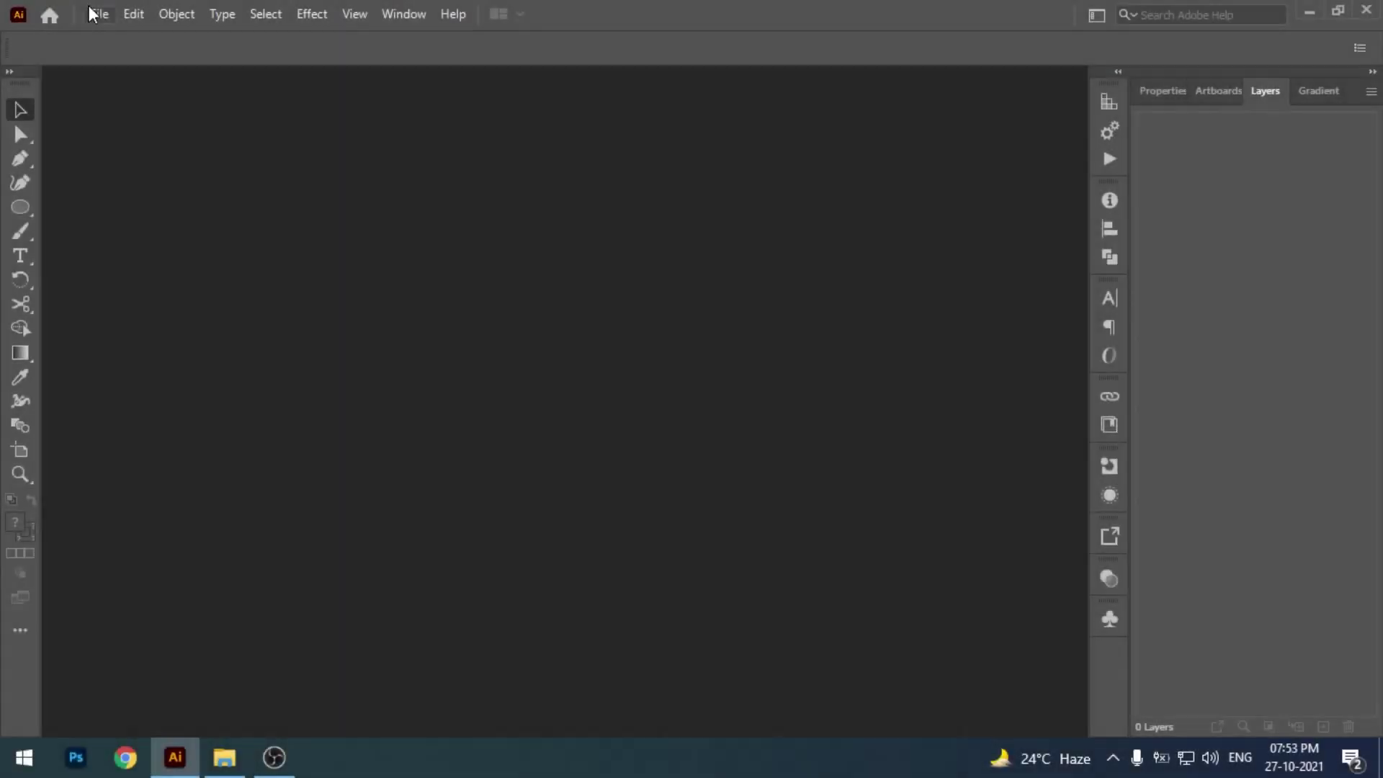
# - Create a 1920×1080 px document, then place Sketch.jpg, scale it to the artboard and embed it
pyautogui.click(99, 14)
pyautogui.click(116, 36)
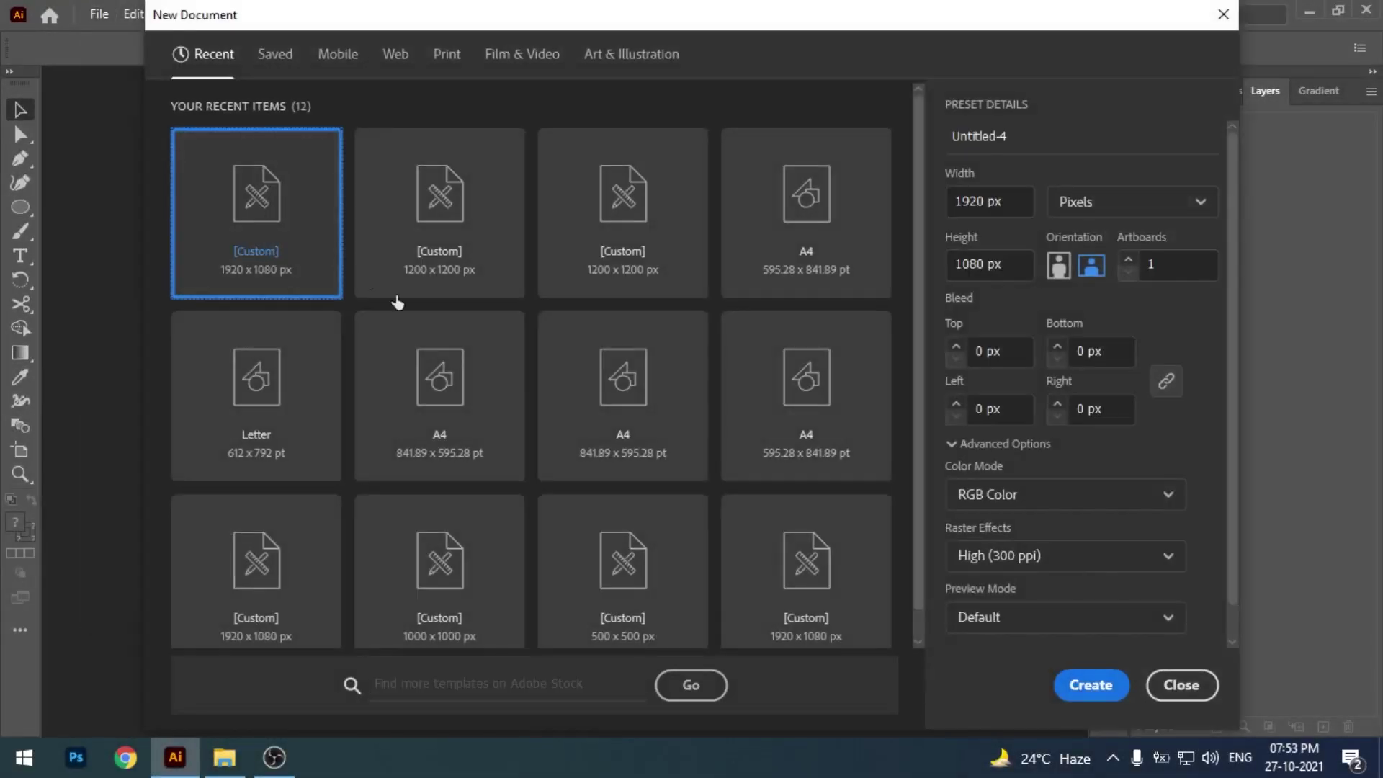
pyautogui.click(1078, 685)
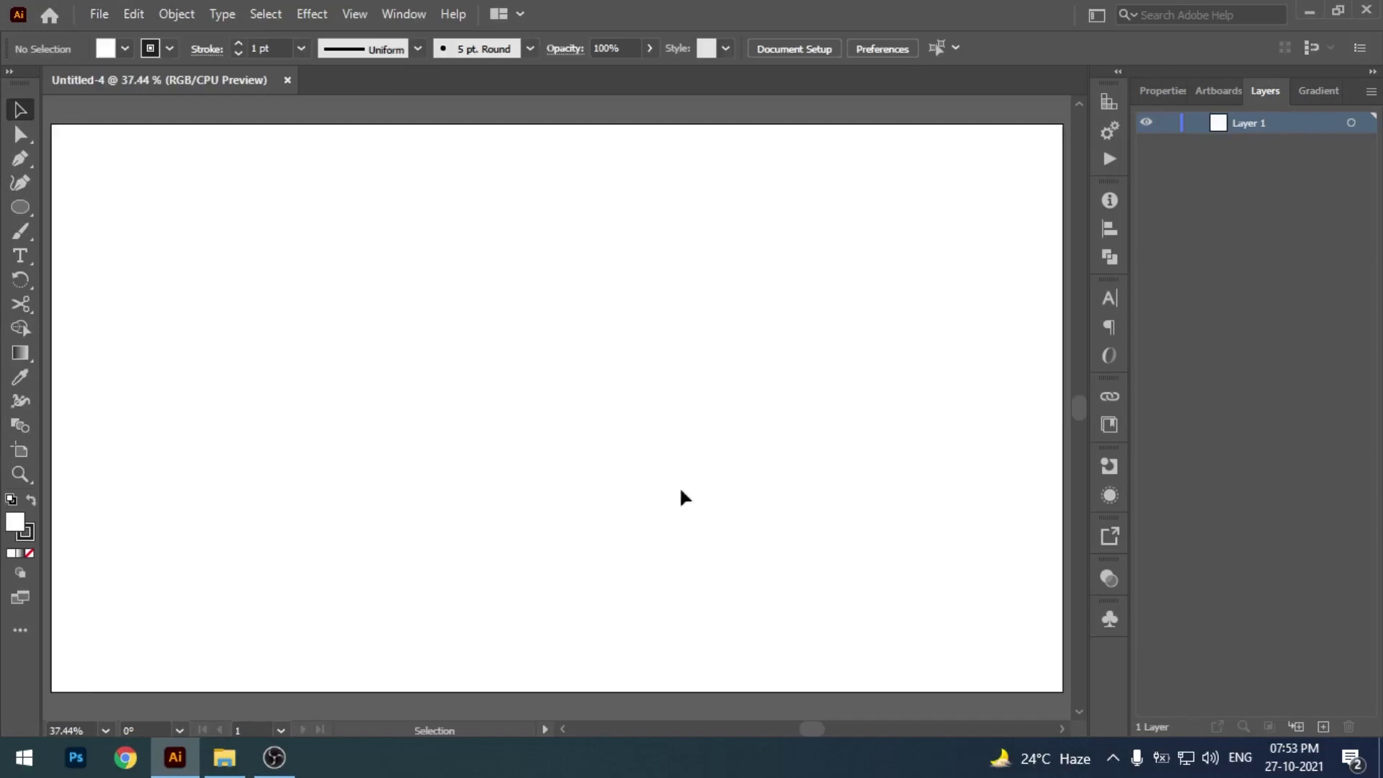
pyautogui.click(226, 765)
pyautogui.moveTo(266, 172); pyautogui.dragTo(531, 329)
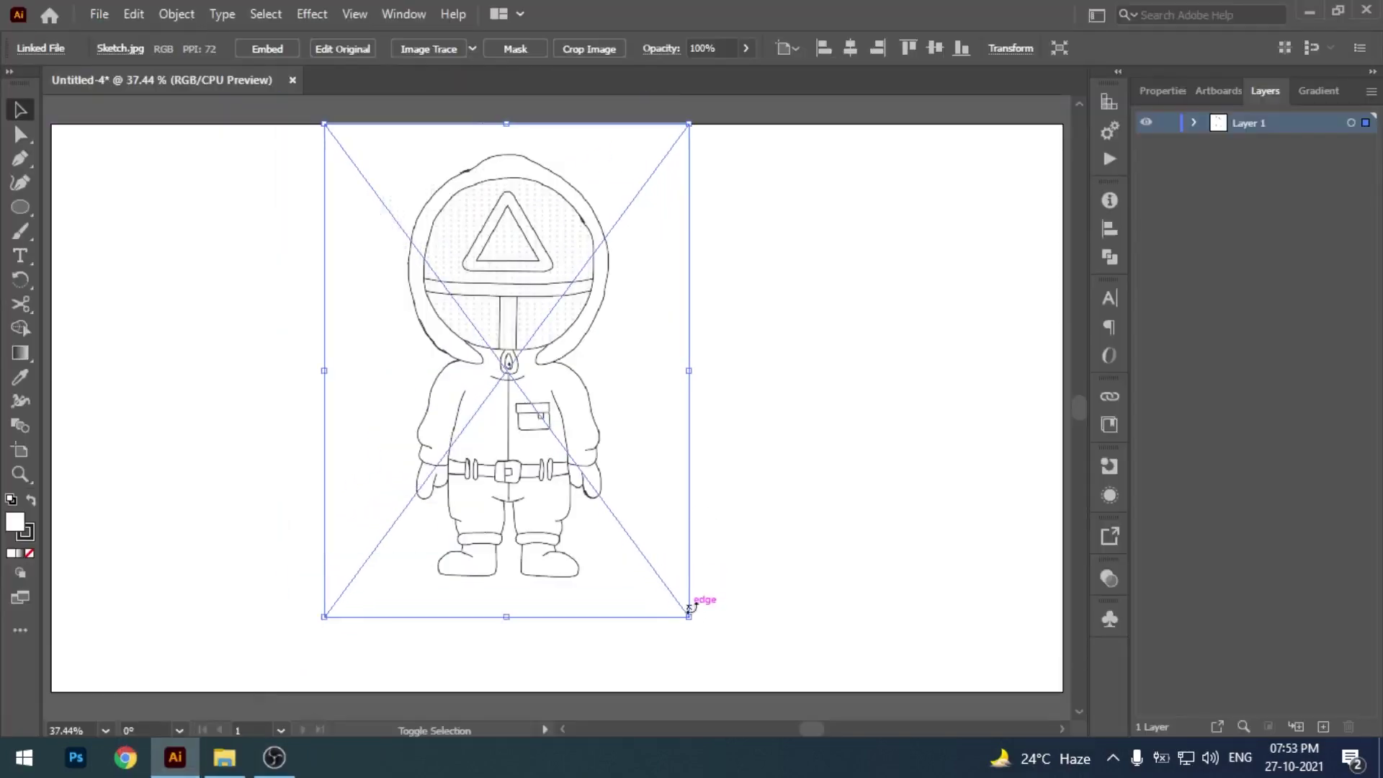
pyautogui.moveTo(689, 585); pyautogui.dragTo(765, 693)
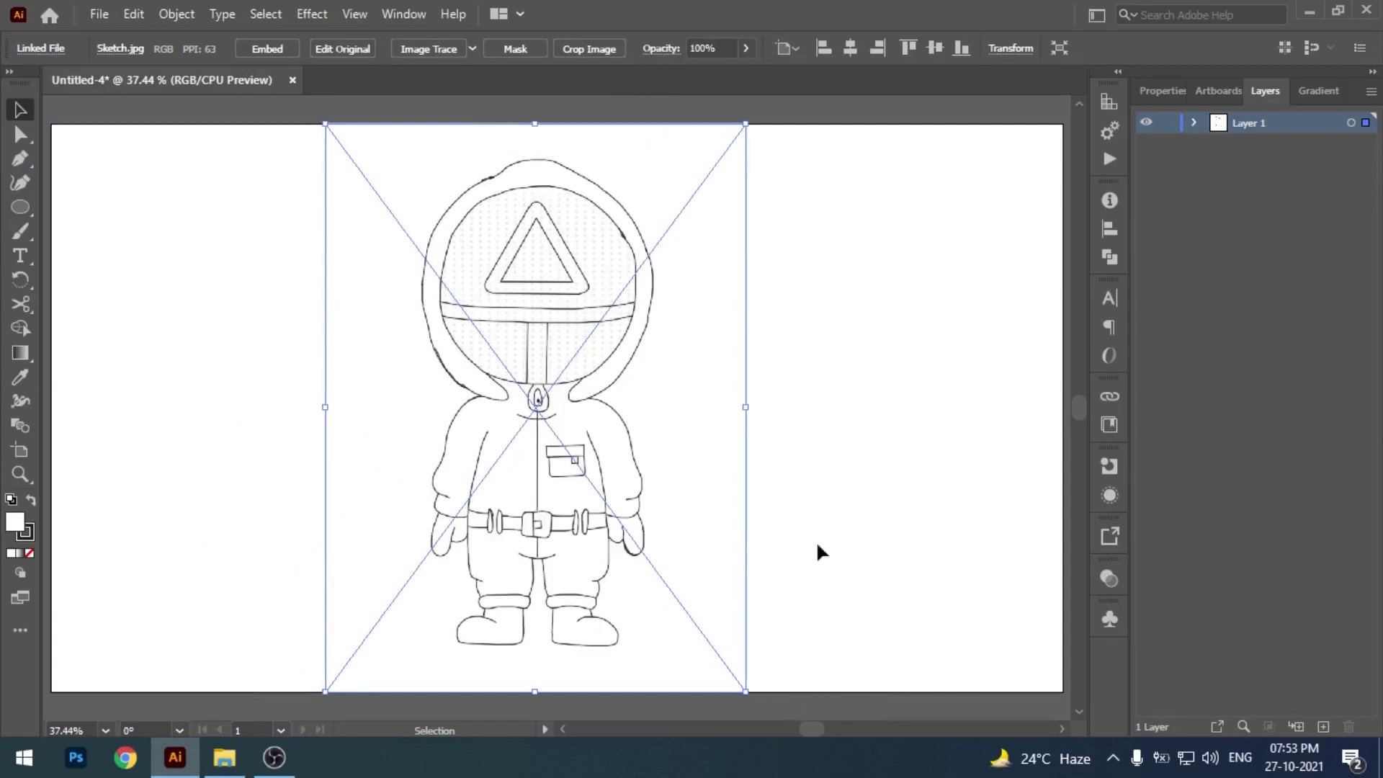
pyautogui.click(284, 49)
# - Rename Layer 1 to 'Sketch', lock the sketch, and add a 'Squid Character' layer
pyautogui.doubleClick(1242, 124)
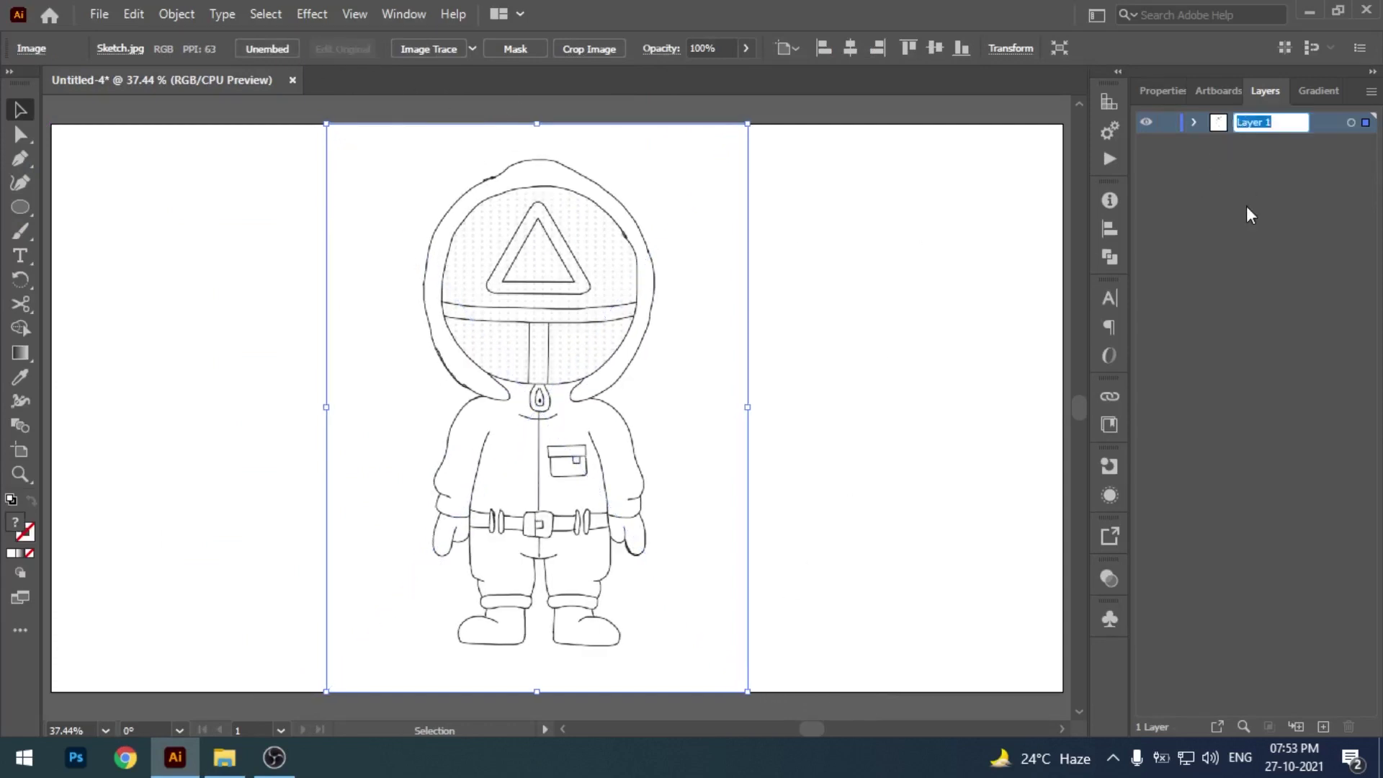
pyautogui.write('Sketch')
pyautogui.press('Return')
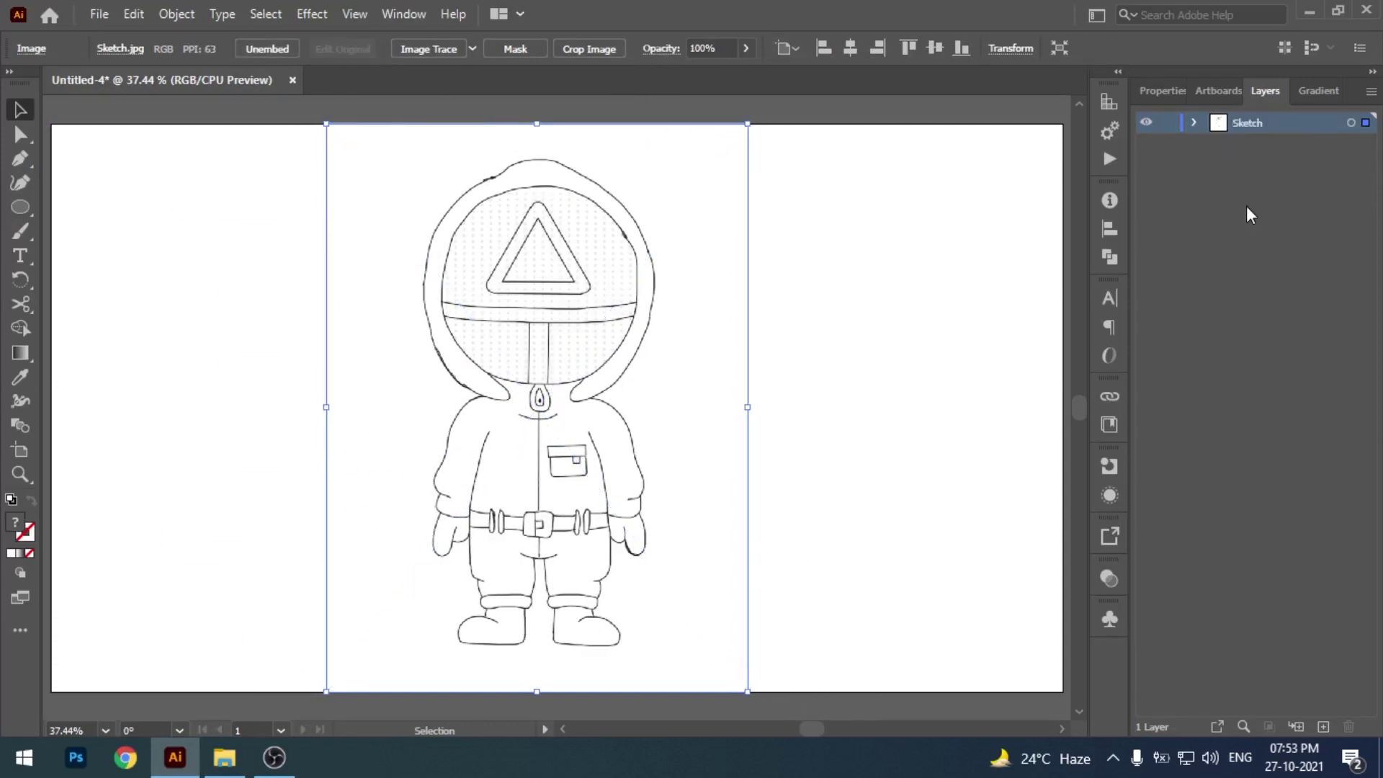
pyautogui.click(1194, 123)
pyautogui.hotkey('ctrl', '2')
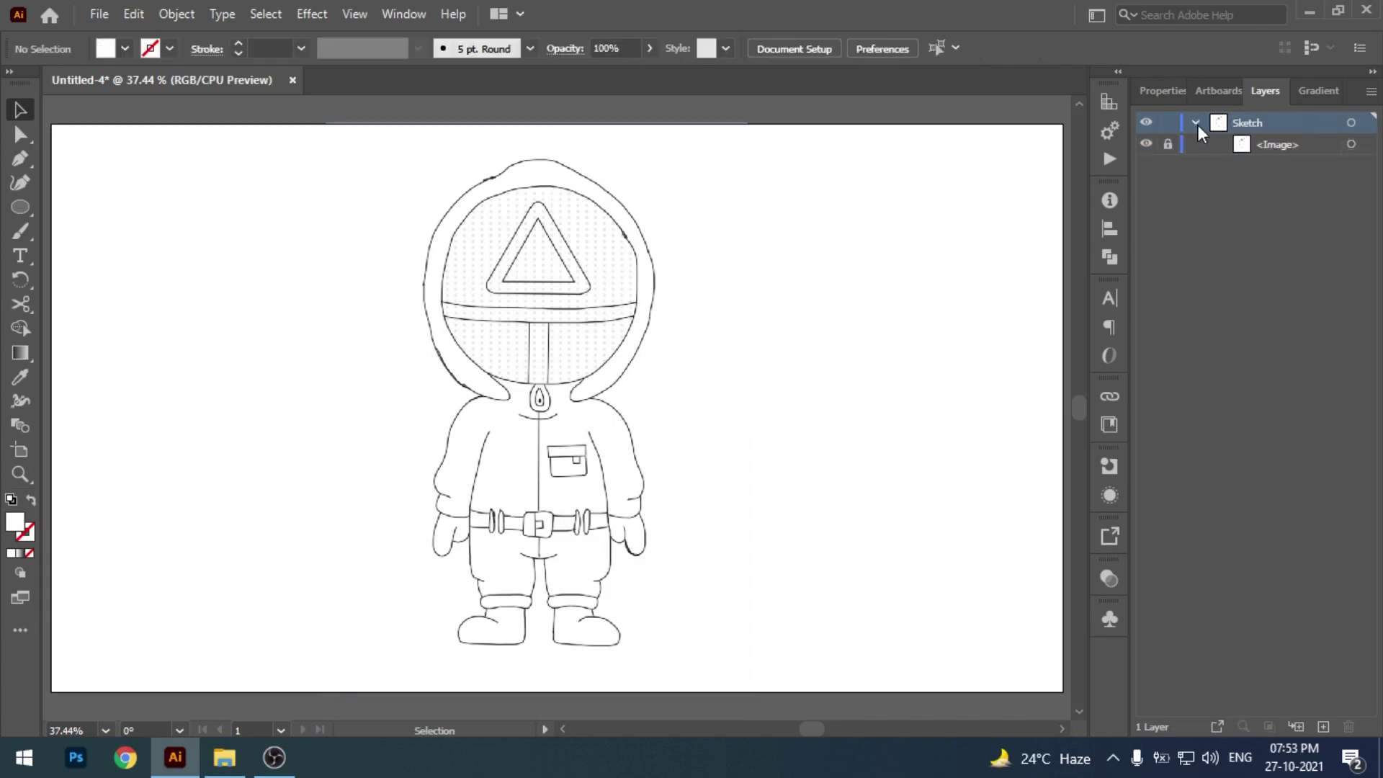
pyautogui.click(1323, 726)
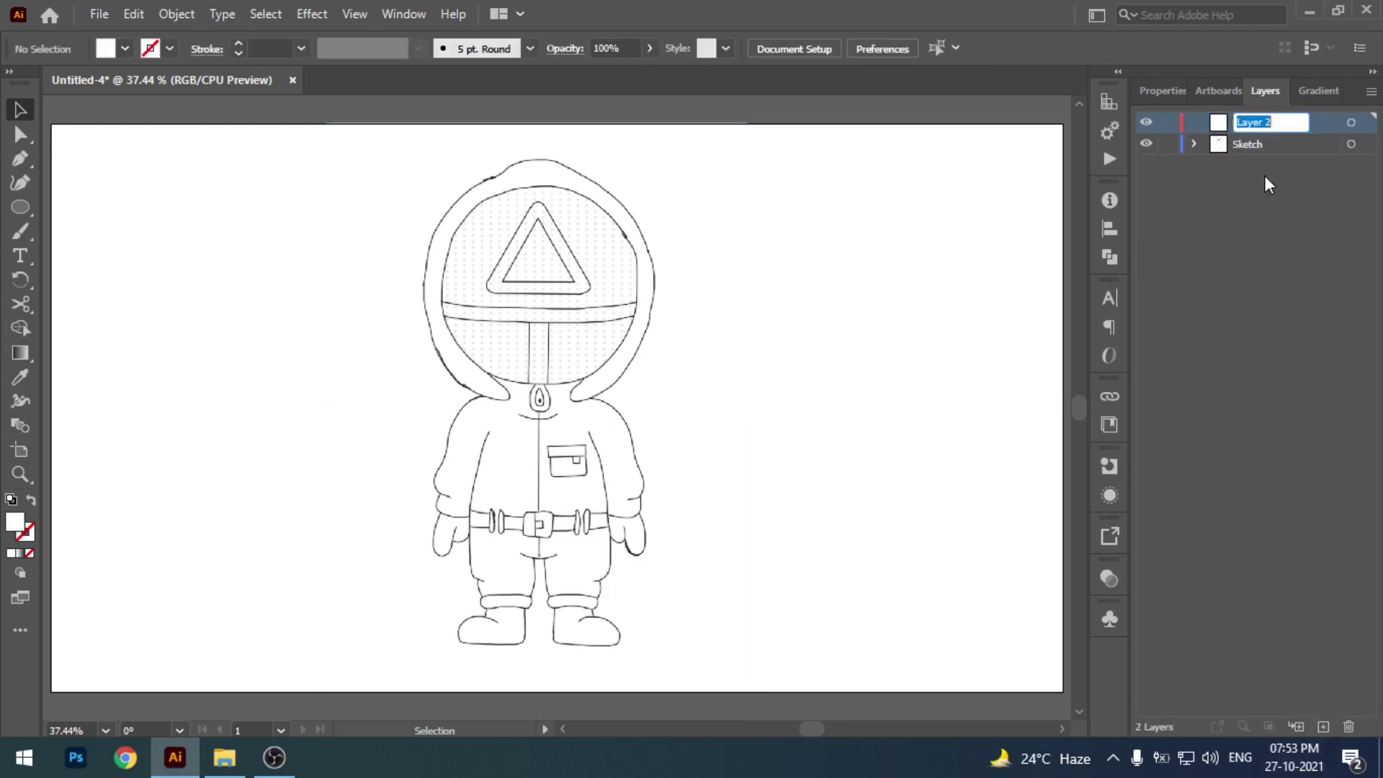
pyautogui.write('Sq')
pyautogui.press('Return')
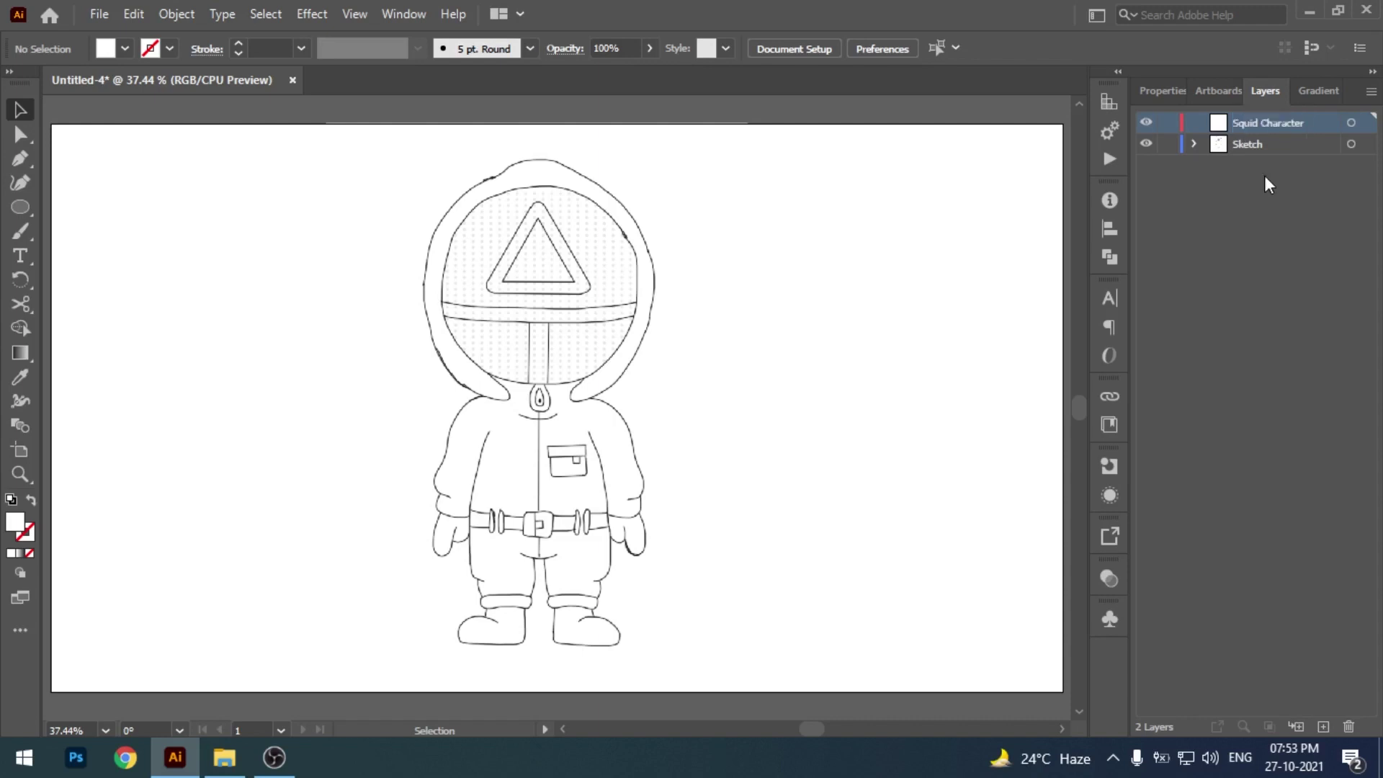
# - Zoom in on the head and draw an ellipse matching the round face mask
pyautogui.moveTo(667, 279); pyautogui.dragTo(658, 295)
pyautogui.hotkey('ctrl', '=')
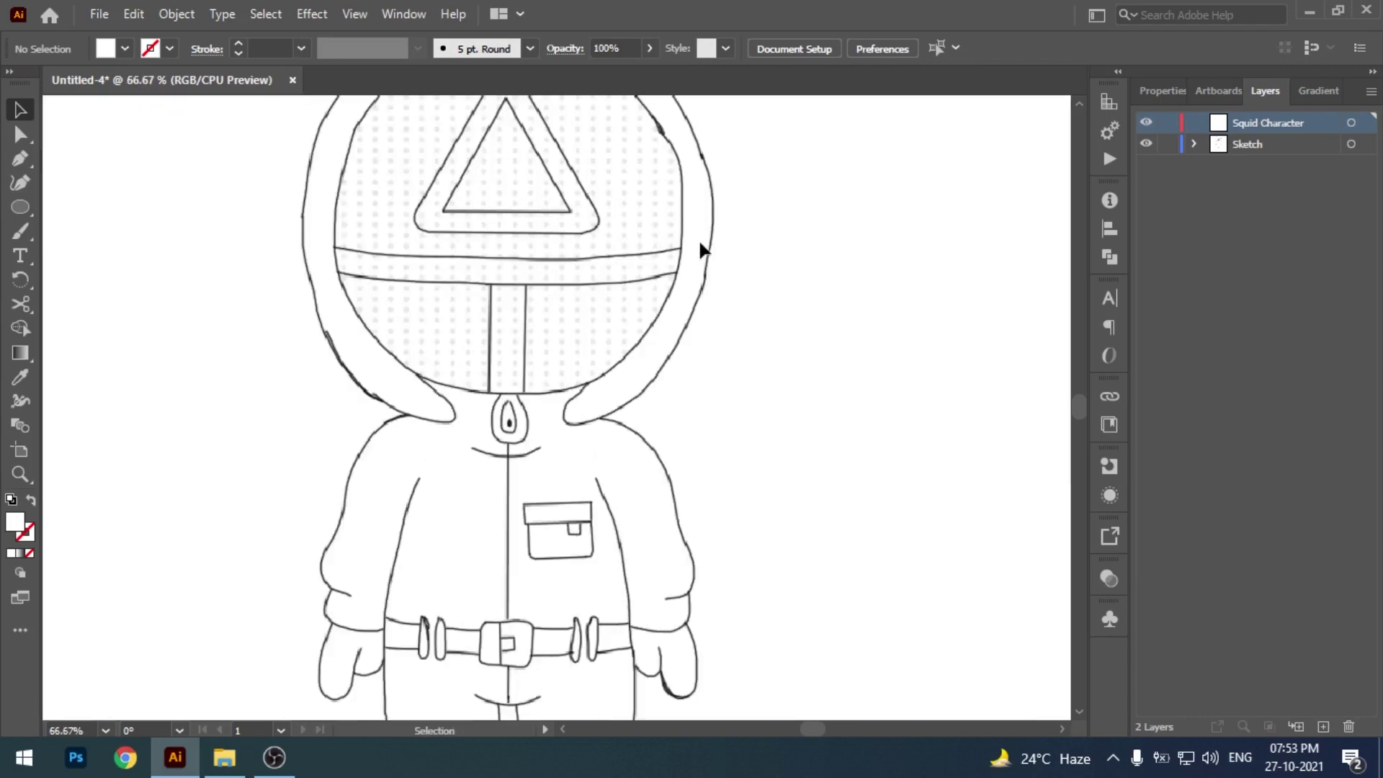
pyautogui.hotkey('ctrl', '=')
pyautogui.moveTo(704, 247); pyautogui.dragTo(664, 421)
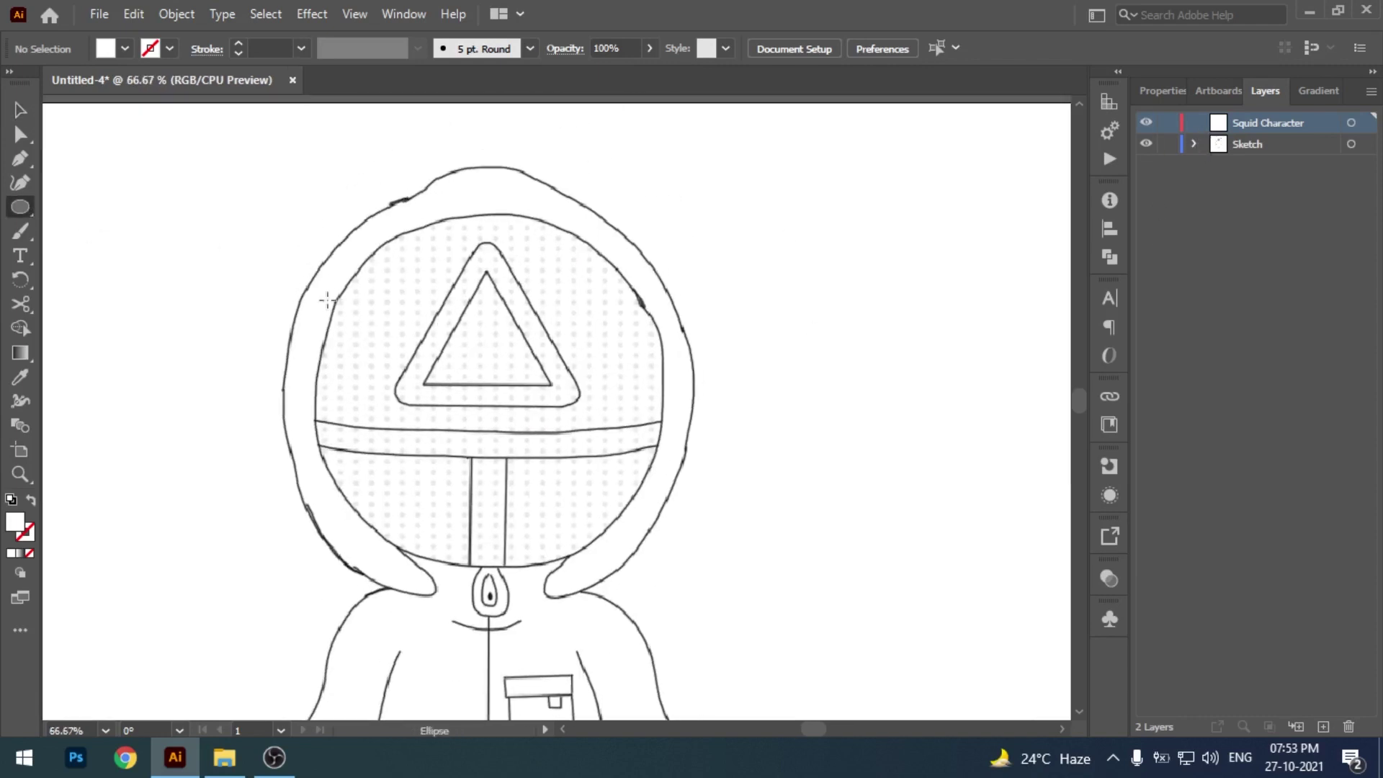
pyautogui.moveTo(312, 211); pyautogui.dragTo(668, 572)
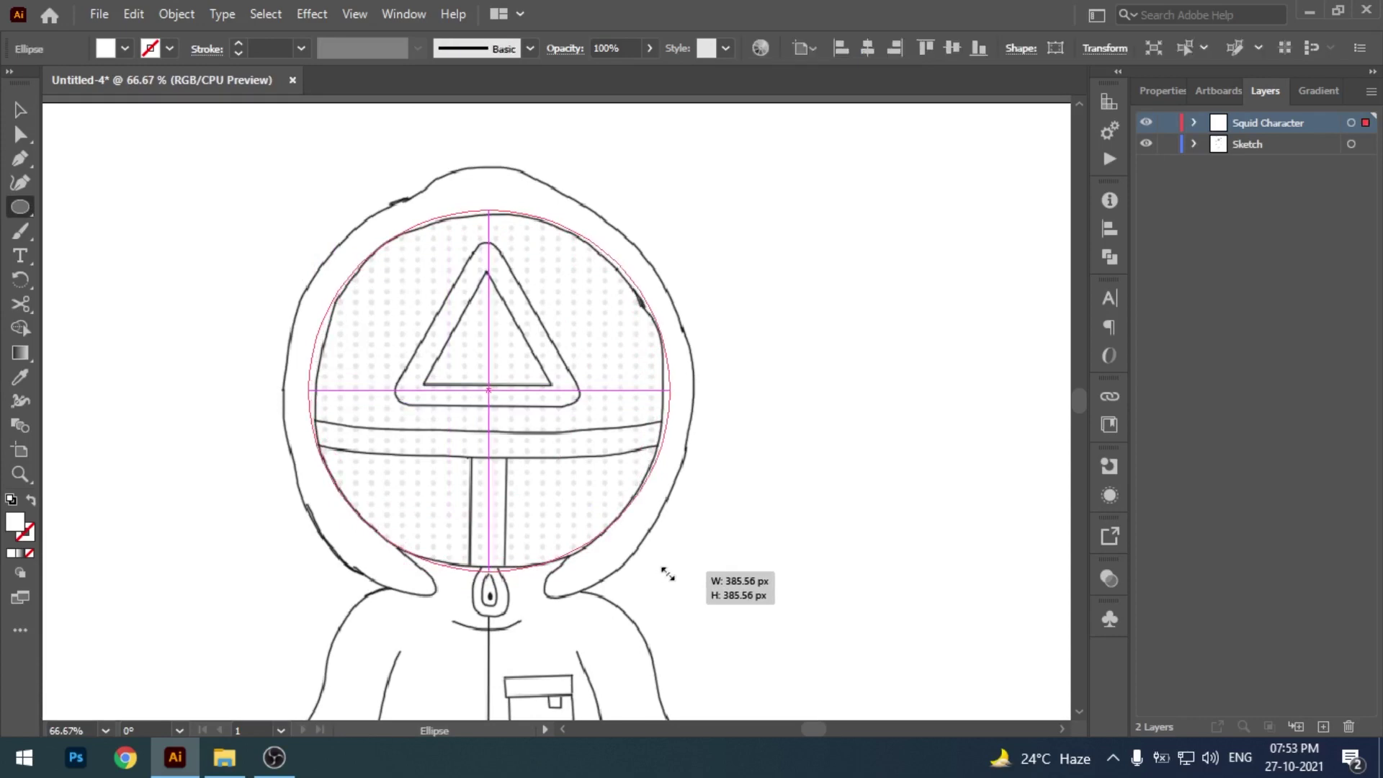
pyautogui.moveTo(667, 572); pyautogui.dragTo(669, 571)
pyautogui.press('v')
# - Give the circle no fill and a 7 pt #000000 stroke
pyautogui.click(11, 552)
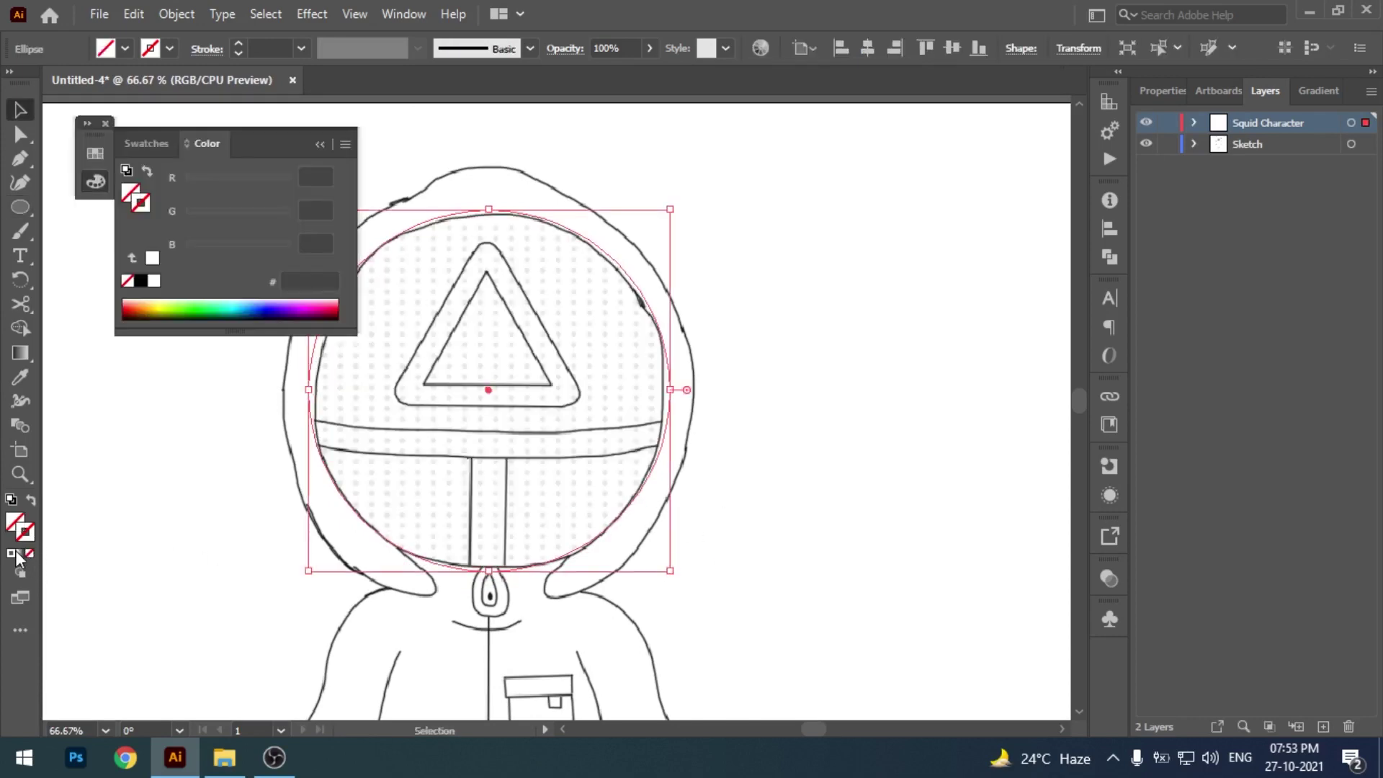
pyautogui.click(104, 124)
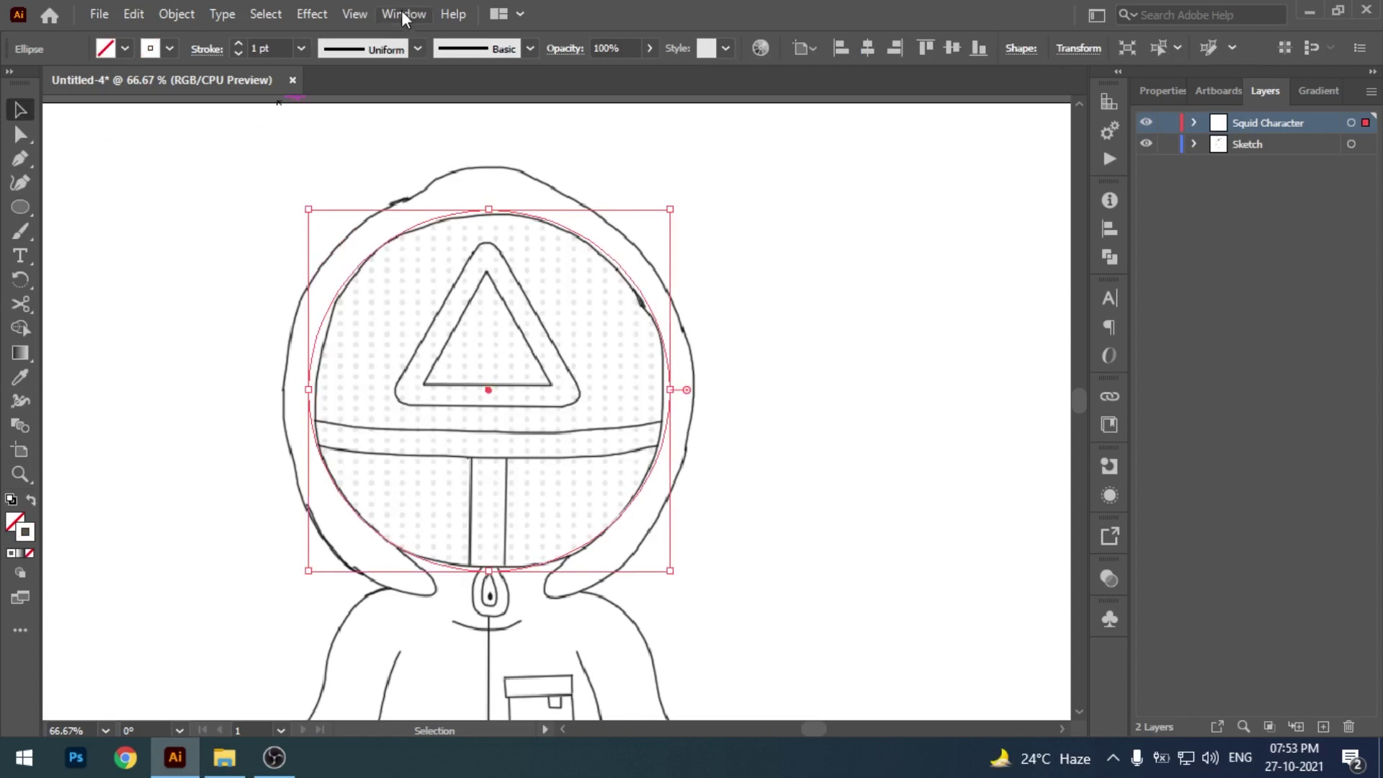
pyautogui.click(403, 14)
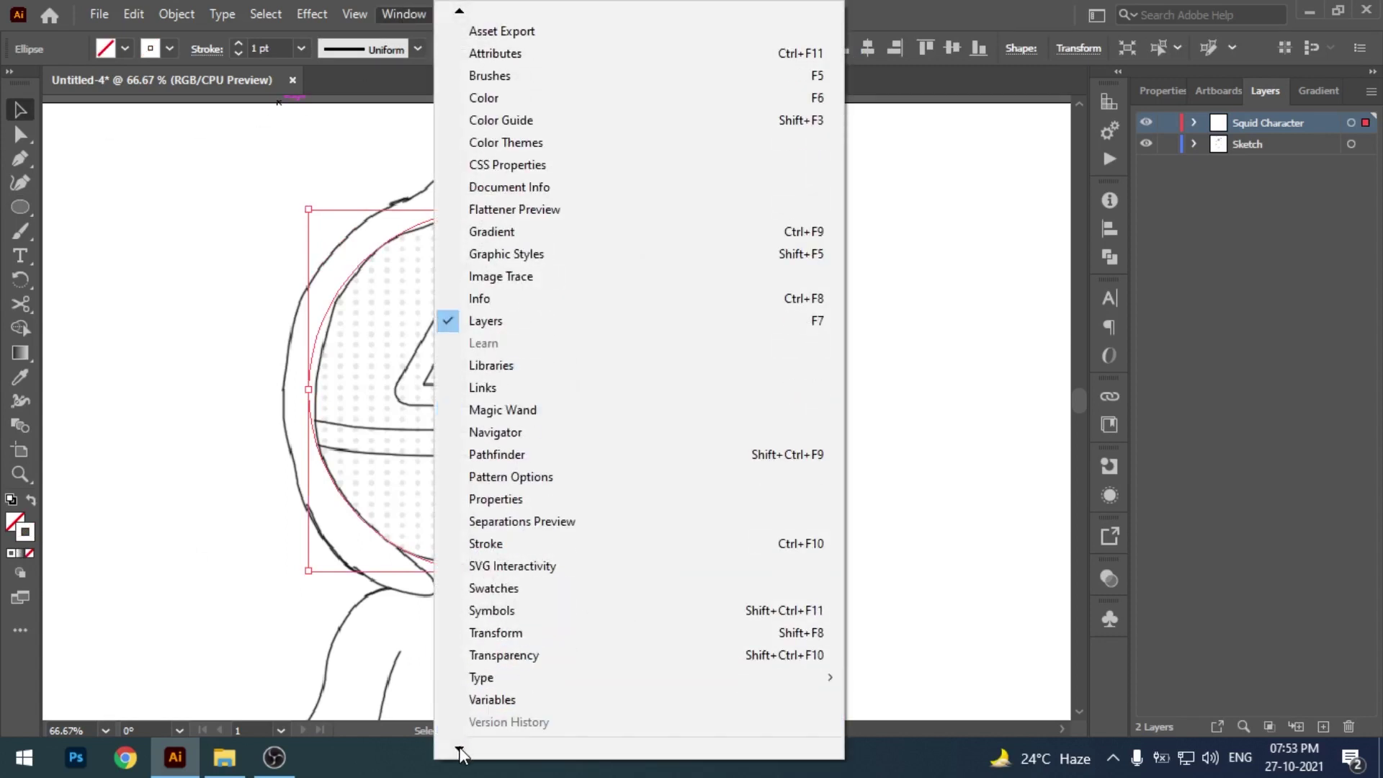
pyautogui.moveTo(459, 750)
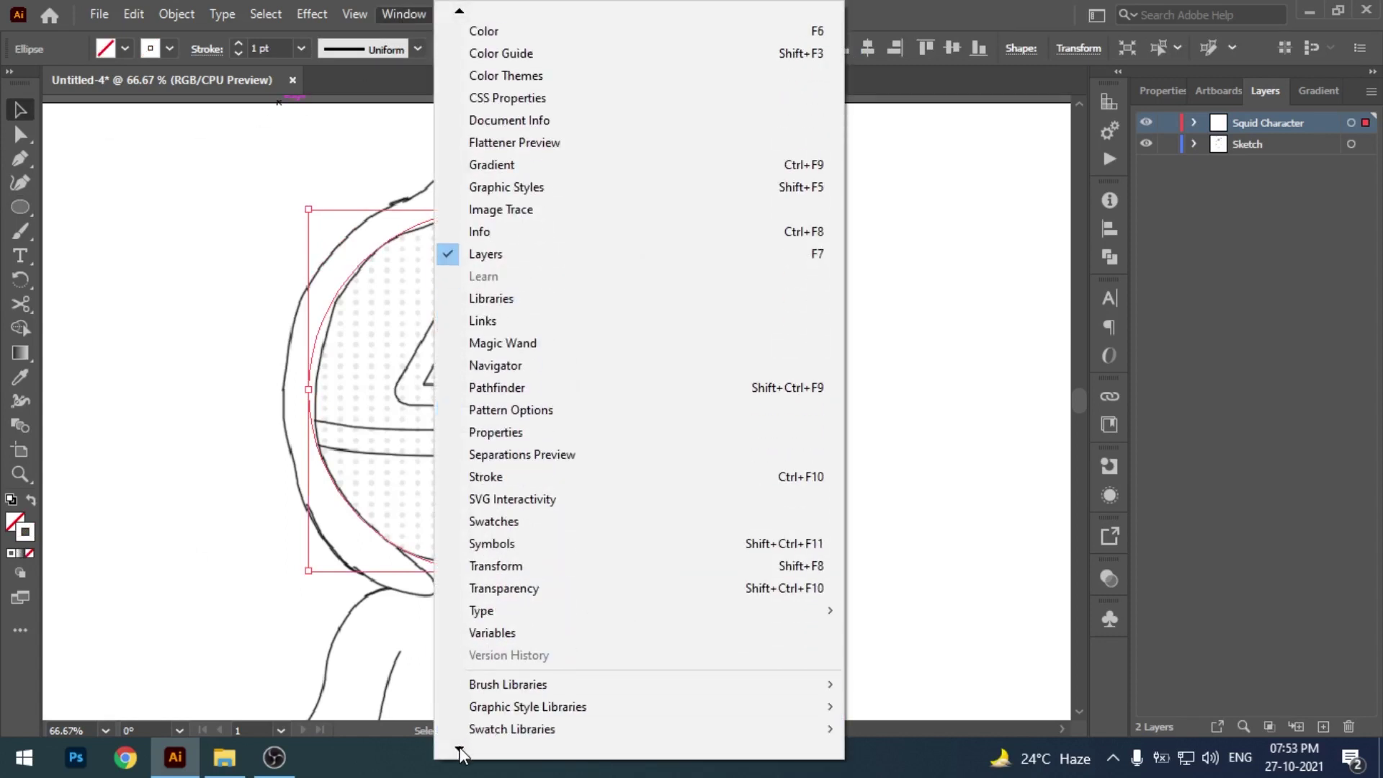
pyautogui.click(506, 434)
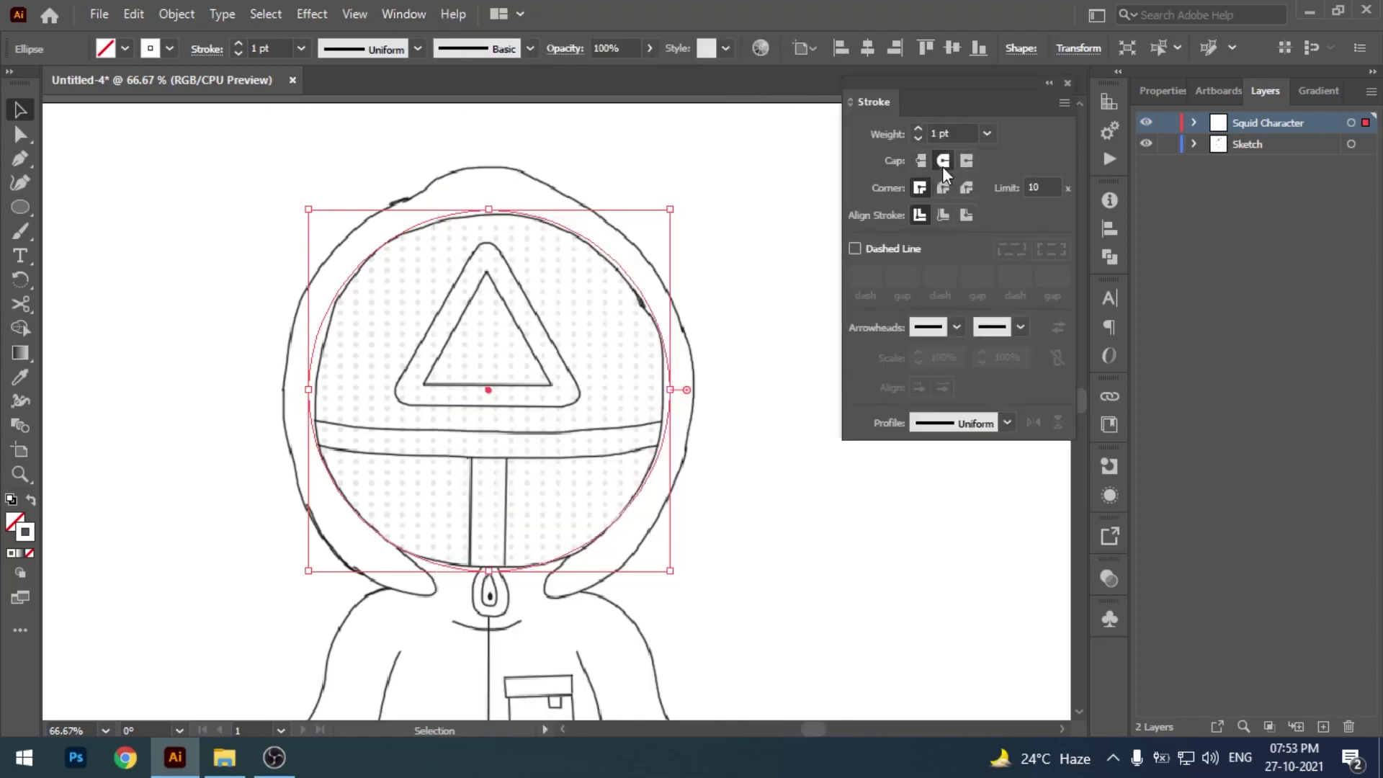
pyautogui.click(987, 134)
pyautogui.click(1021, 355)
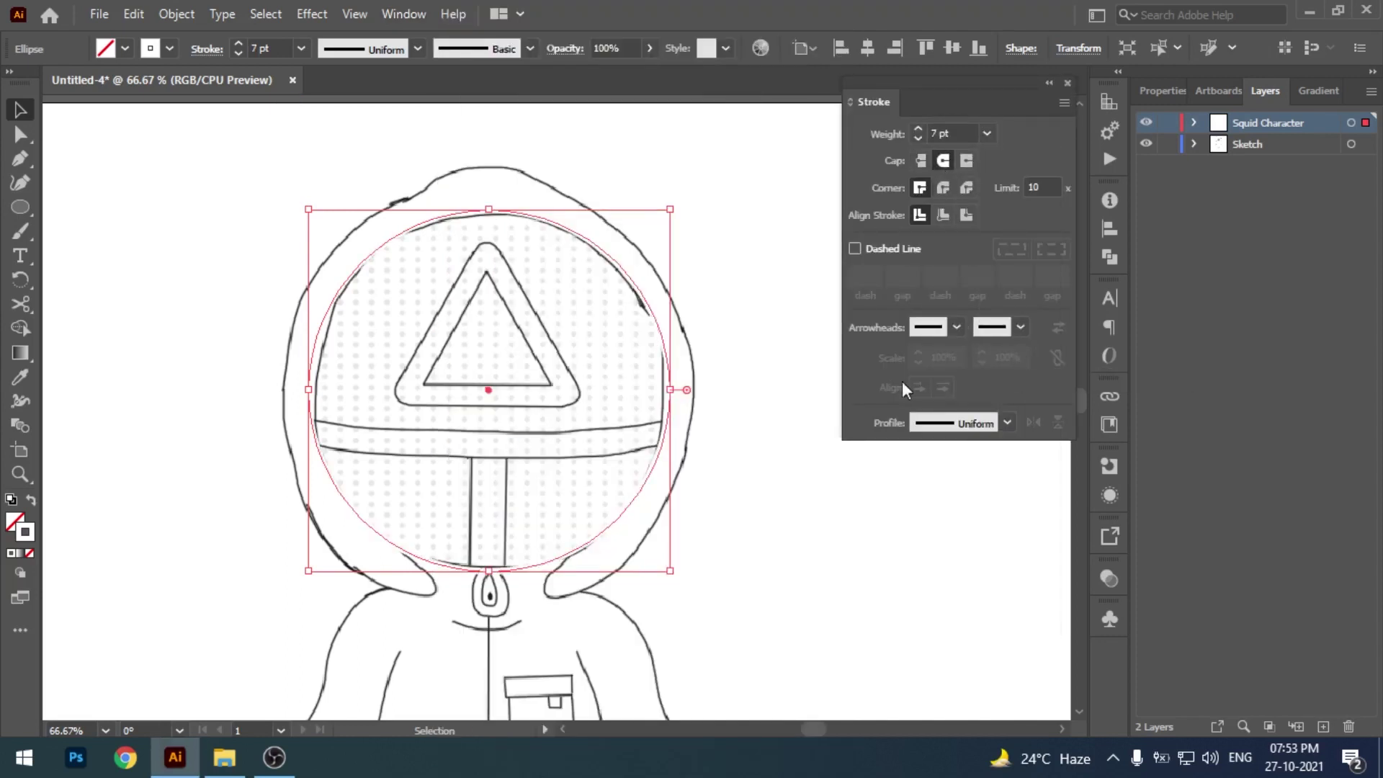
pyautogui.doubleClick(25, 533)
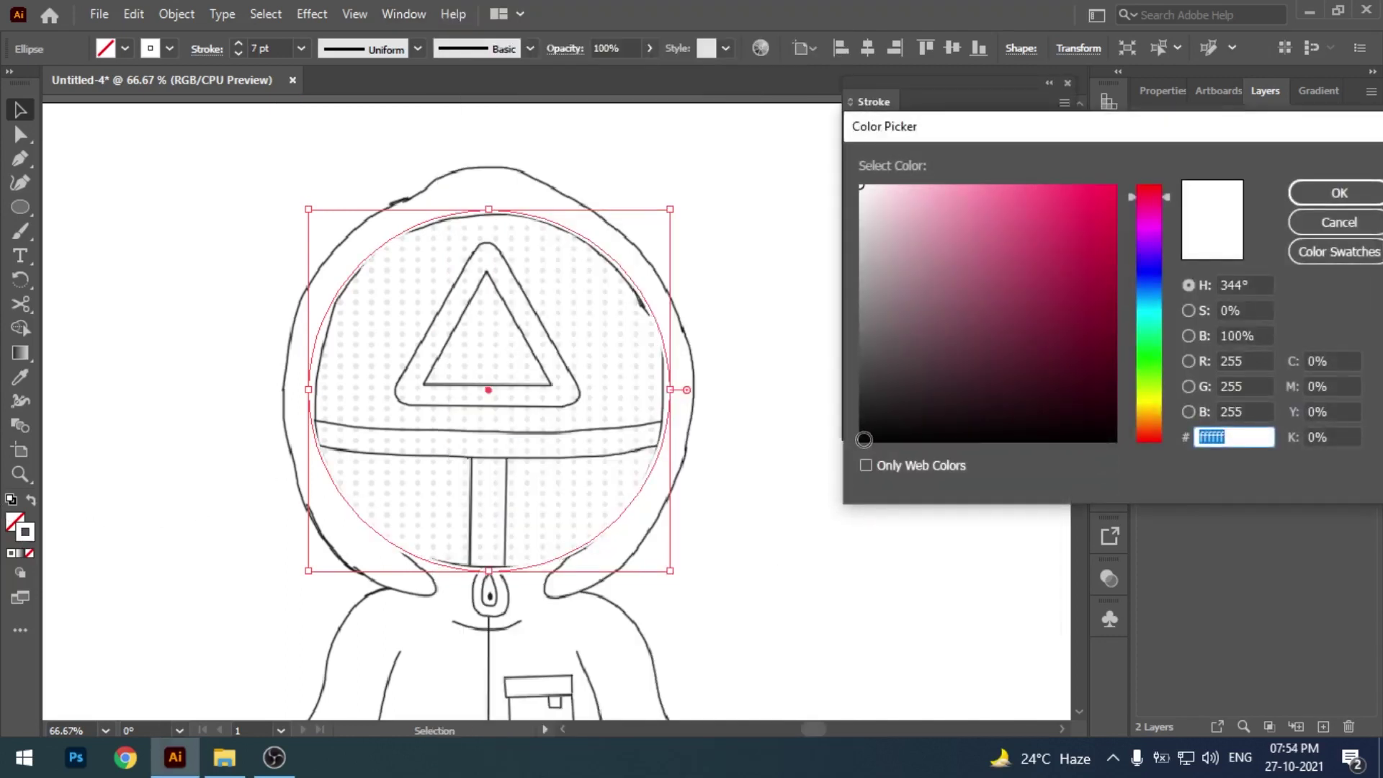
pyautogui.write('000000')
pyautogui.click(1315, 197)
pyautogui.click(780, 249)
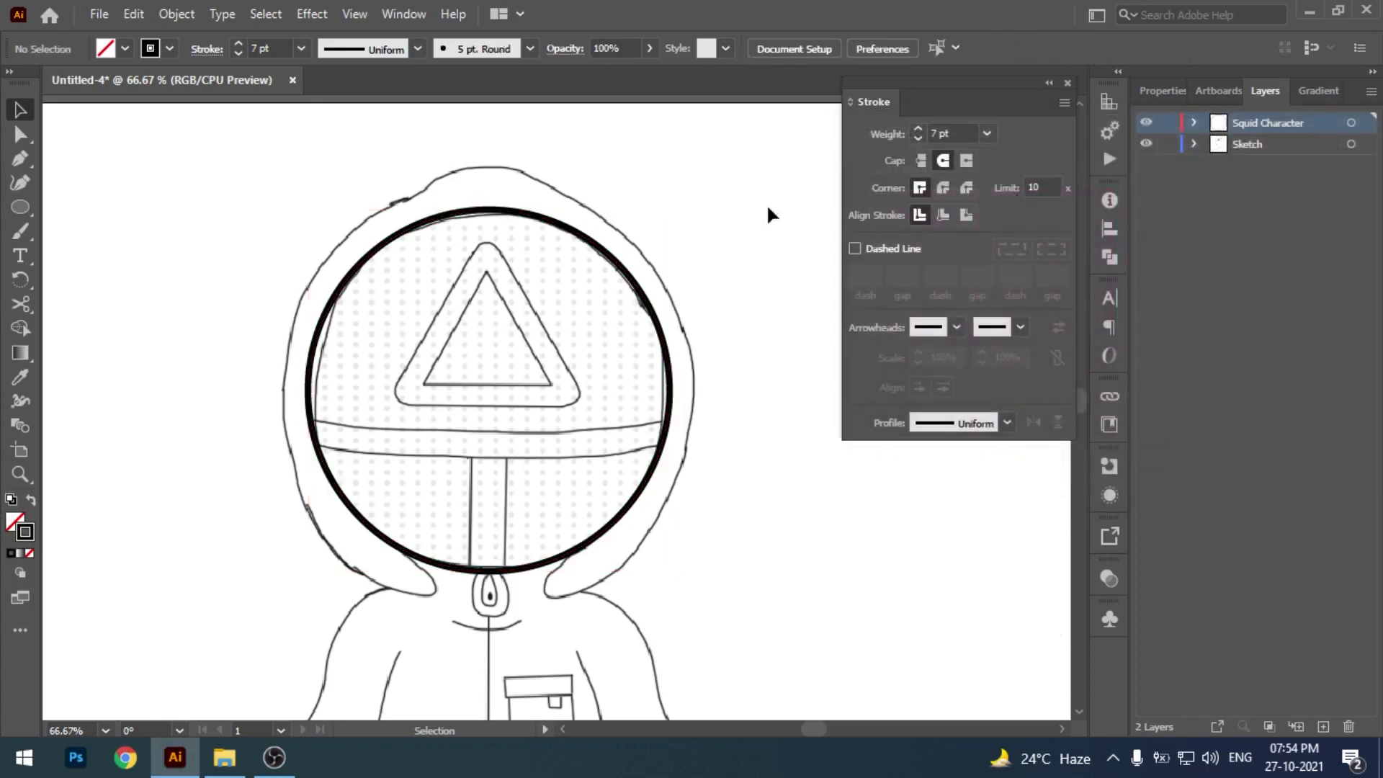
pyautogui.moveTo(733, 233); pyautogui.dragTo(732, 239)
pyautogui.hotkey('ctrl', '1')
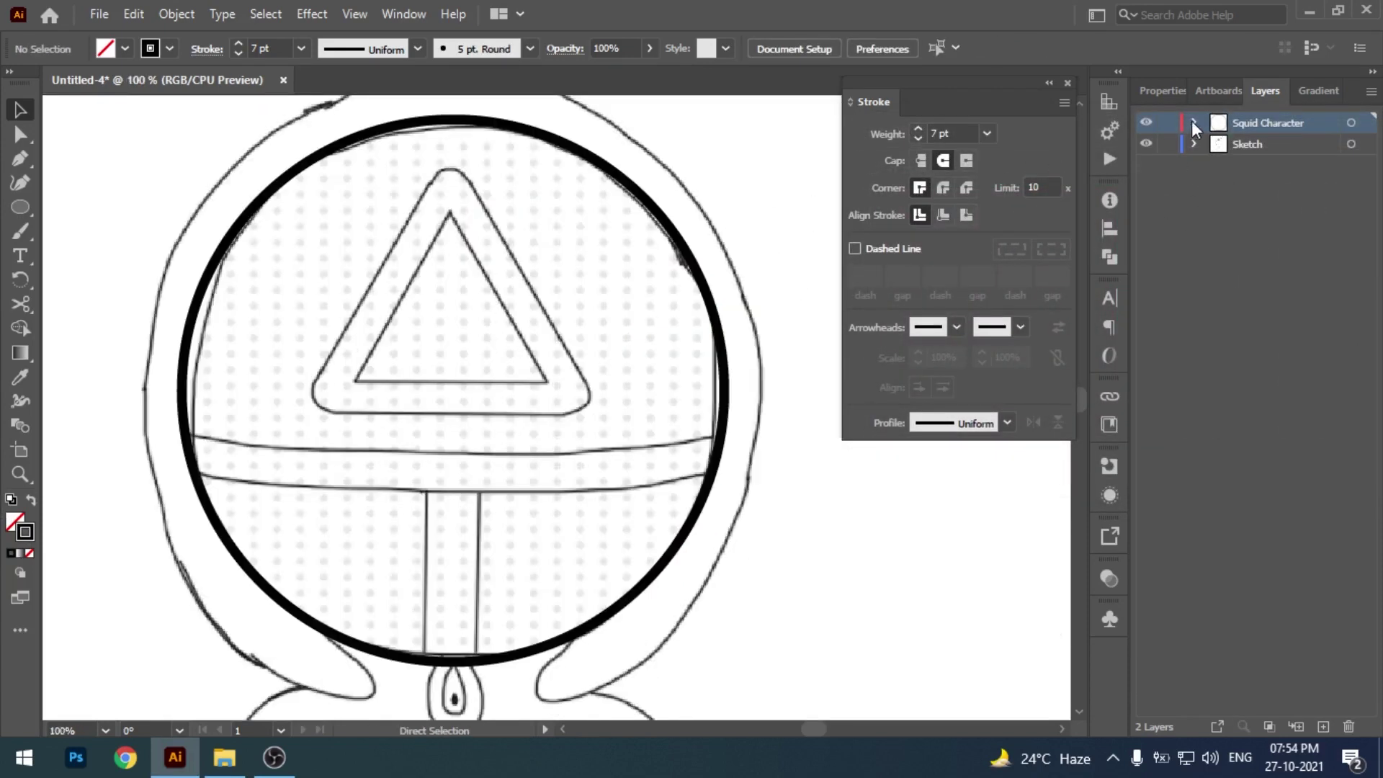
# - Draw the first curved band line across the mask from edge to edge with the Pen
pyautogui.moveTo(461, 328); pyautogui.dragTo(451, 349)
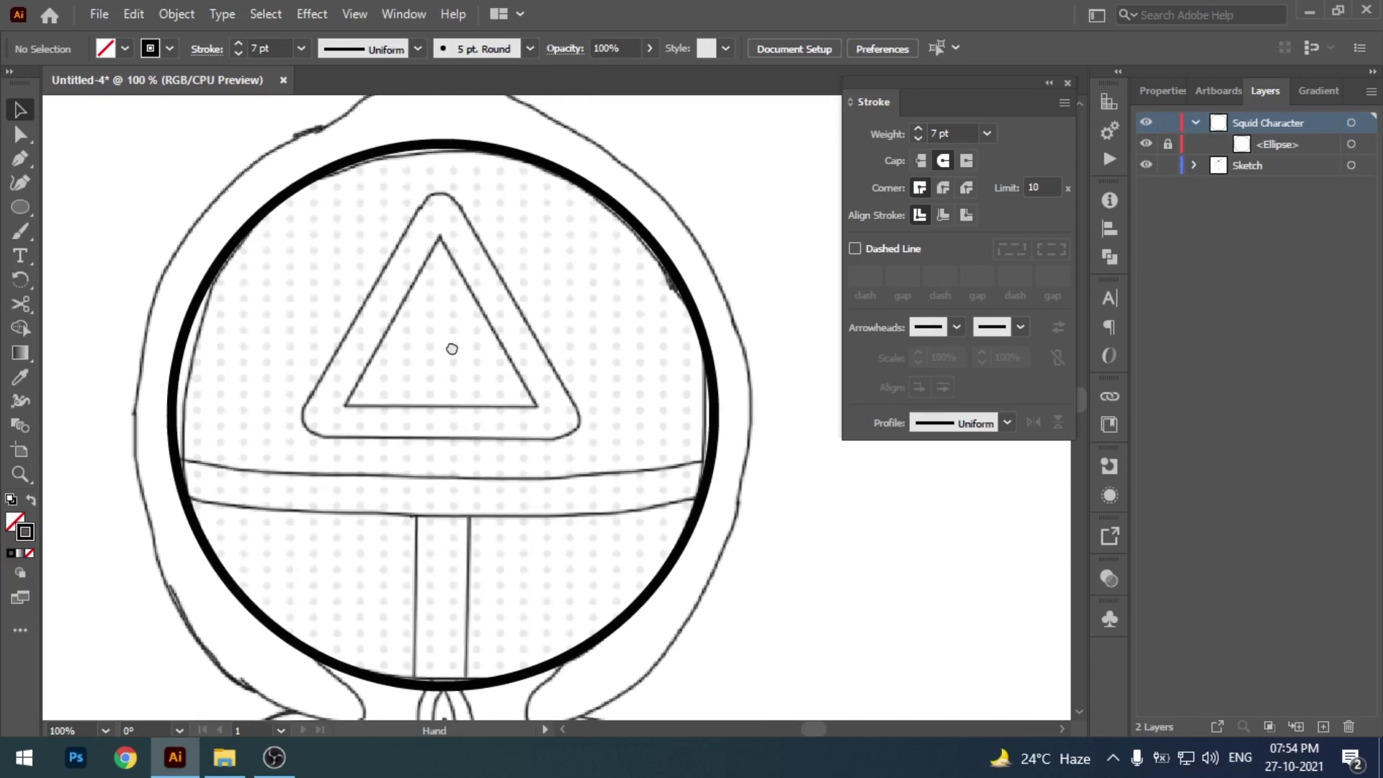
pyautogui.press('p')
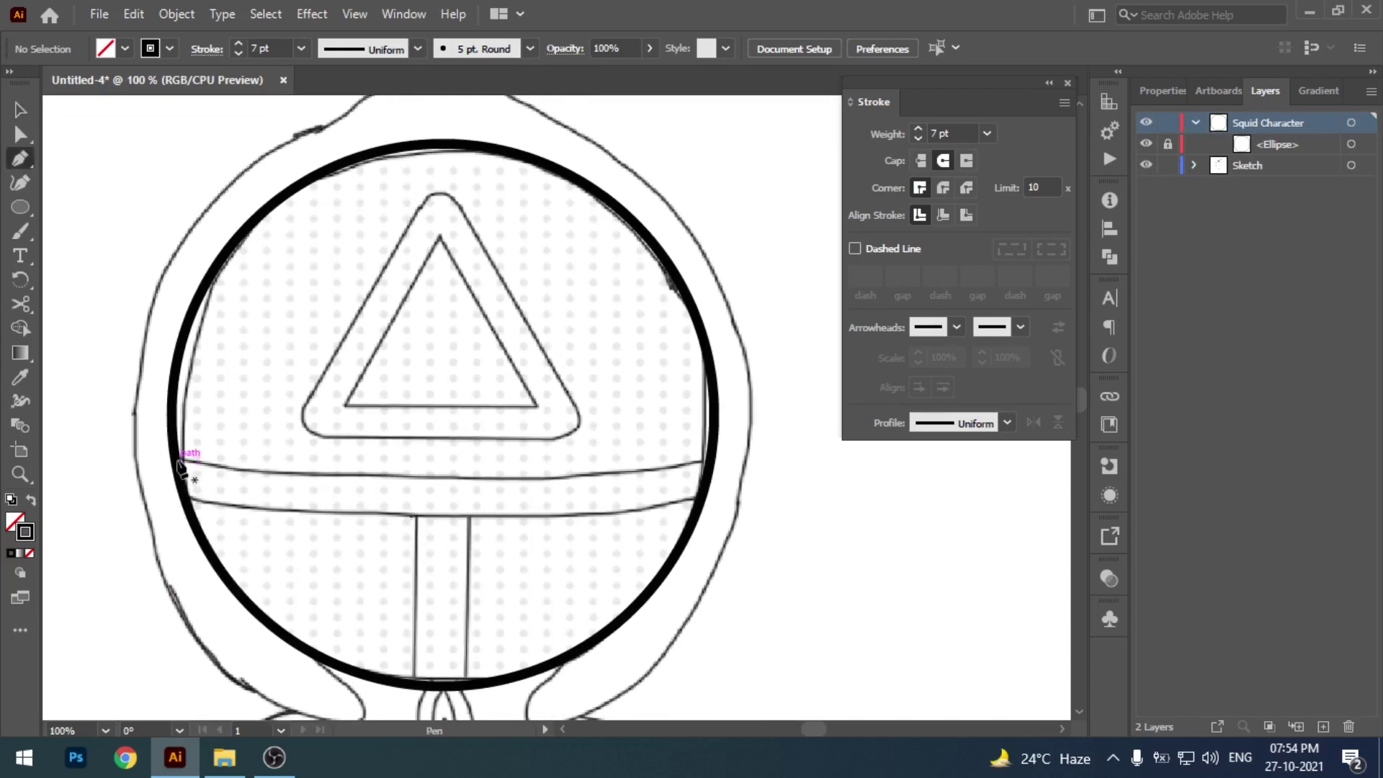
pyautogui.click(174, 456)
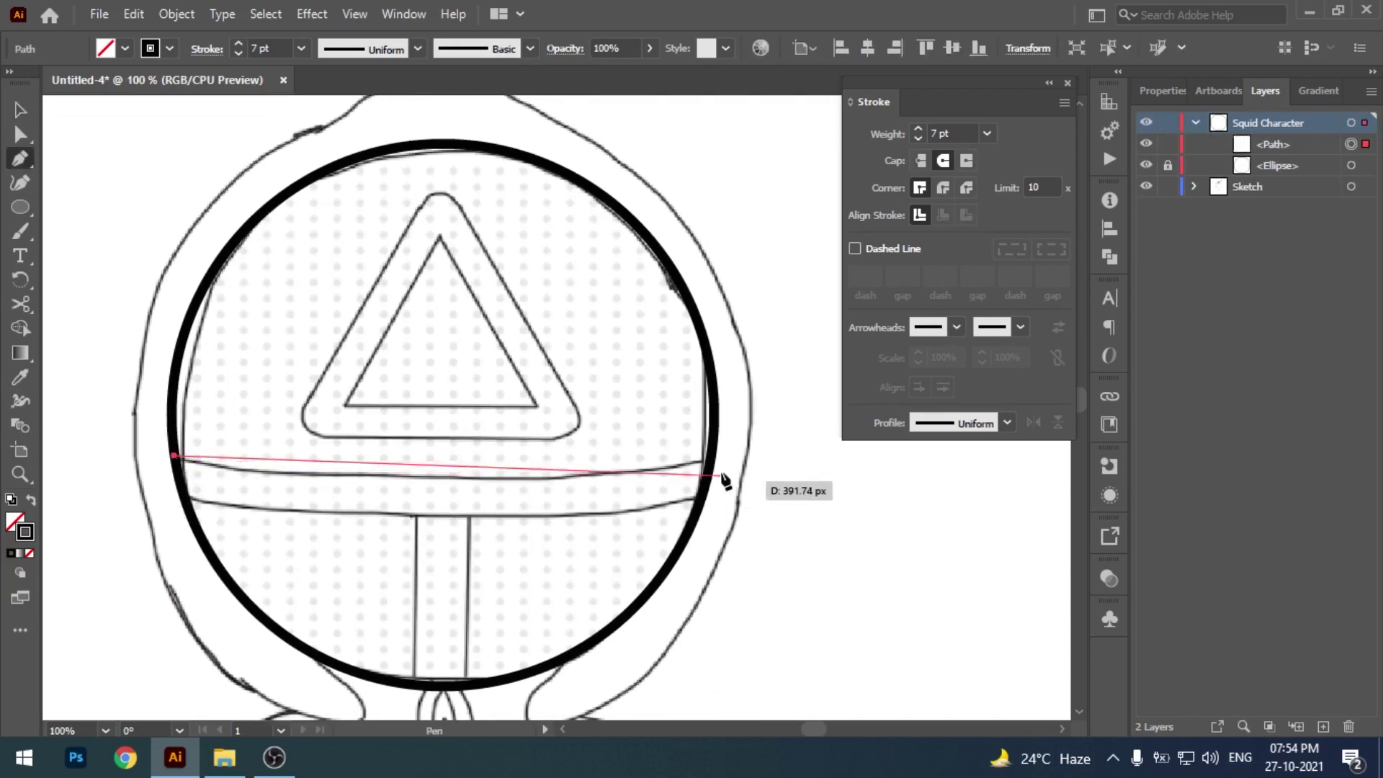
pyautogui.moveTo(710, 462); pyautogui.dragTo(511, 508)
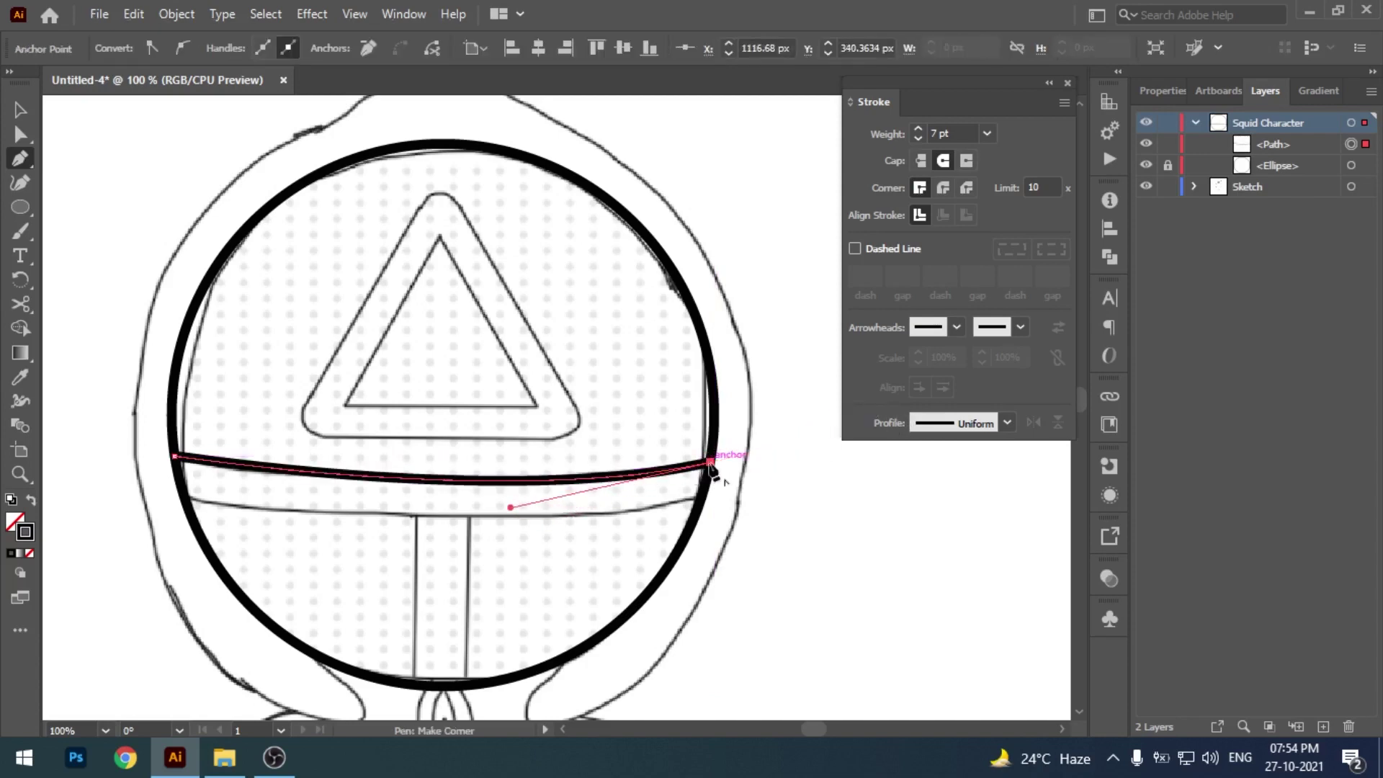
pyautogui.press('v')
# - Draw the second curved band line across the mask, ending in a corner point
pyautogui.scroll(-1, 704, 487)
pyautogui.press('p')
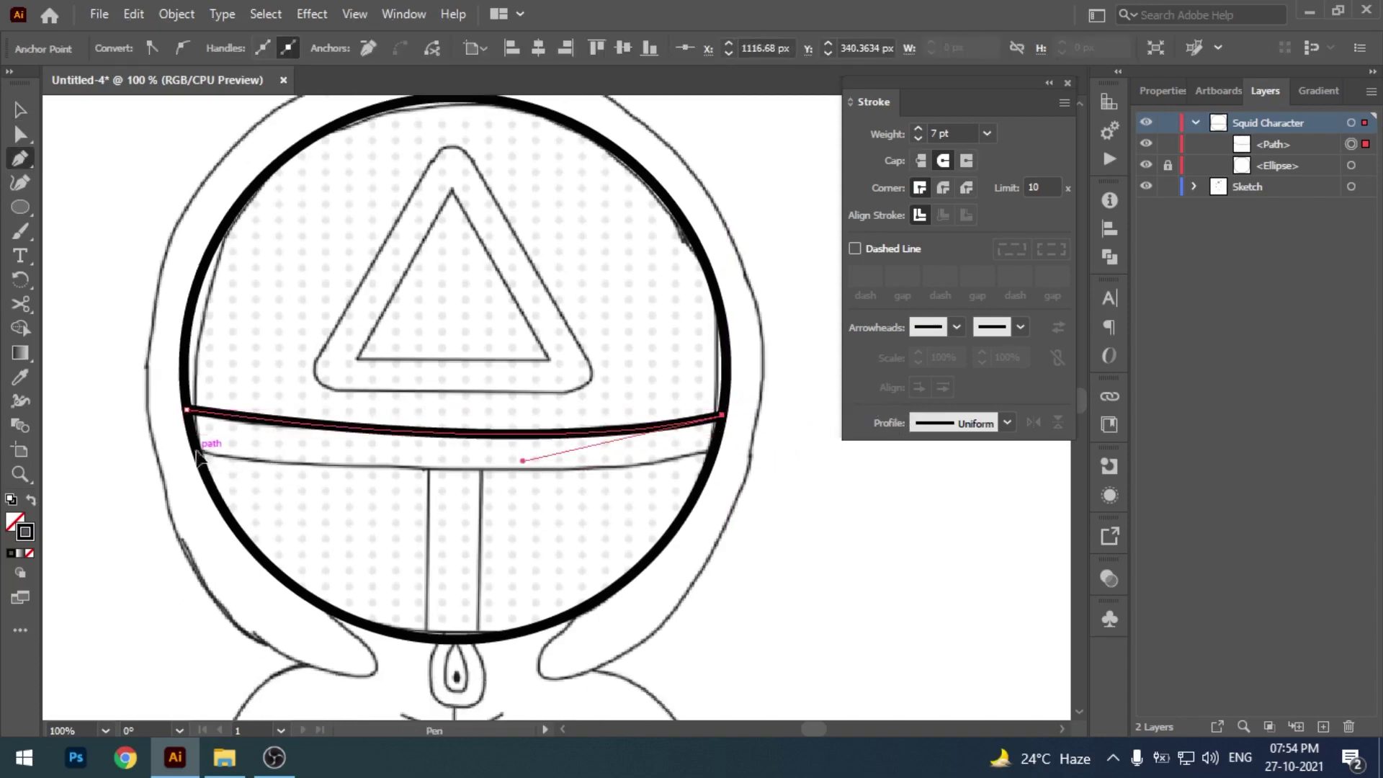
pyautogui.click(196, 451)
pyautogui.moveTo(713, 452)
pyautogui.mouseDown()
pyautogui.moveTo(909, 389)
pyautogui.moveTo(909, 401)
pyautogui.mouseUp()
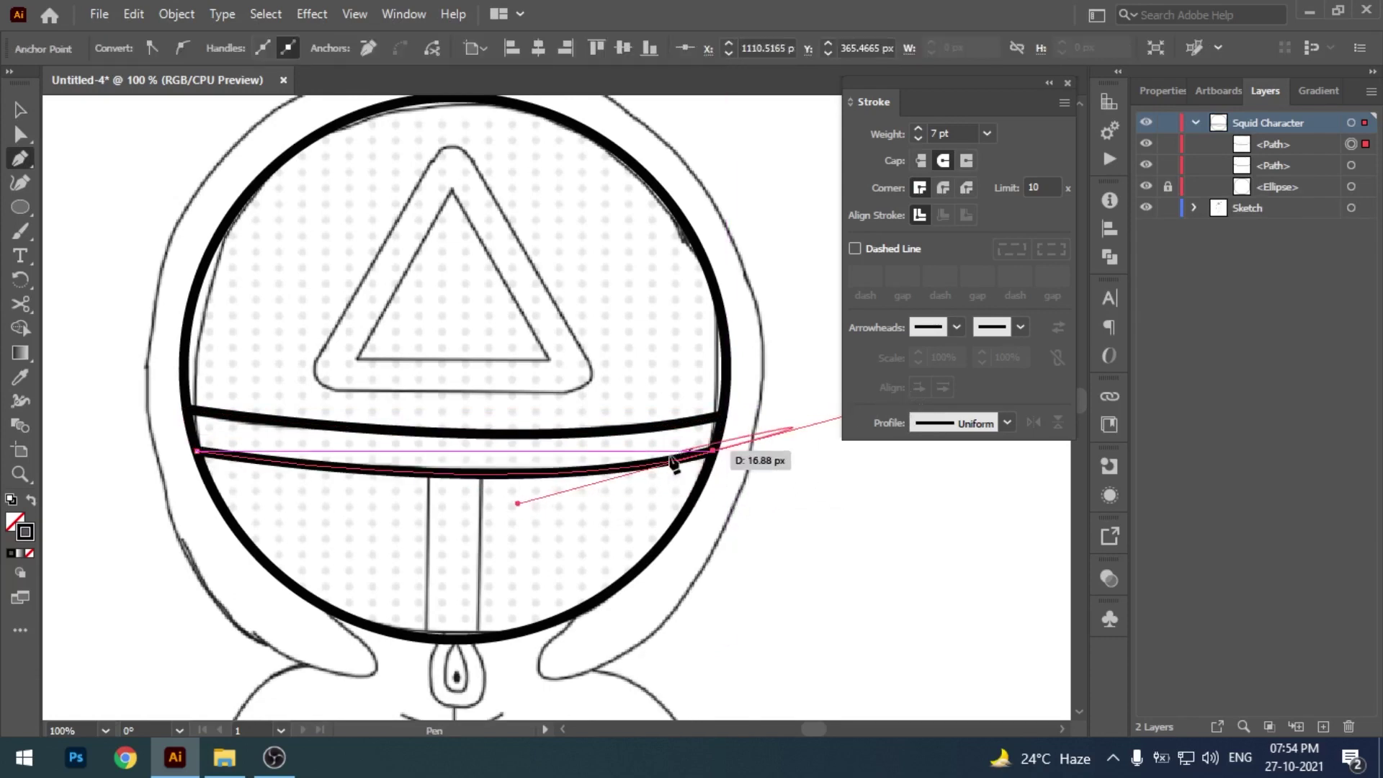
pyautogui.click(714, 452)
pyautogui.scroll(-1, 716, 498)
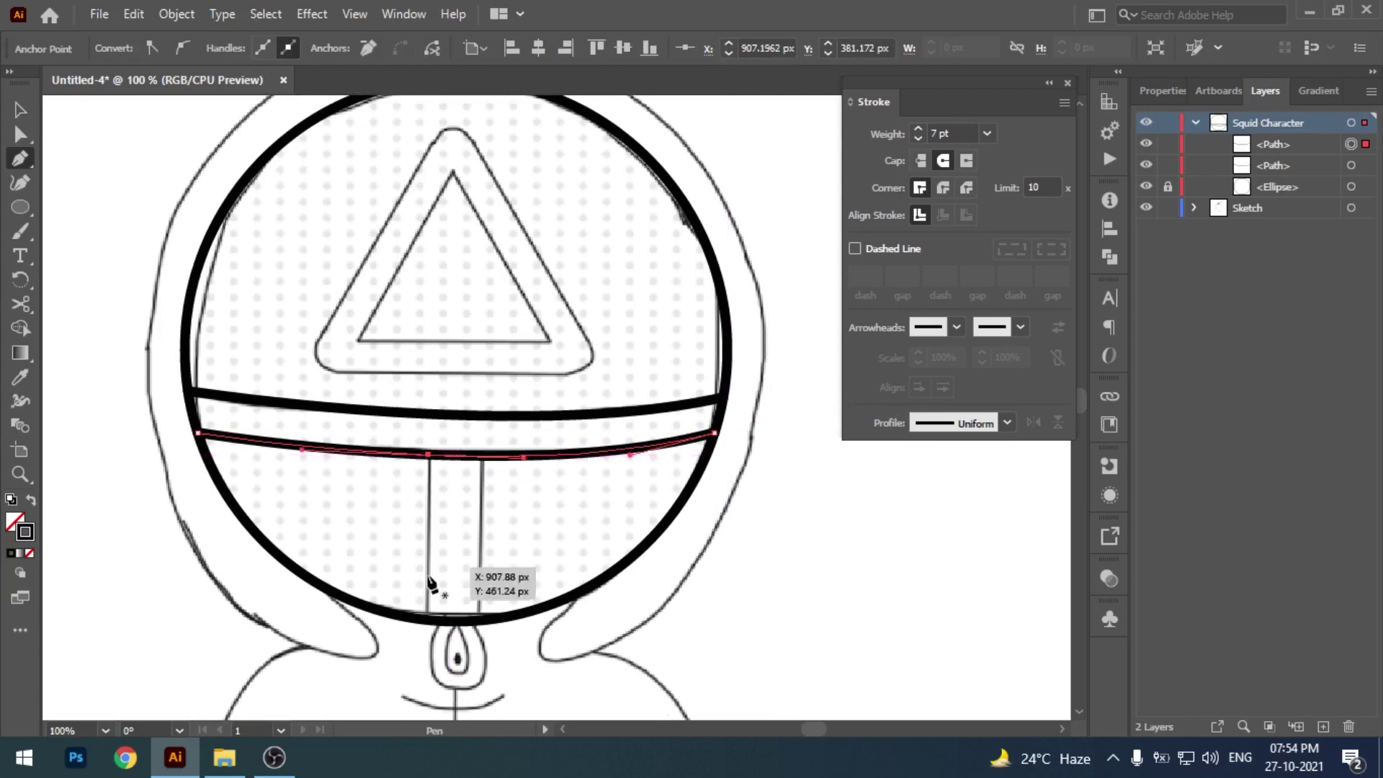
# - Draw a vertical line from the circle's bottom up to the band's lower edge
pyautogui.click(425, 618)
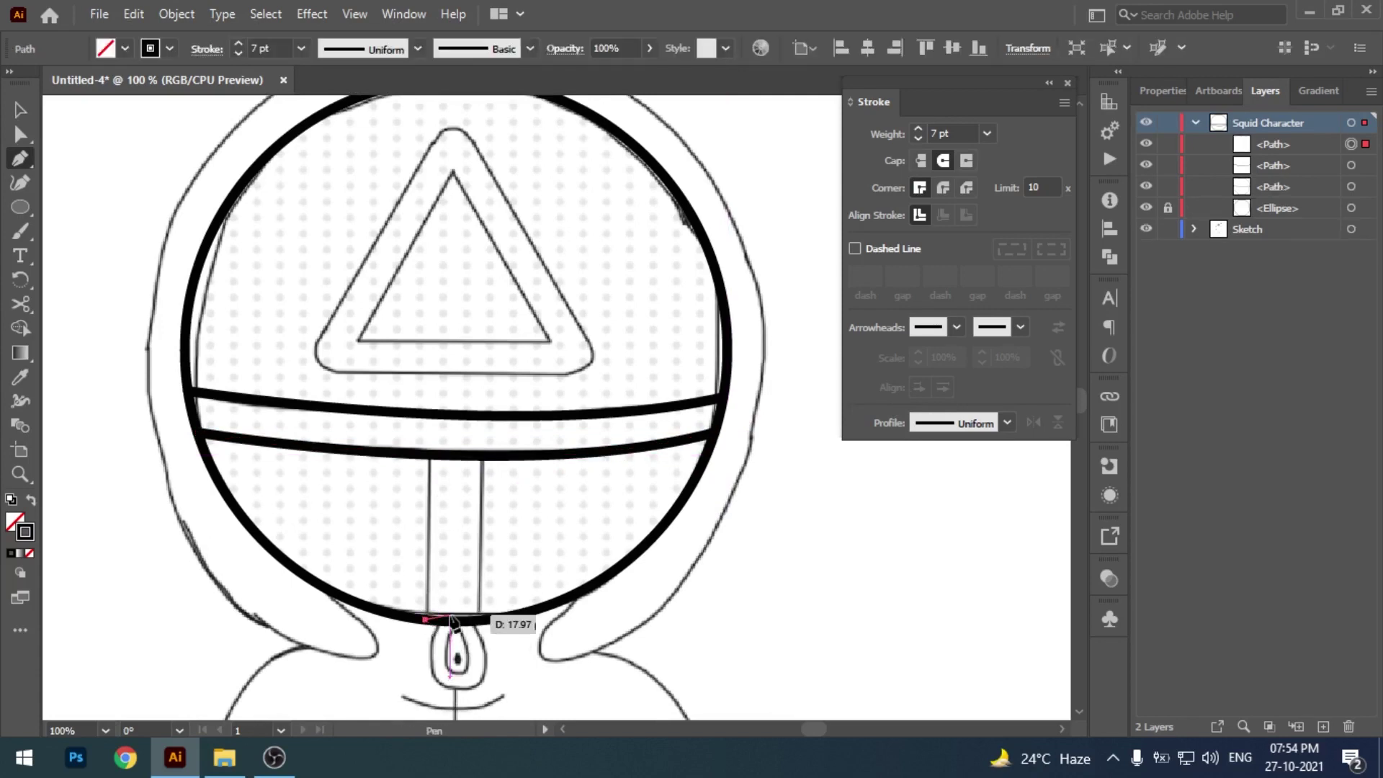
pyautogui.click(430, 456)
pyautogui.press('v')
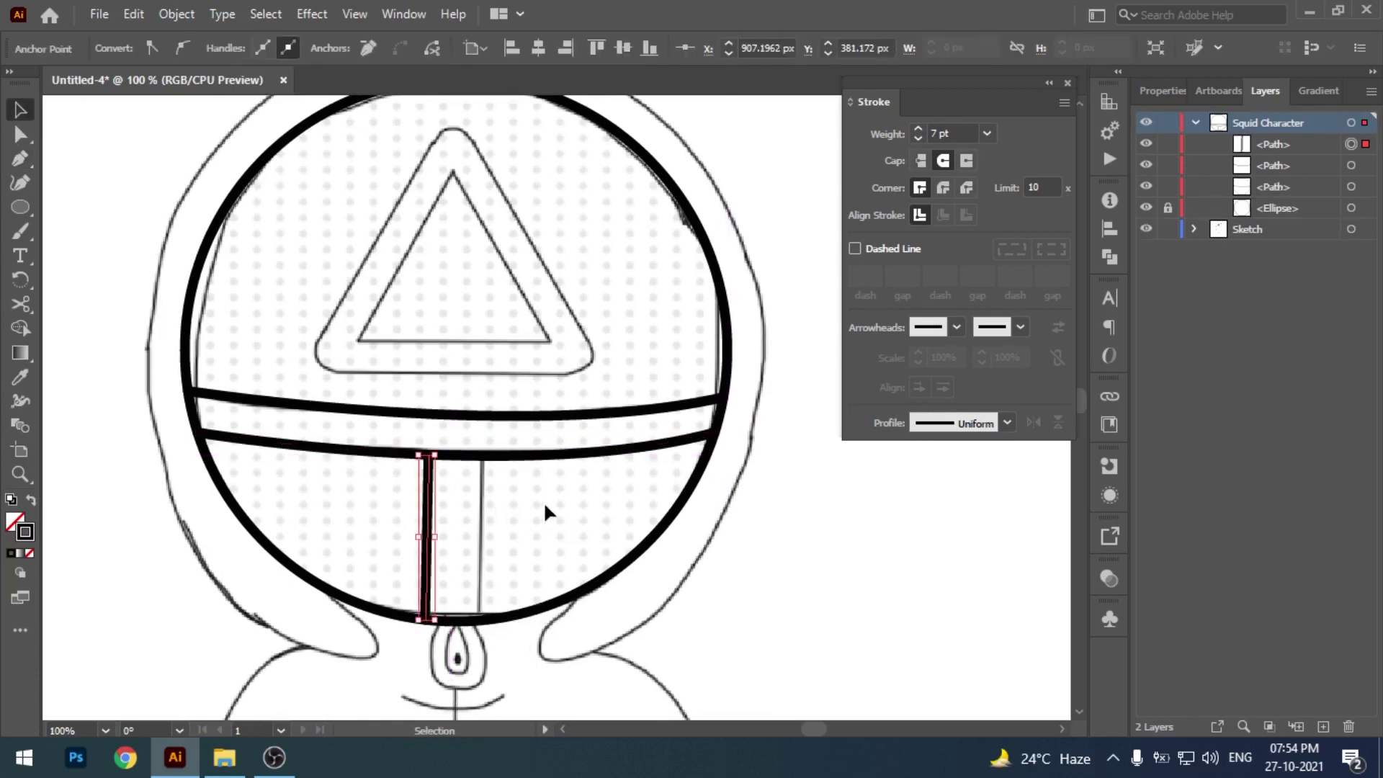
pyautogui.scroll(-1, 545, 512)
pyautogui.press('p')
pyautogui.press('v')
pyautogui.press('/')
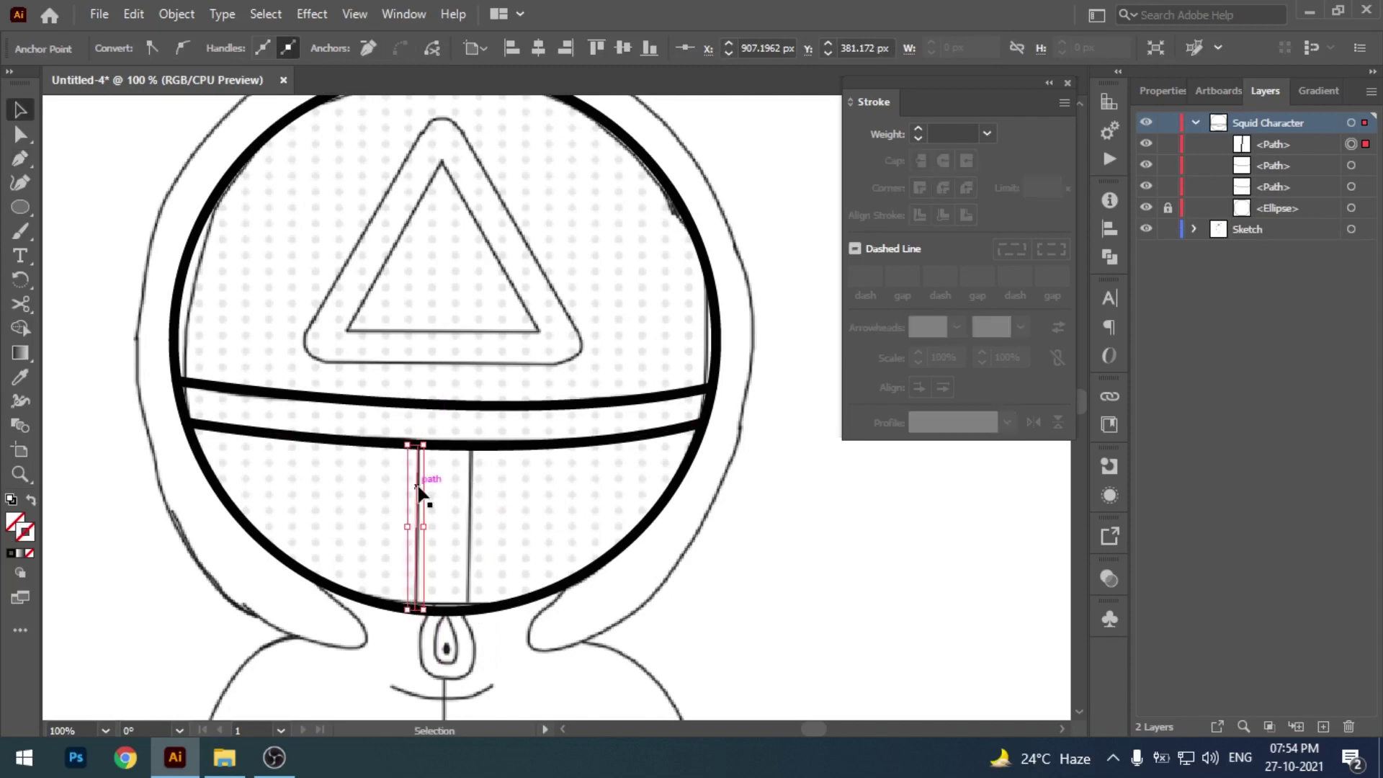
pyautogui.hotkey('ctrl', 'z')
# - Duplicate the vertical line slightly to the right to form the mouthpiece
pyautogui.scroll(-2, 497, 468)
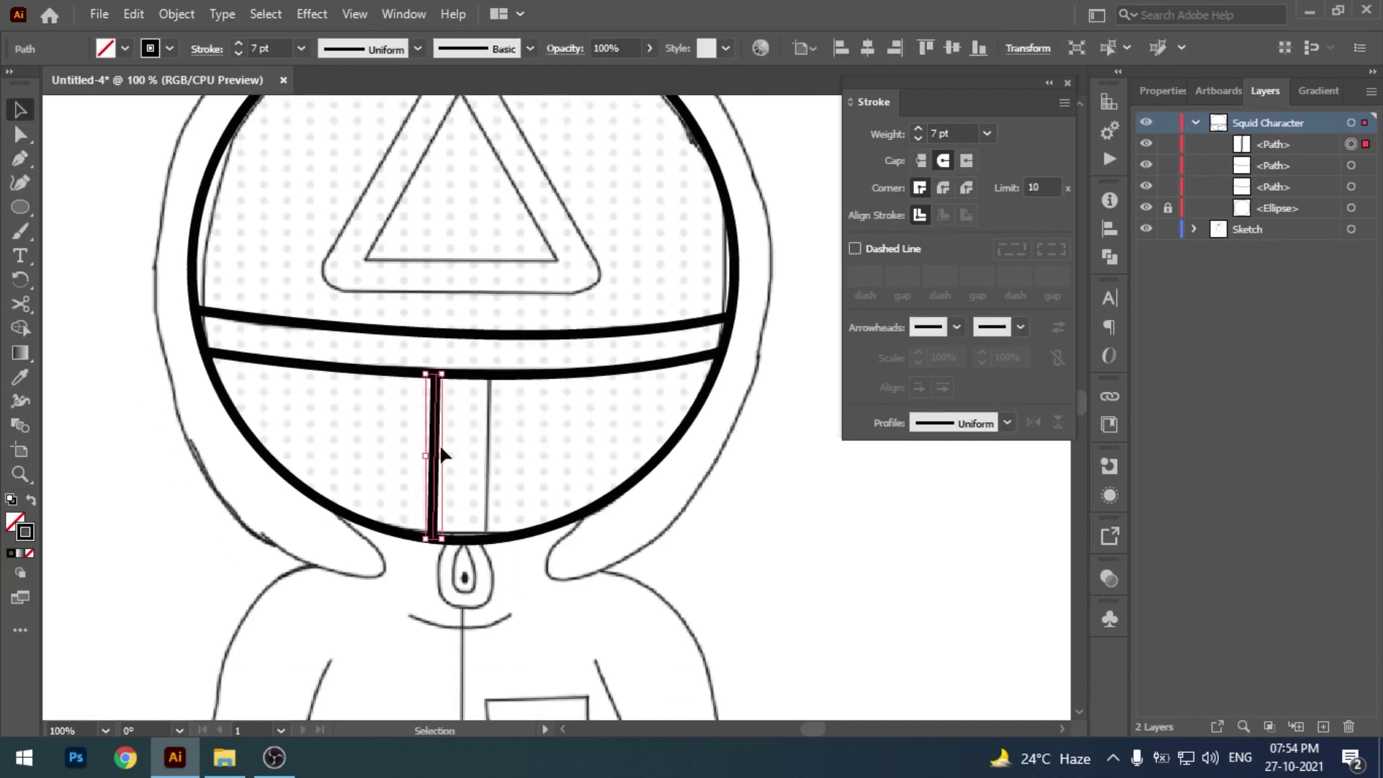
pyautogui.moveTo(440, 443); pyautogui.dragTo(492, 446)
pyautogui.click(663, 516)
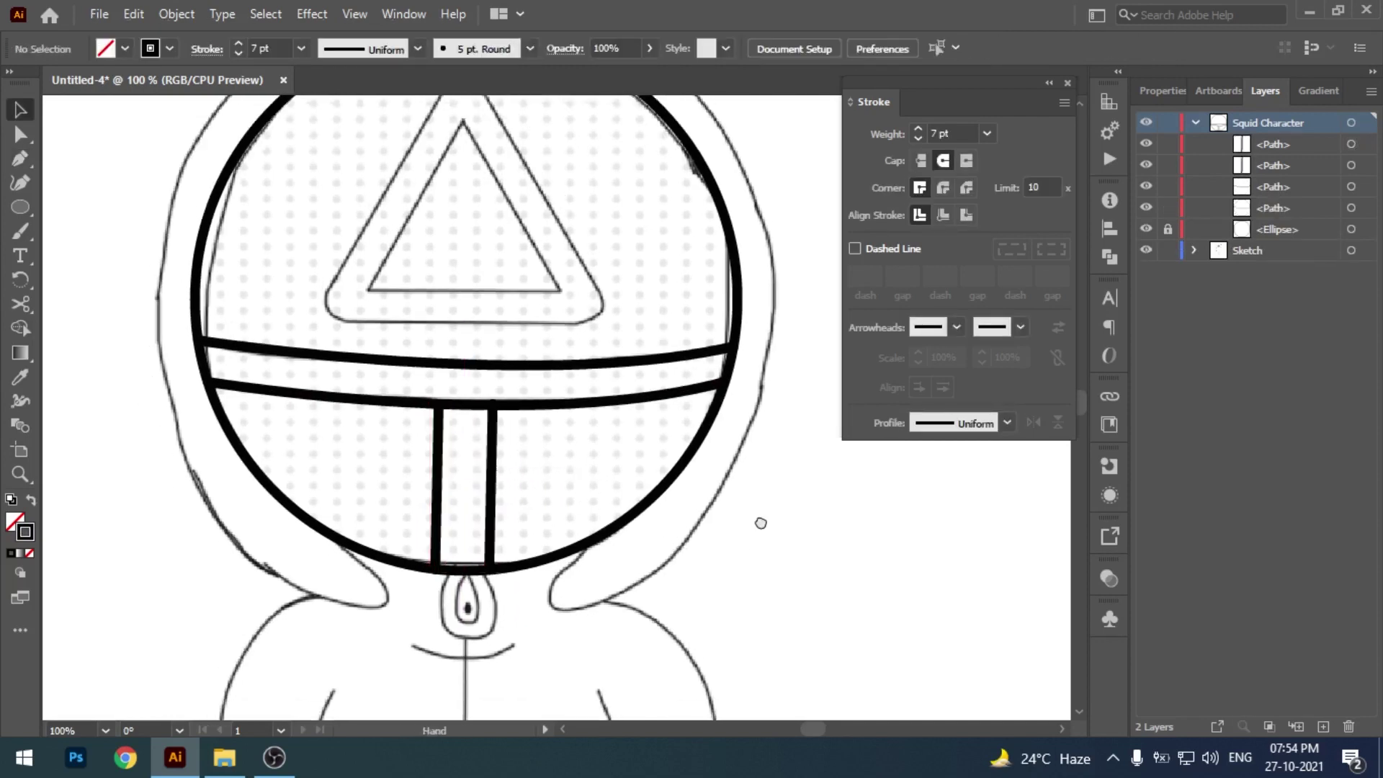
pyautogui.moveTo(776, 517)
pyautogui.mouseDown()
pyautogui.moveTo(743, 626)
pyautogui.moveTo(695, 654)
pyautogui.mouseUp()
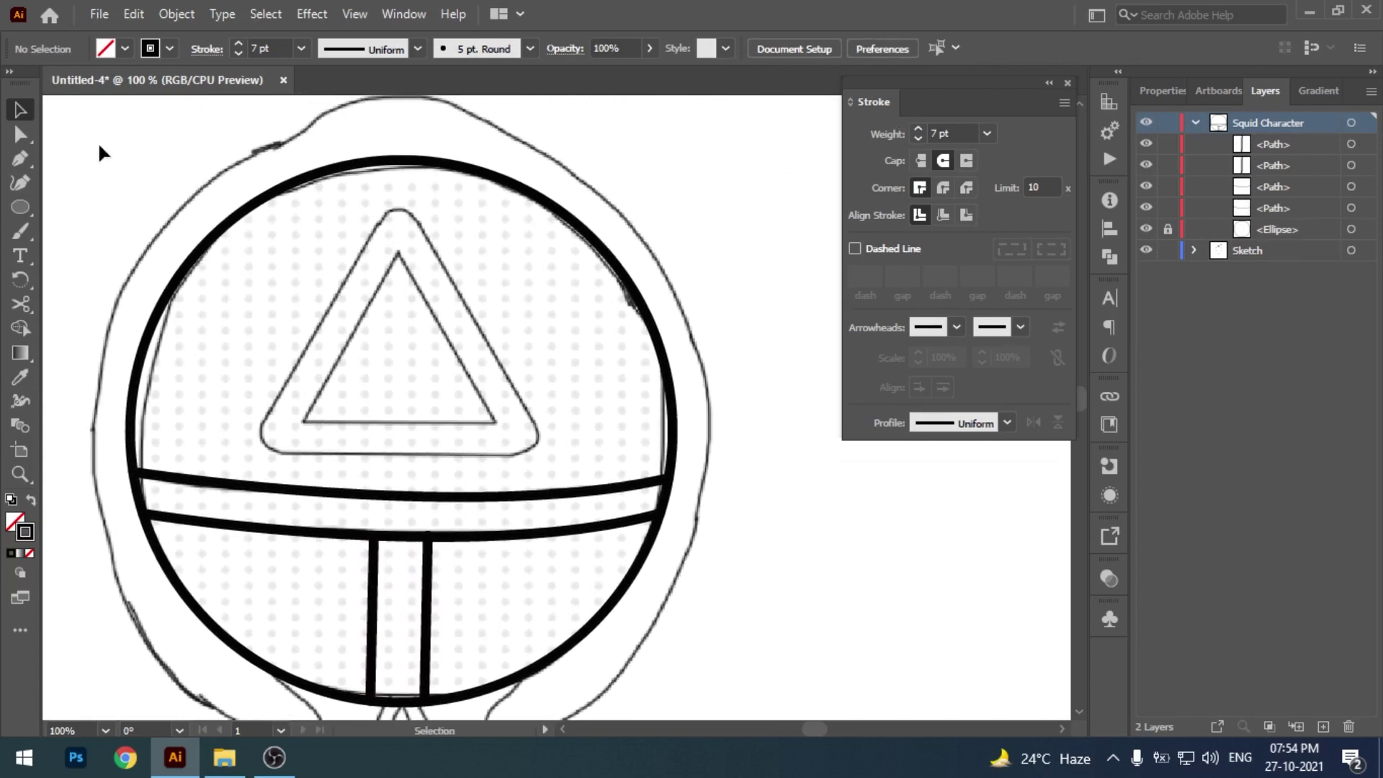
pyautogui.moveTo(20, 207); pyautogui.dragTo(87, 252)
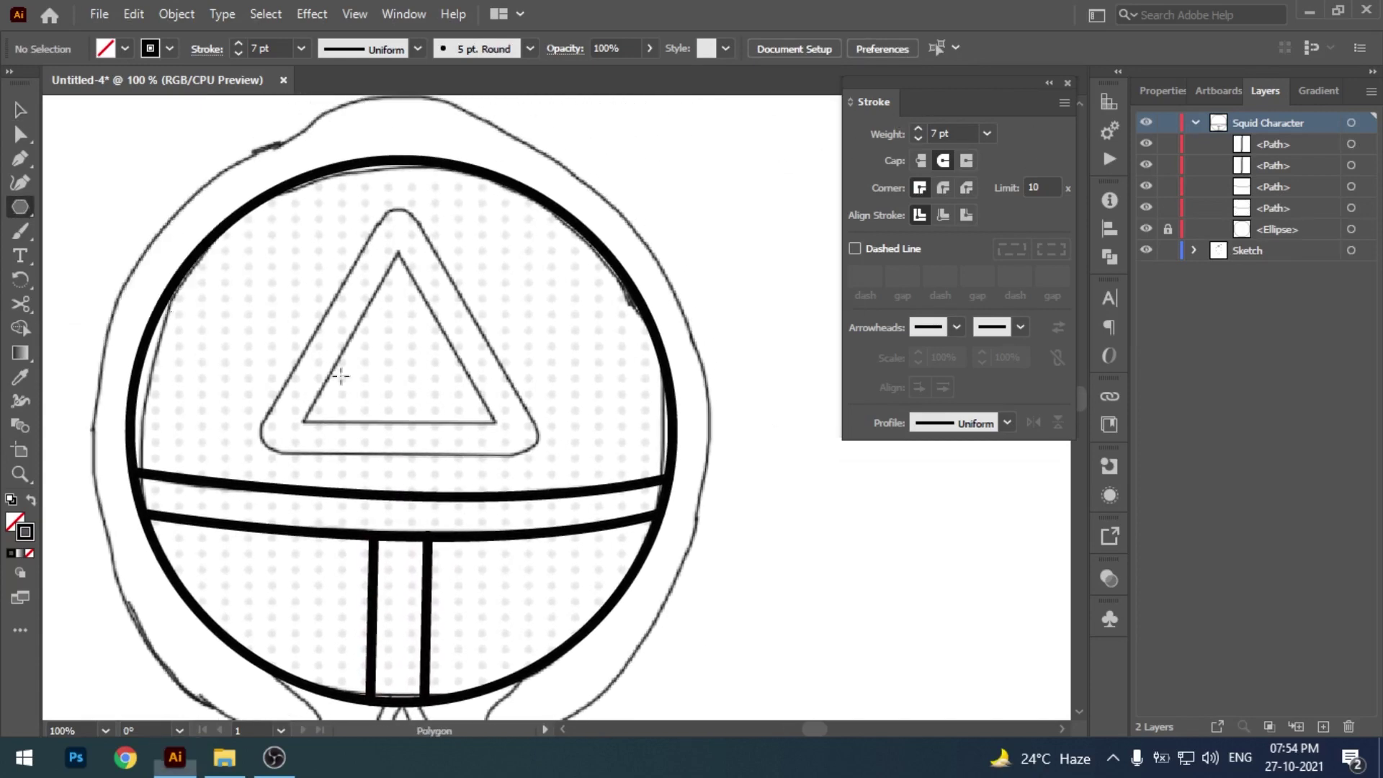
# - Create a 3-sided polygon and scale it over the sketch's inner triangle
pyautogui.hotkey('ctrl', '-')
pyautogui.click(742, 526)
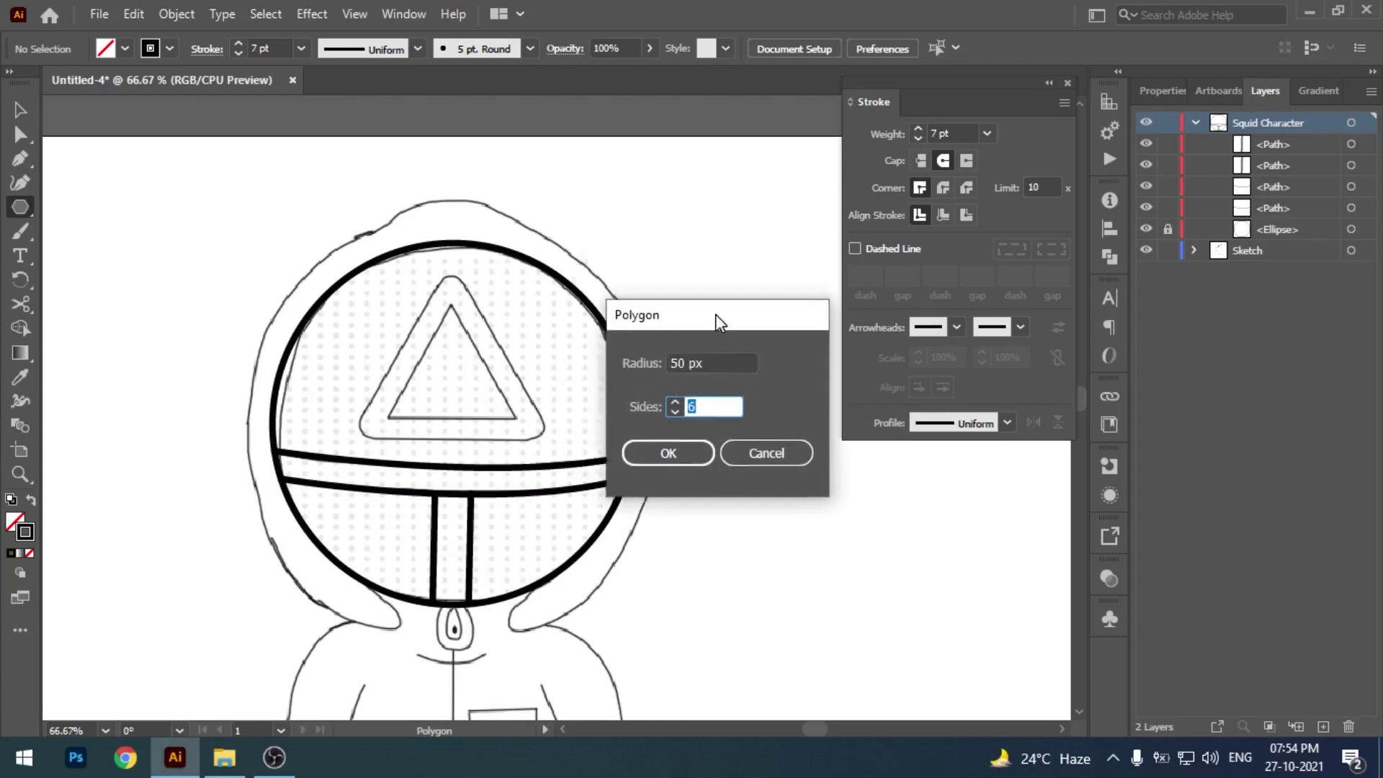
pyautogui.moveTo(715, 314); pyautogui.dragTo(785, 449)
pyautogui.click(750, 597)
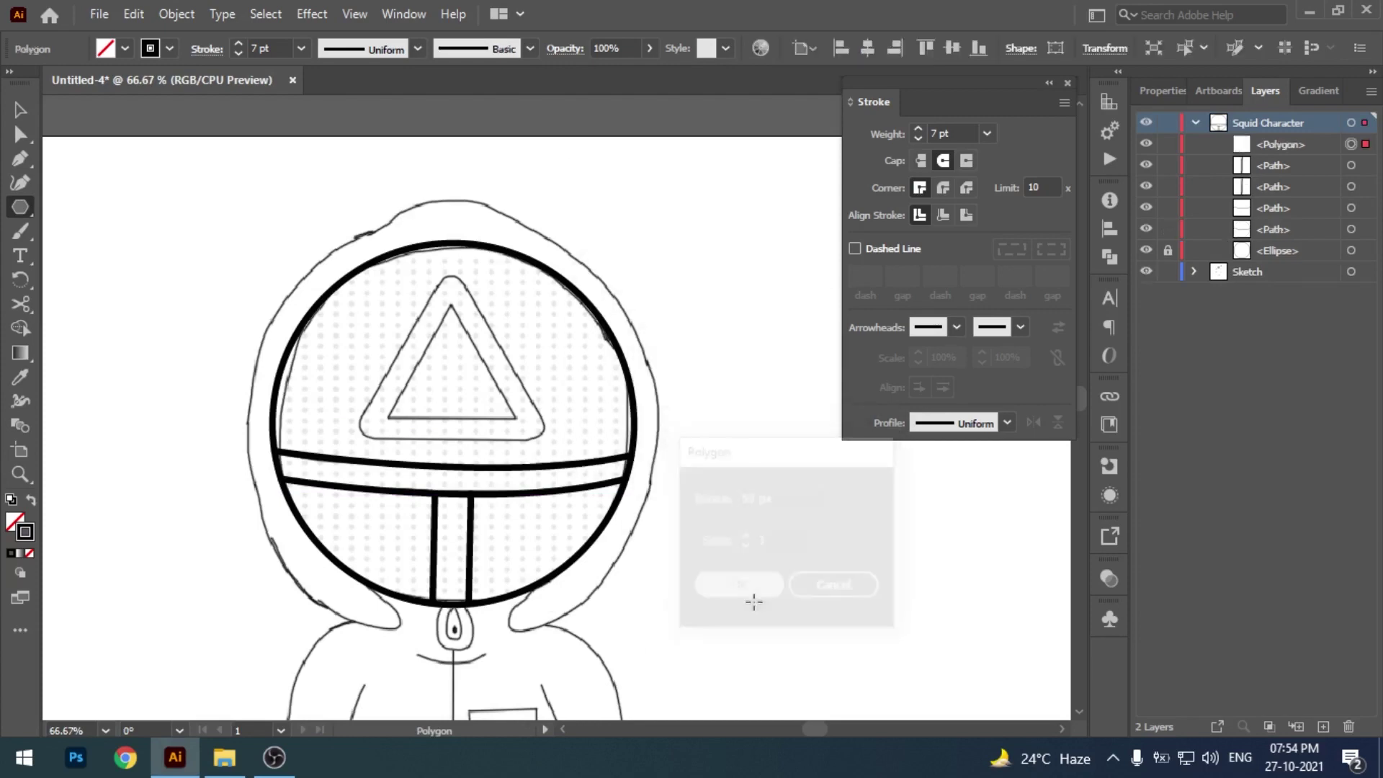
pyautogui.press('v')
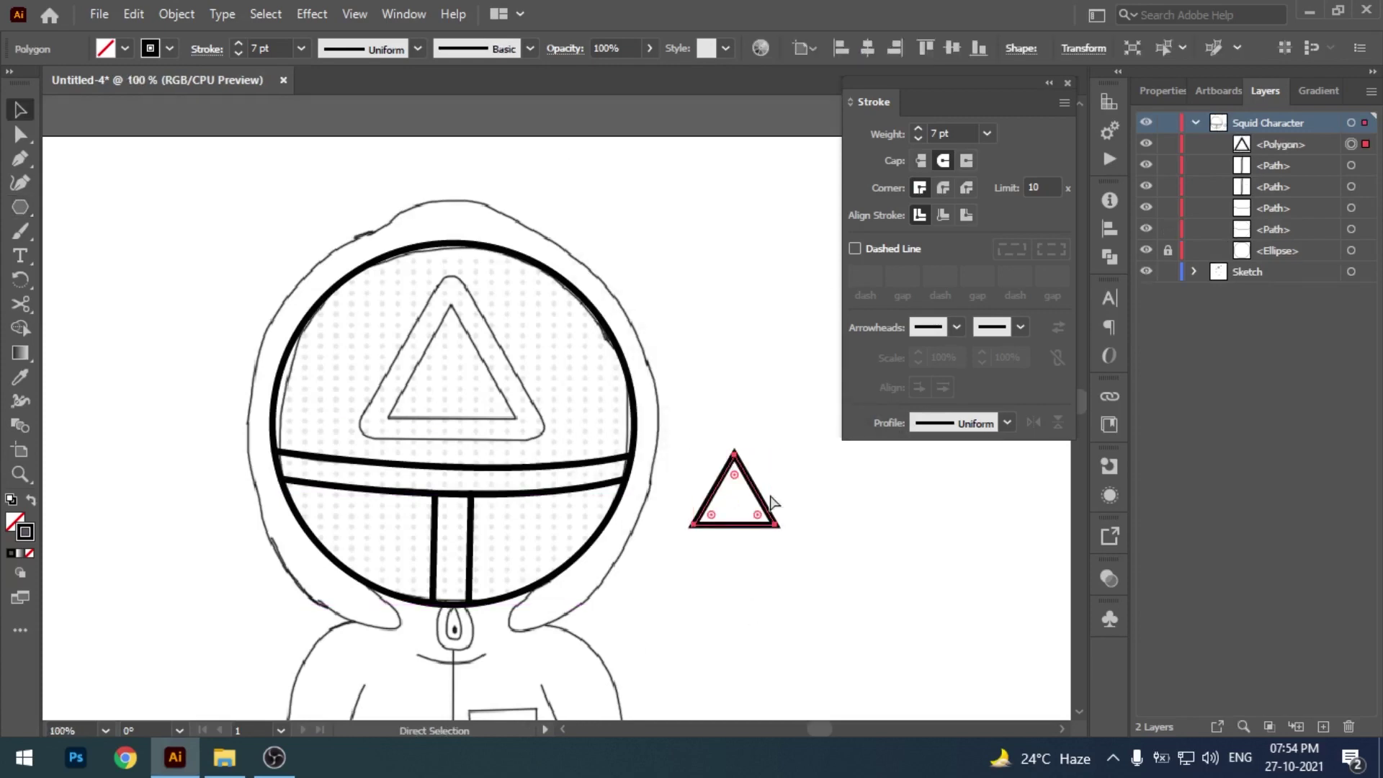
pyautogui.hotkey('ctrl', '+')
pyautogui.moveTo(789, 587); pyautogui.dragTo(361, 396)
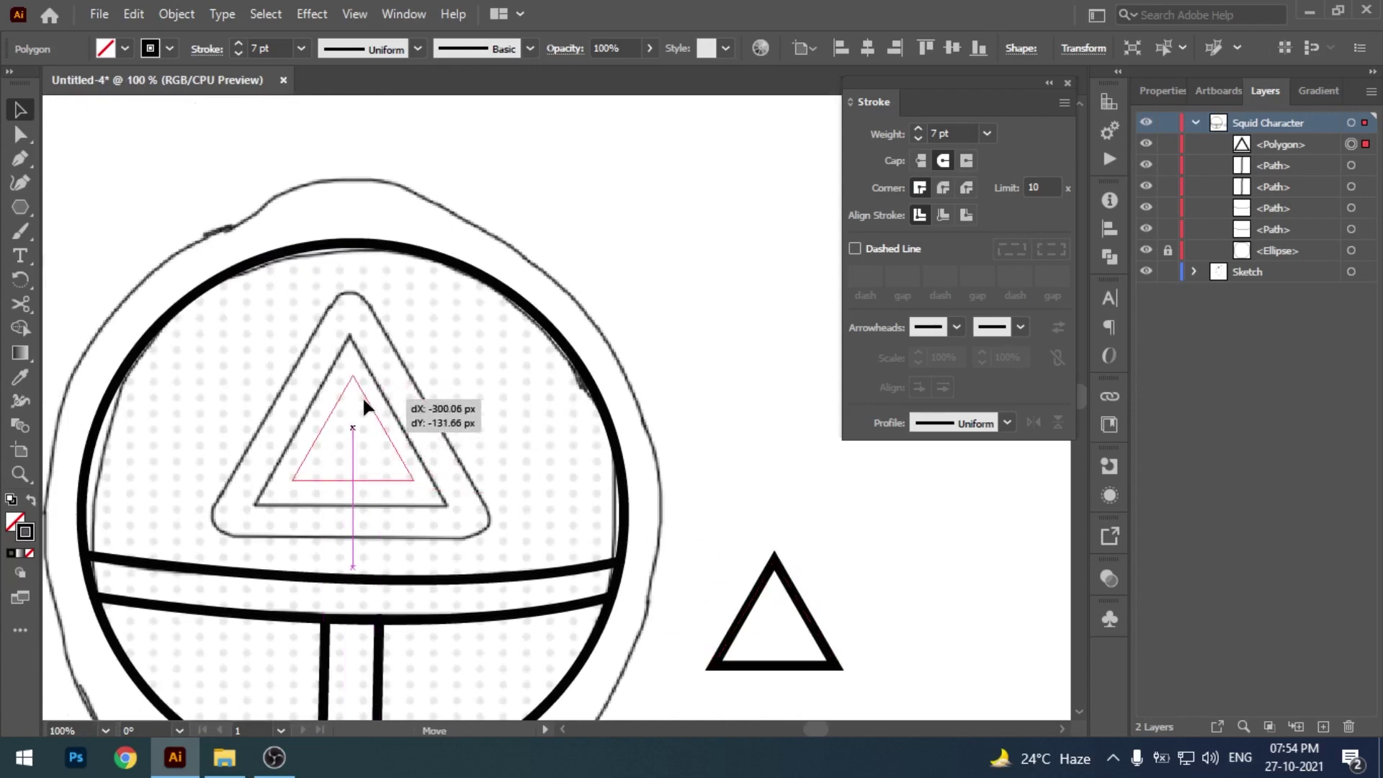
pyautogui.hotkey('ctrl', '+')
pyautogui.moveTo(648, 487); pyautogui.dragTo(698, 516)
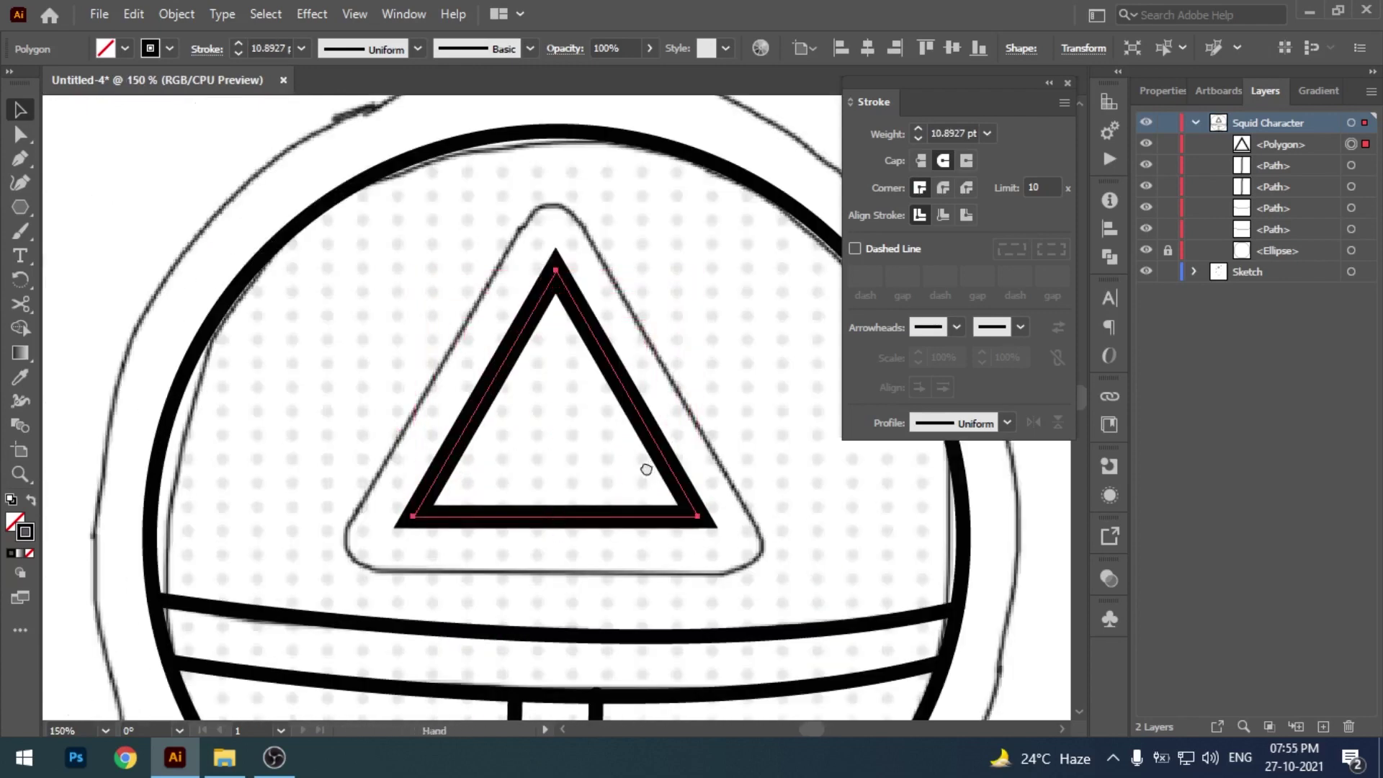
pyautogui.moveTo(641, 469); pyautogui.dragTo(525, 485)
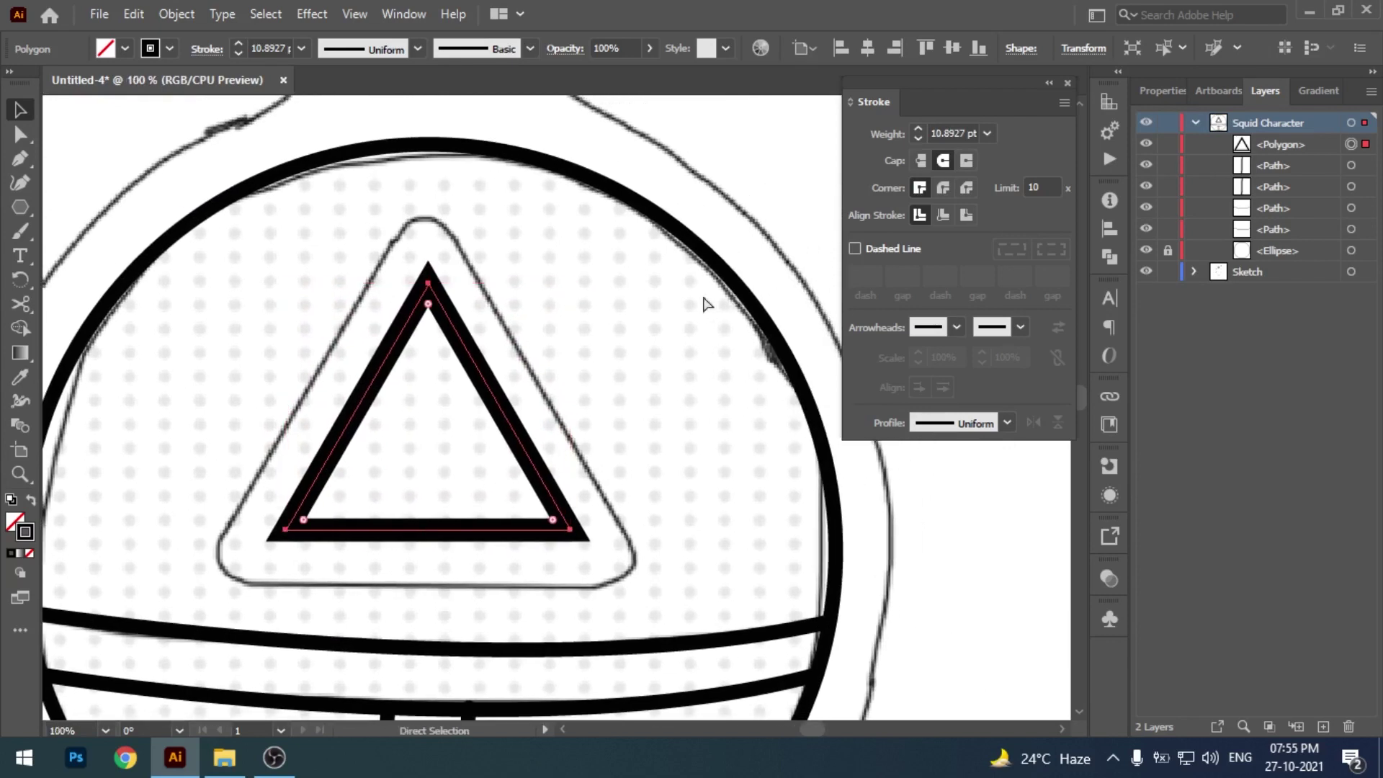
pyautogui.hotkey('ctrl', '-')
# - Apply the 5 pt. Round brush to the triangle with a 2 pt stroke
pyautogui.click(530, 48)
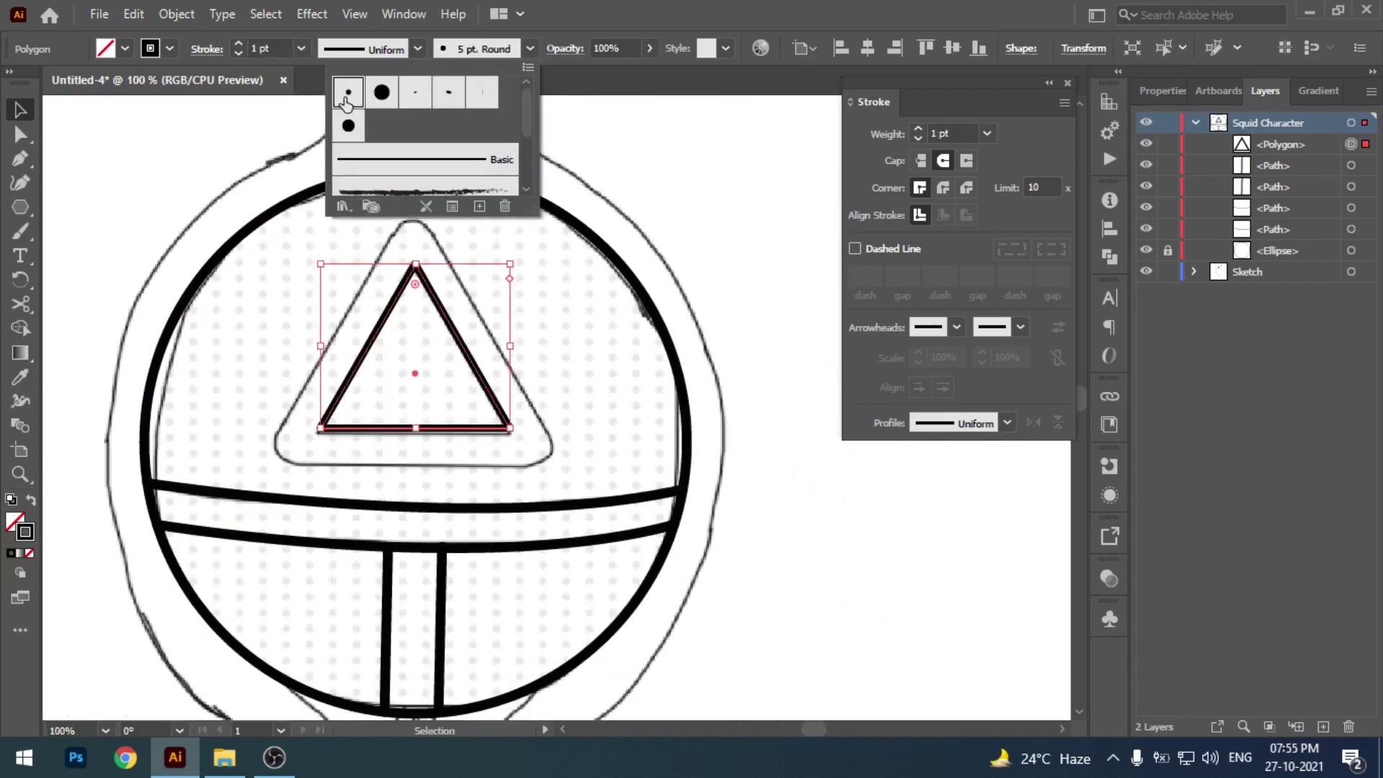
pyautogui.click(347, 97)
pyautogui.click(238, 44)
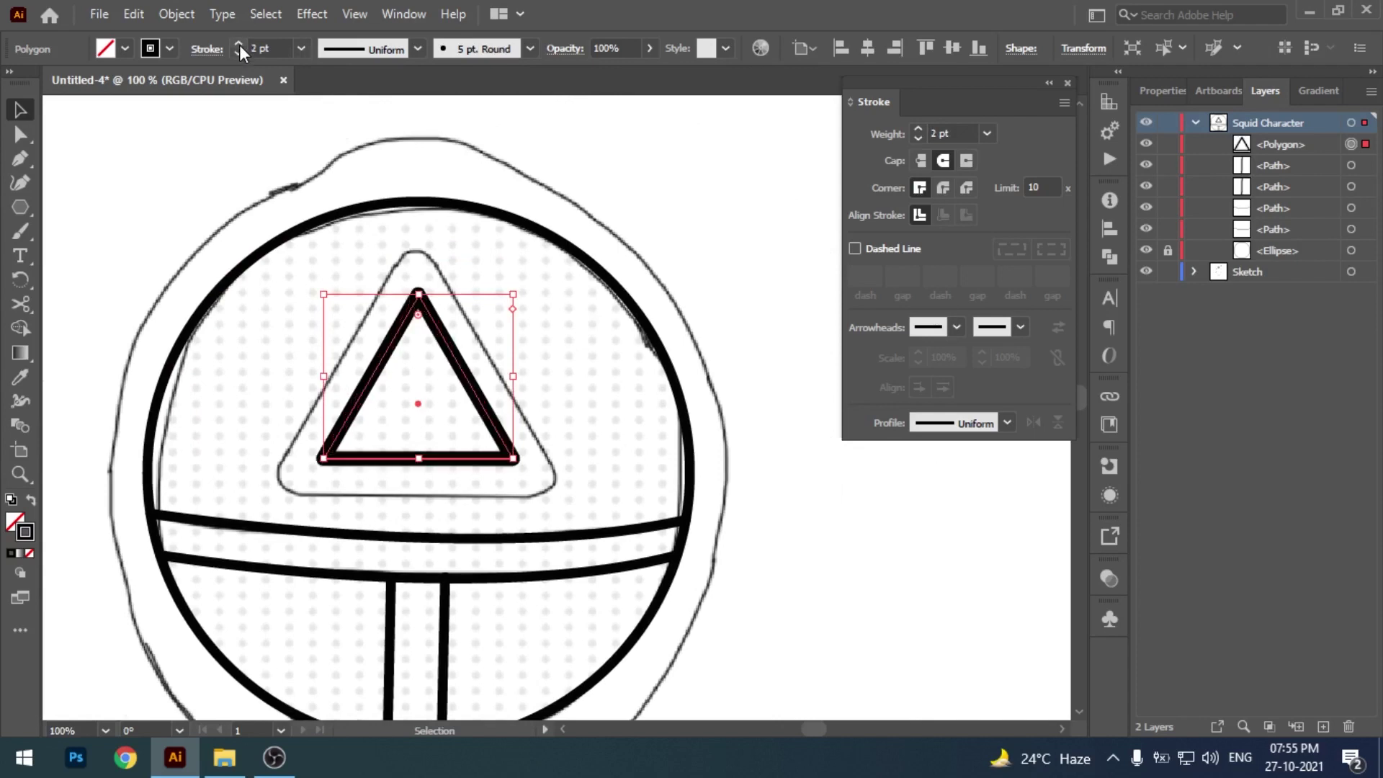
pyautogui.click(611, 325)
pyautogui.moveTo(629, 391); pyautogui.dragTo(655, 396)
# - Duplicate the triangle, enlarge it to the outer triangle at 2 pt, and round its corners
pyautogui.click(506, 402)
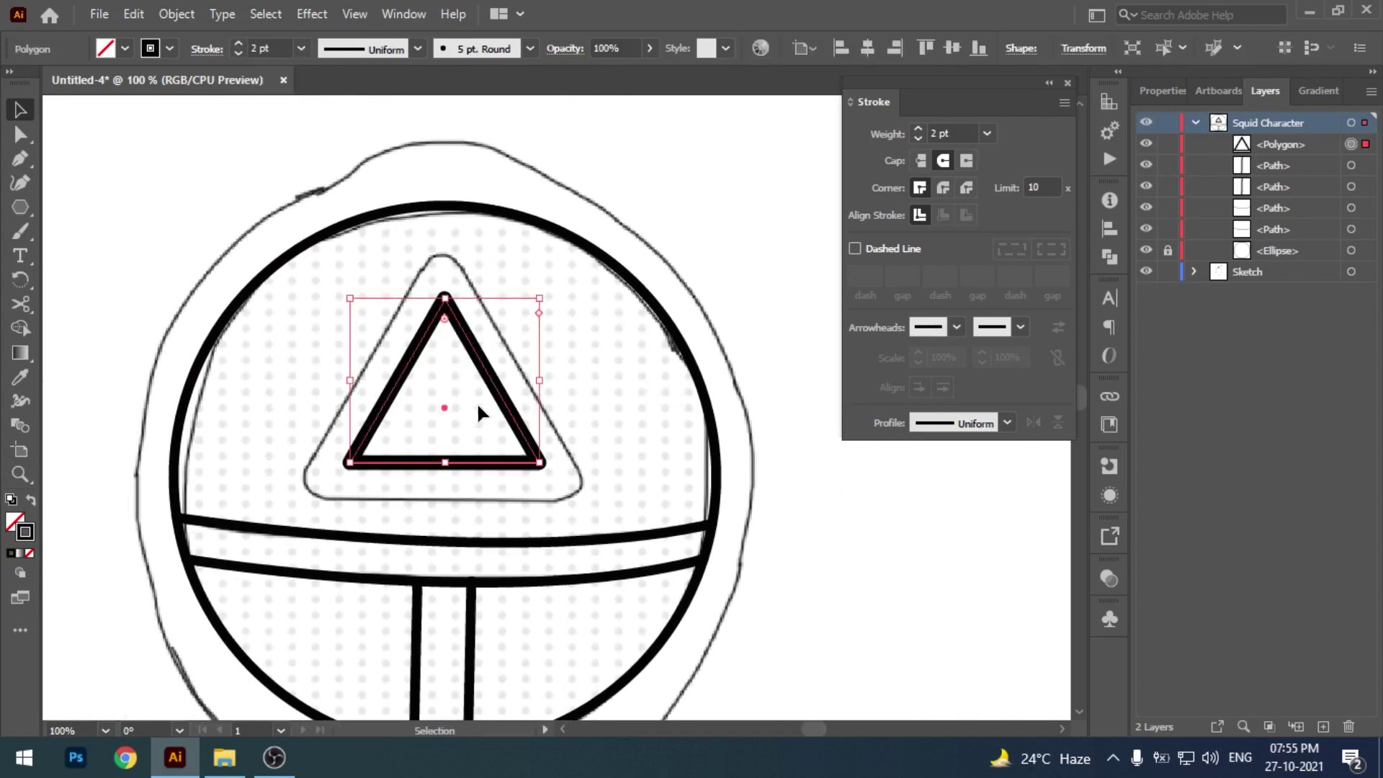
pyautogui.moveTo(1295, 146); pyautogui.dragTo(1314, 349)
pyautogui.moveTo(1330, 728); pyautogui.dragTo(1325, 727)
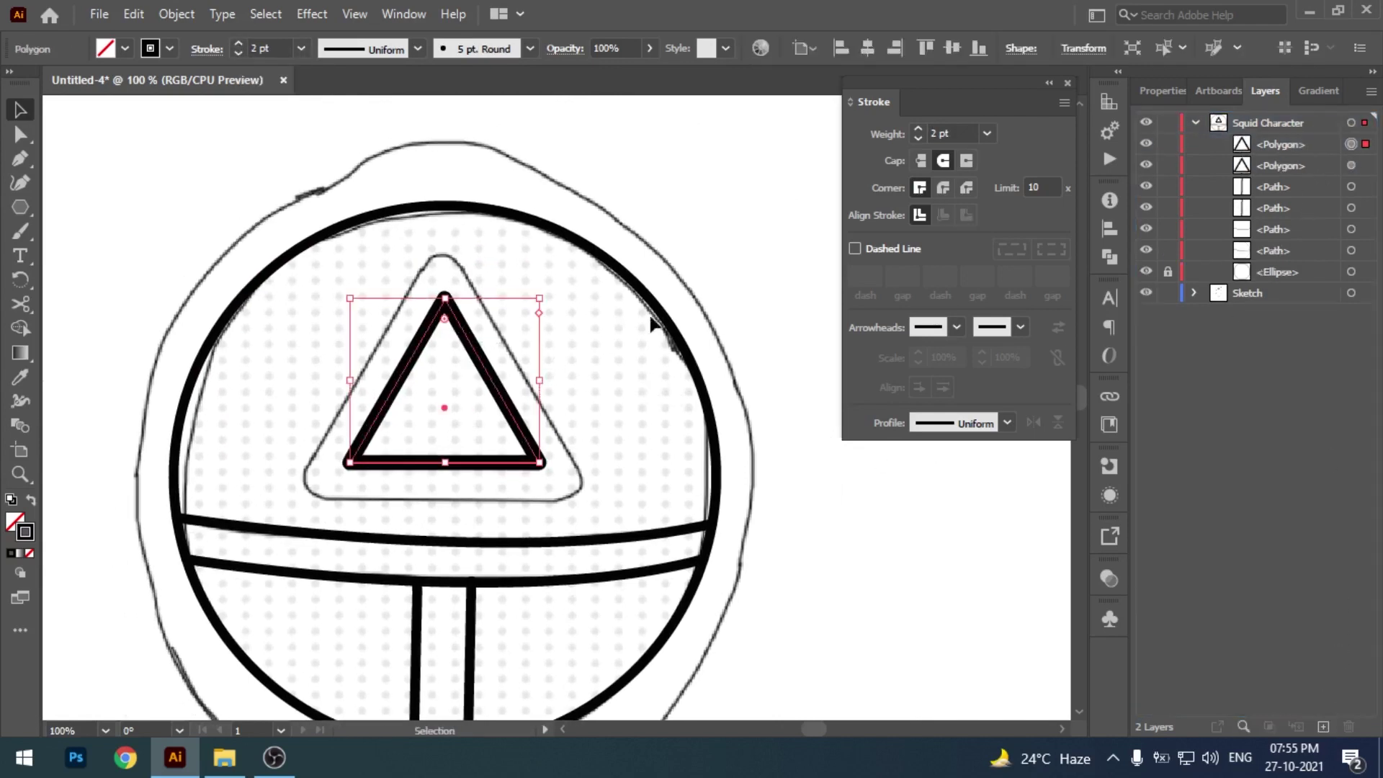
pyautogui.moveTo(543, 299); pyautogui.dragTo(611, 251)
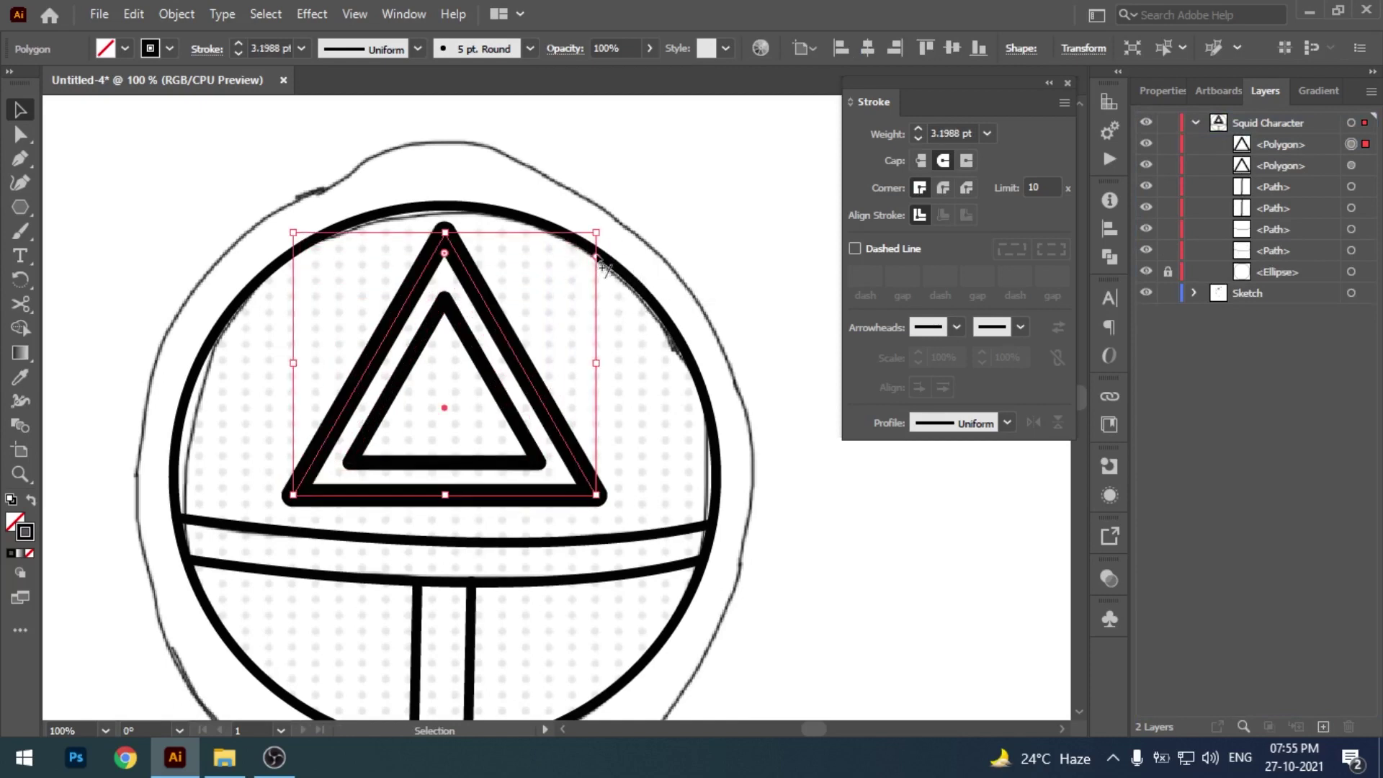
pyautogui.click(238, 55)
pyautogui.click(239, 45)
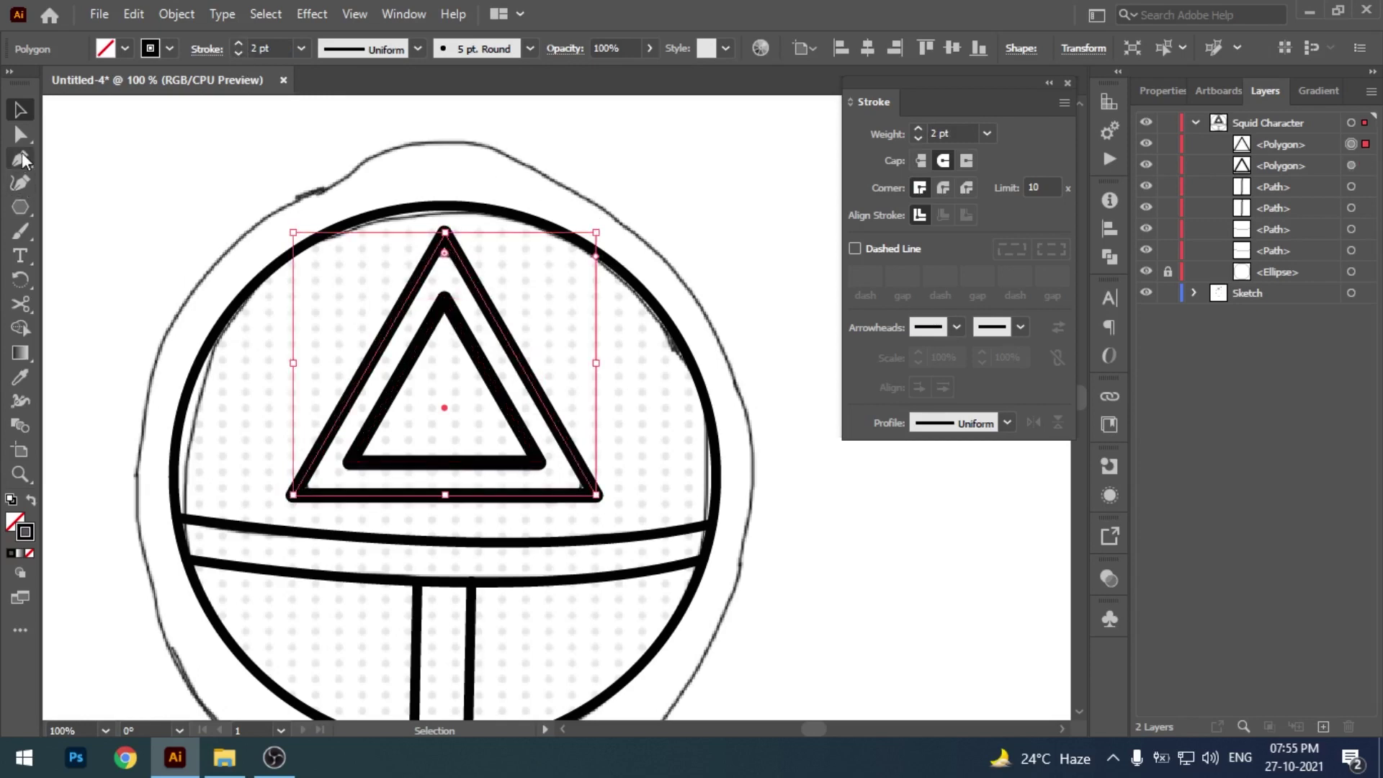
pyautogui.click(20, 135)
pyautogui.moveTo(445, 269); pyautogui.dragTo(629, 391)
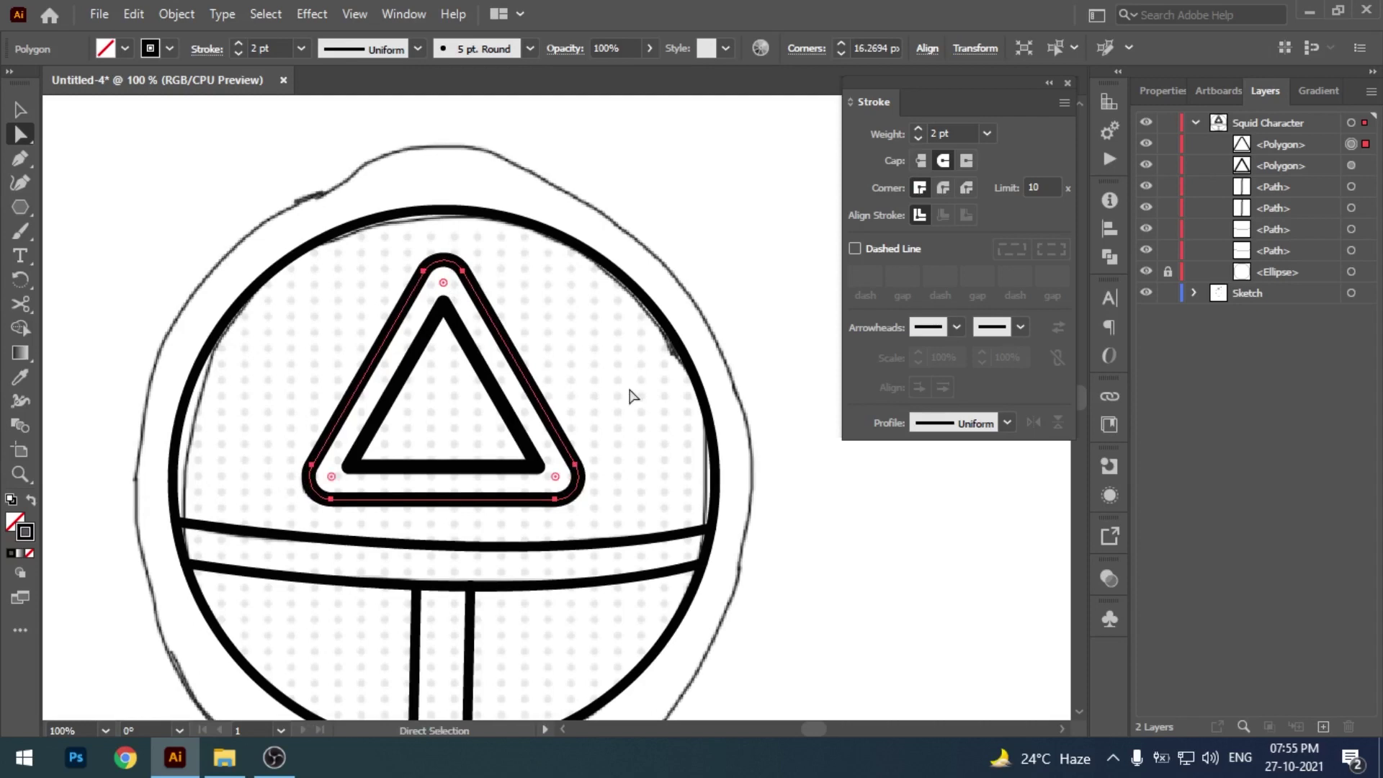
pyautogui.press('v')
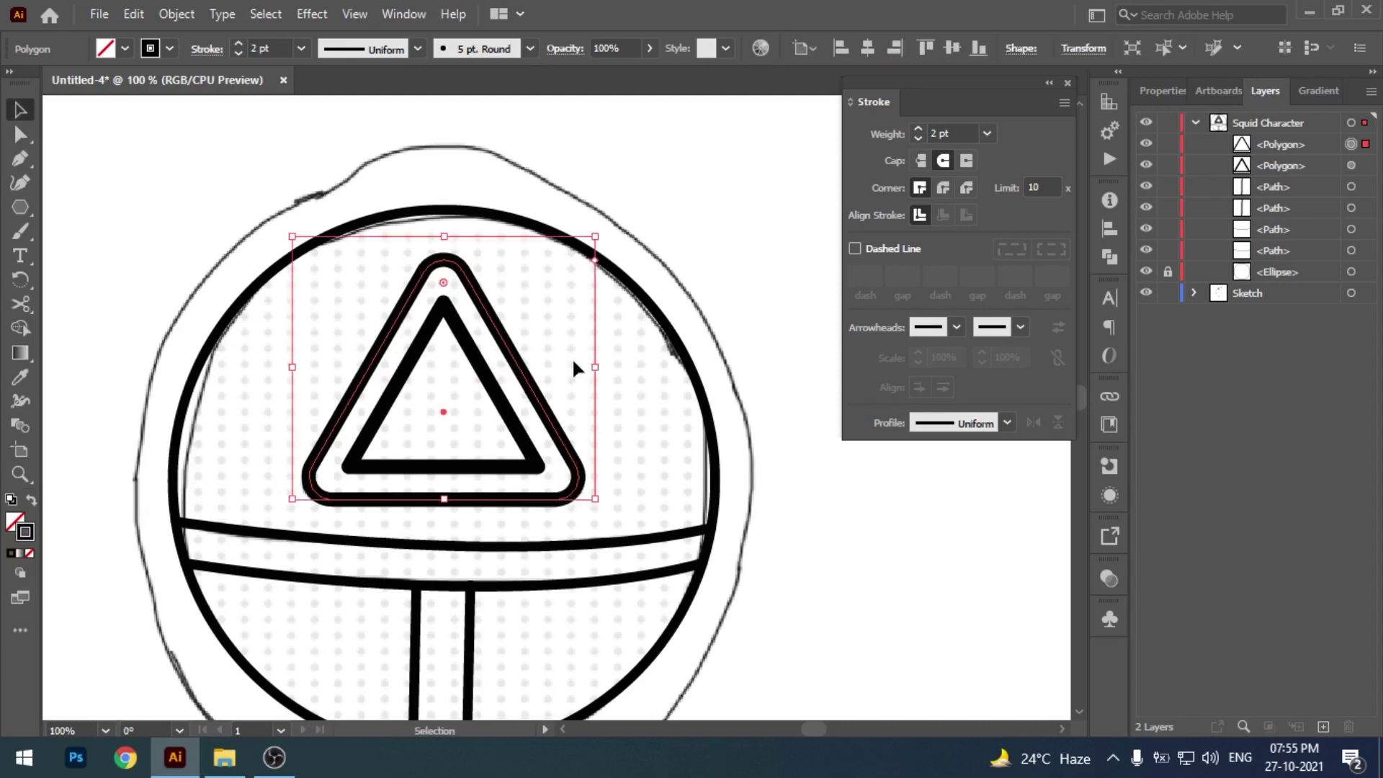
# - Set the stroke weight of both triangles to 1.5 pt
pyautogui.hotkey('ctrl', '-')
pyautogui.keyDown('shift'); pyautogui.click(490, 383); pyautogui.keyUp('shift')
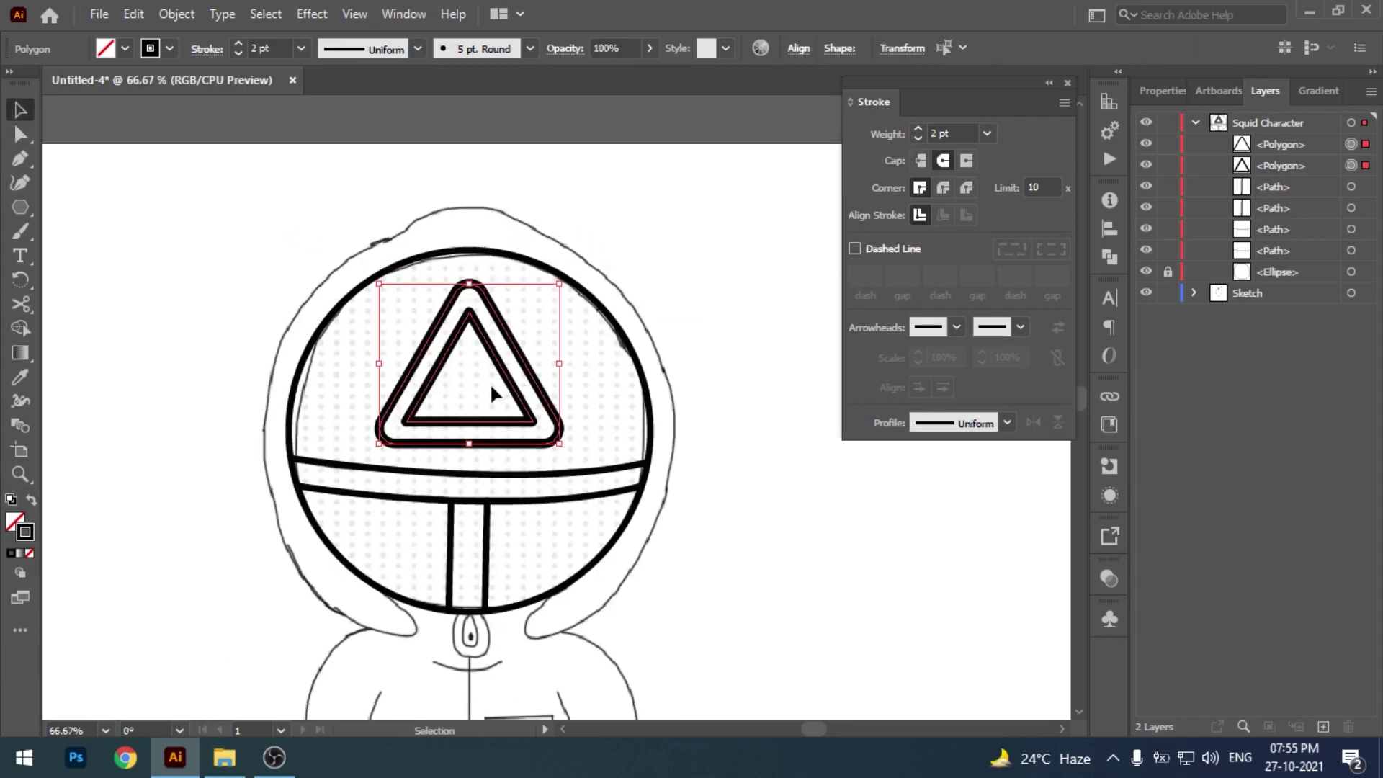
pyautogui.click(270, 48)
pyautogui.write('1.5')
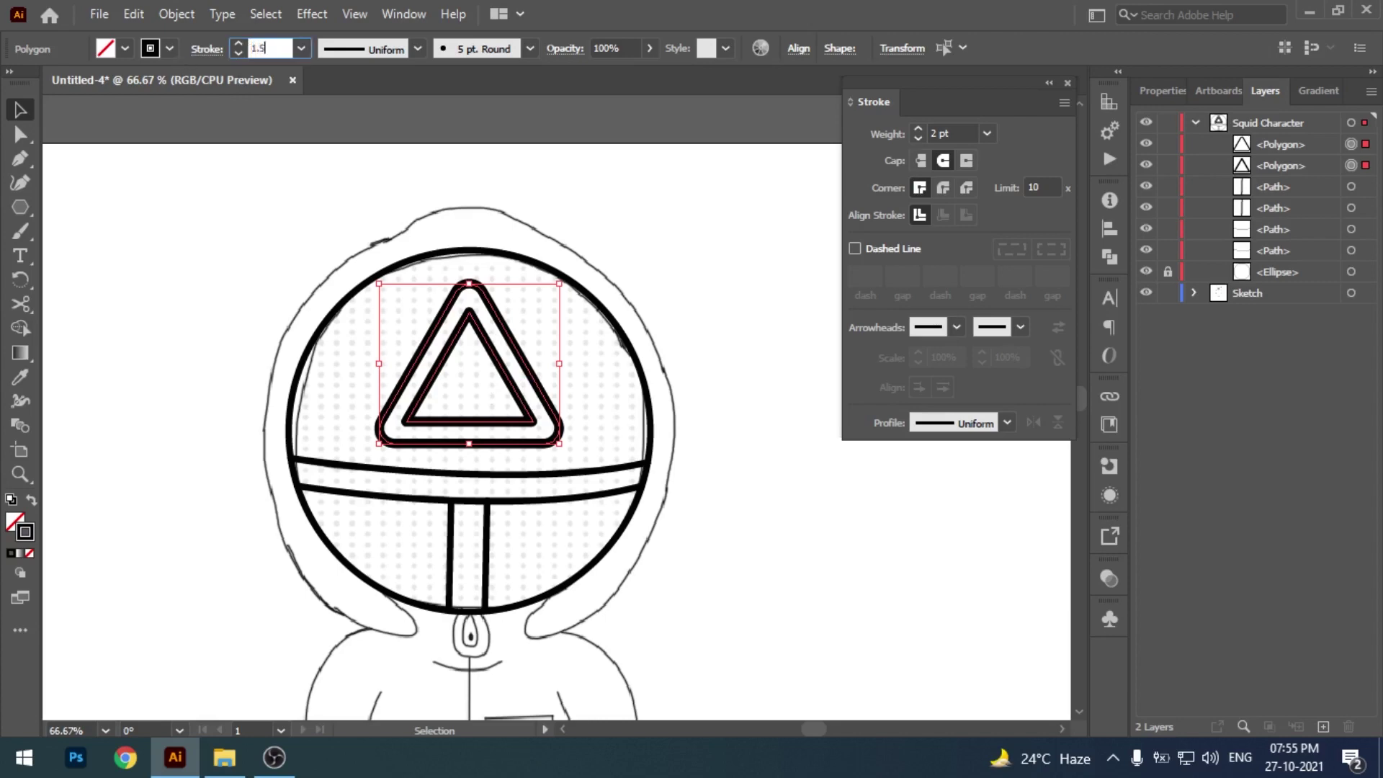
pyautogui.press('Return')
pyautogui.click(644, 286)
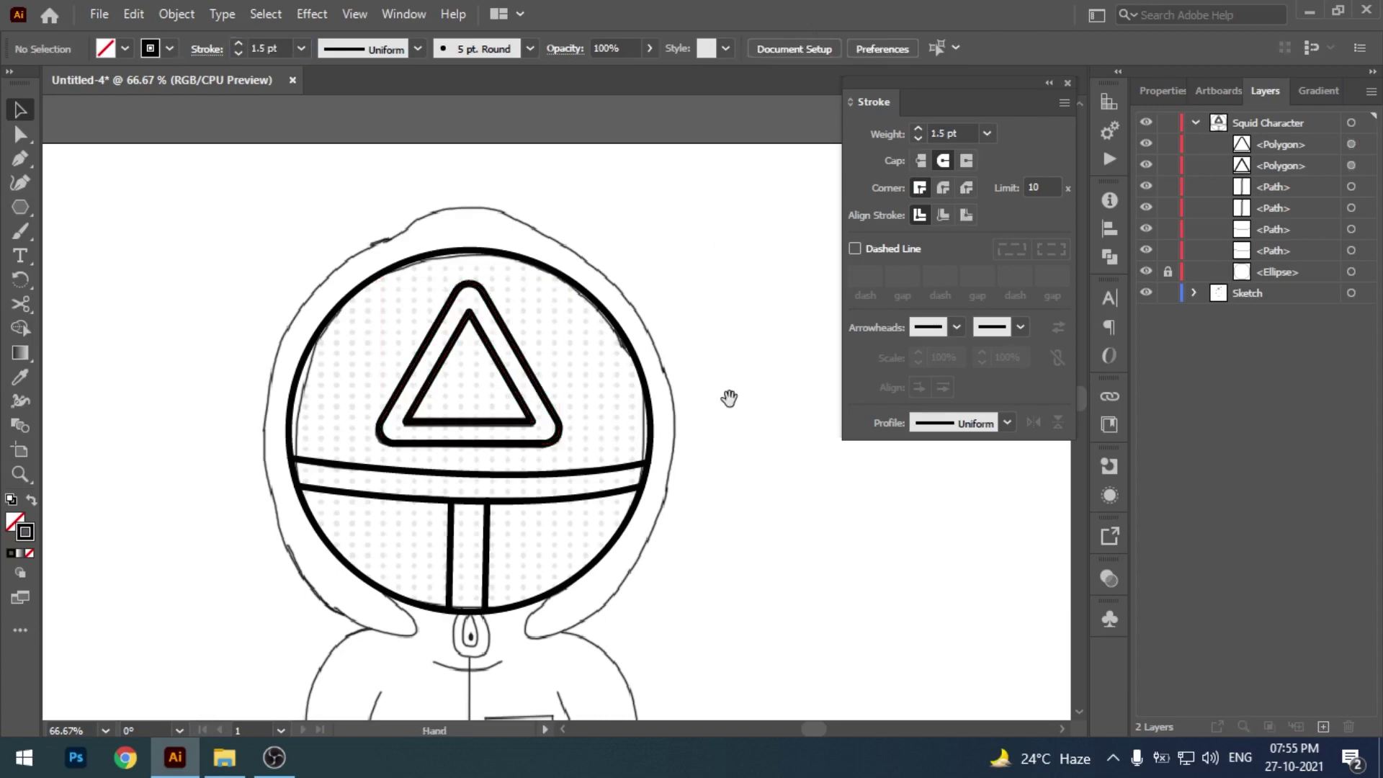
pyautogui.scroll(-3, 724, 381)
# - Start a 7 pt Pen path around the hood's lower tip beside the mask
pyautogui.moveTo(744, 218)
pyautogui.mouseDown()
pyautogui.moveTo(711, 283)
pyautogui.moveTo(642, 304)
pyautogui.mouseUp()
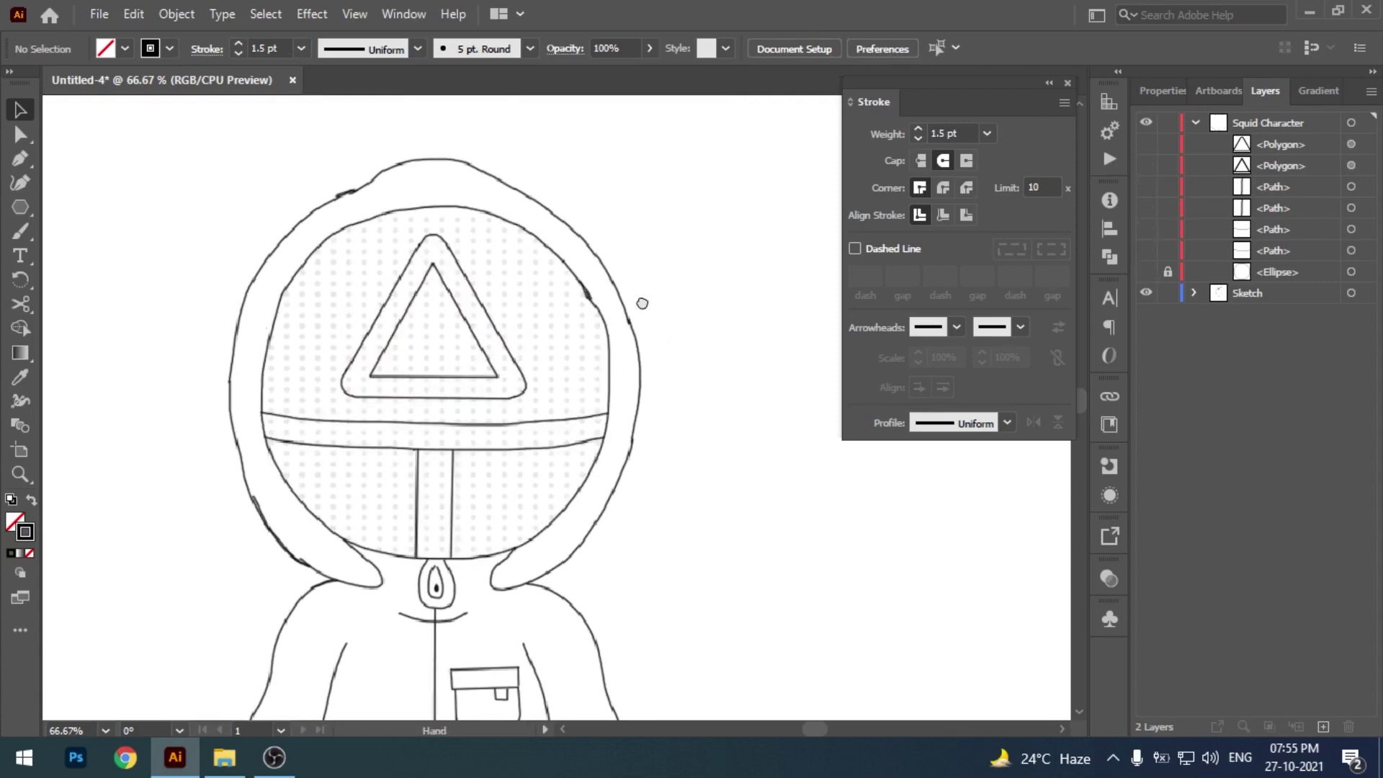
pyautogui.click(20, 158)
pyautogui.moveTo(416, 465)
pyautogui.mouseDown()
pyautogui.moveTo(427, 415)
pyautogui.moveTo(490, 519)
pyautogui.moveTo(481, 531)
pyautogui.mouseUp()
pyautogui.keyDown('alt'); pyautogui.scroll(1, 428, 418); pyautogui.keyUp('alt')
pyautogui.keyDown('alt'); pyautogui.scroll(1, 468, 562); pyautogui.keyUp('alt')
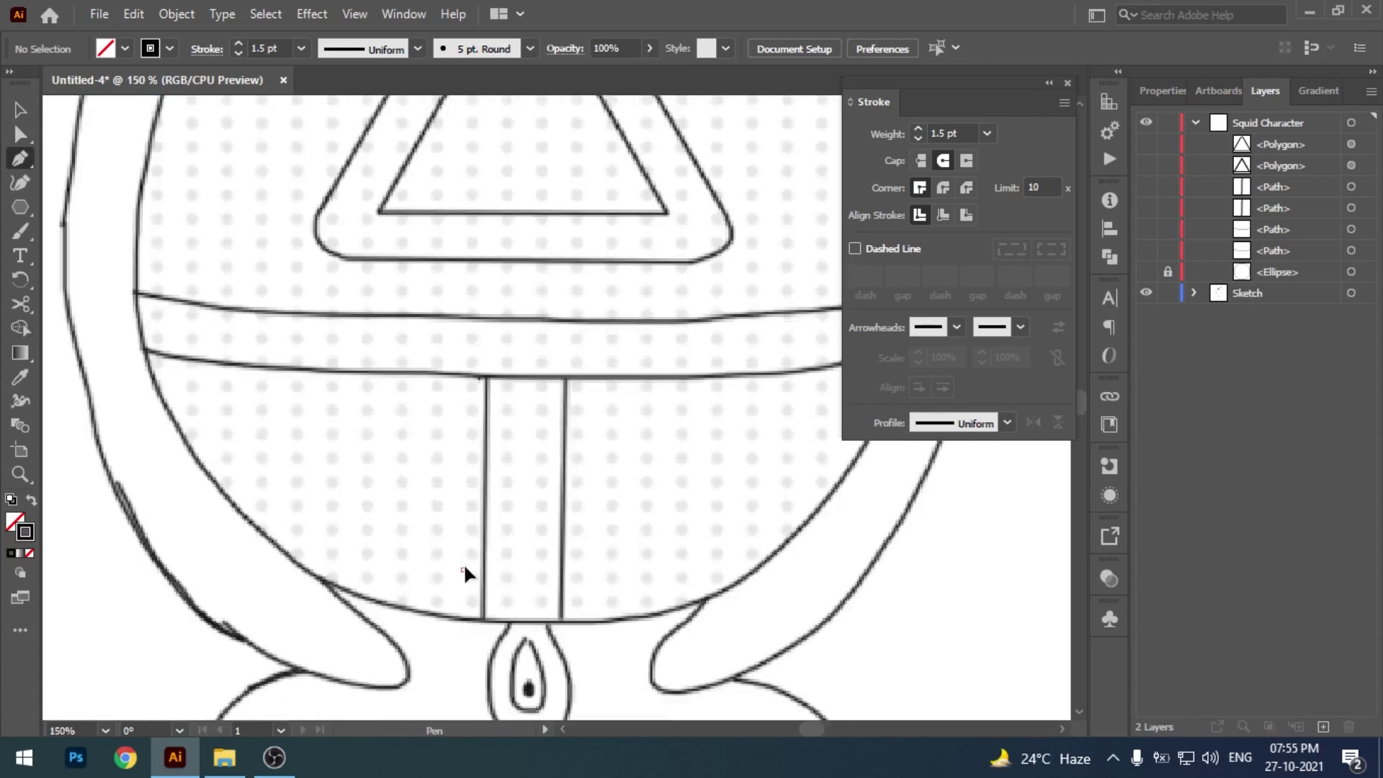
pyautogui.click(537, 466)
pyautogui.moveTo(397, 576); pyautogui.dragTo(490, 447)
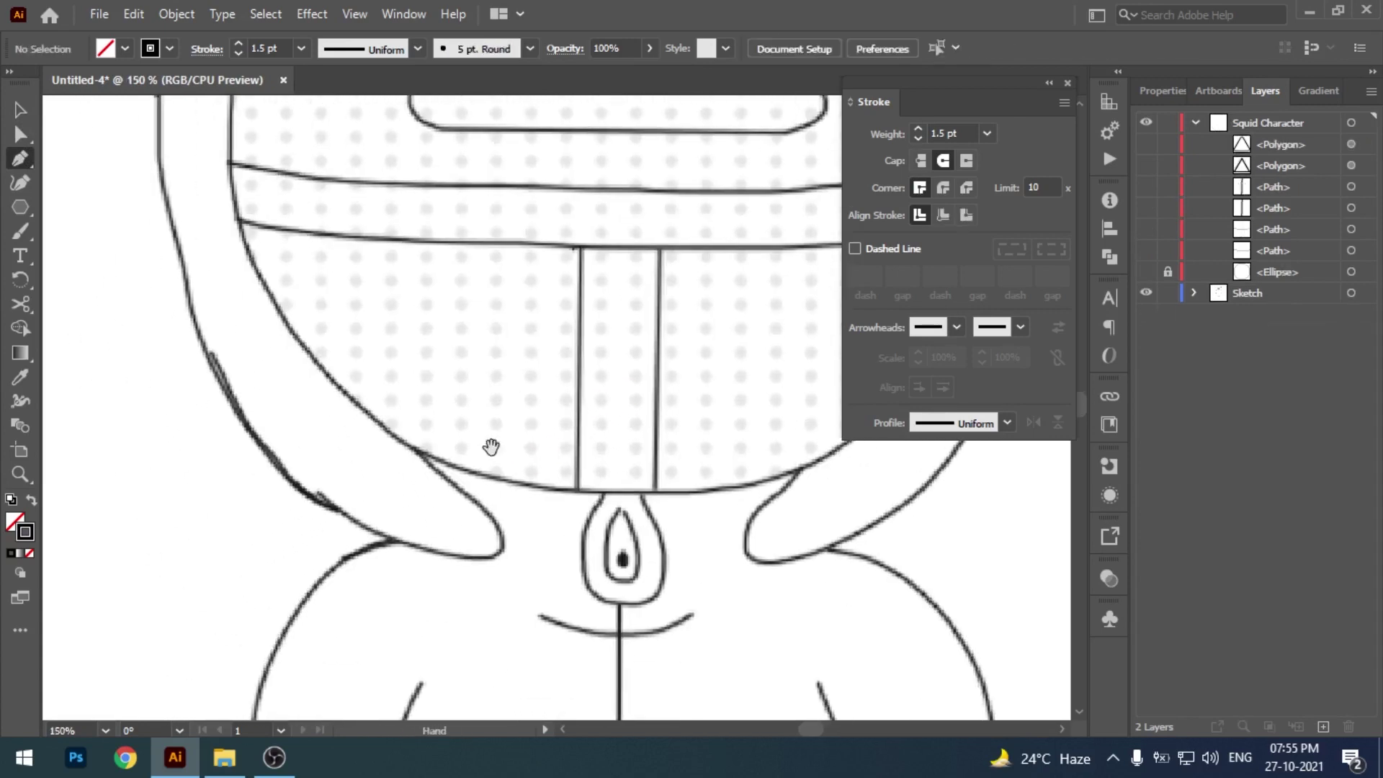
pyautogui.click(412, 440)
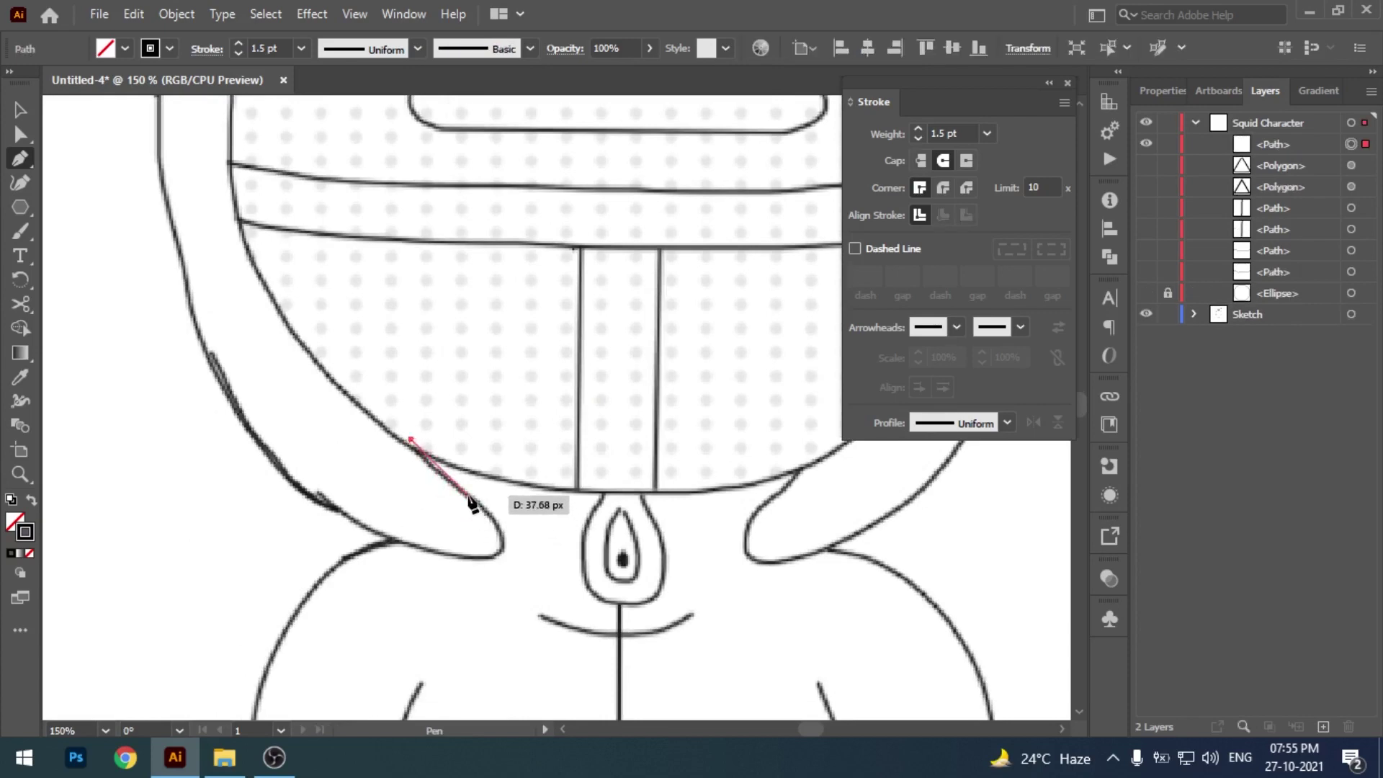
pyautogui.click(468, 497)
pyautogui.moveTo(482, 557); pyautogui.dragTo(423, 570)
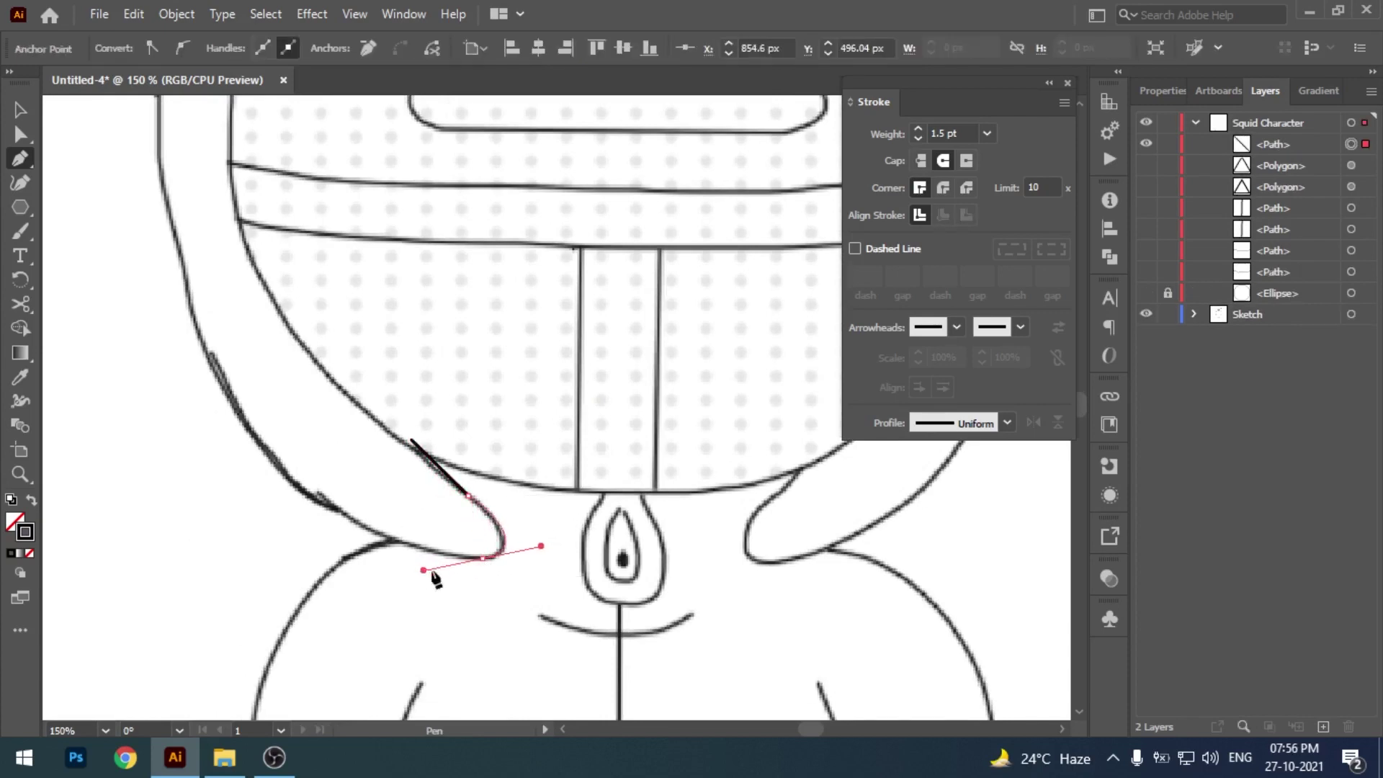
pyautogui.click(986, 134)
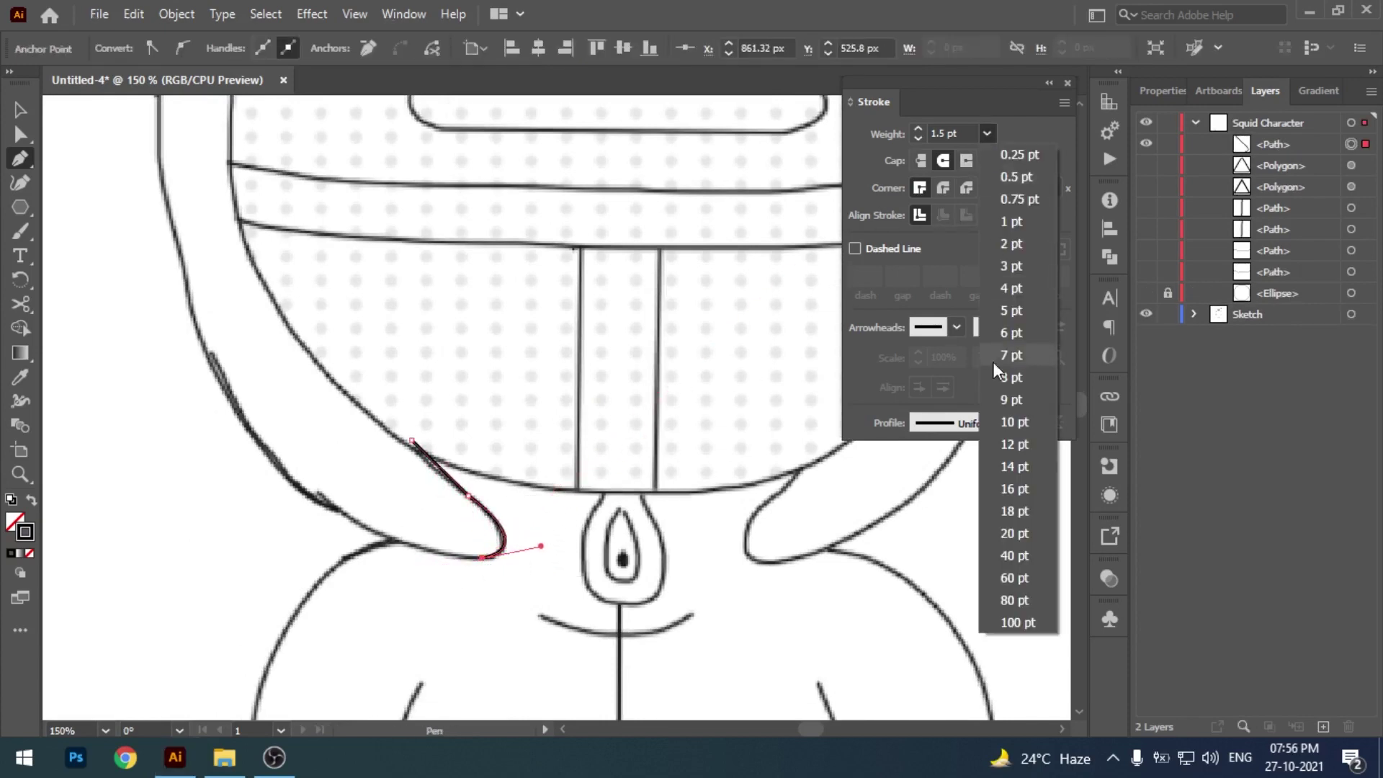
pyautogui.click(1009, 356)
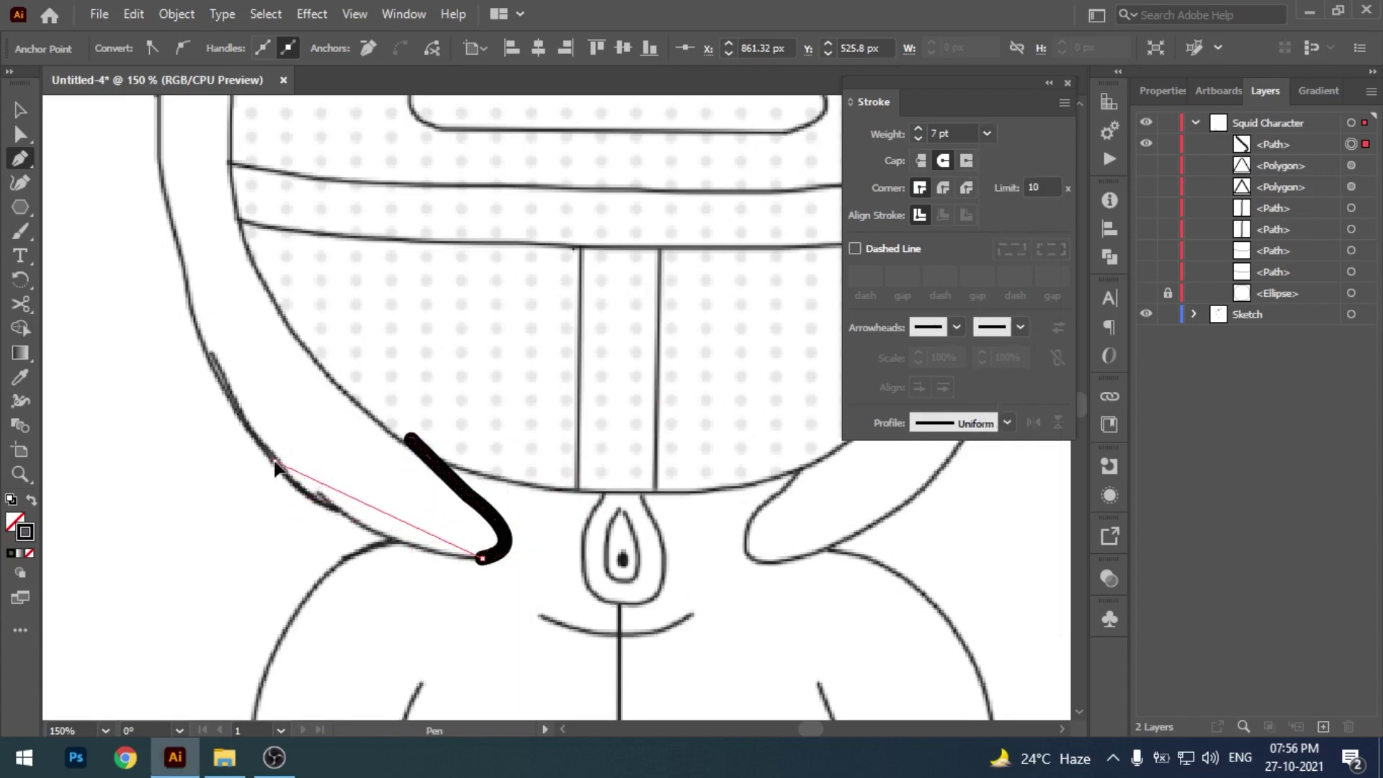
# - Continue the hood outline up the left side to the top of the hood
pyautogui.moveTo(274, 461); pyautogui.dragTo(183, 351)
pyautogui.moveTo(274, 461)
pyautogui.mouseDown()
pyautogui.moveTo(351, 438)
pyautogui.moveTo(218, 358)
pyautogui.moveTo(219, 176)
pyautogui.mouseUp()
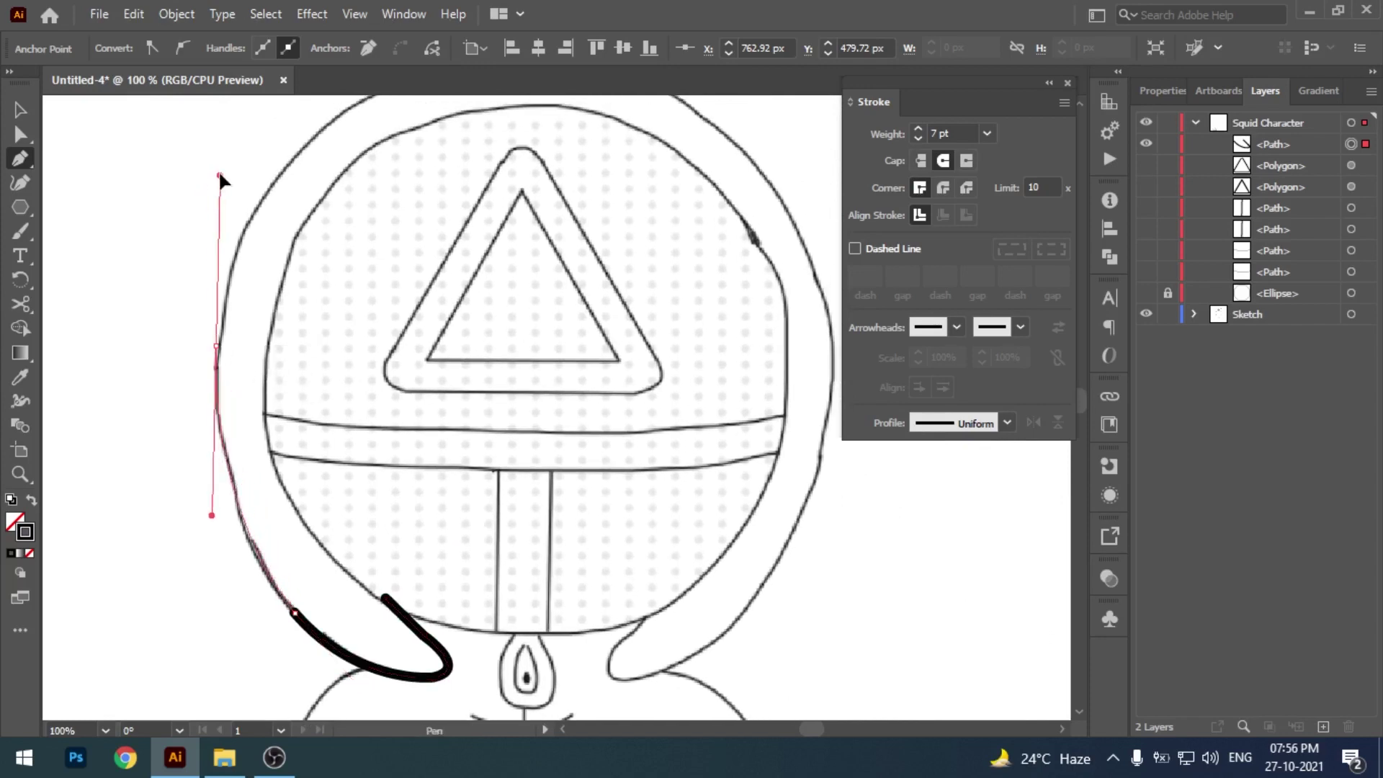
pyautogui.scroll(5, 288, 339)
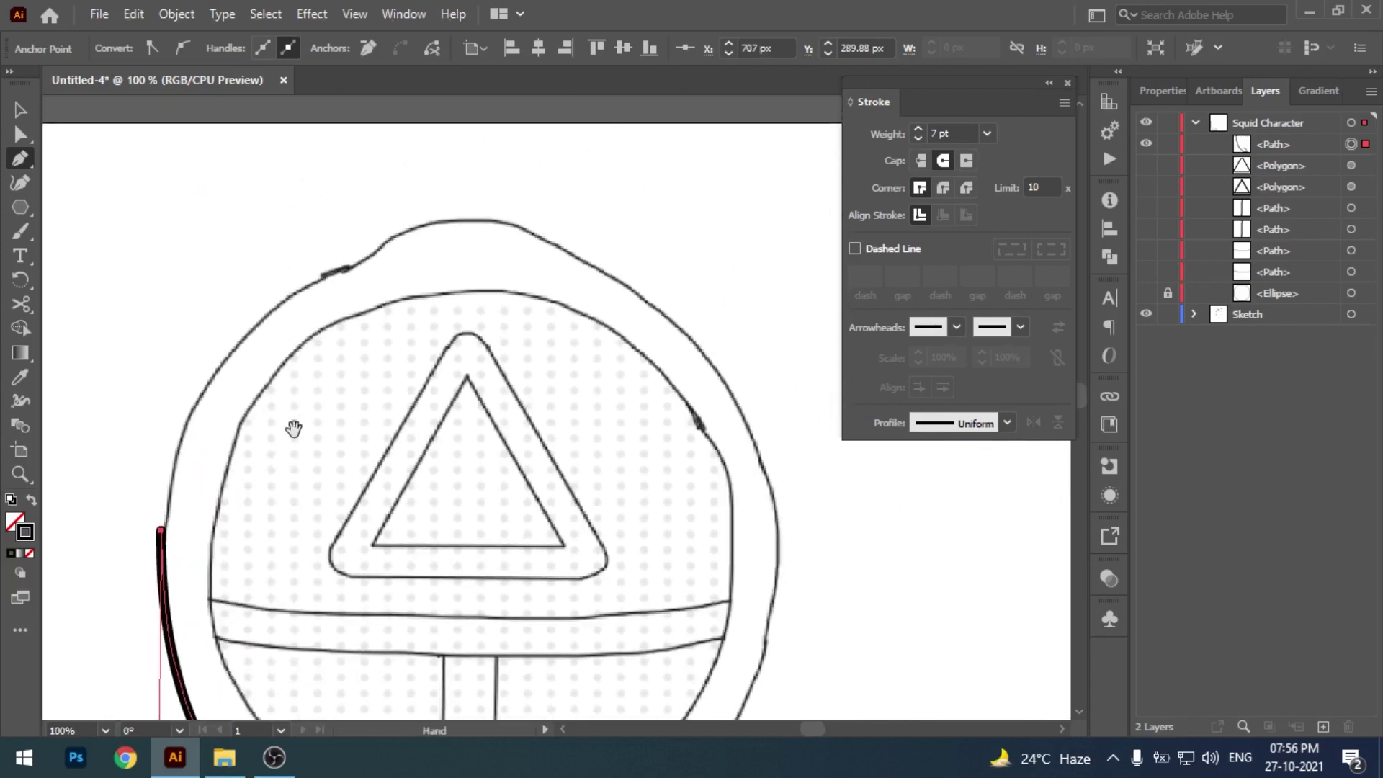
pyautogui.moveTo(319, 276); pyautogui.dragTo(492, 171)
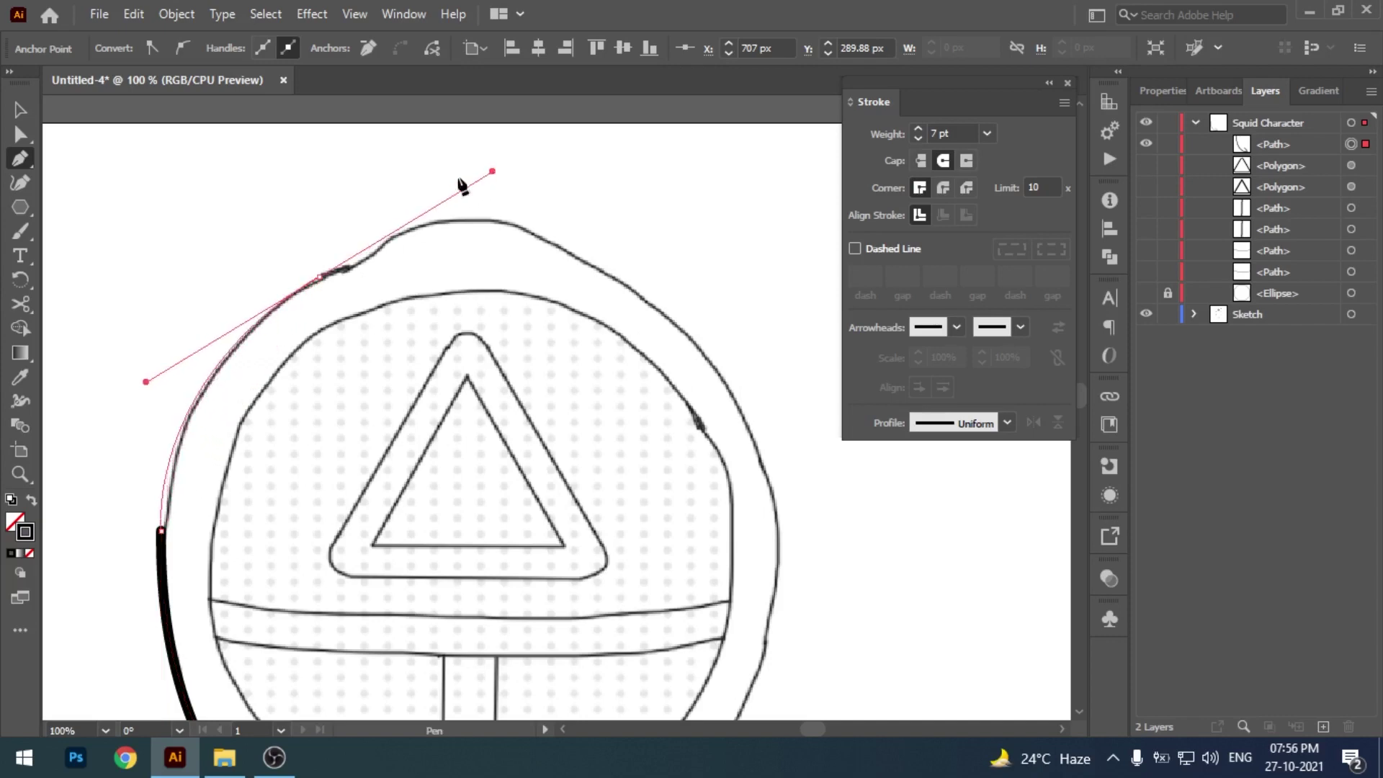
pyautogui.scroll(2, 338, 288)
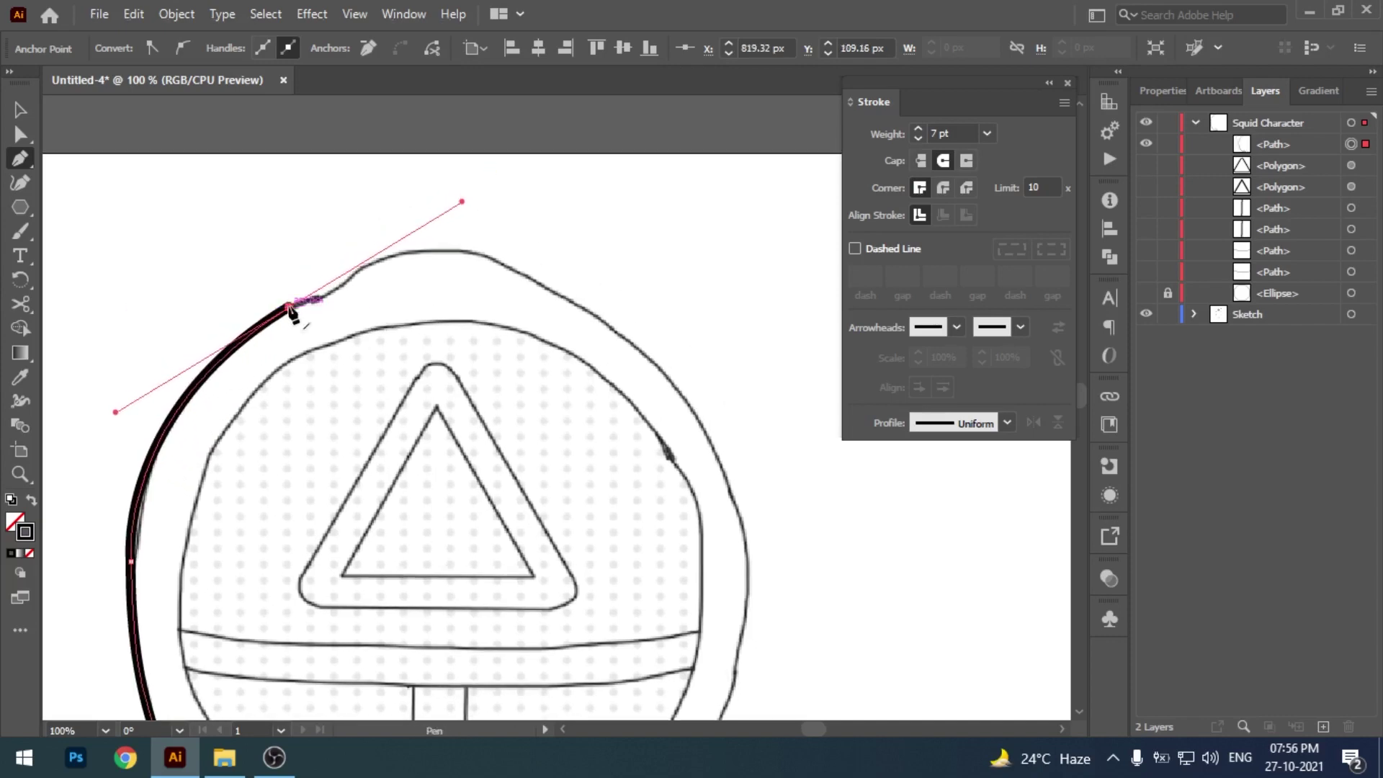
pyautogui.click(335, 286)
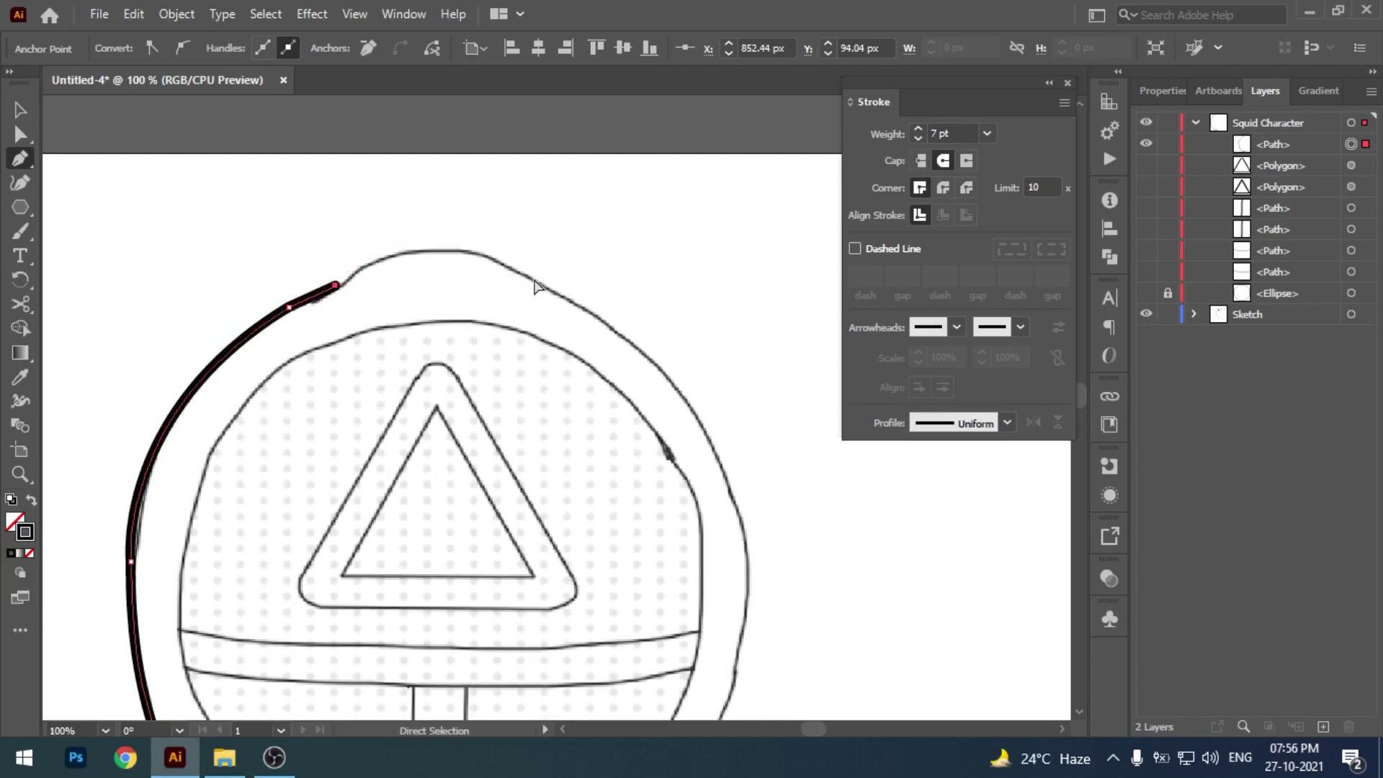
pyautogui.click(1147, 293)
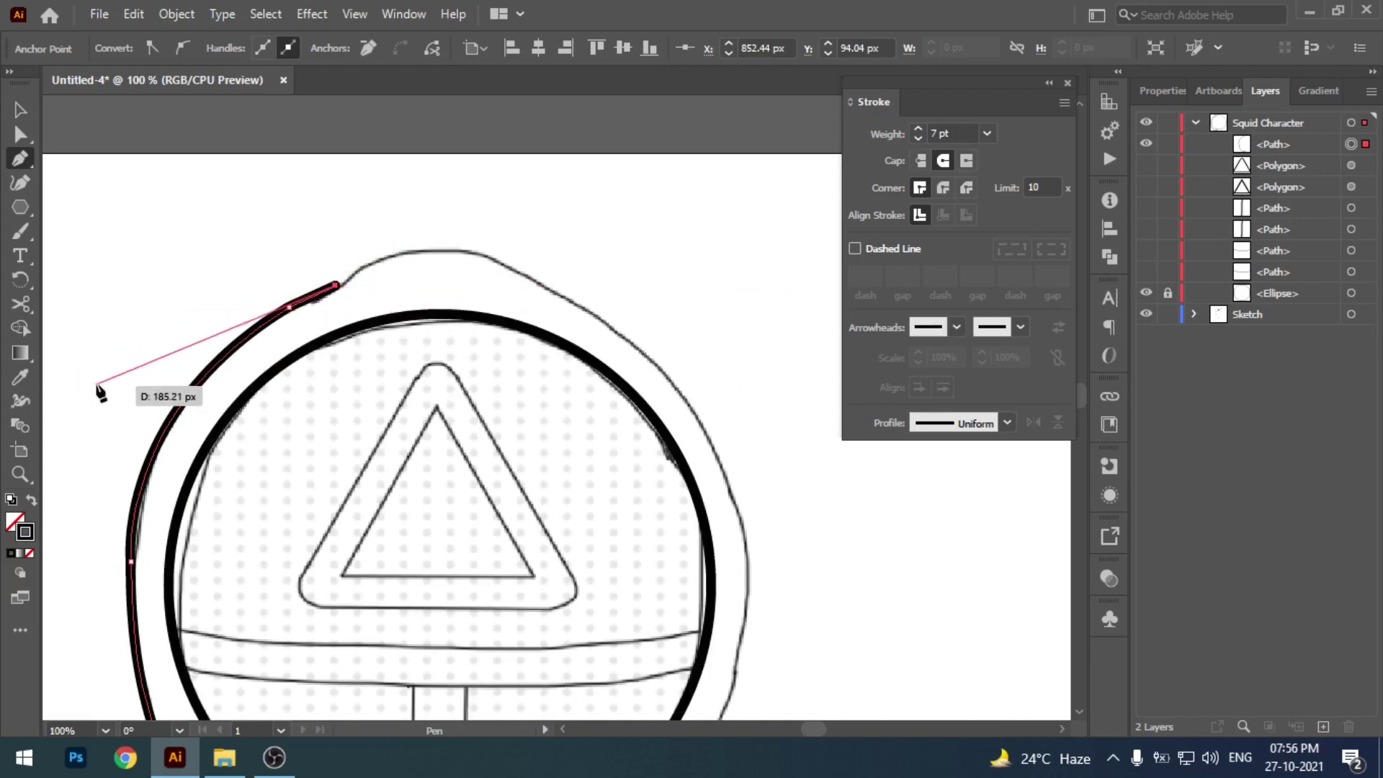
pyautogui.hotkey('ctrl', 'r')
# - Add a vertical guide through the mask circle's centre and lock the circle
pyautogui.press('v')
pyautogui.click(337, 438)
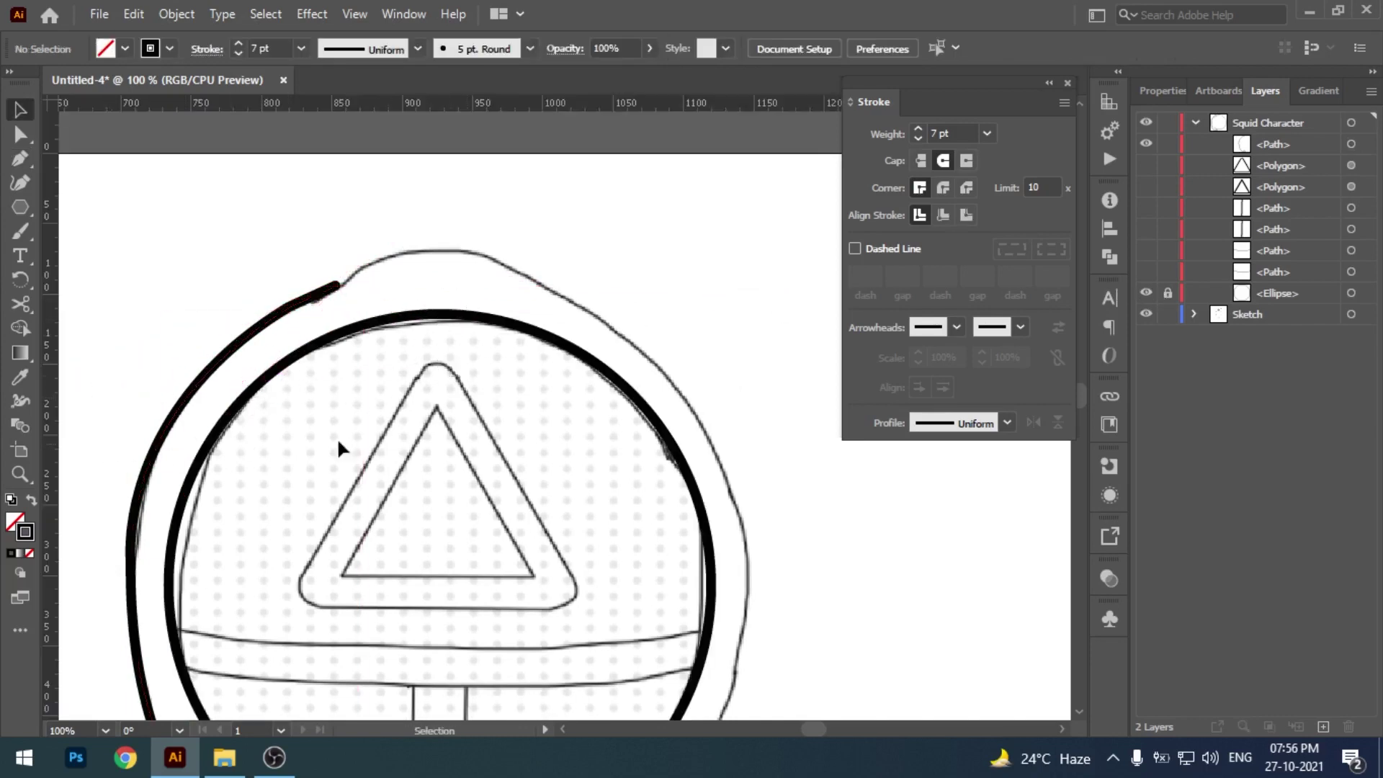
pyautogui.click(170, 461)
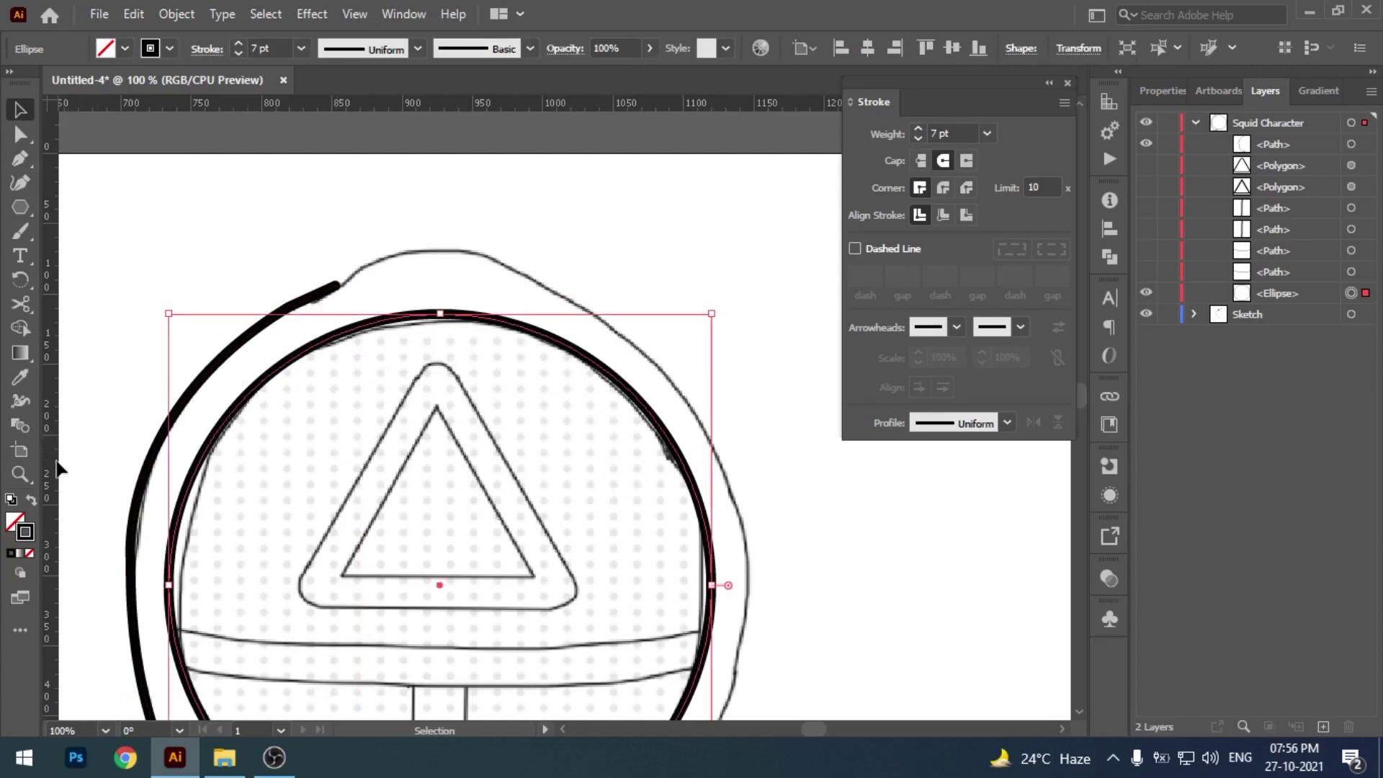
pyautogui.moveTo(52, 463)
pyautogui.mouseDown()
pyautogui.moveTo(439, 374)
pyautogui.moveTo(1241, 270)
pyautogui.mouseUp()
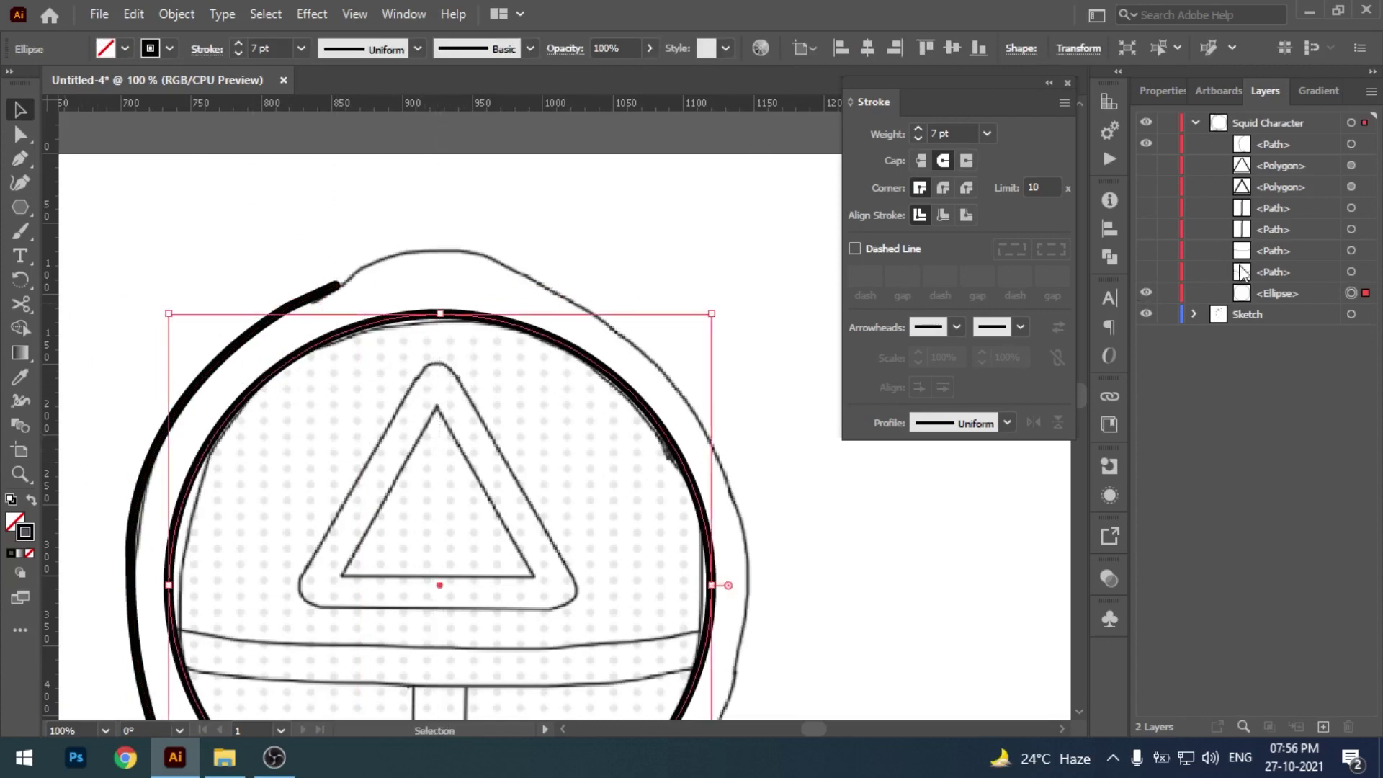
pyautogui.click(1168, 294)
# - Extend the hood outline across the top and down the right side
pyautogui.press('p')
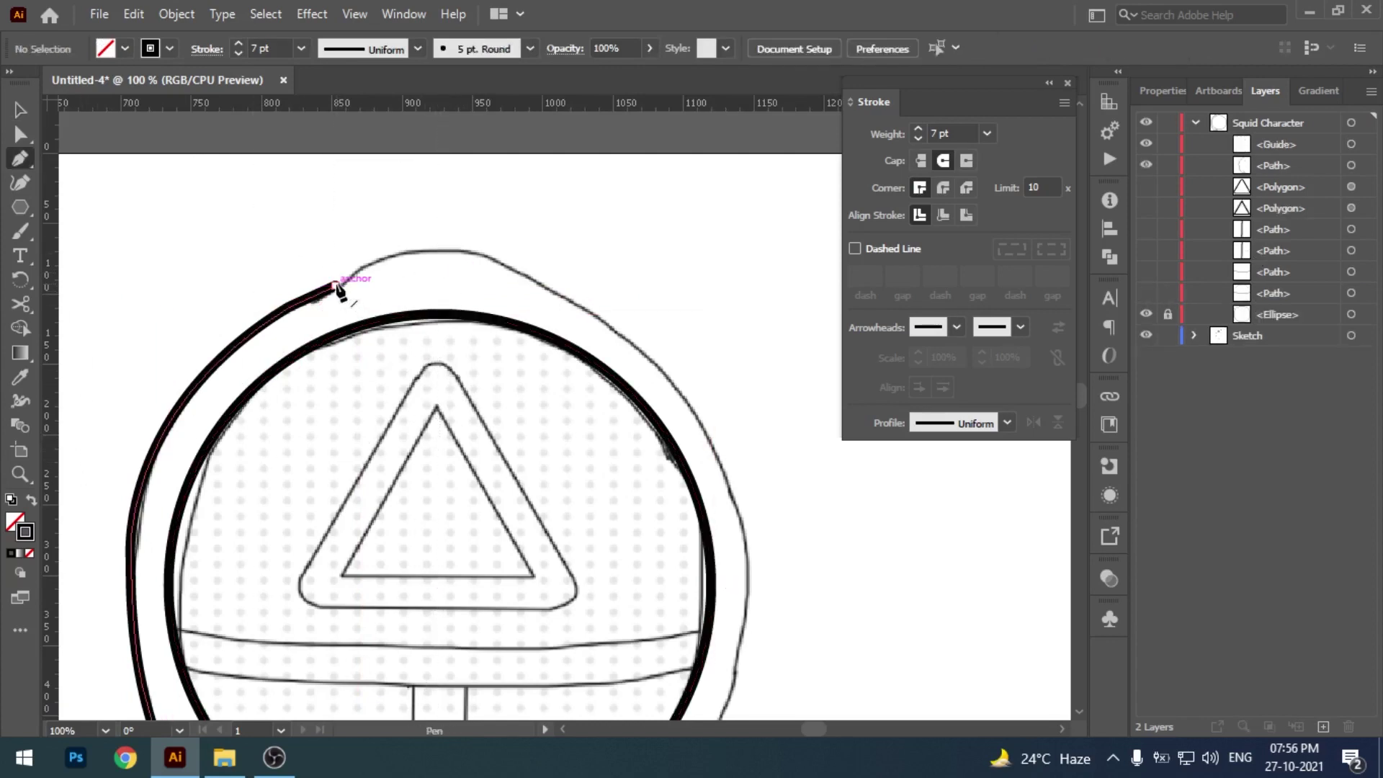
pyautogui.click(336, 286)
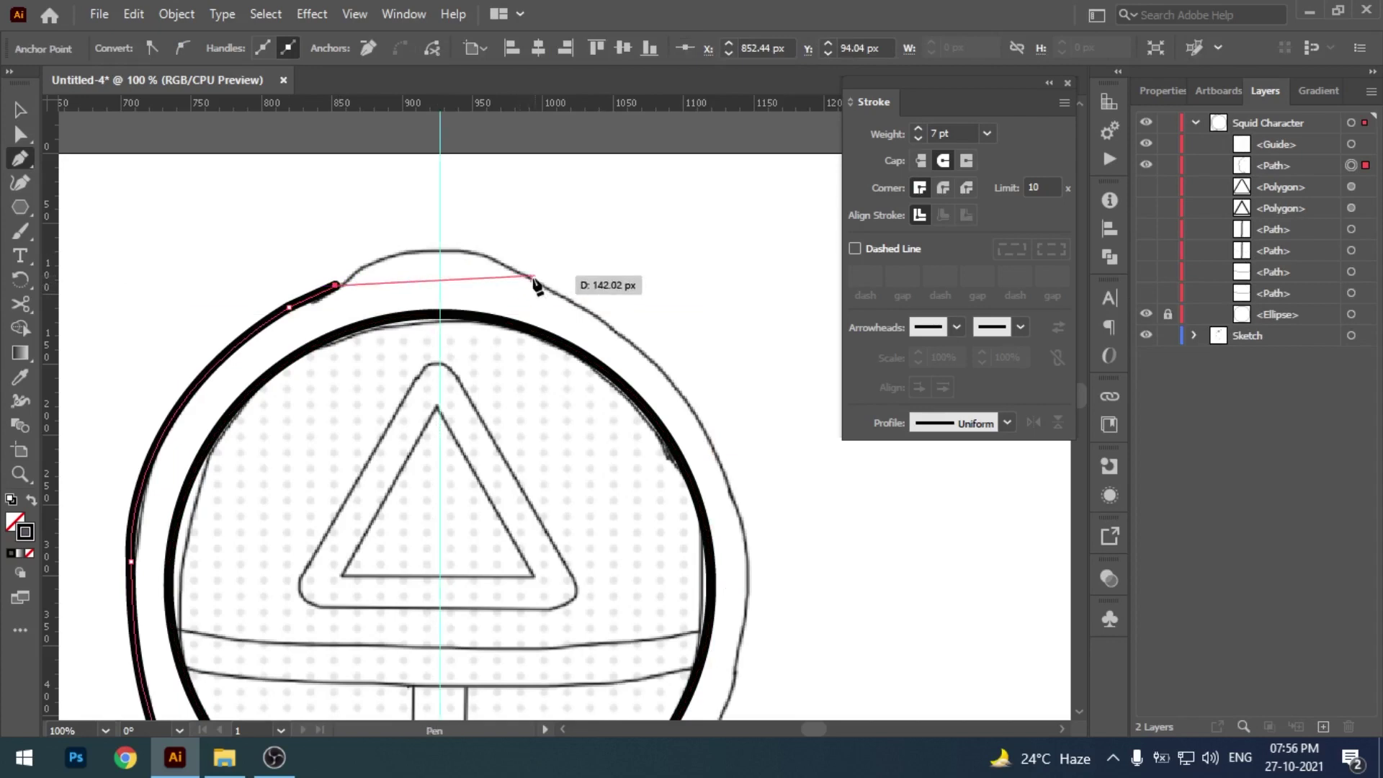
pyautogui.moveTo(542, 286); pyautogui.dragTo(641, 359)
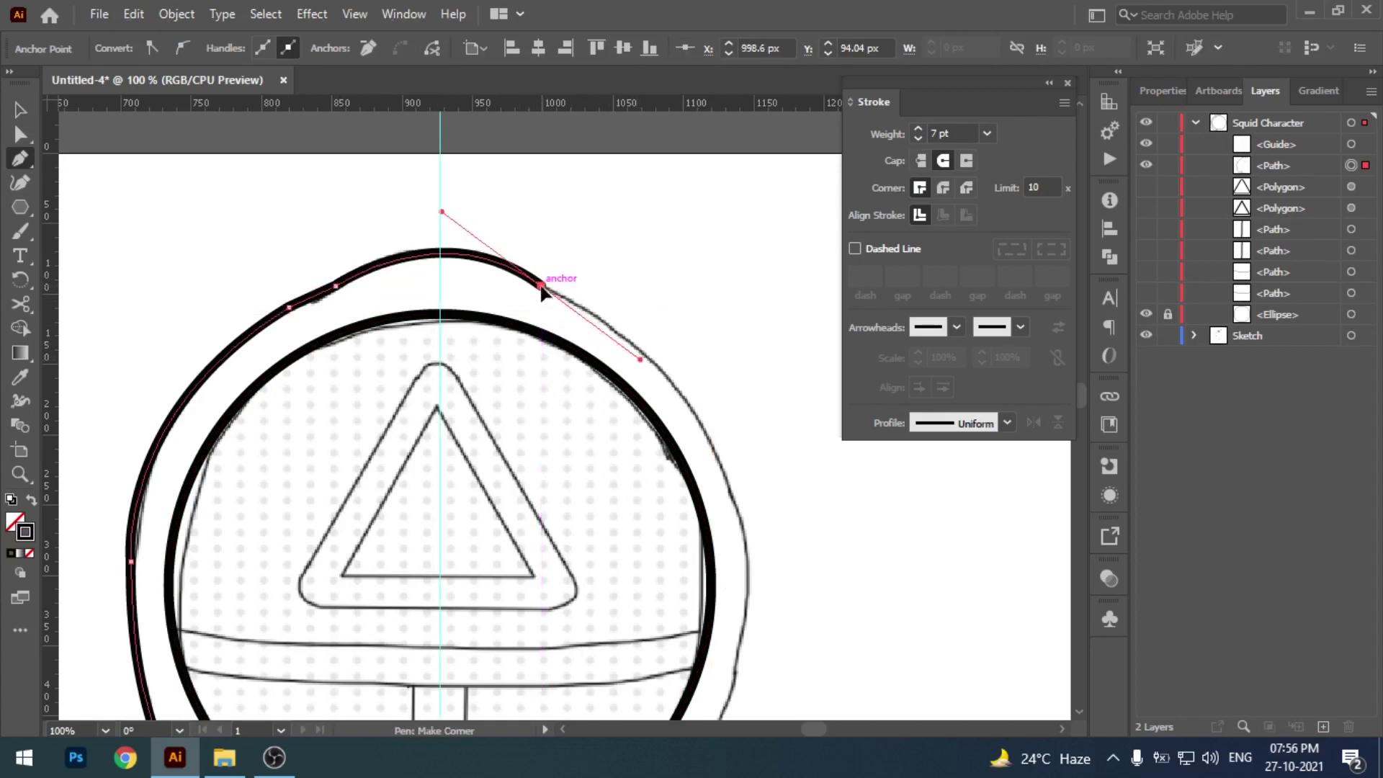
pyautogui.scroll(-2, 587, 288)
pyautogui.moveTo(549, 214); pyautogui.dragTo(497, 118)
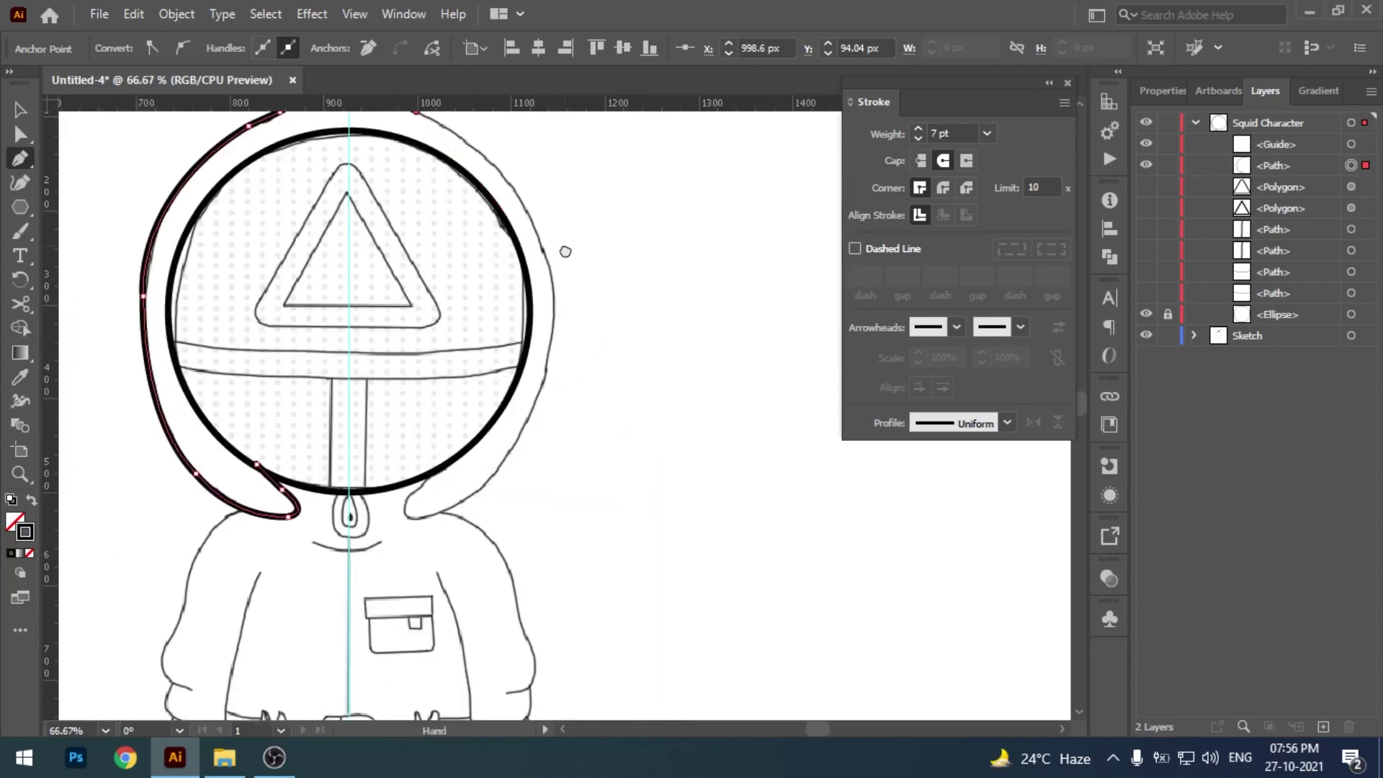
pyautogui.moveTo(565, 326)
pyautogui.mouseDown()
pyautogui.moveTo(577, 447)
pyautogui.moveTo(497, 514)
pyautogui.mouseUp()
pyautogui.scroll(-3, 581, 441)
pyautogui.hscroll(-3, 581, 442)
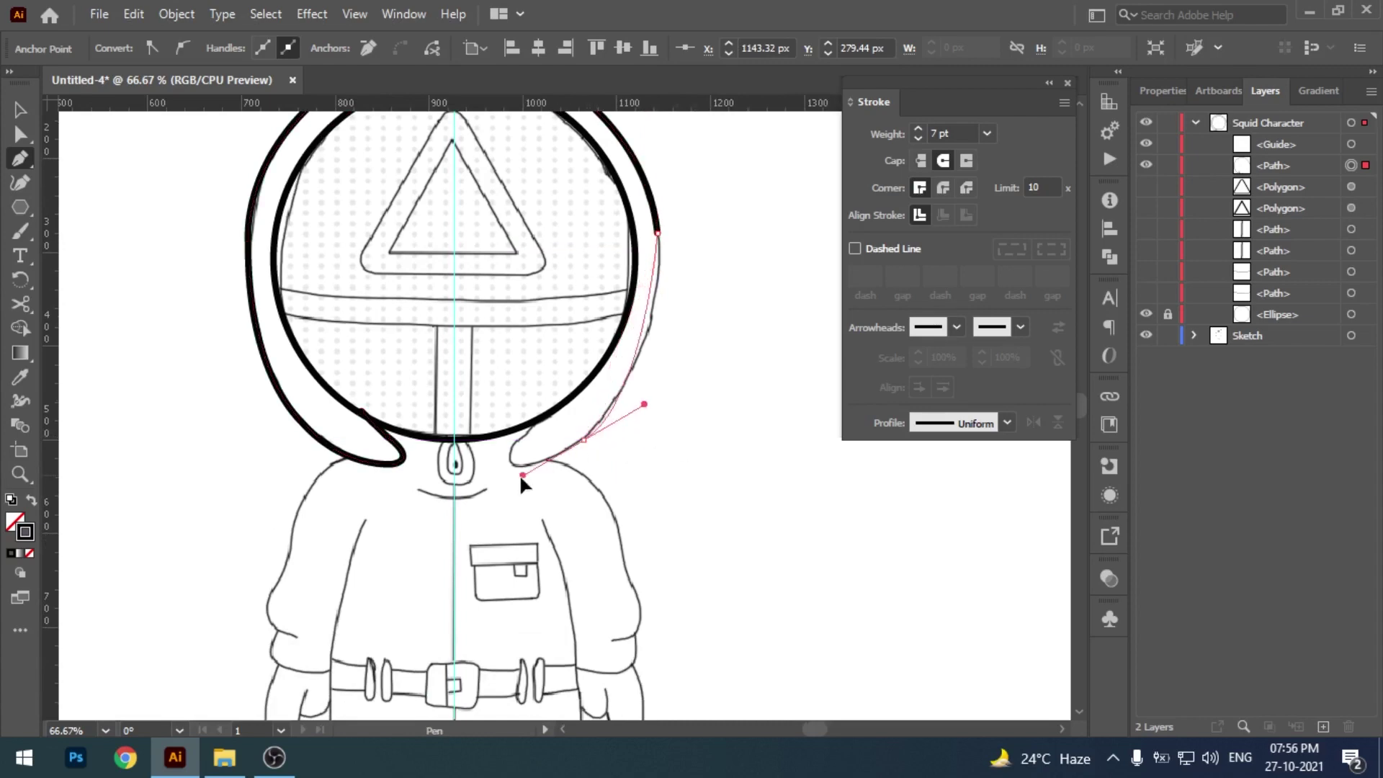
# - Trace around the right hood flap and close the outline beneath the mask at the left flap
pyautogui.click(585, 440)
pyautogui.scroll(2, 602, 458)
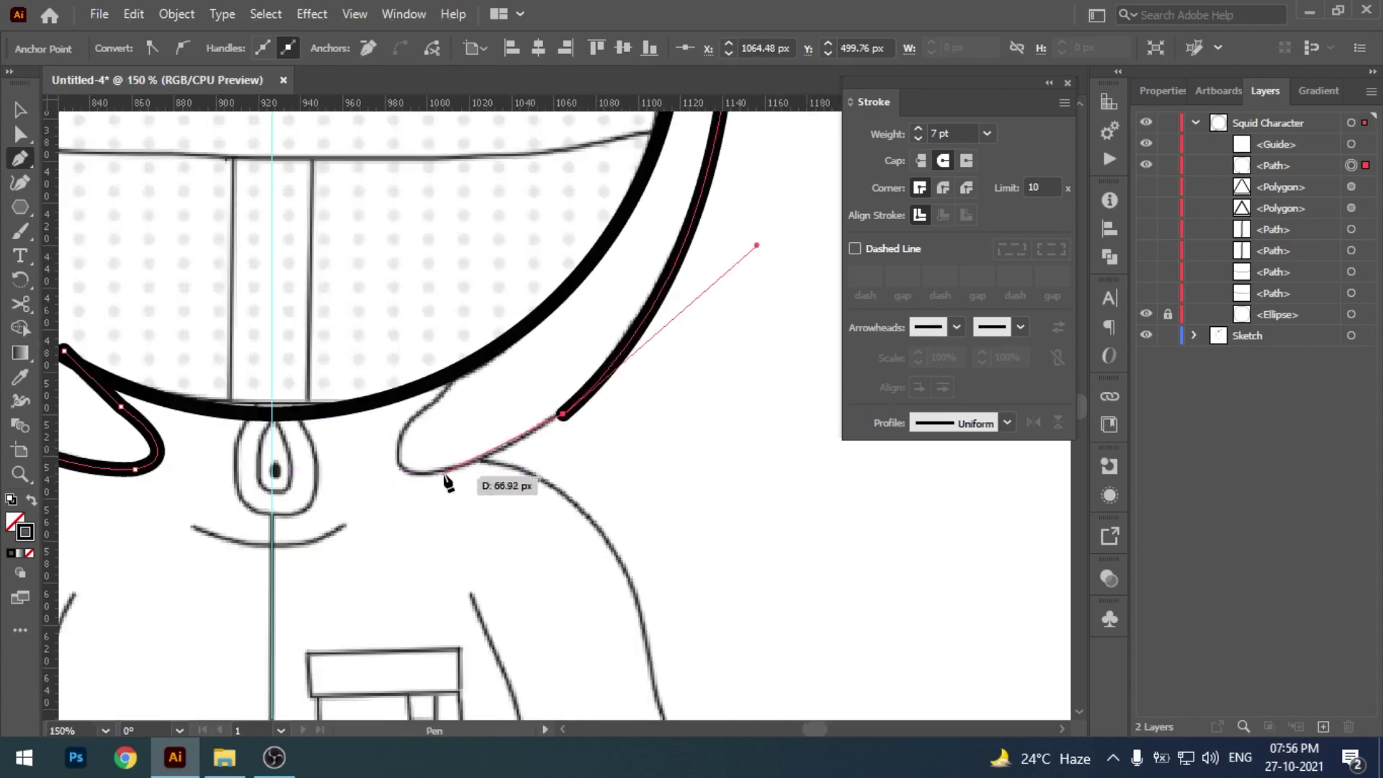
pyautogui.moveTo(435, 479)
pyautogui.mouseDown()
pyautogui.moveTo(469, 459)
pyautogui.moveTo(411, 483)
pyautogui.mouseUp()
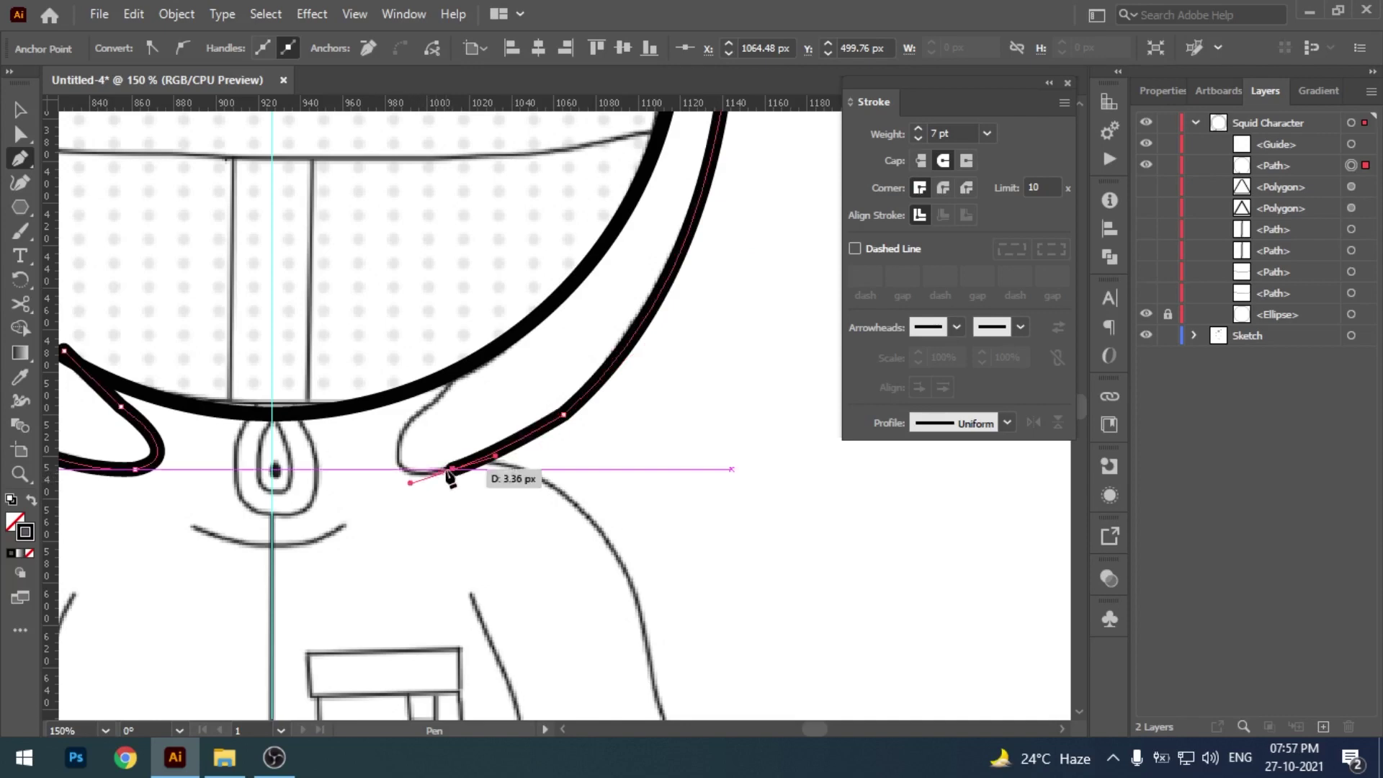
pyautogui.click(452, 469)
pyautogui.moveTo(404, 427)
pyautogui.mouseDown()
pyautogui.moveTo(433, 360)
pyautogui.moveTo(450, 377)
pyautogui.mouseUp()
pyautogui.click(452, 374)
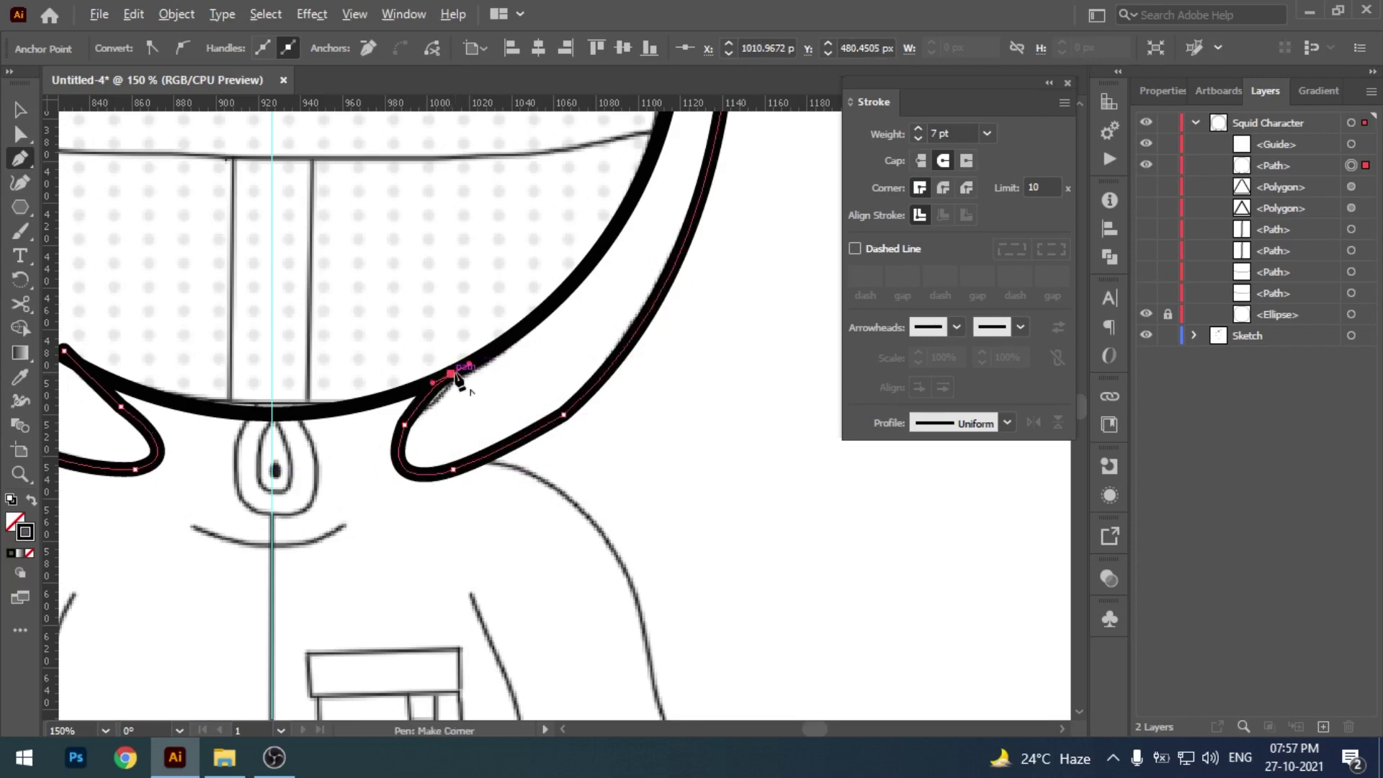
pyautogui.hotkey('ctrl', '-')
pyautogui.hotkey('ctrl', '-')
pyautogui.scroll(2, 447, 503)
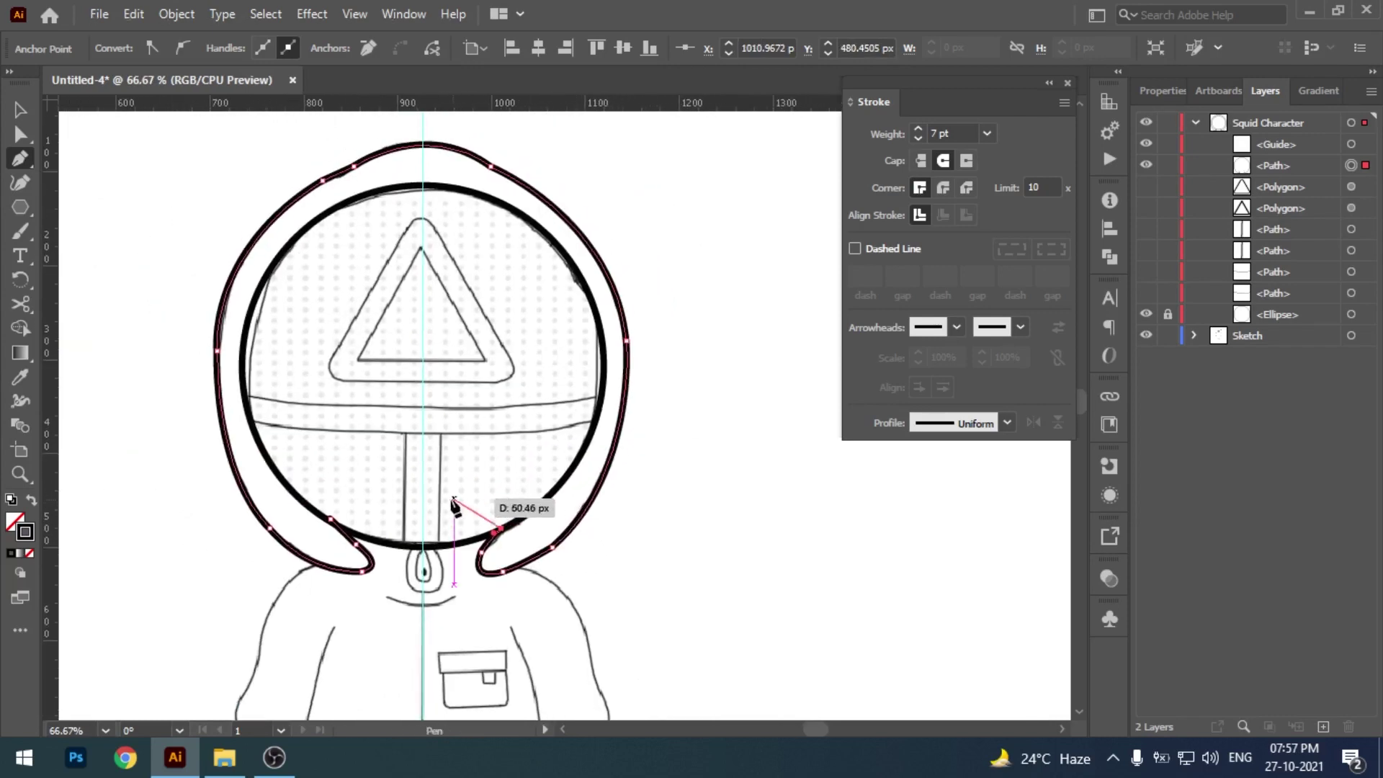
pyautogui.click(447, 503)
pyautogui.click(331, 518)
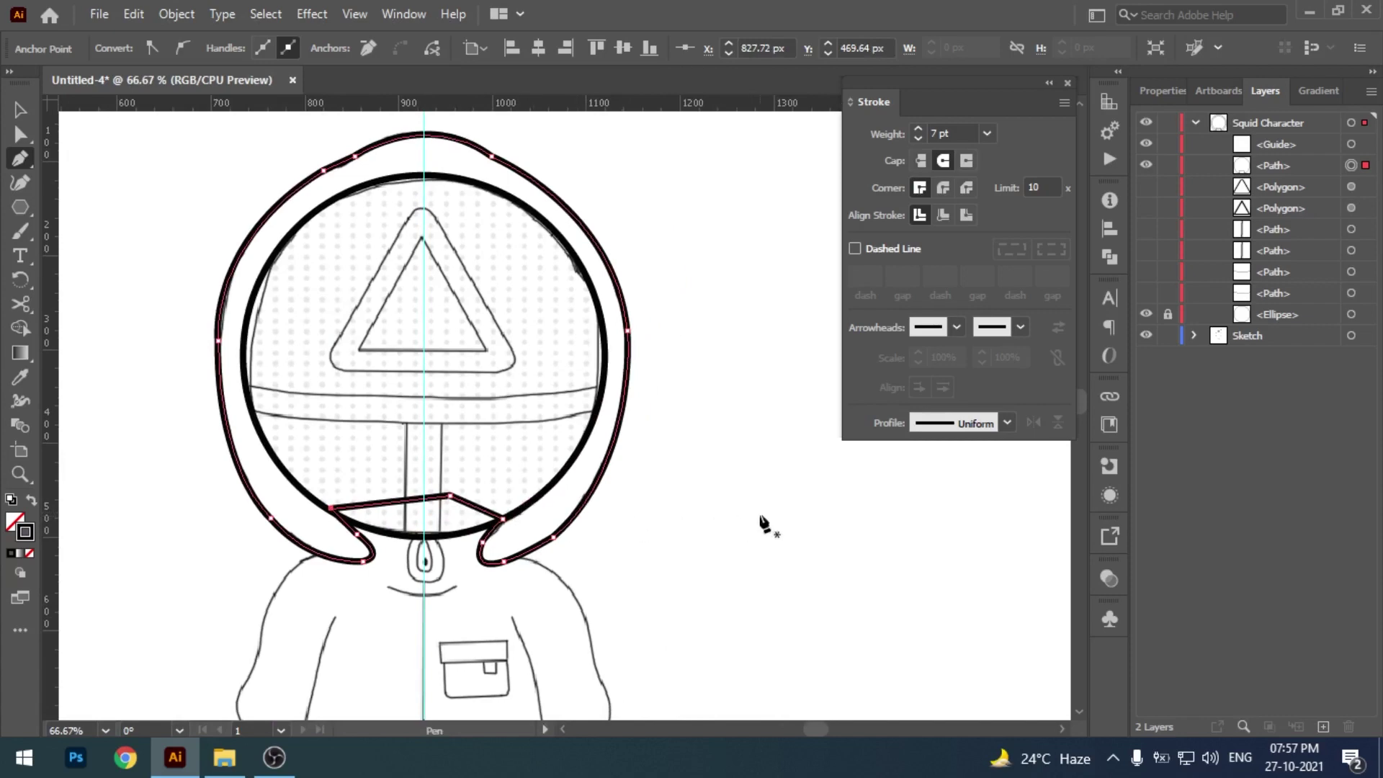
# - Try moving the hood outline beneath the mask circle, then restore it above the mask
pyautogui.press('v')
pyautogui.moveTo(1285, 169); pyautogui.dragTo(1286, 324)
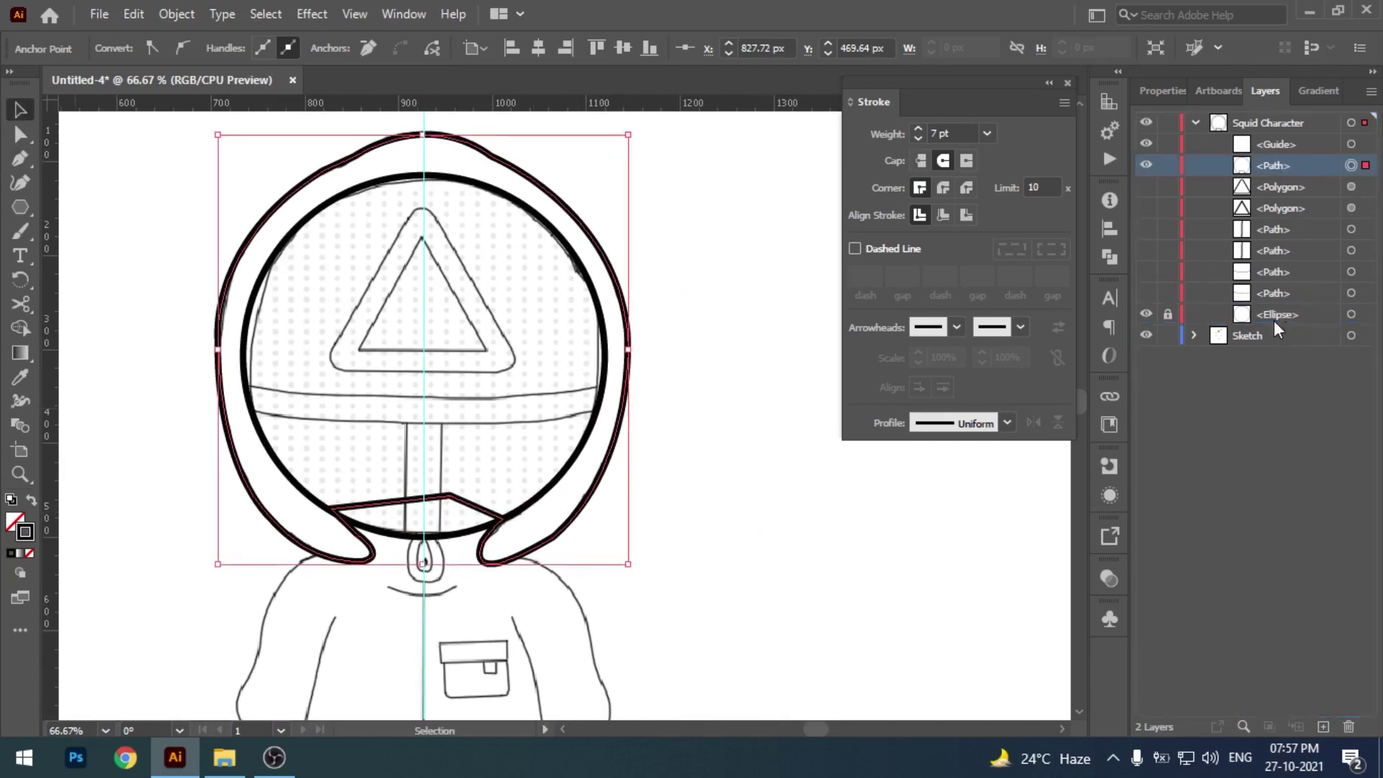
pyautogui.click(698, 466)
pyautogui.moveTo(693, 442); pyautogui.dragTo(694, 435)
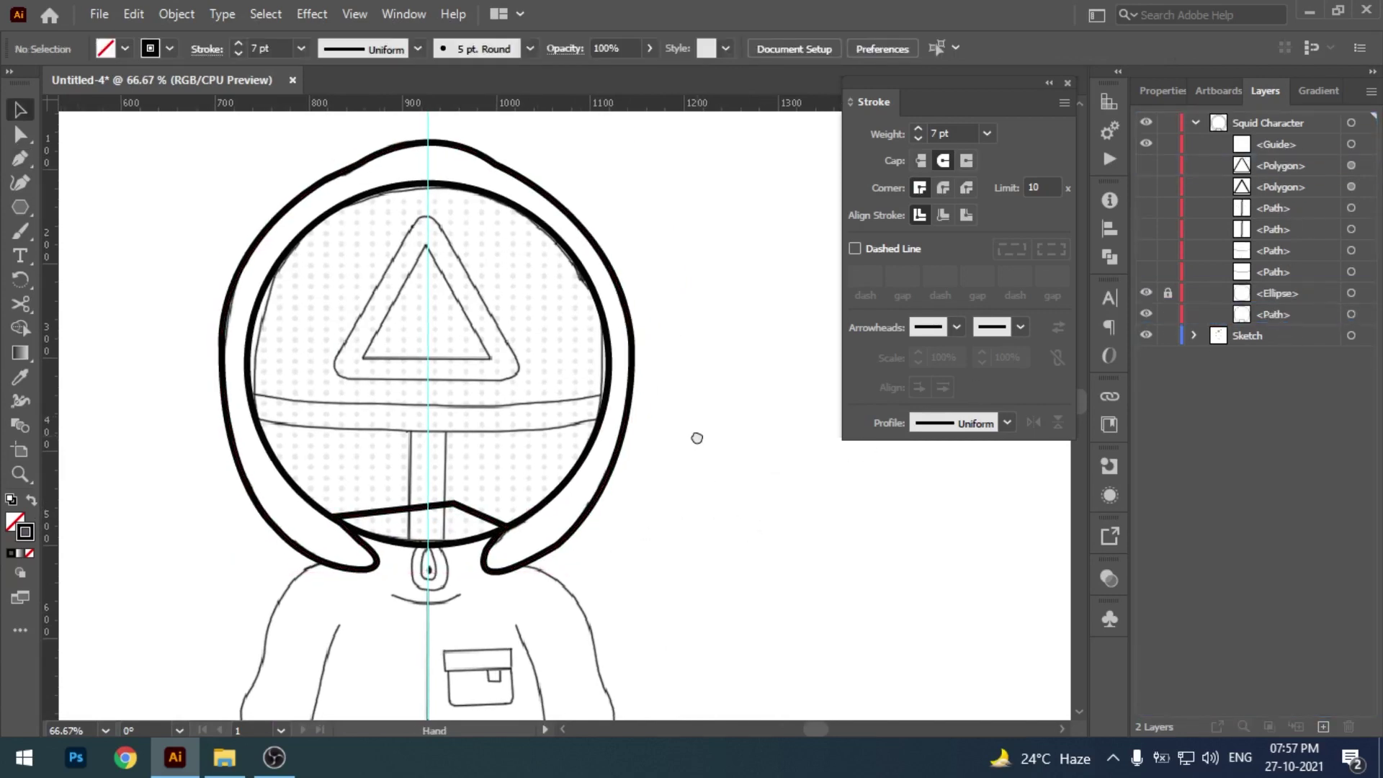
pyautogui.hotkey('ctrl', 'z')
pyautogui.hotkey('ctrl', 'z')
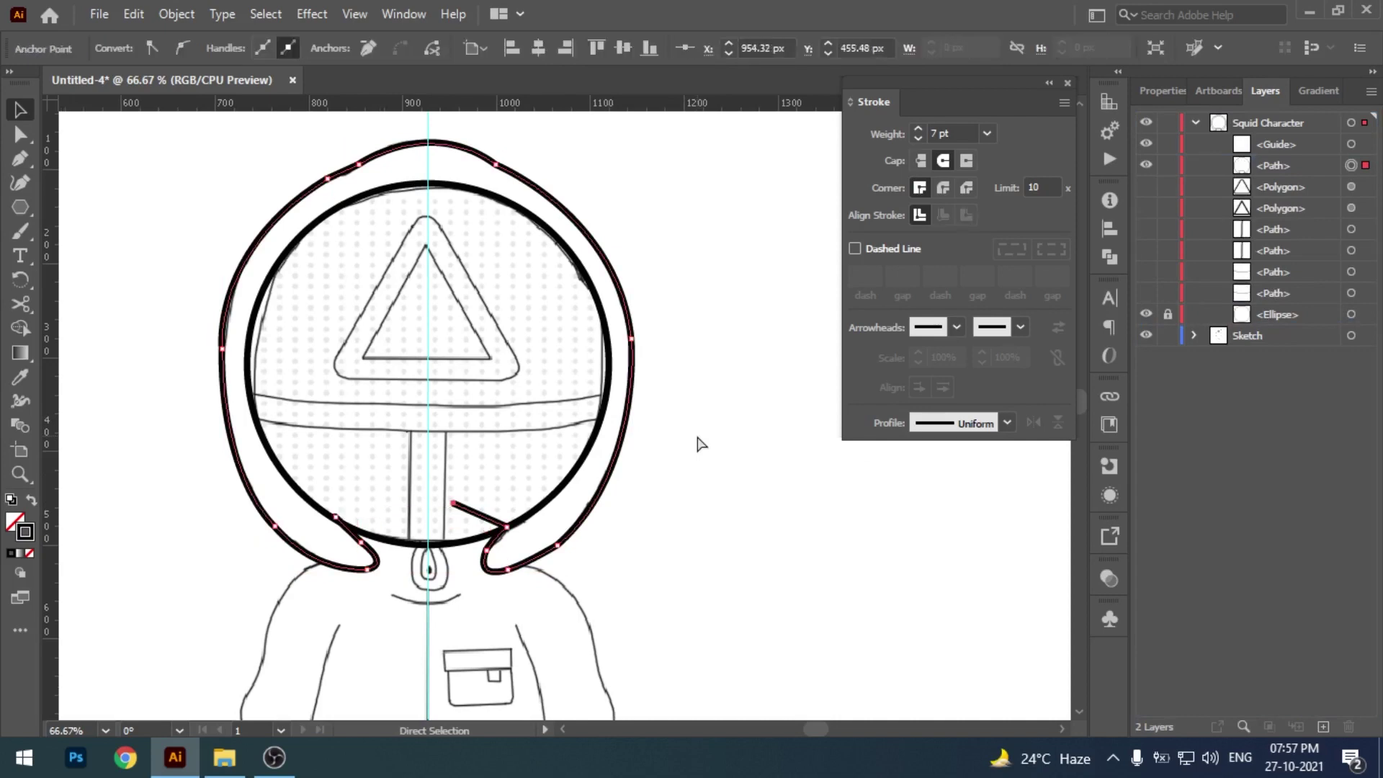
pyautogui.hotkey('ctrl', 'z')
# - Pull the left hood flap's end point onto the mask's edge
pyautogui.moveTo(763, 439); pyautogui.dragTo(730, 401)
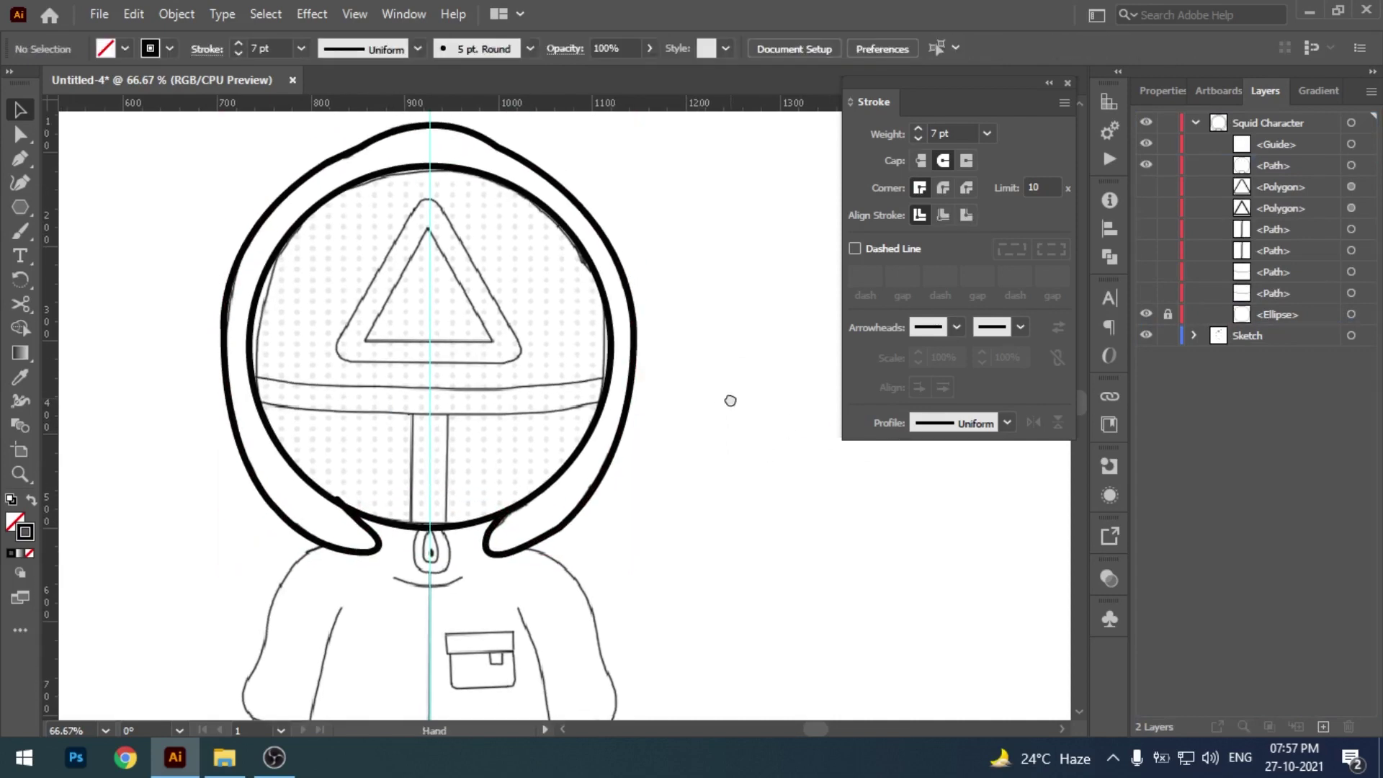
pyautogui.hotkey('ctrl', '+')
pyautogui.hotkey('ctrl', '+')
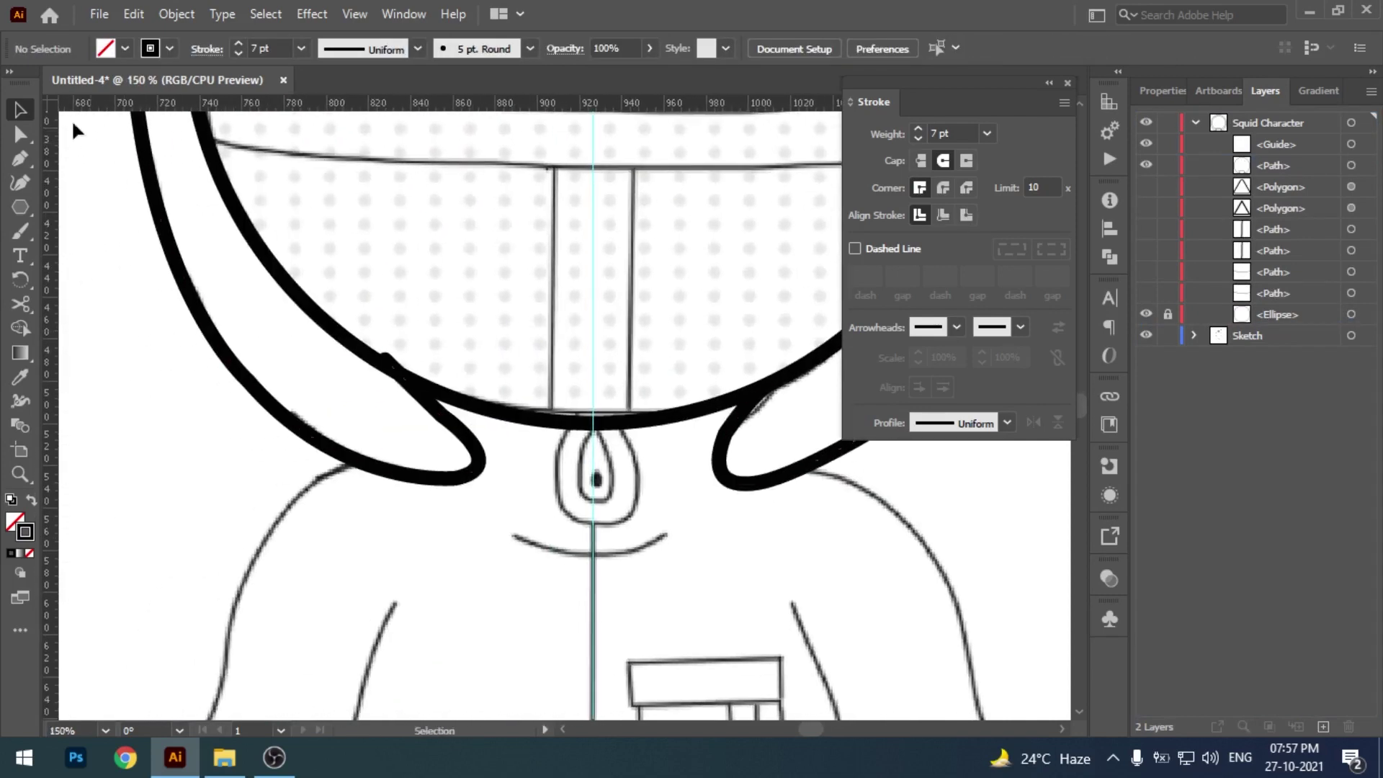
pyautogui.click(385, 357)
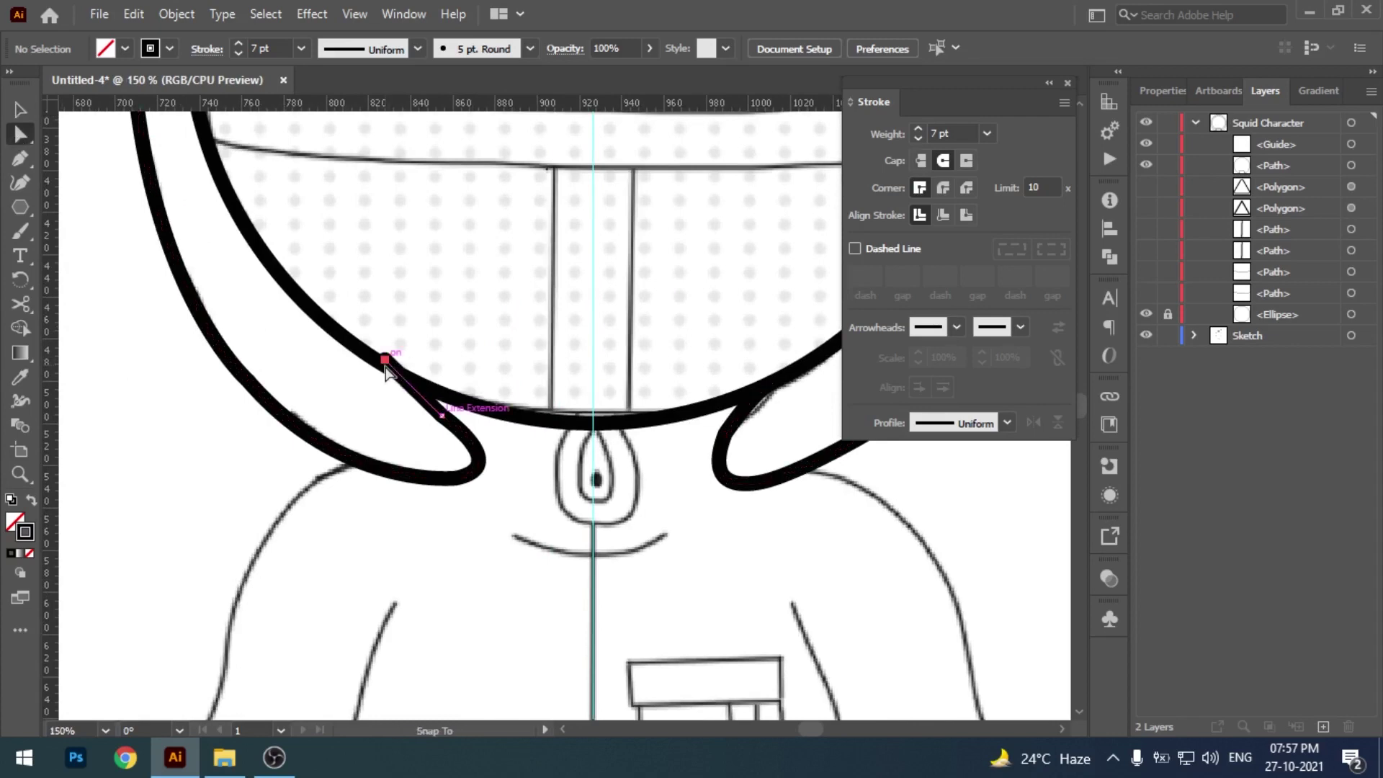
pyautogui.click(369, 413)
pyautogui.moveTo(385, 358)
pyautogui.mouseDown()
pyautogui.moveTo(390, 375)
pyautogui.moveTo(396, 365)
pyautogui.mouseUp()
pyautogui.click(534, 478)
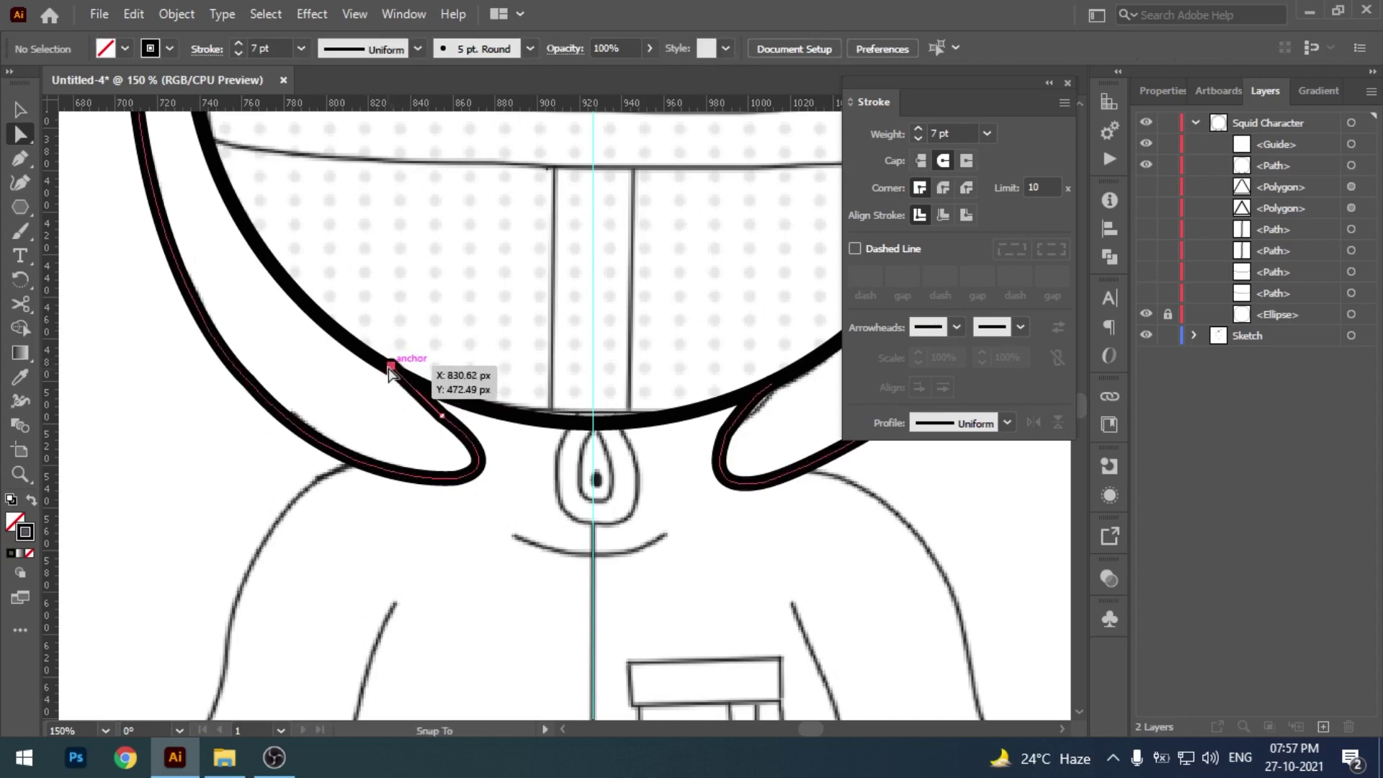
# - Zoom in to inspect the left flap joint's anchor points, then zoom back out
pyautogui.click(379, 401)
pyautogui.hotkey('ctrl', '+')
pyautogui.hotkey('ctrl', '+')
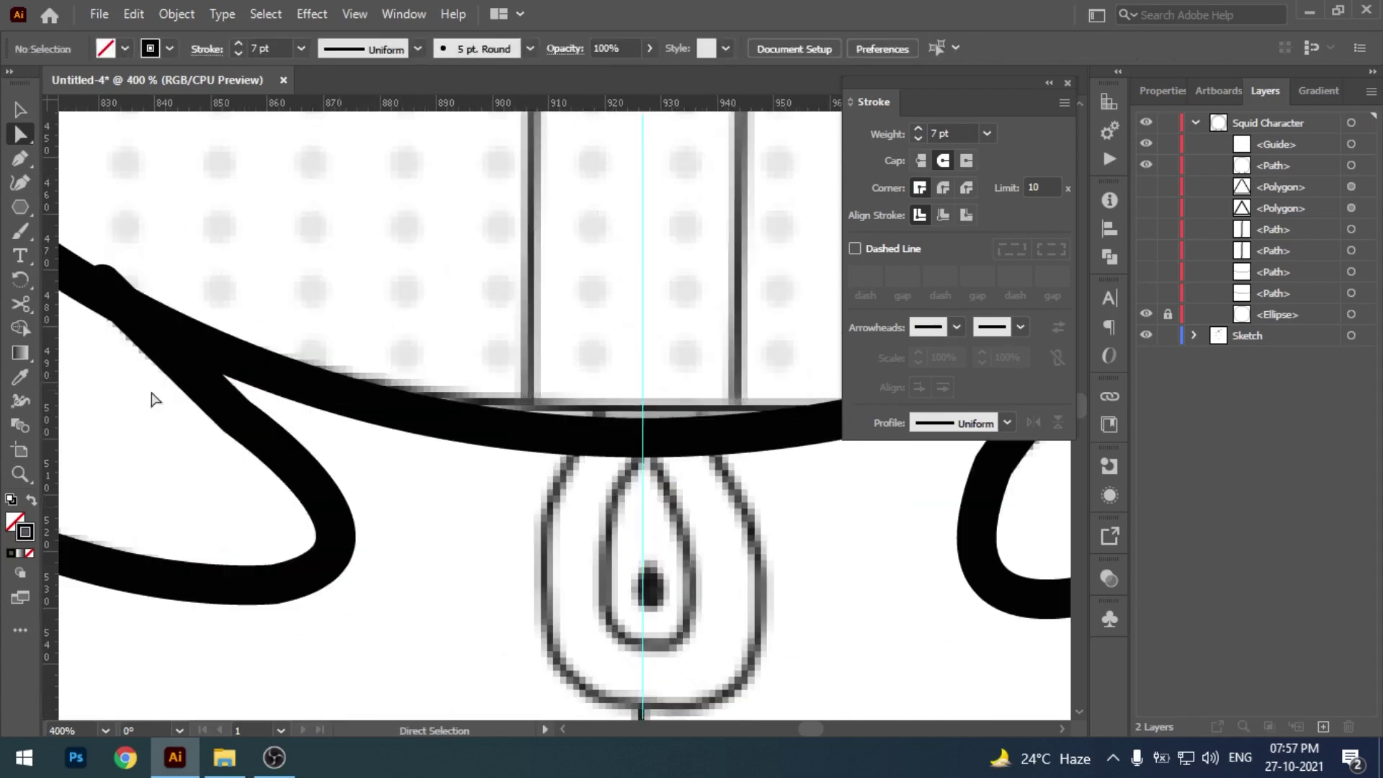
pyautogui.hotkey('ctrl', '+')
pyautogui.click(395, 351)
pyautogui.click(383, 435)
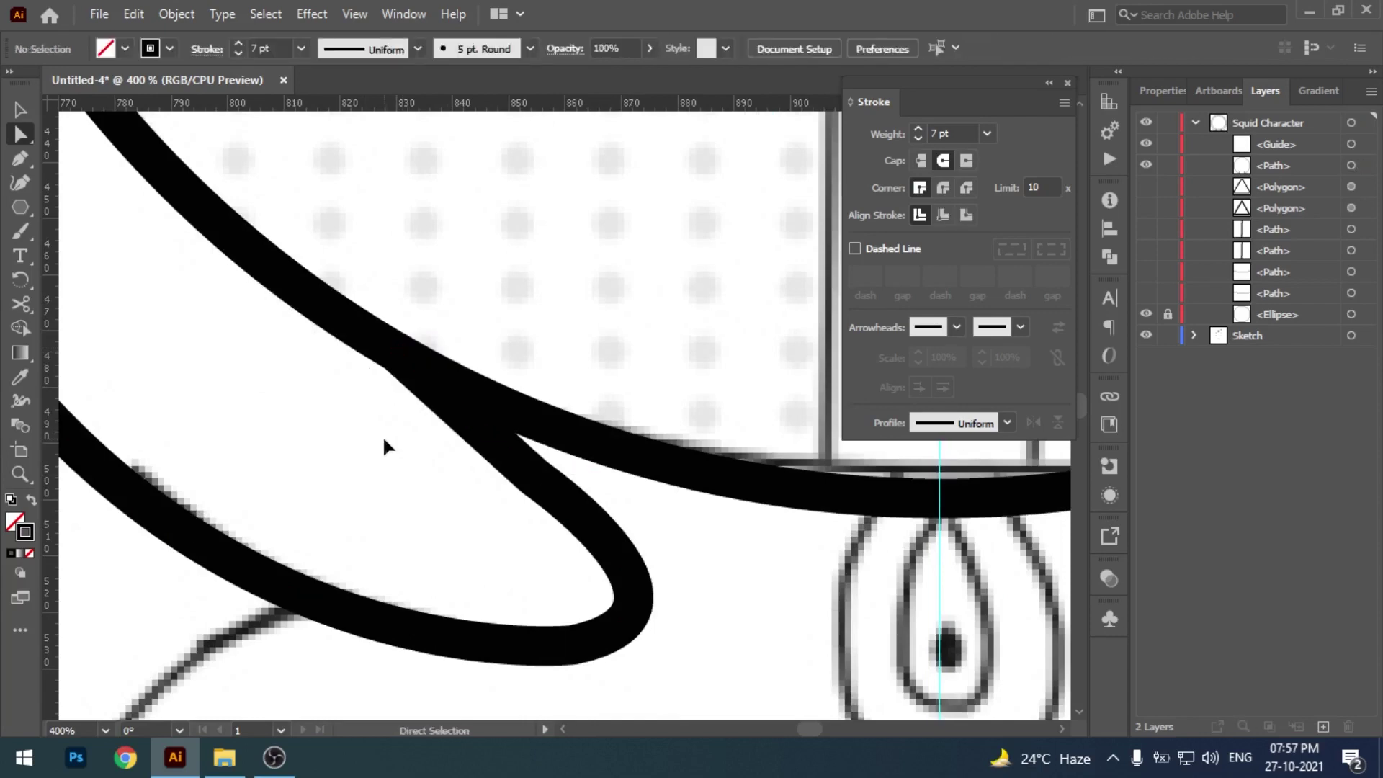
pyautogui.hotkey('ctrl', '-')
pyautogui.hotkey('ctrl', '-')
pyautogui.hotkey('ctrl', '-')
pyautogui.hotkey('ctrl', '-')
pyautogui.hotkey('ctrl', '-')
pyautogui.hotkey('ctrl', '-')
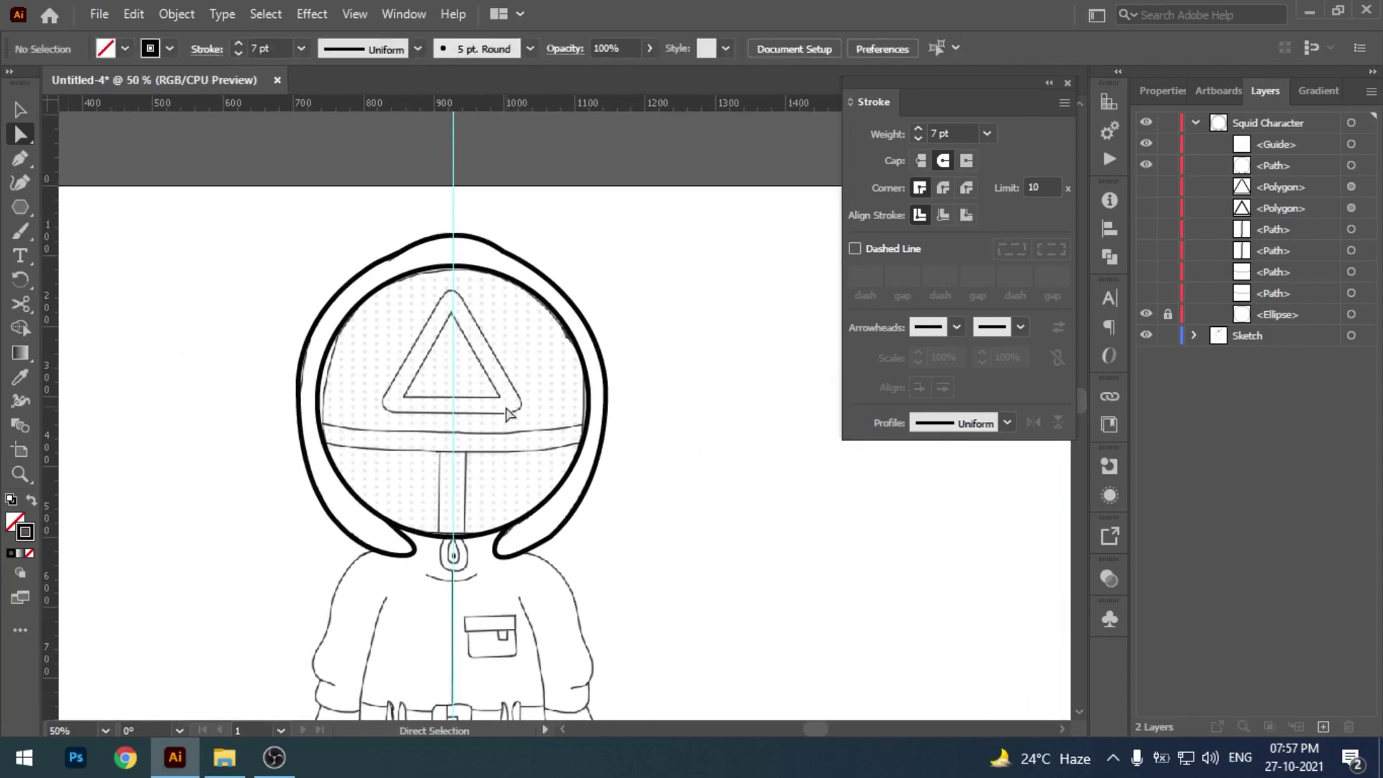
pyautogui.hotkey('ctrl', '+')
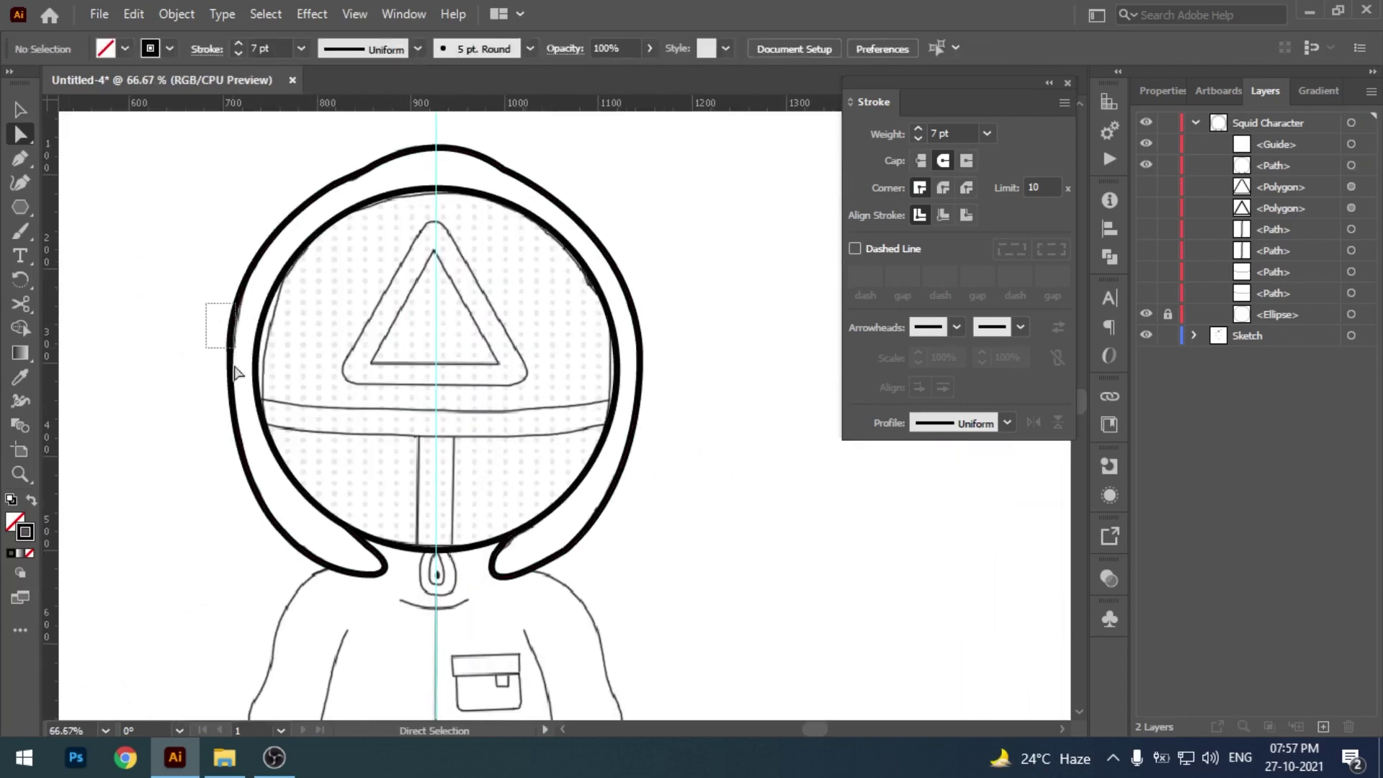
# - Reshape the hood's left and right sides to match the sketch
pyautogui.click(231, 339)
pyautogui.click(195, 404)
pyautogui.moveTo(229, 364); pyautogui.dragTo(223, 364)
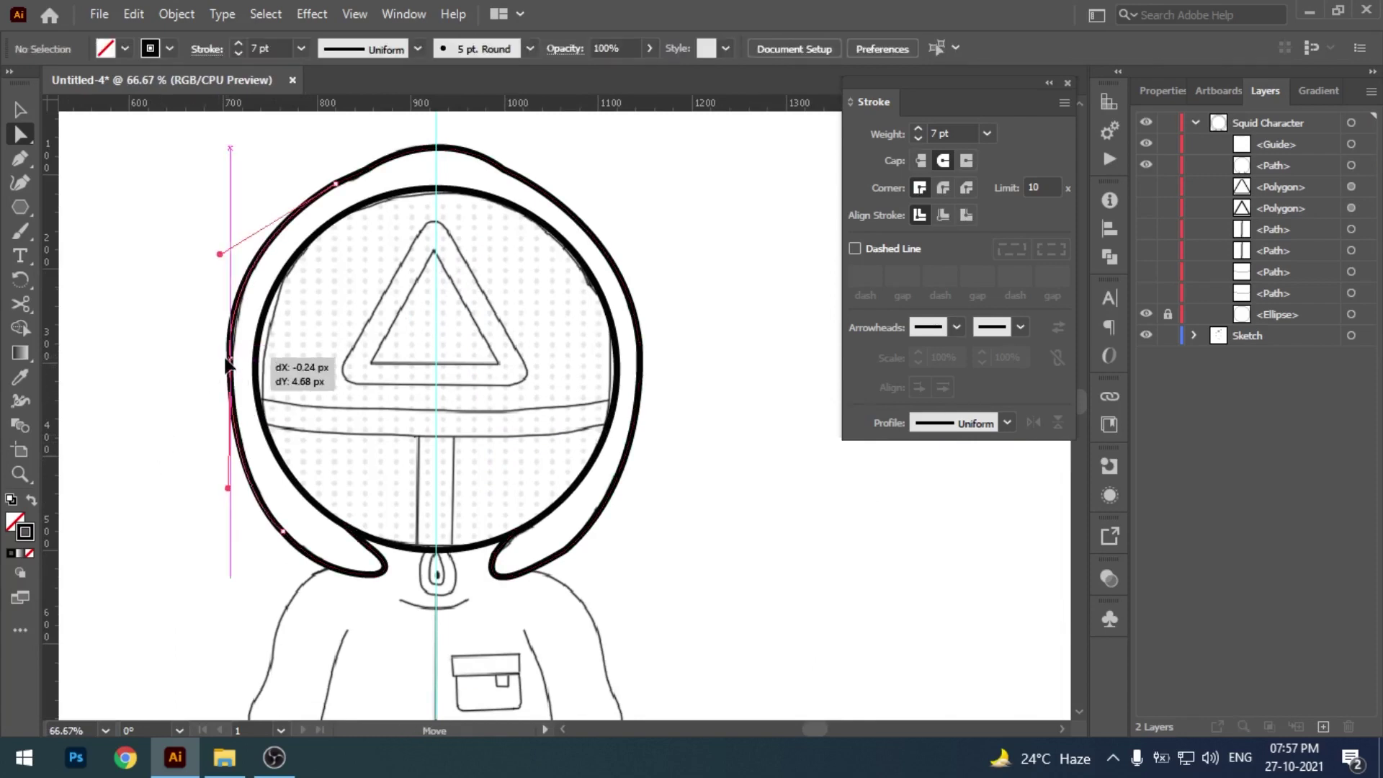
pyautogui.click(197, 432)
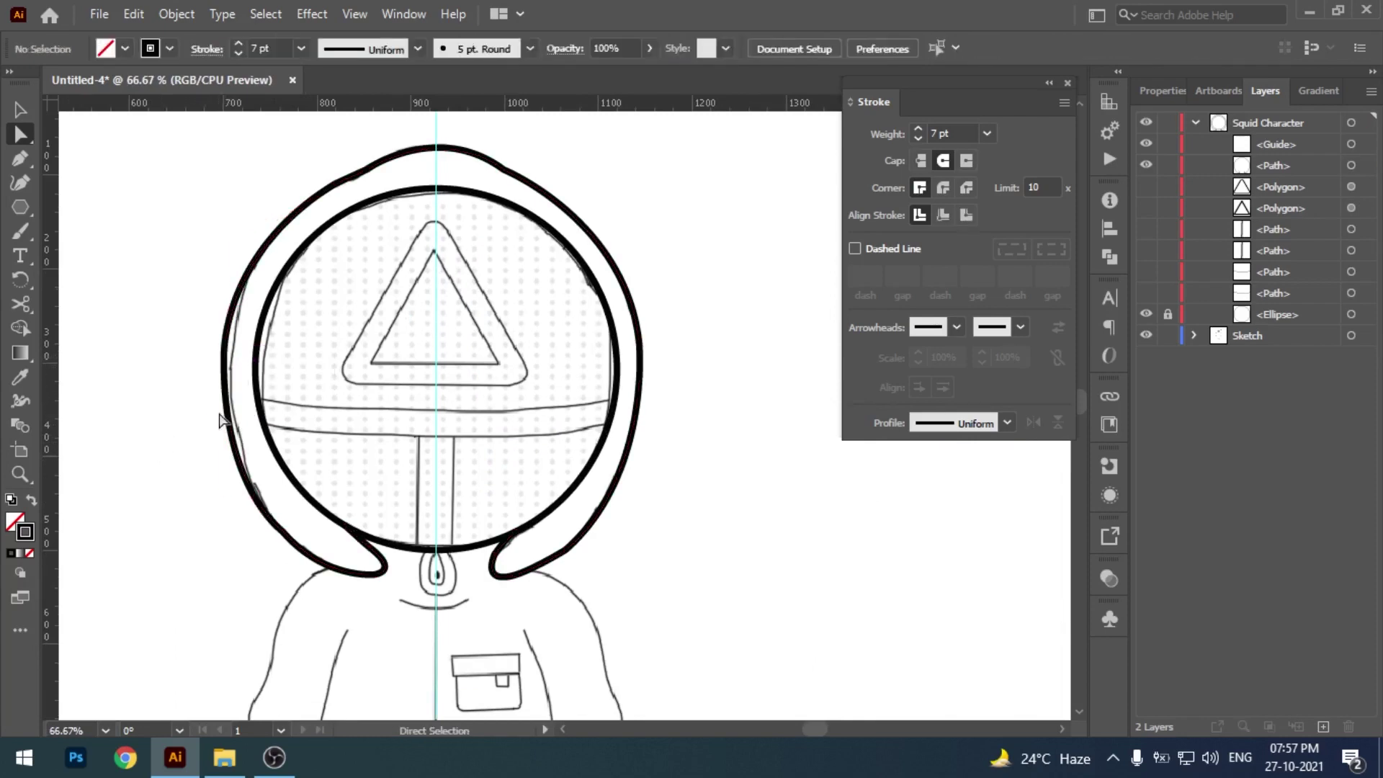
pyautogui.click(634, 371)
pyautogui.moveTo(639, 349); pyautogui.dragTo(646, 349)
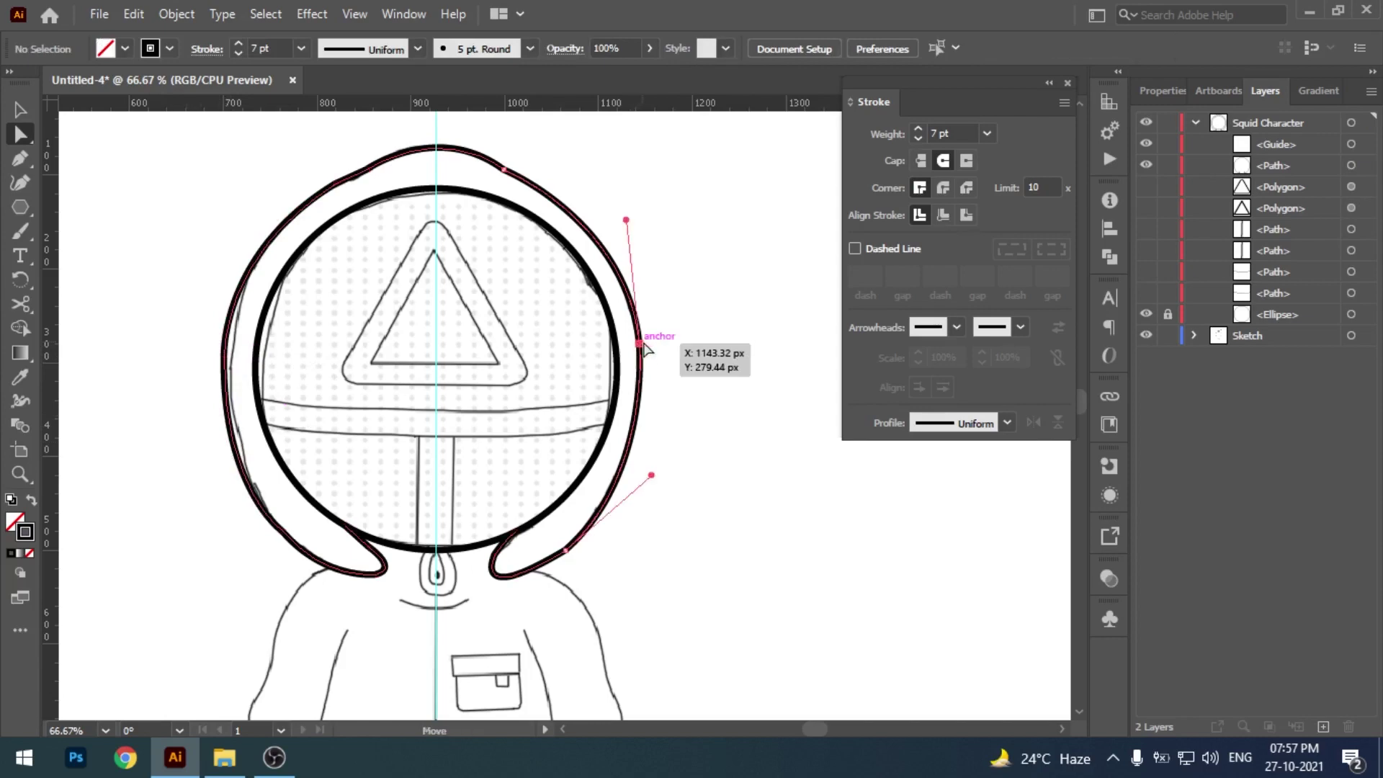
pyautogui.click(670, 392)
# - Smooth the upper-left and right hood curves, undoing the last smoothing pass
pyautogui.moveTo(219, 252)
pyautogui.mouseDown()
pyautogui.moveTo(254, 307)
pyautogui.moveTo(225, 438)
pyautogui.mouseUp()
pyautogui.click(89, 310)
pyautogui.moveTo(296, 191); pyautogui.dragTo(238, 288)
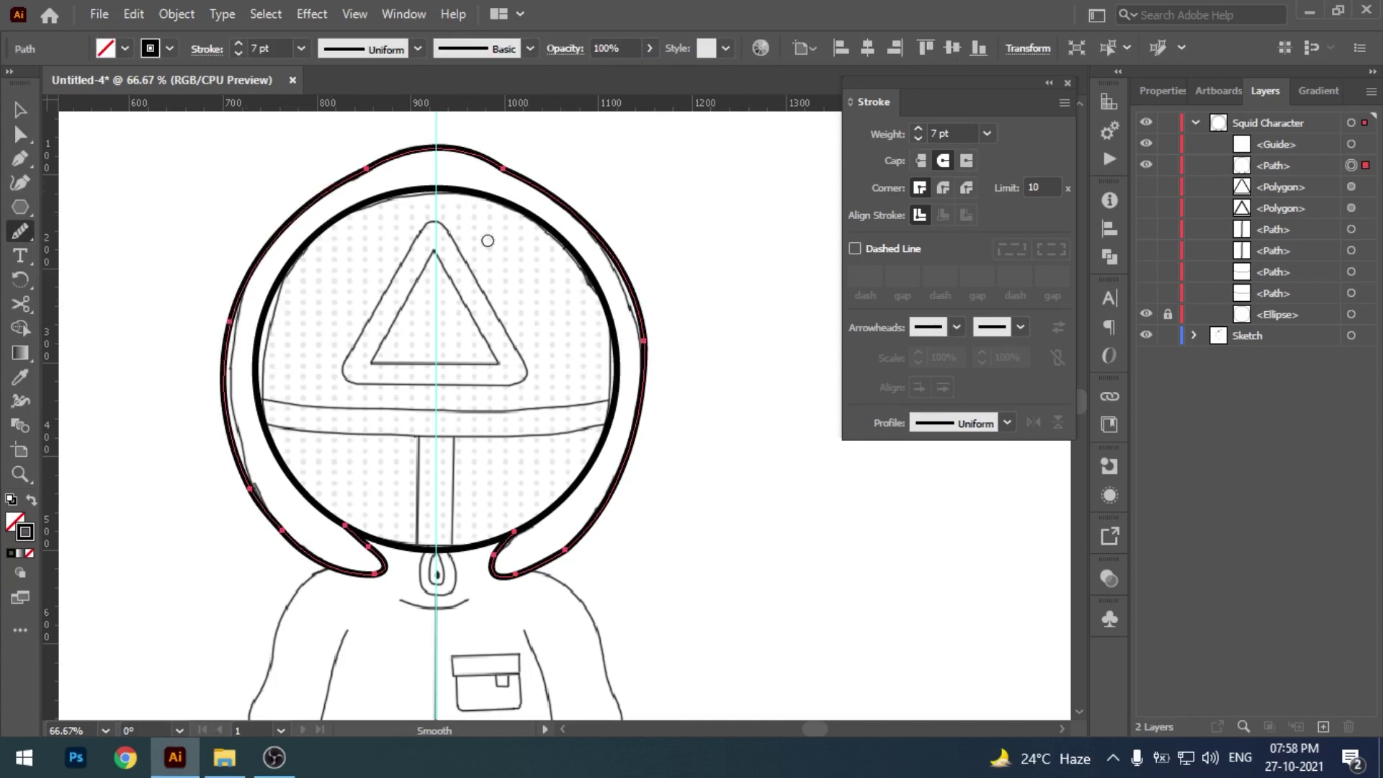
pyautogui.moveTo(648, 366); pyautogui.dragTo(626, 491)
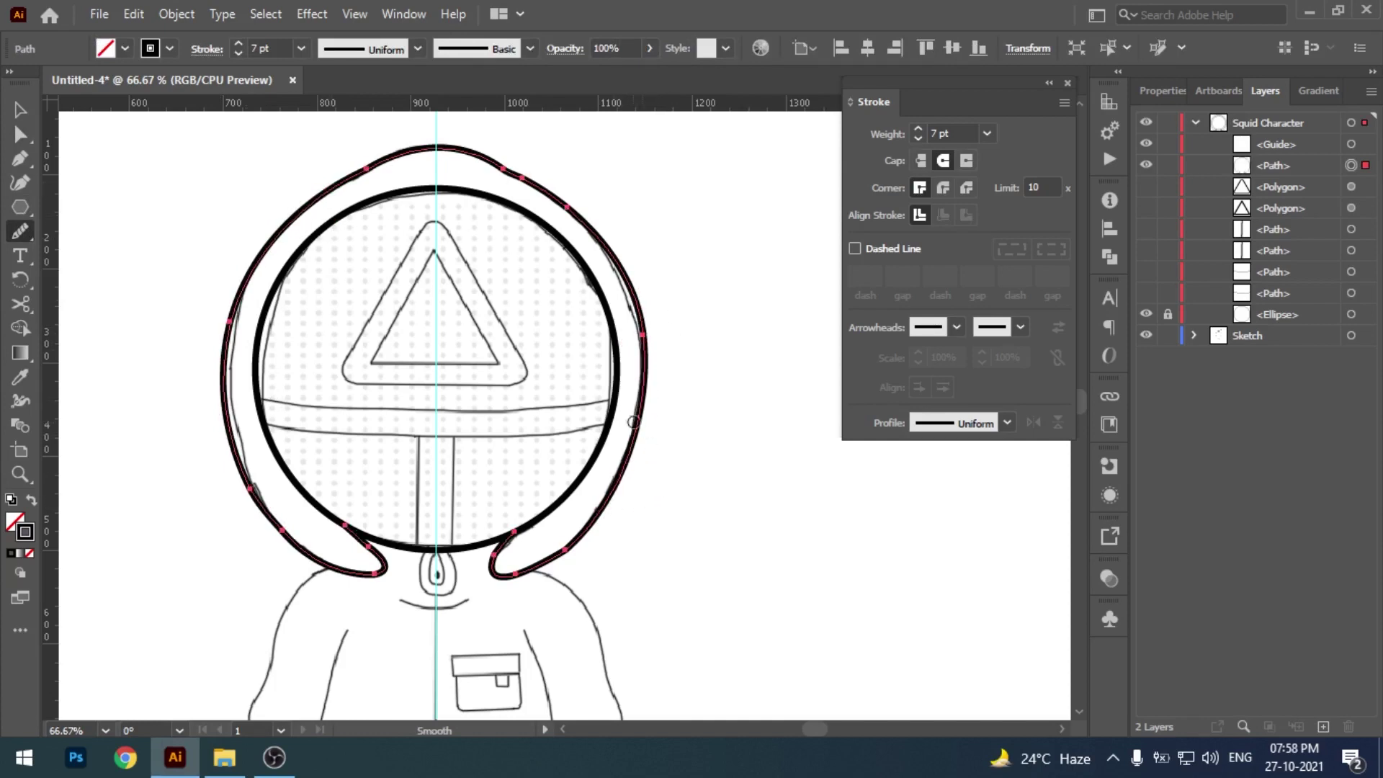
pyautogui.moveTo(641, 329); pyautogui.dragTo(645, 497)
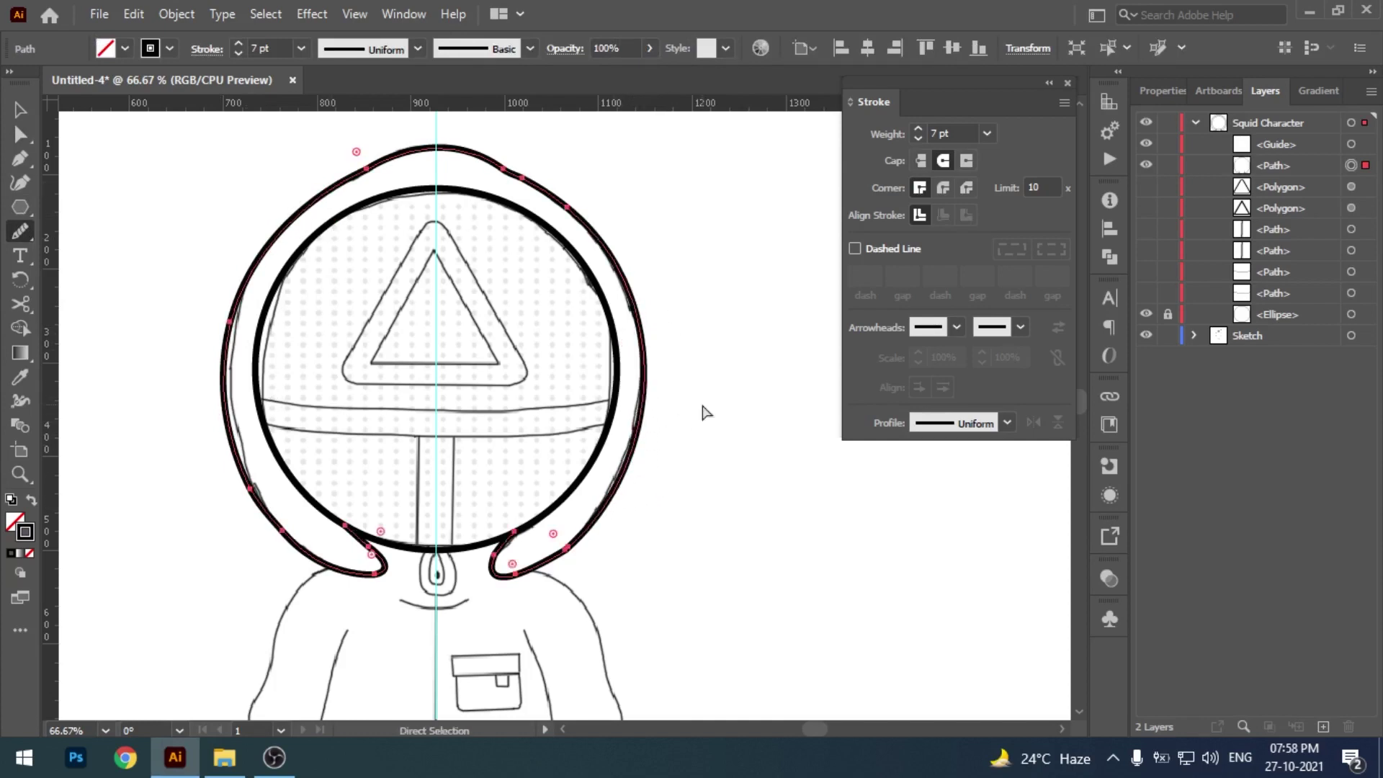
pyautogui.hotkey('ctrl', 'z')
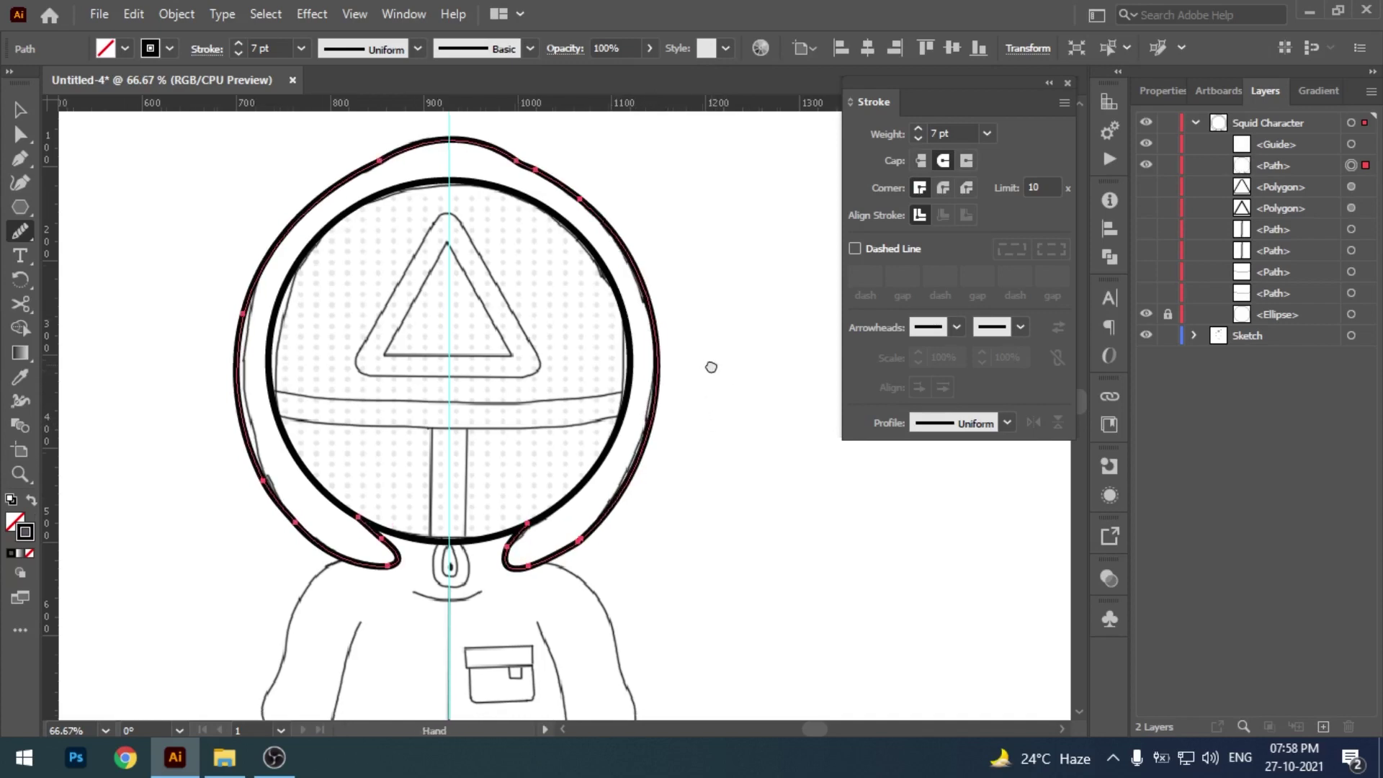
pyautogui.press('v')
pyautogui.press('a')
pyautogui.hotkey('ctrl', '-')
# - Deselect the hood outline and zoom in on the drawing's lower body
pyautogui.press('v')
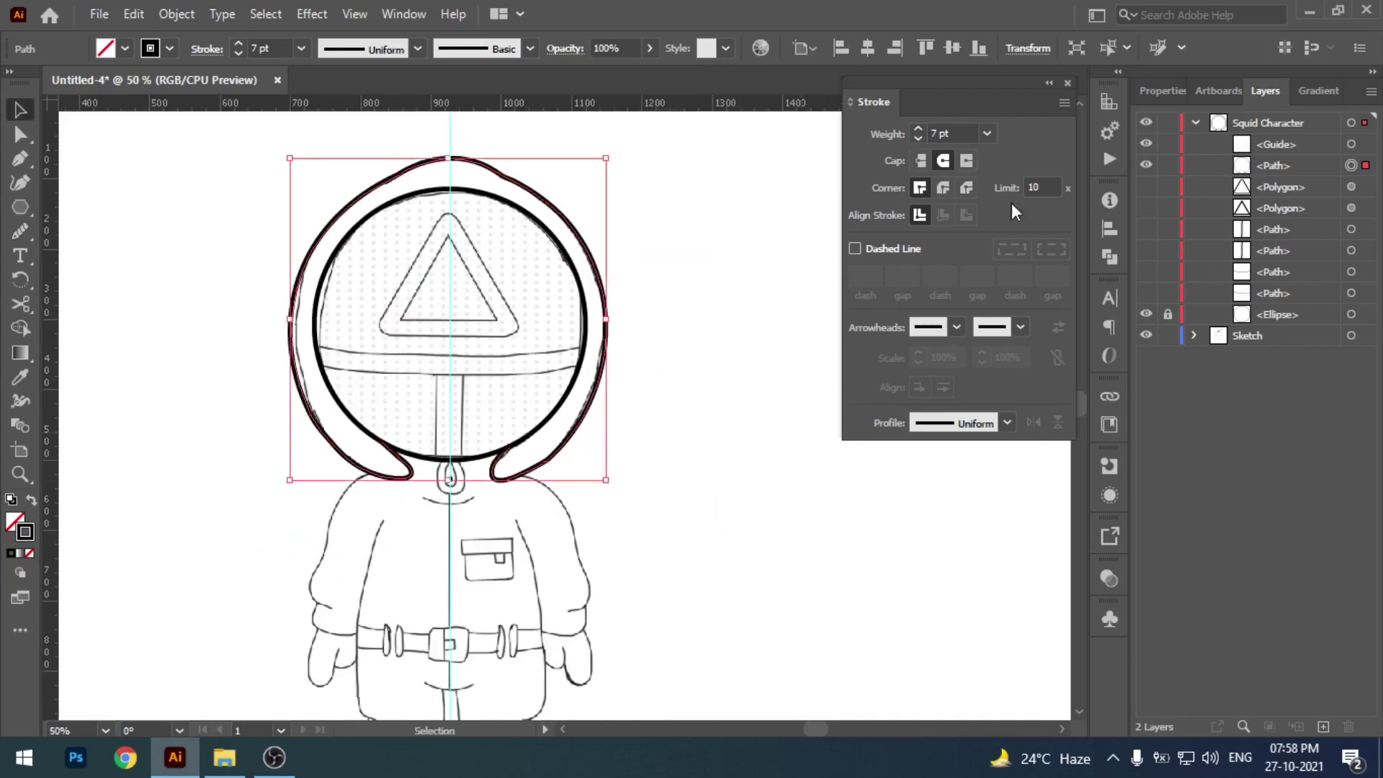
pyautogui.click(707, 343)
pyautogui.scroll(-1, 707, 343)
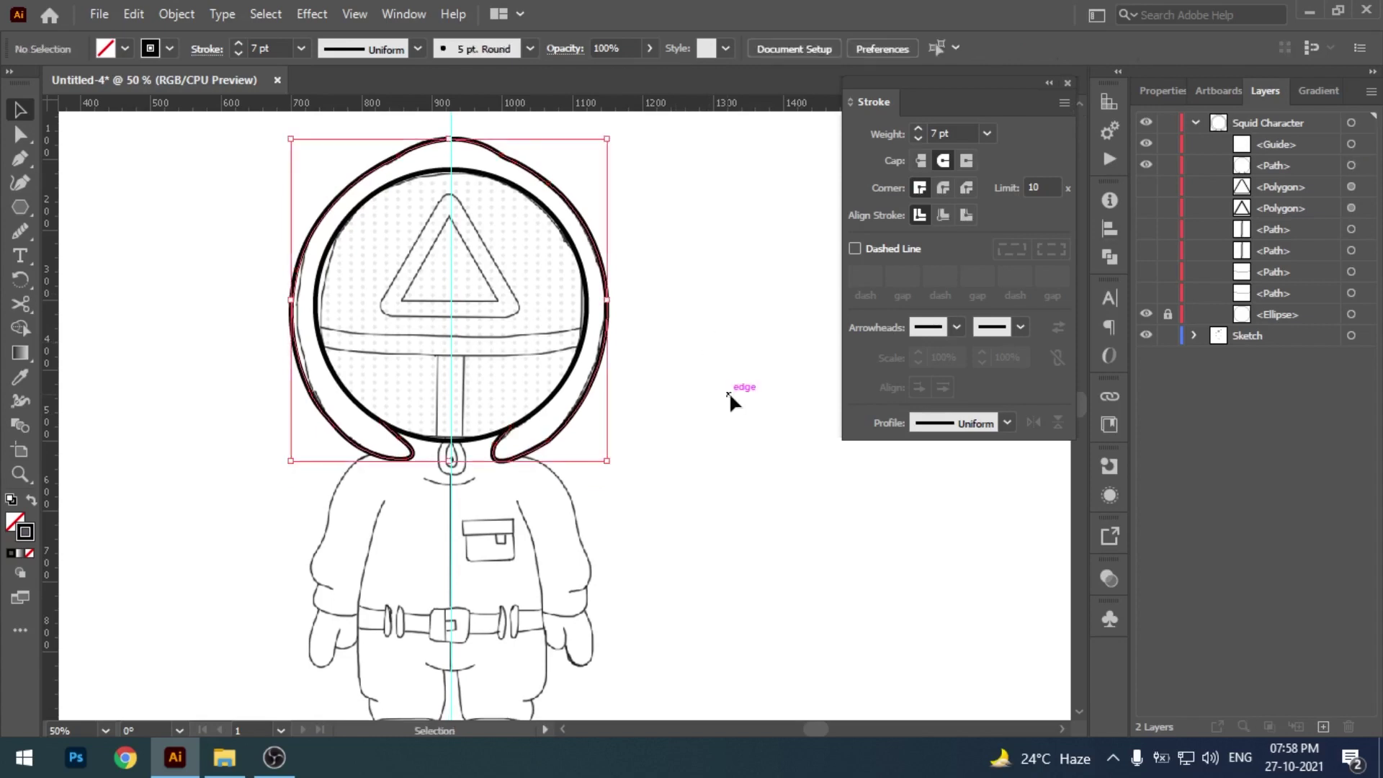
pyautogui.hotkey('ctrl', '+')
pyautogui.moveTo(584, 481); pyautogui.dragTo(656, 348)
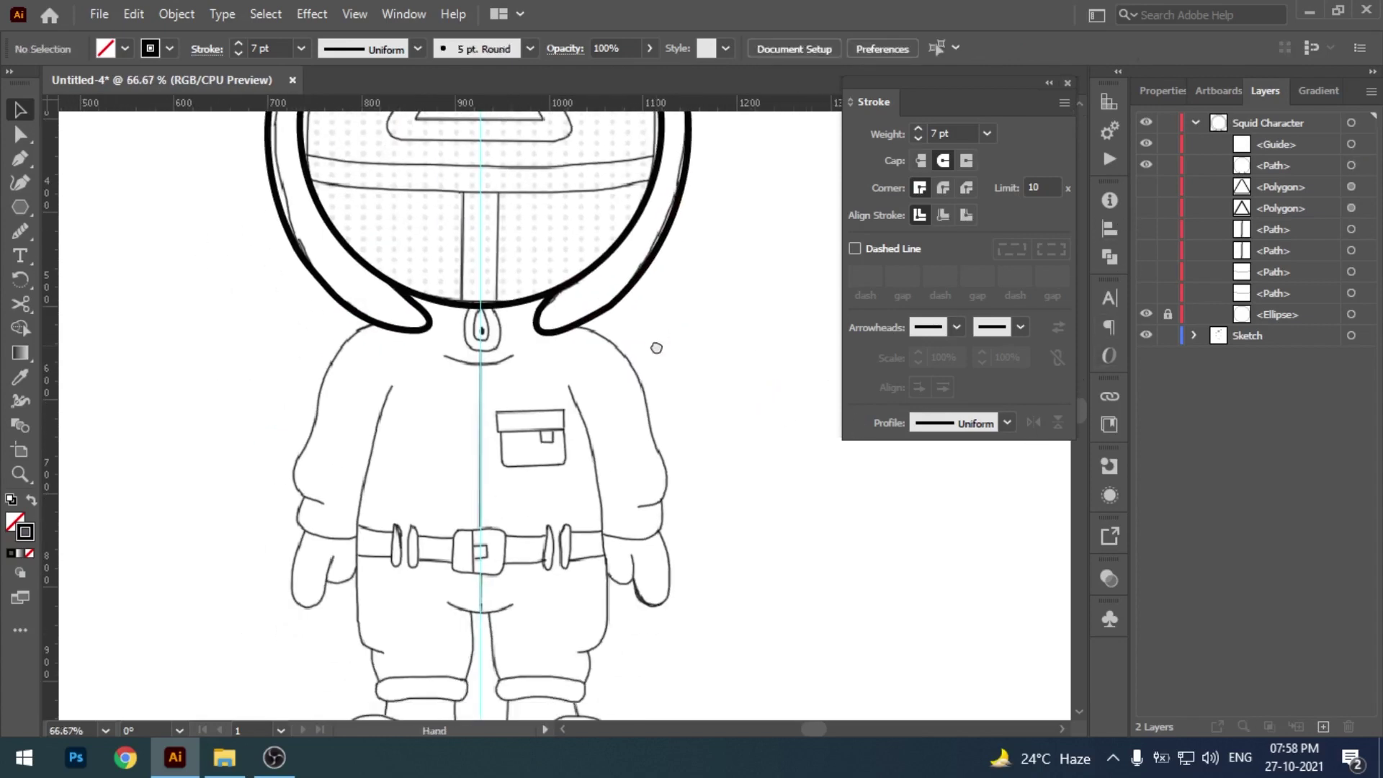
pyautogui.scroll(1, 657, 348)
# - Hide the thick hood outline and visor ellipse in Layers, then scroll to the torso
pyautogui.moveTo(586, 251); pyautogui.dragTo(586, 252)
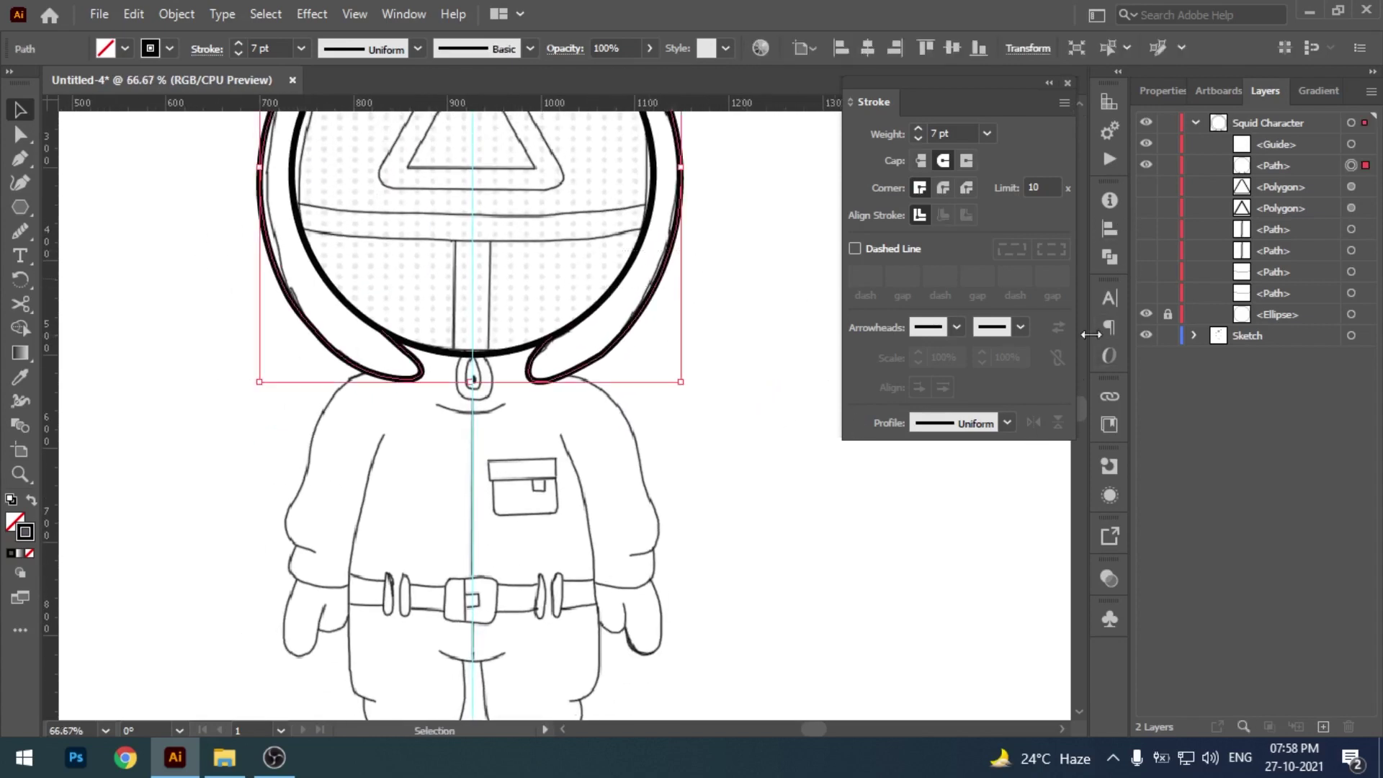
pyautogui.click(1151, 315)
pyautogui.click(836, 289)
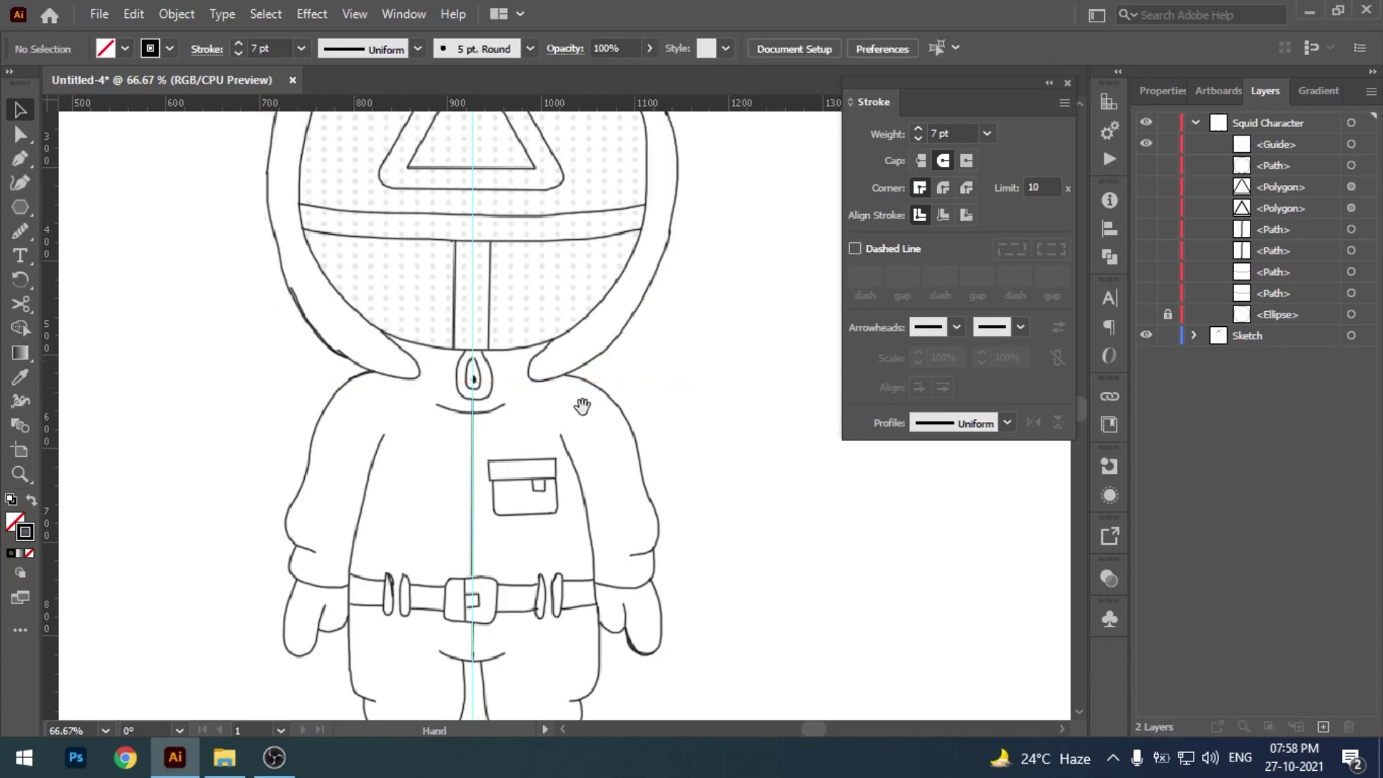
pyautogui.scroll(-2, 597, 362)
pyautogui.scroll(1, 597, 362)
pyautogui.scroll(1, 531, 286)
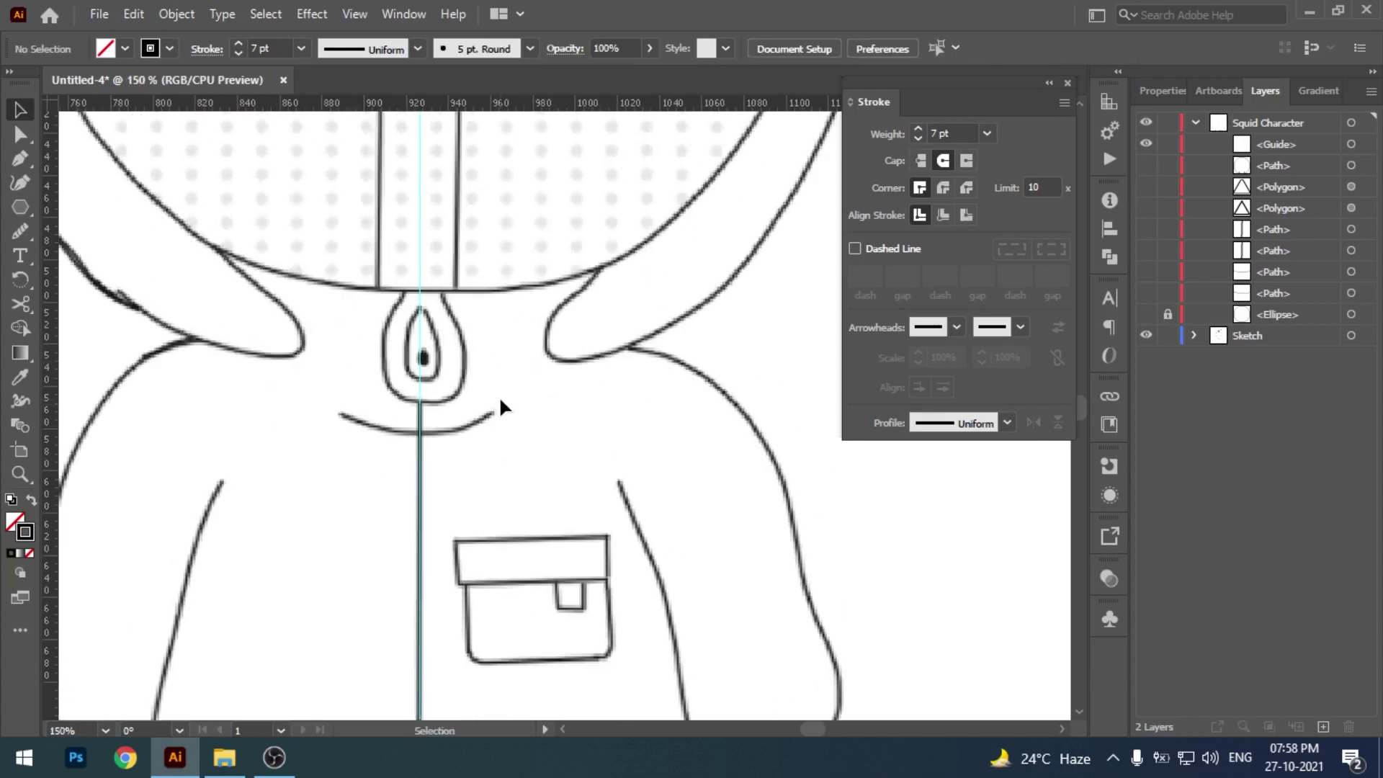
pyautogui.scroll(-1, 492, 395)
pyautogui.scroll(-1, 370, 340)
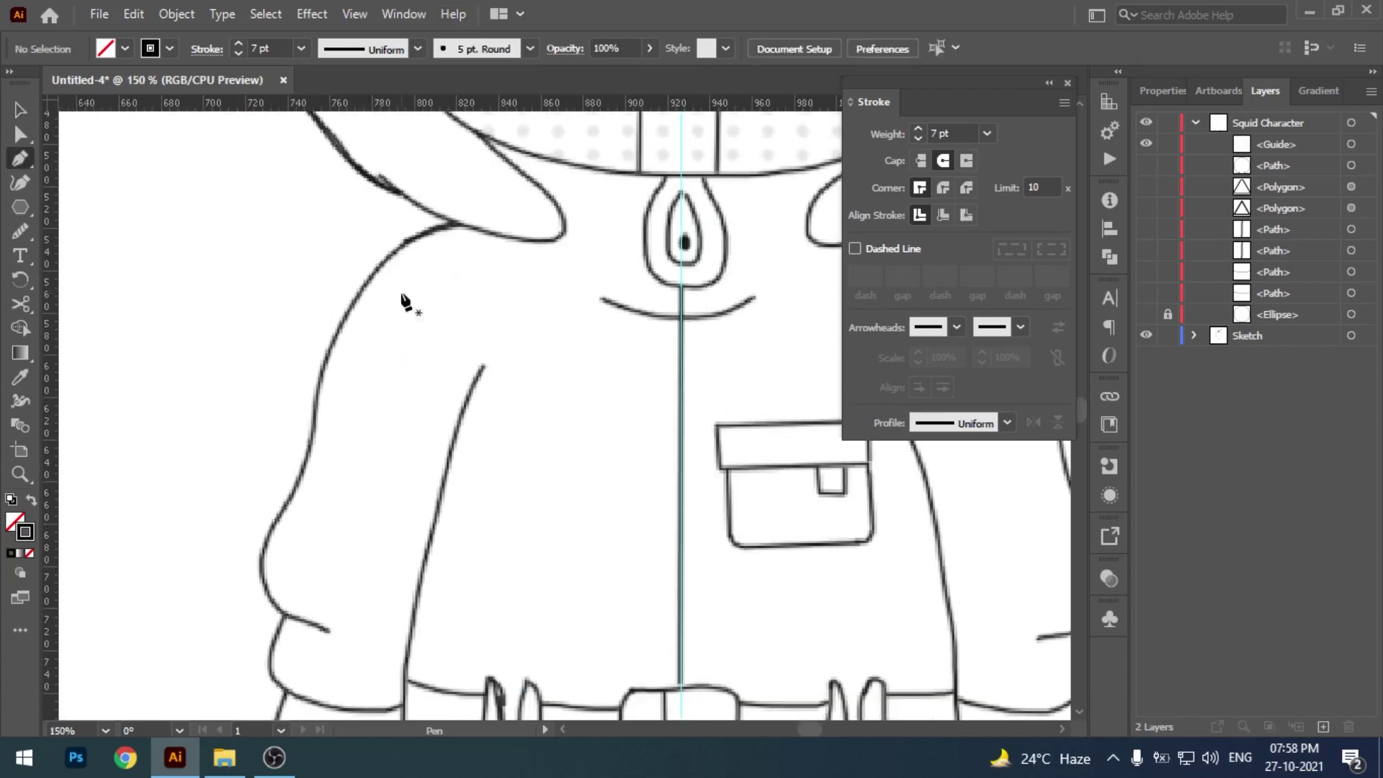
pyautogui.scroll(-2, 411, 303)
pyautogui.scroll(-1, 494, 330)
# - Draw the left sleeve's thick curved outline from the shoulder down the arm
pyautogui.click(380, 198)
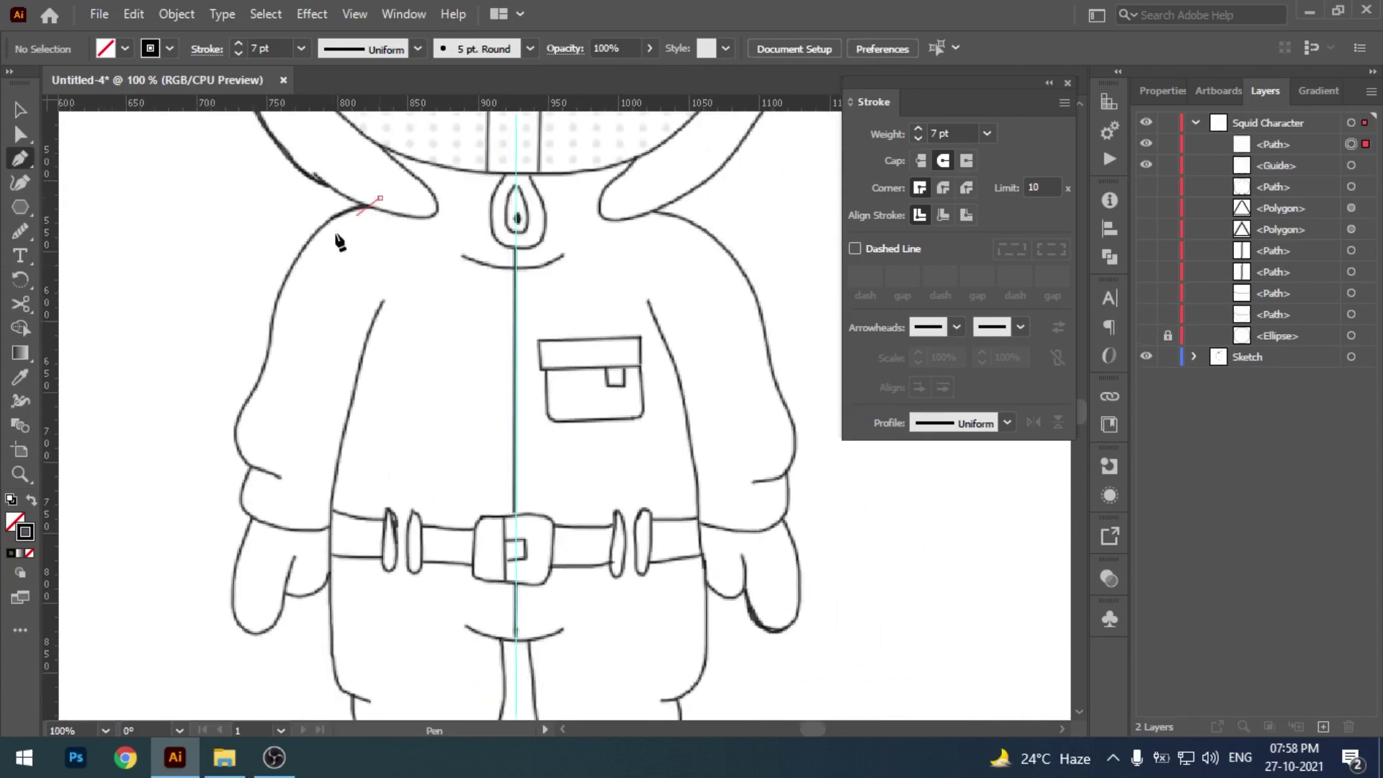
pyautogui.moveTo(301, 252); pyautogui.dragTo(273, 289)
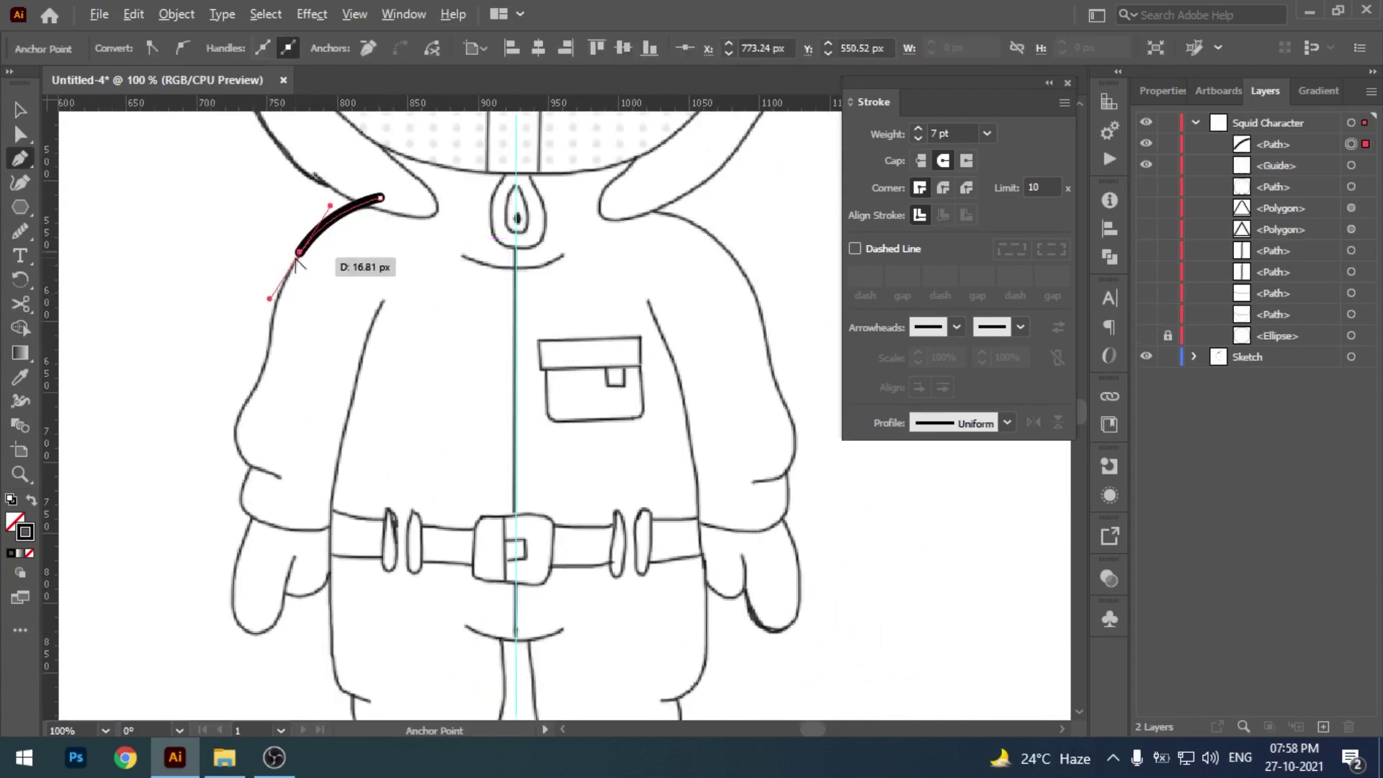
pyautogui.hotkey('ctrl', '=')
pyautogui.moveTo(492, 460); pyautogui.dragTo(277, 192)
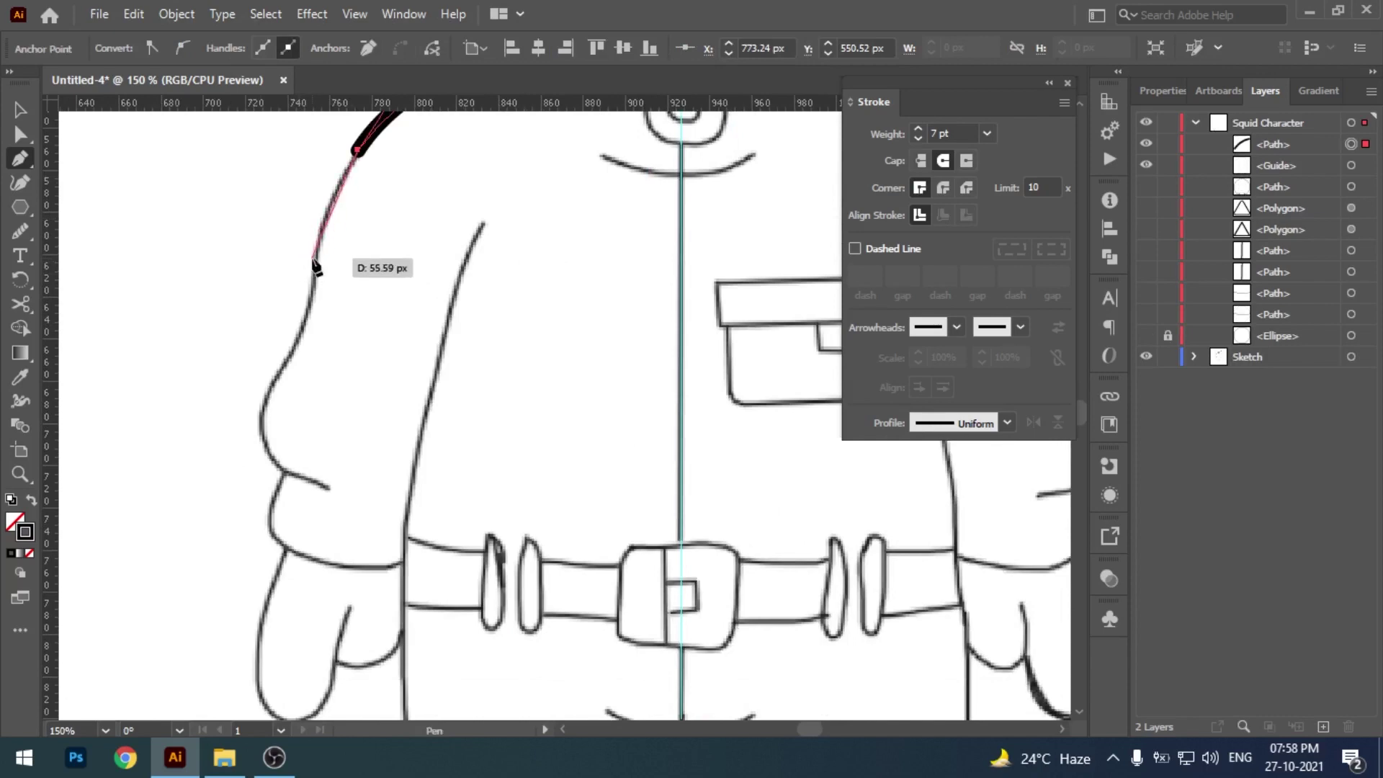
pyautogui.moveTo(319, 245); pyautogui.dragTo(319, 268)
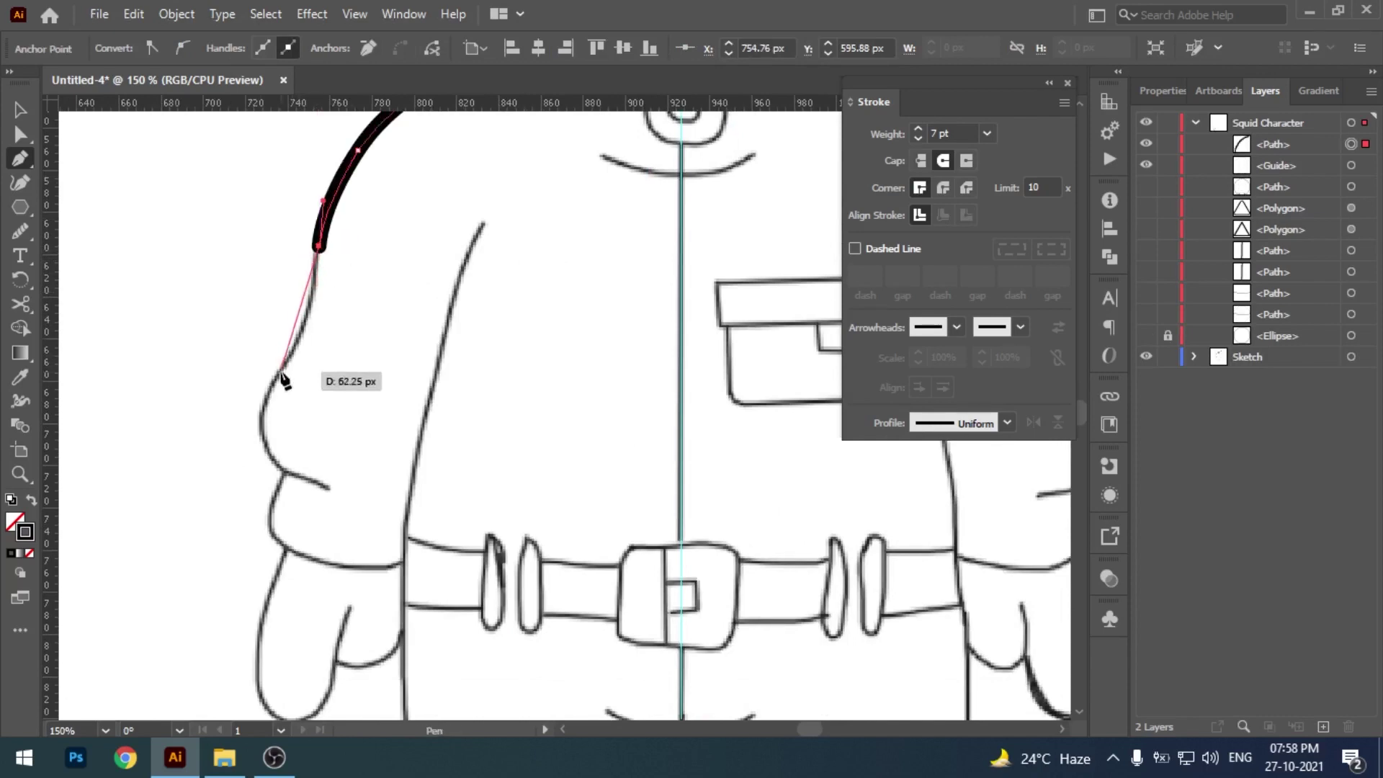
pyautogui.moveTo(280, 372)
pyautogui.mouseDown()
pyautogui.moveTo(250, 404)
pyautogui.moveTo(287, 475)
pyautogui.moveTo(330, 494)
pyautogui.mouseUp()
pyautogui.press('v')
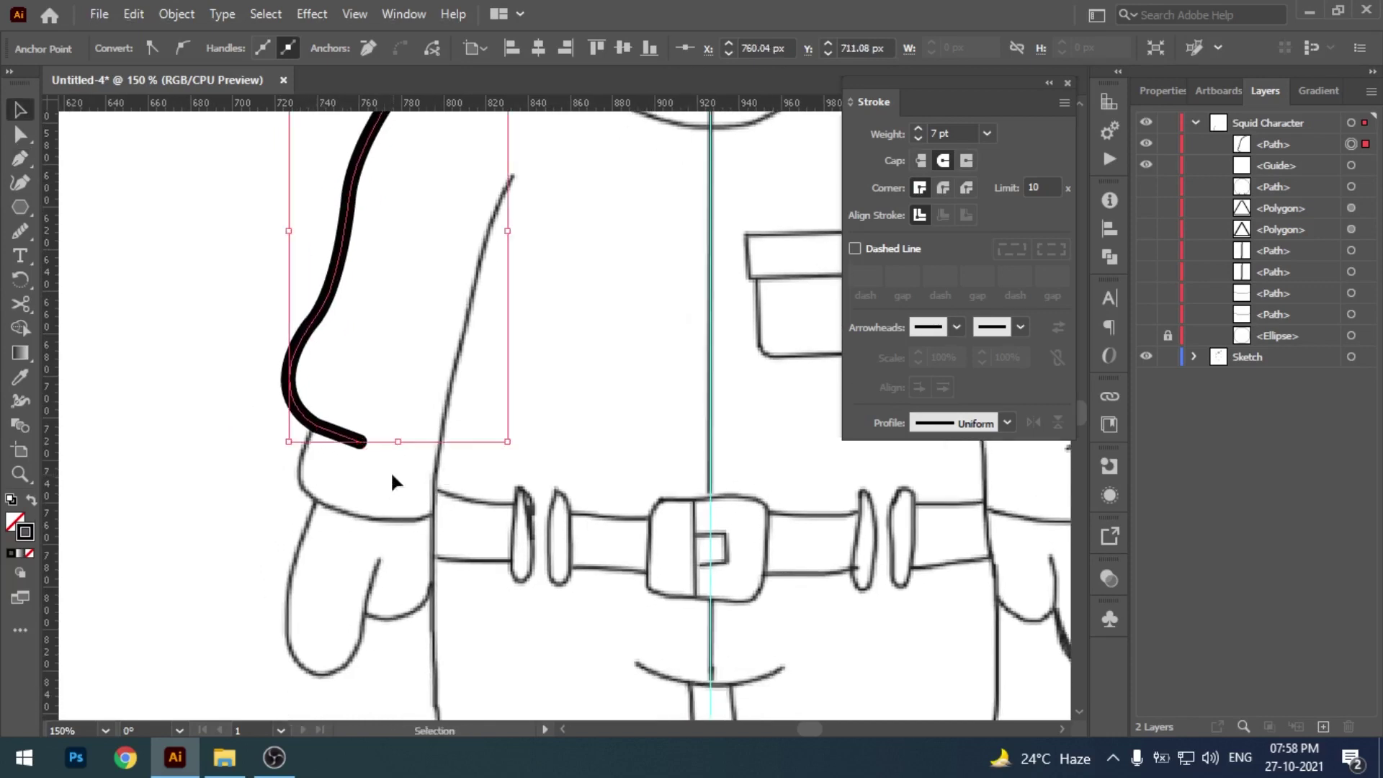
# - Undo an accidental curve change and lock the finished sleeve outline
pyautogui.press('p')
pyautogui.click(316, 425)
pyautogui.hotkey('ctrl', 'z')
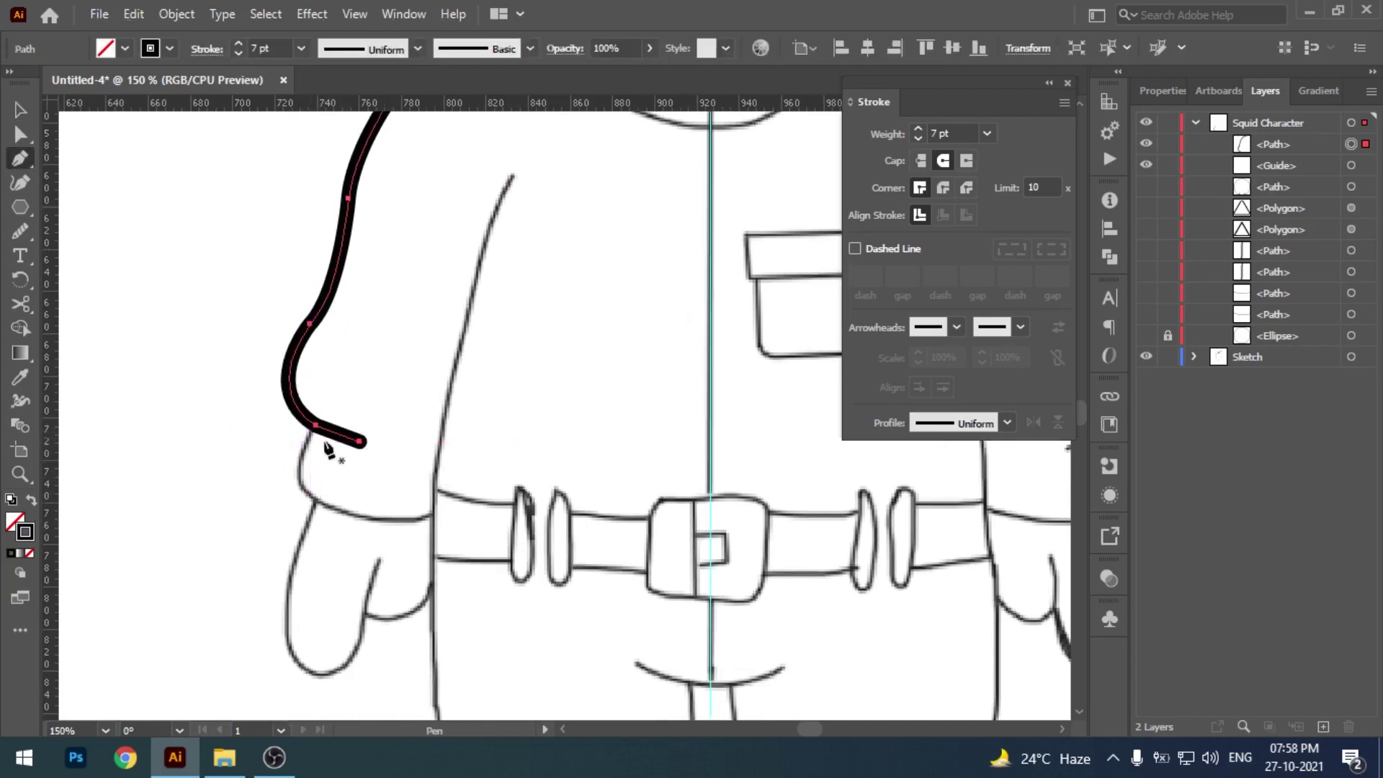
pyautogui.moveTo(326, 448); pyautogui.dragTo(284, 398)
pyautogui.press('v')
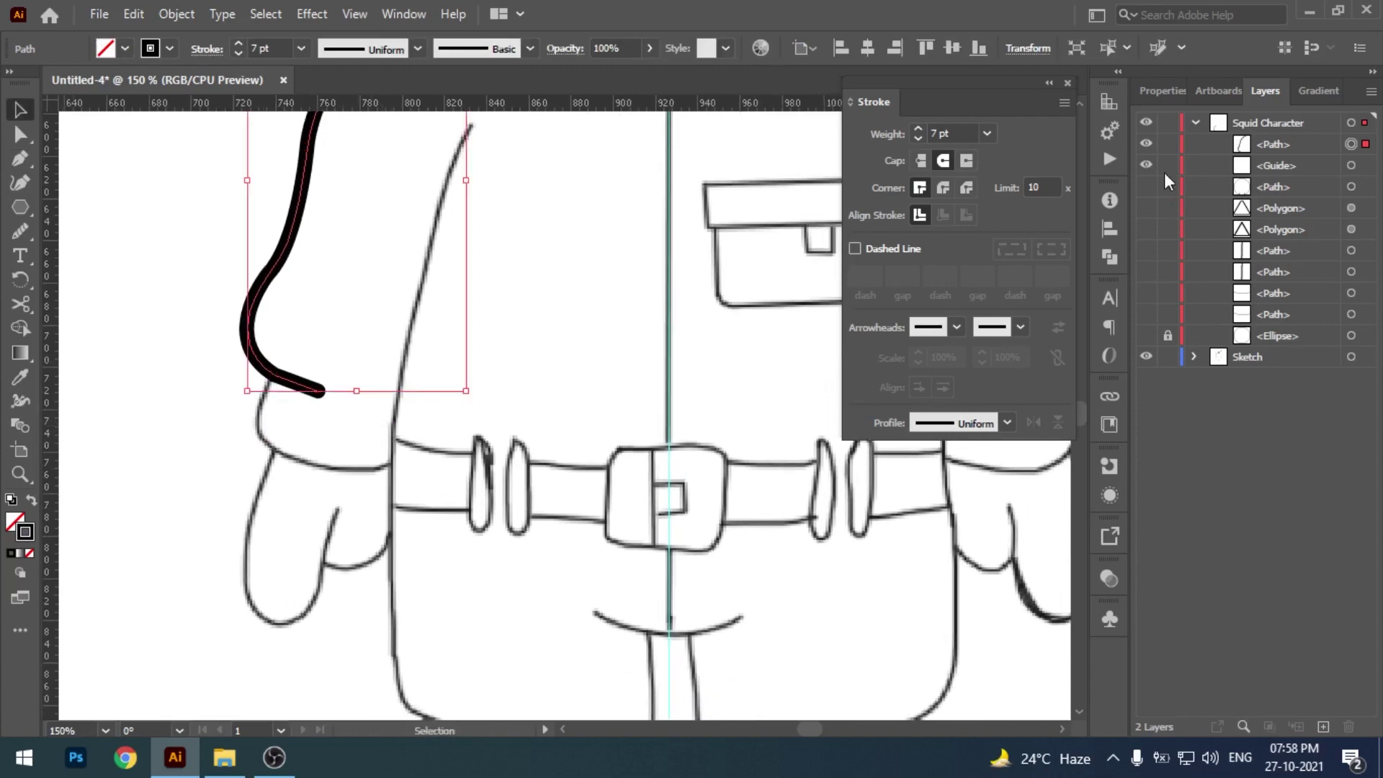
pyautogui.click(1168, 143)
# - Trace the left cuff line from the sleeve's end to the belt and lock it
pyautogui.press('p')
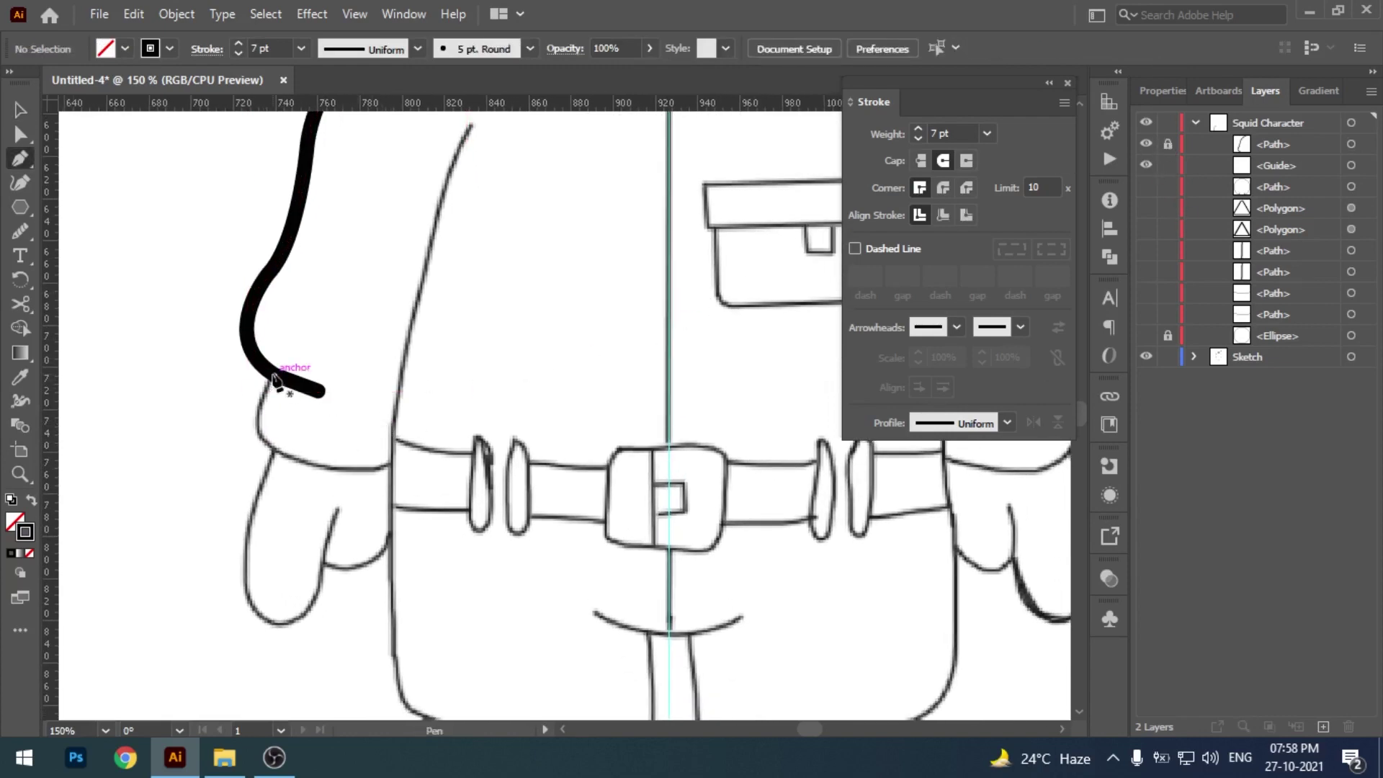
pyautogui.click(274, 376)
pyautogui.moveTo(262, 437); pyautogui.dragTo(278, 467)
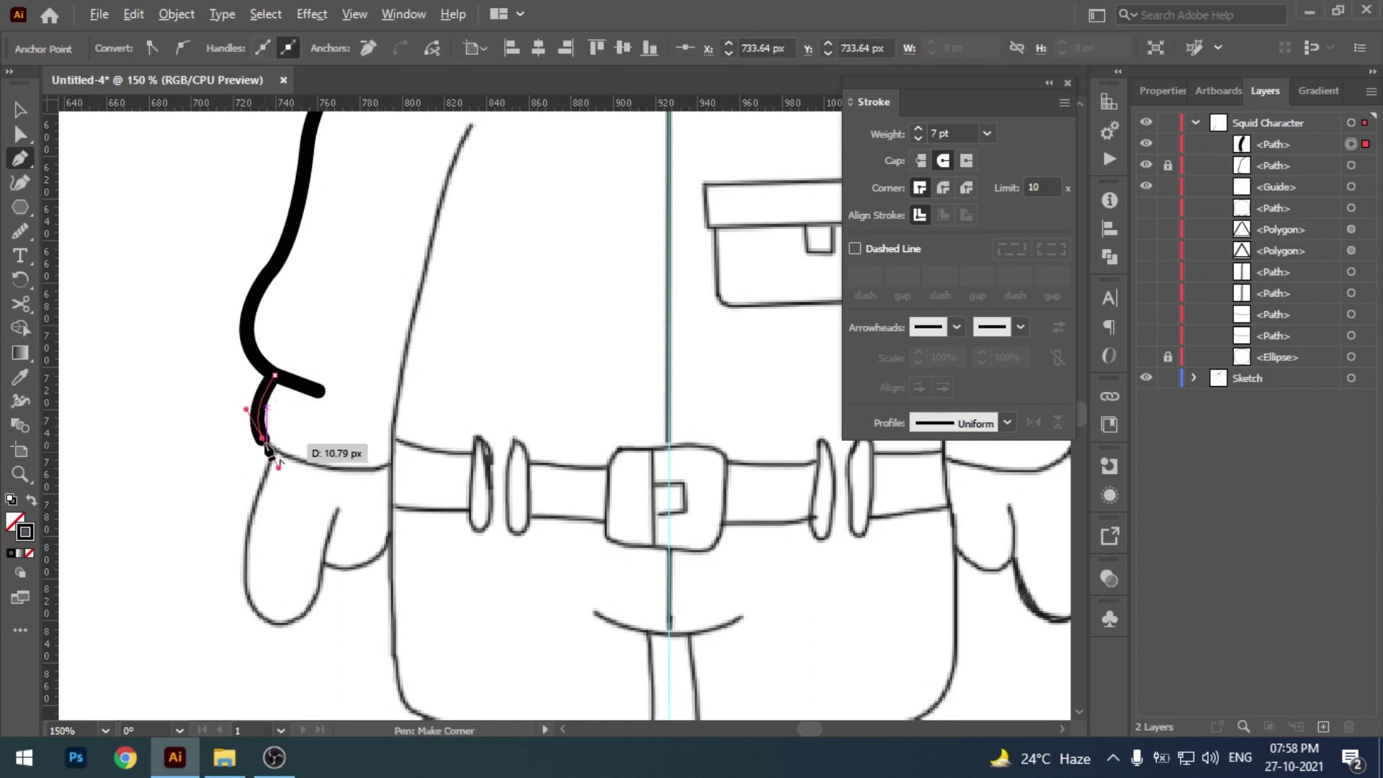
pyautogui.moveTo(391, 461); pyautogui.dragTo(474, 438)
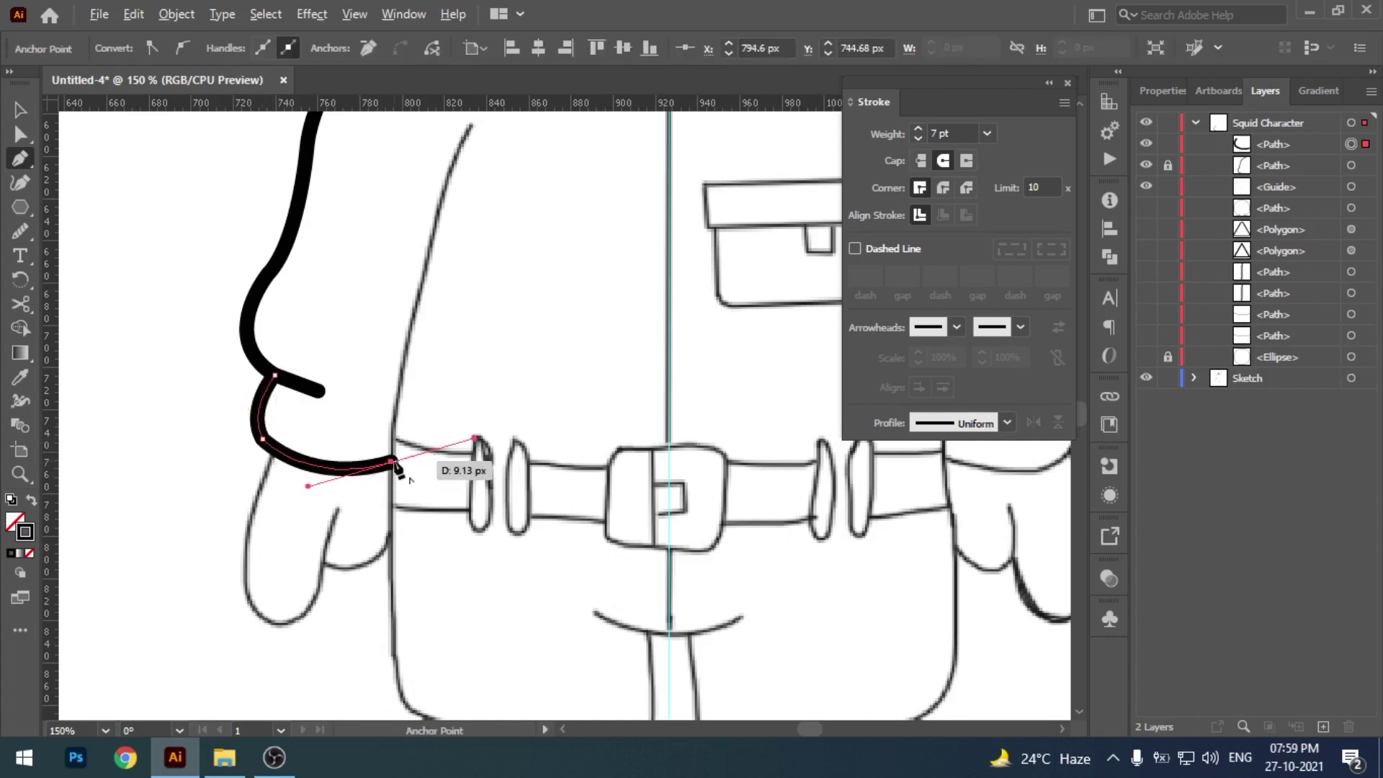
pyautogui.press('v')
pyautogui.scroll(-2, 505, 432)
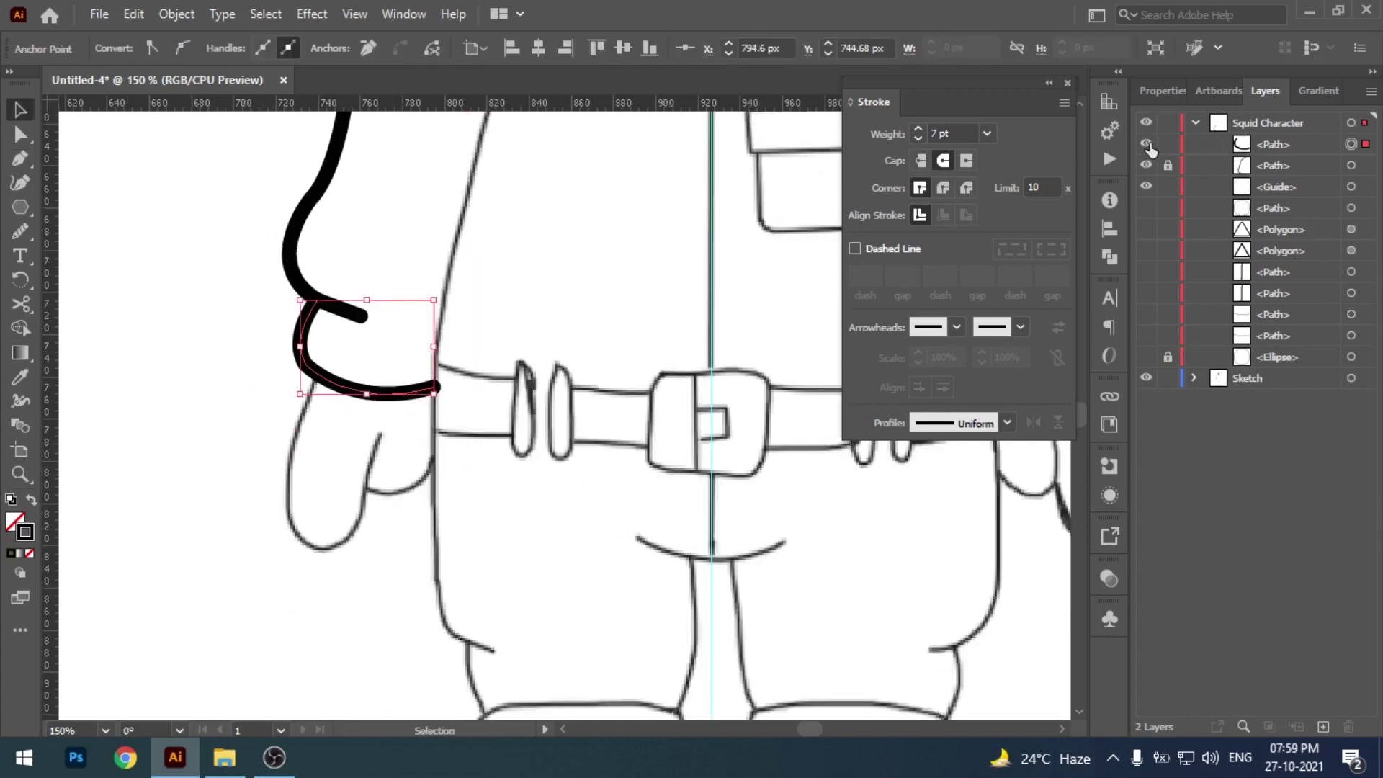
pyautogui.click(1168, 143)
# - Trace the left glove outline around the hand up toward the belt and lock it
pyautogui.press('p')
pyautogui.click(318, 376)
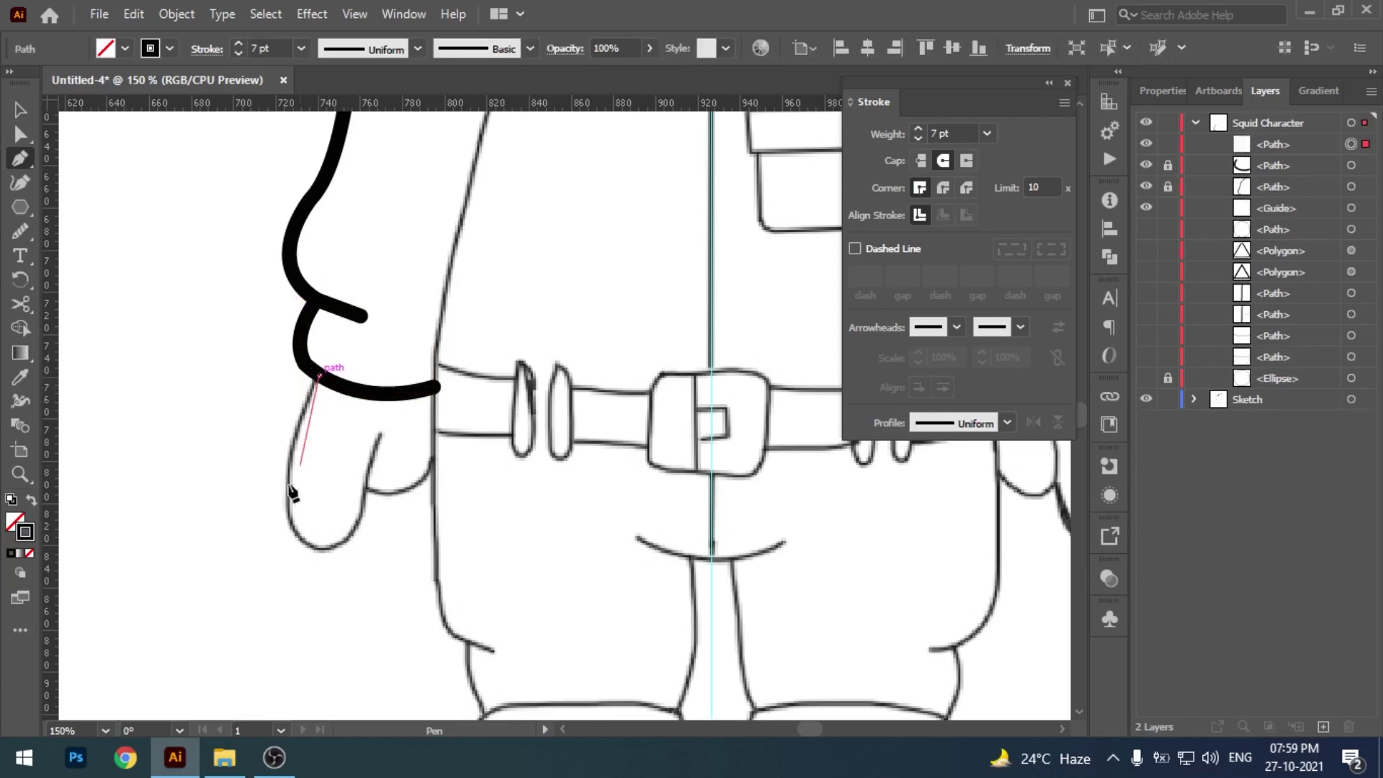
pyautogui.moveTo(285, 553)
pyautogui.mouseDown()
pyautogui.moveTo(413, 493)
pyautogui.moveTo(375, 450)
pyautogui.moveTo(348, 451)
pyautogui.moveTo(423, 415)
pyautogui.moveTo(415, 403)
pyautogui.mouseUp()
pyautogui.click(382, 430)
pyautogui.press('v')
pyautogui.click(1168, 144)
# - Draw the thumb curve inside the left glove and zoom out to the upper body
pyautogui.press('p')
pyautogui.click(330, 504)
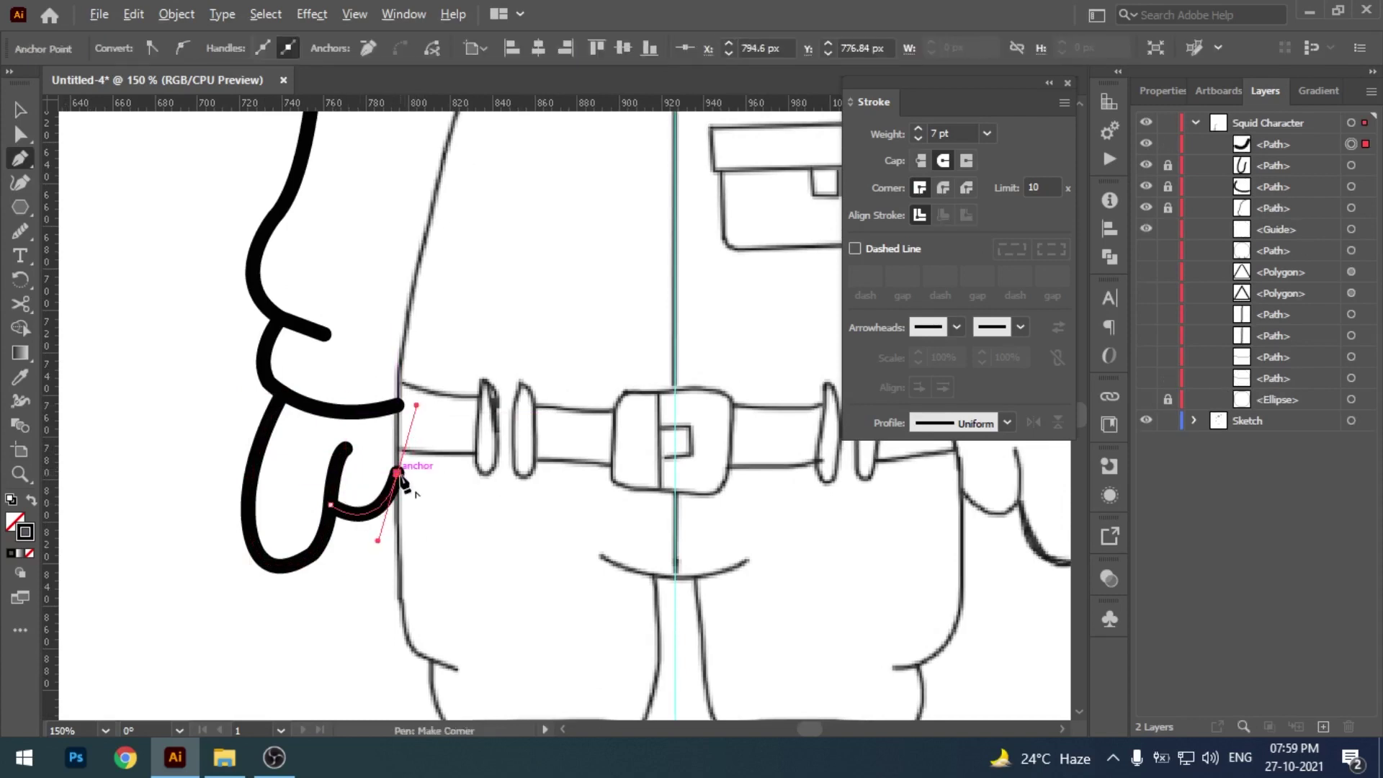
pyautogui.press('v')
pyautogui.hotkey('ctrl', '1')
pyautogui.hotkey('ctrl', '-')
# - Start the right sleeve outline with a curve over the right shoulder
pyautogui.moveTo(597, 345); pyautogui.dragTo(448, 406)
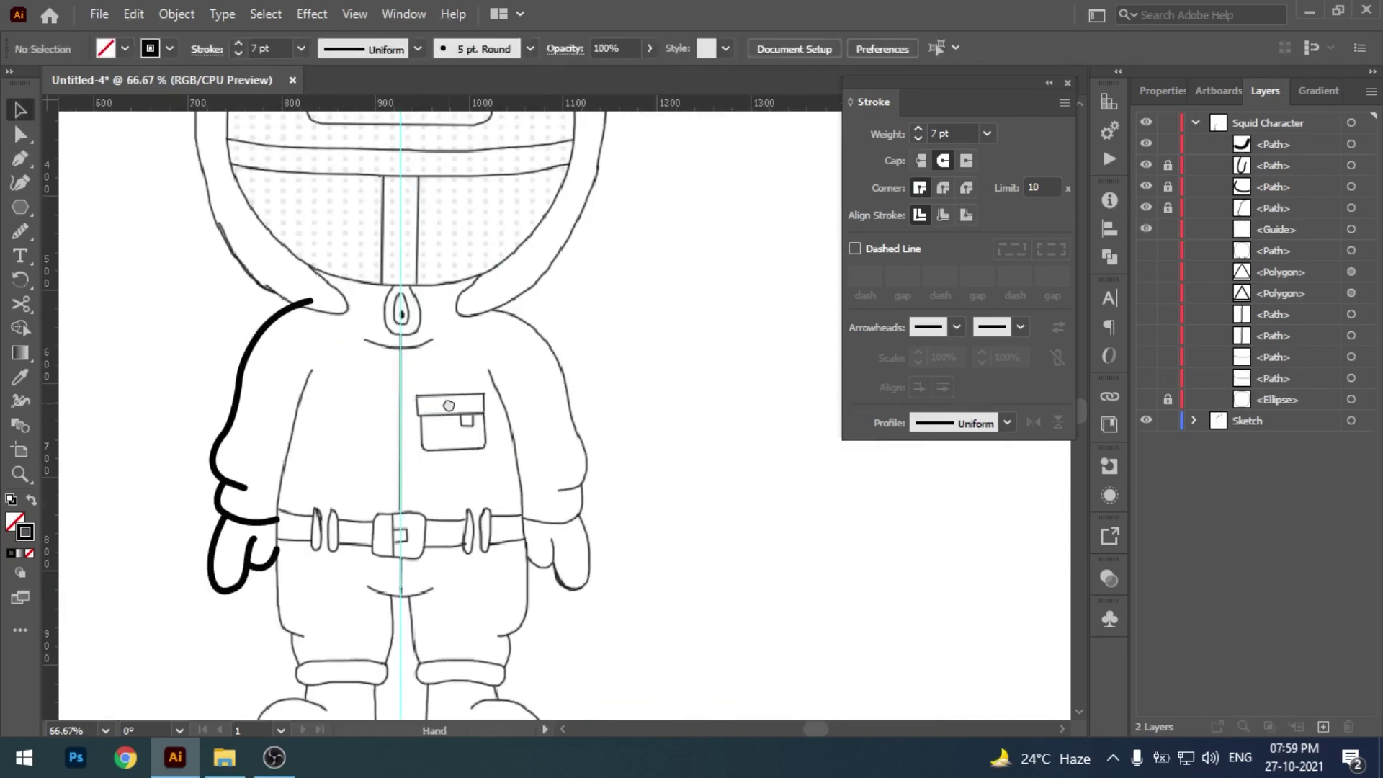
pyautogui.hotkey('ctrl', '+')
pyautogui.hotkey('ctrl', '+')
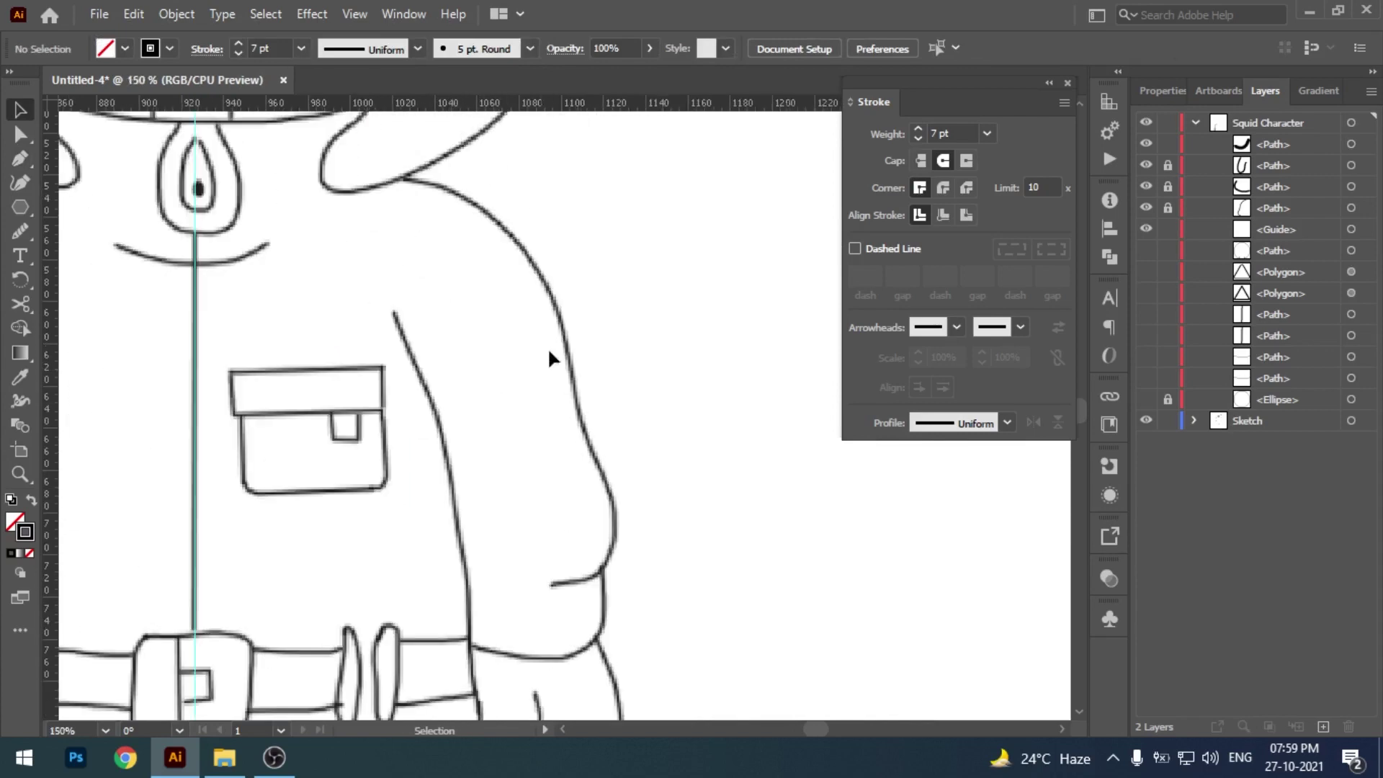
pyautogui.press('p')
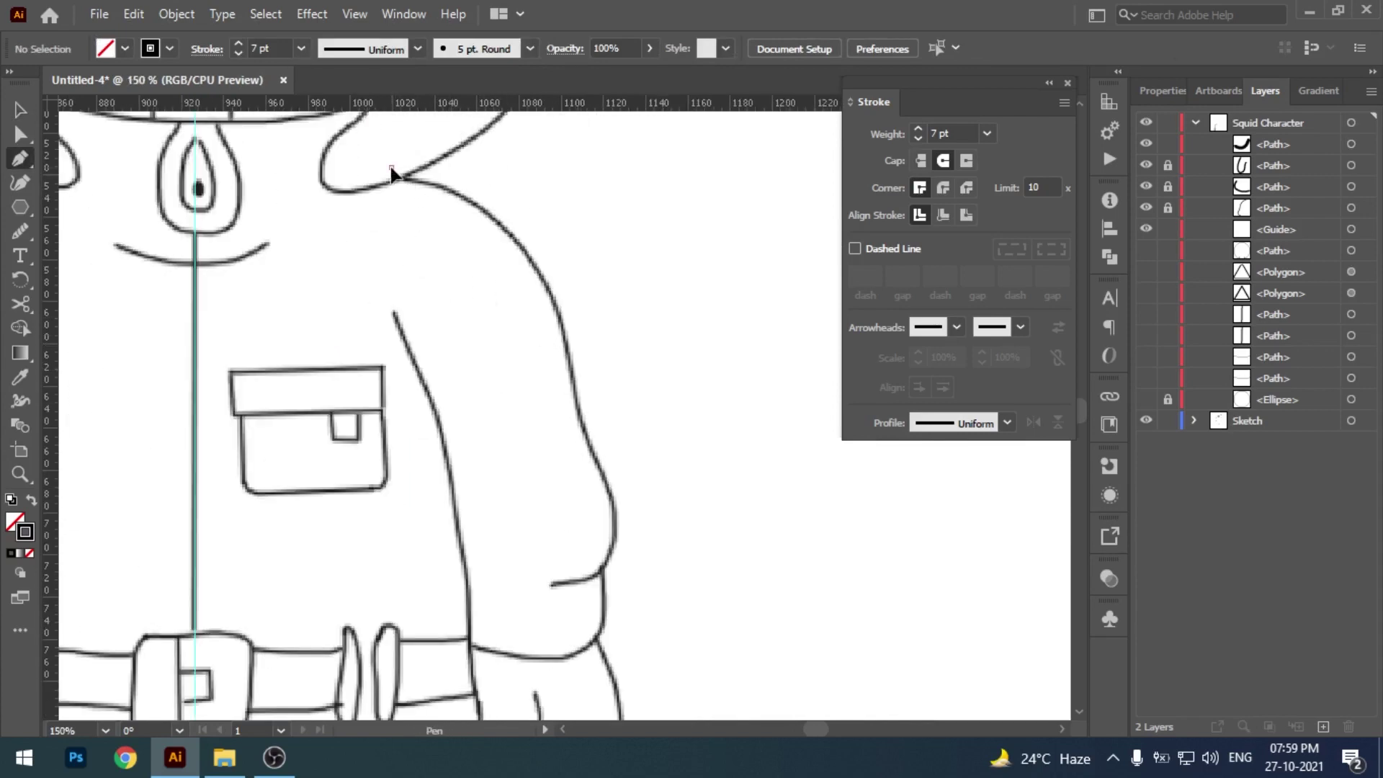
pyautogui.click(391, 173)
pyautogui.hotkey('ctrl', 'z')
pyautogui.click(389, 171)
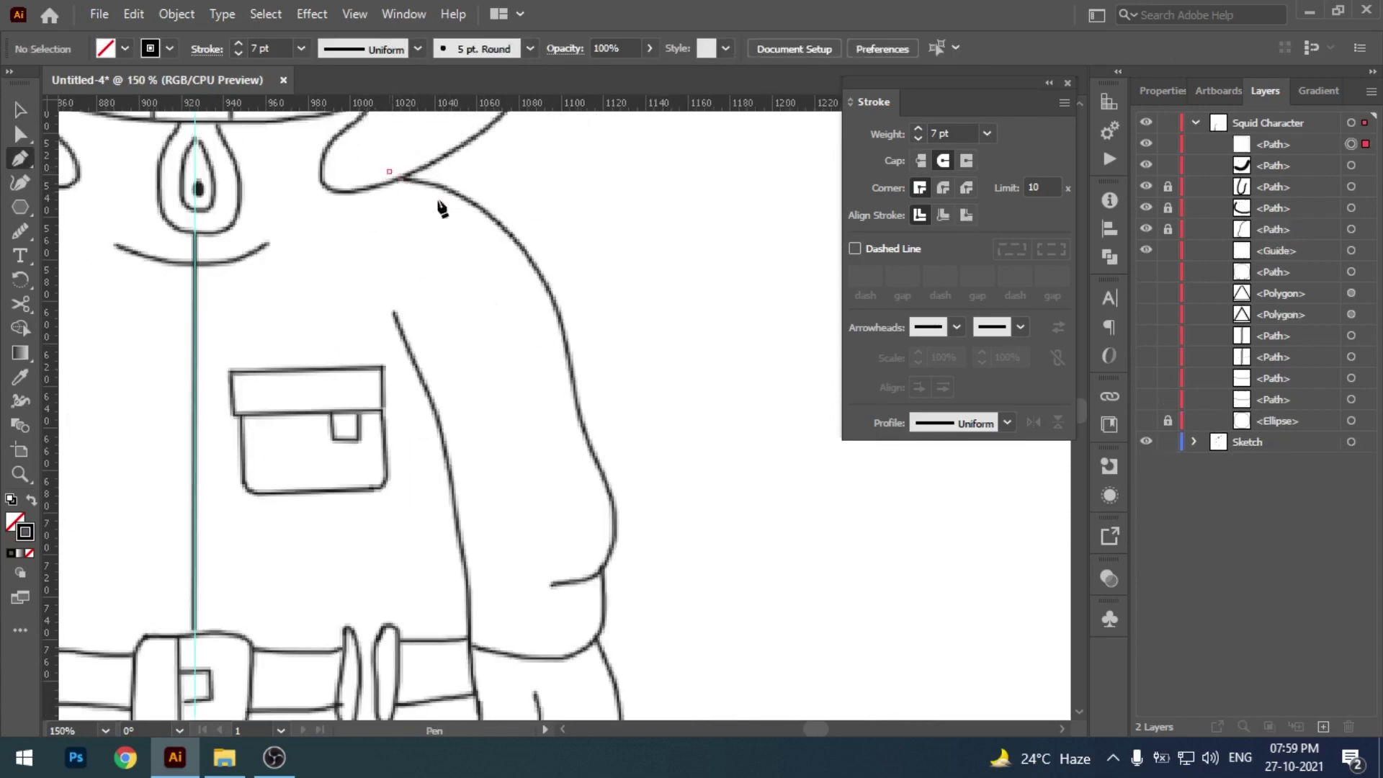
pyautogui.moveTo(502, 227); pyautogui.dragTo(533, 261)
pyautogui.click(501, 225)
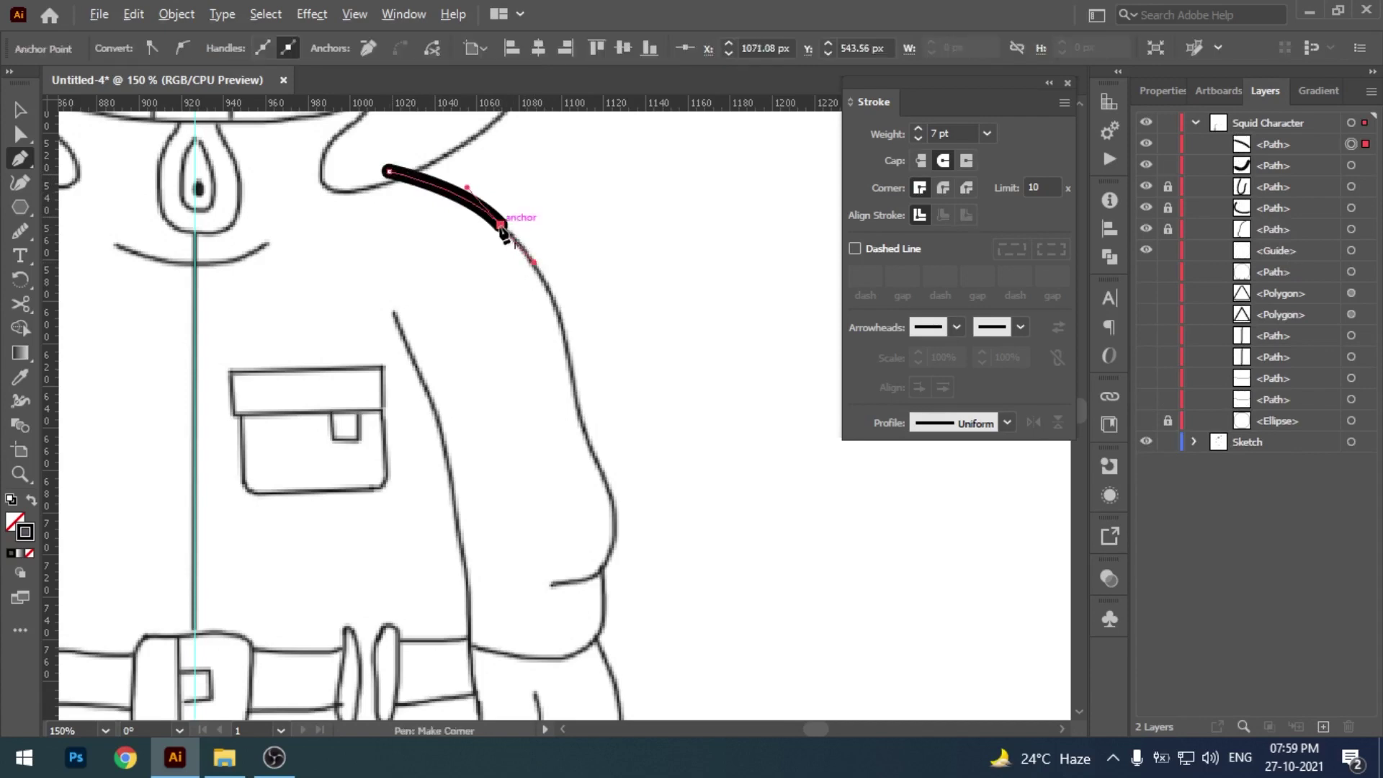
# - Extend the sleeve curve down the outer edge, ending above the cuff
pyautogui.moveTo(571, 355); pyautogui.dragTo(573, 413)
pyautogui.keyDown('alt'); pyautogui.click(569, 353); pyautogui.keyUp('alt')
pyautogui.scroll(-3, 633, 463)
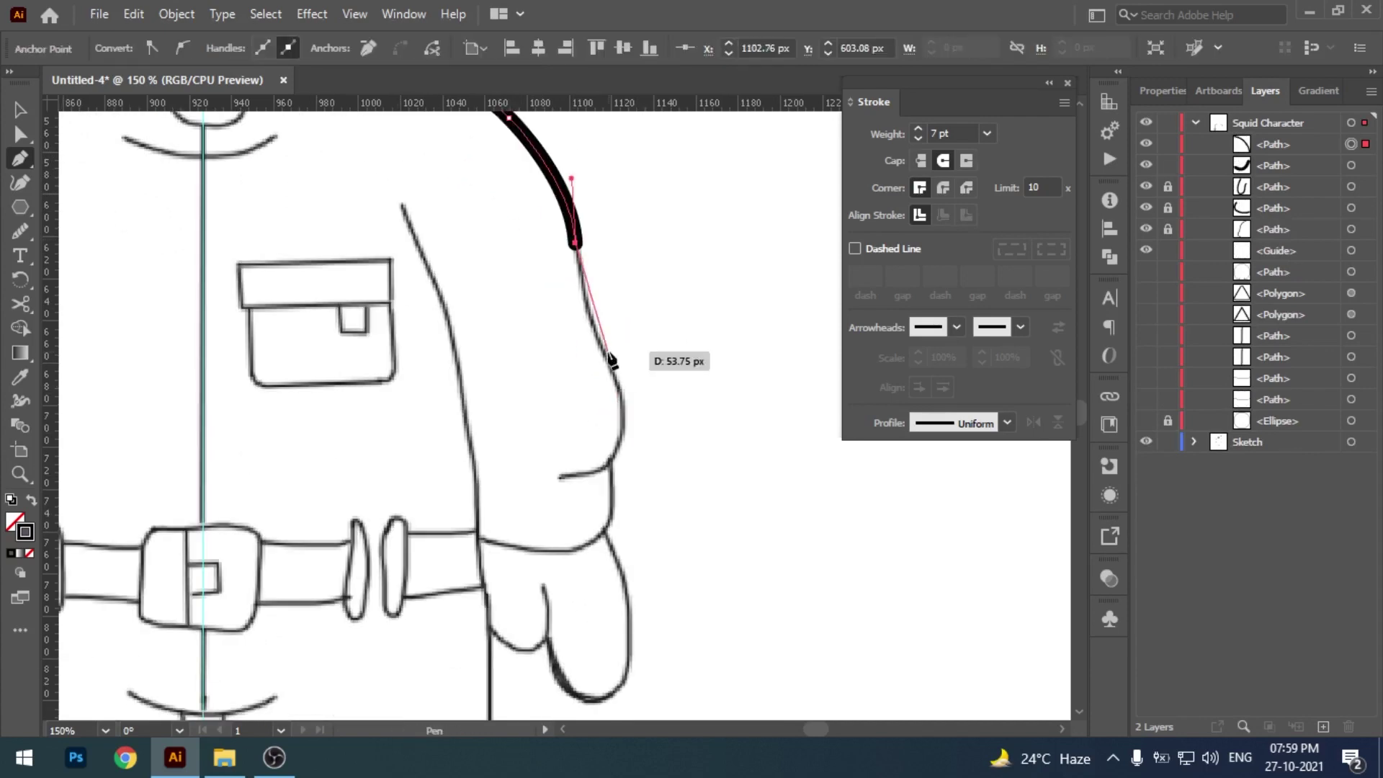
pyautogui.moveTo(603, 352)
pyautogui.mouseDown()
pyautogui.moveTo(613, 464)
pyautogui.moveTo(614, 444)
pyautogui.moveTo(548, 479)
pyautogui.moveTo(493, 482)
pyautogui.mouseUp()
pyautogui.click(534, 482)
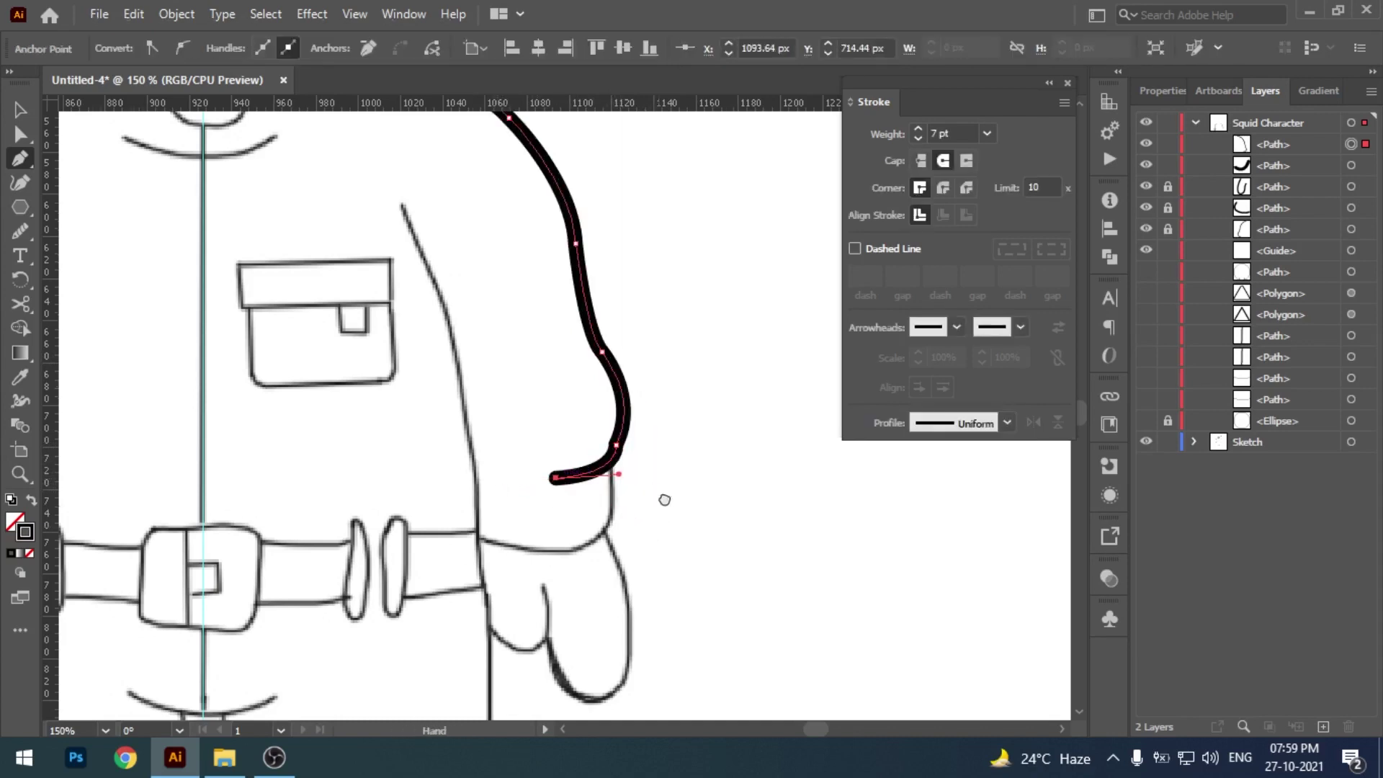
pyautogui.moveTo(665, 500); pyautogui.dragTo(673, 446)
pyautogui.press('v')
# - Select the thick sleeve curve and briefly try smoothing it before deselecting
pyautogui.hotkey('ctrl', 'z')
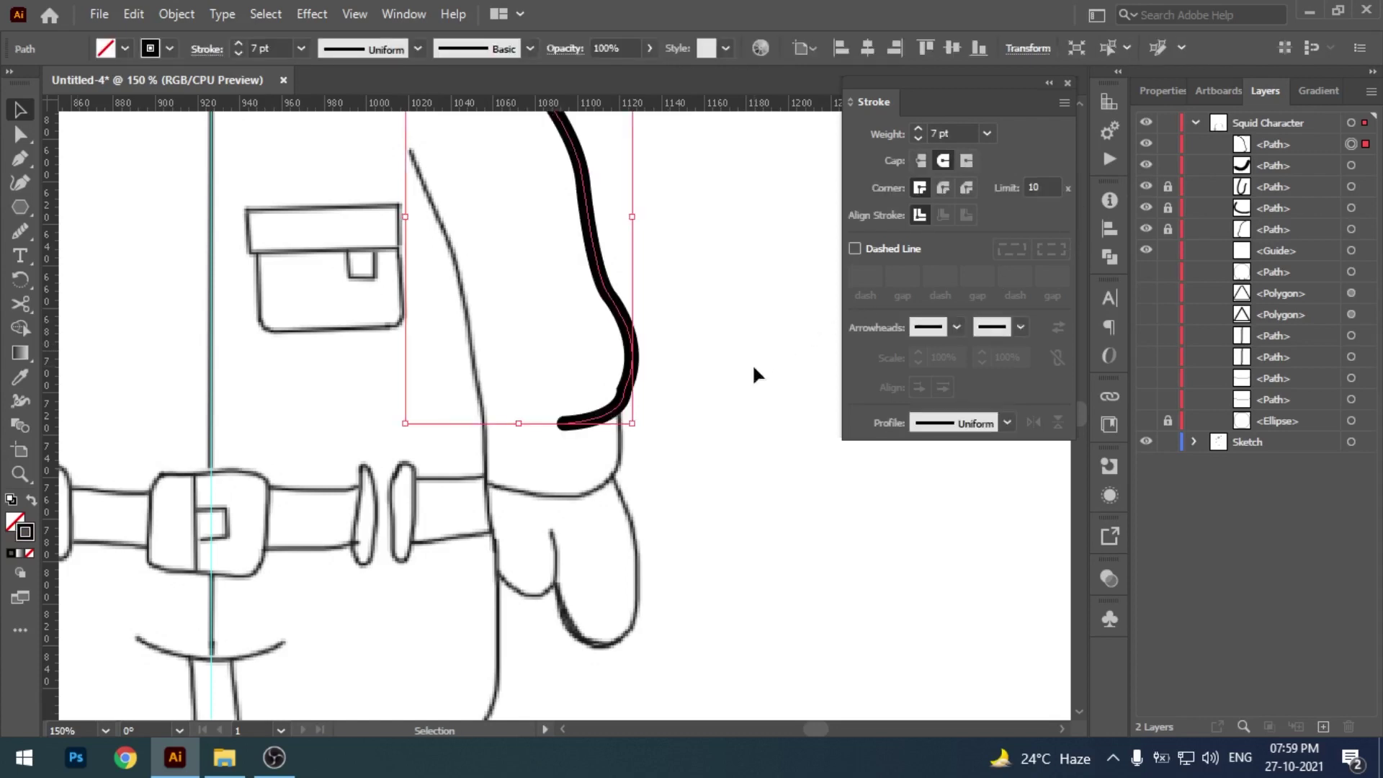
pyautogui.click(728, 297)
pyautogui.moveTo(701, 279); pyautogui.dragTo(571, 404)
pyautogui.press('n')
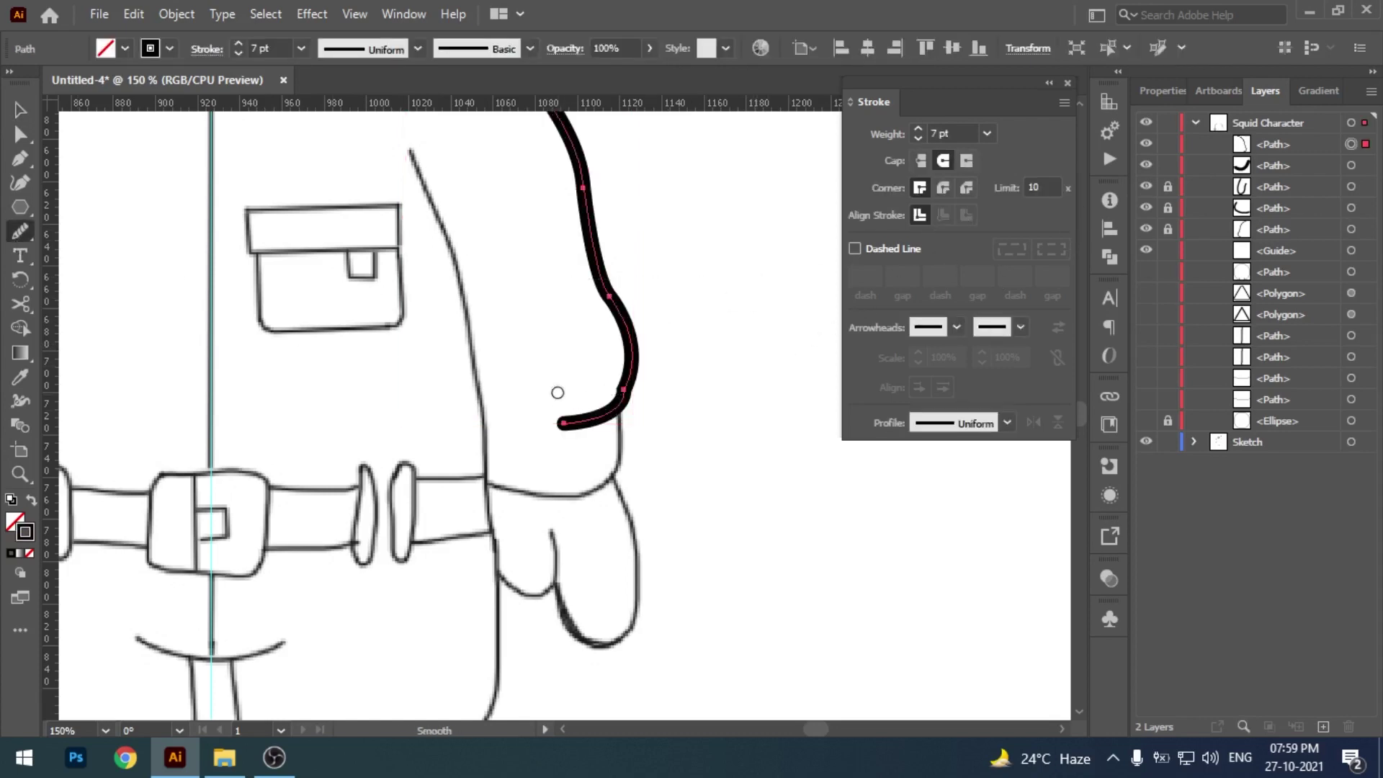
pyautogui.press('v')
pyautogui.click(667, 479)
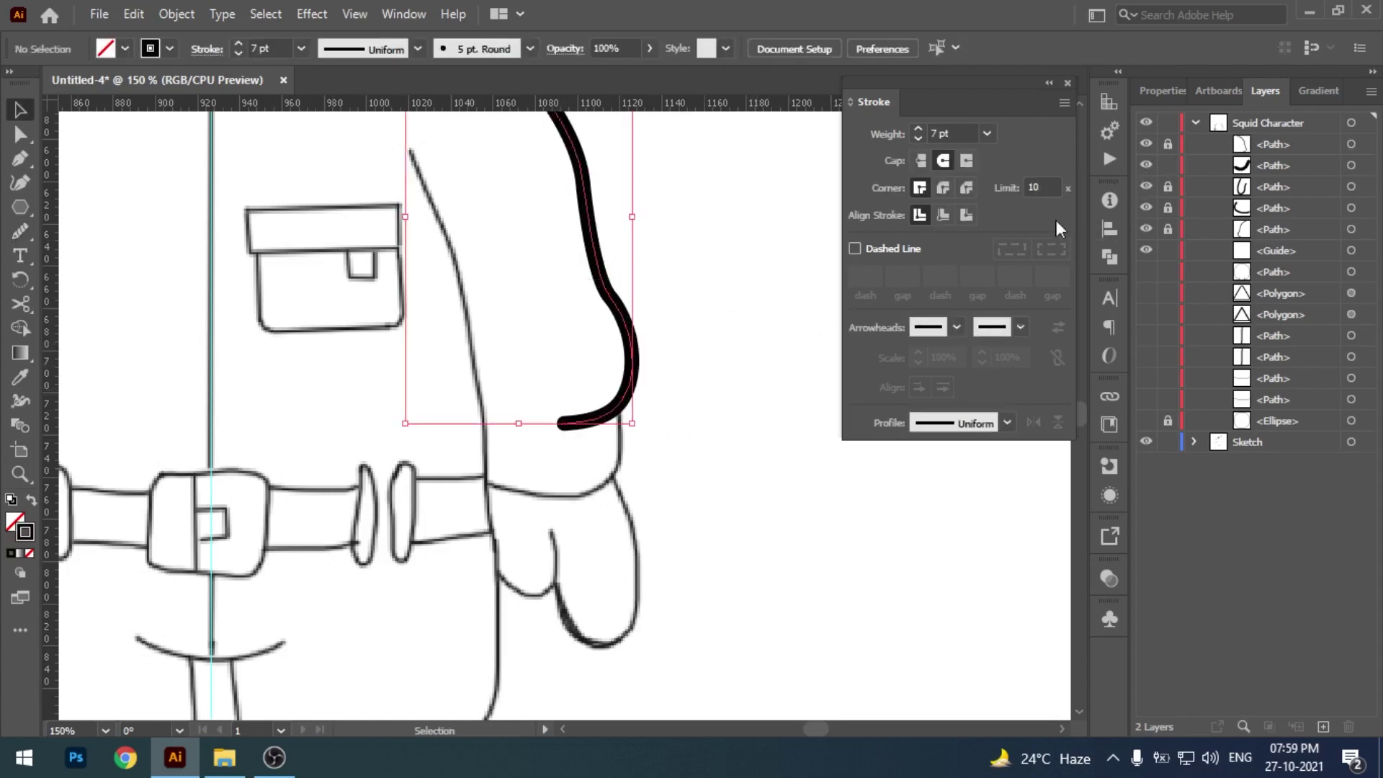
# - Trace the right cuff line from the sleeve's end to the belt and lock it
pyautogui.press('p')
pyautogui.click(618, 407)
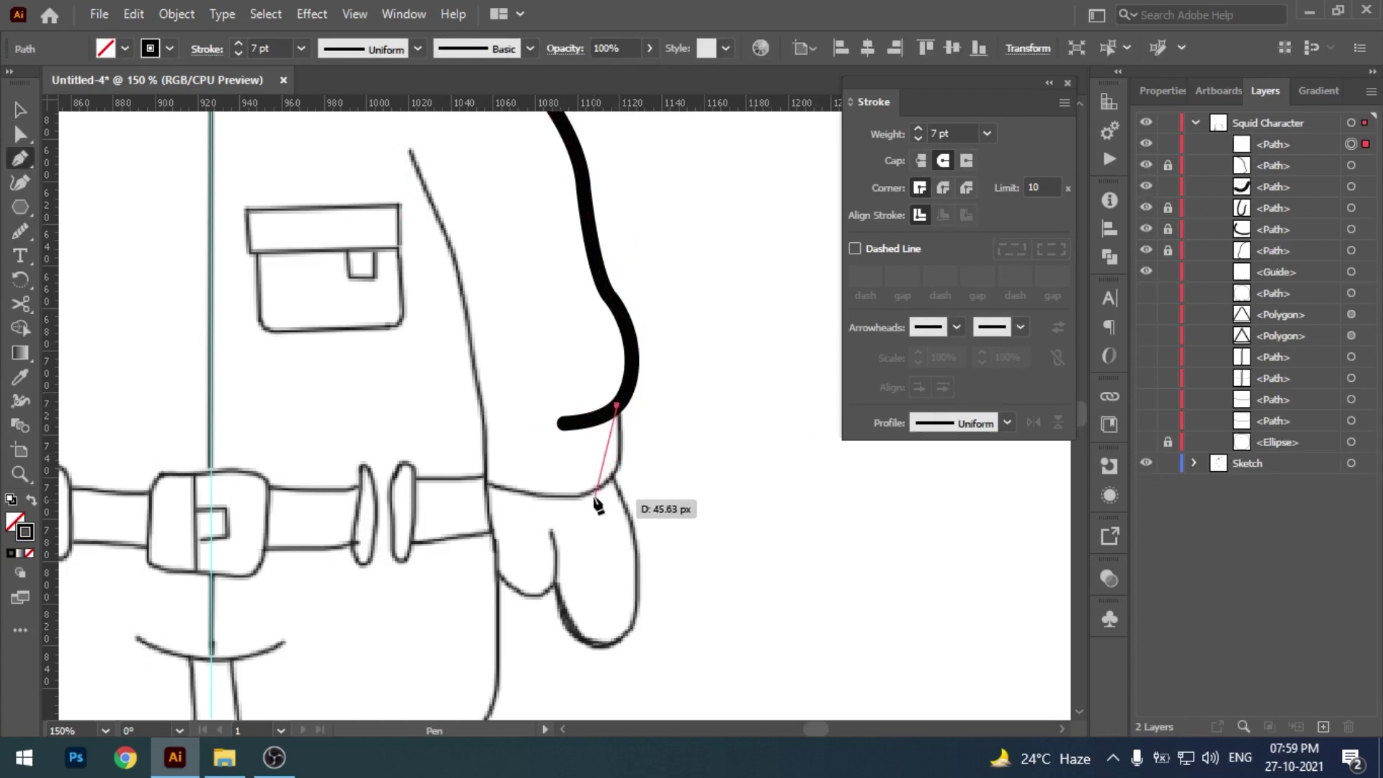
pyautogui.moveTo(618, 476); pyautogui.dragTo(562, 516)
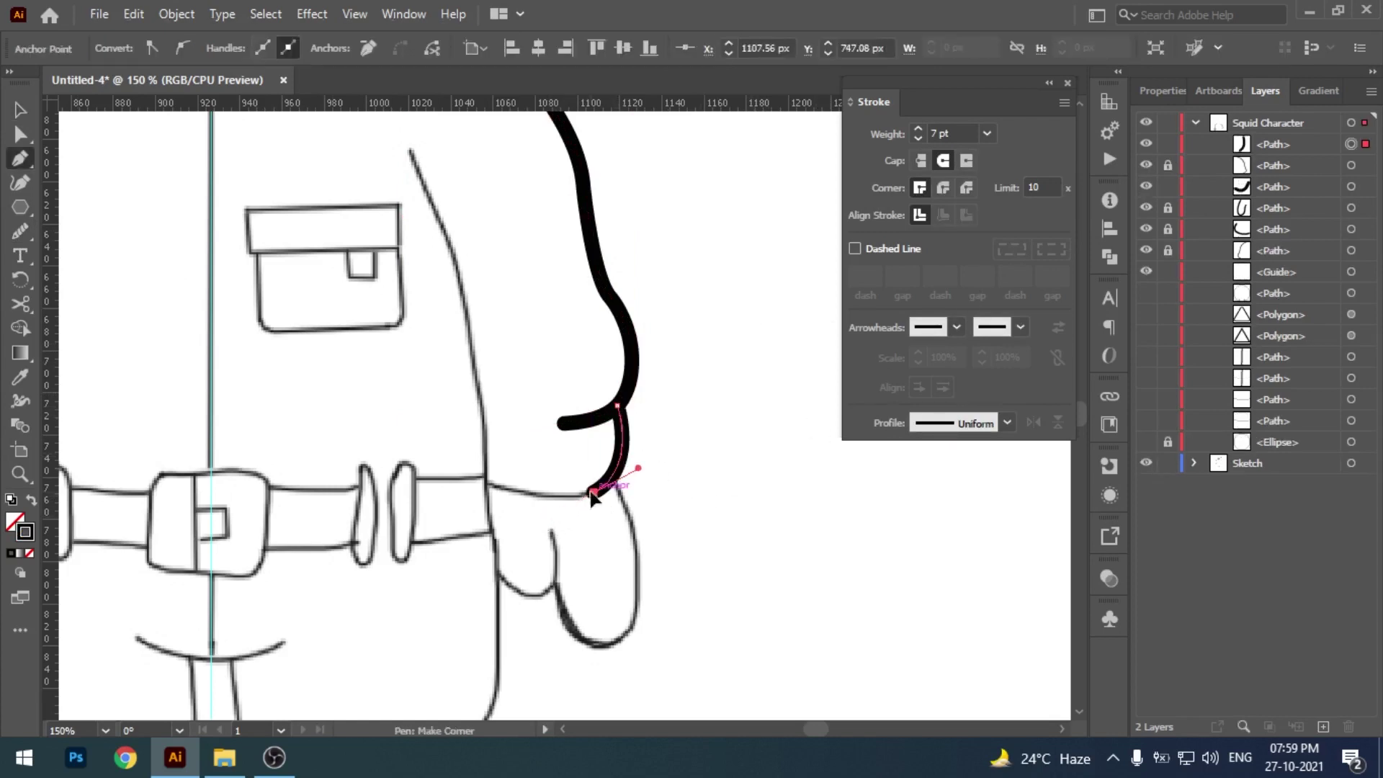
pyautogui.click(481, 481)
pyautogui.scroll(-3, 504, 468)
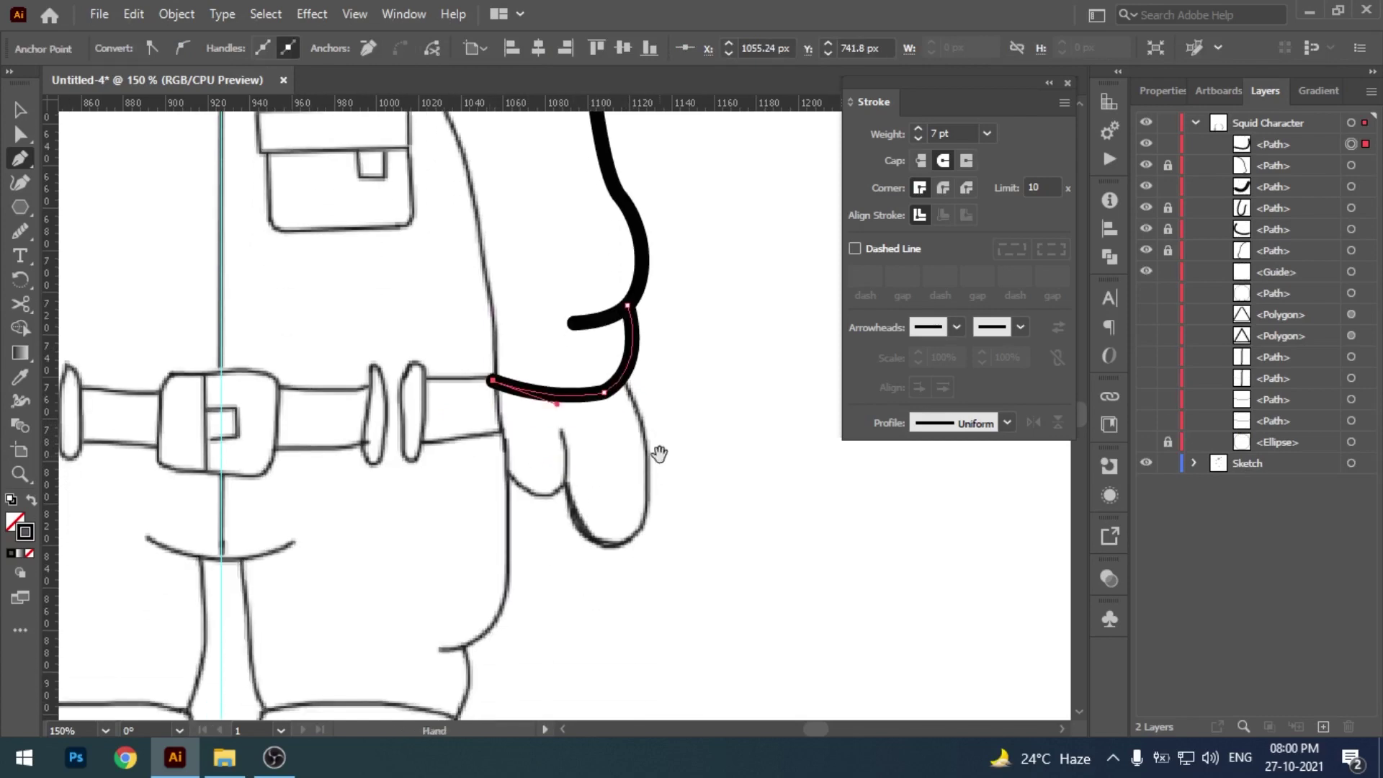
pyautogui.press('v')
pyautogui.click(1168, 144)
# - Trace the right glove's outer edge and bottom curve, then lock the outline
pyautogui.press('p')
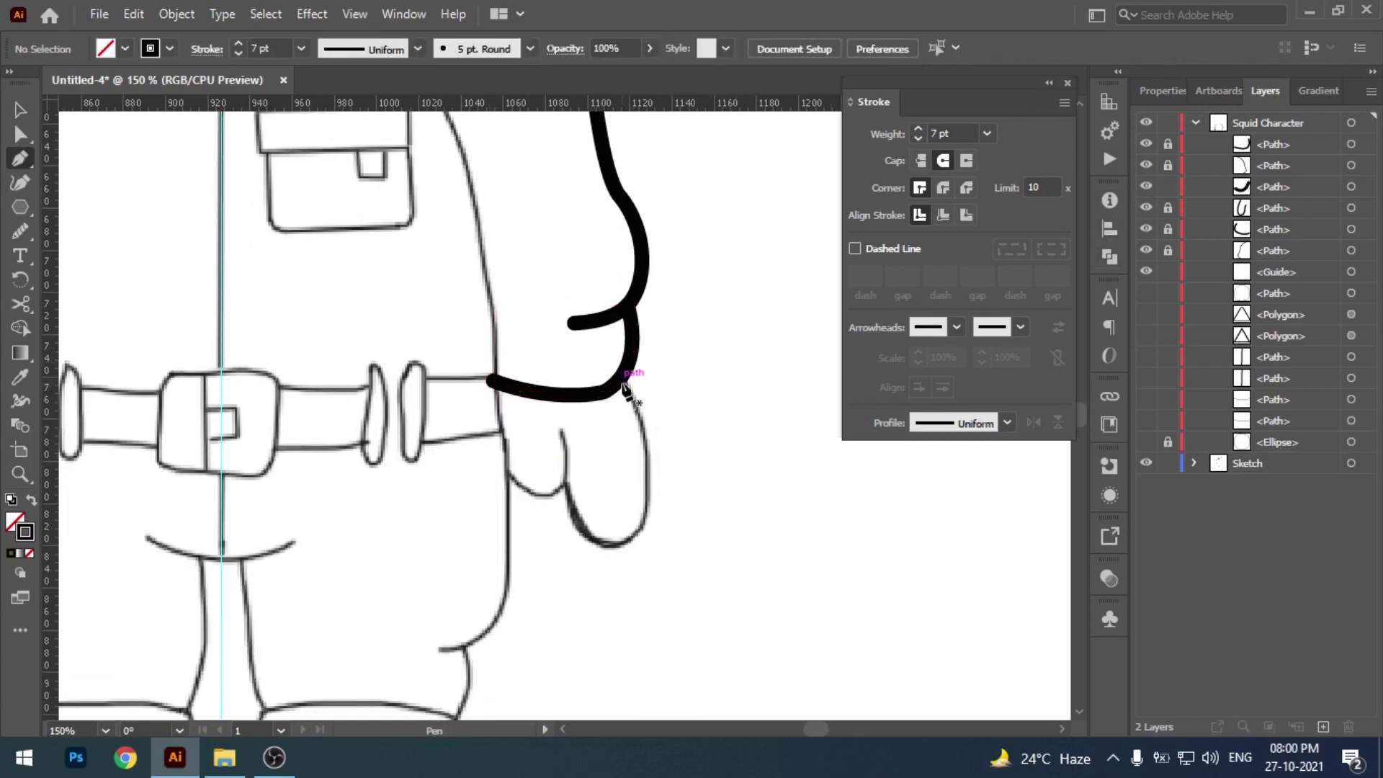
pyautogui.click(620, 381)
pyautogui.moveTo(647, 509); pyautogui.dragTo(628, 598)
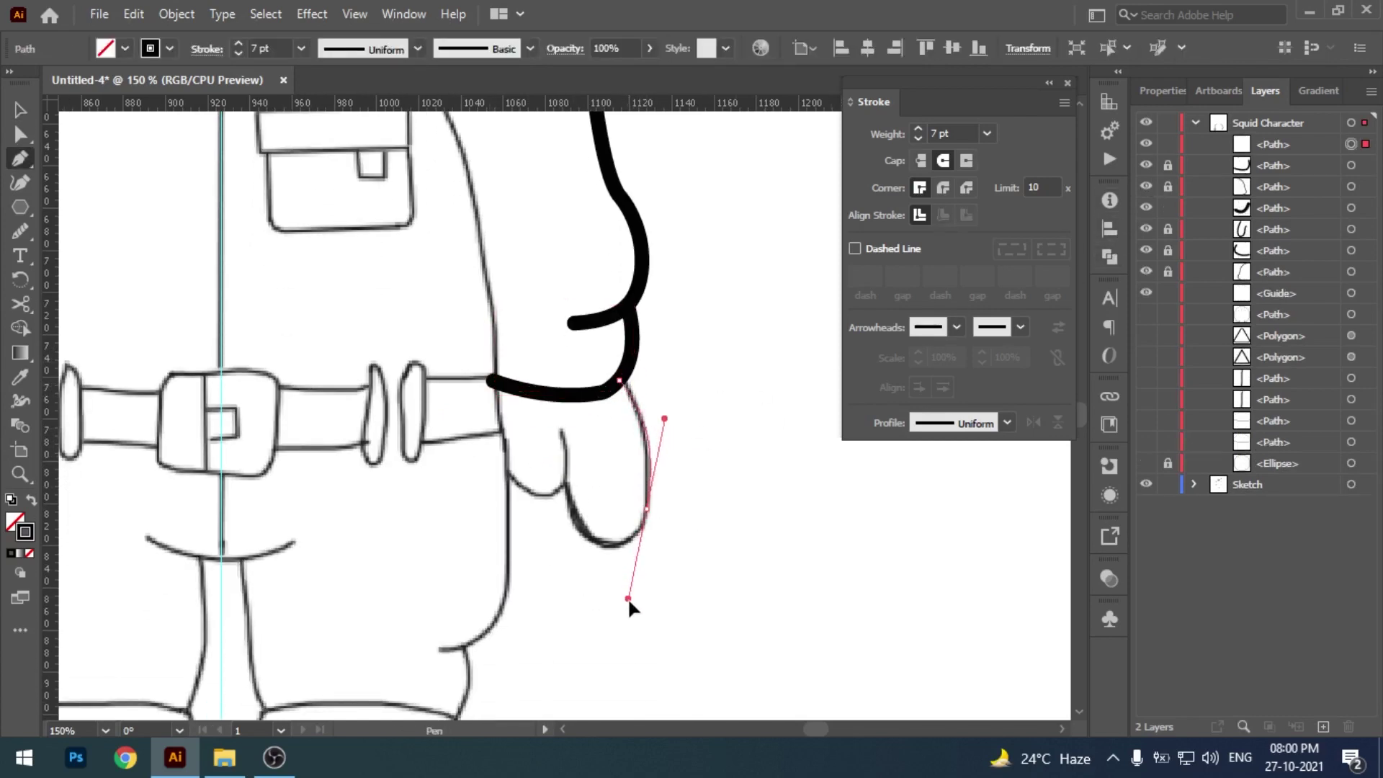
pyautogui.click(647, 509)
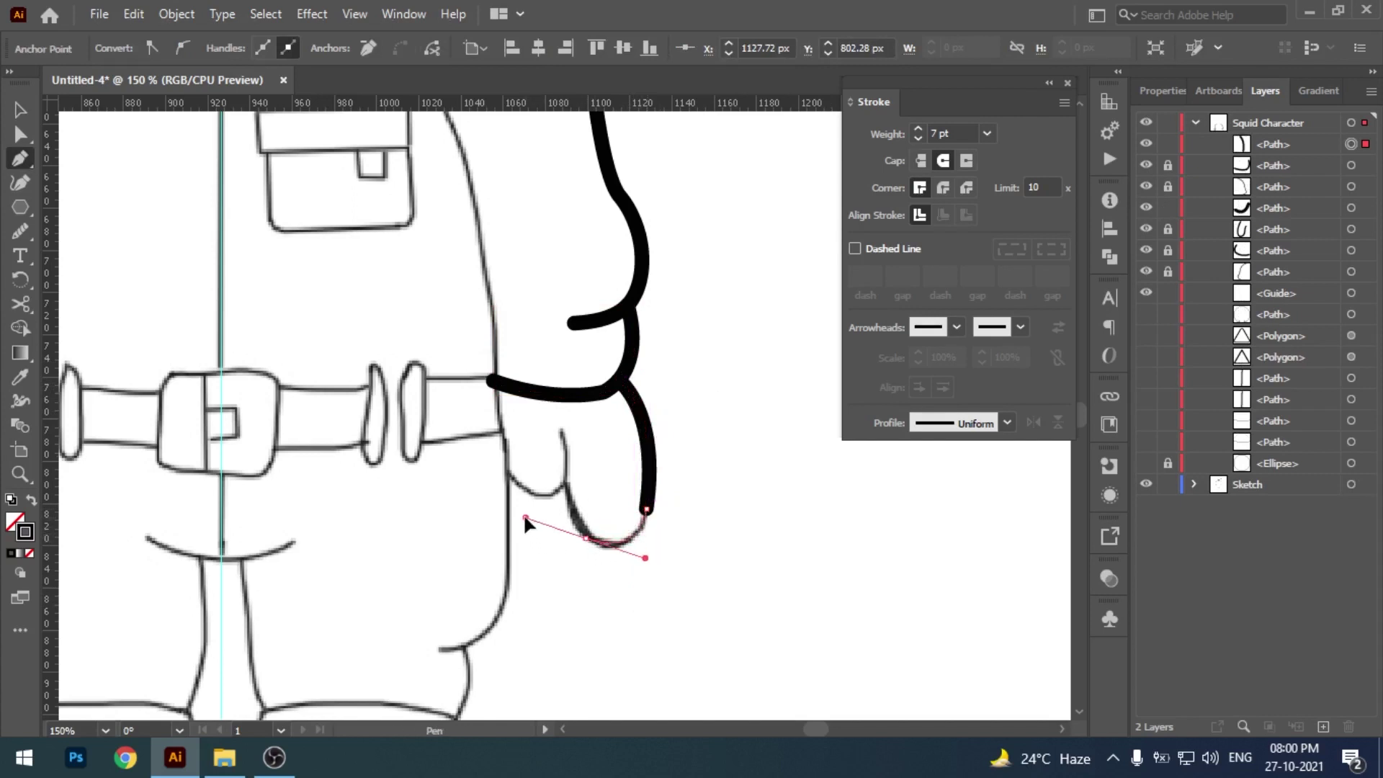
pyautogui.moveTo(568, 484)
pyautogui.mouseDown()
pyautogui.moveTo(573, 453)
pyautogui.moveTo(617, 457)
pyautogui.moveTo(613, 437)
pyautogui.mouseUp()
pyautogui.press('v')
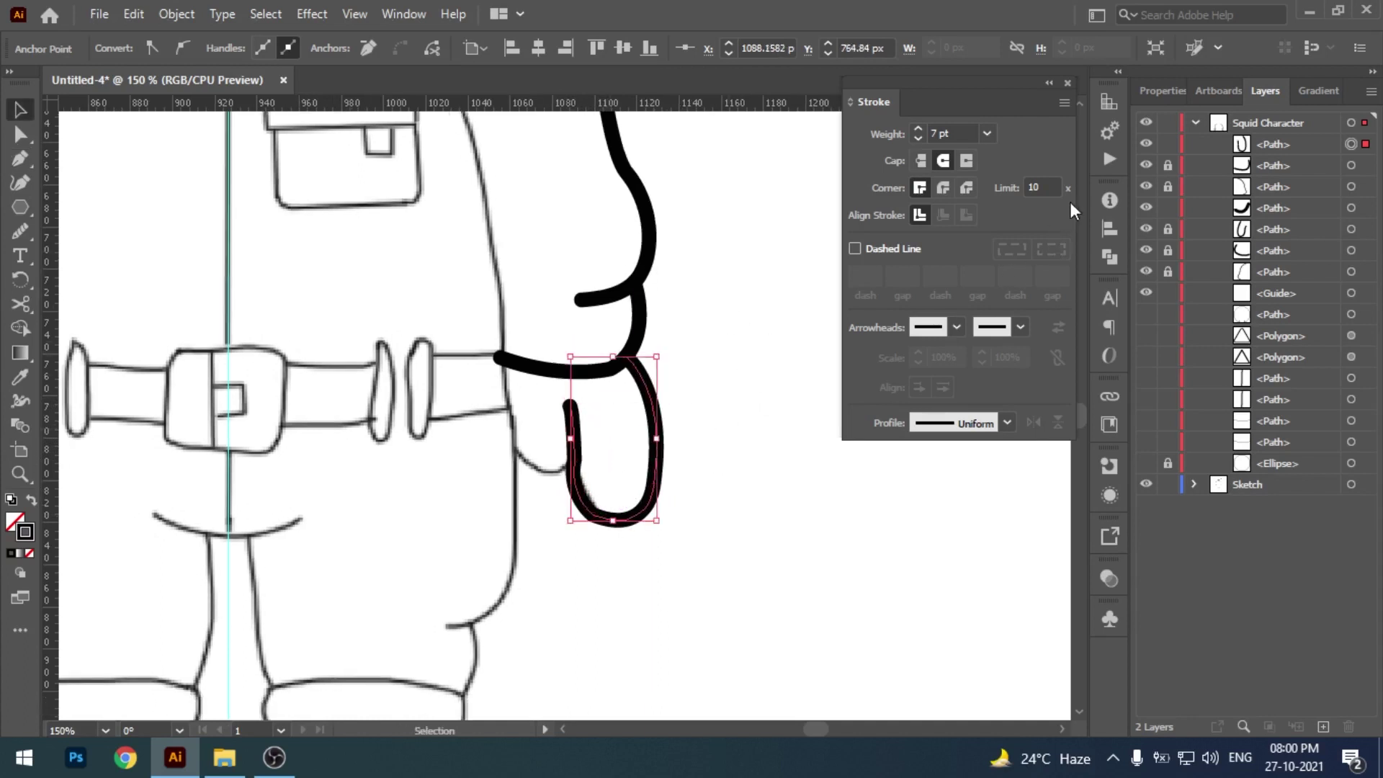
pyautogui.click(1166, 144)
# - Draw the right thumb line toward the belt, zoom out, and remove the stray tiny path
pyautogui.press('p')
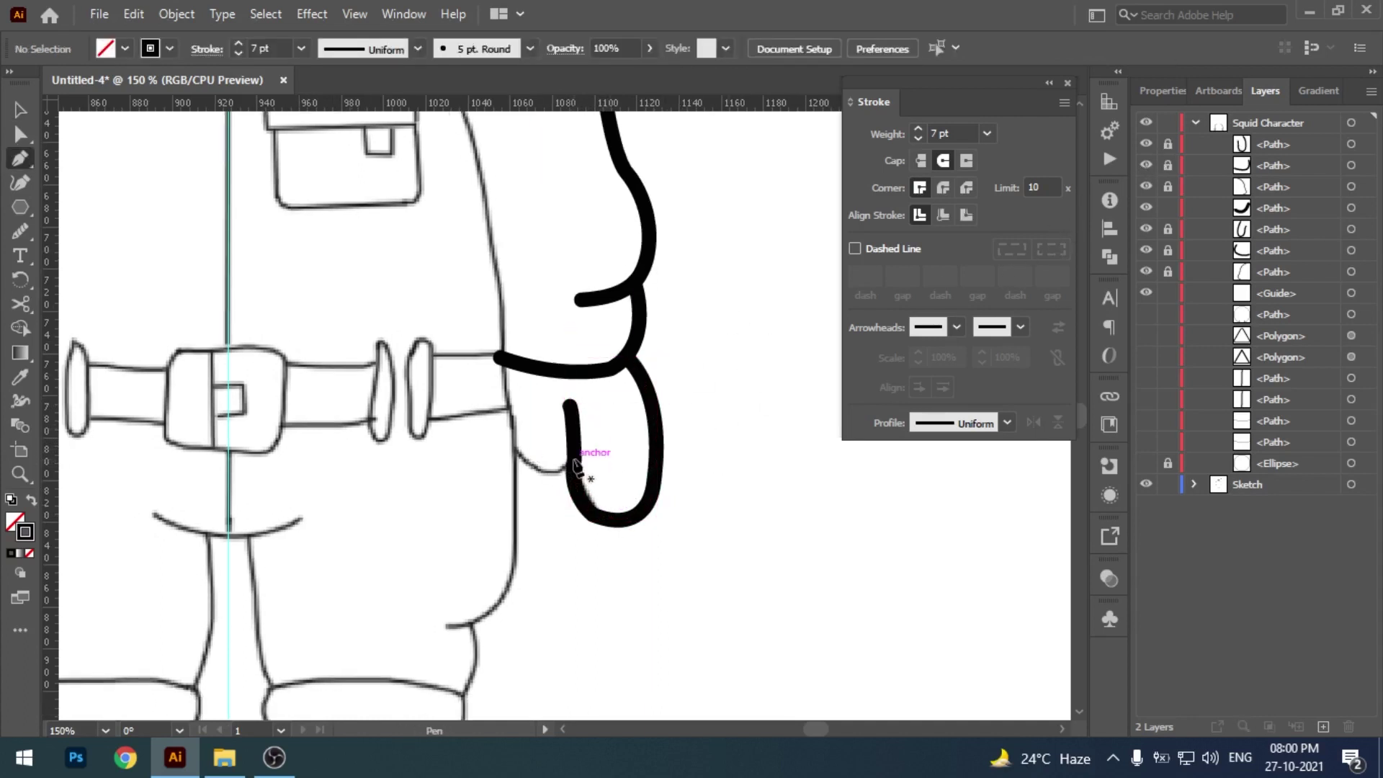
pyautogui.click(575, 463)
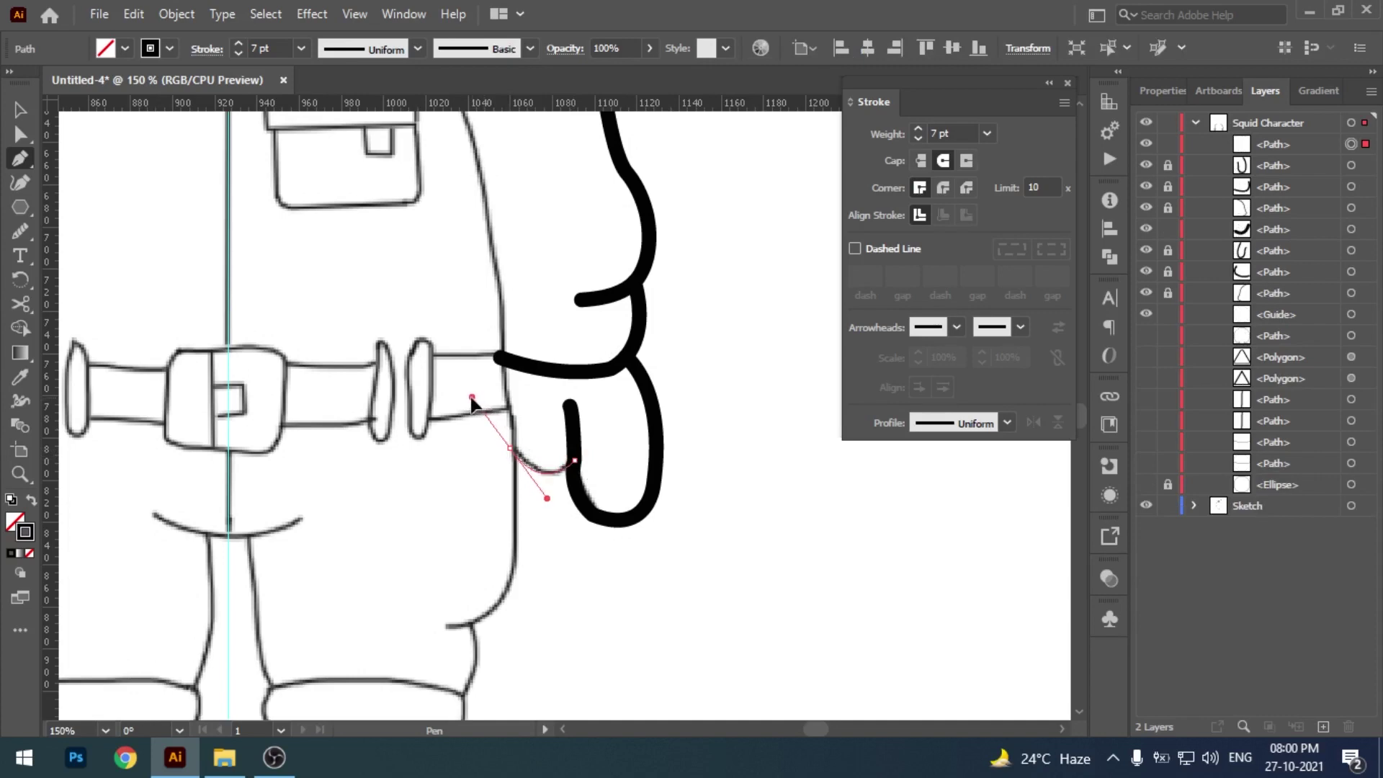
pyautogui.moveTo(472, 398); pyautogui.dragTo(472, 400)
pyautogui.press('b')
pyautogui.hotkey('ctrl', 'shift', 'a')
pyautogui.hotkey('ctrl', '-')
pyautogui.hotkey('ctrl', '-')
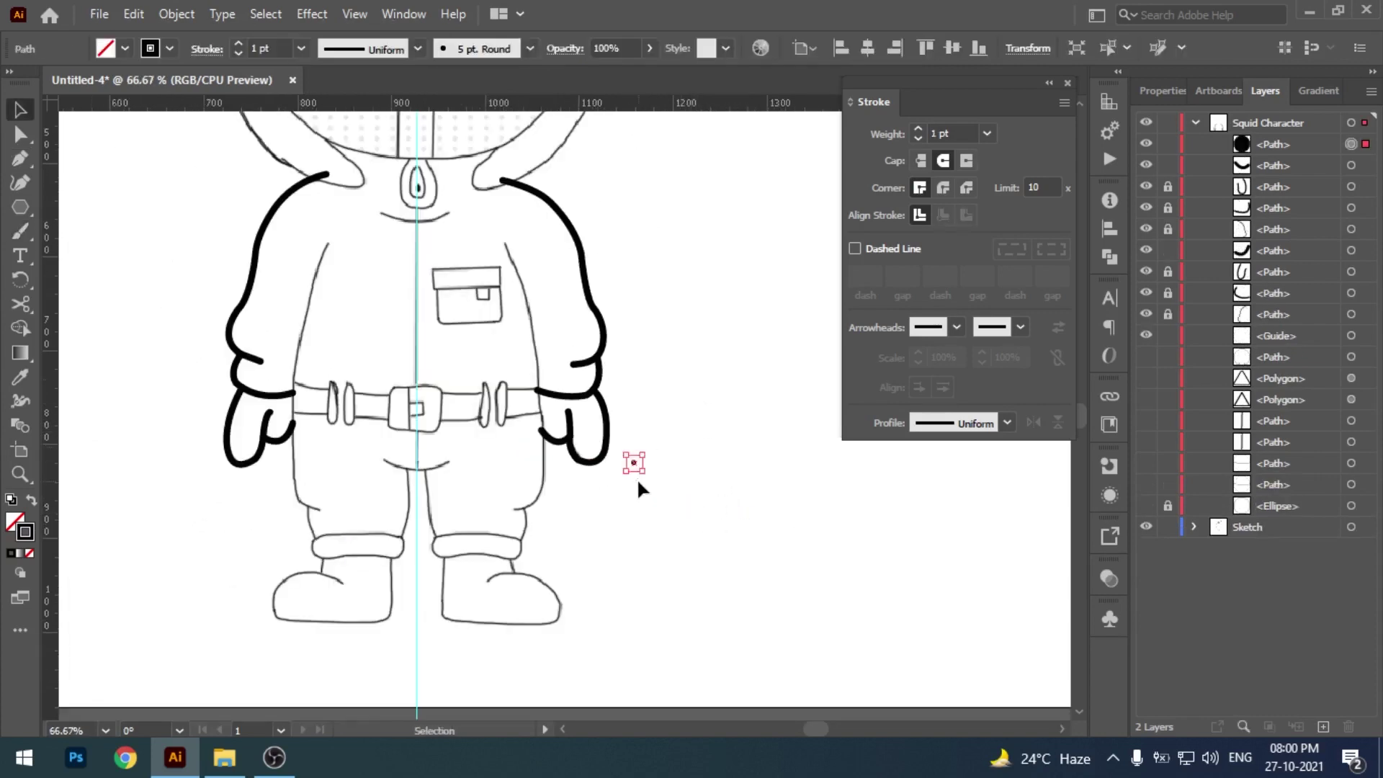
pyautogui.hotkey('ctrl', 'z')
pyautogui.moveTo(638, 533); pyautogui.dragTo(669, 612)
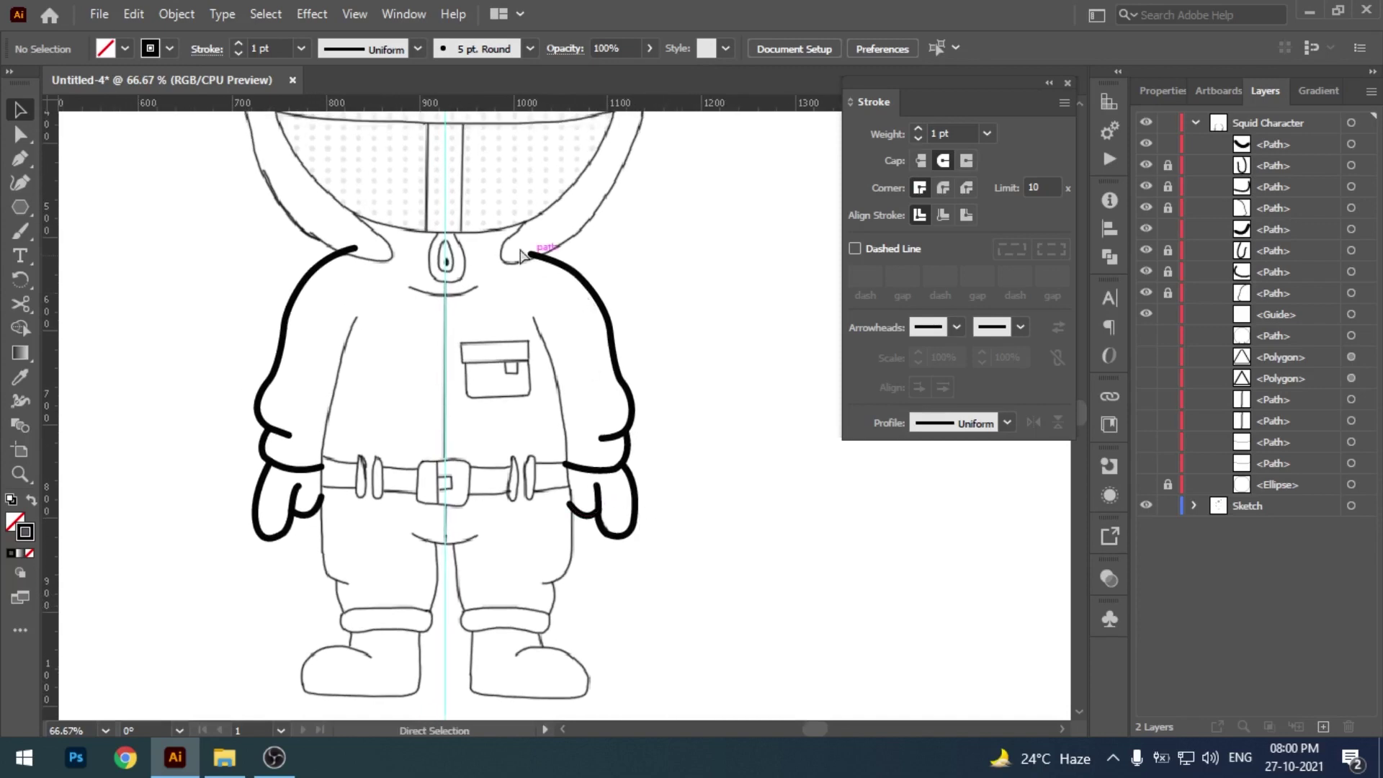
# - Draw the left body side curve from under the arm toward the leg with a 7 pt stroke
pyautogui.hotkey('ctrl', '+')
pyautogui.hotkey('ctrl', '+')
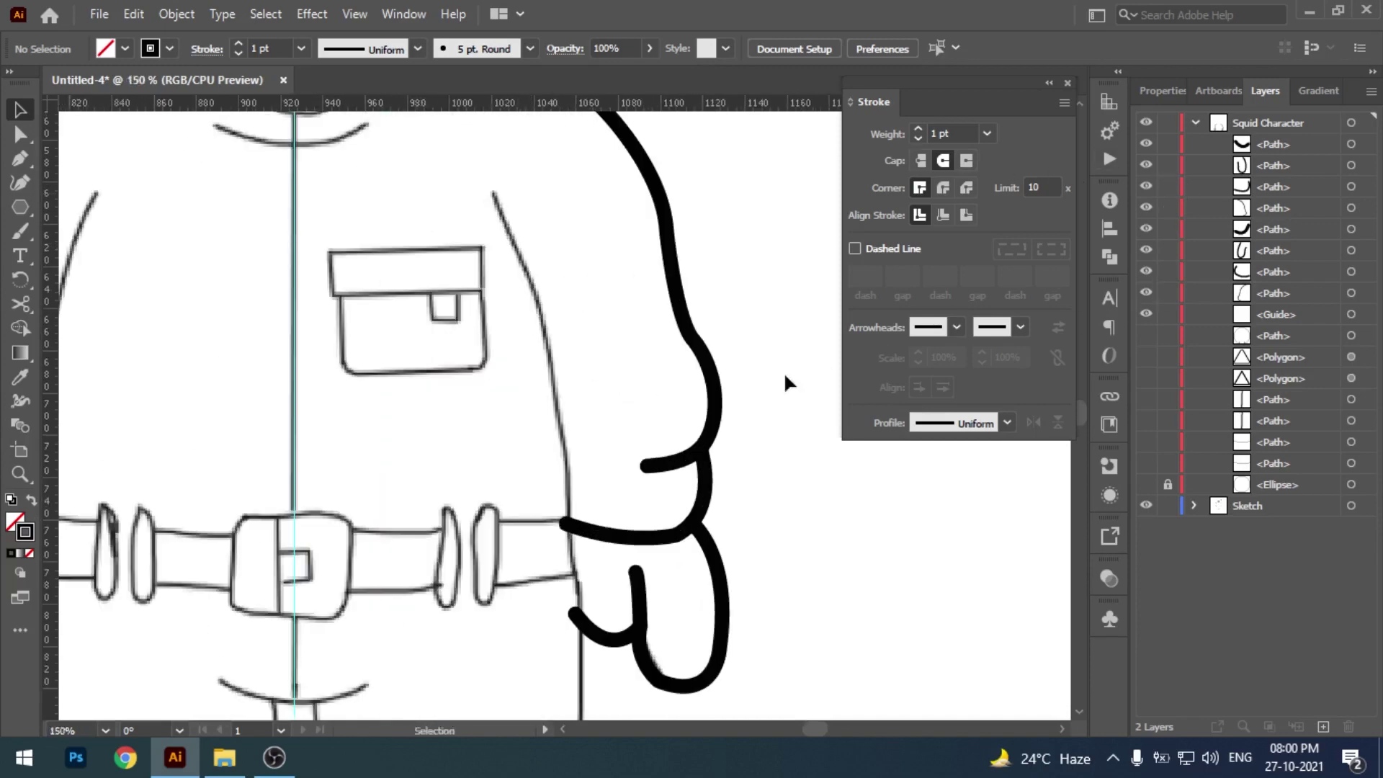
pyautogui.hotkey('ctrl', '-')
pyautogui.press('p')
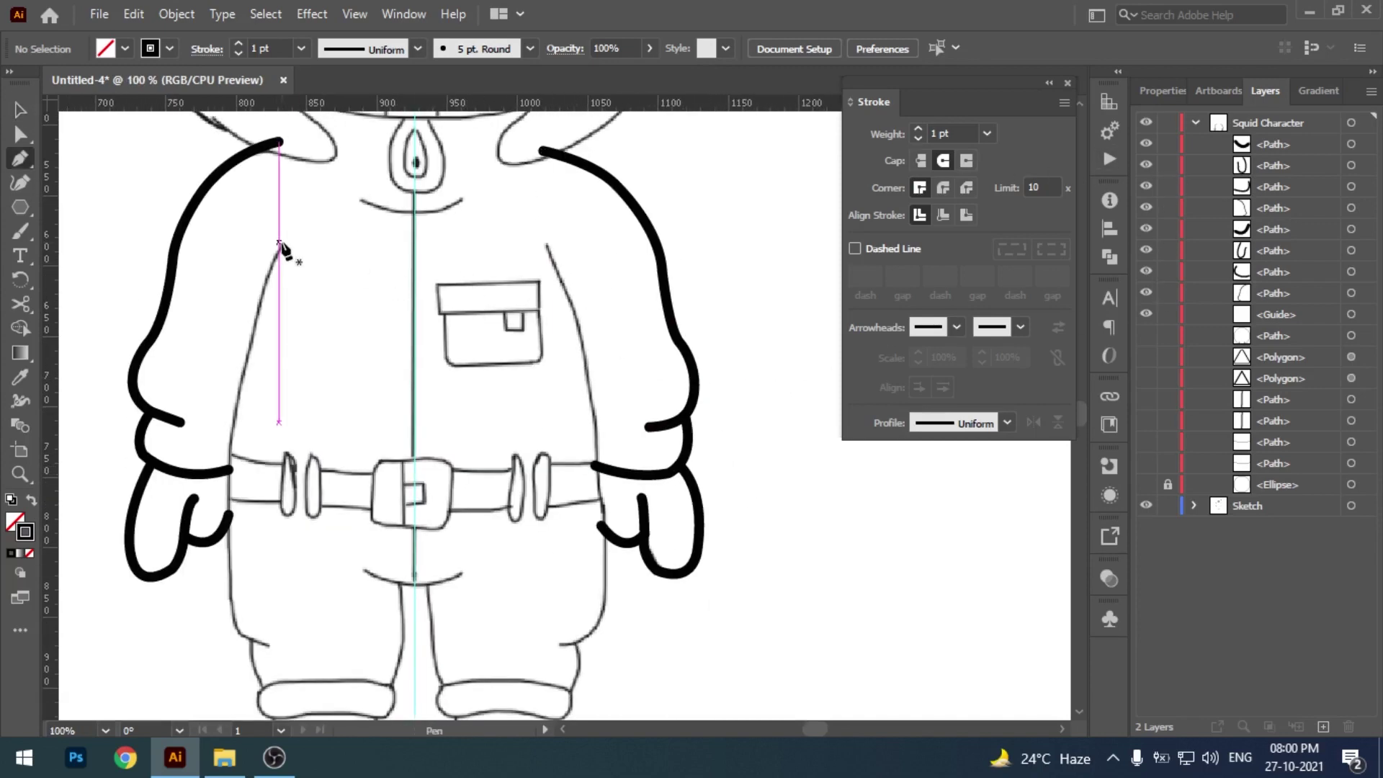
pyautogui.moveTo(351, 322); pyautogui.dragTo(334, 440)
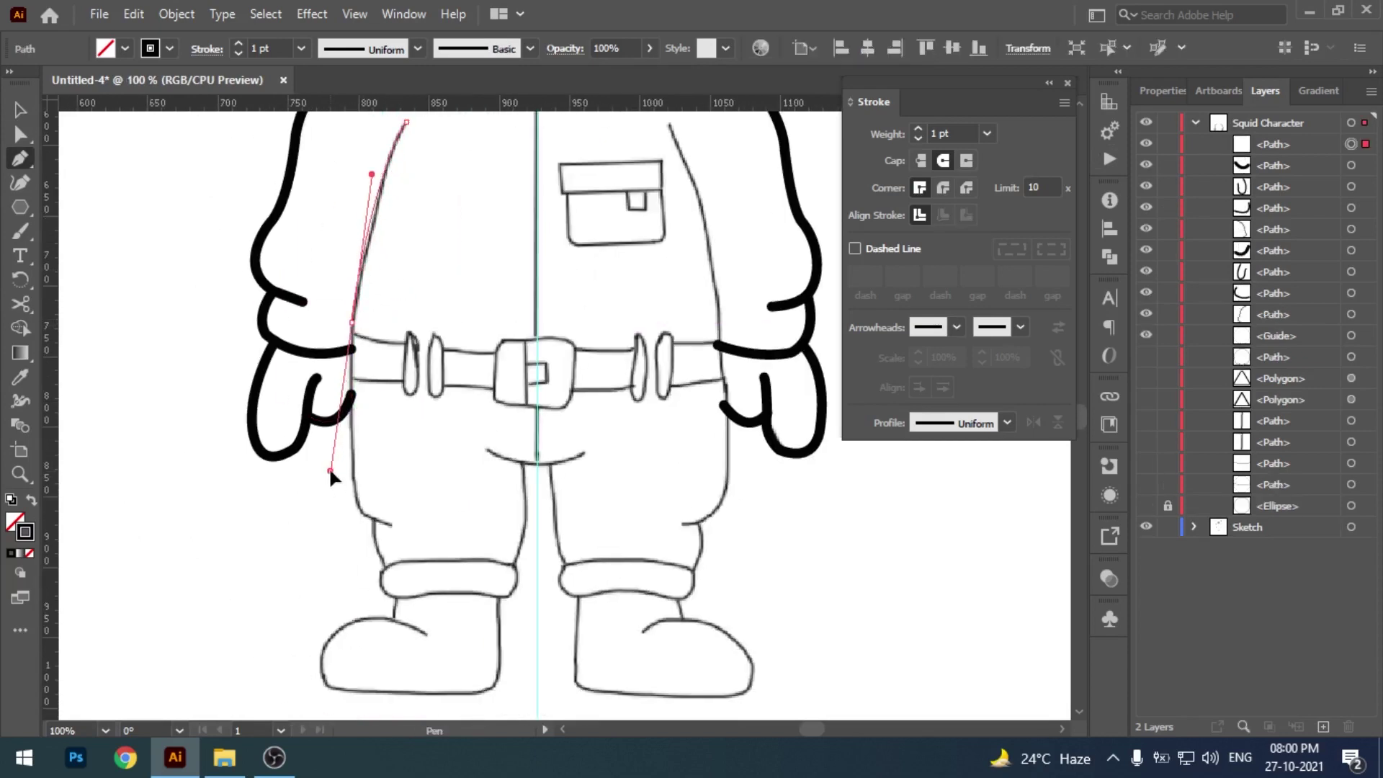
pyautogui.moveTo(352, 322); pyautogui.dragTo(363, 447)
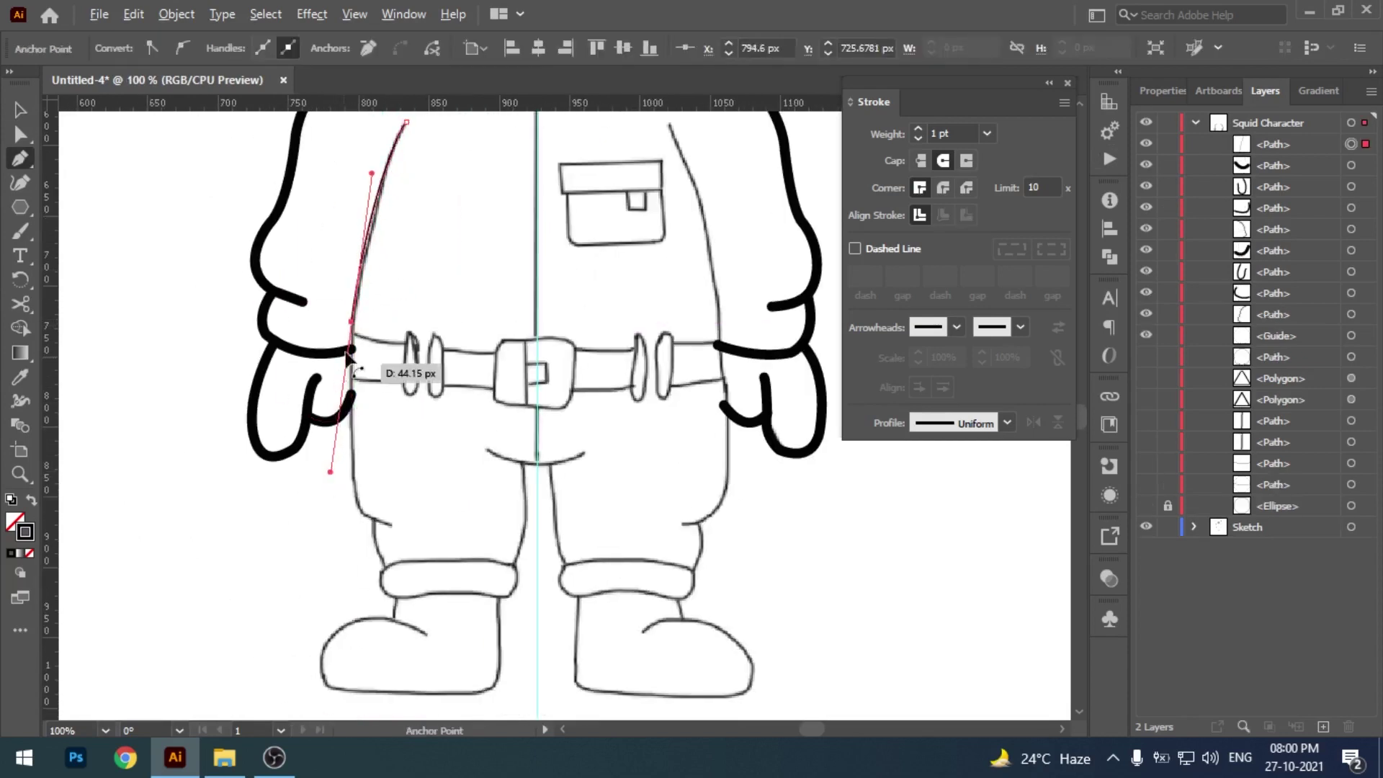
pyautogui.click(987, 134)
pyautogui.click(1012, 355)
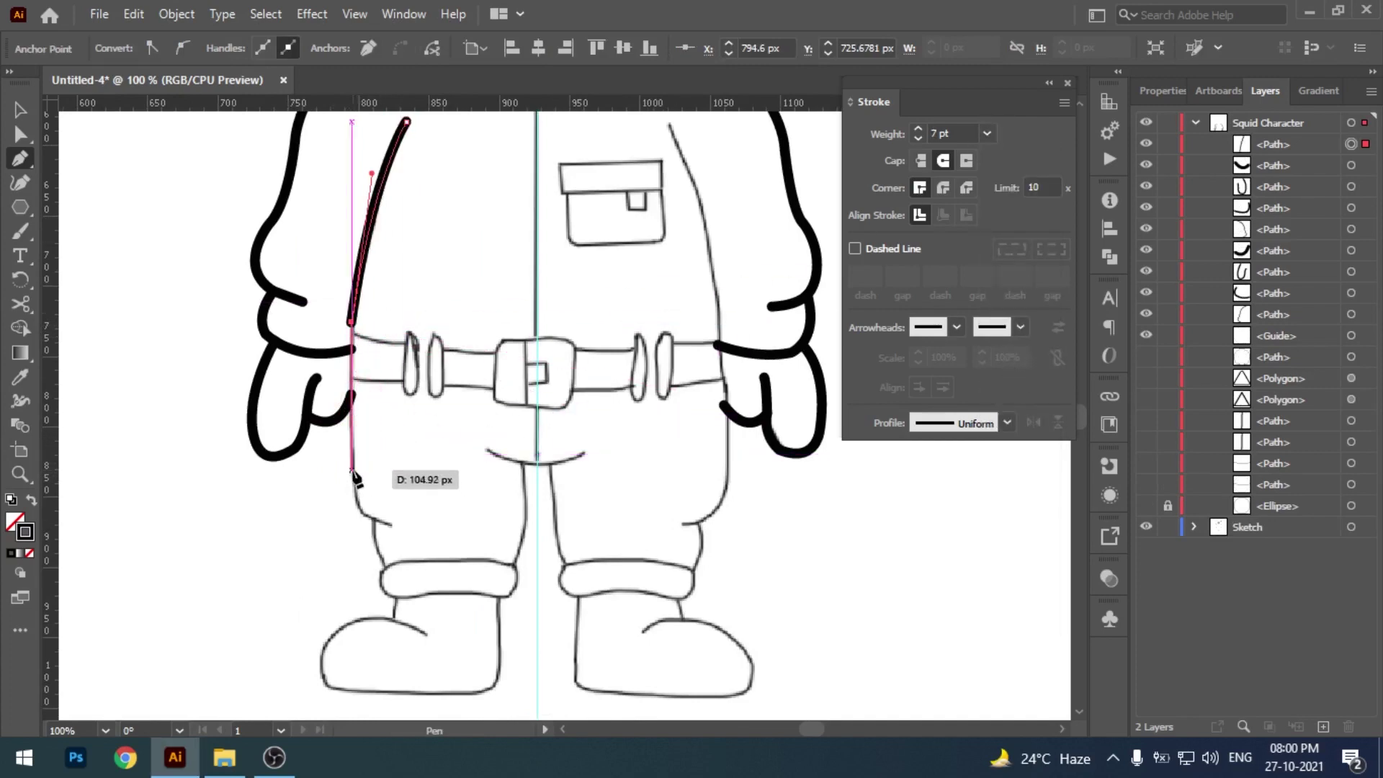
pyautogui.moveTo(351, 470)
pyautogui.mouseDown()
pyautogui.moveTo(358, 502)
pyautogui.moveTo(400, 531)
pyautogui.mouseUp()
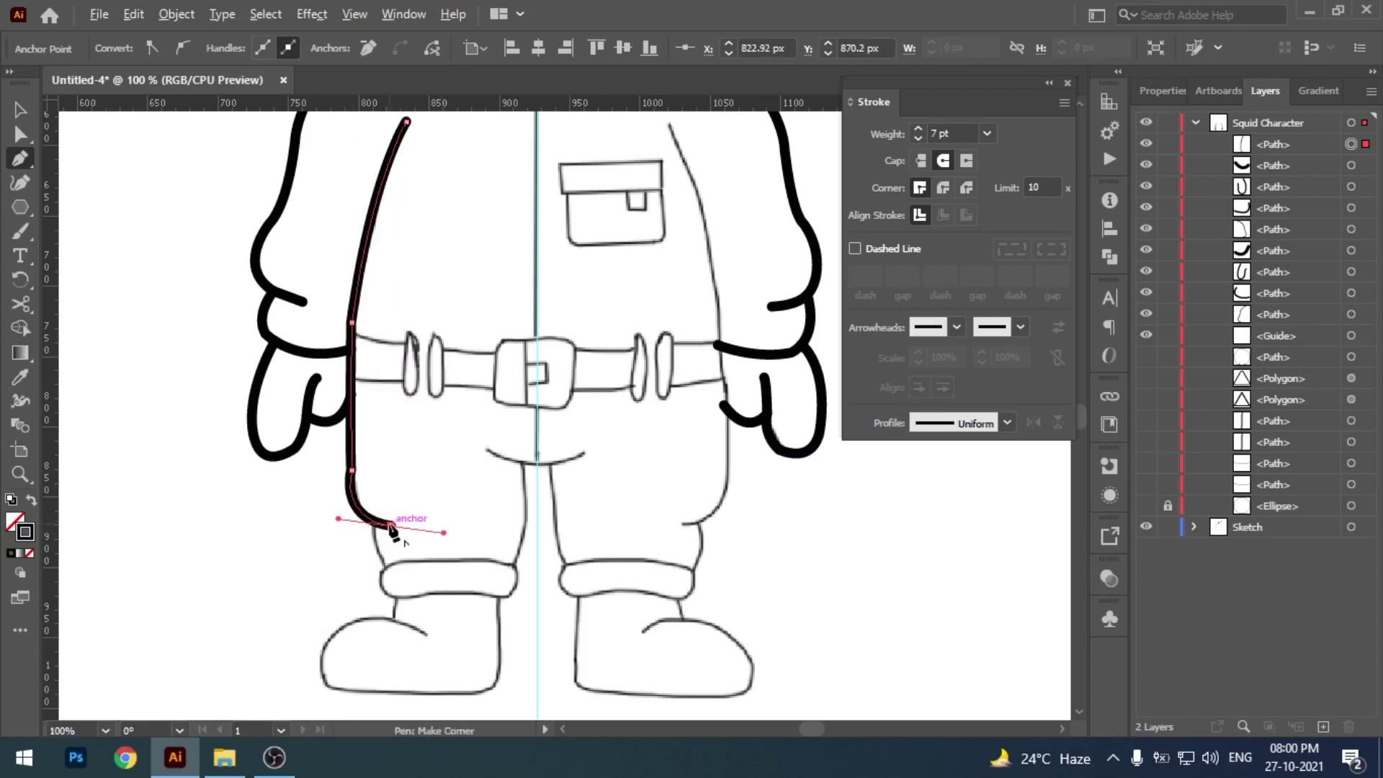
# - Finish the left side line, smooth it and lock it
pyautogui.press('v')
pyautogui.scroll(-1, 441, 478)
pyautogui.scroll(1, 534, 435)
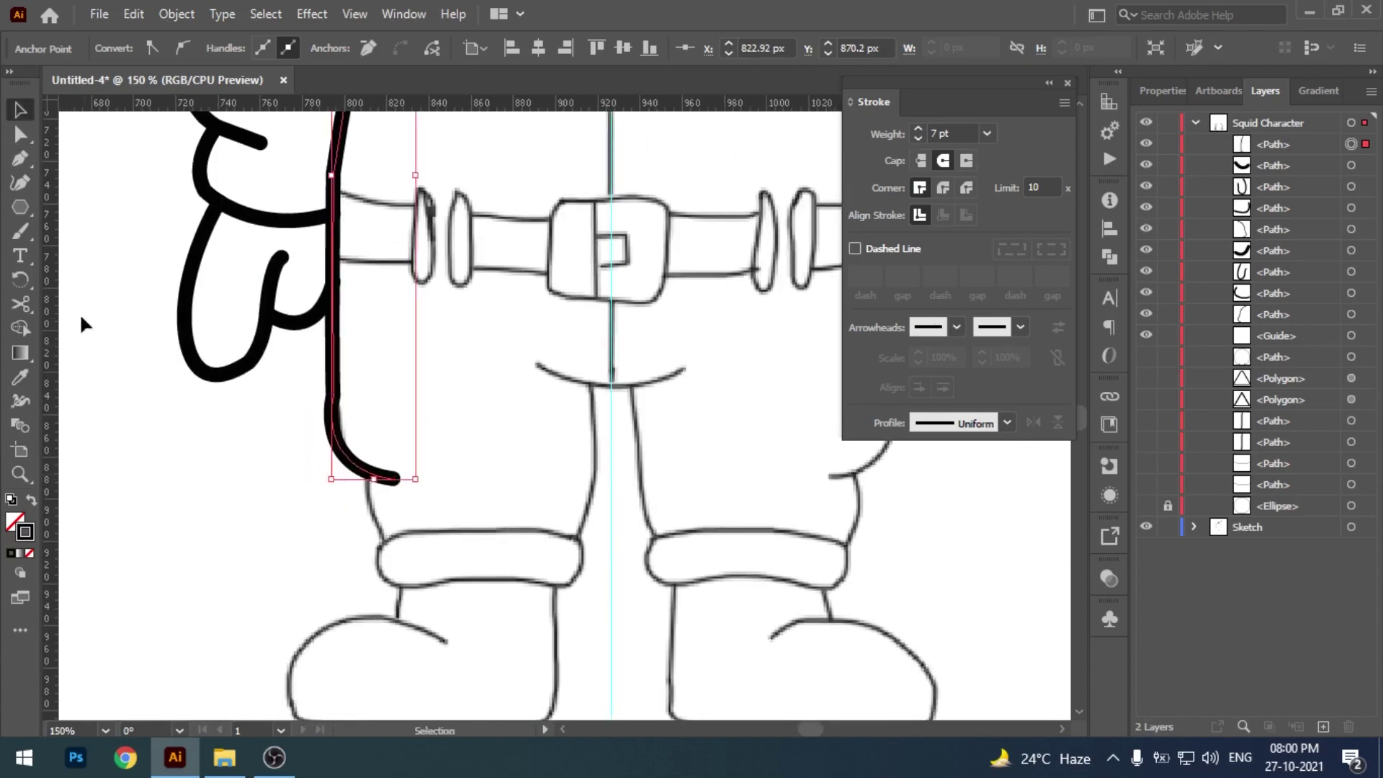
pyautogui.moveTo(20, 232); pyautogui.dragTo(96, 308)
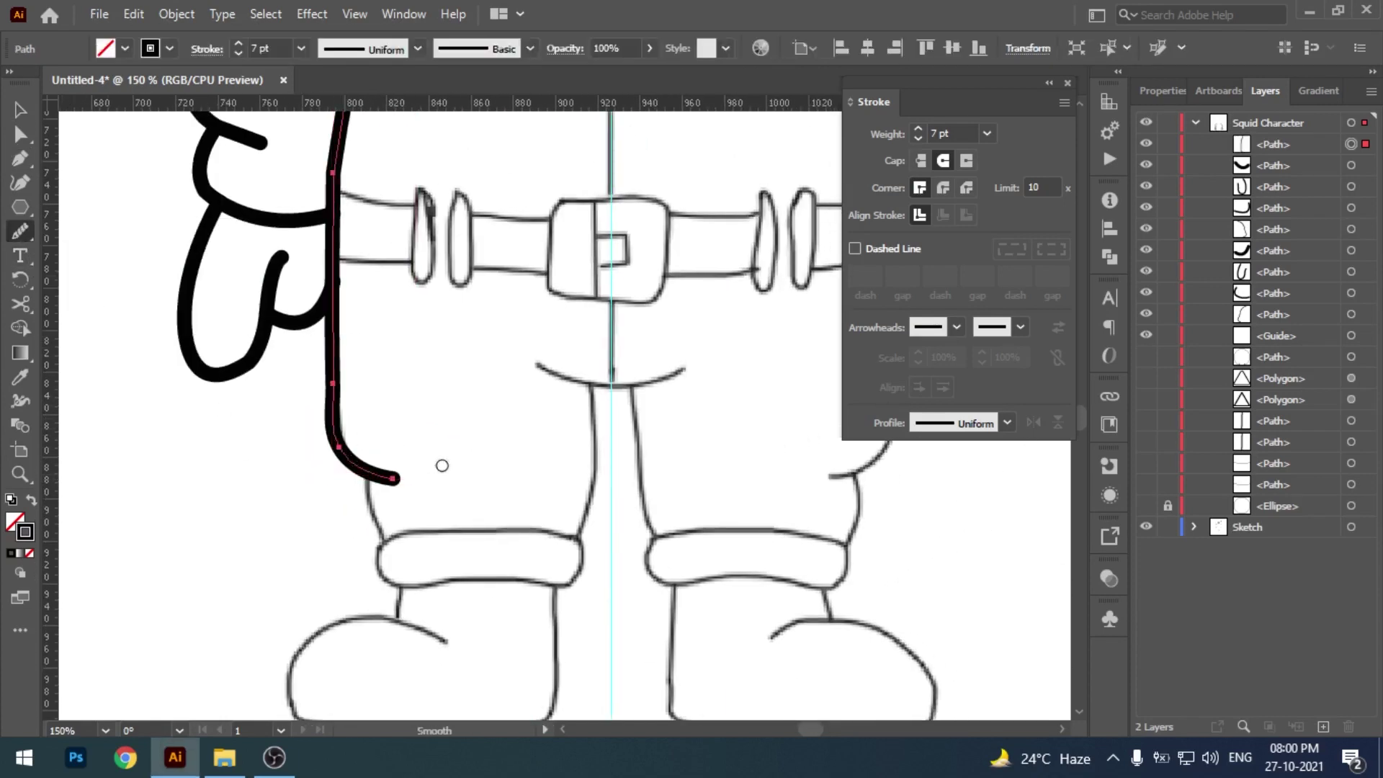
pyautogui.scroll(-1, 433, 447)
pyautogui.hscroll(1, 433, 446)
pyautogui.press('v')
pyautogui.hotkey('ctrl', '2')
# - Draw the crotch curve below the buckle and lock it
pyautogui.press('p')
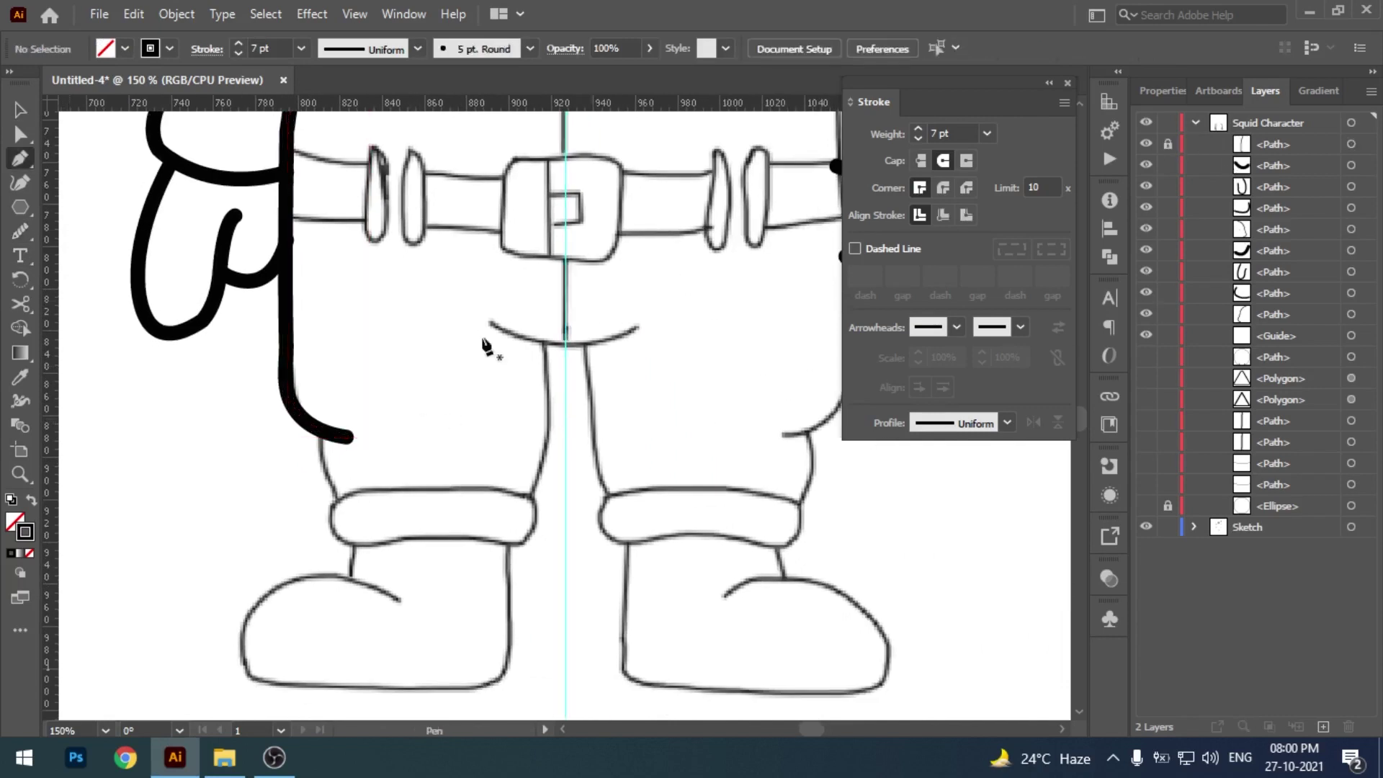
pyautogui.hscroll(1, 331, 392)
pyautogui.scroll(1, 456, 443)
pyautogui.moveTo(455, 443); pyautogui.dragTo(487, 442)
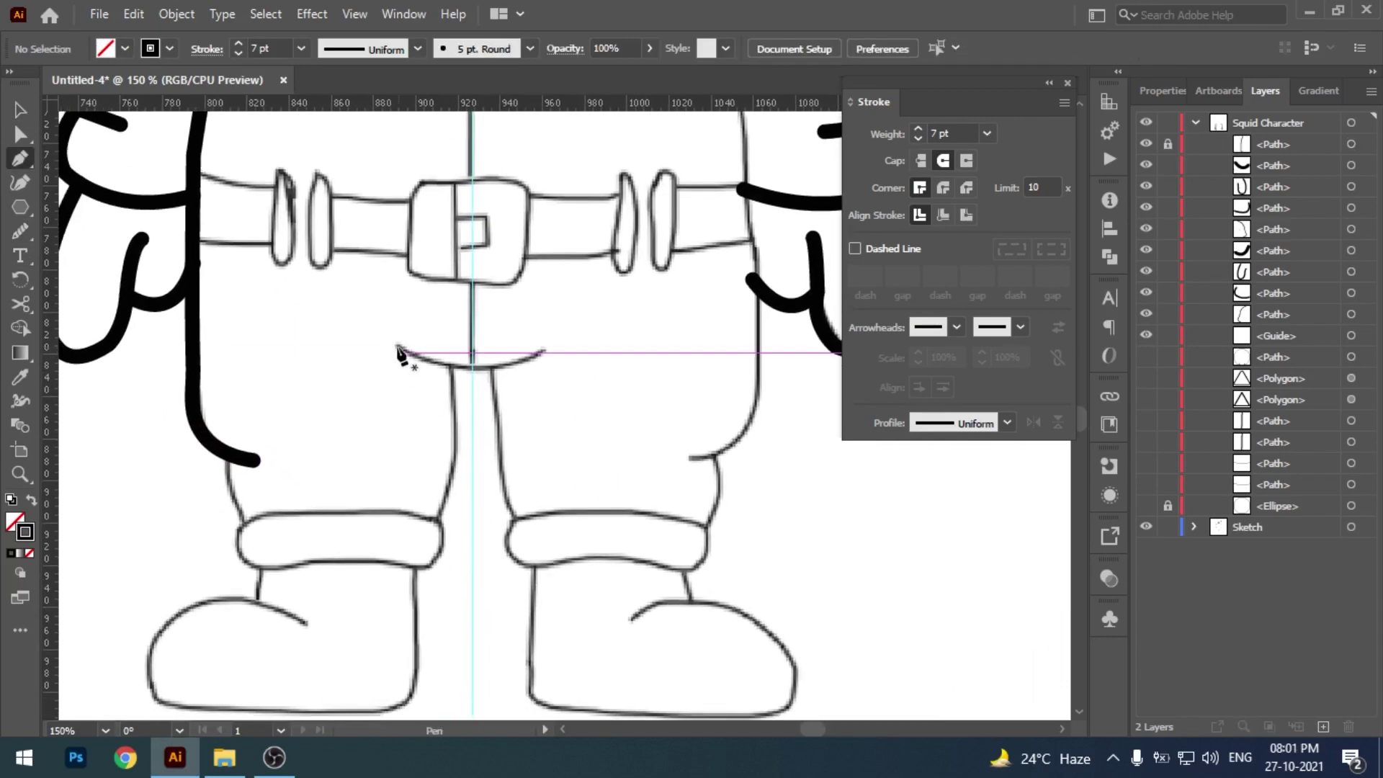
pyautogui.click(396, 344)
pyautogui.moveTo(544, 348); pyautogui.dragTo(624, 295)
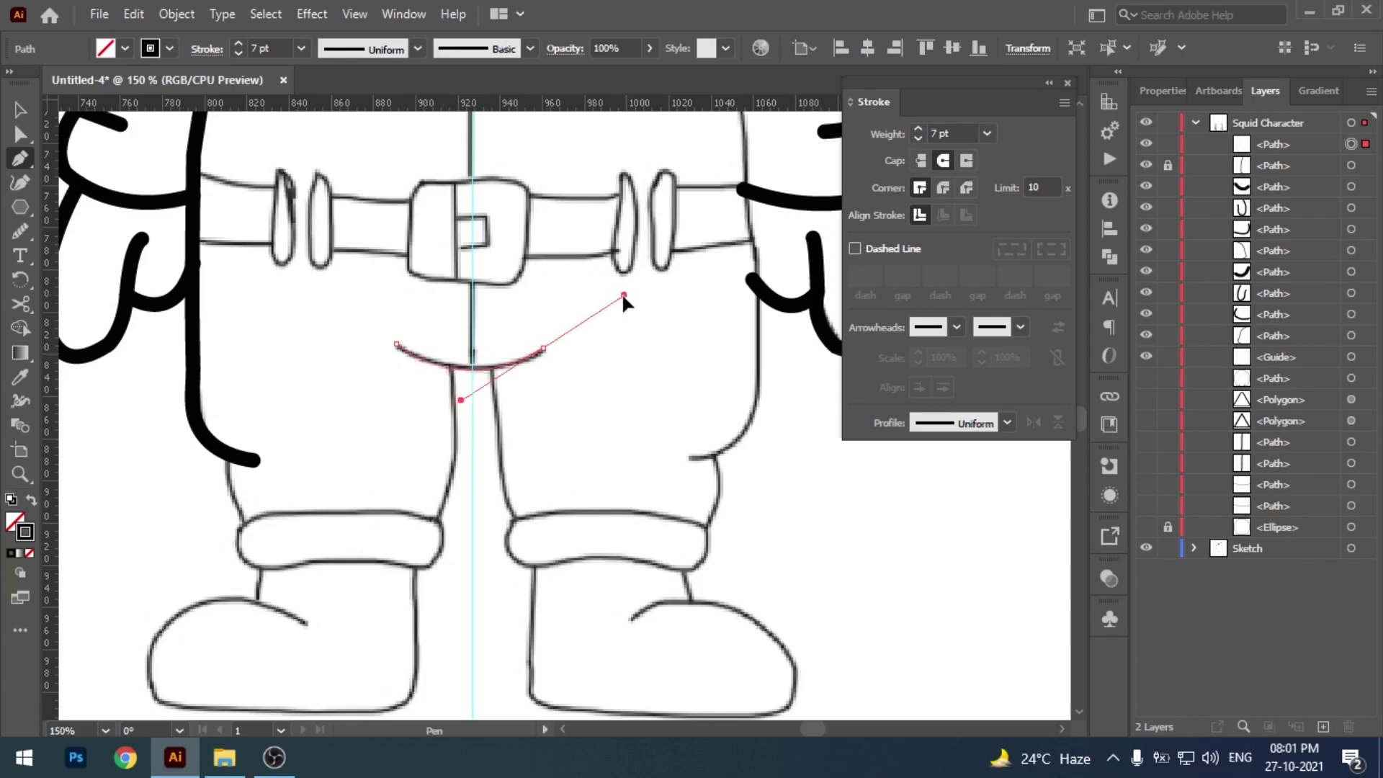
pyautogui.click(544, 348)
pyautogui.moveTo(523, 495); pyautogui.dragTo(545, 458)
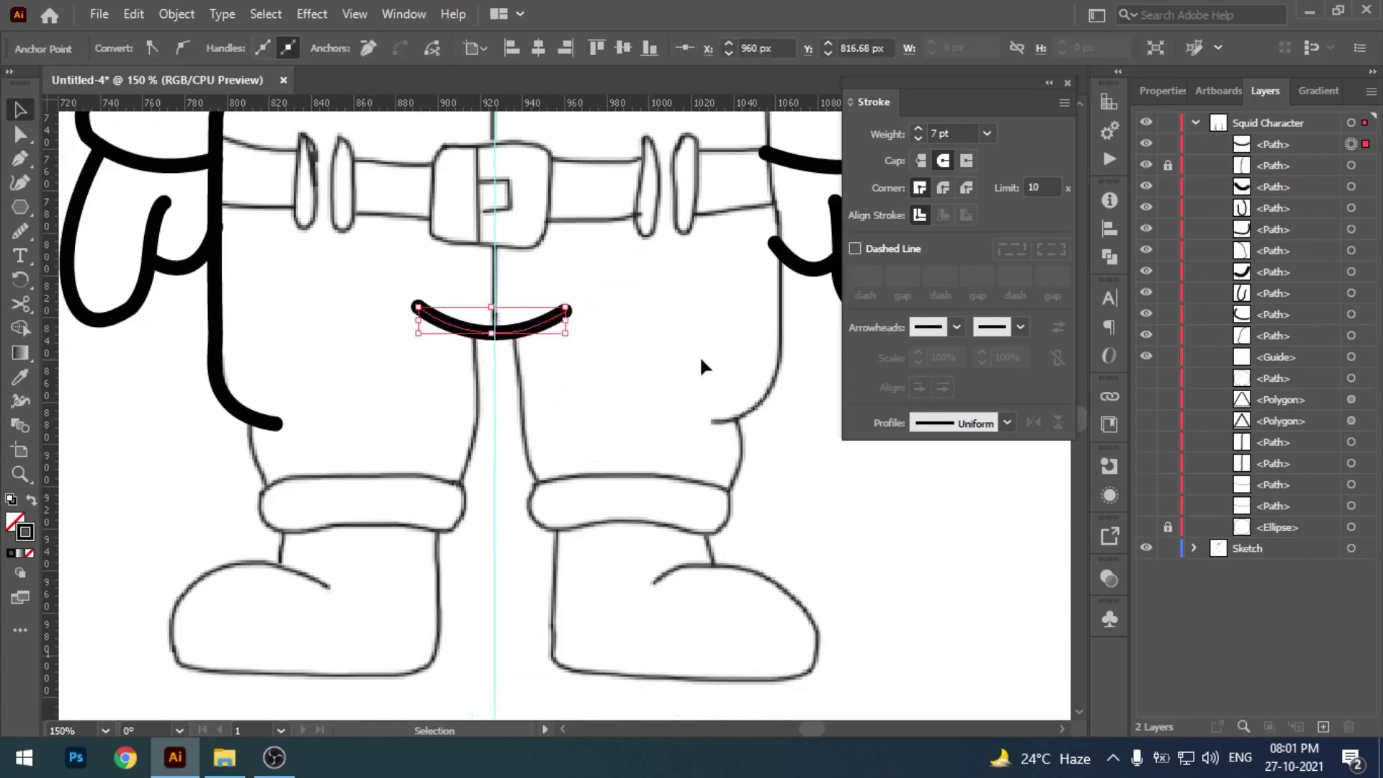
pyautogui.click(1168, 144)
# - Draw the left inner leg line from the crotch curve down to the cuff
pyautogui.press('p')
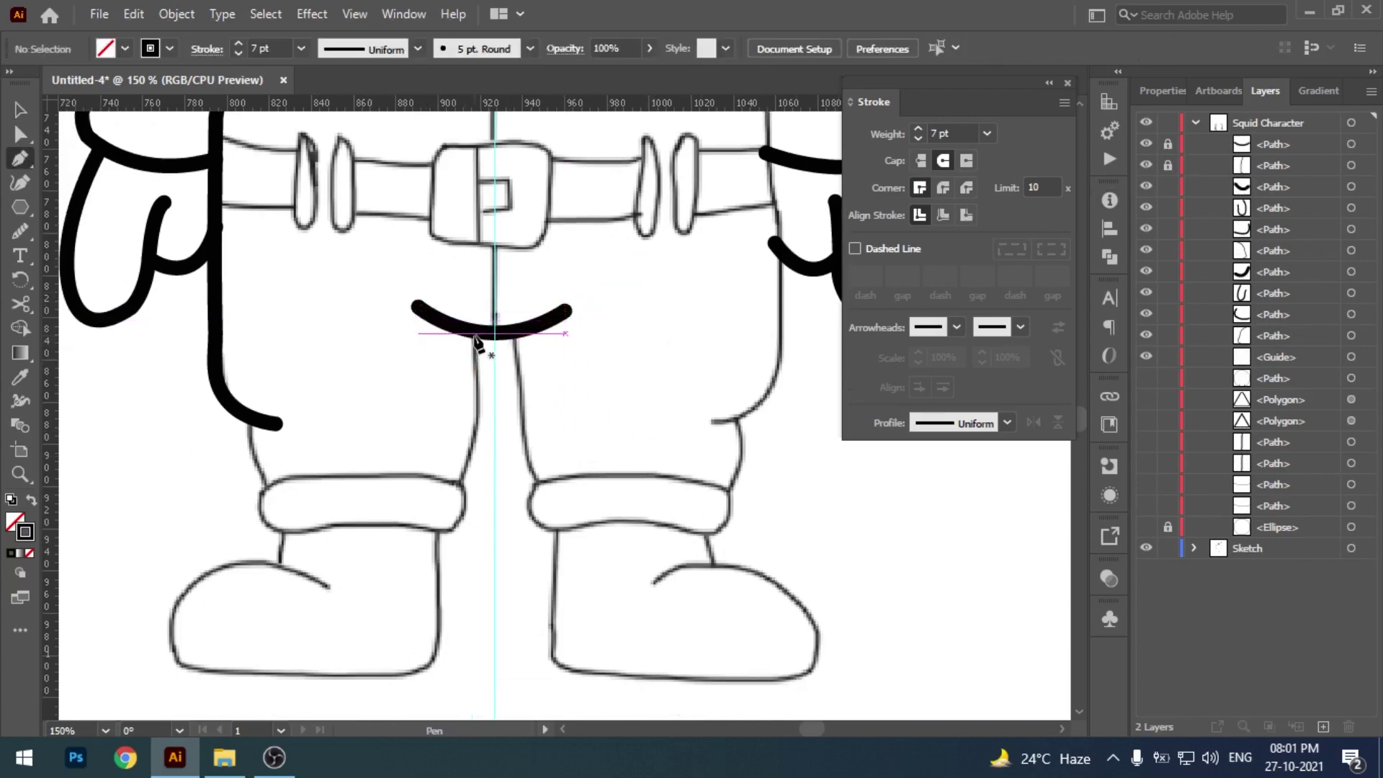
pyautogui.moveTo(476, 338); pyautogui.dragTo(502, 285)
pyautogui.click(502, 280)
pyautogui.moveTo(501, 387); pyautogui.dragTo(488, 437)
pyautogui.click(487, 433)
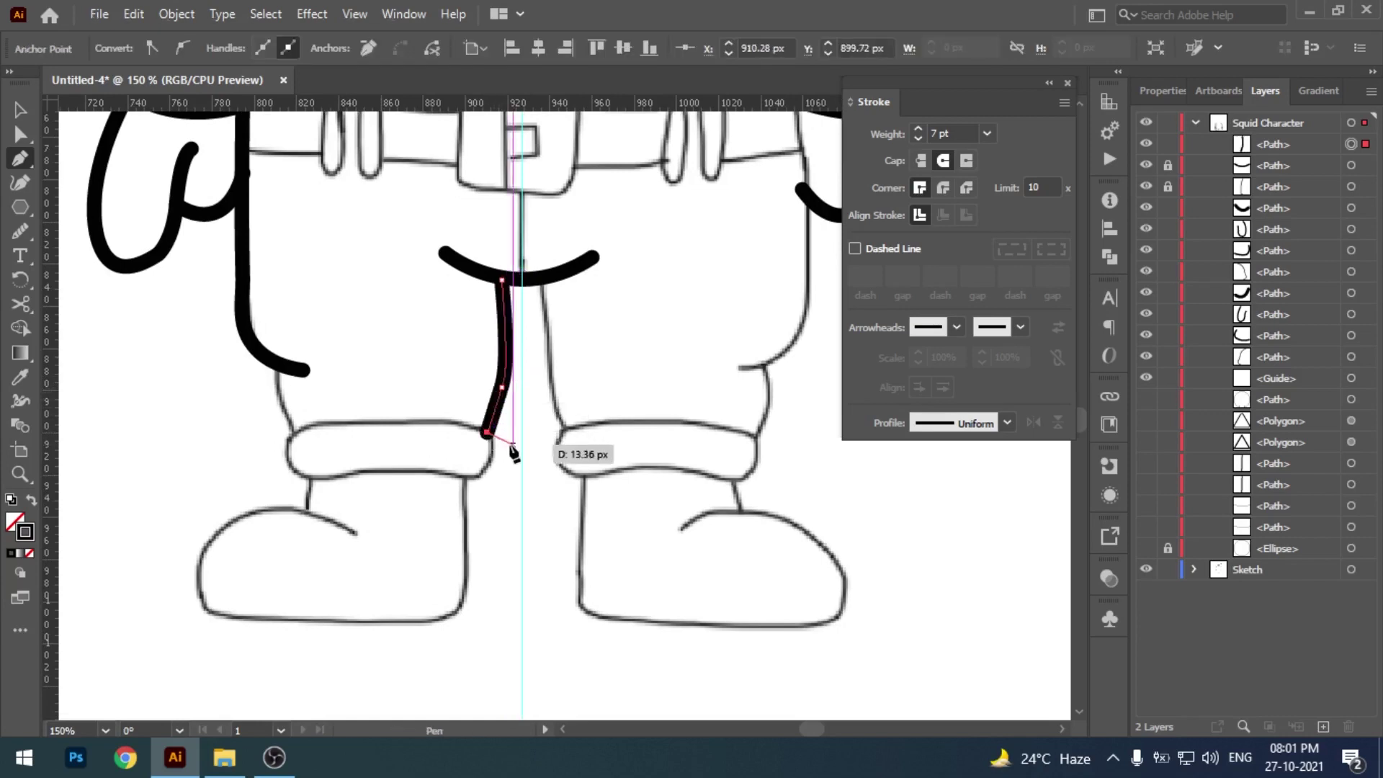
# - Extend the left outer leg line down to the cuff
pyautogui.click(278, 365)
pyautogui.moveTo(296, 433)
pyautogui.mouseDown()
pyautogui.moveTo(324, 458)
pyautogui.moveTo(374, 425)
pyautogui.mouseUp()
pyautogui.press('v')
pyautogui.click(485, 494)
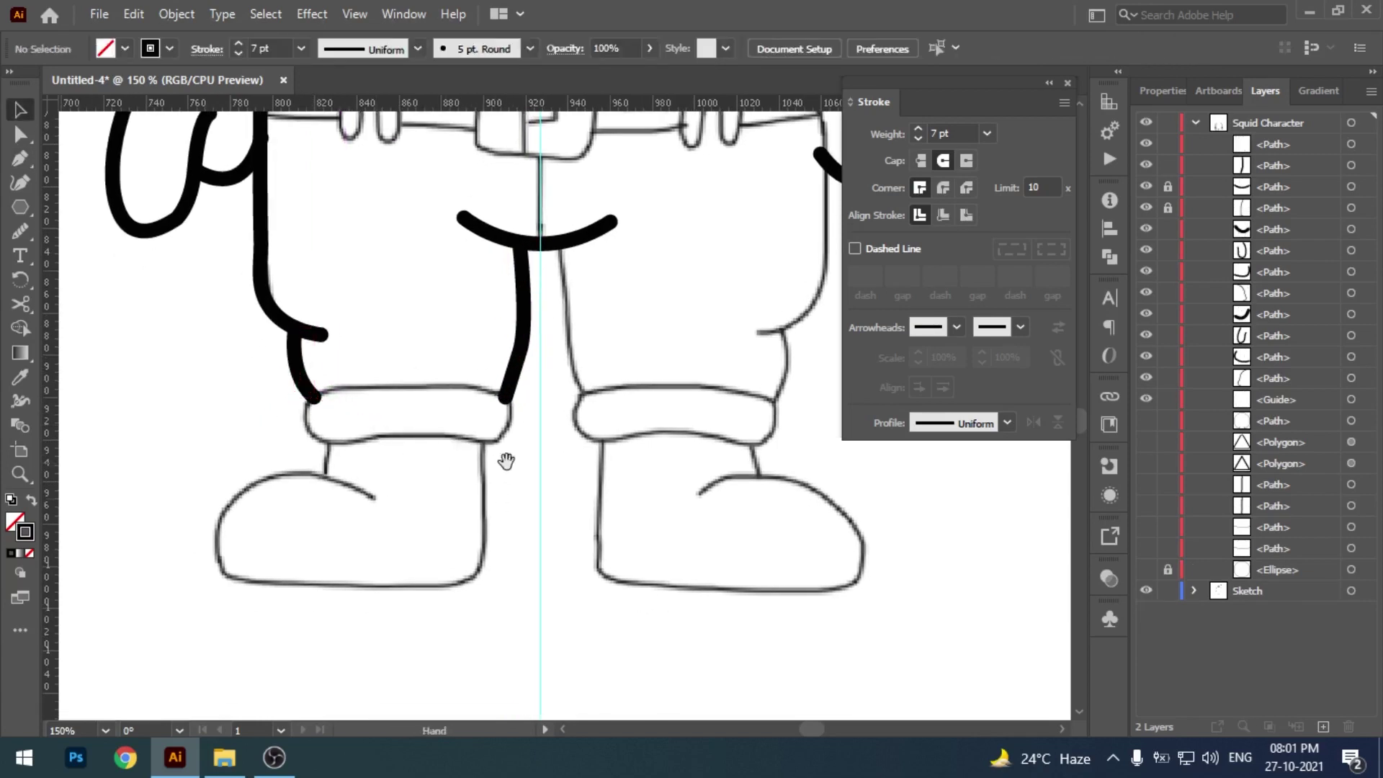
# - Draw the right inner leg line from the crotch down to the cuff
pyautogui.moveTo(600, 418); pyautogui.dragTo(507, 482)
pyautogui.press('p')
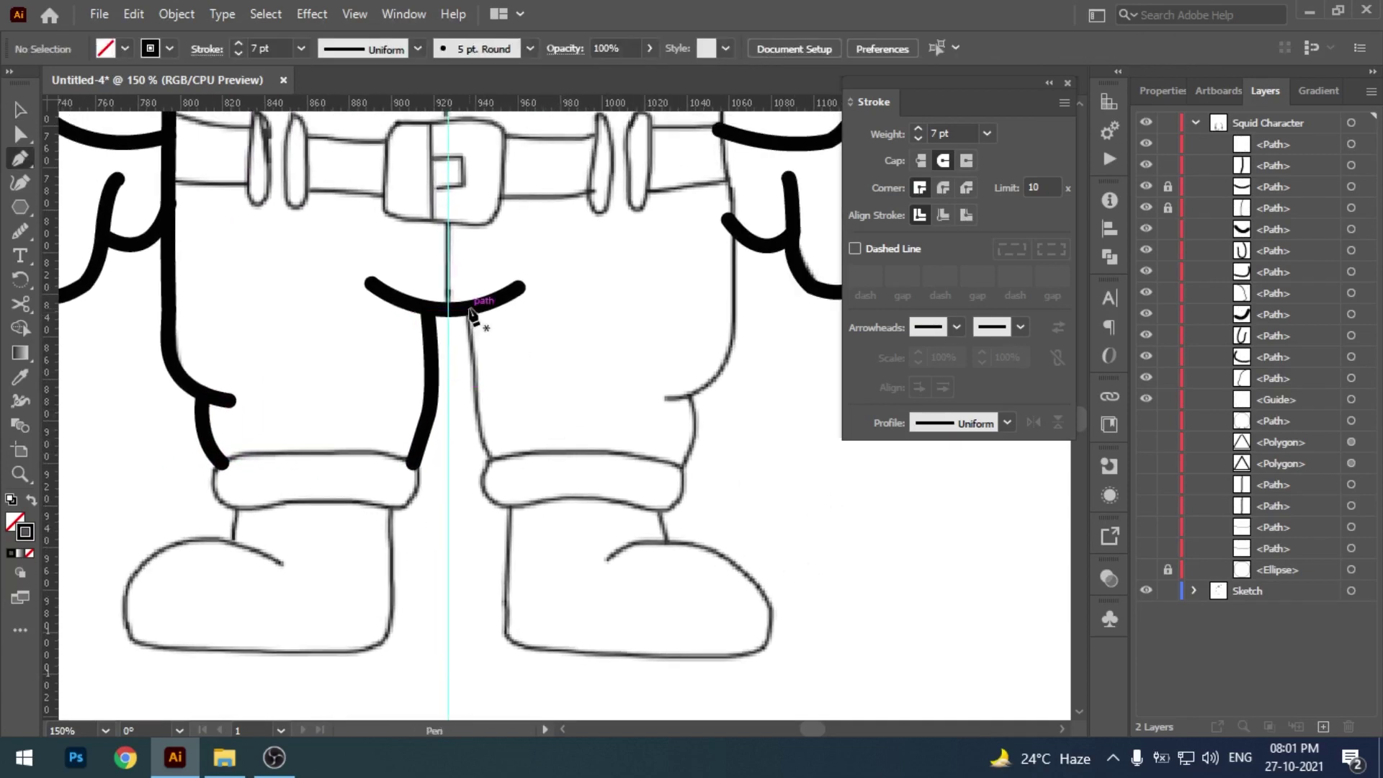
pyautogui.click(467, 308)
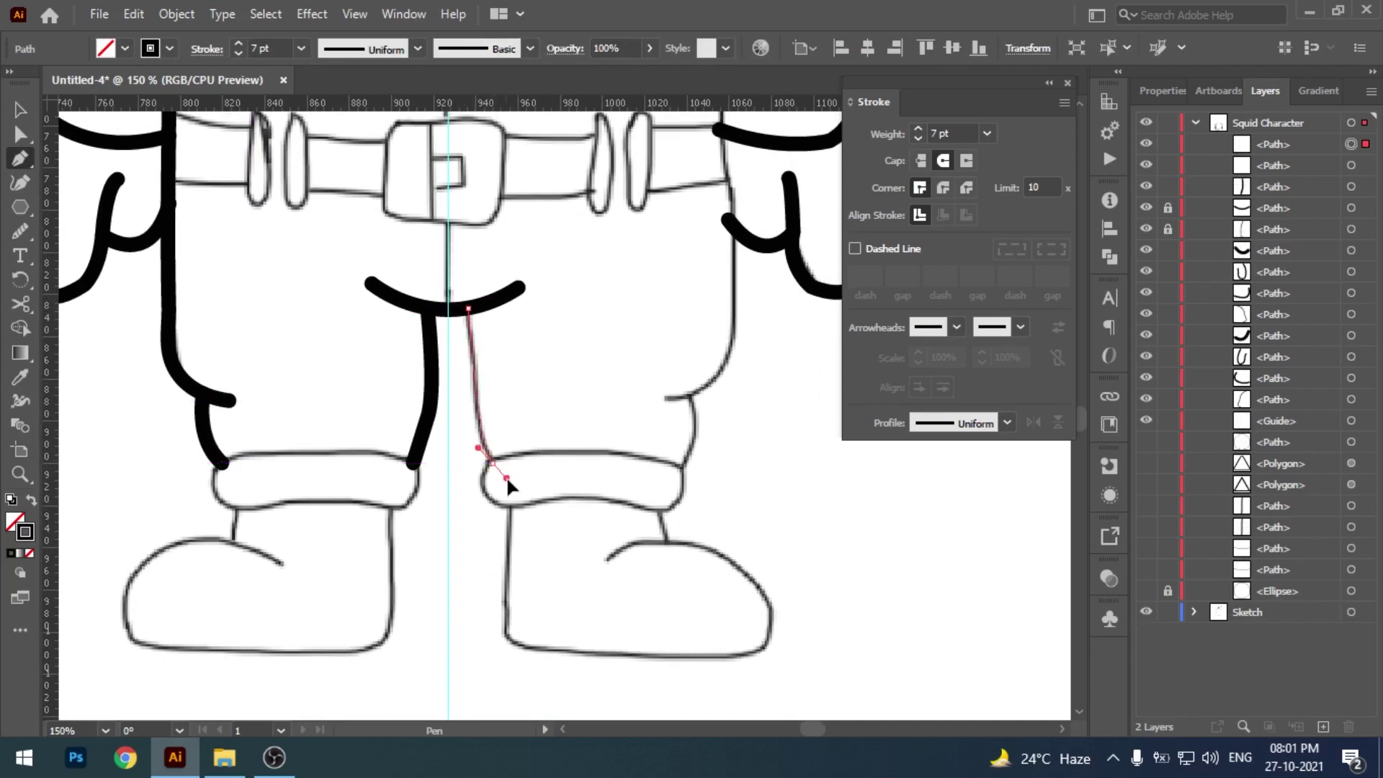
pyautogui.moveTo(506, 477); pyautogui.dragTo(497, 478)
pyautogui.hscroll(2, 540, 478)
pyautogui.press('v')
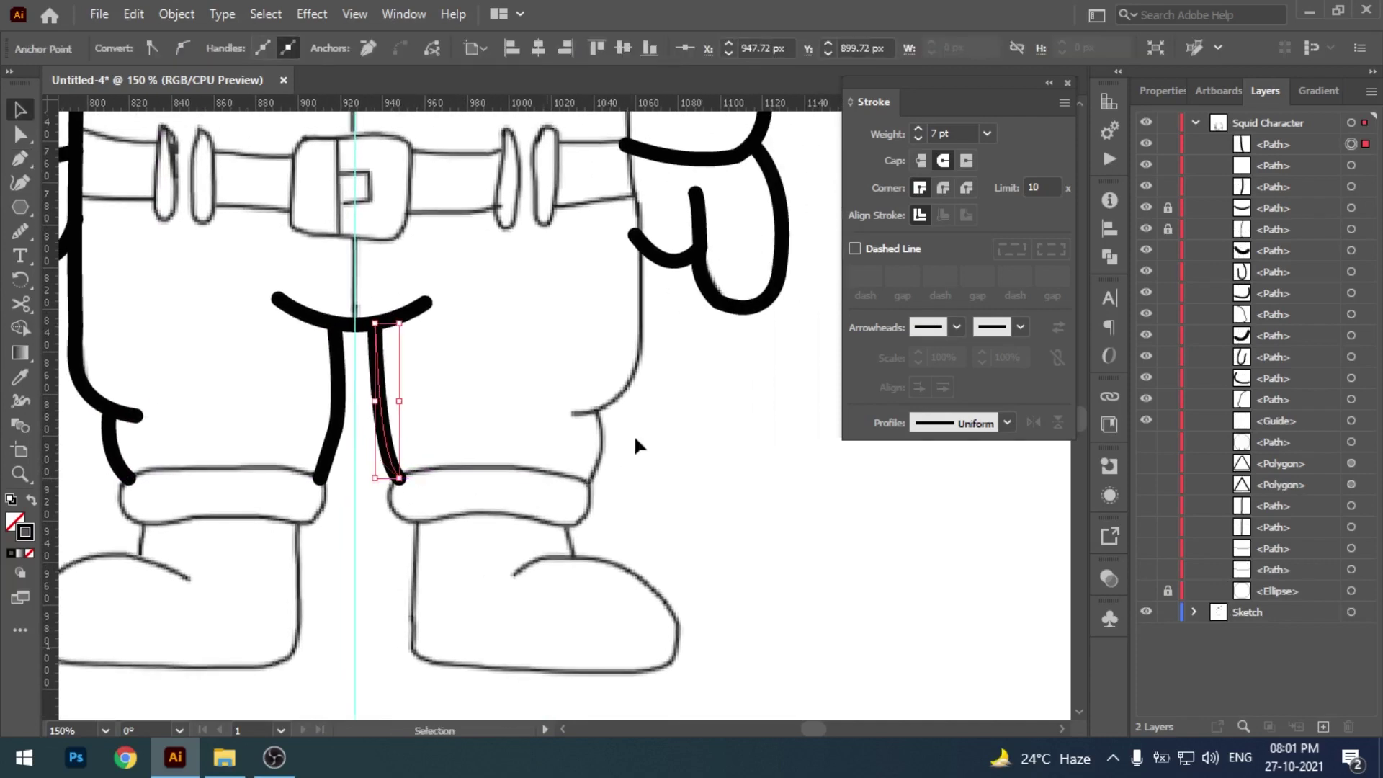
pyautogui.press('p')
pyautogui.scroll(3, 633, 300)
pyautogui.scroll(2, 591, 252)
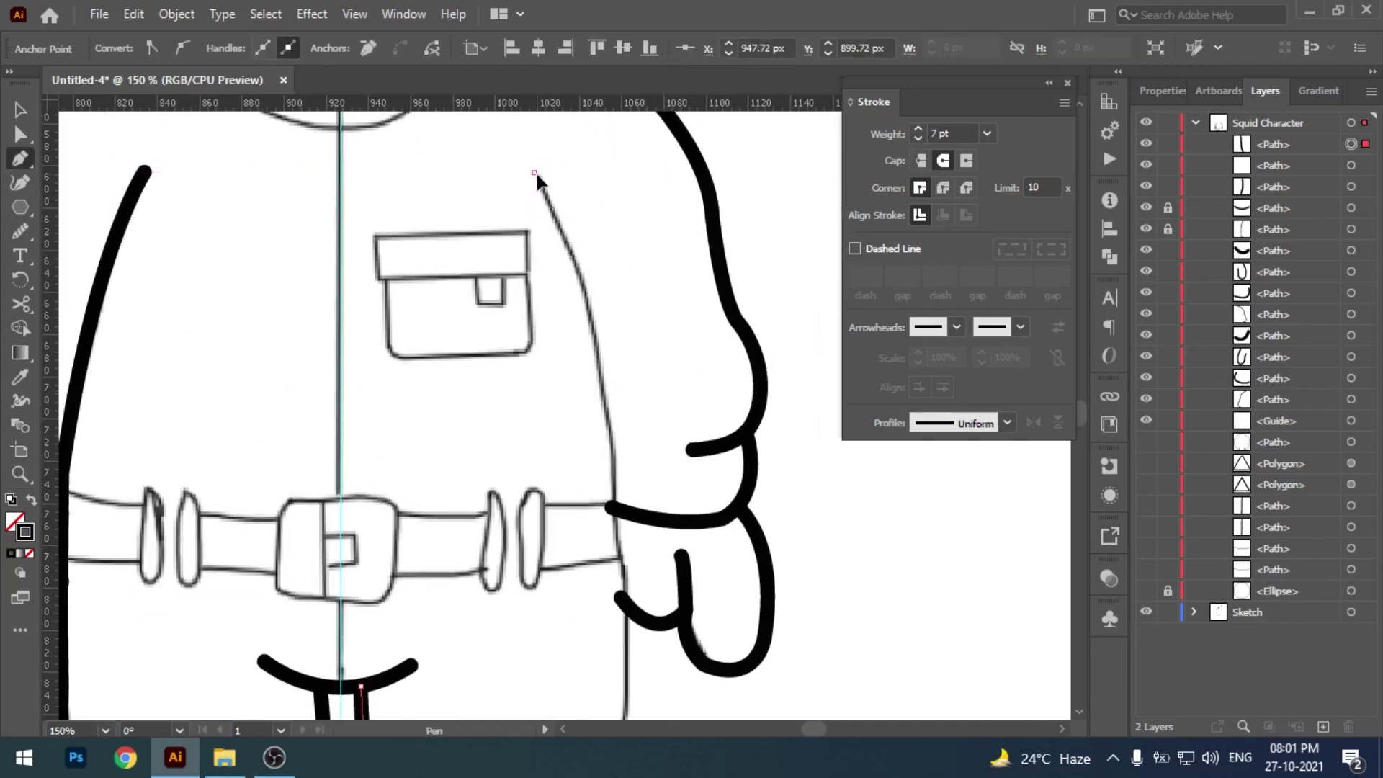
# - Start the right side outline under the arm, curving it down toward the belt
pyautogui.click(535, 173)
pyautogui.scroll(-1, 612, 454)
pyautogui.scroll(1, 613, 454)
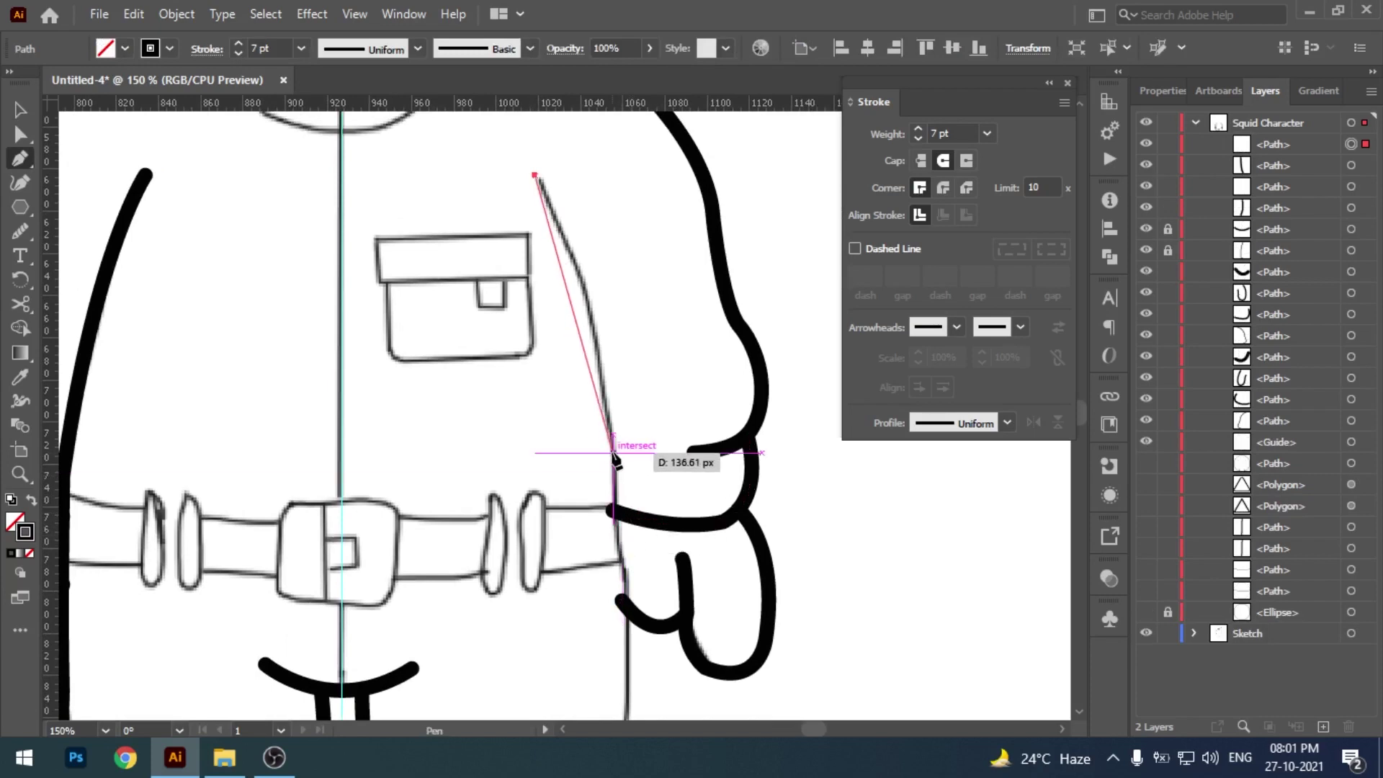
pyautogui.moveTo(609, 430); pyautogui.dragTo(612, 451)
pyautogui.moveTo(621, 589); pyautogui.dragTo(621, 590)
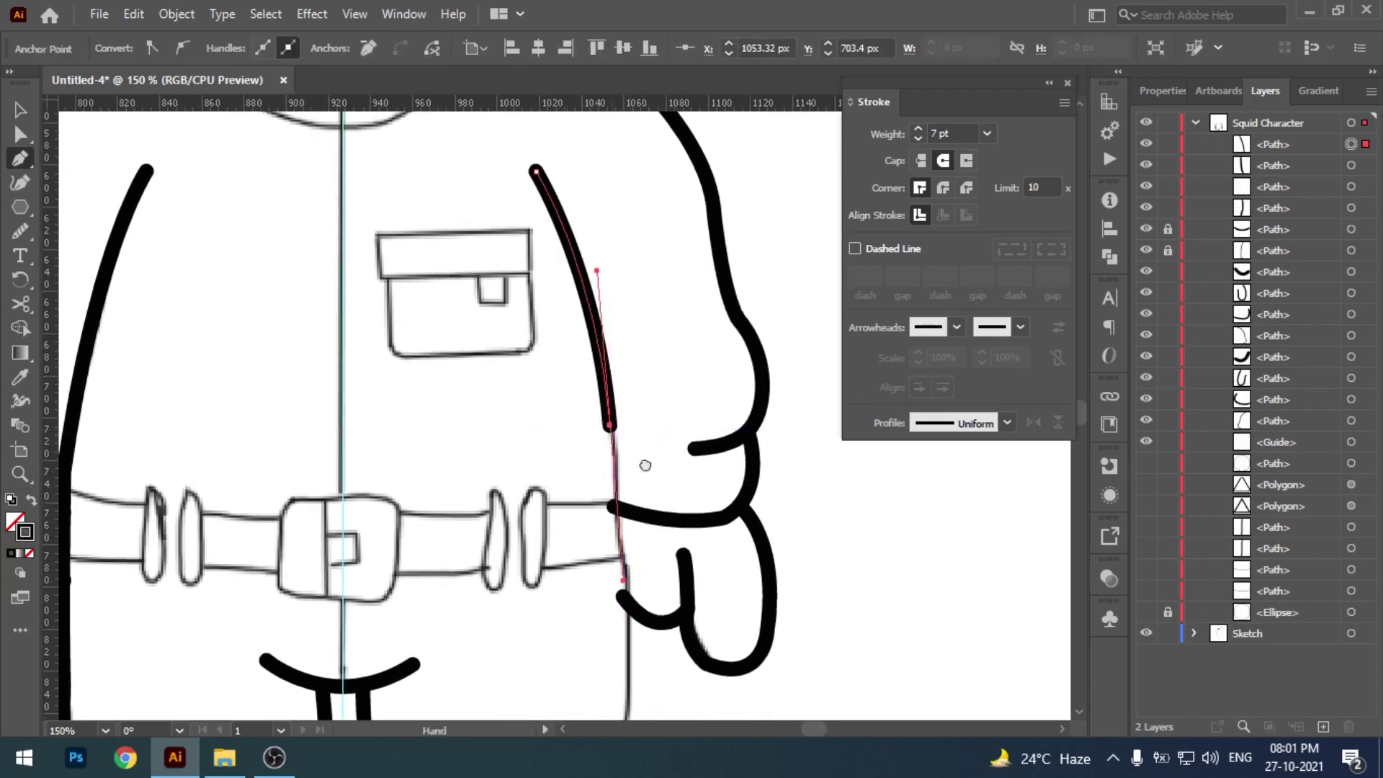
pyautogui.scroll(-2, 642, 463)
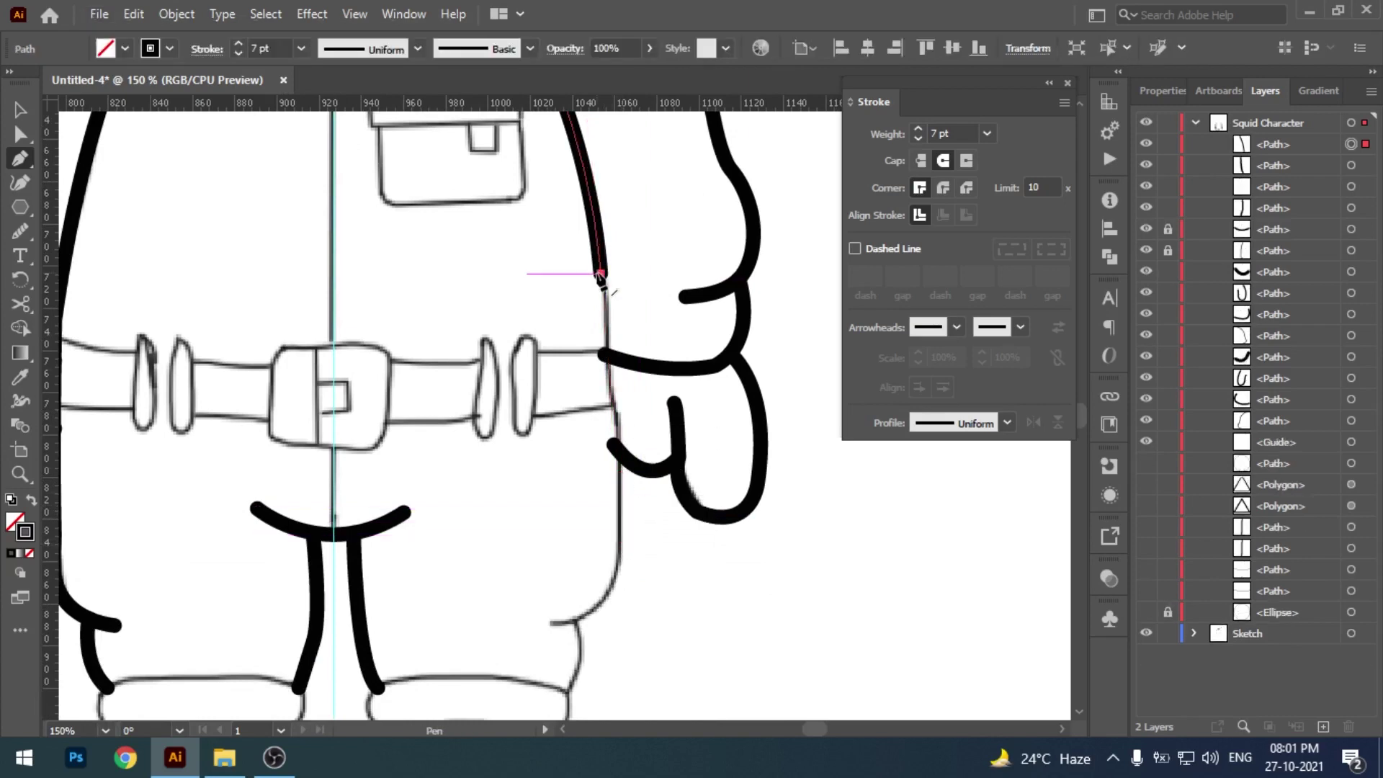
# - Extend the right side outline past the belt from a corner point, then lock it
pyautogui.click(600, 275)
pyautogui.moveTo(621, 517); pyautogui.dragTo(619, 572)
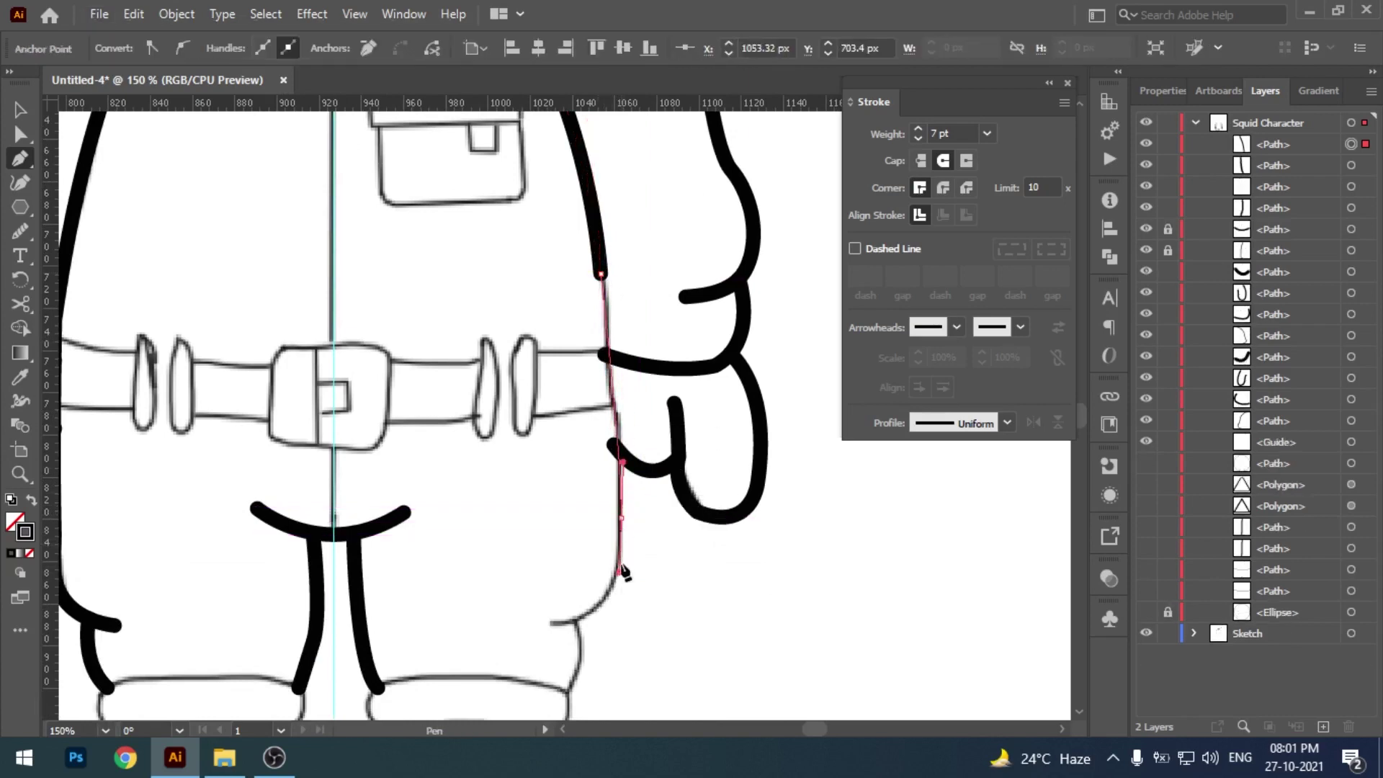
pyautogui.click(621, 517)
pyautogui.scroll(-2, 627, 577)
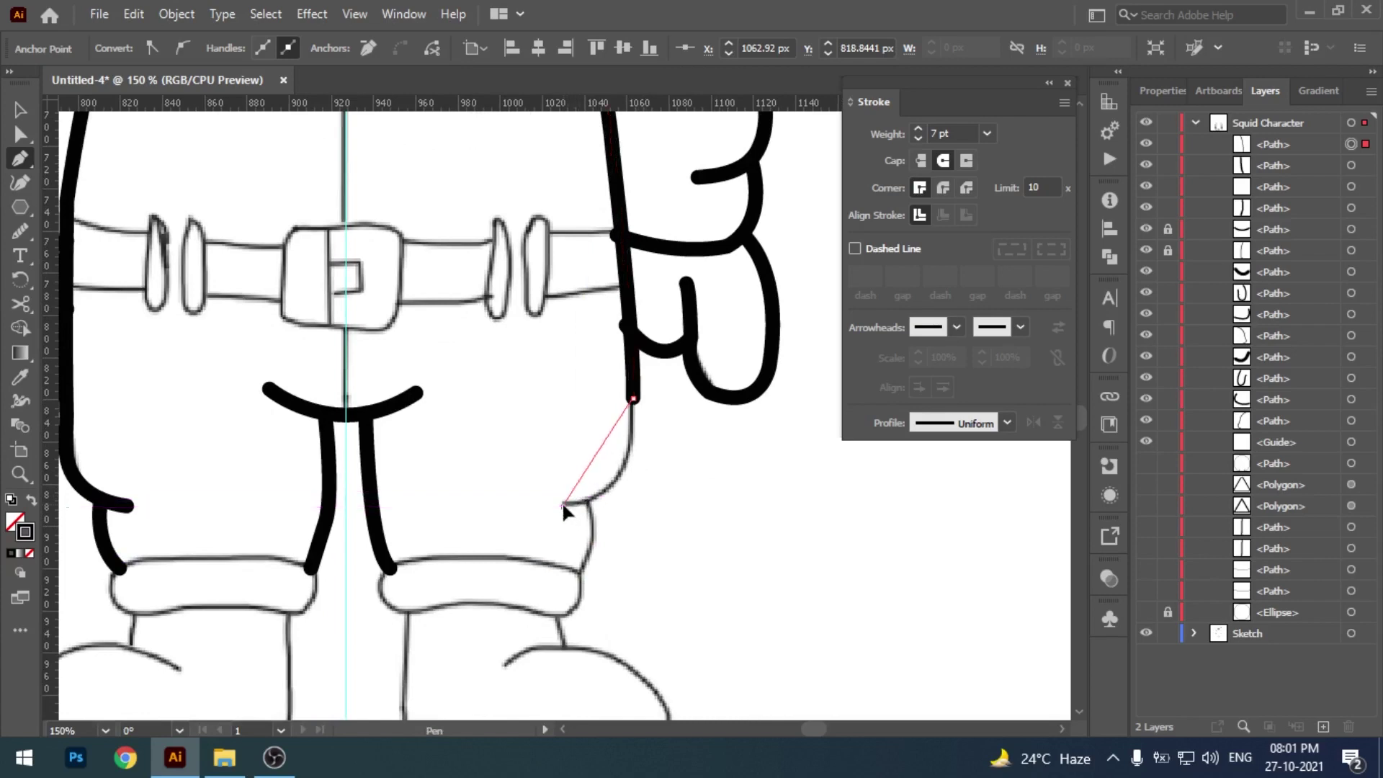
pyautogui.moveTo(474, 514); pyautogui.dragTo(476, 516)
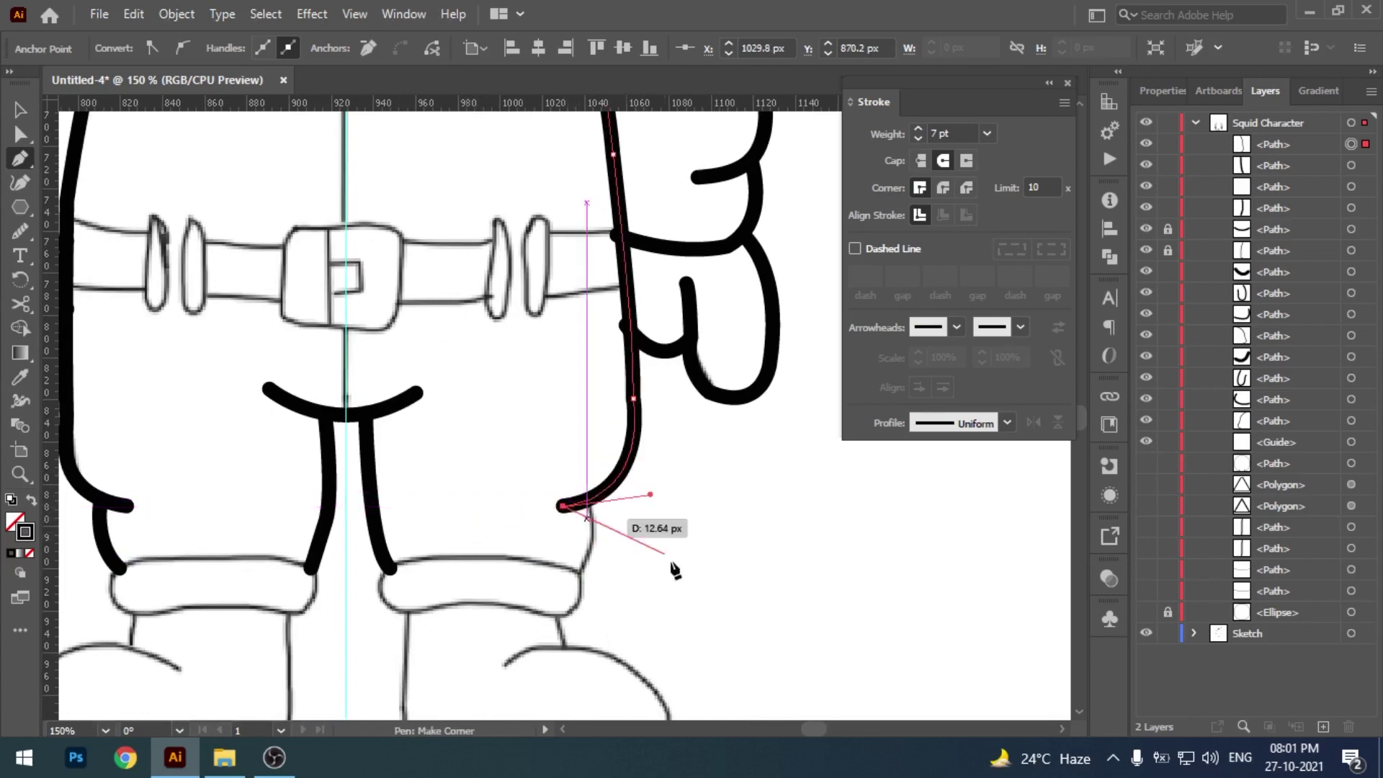
pyautogui.press('v')
pyautogui.scroll(-1, 673, 565)
pyautogui.click(1167, 145)
pyautogui.scroll(-1, 814, 381)
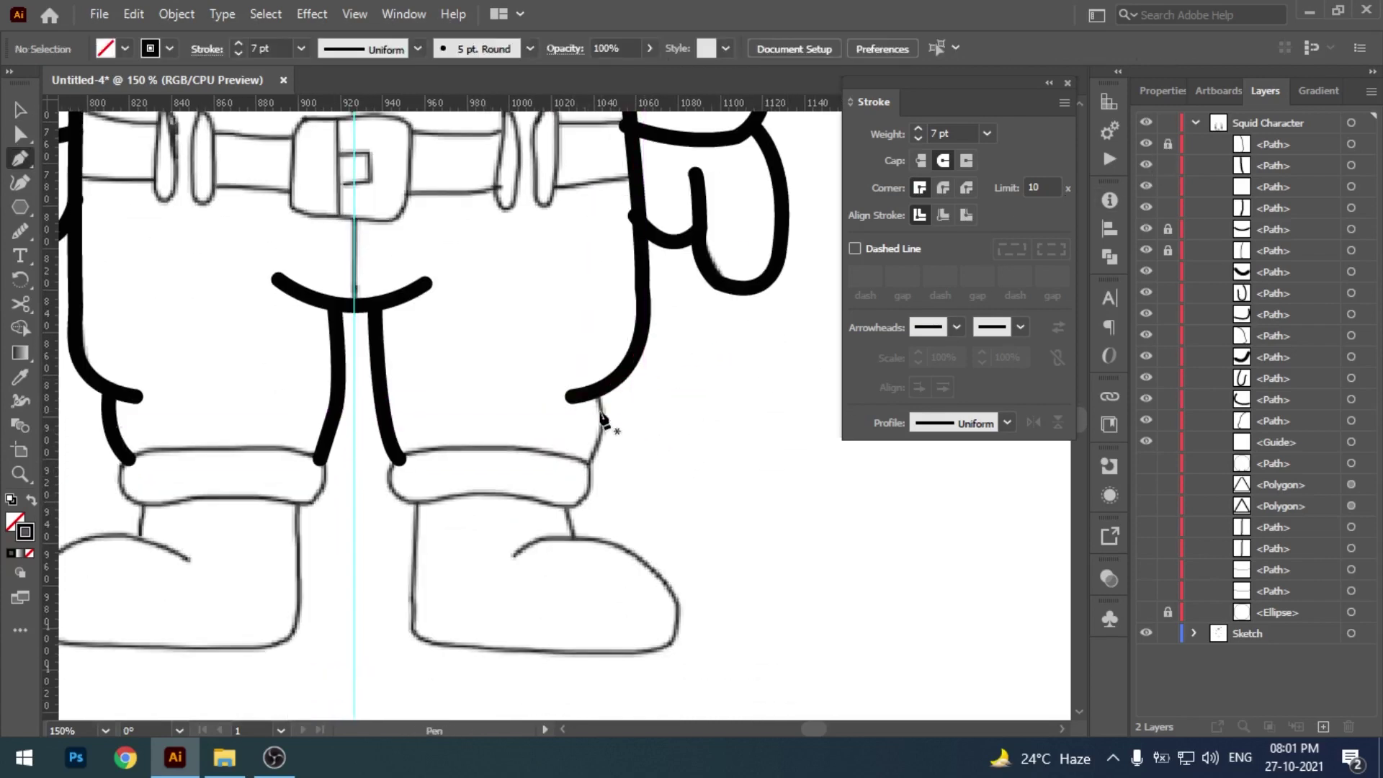
# - Draw a new line from the leg curve's end down to the right cuff
pyautogui.click(595, 391)
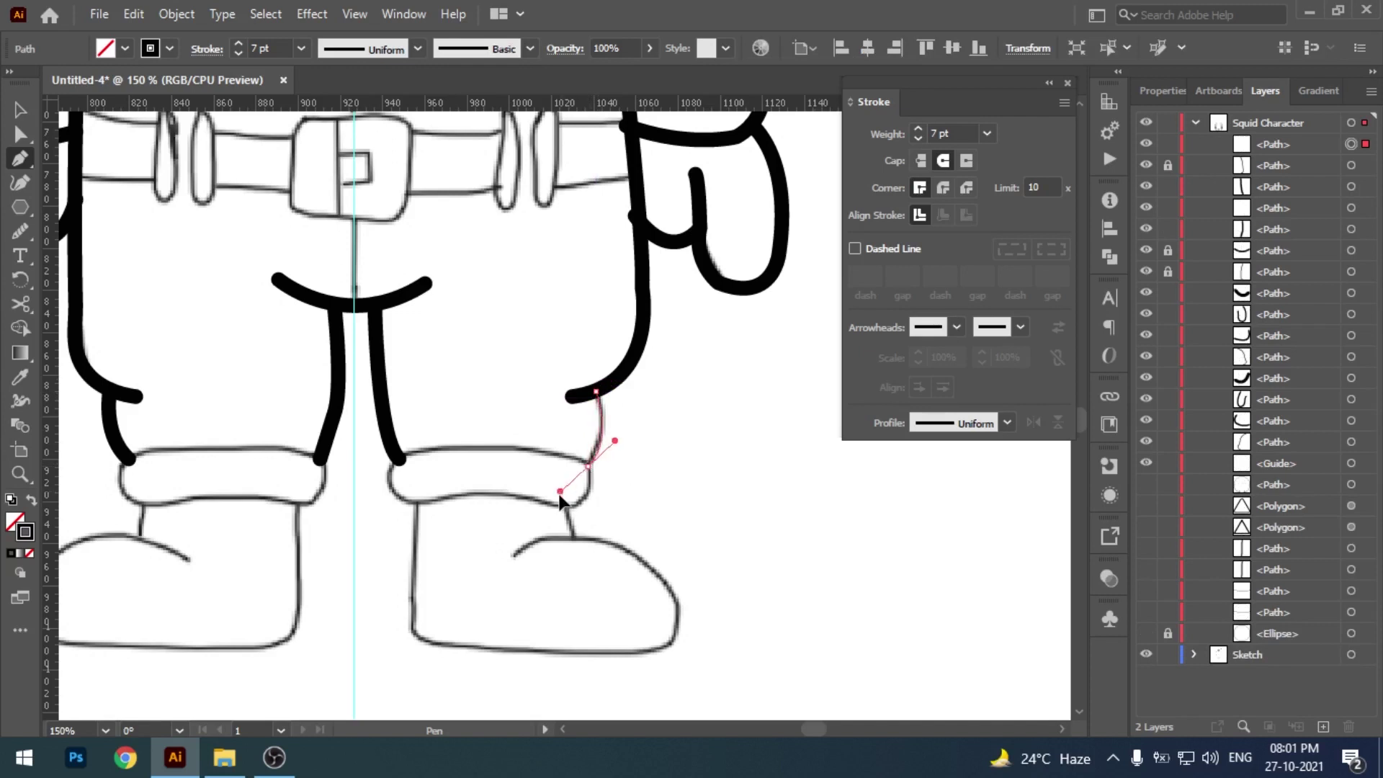
pyautogui.moveTo(560, 495); pyautogui.dragTo(559, 494)
pyautogui.moveTo(658, 520); pyautogui.dragTo(672, 475)
# - Lock the finished outline layers and zoom in on the boots
pyautogui.keyDown('ctrl'); pyautogui.click(739, 473); pyautogui.keyUp('ctrl')
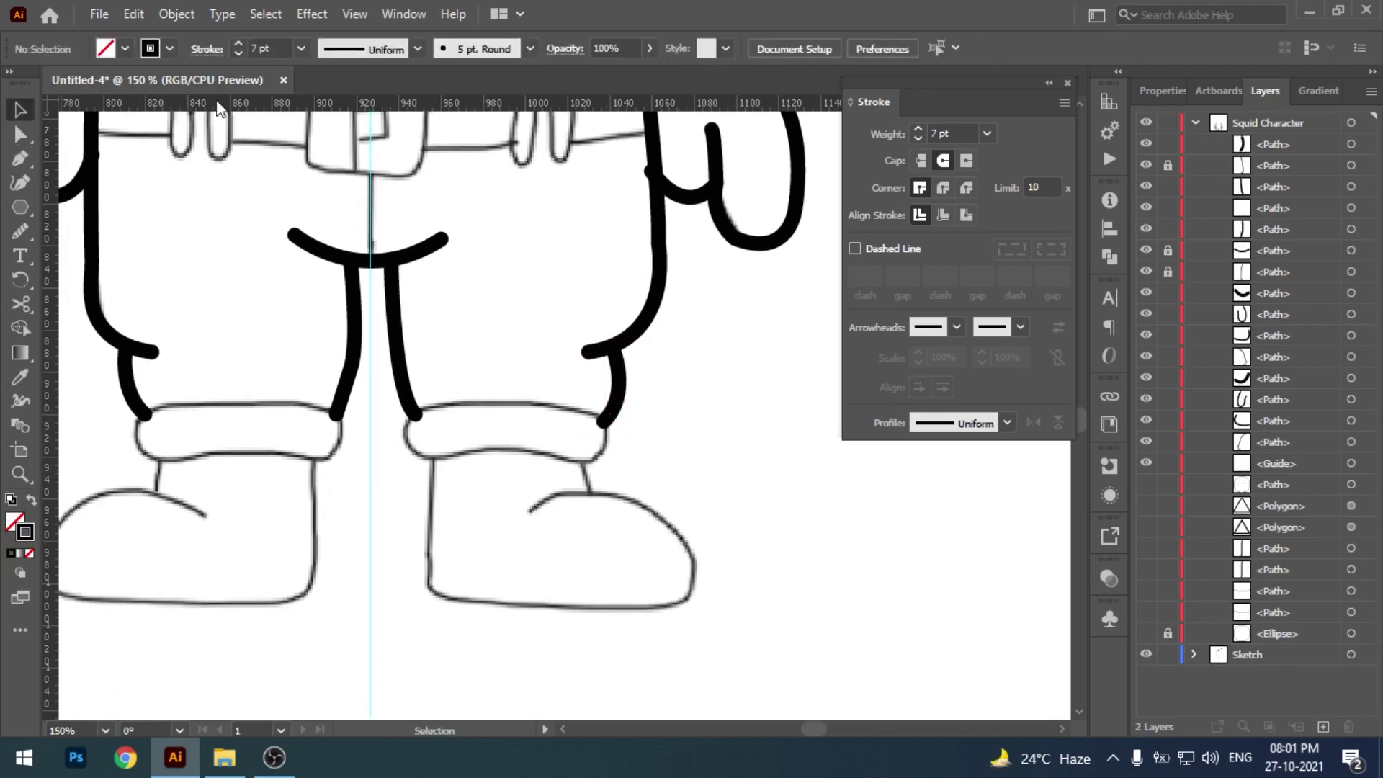
pyautogui.hotkey('ctrl', '-')
pyautogui.moveTo(492, 489)
pyautogui.mouseDown()
pyautogui.moveTo(517, 494)
pyautogui.moveTo(653, 443)
pyautogui.mouseUp()
pyautogui.hotkey('ctrl', '+')
pyautogui.hotkey('ctrl', '+')
pyautogui.moveTo(1168, 145); pyautogui.dragTo(1168, 229)
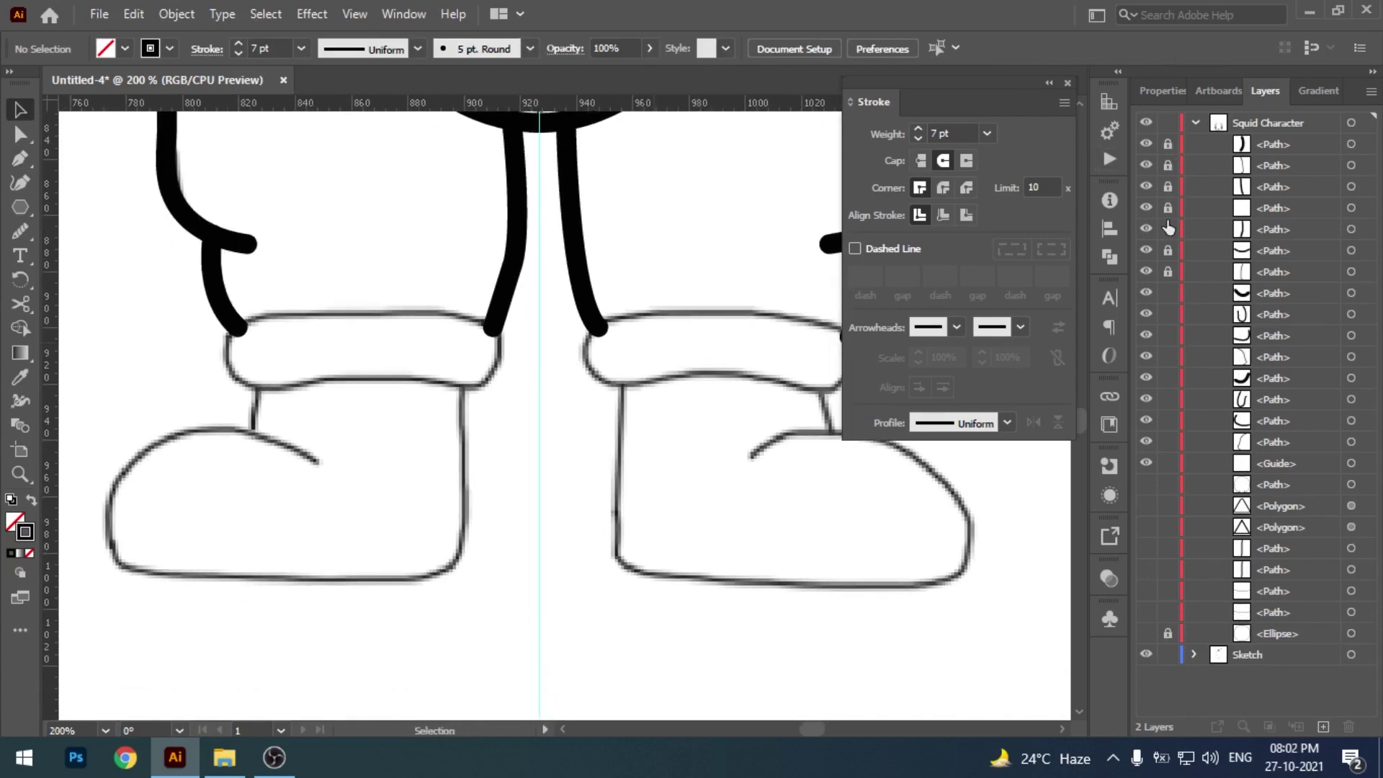
pyautogui.press('p')
pyautogui.scroll(2, 245, 464)
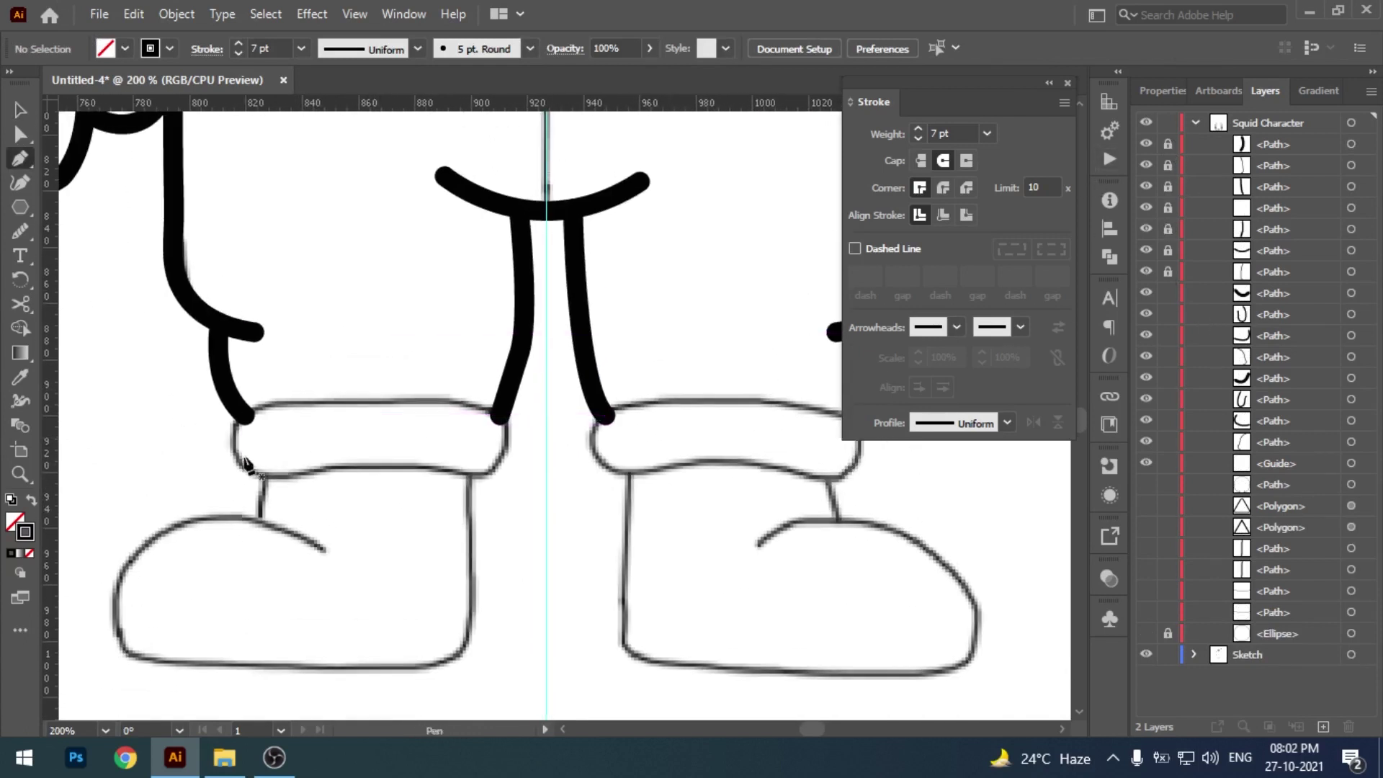
# - Trace the left cuff as a closed outline with a rounded right end
pyautogui.click(266, 477)
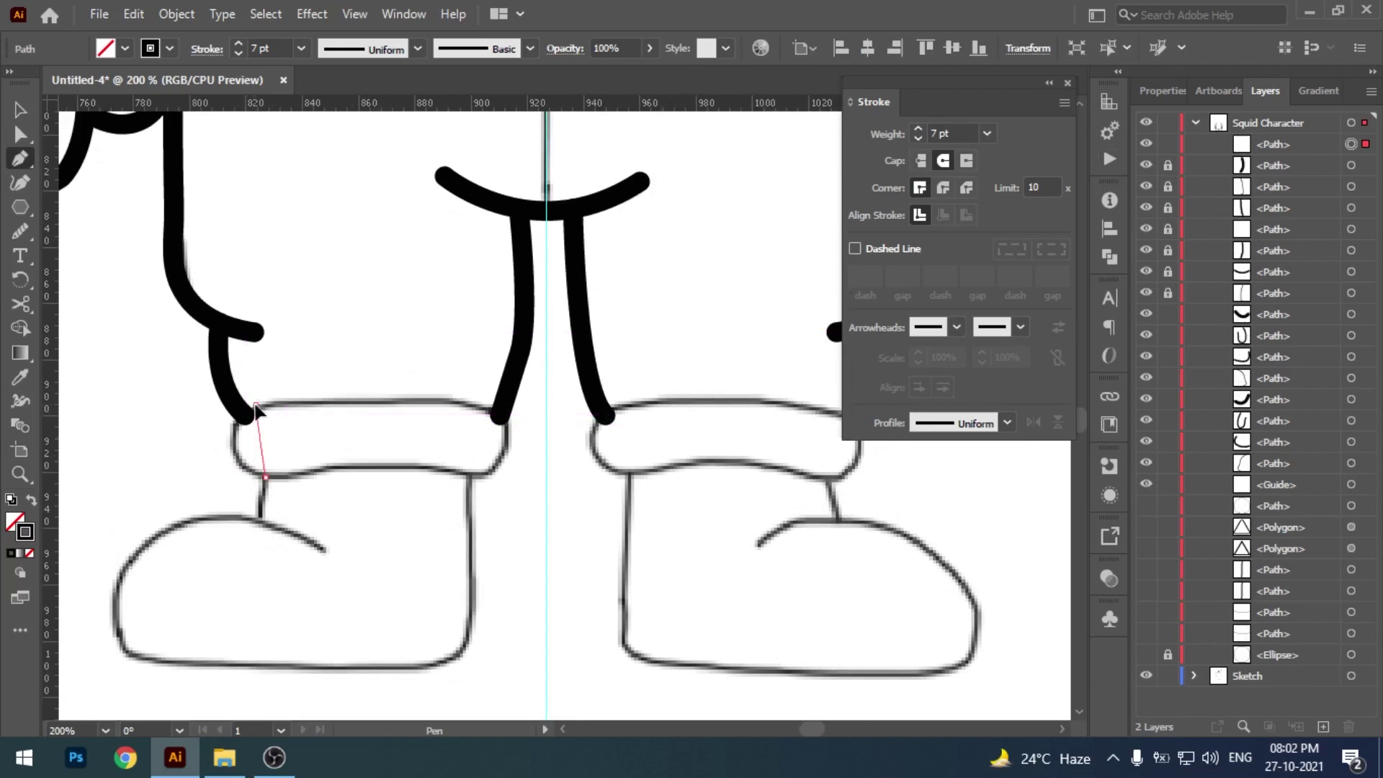
pyautogui.moveTo(255, 406); pyautogui.dragTo(310, 348)
pyautogui.moveTo(255, 408)
pyautogui.mouseDown()
pyautogui.moveTo(233, 425)
pyautogui.moveTo(412, 408)
pyautogui.mouseUp()
pyautogui.click(450, 401)
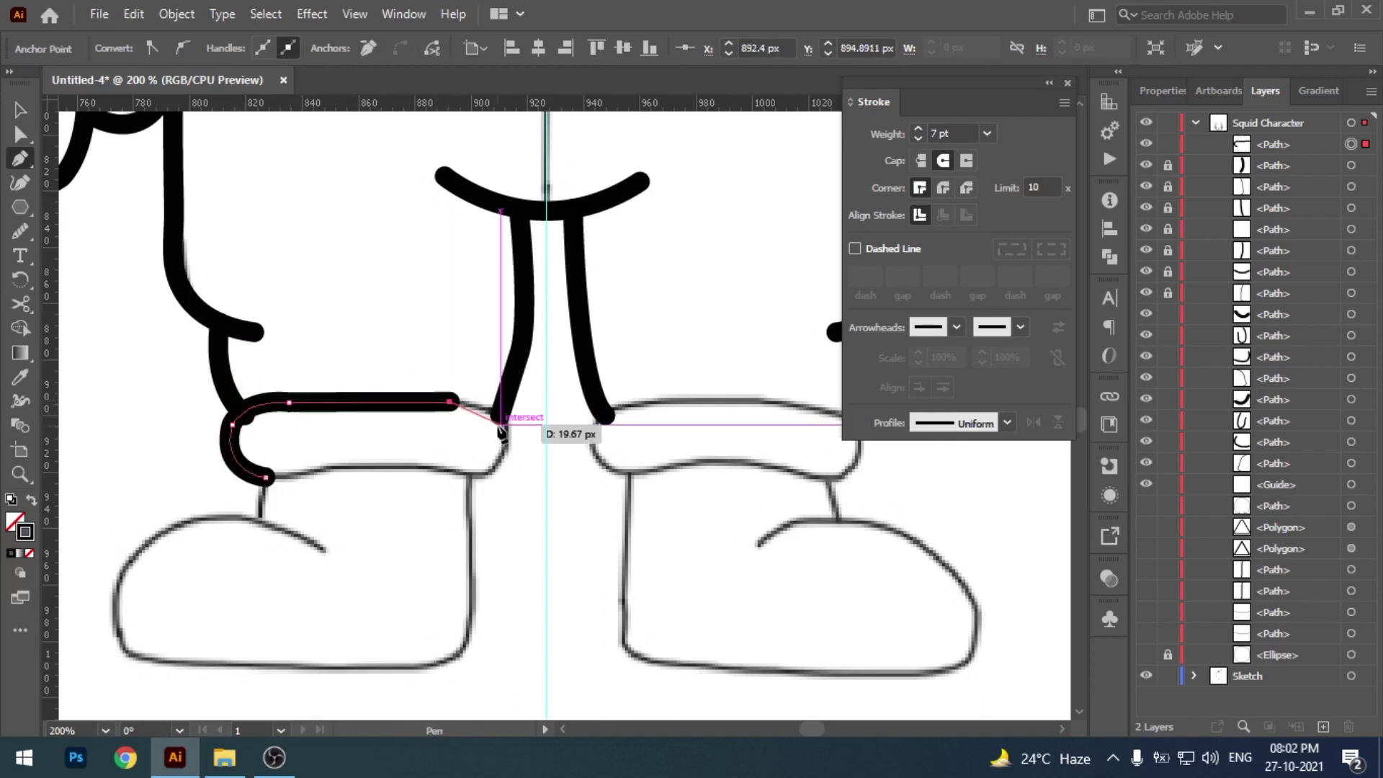
pyautogui.moveTo(505, 438); pyautogui.dragTo(507, 469)
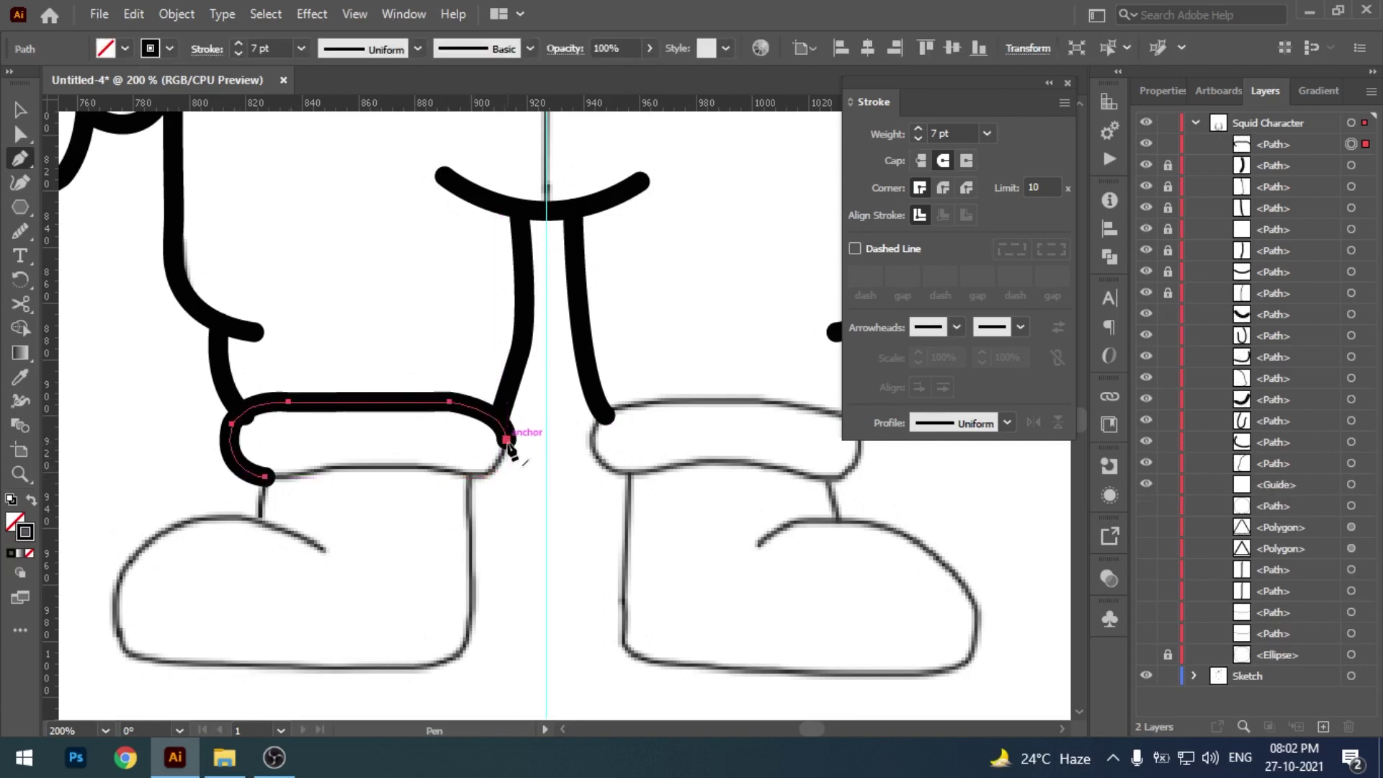
pyautogui.moveTo(506, 440); pyautogui.dragTo(504, 481)
pyautogui.click(467, 478)
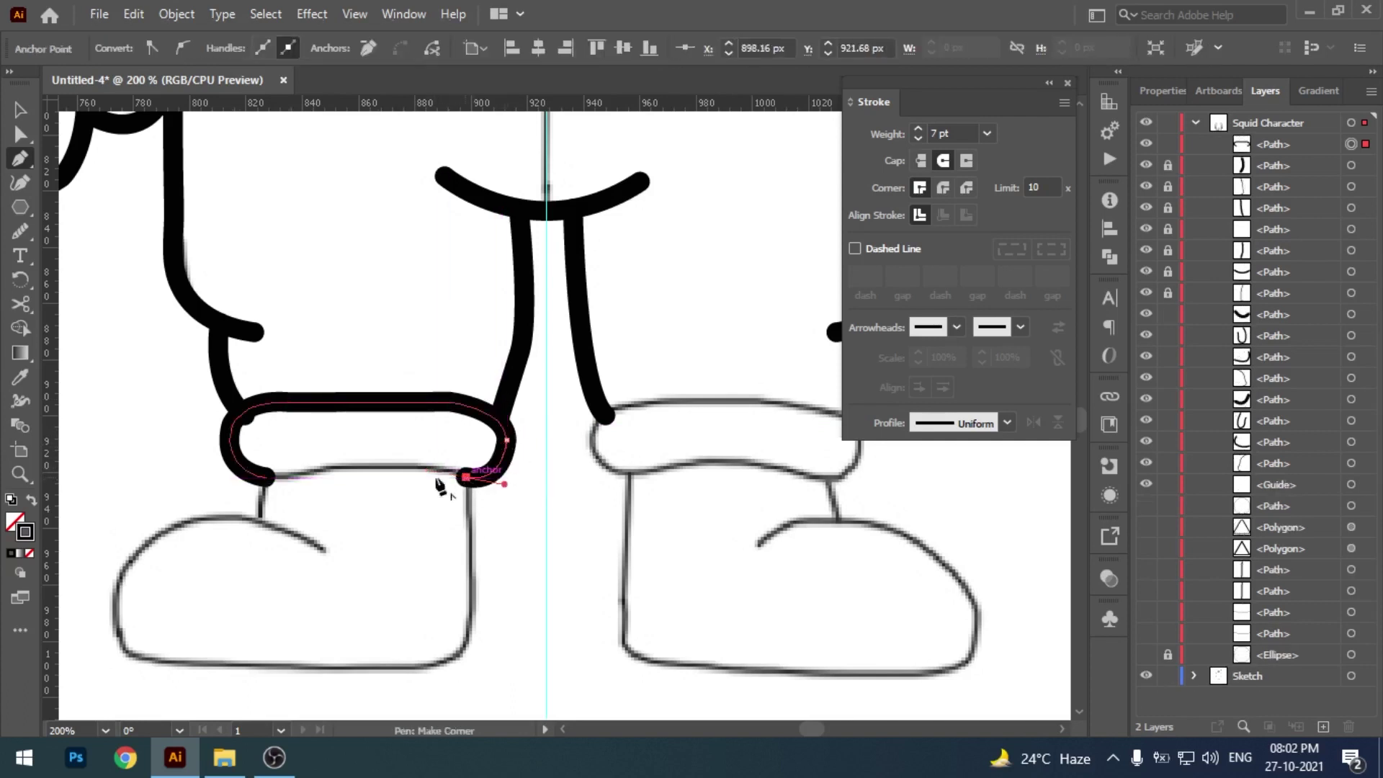
pyautogui.click(266, 478)
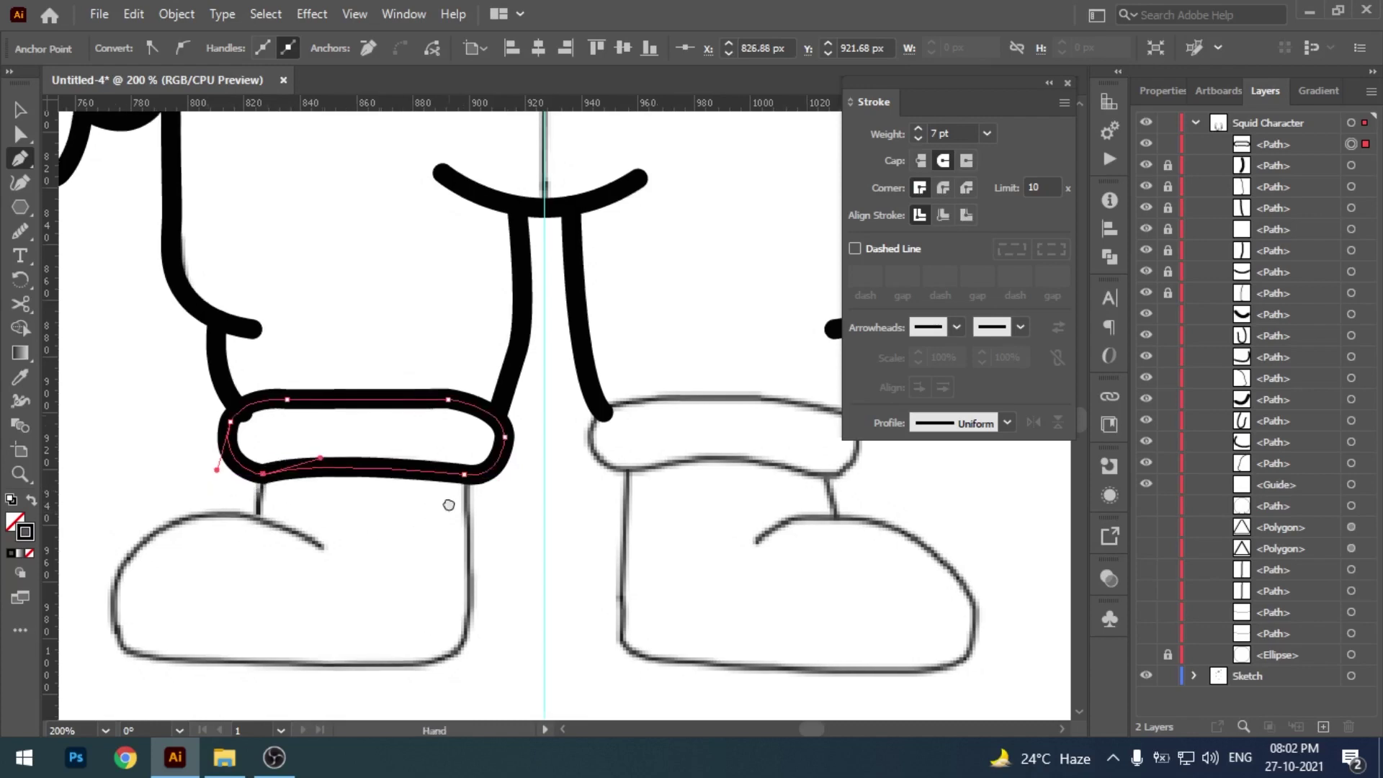
# - Trace the right cuff as a closed outline with a rounded right end
pyautogui.moveTo(681, 514); pyautogui.dragTo(510, 525)
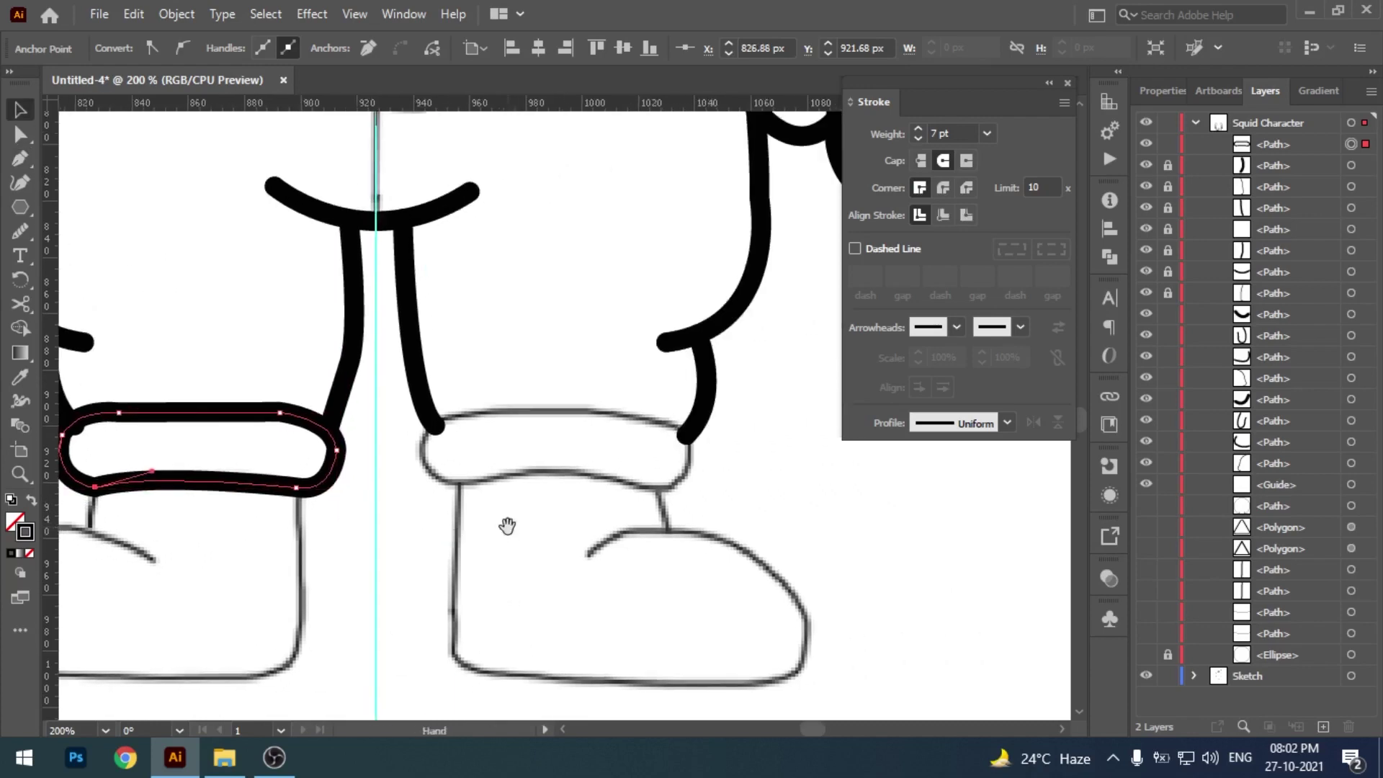
pyautogui.click(459, 488)
pyautogui.moveTo(426, 446)
pyautogui.mouseDown()
pyautogui.moveTo(419, 425)
pyautogui.moveTo(436, 404)
pyautogui.mouseUp()
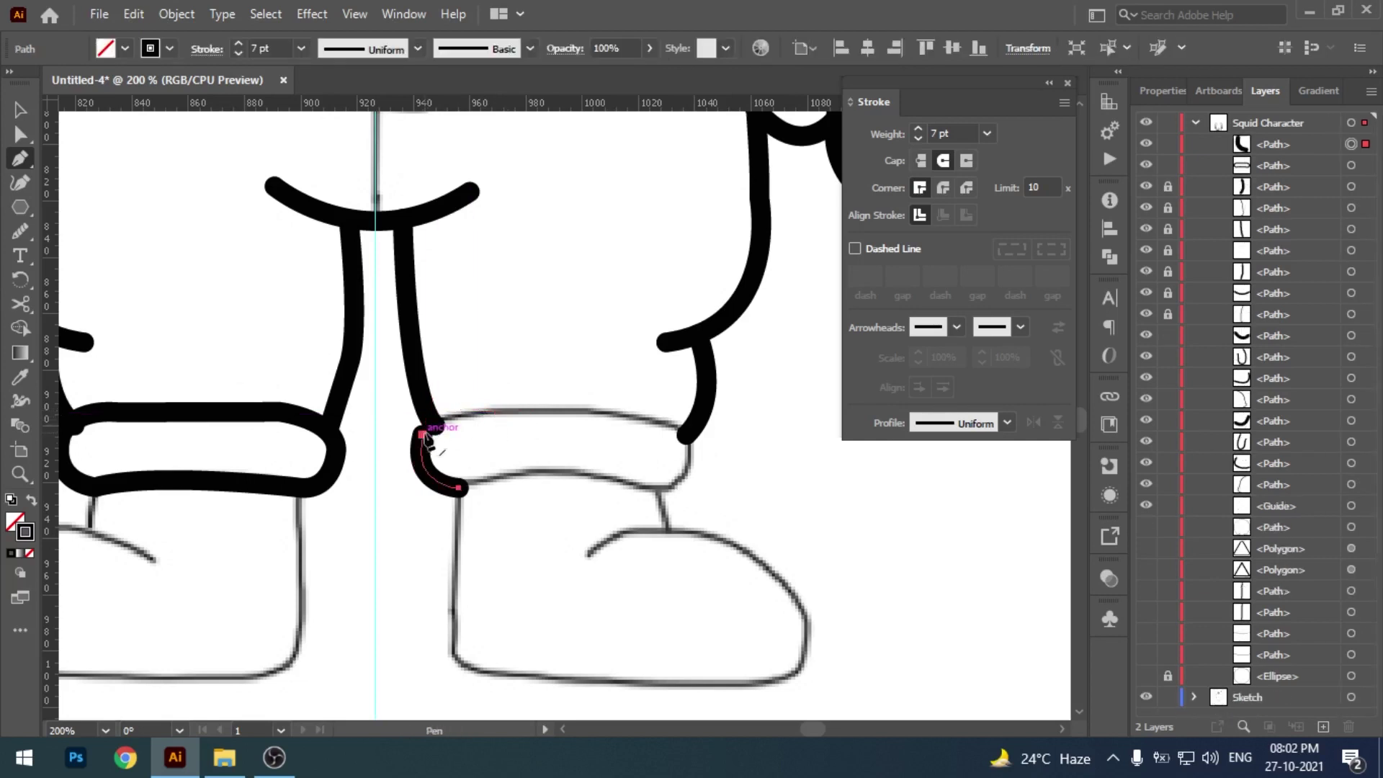
pyautogui.click(487, 412)
pyautogui.moveTo(605, 421)
pyautogui.mouseDown()
pyautogui.moveTo(519, 414)
pyautogui.moveTo(600, 470)
pyautogui.moveTo(512, 467)
pyautogui.mouseUp()
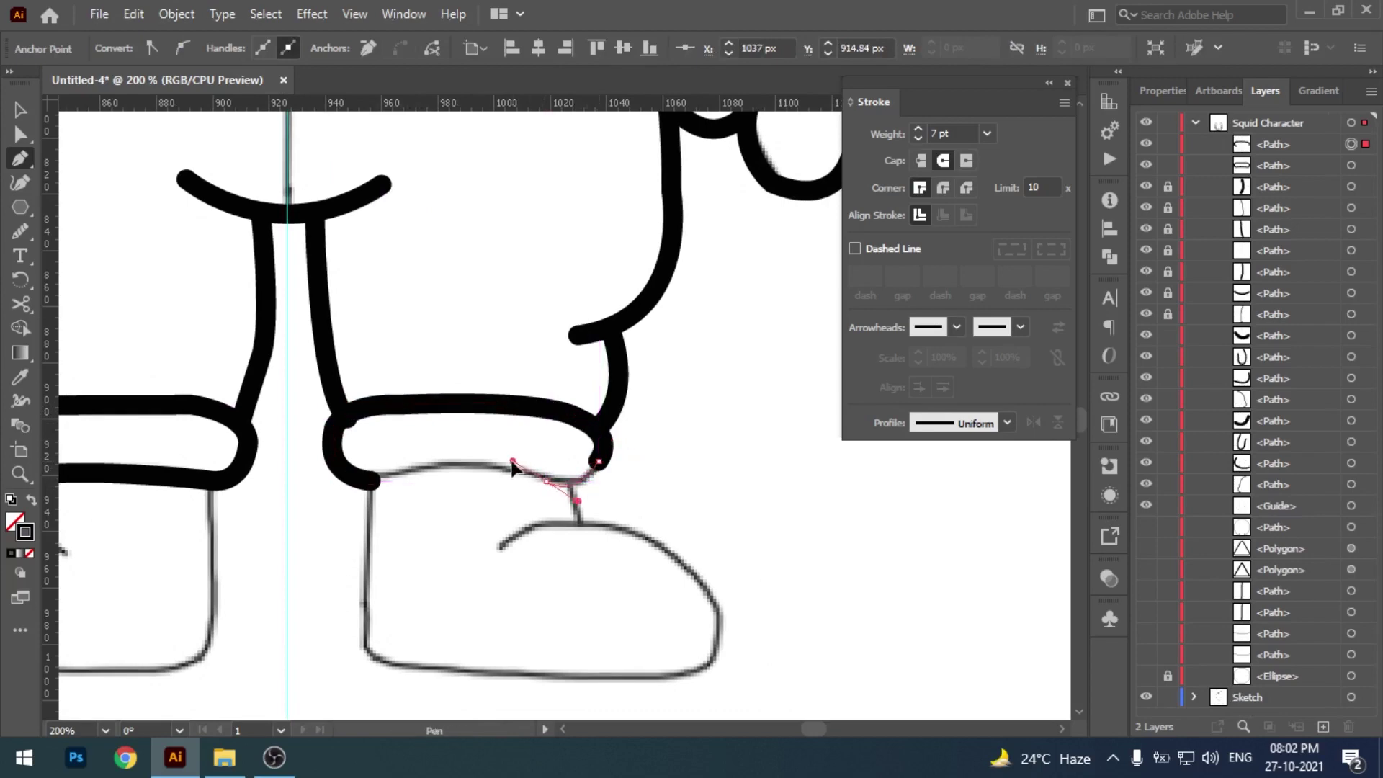
pyautogui.moveTo(370, 480); pyautogui.dragTo(434, 454)
pyautogui.moveTo(335, 428); pyautogui.dragTo(321, 478)
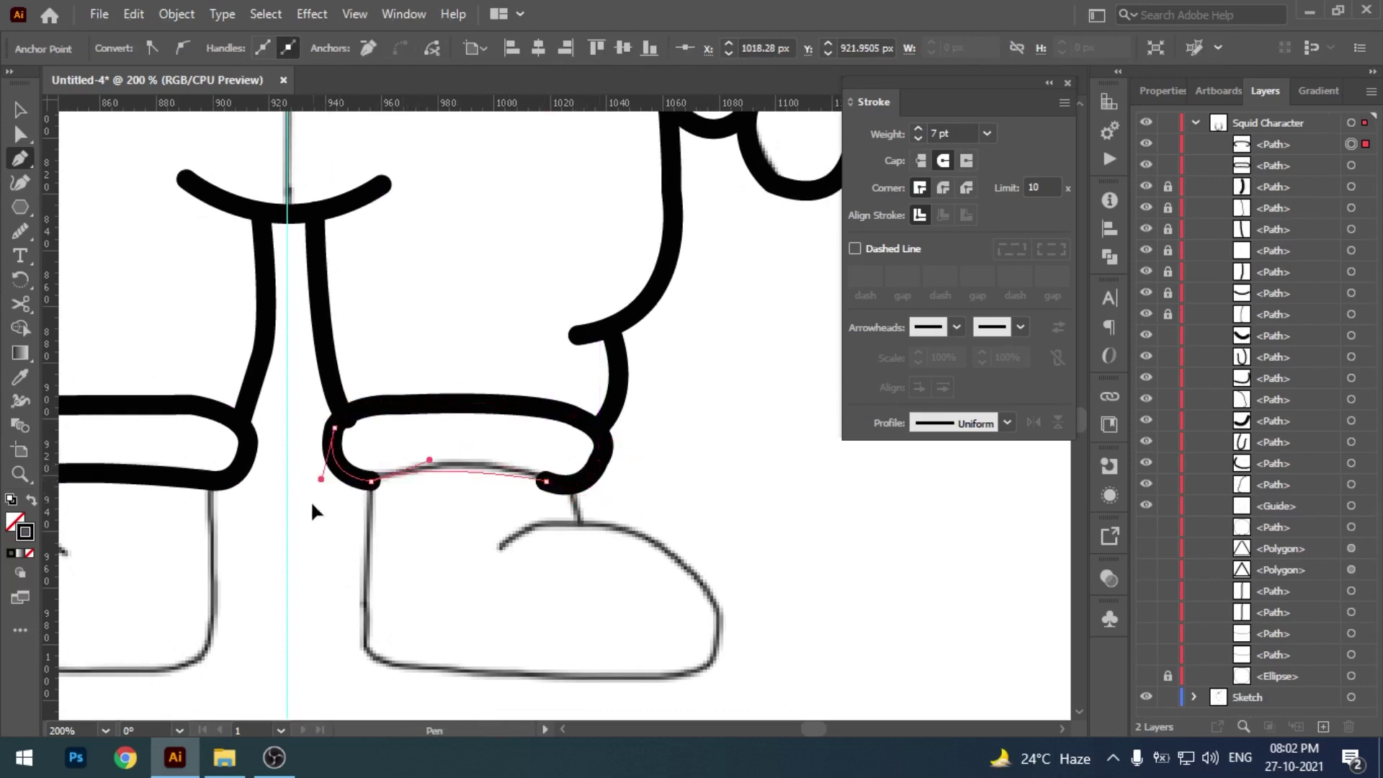
pyautogui.moveTo(497, 513); pyautogui.dragTo(512, 505)
pyautogui.press('v')
pyautogui.click(667, 547)
# - Outline the left boot with a rounded back corner, sole, toe and top curve
pyautogui.hotkey('ctrl', '-')
pyautogui.hotkey('ctrl', '-')
pyautogui.hotkey('ctrl', '-')
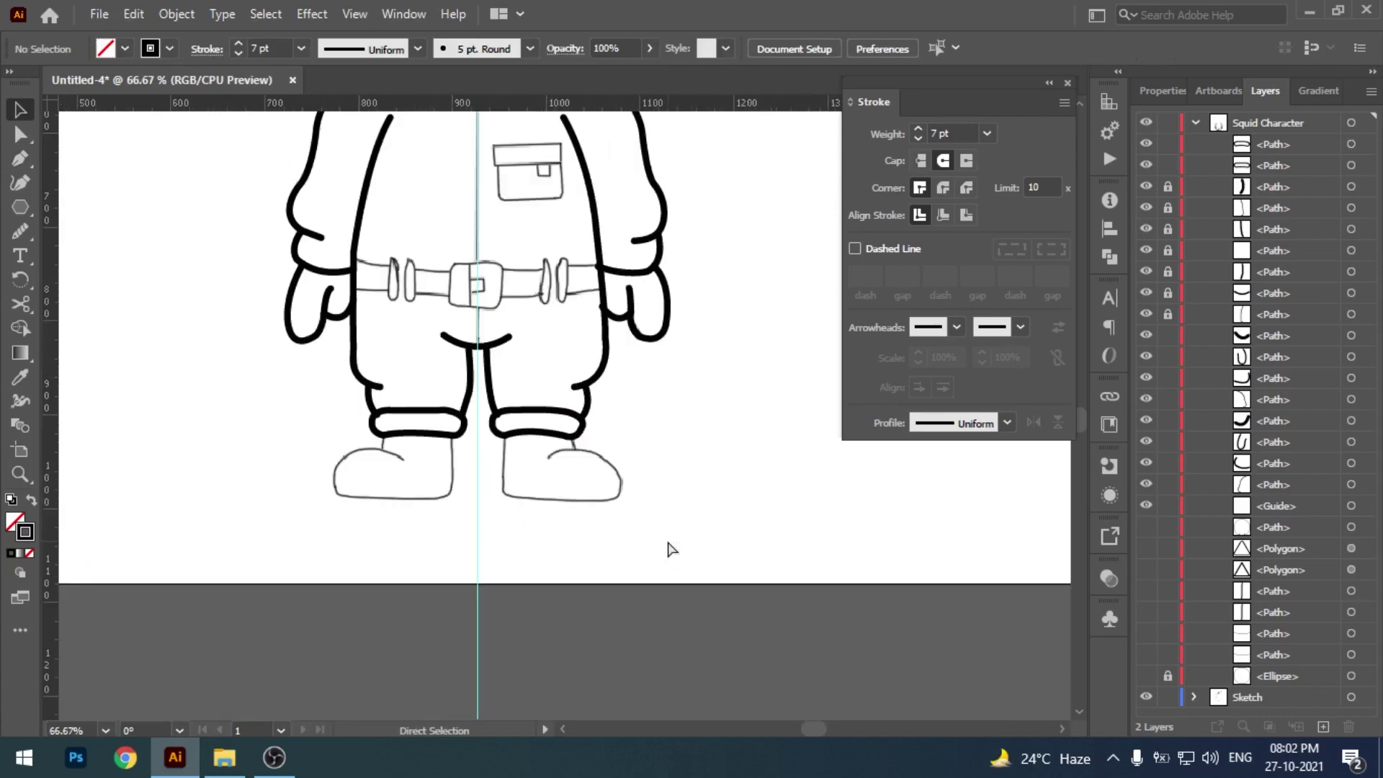
pyautogui.hotkey('ctrl', '-')
pyautogui.moveTo(681, 474); pyautogui.dragTo(685, 500)
pyautogui.scroll(-1, 685, 500)
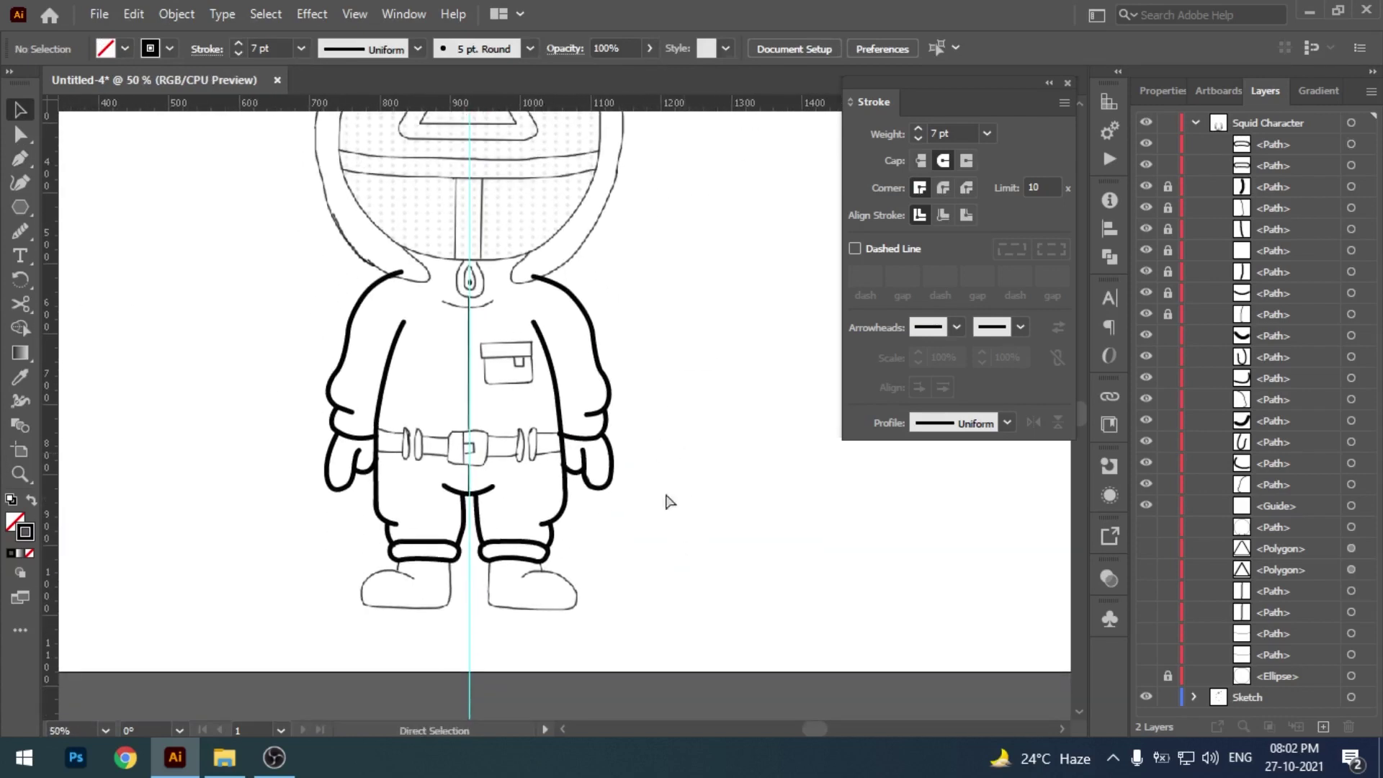
pyautogui.hotkey('ctrl', '+')
pyautogui.hotkey('ctrl', '+')
pyautogui.hotkey('ctrl', '+')
pyautogui.hotkey('ctrl', '-')
pyautogui.scroll(-5, 642, 347)
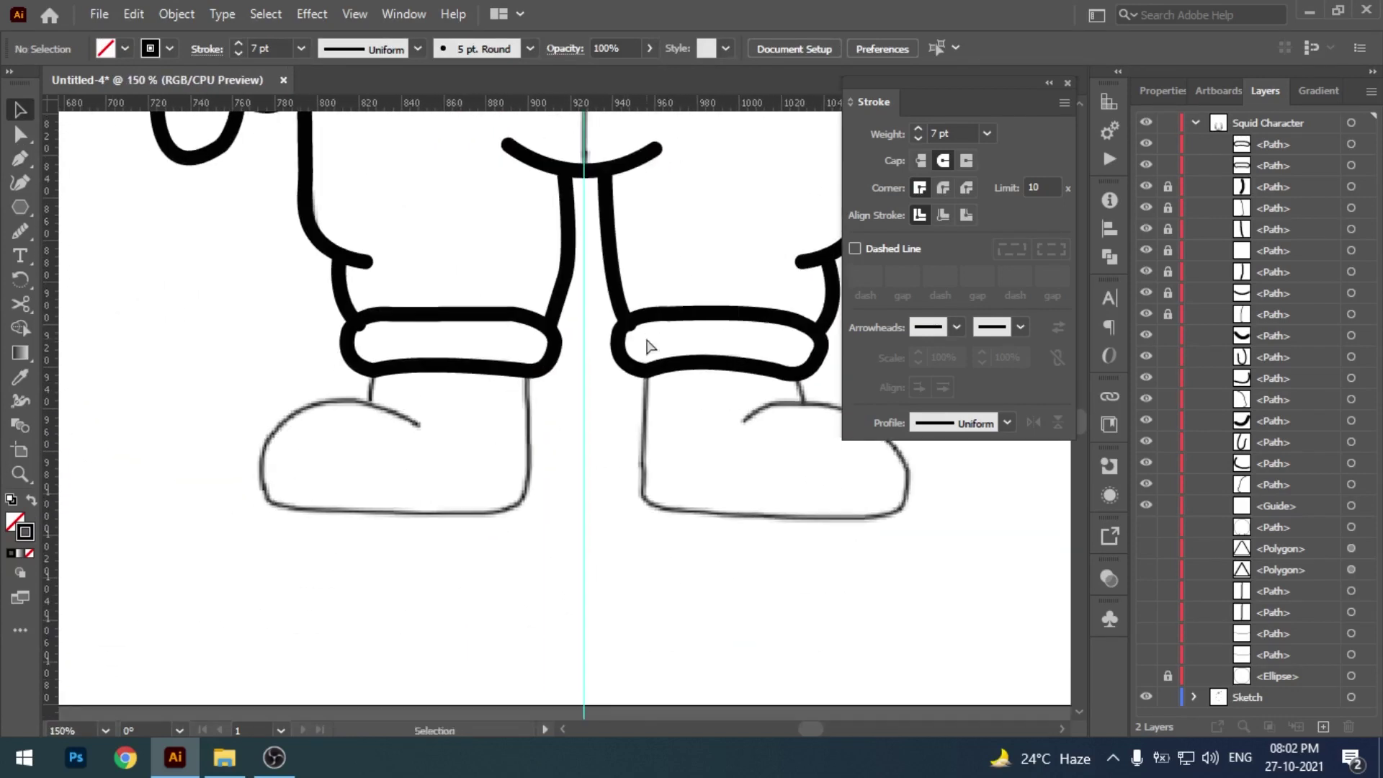
pyautogui.hotkey('ctrl', '+')
pyautogui.scroll(-1, 494, 440)
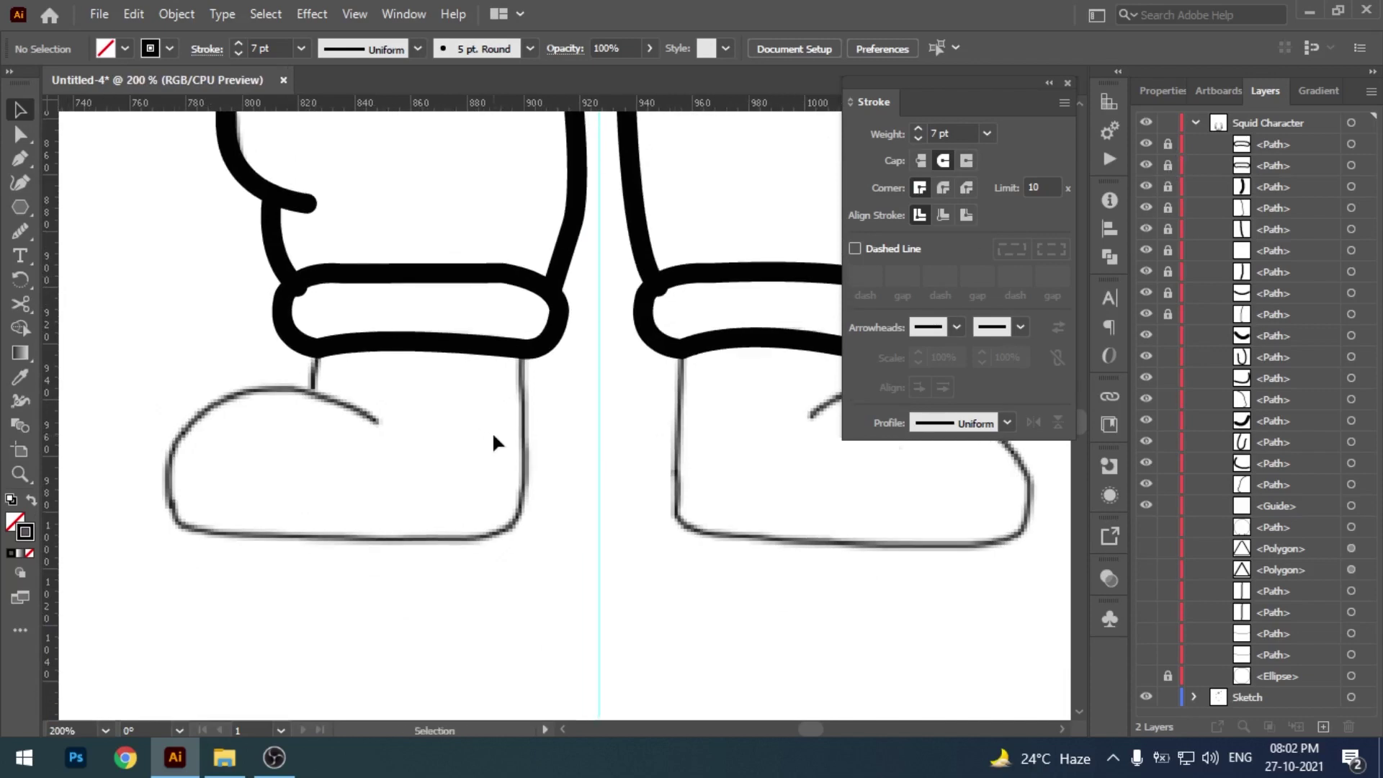
pyautogui.click(520, 354)
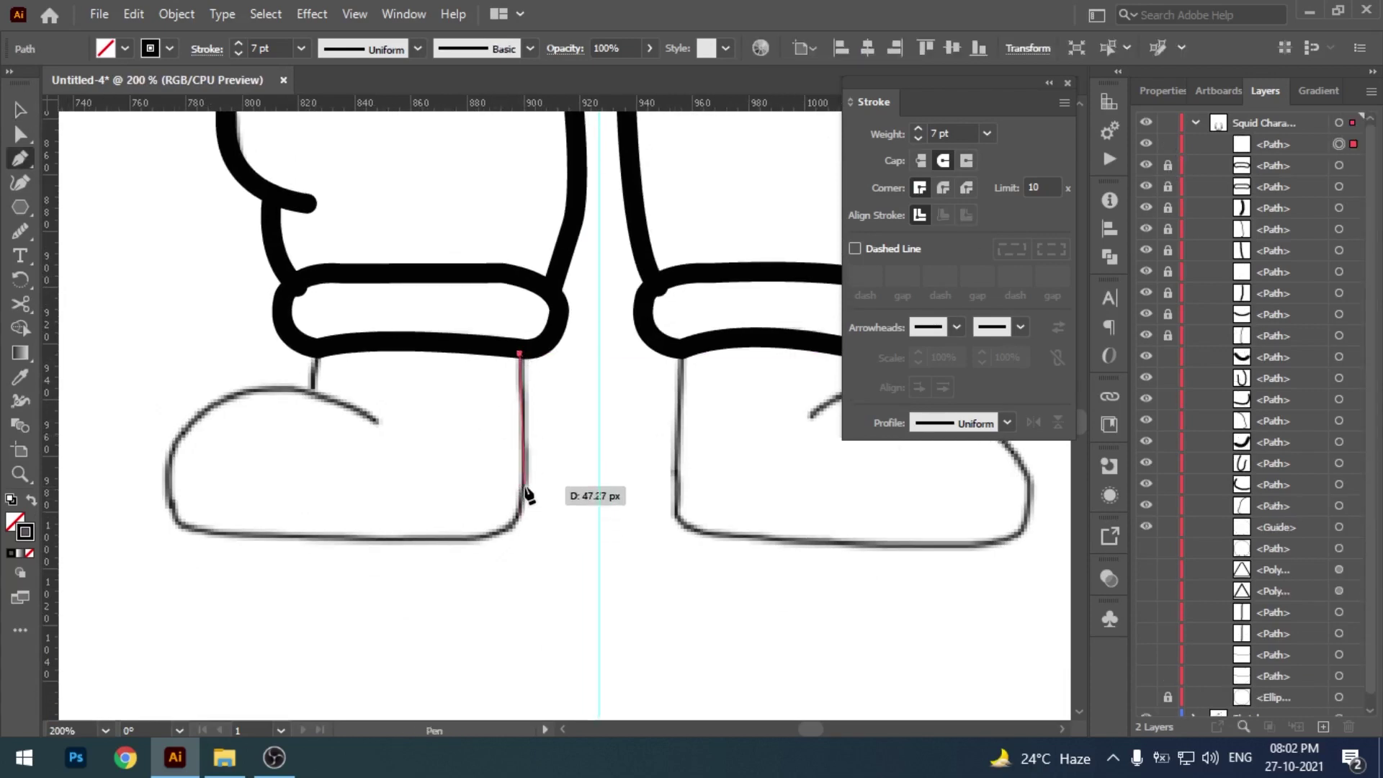
pyautogui.moveTo(459, 538); pyautogui.dragTo(386, 547)
pyautogui.click(225, 535)
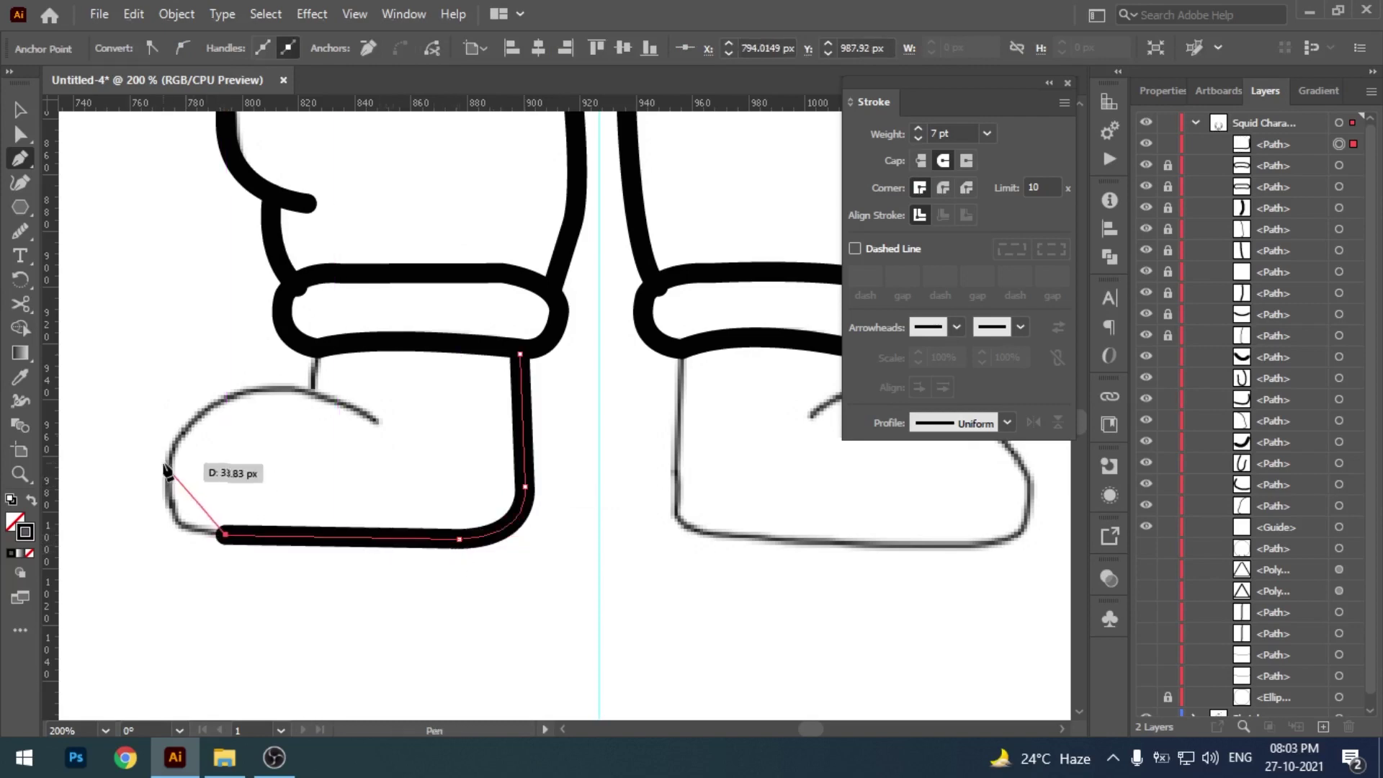
pyautogui.moveTo(166, 460); pyautogui.dragTo(180, 382)
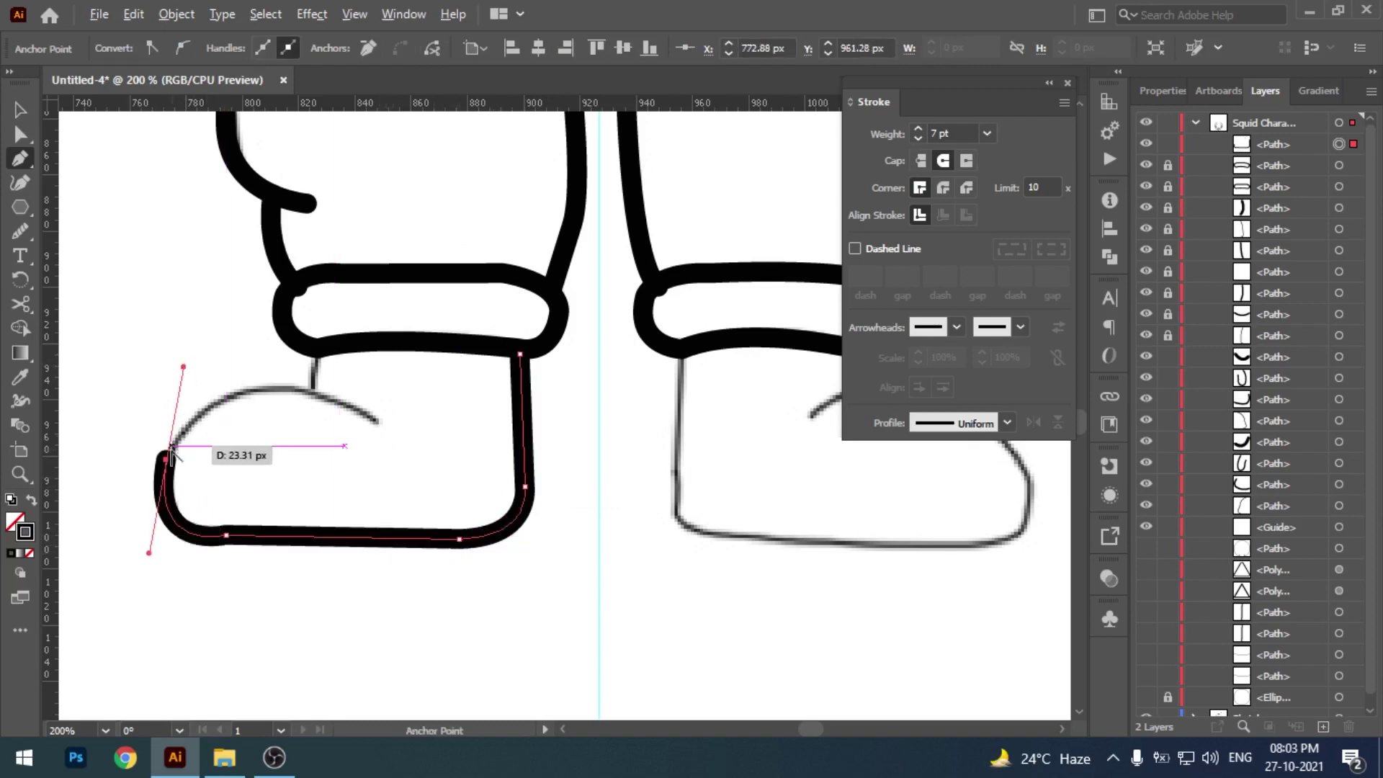
pyautogui.moveTo(376, 421)
pyautogui.mouseDown()
pyautogui.moveTo(580, 513)
pyautogui.moveTo(541, 511)
pyautogui.mouseUp()
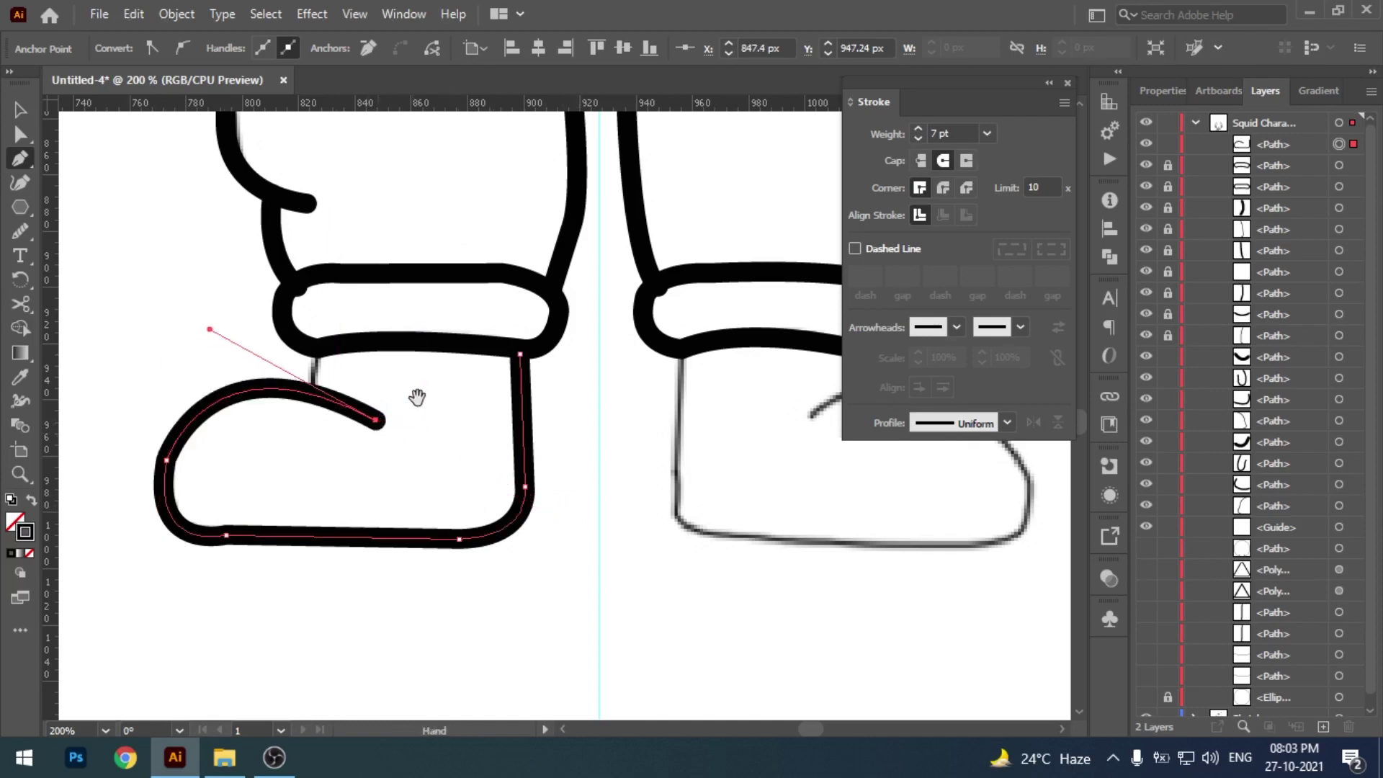
# - Draw a short line joining the left boot to its cuff
pyautogui.moveTo(417, 397); pyautogui.dragTo(449, 420)
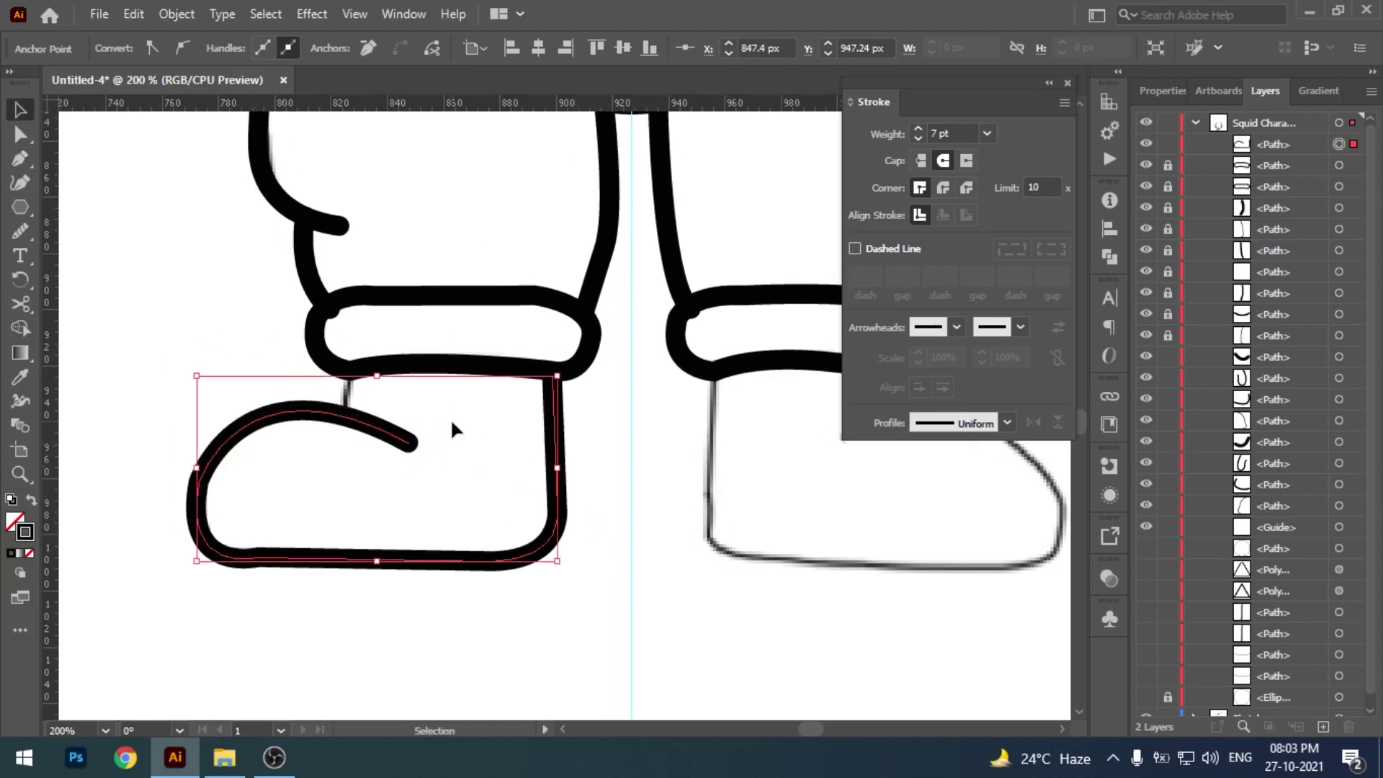
pyautogui.click(351, 372)
pyautogui.click(342, 415)
pyautogui.moveTo(396, 447); pyautogui.dragTo(407, 447)
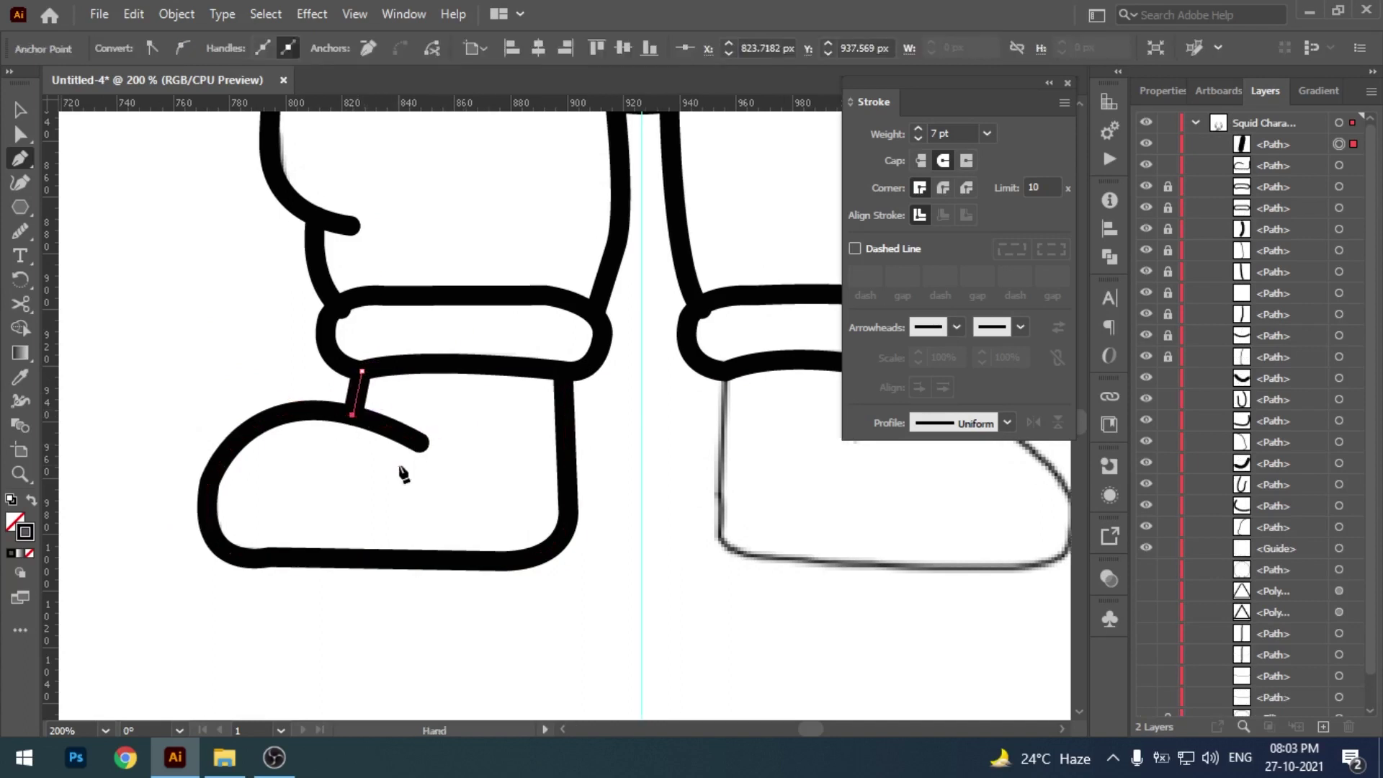
pyautogui.moveTo(347, 525)
pyautogui.mouseDown()
pyautogui.moveTo(343, 478)
pyautogui.moveTo(367, 550)
pyautogui.mouseUp()
# - Trace the right boot outline along its top, pointed toe, sole and rounded heel
pyautogui.press('n')
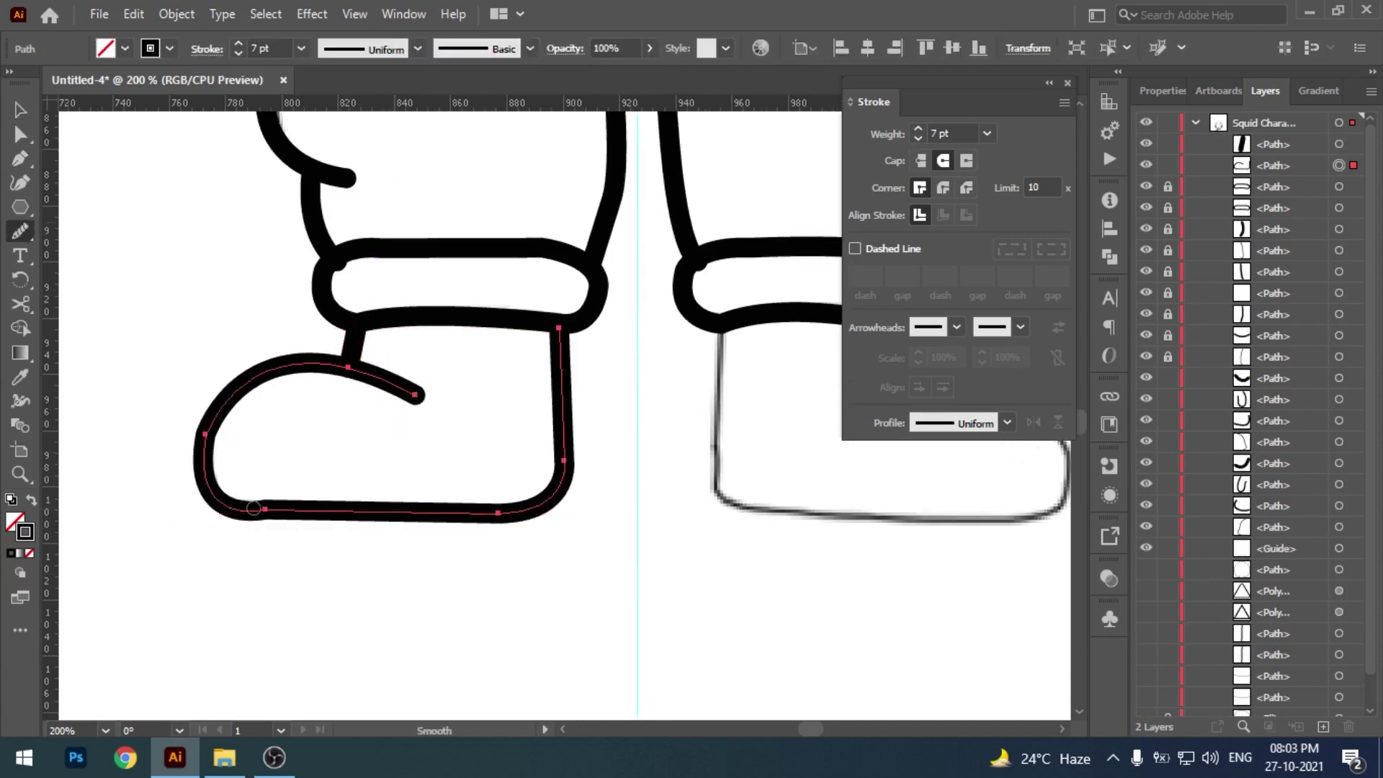
pyautogui.hscroll(5, 525, 558)
pyautogui.scroll(2, 432, 483)
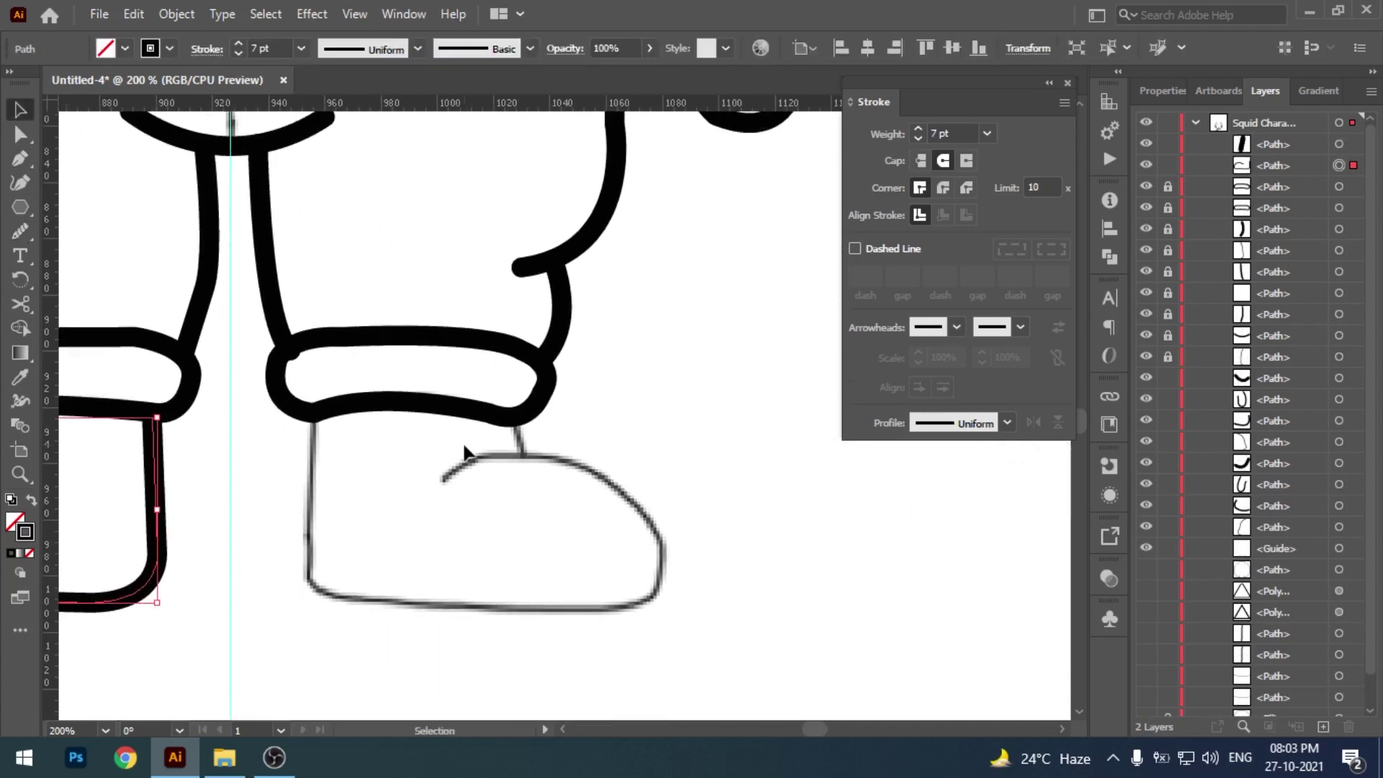
pyautogui.press('p')
pyautogui.click(443, 483)
pyautogui.scroll(-2, 443, 483)
pyautogui.moveTo(611, 411)
pyautogui.mouseDown()
pyautogui.moveTo(716, 495)
pyautogui.moveTo(617, 562)
pyautogui.mouseUp()
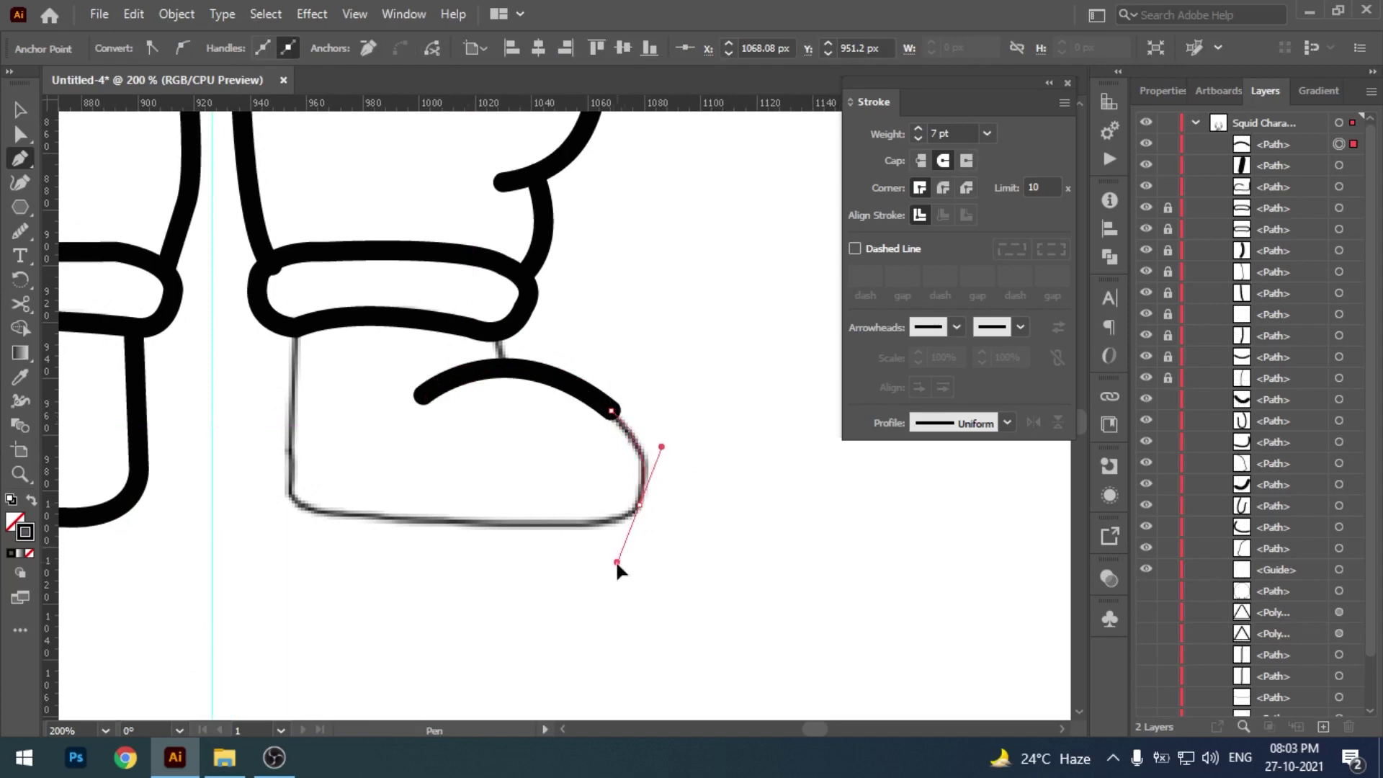
pyautogui.click(638, 506)
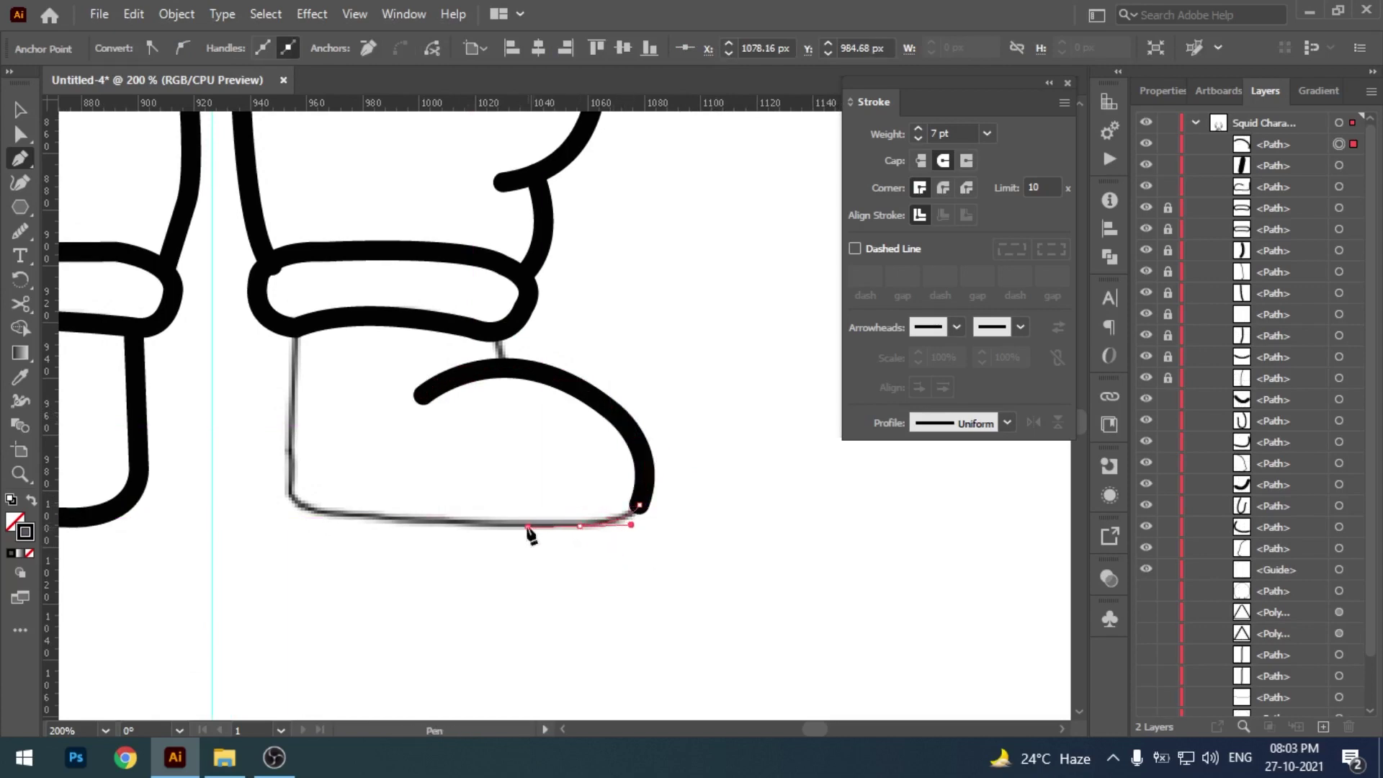
pyautogui.moveTo(530, 534); pyautogui.dragTo(528, 532)
pyautogui.click(333, 519)
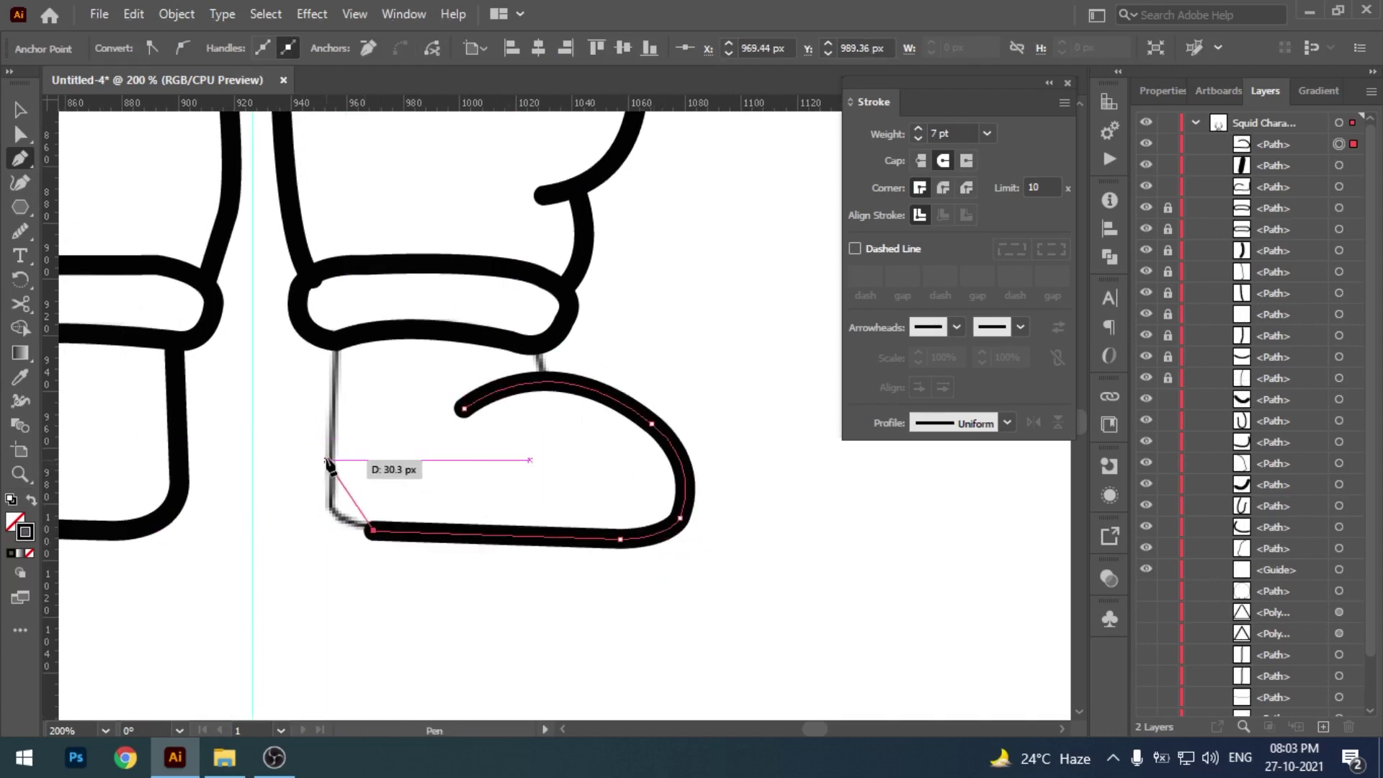
pyautogui.moveTo(328, 462); pyautogui.dragTo(339, 340)
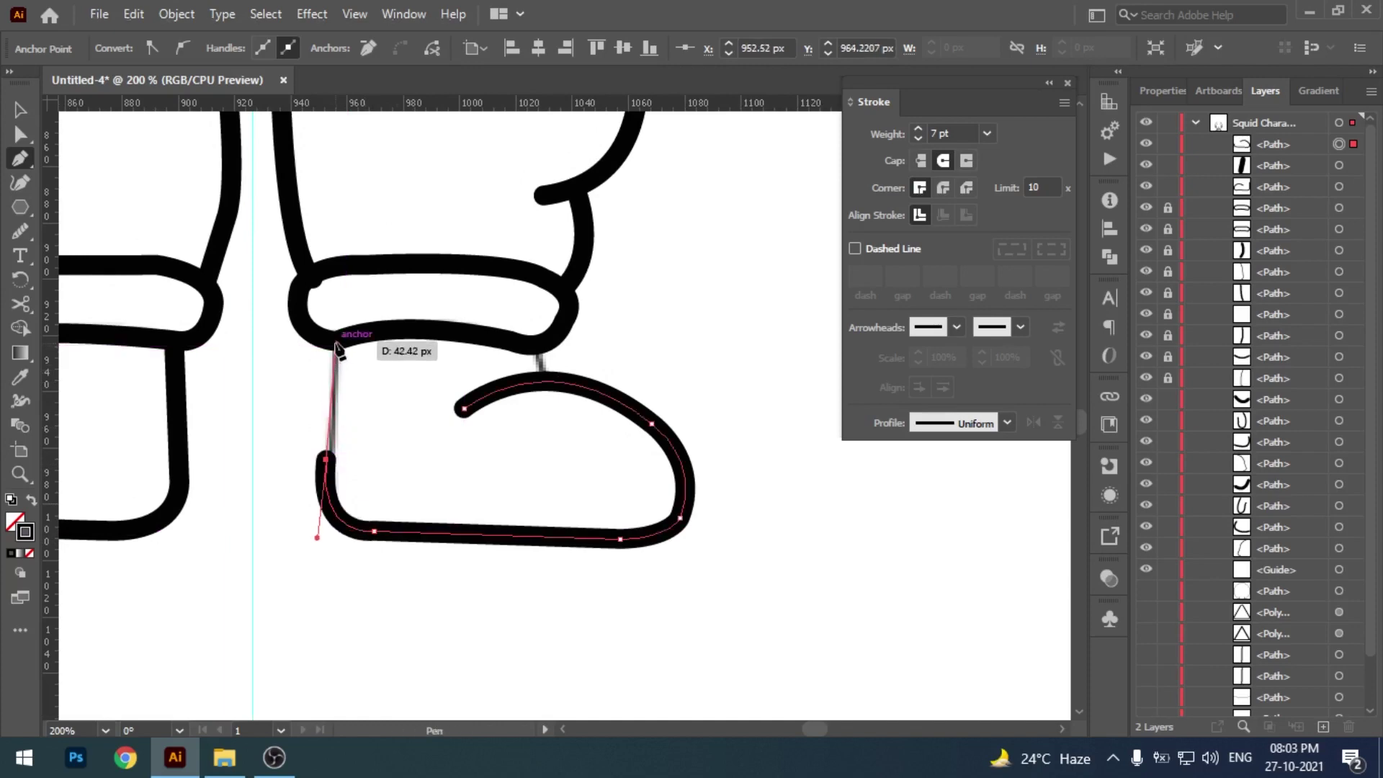
pyautogui.press('v')
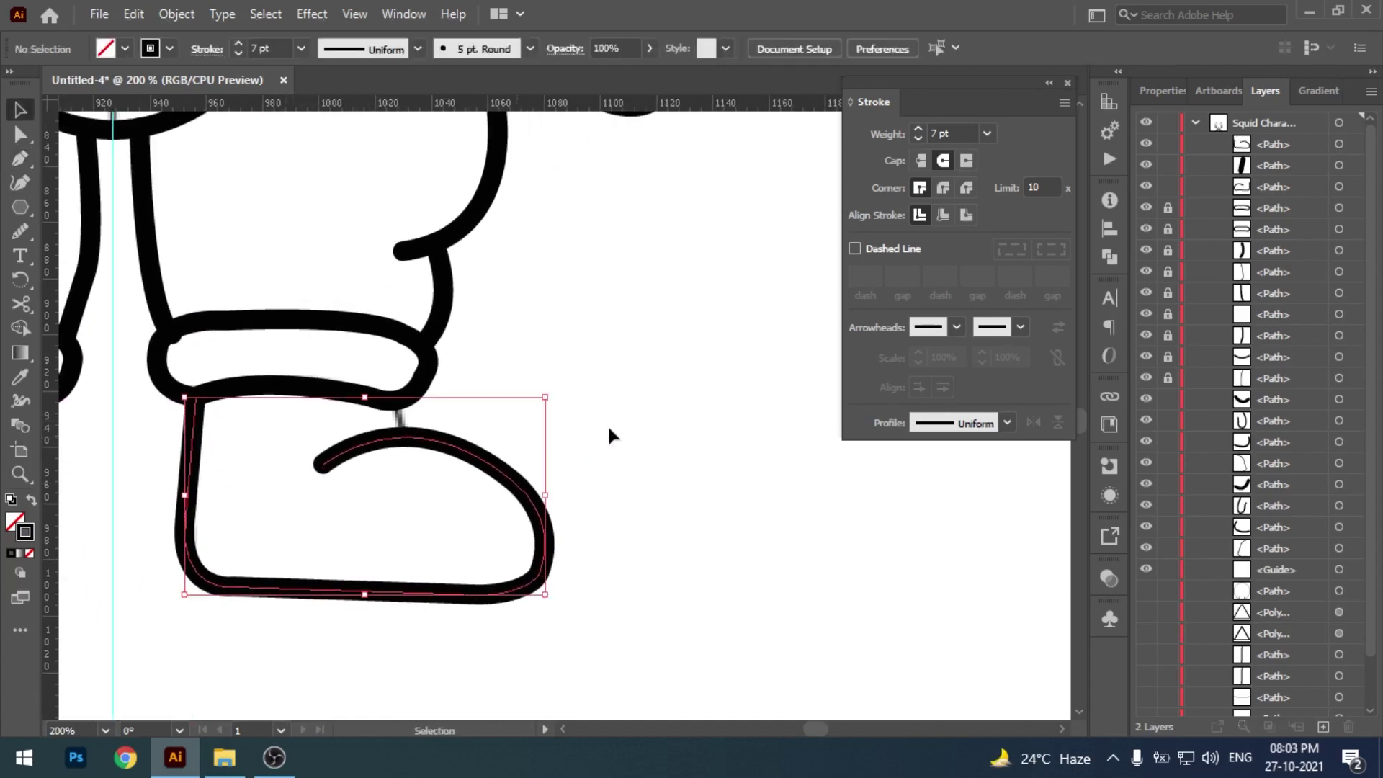
# - Join the right cuff to its boot with a short line and zoom out to check
pyautogui.click(607, 423)
pyautogui.press('p')
pyautogui.click(395, 401)
pyautogui.click(405, 440)
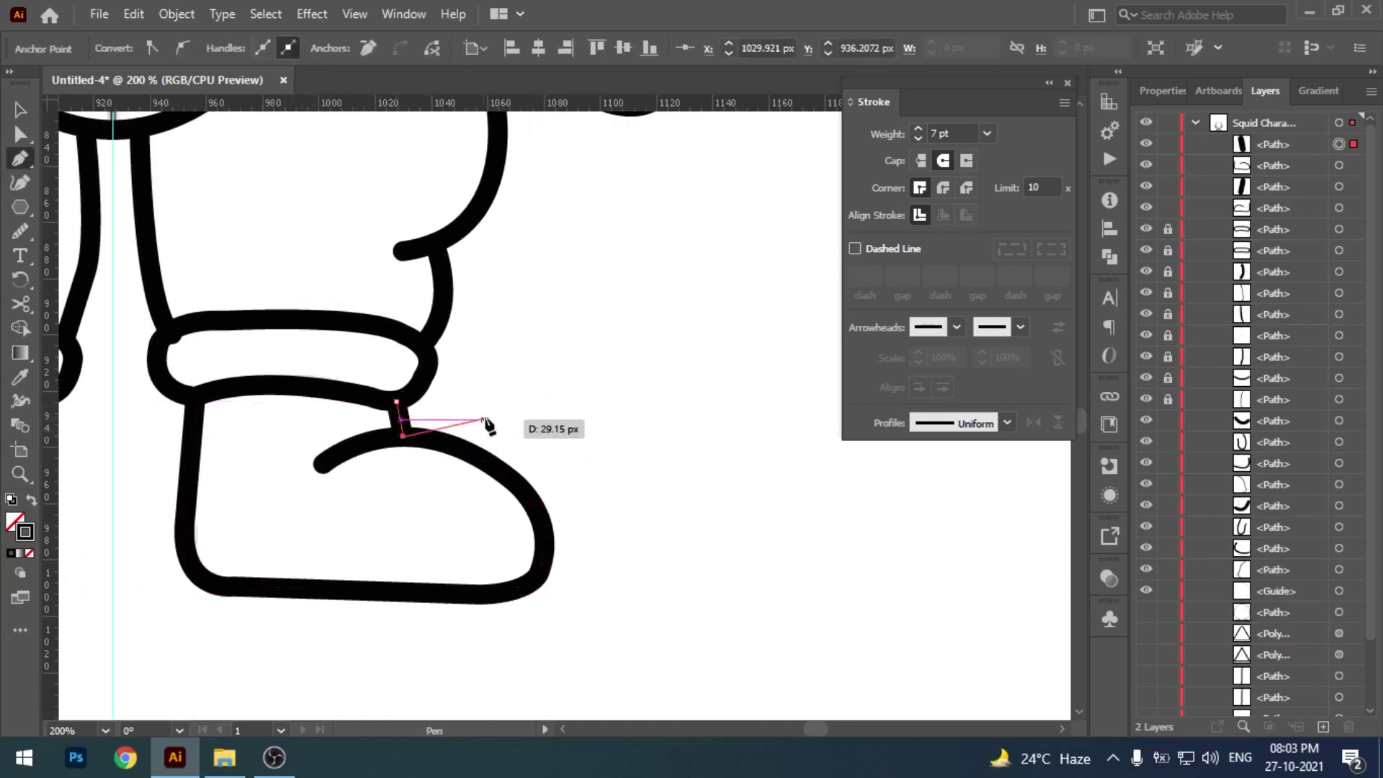
pyautogui.press('v')
pyautogui.click(567, 410)
pyautogui.hotkey('ctrl', '-')
pyautogui.hotkey('ctrl', '-')
pyautogui.hotkey('ctrl', '-')
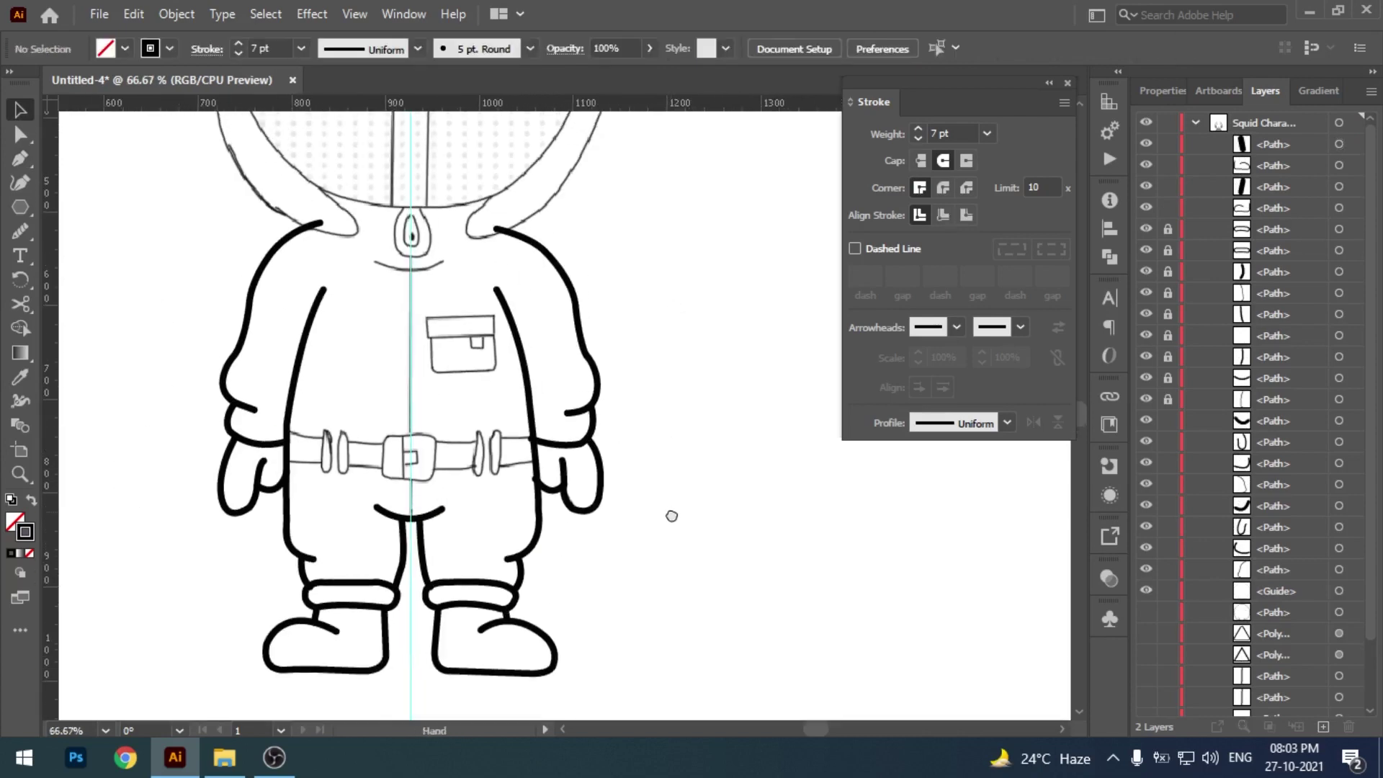
# - Trace the zipper as two thick vertical lines: collar to belt, then below the belt
pyautogui.scroll(2, 671, 513)
pyautogui.hotkey('ctrl', '+')
pyautogui.hotkey('ctrl', '+')
pyautogui.hotkey('ctrl', '+')
pyautogui.hotkey('ctrl', '-')
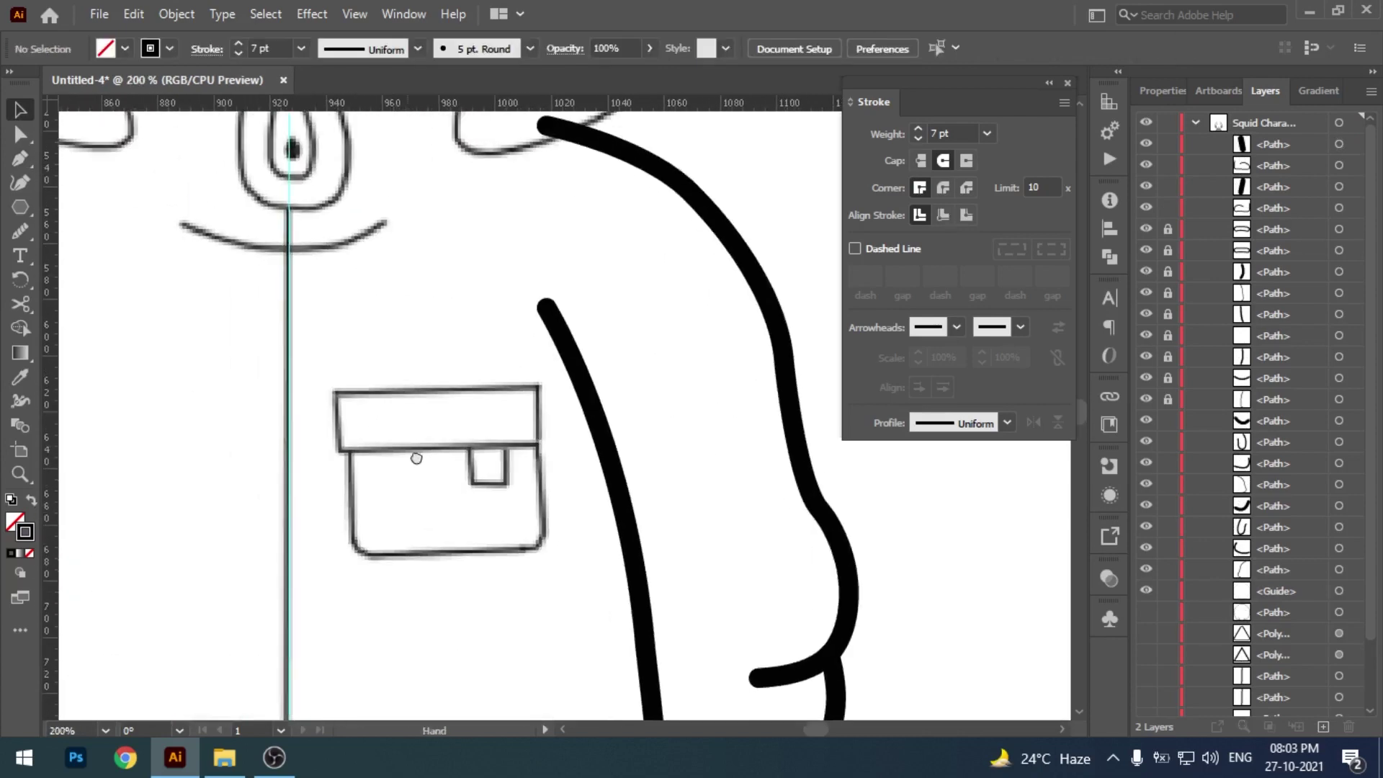
pyautogui.hotkey('ctrl', '+')
pyautogui.hotkey('ctrl', '-')
pyautogui.moveTo(520, 416)
pyautogui.mouseDown()
pyautogui.moveTo(523, 442)
pyautogui.moveTo(533, 230)
pyautogui.mouseUp()
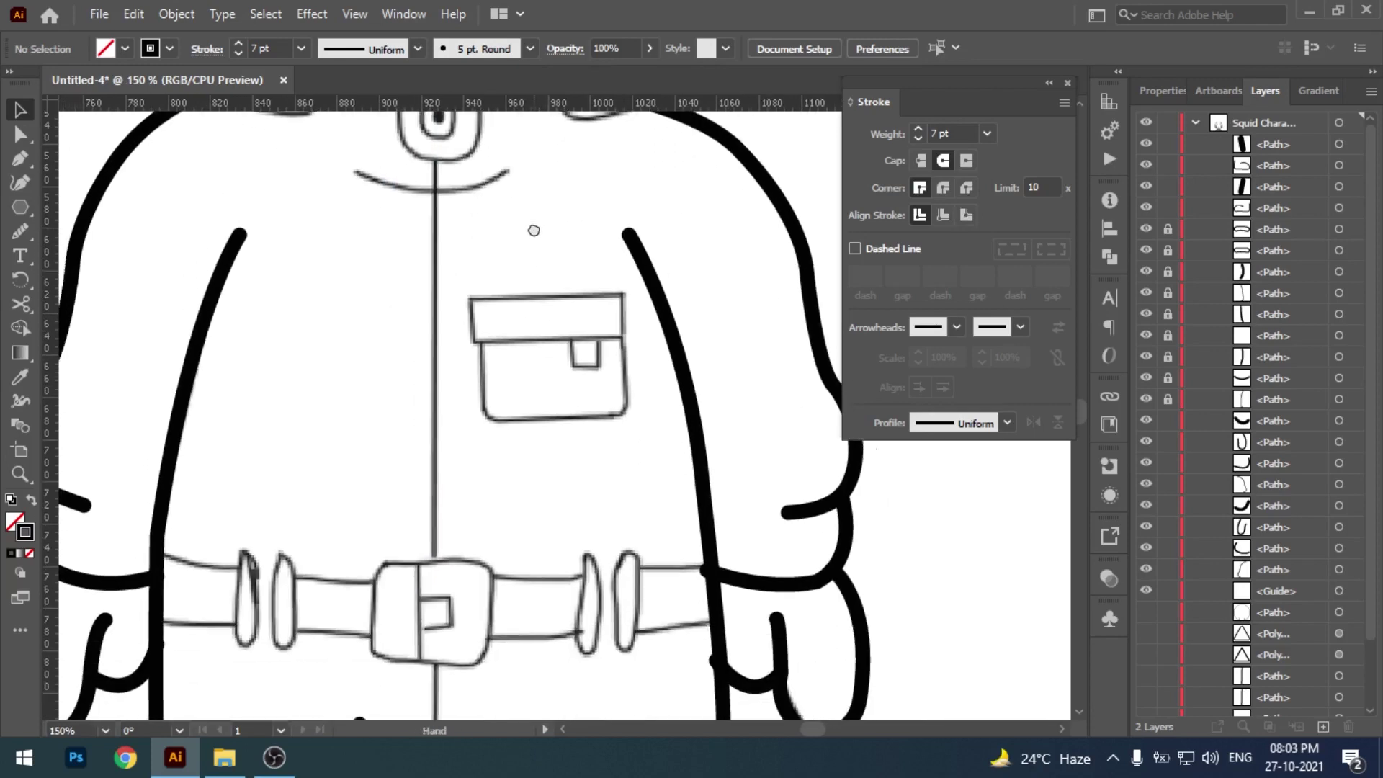
pyautogui.click(434, 165)
pyautogui.click(435, 559)
pyautogui.moveTo(536, 553); pyautogui.dragTo(526, 497)
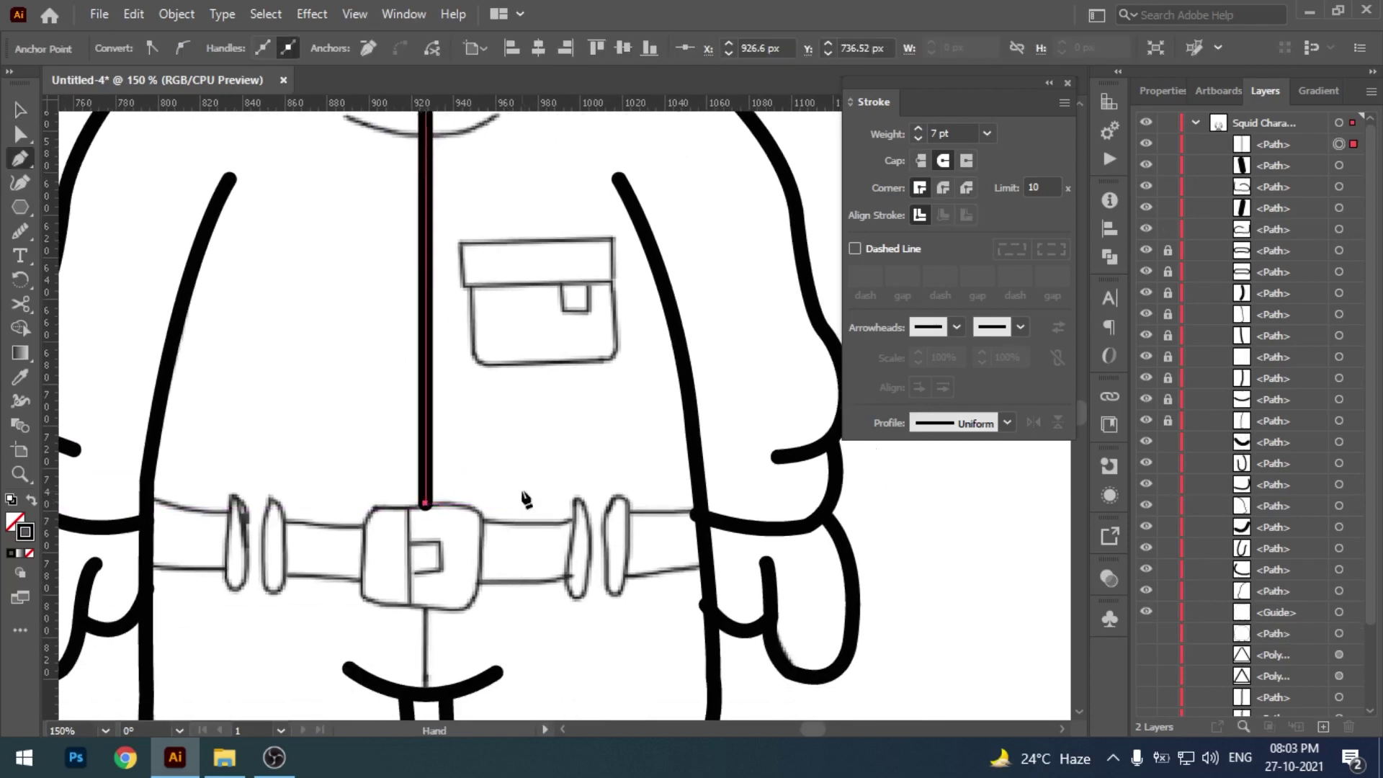
pyautogui.moveTo(548, 580); pyautogui.dragTo(545, 434)
pyautogui.click(427, 461)
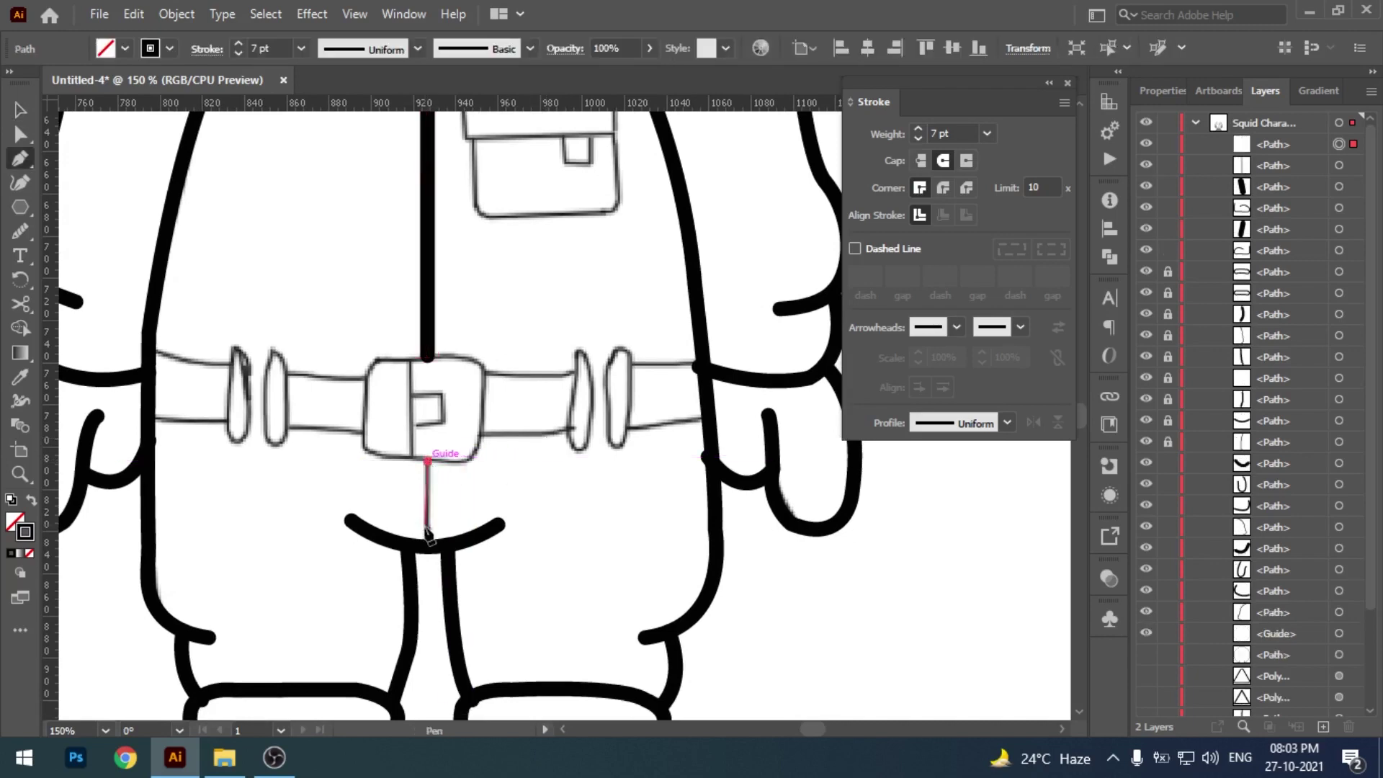
pyautogui.click(428, 539)
pyautogui.press('v')
# - Draw the thick curved collar line beneath the hood
pyautogui.moveTo(573, 177); pyautogui.dragTo(551, 542)
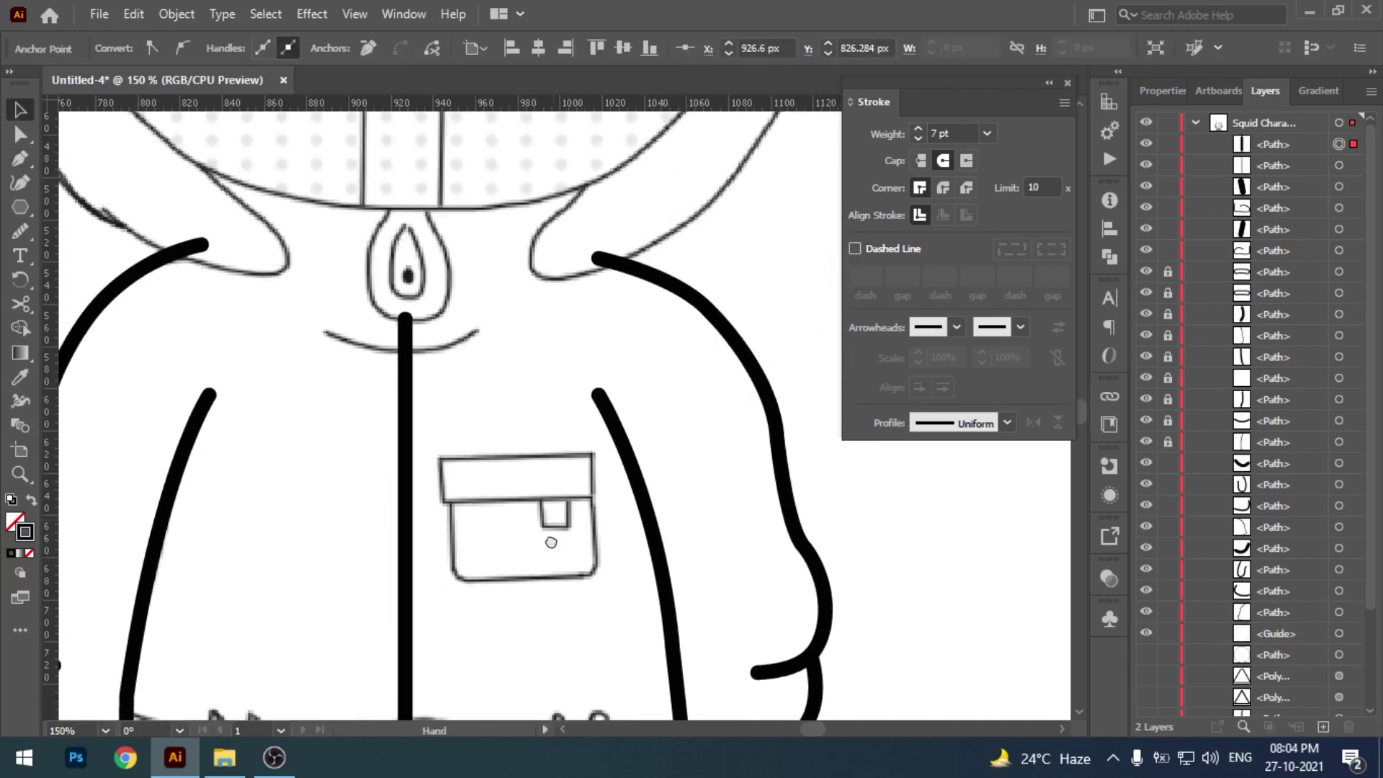
pyautogui.scroll(-5, 525, 309)
pyautogui.scroll(3, 460, 433)
pyautogui.scroll(2, 414, 556)
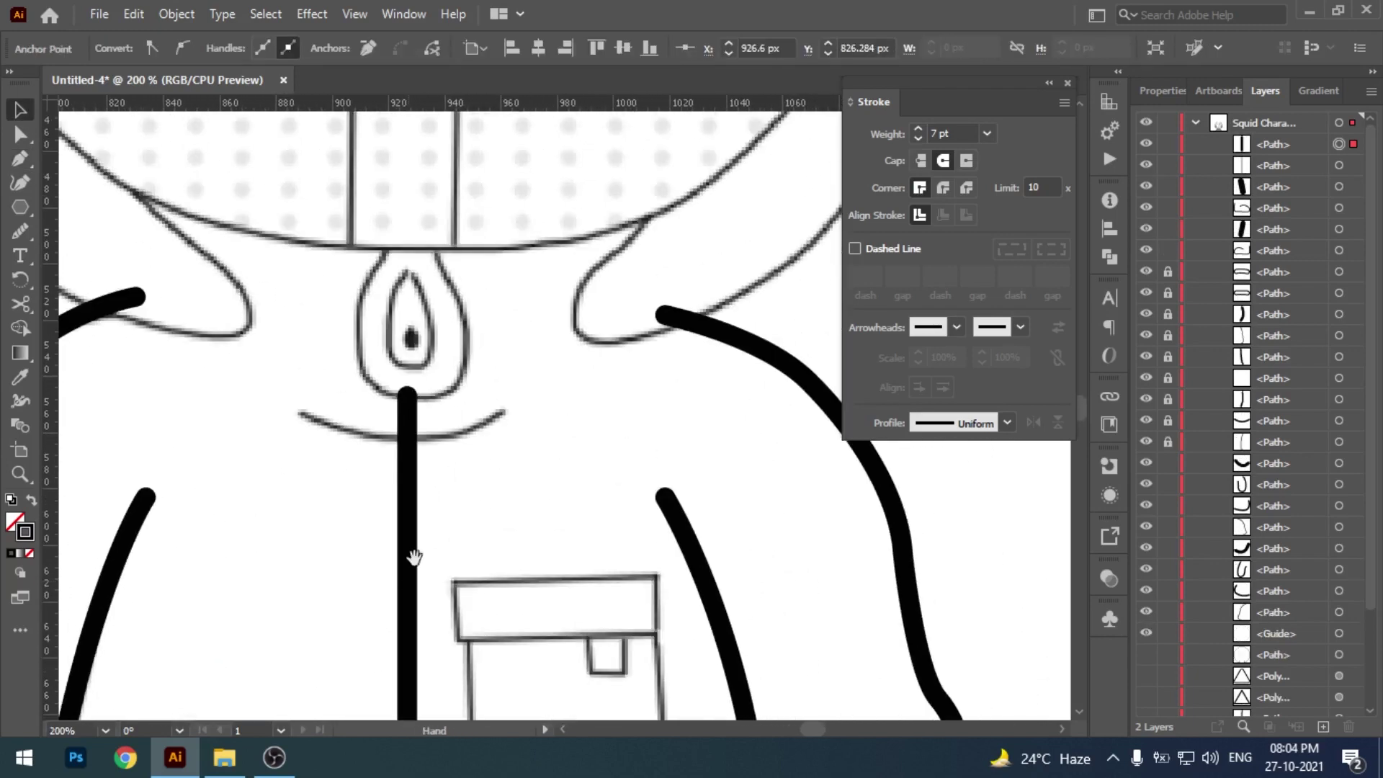
pyautogui.click(297, 409)
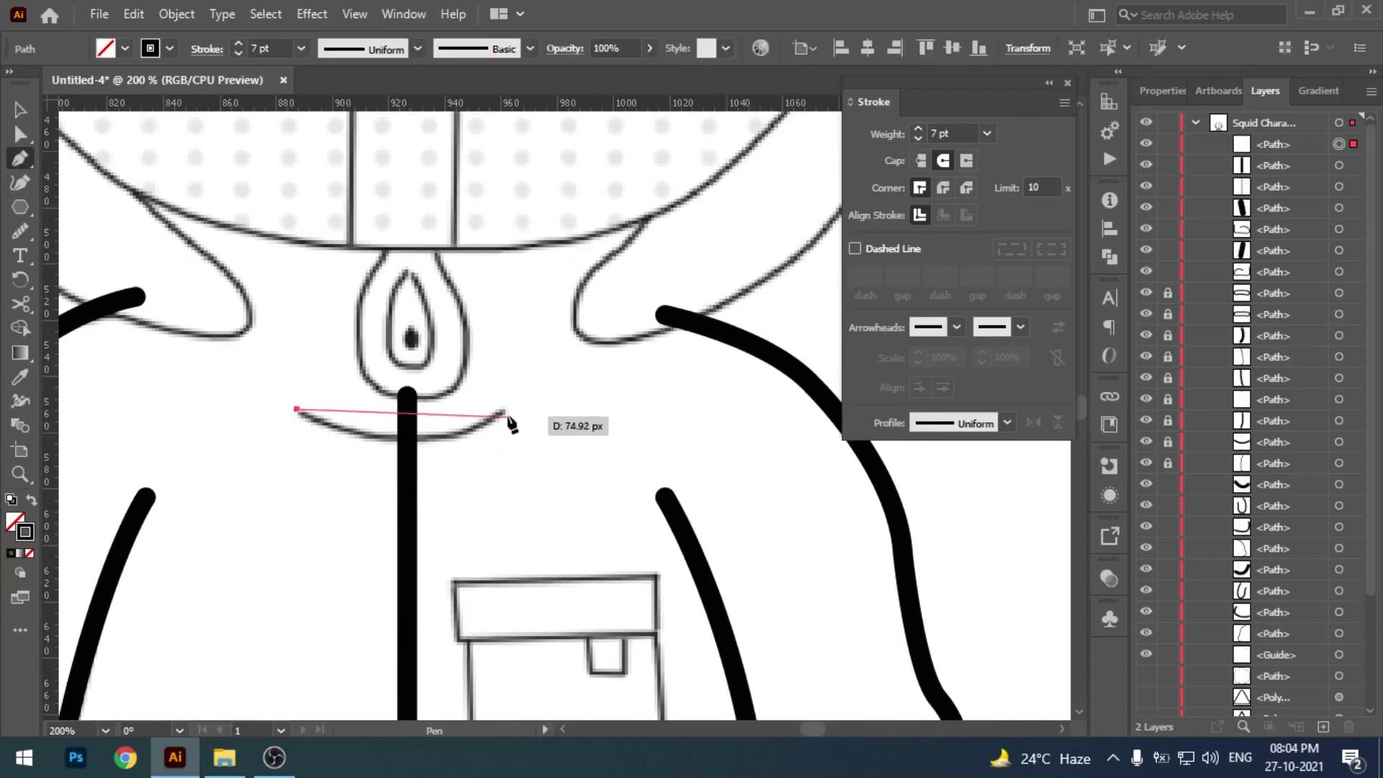
pyautogui.moveTo(508, 410); pyautogui.dragTo(618, 337)
pyautogui.press('a')
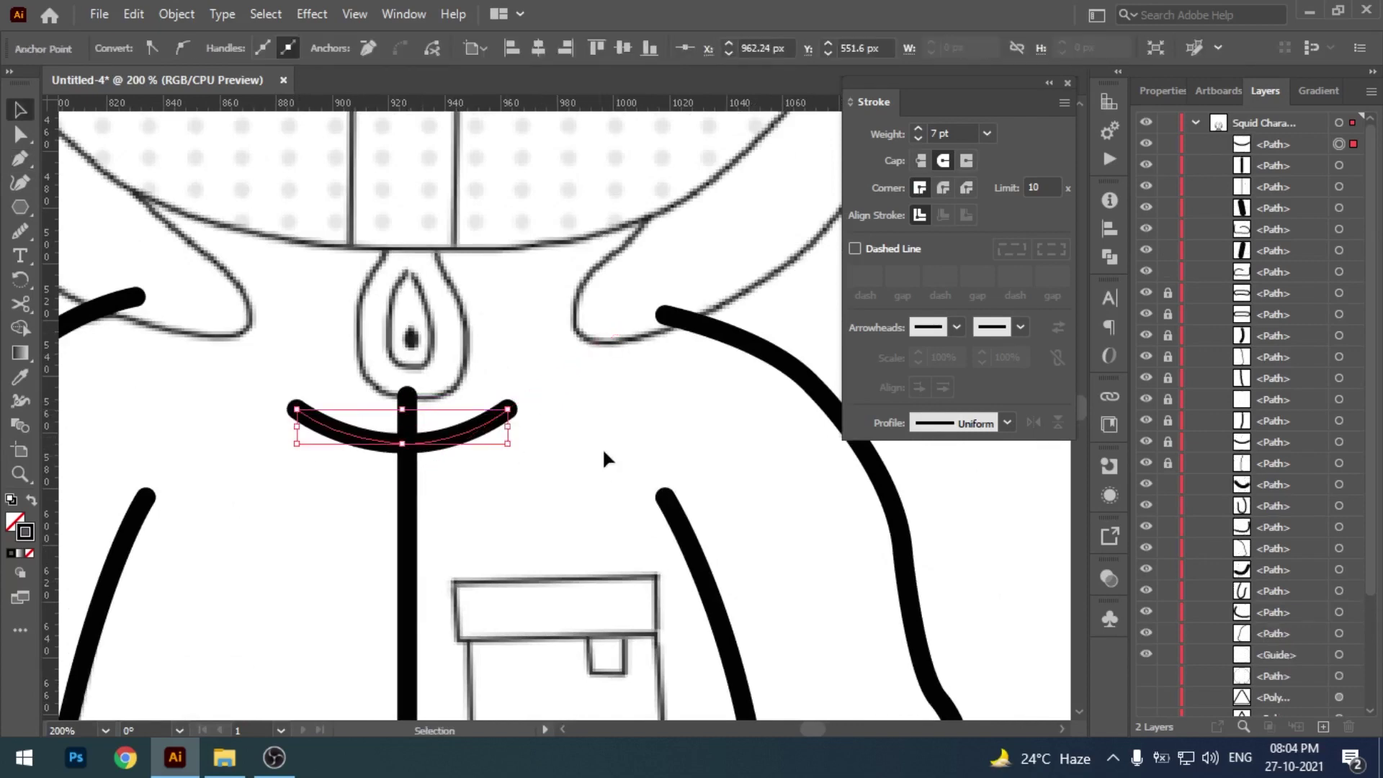
pyautogui.scroll(2, 531, 358)
pyautogui.scroll(1, 526, 351)
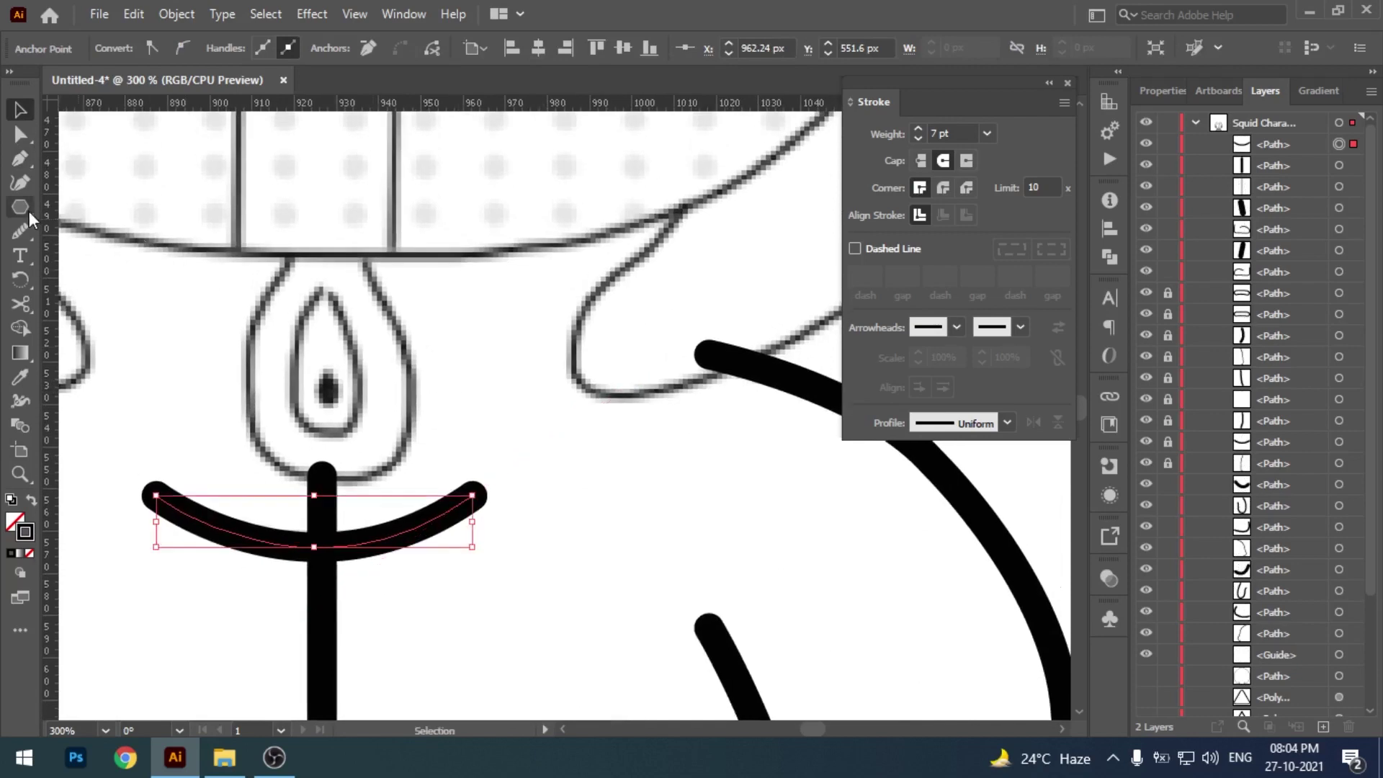
# - Make a stroke-free black egg shape and fit it over the sketched chest emblem
pyautogui.moveTo(21, 207); pyautogui.dragTo(79, 228)
pyautogui.moveTo(509, 251)
pyautogui.mouseDown()
pyautogui.moveTo(655, 436)
pyautogui.moveTo(667, 408)
pyautogui.mouseUp()
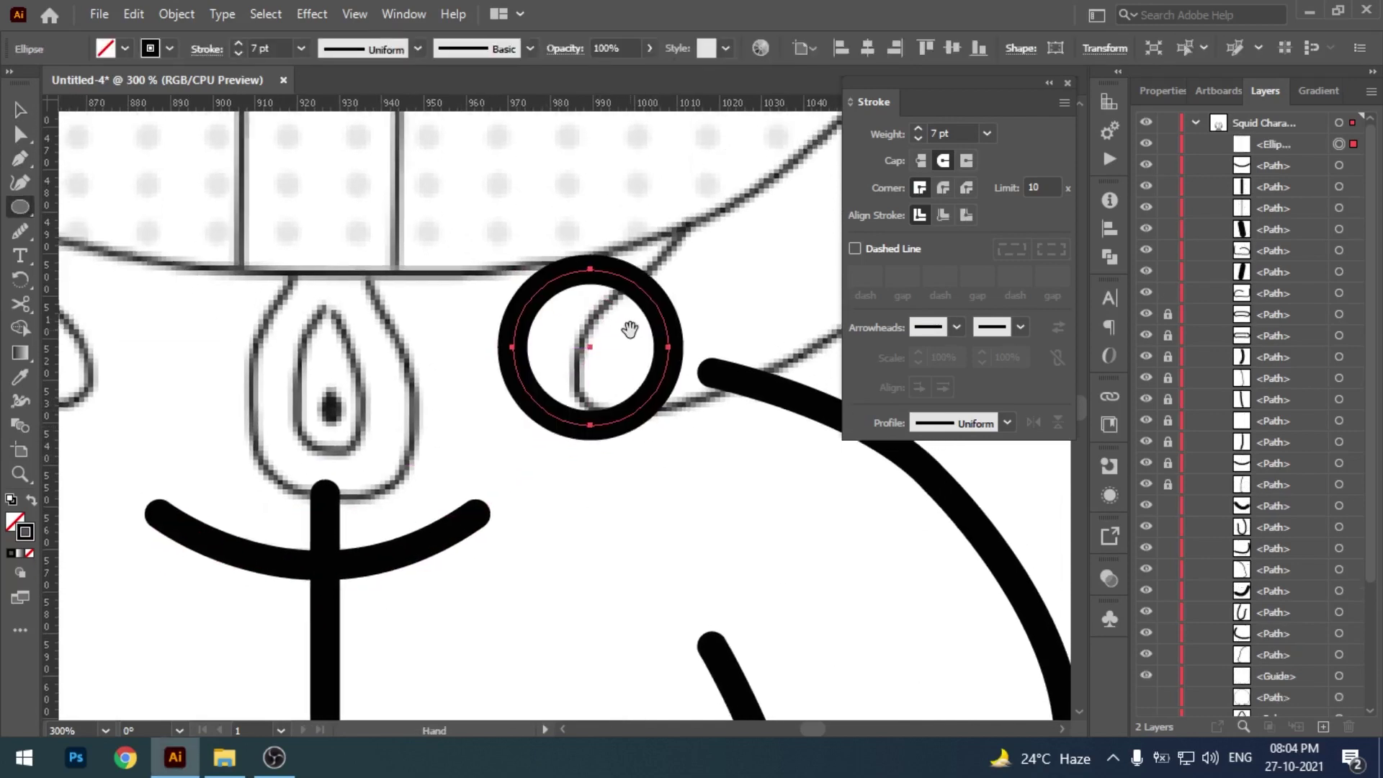
pyautogui.press('v')
pyautogui.click(30, 554)
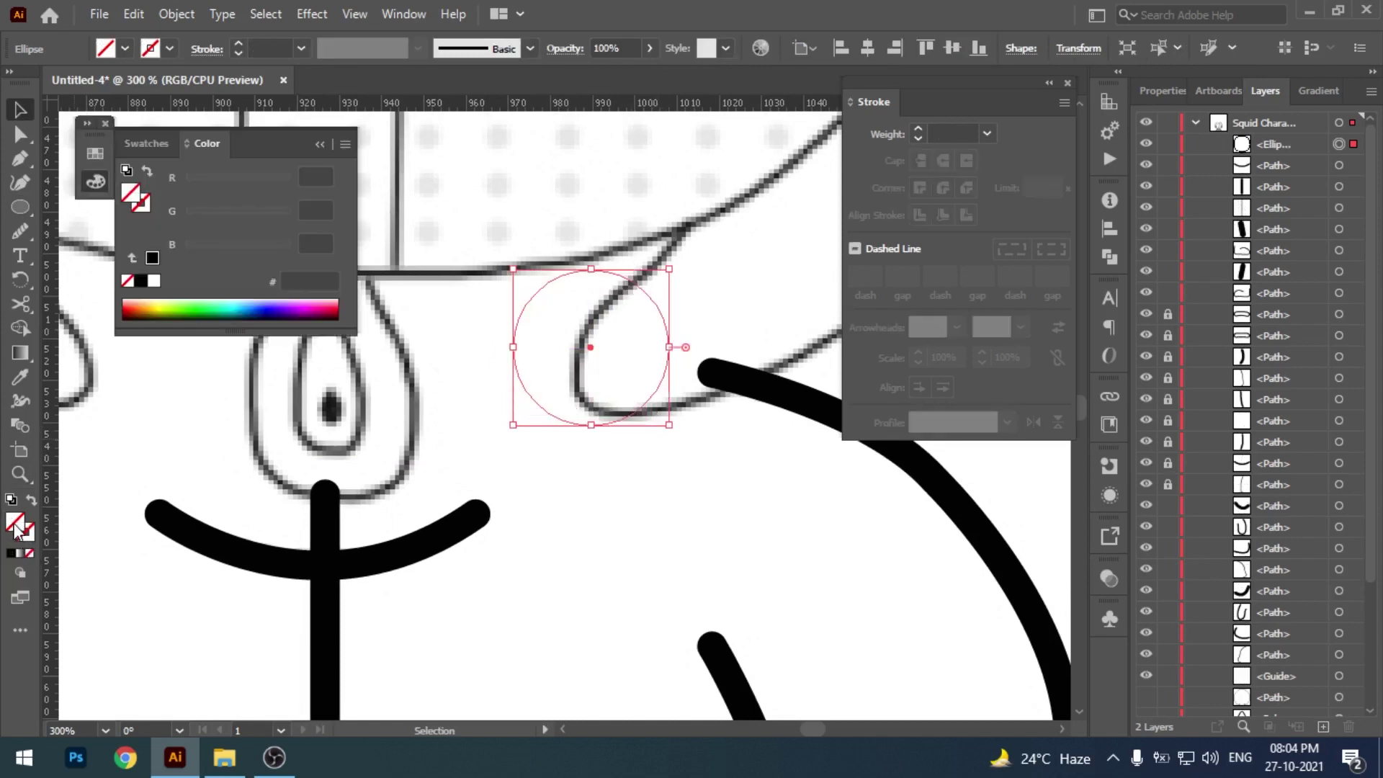
pyautogui.click(140, 281)
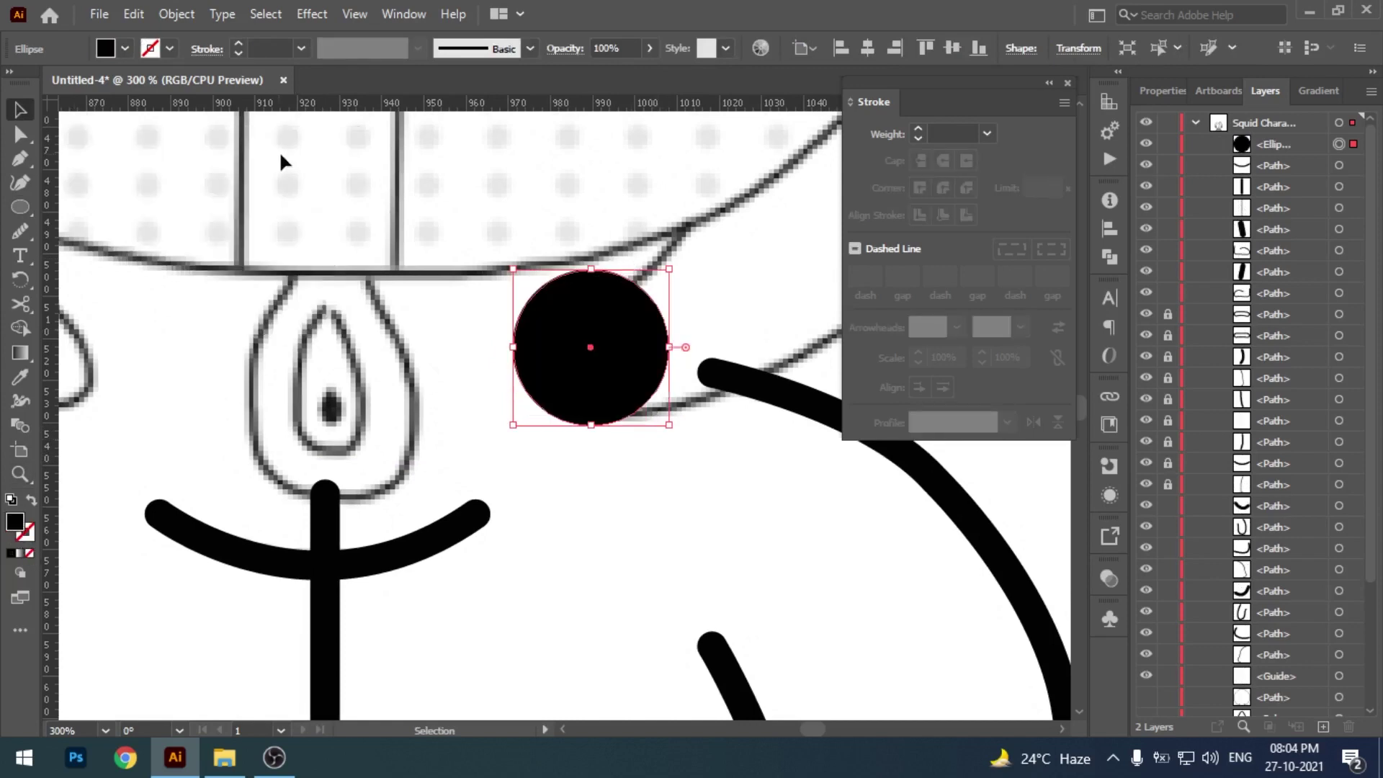
pyautogui.click(25, 140)
pyautogui.moveTo(597, 288); pyautogui.dragTo(599, 192)
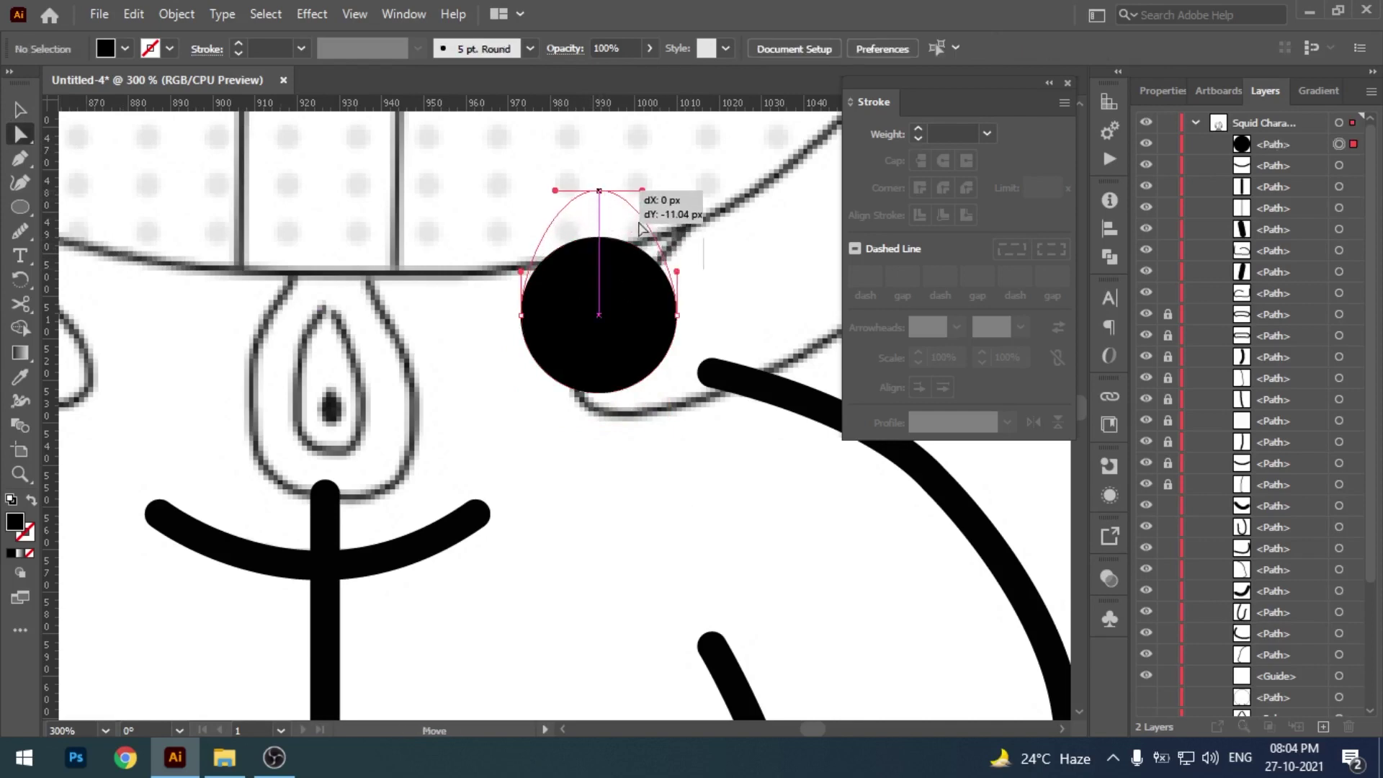
pyautogui.press('v')
pyautogui.moveTo(639, 318); pyautogui.dragTo(353, 396)
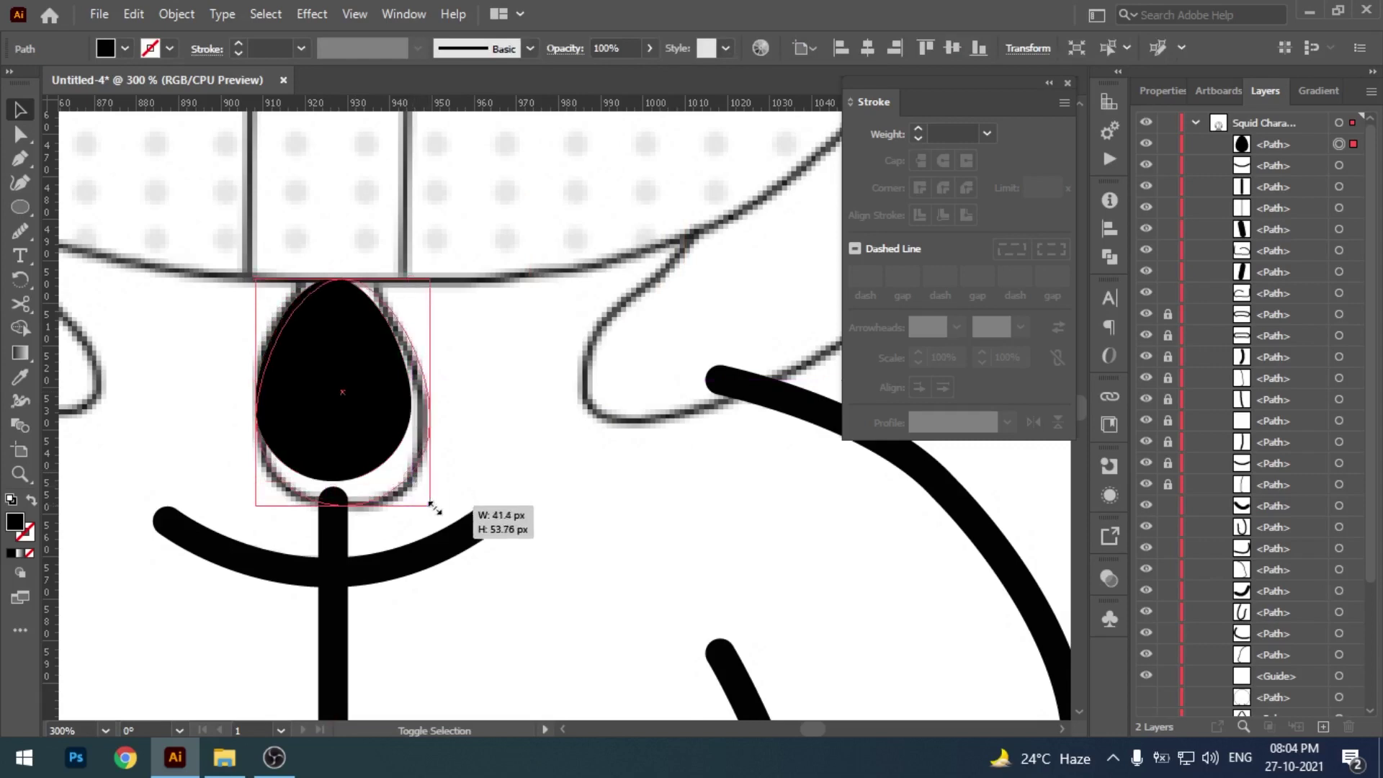
pyautogui.moveTo(410, 482); pyautogui.dragTo(437, 494)
pyautogui.press('Left')
pyautogui.press('Left')
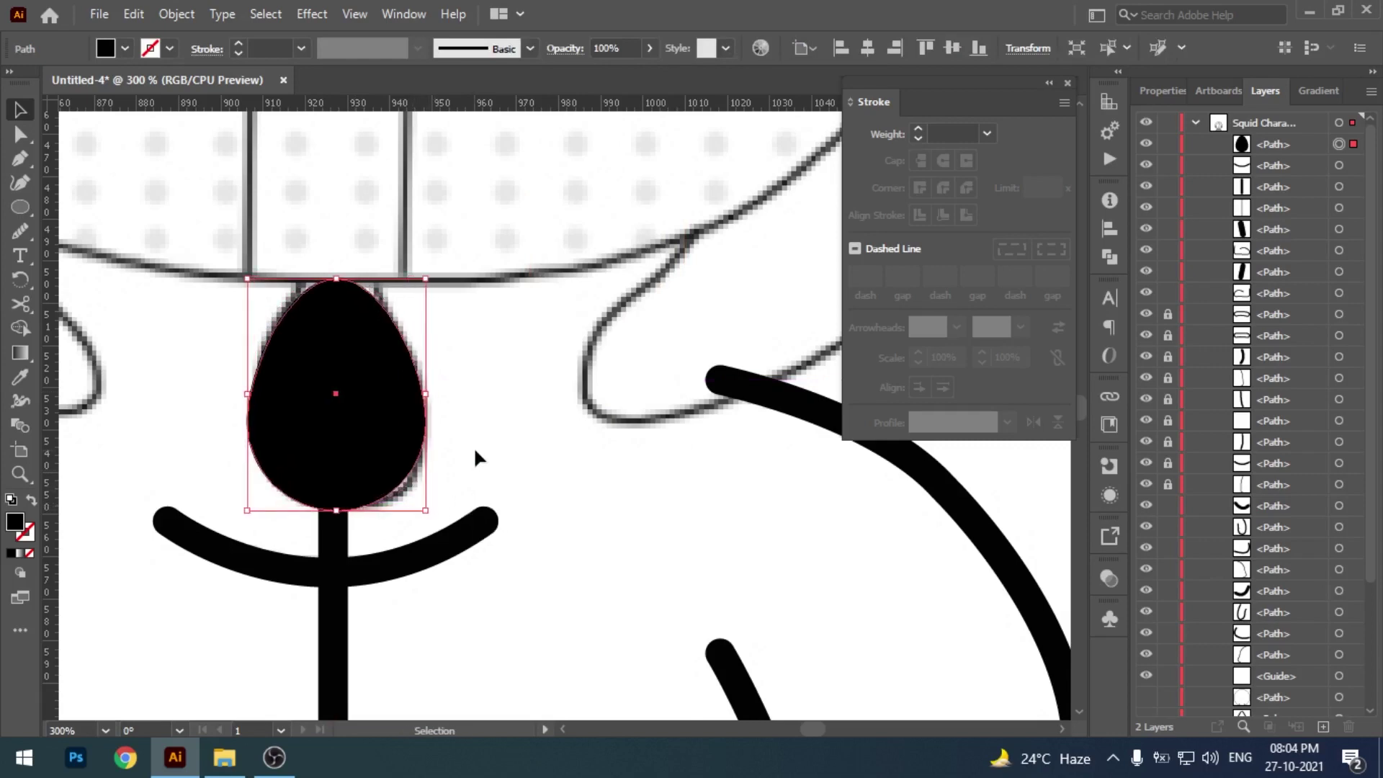
# - Duplicate the egg in place, shrink the copy, and fill it pale pink
pyautogui.click(460, 389)
pyautogui.click(358, 397)
pyautogui.hotkey('ctrl', 'c')
pyautogui.hotkey('ctrl', 'f')
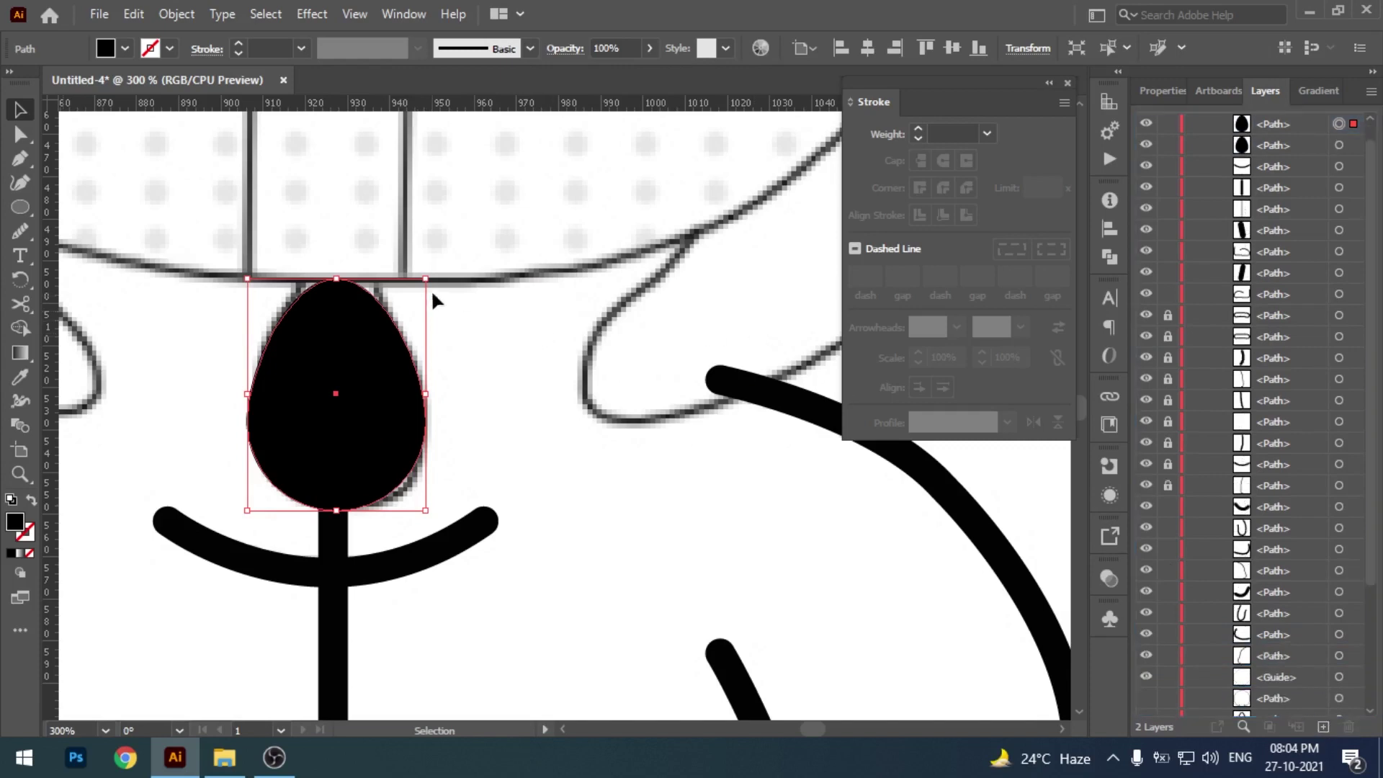
pyautogui.moveTo(428, 281); pyautogui.dragTo(421, 310)
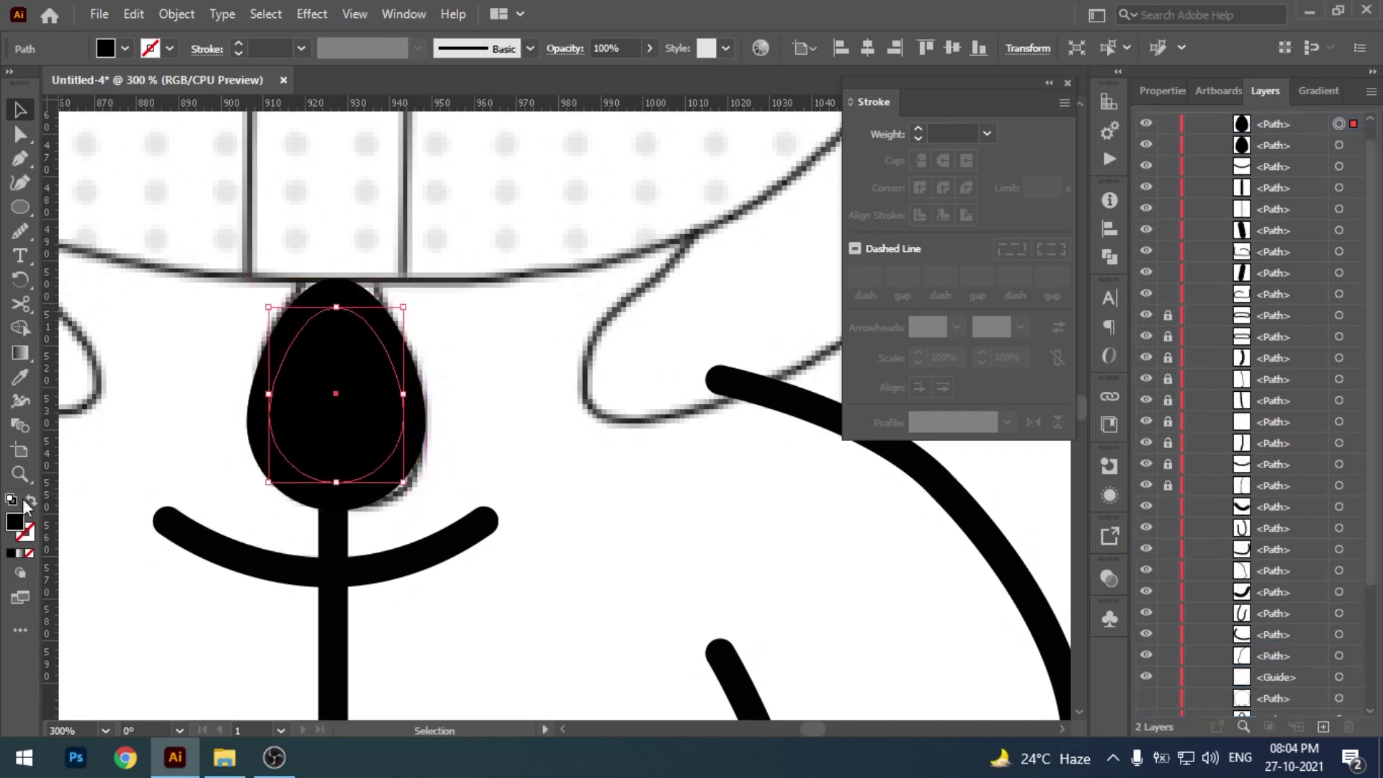
pyautogui.doubleClick(16, 520)
pyautogui.click(1331, 224)
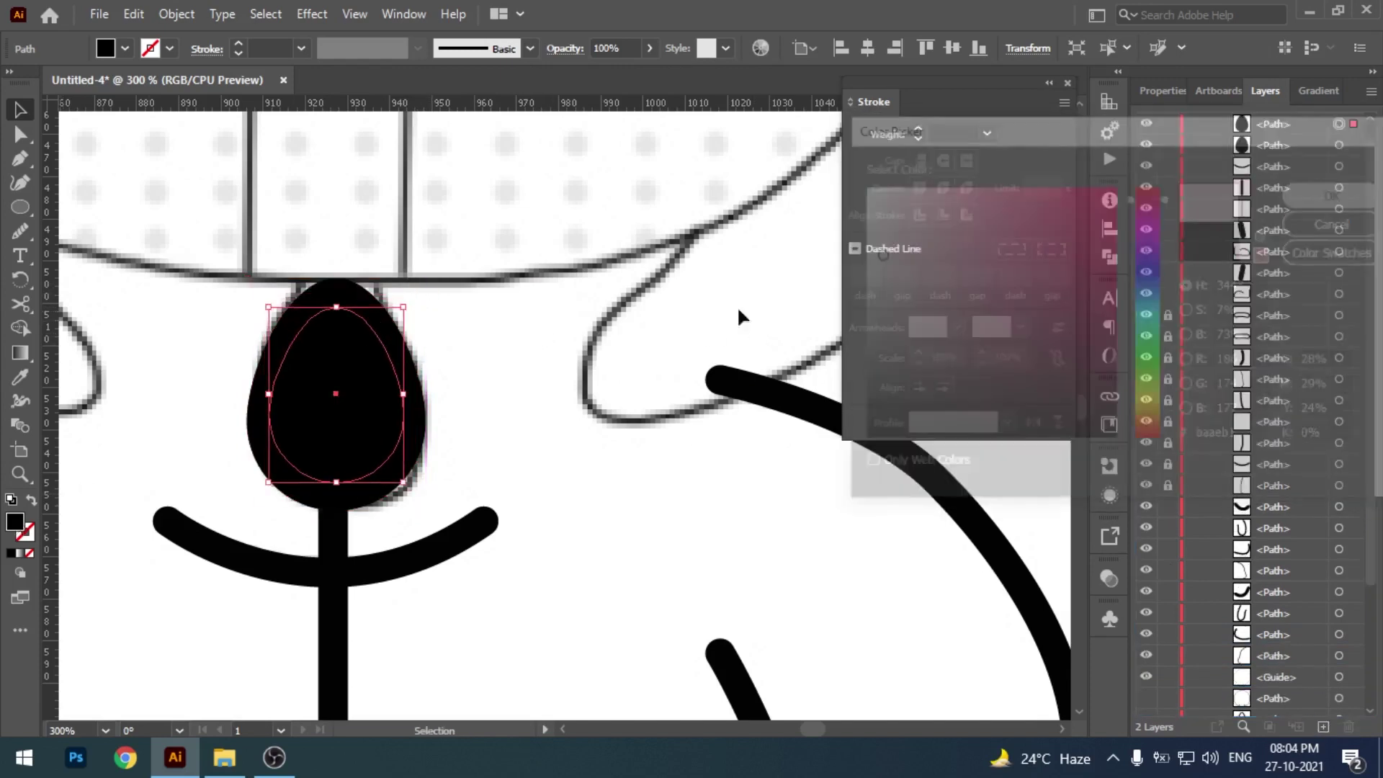
pyautogui.click(742, 317)
# - Add a small black dot in the centre of the pink inner egg
pyautogui.press('l')
pyautogui.moveTo(343, 408); pyautogui.dragTo(353, 433)
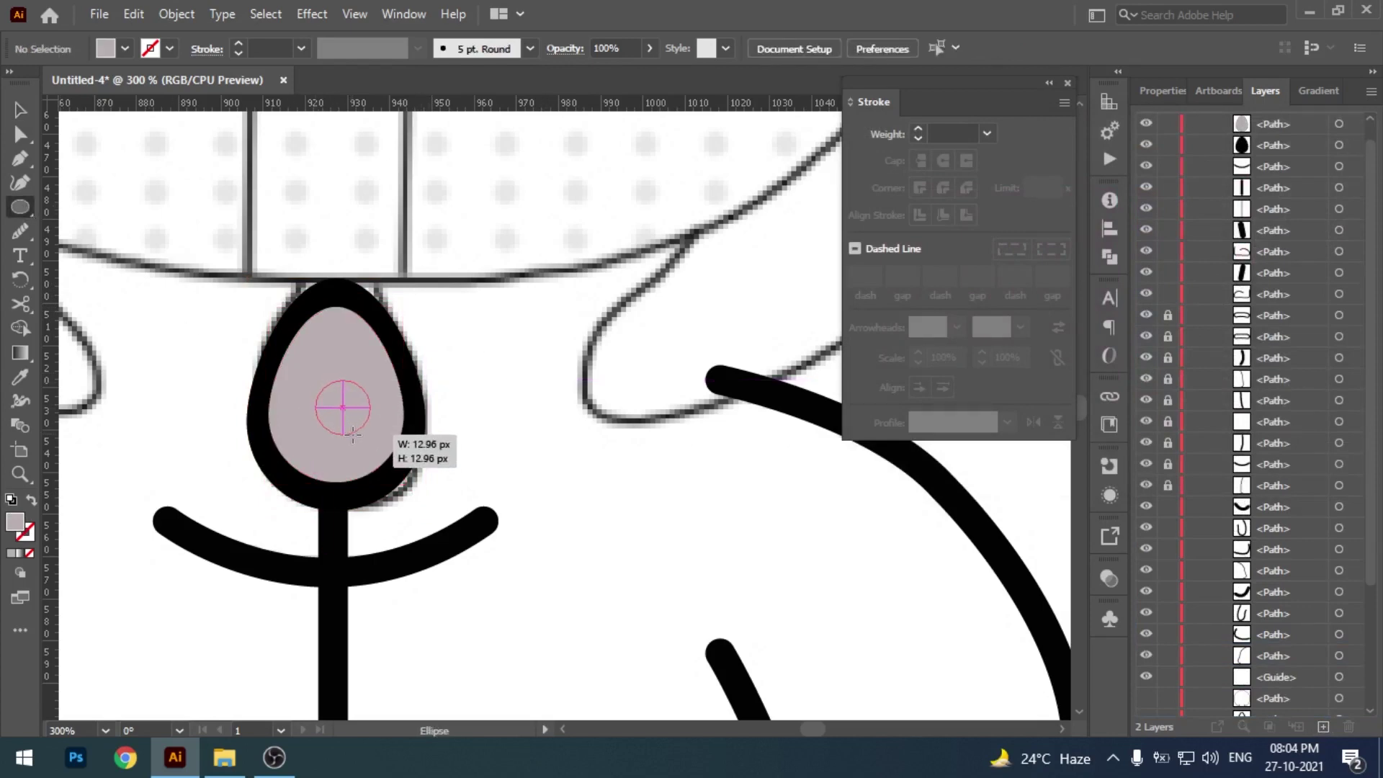
pyautogui.press('i')
pyautogui.click(369, 297)
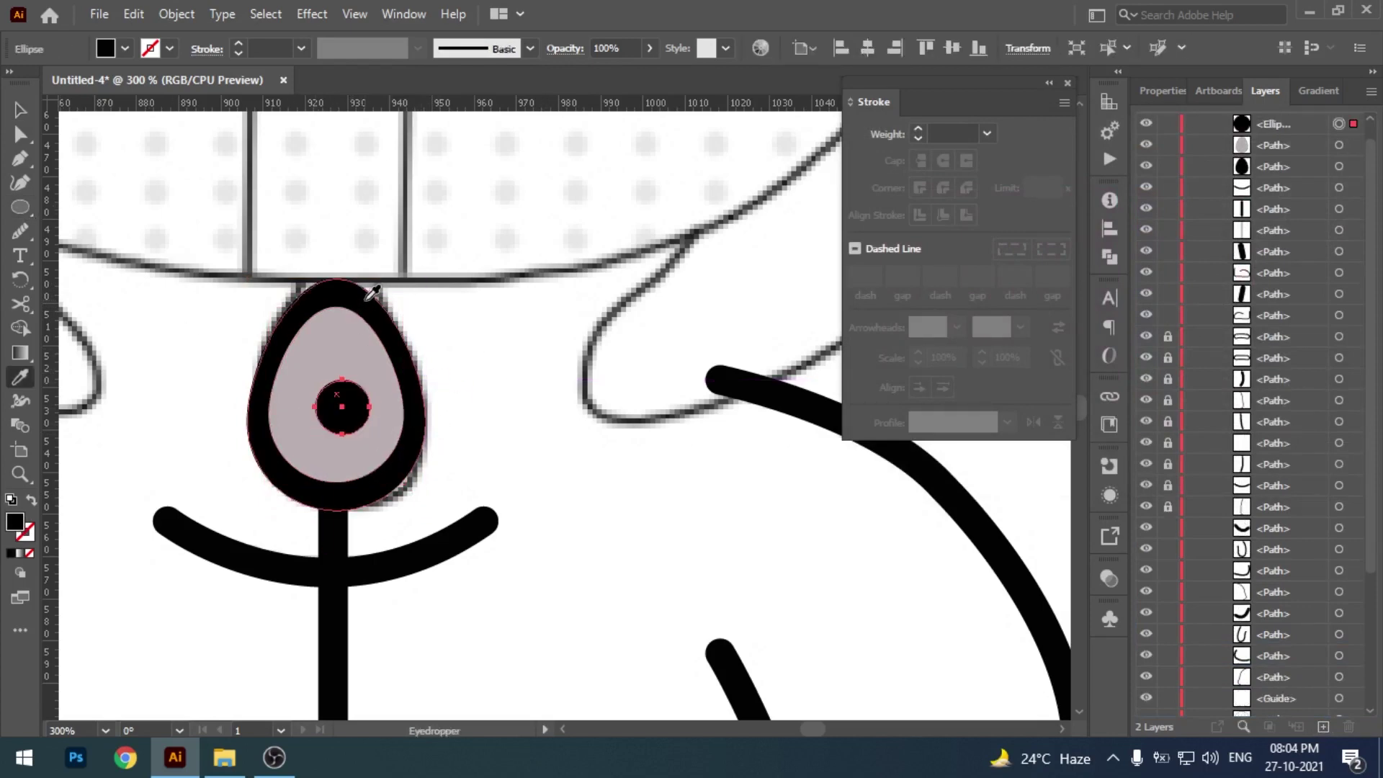
pyautogui.press('v')
pyautogui.click(557, 435)
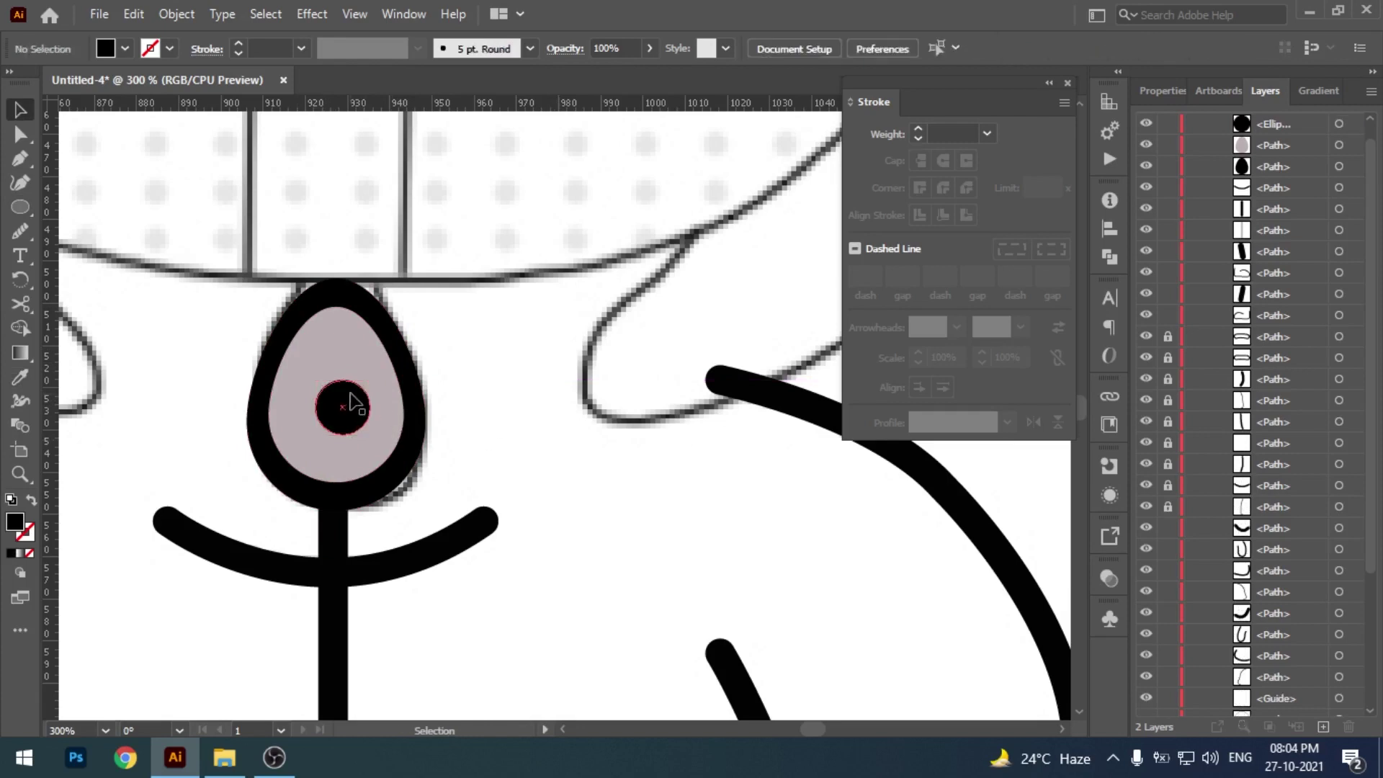
pyautogui.moveTo(351, 401); pyautogui.dragTo(338, 402)
pyautogui.hotkey('ctrl', '-')
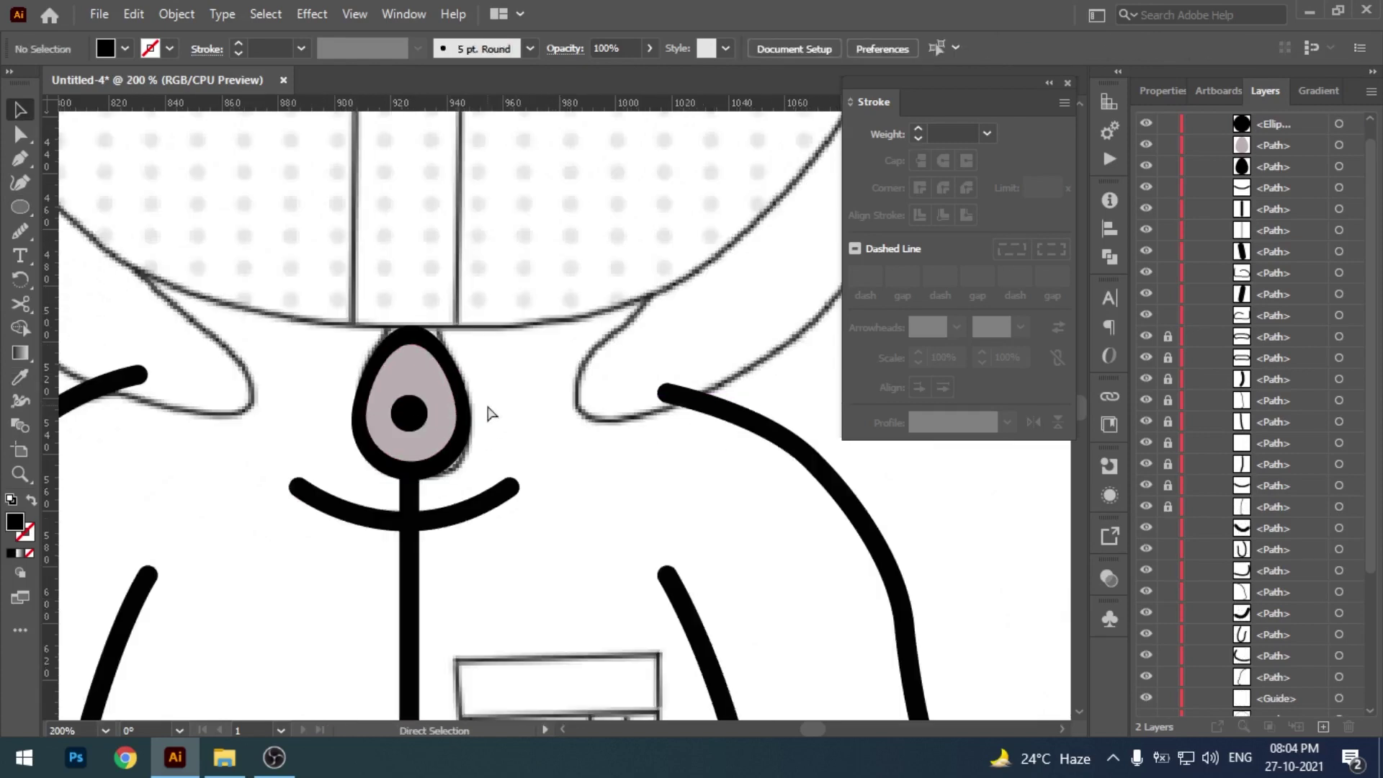
pyautogui.scroll(-2, 488, 413)
pyautogui.scroll(-1, 586, 446)
pyautogui.scroll(3, 562, 399)
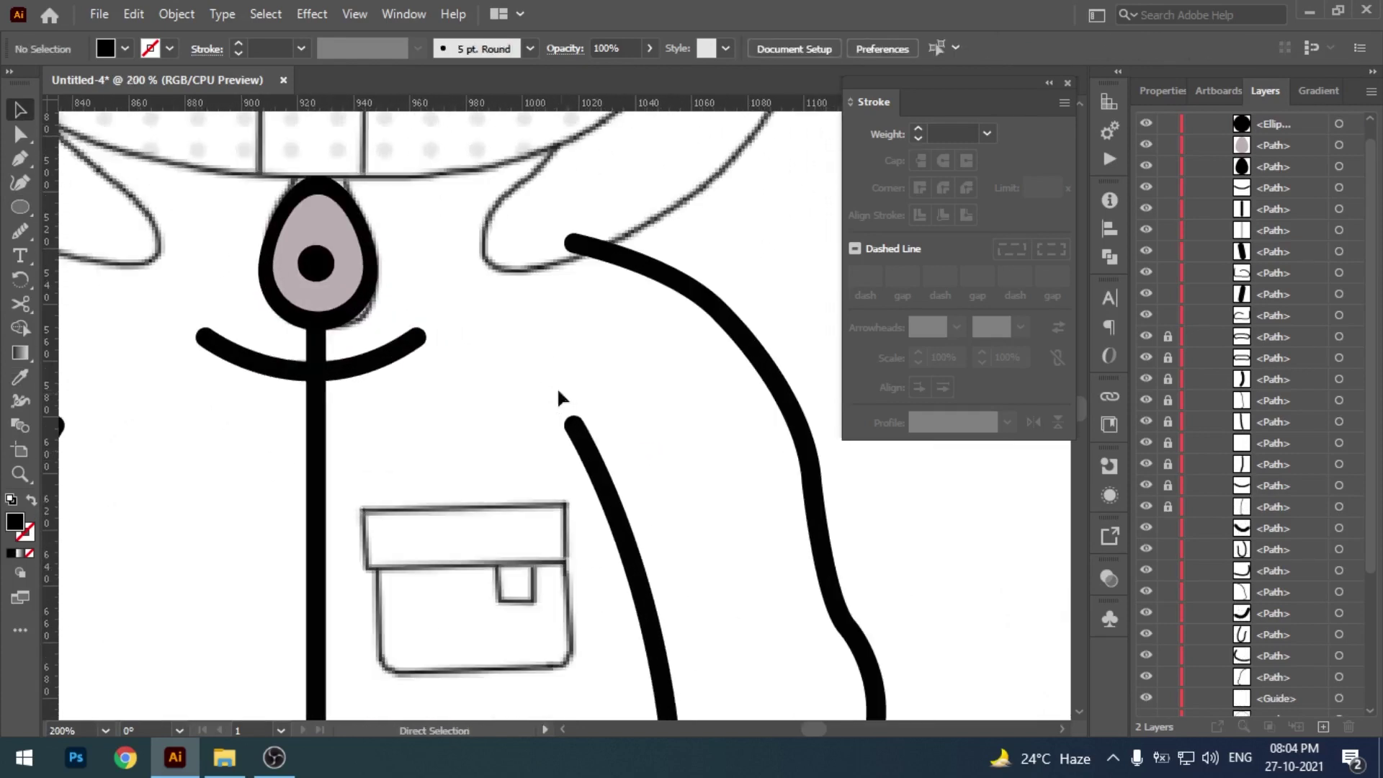
pyautogui.scroll(1, 559, 397)
pyautogui.click(333, 296)
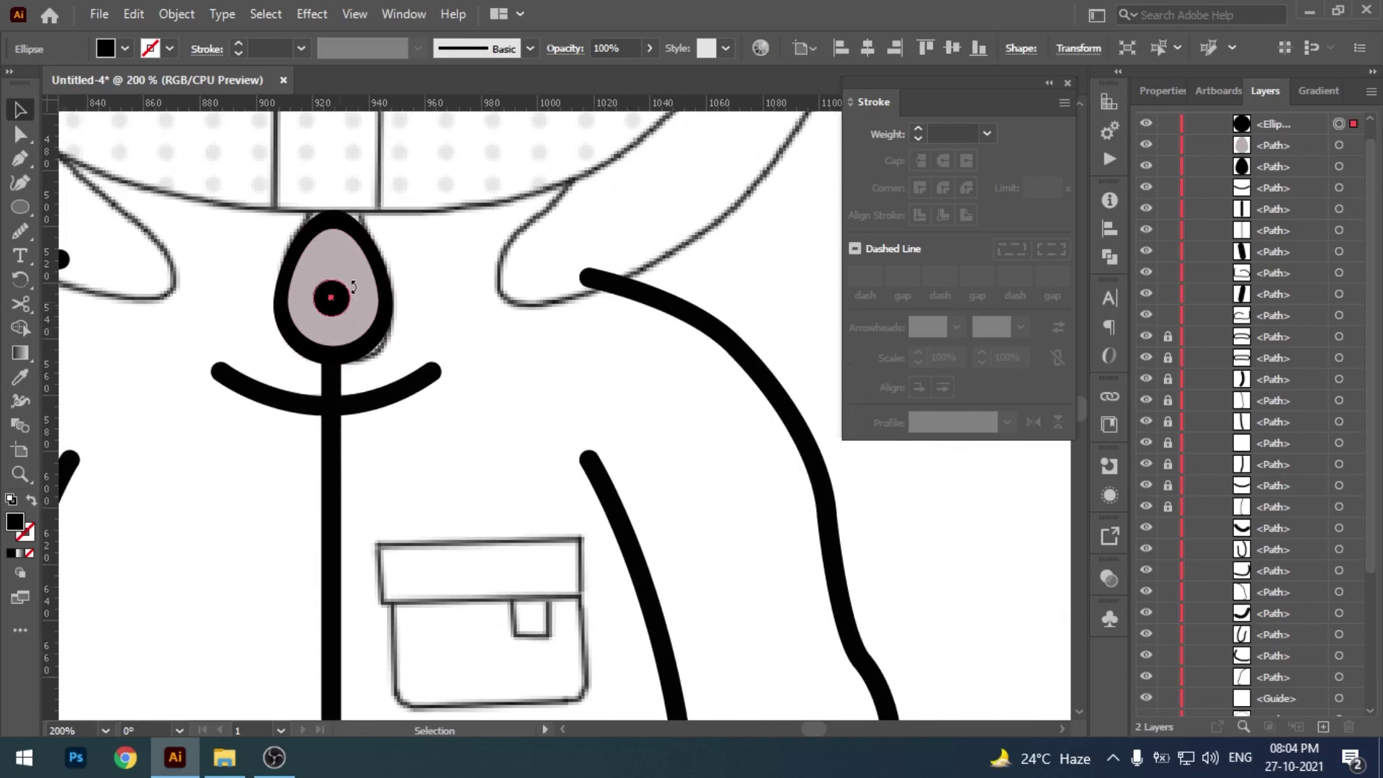
# - Draw a rectangle over the chest pocket flap with no fill and a 5 pt black stroke
pyautogui.click(462, 367)
pyautogui.scroll(-2, 500, 345)
pyautogui.moveTo(33, 208); pyautogui.dragTo(79, 205)
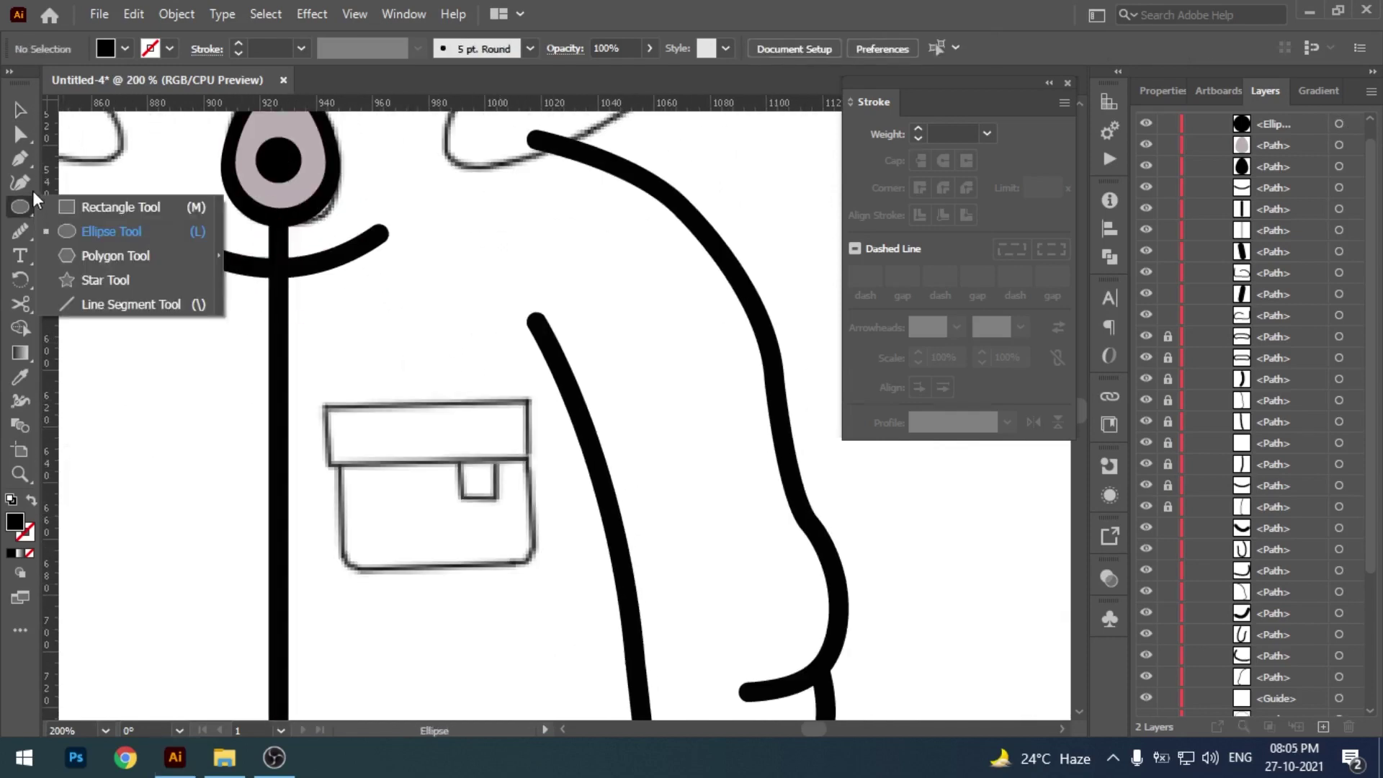
pyautogui.moveTo(322, 398); pyautogui.dragTo(530, 461)
pyautogui.scroll(1, 473, 438)
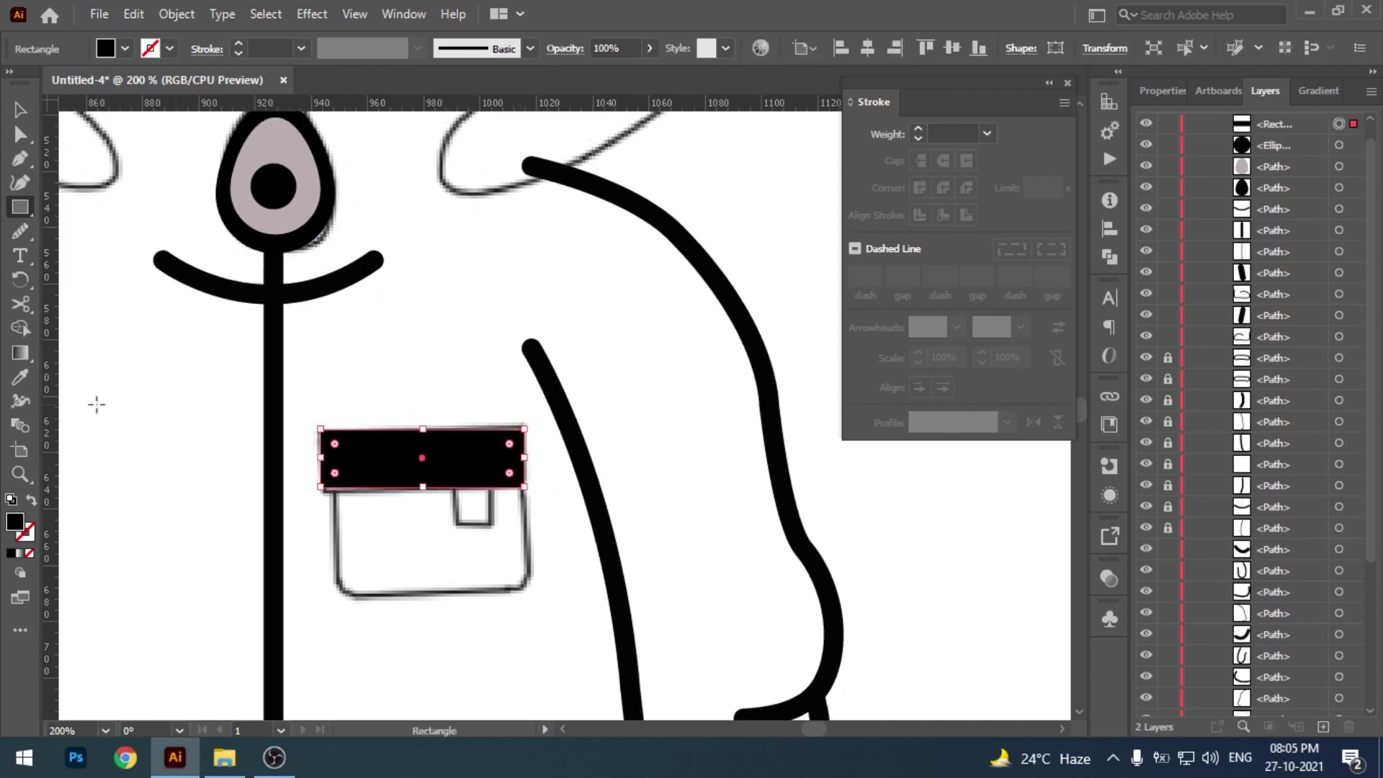
pyautogui.hotkey('shift', 'x')
pyautogui.press('v')
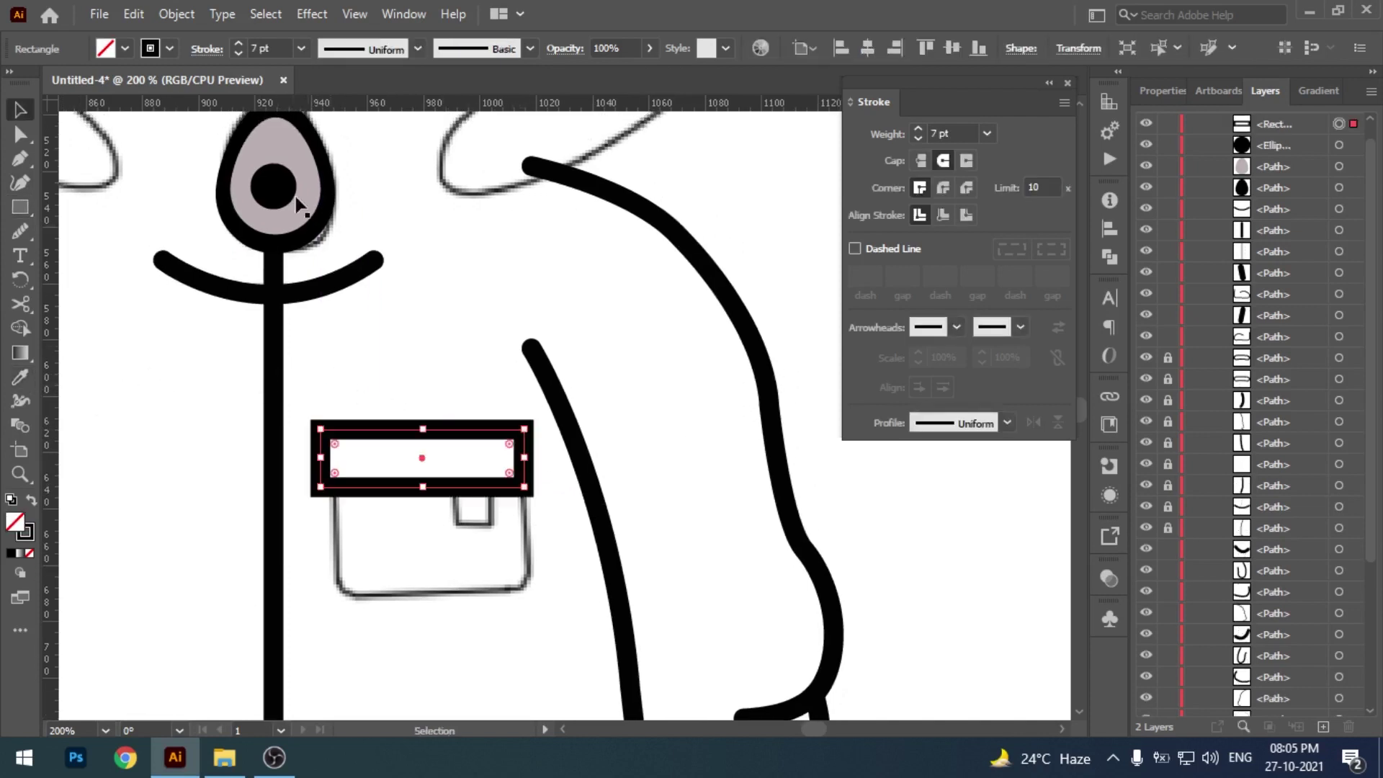
pyautogui.click(236, 55)
pyautogui.click(236, 54)
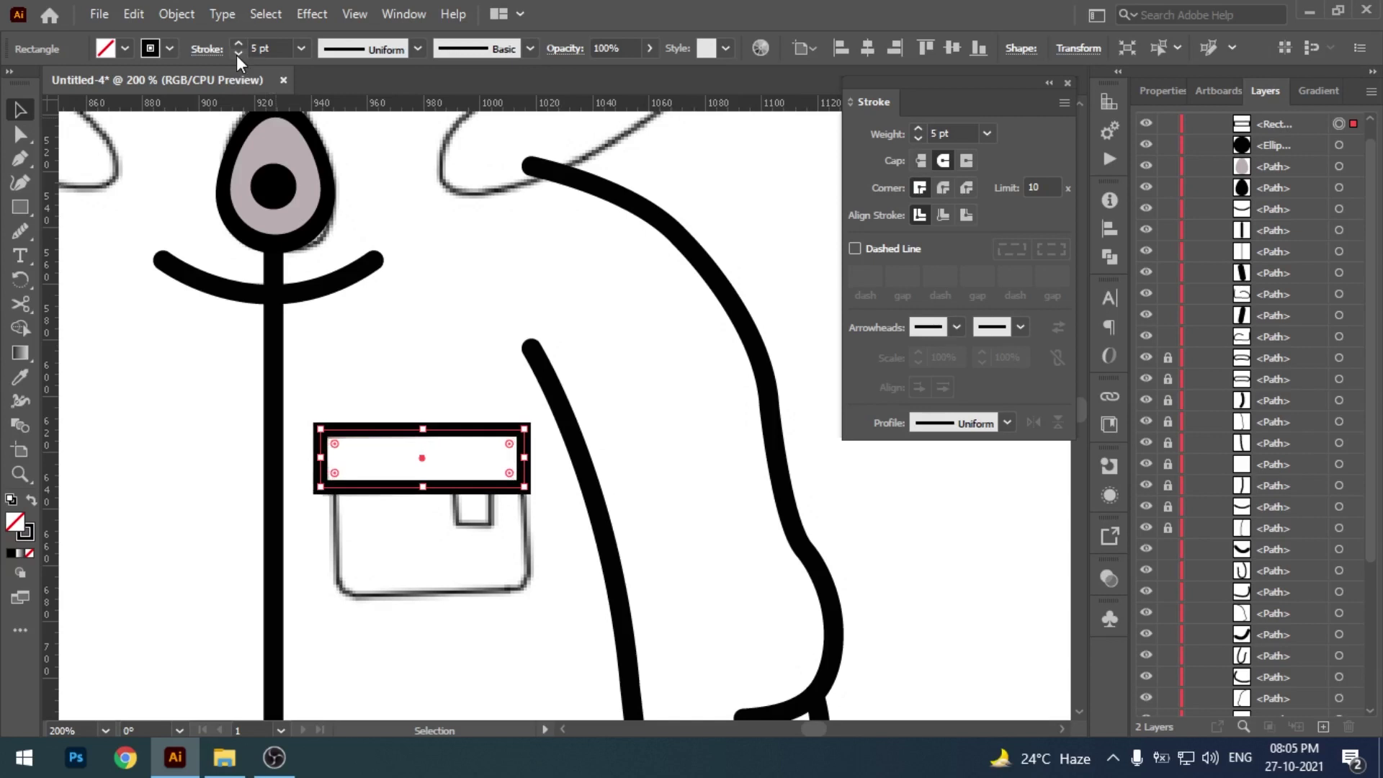
pyautogui.scroll(1, 531, 346)
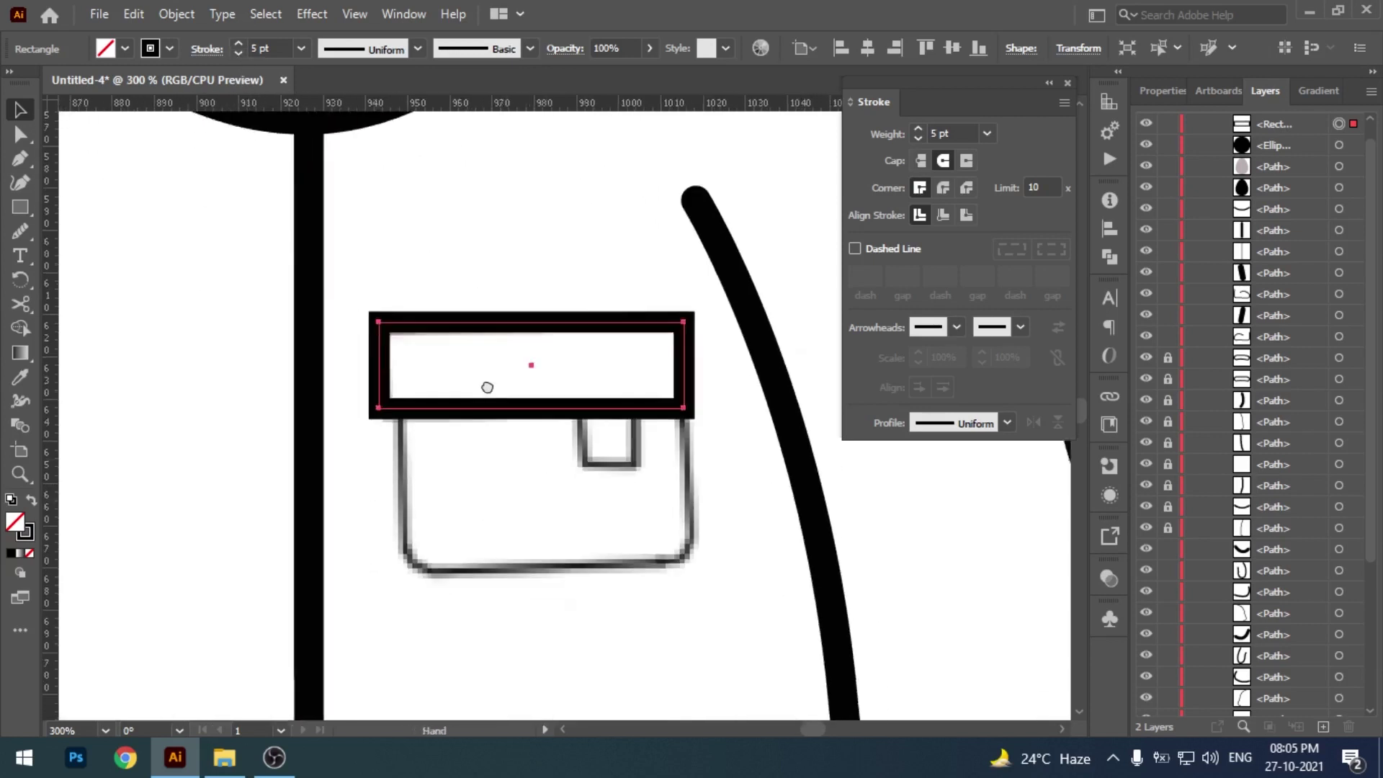
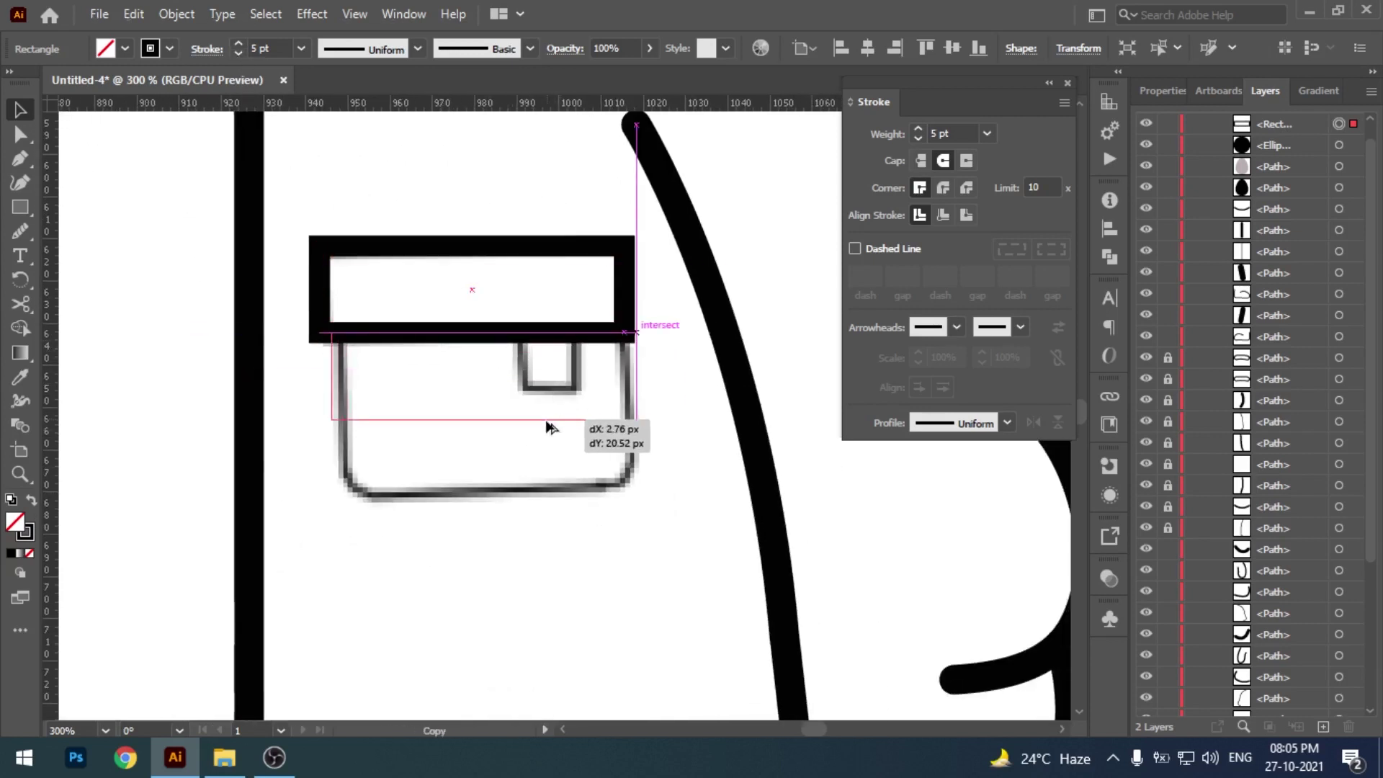
# - Duplicate the flap rectangle below it as a taller, narrower pocket body with a 5 pt stroke
pyautogui.moveTo(530, 337)
pyautogui.mouseDown()
pyautogui.moveTo(541, 424)
pyautogui.moveTo(497, 496)
pyautogui.mouseUp()
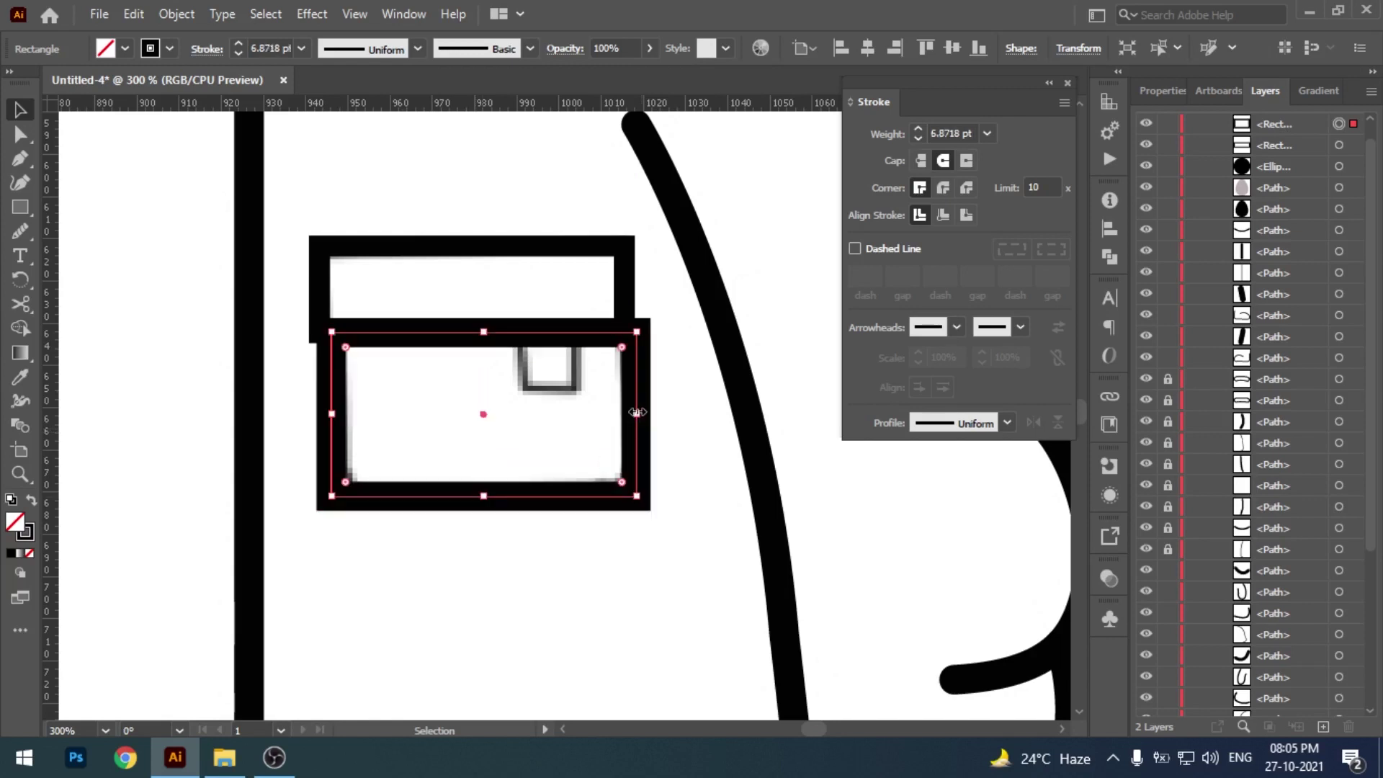
pyautogui.moveTo(637, 414); pyautogui.dragTo(625, 412)
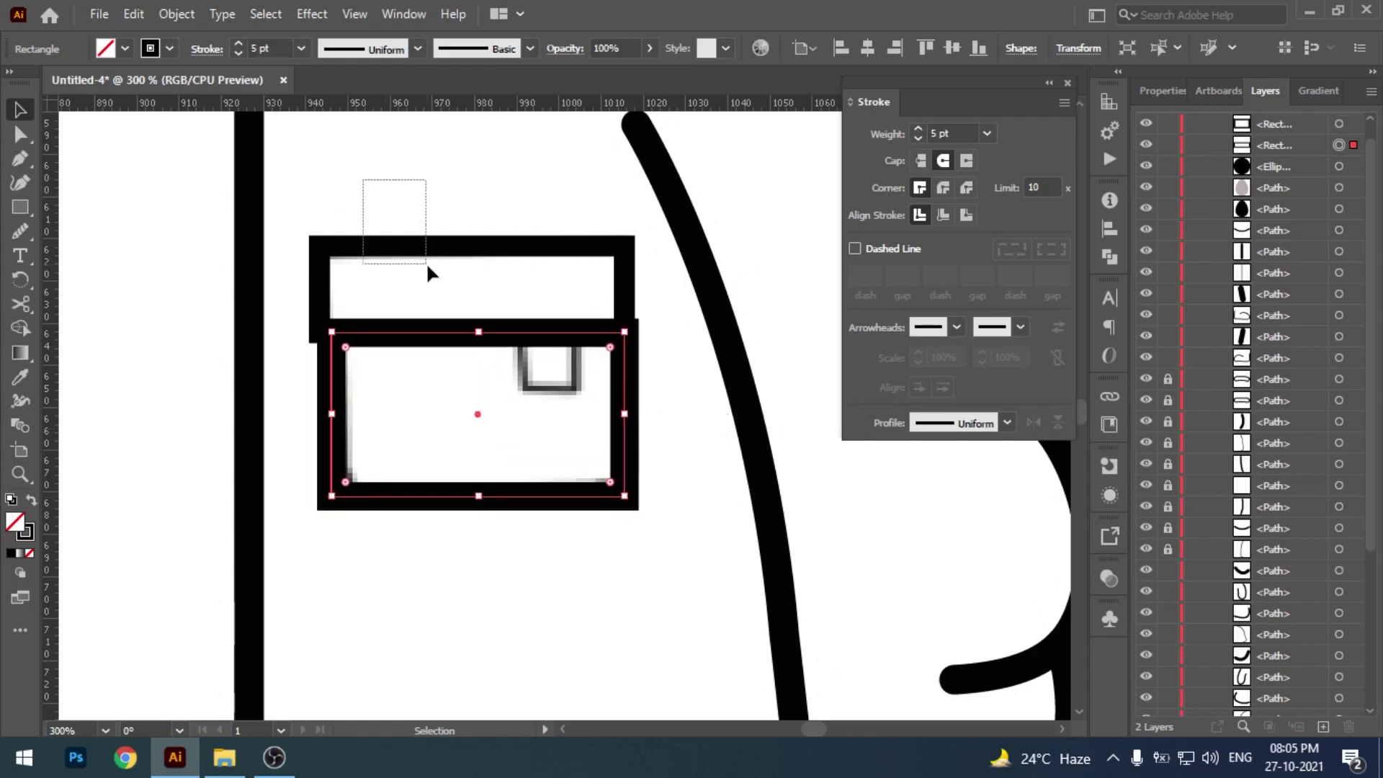
pyautogui.moveTo(363, 179); pyautogui.dragTo(428, 272)
pyautogui.click(315, 377)
pyautogui.click(239, 56)
pyautogui.click(238, 55)
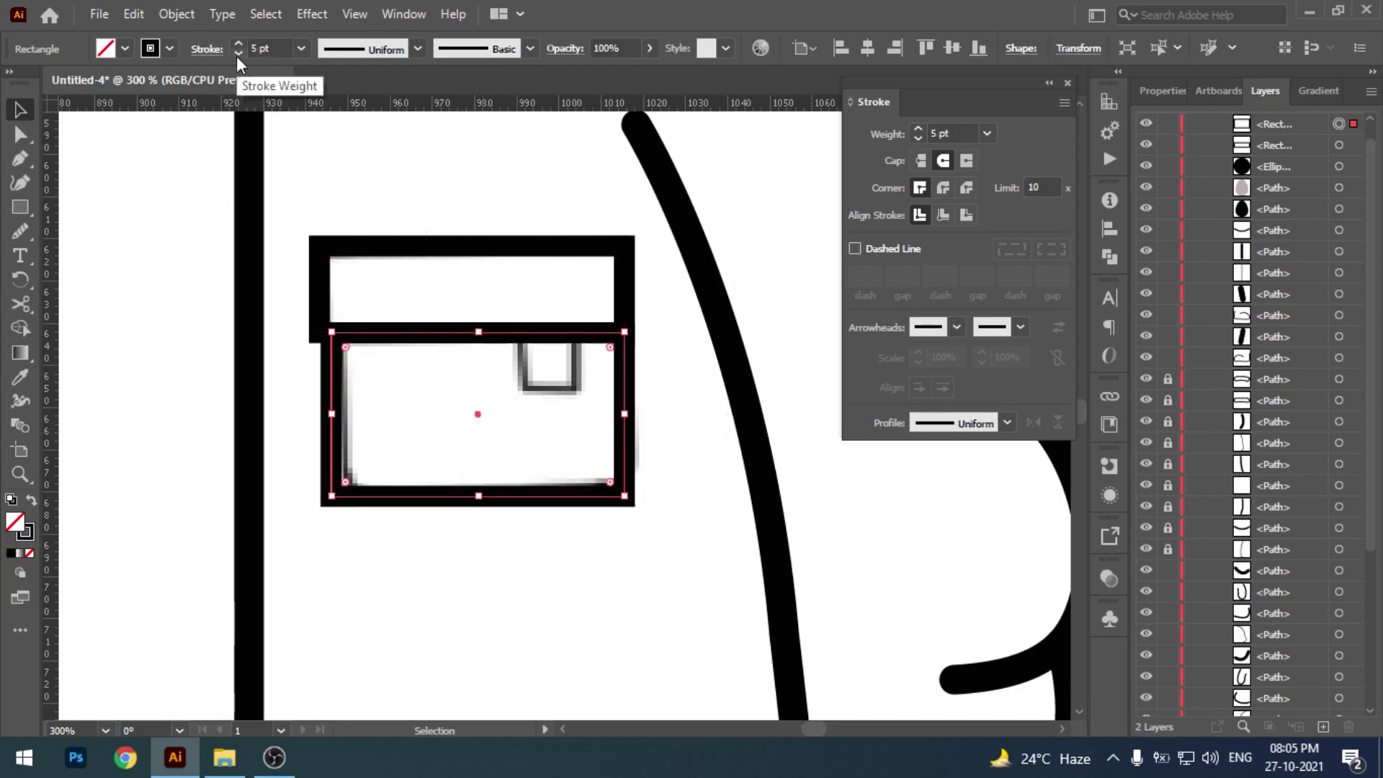
pyautogui.moveTo(333, 415); pyautogui.dragTo(340, 411)
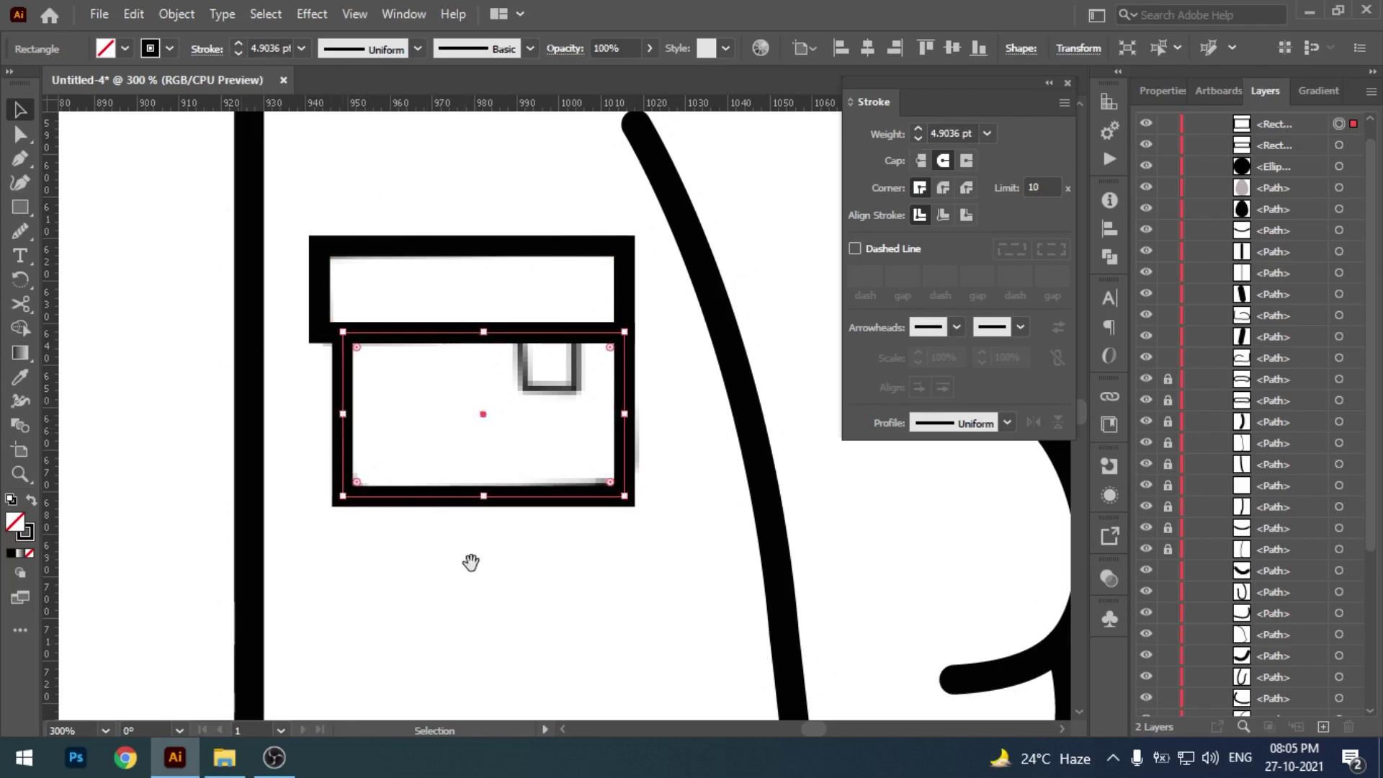
# - Round the pocket body's bottom corners with the corner widgets
pyautogui.click(464, 561)
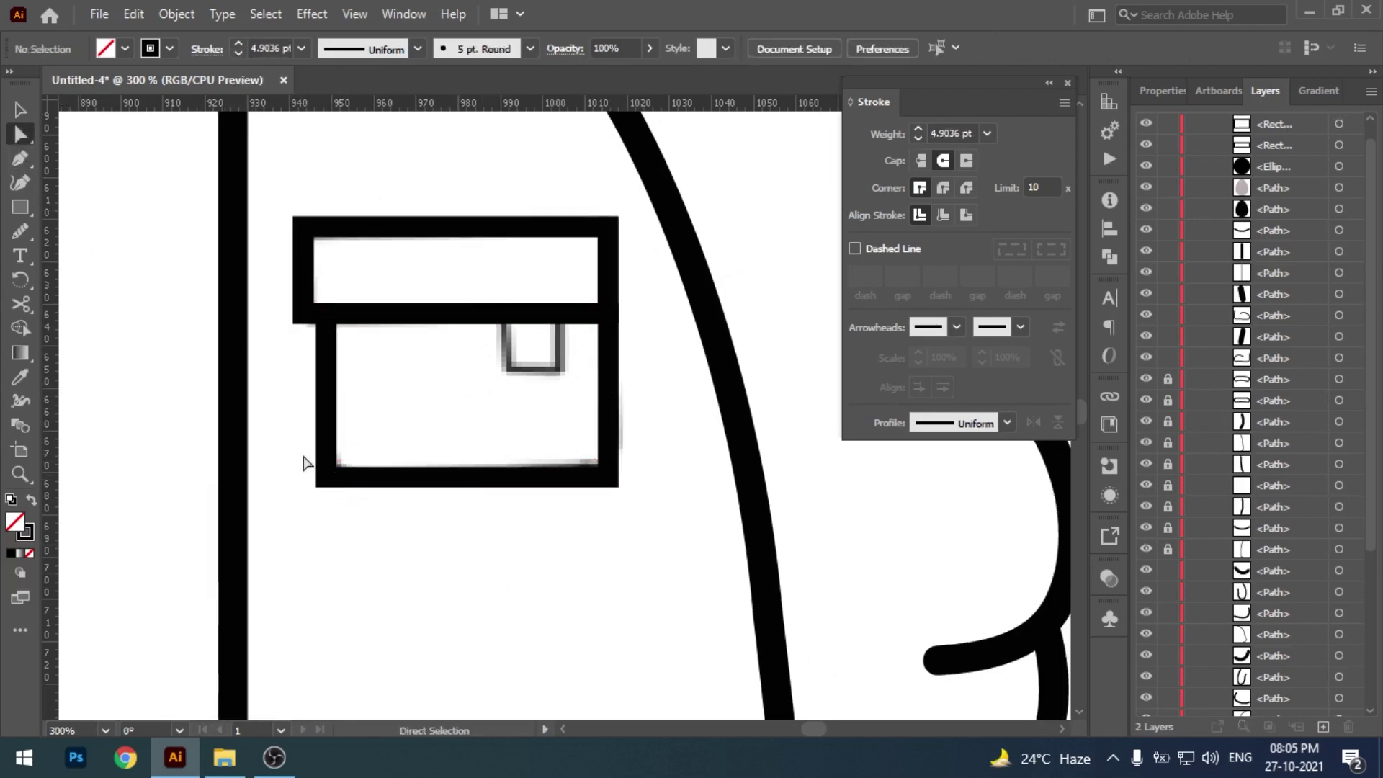
pyautogui.moveTo(304, 463)
pyautogui.mouseDown()
pyautogui.moveTo(618, 555)
pyautogui.moveTo(366, 440)
pyautogui.mouseUp()
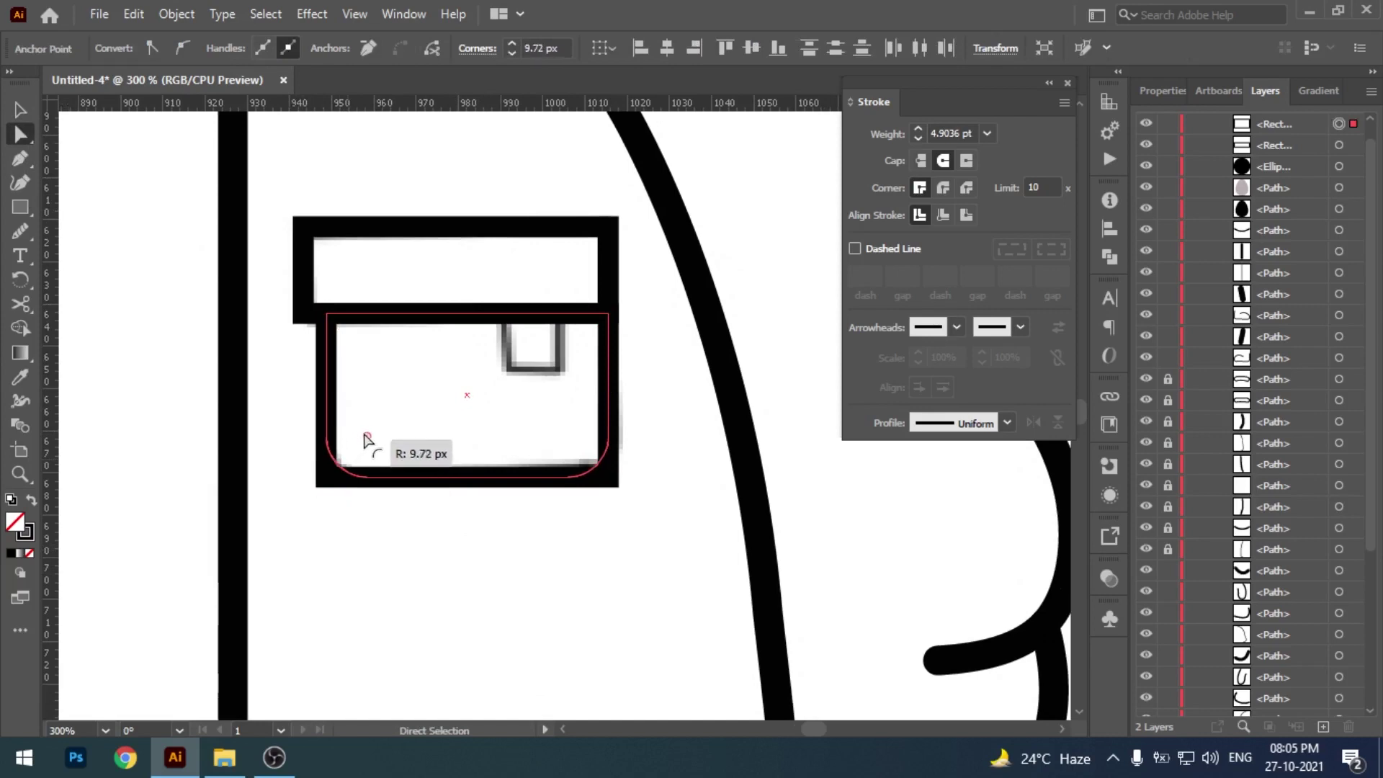
pyautogui.press('v')
# - Draw a small tab rectangle on the pocket and fill it with the pupil's black
pyautogui.scroll(1, 577, 549)
pyautogui.hotkey('ctrl', 'shift', 'a')
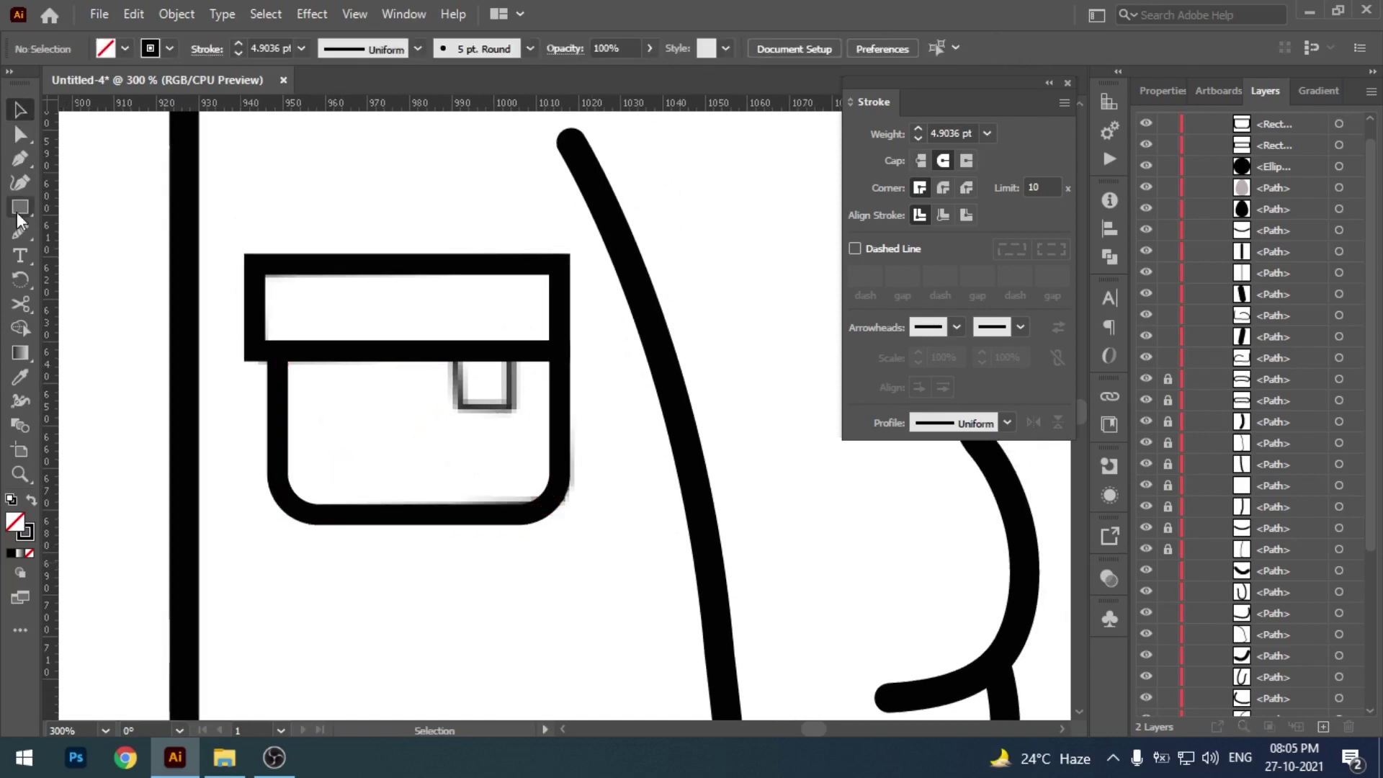
pyautogui.moveTo(441, 356); pyautogui.dragTo(517, 410)
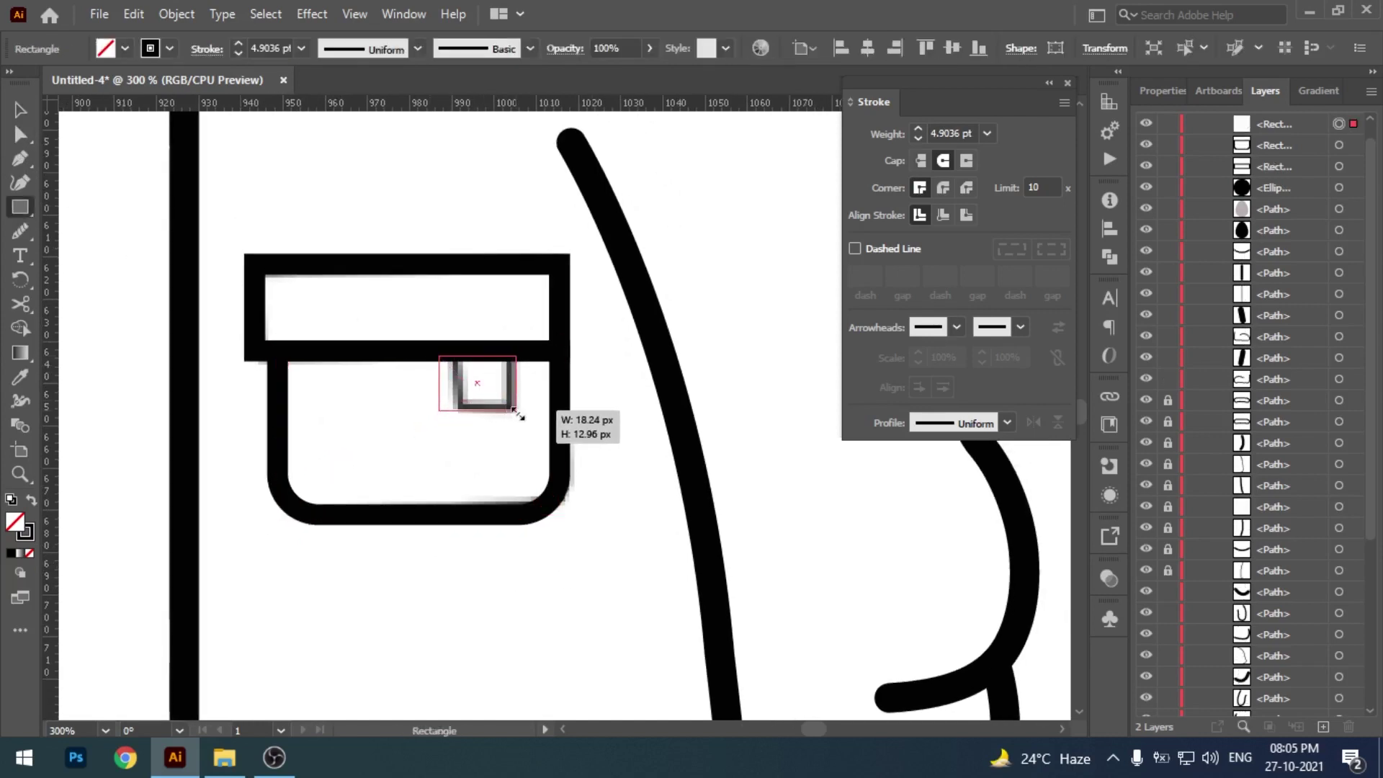
pyautogui.scroll(-3, 517, 410)
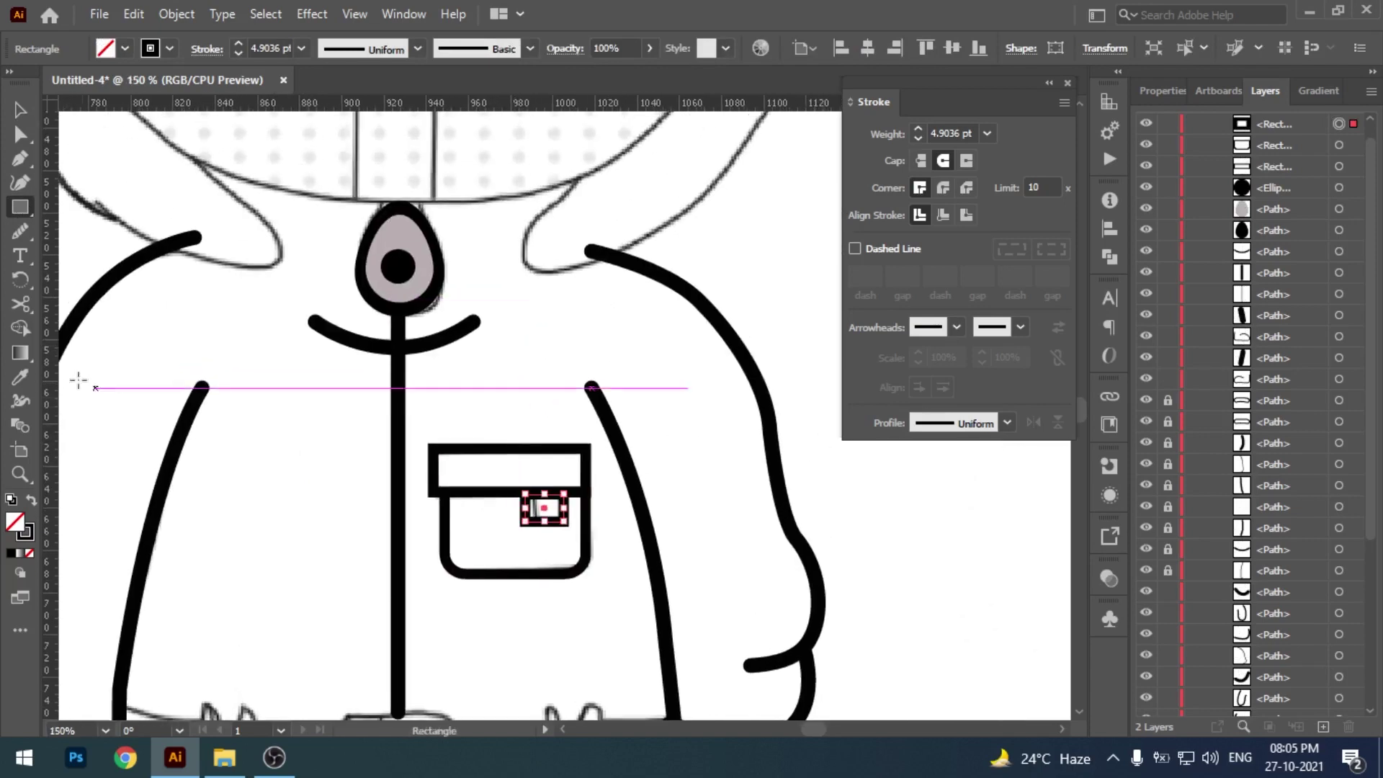
pyautogui.press('i')
pyautogui.click(399, 267)
pyautogui.press('v')
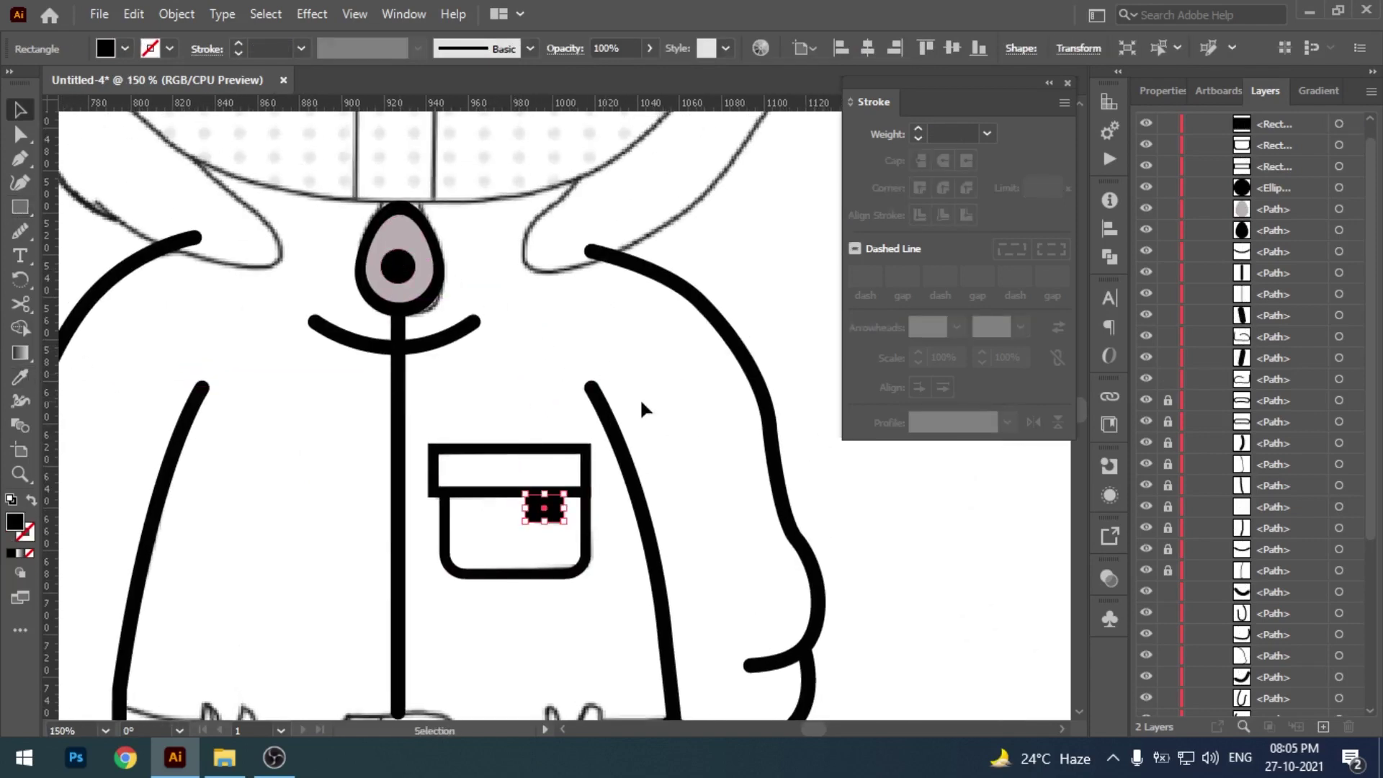
pyautogui.click(642, 389)
# - Close the stroke settings and pan around the artwork
pyautogui.scroll(-4, 645, 396)
pyautogui.scroll(-2, 670, 360)
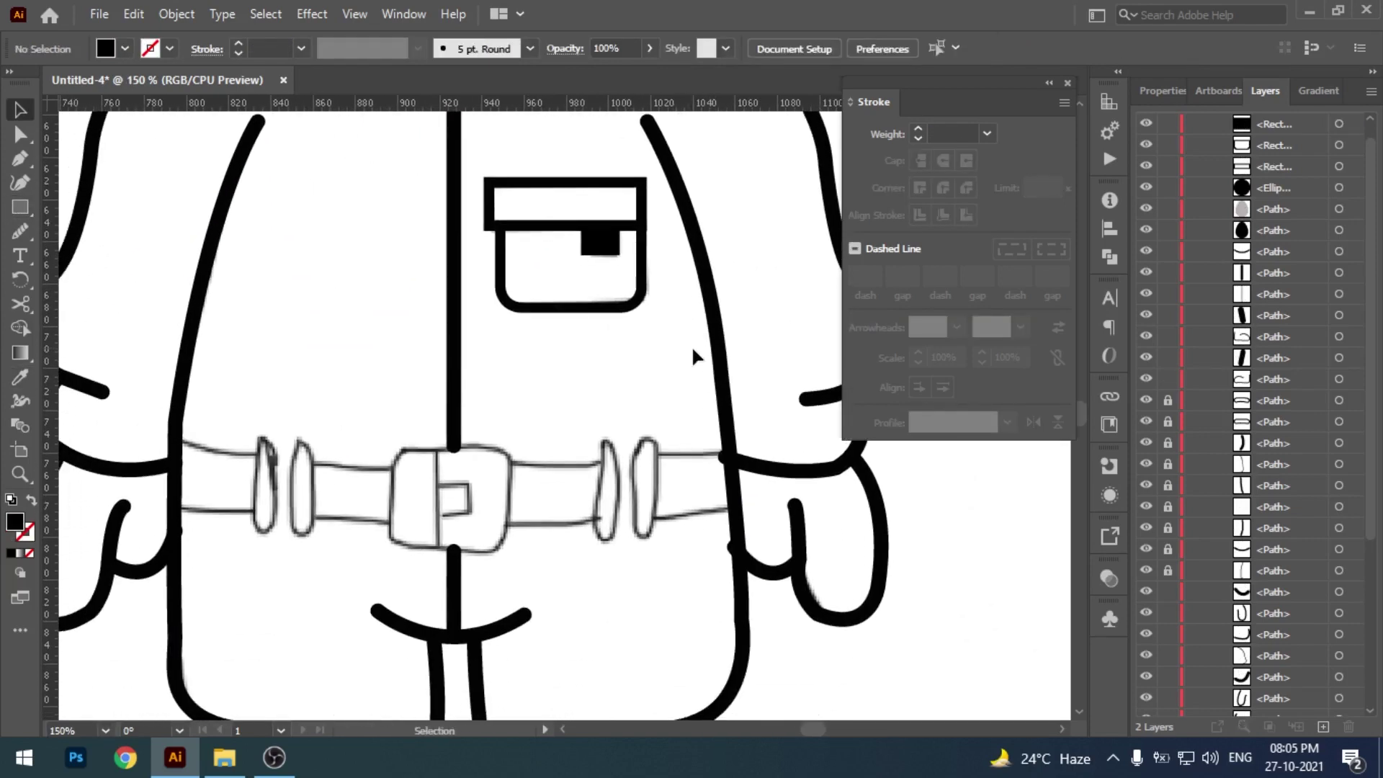
pyautogui.hscroll(-2, 694, 356)
pyautogui.scroll(-2, 793, 288)
pyautogui.click(1067, 84)
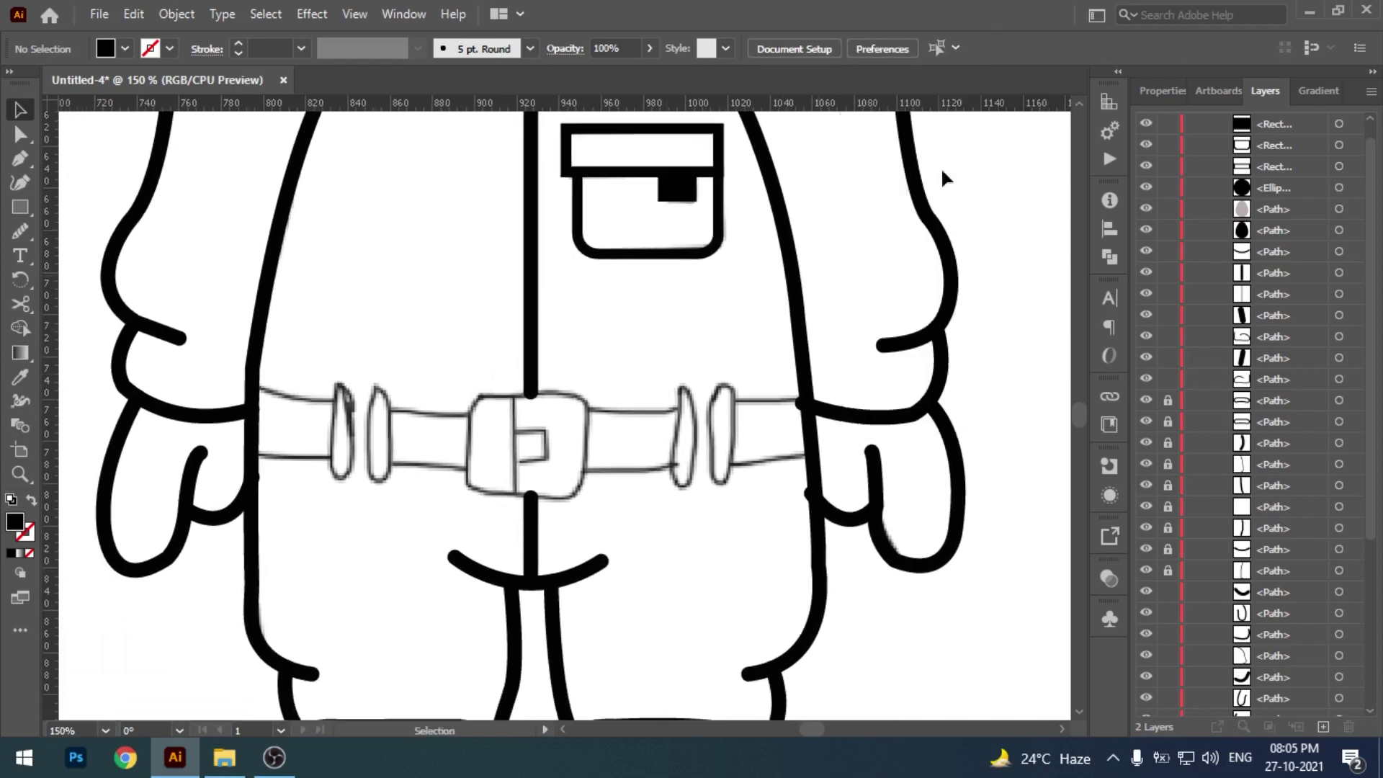
pyautogui.scroll(-1, 864, 245)
pyautogui.hscroll(-2, 789, 327)
pyautogui.scroll(1, 413, 395)
pyautogui.hscroll(-2, 413, 395)
pyautogui.scroll(1, 437, 441)
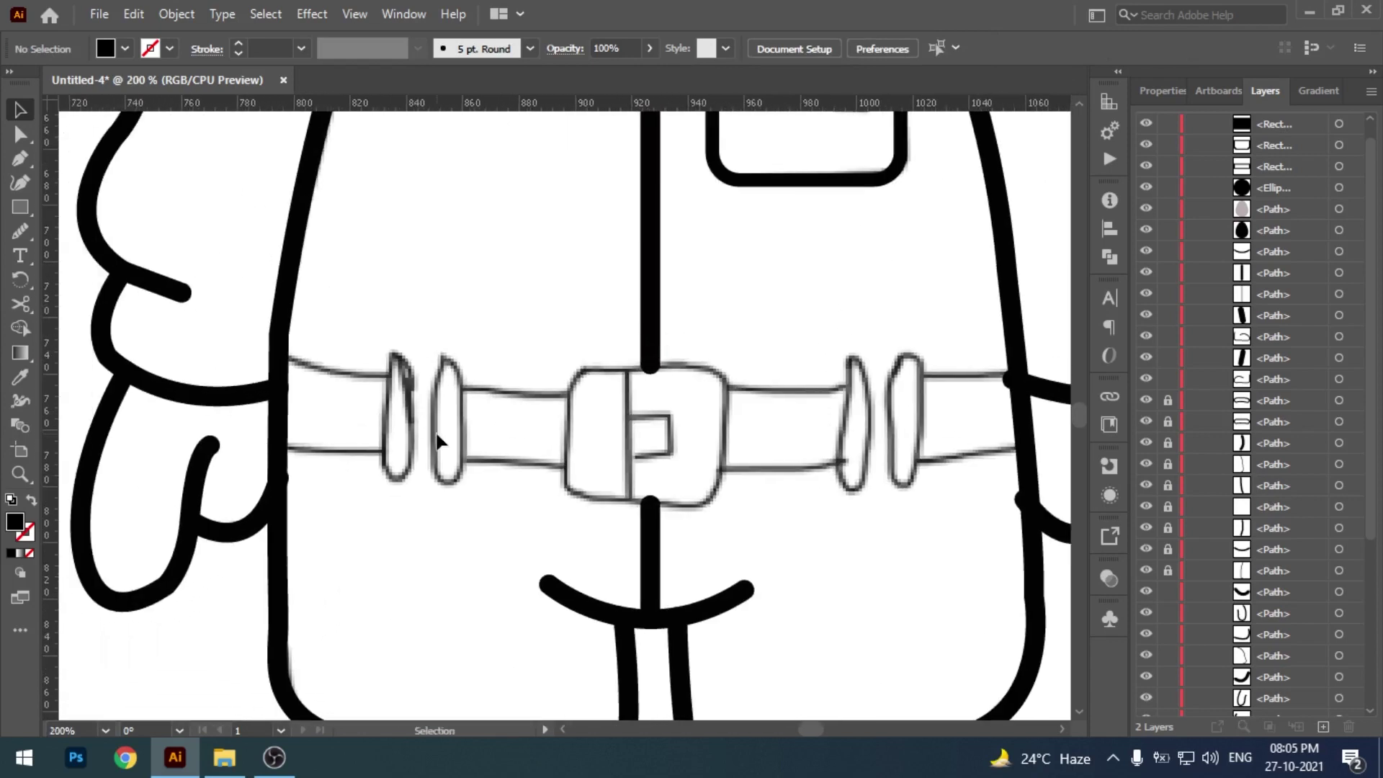
# - Start a belt edge line, then undo and abandon the misplaced attempt
pyautogui.click(280, 353)
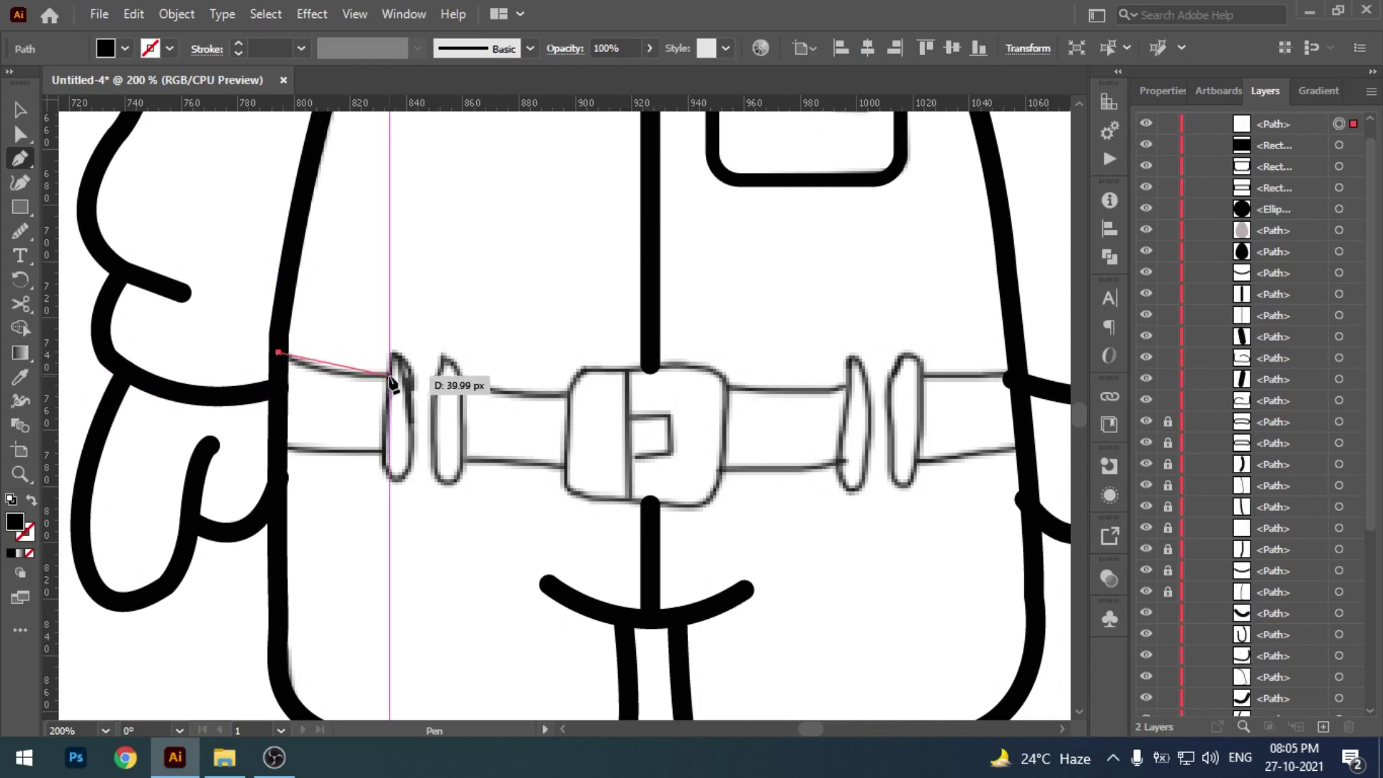
pyautogui.moveTo(389, 373); pyautogui.dragTo(450, 368)
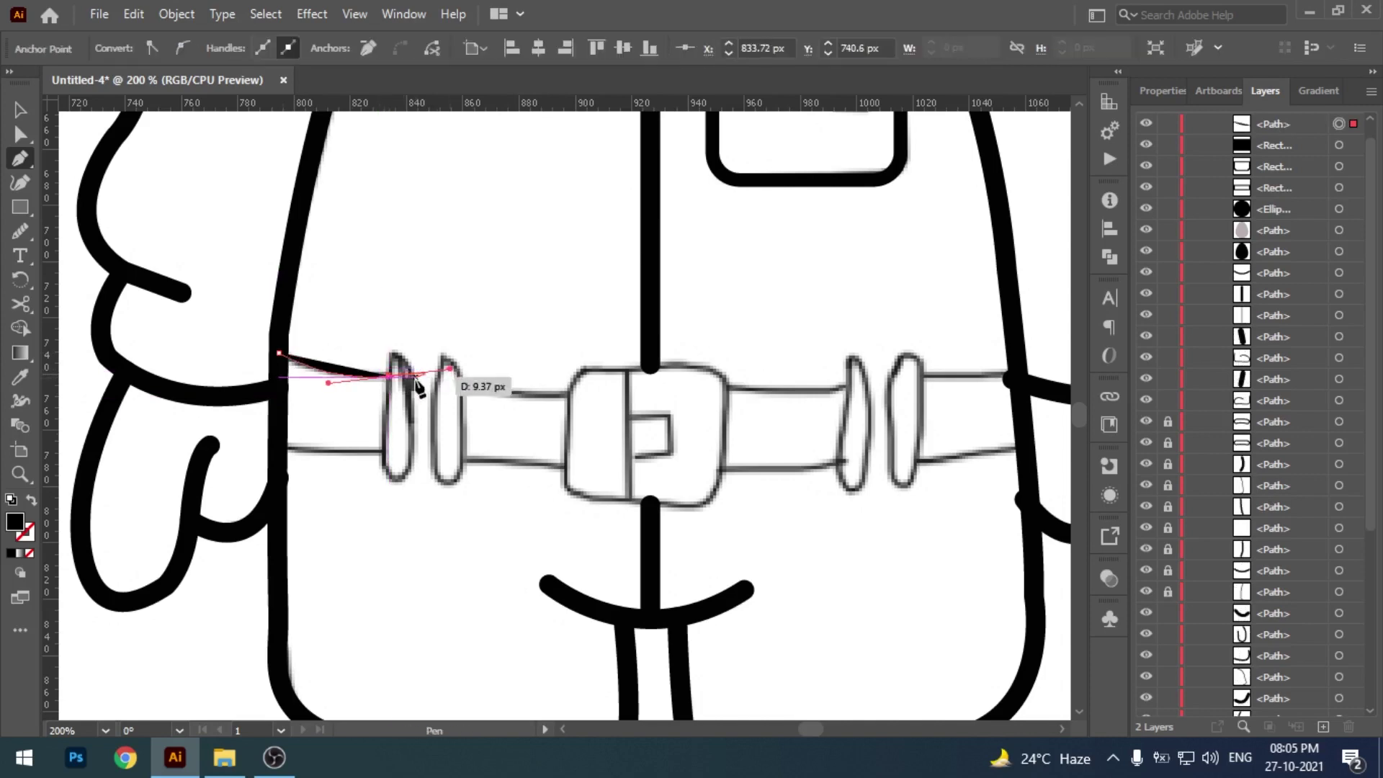
pyautogui.hotkey('ctrl', 'z')
pyautogui.hscroll(4, 605, 396)
pyautogui.scroll(1, 605, 395)
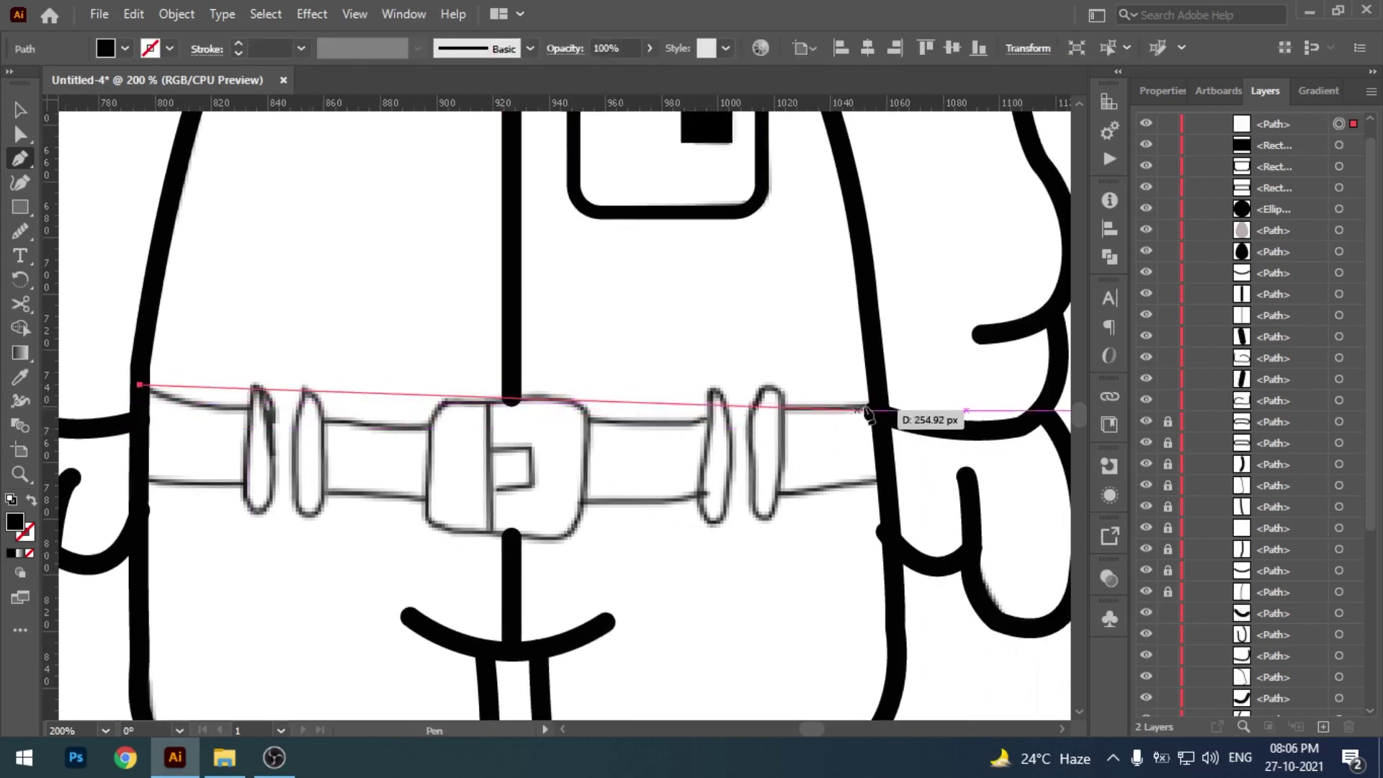
pyautogui.scroll(-2, 857, 400)
pyautogui.scroll(1, 505, 375)
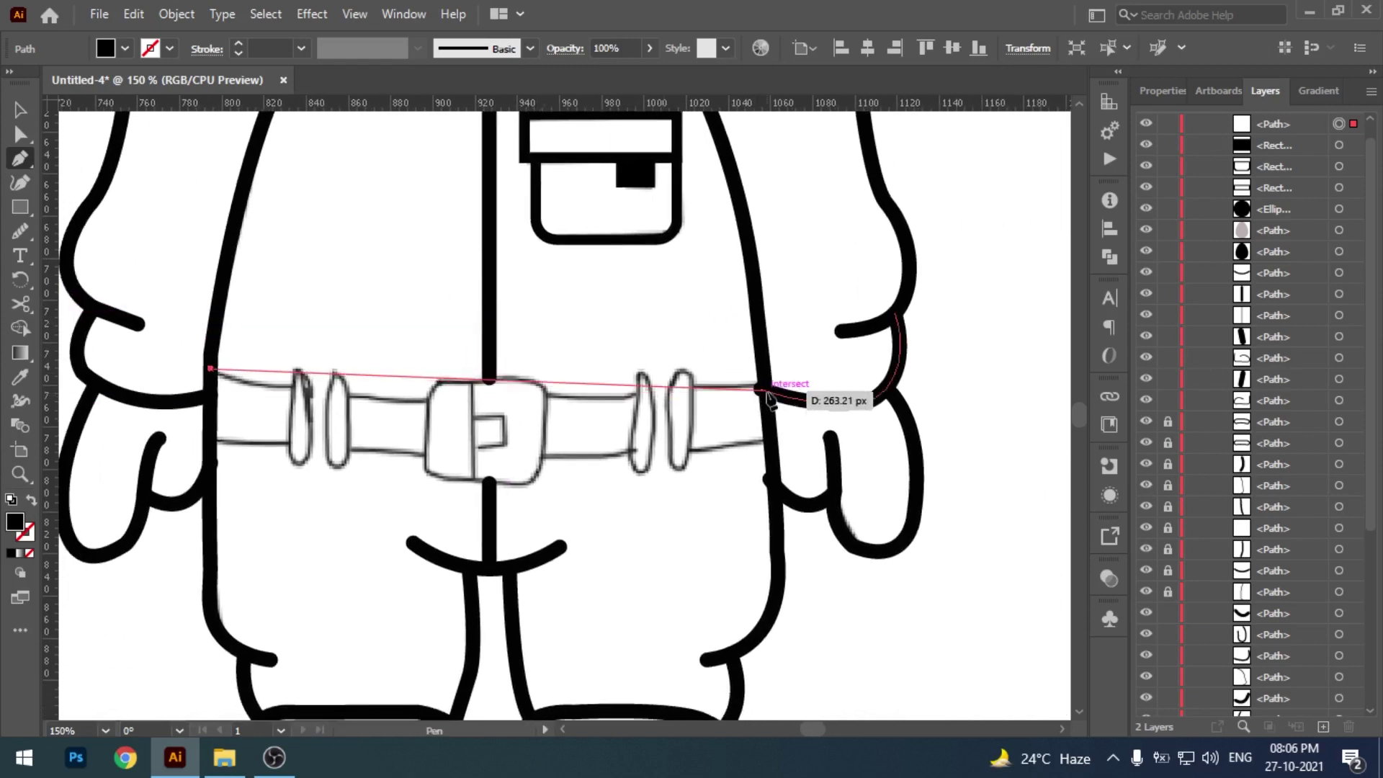
pyautogui.press('Escape')
pyautogui.press('v')
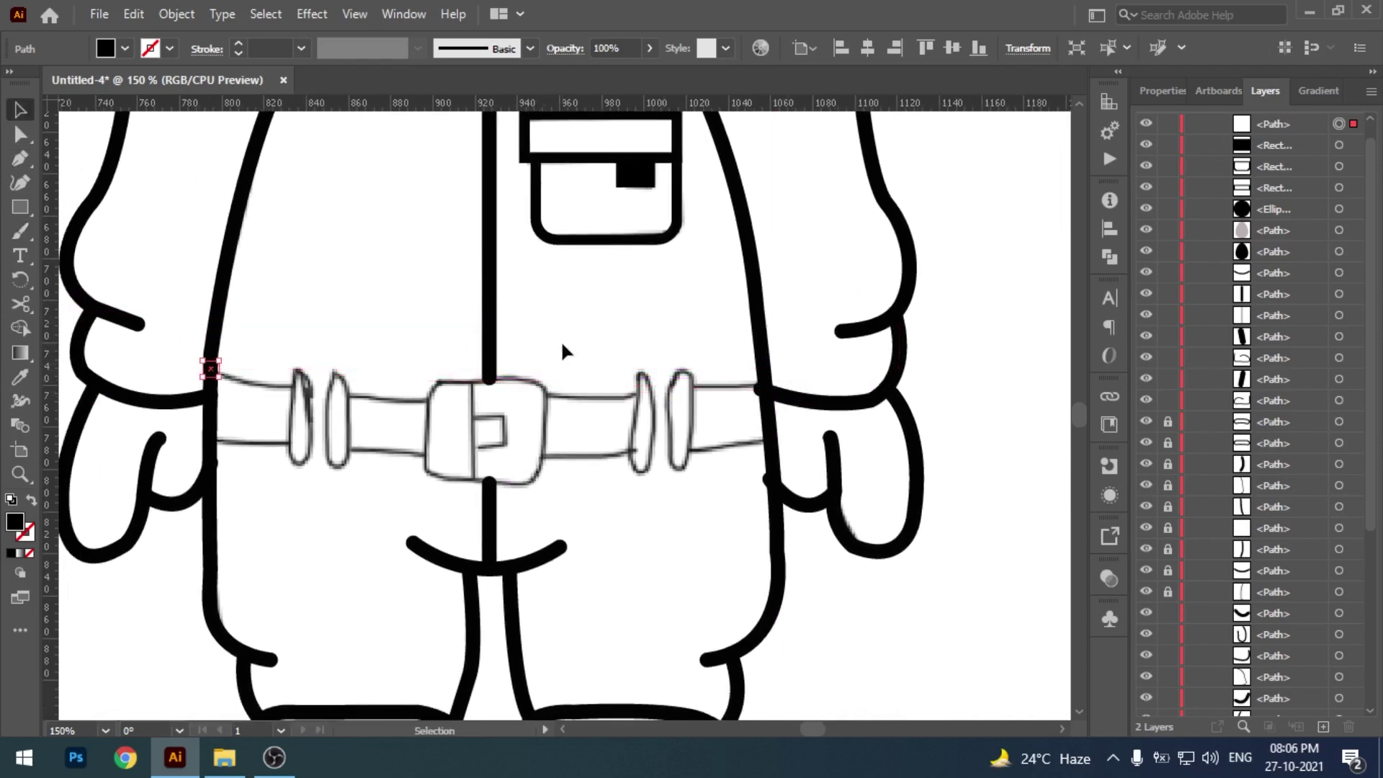
# - Lock the right arm's outlines and trace the belt's curved top edge across the waist
pyautogui.moveTo(725, 345); pyautogui.dragTo(932, 541)
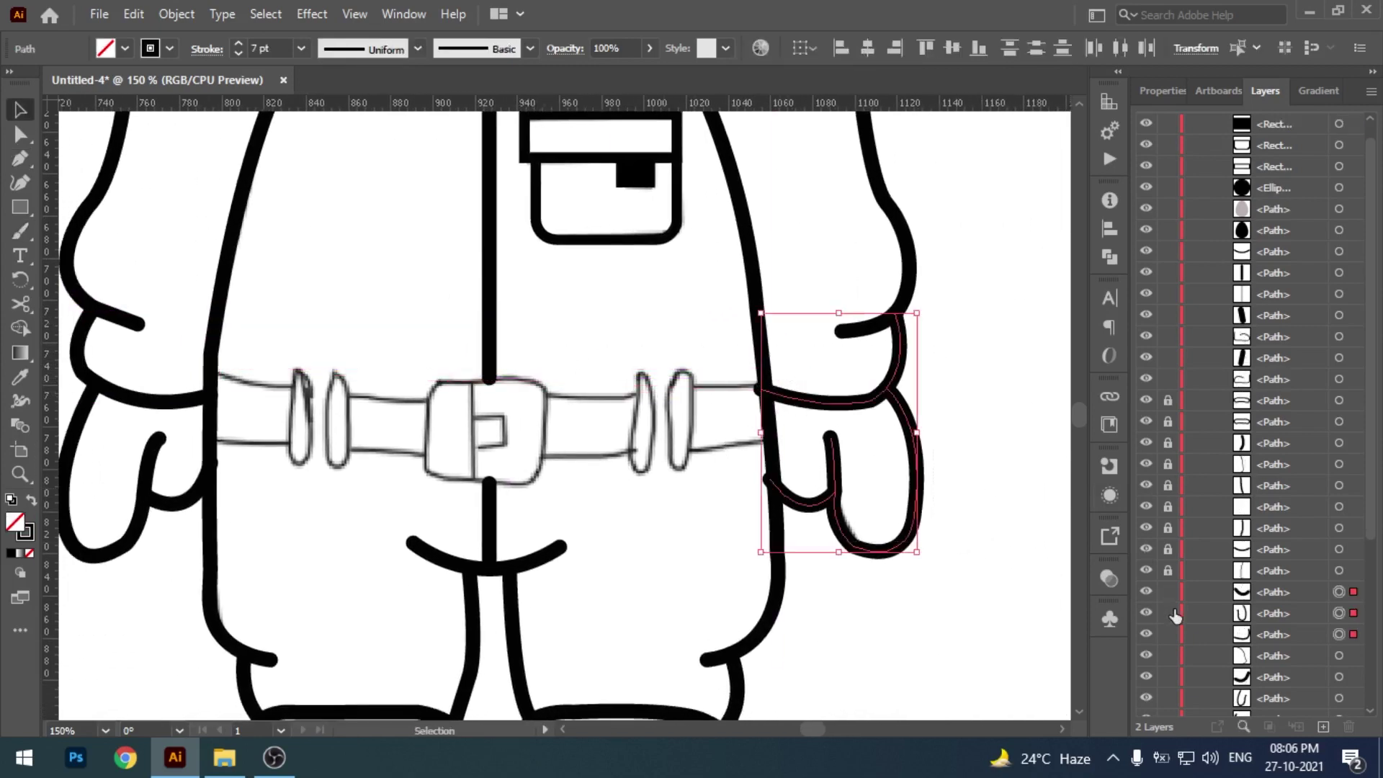
pyautogui.hotkey('ctrl', '2')
pyautogui.press('p')
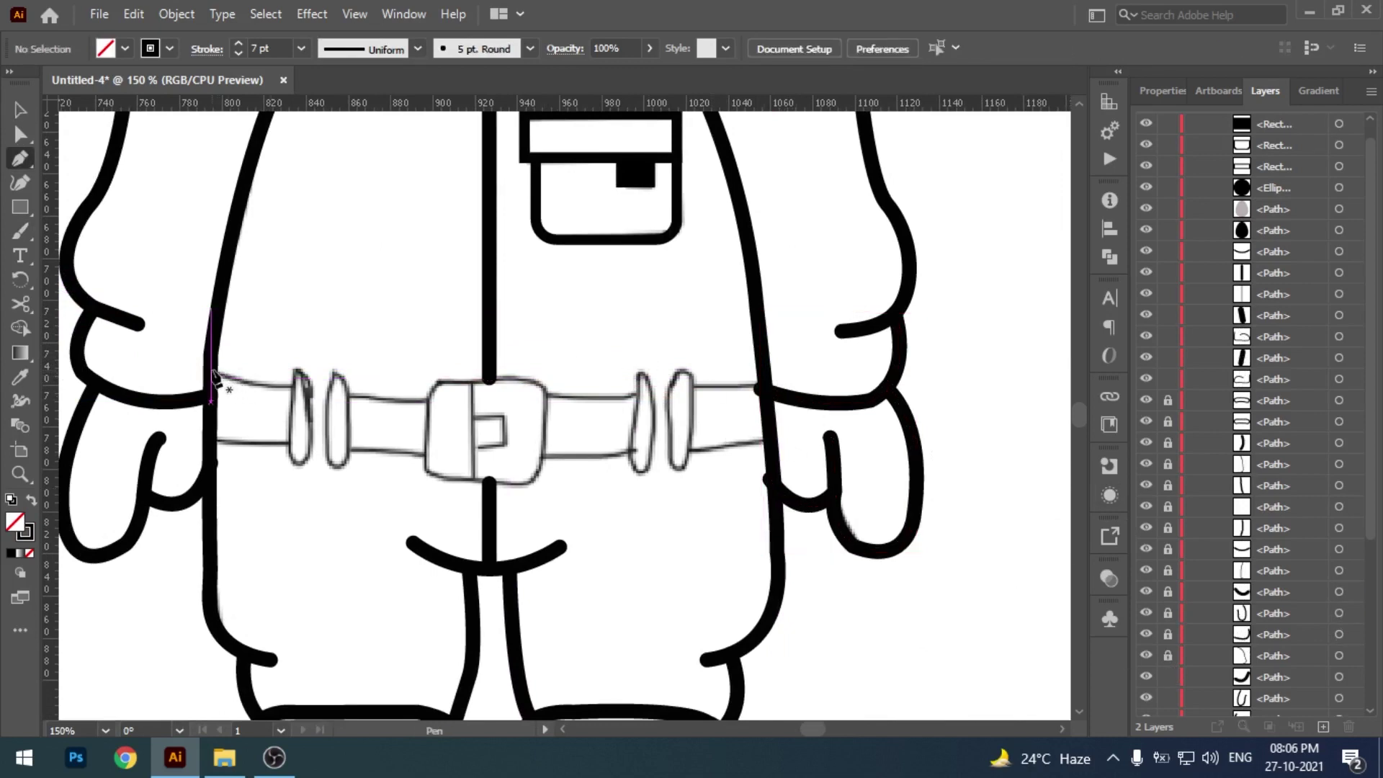
pyautogui.click(211, 370)
pyautogui.moveTo(764, 383)
pyautogui.mouseDown()
pyautogui.moveTo(929, 320)
pyautogui.moveTo(1024, 332)
pyautogui.mouseUp()
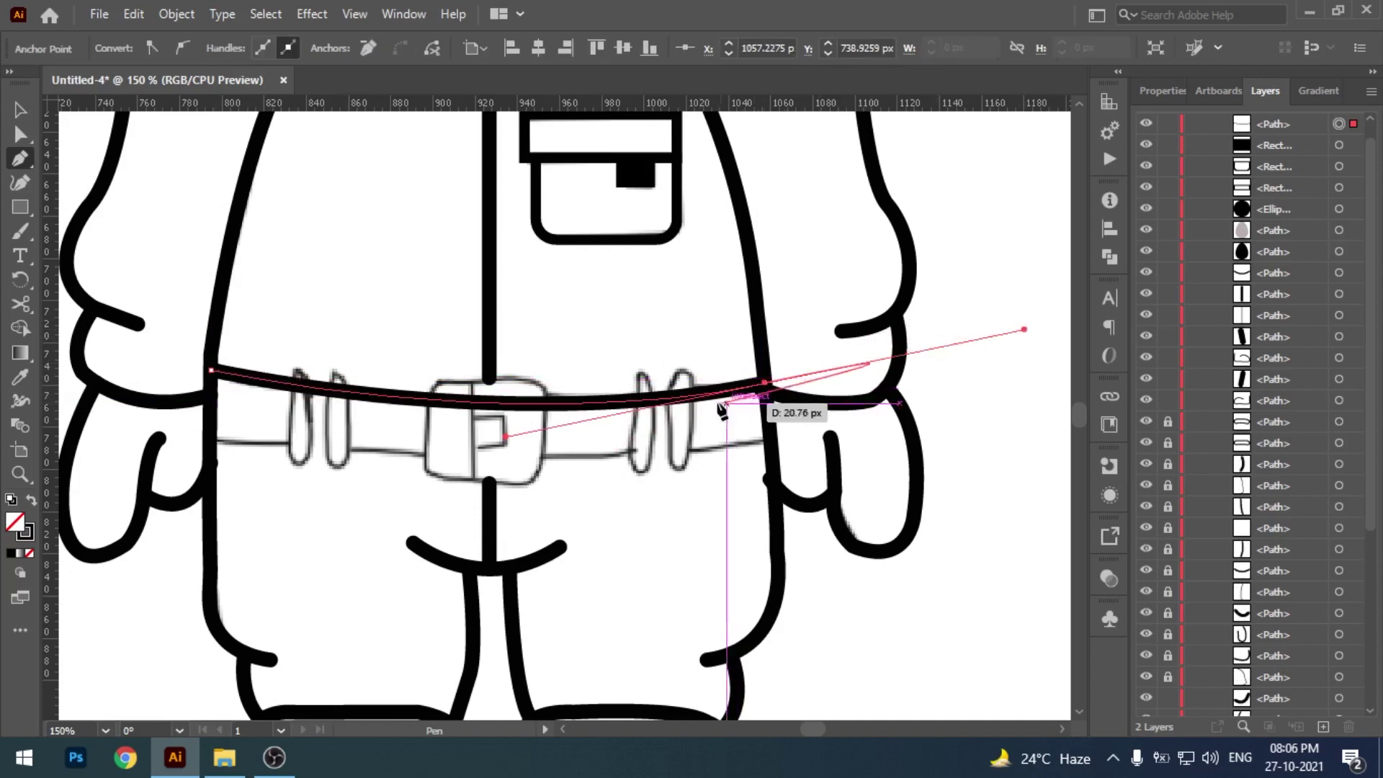
pyautogui.press('Escape')
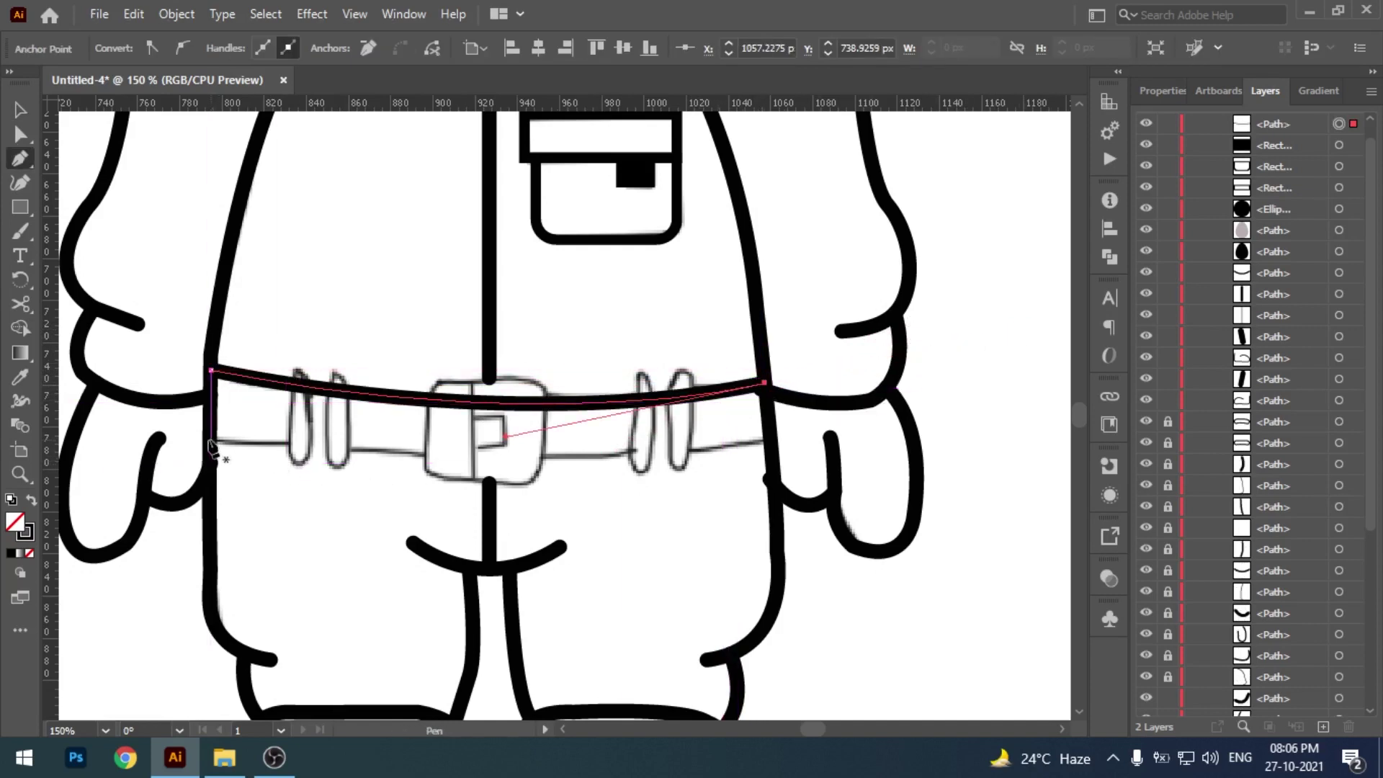
# - Trace the belt's curved bottom edge across the waist, removing a stray segment
pyautogui.click(210, 439)
pyautogui.moveTo(771, 439)
pyautogui.mouseDown()
pyautogui.moveTo(1002, 371)
pyautogui.moveTo(1045, 392)
pyautogui.mouseUp()
pyautogui.moveTo(769, 479)
pyautogui.mouseDown()
pyautogui.moveTo(646, 486)
pyautogui.moveTo(741, 537)
pyautogui.mouseUp()
pyautogui.hotkey('ctrl', 'alt', 'shift', 'y')
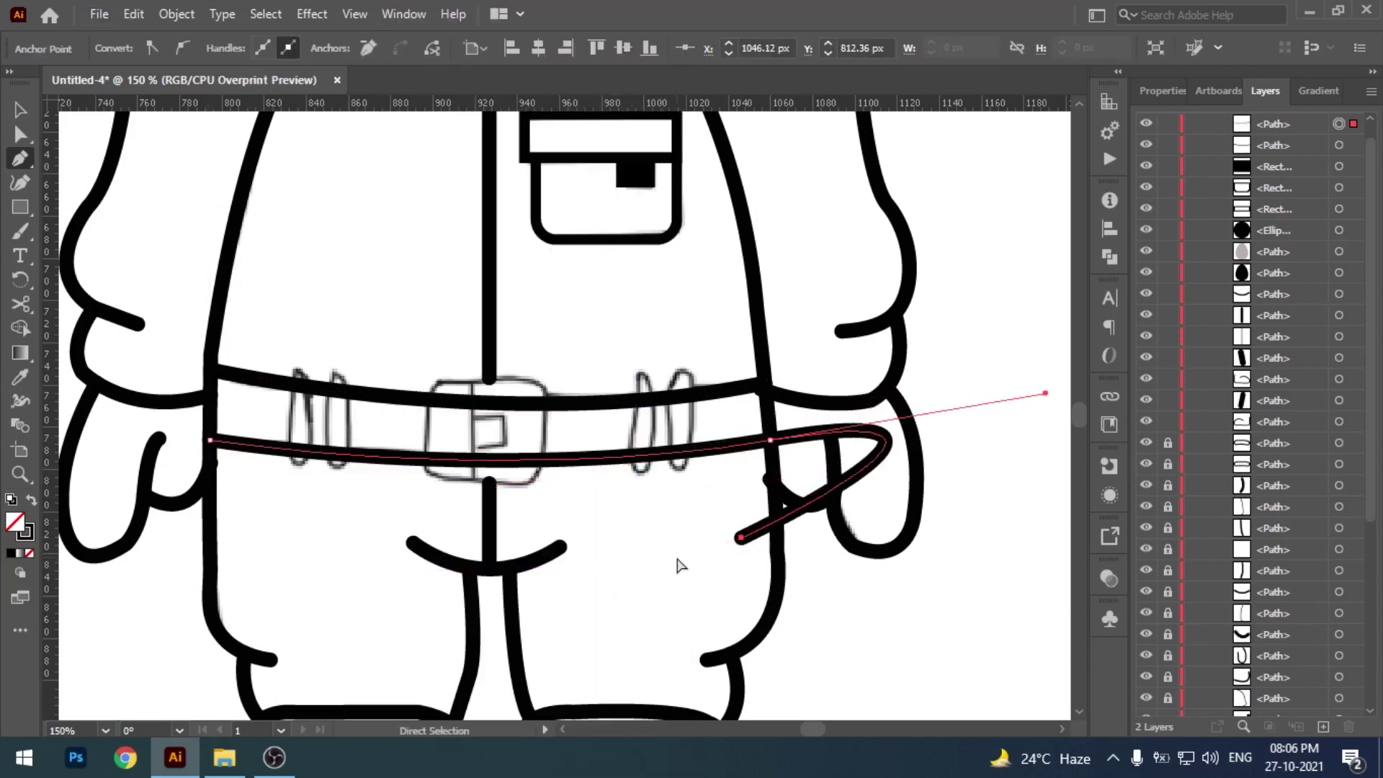
pyautogui.hotkey('ctrl', 'z')
pyautogui.press('v')
pyautogui.click(672, 542)
# - Zoom to 200% on the belt and check the two edge paths
pyautogui.moveTo(633, 574)
pyautogui.mouseDown()
pyautogui.moveTo(673, 555)
pyautogui.moveTo(628, 554)
pyautogui.mouseUp()
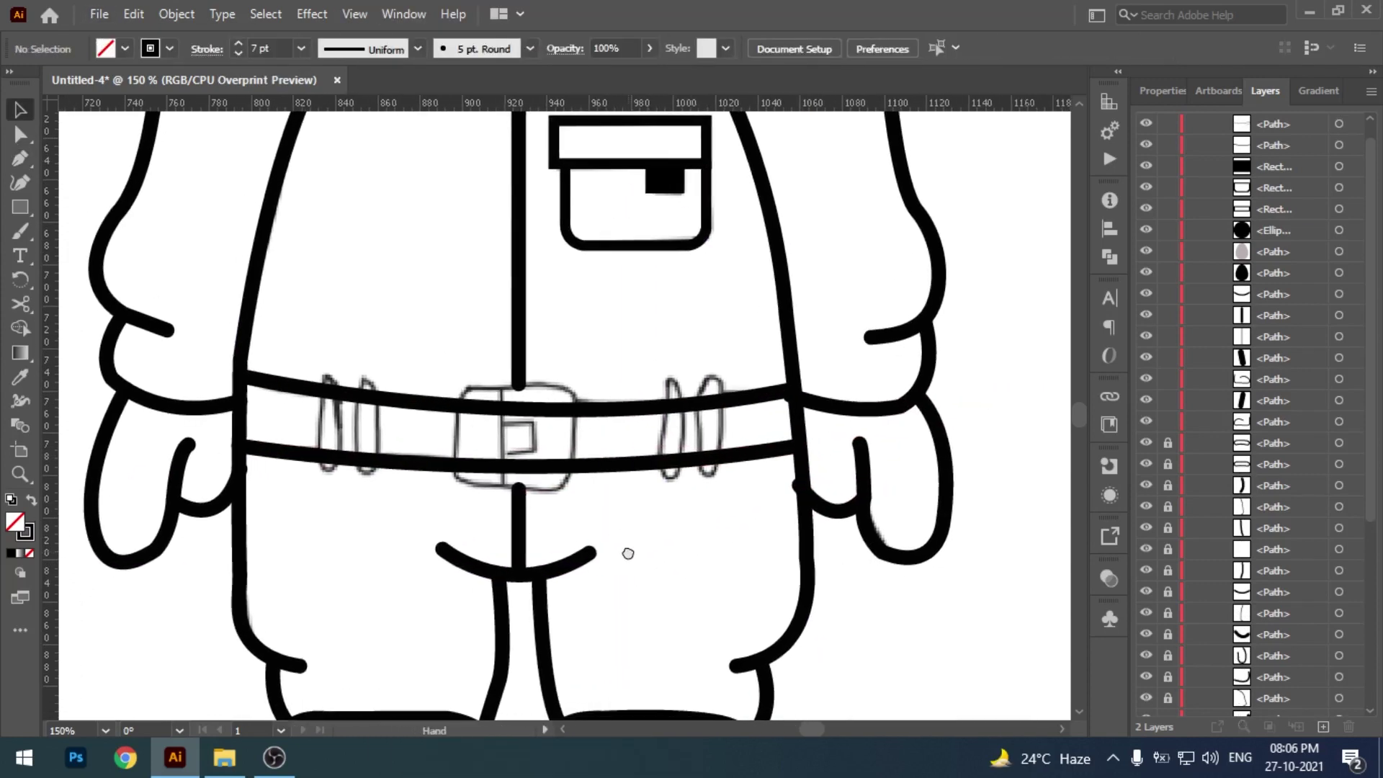
pyautogui.hotkey('ctrl', '=')
pyautogui.scroll(-1, 487, 440)
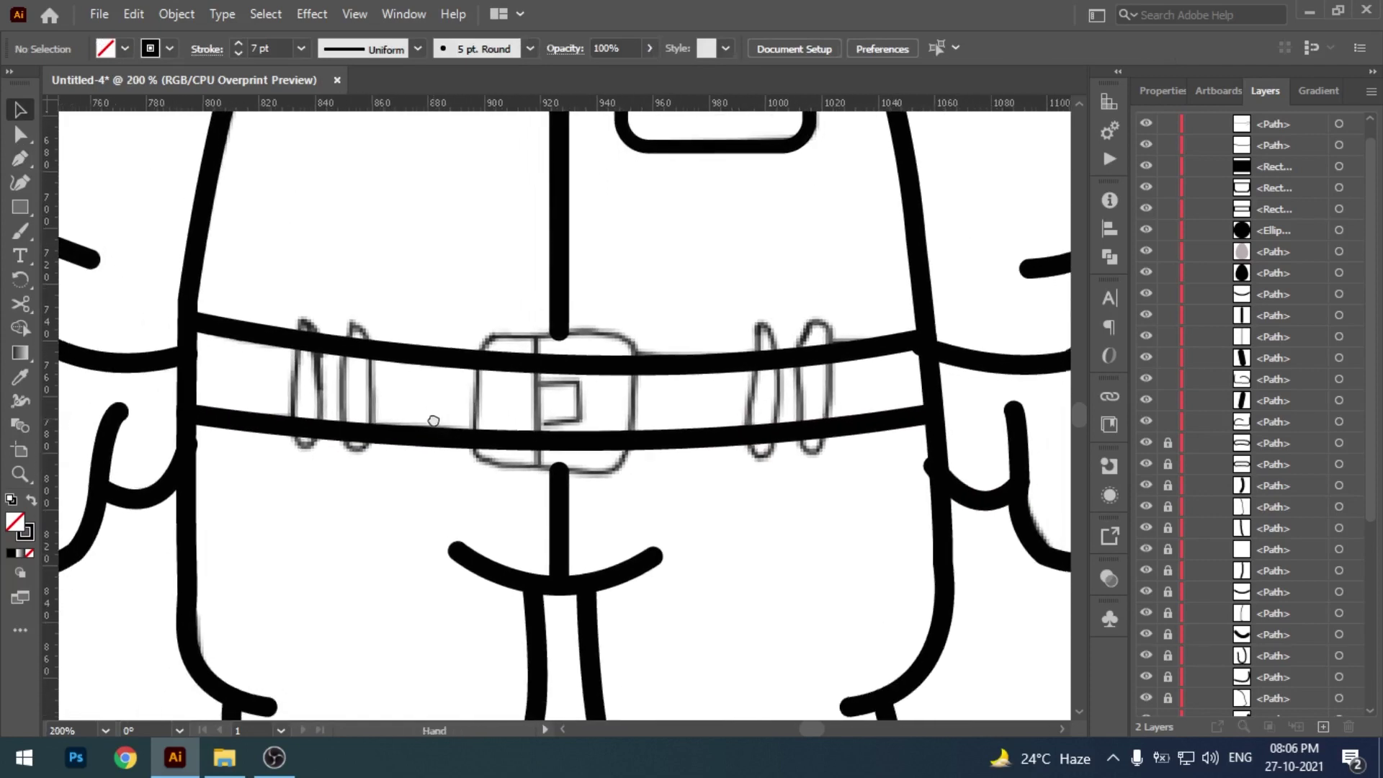
pyautogui.moveTo(336, 509); pyautogui.dragTo(335, 509)
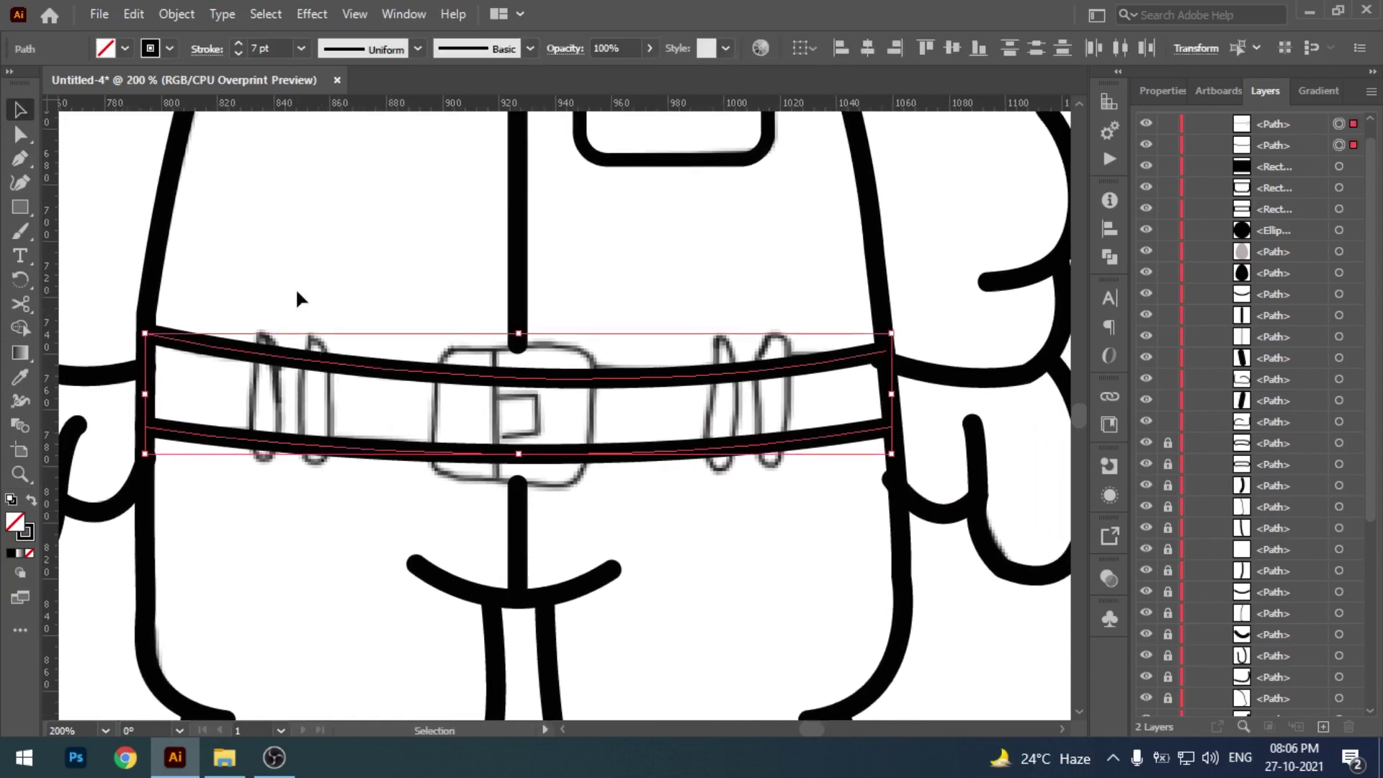
pyautogui.moveTo(377, 281)
pyautogui.mouseDown()
pyautogui.moveTo(327, 296)
pyautogui.moveTo(435, 284)
pyautogui.mouseUp()
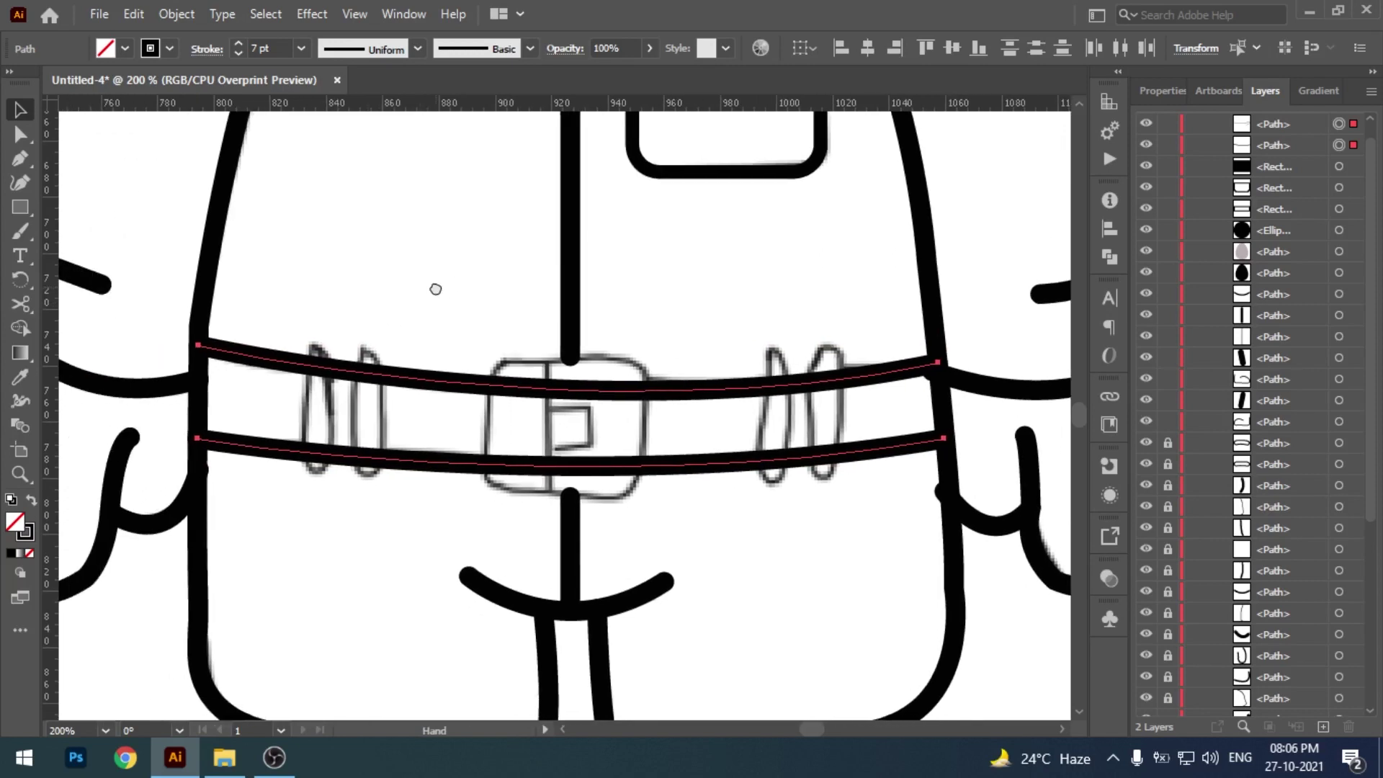
pyautogui.click(435, 284)
pyautogui.click(315, 371)
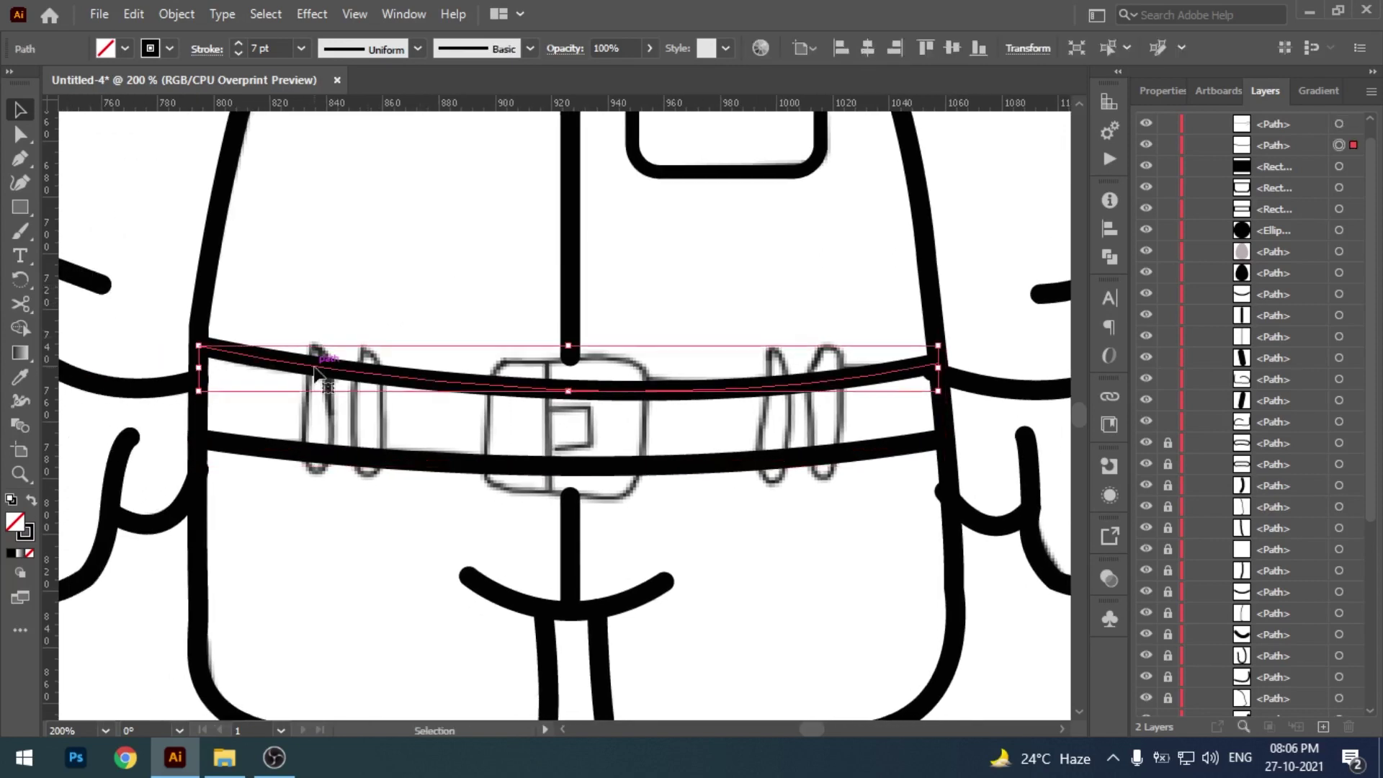
pyautogui.moveTo(388, 311); pyautogui.dragTo(414, 287)
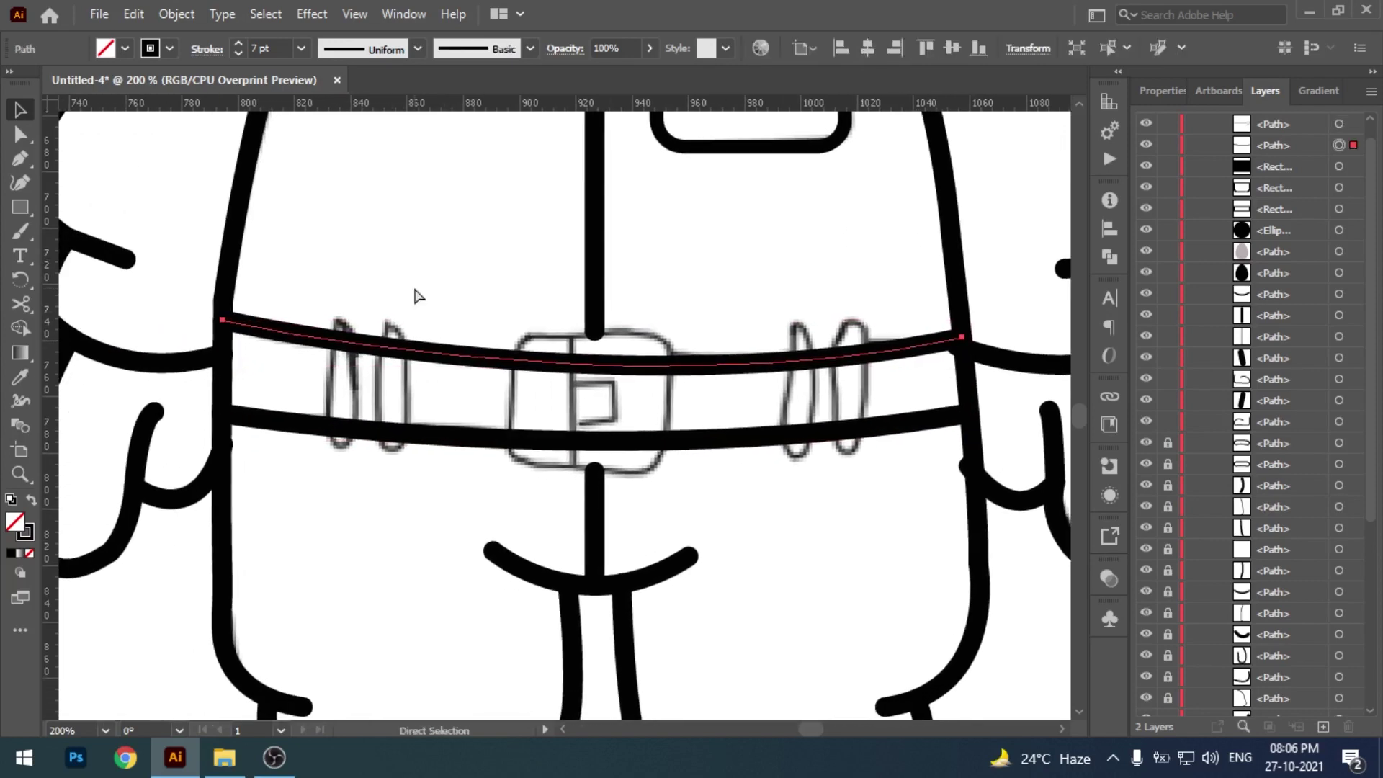
pyautogui.scroll(2, 417, 295)
pyautogui.scroll(-1, 343, 365)
# - Draw an oval over the left belt loop and give it a black fill
pyautogui.click(27, 204)
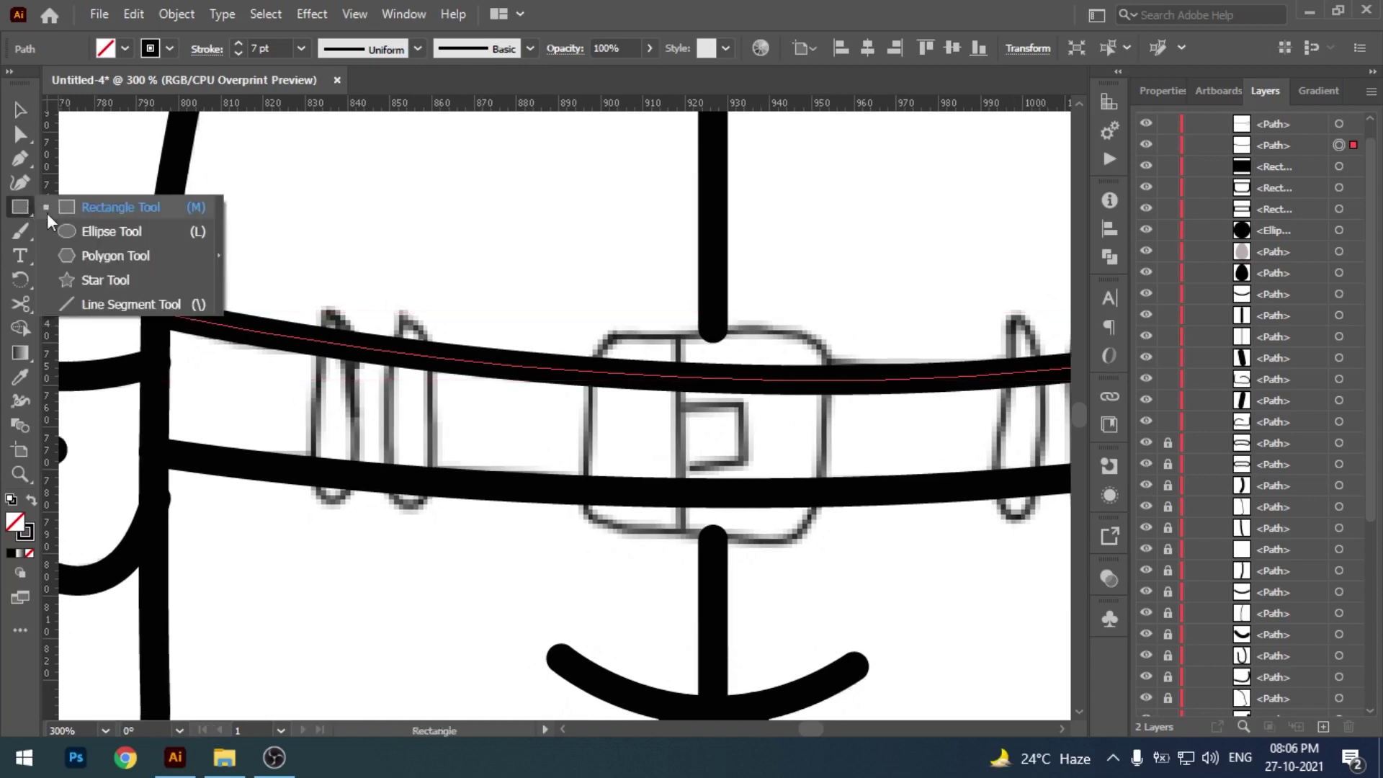
pyautogui.click(111, 231)
pyautogui.moveTo(317, 305); pyautogui.dragTo(355, 514)
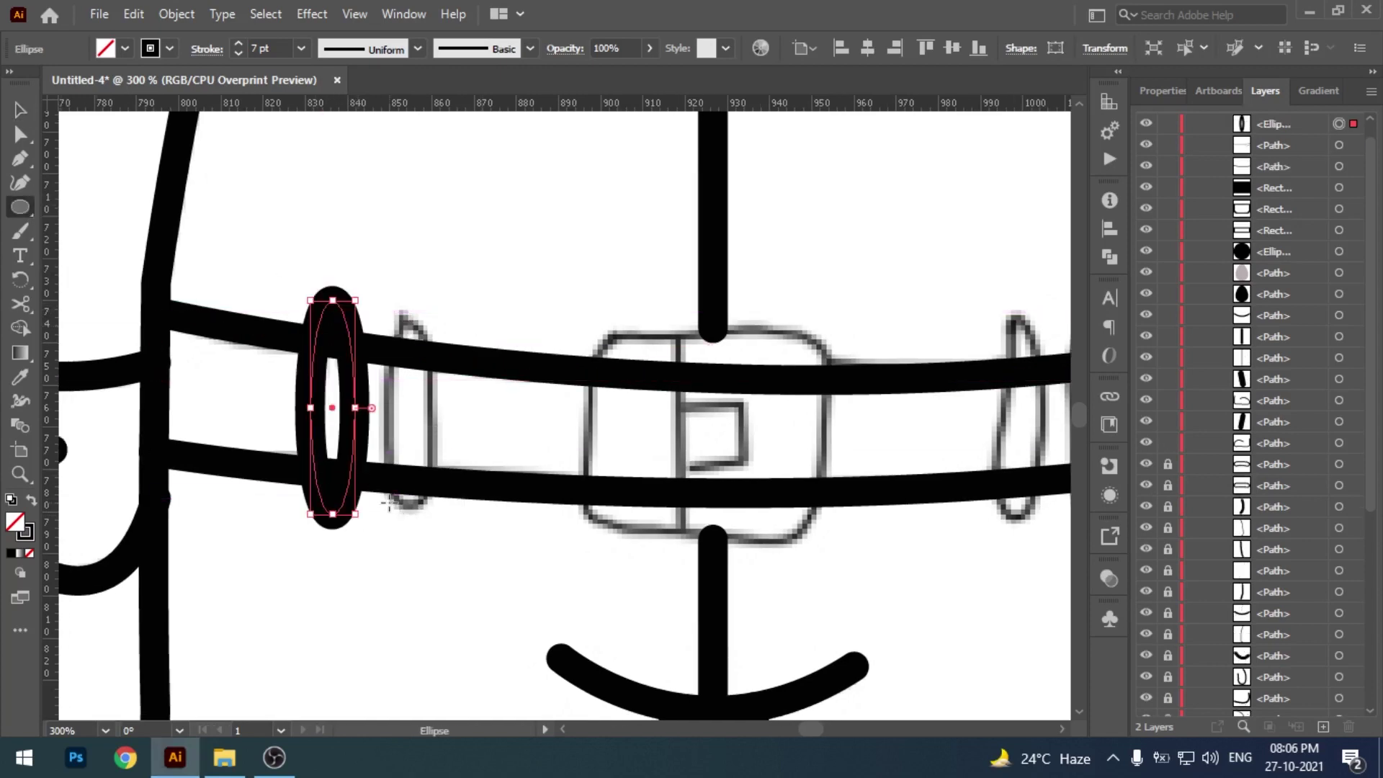
pyautogui.press('i')
pyautogui.hotkey('ctrl', '-')
pyautogui.hotkey('ctrl', '-')
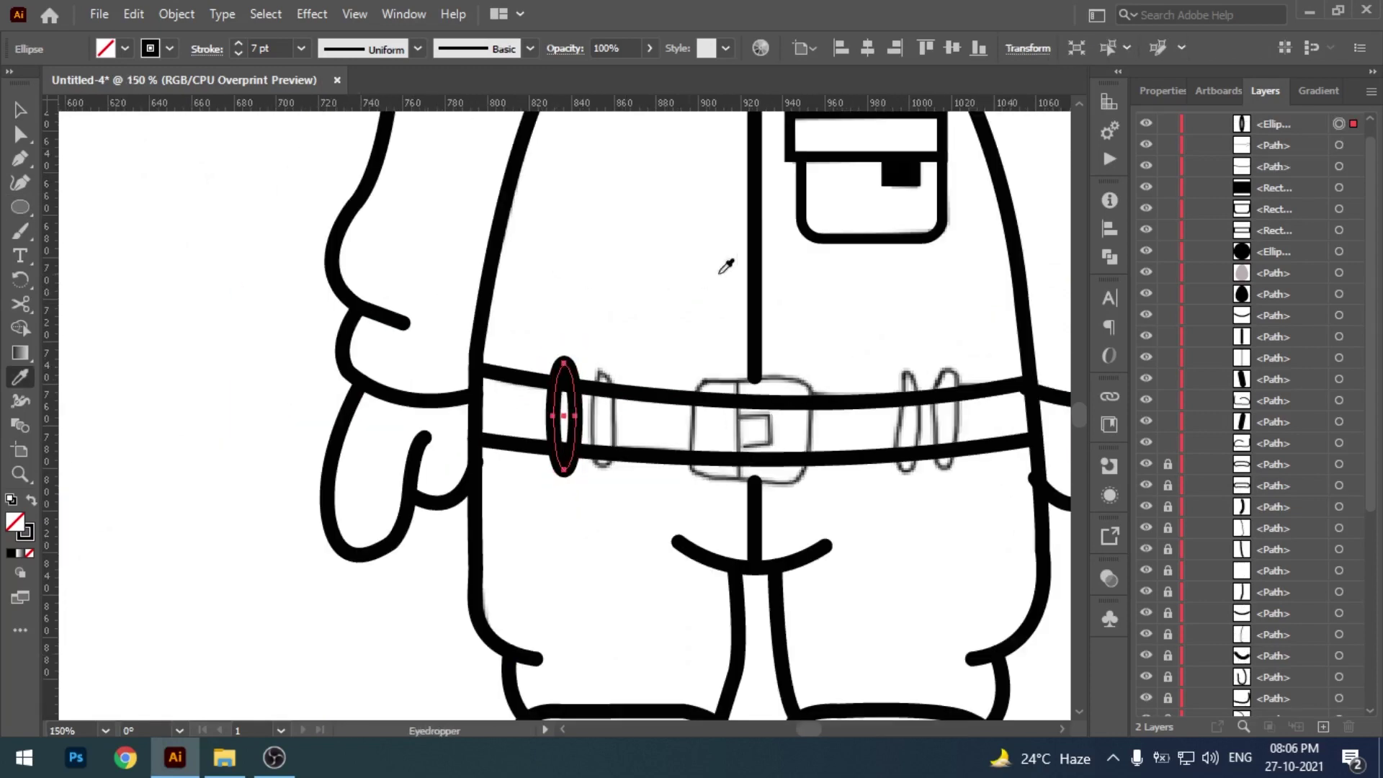
pyautogui.click(755, 261)
pyautogui.moveTo(533, 423); pyautogui.dragTo(559, 361)
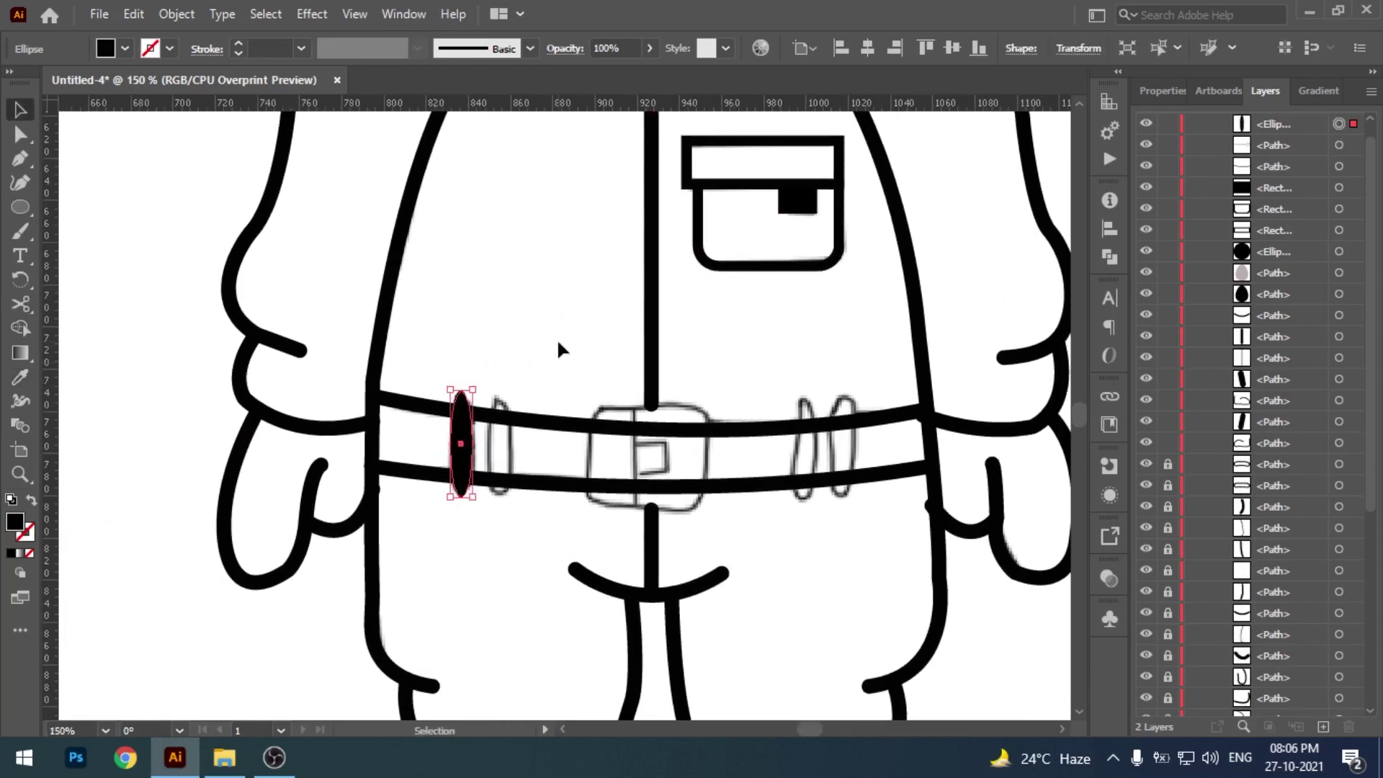
pyautogui.keyDown('ctrl'); pyautogui.click(556, 339); pyautogui.keyUp('ctrl')
# - Copy the black oval onto the other sketched belt loops
pyautogui.hotkey('ctrl', '+')
pyautogui.moveTo(538, 419); pyautogui.dragTo(560, 340)
pyautogui.click(378, 392)
pyautogui.moveTo(389, 385)
pyautogui.mouseDown()
pyautogui.moveTo(465, 386)
pyautogui.moveTo(148, 429)
pyautogui.moveTo(824, 426)
pyautogui.mouseUp()
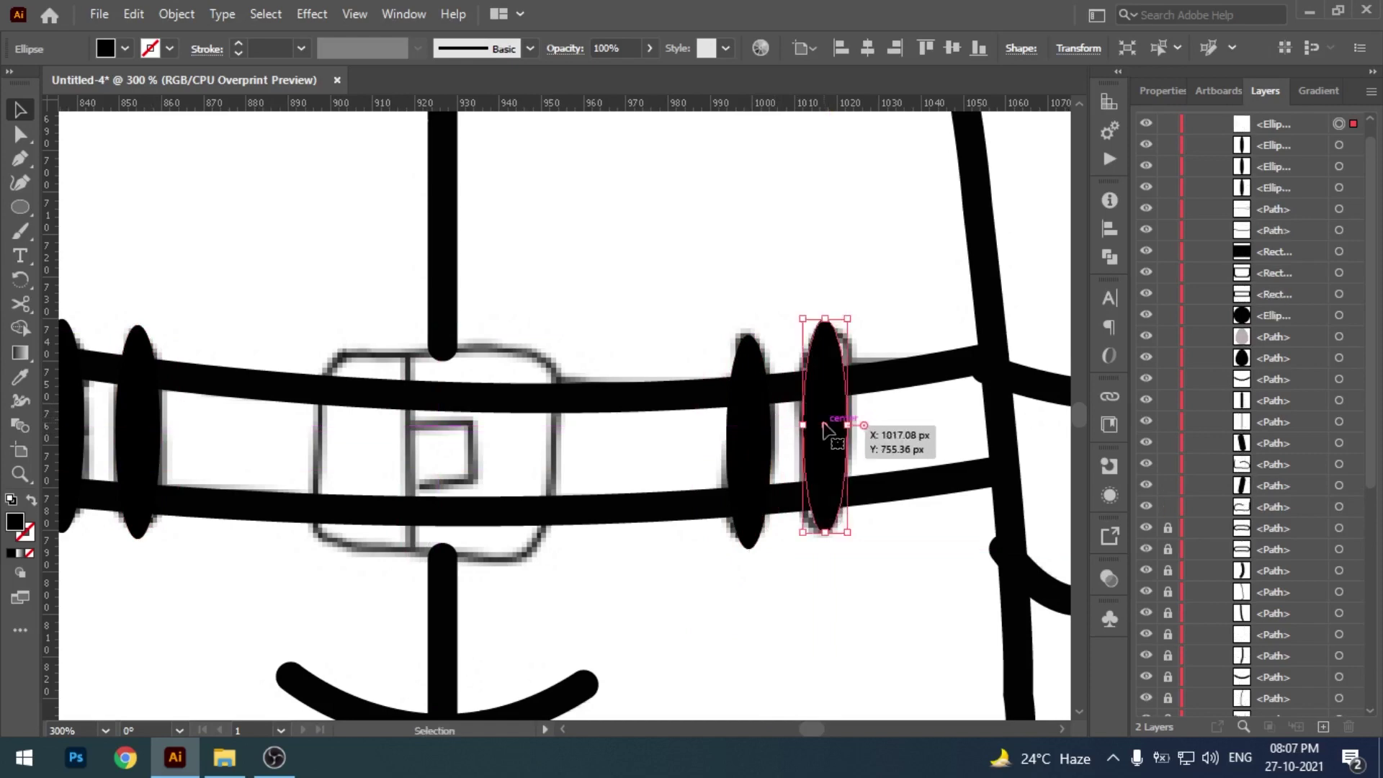
pyautogui.click(829, 300)
pyautogui.hotkey('ctrl', '-')
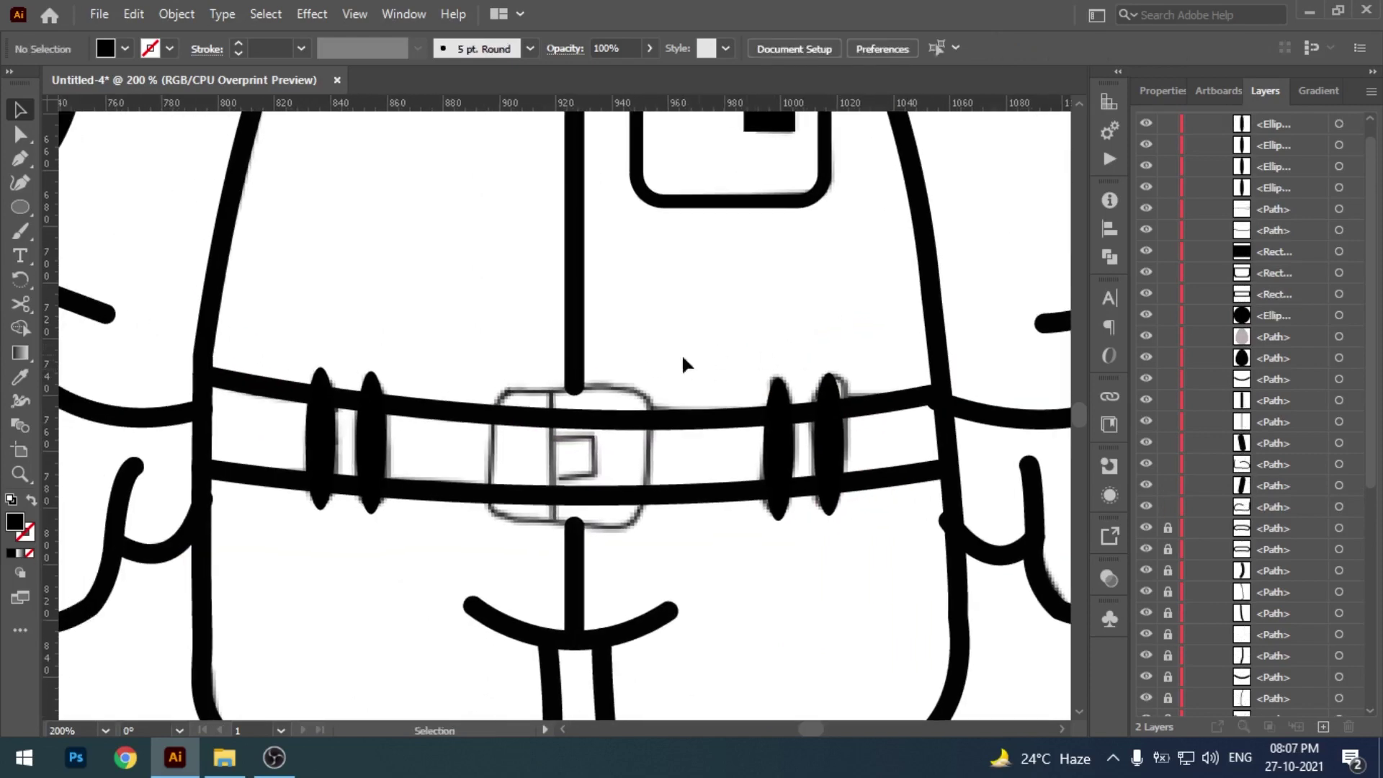
# - Draw a rectangle over the sketched buckle and check its placement against the sketch
pyautogui.moveTo(30, 208); pyautogui.dragTo(72, 204)
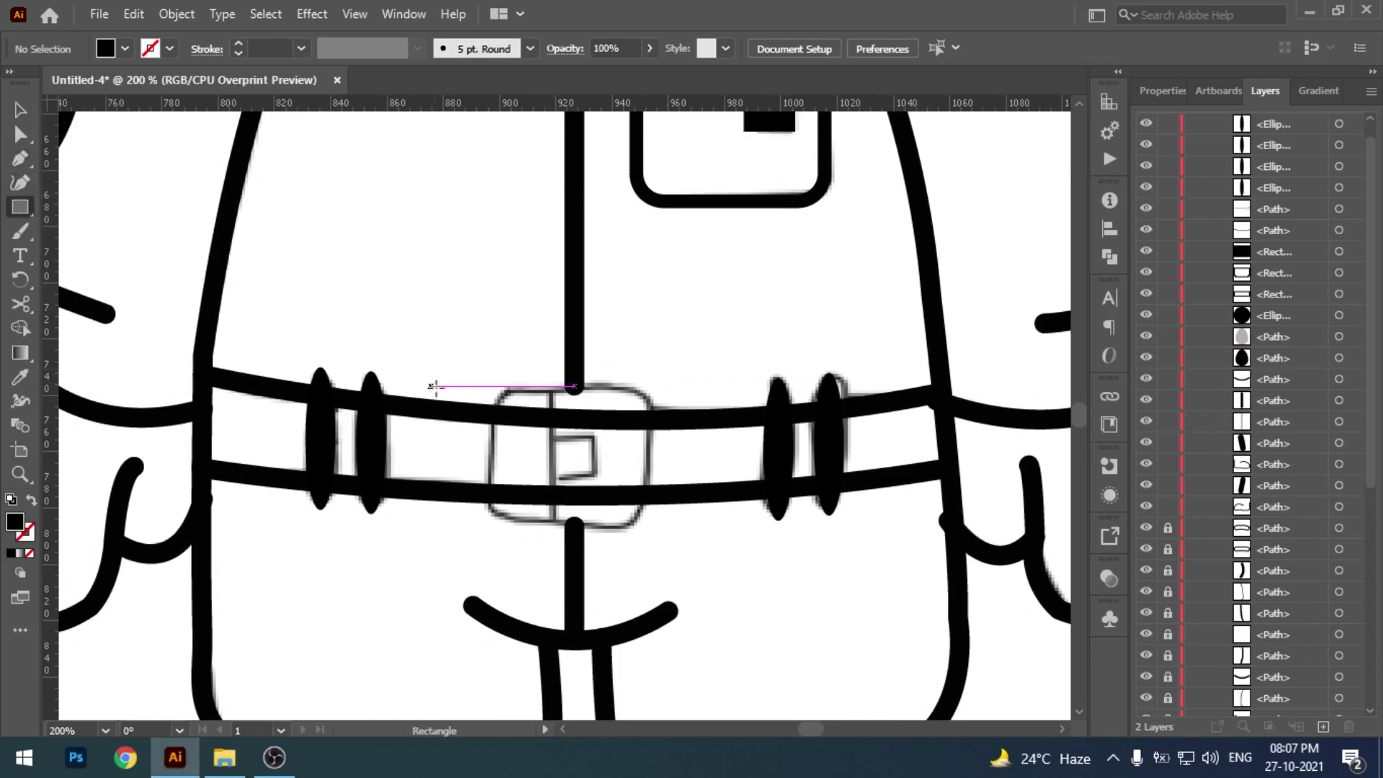
pyautogui.moveTo(490, 388); pyautogui.dragTo(650, 527)
pyautogui.press('v')
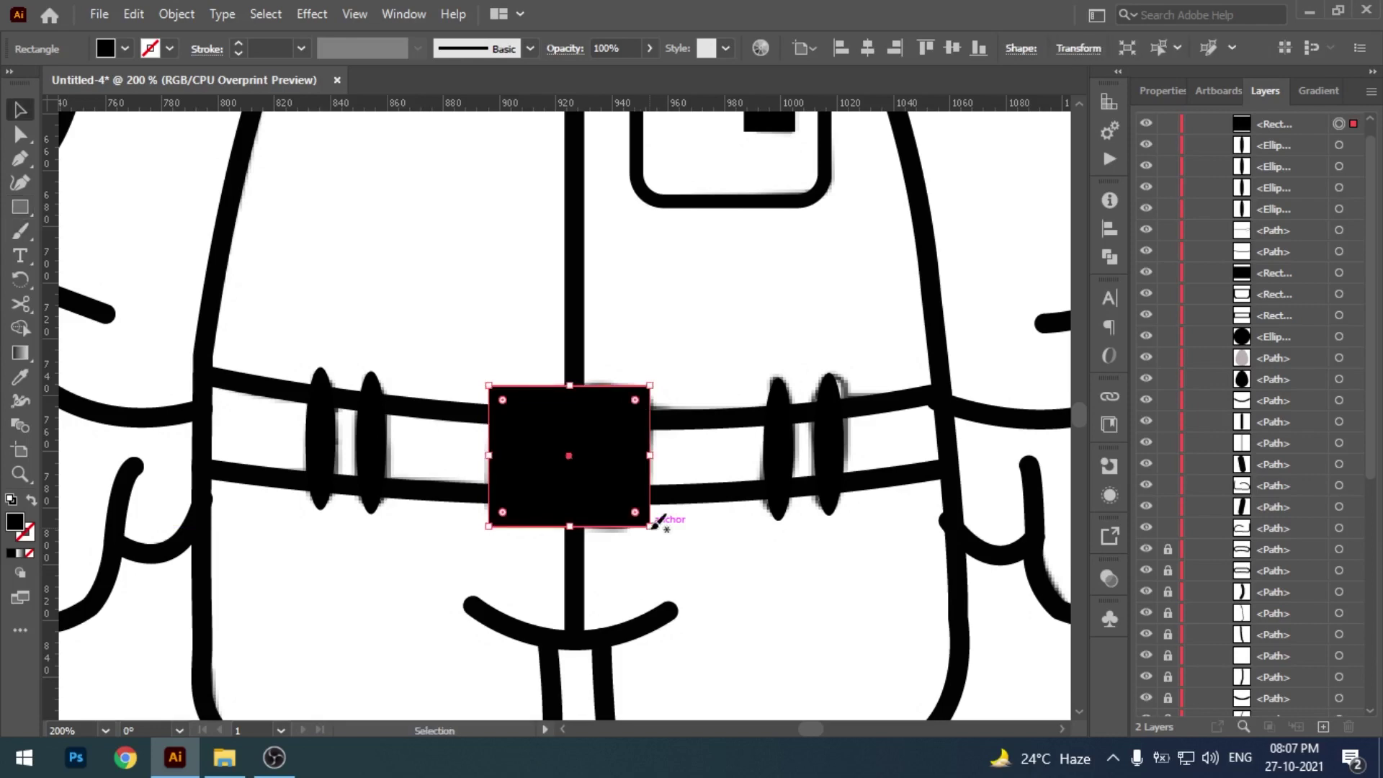
pyautogui.press('Right')
pyautogui.press('Right')
pyautogui.press('Right')
pyautogui.press('Right')
pyautogui.click(590, 481)
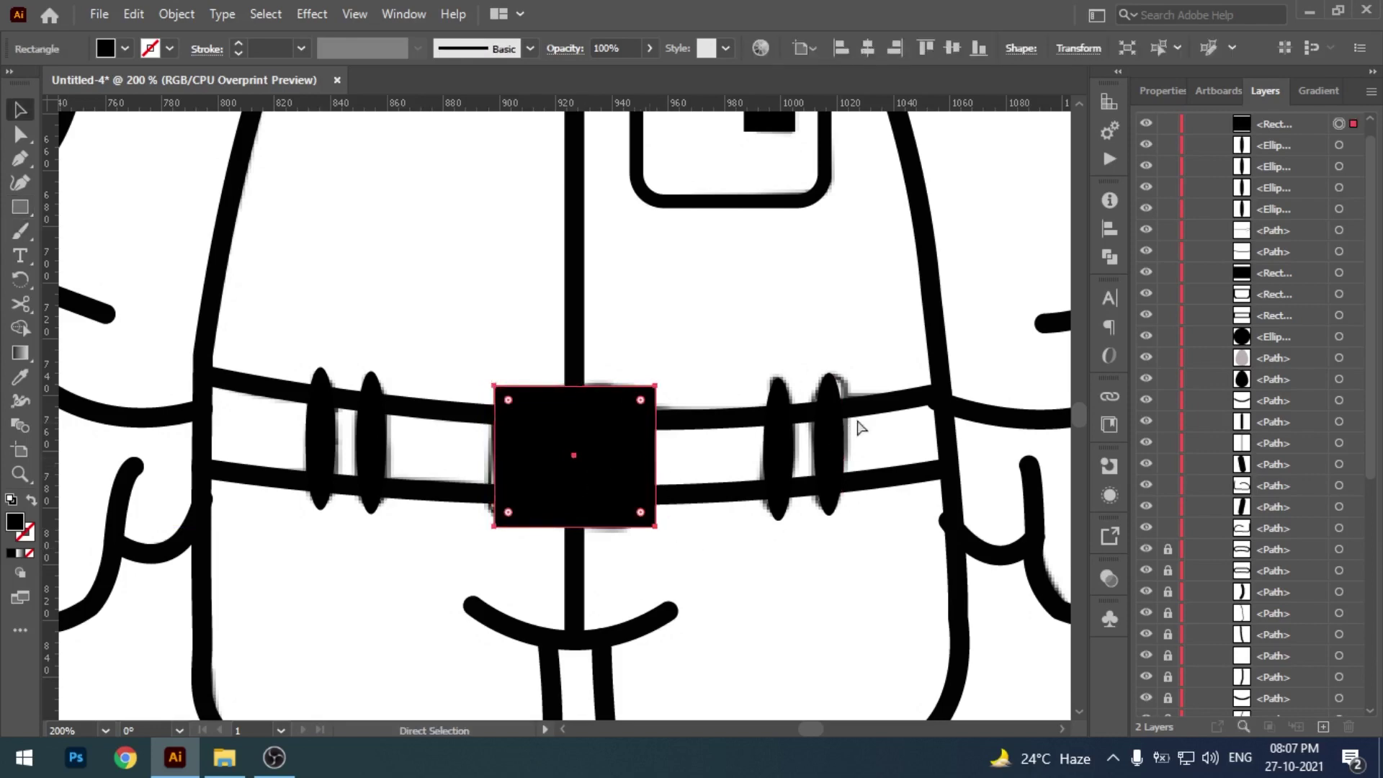
pyautogui.click(1145, 125)
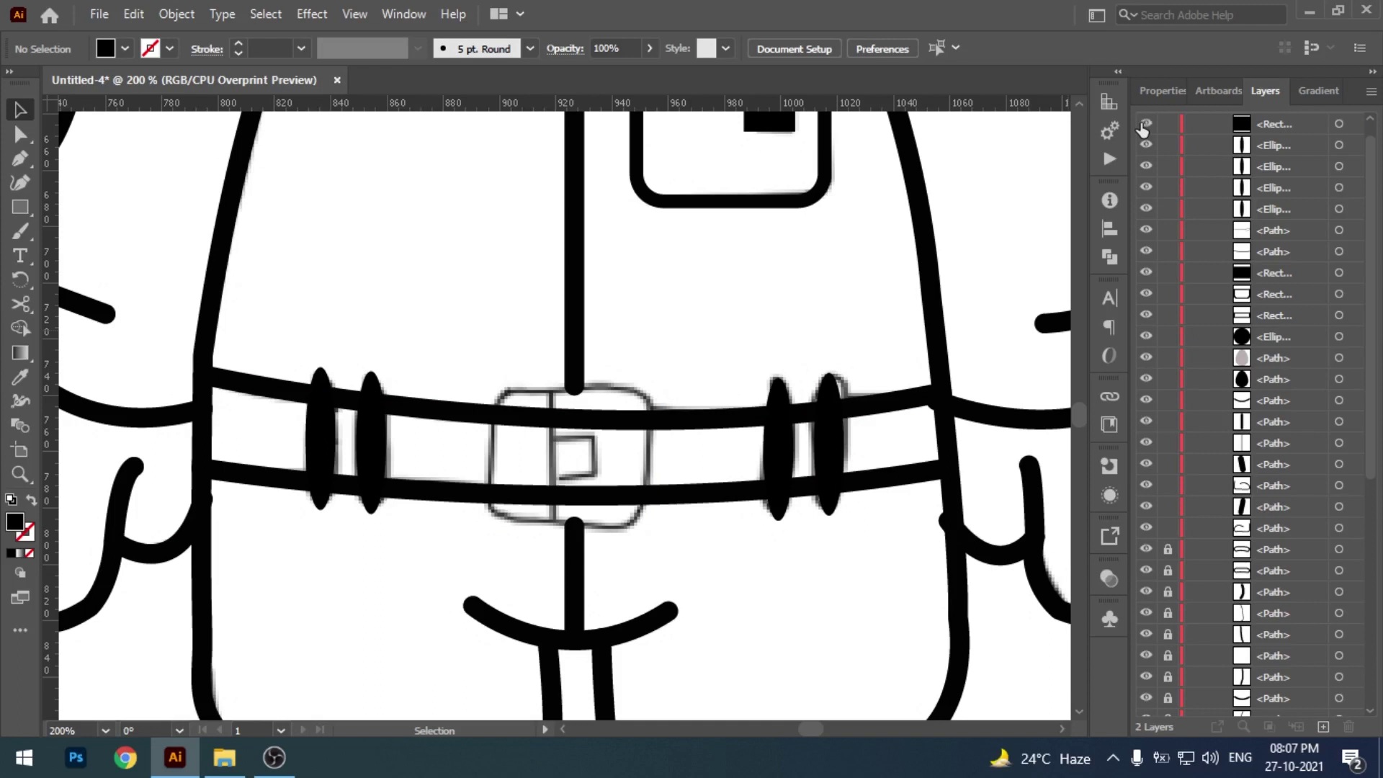
pyautogui.click(1145, 124)
# - Make a narrower rectangle over the buckle's left half filled maroon #5e2840
pyautogui.hotkey('ctrl', '+')
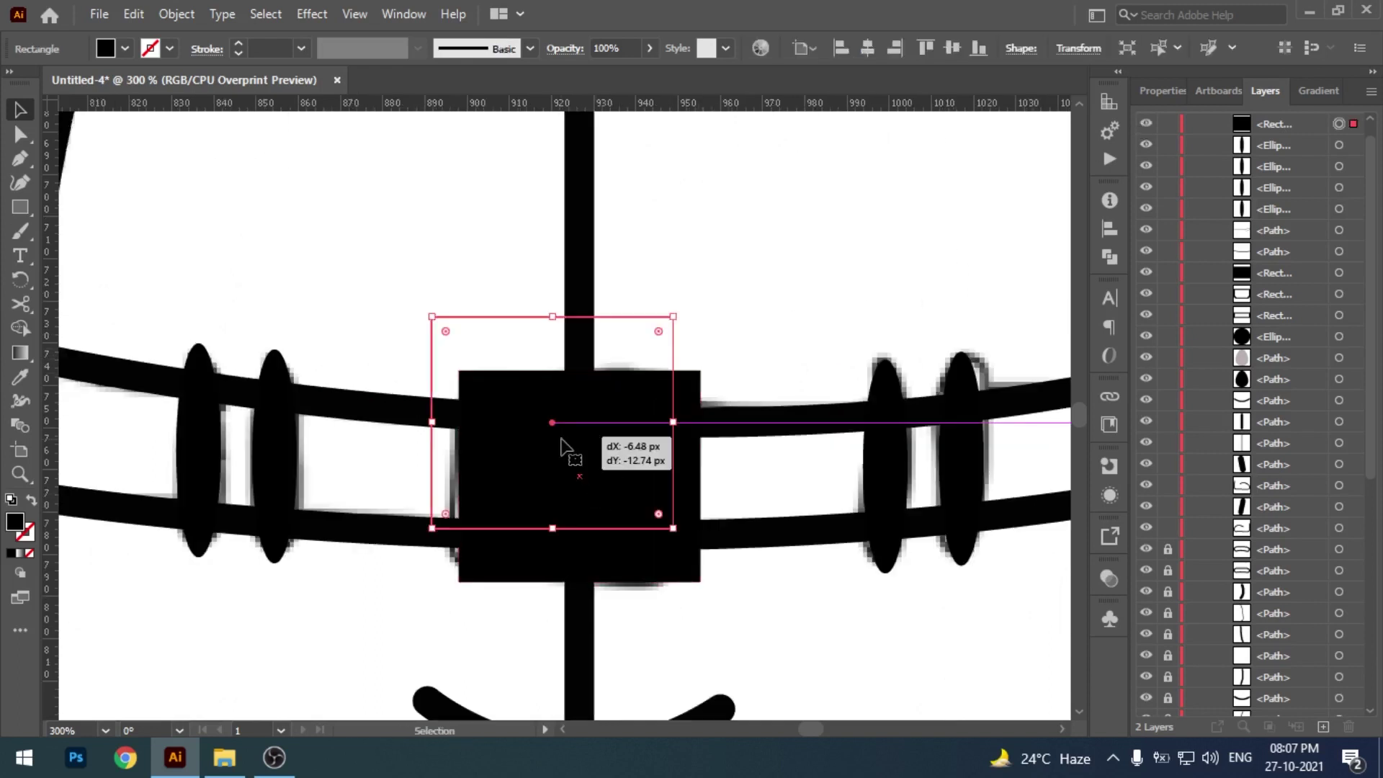
pyautogui.moveTo(568, 448); pyautogui.dragTo(544, 395)
pyautogui.hotkey('ctrl', 'z')
pyautogui.moveTo(283, 247); pyautogui.dragTo(222, 197)
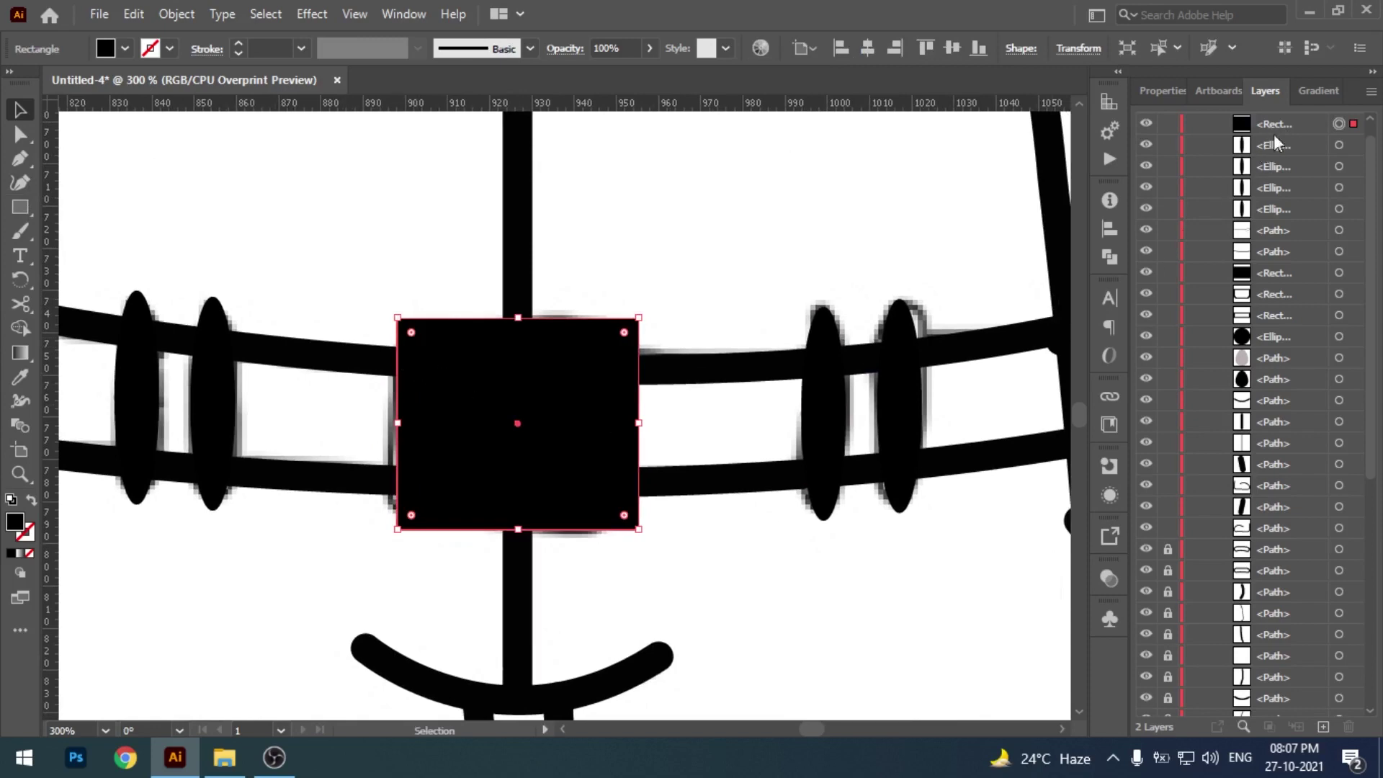
pyautogui.scroll(-1, 1273, 141)
pyautogui.scroll(1, 1274, 288)
pyautogui.moveTo(639, 423); pyautogui.dragTo(490, 465)
pyautogui.doubleClick(15, 526)
pyautogui.write('5e2840')
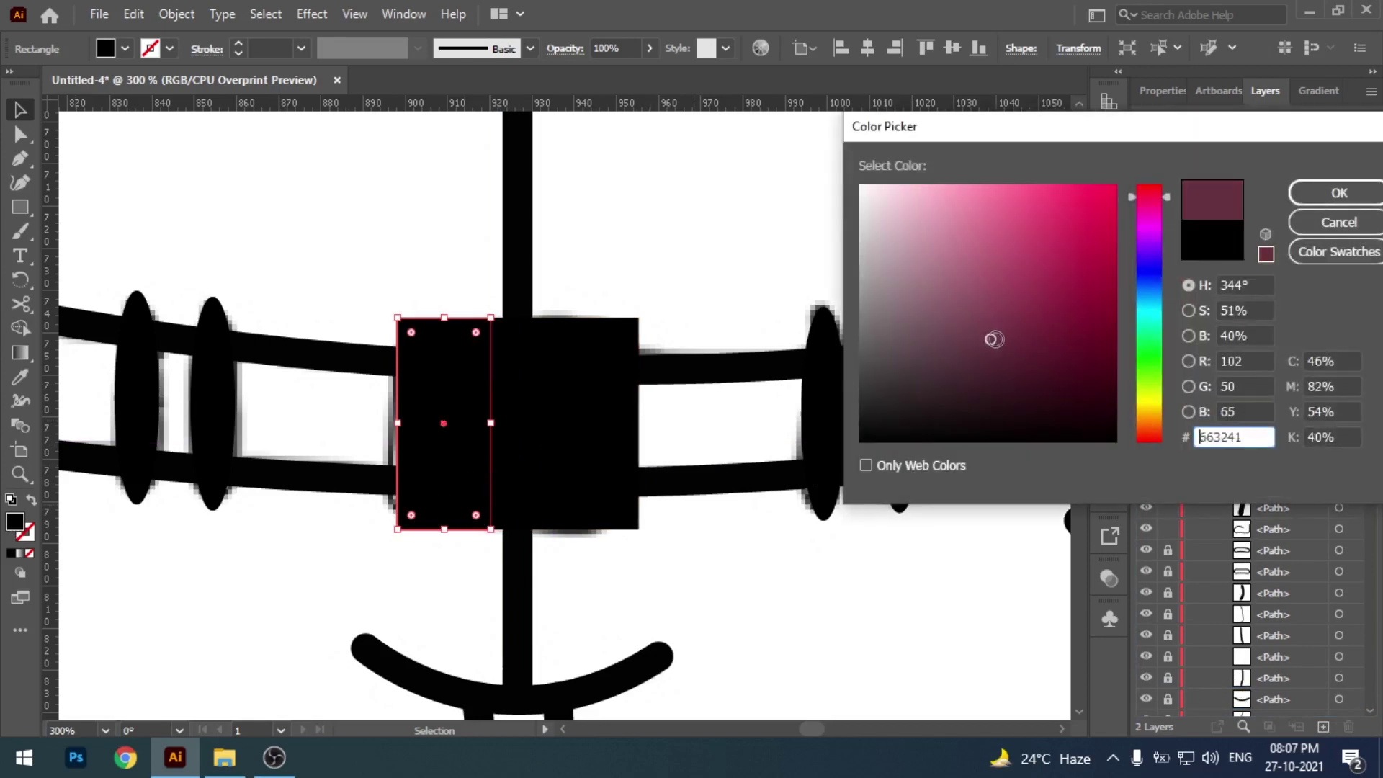
pyautogui.press('Return')
pyautogui.hotkey('ctrl', '-')
pyautogui.click(694, 552)
# - Add a small square inside the buckle filled with a darker maroon
pyautogui.moveTo(806, 303); pyautogui.dragTo(821, 336)
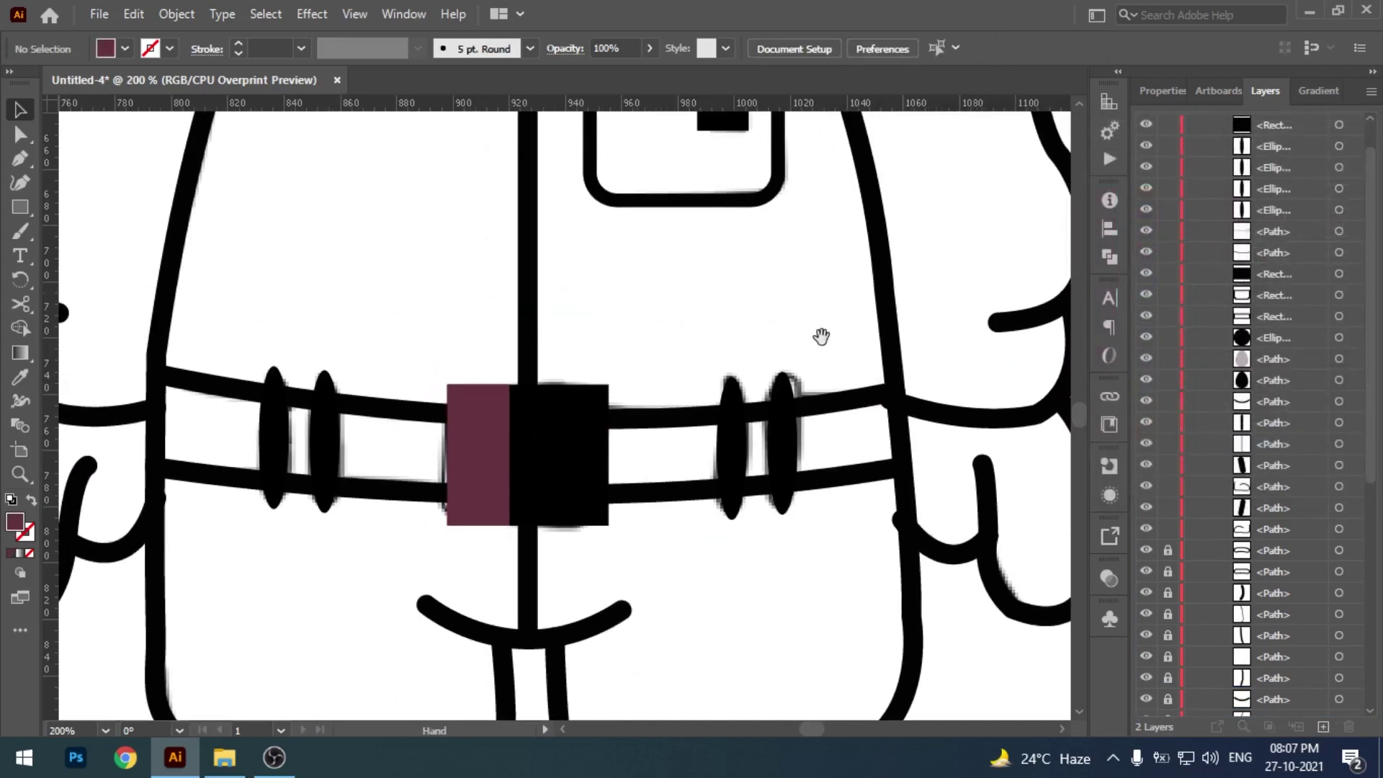
pyautogui.hotkey('ctrl', '+')
pyautogui.press('m')
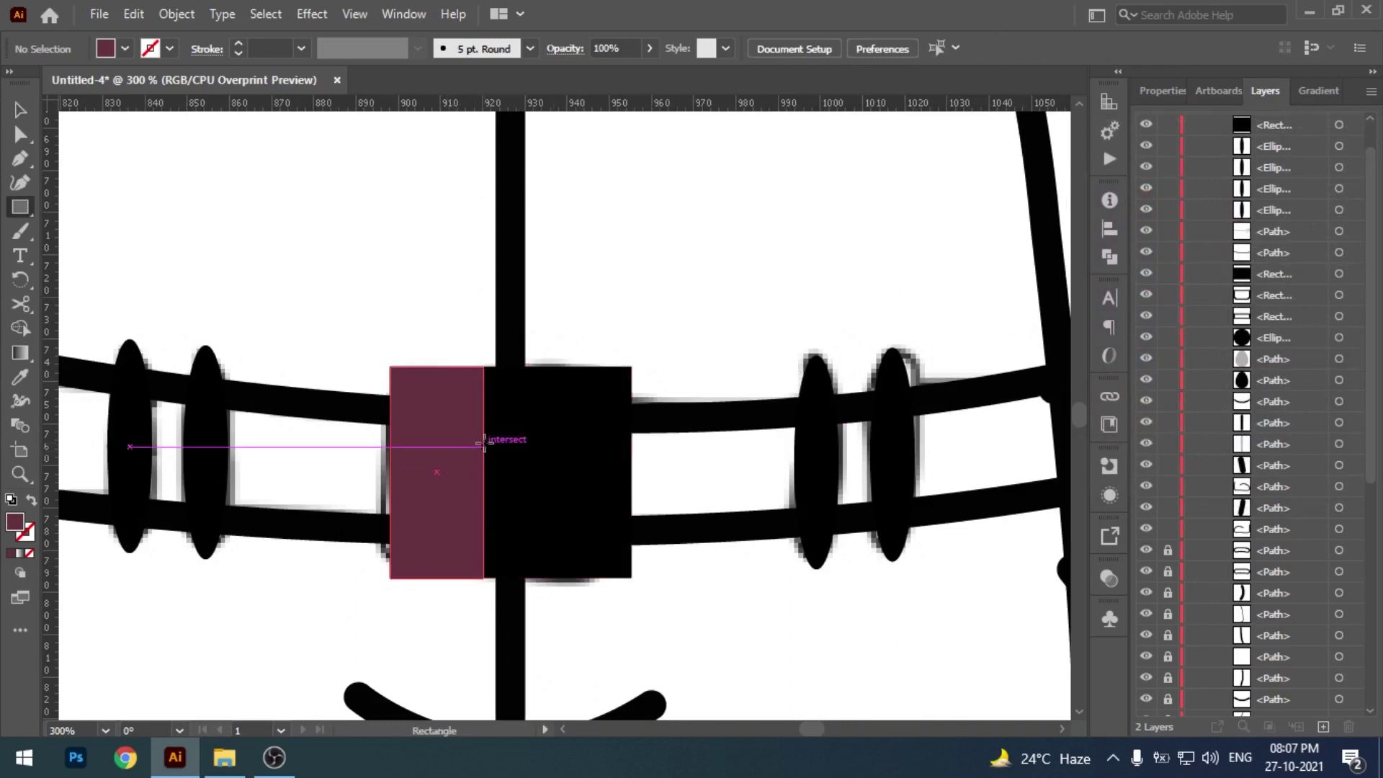
pyautogui.moveTo(484, 440); pyautogui.dragTo(555, 510)
pyautogui.press('v')
pyautogui.doubleClick(14, 524)
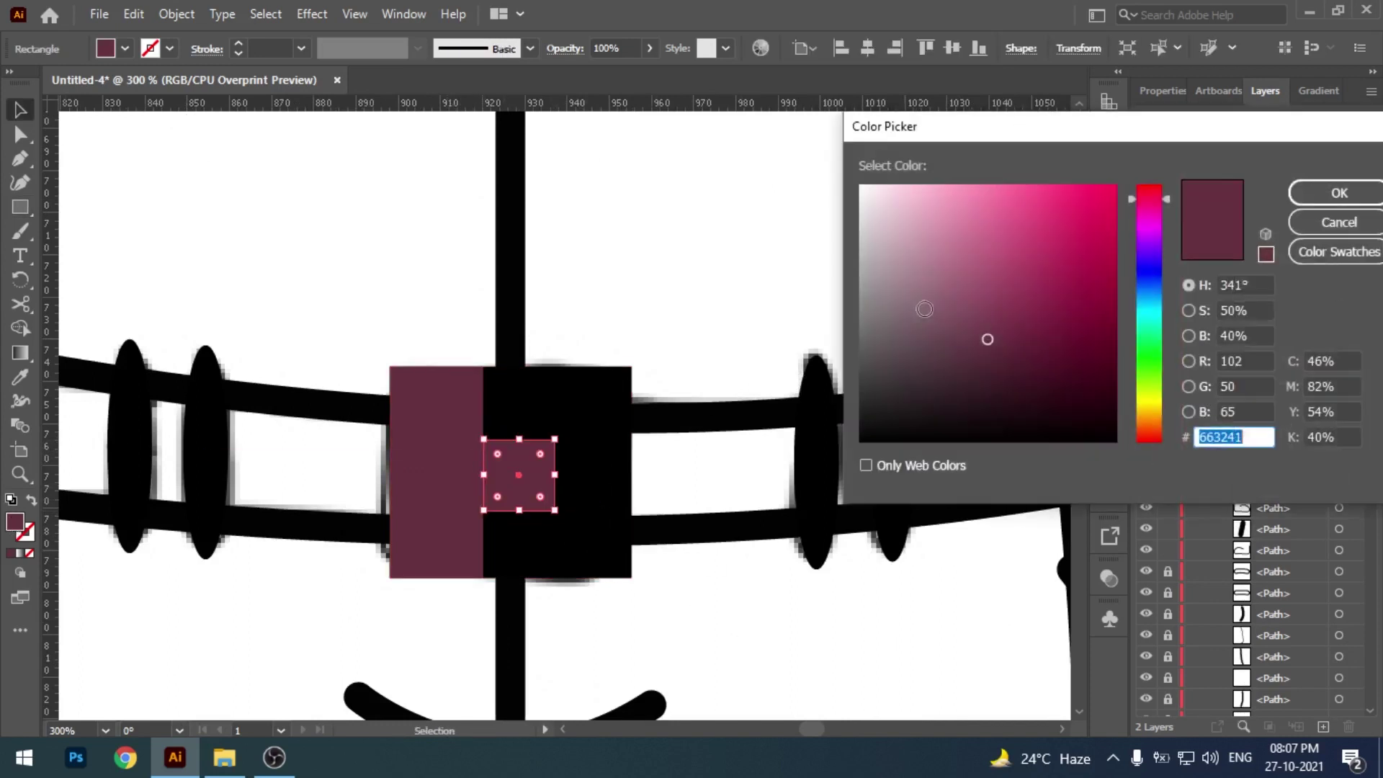
pyautogui.click(976, 358)
pyautogui.click(1354, 191)
pyautogui.click(719, 302)
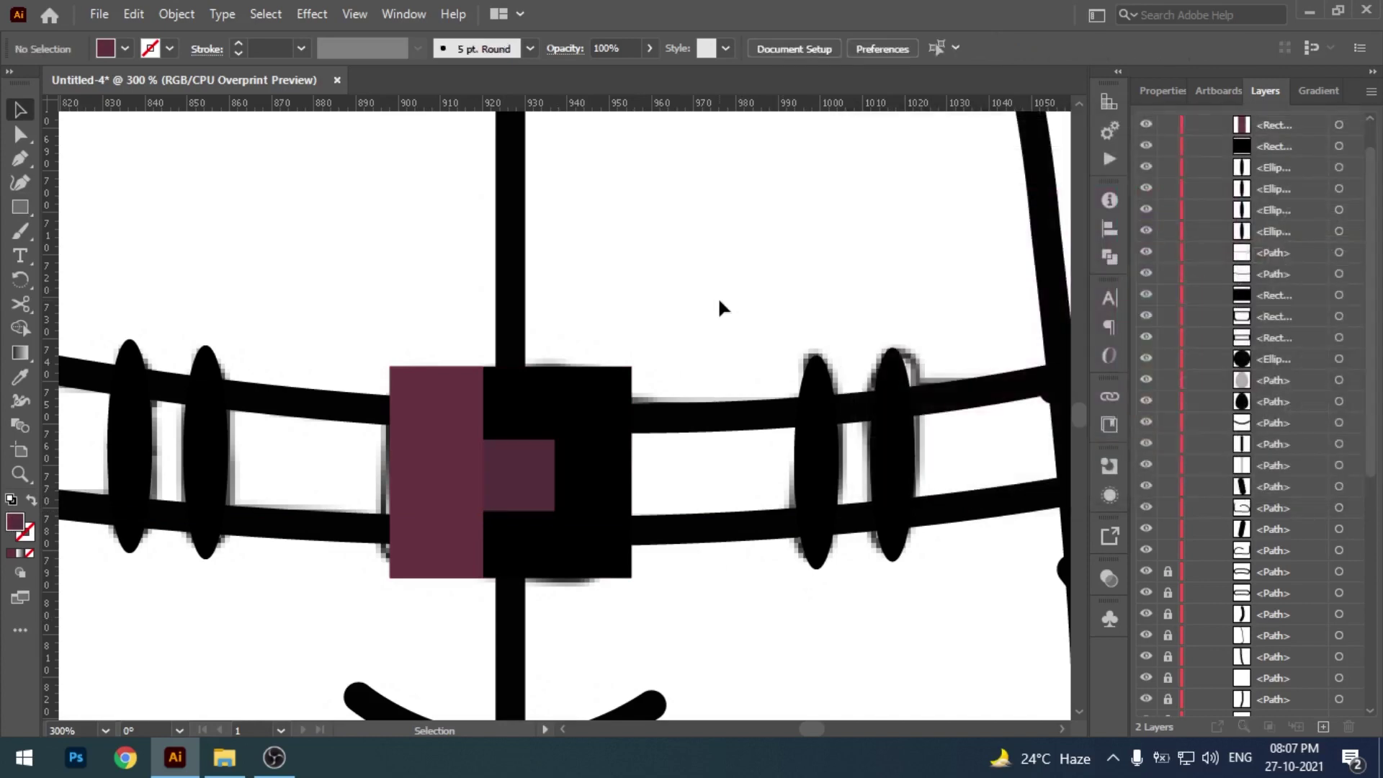
# - Widen the maroon rectangle slightly and nudge the small square left
pyautogui.hotkey('ctrl', '-')
pyautogui.hotkey('ctrl', '-')
pyautogui.click(516, 436)
pyautogui.moveTo(527, 446); pyautogui.dragTo(547, 445)
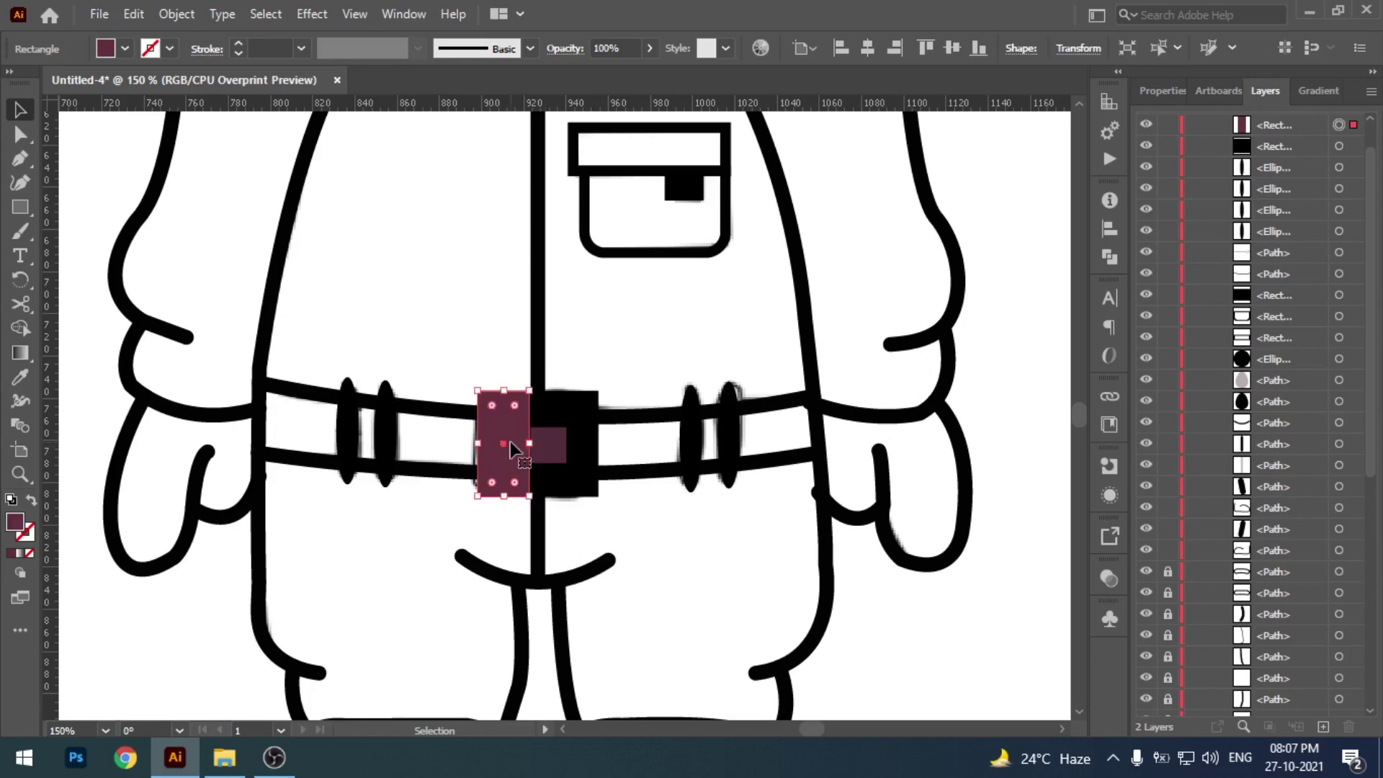
pyautogui.click(555, 456)
pyautogui.press('Left')
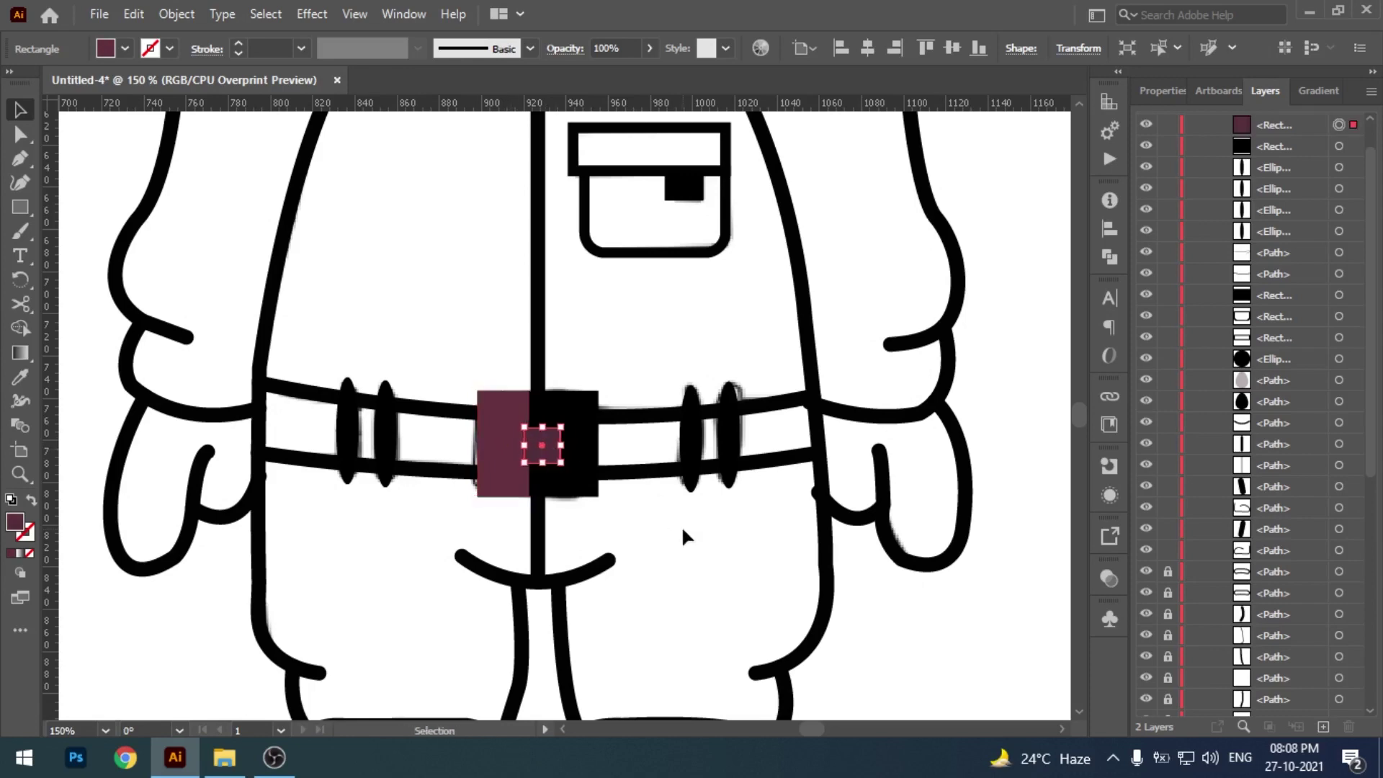
pyautogui.click(682, 532)
pyautogui.moveTo(717, 525); pyautogui.dragTo(733, 493)
pyautogui.hotkey('ctrl', '+')
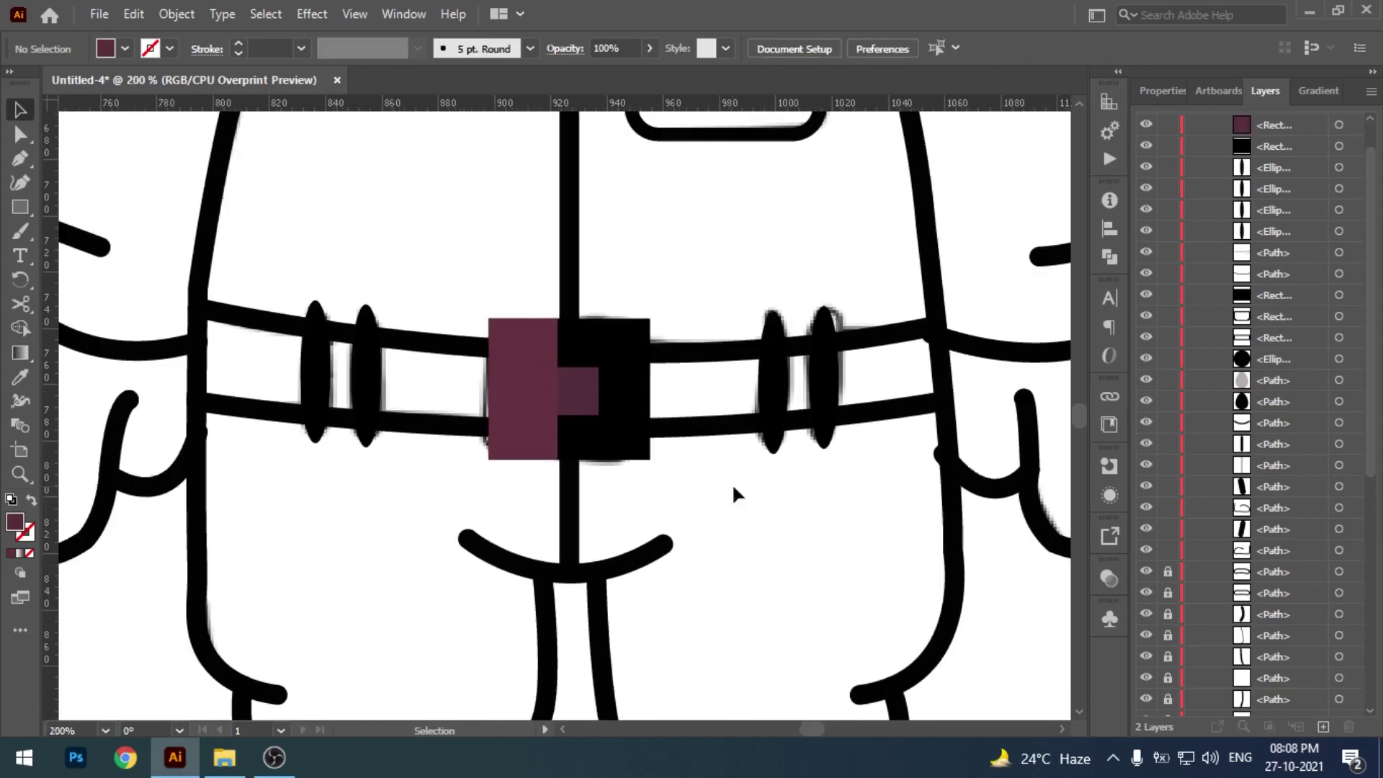
pyautogui.scroll(1, 1296, 189)
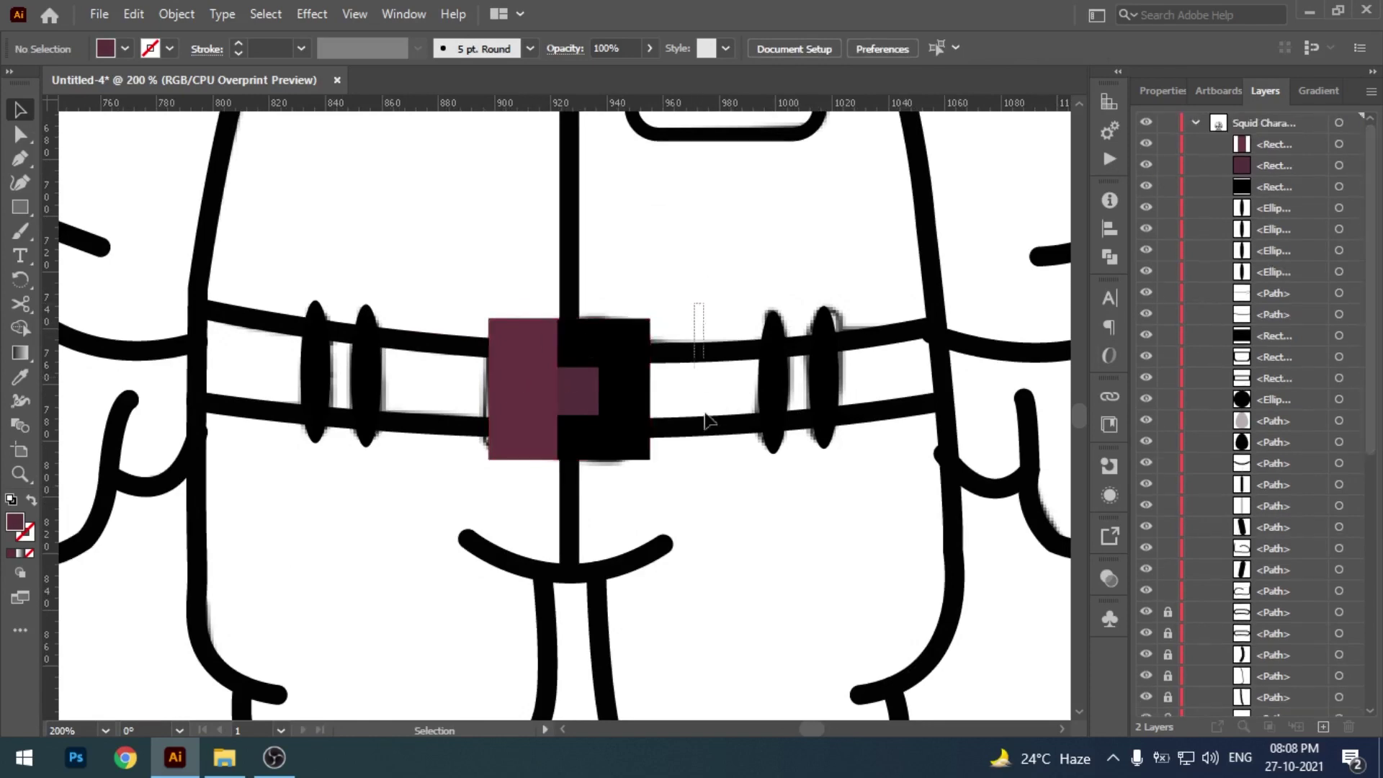
# - Briefly hide the belt lines to check the sketch, restore them, and zoom into the left loops
pyautogui.moveTo(705, 307); pyautogui.dragTo(1012, 396)
pyautogui.moveTo(1147, 296); pyautogui.dragTo(1146, 328)
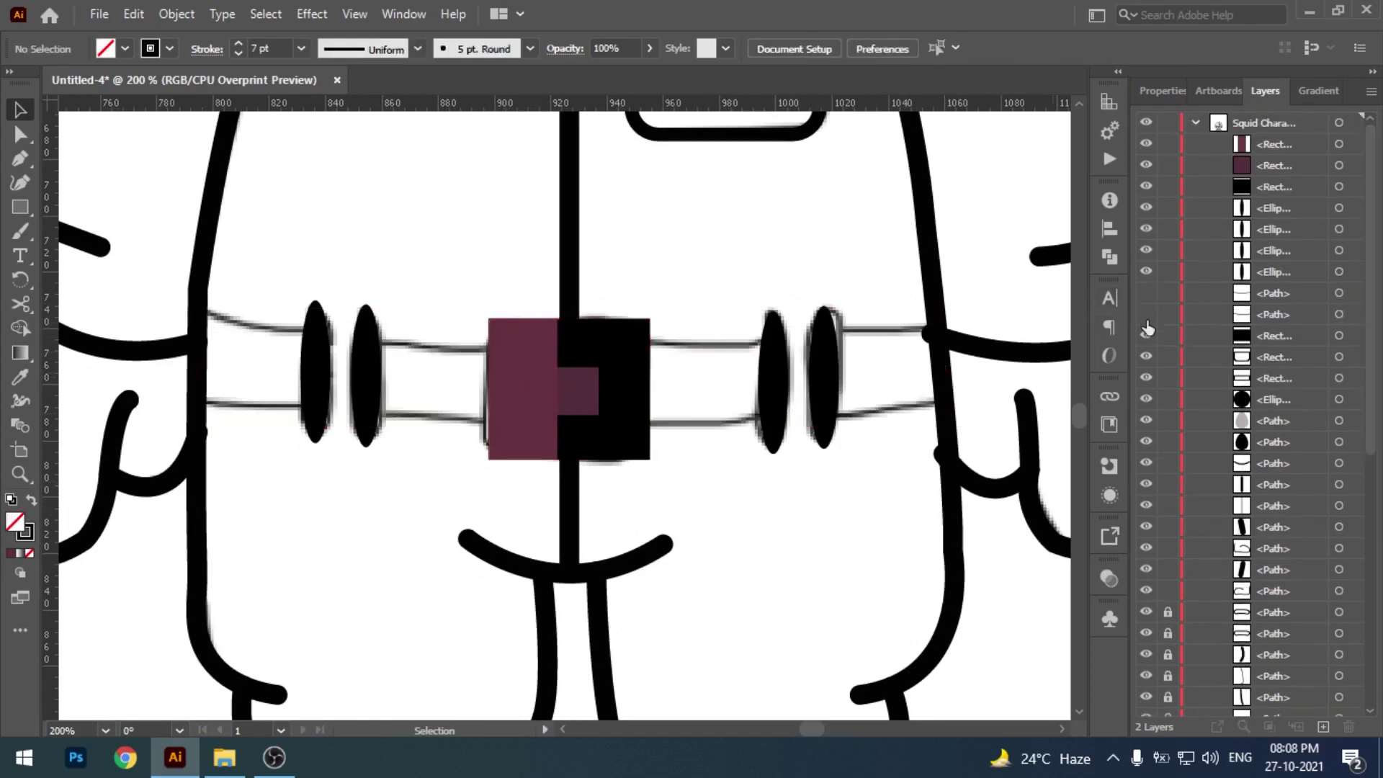
pyautogui.moveTo(735, 301); pyautogui.dragTo(725, 324)
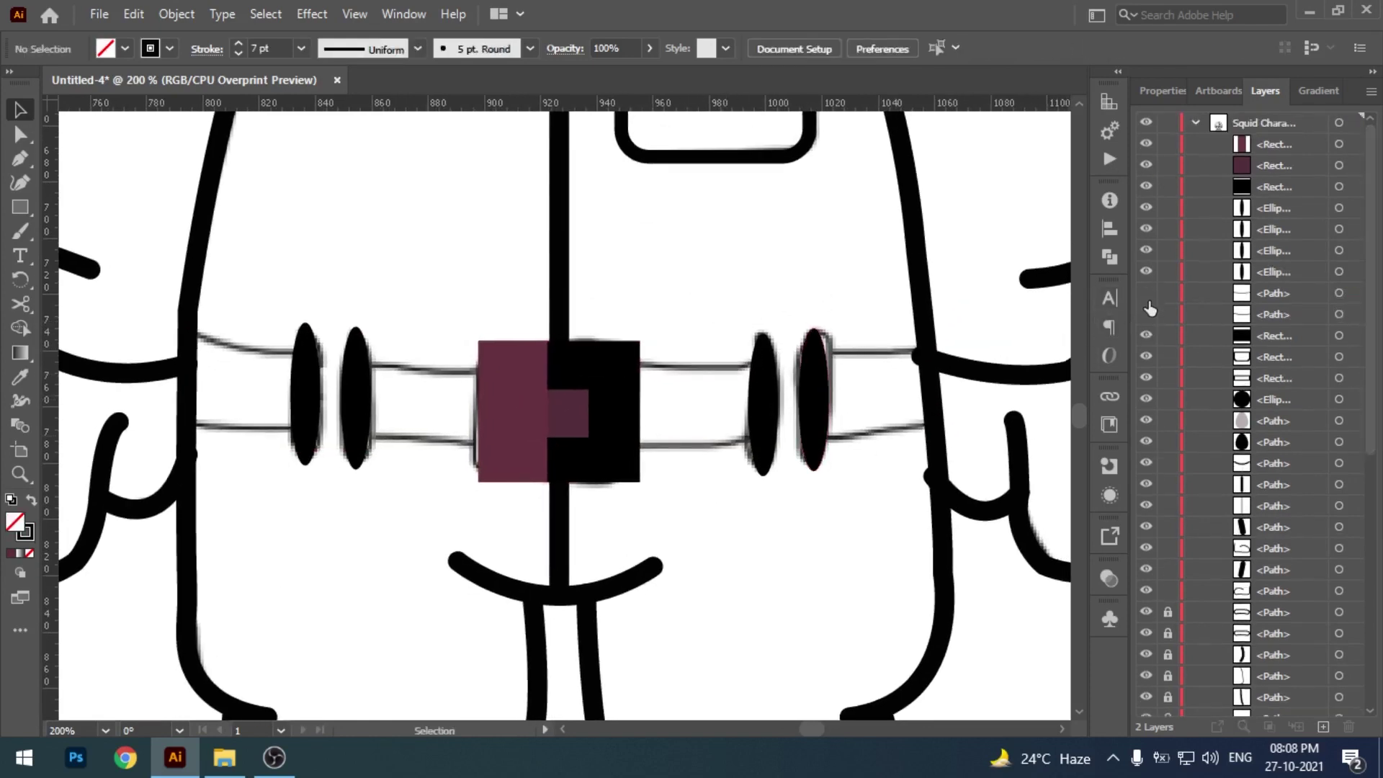
pyautogui.hotkey('ctrl', 'z')
pyautogui.moveTo(423, 308); pyautogui.dragTo(566, 309)
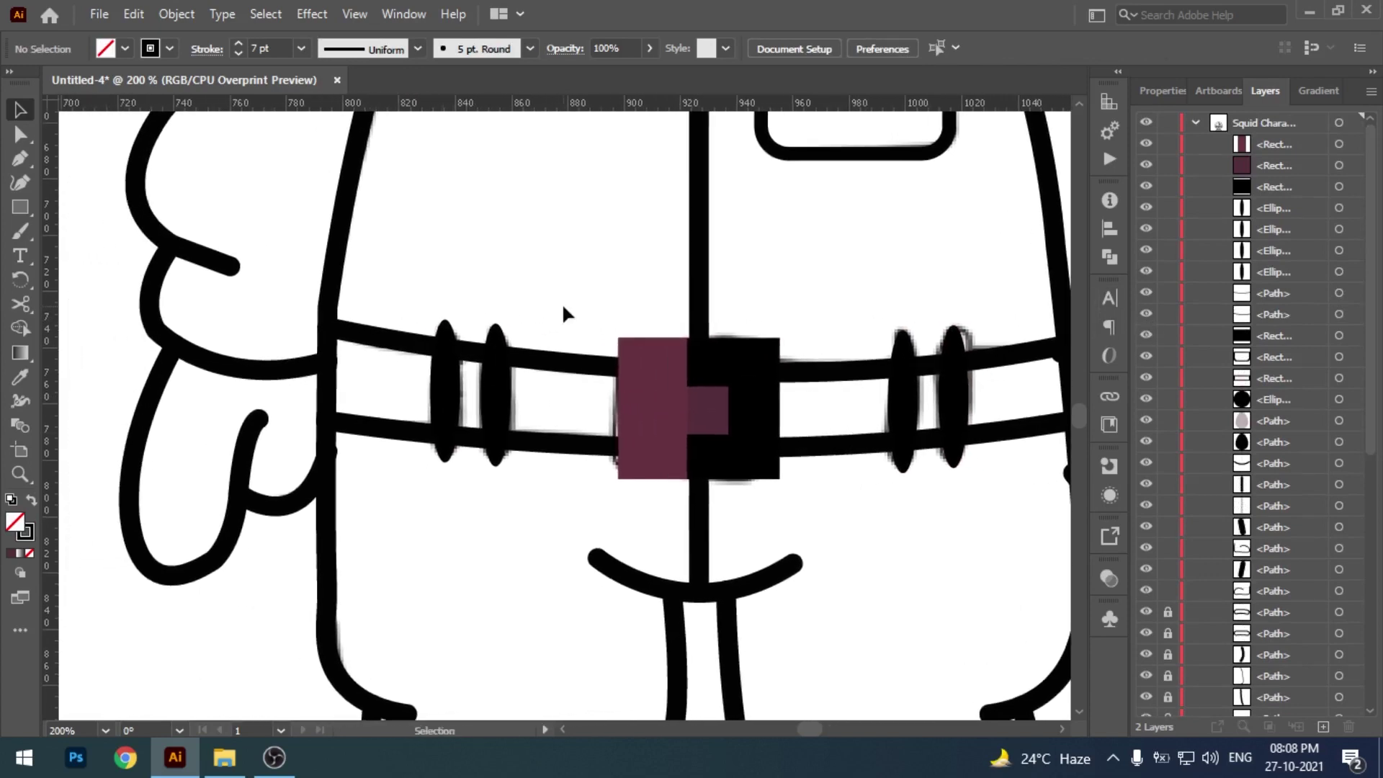
pyautogui.hotkey('ctrl', '+')
# - Cut the upper left belt line at both loops and delete the piece between them
pyautogui.moveTo(541, 366); pyautogui.dragTo(540, 366)
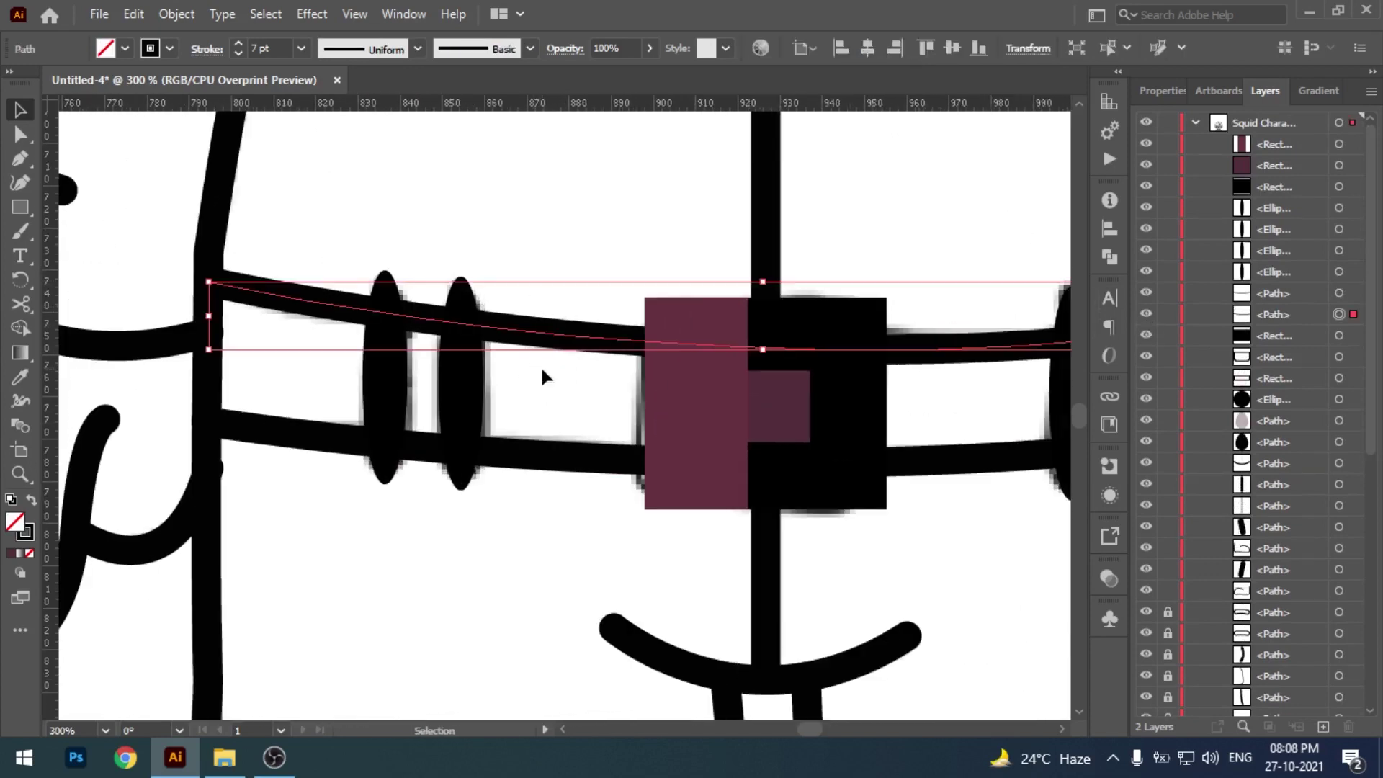
pyautogui.click(25, 301)
pyautogui.click(386, 312)
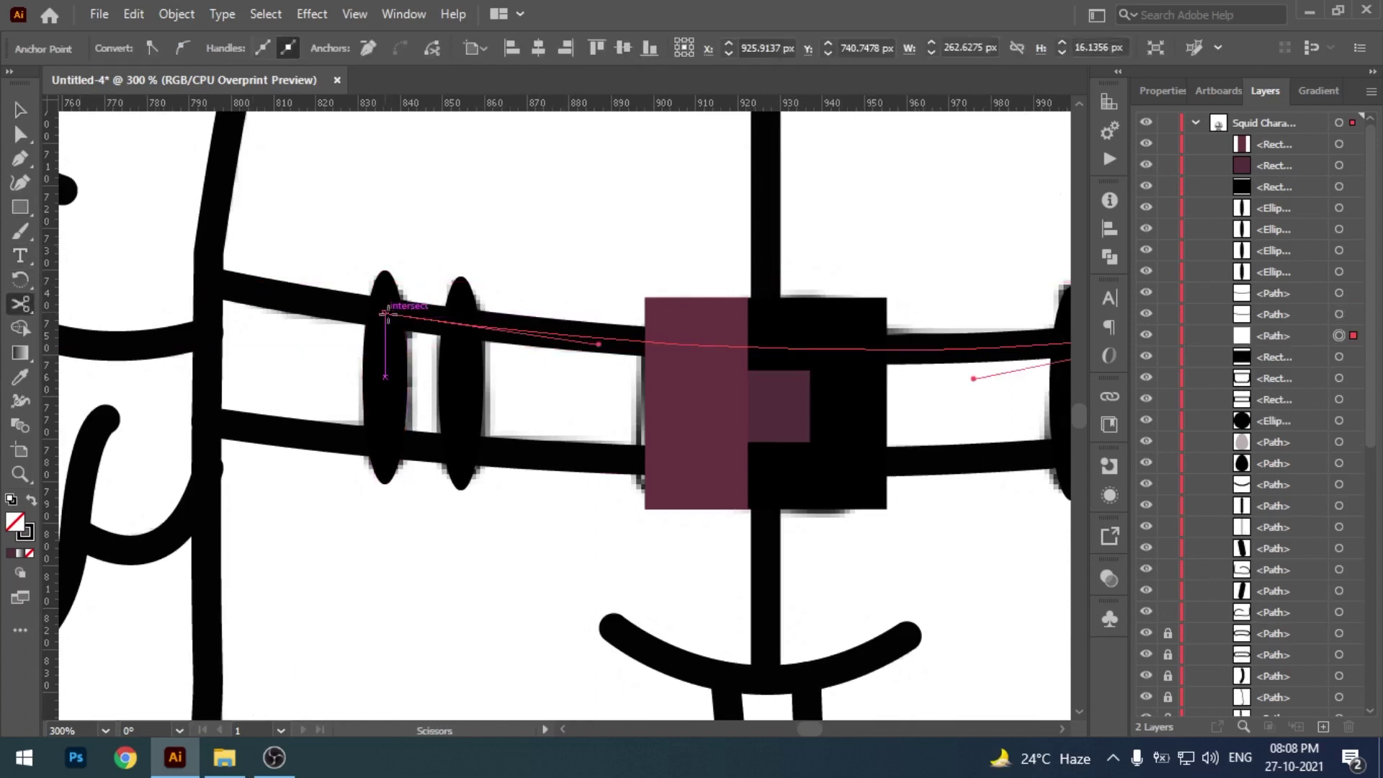
pyautogui.click(461, 324)
pyautogui.press('v')
pyautogui.moveTo(427, 317); pyautogui.dragTo(436, 251)
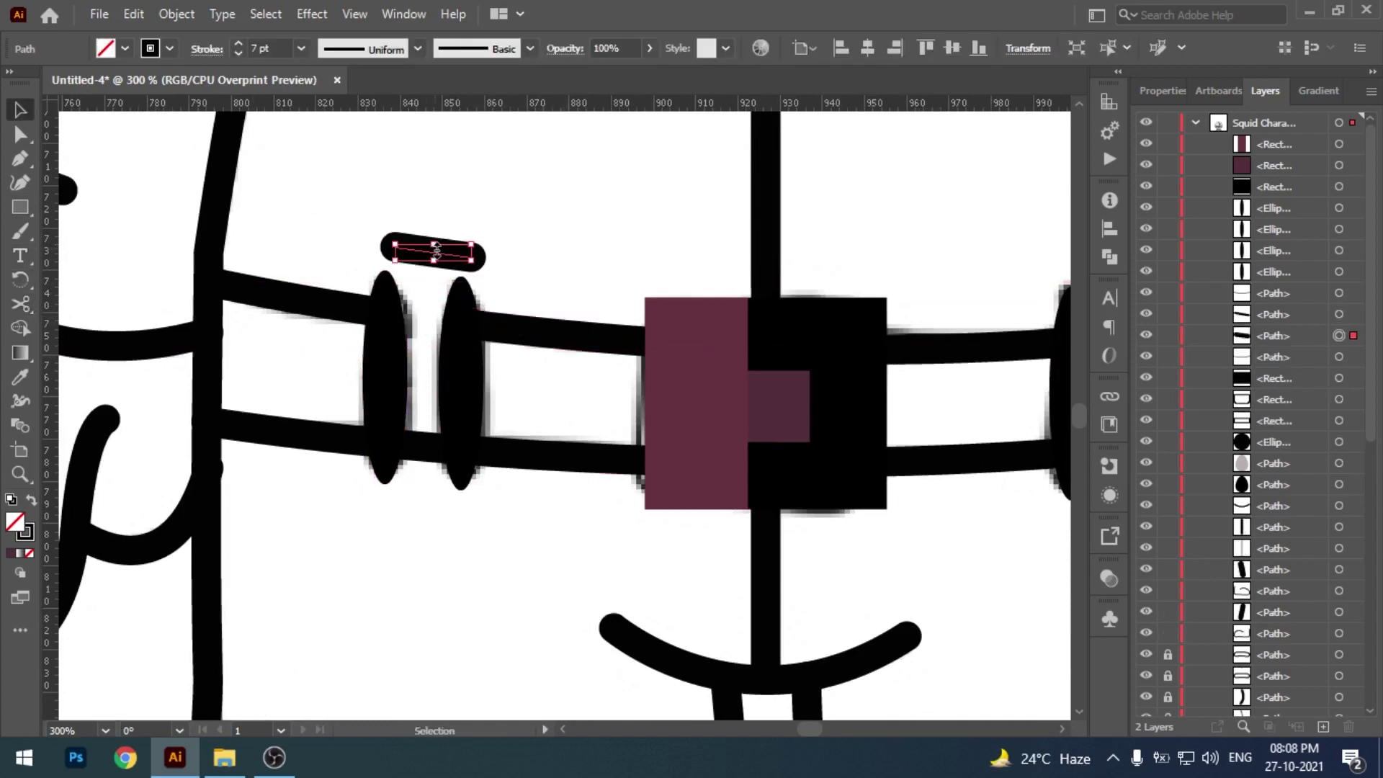
pyautogui.press('Delete')
# - Cut the lower left belt line beside both loops and delete the short piece between
pyautogui.moveTo(515, 412); pyautogui.dragTo(544, 517)
pyautogui.click(28, 304)
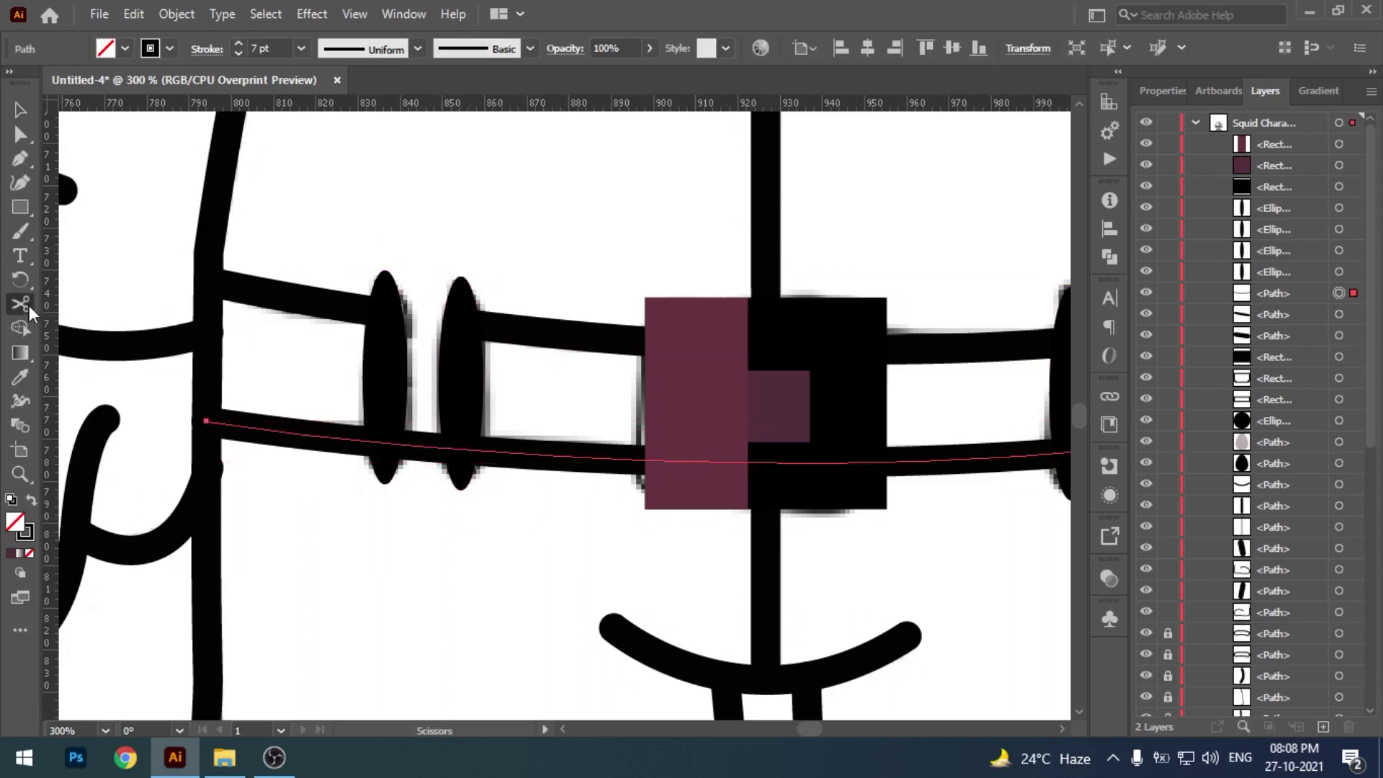
pyautogui.click(380, 442)
pyautogui.click(461, 453)
pyautogui.press('v')
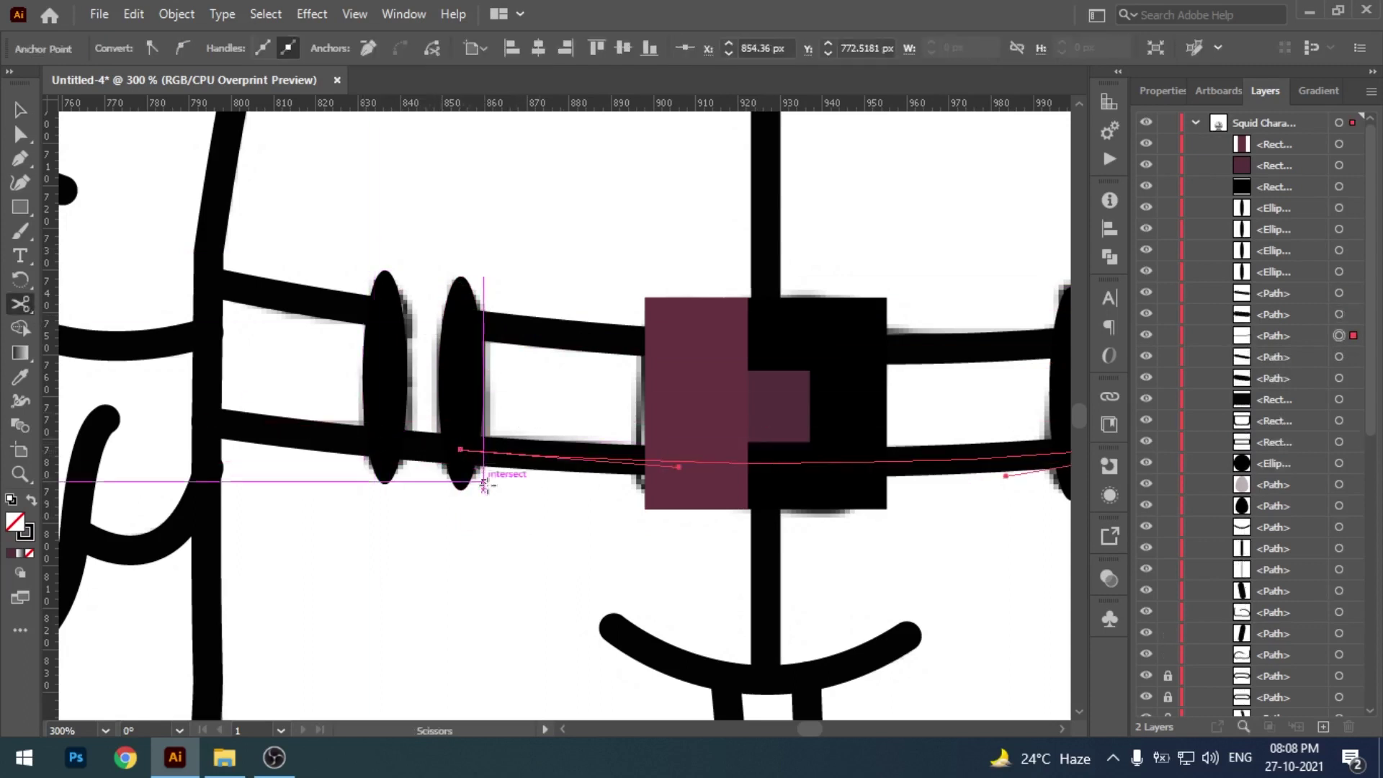
pyautogui.click(468, 454)
pyautogui.moveTo(420, 426); pyautogui.dragTo(425, 497)
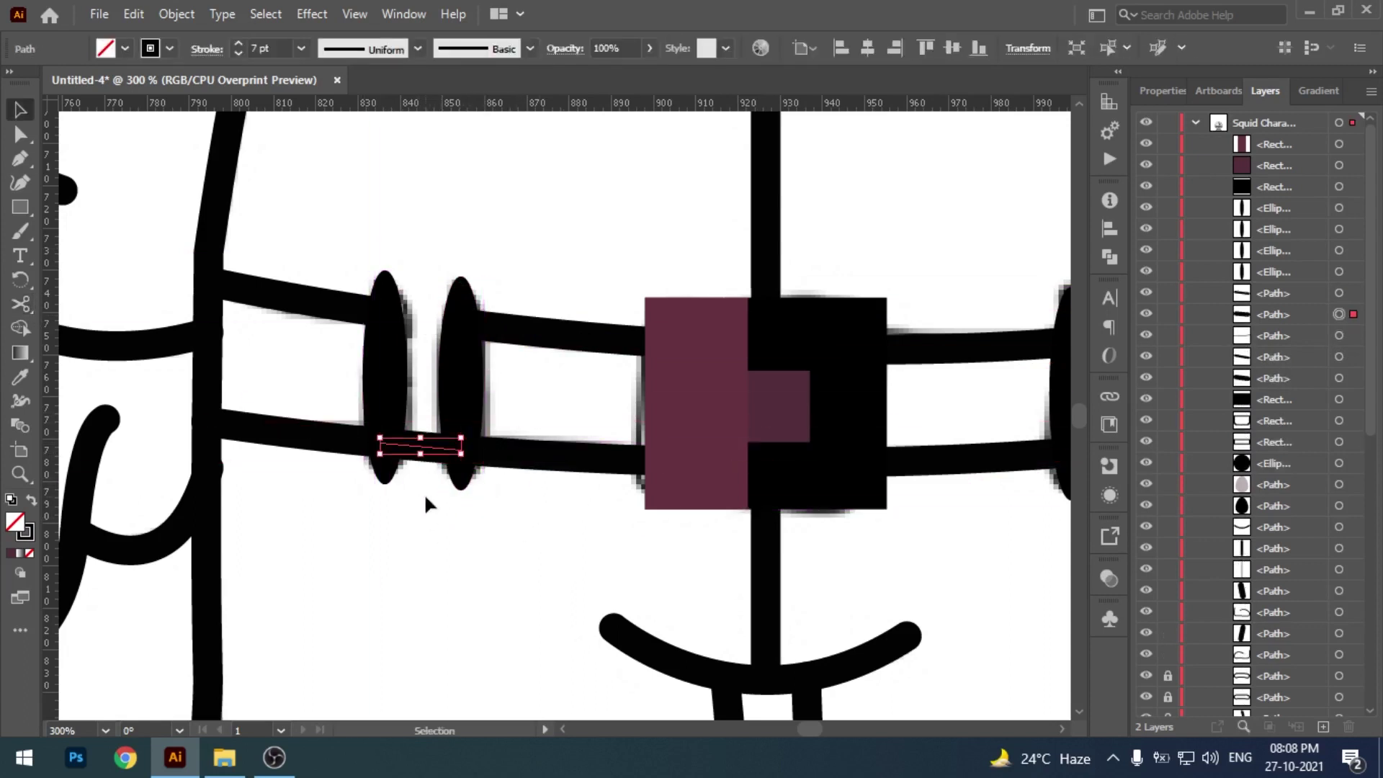
pyautogui.press('Delete')
# - Cut the upper right belt line at its two loops and delete the piece between
pyautogui.moveTo(677, 346); pyautogui.dragTo(205, 393)
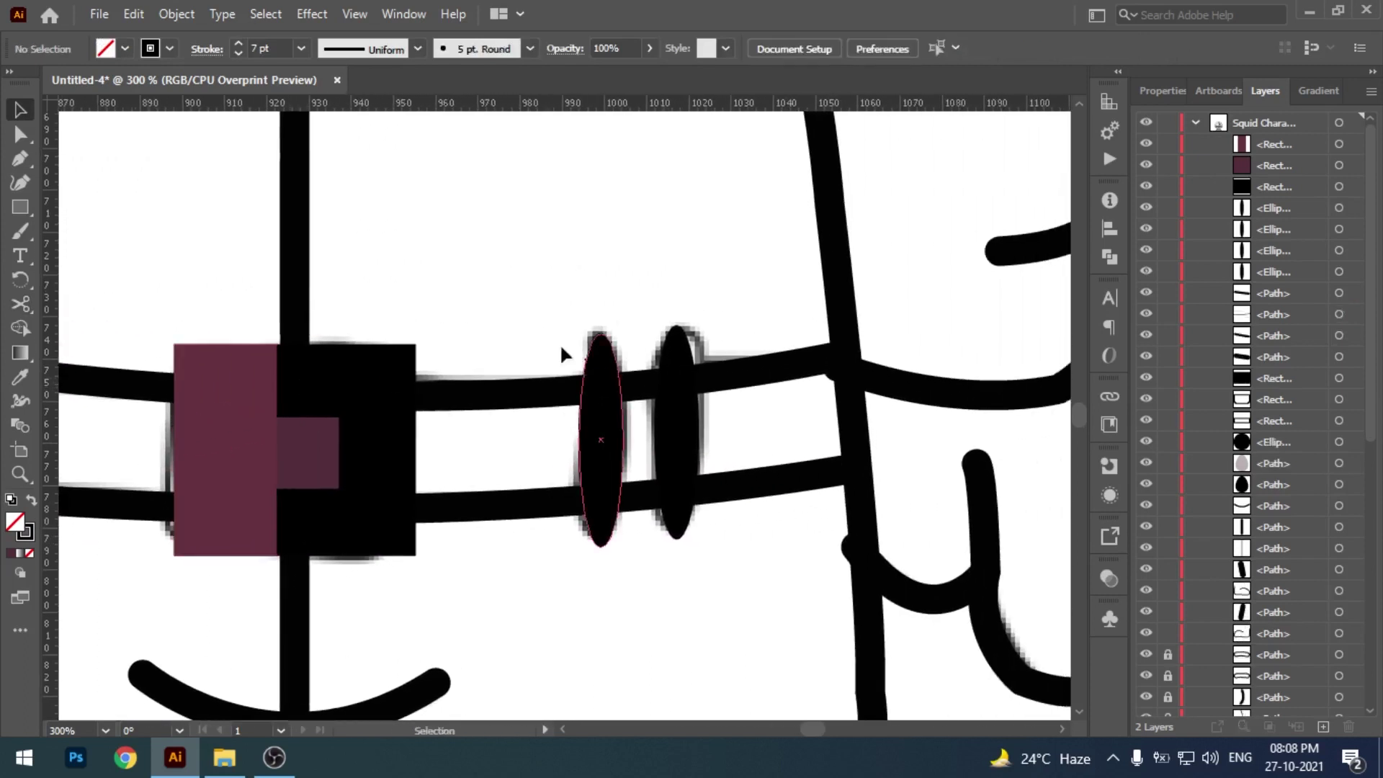
pyautogui.moveTo(506, 531); pyautogui.dragTo(506, 566)
pyautogui.press('c')
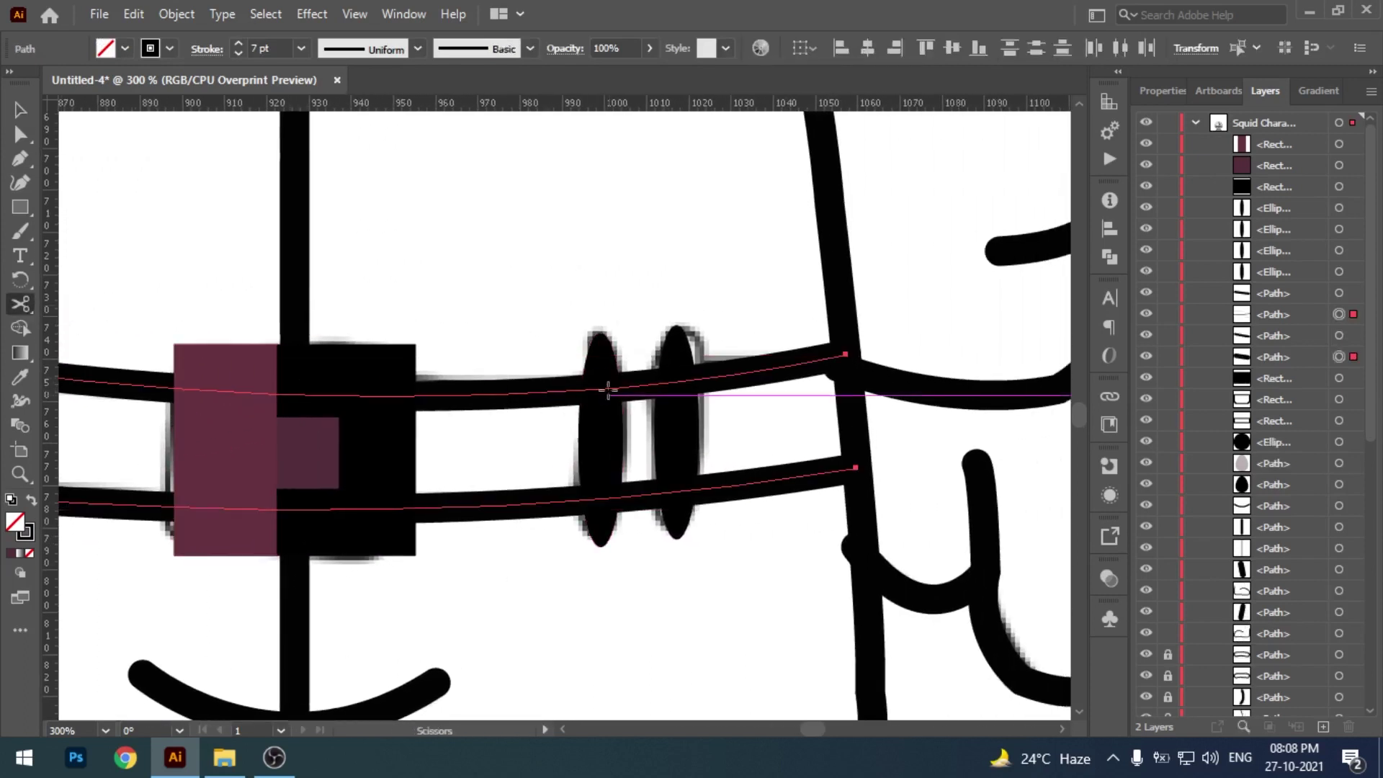
pyautogui.click(601, 389)
pyautogui.click(688, 379)
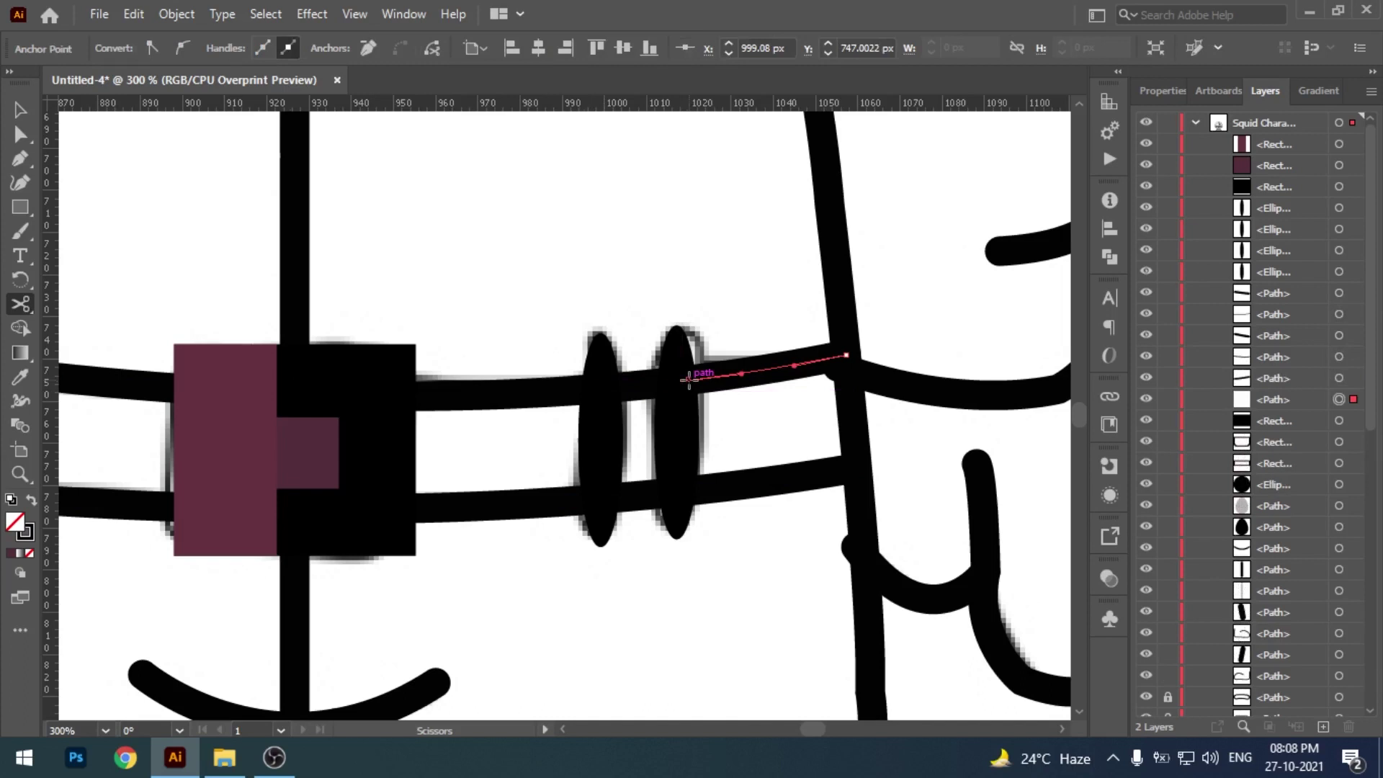
pyautogui.click(601, 499)
pyautogui.press('Return')
pyautogui.press('v')
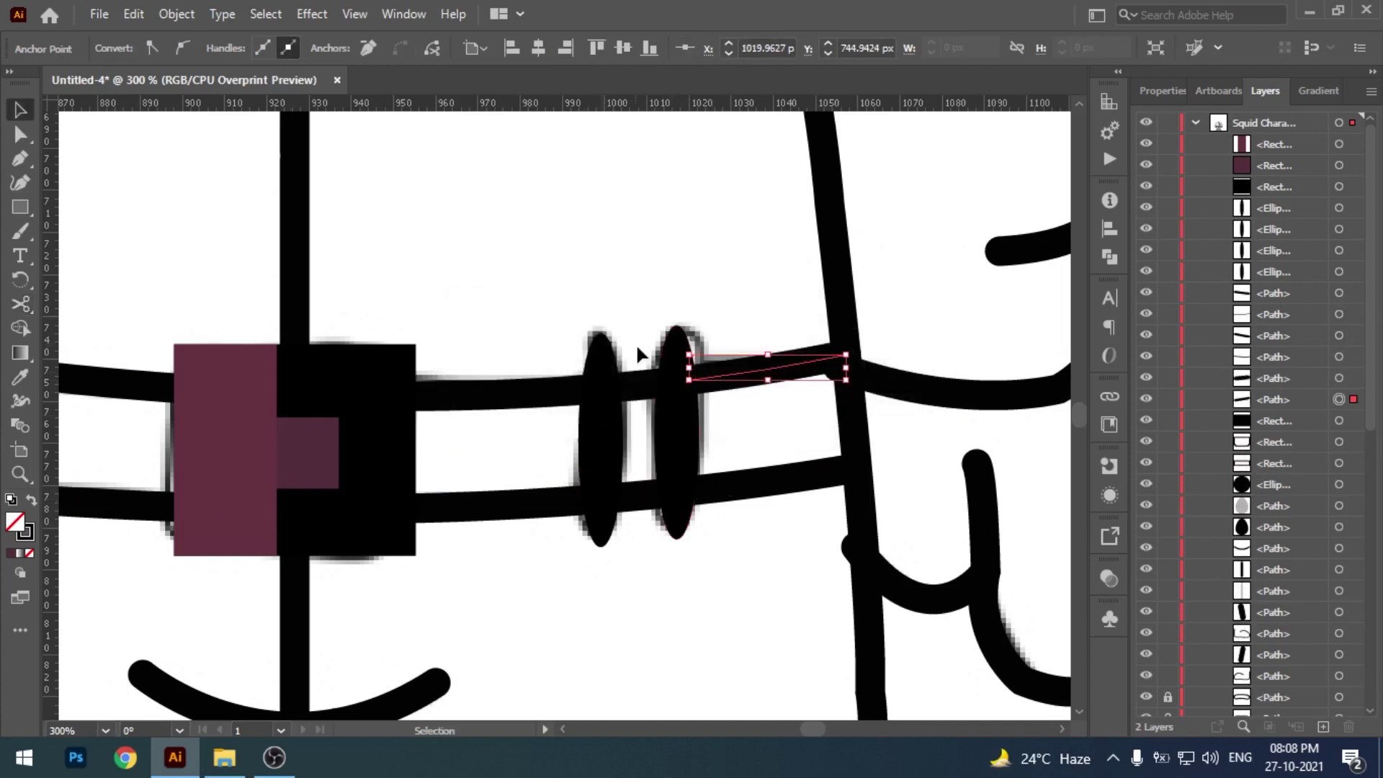
pyautogui.click(644, 384)
pyautogui.press('Delete')
# - Cut the lower right belt line at both loops, delete the piece, then view the whole suit
pyautogui.scroll(-2, 692, 468)
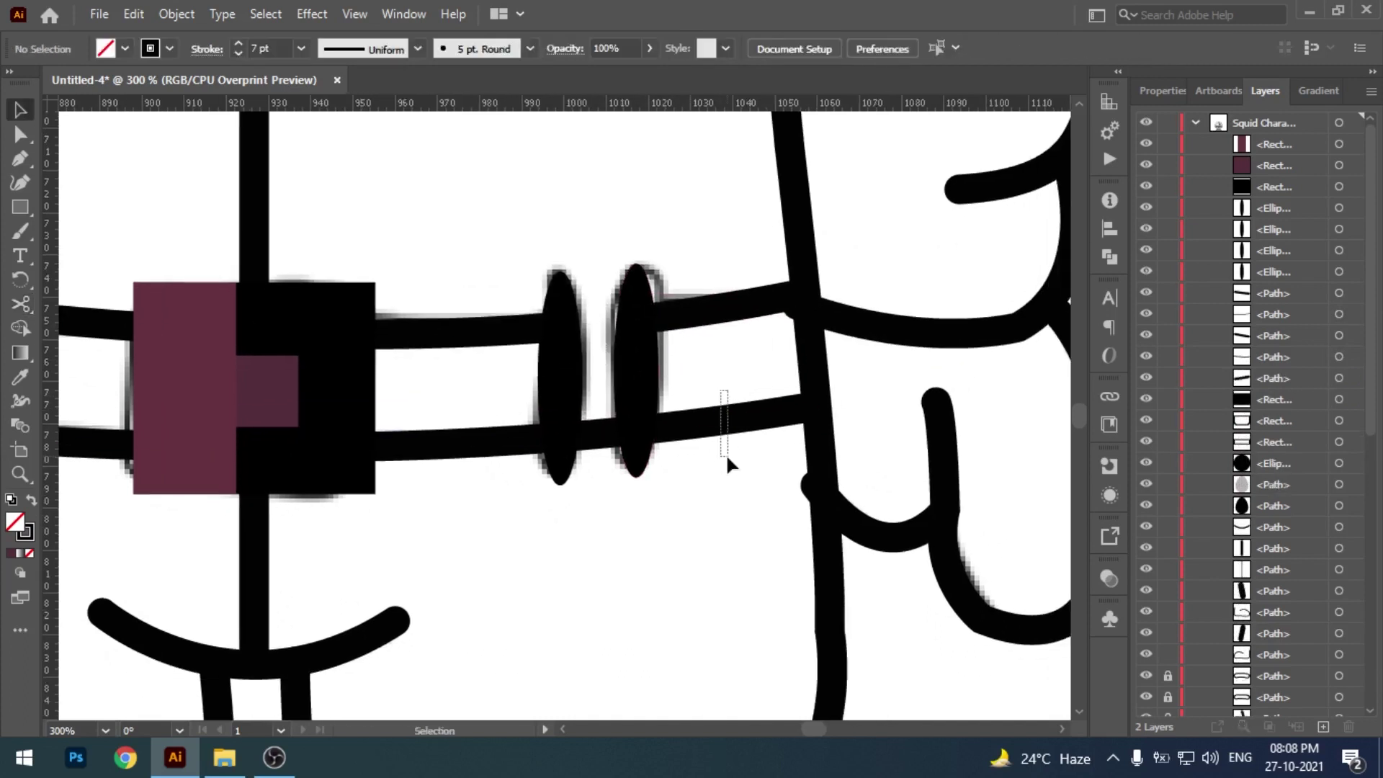
pyautogui.click(409, 451)
pyautogui.click(20, 303)
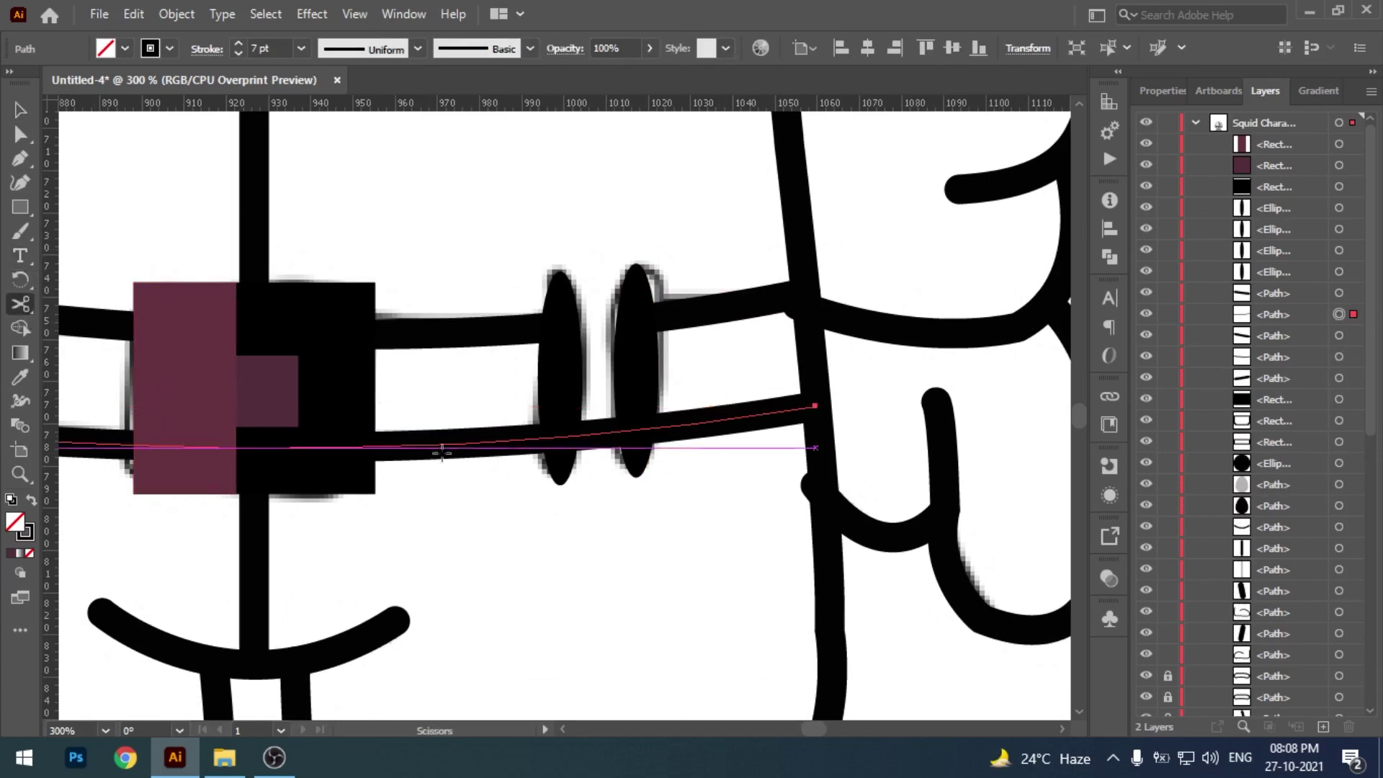
pyautogui.click(553, 437)
pyautogui.click(641, 428)
pyautogui.press('v')
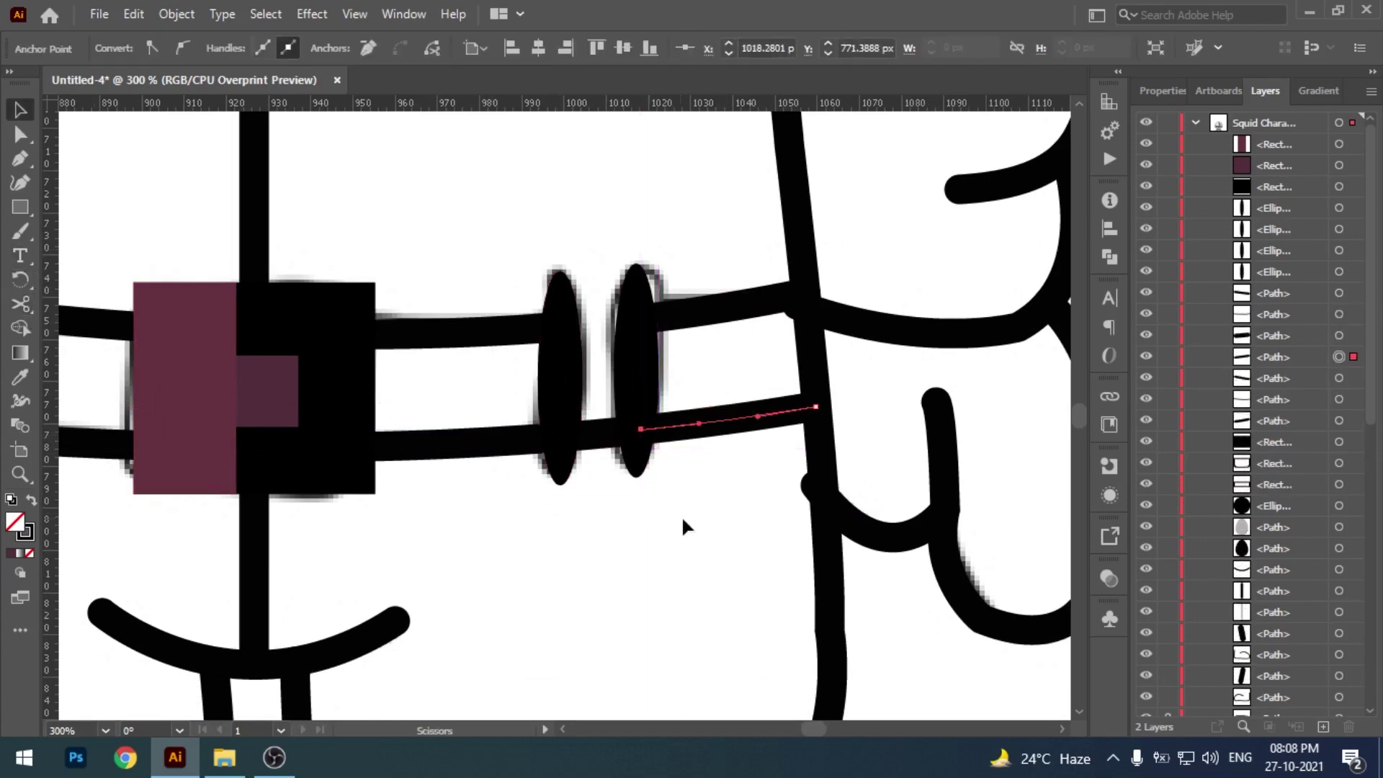
pyautogui.moveTo(596, 414); pyautogui.dragTo(607, 484)
pyautogui.press('Delete')
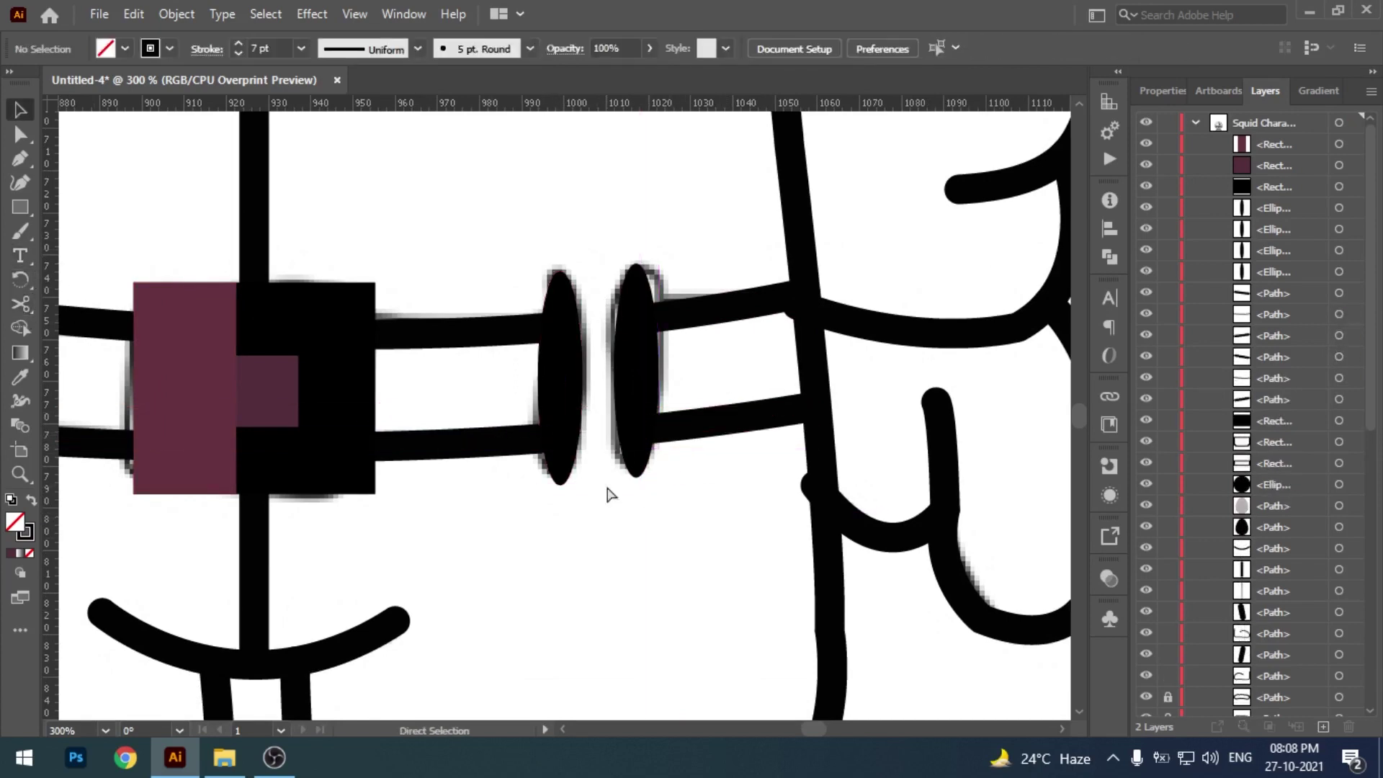
pyautogui.hotkey('ctrl', '-')
pyautogui.hotkey('ctrl', '-')
pyautogui.hotkey('ctrl', '-')
pyautogui.moveTo(793, 361); pyautogui.dragTo(794, 400)
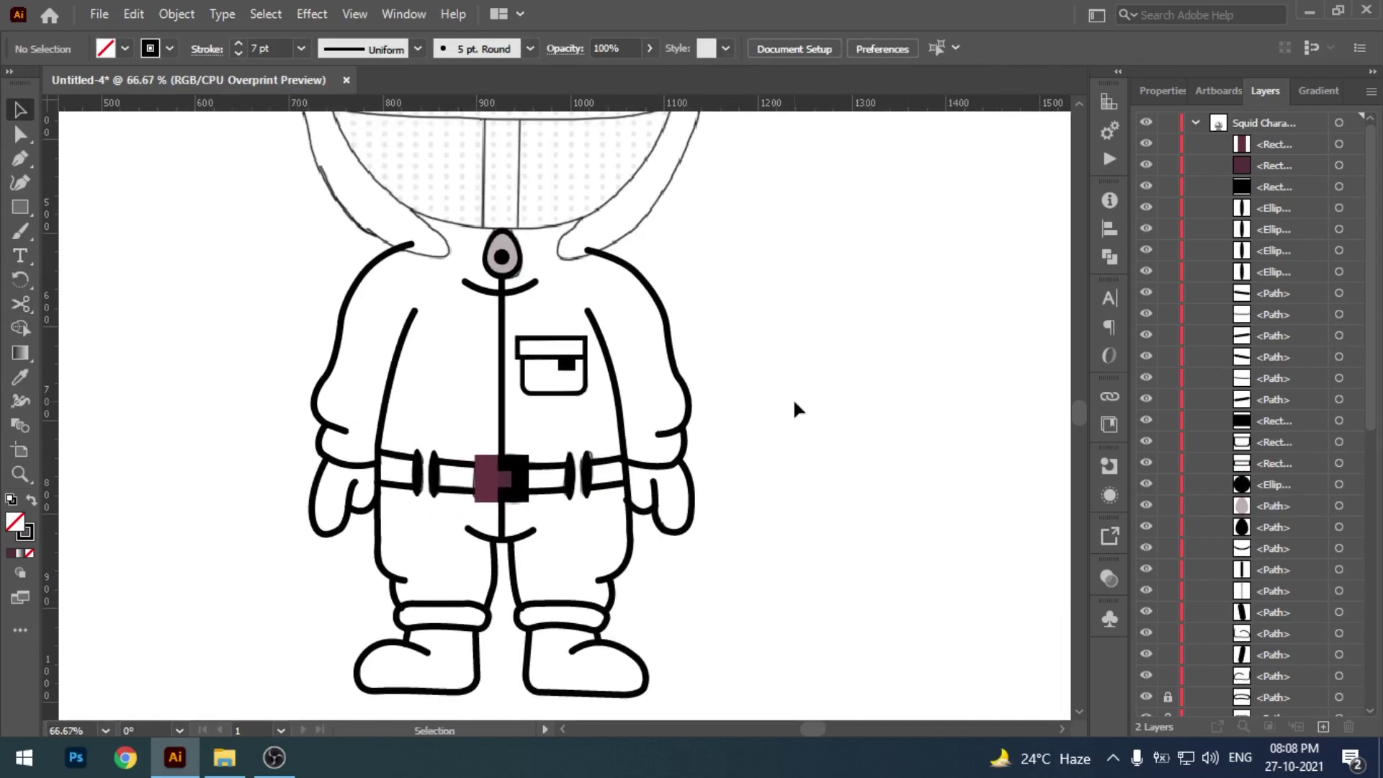
# - Turn on the hidden Ellipse item's visibility so the bold head and hood outlines show
pyautogui.hotkey('ctrl', '-')
pyautogui.moveTo(781, 248)
pyautogui.mouseDown()
pyautogui.moveTo(764, 324)
pyautogui.moveTo(807, 364)
pyautogui.mouseUp()
pyautogui.hotkey('ctrl', '-')
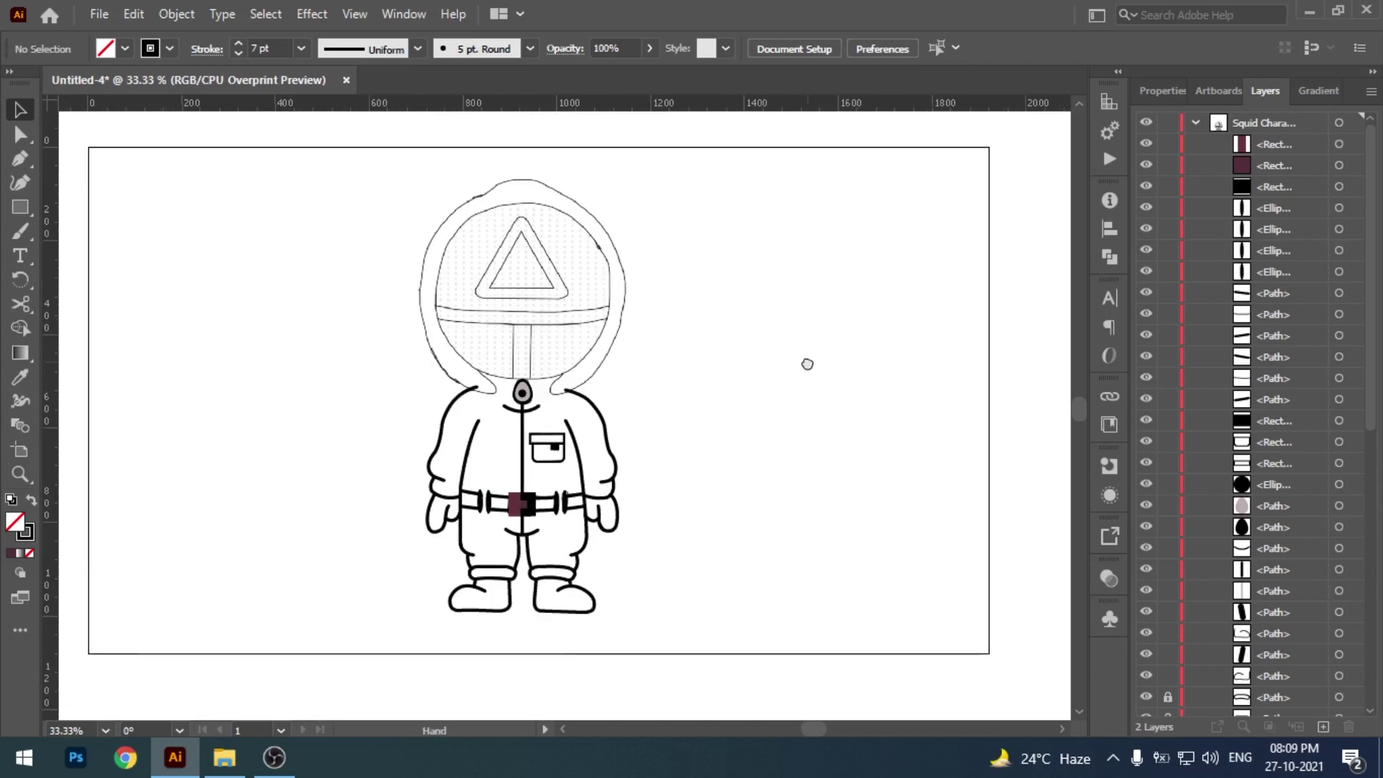
pyautogui.hotkey('ctrl', '+')
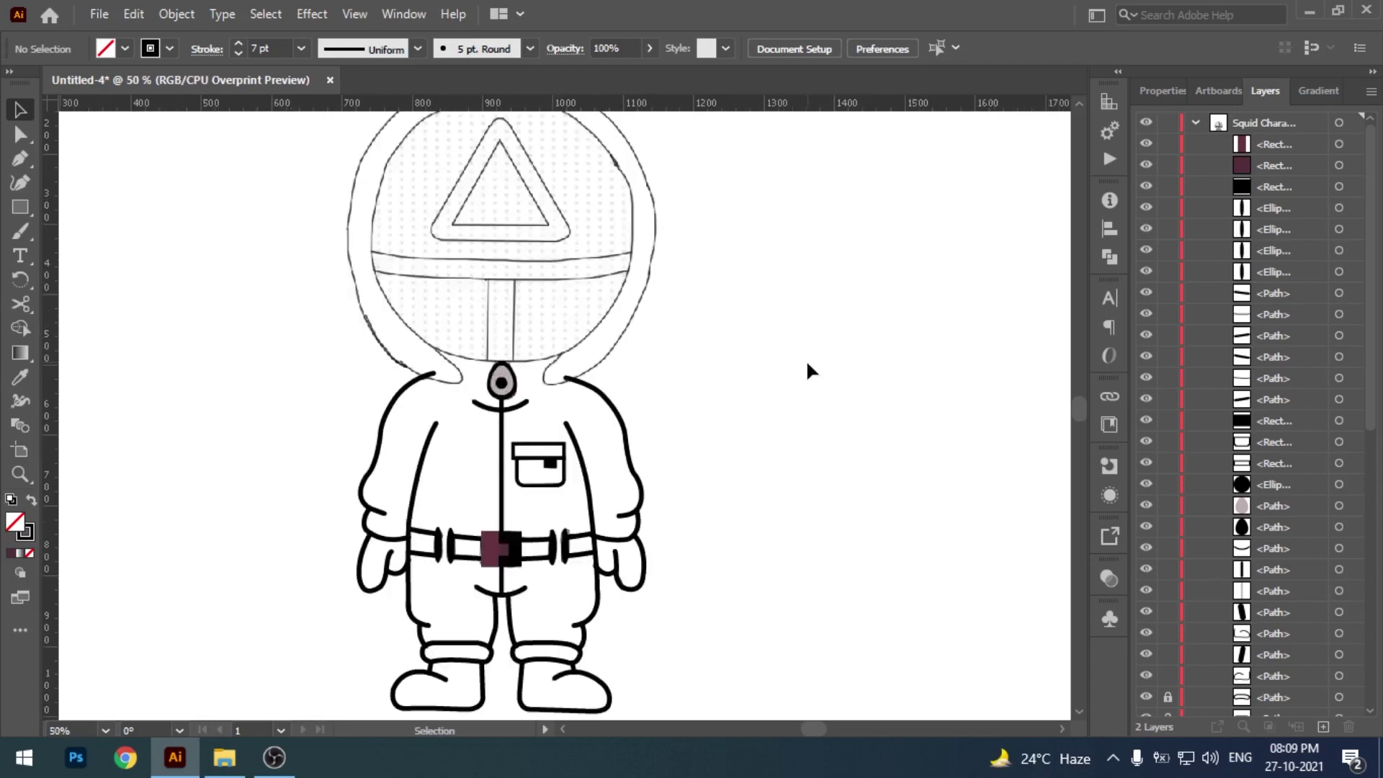
pyautogui.scroll(-5, 1349, 346)
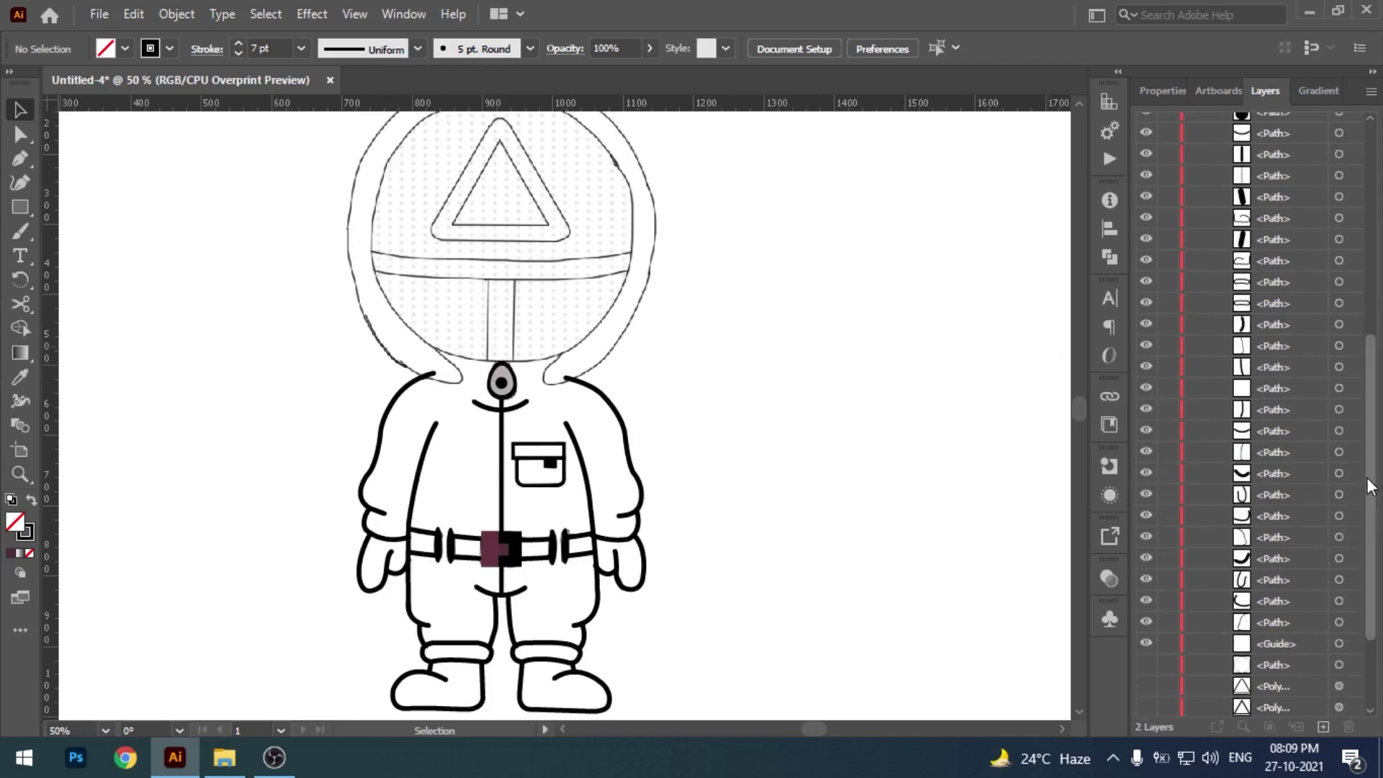
pyautogui.scroll(-2, 1349, 569)
pyautogui.click(1147, 685)
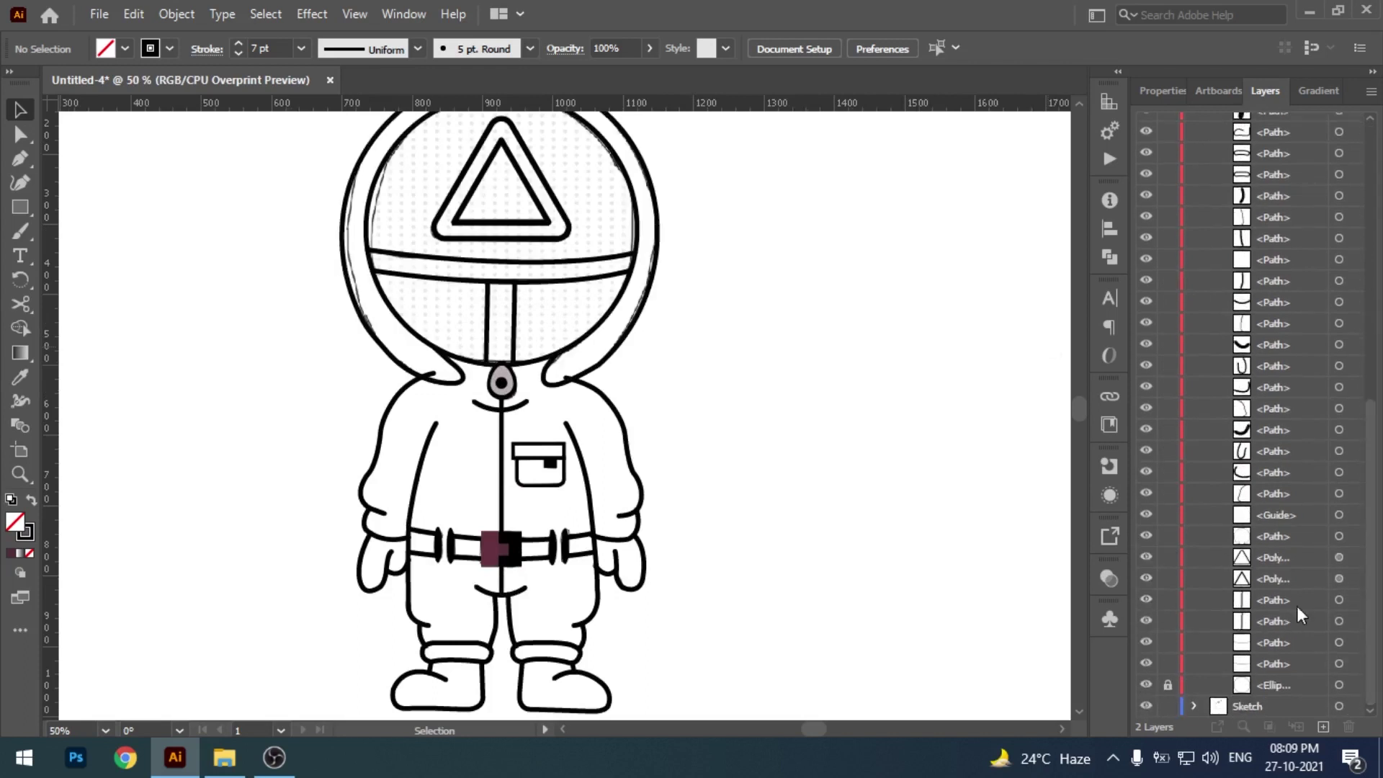
# - Recentre the whole artboard and collapse the Squid Character layer in the Layers panel
pyautogui.hotkey('ctrl', '-')
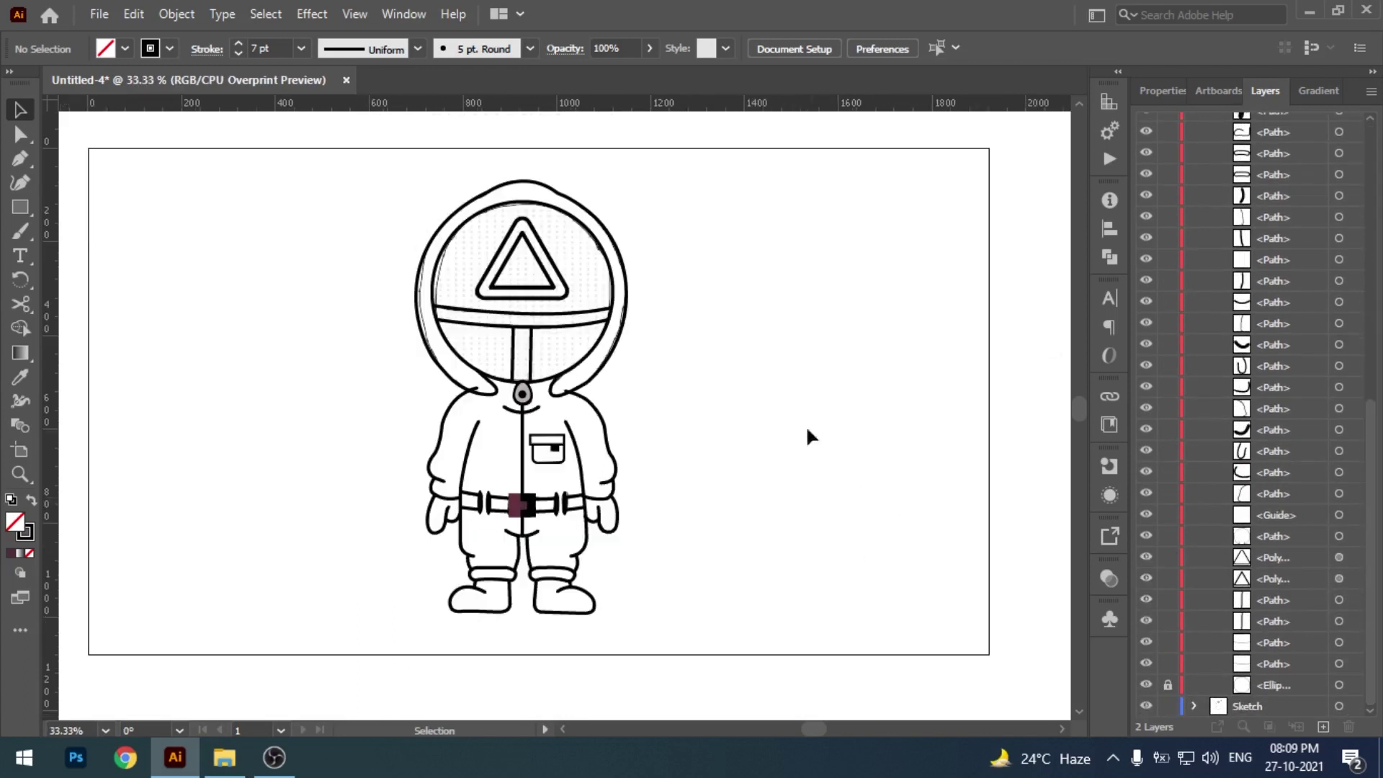
pyautogui.moveTo(768, 417); pyautogui.dragTo(754, 419)
pyautogui.rightClick(1003, 403)
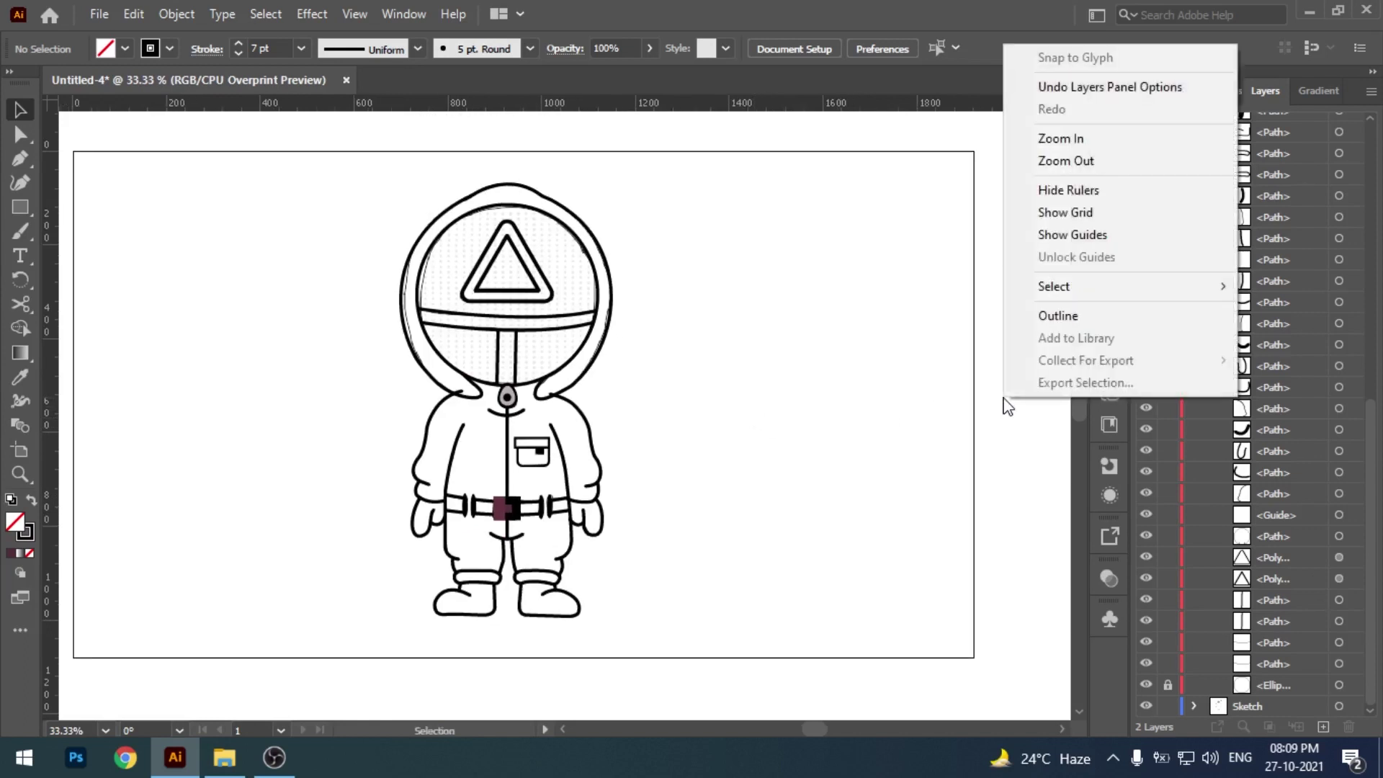
pyautogui.click(886, 402)
pyautogui.moveTo(849, 409); pyautogui.dragTo(857, 409)
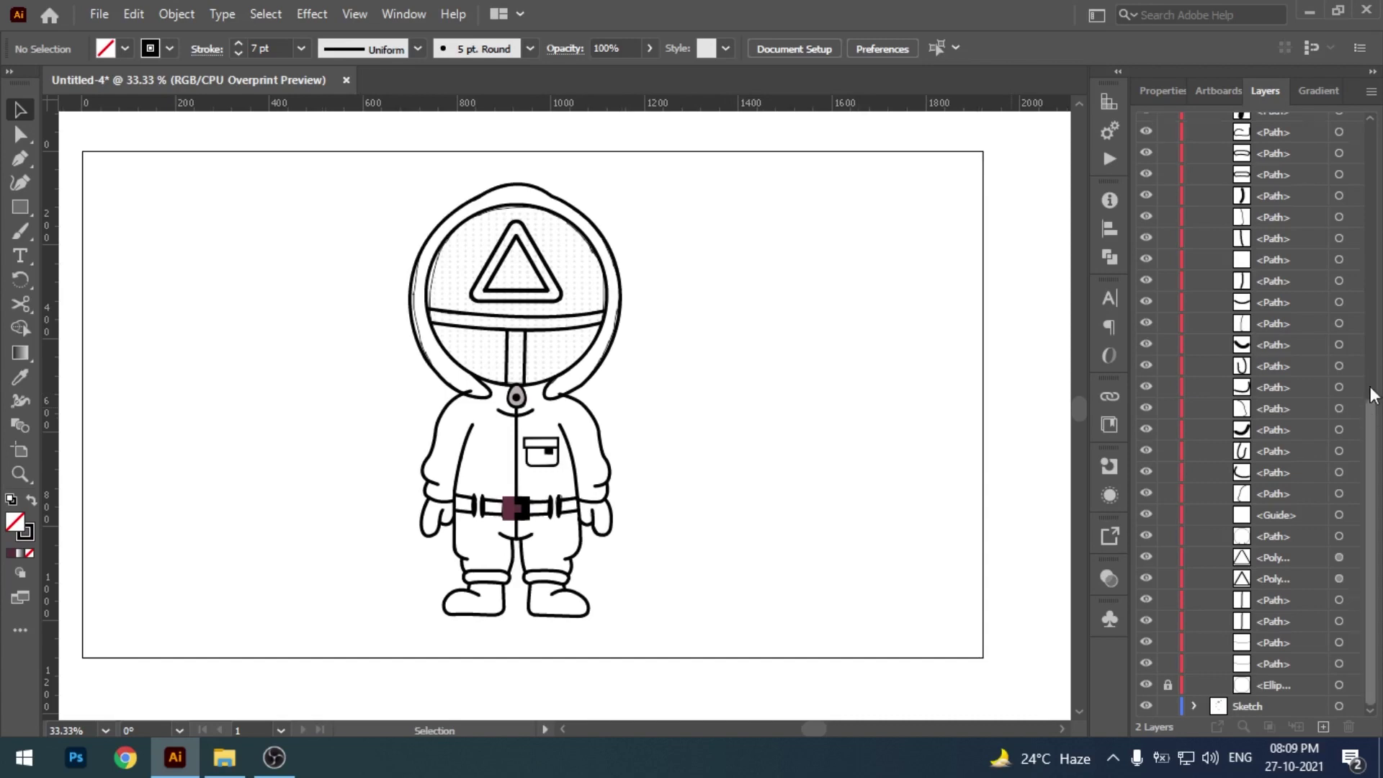
pyautogui.scroll(10, 1359, 407)
pyautogui.click(1194, 122)
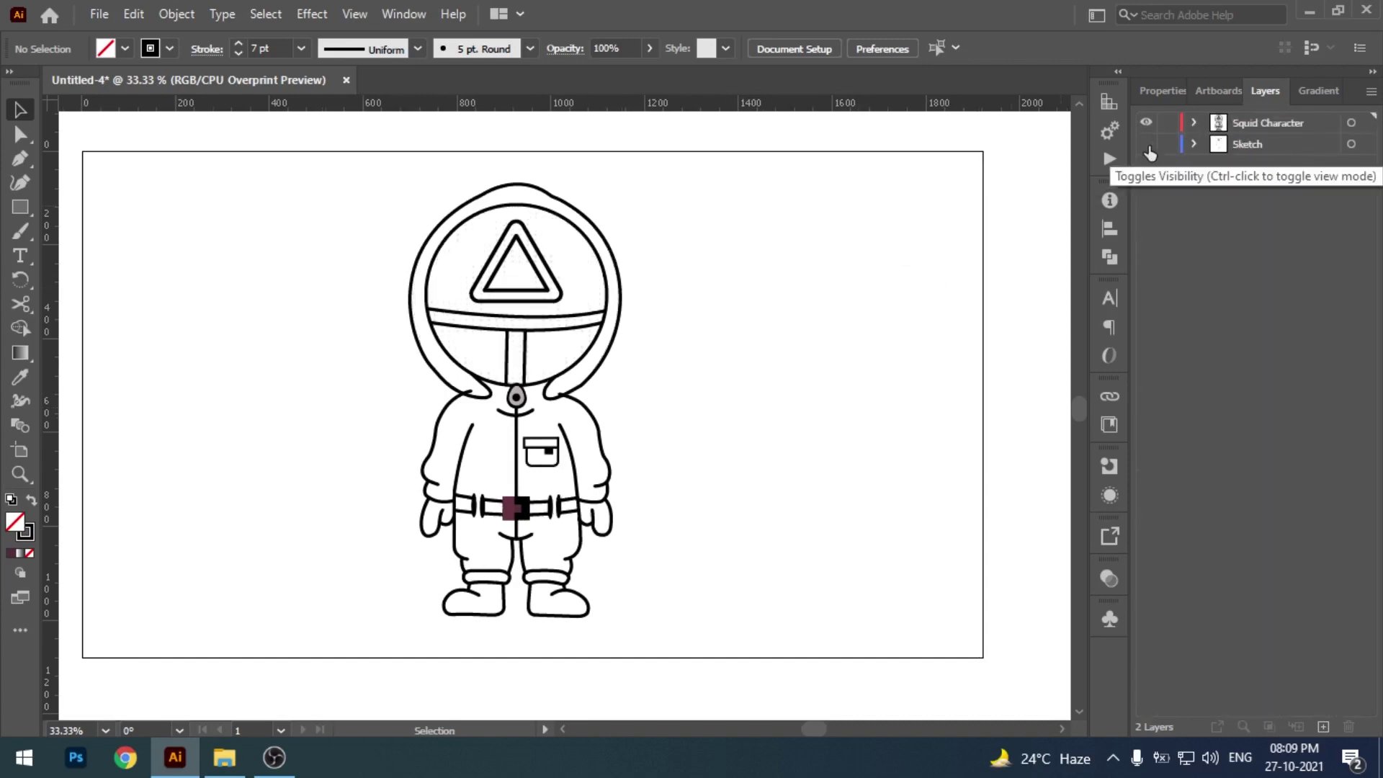
pyautogui.scroll(2, 744, 528)
# - Select all four belt loop ellipses and restyle their fill and stroke using black
pyautogui.scroll(2, 565, 572)
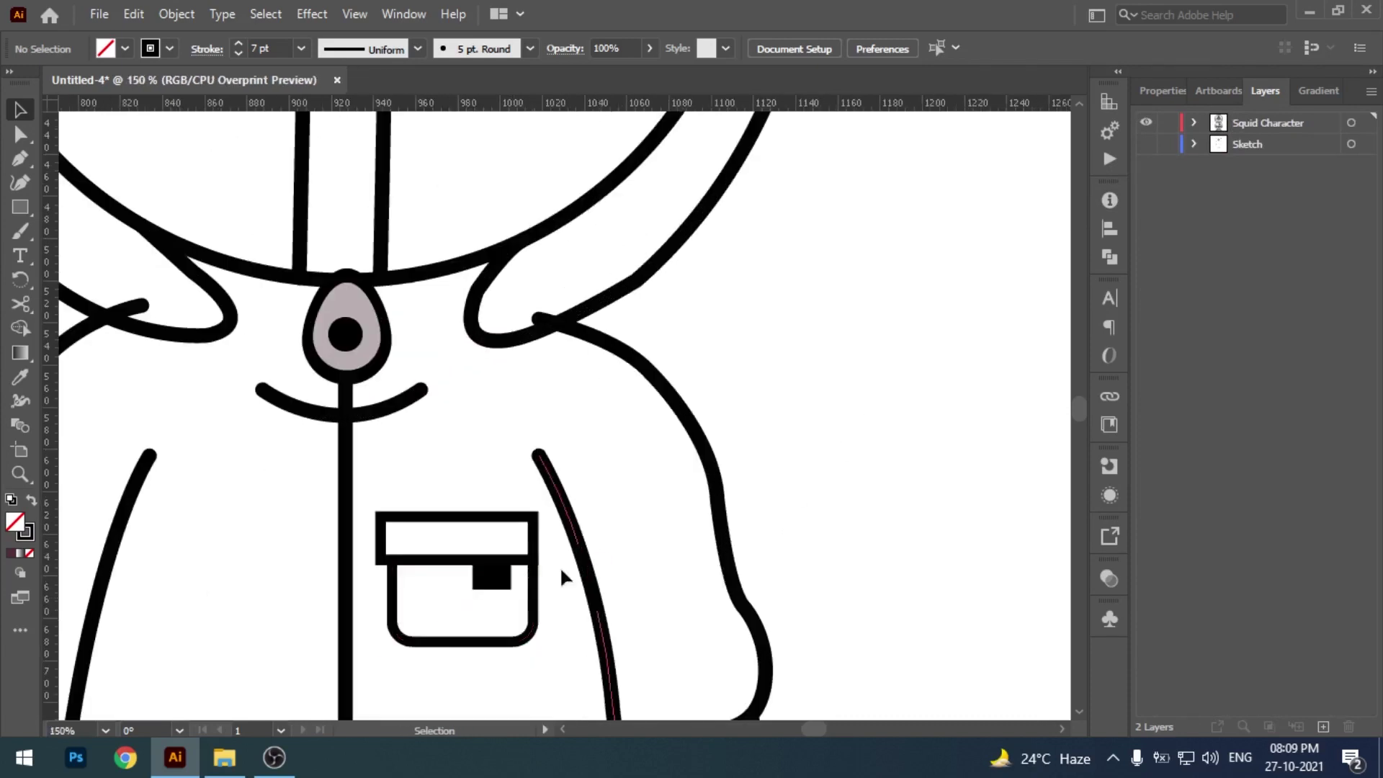
pyautogui.moveTo(564, 571); pyautogui.dragTo(616, 318)
pyautogui.click(296, 453)
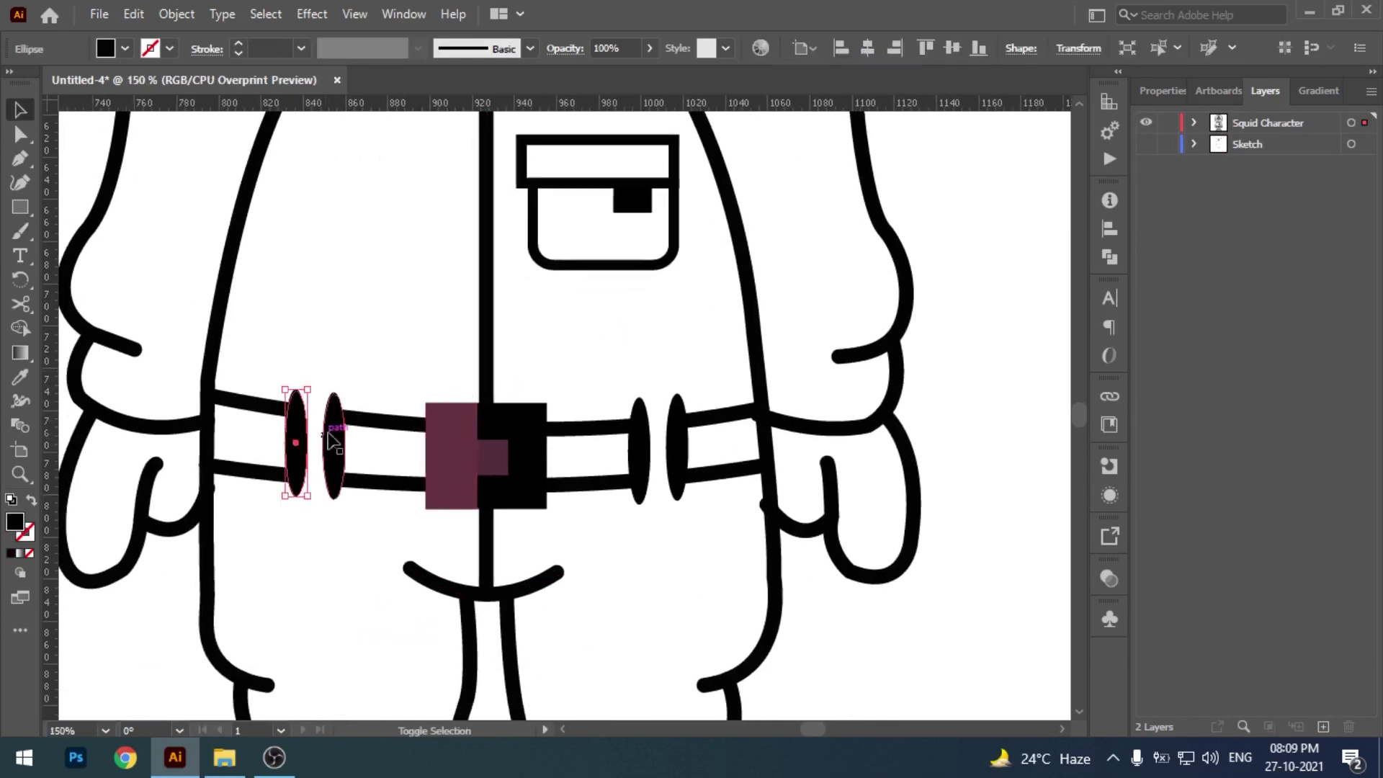
pyautogui.keyDown('shift'); pyautogui.click(635, 470); pyautogui.keyUp('shift')
pyautogui.click(29, 553)
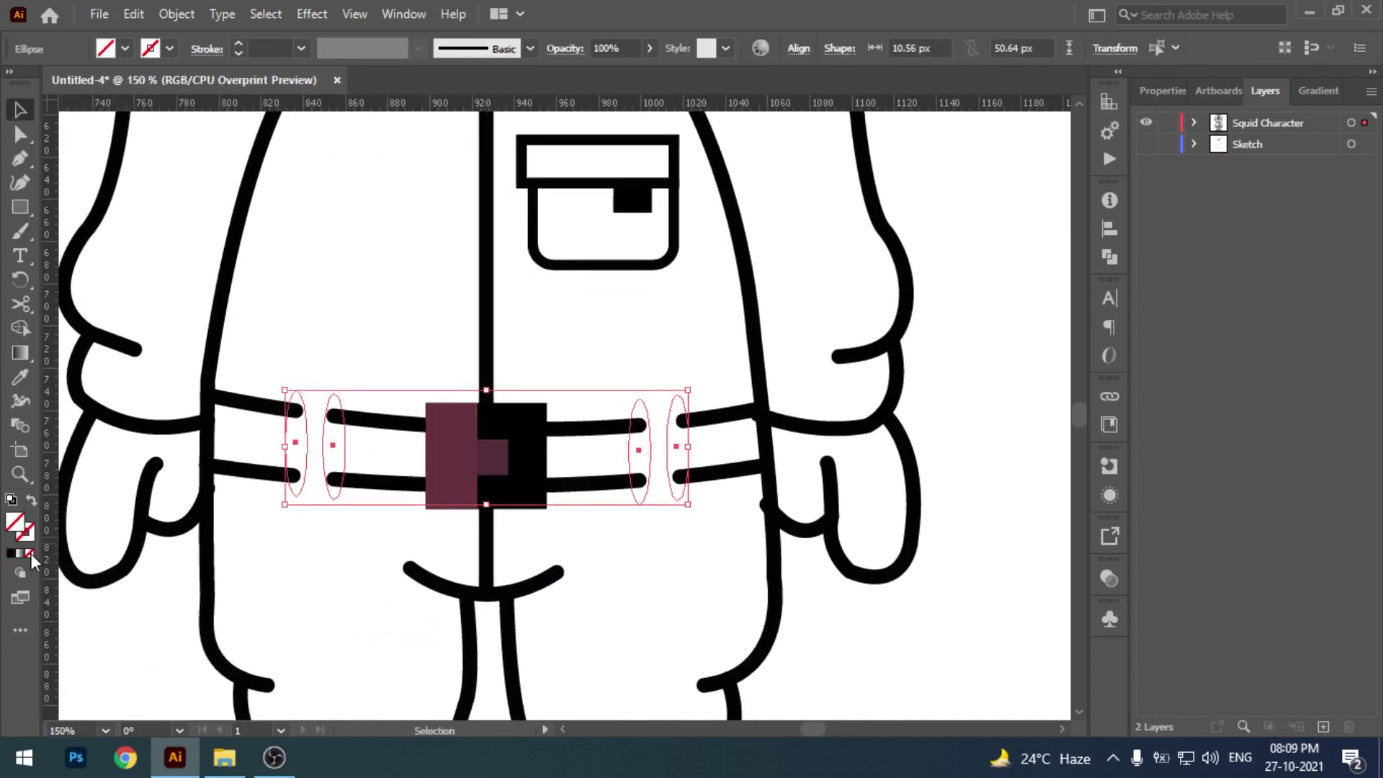
pyautogui.press('x')
pyautogui.click(12, 551)
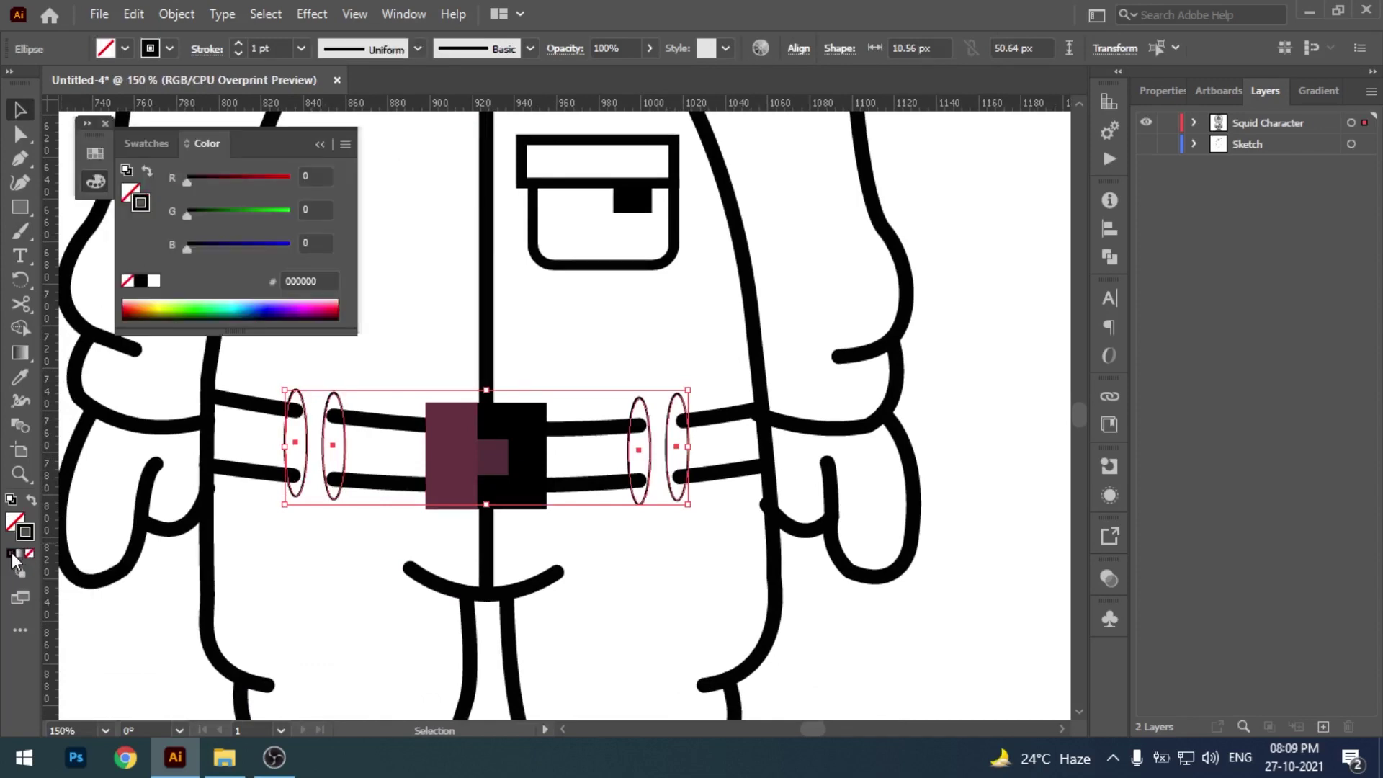
pyautogui.hotkey('shift', 'x')
pyautogui.click(319, 144)
# - Select the belt buckle rectangle to check it, then deselect it
pyautogui.click(430, 304)
pyautogui.moveTo(429, 304); pyautogui.dragTo(441, 249)
pyautogui.click(451, 411)
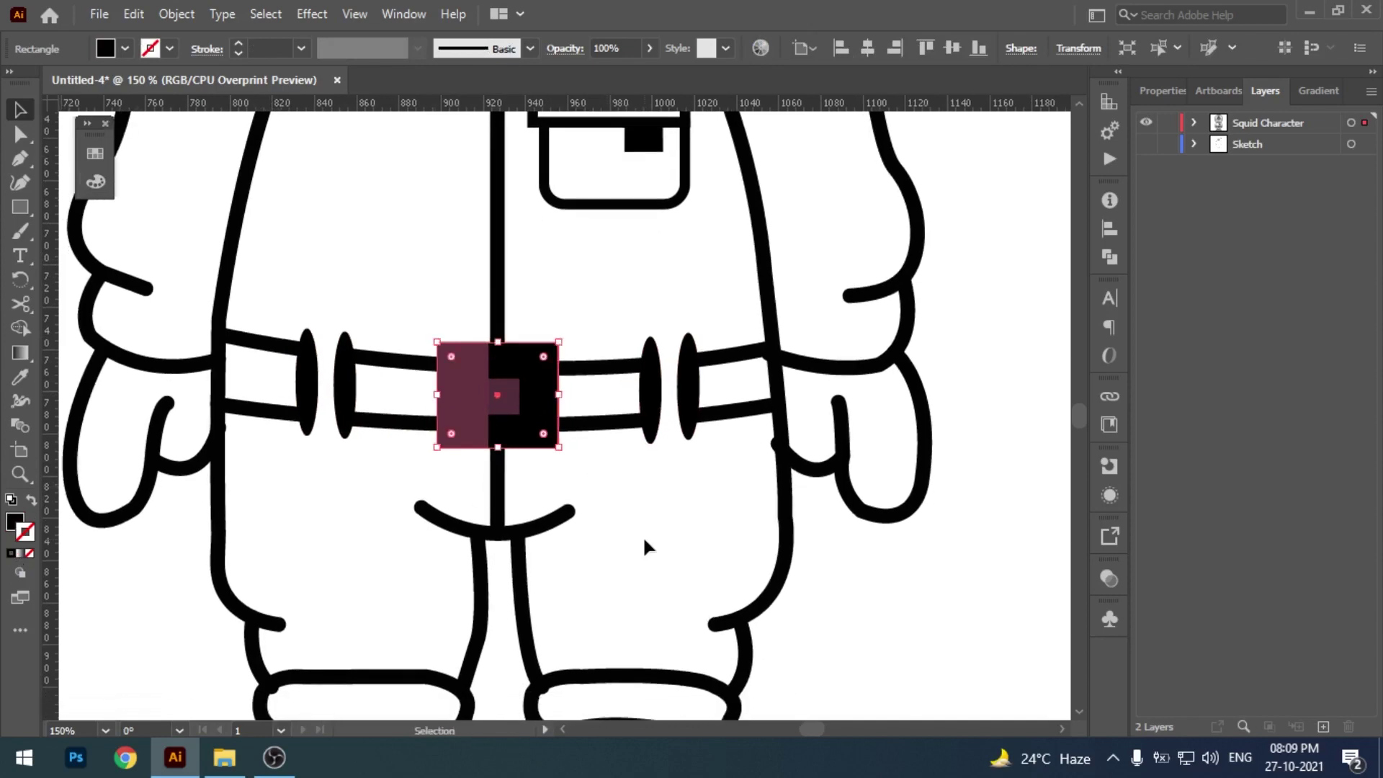
pyautogui.click(644, 542)
# - Zoom in on the collar and select the curved hood outline around it
pyautogui.hotkey('ctrl', '-')
pyautogui.hotkey('ctrl', '-')
pyautogui.scroll(3, 721, 490)
pyautogui.moveTo(781, 466)
pyautogui.mouseDown()
pyautogui.moveTo(772, 478)
pyautogui.moveTo(803, 518)
pyautogui.mouseUp()
pyautogui.scroll(1, 797, 362)
pyautogui.hotkey('ctrl', '+')
pyautogui.hotkey('ctrl', '+')
pyautogui.scroll(3, 869, 384)
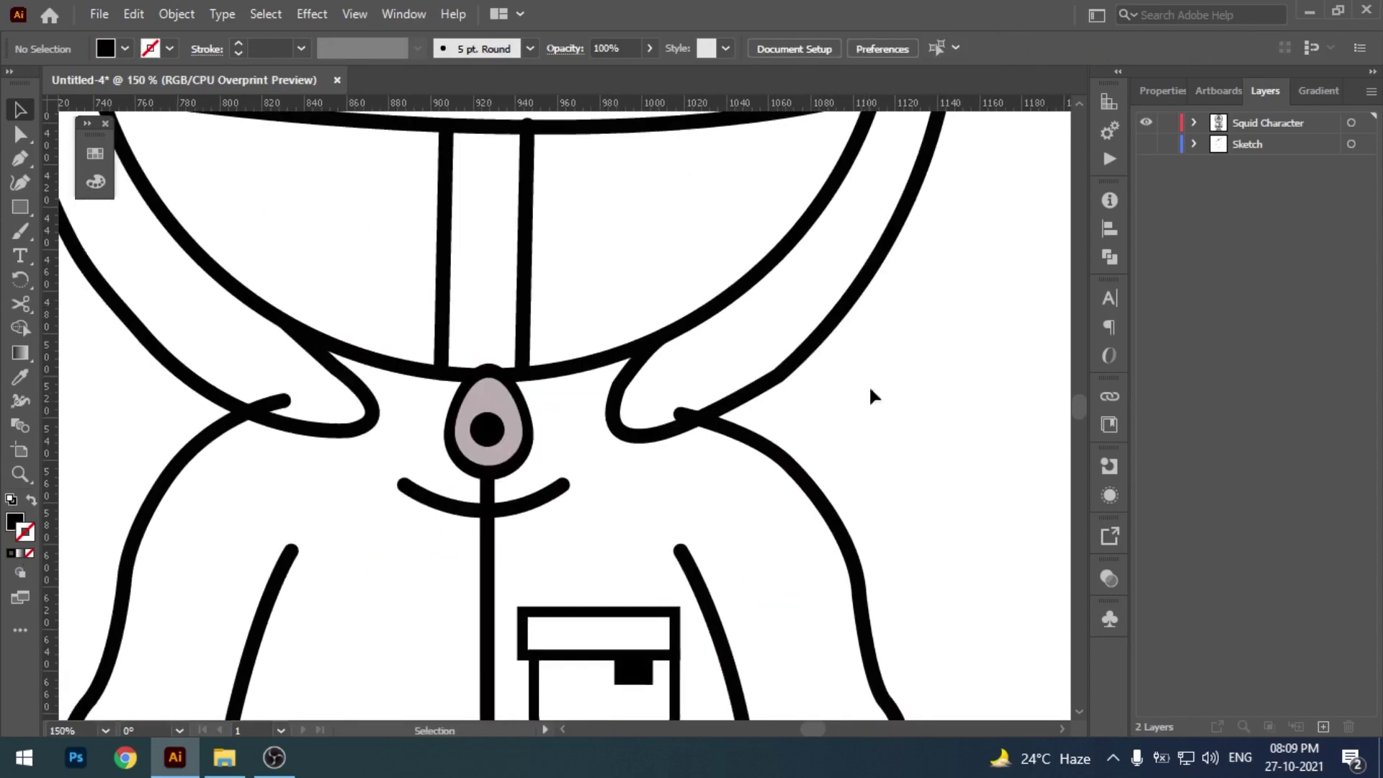
pyautogui.moveTo(870, 394); pyautogui.dragTo(749, 342)
# - Smooth the selected hood outline with the Smooth tool
pyautogui.moveTo(20, 230); pyautogui.dragTo(108, 307)
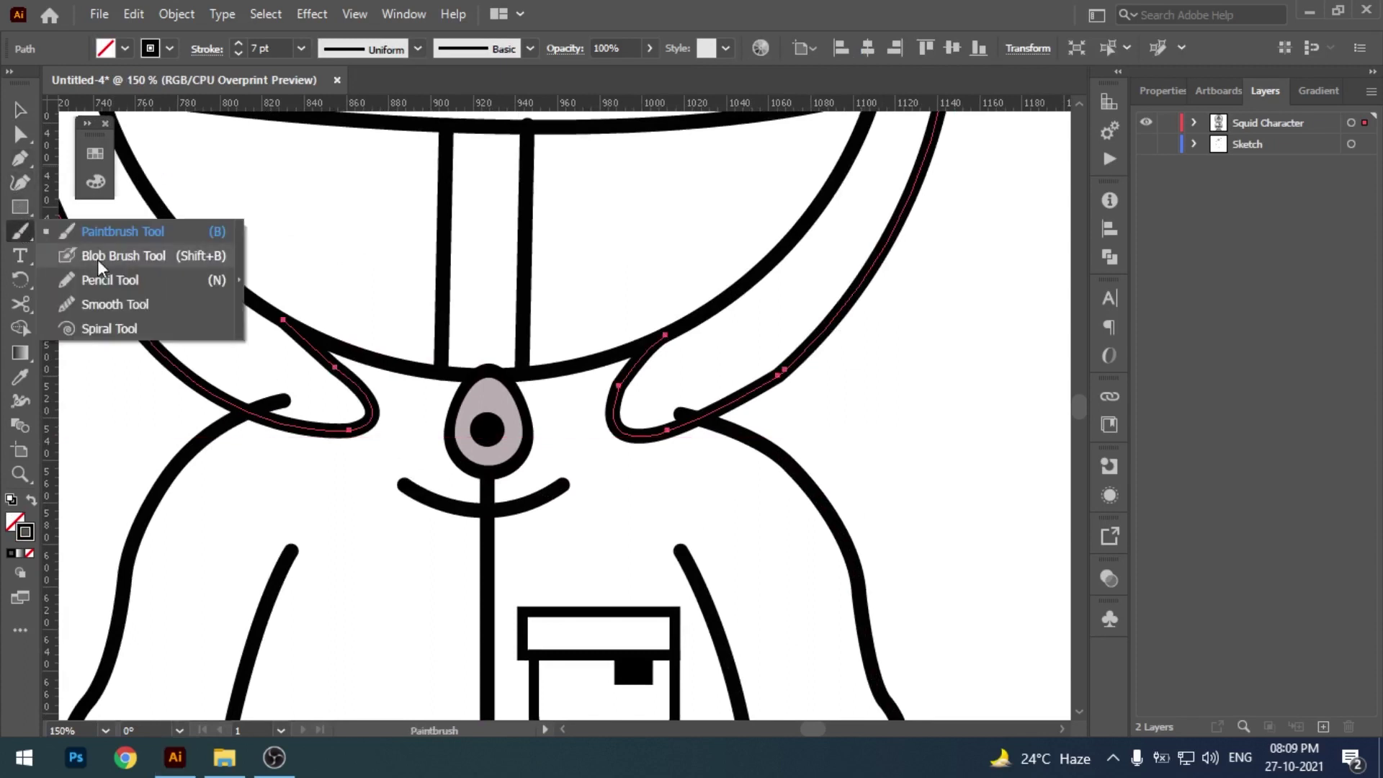
pyautogui.moveTo(788, 374); pyautogui.dragTo(837, 401)
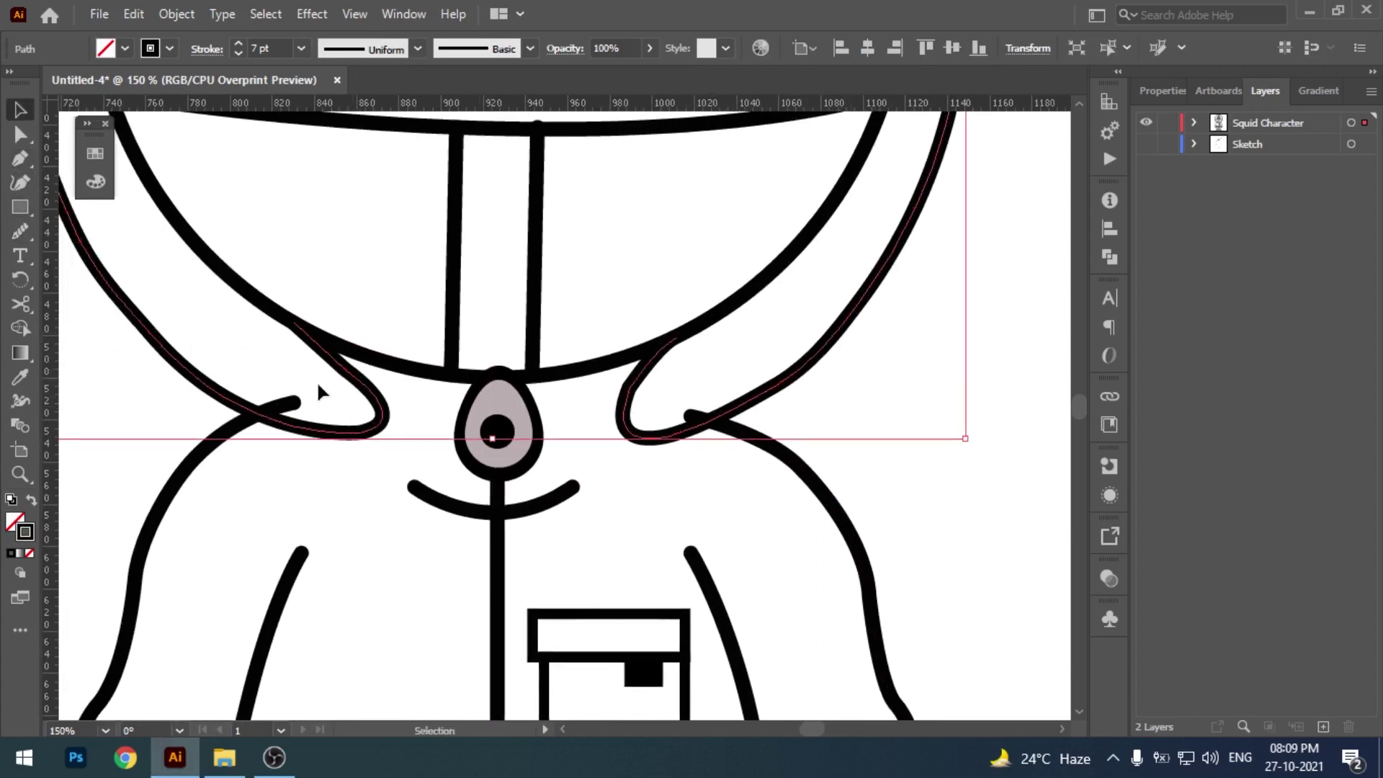
pyautogui.press('a')
pyautogui.click(148, 413)
# - Move both arm line ends onto the body outline and reshape the arm–body junction curves
pyautogui.moveTo(254, 420)
pyautogui.mouseDown()
pyautogui.moveTo(274, 418)
pyautogui.moveTo(253, 415)
pyautogui.mouseUp()
pyautogui.moveTo(694, 421); pyautogui.dragTo(697, 423)
pyautogui.moveTo(919, 507); pyautogui.dragTo(907, 317)
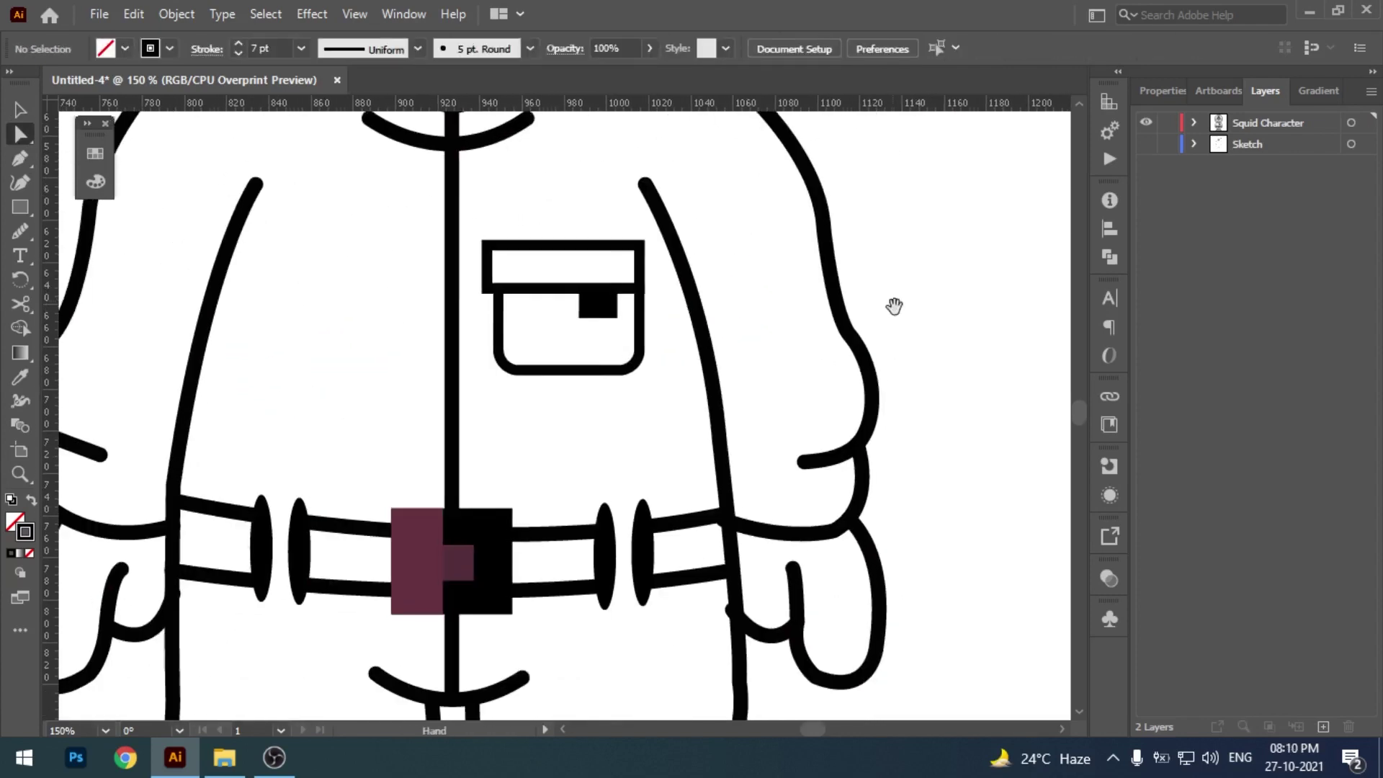
pyautogui.moveTo(769, 496); pyautogui.dragTo(770, 488)
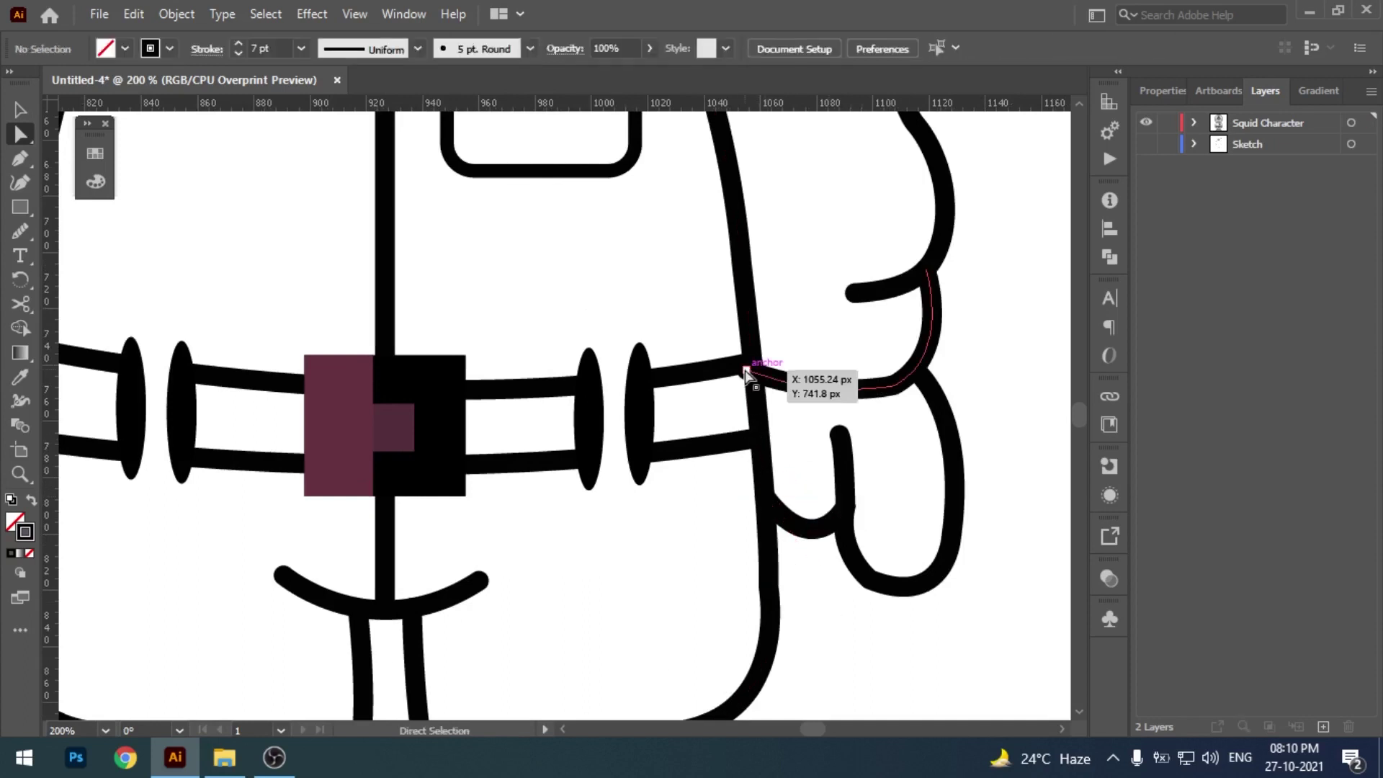
pyautogui.moveTo(742, 376); pyautogui.dragTo(771, 370)
pyautogui.click(796, 433)
# - Inspect the anchors of the side outline paths near the hand
pyautogui.hotkey('ctrl', '-')
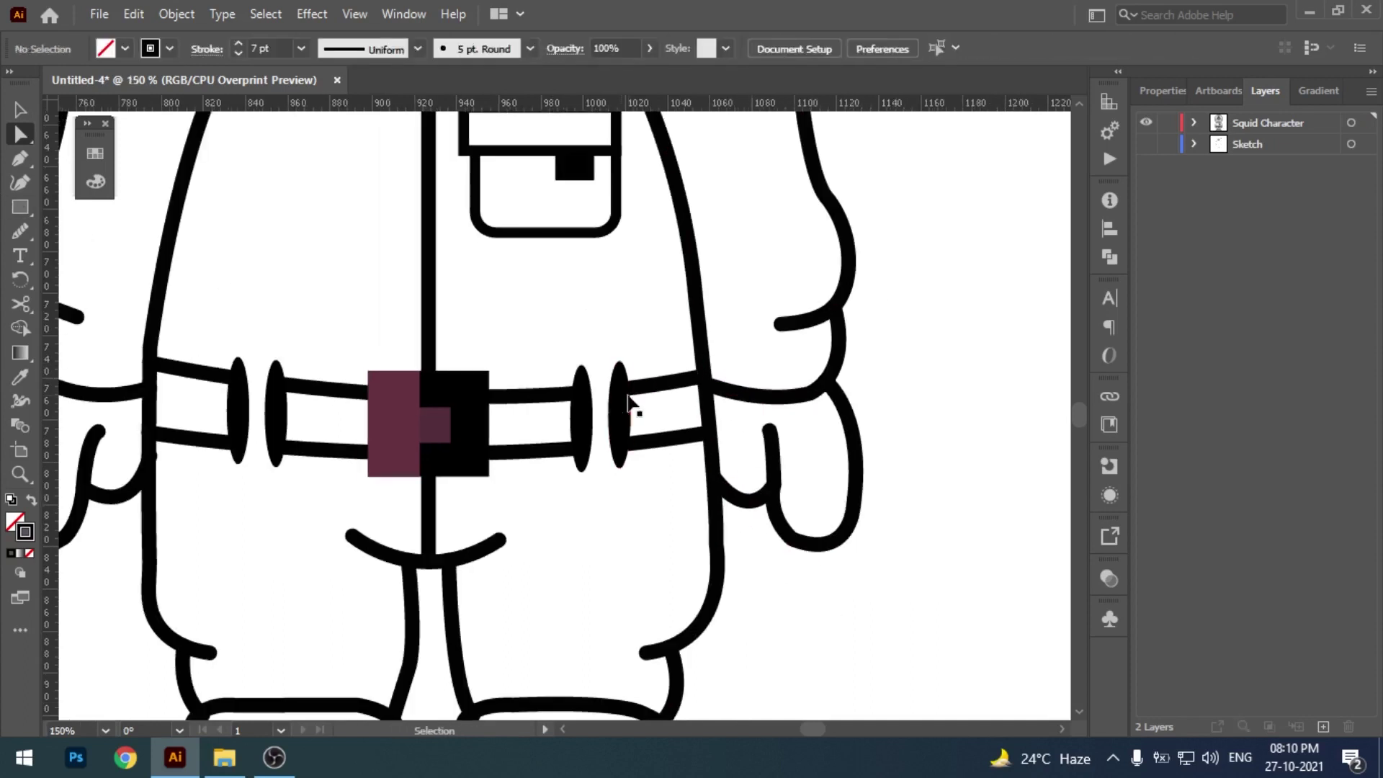
pyautogui.hotkey('ctrl', '-')
pyautogui.hotkey('ctrl', '+')
pyautogui.hotkey('ctrl', '+')
pyautogui.hotkey('ctrl', '+')
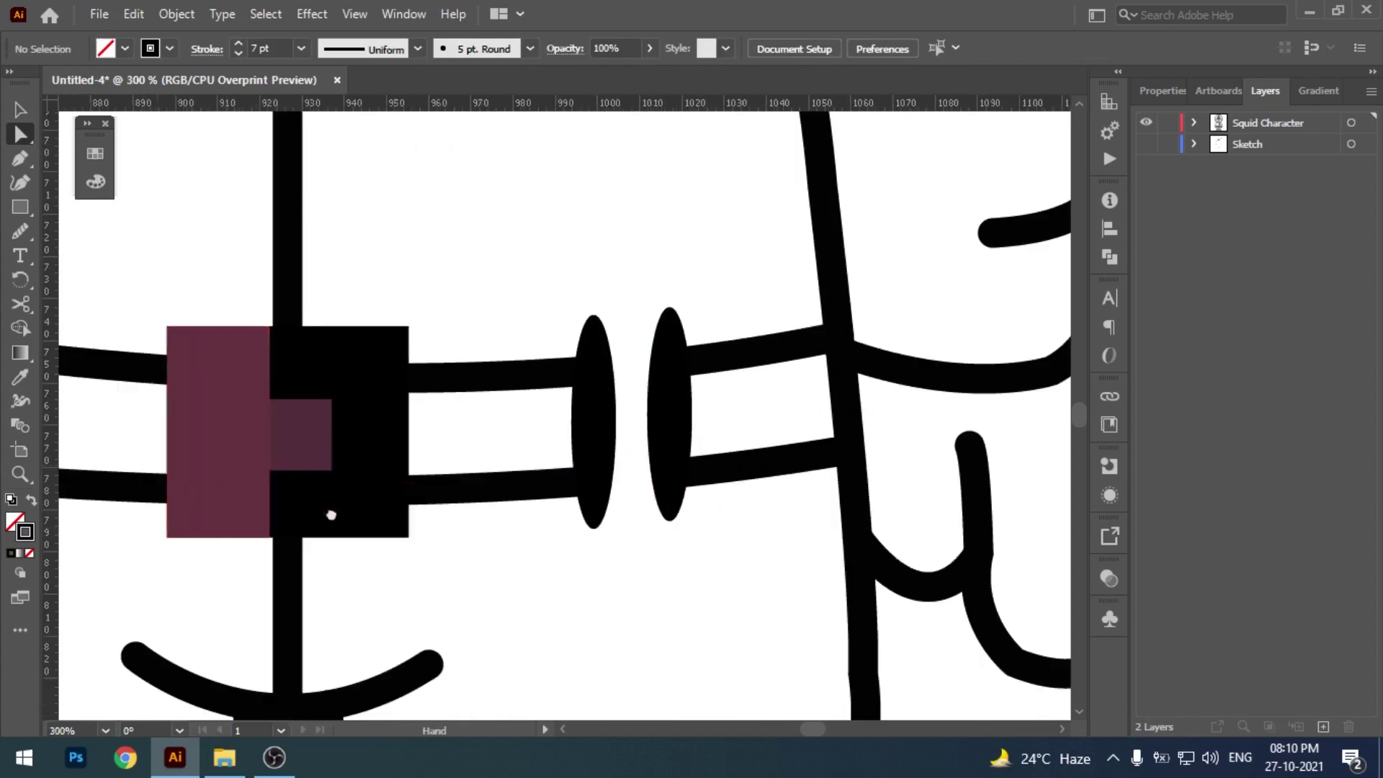
pyautogui.hscroll(-5, 331, 504)
pyautogui.scroll(-2, 360, 418)
pyautogui.click(357, 315)
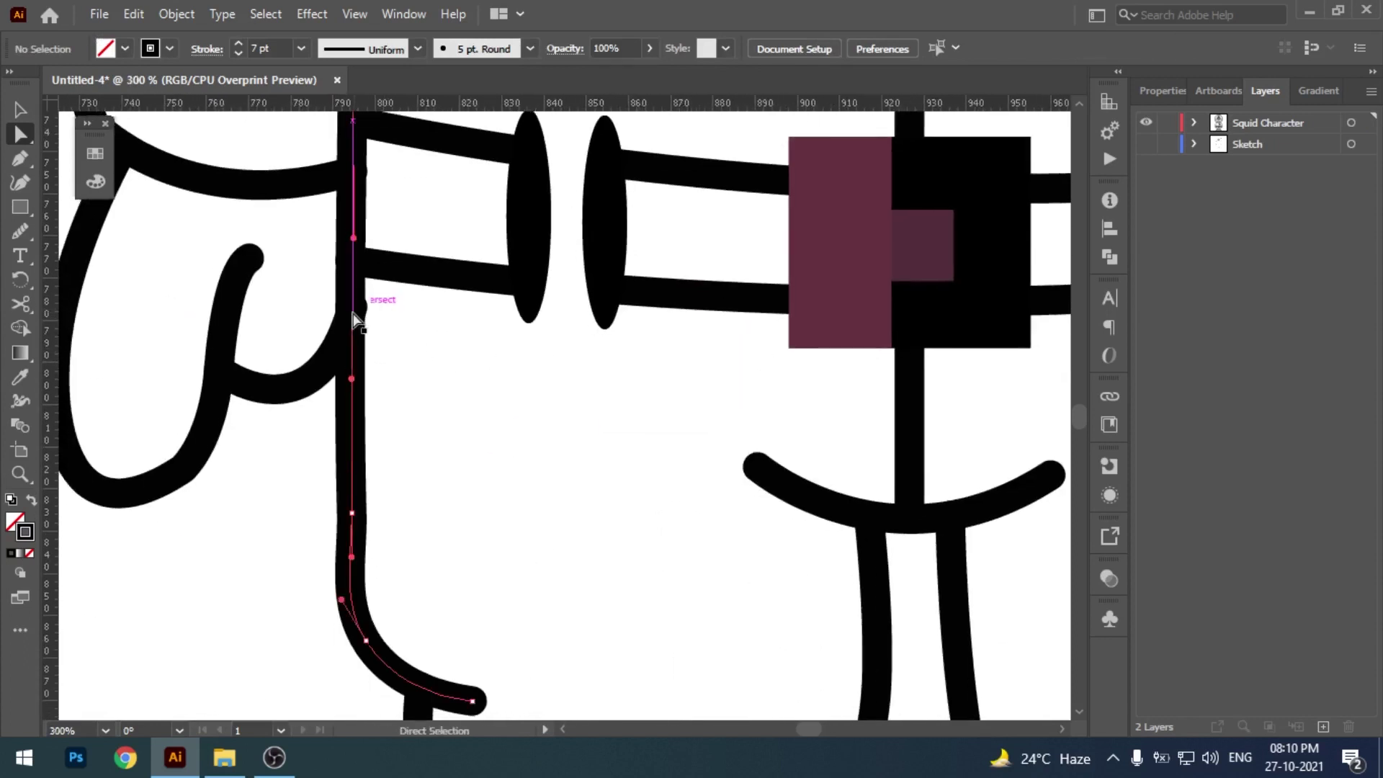
pyautogui.click(398, 331)
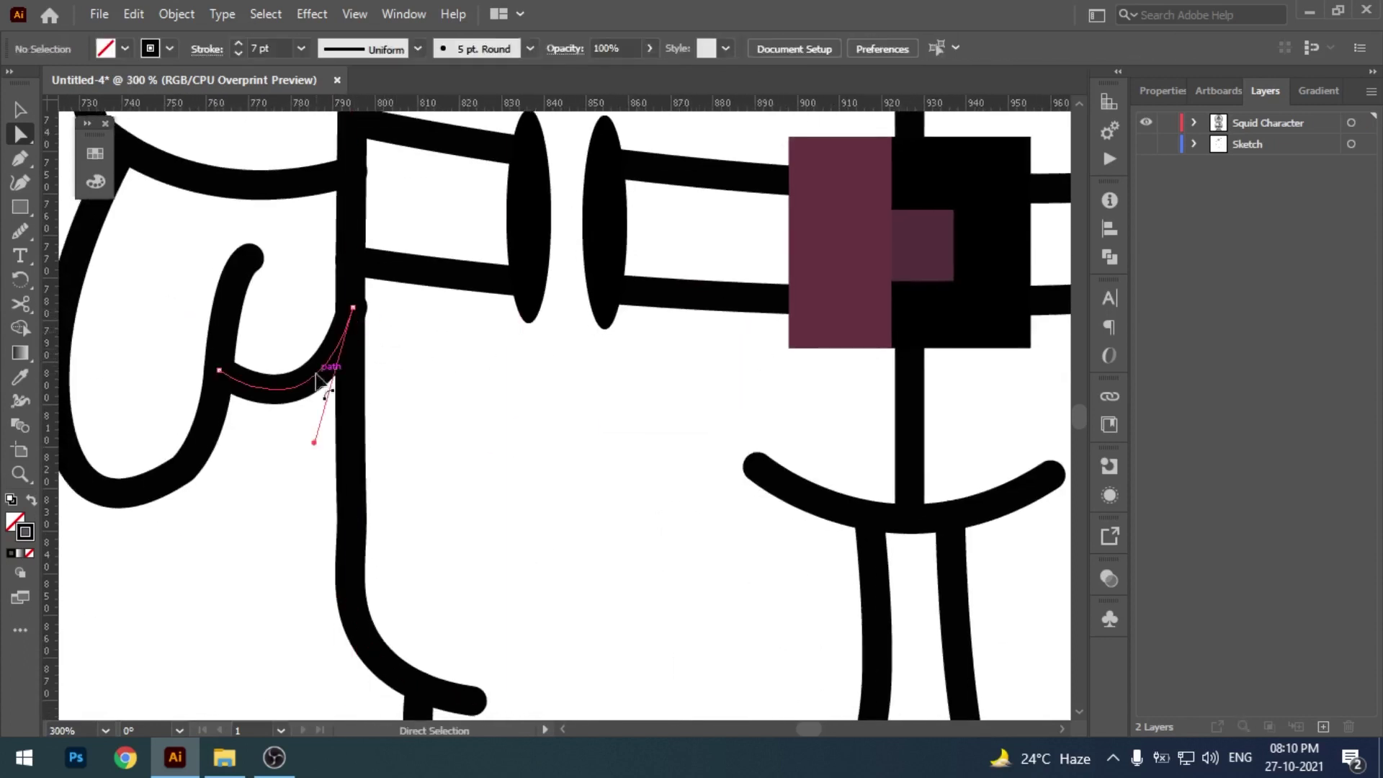
pyautogui.click(351, 315)
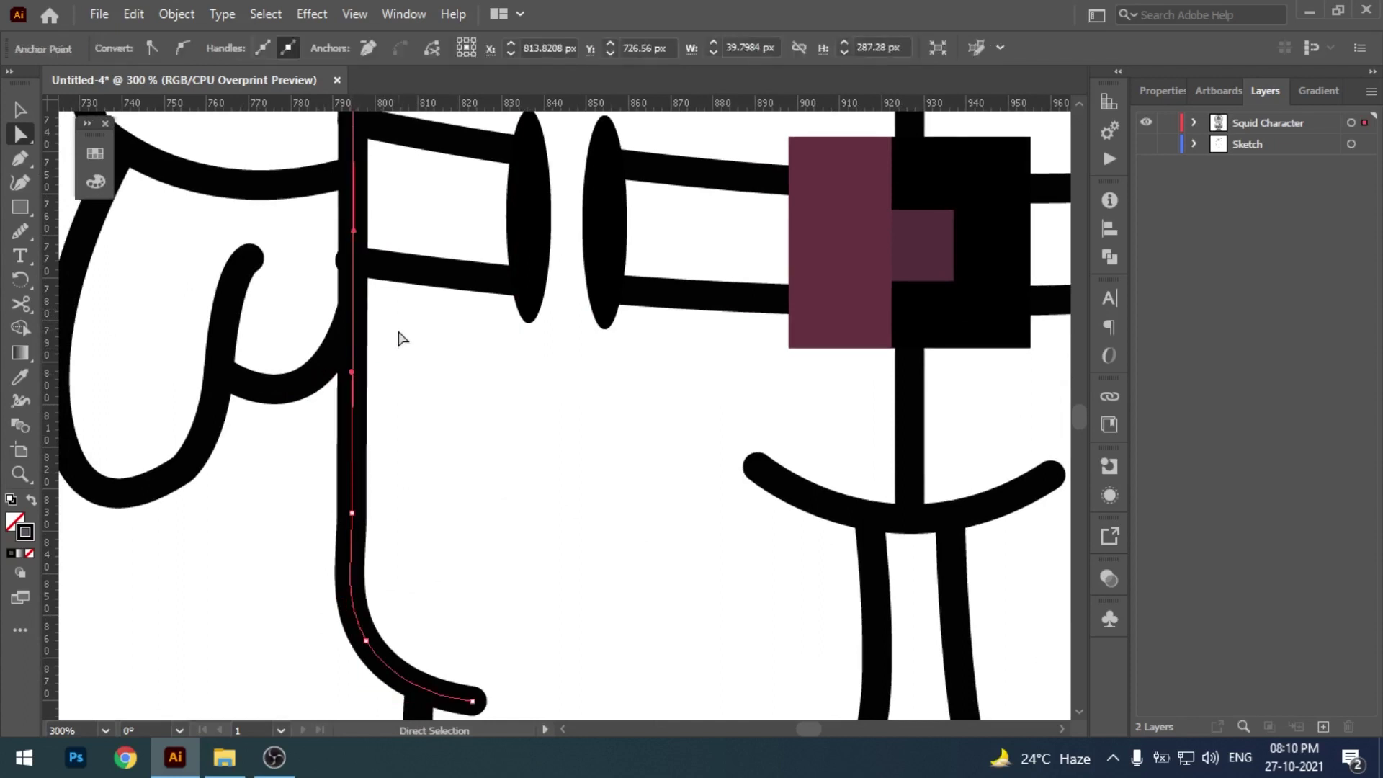
pyautogui.click(474, 363)
# - Examine the trouser cuff anchors, trying and undoing an edit to the right cuff corner
pyautogui.moveTo(688, 690); pyautogui.dragTo(638, 322)
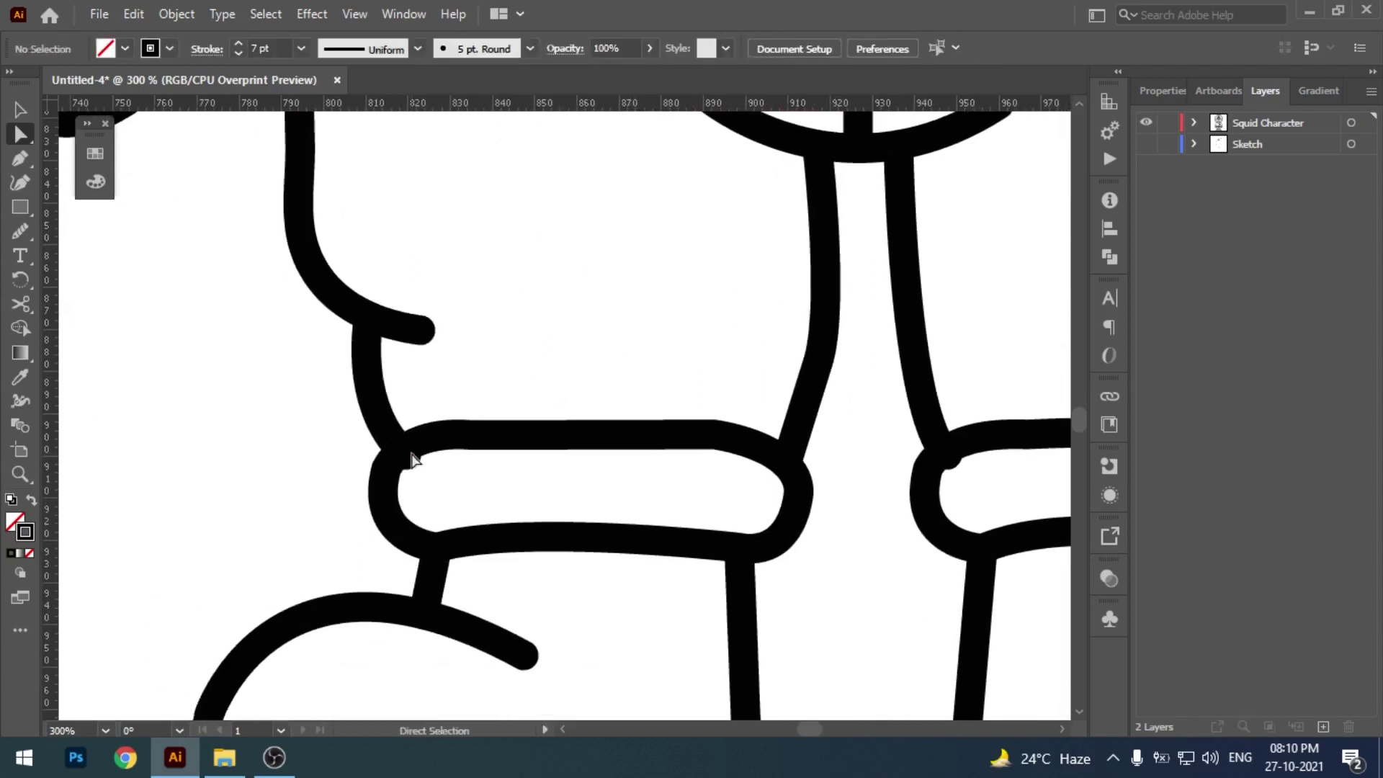
pyautogui.click(402, 449)
pyautogui.click(544, 394)
pyautogui.moveTo(917, 475)
pyautogui.mouseDown()
pyautogui.moveTo(795, 416)
pyautogui.moveTo(822, 393)
pyautogui.mouseUp()
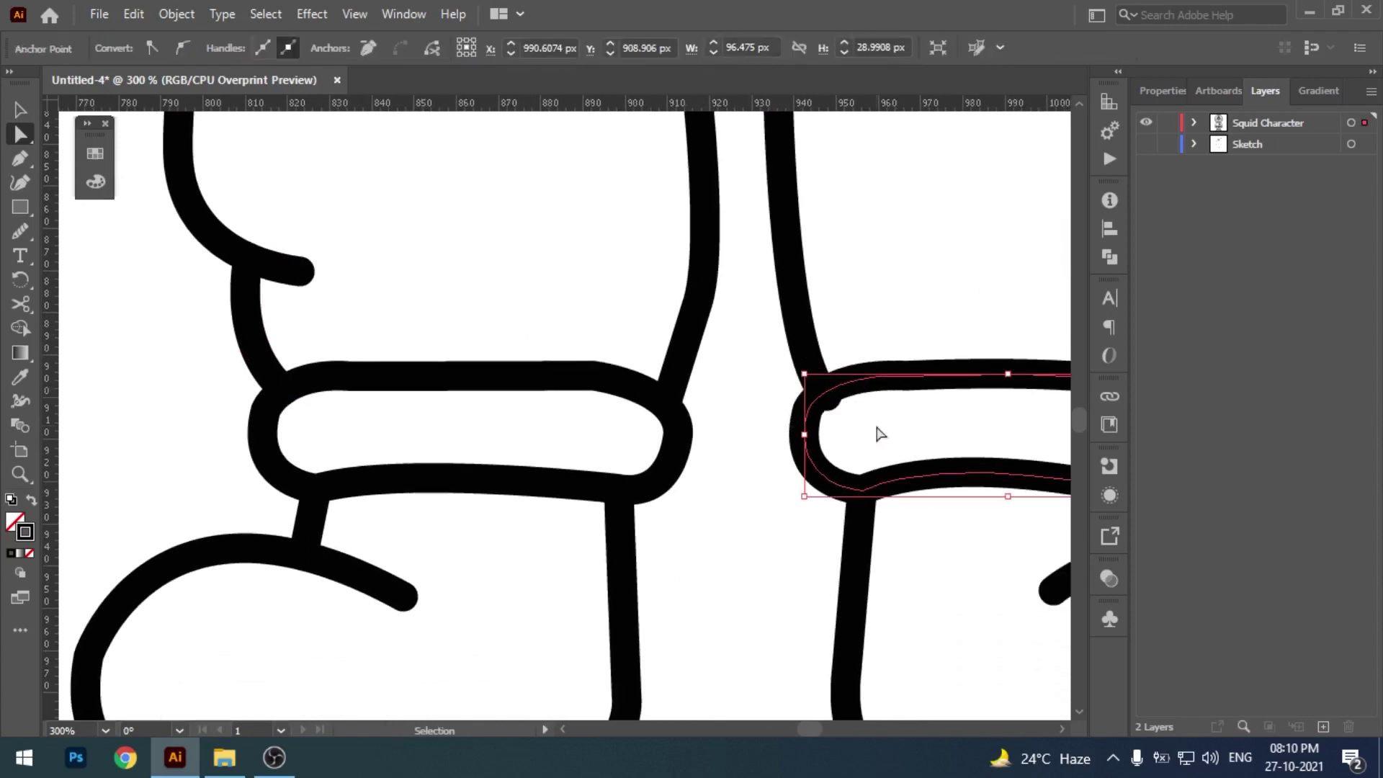
pyautogui.click(830, 420)
pyautogui.hotkey('ctrl', 'z')
pyautogui.click(915, 331)
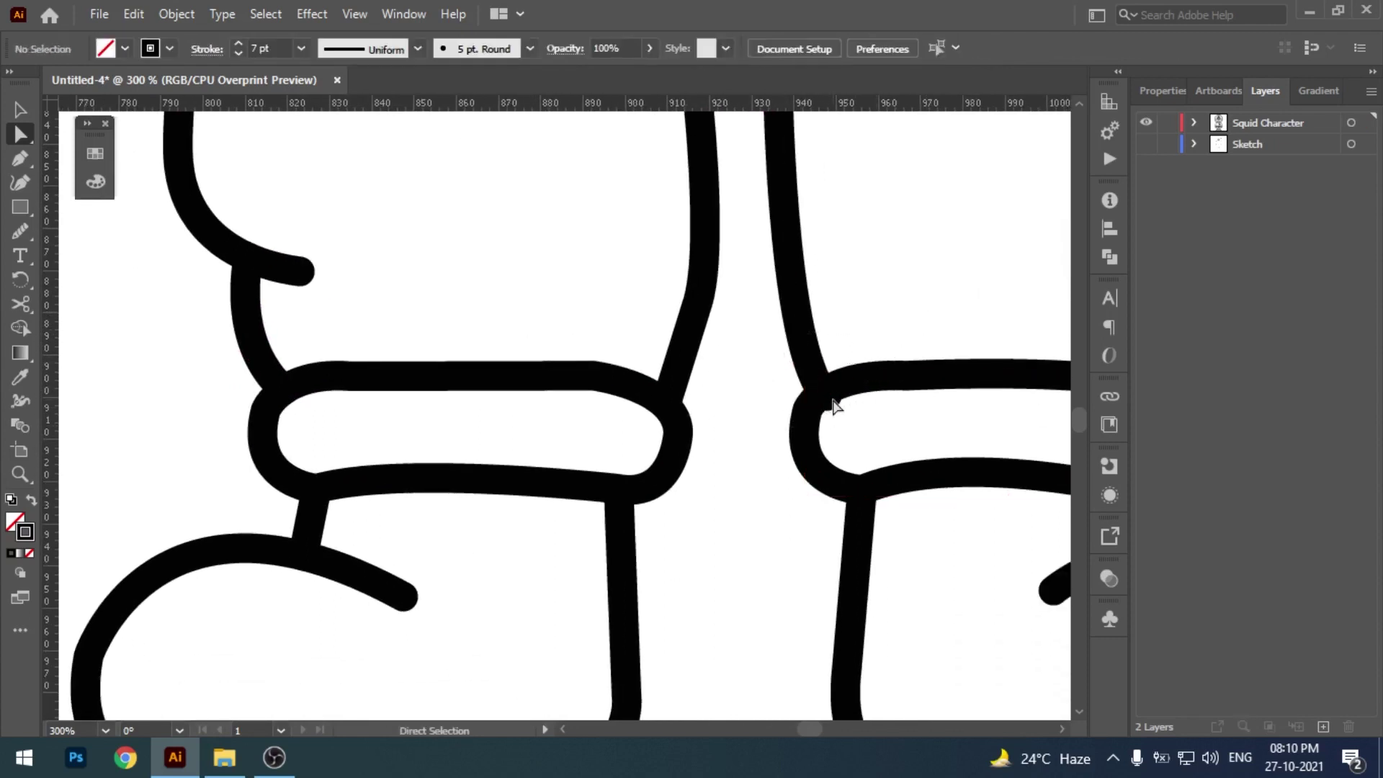
pyautogui.click(825, 399)
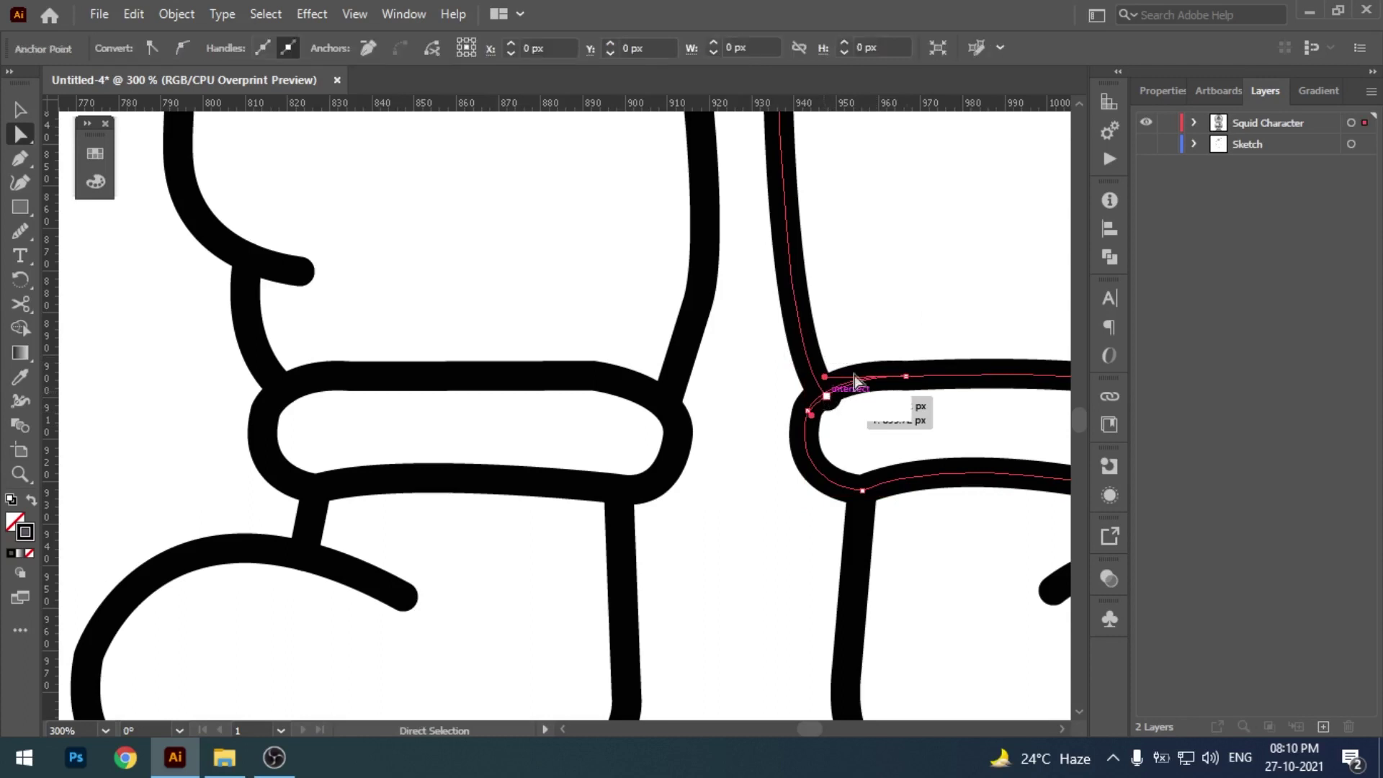
pyautogui.click(891, 327)
# - Lock the right cuff path in the Squid Character layer
pyautogui.hotkey('ctrl', '-')
pyautogui.hotkey('ctrl', '-')
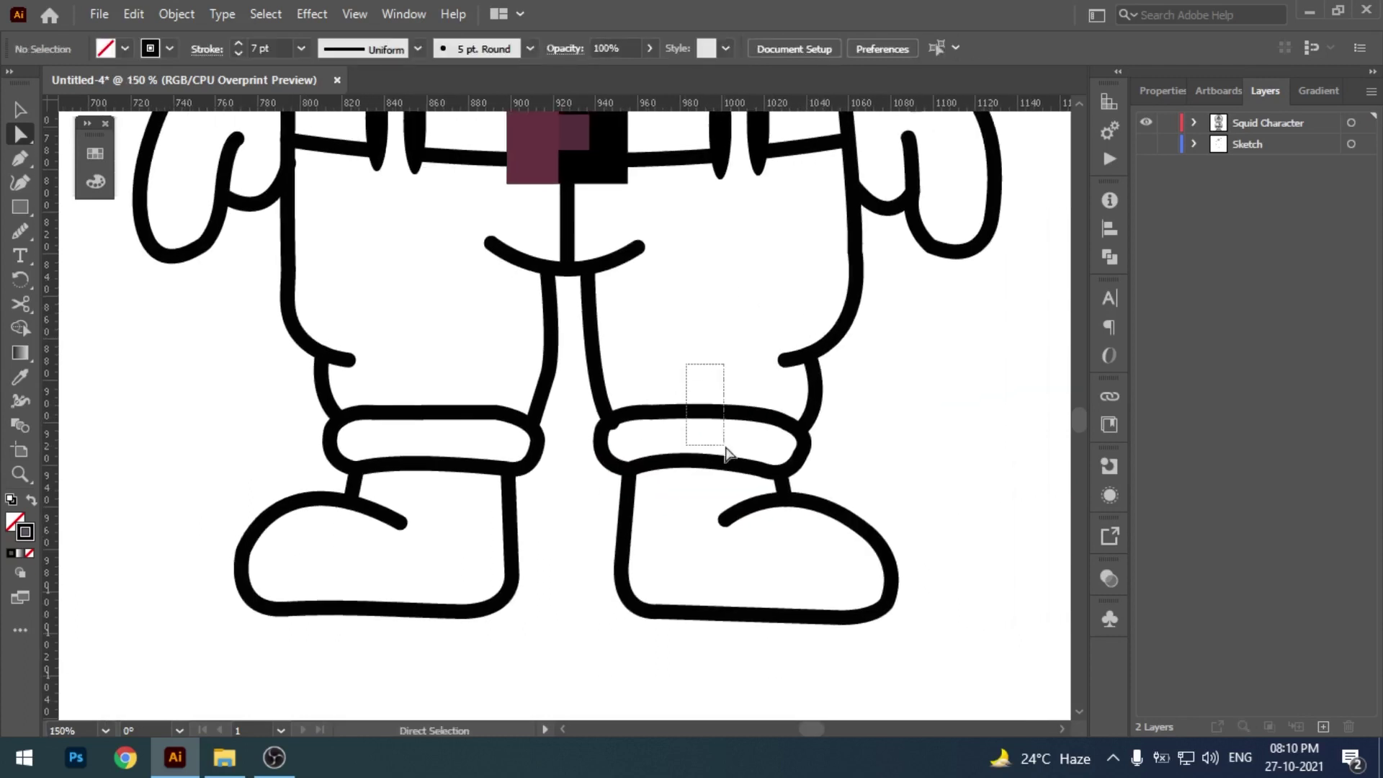
pyautogui.moveTo(686, 361); pyautogui.dragTo(726, 461)
pyautogui.click(1194, 123)
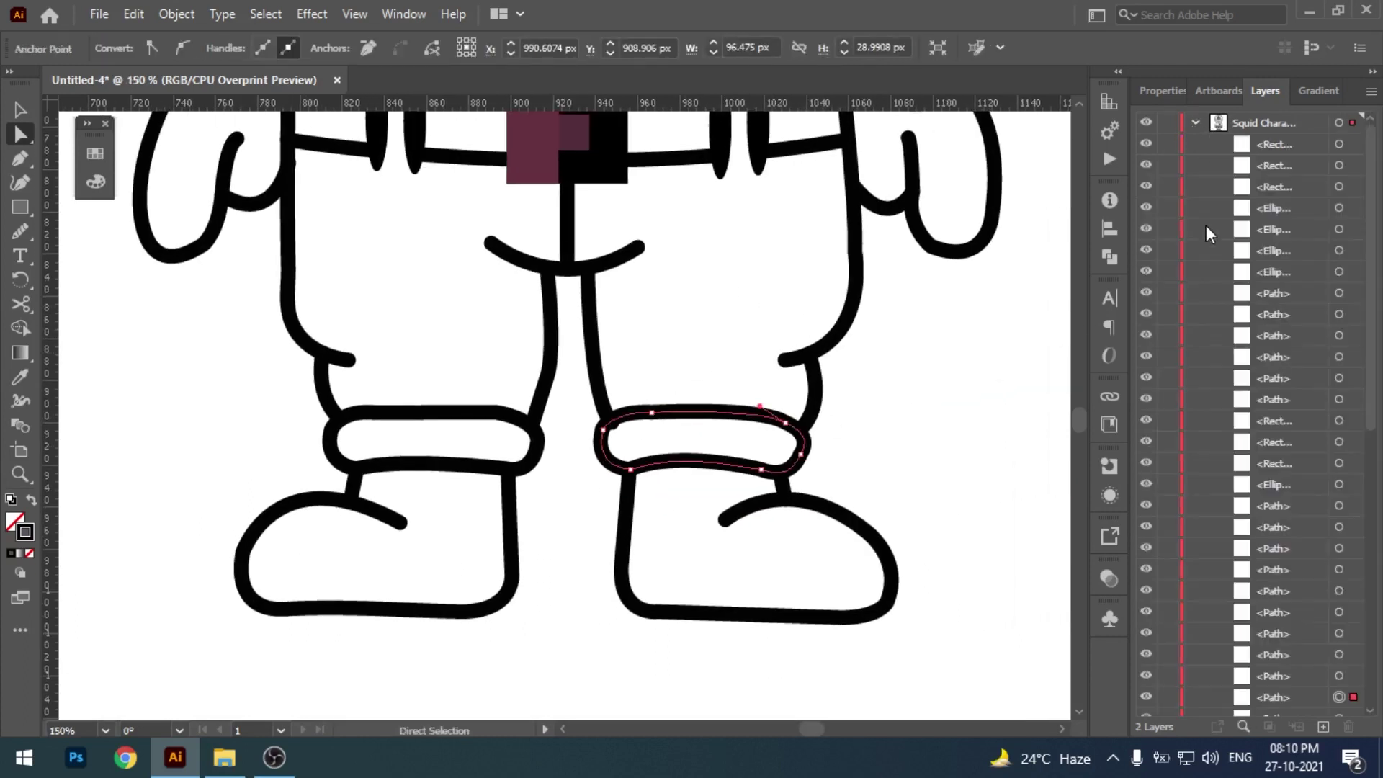
pyautogui.click(1168, 697)
# - Zoom out to show the complete character from hooded head to boots
pyautogui.hotkey('ctrl', '+')
pyautogui.hotkey('ctrl', '+')
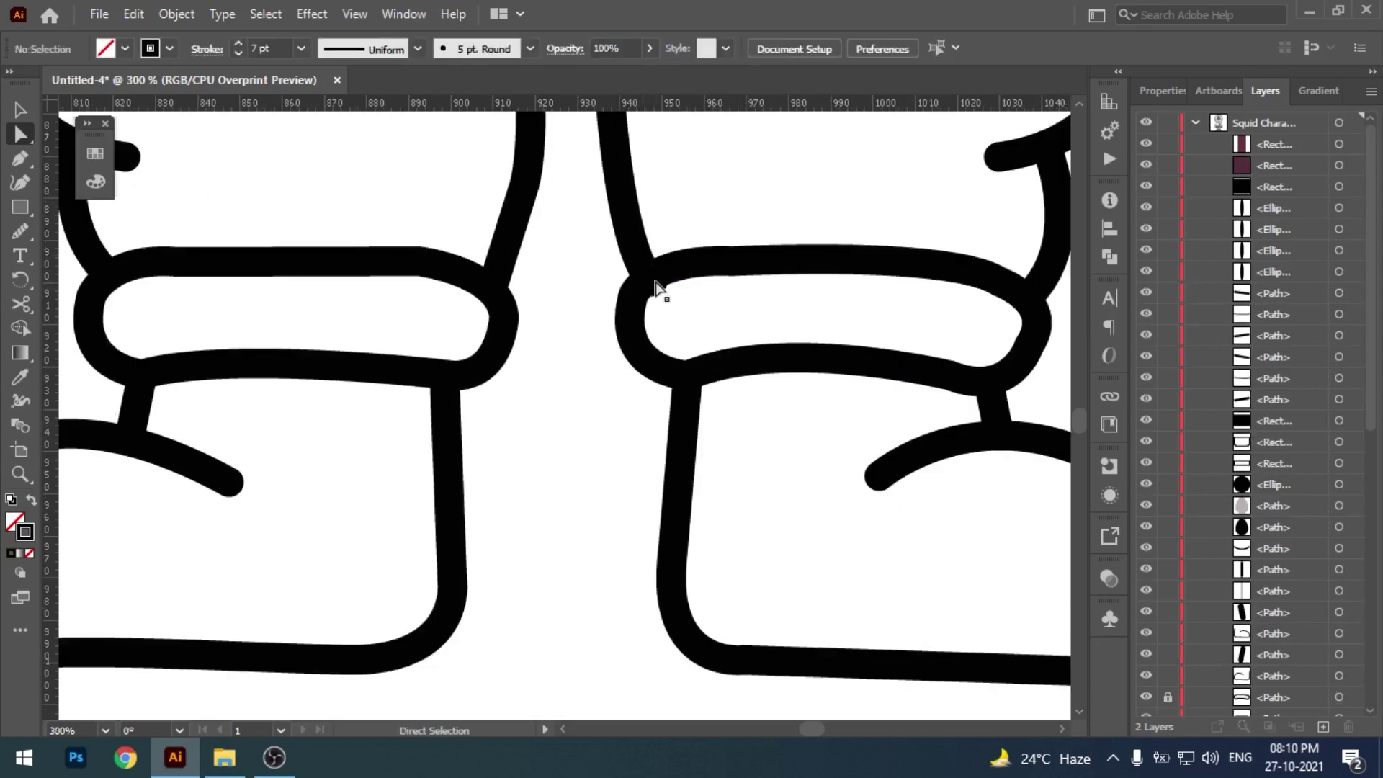
pyautogui.scroll(2, 727, 317)
pyautogui.hscroll(2, 727, 318)
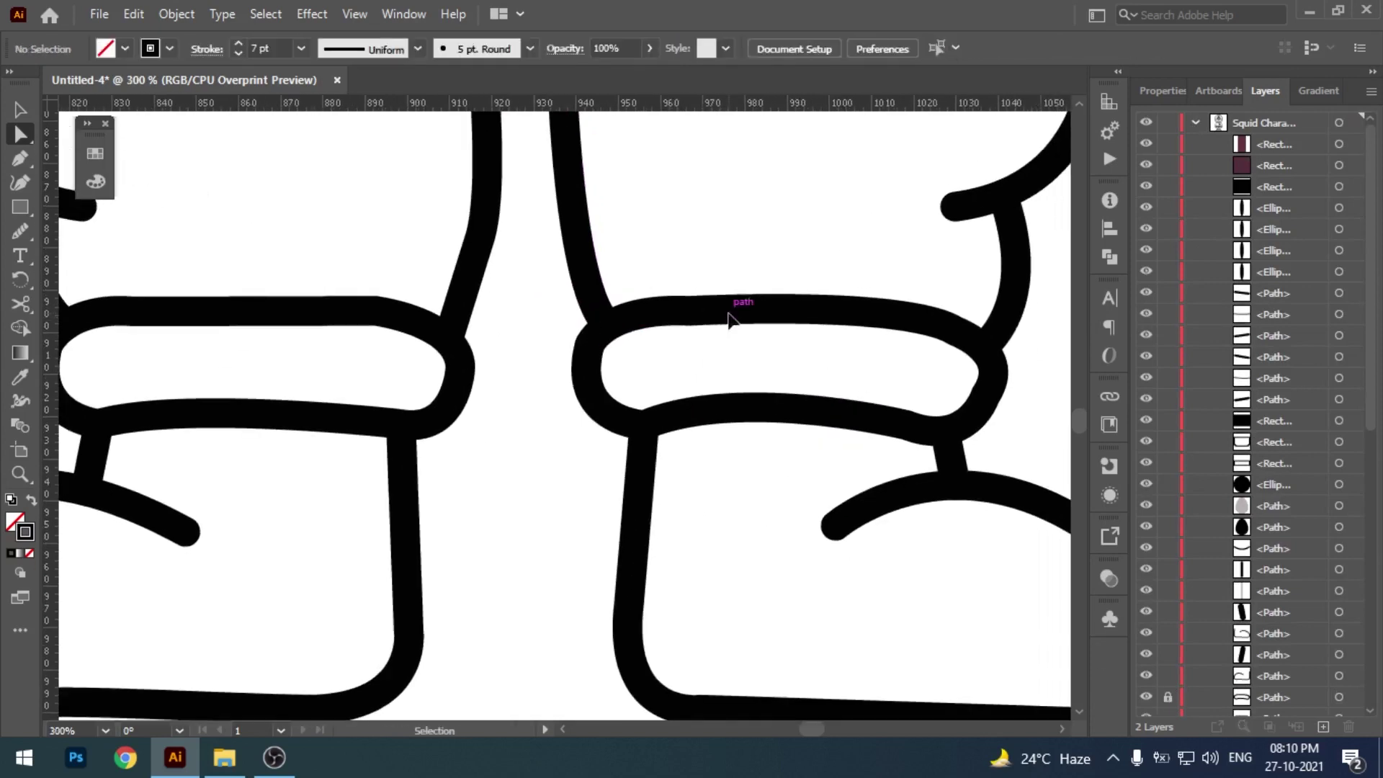
pyautogui.hotkey('ctrl', '-')
pyautogui.hotkey('ctrl', '-')
pyautogui.hotkey('ctrl', '-')
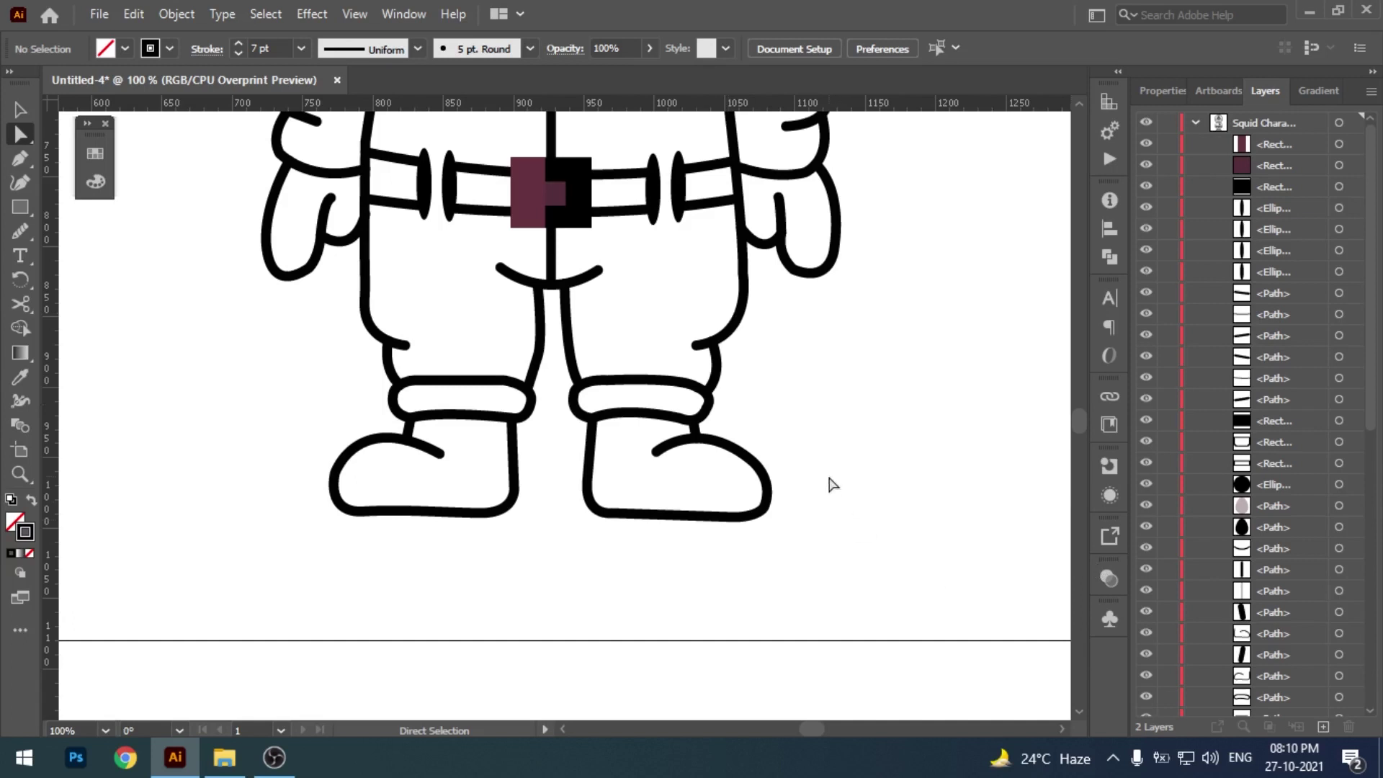
pyautogui.hotkey('ctrl', '-')
pyautogui.scroll(2, 840, 407)
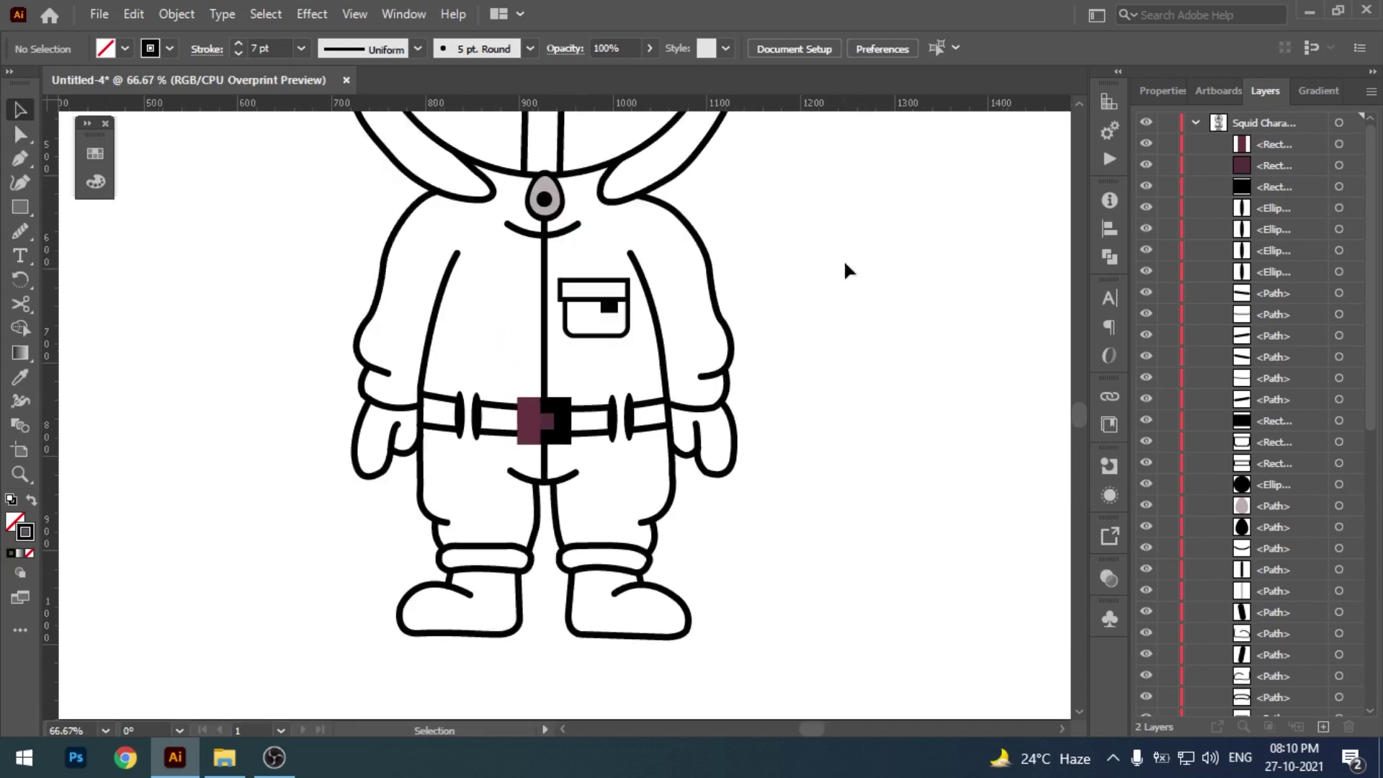
pyautogui.moveTo(845, 264); pyautogui.dragTo(823, 336)
# - Duplicate the Squid Character layer, hide the copy as a backup, and select the working artwork
pyautogui.hotkey('ctrl', '-')
pyautogui.moveTo(806, 284); pyautogui.dragTo(794, 363)
pyautogui.click(1196, 124)
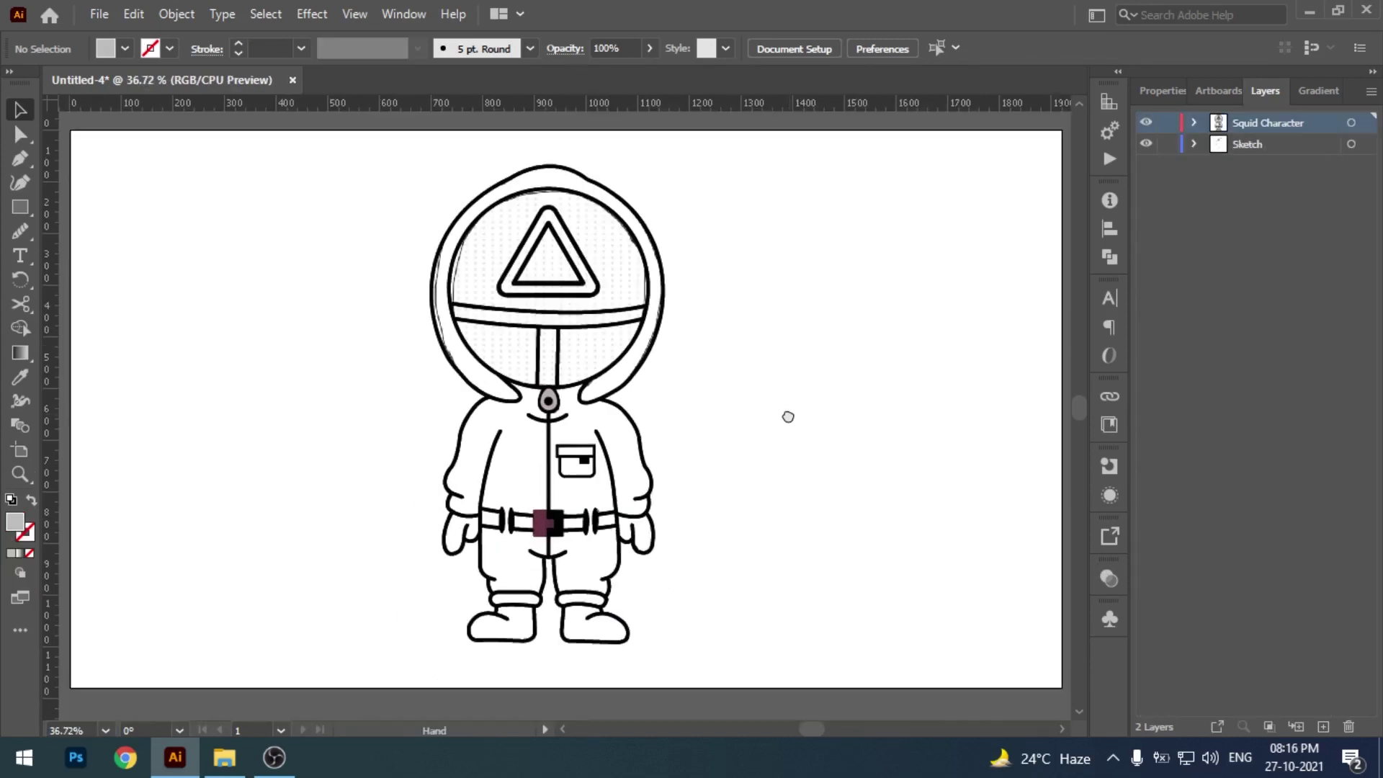
pyautogui.moveTo(1257, 133); pyautogui.dragTo(1324, 727)
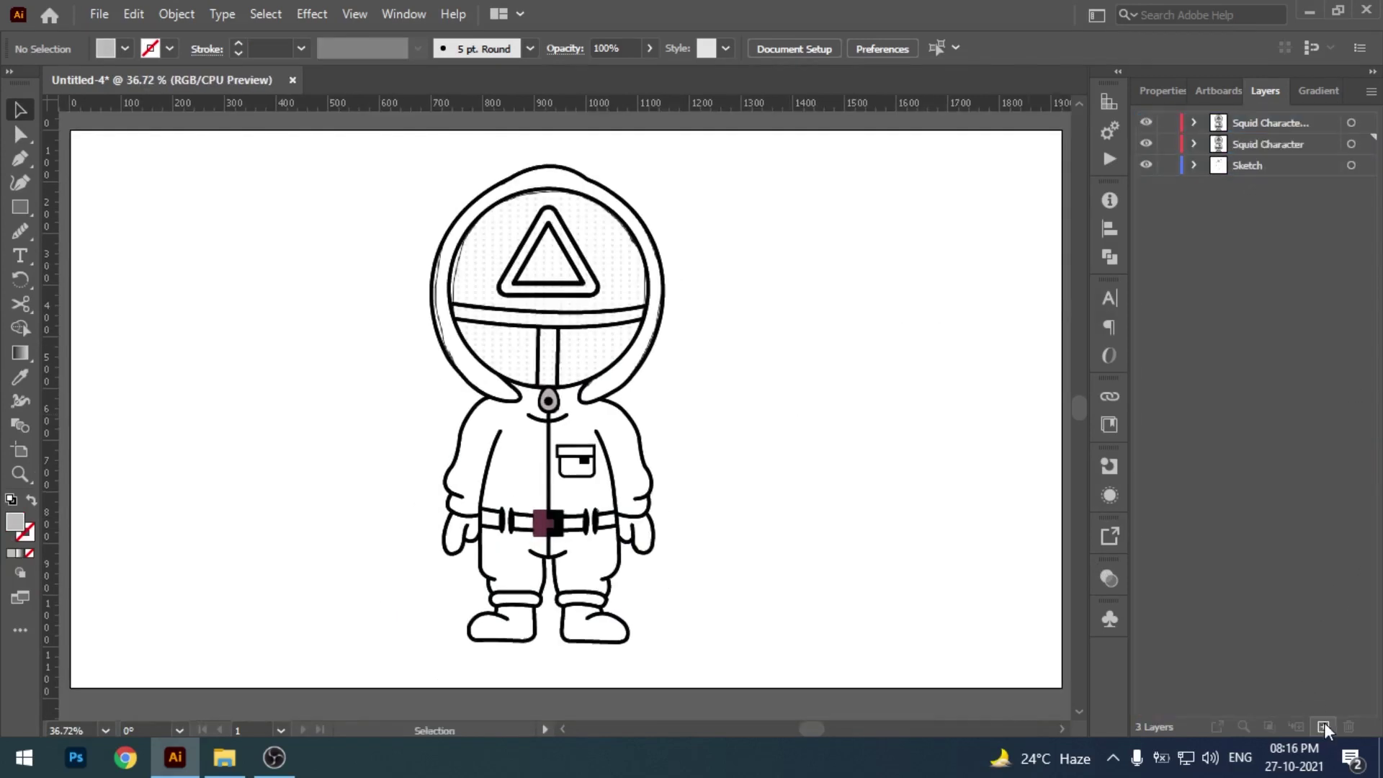
pyautogui.click(1146, 123)
pyautogui.click(1352, 143)
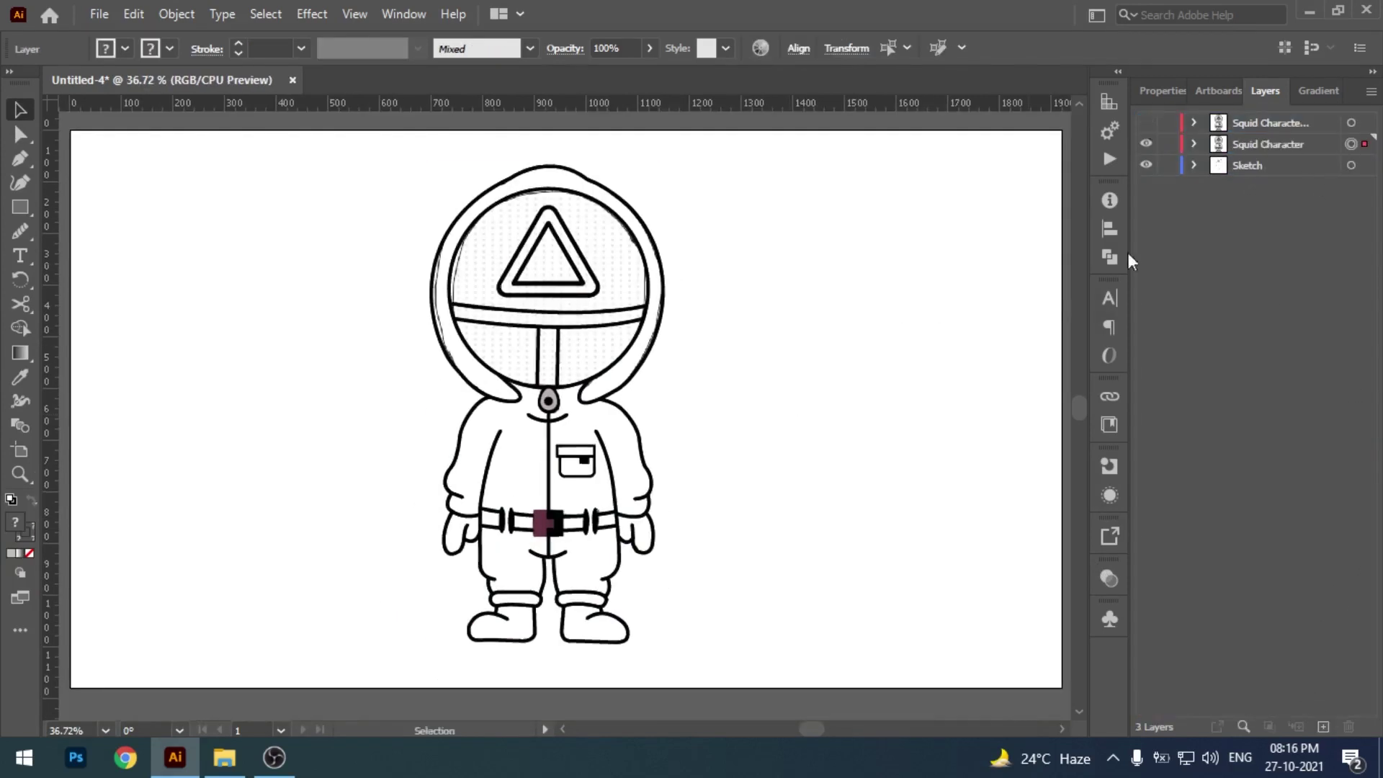
# - With Direct Selection, delete the chest pocket and the zipper pull
pyautogui.press('a')
pyautogui.click(720, 441)
pyautogui.hotkey('ctrl', '+')
pyautogui.hotkey('ctrl', '+')
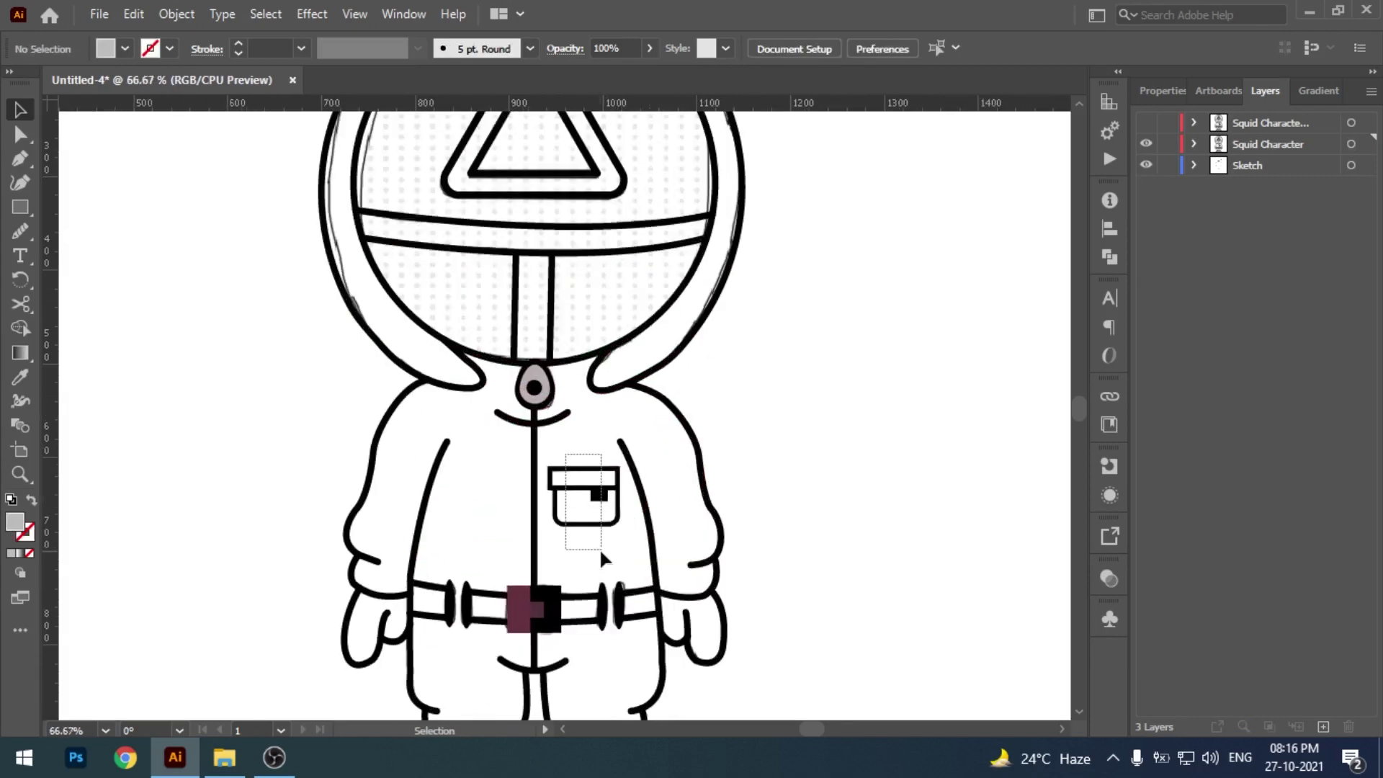
pyautogui.click(599, 547)
pyautogui.press('Delete')
pyautogui.click(534, 388)
pyautogui.press('Delete')
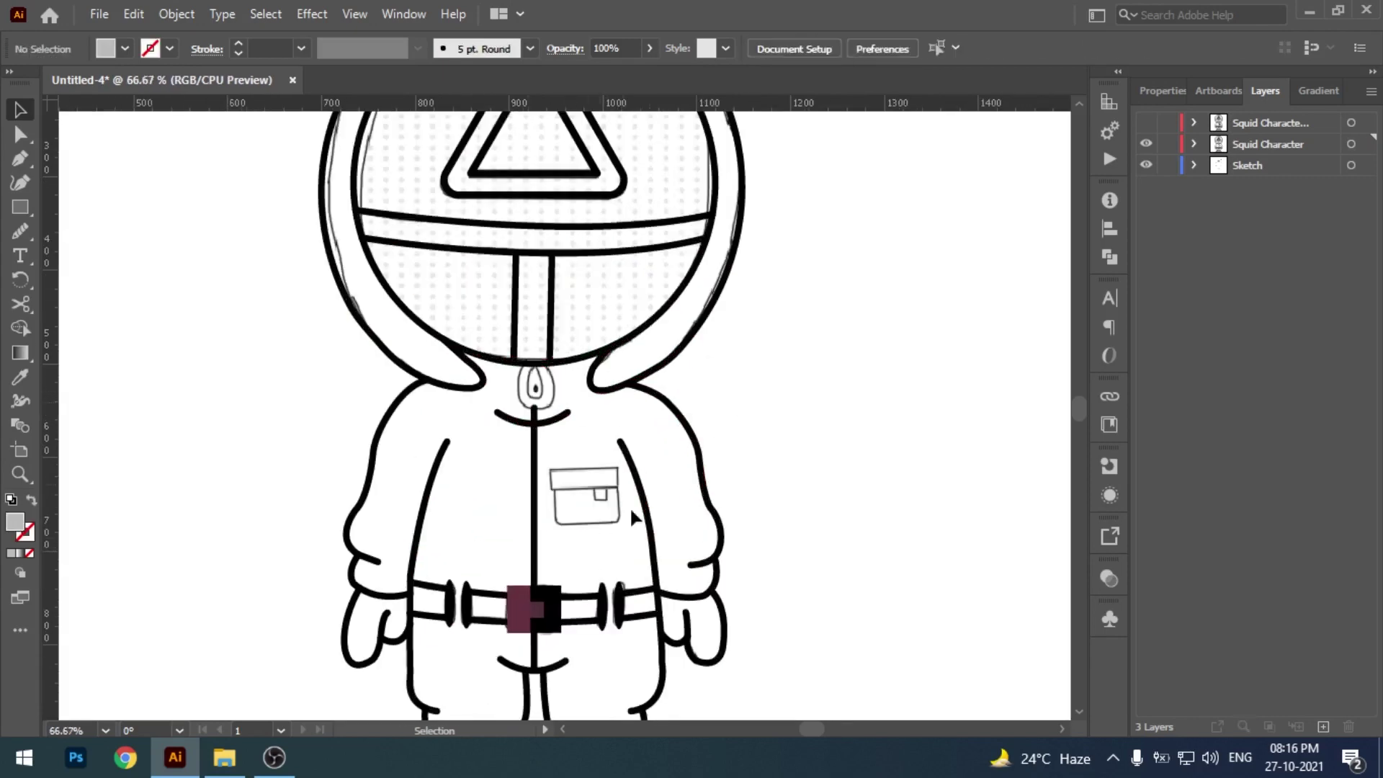
# - Delete both sets of belt loops, the belt buckle and the sketch outline beneath it
pyautogui.scroll(-2, 765, 485)
pyautogui.scroll(-1, 771, 478)
pyautogui.hotkey('ctrl', '+')
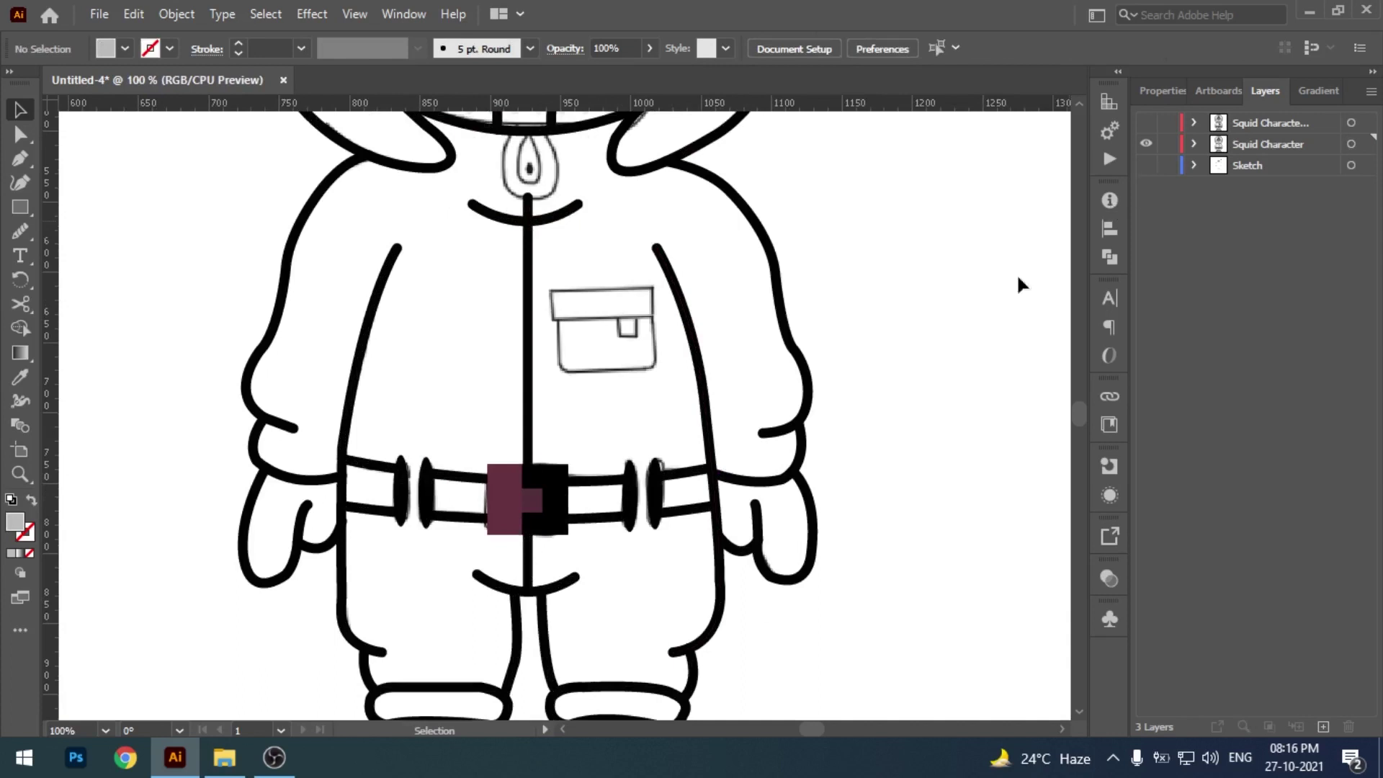
pyautogui.click(656, 493)
pyautogui.press('Delete')
pyautogui.press('Delete')
pyautogui.click(536, 512)
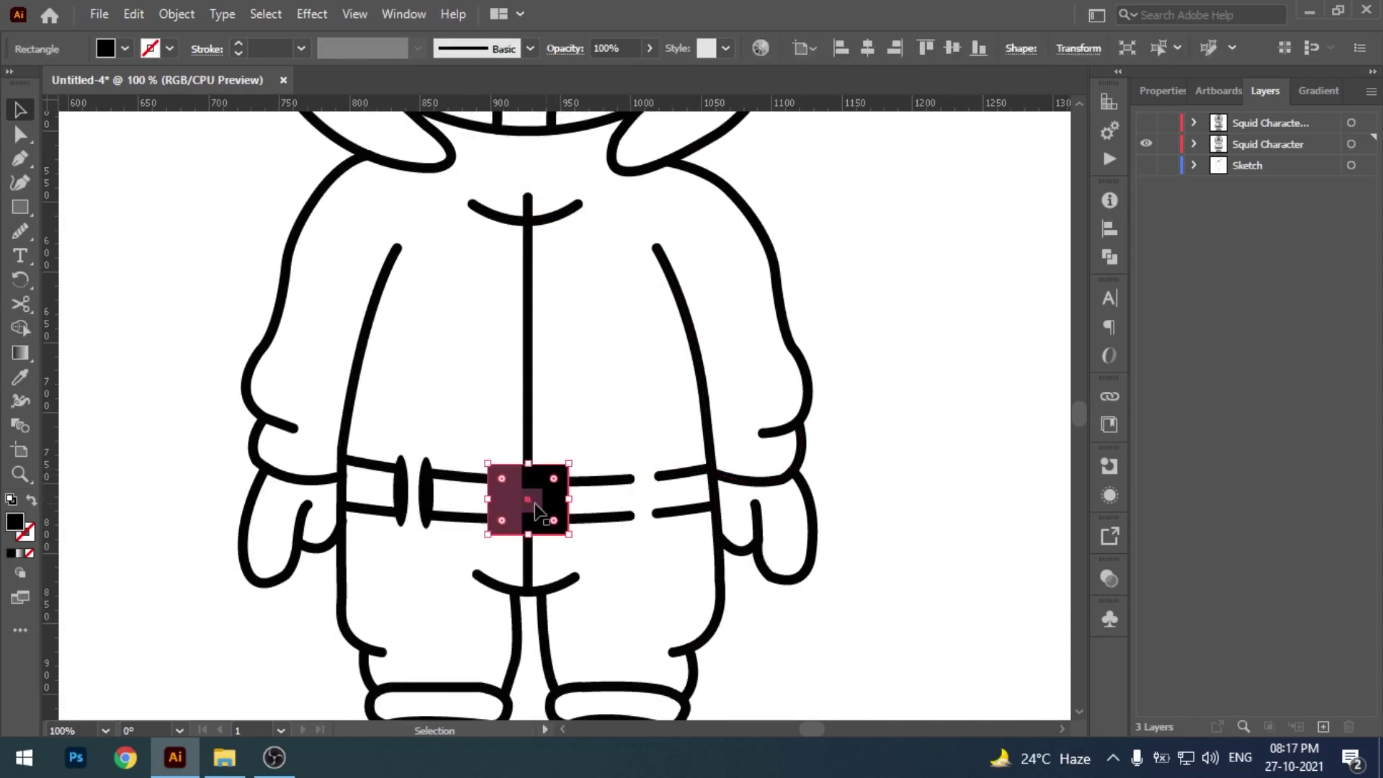
pyautogui.press('Delete')
pyautogui.click(519, 515)
pyautogui.press('Delete')
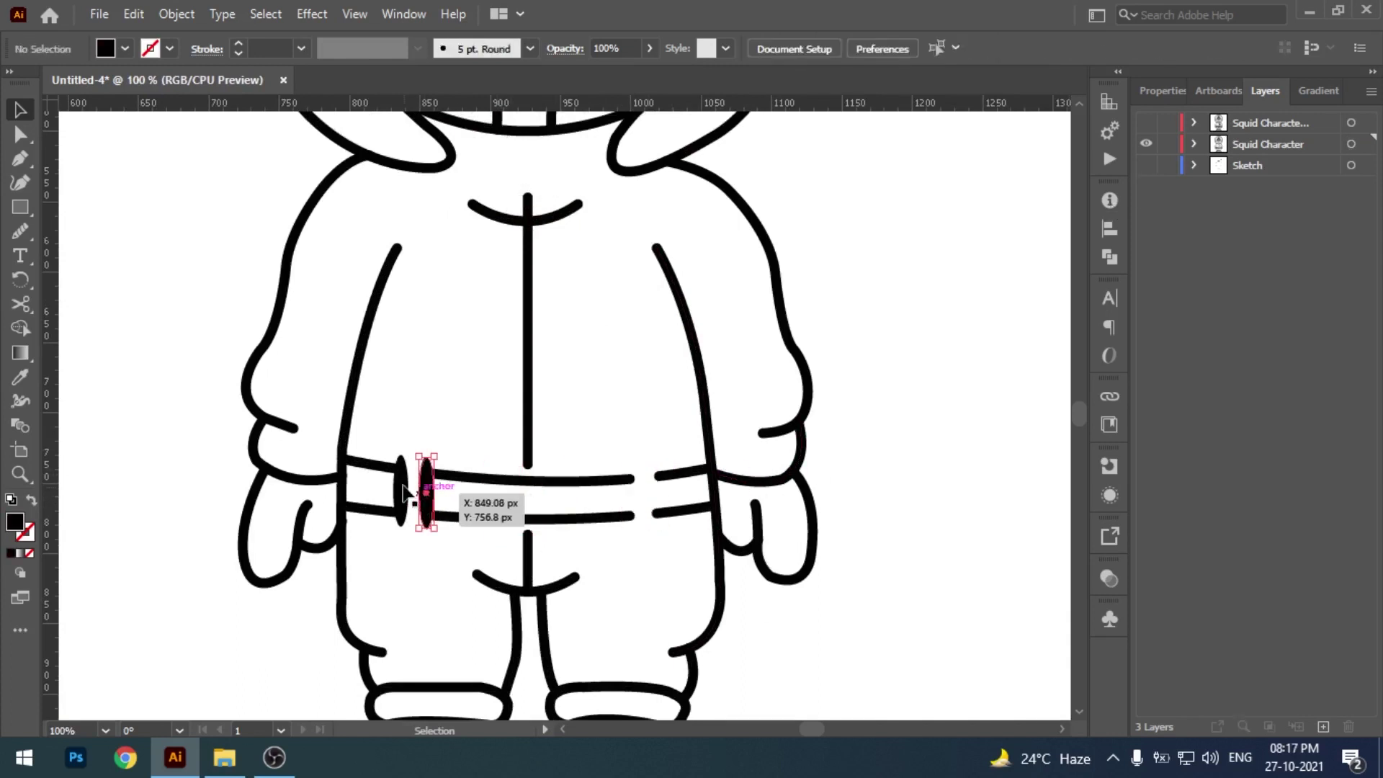
pyautogui.click(403, 492)
pyautogui.press('Delete')
pyautogui.hotkey('ctrl', '0')
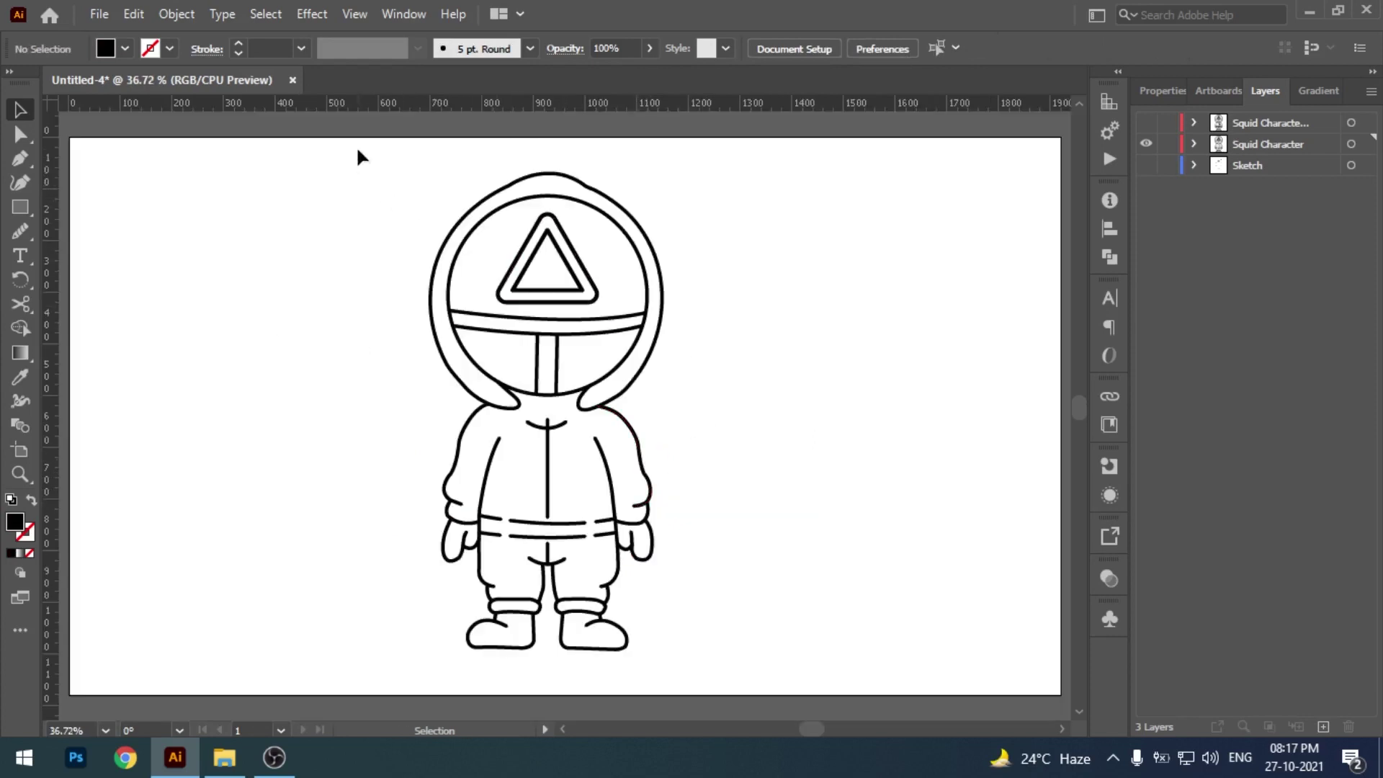
pyautogui.moveTo(360, 153); pyautogui.dragTo(764, 696)
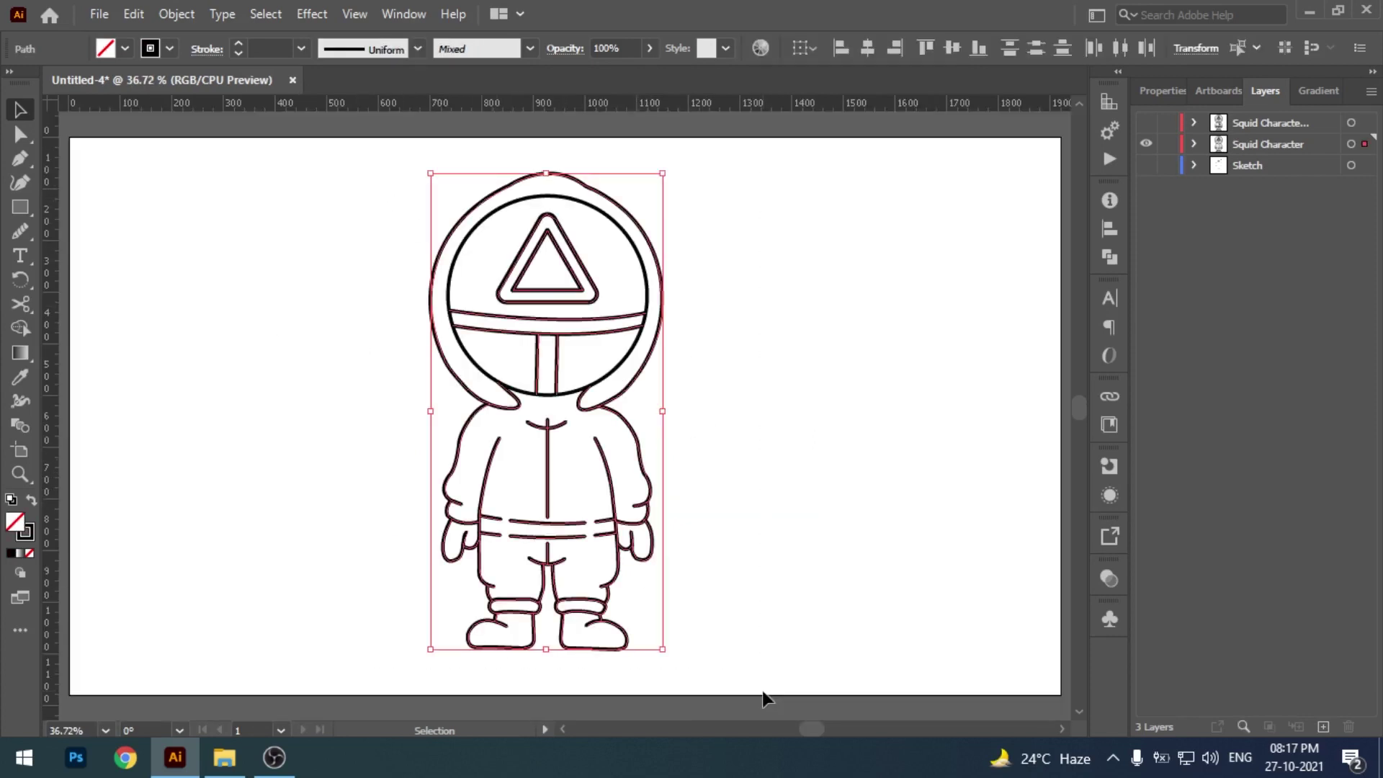
# - Convert the character's strokes into outlined fill shapes and bring up the Pathfinder panel
pyautogui.click(190, 17)
pyautogui.moveTo(249, 490)
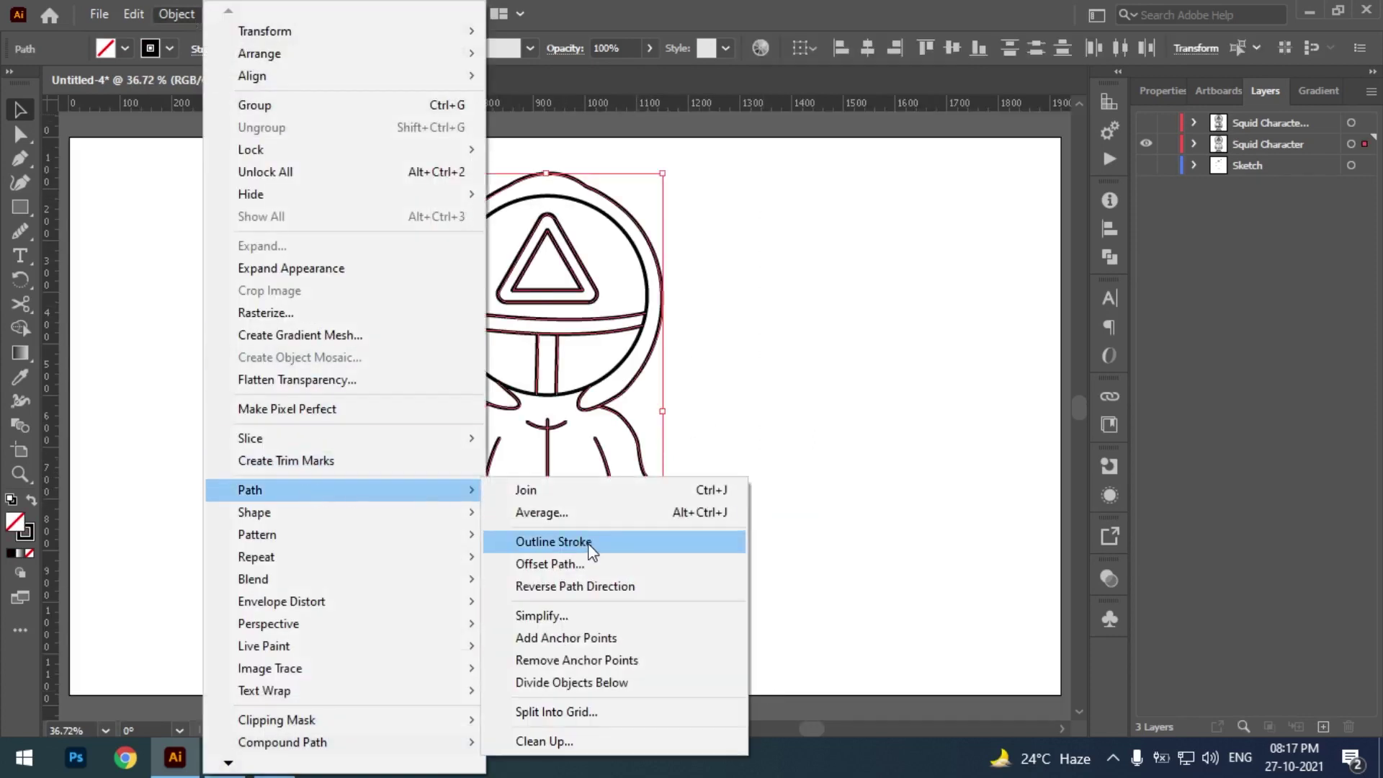
pyautogui.click(554, 542)
pyautogui.click(405, 14)
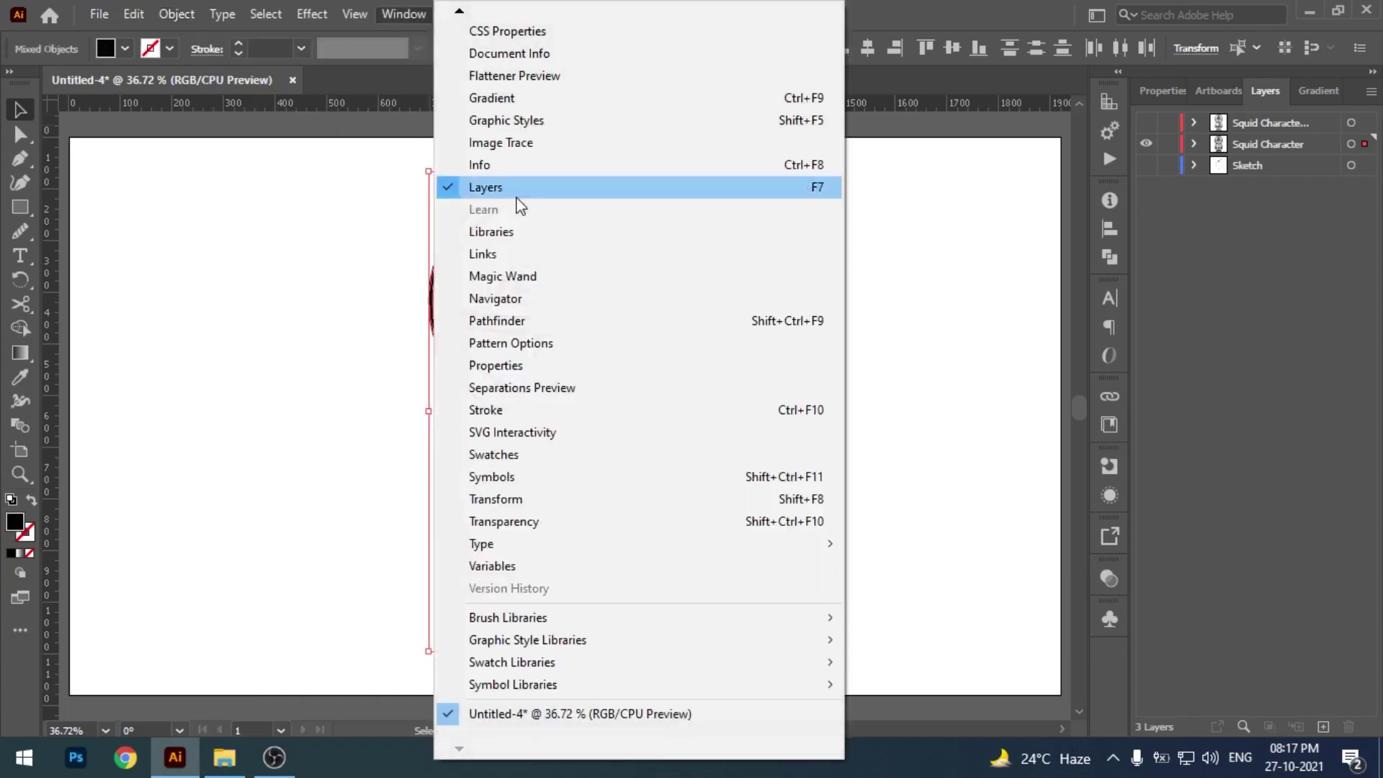
pyautogui.click(537, 321)
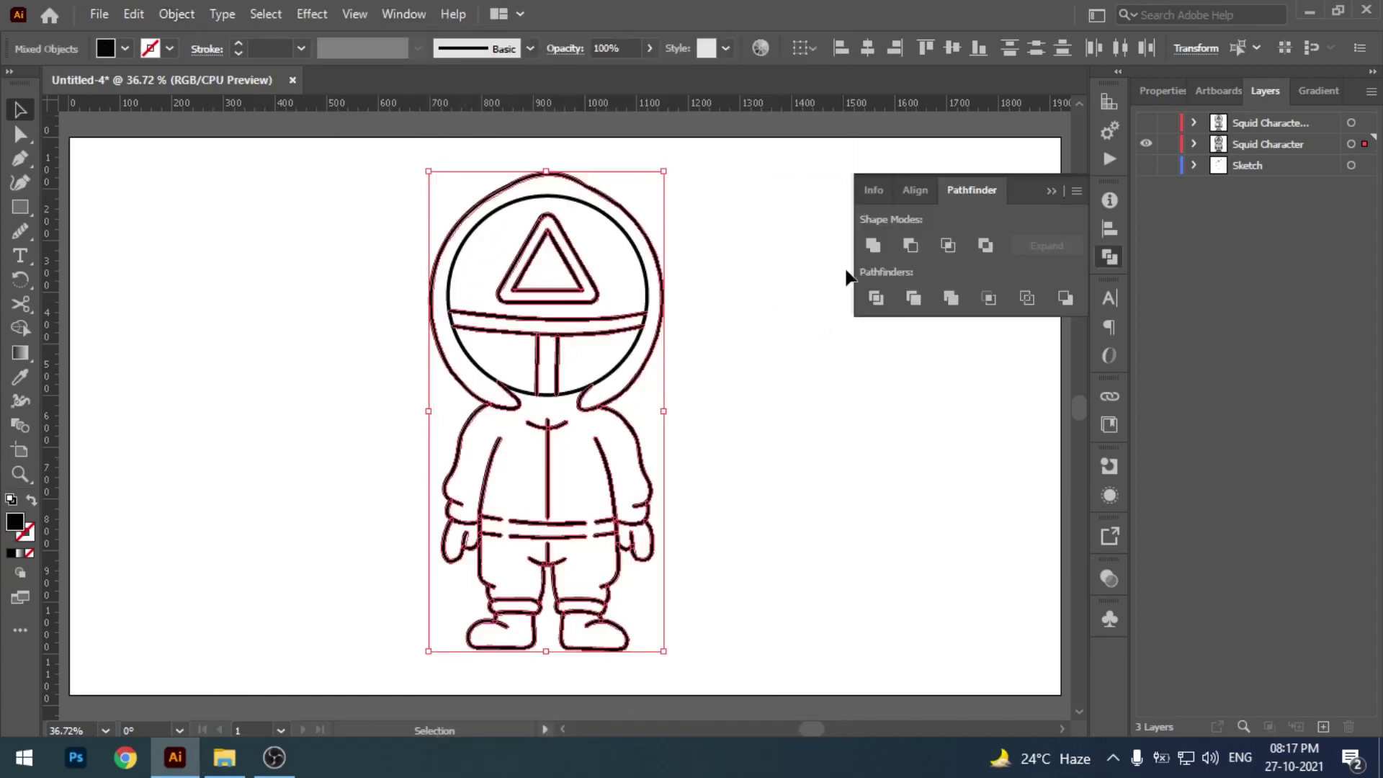
# - Ungroup the outlined artwork and release its compound path into separate shapes
pyautogui.rightClick(596, 371)
pyautogui.click(685, 556)
pyautogui.rightClick(624, 336)
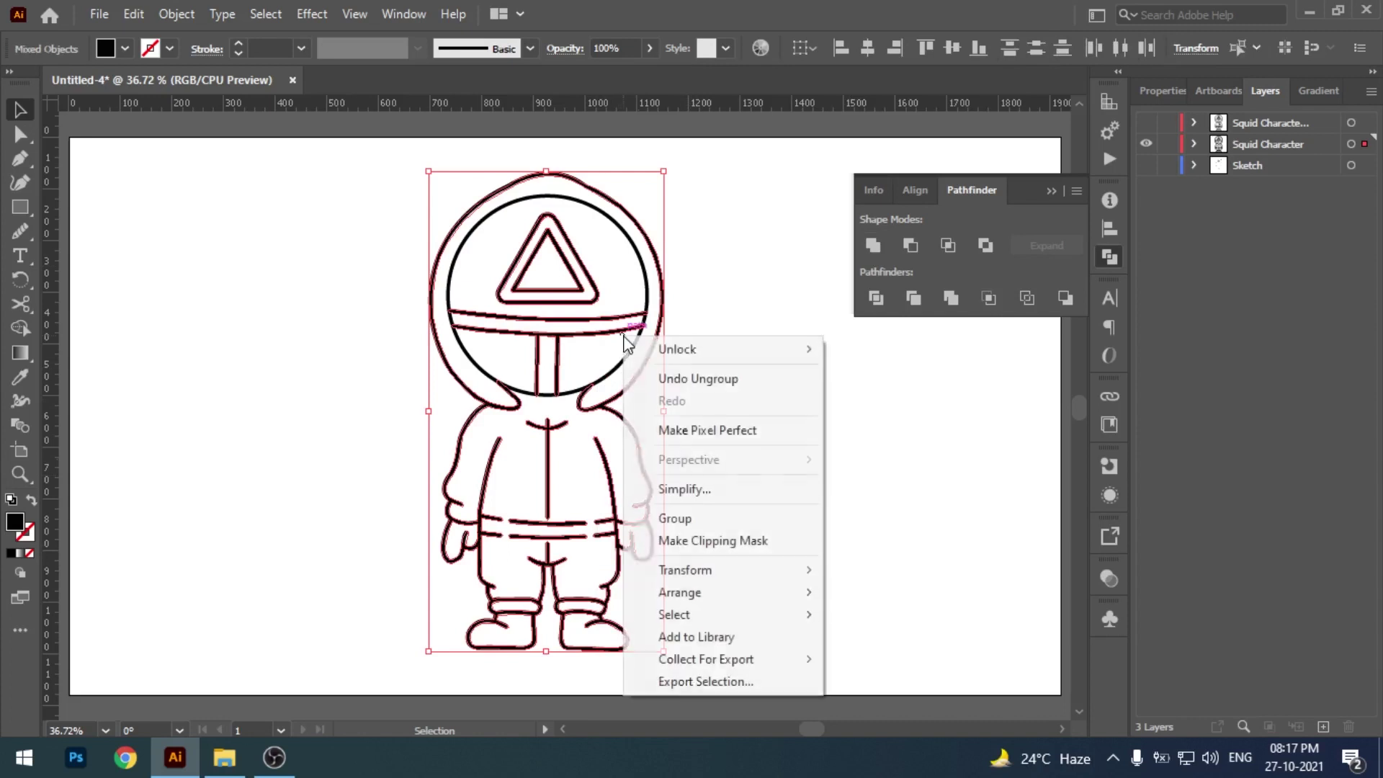
pyautogui.click(696, 296)
pyautogui.moveTo(508, 350); pyautogui.dragTo(513, 354)
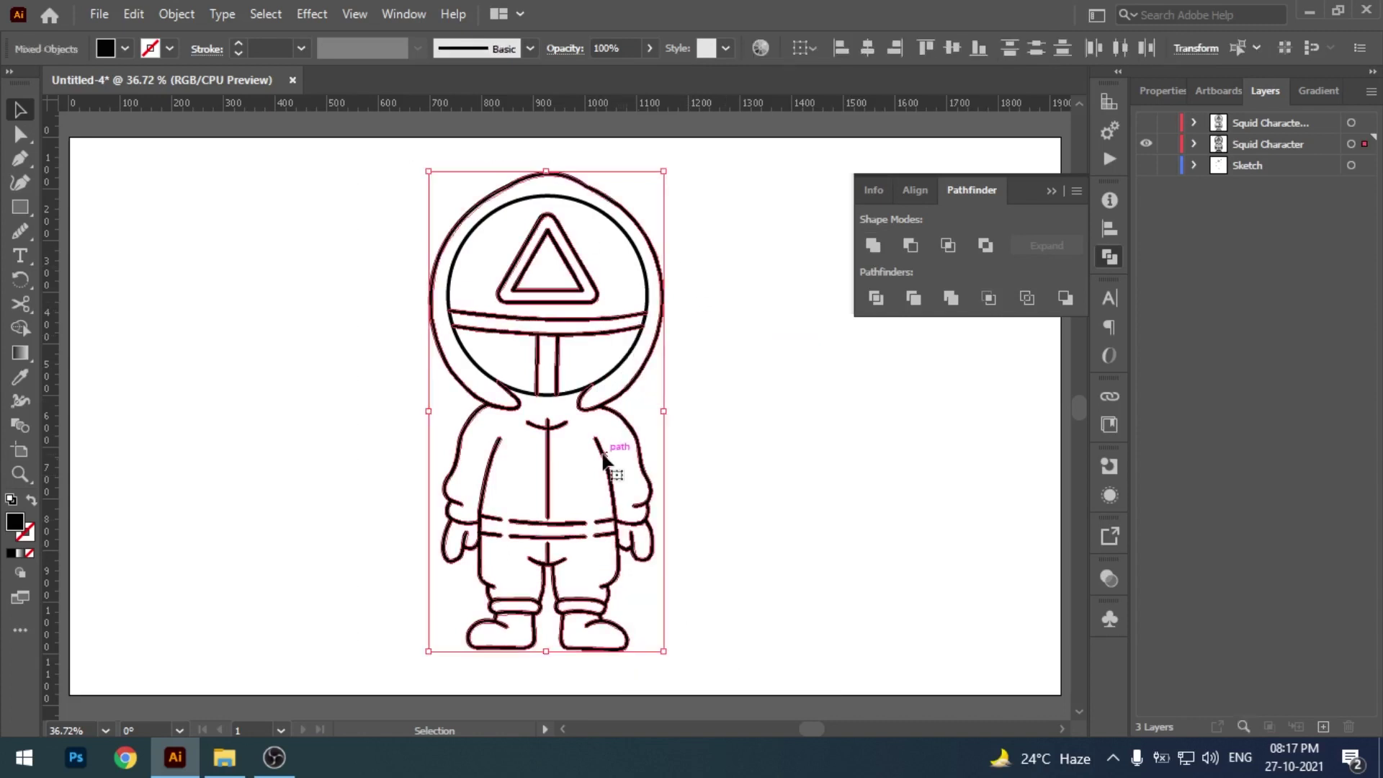
pyautogui.rightClick(602, 454)
pyautogui.click(655, 446)
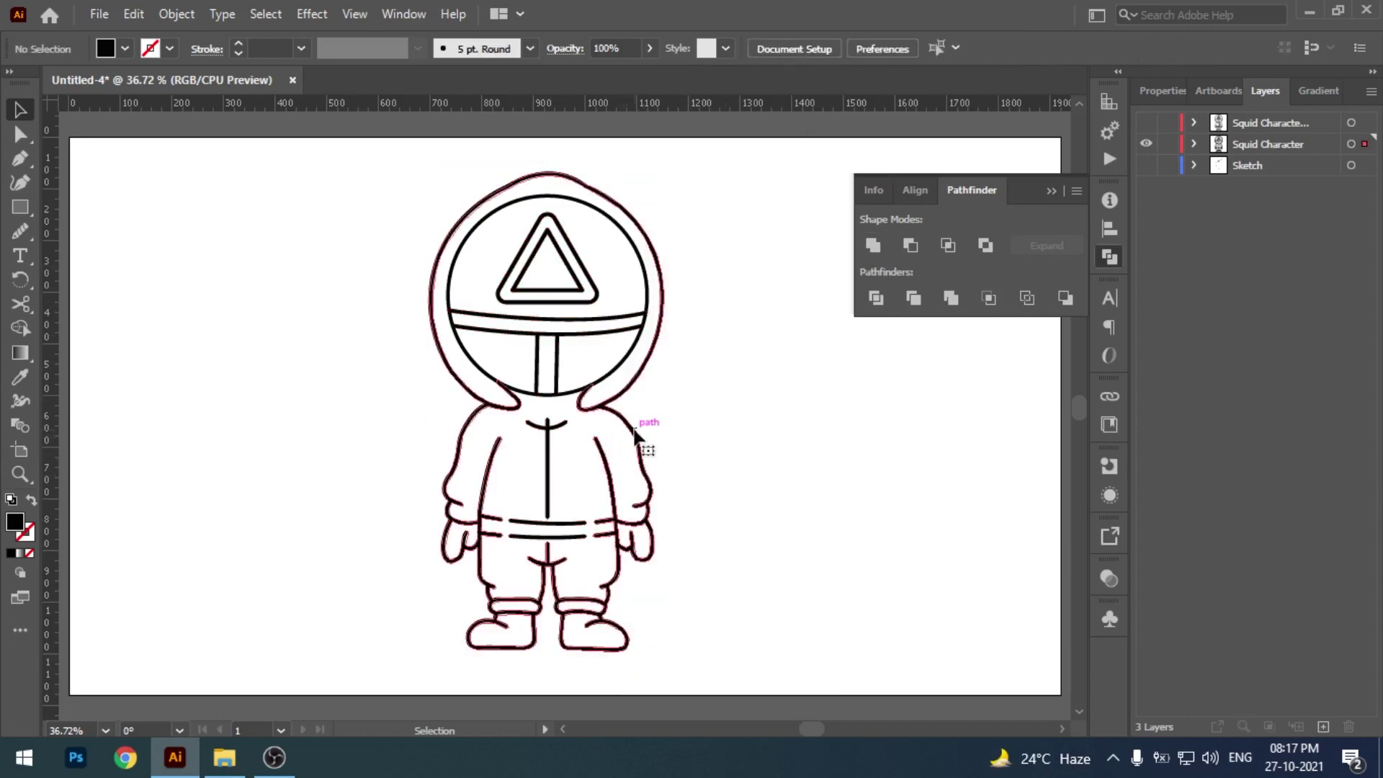
pyautogui.rightClick(642, 441)
pyautogui.click(720, 245)
# - Drag the extra black silhouette aside, delete it, and hide the outline layer
pyautogui.hscroll(2, 791, 469)
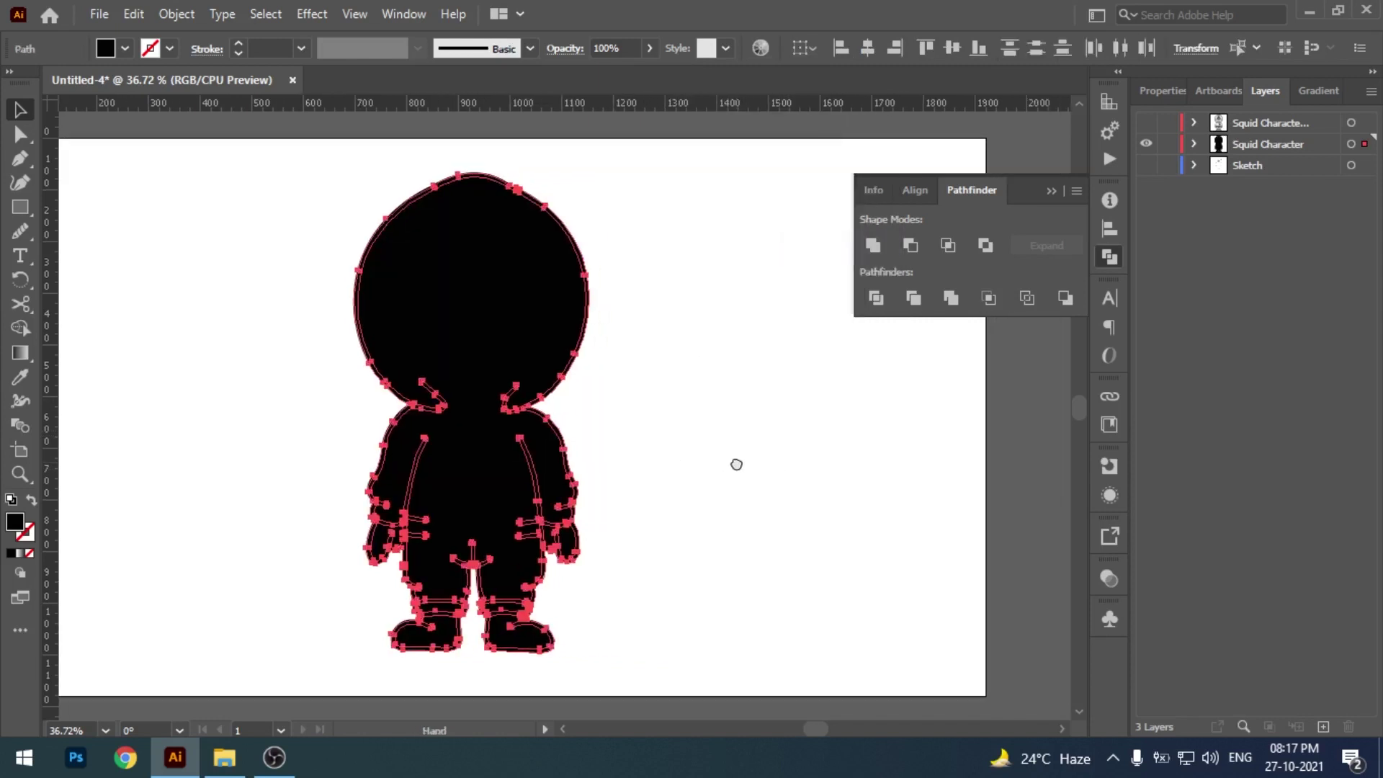
pyautogui.click(777, 440)
pyautogui.moveTo(577, 369); pyautogui.dragTo(745, 409)
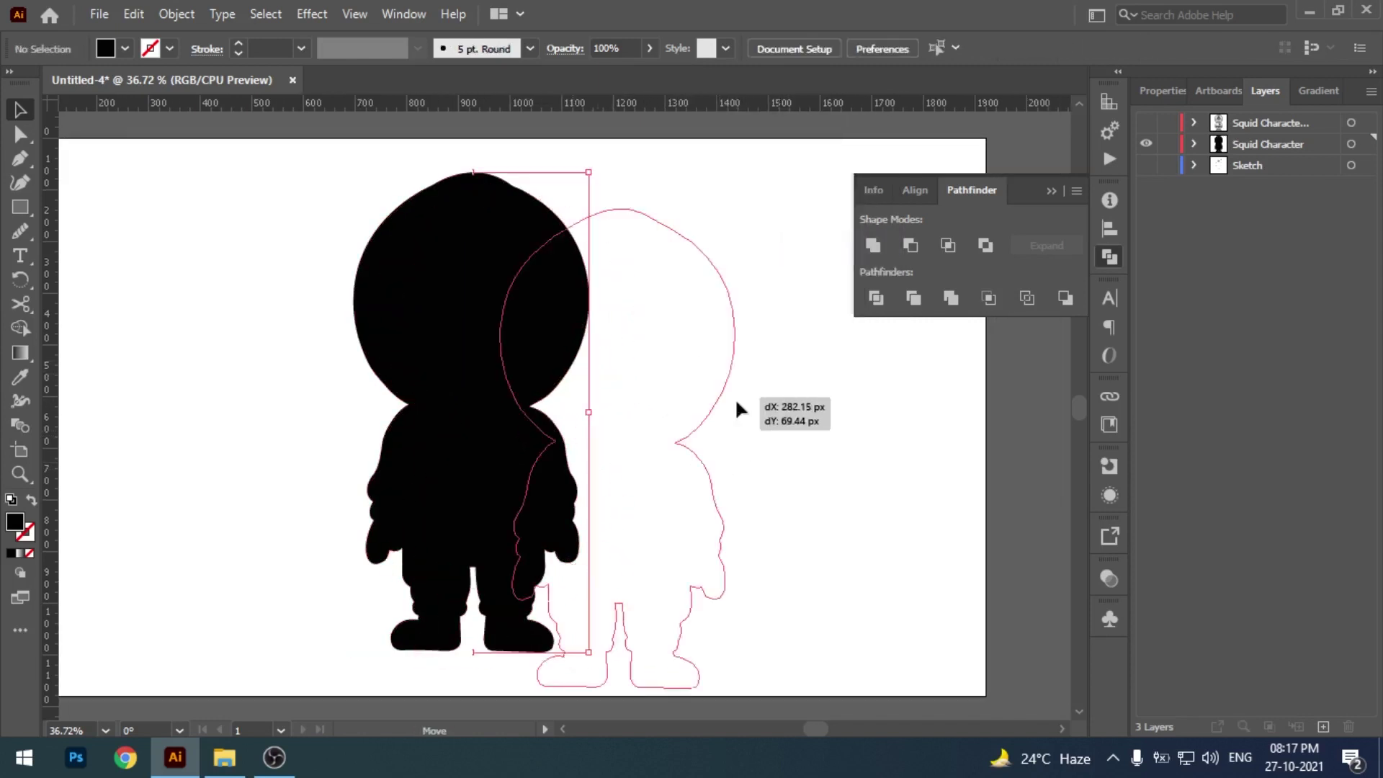
pyautogui.press('Delete')
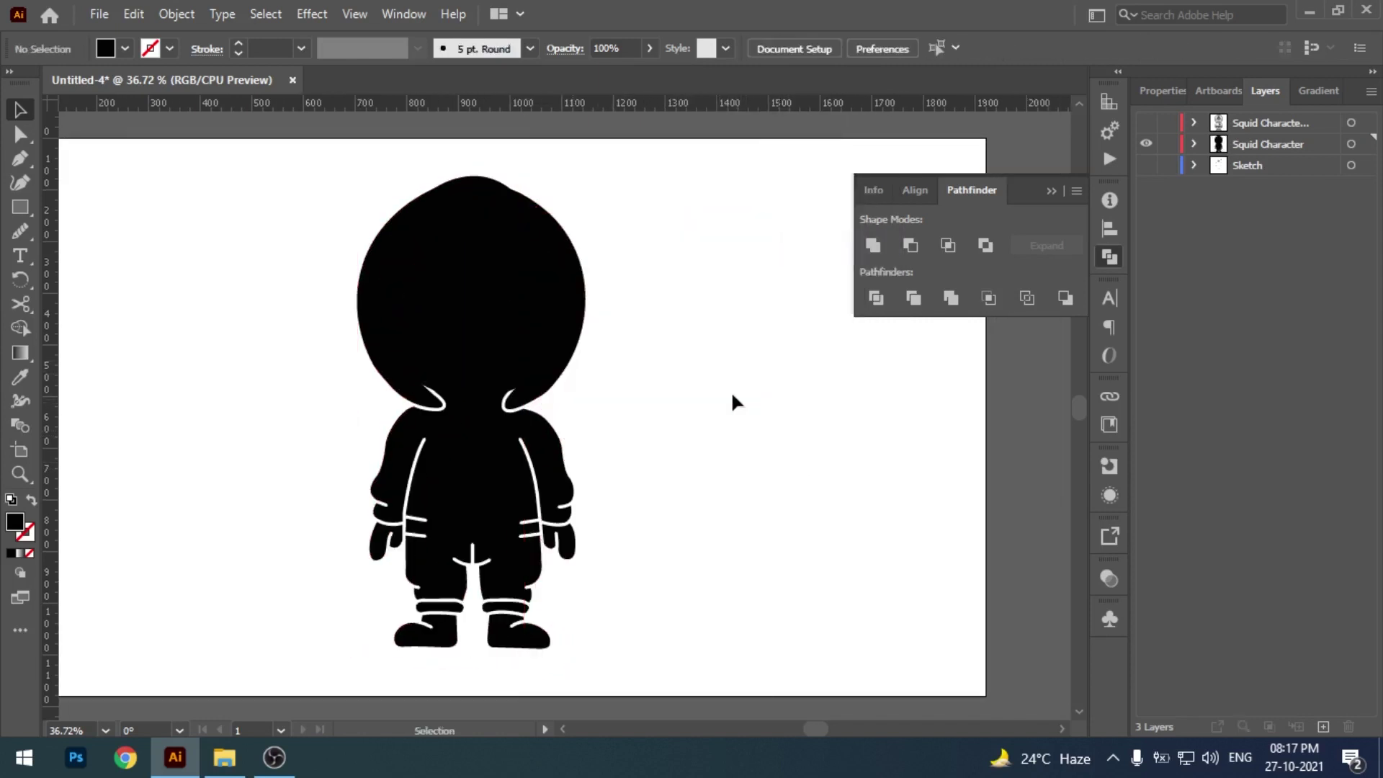
pyautogui.hscroll(-1, 735, 389)
pyautogui.click(1145, 143)
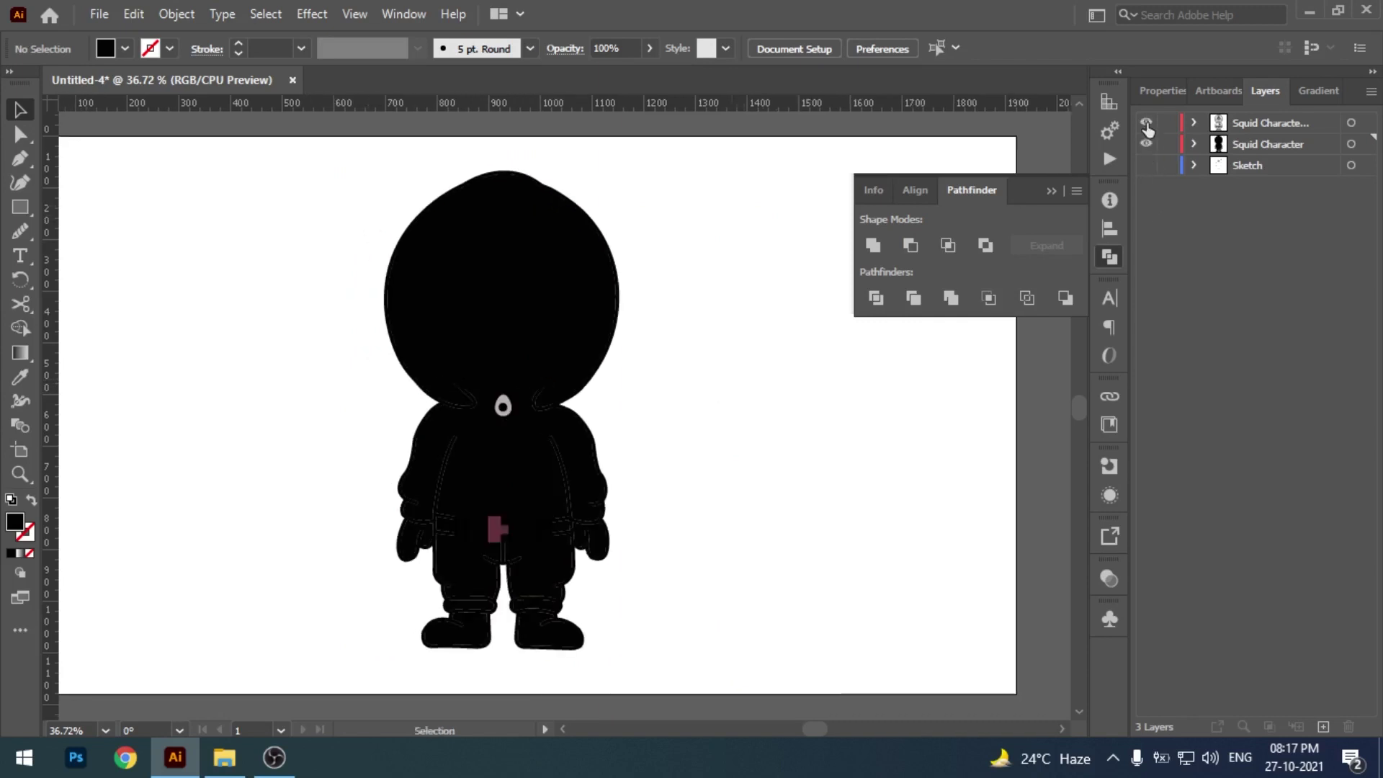
# - Fill all the character's shapes light grey and show the outline layer again
pyautogui.moveTo(345, 151); pyautogui.dragTo(737, 703)
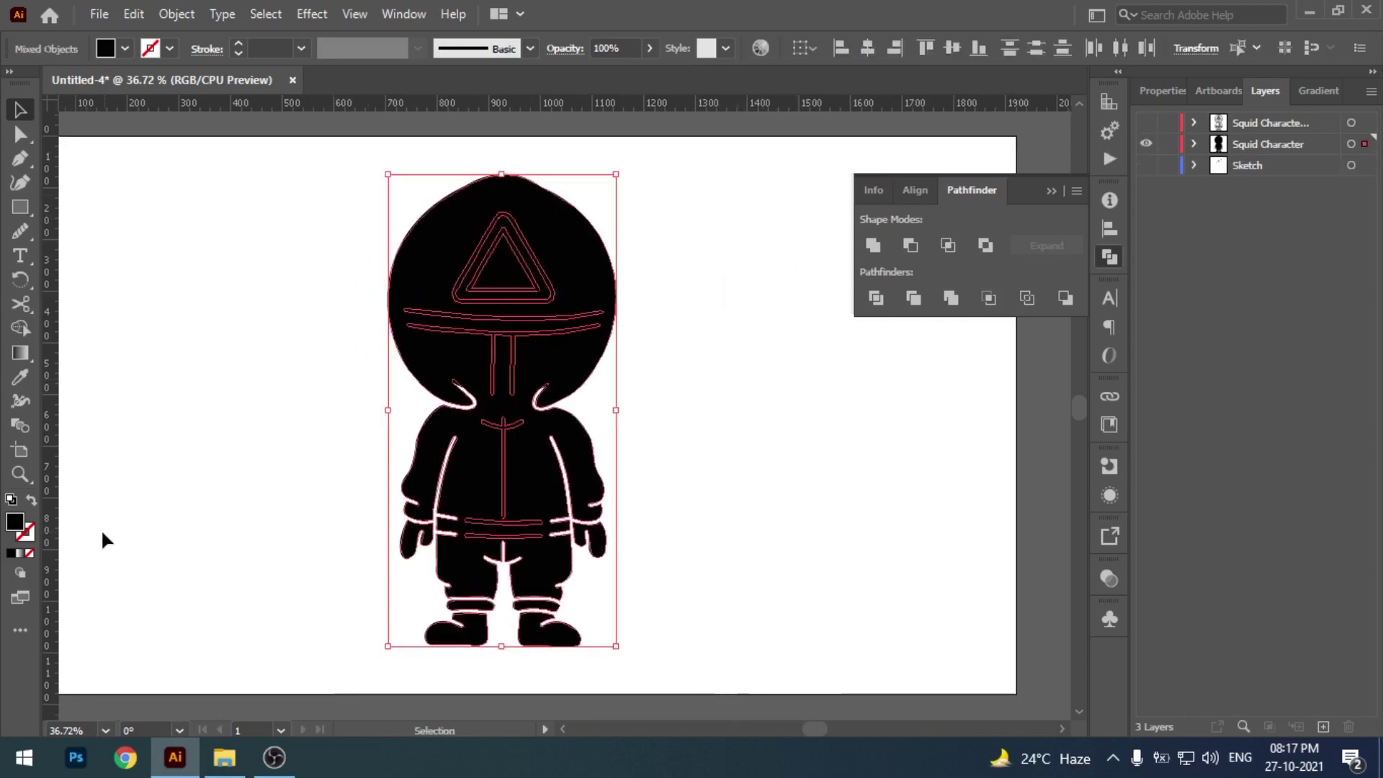
pyautogui.doubleClick(20, 528)
pyautogui.click(862, 234)
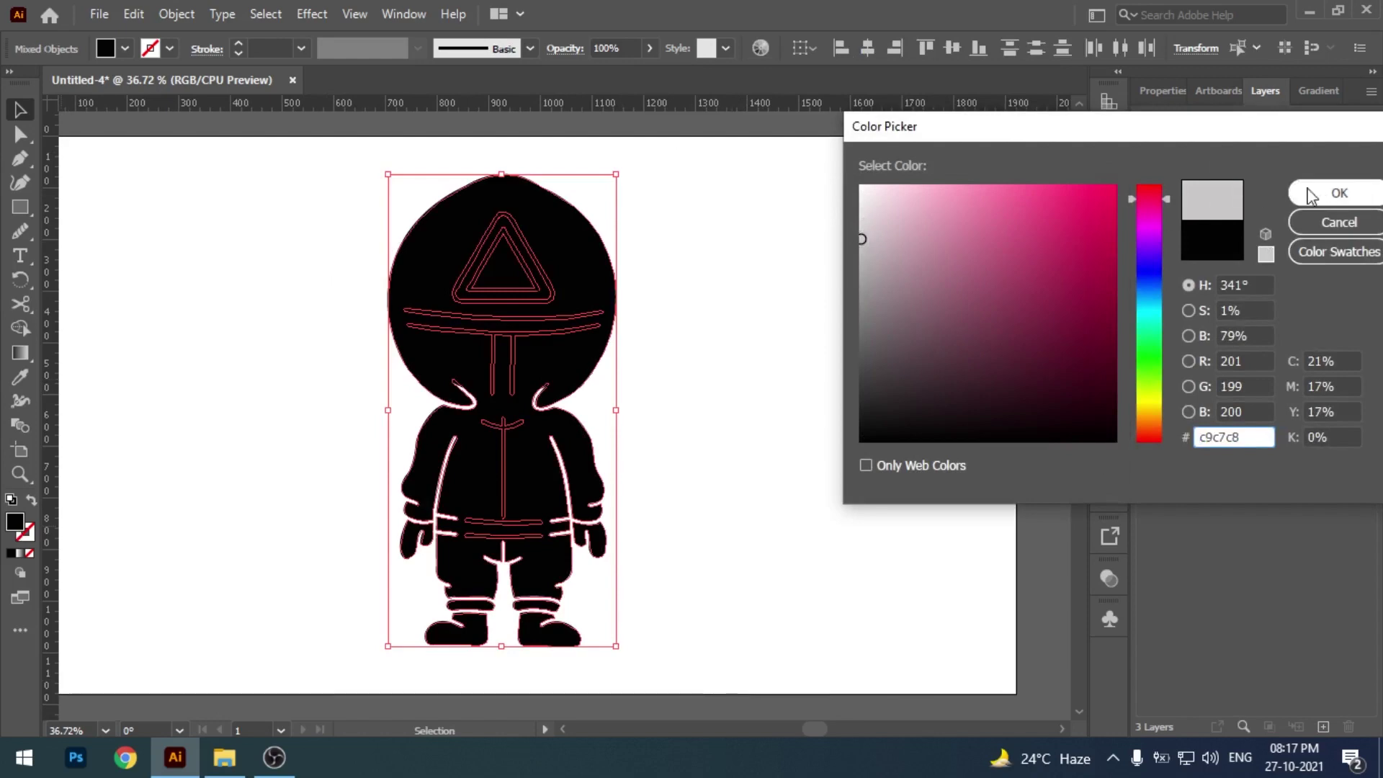
pyautogui.click(1336, 191)
pyautogui.click(756, 271)
pyautogui.click(1146, 123)
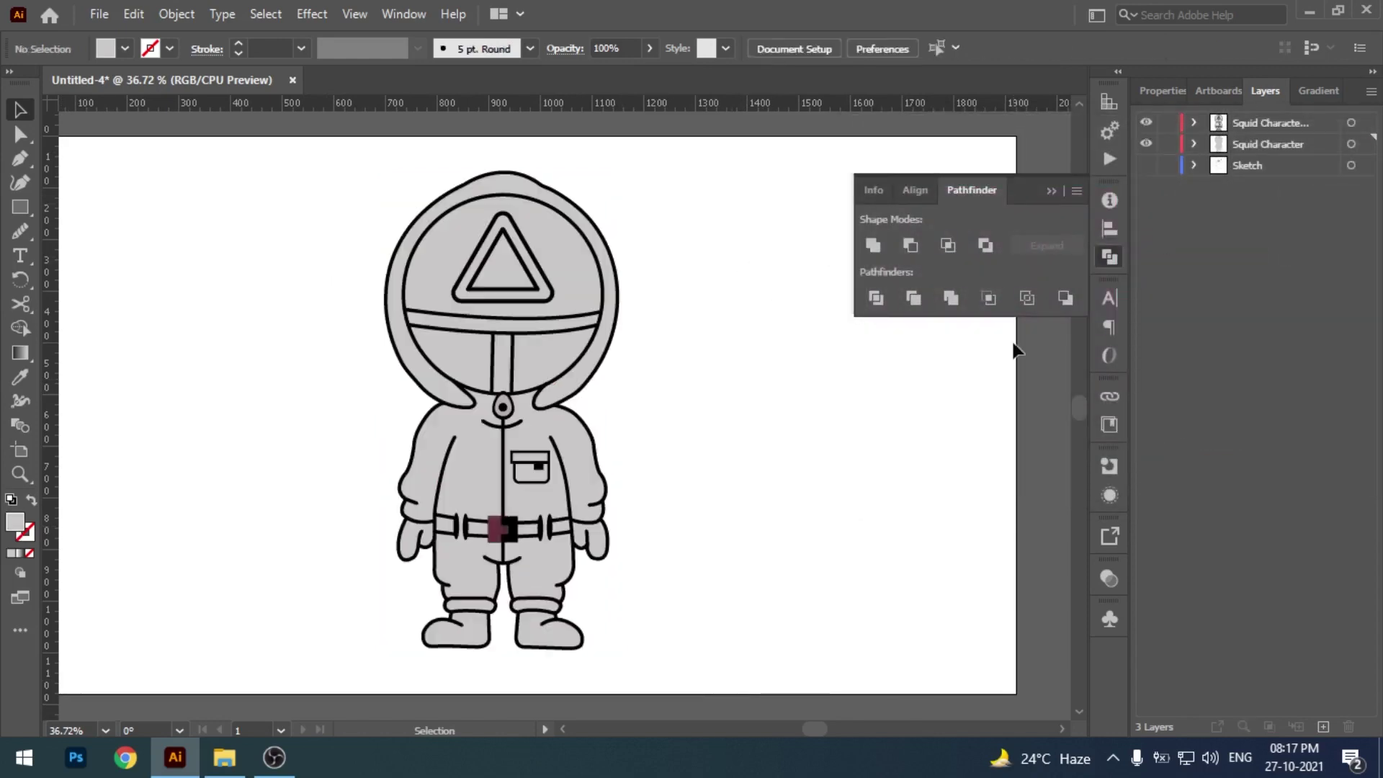
pyautogui.click(1114, 256)
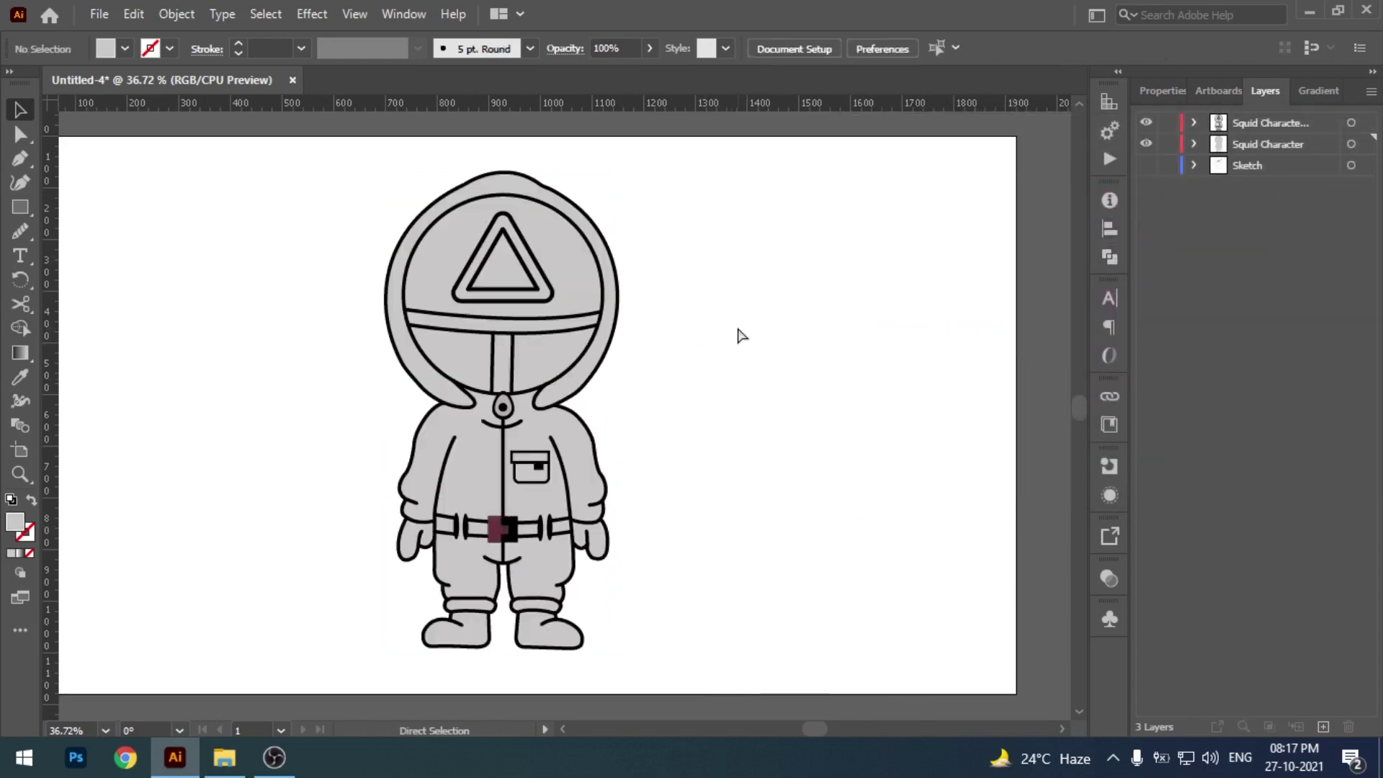
pyautogui.hotkey('ctrl', '+')
pyautogui.moveTo(740, 323)
pyautogui.mouseDown()
pyautogui.moveTo(651, 283)
pyautogui.moveTo(642, 311)
pyautogui.mouseUp()
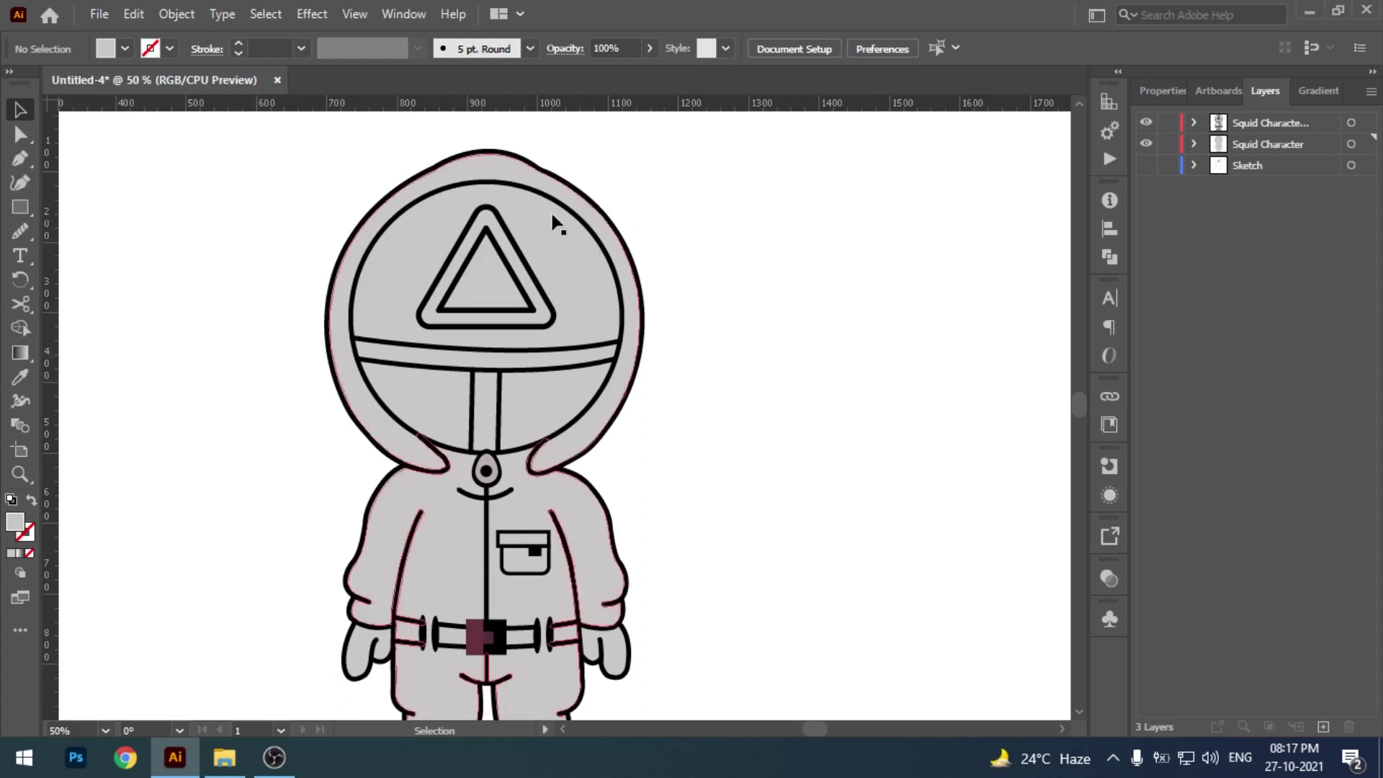
# - Give the main suit shape a pink fill through the Color Picker
pyautogui.click(483, 168)
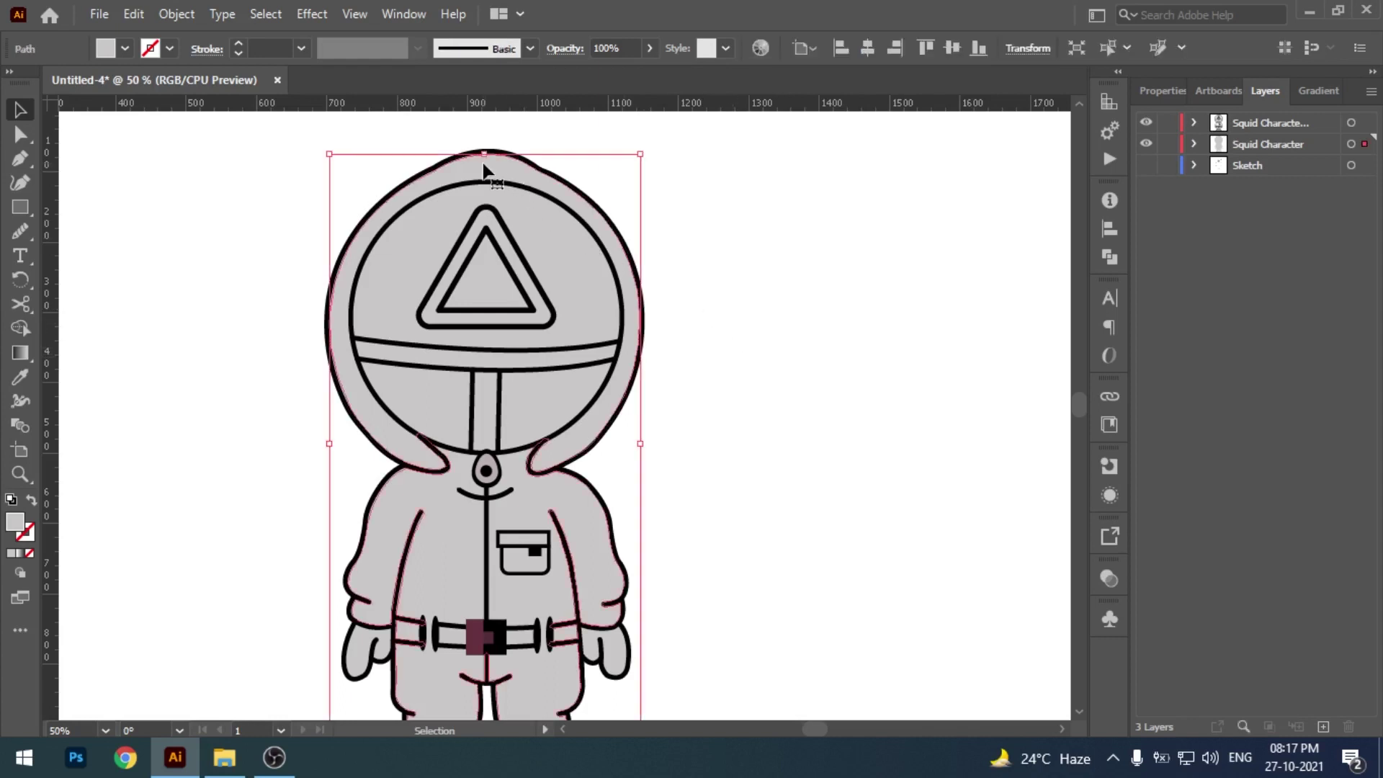
pyautogui.doubleClick(15, 521)
pyautogui.write('ff3')
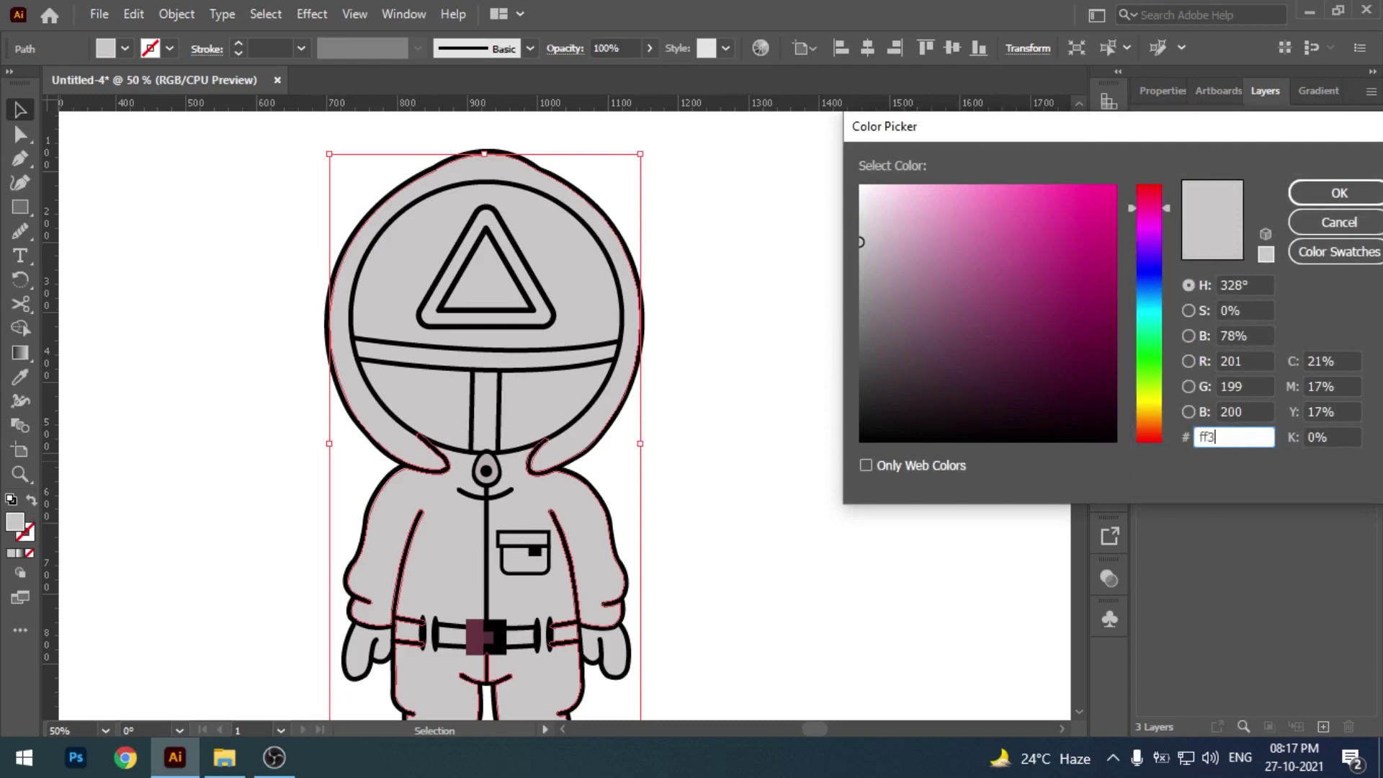
pyautogui.write('c')
pyautogui.press('Return')
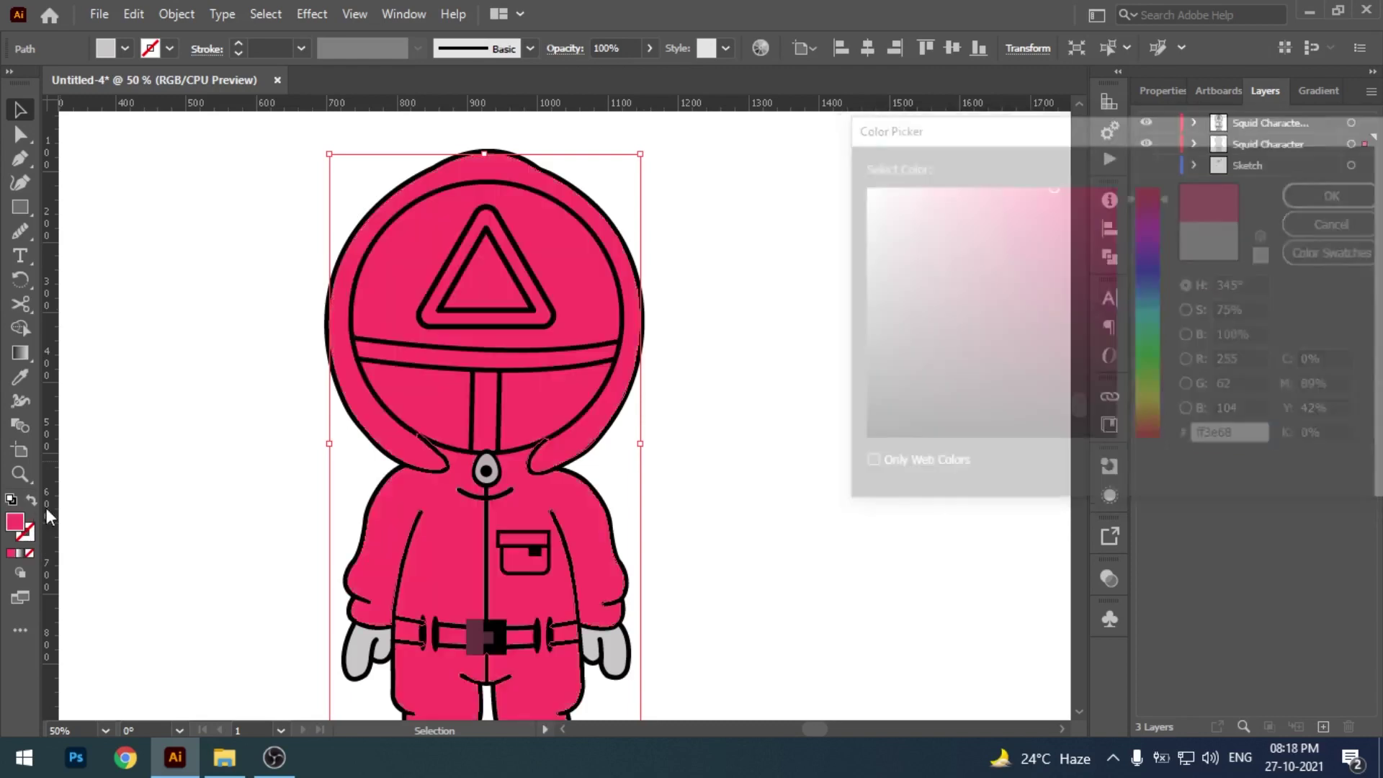
pyautogui.scroll(-1, 800, 504)
pyautogui.click(807, 475)
pyautogui.moveTo(807, 502); pyautogui.dragTo(805, 421)
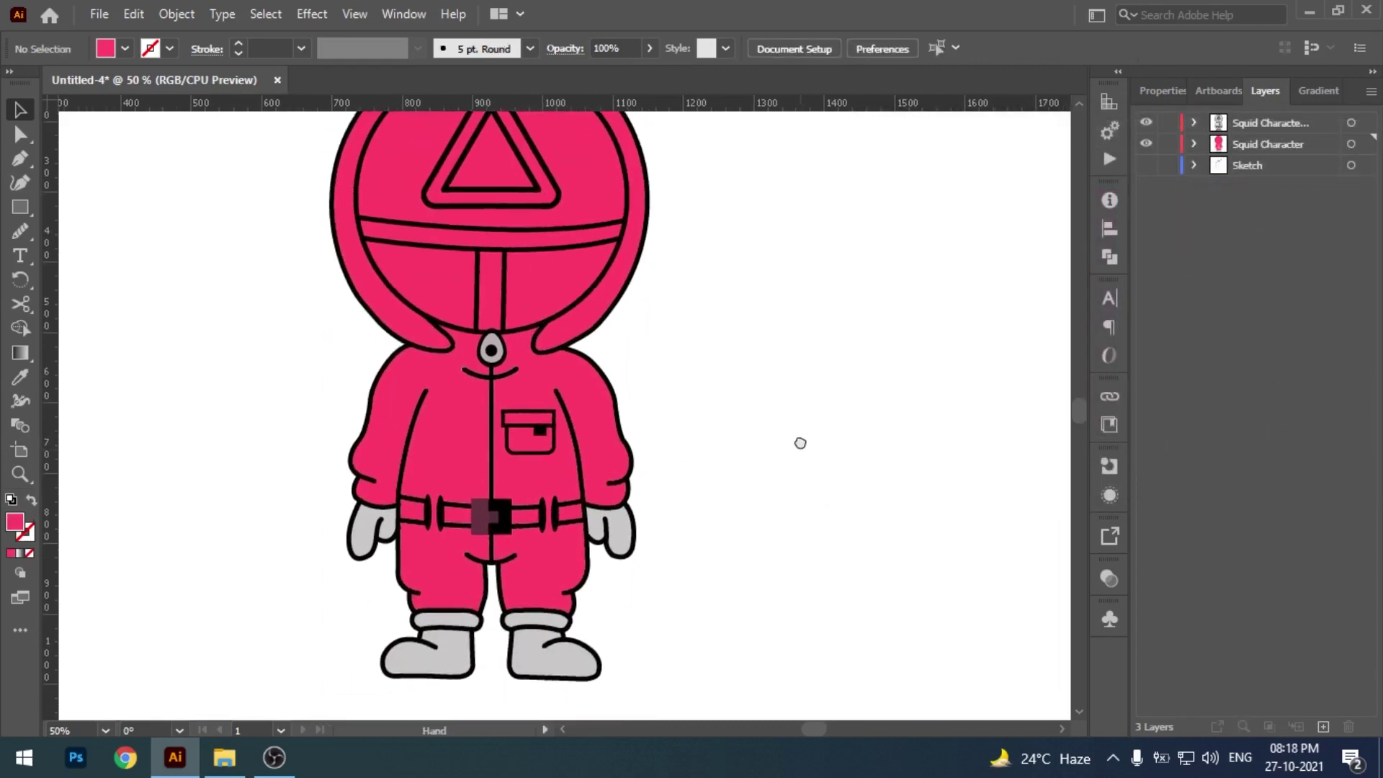
# - Eyedrop the pink suit colour onto both trouser cuffs
pyautogui.click(450, 589)
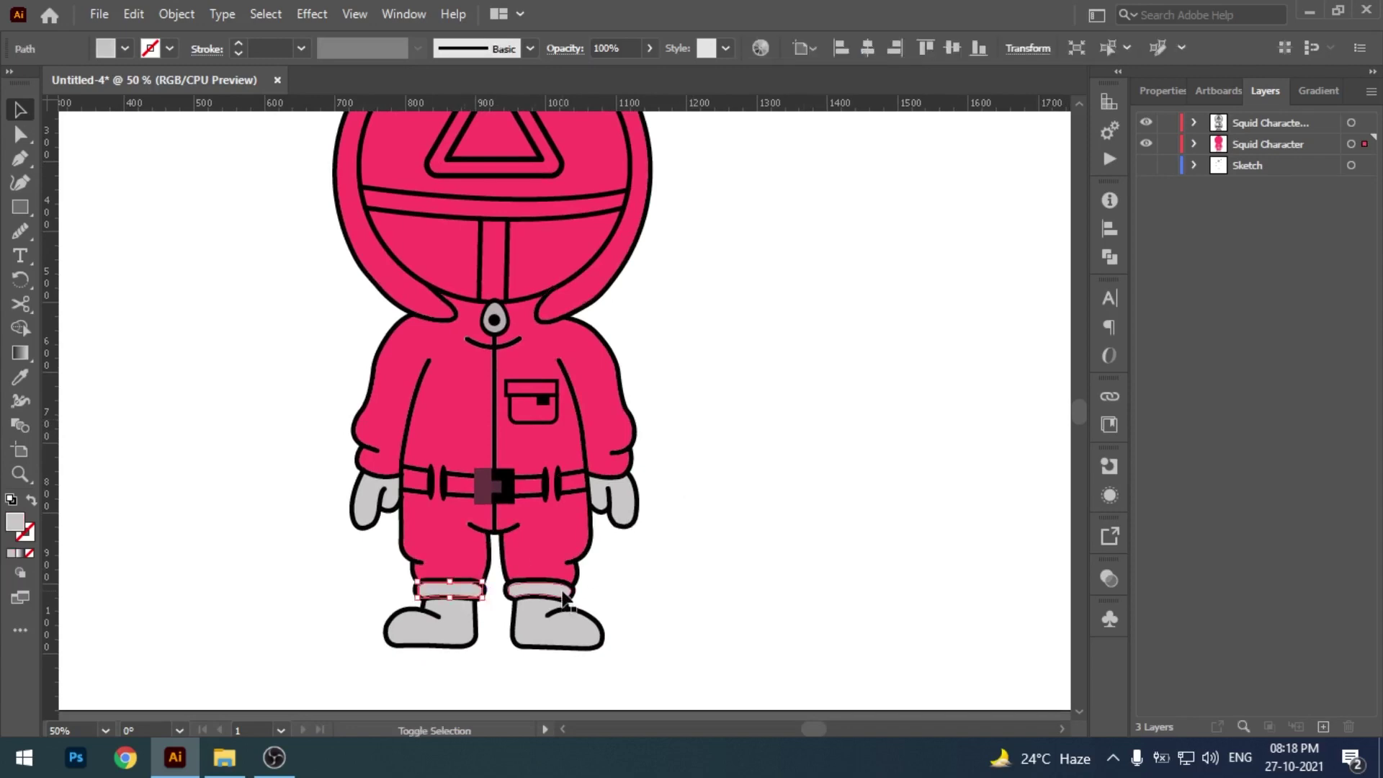
pyautogui.keyDown('shift'); pyautogui.click(540, 591); pyautogui.keyUp('shift')
pyautogui.press('i')
pyautogui.click(558, 536)
pyautogui.press('v')
pyautogui.click(717, 606)
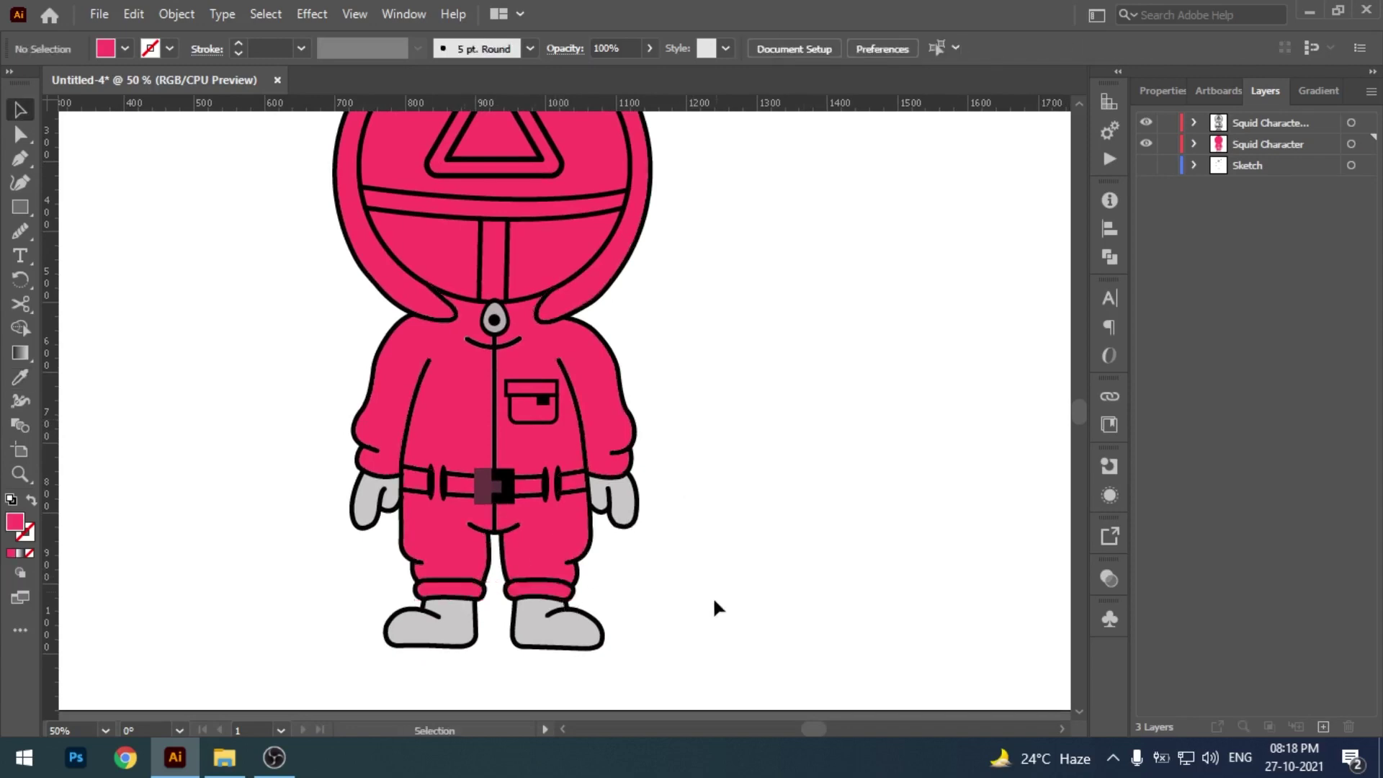
pyautogui.moveTo(717, 605); pyautogui.dragTo(736, 523)
pyautogui.hotkey('ctrl', '=')
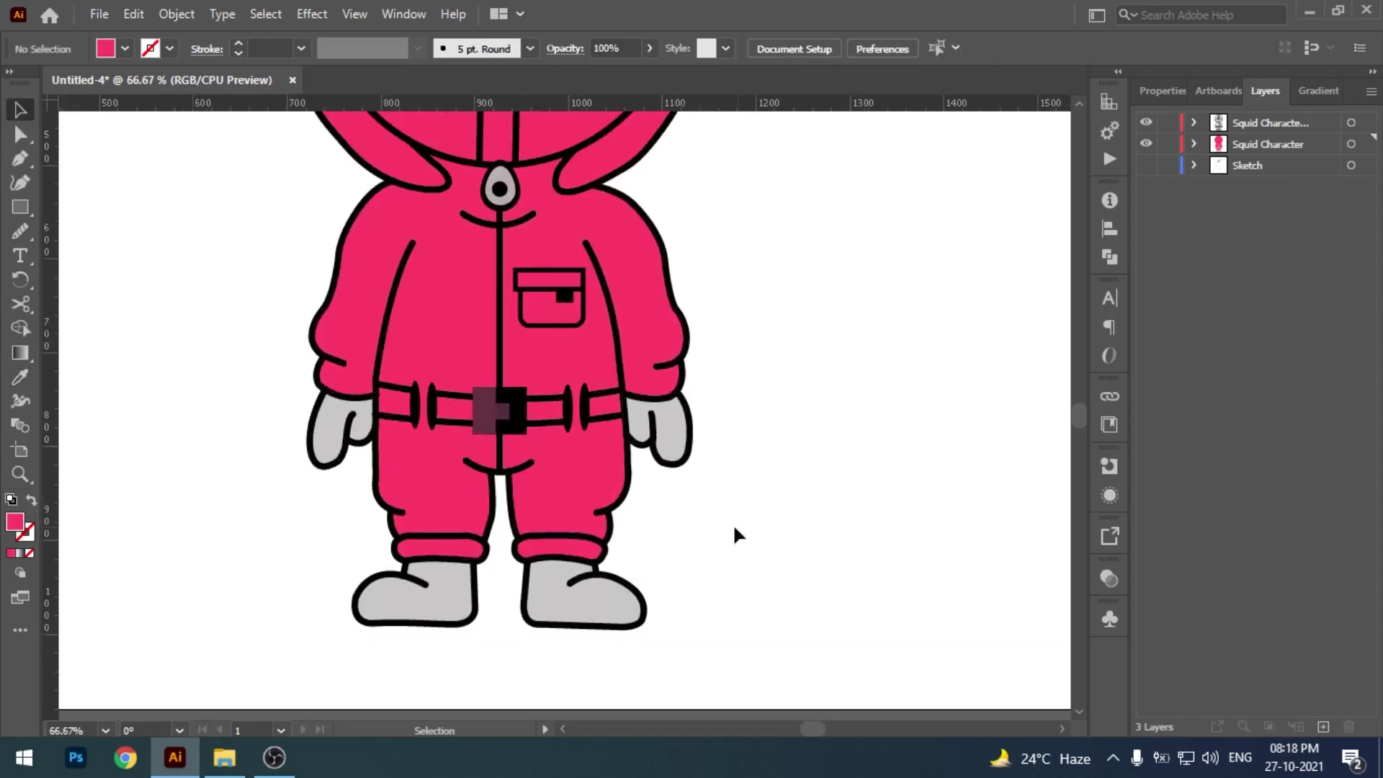
pyautogui.scroll(-1, 733, 523)
# - Fill both shoes dark grey #383838
pyautogui.click(479, 565)
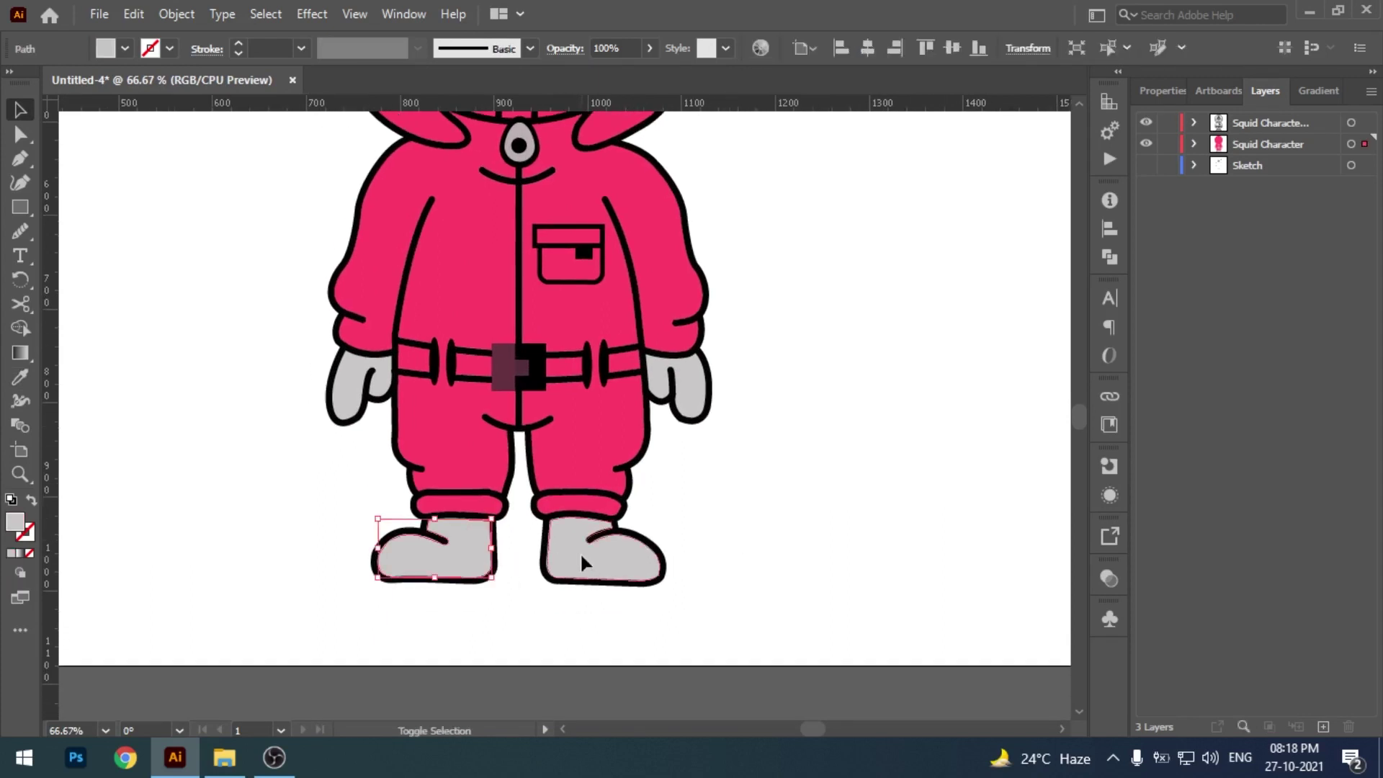
pyautogui.keyDown('shift'); pyautogui.click(580, 551); pyautogui.keyUp('shift')
pyautogui.doubleClick(16, 523)
pyautogui.write('383838')
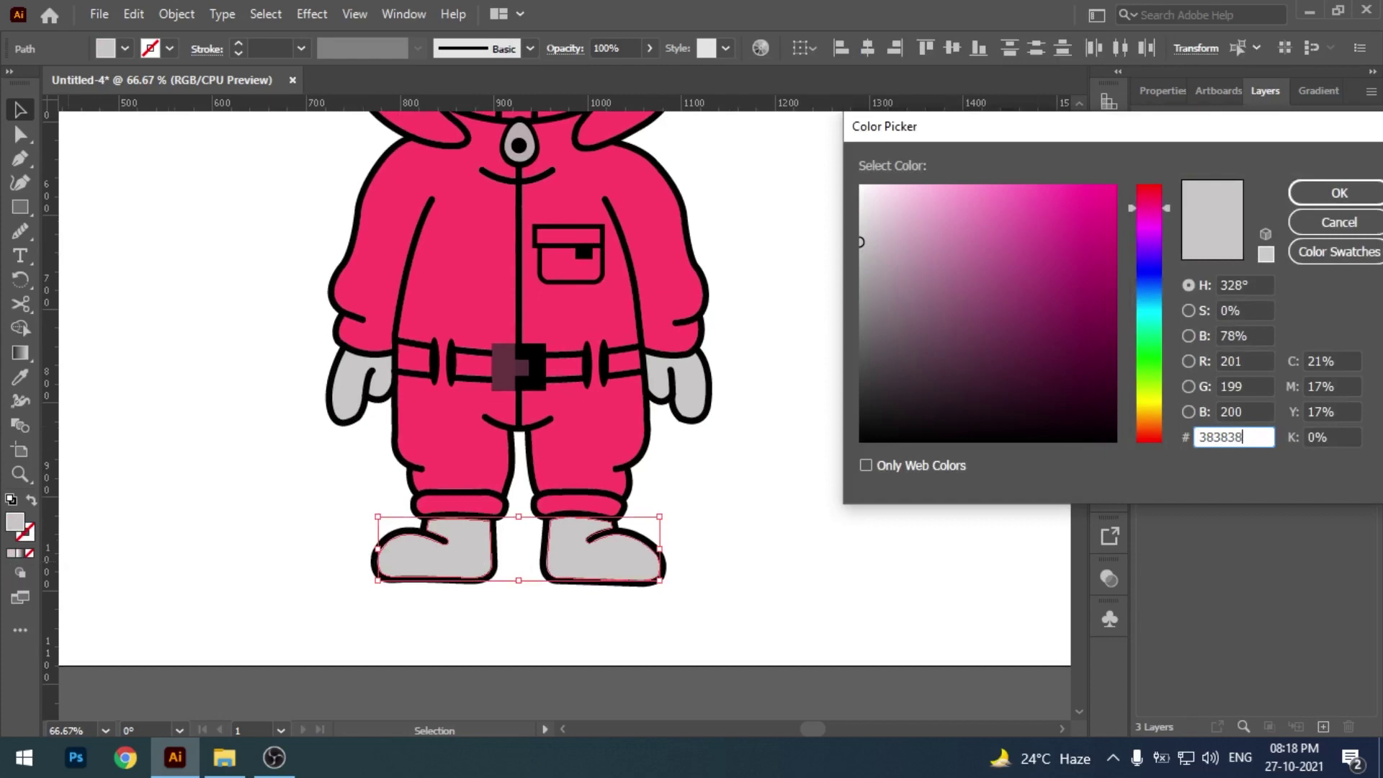
pyautogui.press('Return')
pyautogui.click(684, 504)
# - Eyedrop the dark grey shoe colour onto both gloves
pyautogui.click(688, 404)
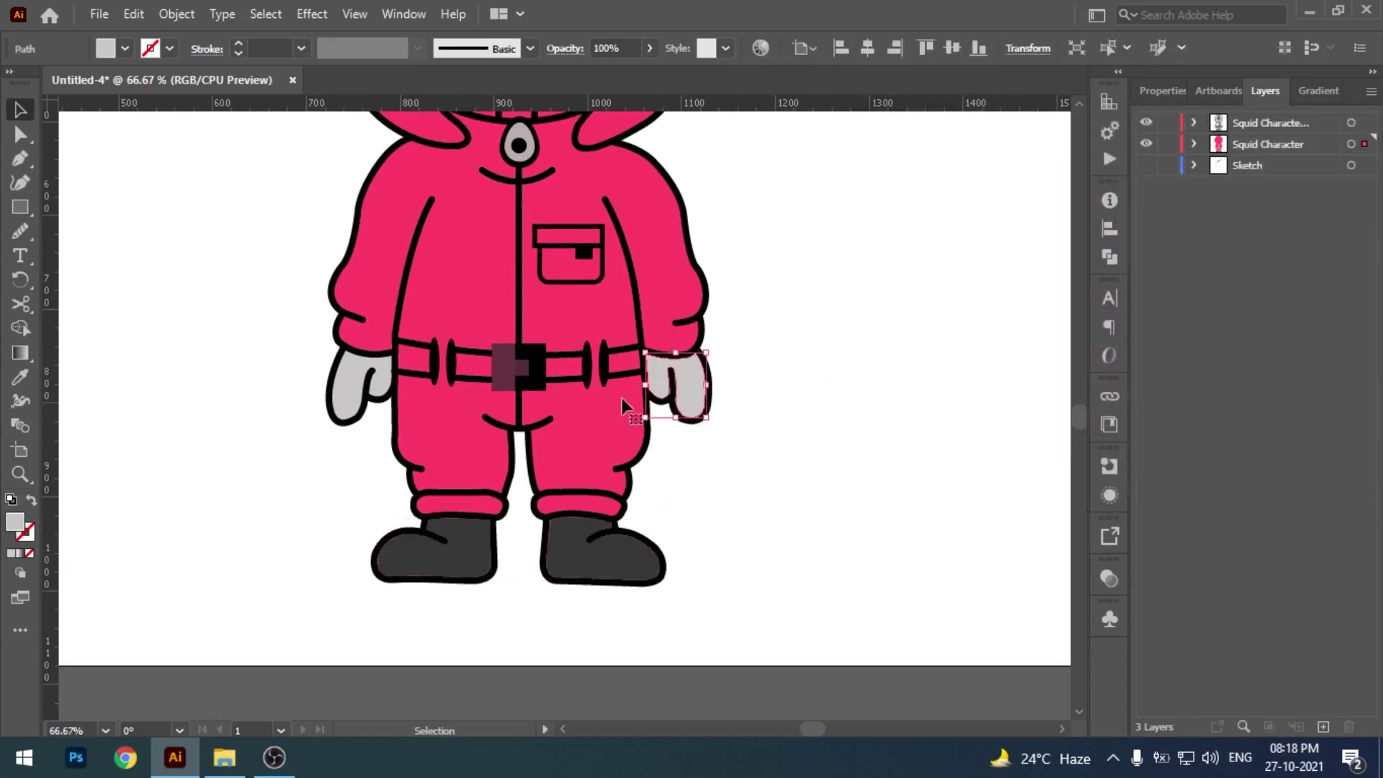
pyautogui.keyDown('shift'); pyautogui.click(357, 396); pyautogui.keyUp('shift')
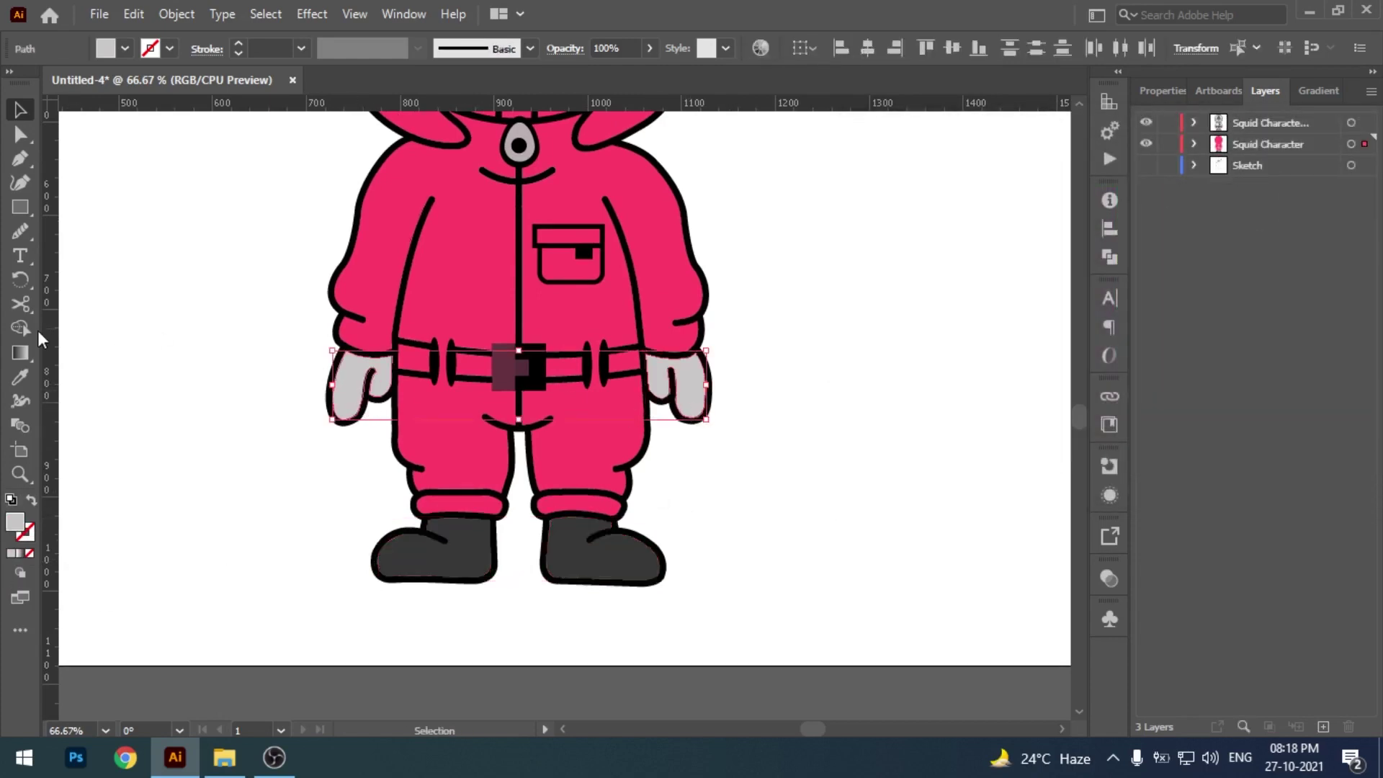
pyautogui.click(20, 376)
pyautogui.click(609, 527)
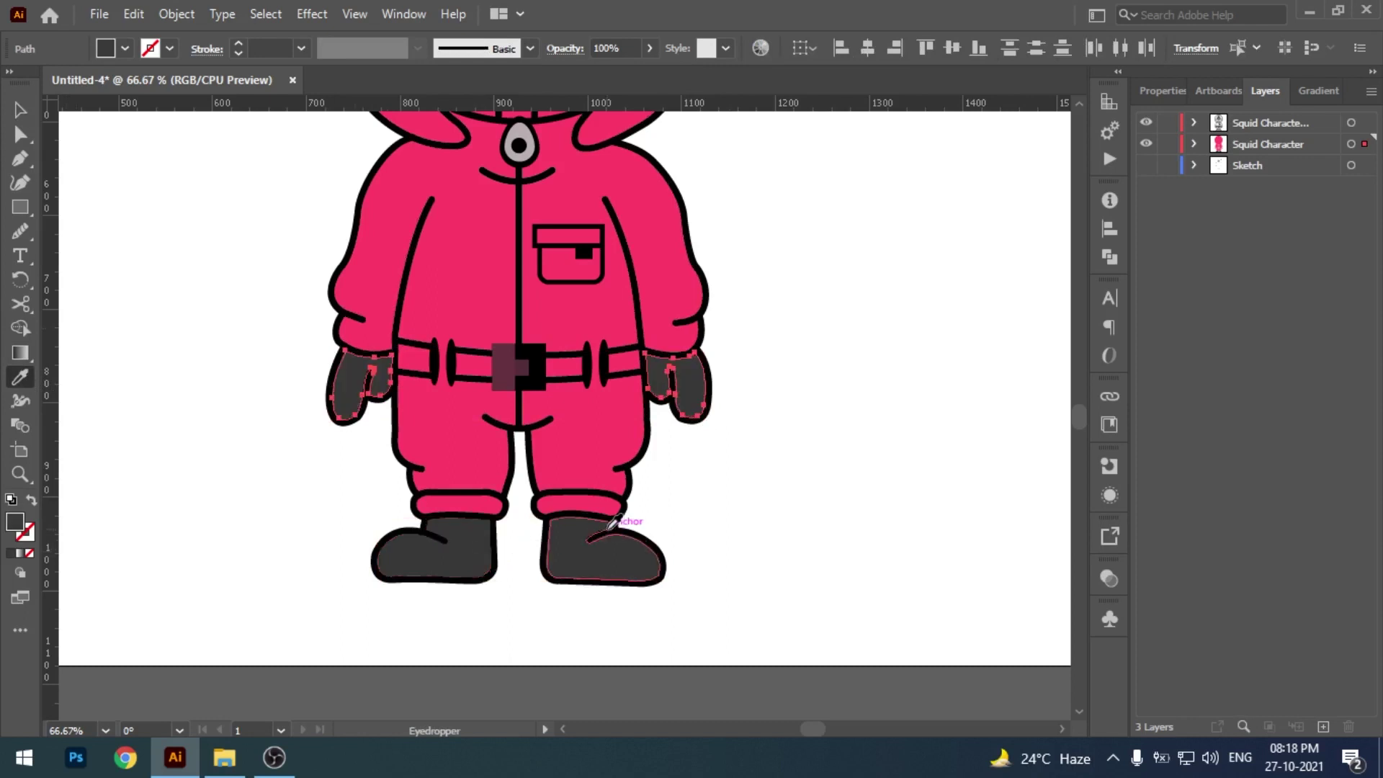
pyautogui.press('v')
pyautogui.click(724, 517)
pyautogui.moveTo(776, 447); pyautogui.dragTo(757, 631)
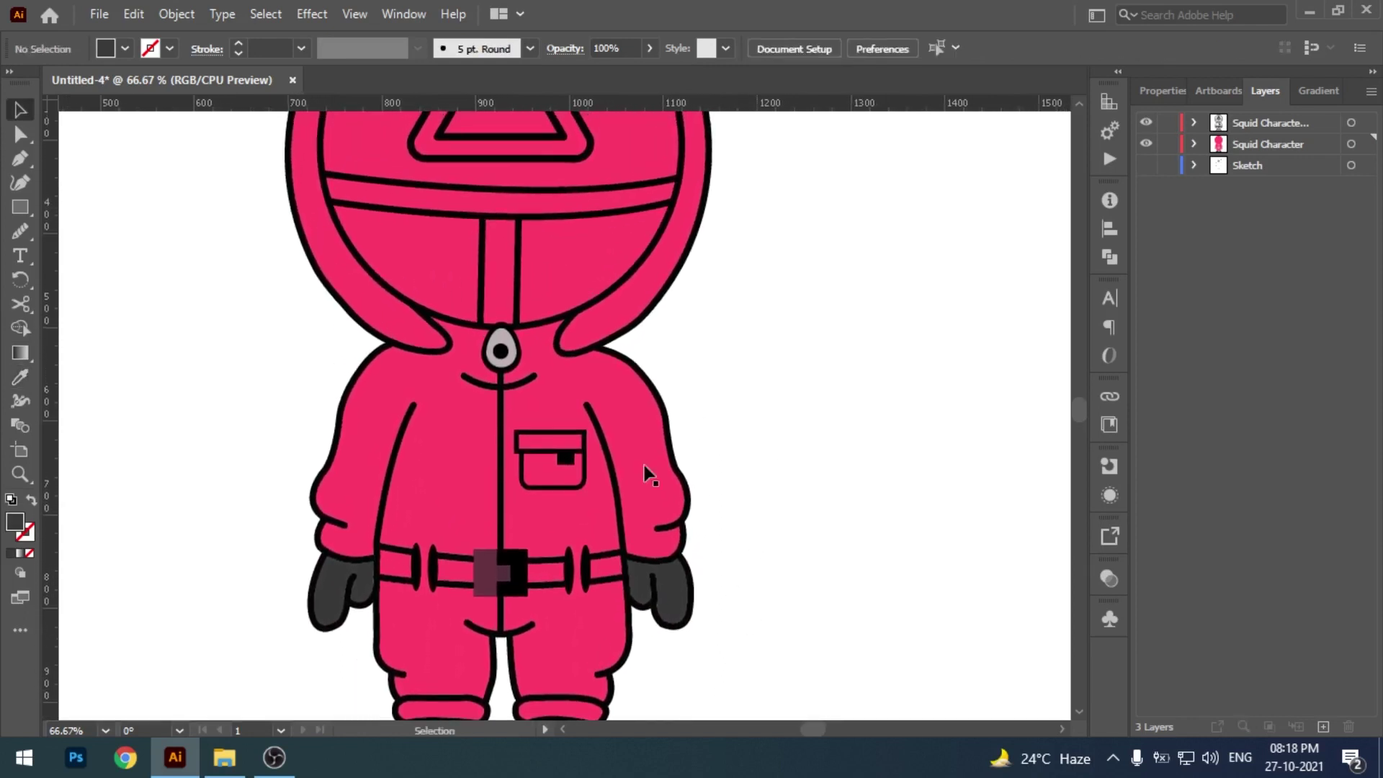
# - Fill the zipper ring light grey #e6e6e6
pyautogui.click(501, 350)
pyautogui.doubleClick(14, 522)
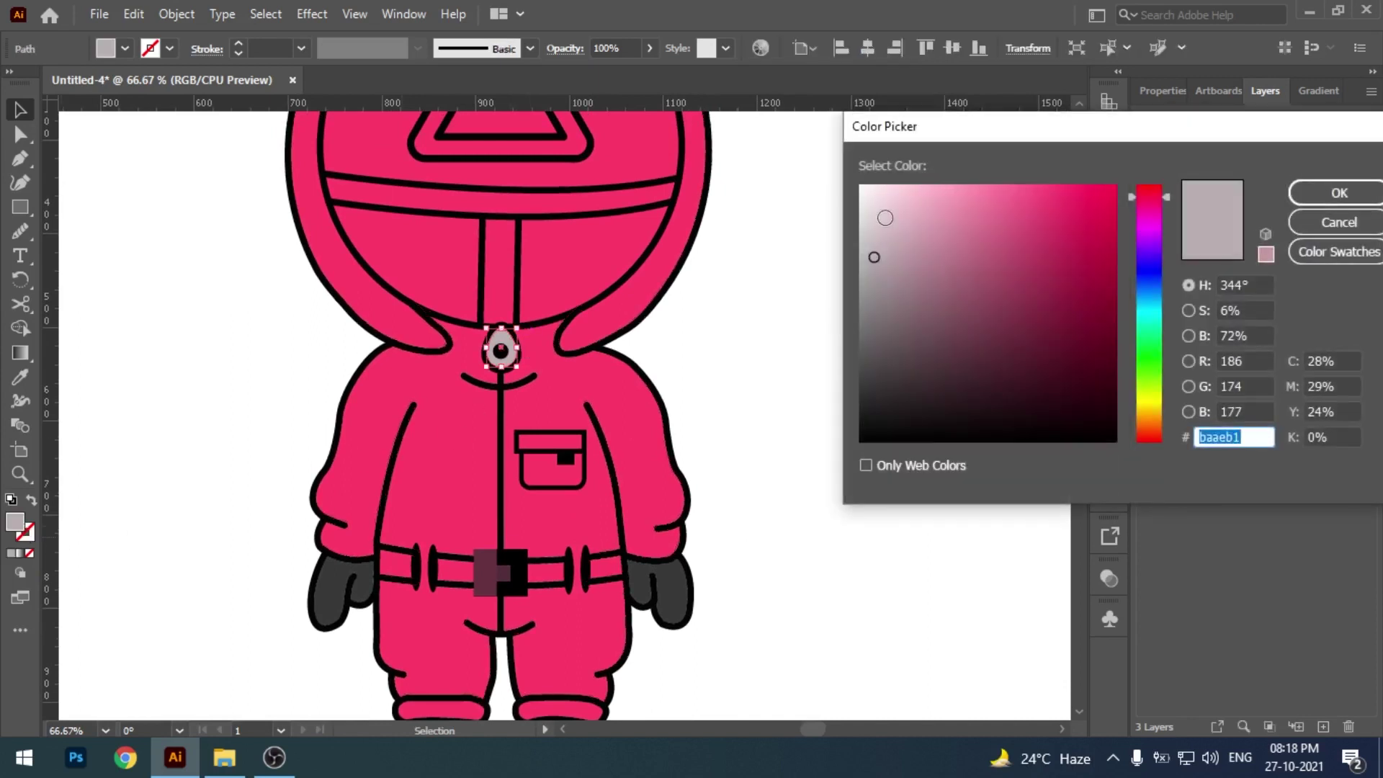
pyautogui.write('e6e6e6')
pyautogui.press('Return')
pyautogui.click(778, 410)
pyautogui.moveTo(778, 411); pyautogui.dragTo(781, 540)
# - Select the hood's larger outer triangle and fill it white
pyautogui.hotkey('ctrl', '-')
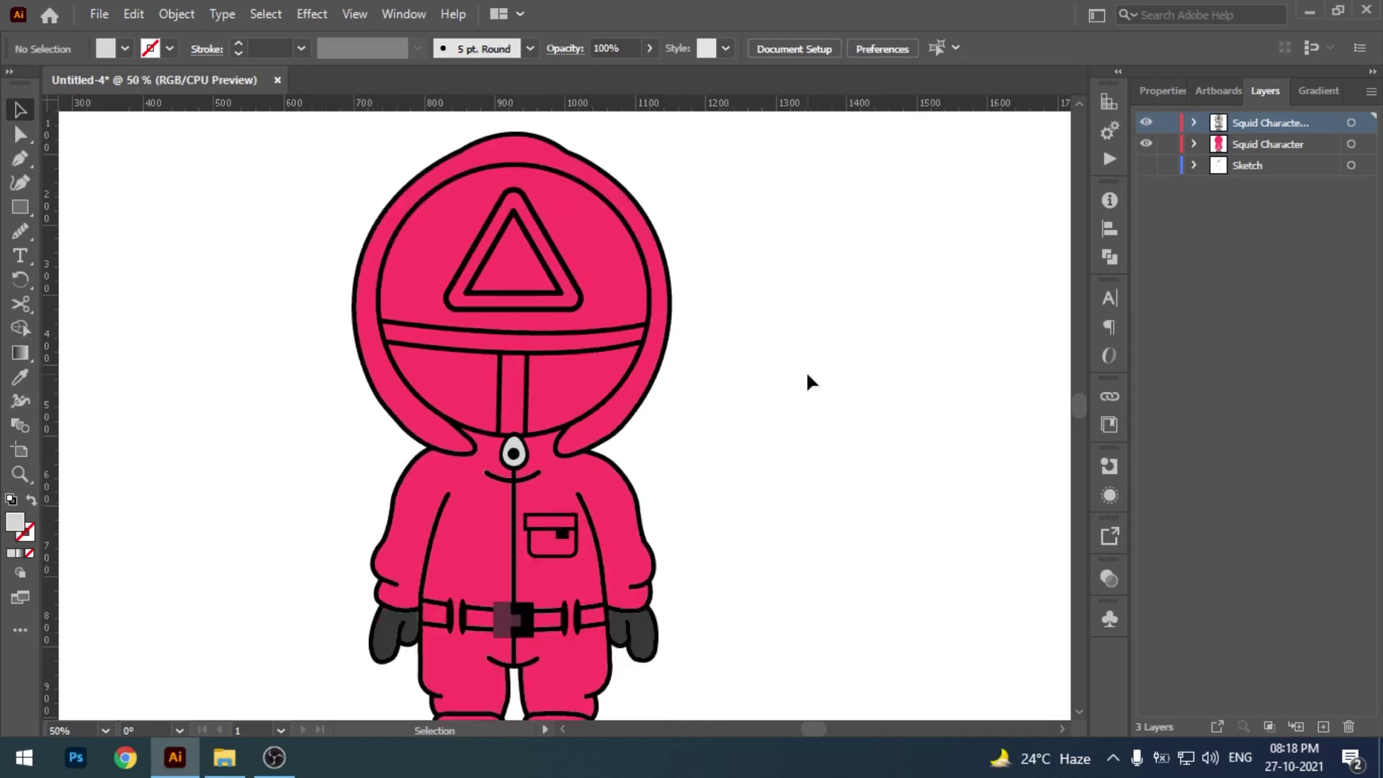
pyautogui.moveTo(784, 339); pyautogui.dragTo(791, 358)
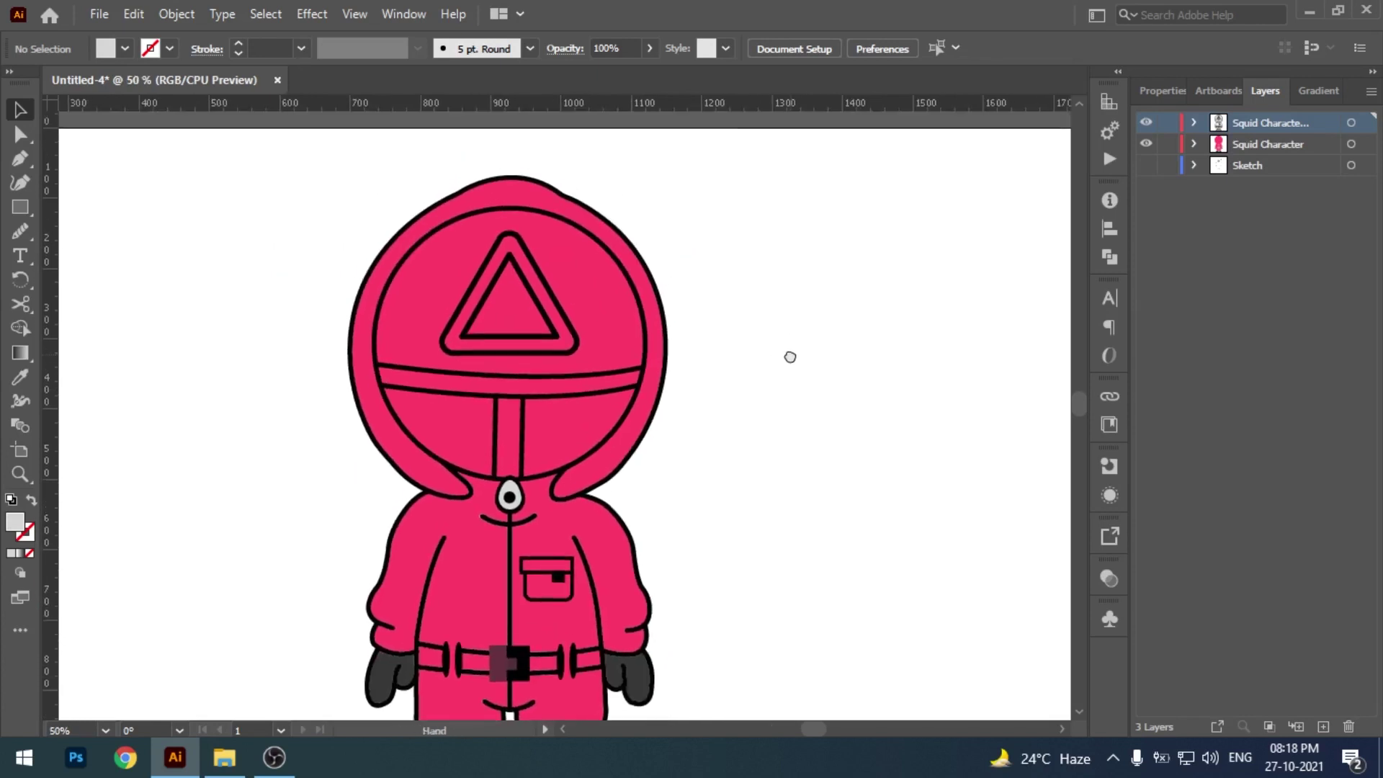
pyautogui.click(521, 256)
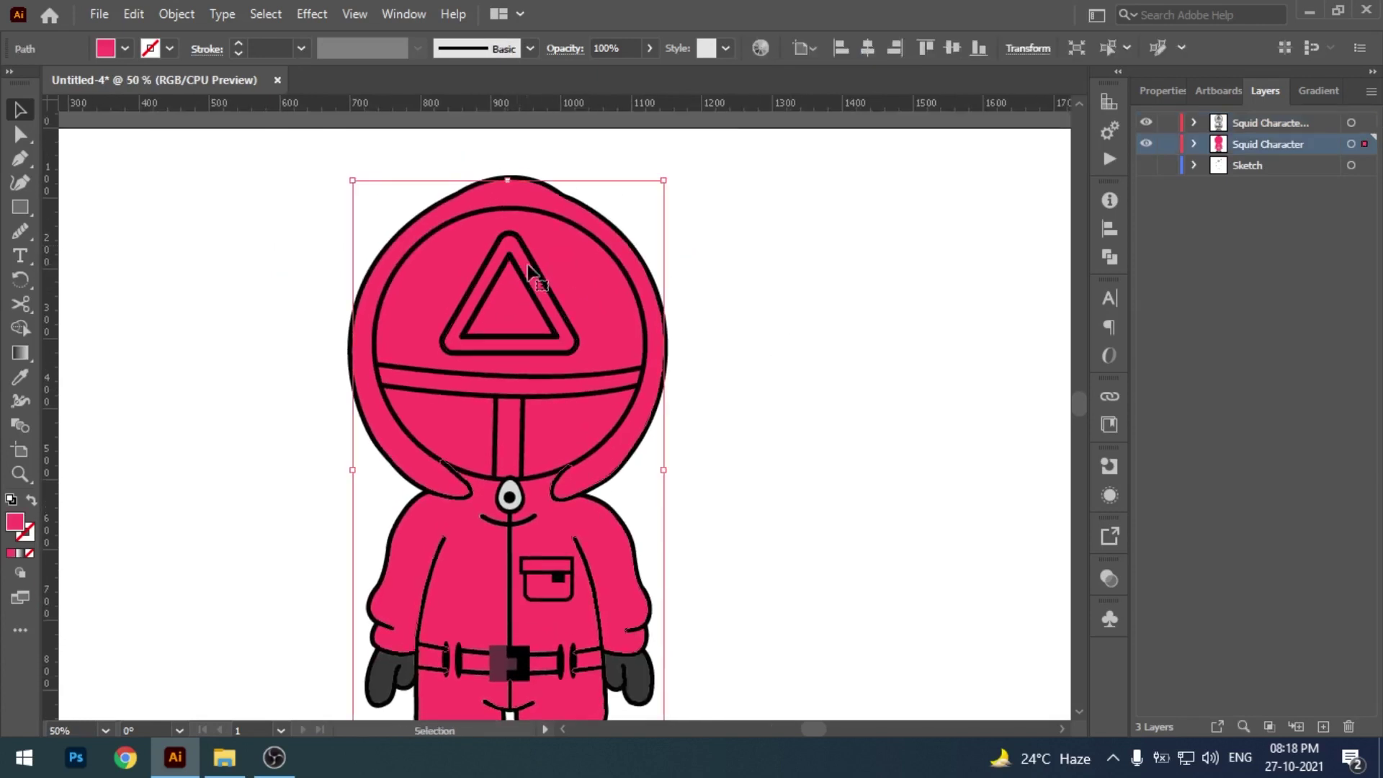
pyautogui.click(523, 274)
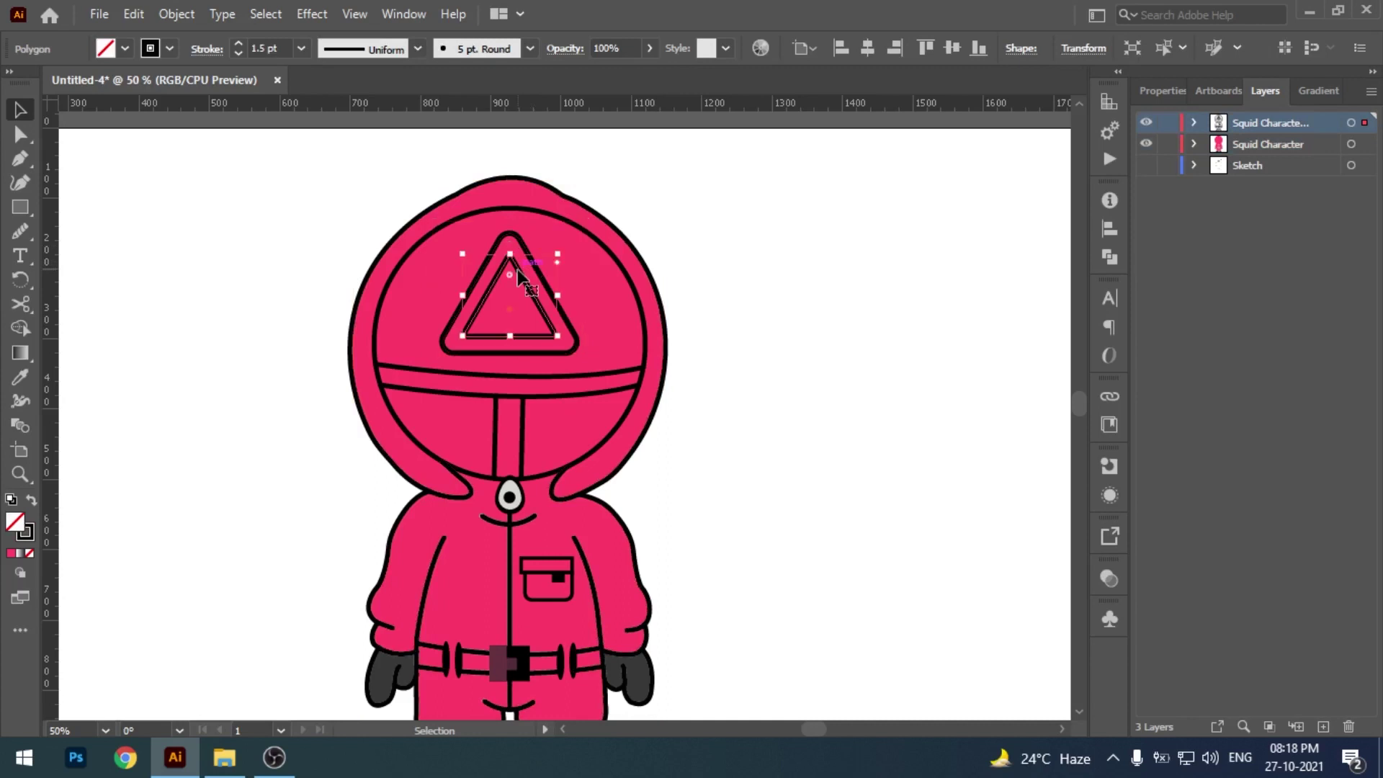
pyautogui.click(528, 252)
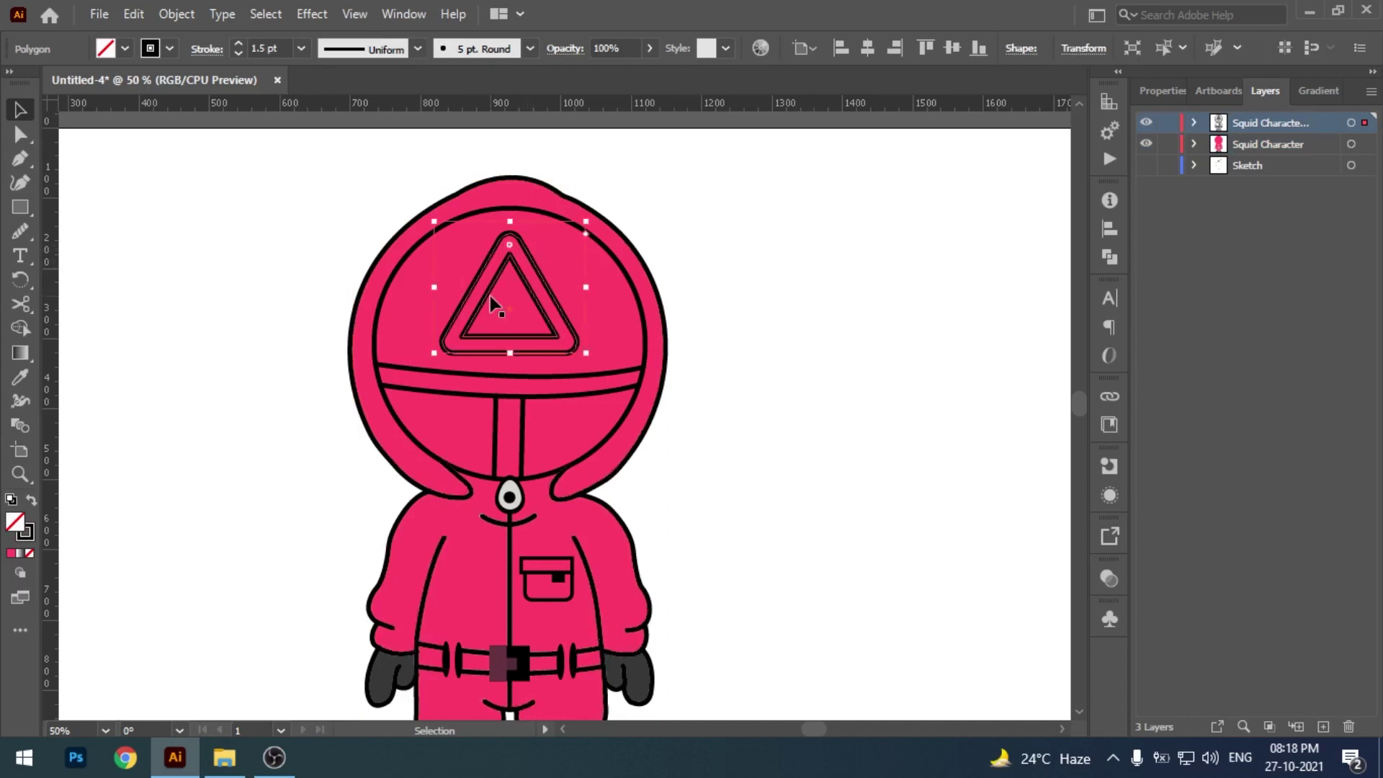
pyautogui.doubleClick(14, 525)
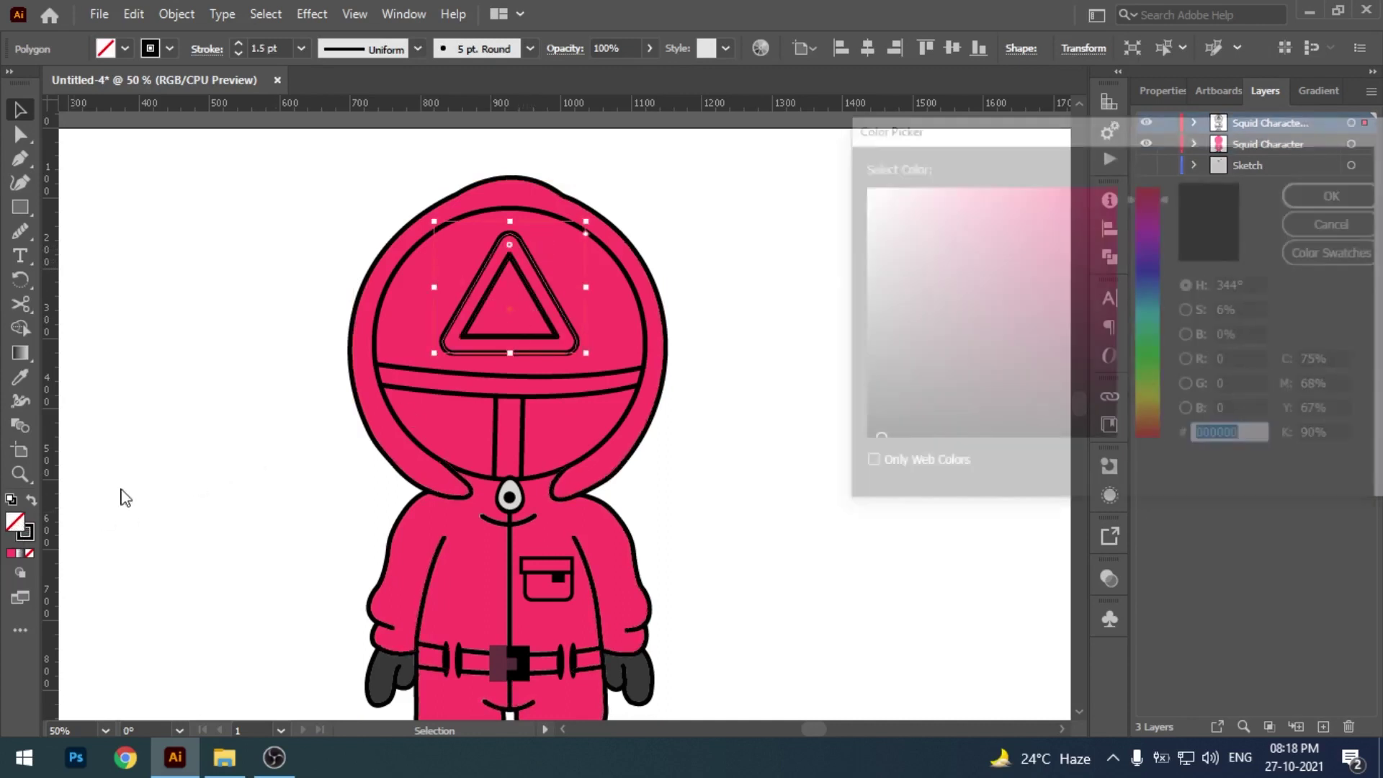
pyautogui.click(861, 186)
pyautogui.click(1299, 195)
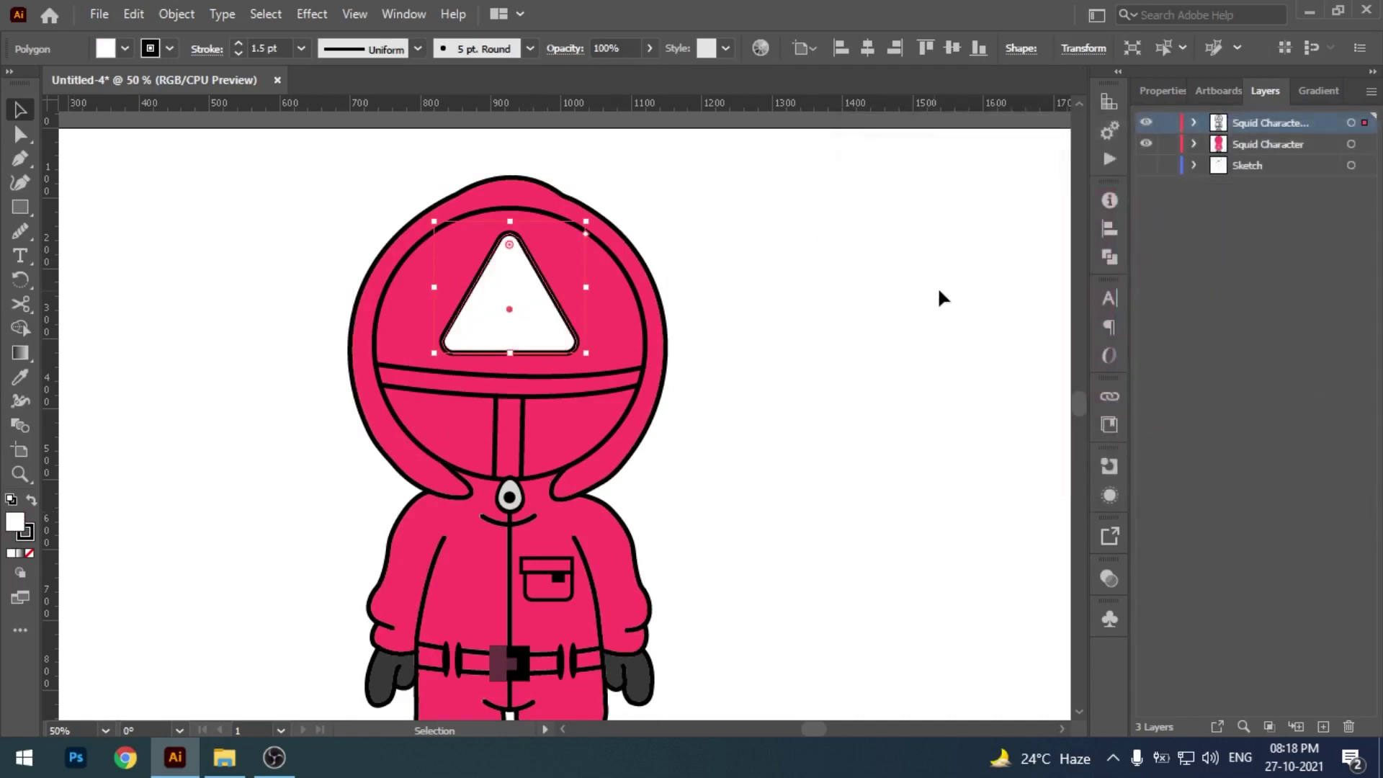
# - Expand the character layer and toggle the outer triangle's visibility to tell it from the inner one
pyautogui.click(1194, 123)
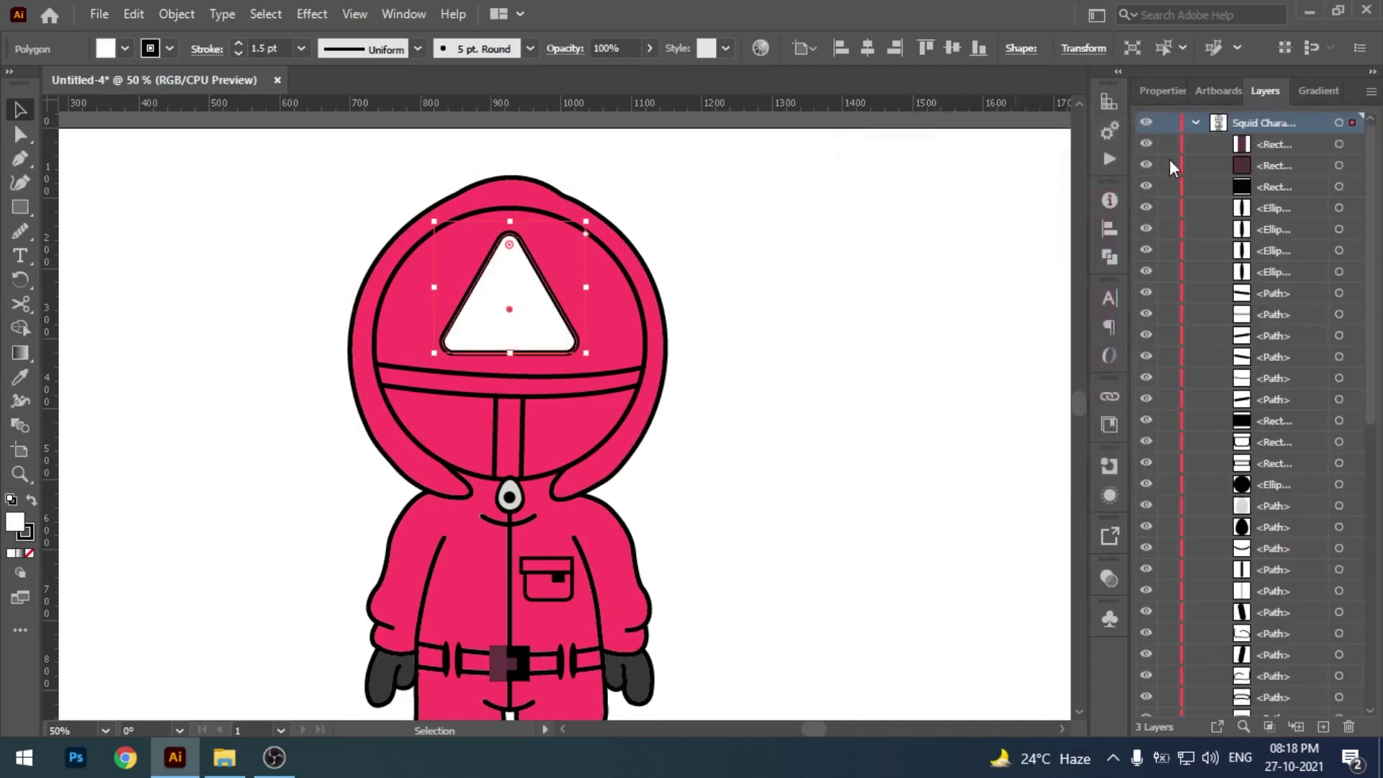
pyautogui.scroll(-10, 1357, 199)
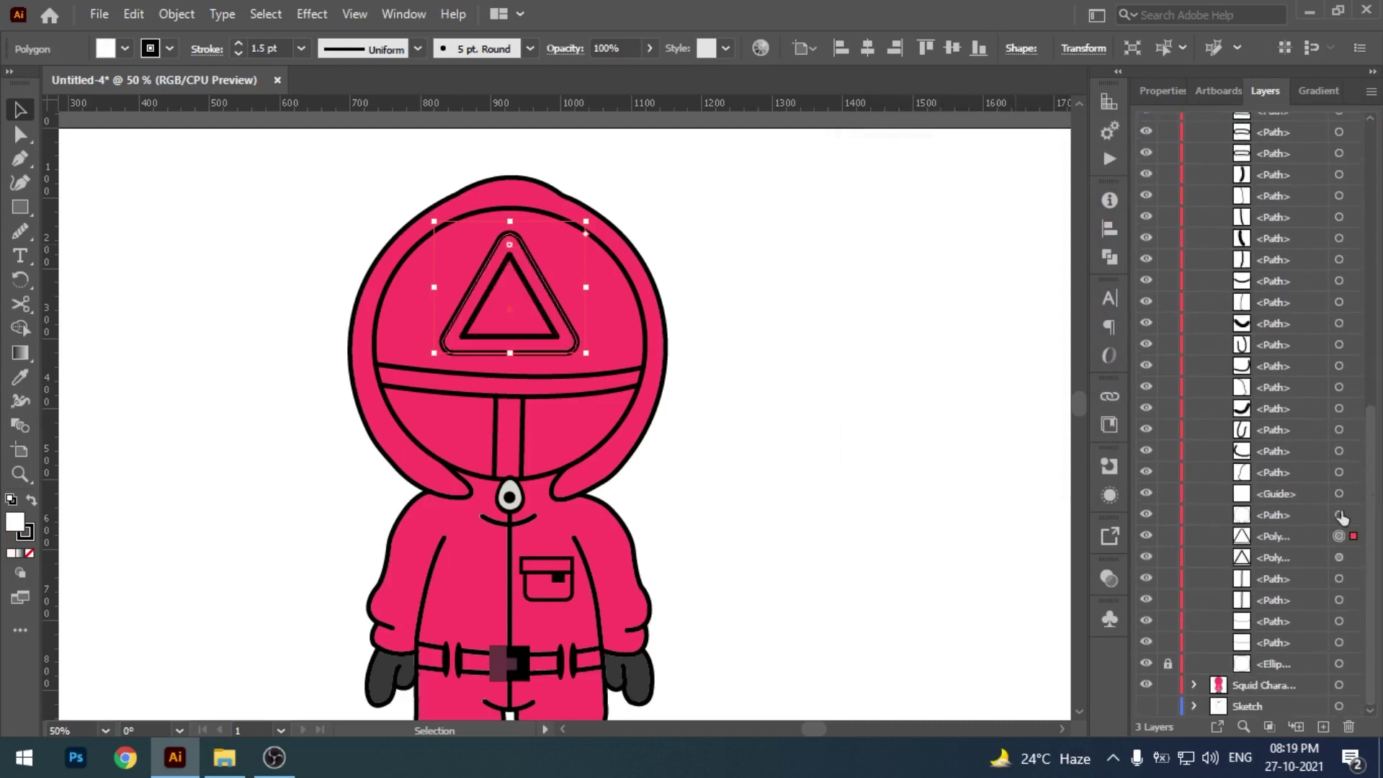
pyautogui.click(12, 558)
pyautogui.click(152, 282)
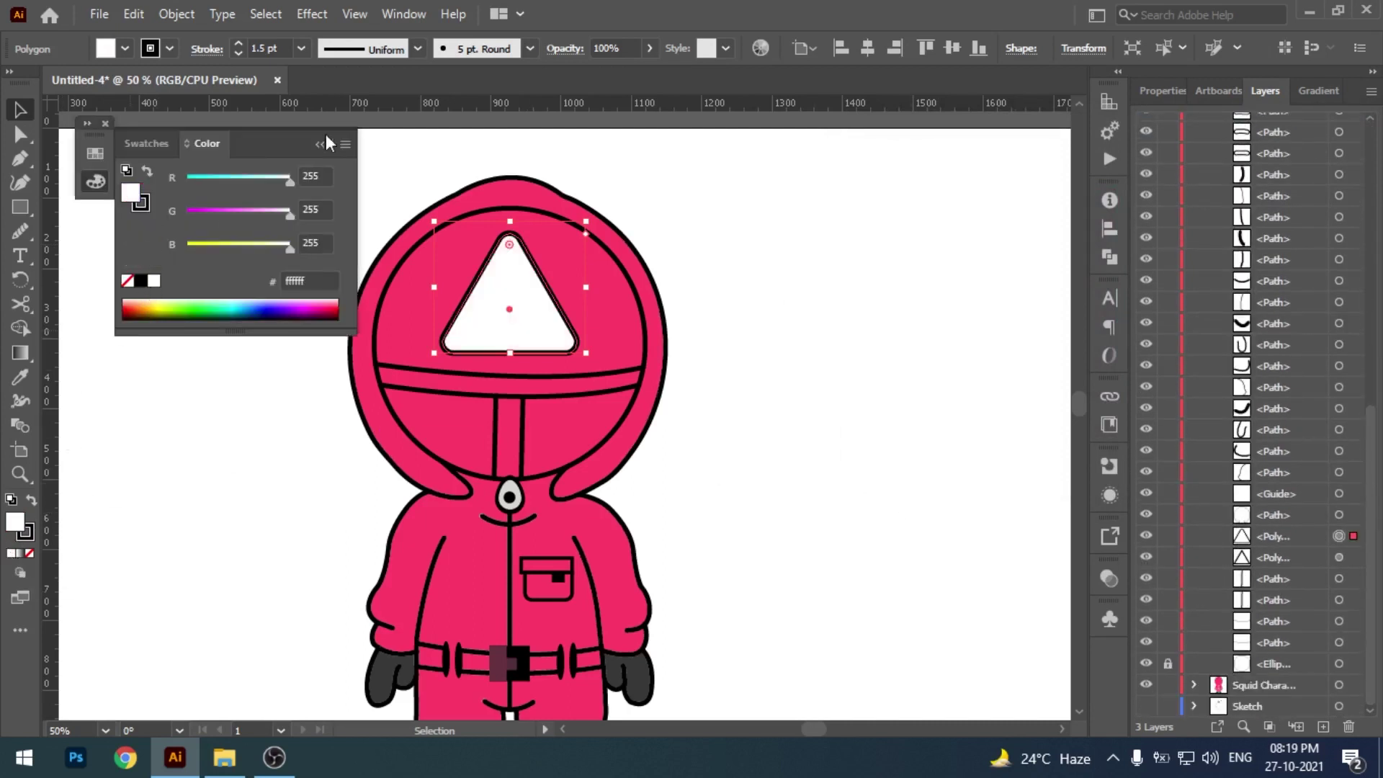
pyautogui.click(321, 144)
pyautogui.click(1146, 536)
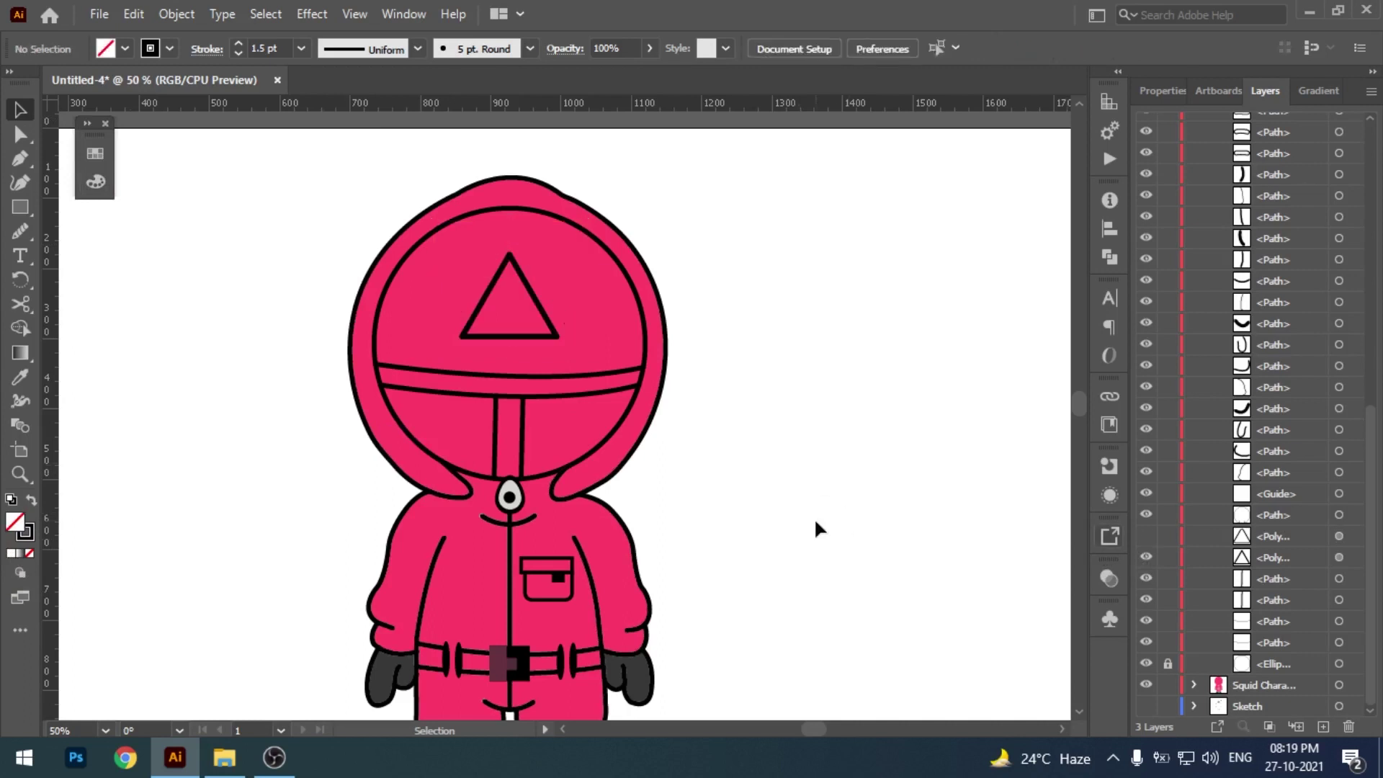
pyautogui.click(545, 337)
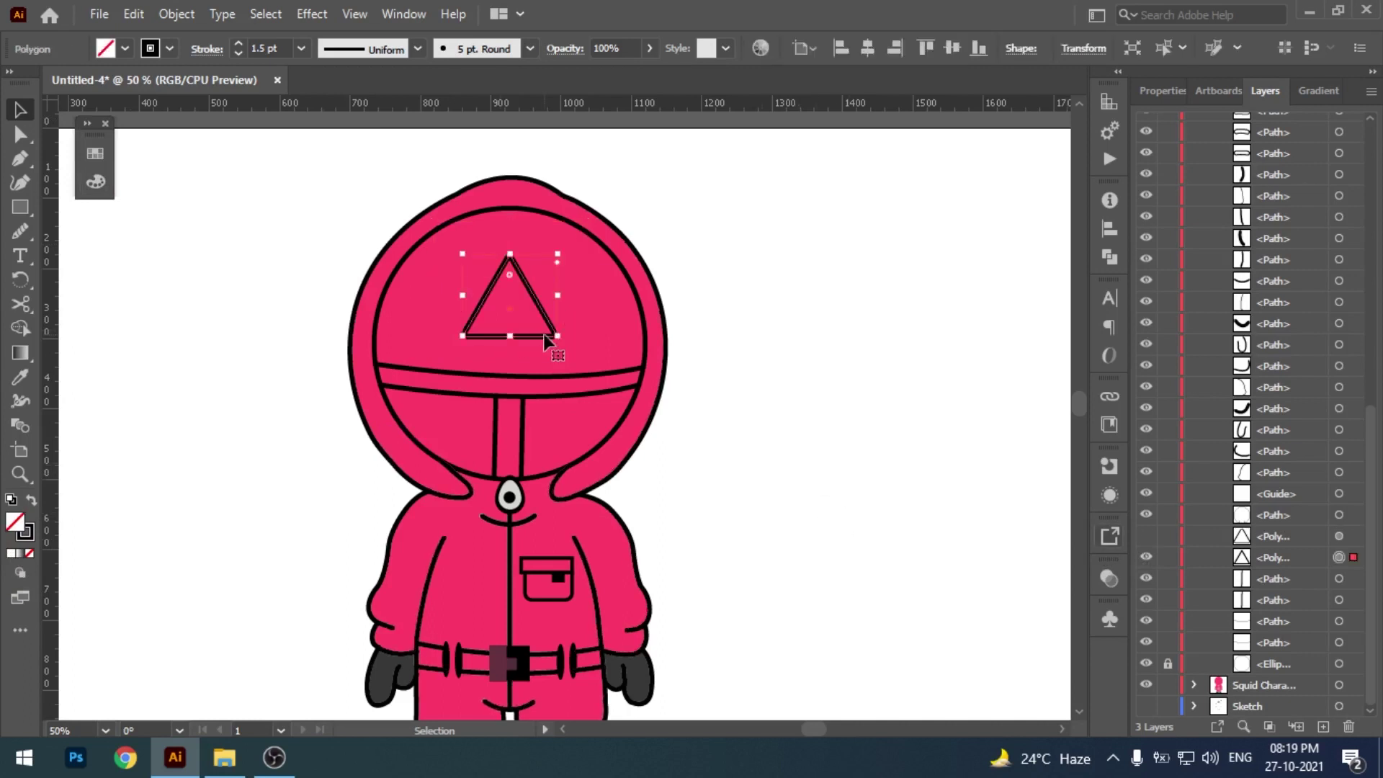
pyautogui.click(1282, 536)
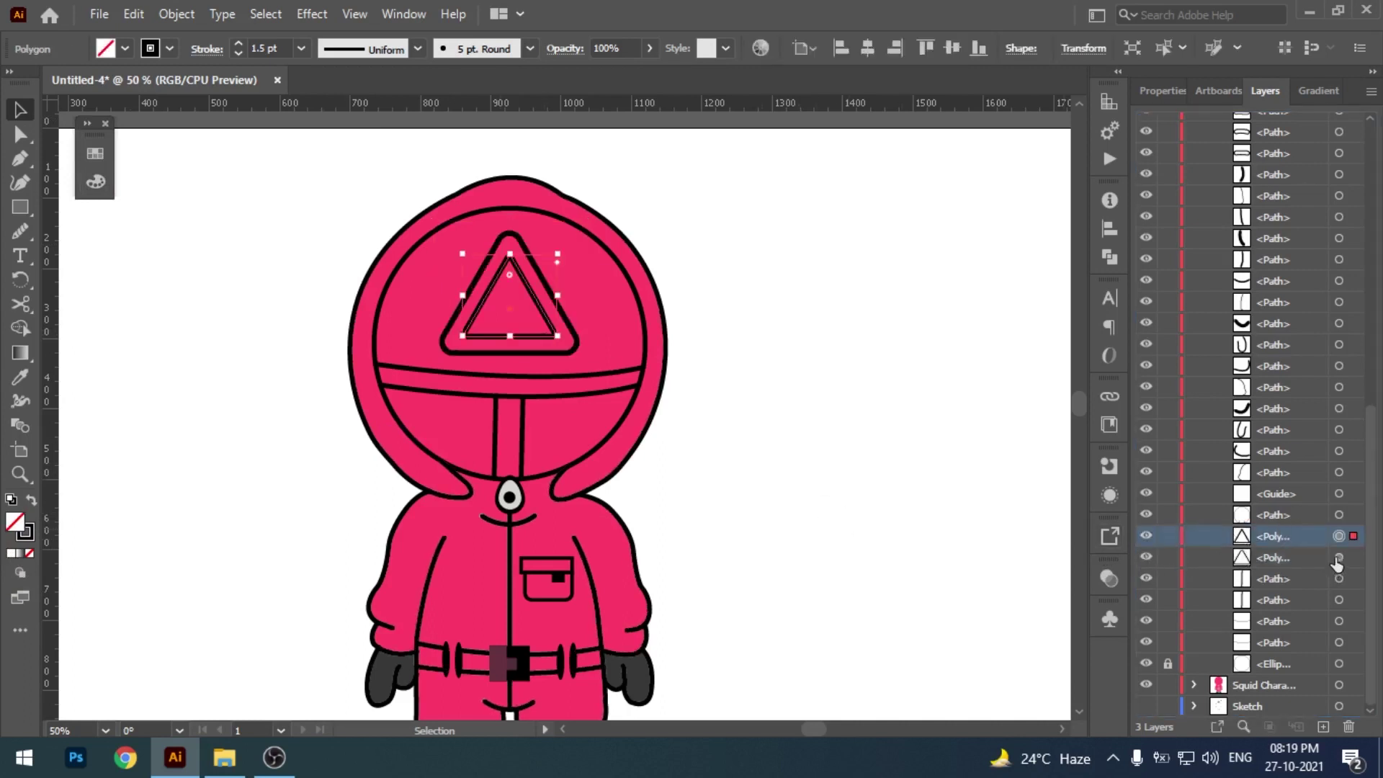
pyautogui.click(1338, 558)
# - Toggle the outer triangle's fill between none and white
pyautogui.click(12, 555)
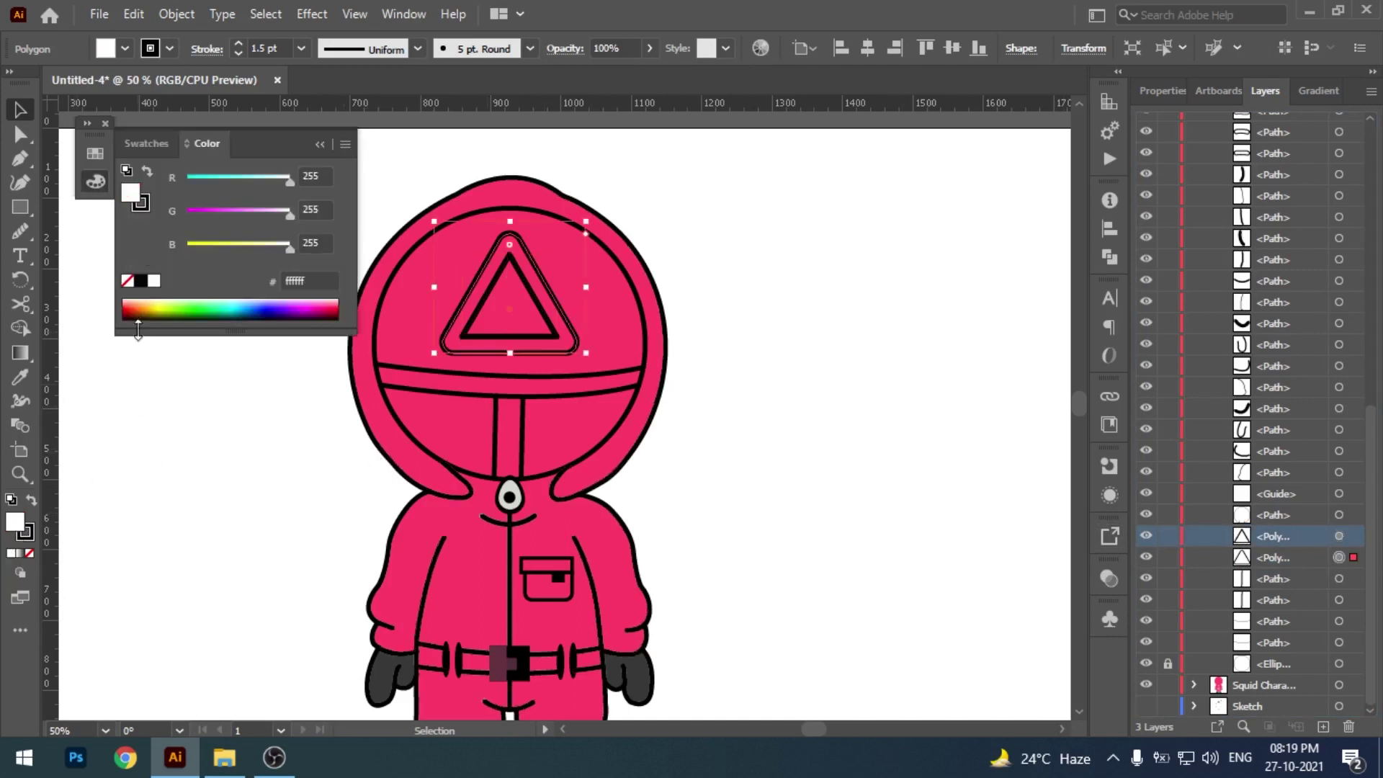
pyautogui.press('/')
pyautogui.doubleClick(15, 521)
pyautogui.write('/')
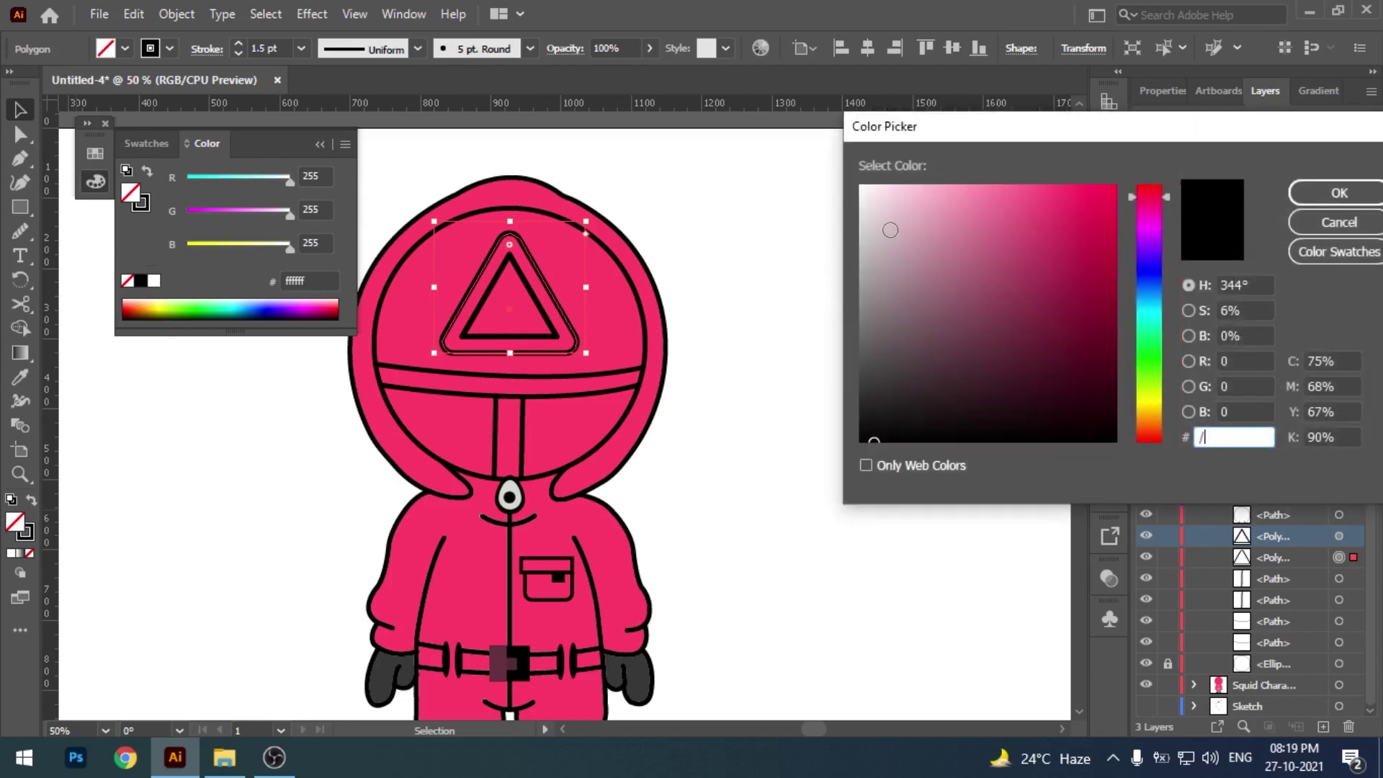
pyautogui.click(911, 189)
pyautogui.click(1338, 192)
pyautogui.press('/')
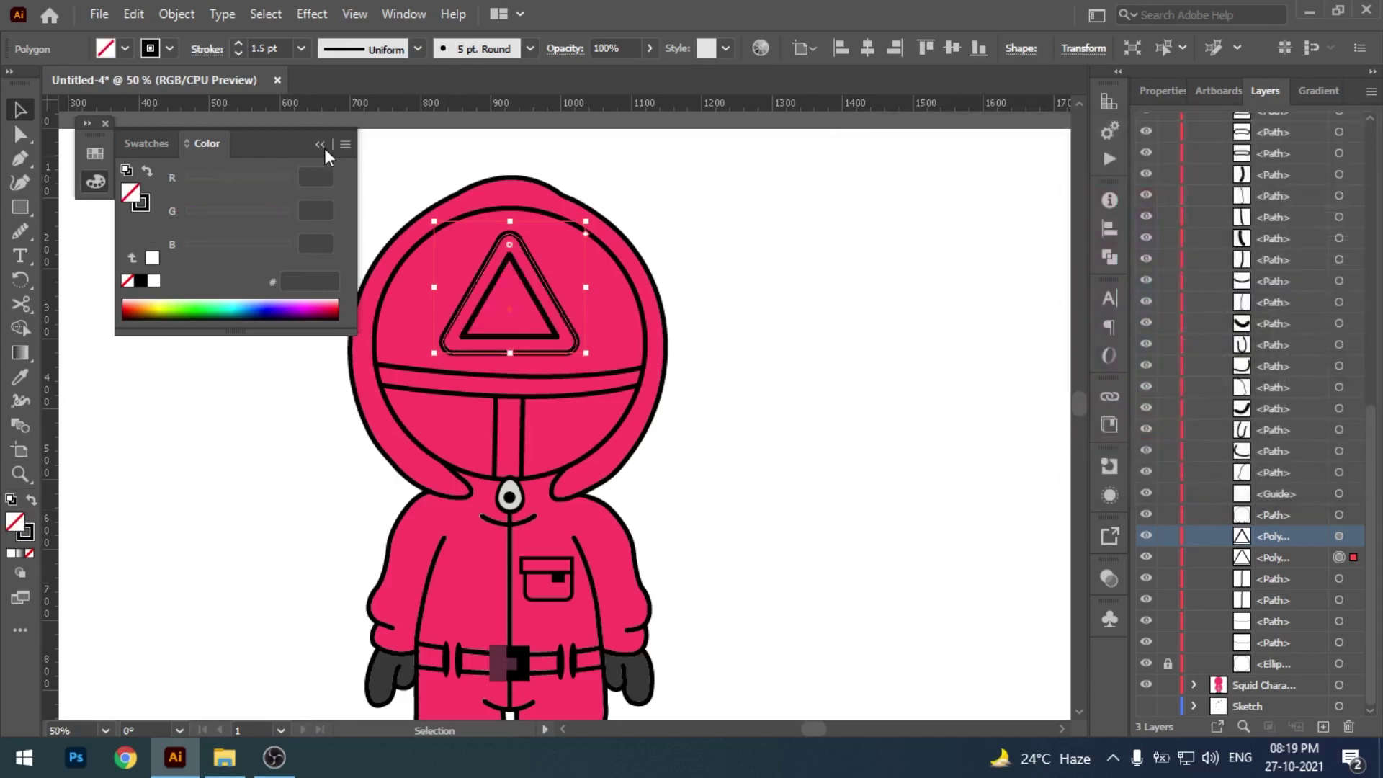
pyautogui.click(94, 182)
pyautogui.click(105, 124)
# - Reselect the outer triangle and confirm its white fill in the Color Picker
pyautogui.click(705, 308)
pyautogui.moveTo(850, 426); pyautogui.dragTo(836, 399)
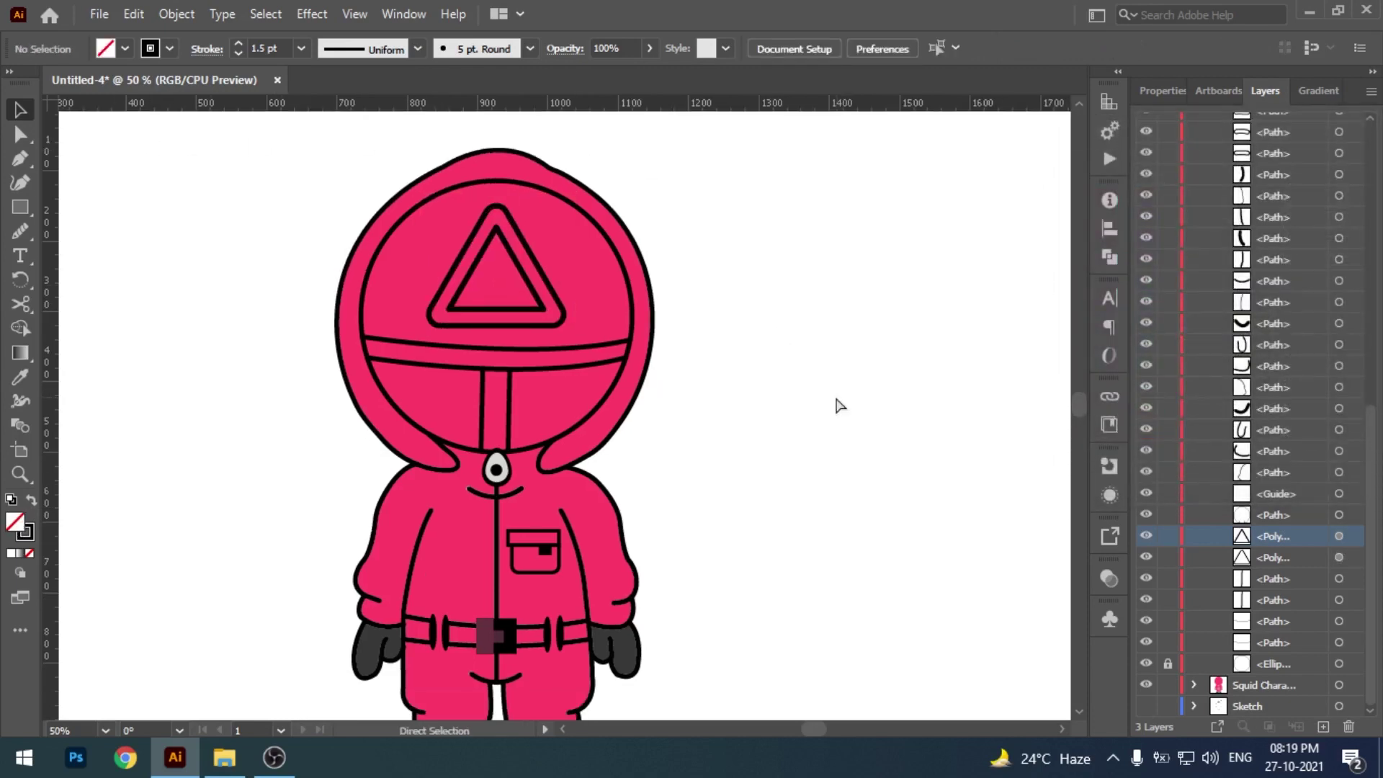
pyautogui.hotkey('ctrl', '-')
pyautogui.scroll(-2, 827, 419)
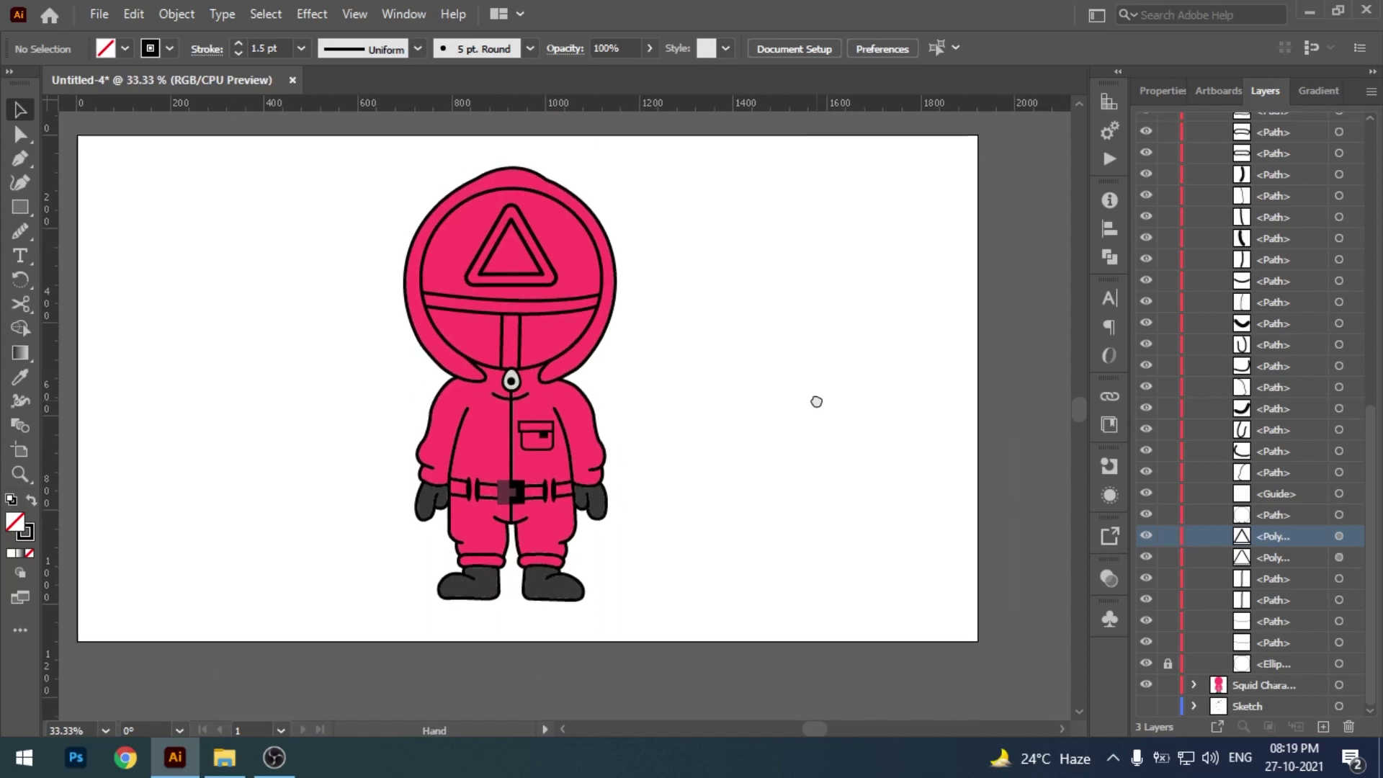
pyautogui.click(538, 248)
pyautogui.doubleClick(14, 523)
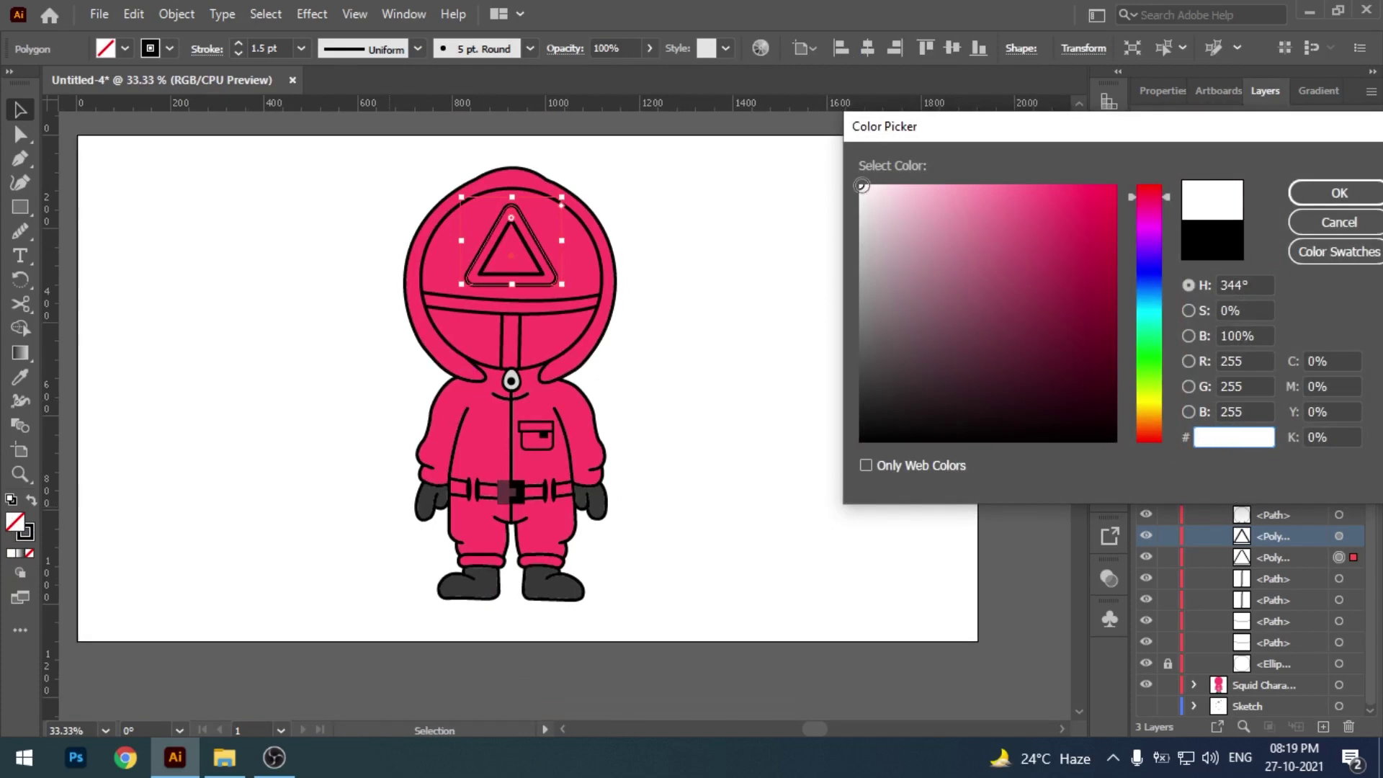
pyautogui.click(1315, 190)
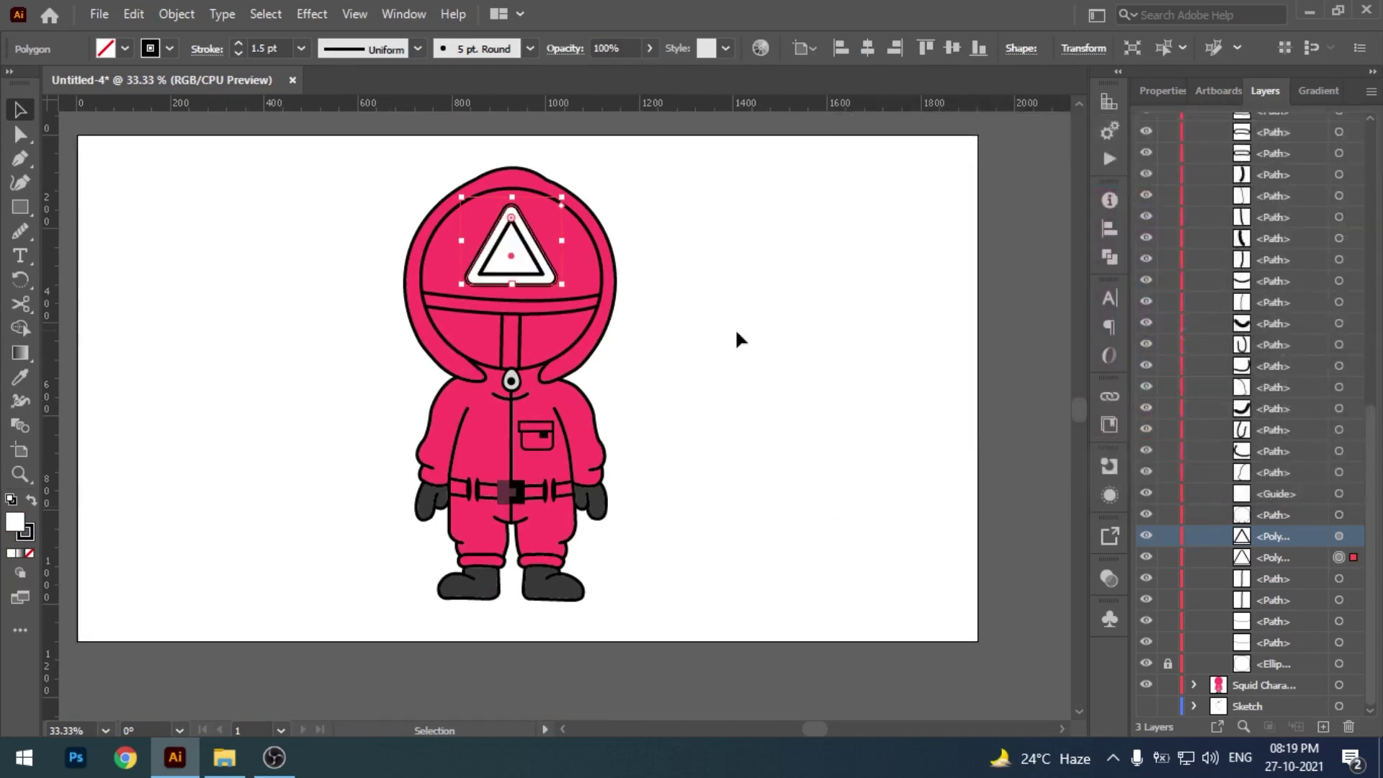
pyautogui.click(735, 329)
# - Zoom in on the hood, check each triangle, then select both triangles together
pyautogui.hotkey('ctrl', '+')
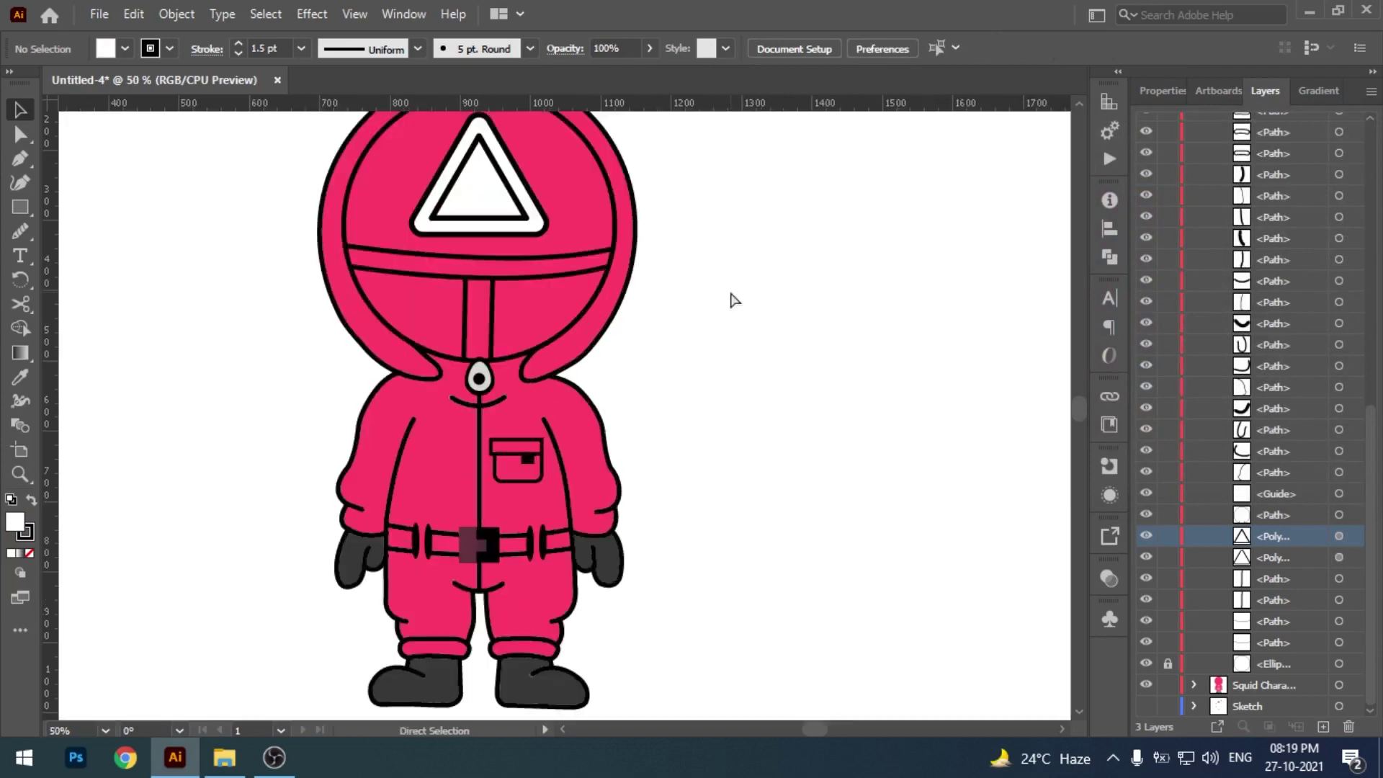
pyautogui.hotkey('ctrl', '+')
pyautogui.moveTo(778, 238); pyautogui.dragTo(766, 478)
pyautogui.click(530, 393)
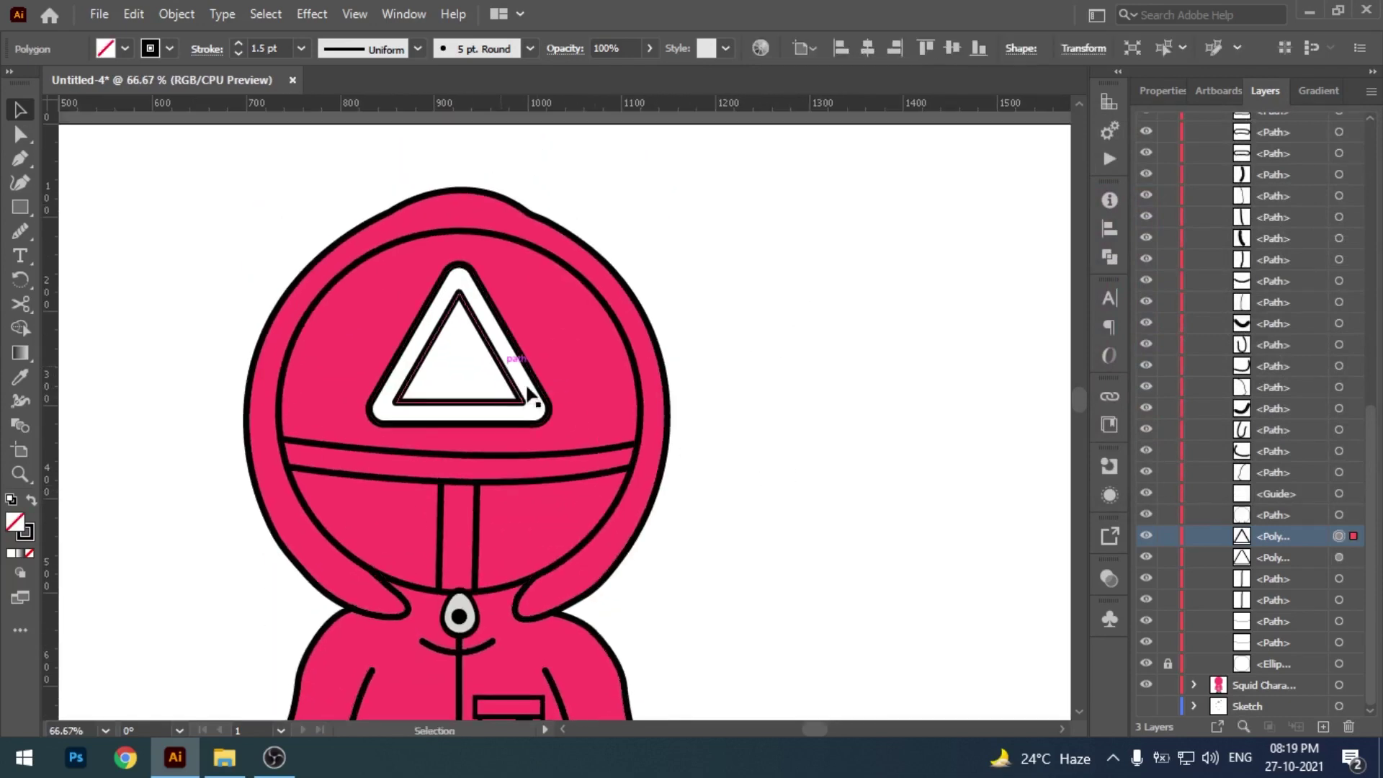
pyautogui.click(776, 415)
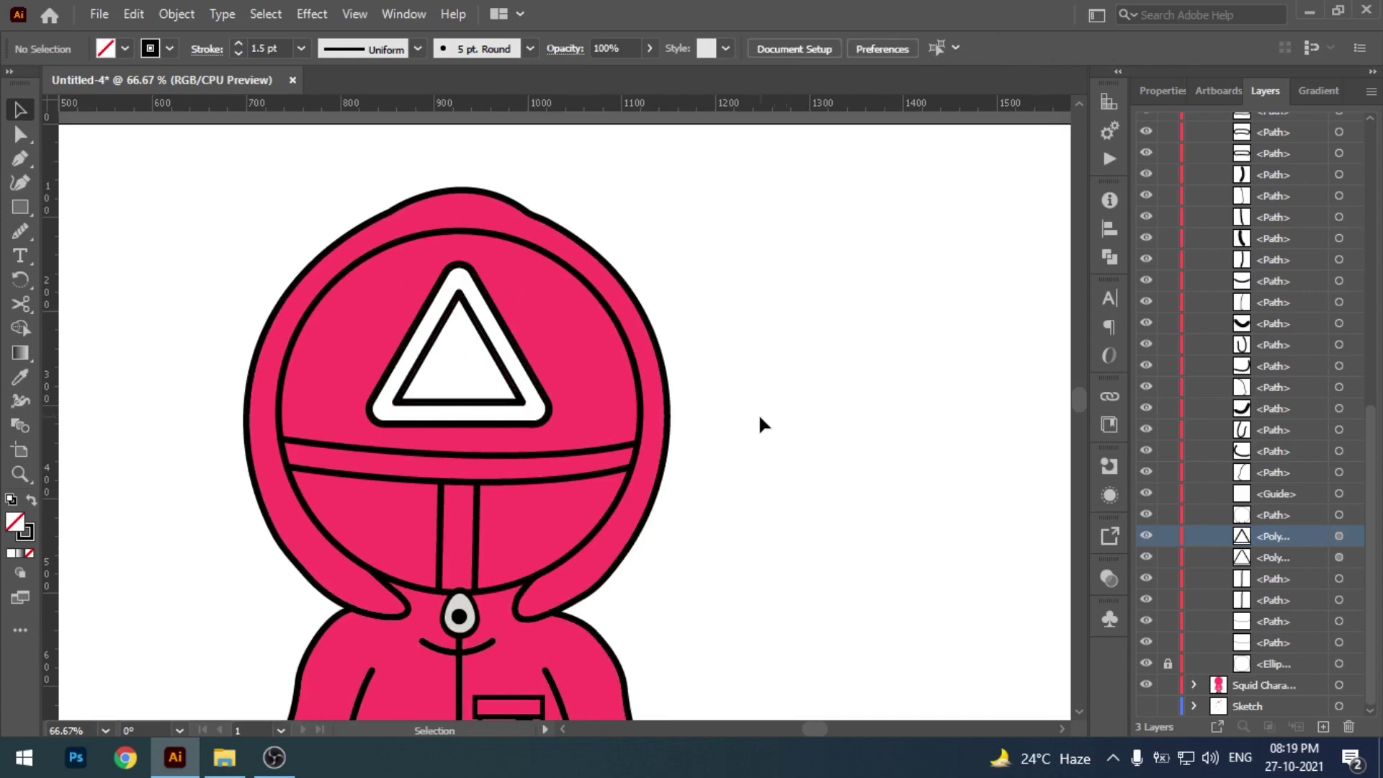
pyautogui.click(525, 409)
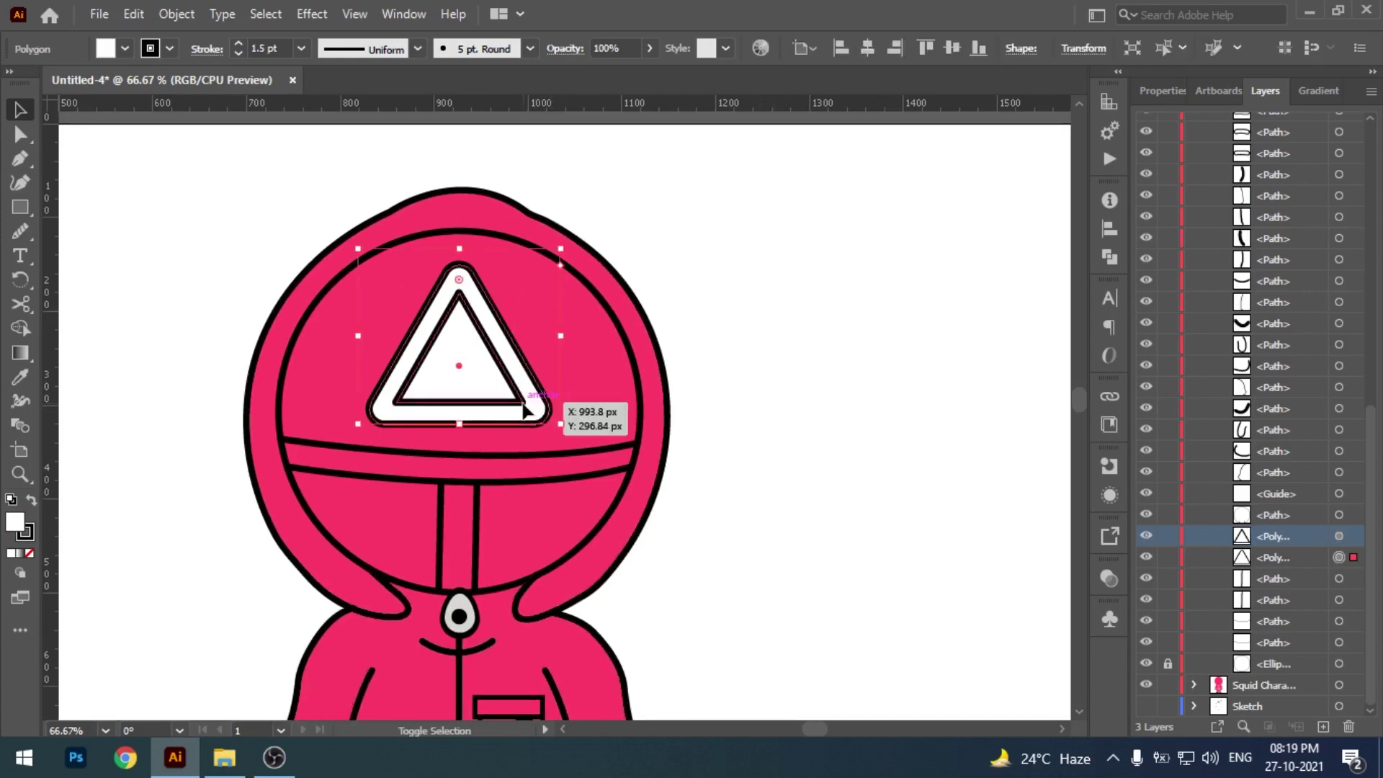
pyautogui.moveTo(751, 434); pyautogui.dragTo(710, 392)
pyautogui.click(709, 393)
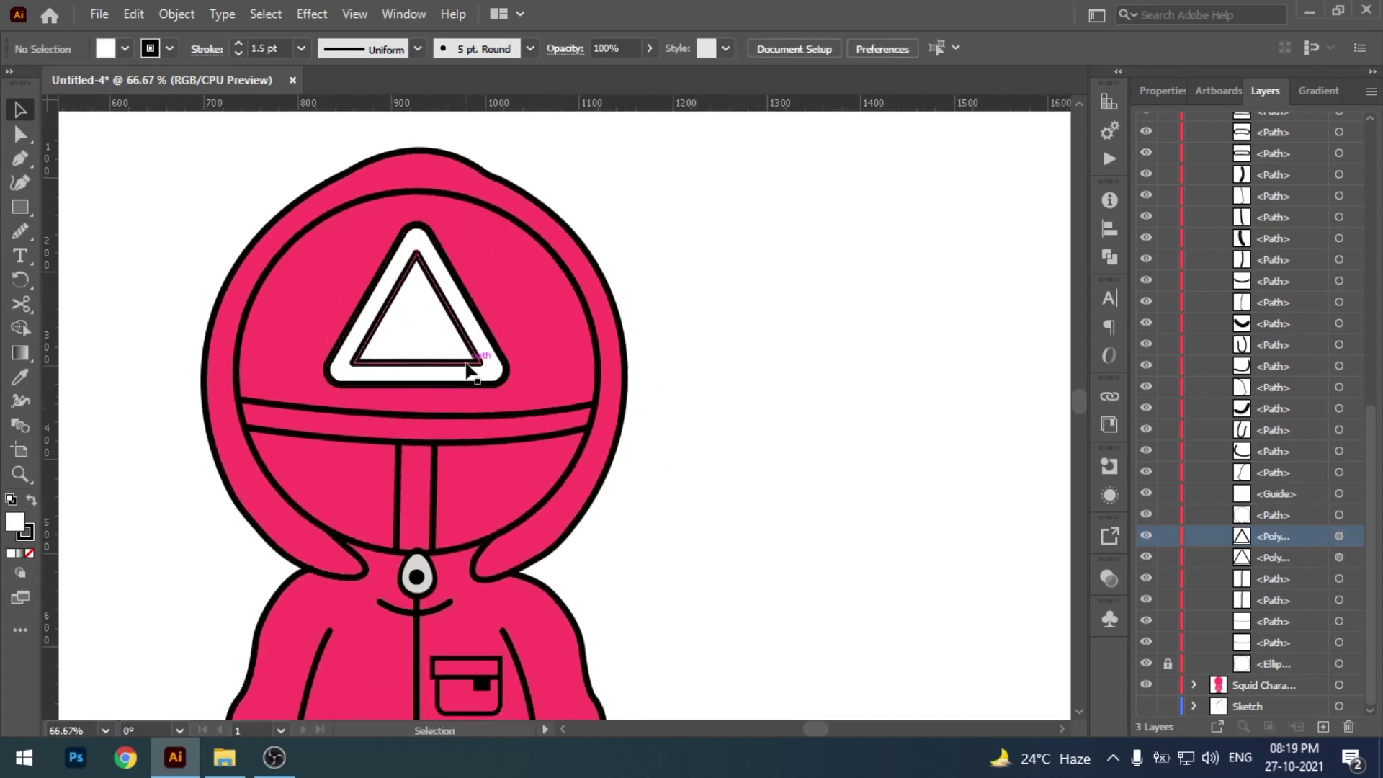
pyautogui.click(481, 375)
# - Divide the two overlapping triangles with Pathfinder's Divide command
pyautogui.click(404, 14)
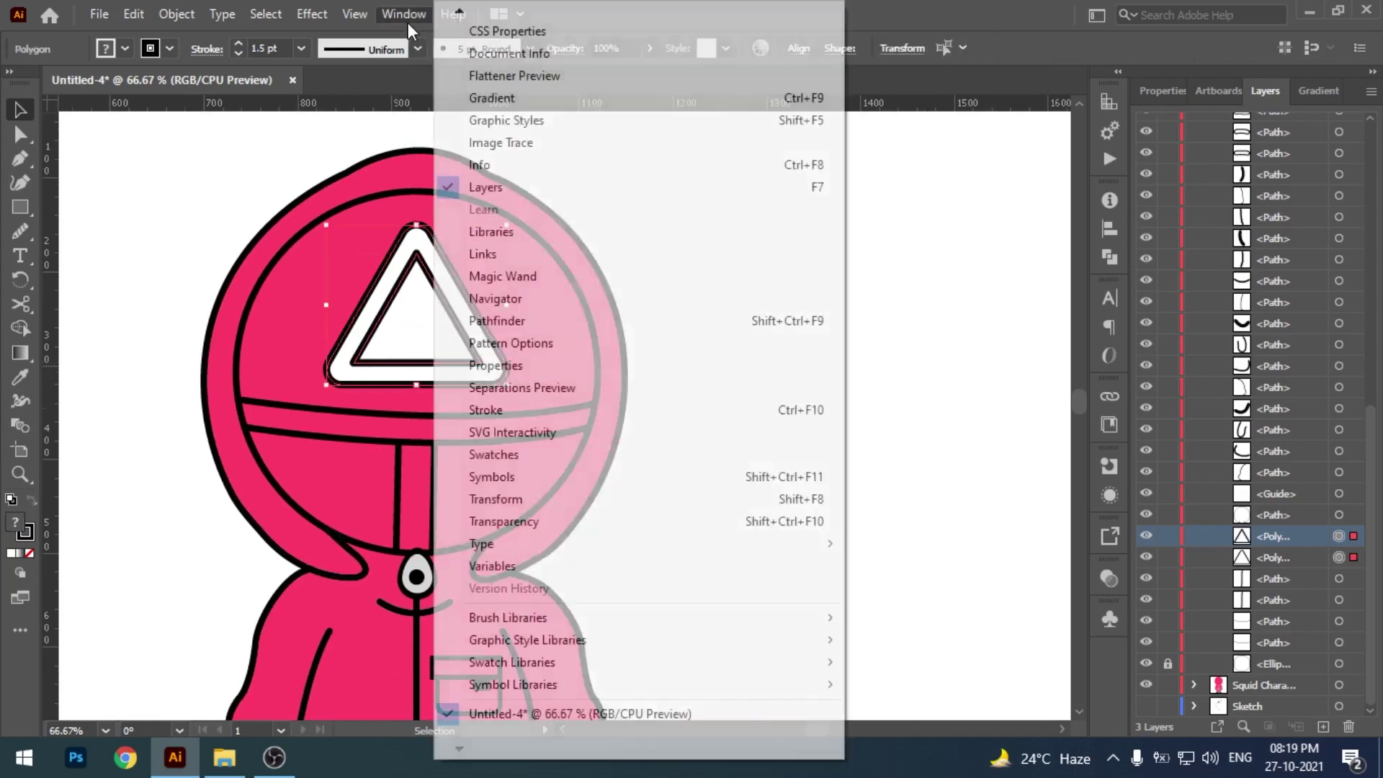
pyautogui.click(513, 322)
pyautogui.click(876, 298)
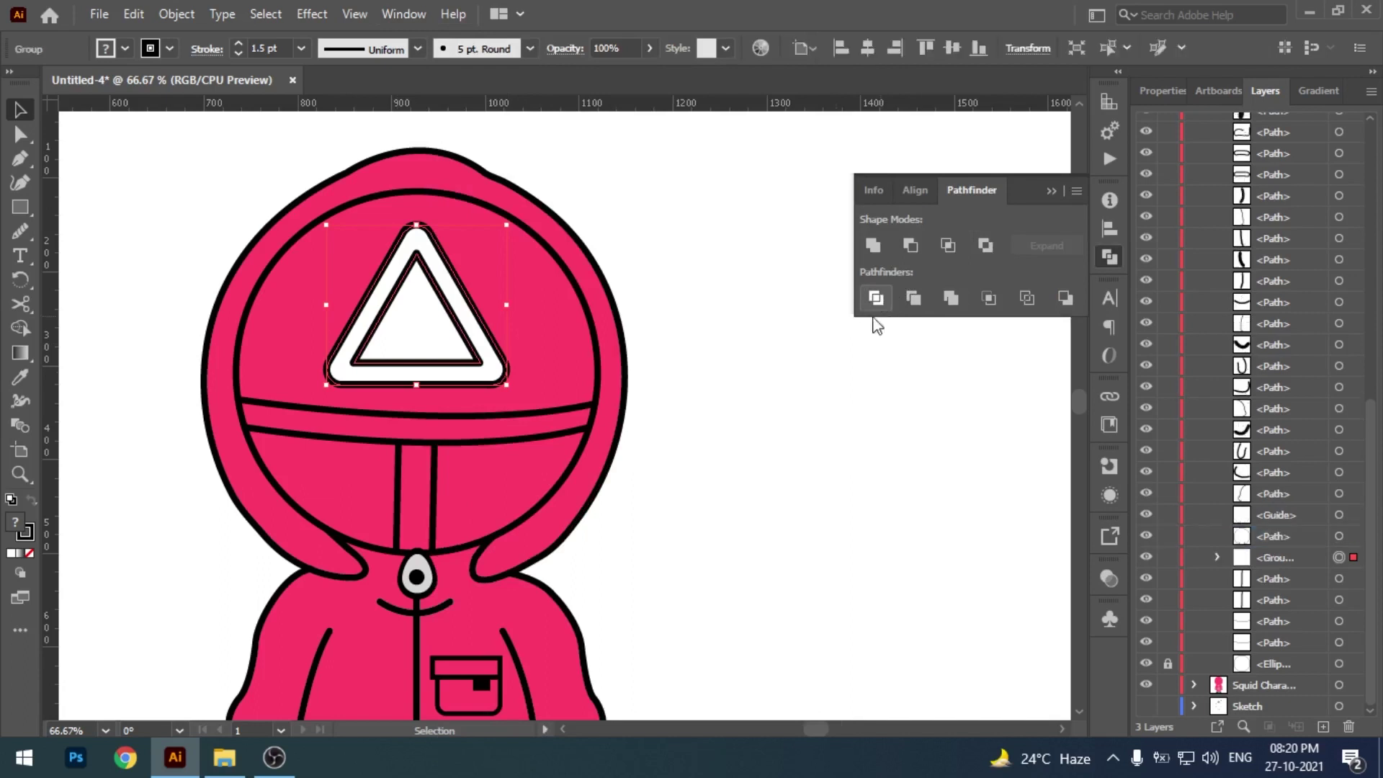
pyautogui.click(717, 378)
# - Give the divided triangle group a white 0.25 pt outline
pyautogui.moveTo(738, 410); pyautogui.dragTo(745, 388)
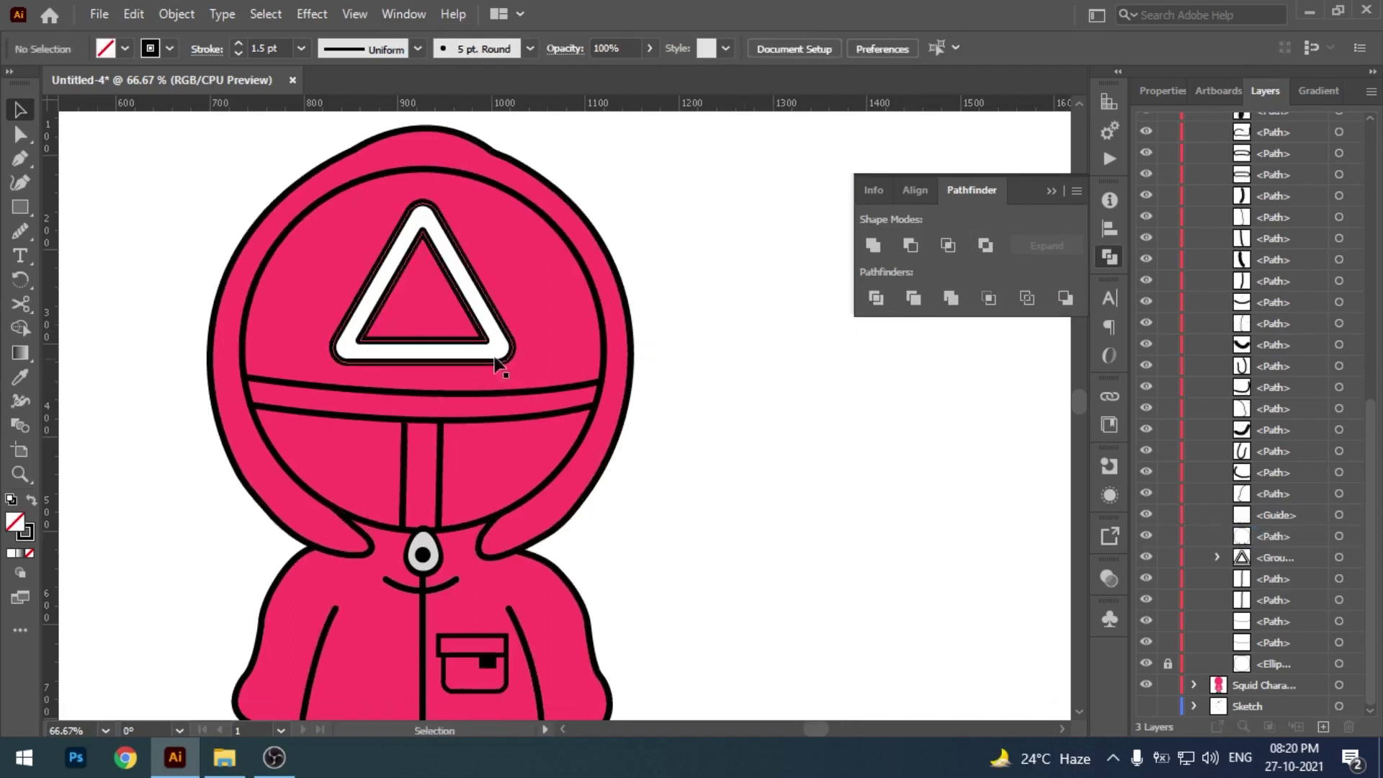
pyautogui.click(511, 357)
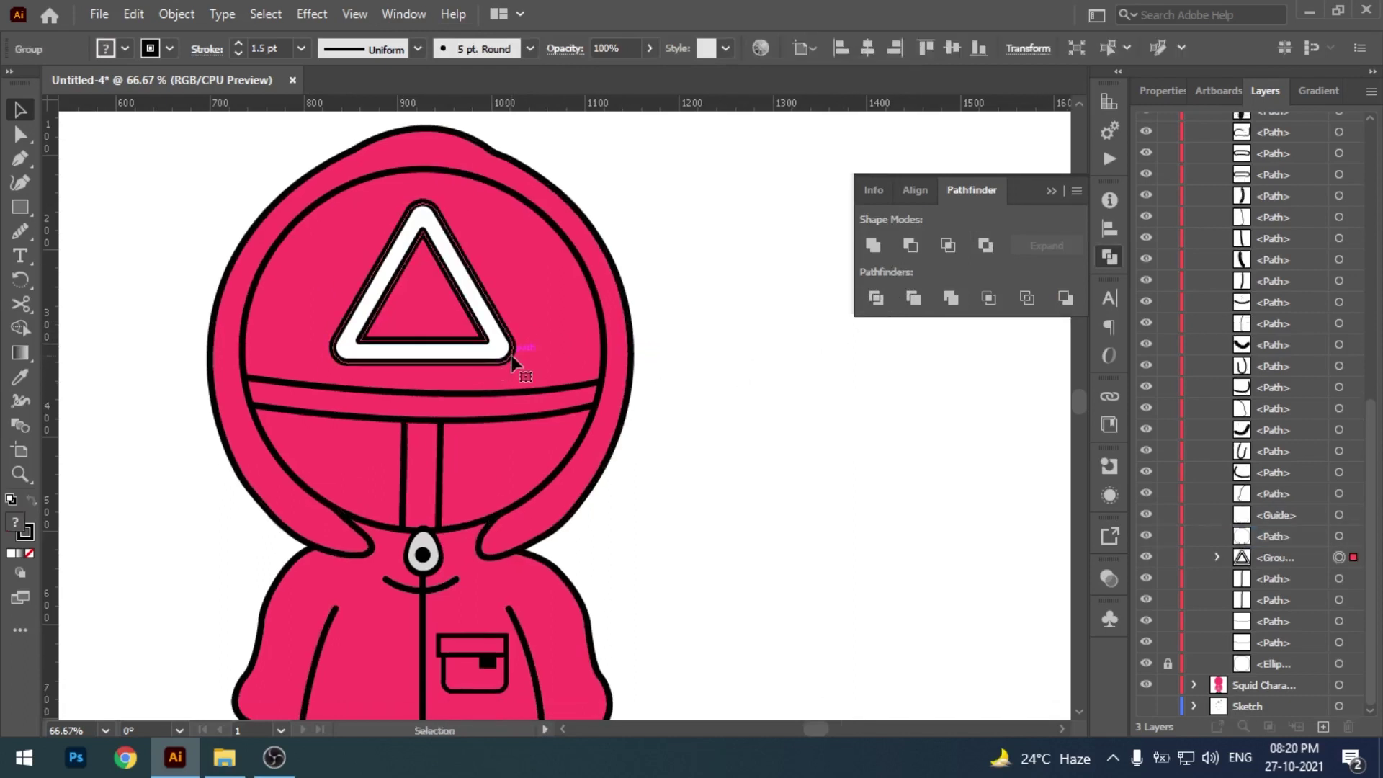
pyautogui.click(29, 536)
pyautogui.click(154, 282)
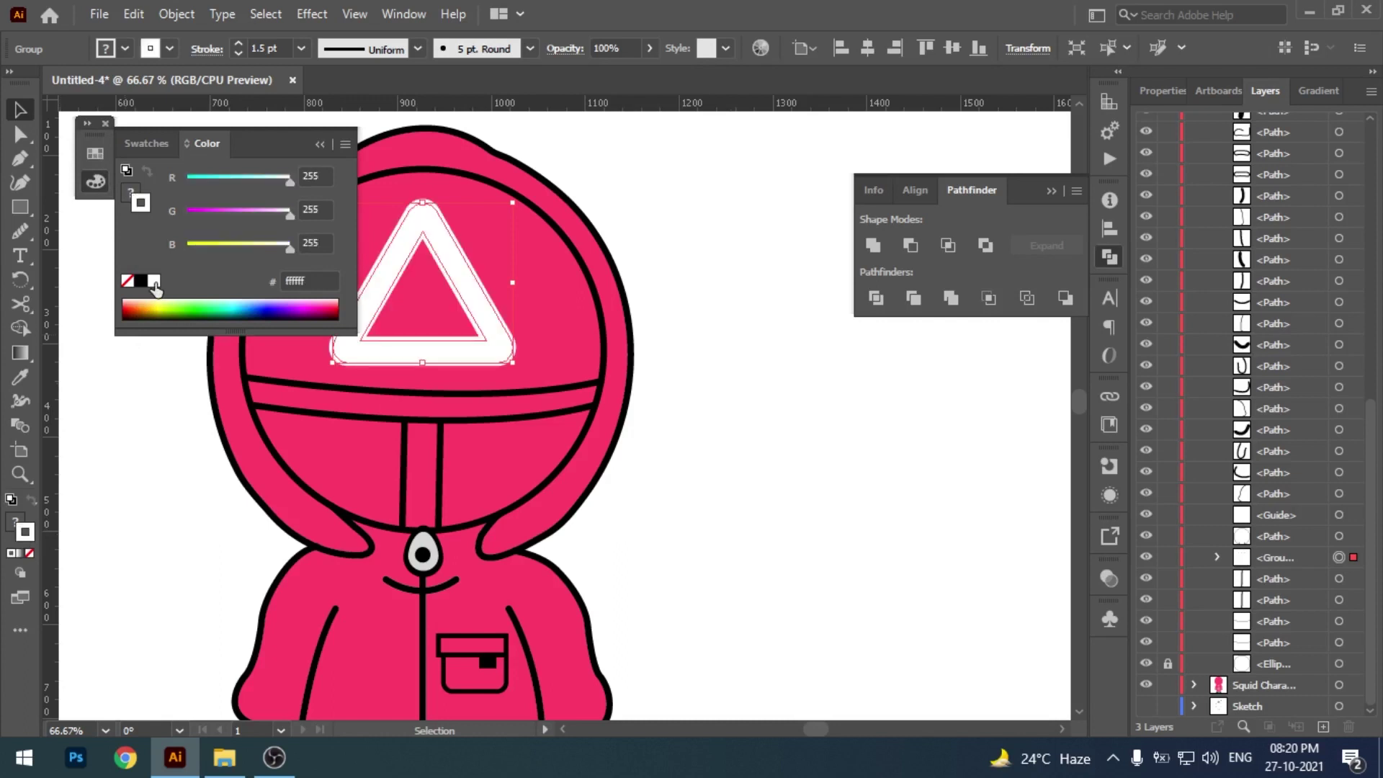
pyautogui.click(319, 144)
pyautogui.click(238, 55)
pyautogui.click(237, 53)
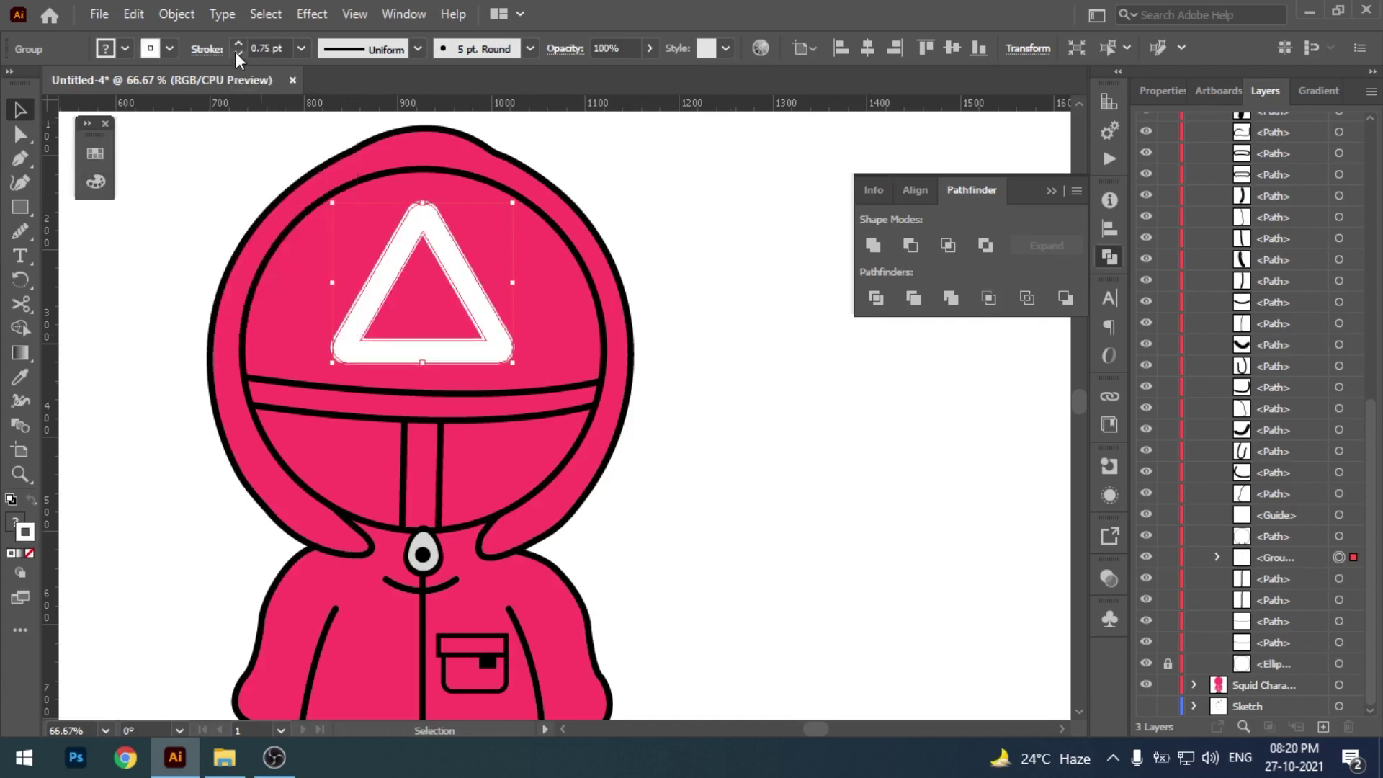
pyautogui.click(237, 53)
pyautogui.click(301, 48)
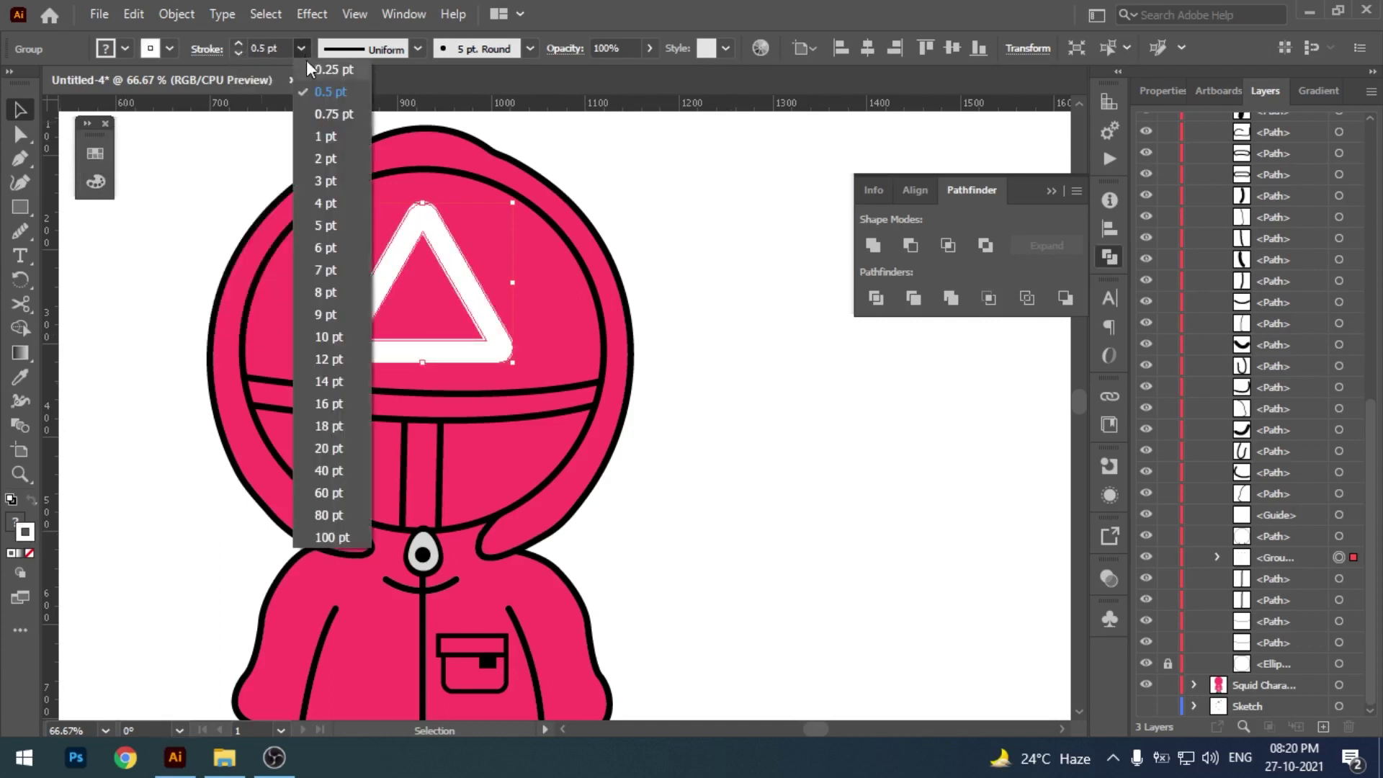
pyautogui.click(236, 54)
pyautogui.click(165, 366)
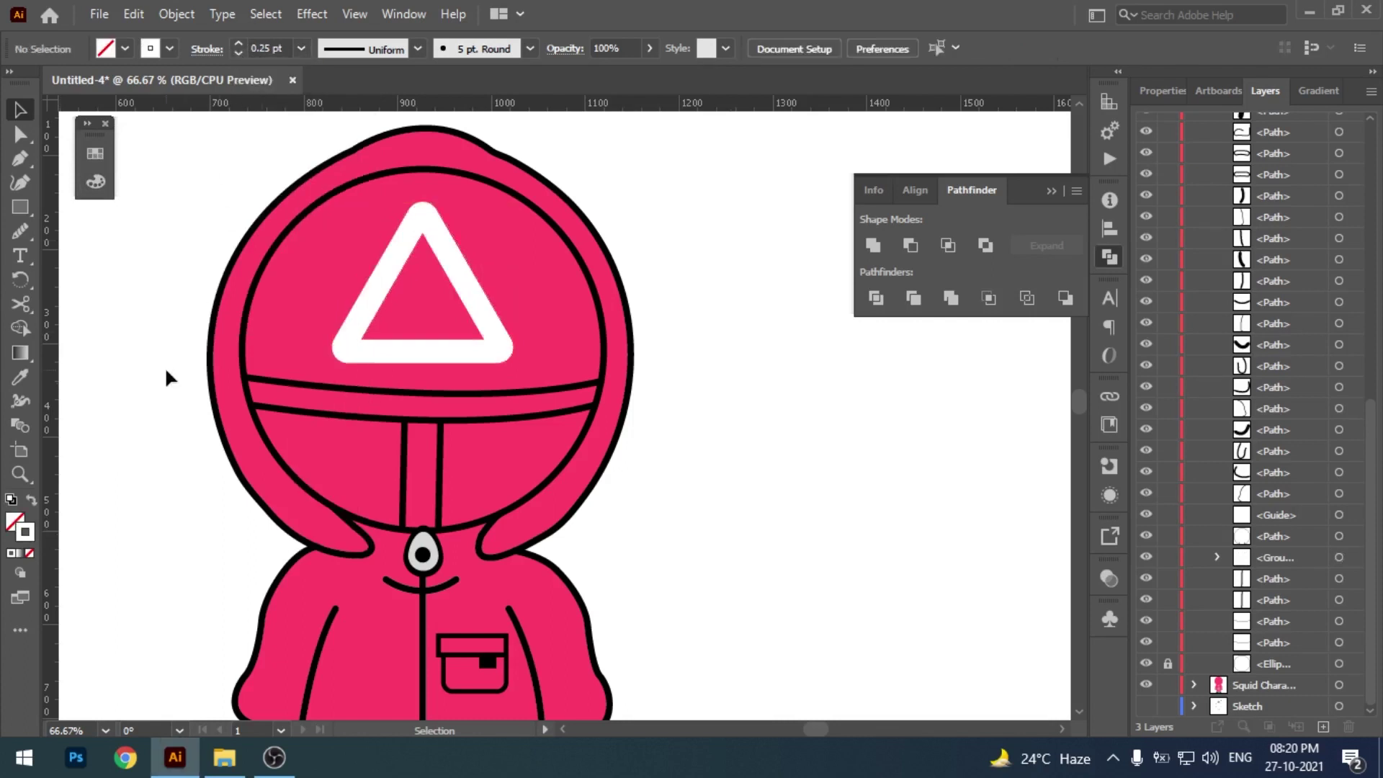
pyautogui.hotkey('ctrl', '-')
pyautogui.hotkey('ctrl', '-')
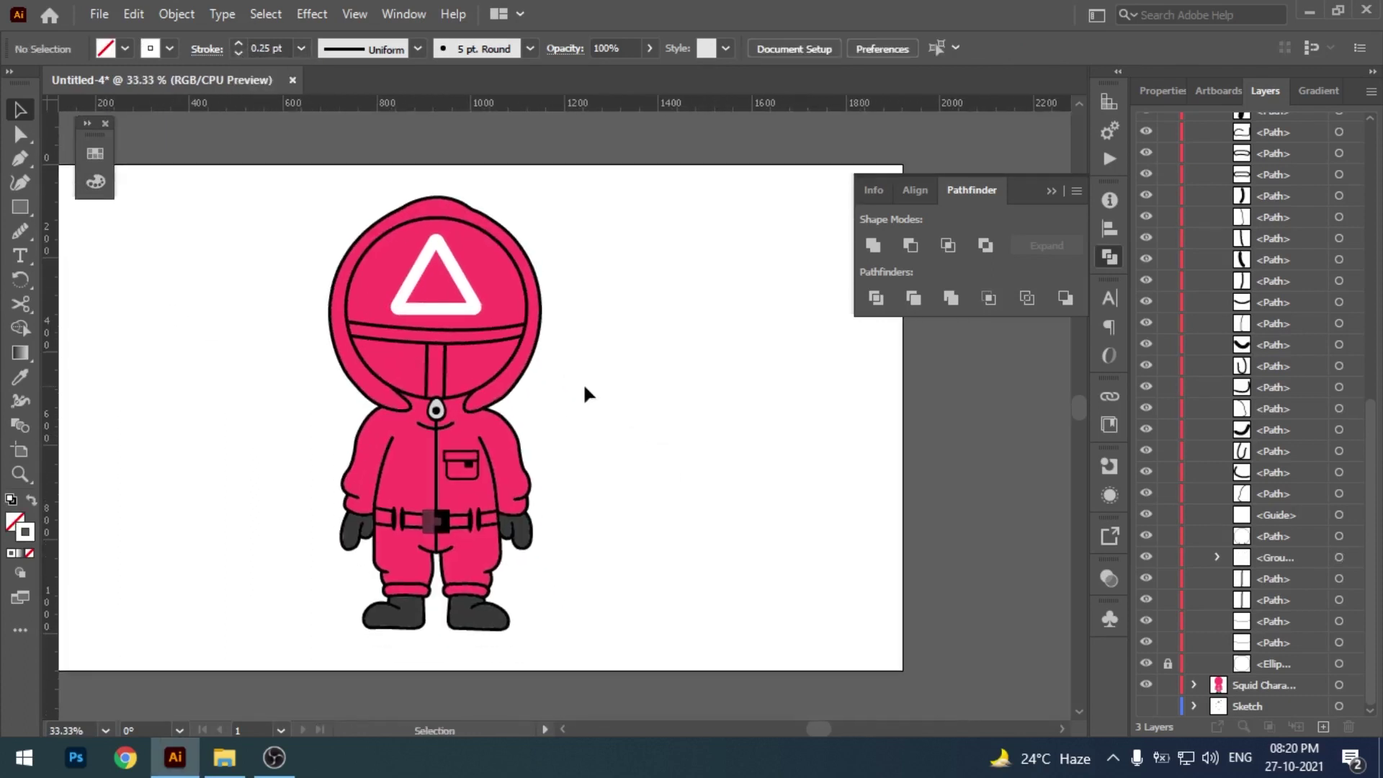
# - Zoom to 150% on the belt and legs, hiding the Pathfinder options
pyautogui.moveTo(627, 387); pyautogui.dragTo(639, 393)
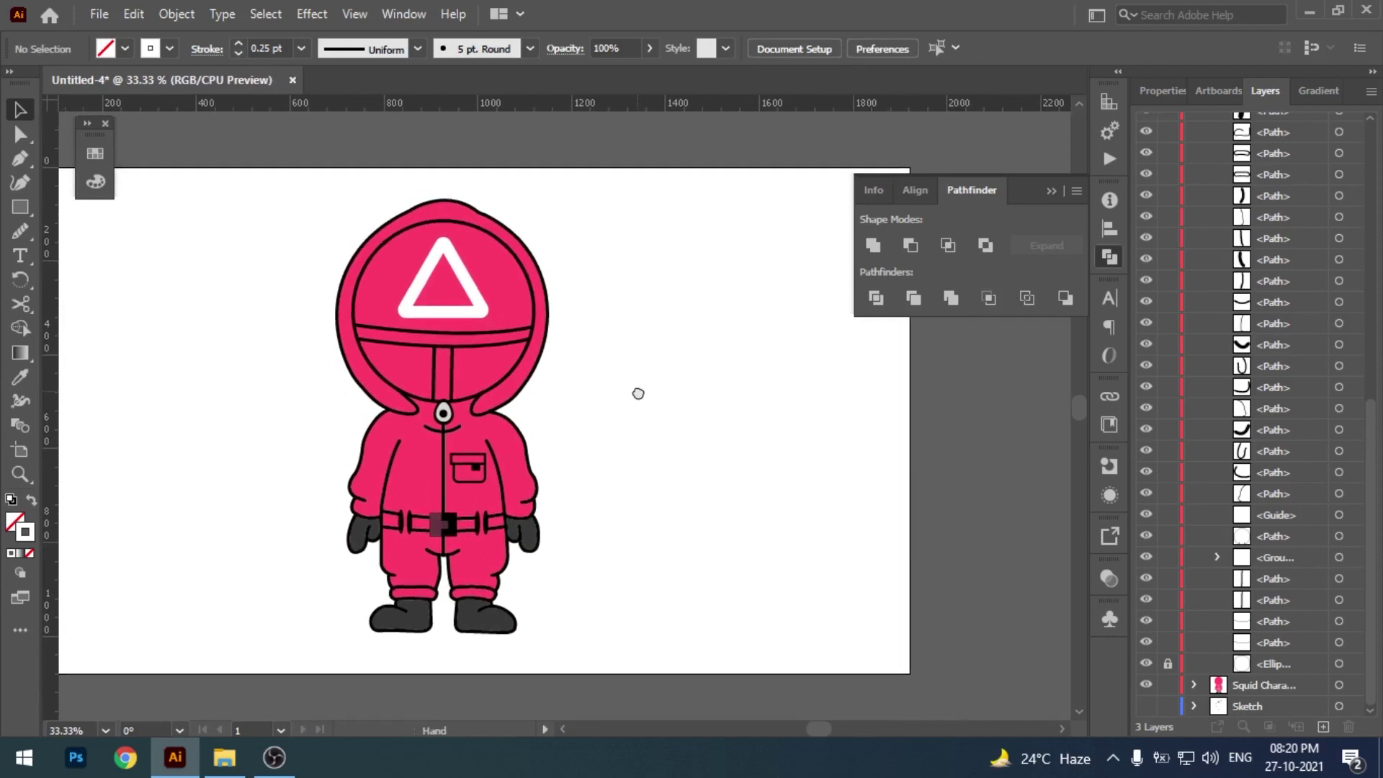
pyautogui.click(515, 302)
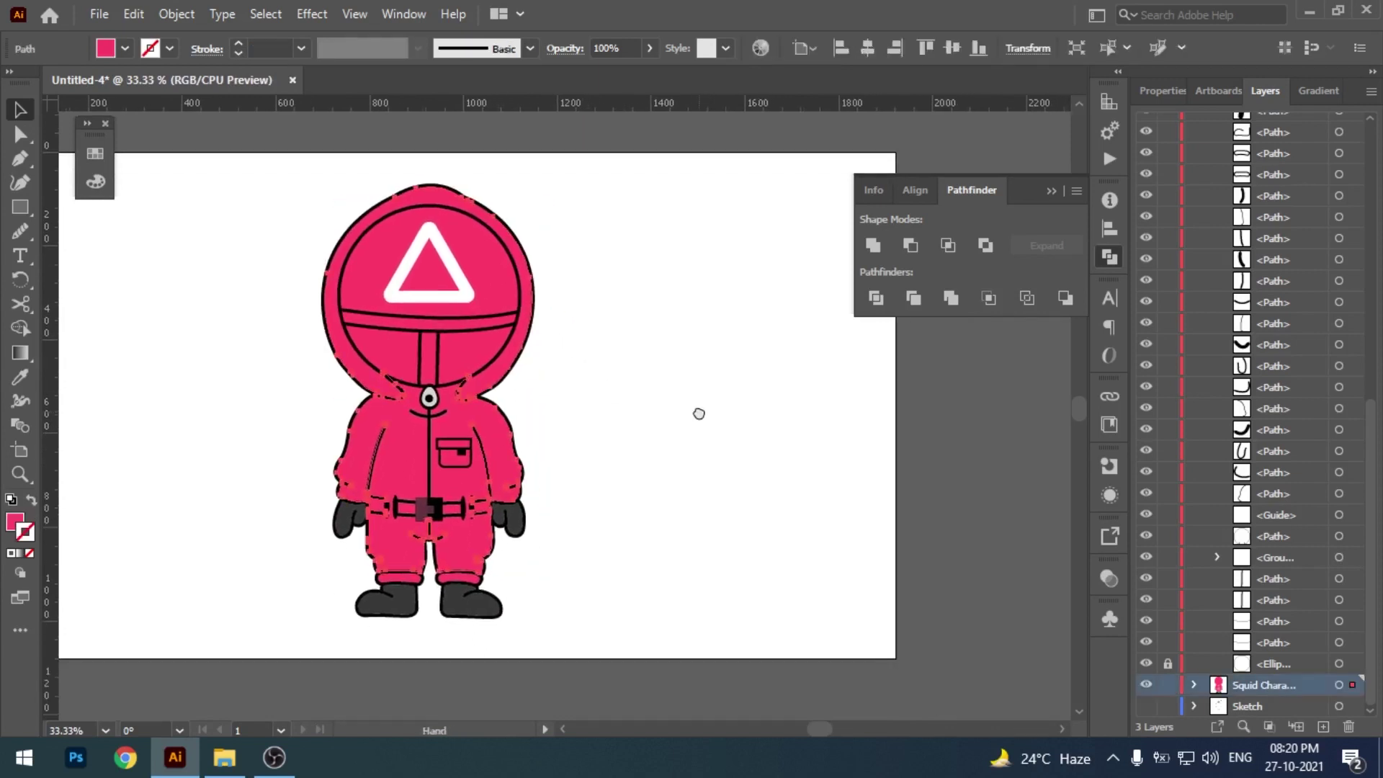
pyautogui.click(748, 531)
pyautogui.moveTo(747, 531); pyautogui.dragTo(779, 511)
pyautogui.hotkey('ctrl', '1')
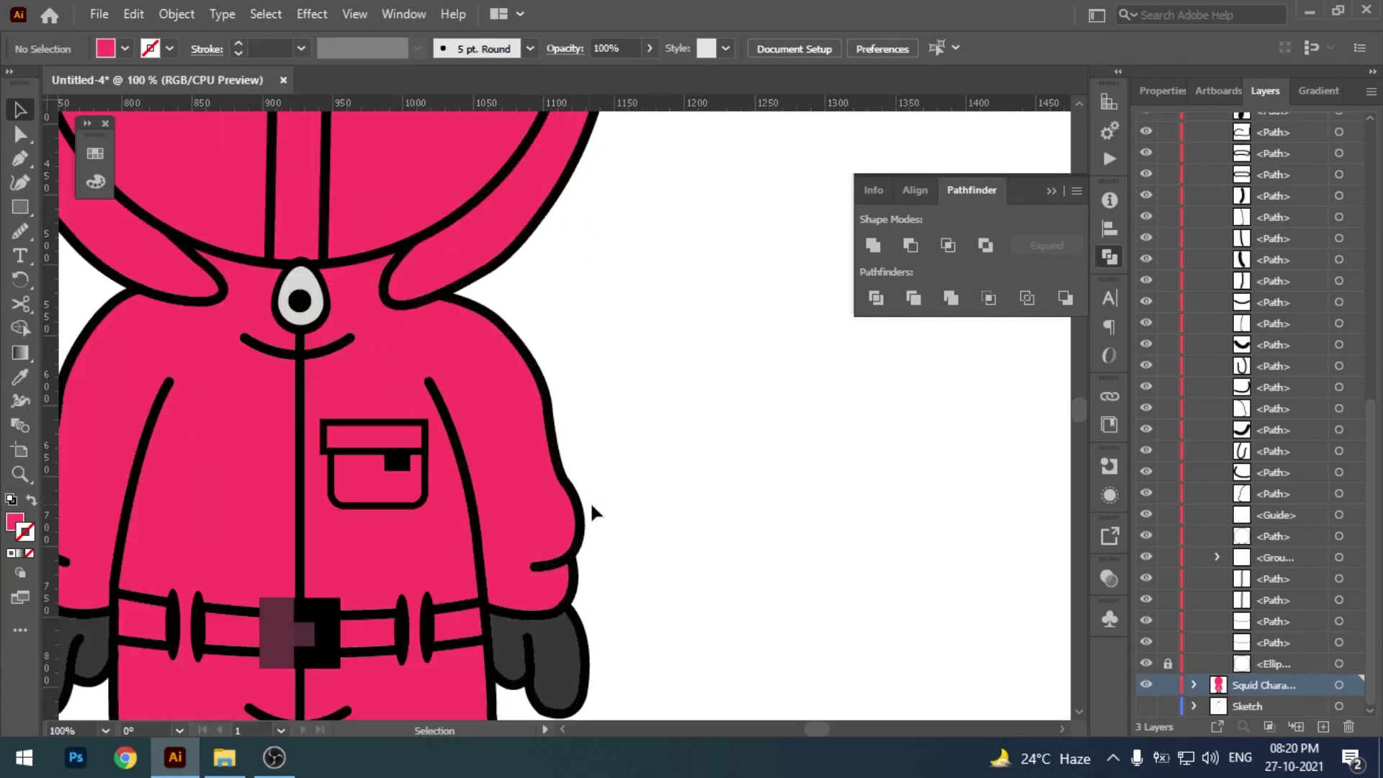
pyautogui.moveTo(643, 482)
pyautogui.mouseDown()
pyautogui.moveTo(768, 415)
pyautogui.moveTo(815, 345)
pyautogui.mouseUp()
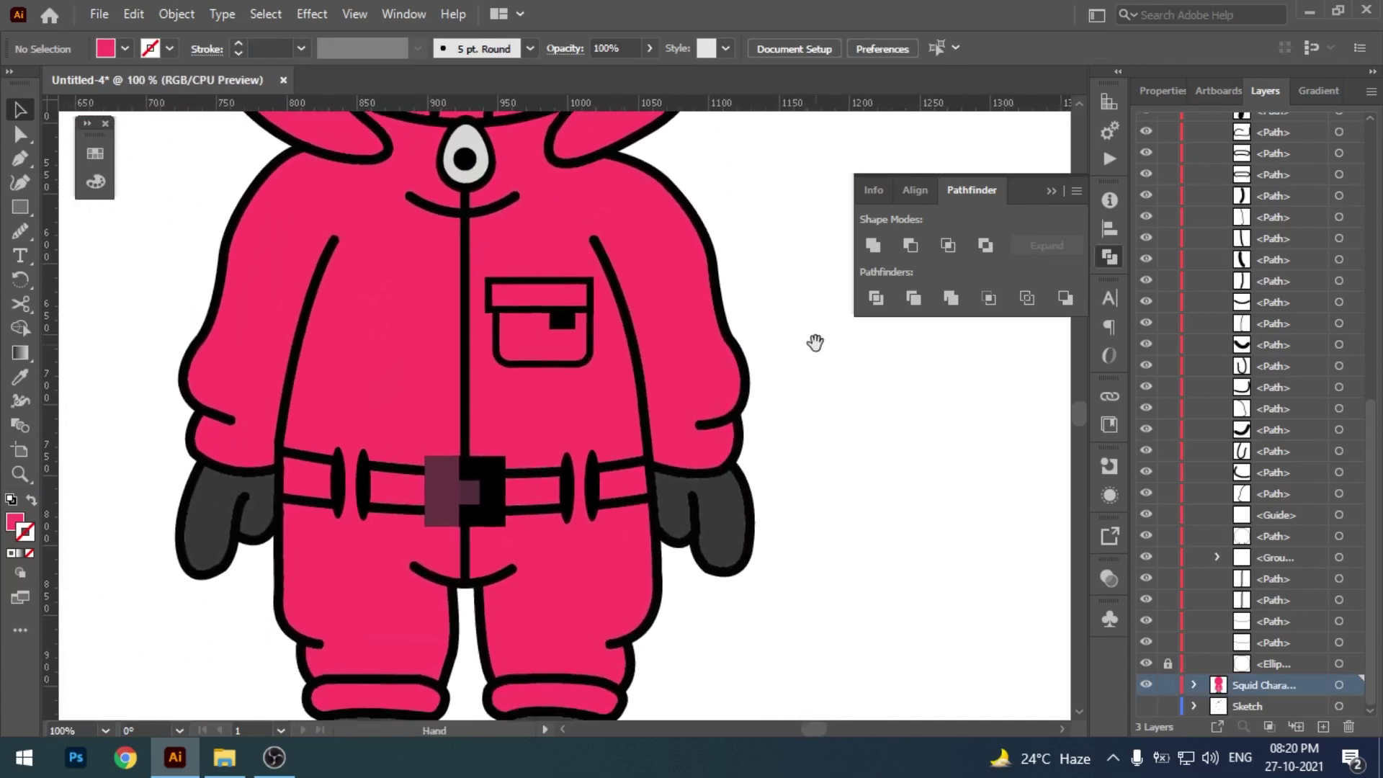
pyautogui.hotkey('ctrl', '+')
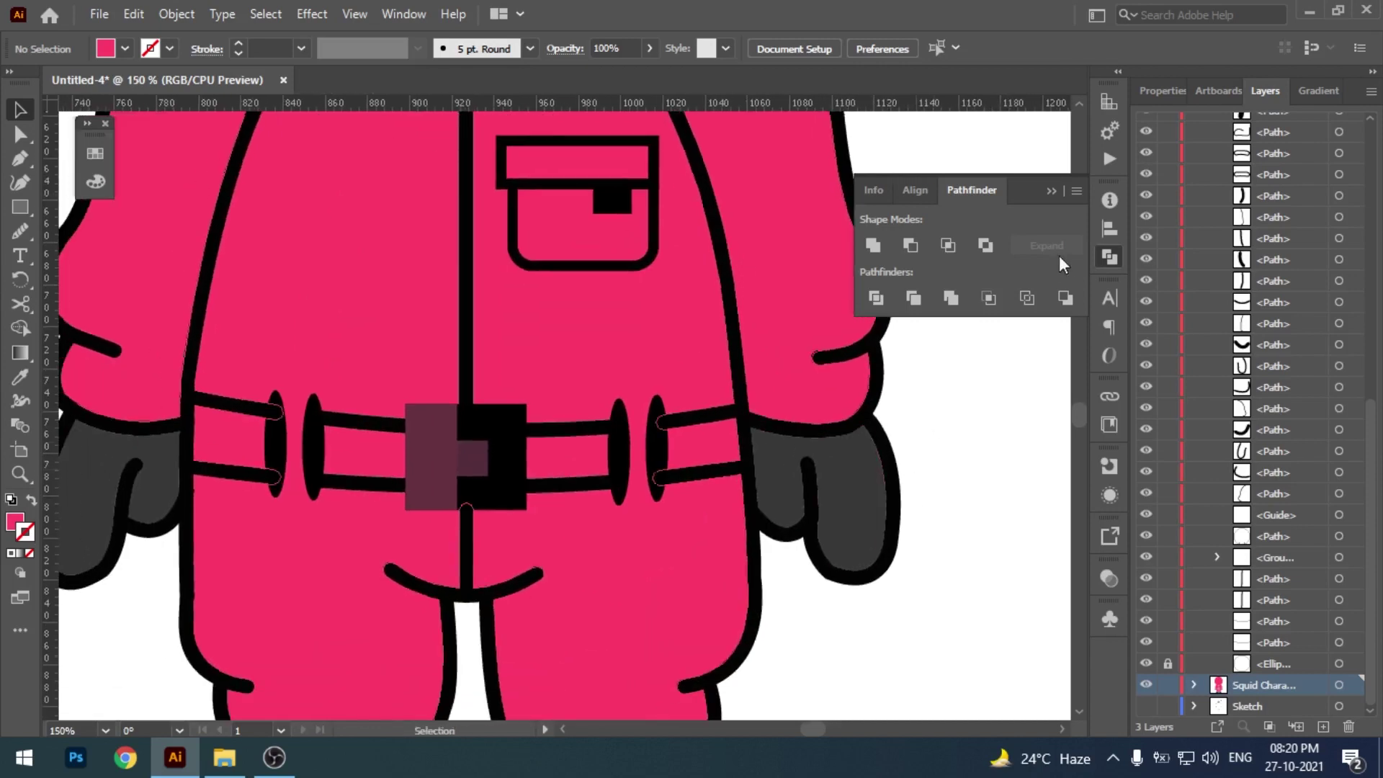
pyautogui.click(944, 355)
pyautogui.moveTo(911, 417); pyautogui.dragTo(947, 333)
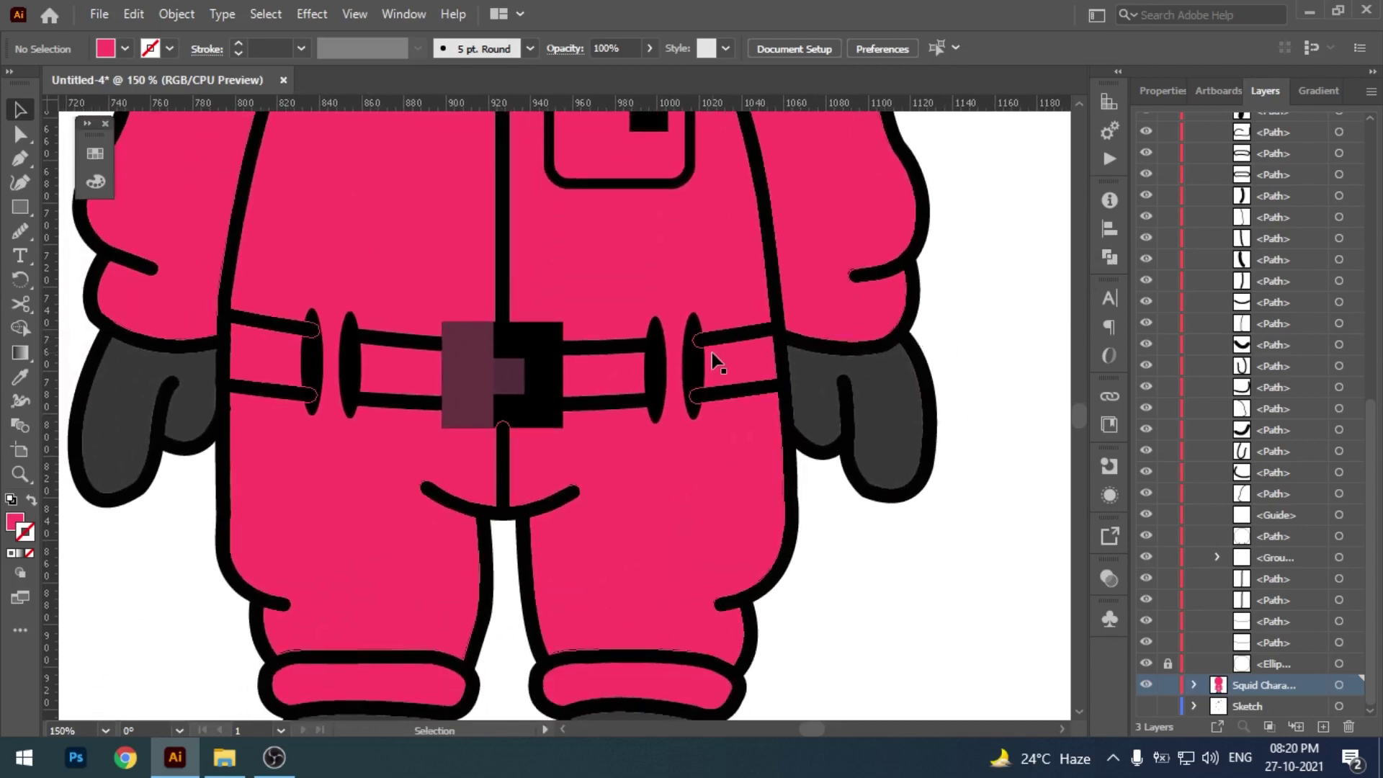
# - Group the right strap's top and bottom lines and lock the group
pyautogui.click(745, 339)
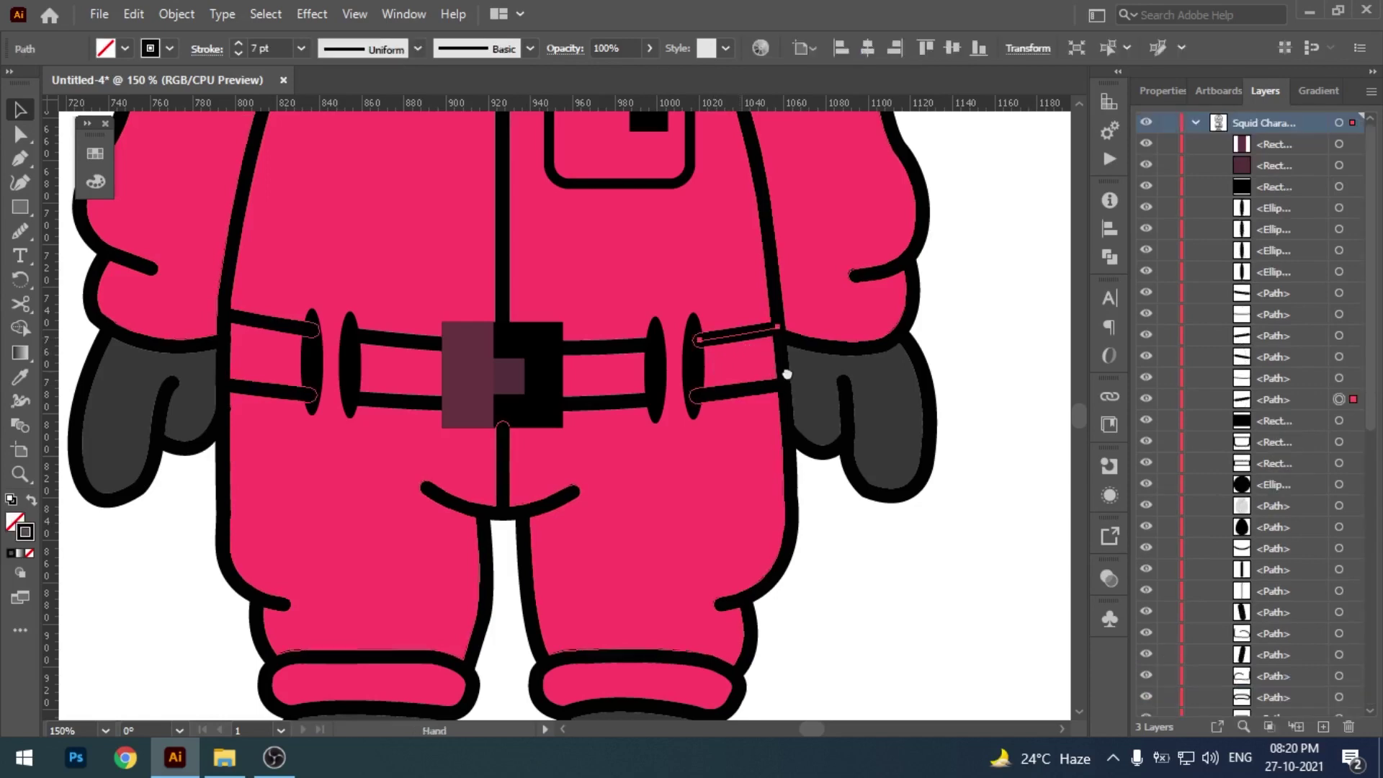
pyautogui.hscroll(1, 785, 371)
pyautogui.keyDown('shift'); pyautogui.click(725, 387); pyautogui.keyUp('shift')
pyautogui.hotkey('ctrl', 'g')
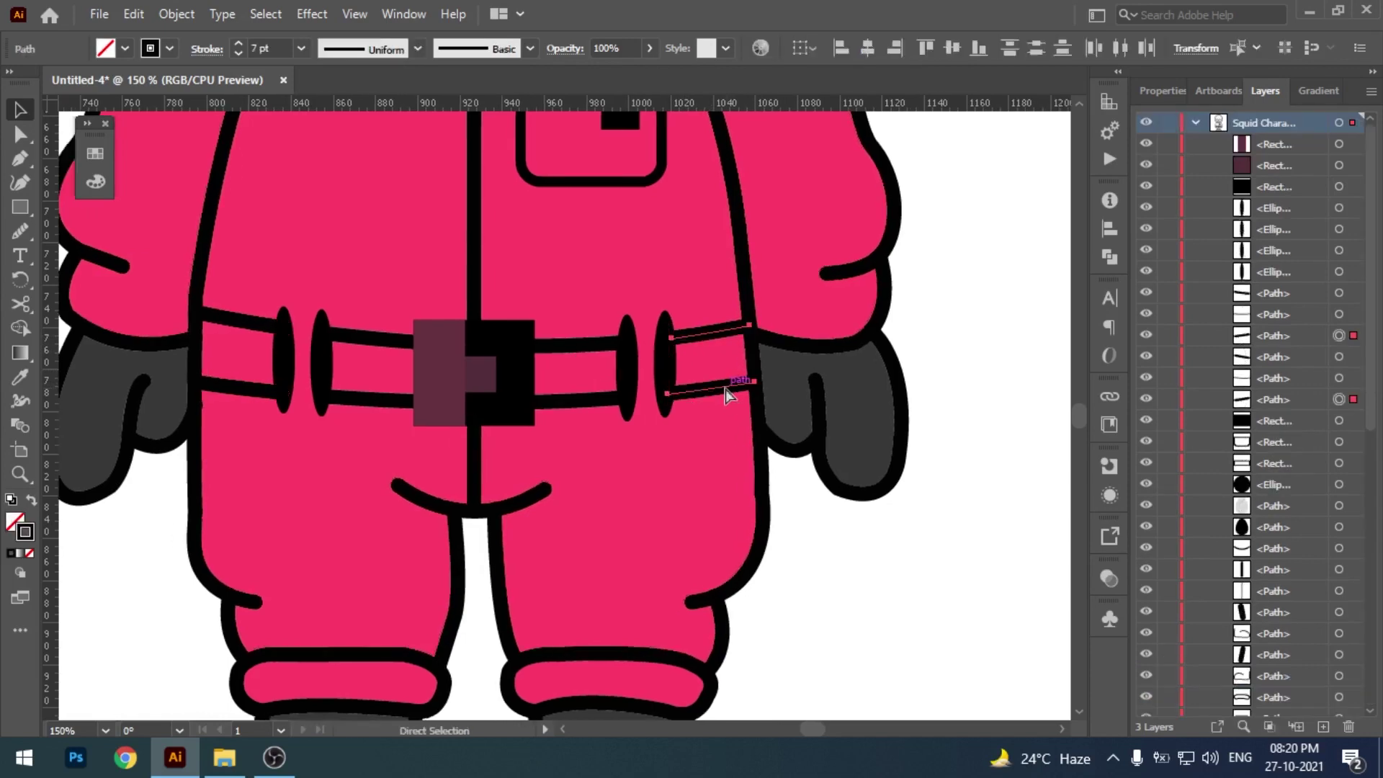
pyautogui.hscroll(1, 909, 360)
pyautogui.scroll(1, 867, 373)
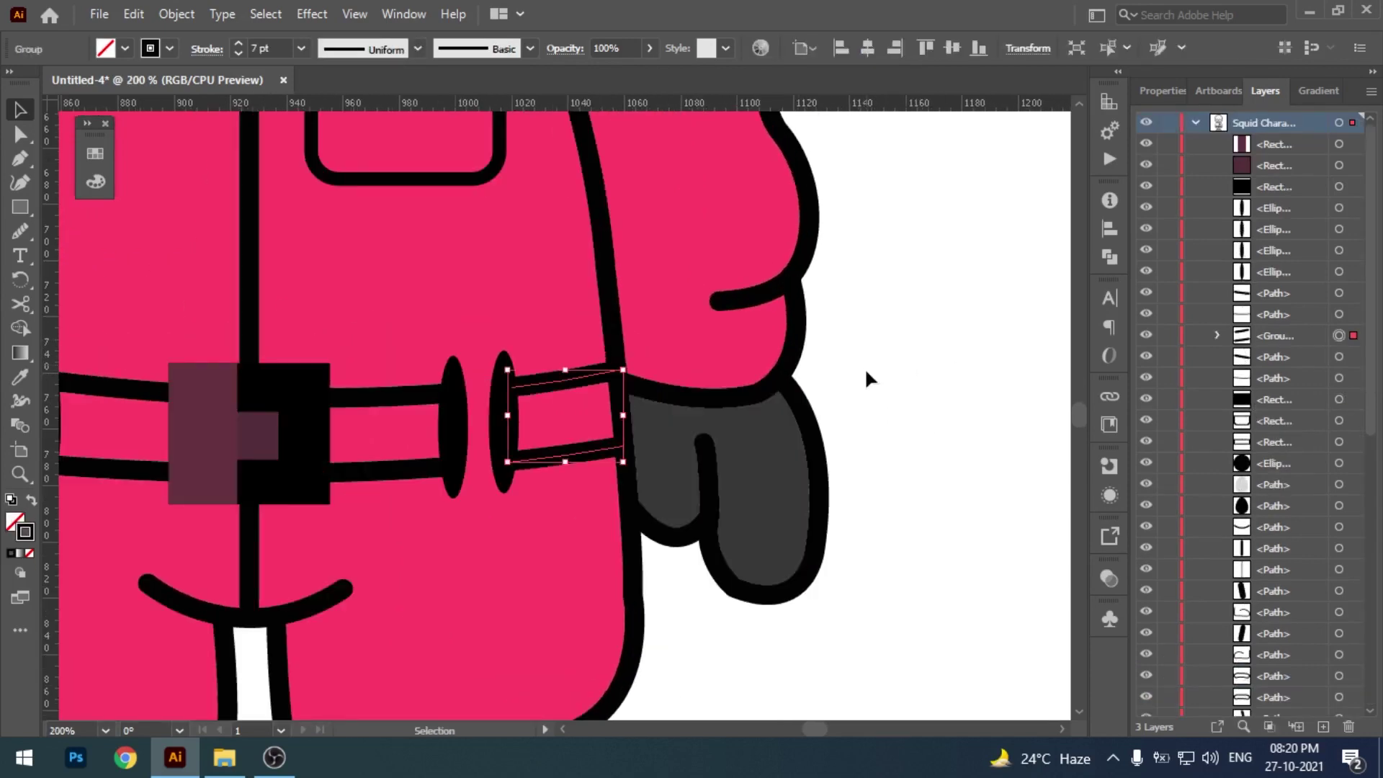
pyautogui.scroll(1, 864, 377)
pyautogui.click(1168, 336)
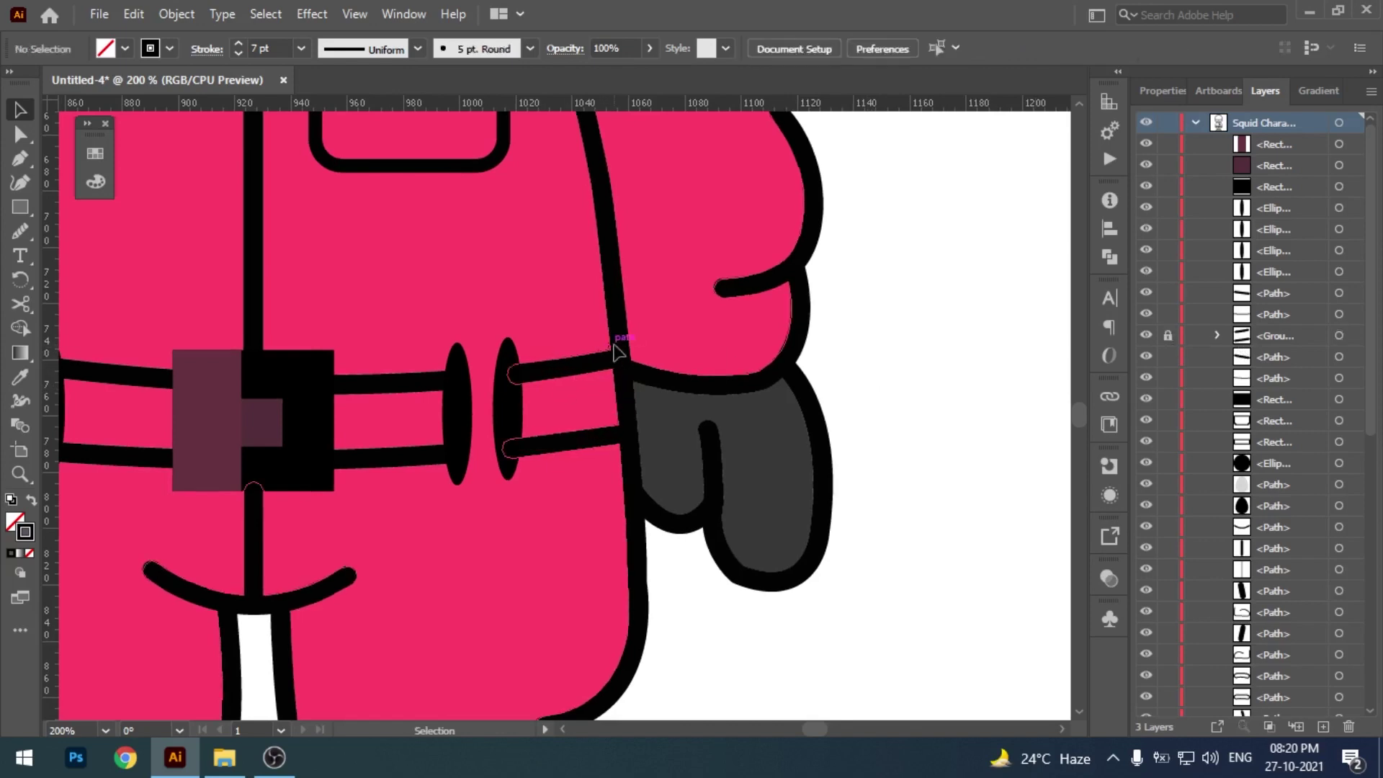
# - Lock the body's side outline path in the Layers panel
pyautogui.click(628, 364)
pyautogui.scroll(-3, 1304, 526)
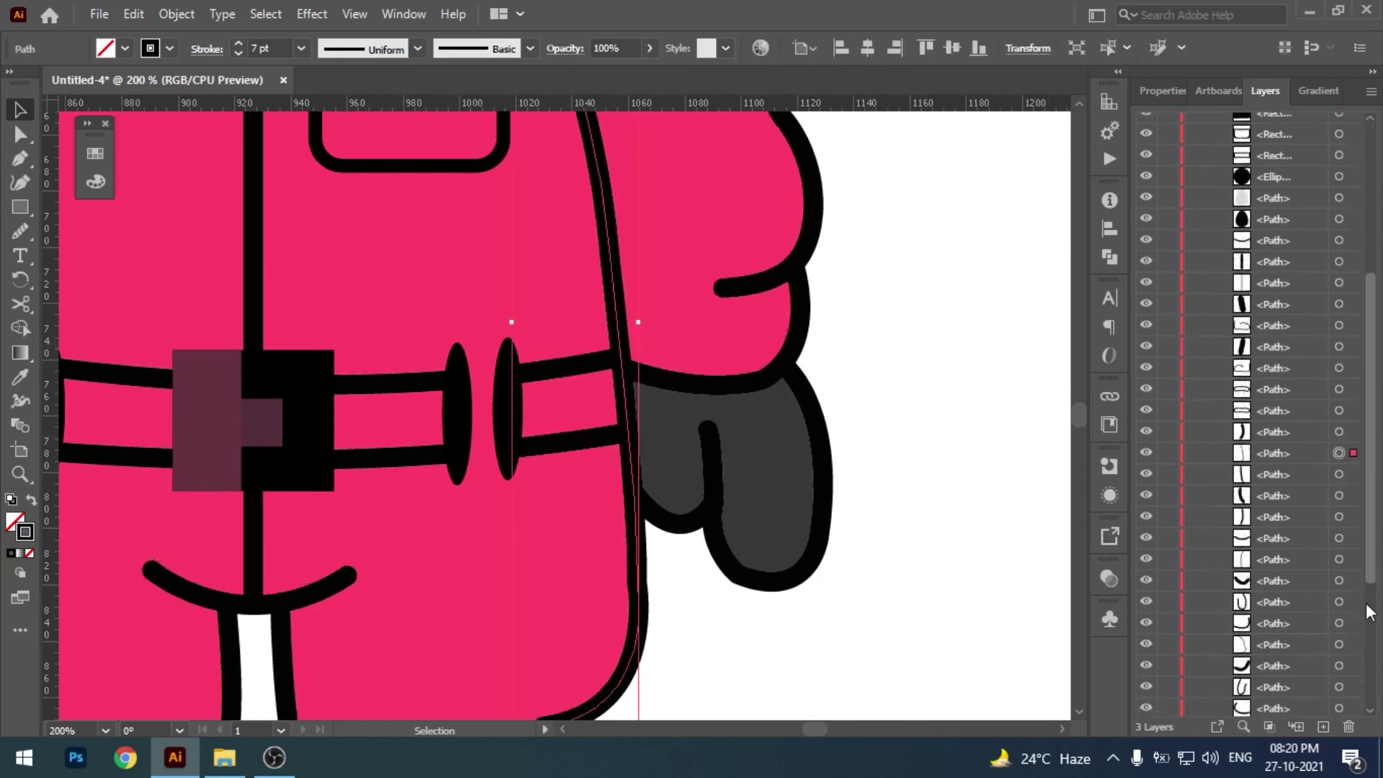
pyautogui.scroll(-3, 1304, 532)
pyautogui.click(1168, 314)
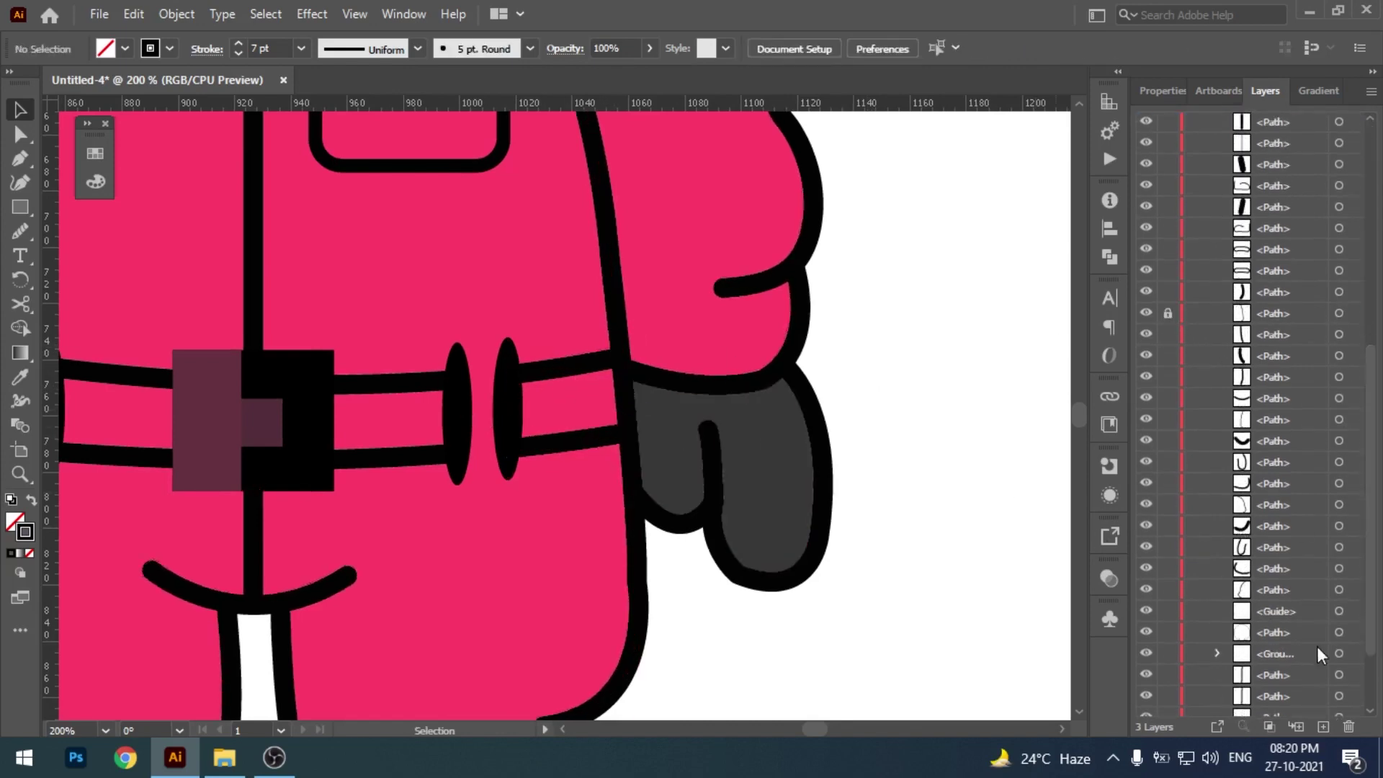
# - Draw a four-corner shape over the right strap and fill it with the glove's dark grey
pyautogui.click(21, 163)
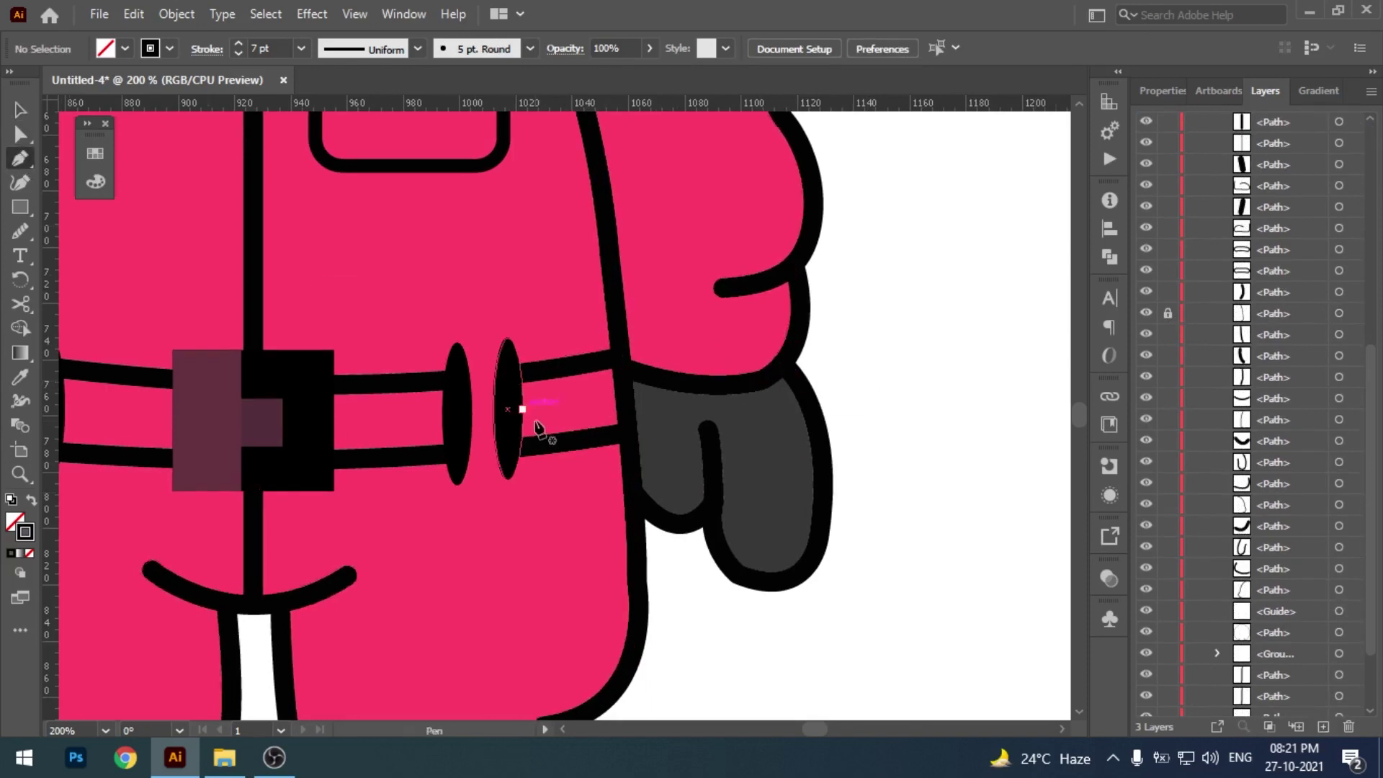
pyautogui.click(507, 375)
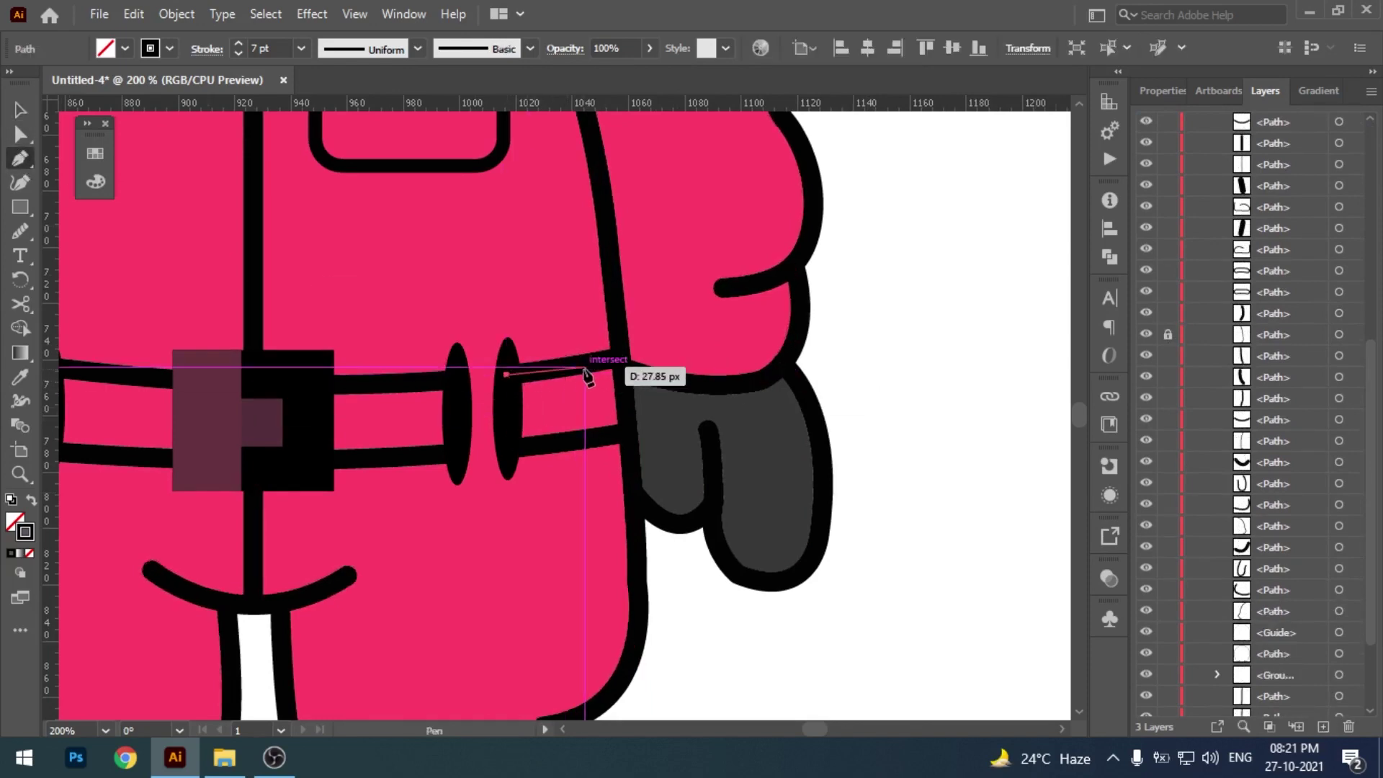
pyautogui.click(628, 428)
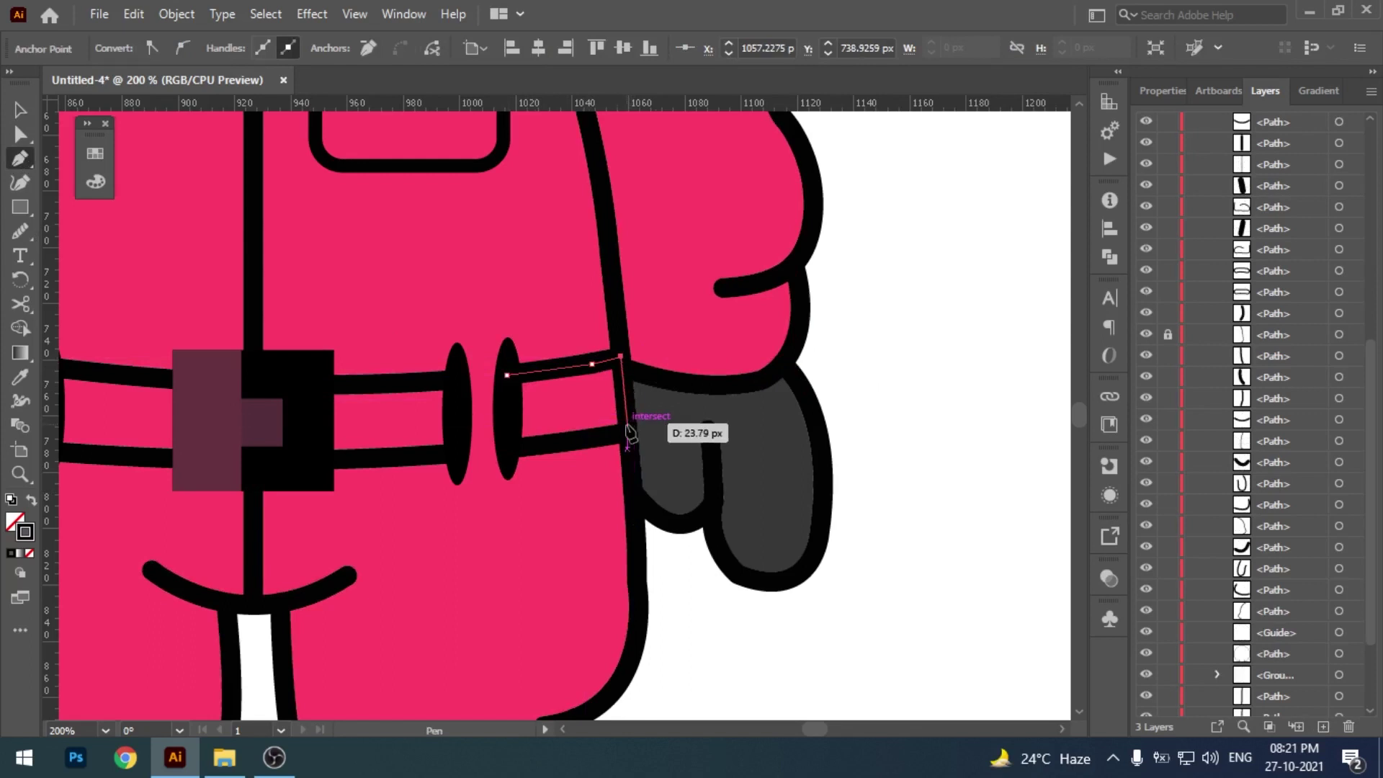
pyautogui.click(564, 445)
pyautogui.click(508, 447)
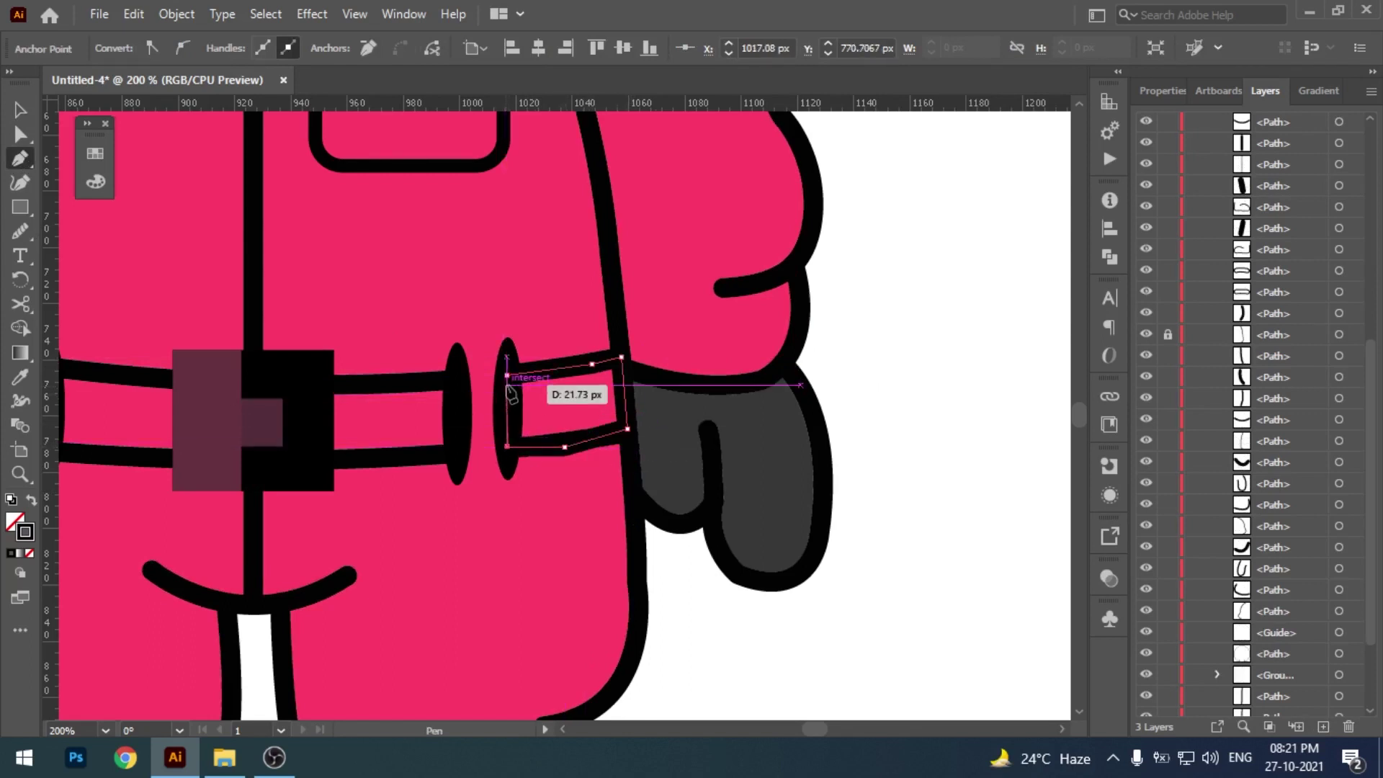
pyautogui.press('i')
pyautogui.click(754, 457)
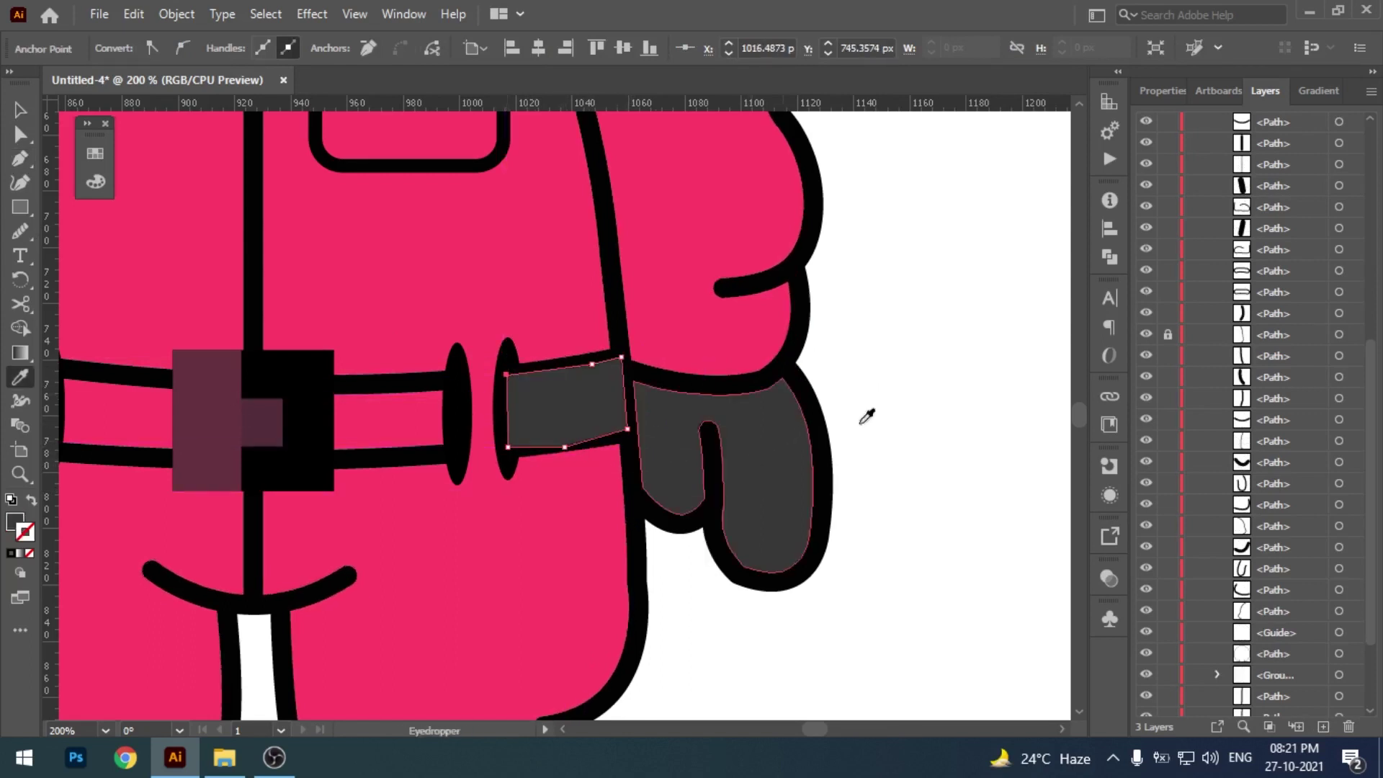
pyautogui.press('v')
# - Move the strap fill below the black outlines in the layer stack
pyautogui.moveTo(1371, 393); pyautogui.dragTo(1372, 119)
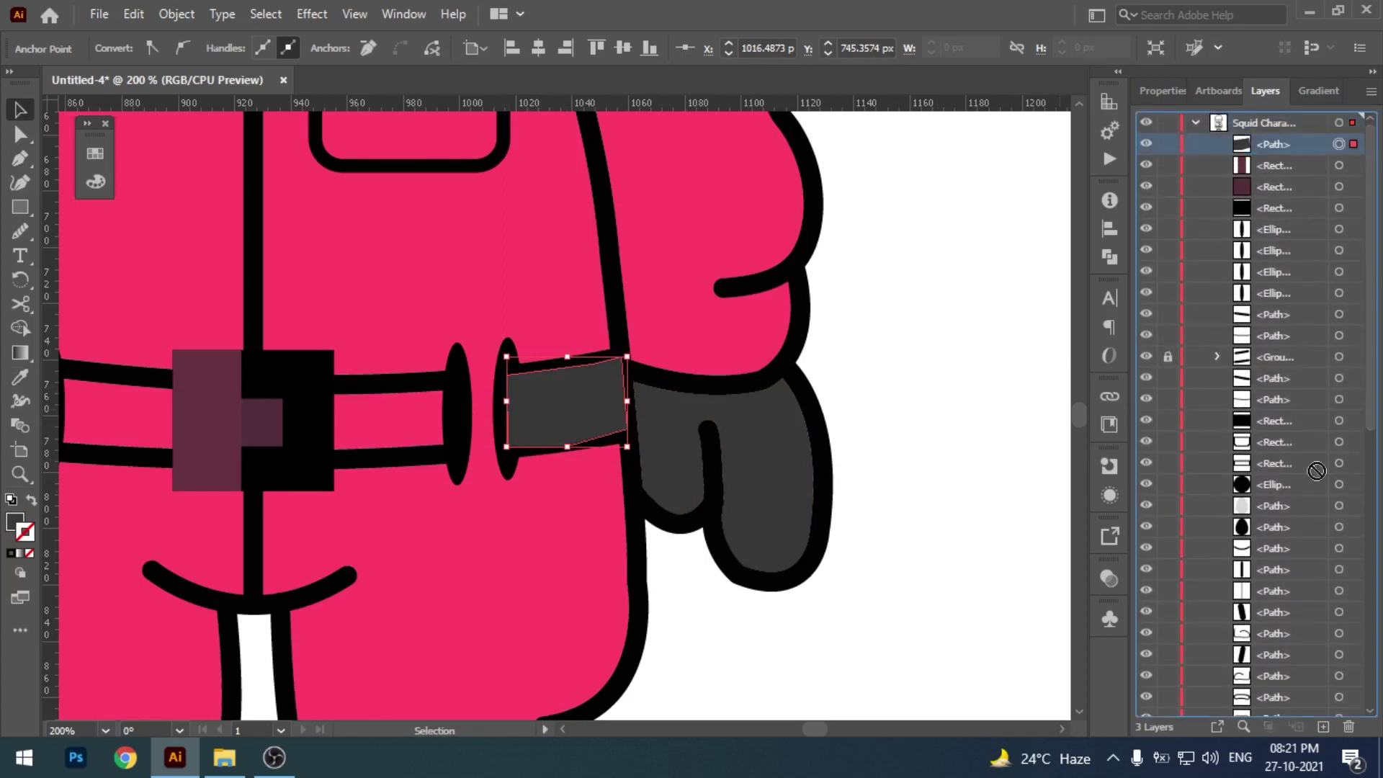
pyautogui.moveTo(1294, 677); pyautogui.dragTo(1299, 693)
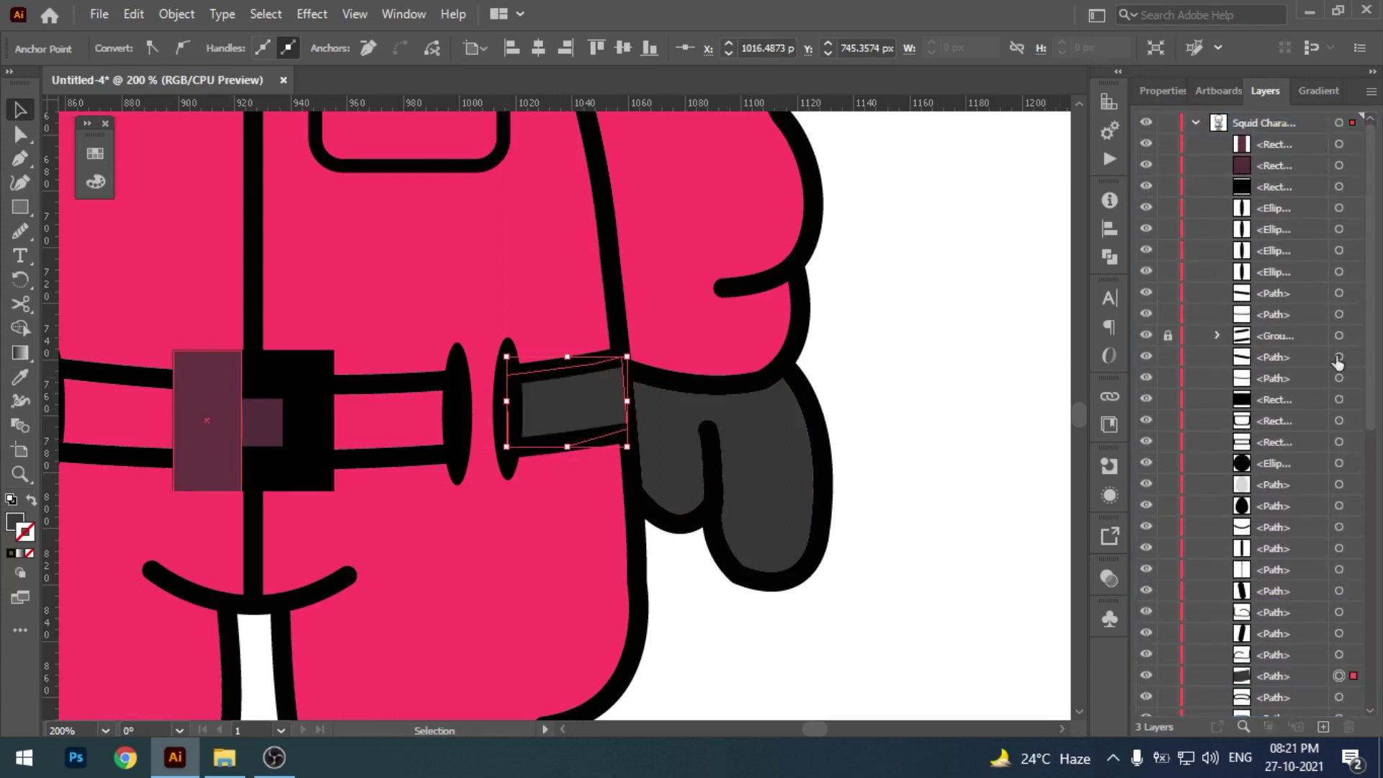
pyautogui.scroll(-3, 1326, 397)
pyautogui.scroll(-2, 1297, 469)
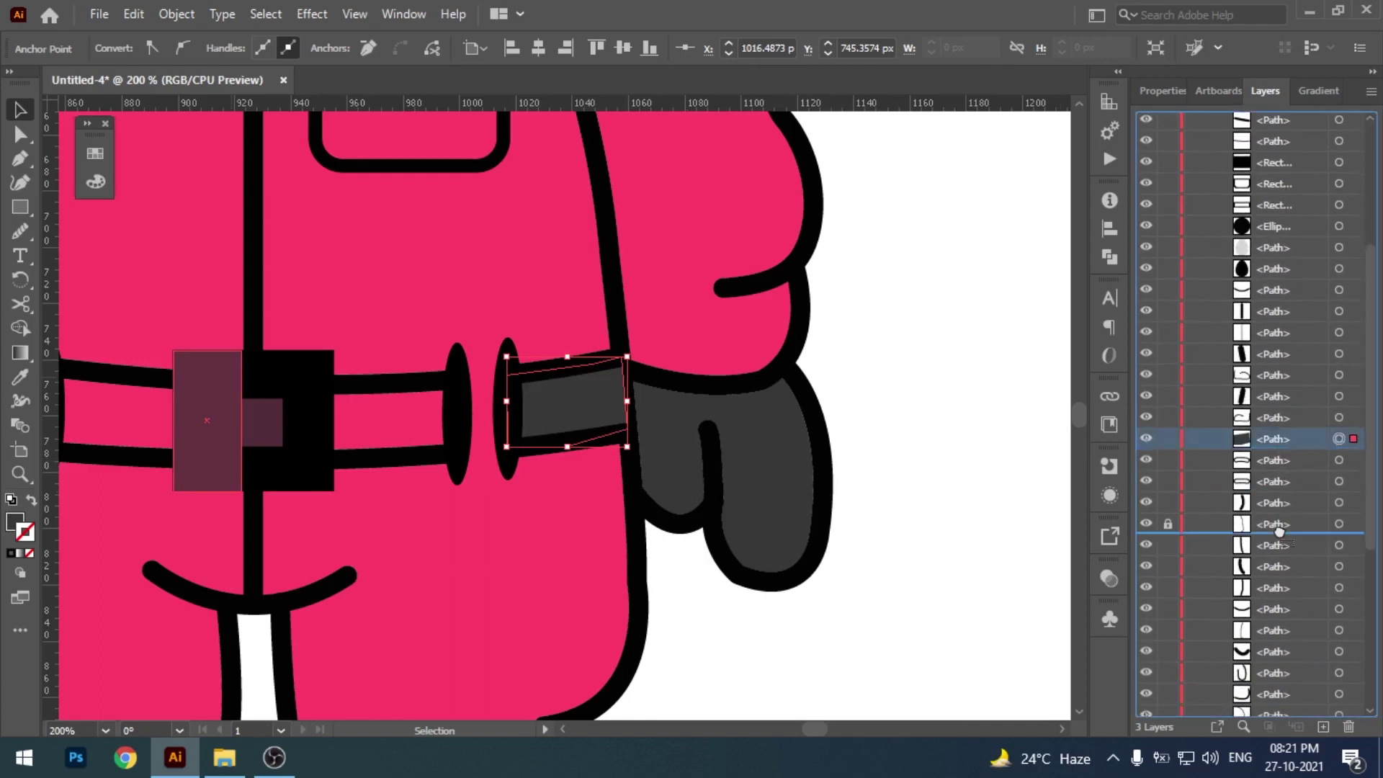
pyautogui.moveTo(1280, 532); pyautogui.dragTo(1279, 533)
pyautogui.click(980, 481)
# - Draw a closed four-corner shape over the belt between the buckle and right loop
pyautogui.moveTo(697, 494); pyautogui.dragTo(731, 480)
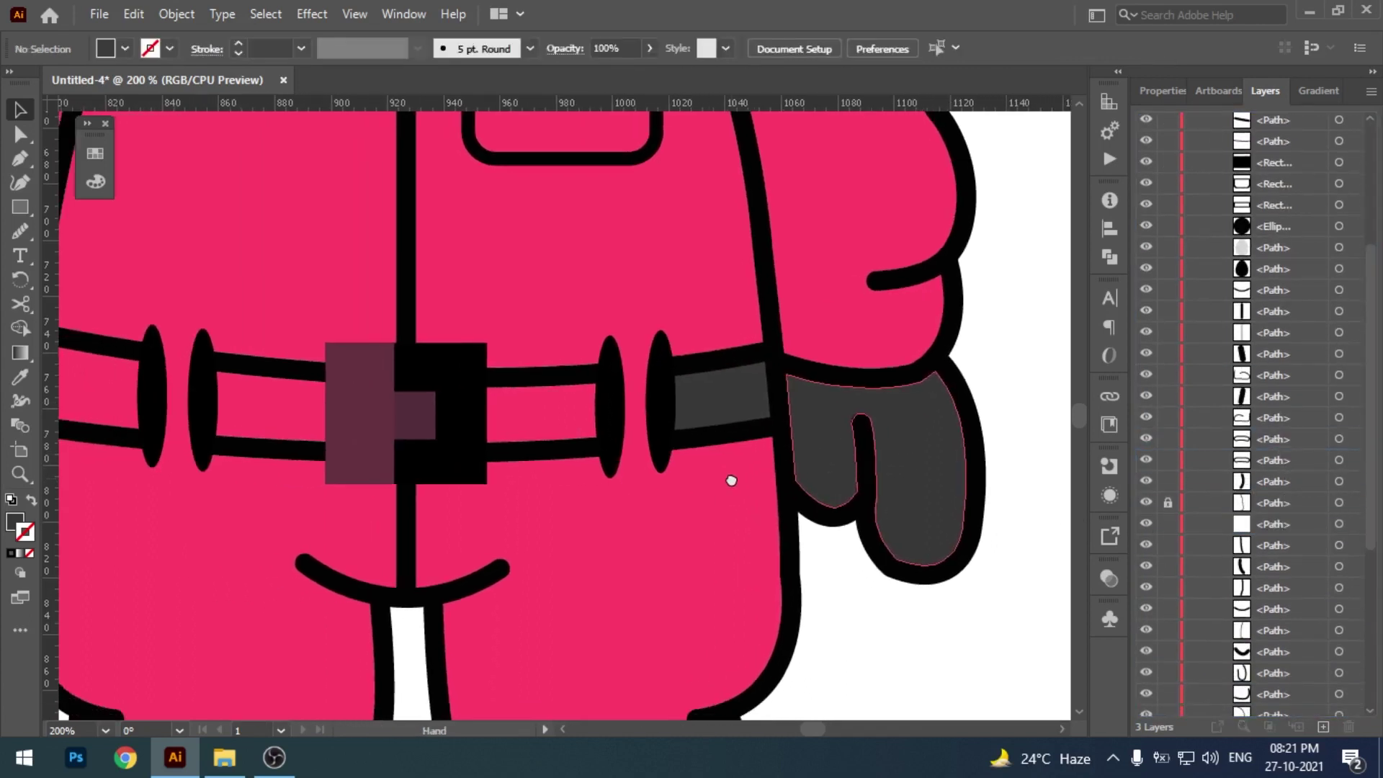
pyautogui.press('p')
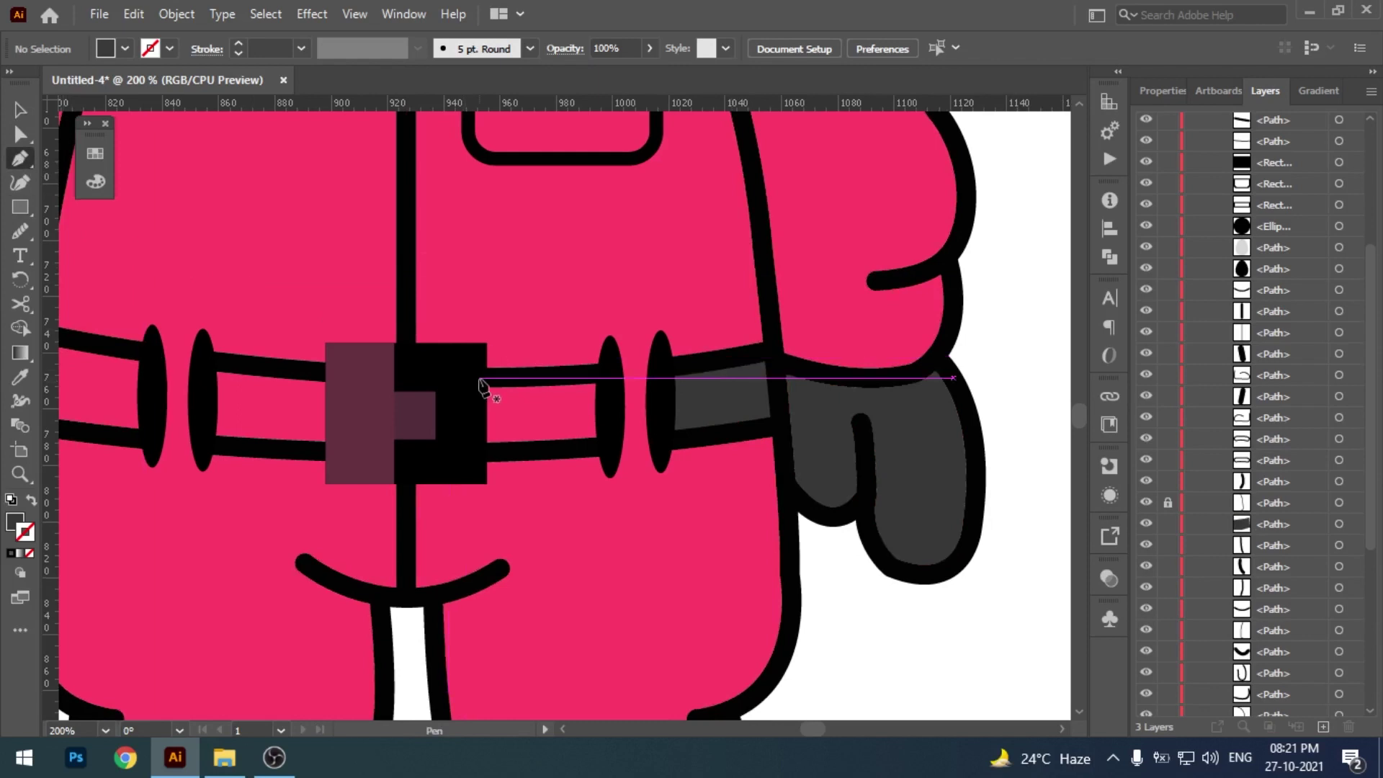
pyautogui.click(479, 376)
pyautogui.click(602, 374)
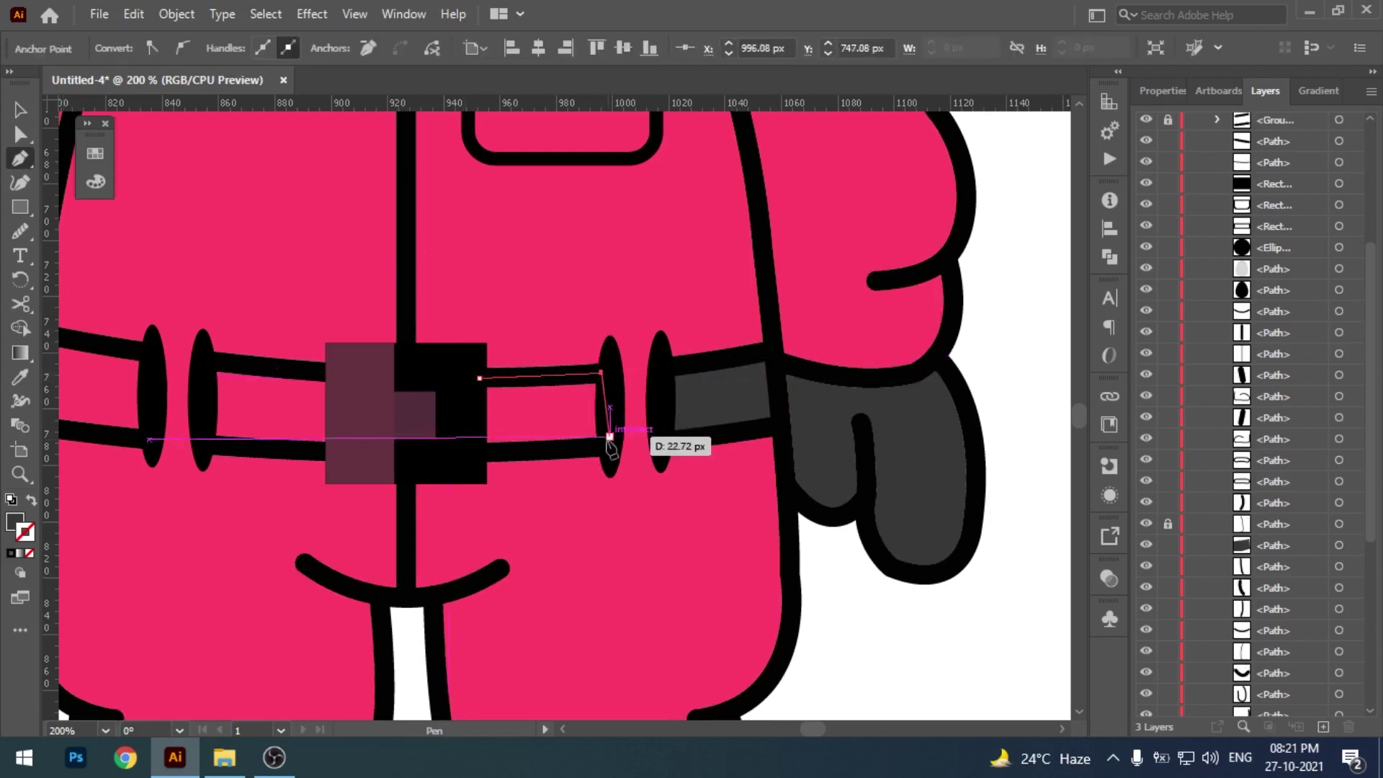
pyautogui.click(610, 445)
pyautogui.click(469, 453)
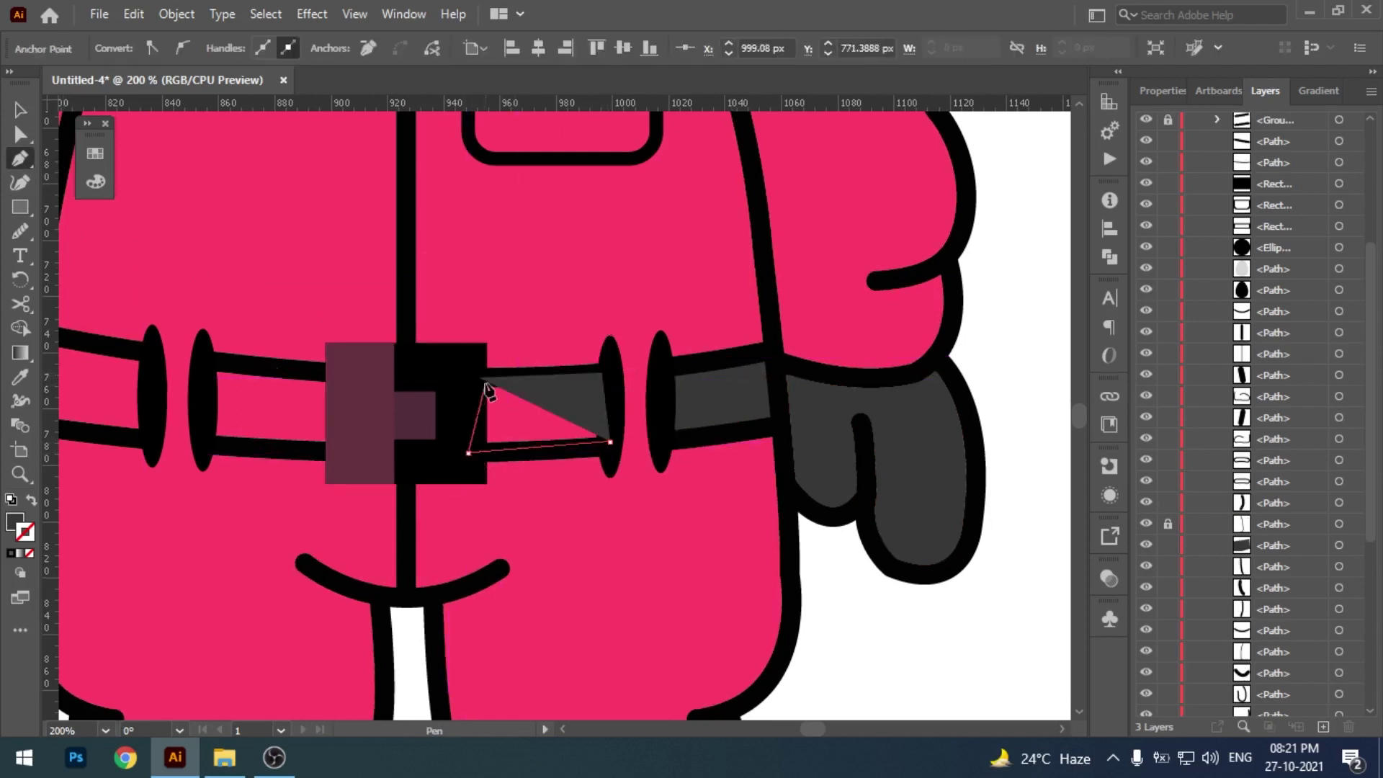
pyautogui.click(479, 376)
# - Move the new belt fill below the black outlines in the layer stack
pyautogui.press('v')
pyautogui.scroll(5, 1289, 659)
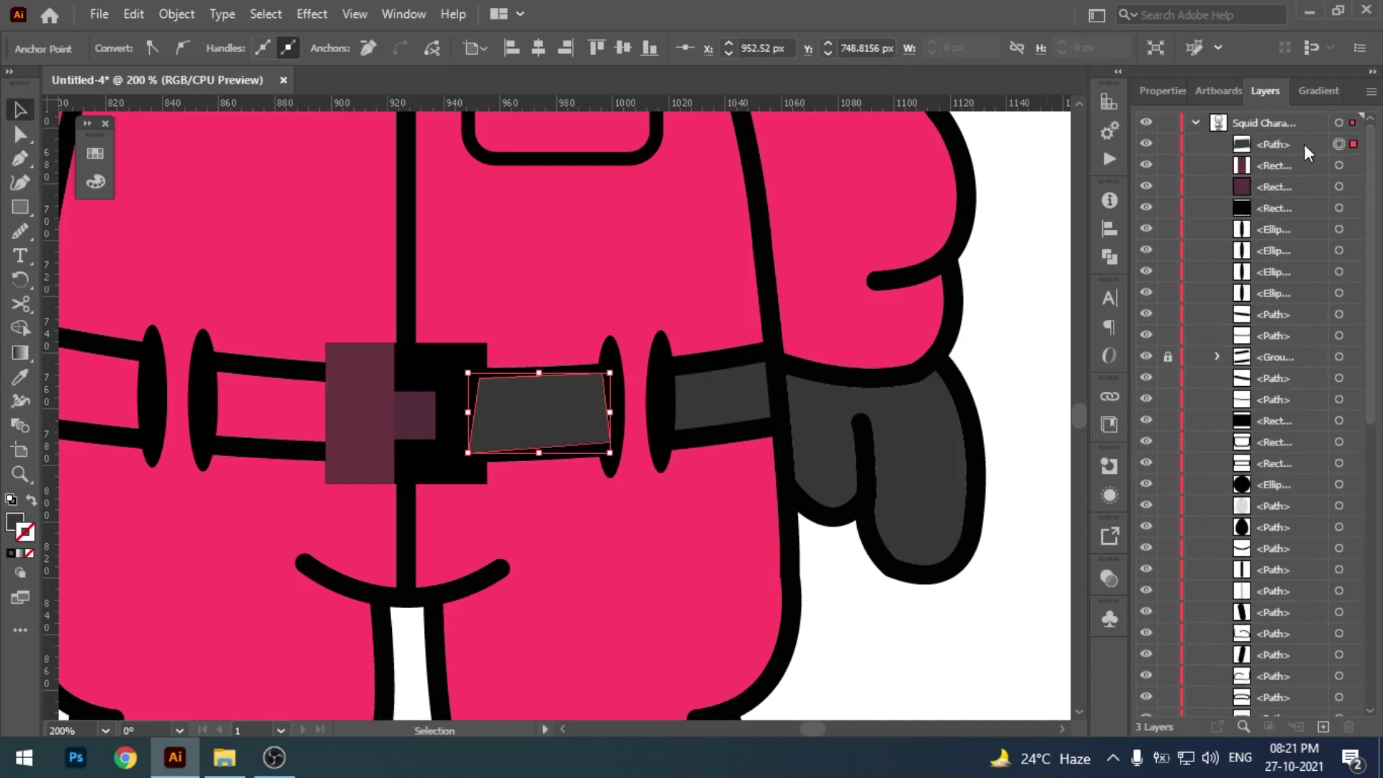
pyautogui.moveTo(1293, 684); pyautogui.dragTo(1284, 379)
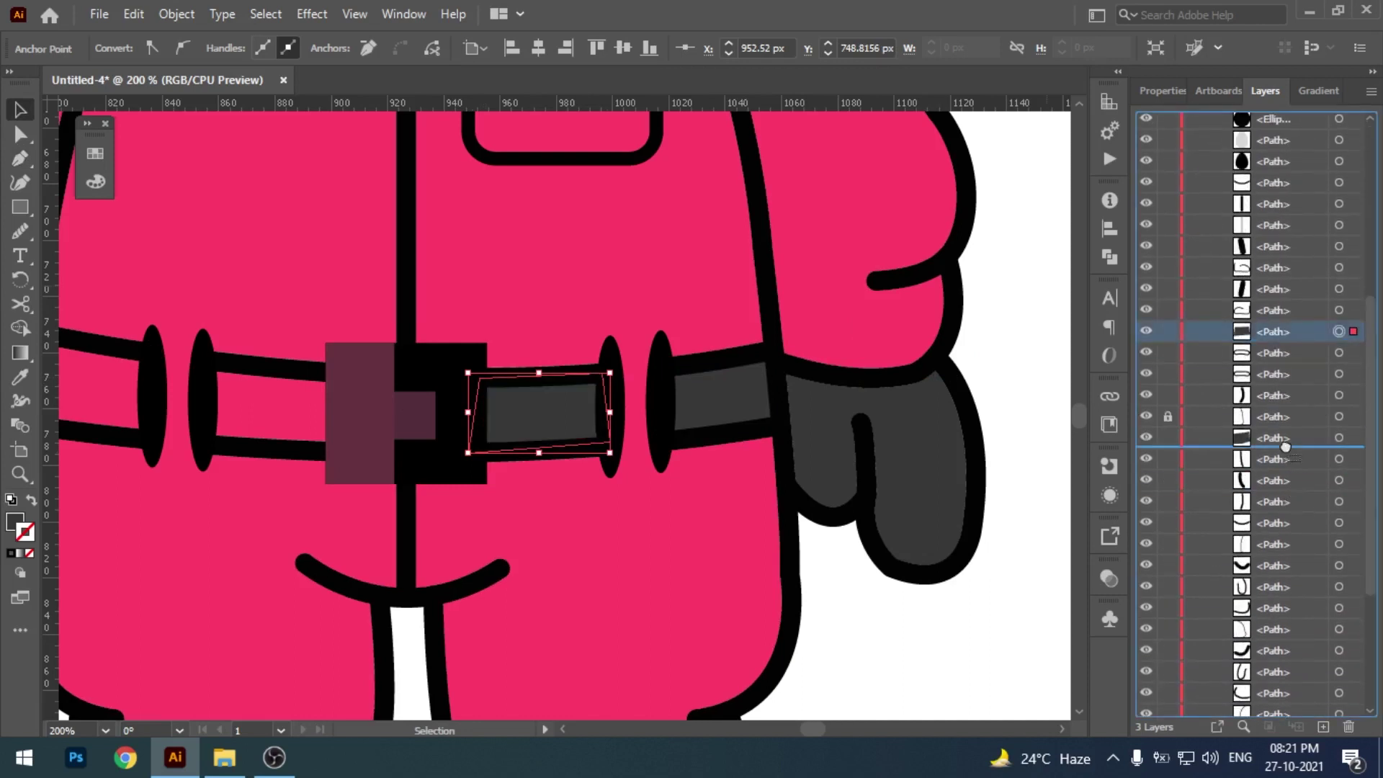
pyautogui.moveTo(1286, 446); pyautogui.dragTo(1286, 448)
pyautogui.click(847, 616)
pyautogui.hscroll(-5, 692, 543)
# - Draw a four-corner shape over the left belt strap
pyautogui.hscroll(-3, 505, 432)
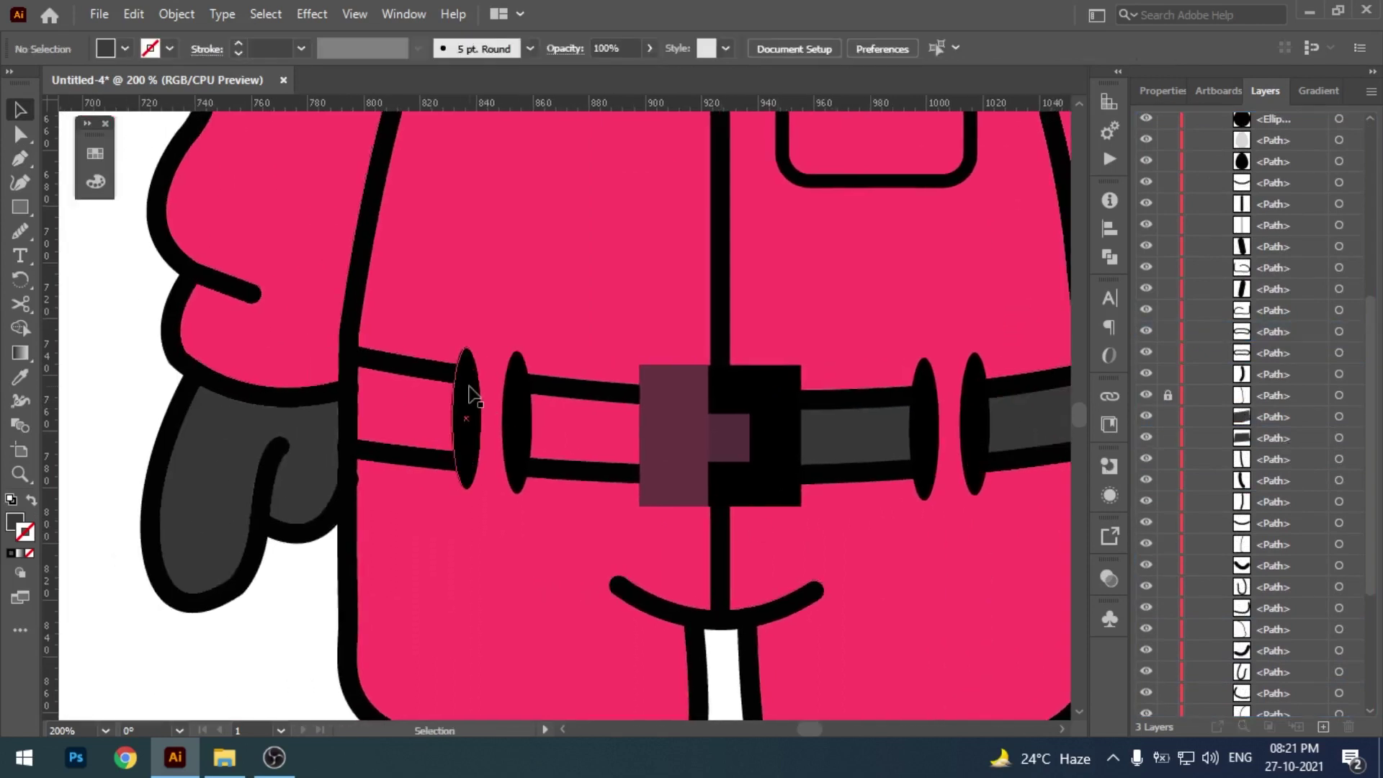
pyautogui.press('p')
pyautogui.click(348, 354)
pyautogui.click(465, 375)
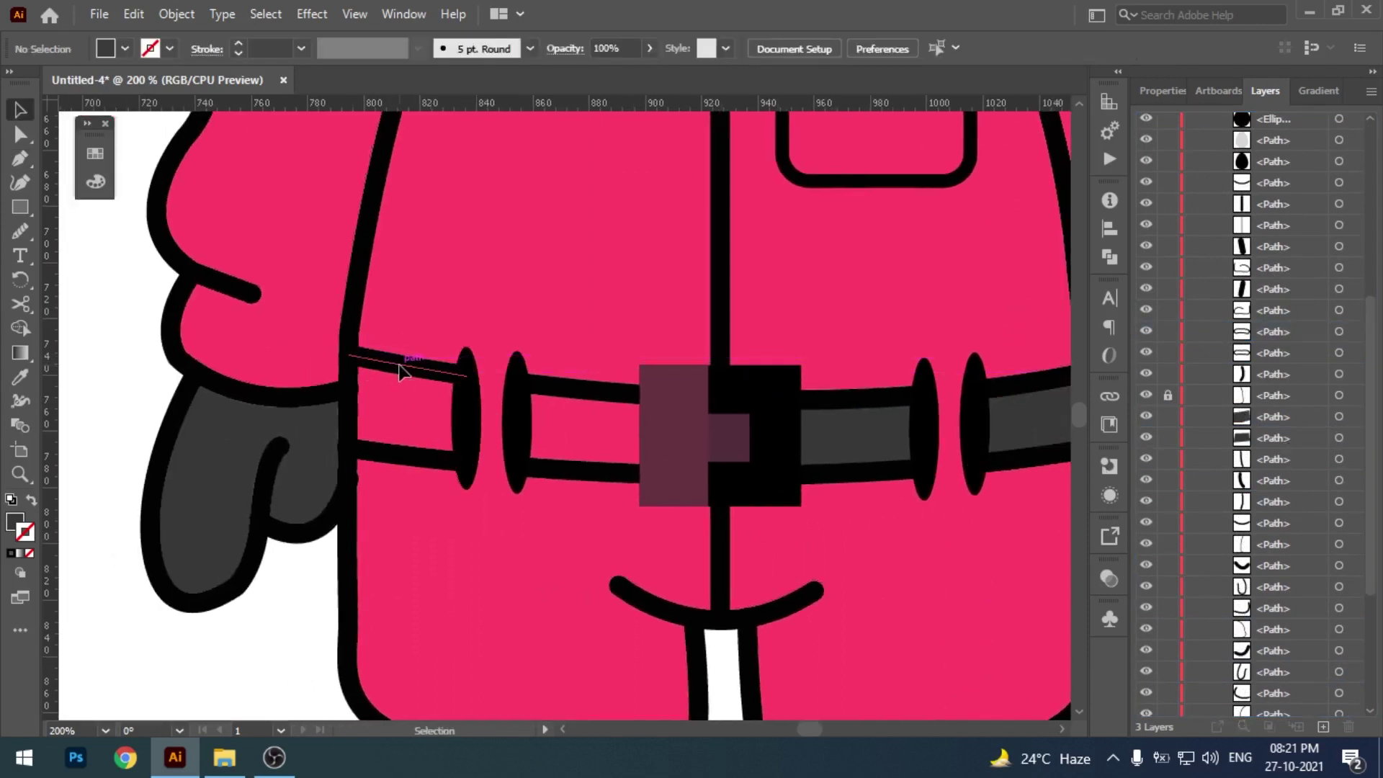
pyautogui.click(466, 462)
pyautogui.click(348, 450)
# - Lock the two belt outline paths in the Layers panel
pyautogui.click(348, 354)
pyautogui.keyDown('shift'); pyautogui.click(578, 392); pyautogui.keyUp('shift')
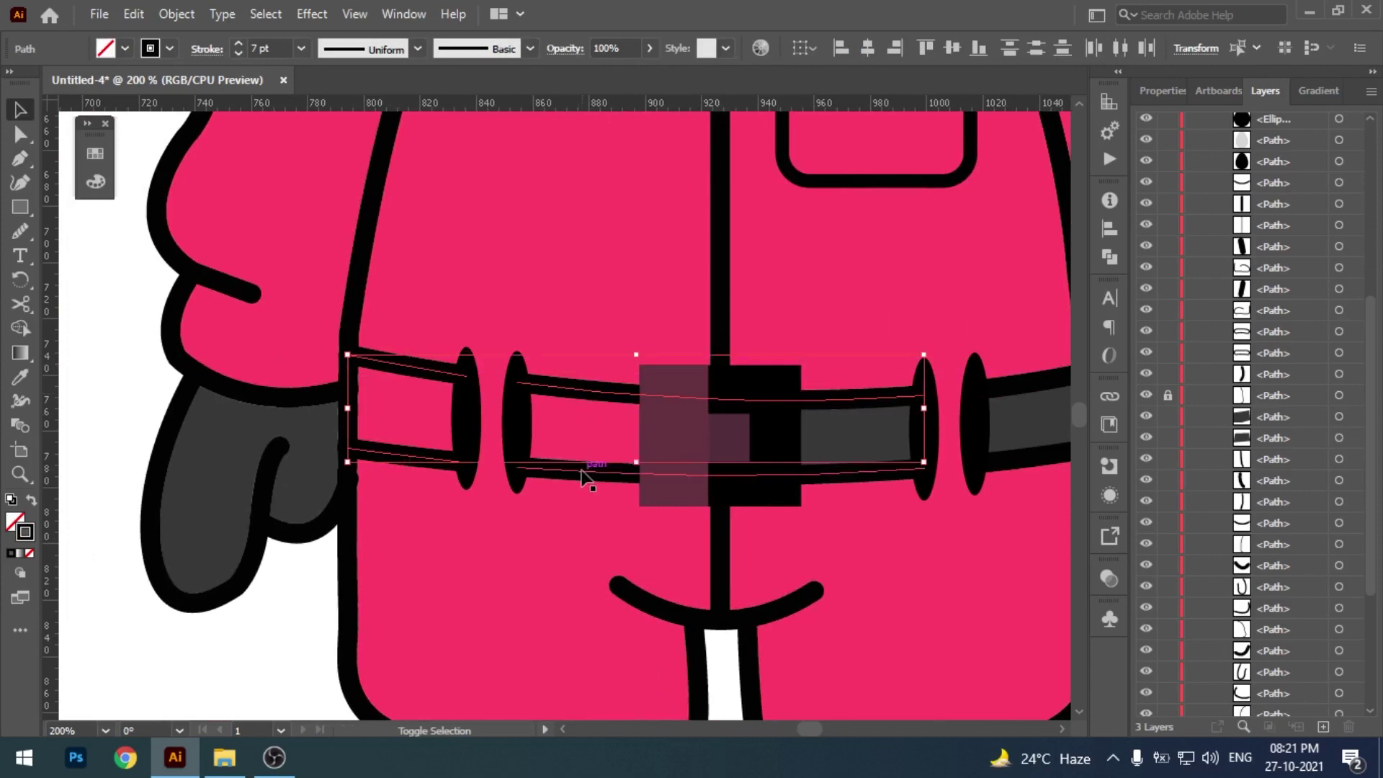
pyautogui.moveTo(1369, 495)
pyautogui.mouseDown()
pyautogui.moveTo(1371, 607)
pyautogui.moveTo(1365, 299)
pyautogui.mouseUp()
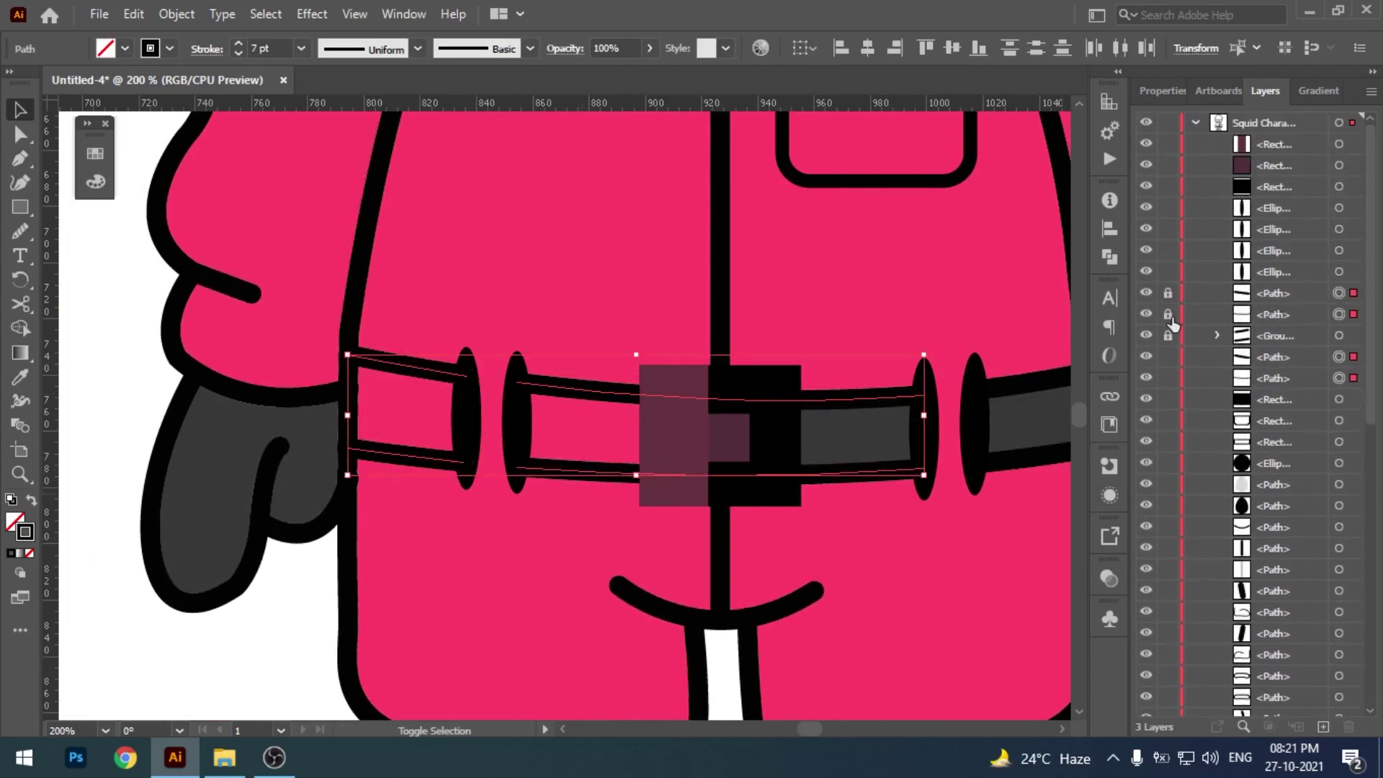
pyautogui.click(1169, 315)
pyautogui.click(1167, 380)
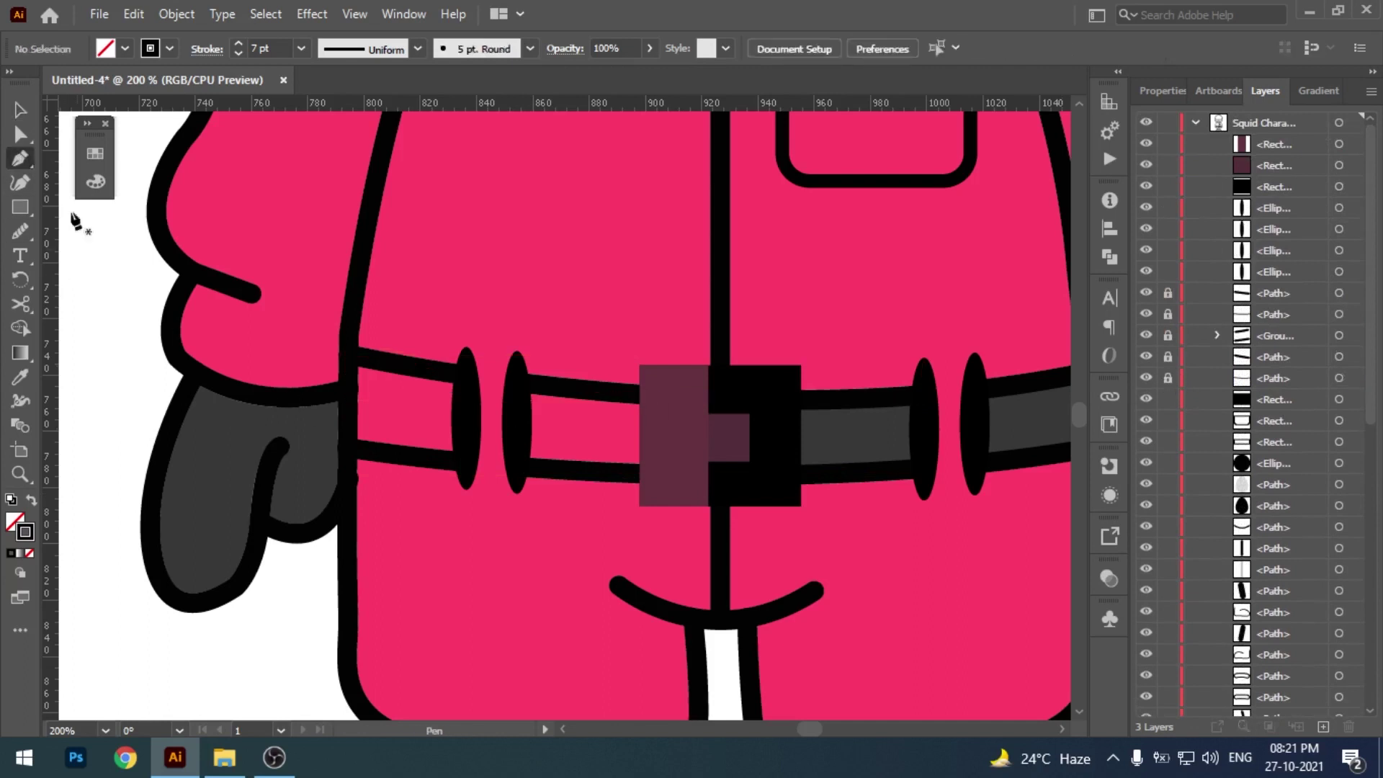
# - Trace the strip between the left loops and fill it with the belt's dark grey
pyautogui.click(518, 383)
pyautogui.click(650, 396)
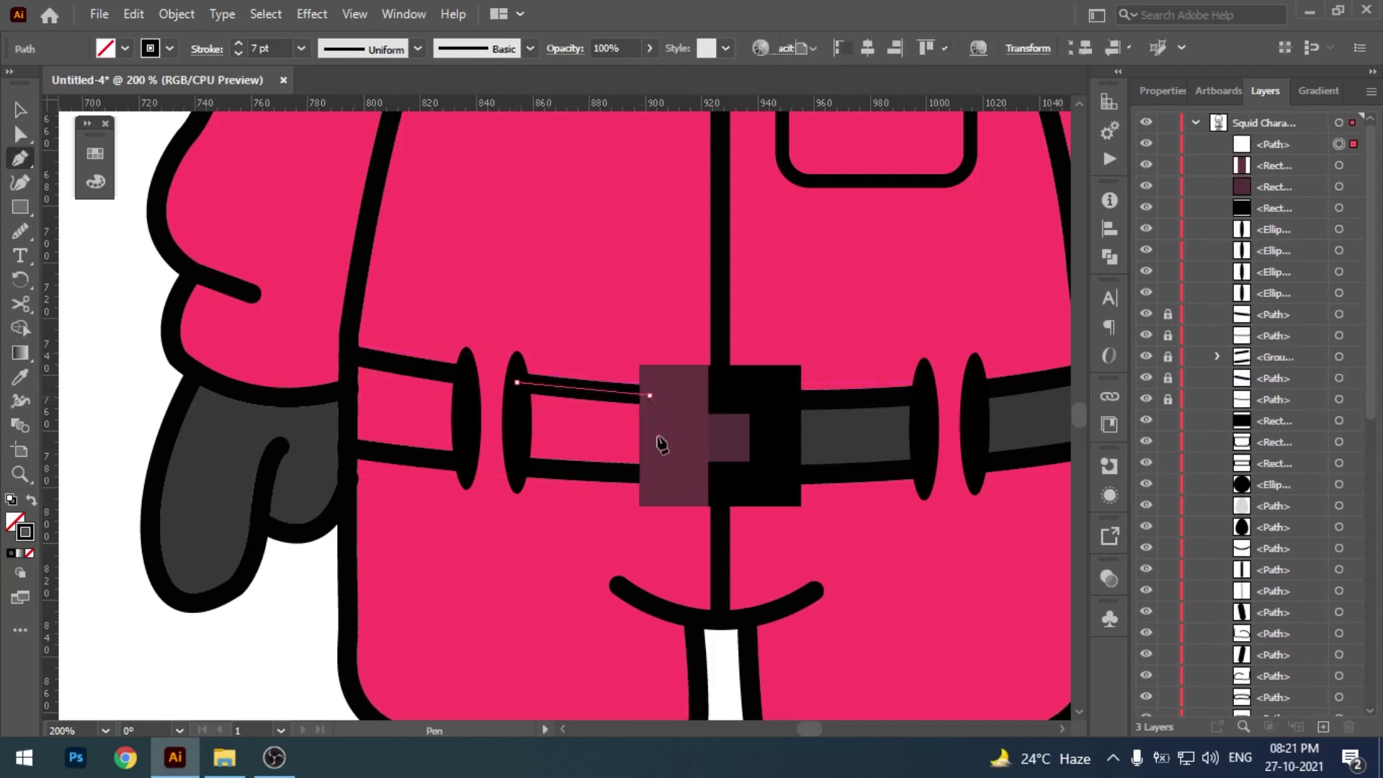
pyautogui.click(654, 470)
pyautogui.click(518, 465)
pyautogui.click(517, 383)
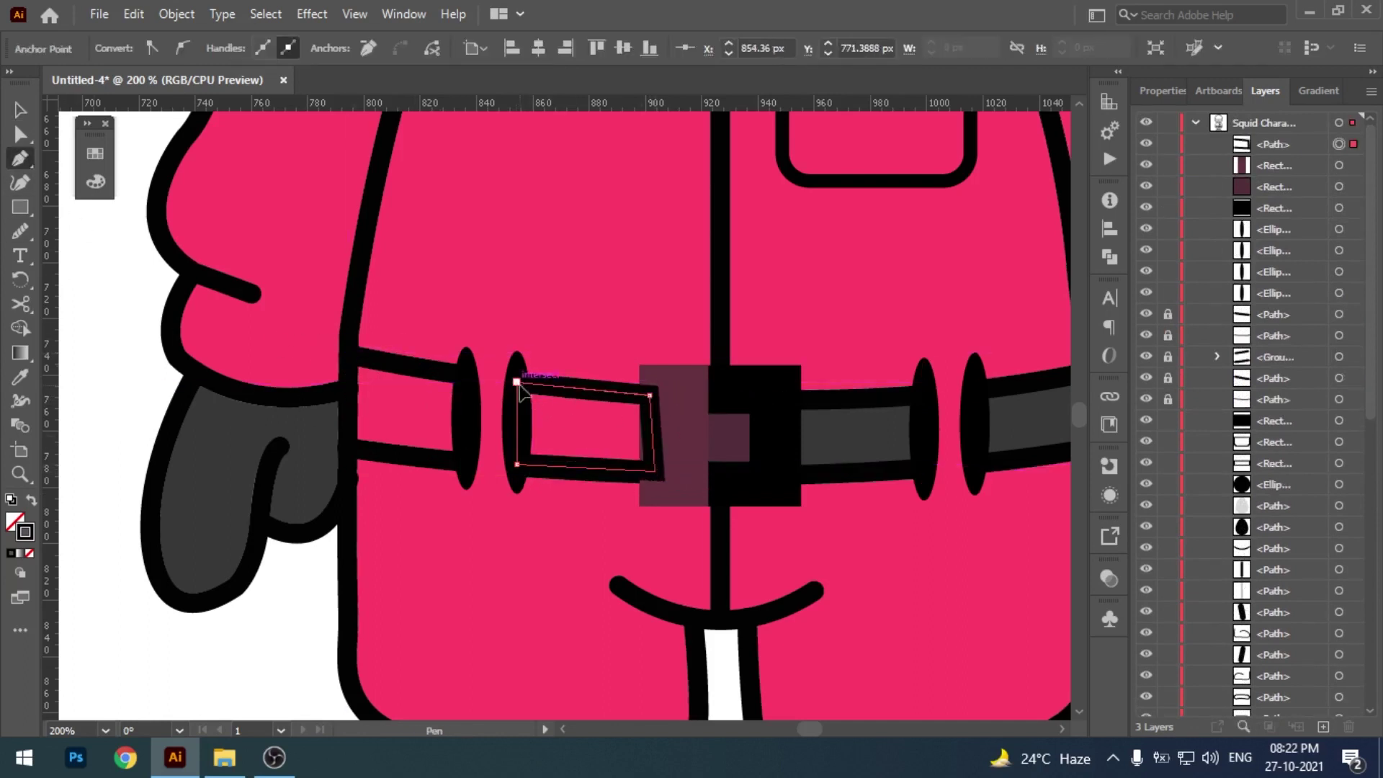
pyautogui.hscroll(2, 853, 432)
pyautogui.press('i')
pyautogui.click(843, 431)
# - Move the grey strip behind the belt outlines in the layer stack
pyautogui.press('v')
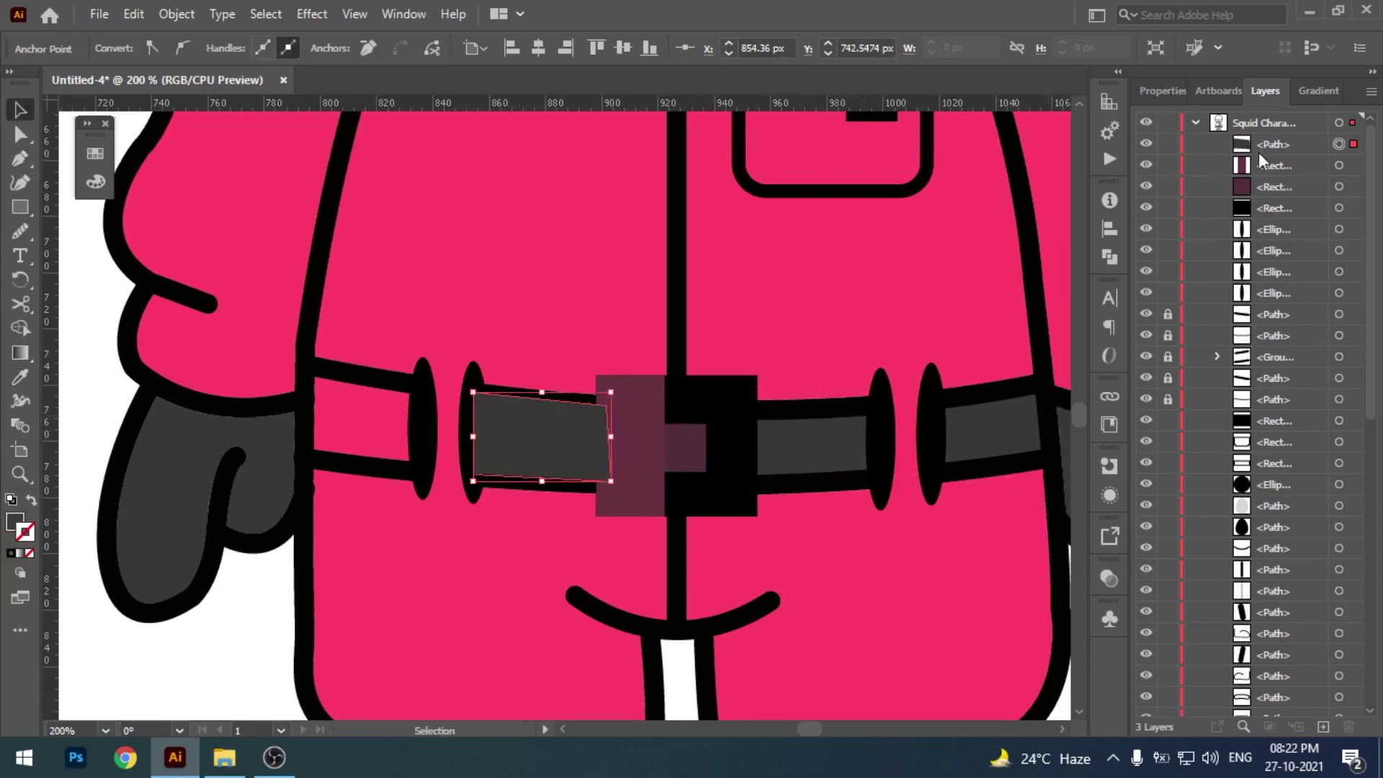
pyautogui.moveTo(1271, 147)
pyautogui.mouseDown()
pyautogui.moveTo(1294, 375)
pyautogui.moveTo(1281, 410)
pyautogui.mouseUp()
pyautogui.scroll(1, 489, 537)
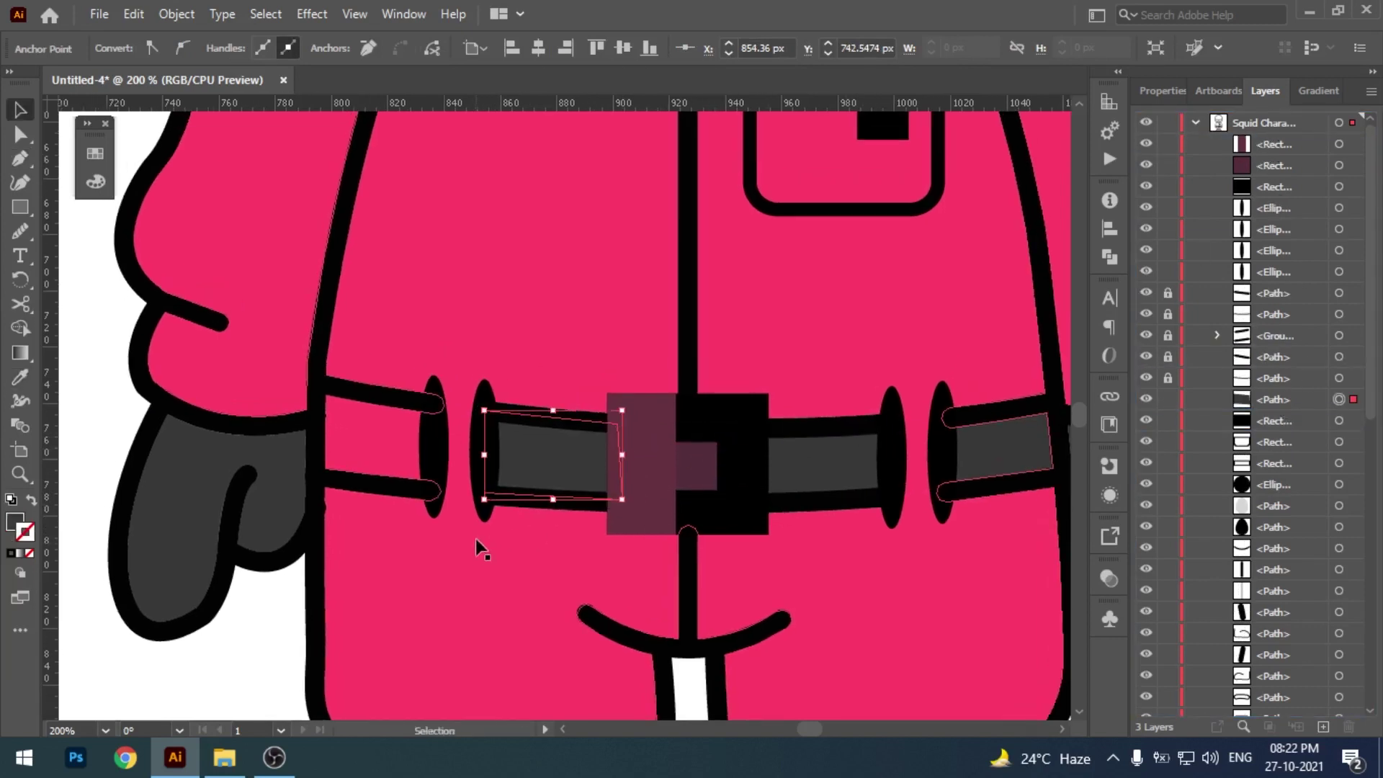
pyautogui.press('p')
pyautogui.click(316, 382)
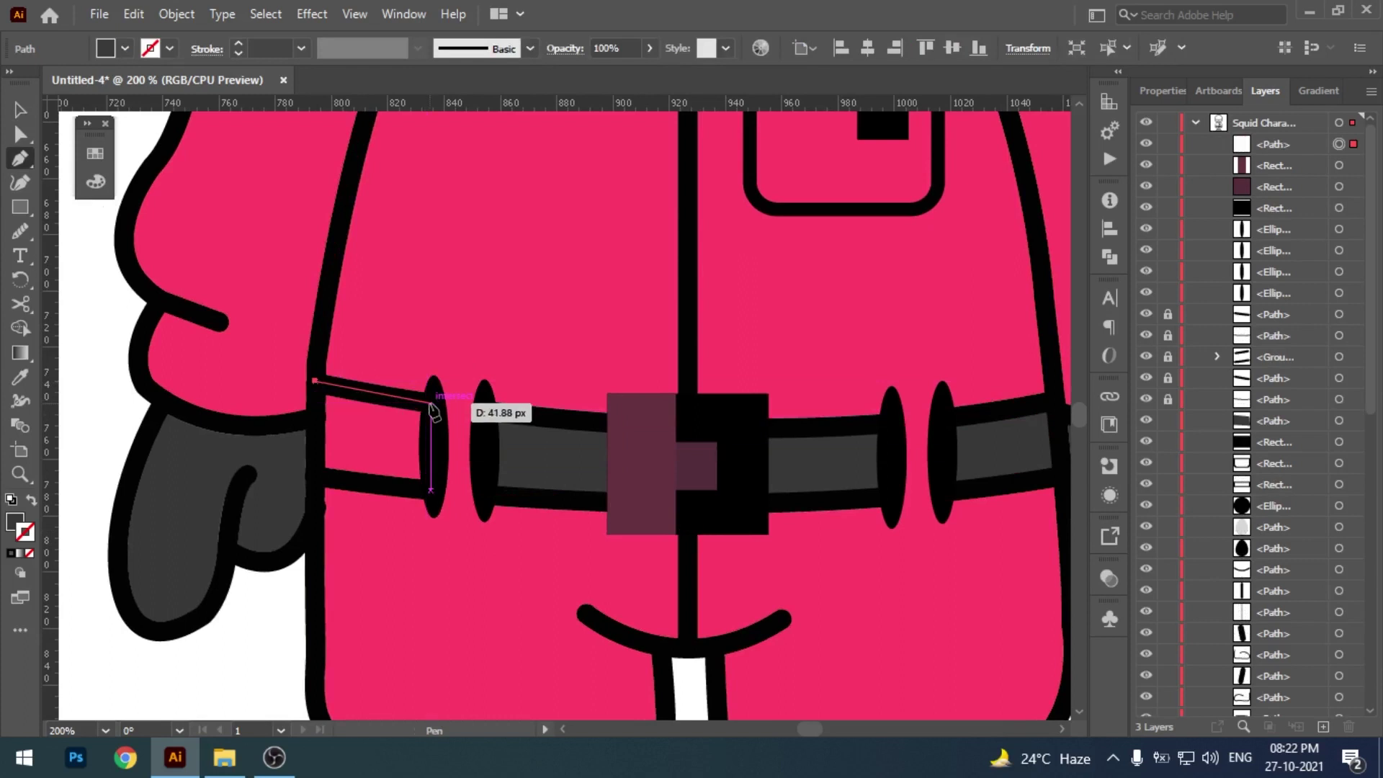
# - Finish the closed four-corner shape over the leftmost belt end
pyautogui.click(432, 404)
pyautogui.click(434, 490)
pyautogui.click(317, 477)
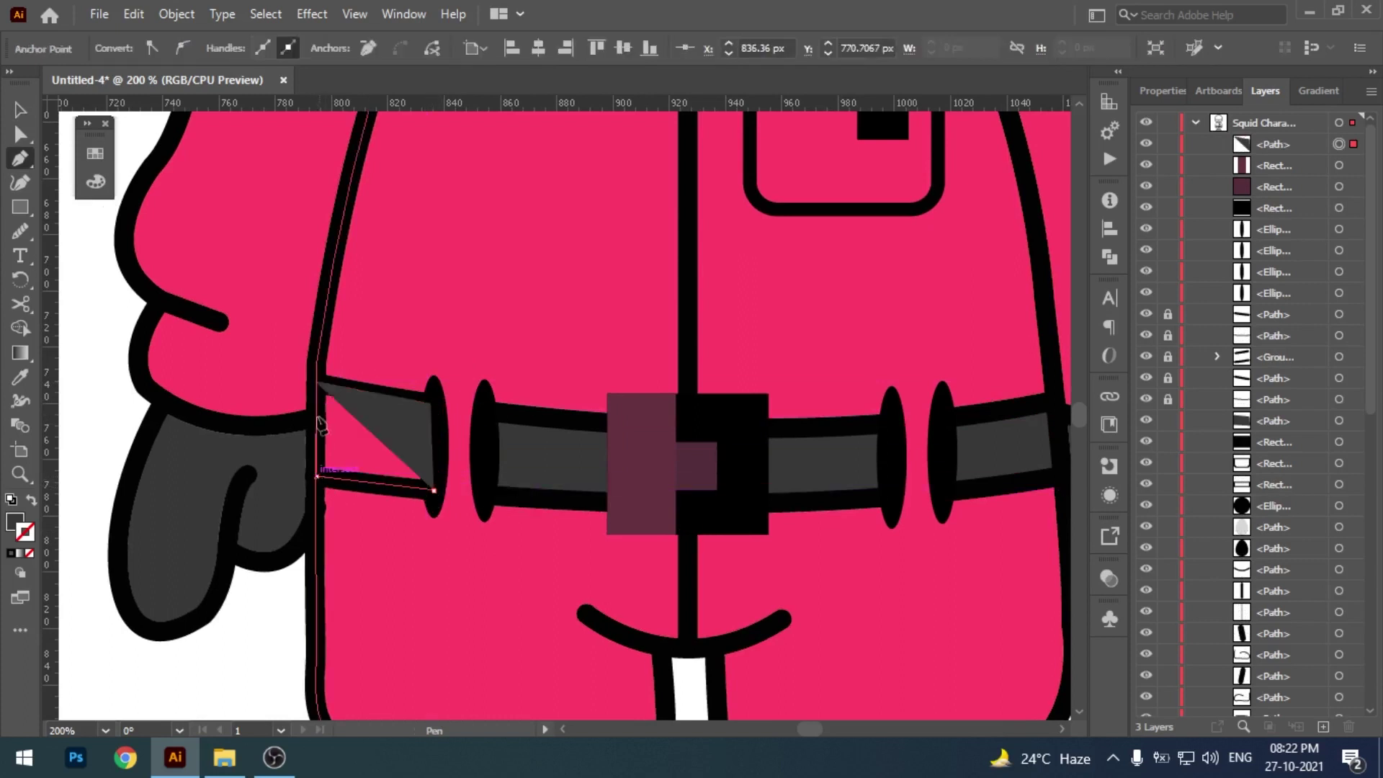
pyautogui.click(315, 381)
pyautogui.press('v')
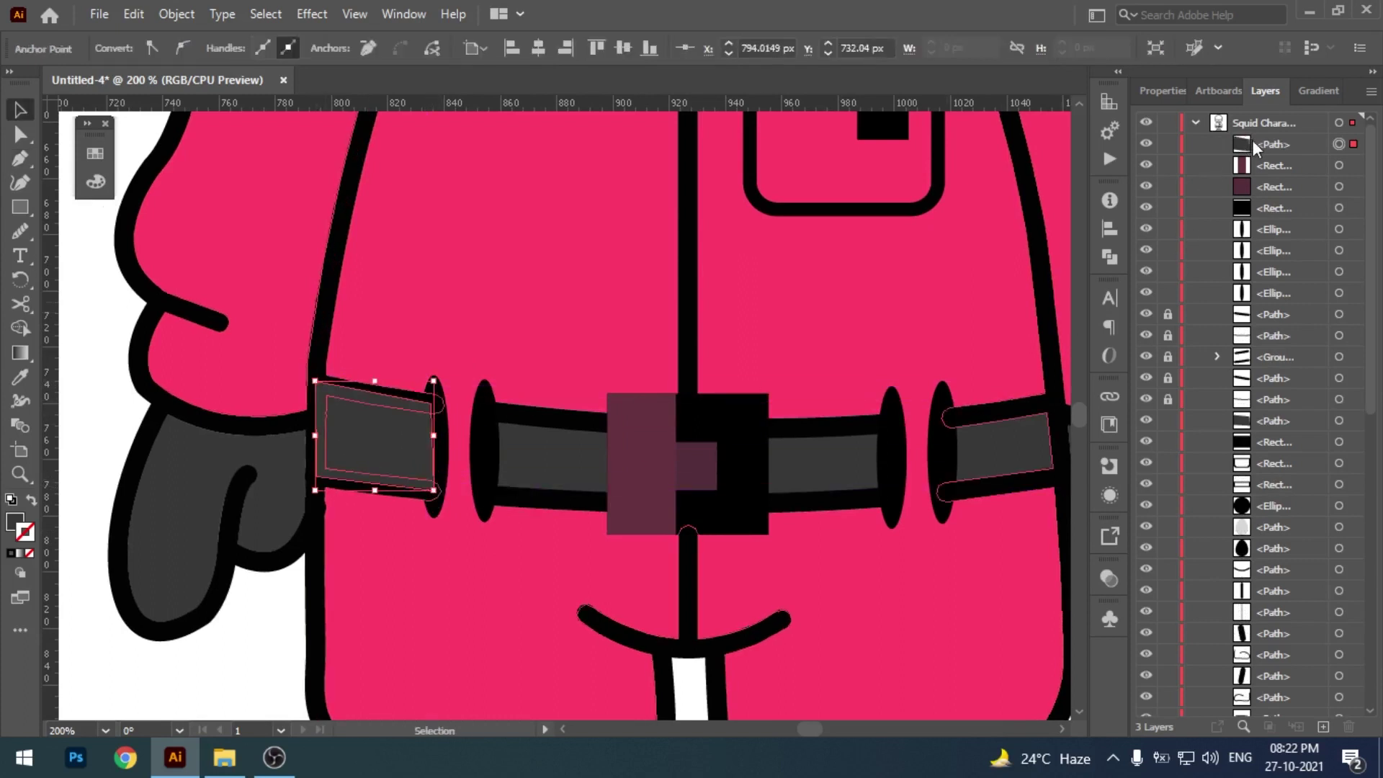
# - Move the grey belt end behind the outlines and nudge it into place
pyautogui.moveTo(1254, 144)
pyautogui.mouseDown()
pyautogui.moveTo(1254, 410)
pyautogui.moveTo(1275, 423)
pyautogui.mouseUp()
pyautogui.press('a')
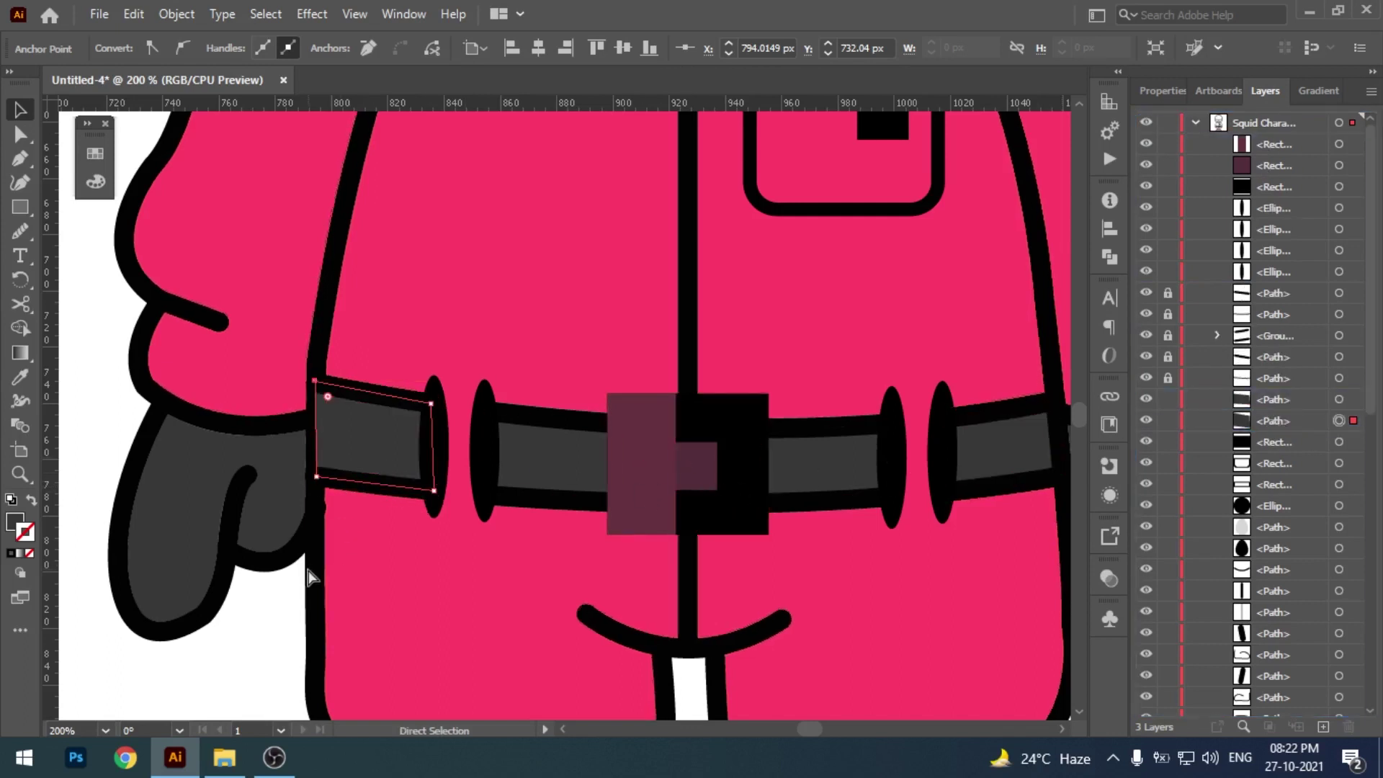
pyautogui.press('v')
pyautogui.moveTo(348, 438); pyautogui.dragTo(361, 430)
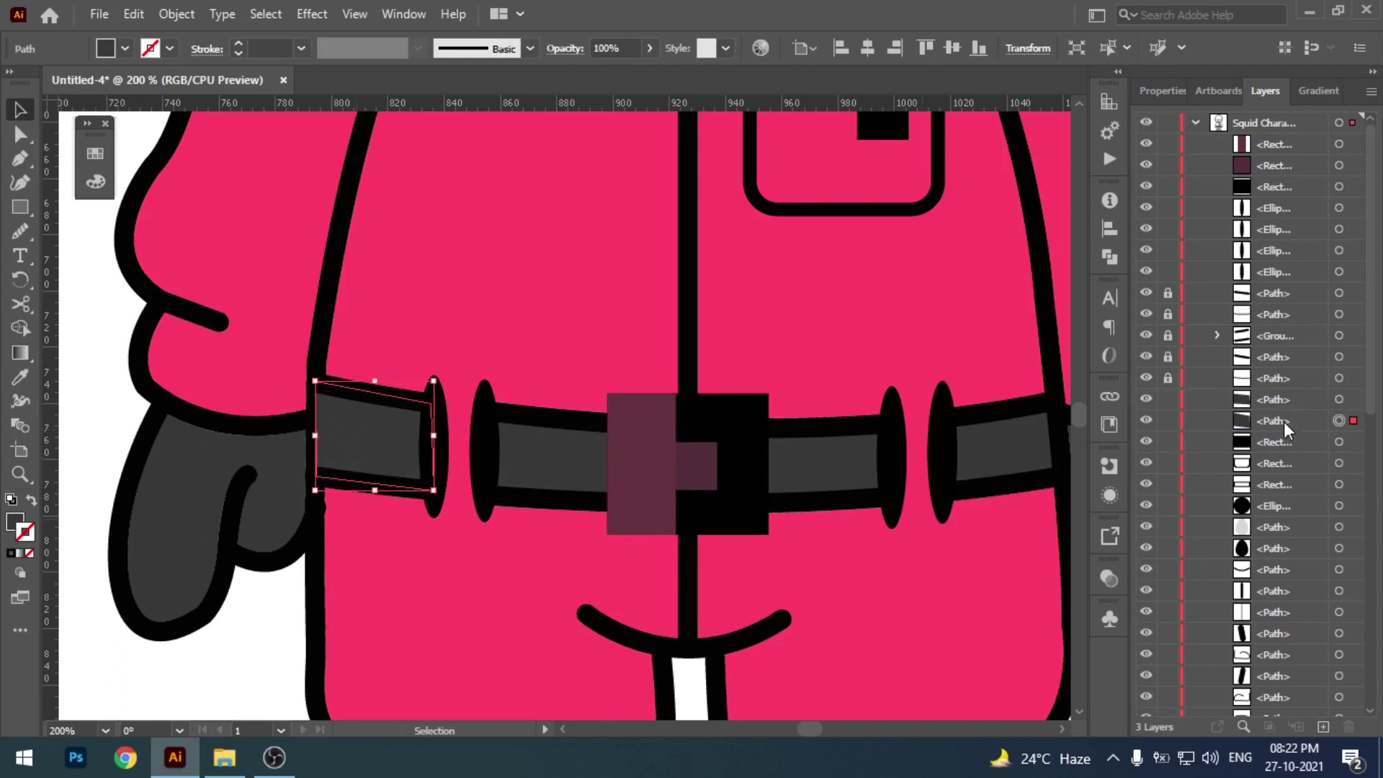
pyautogui.click(312, 587)
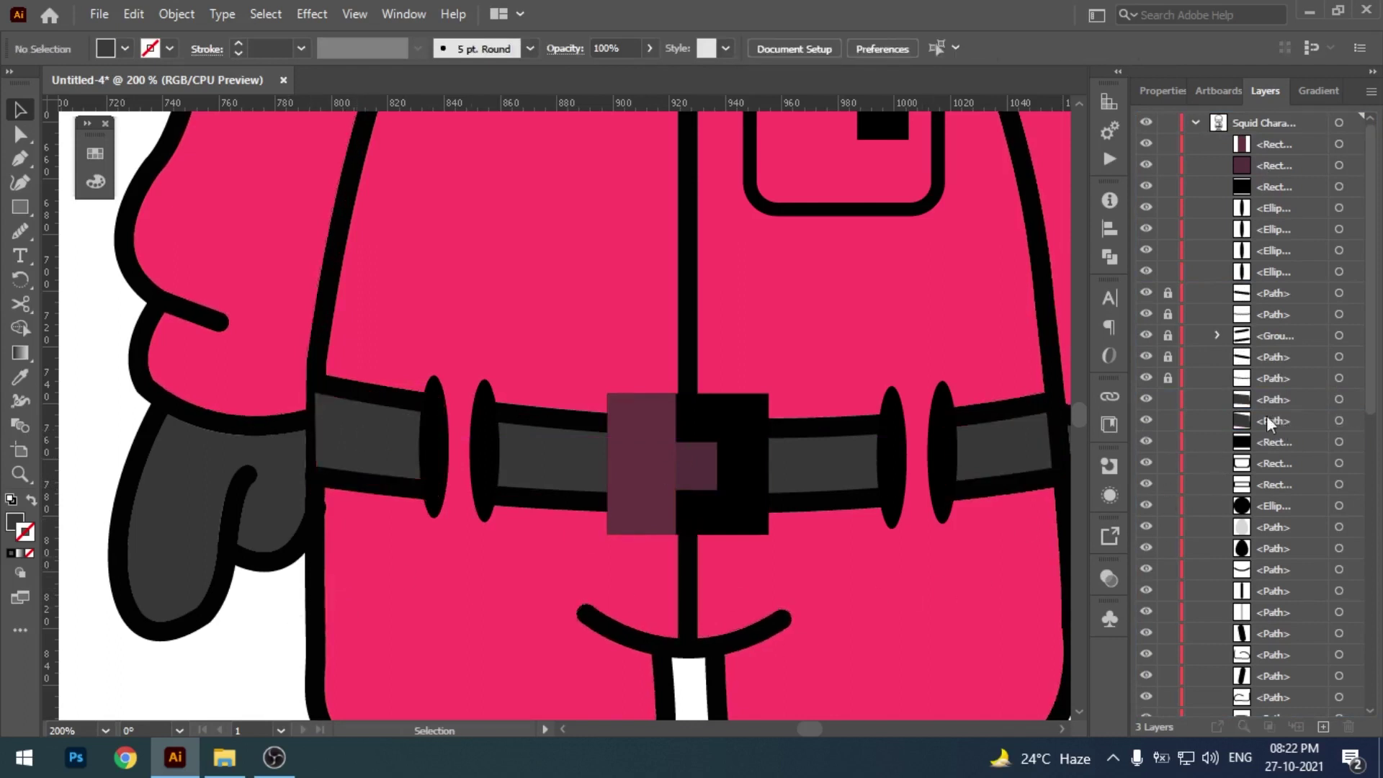
# - Restack the left belt end below the grouped artwork, then zoom out to the whole belt
pyautogui.moveTo(1373, 414); pyautogui.dragTo(1374, 710)
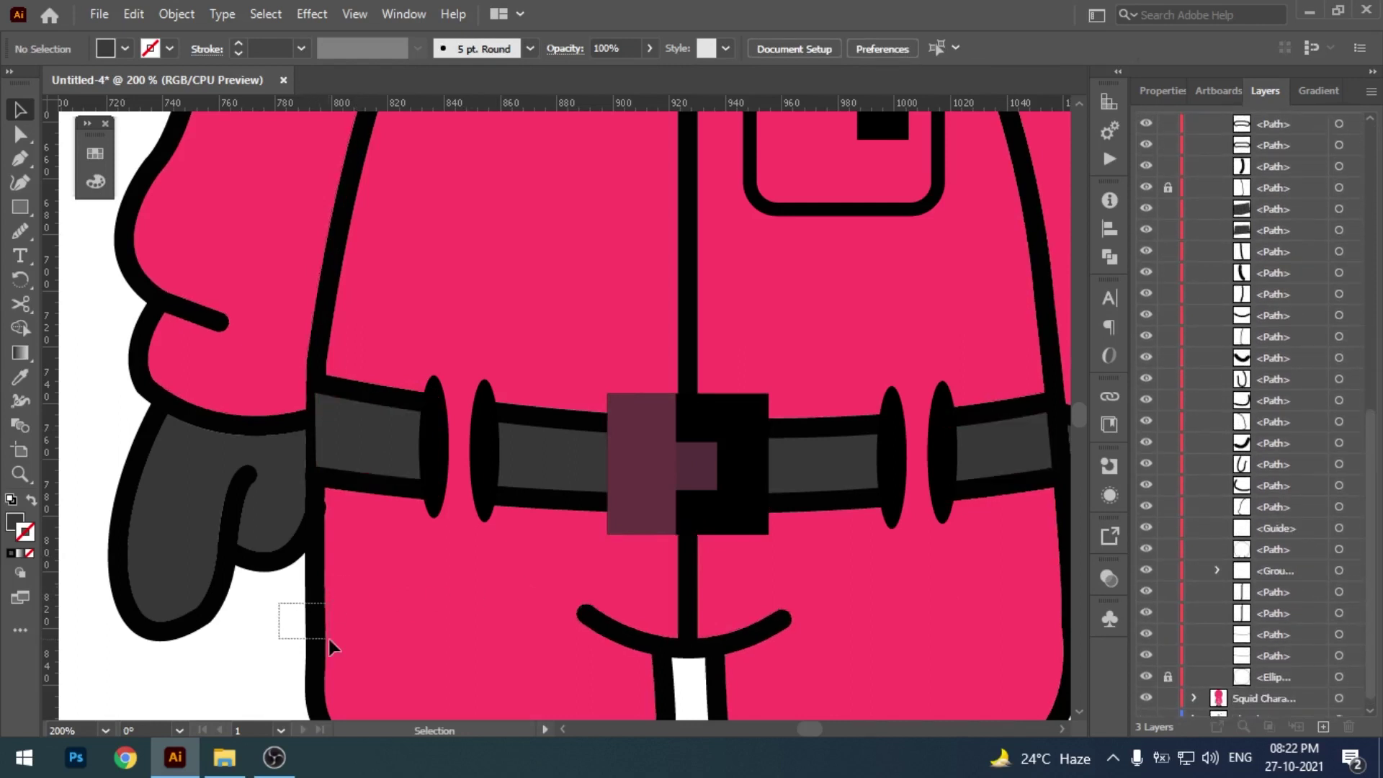
pyautogui.moveTo(279, 604); pyautogui.dragTo(331, 646)
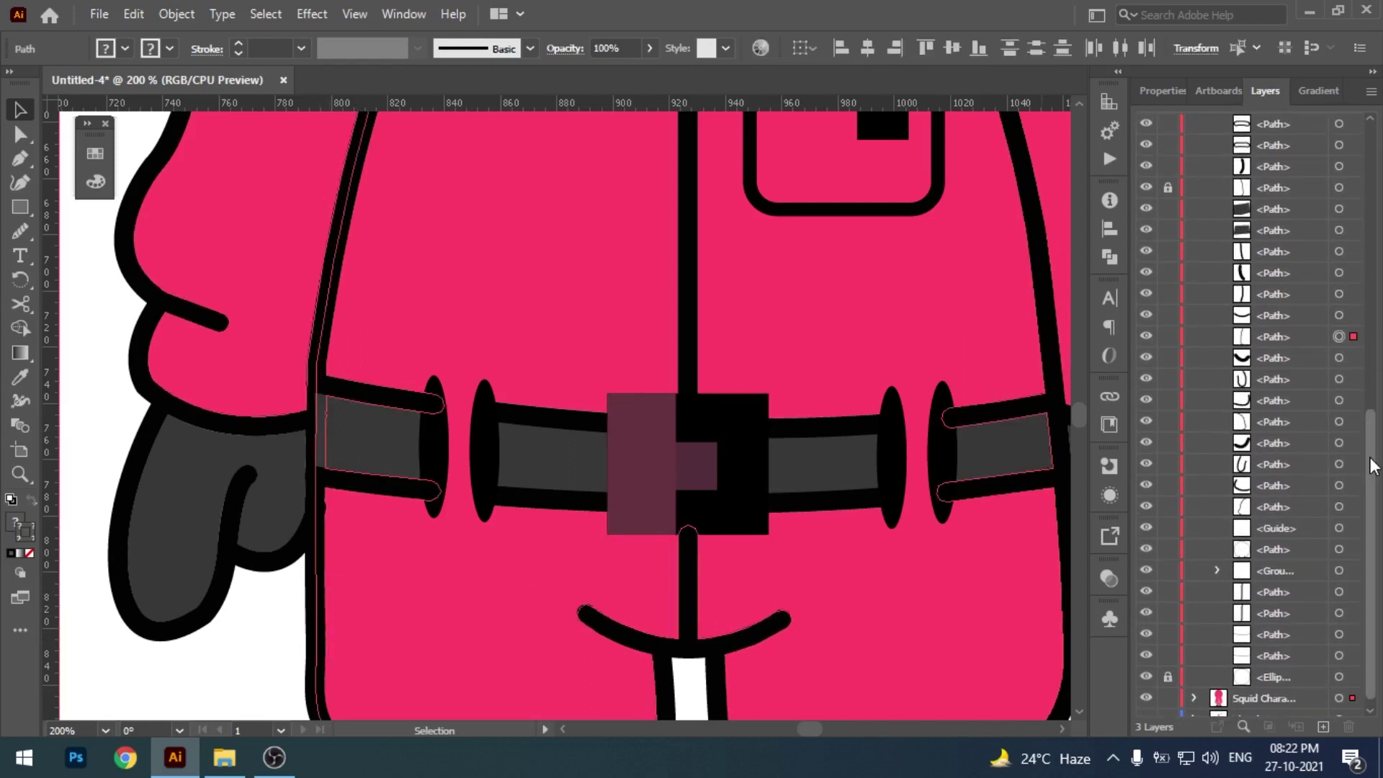
pyautogui.moveTo(1373, 467); pyautogui.dragTo(1372, 377)
pyautogui.click(418, 443)
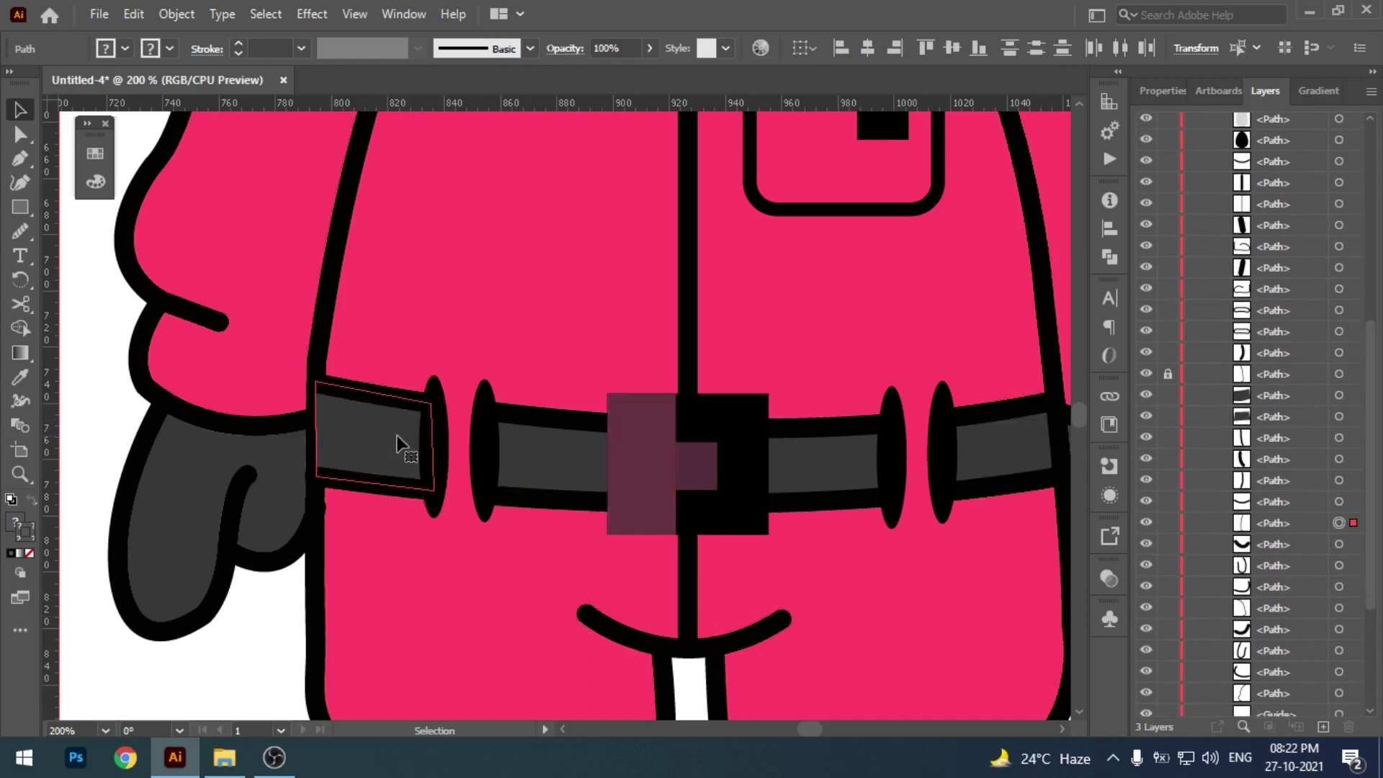
pyautogui.moveTo(1373, 396); pyautogui.dragTo(1379, 331)
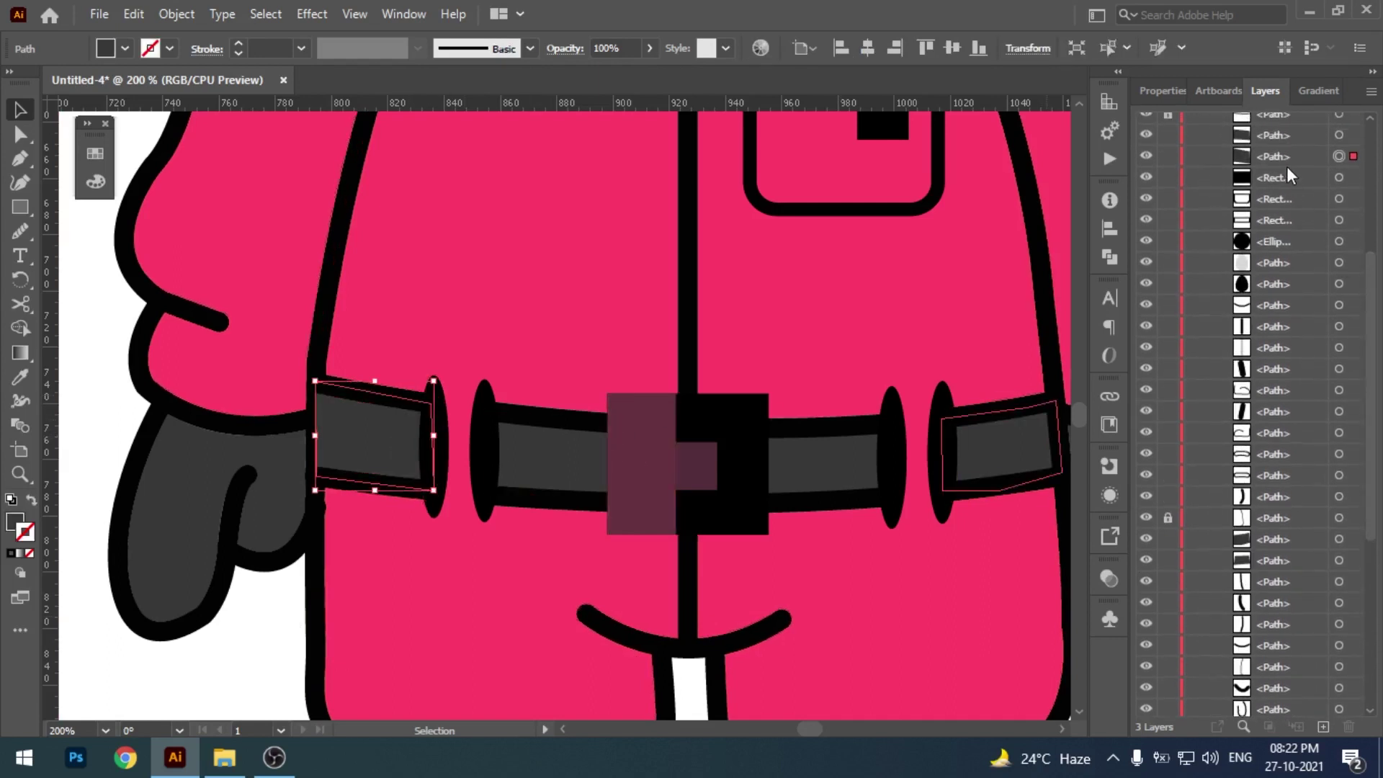
pyautogui.moveTo(1289, 157); pyautogui.dragTo(1314, 510)
pyautogui.moveTo(1300, 632); pyautogui.dragTo(1301, 634)
pyautogui.scroll(-3, 1263, 333)
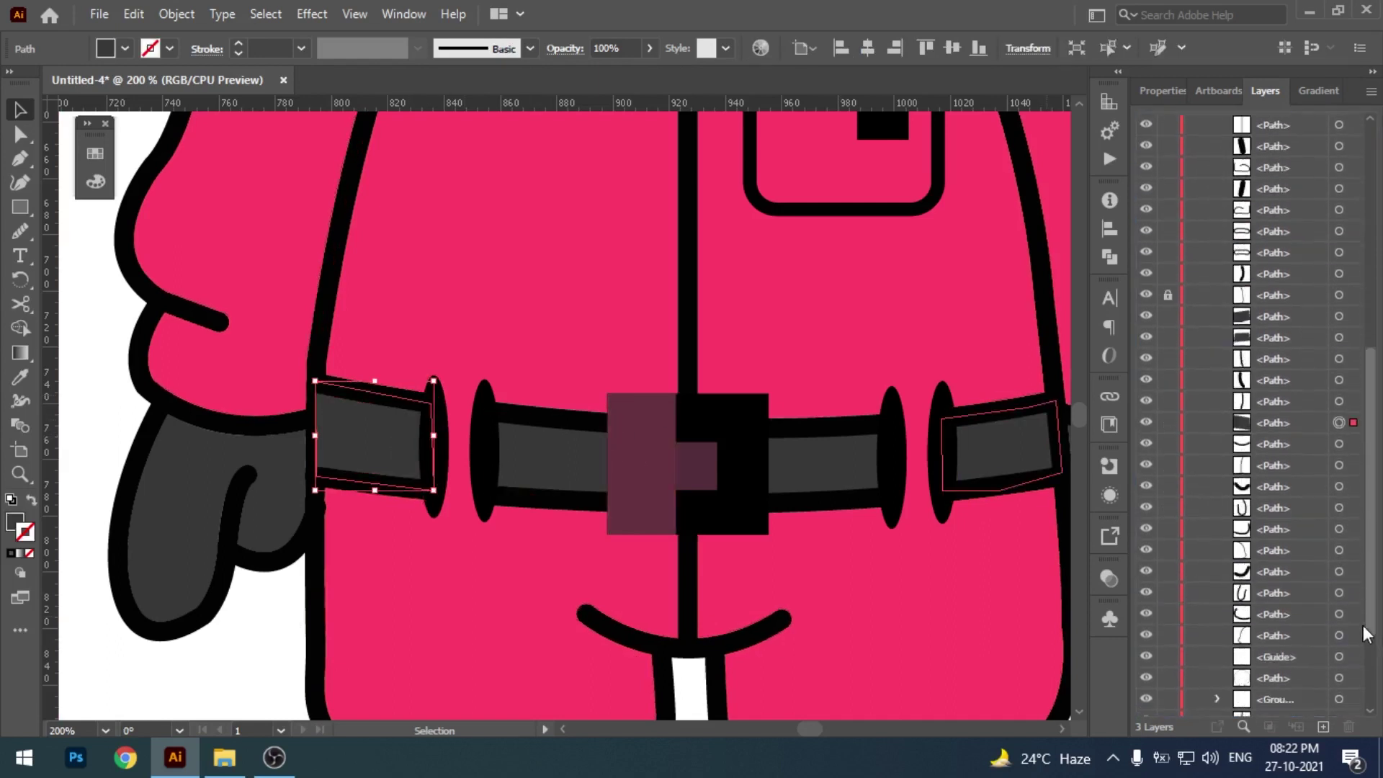
pyautogui.scroll(-2, 1262, 333)
pyautogui.scroll(-1, 1262, 333)
pyautogui.moveTo(1264, 313); pyautogui.dragTo(1268, 592)
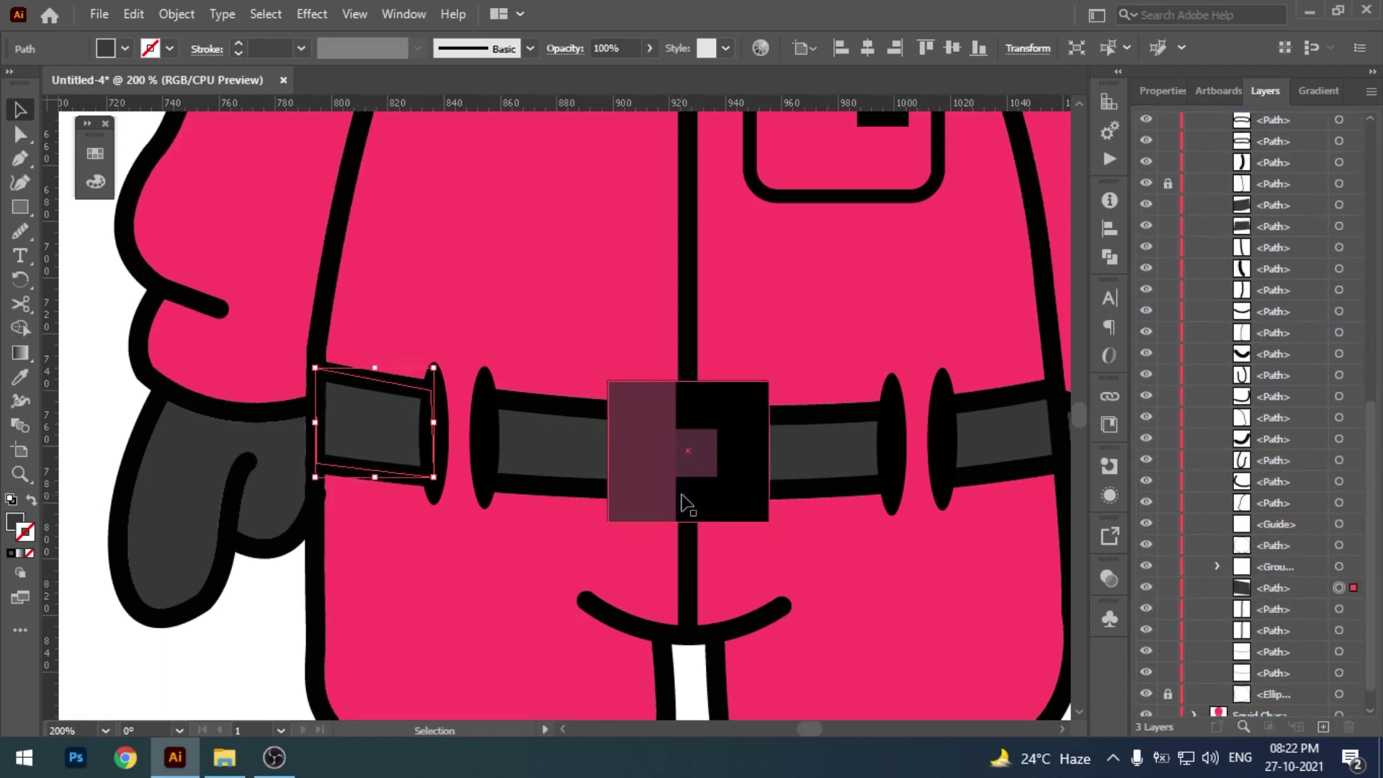
pyautogui.hotkey('ctrl', '-')
pyautogui.hscroll(3, 735, 513)
pyautogui.scroll(-1, 735, 513)
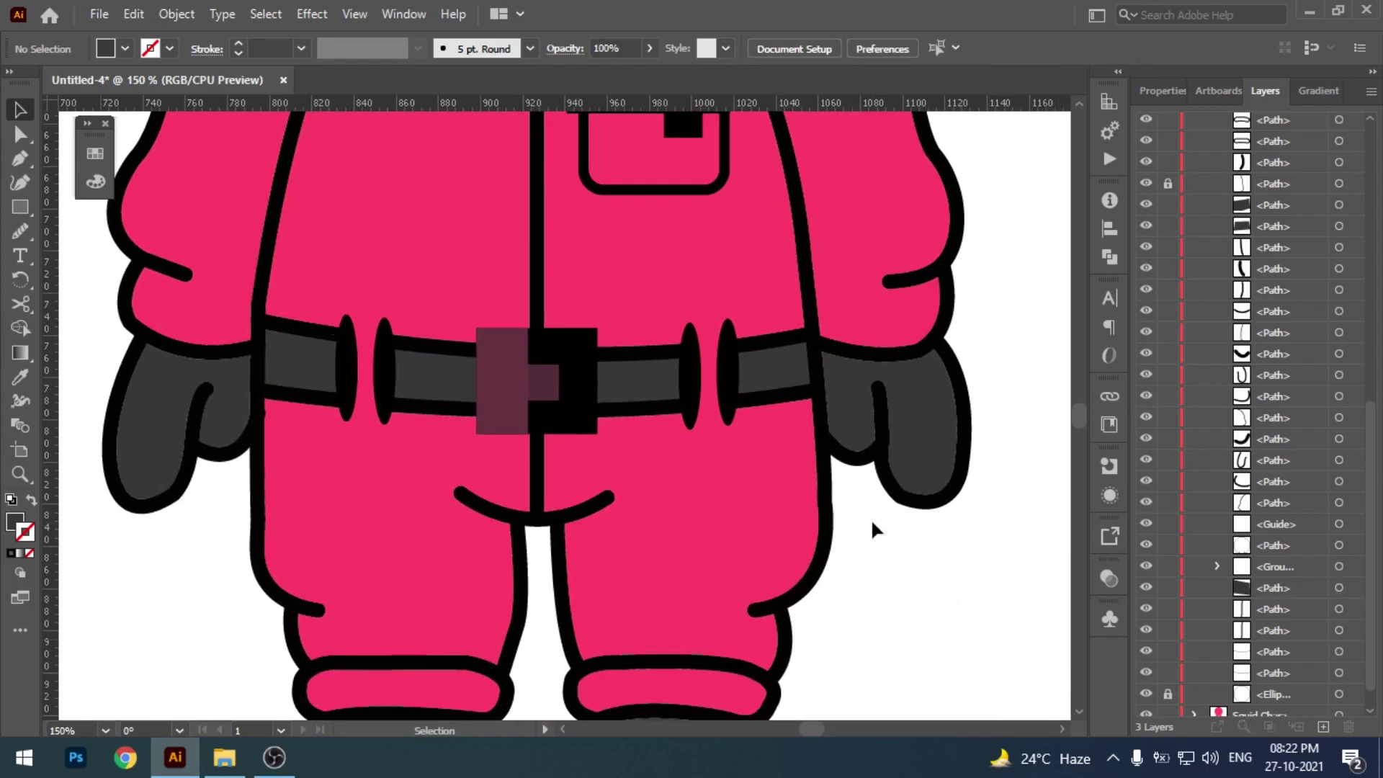
# - Fill the buckle square with the belt's dark grey and make its outline black
pyautogui.click(587, 350)
pyautogui.press('i')
pyautogui.click(641, 381)
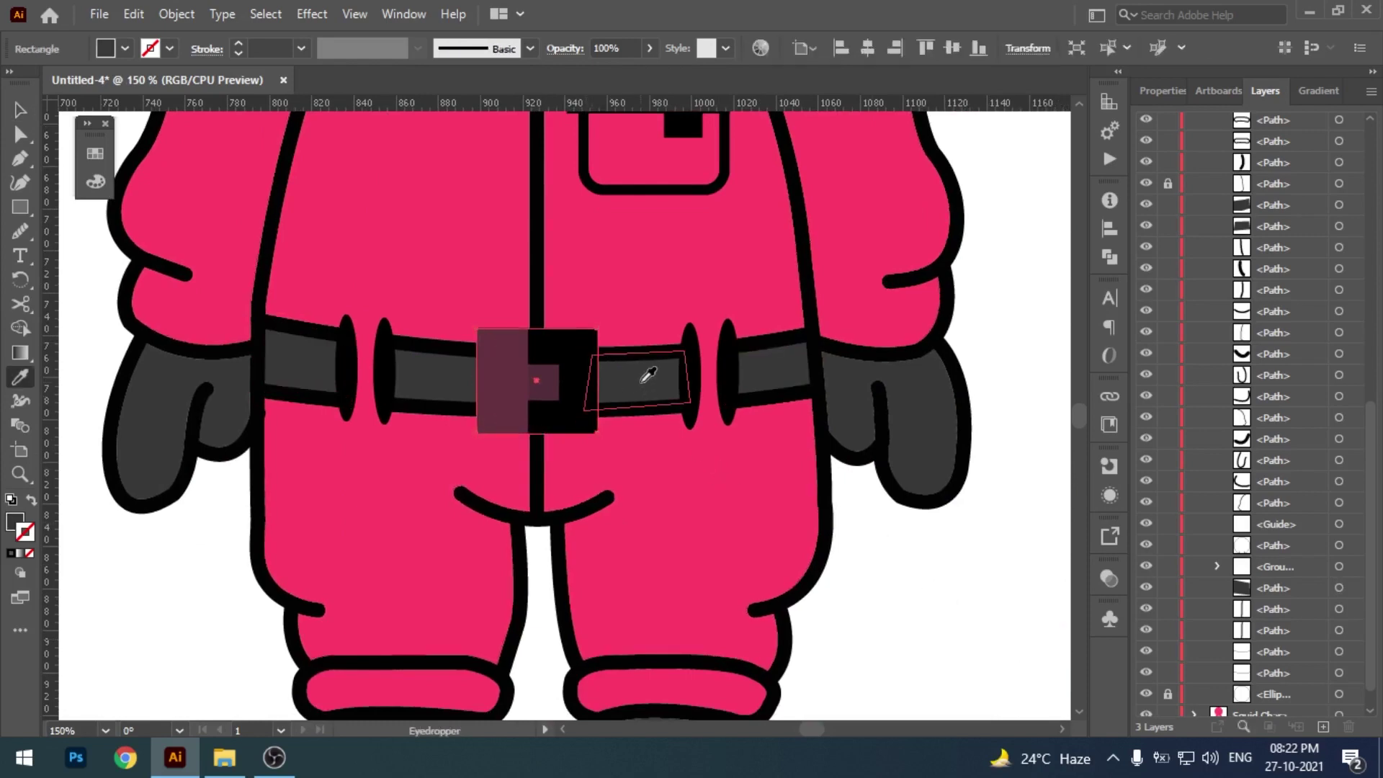
pyautogui.press('v')
pyautogui.click(12, 553)
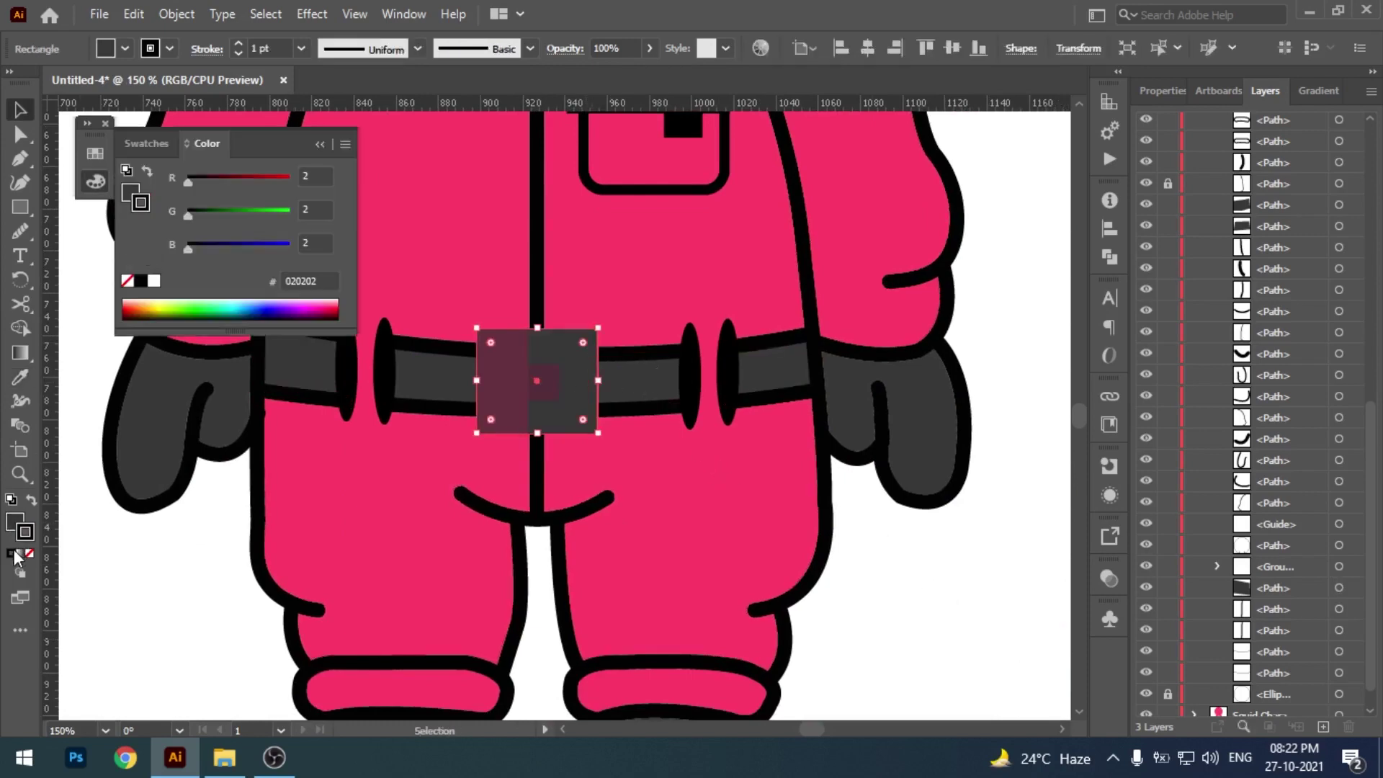
pyautogui.click(319, 145)
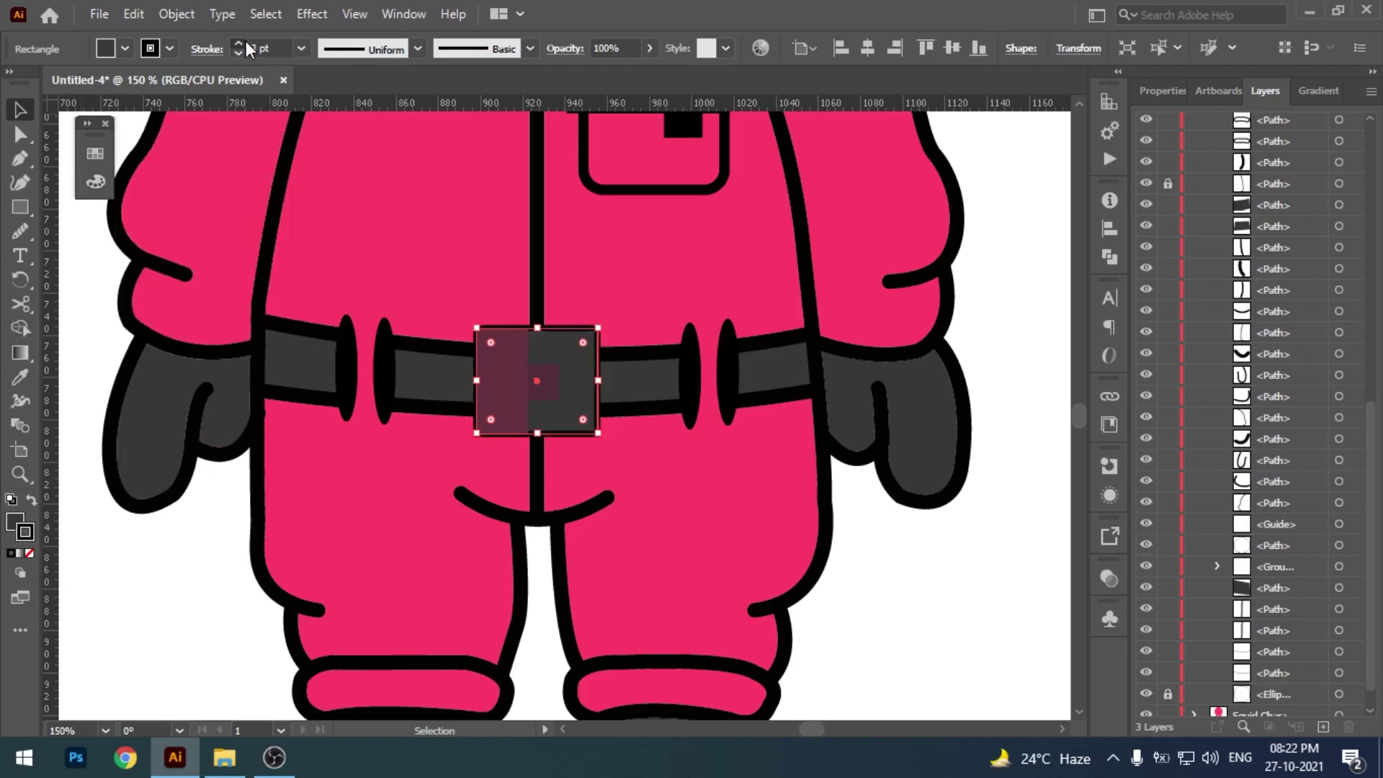
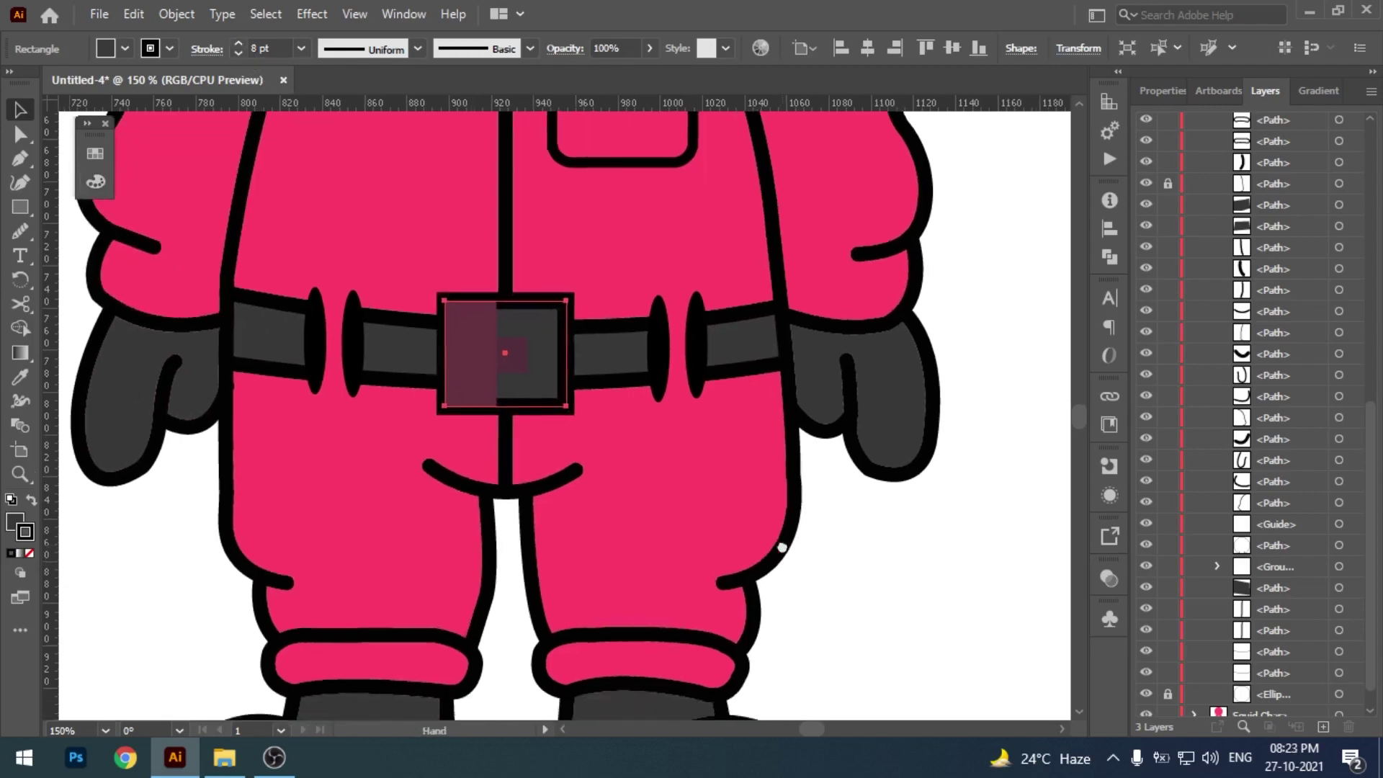
# - Select the dark buckle rectangle and remove its thick outline
pyautogui.scroll(-1, 828, 515)
pyautogui.click(829, 515)
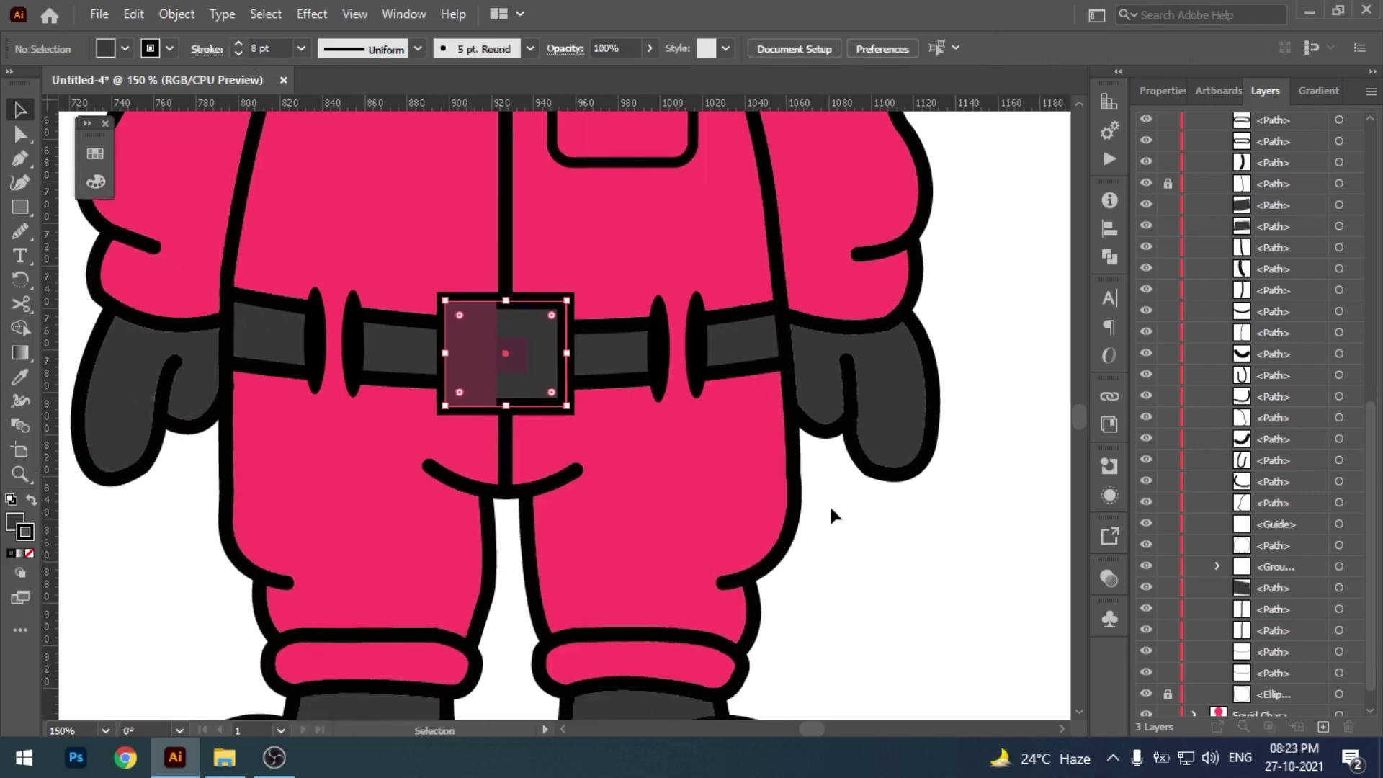
pyautogui.click(571, 309)
pyautogui.click(530, 48)
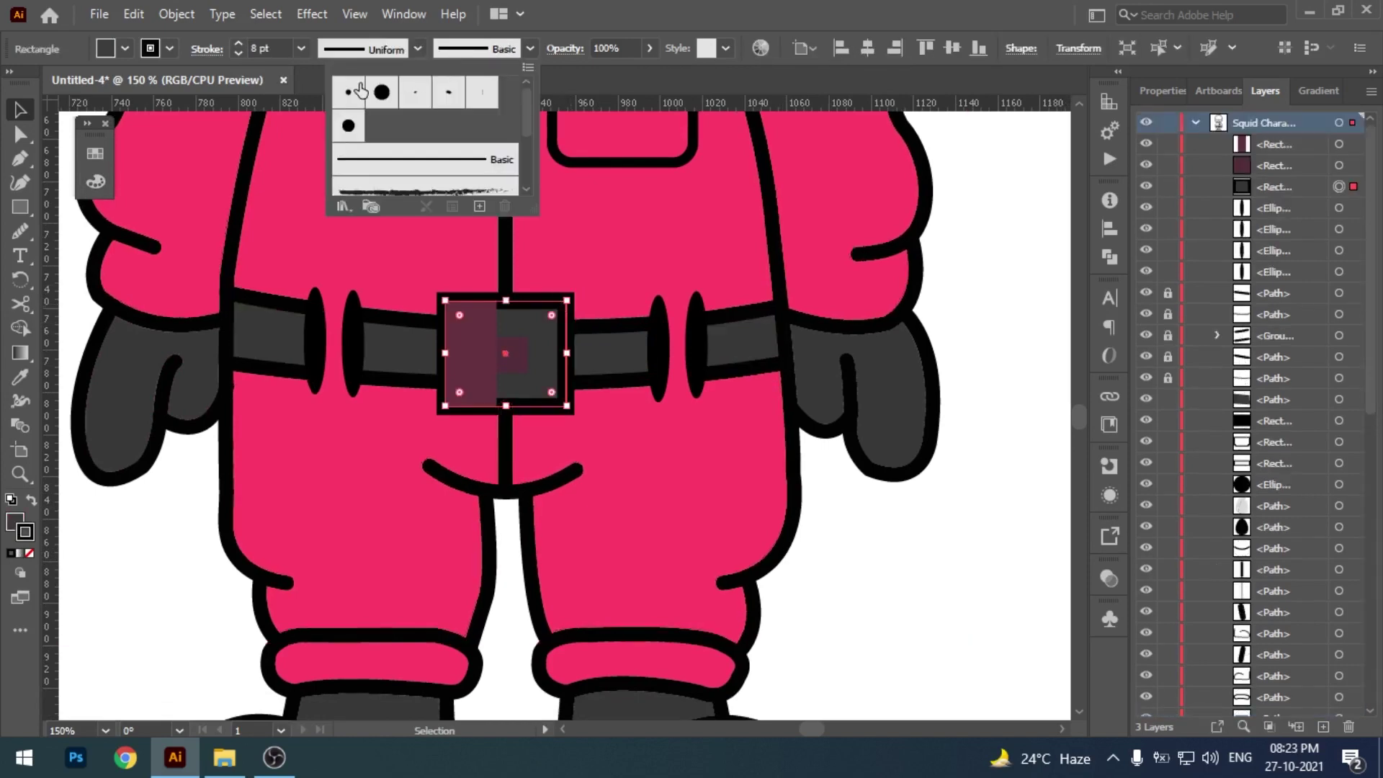
pyautogui.click(349, 90)
pyautogui.press('Escape')
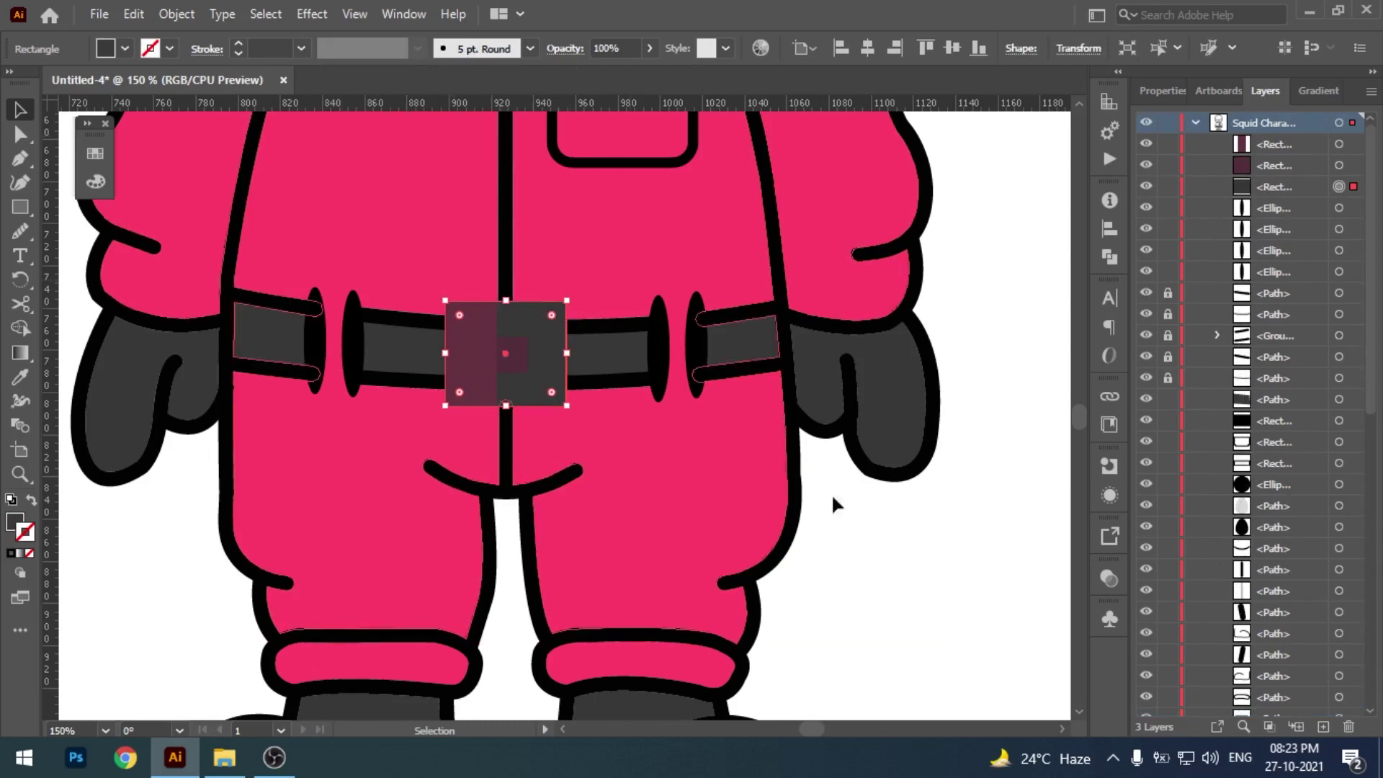
# - Give the buckle rectangle a black stroke at 1.2 pt weight
pyautogui.scroll(1, 858, 571)
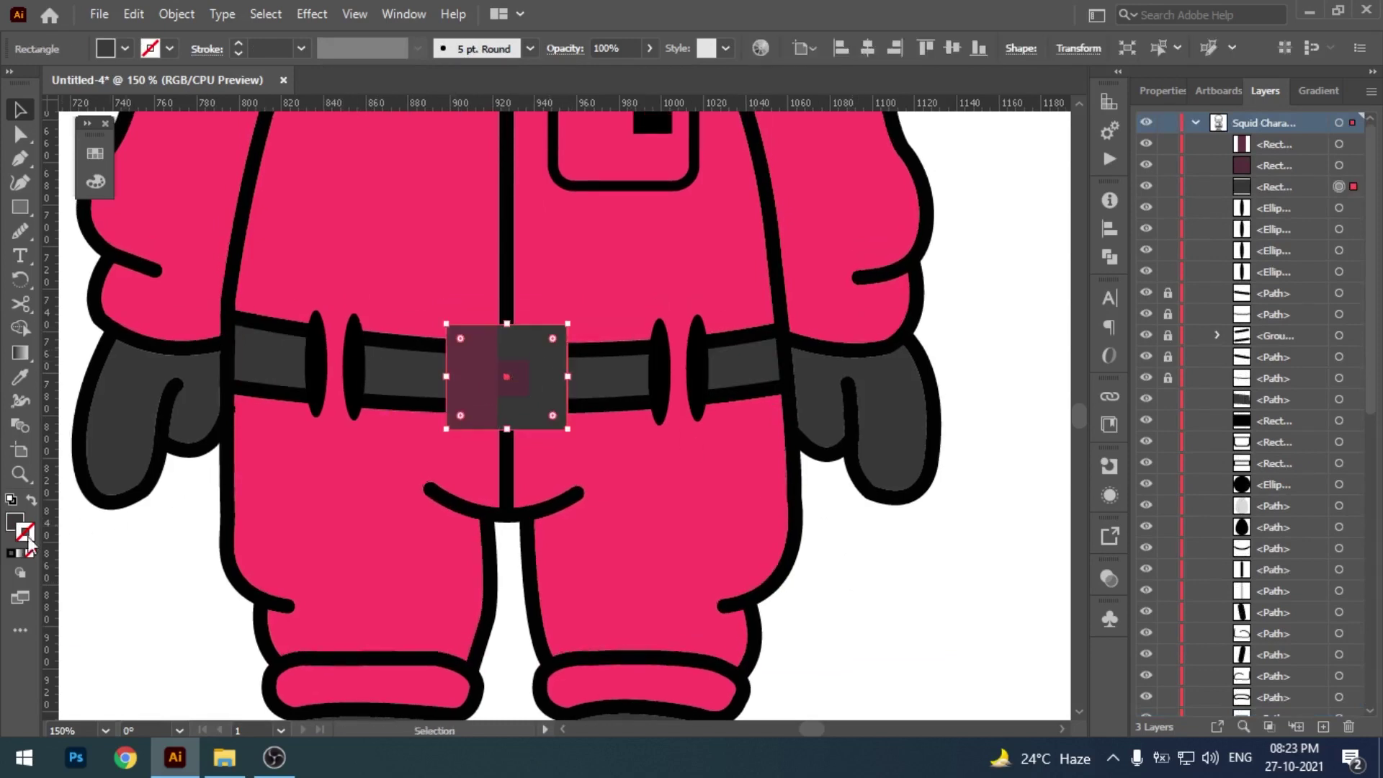
pyautogui.click(11, 554)
pyautogui.click(247, 49)
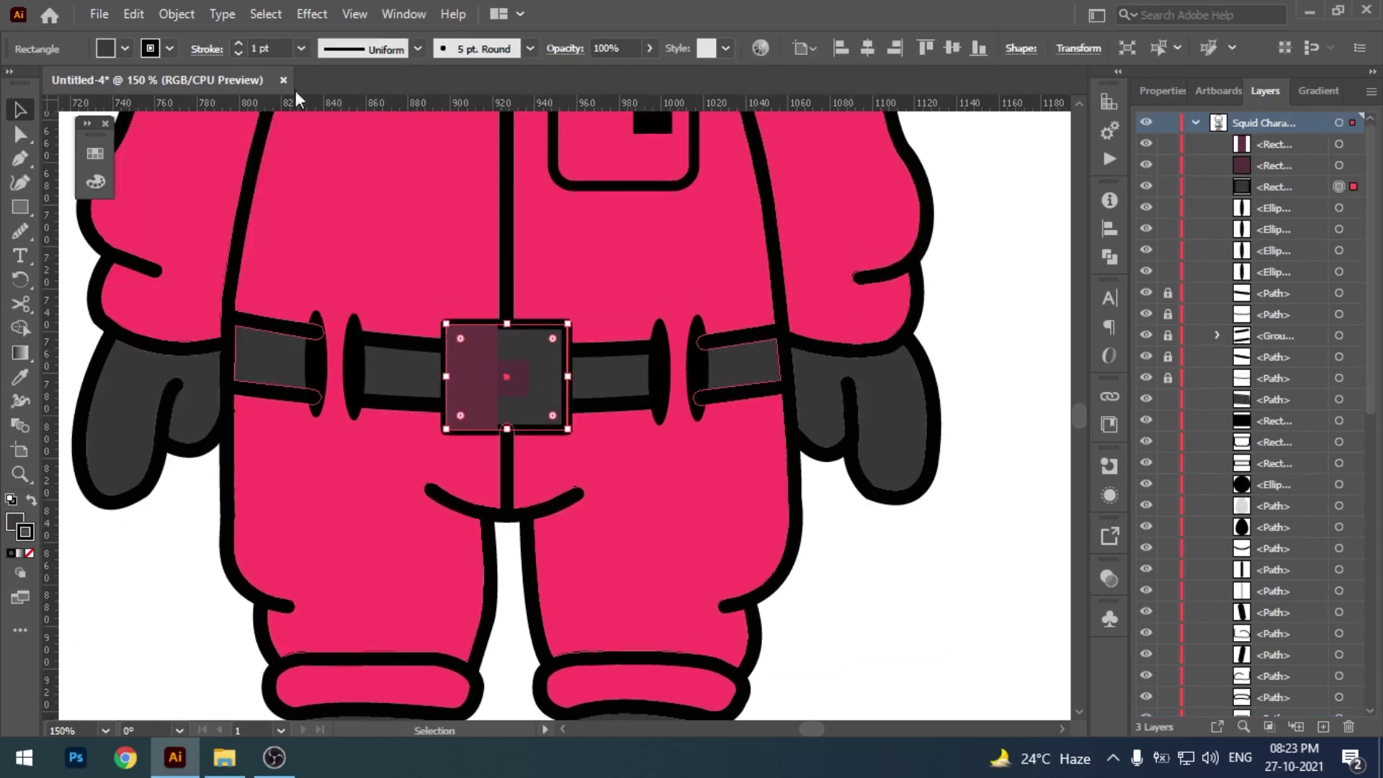
pyautogui.click(242, 45)
pyautogui.write('1.2')
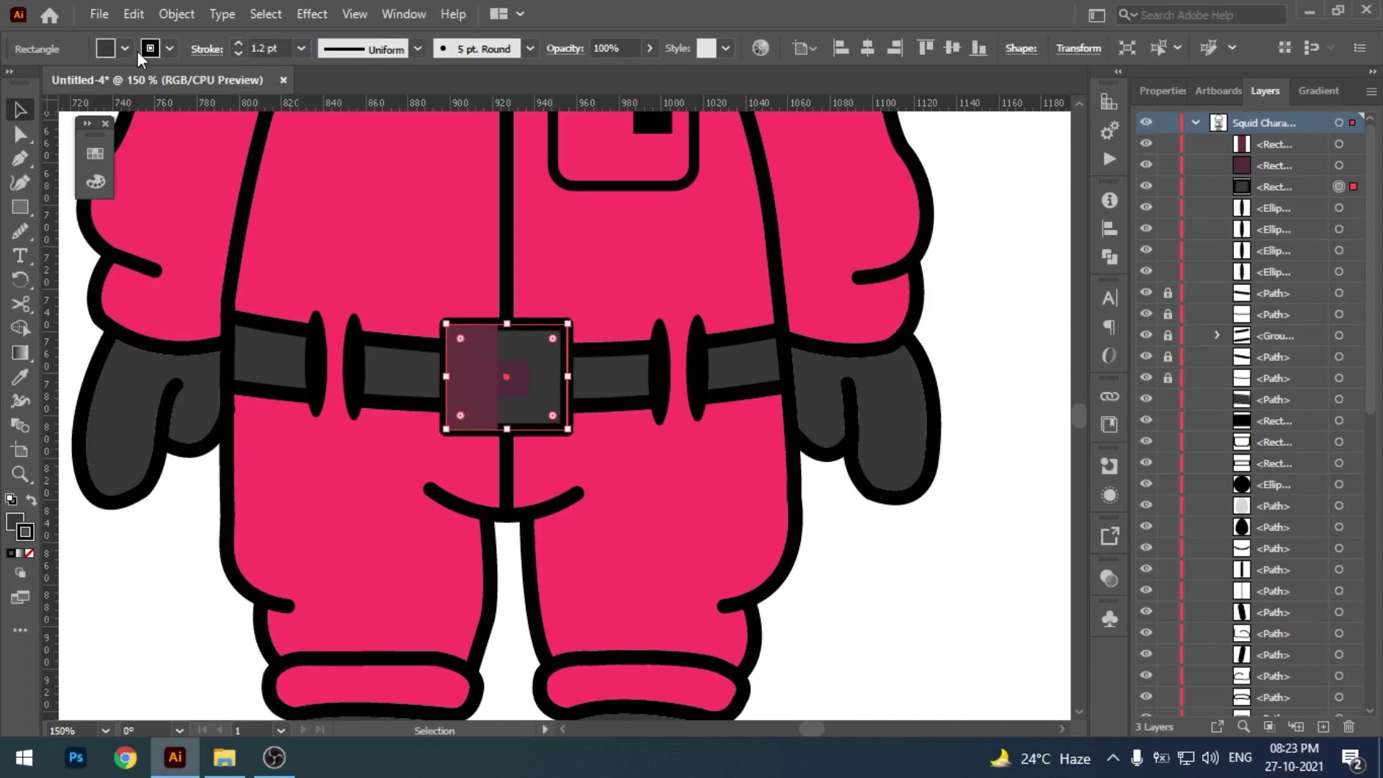
pyautogui.click(467, 358)
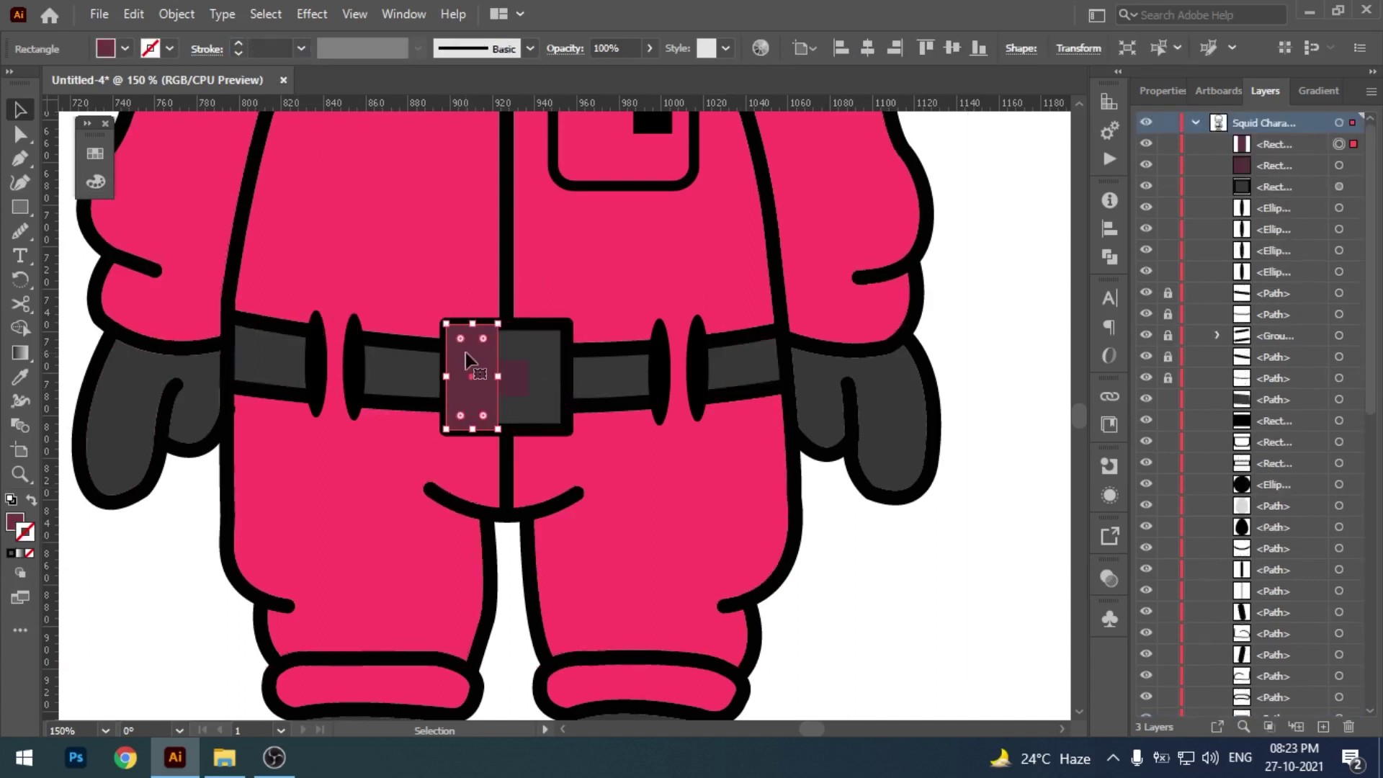
# - Resize the maroon rectangle to fit inside the buckle's inner edges
pyautogui.hotkey('ctrl', '+')
pyautogui.hotkey('ctrl', '+')
pyautogui.hotkey('ctrl', '+')
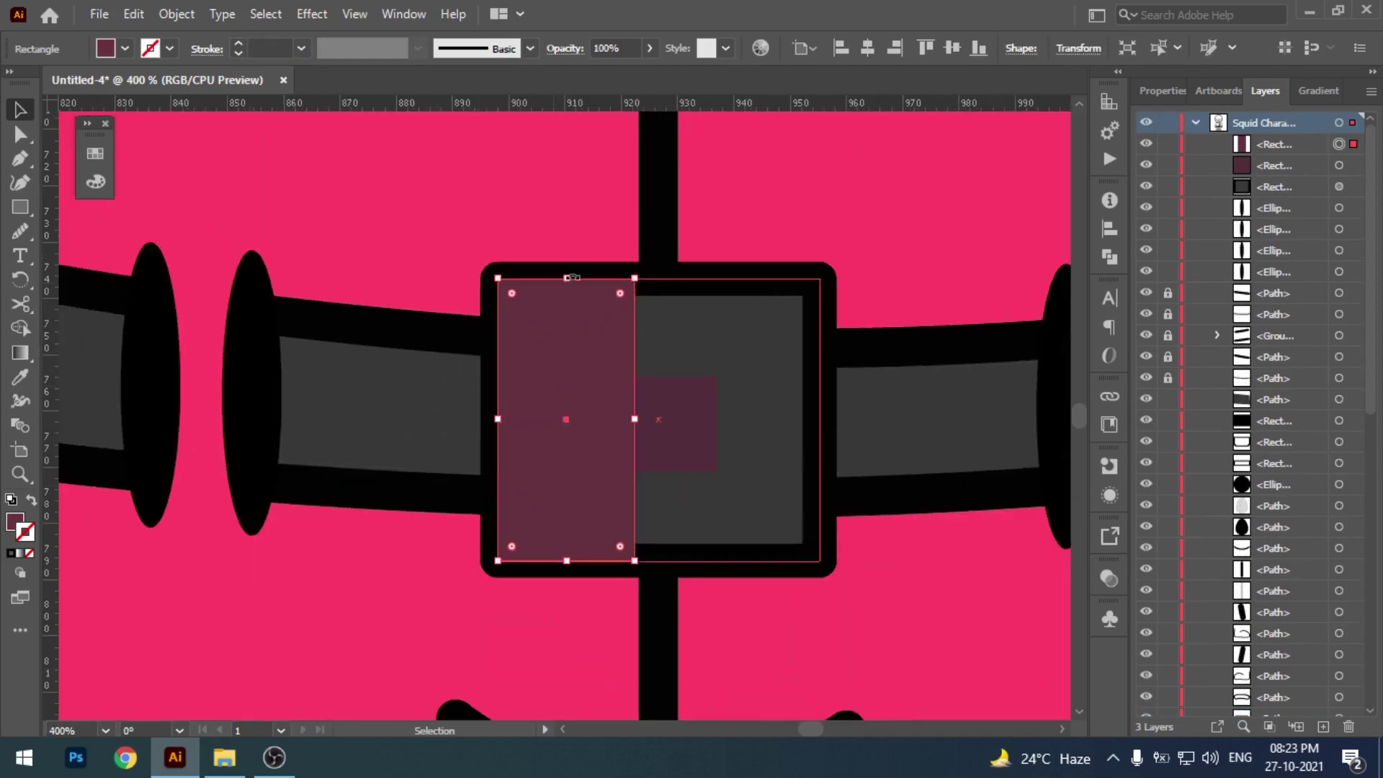
pyautogui.moveTo(567, 280); pyautogui.dragTo(568, 293)
pyautogui.moveTo(497, 427); pyautogui.dragTo(515, 431)
pyautogui.moveTo(576, 560); pyautogui.dragTo(577, 545)
# - Fill the bar with the mask eye's light grey and narrow it to about 8 px
pyautogui.hotkey('ctrl', '-')
pyautogui.hotkey('ctrl', '-')
pyautogui.hotkey('ctrl', '-')
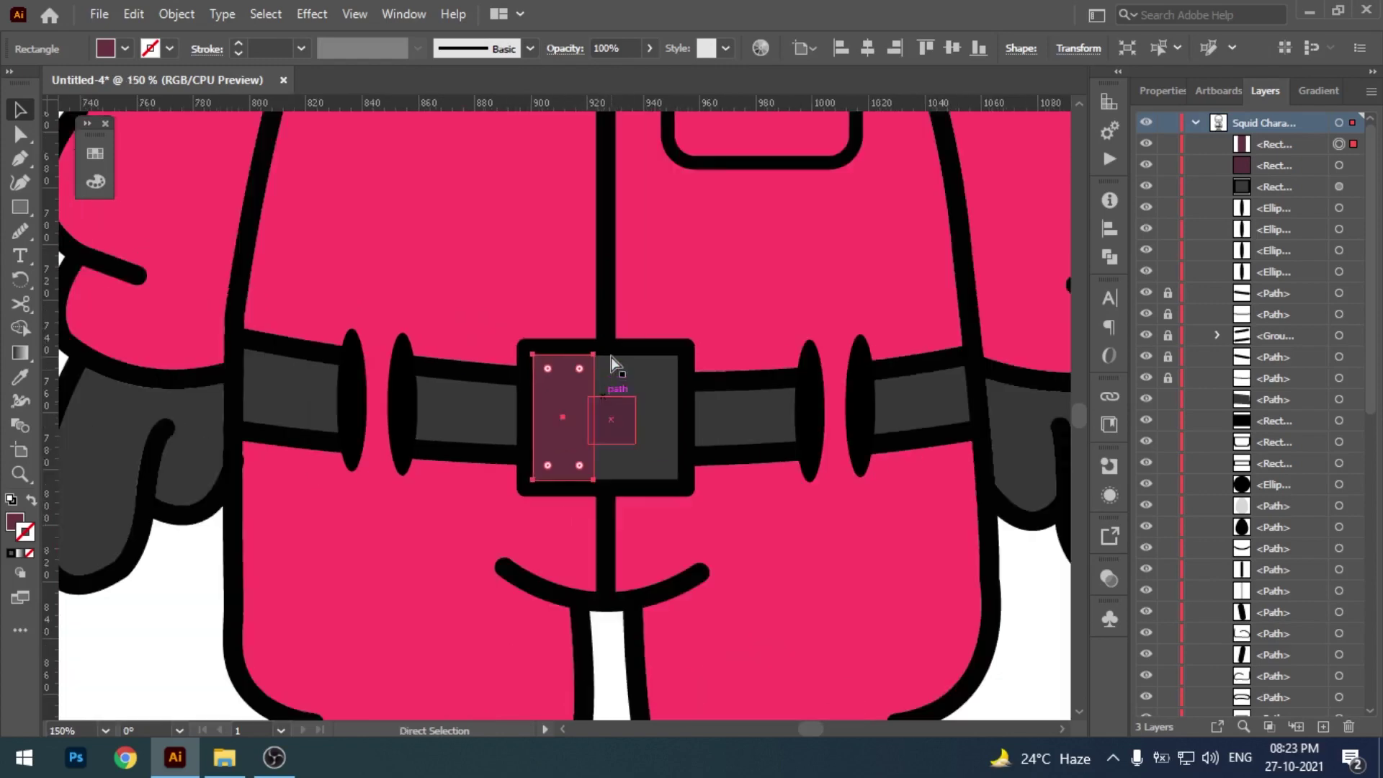
pyautogui.hotkey('ctrl', '-')
pyautogui.moveTo(619, 260); pyautogui.dragTo(556, 478)
pyautogui.press('i')
pyautogui.click(538, 278)
pyautogui.moveTo(577, 411); pyautogui.dragTo(615, 257)
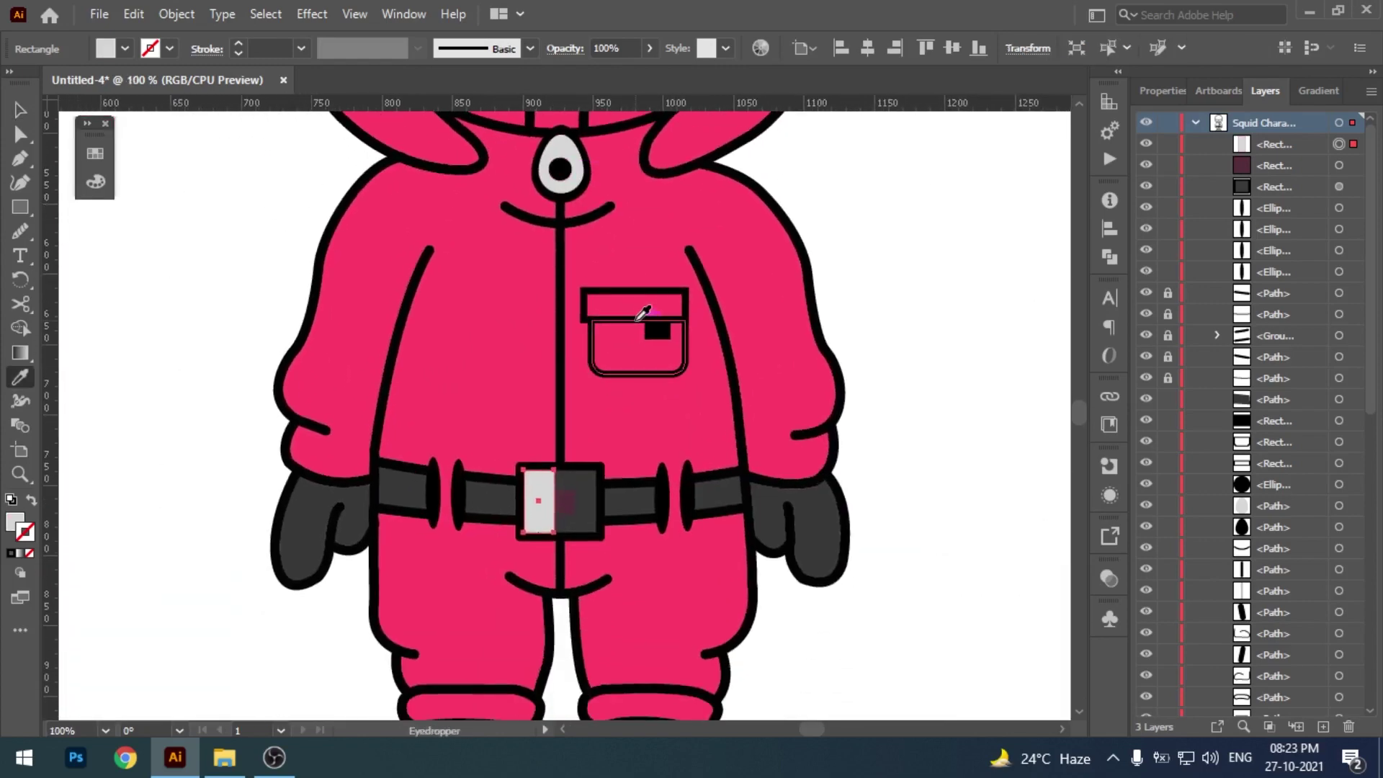
pyautogui.press('v')
pyautogui.hotkey('ctrl', '+')
pyautogui.hotkey('ctrl', '+')
pyautogui.hotkey('ctrl', '+')
pyautogui.moveTo(610, 440); pyautogui.dragTo(554, 441)
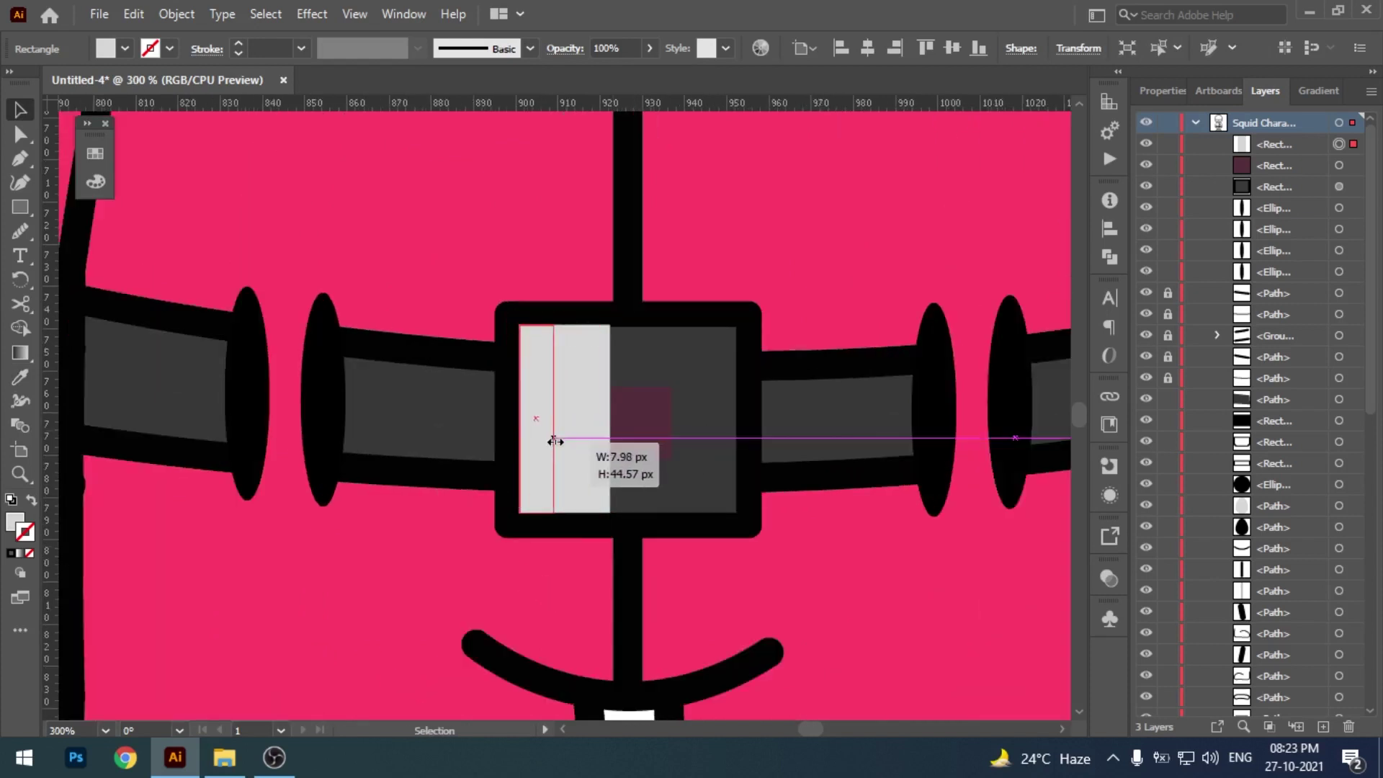
# - Place a copy of the bar to its right with the buckle's dark-grey fill
pyautogui.moveTo(555, 440); pyautogui.dragTo(576, 394)
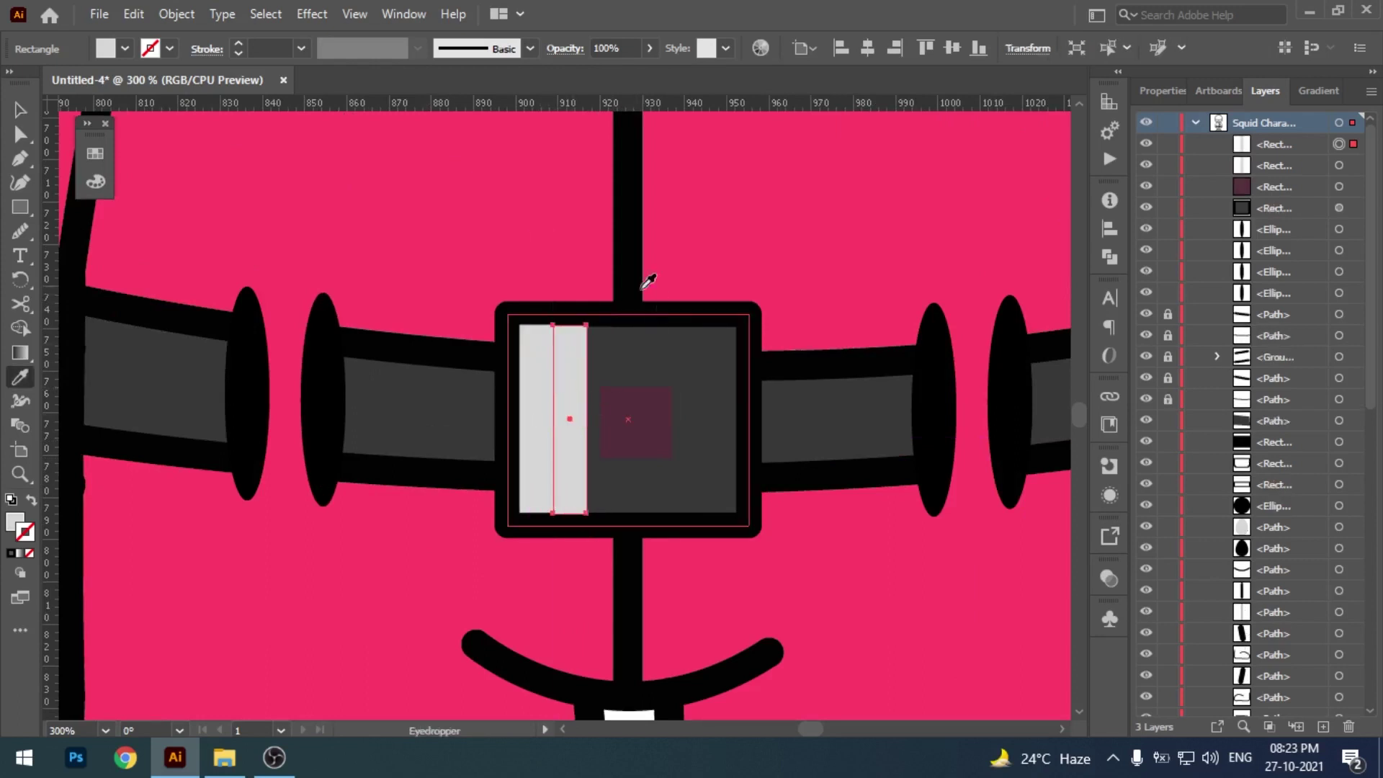
pyautogui.press('i')
pyautogui.click(632, 348)
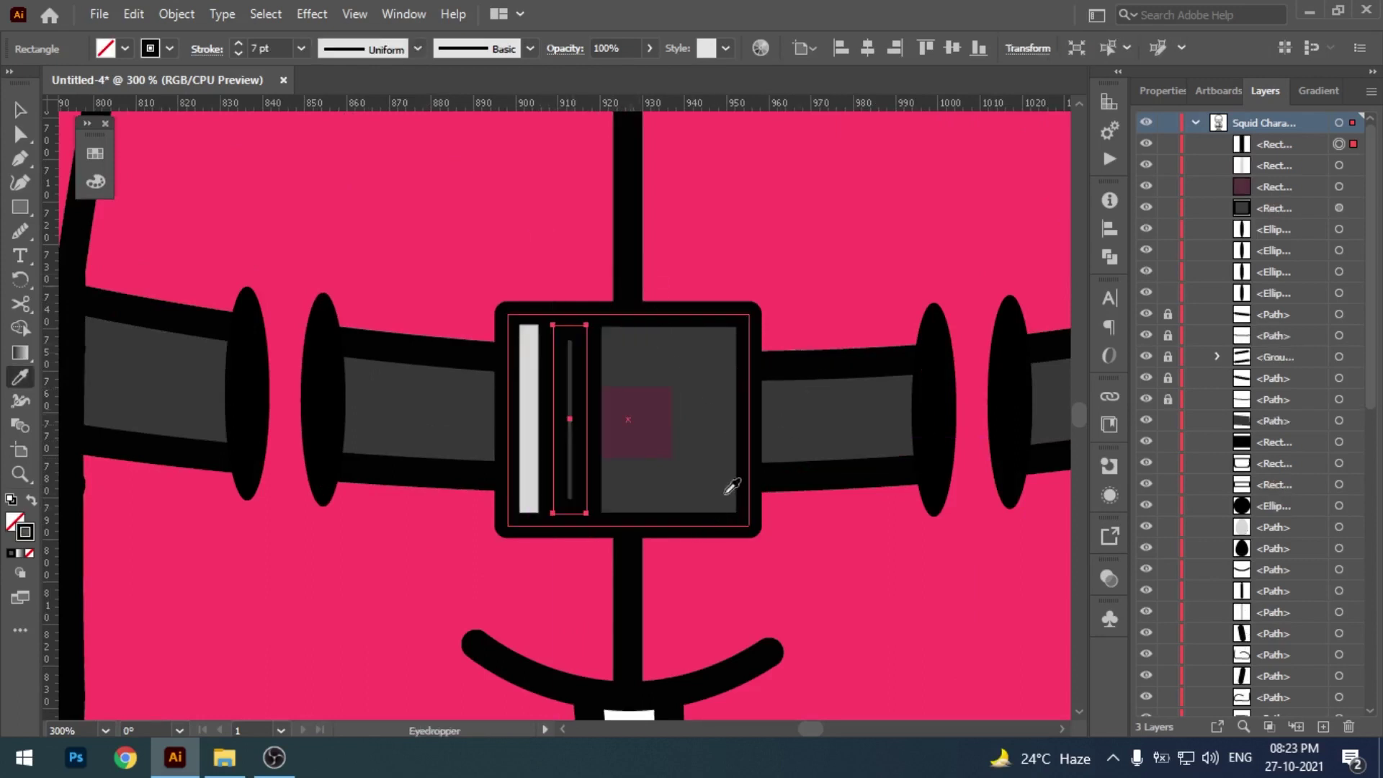
pyautogui.click(768, 389)
# - Fill the copied bar with pure black using the Color Picker
pyautogui.press('v')
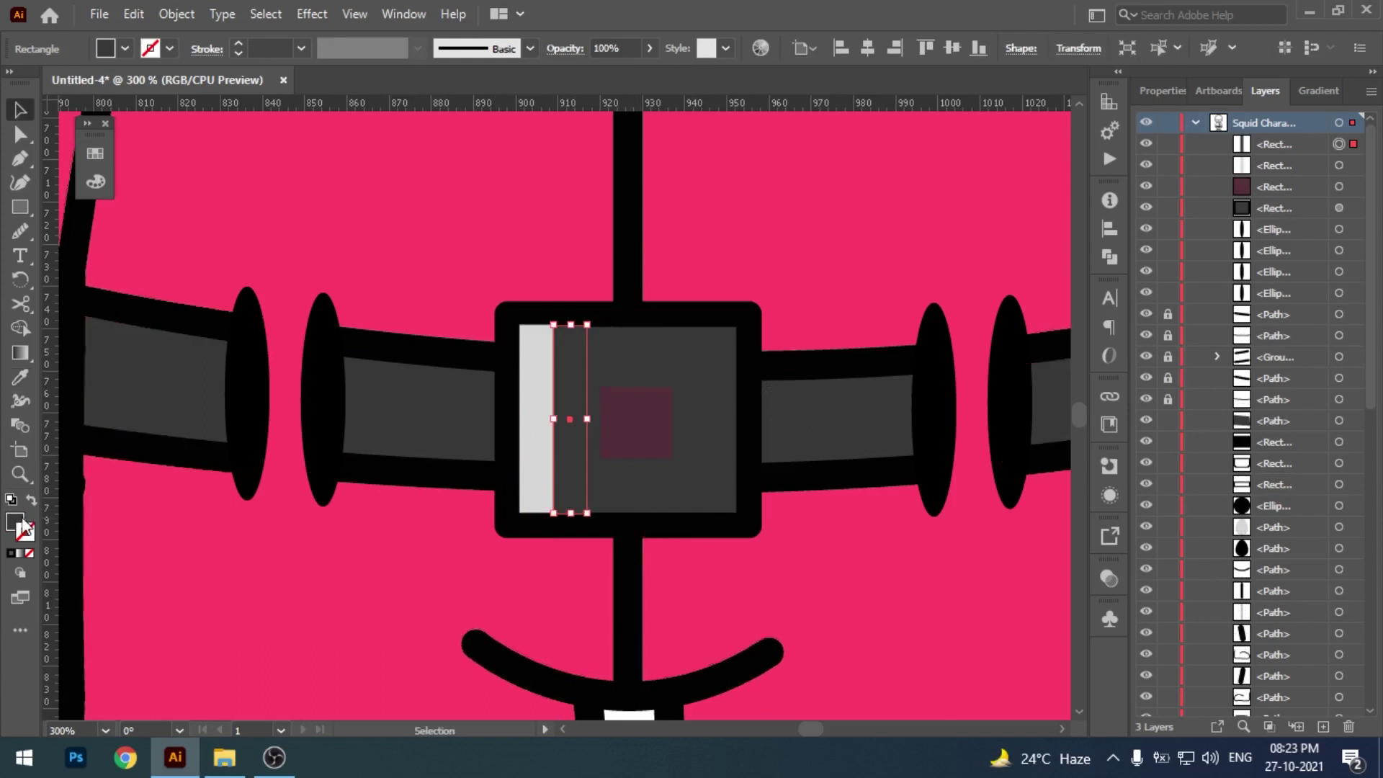
pyautogui.click(15, 521)
pyautogui.doubleClick(15, 521)
pyautogui.click(863, 428)
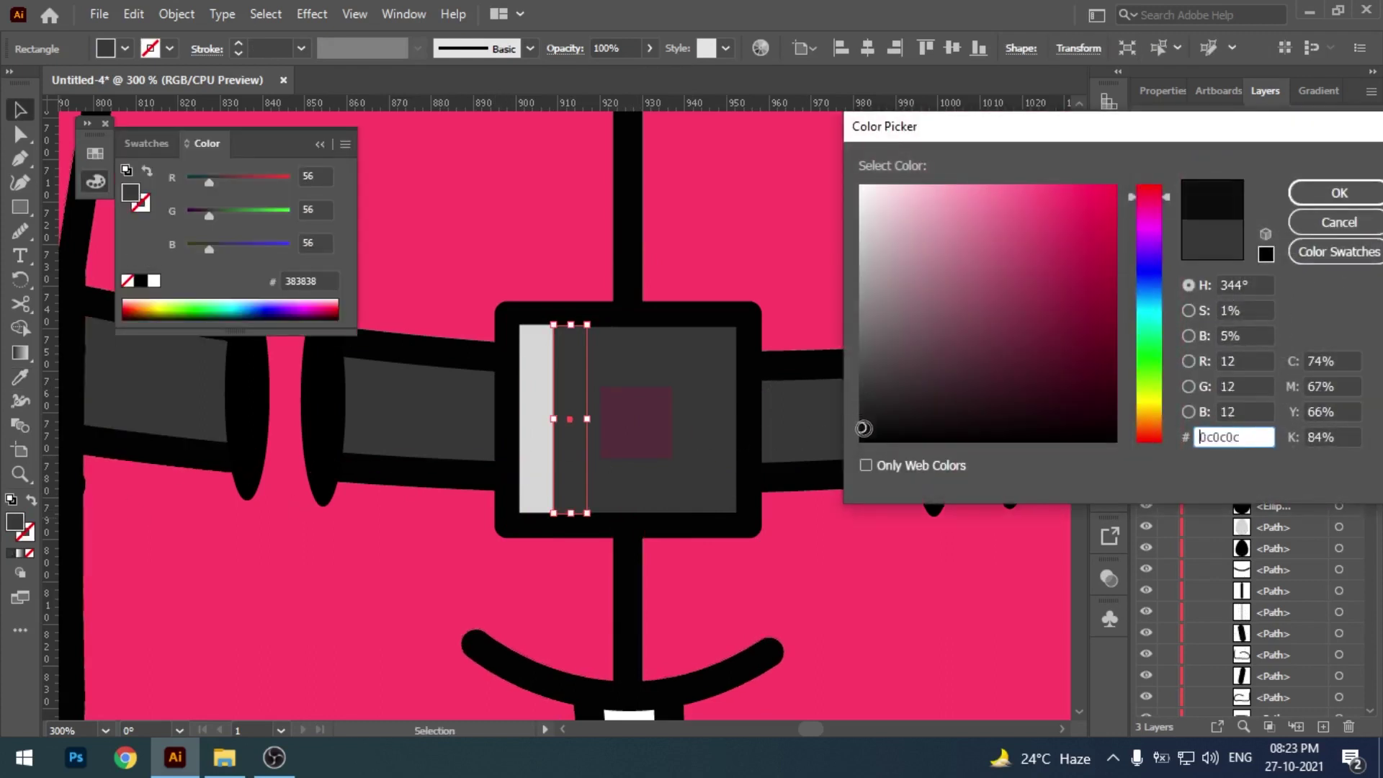
pyautogui.click(1339, 192)
pyautogui.press('/')
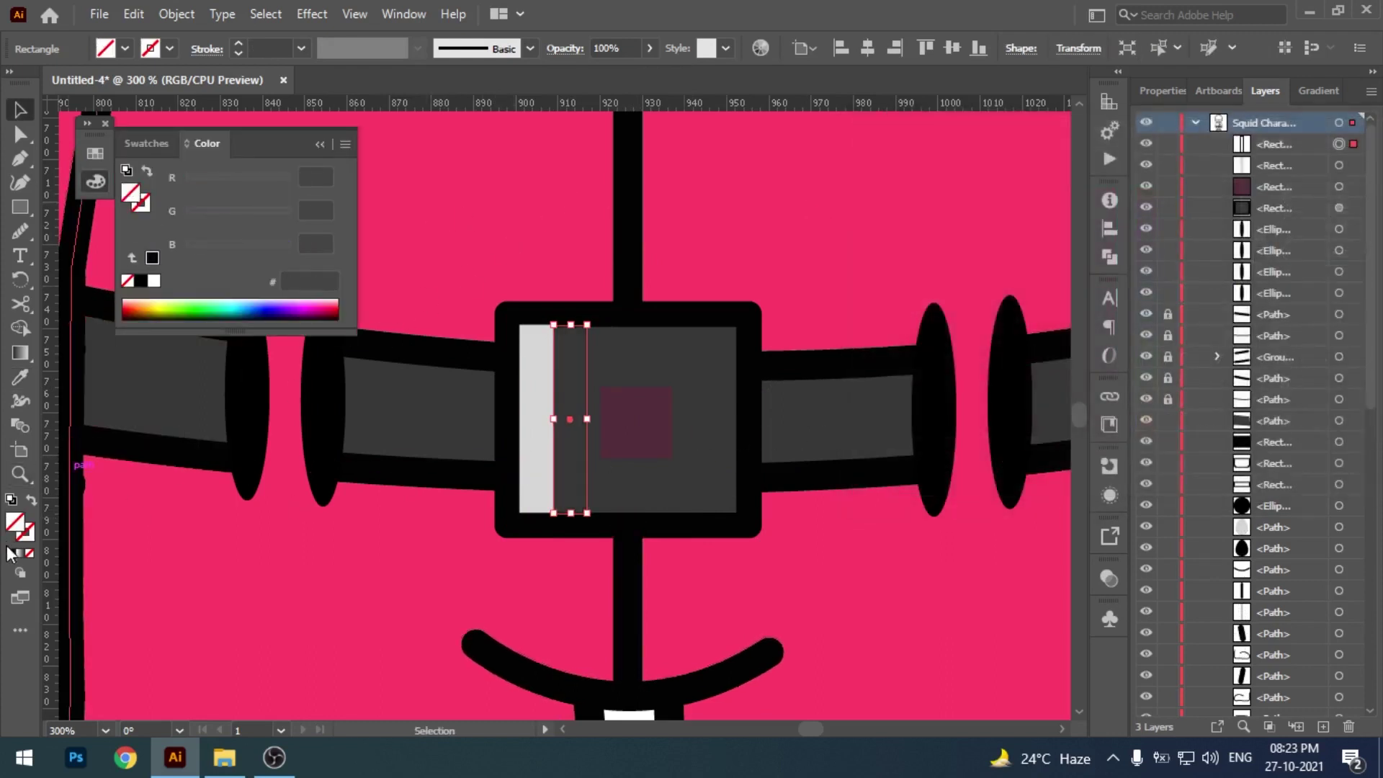
pyautogui.click(140, 282)
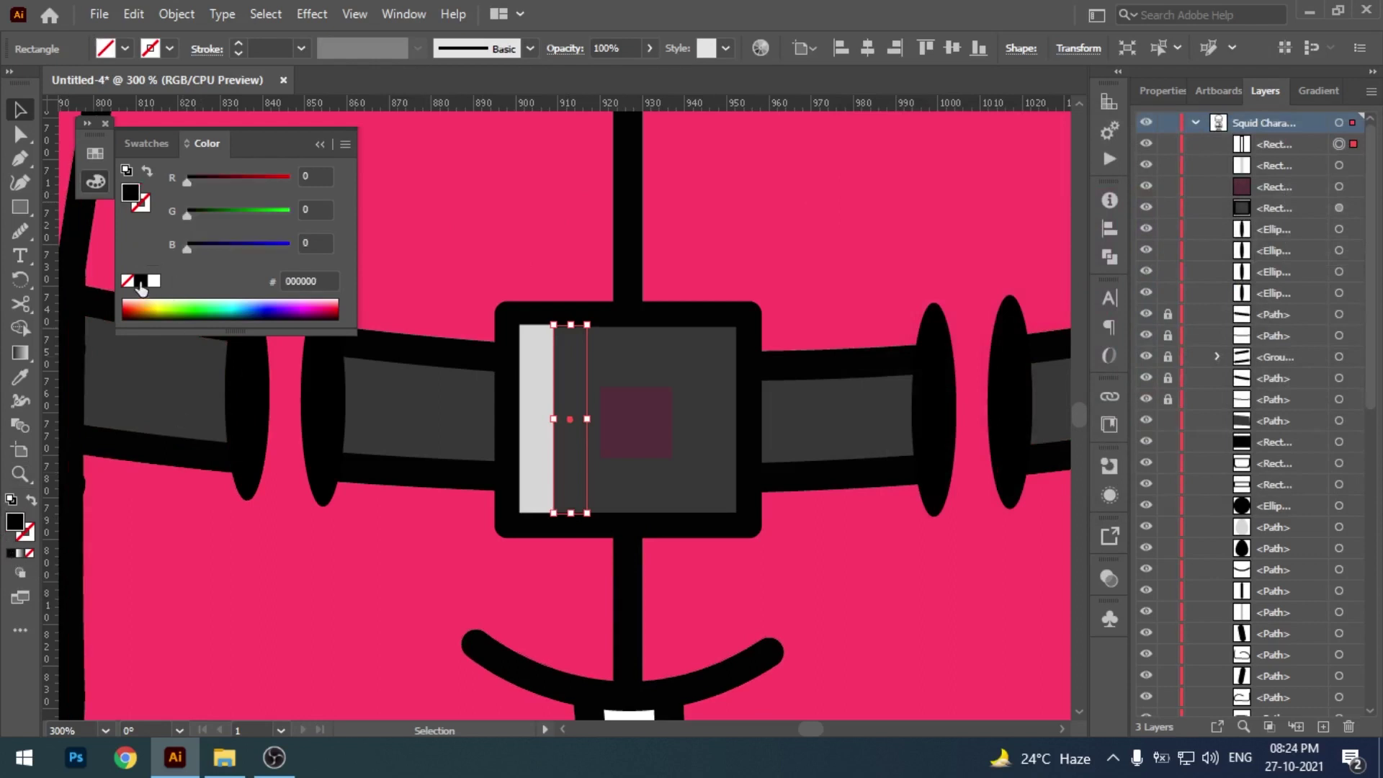
# - Shift the small buckle square left and give it a dark fill with a 4 pt black outline
pyautogui.hotkey('ctrl', '-')
pyautogui.hotkey('ctrl', '-')
pyautogui.hotkey('ctrl', '-')
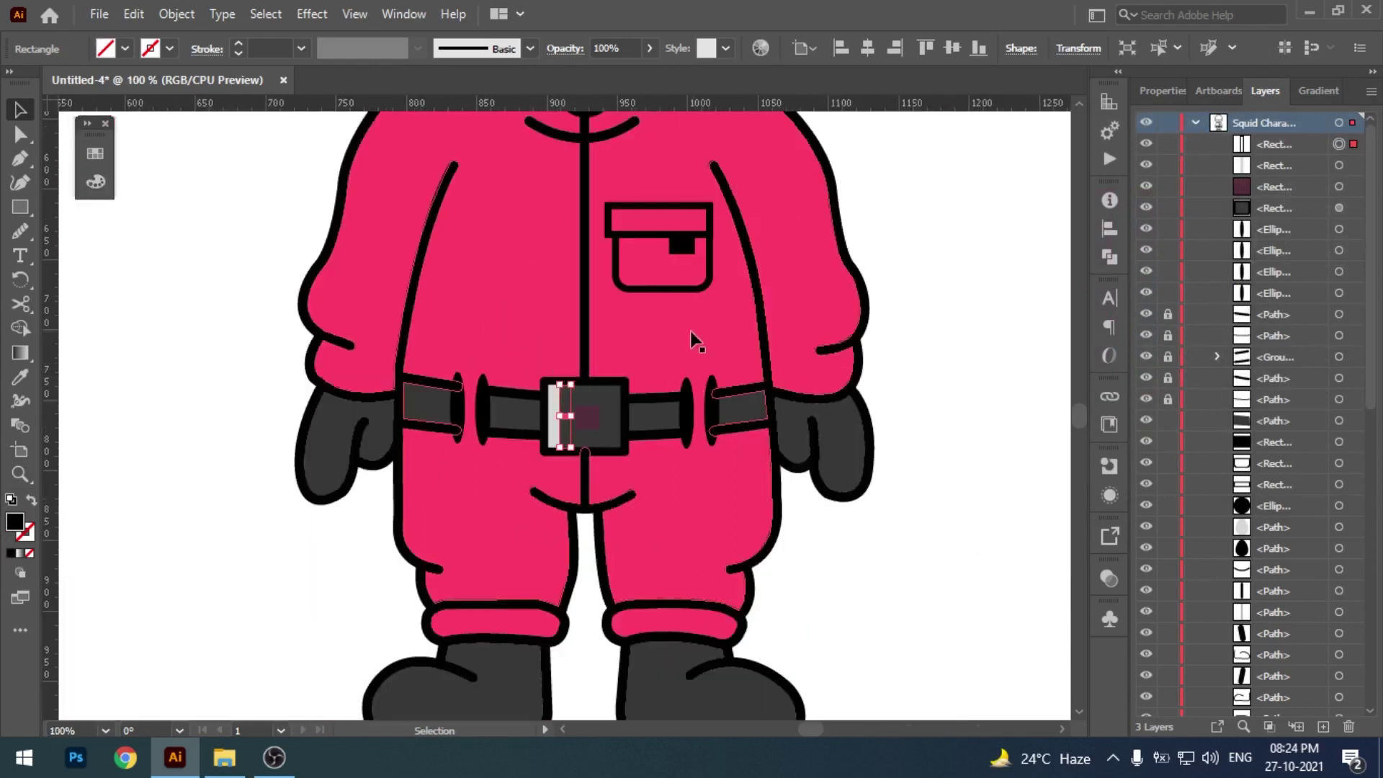
pyautogui.press('i')
pyautogui.press('v')
pyautogui.click(926, 432)
pyautogui.moveTo(922, 464); pyautogui.dragTo(905, 437)
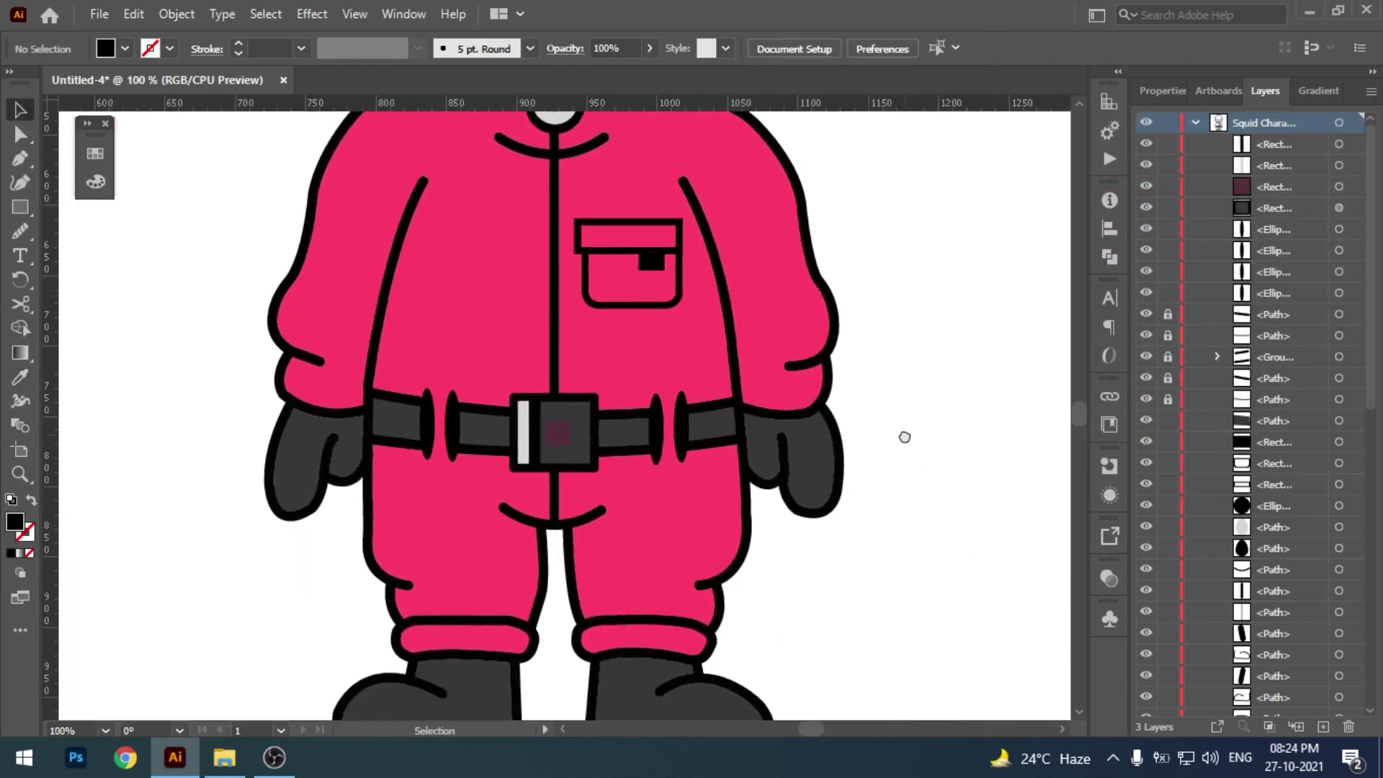
pyautogui.hotkey('ctrl', '+')
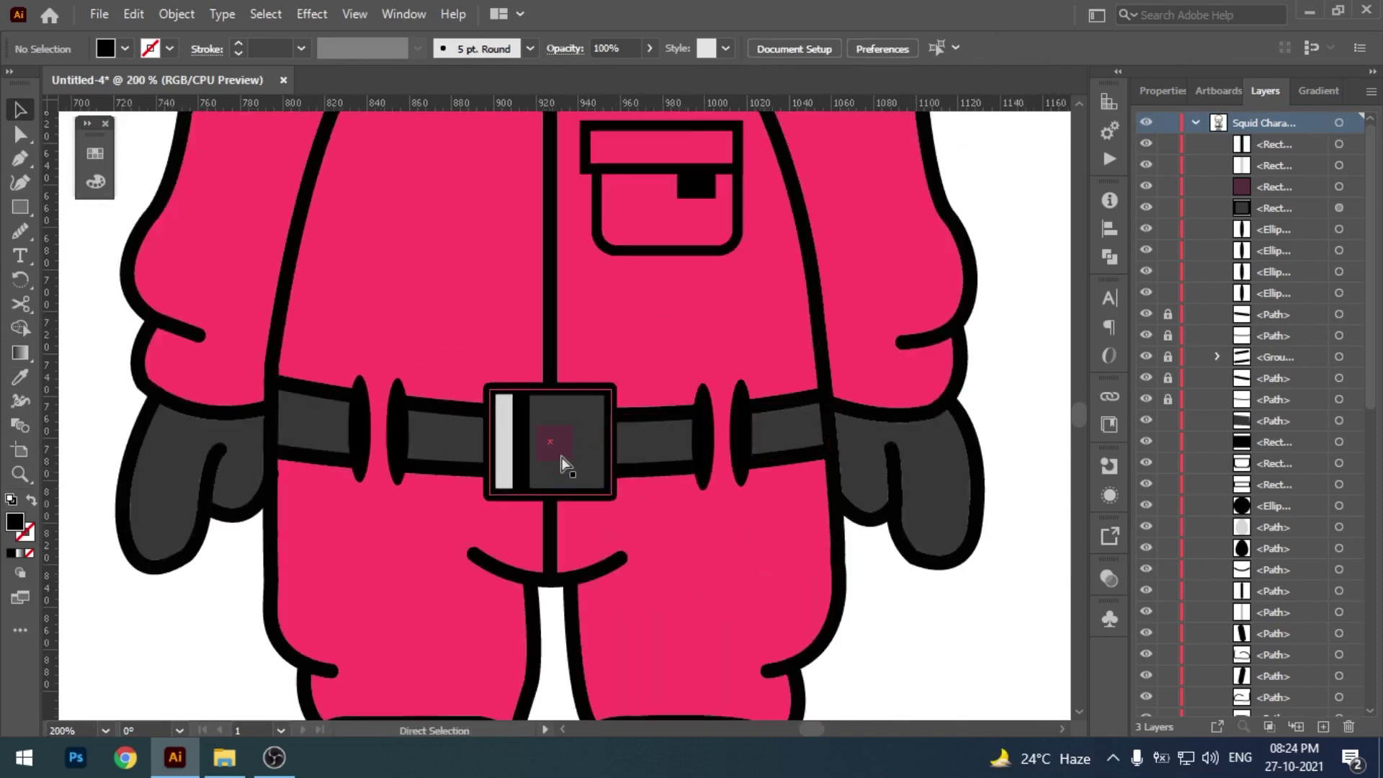
pyautogui.hotkey('ctrl', '+')
pyautogui.moveTo(566, 462); pyautogui.dragTo(556, 463)
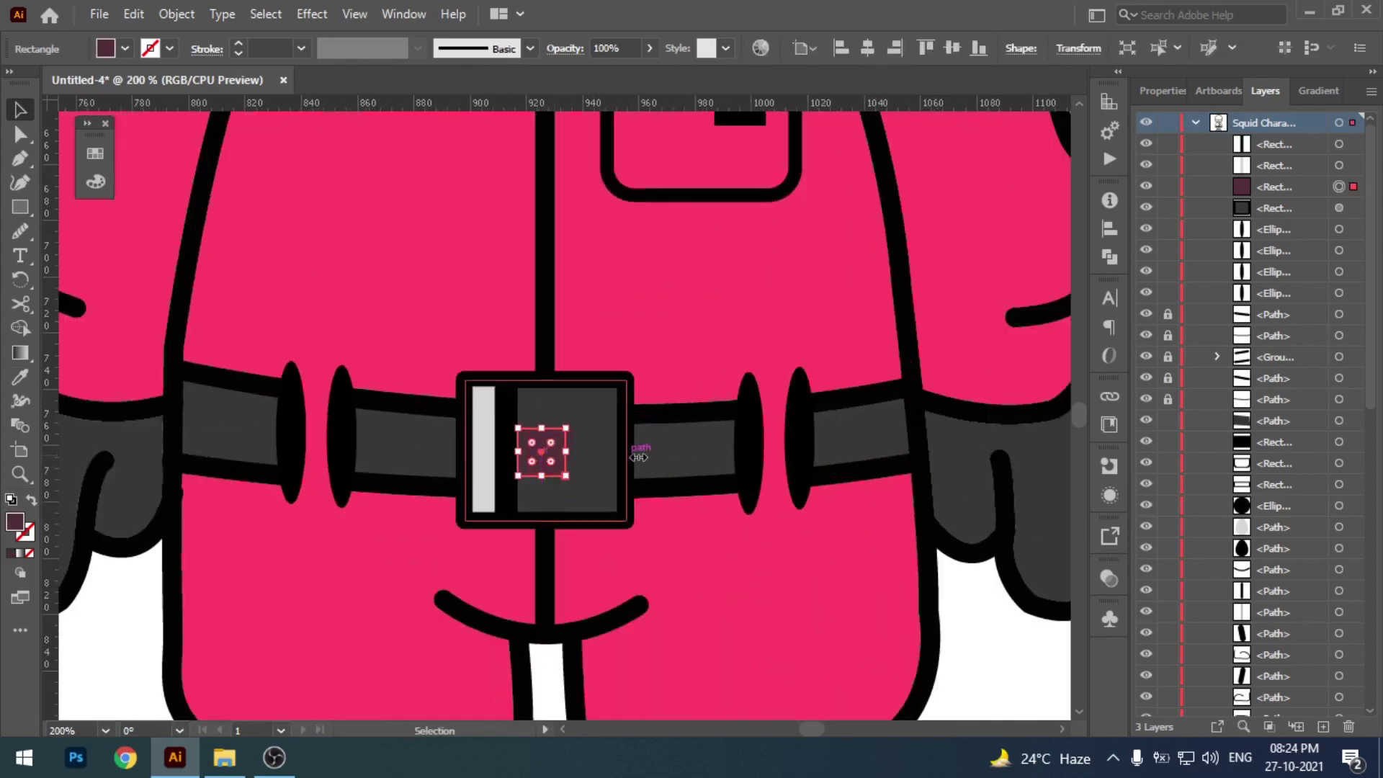
pyautogui.press('i')
pyautogui.click(693, 398)
pyautogui.press('v')
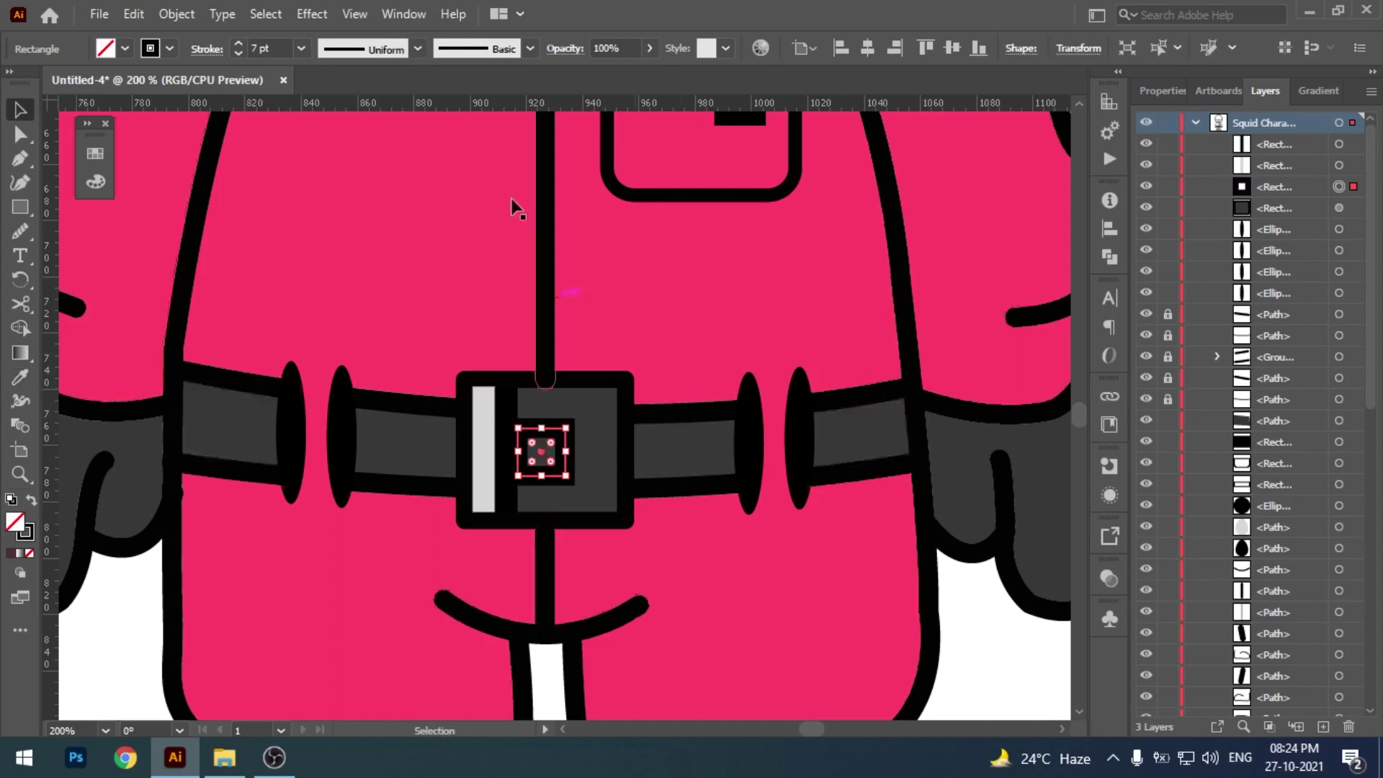
pyautogui.click(238, 54)
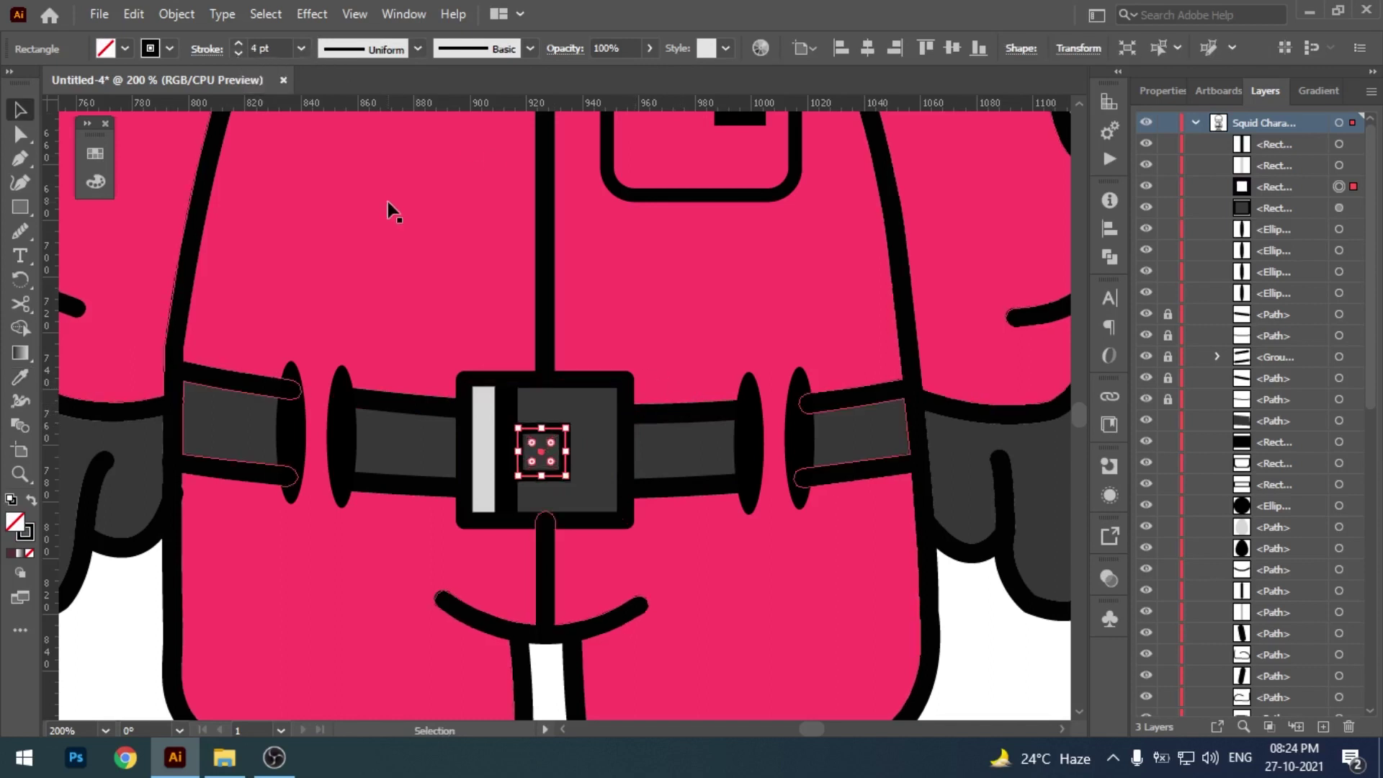
# - Zoom out to review the finished buckle on the whole guard
pyautogui.hotkey('ctrl', '-')
pyautogui.click(908, 590)
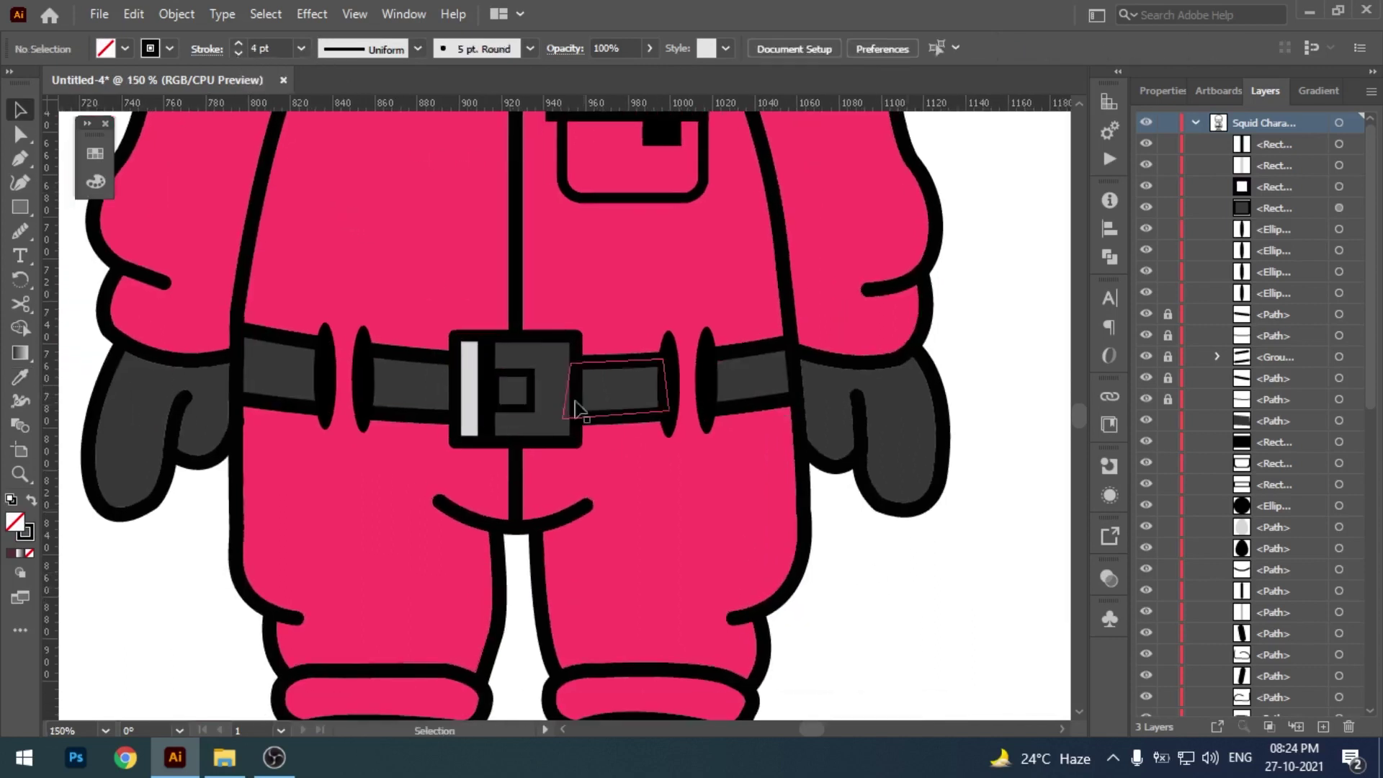
pyautogui.click(513, 375)
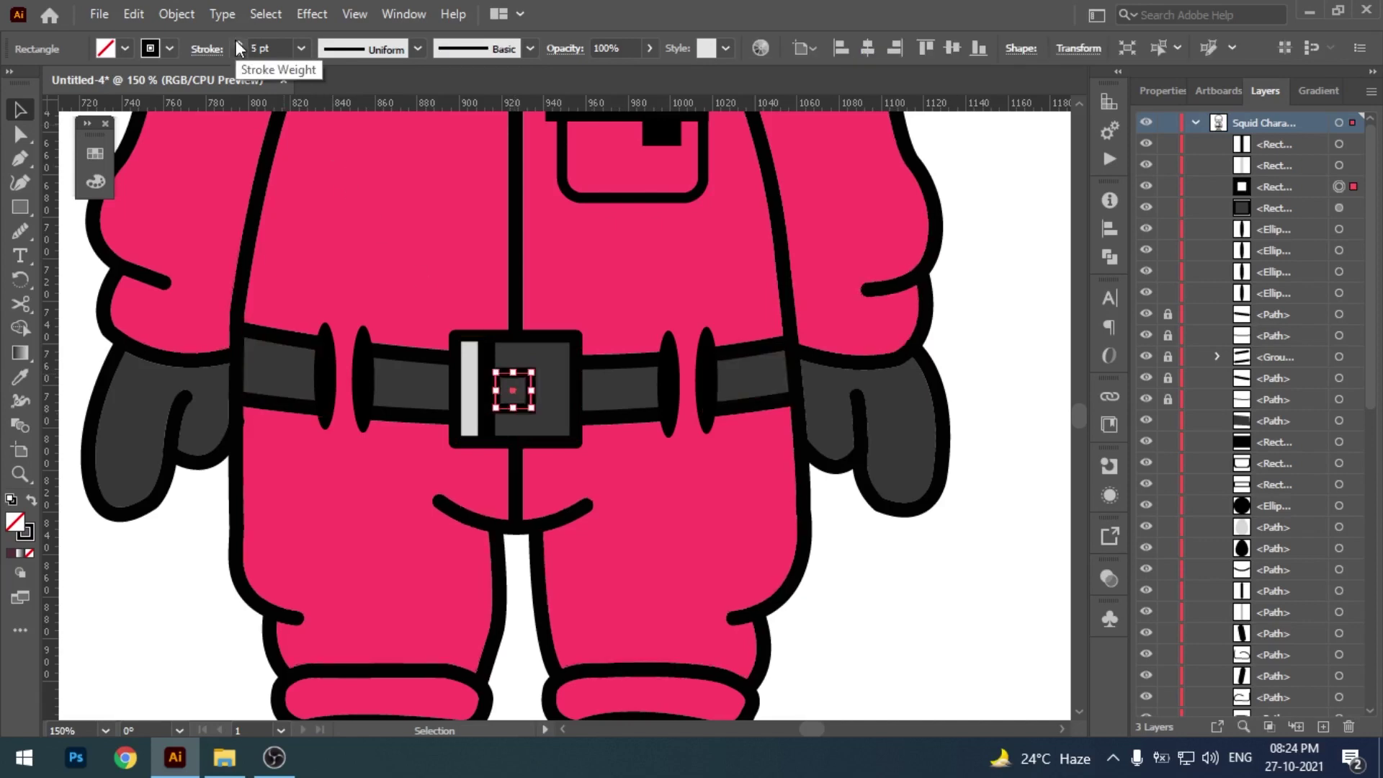
pyautogui.click(827, 481)
pyautogui.hotkey('ctrl', '-')
pyautogui.hotkey('ctrl', '-')
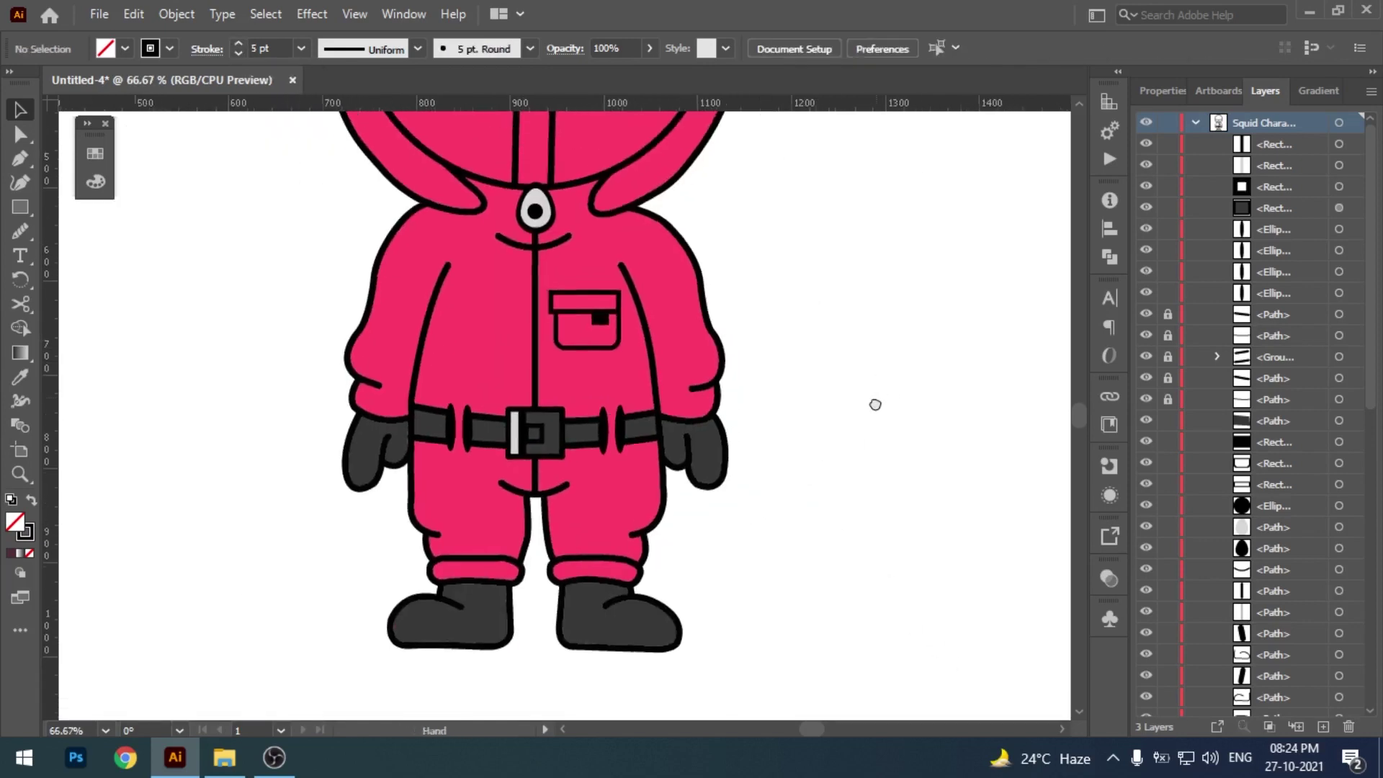
pyautogui.moveTo(871, 379); pyautogui.dragTo(855, 438)
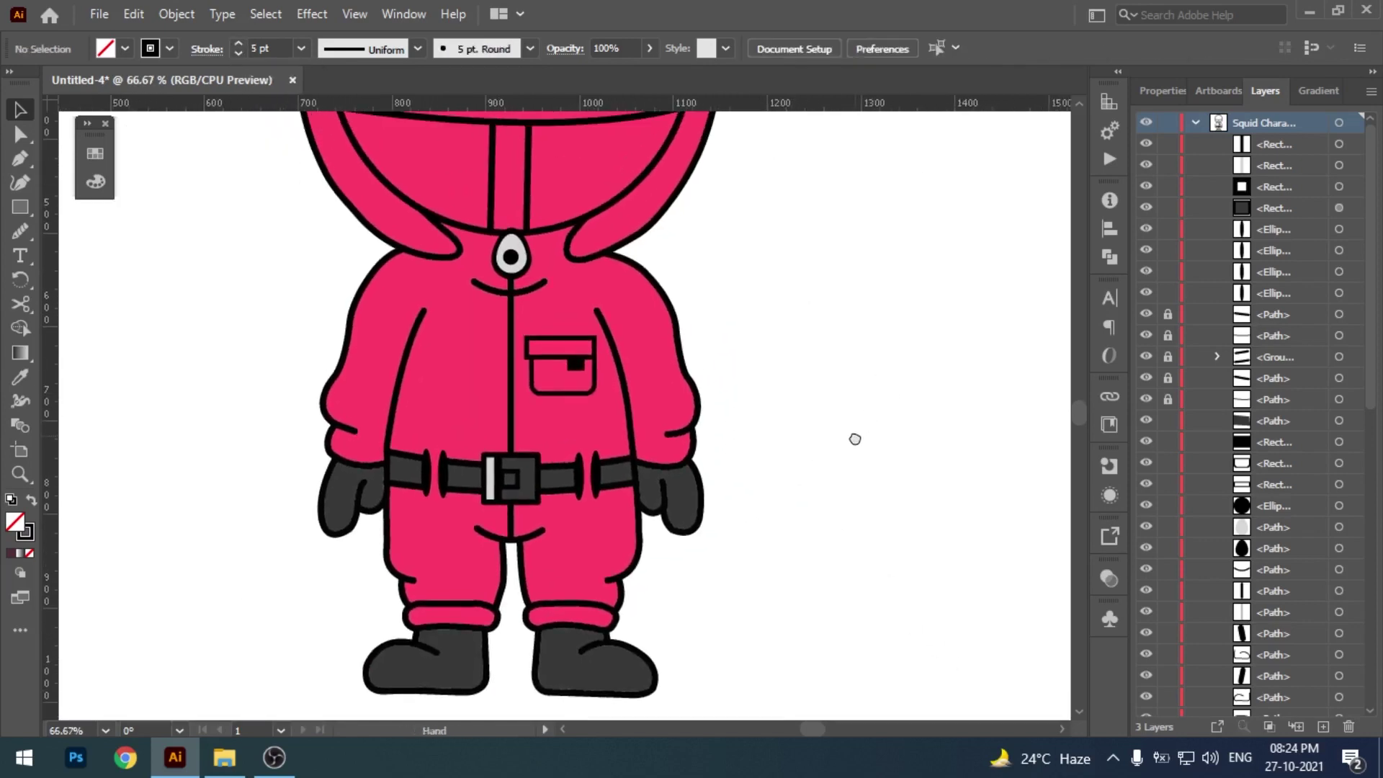
# - Select the right belt strap strip and fill it with dark grey #2b2b2b
pyautogui.moveTo(856, 438); pyautogui.dragTo(871, 398)
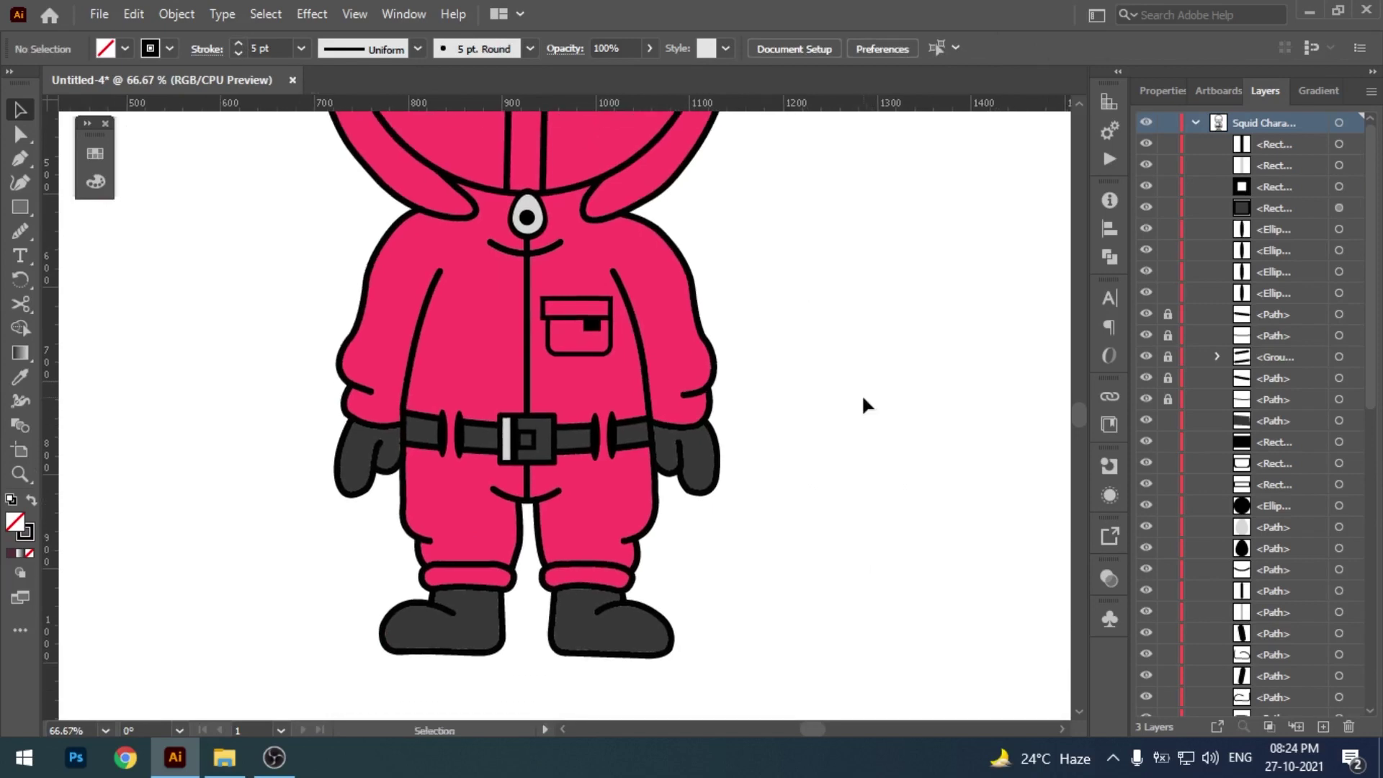
pyautogui.press('a')
pyautogui.hotkey('ctrl', '+')
pyautogui.hotkey('ctrl', '+')
pyautogui.hotkey('ctrl', '+')
pyautogui.moveTo(771, 426); pyautogui.dragTo(558, 344)
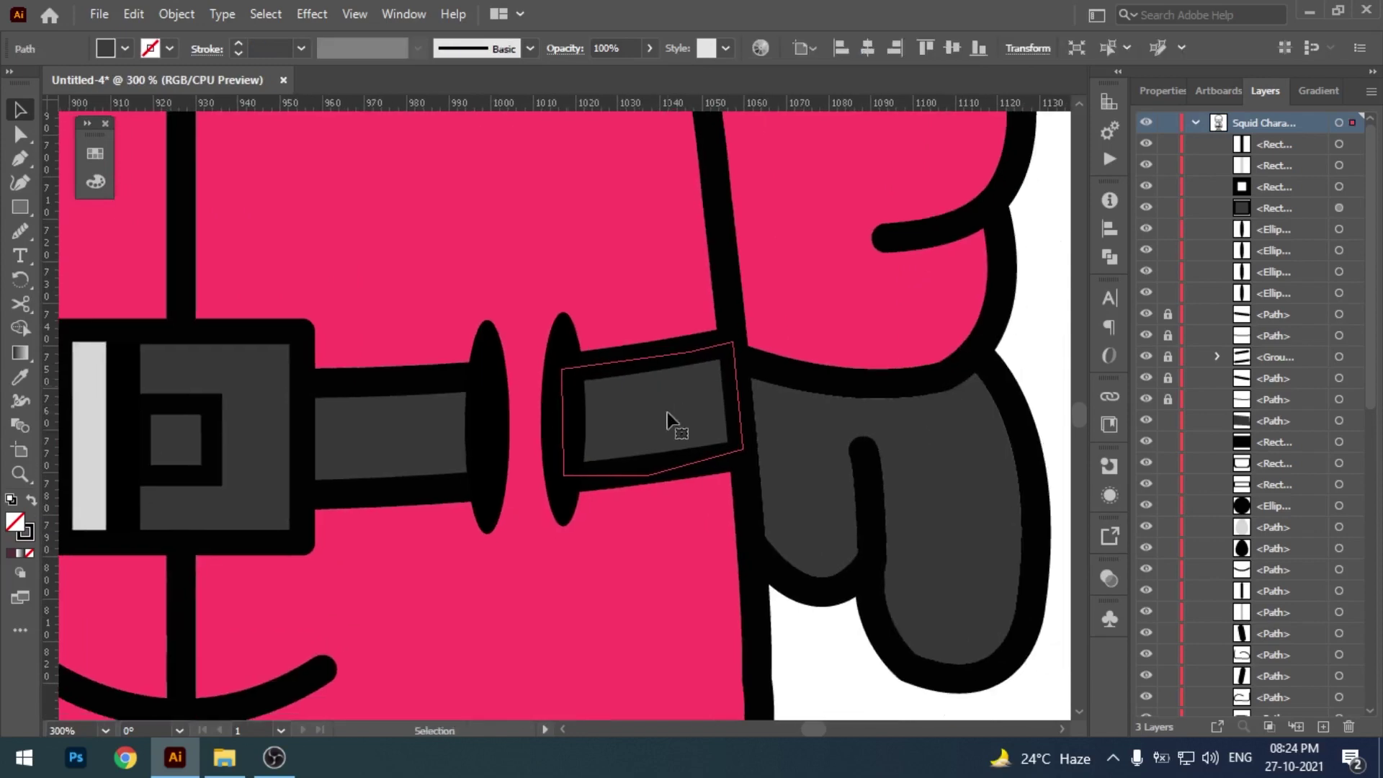
pyautogui.moveTo(639, 411); pyautogui.dragTo(659, 416)
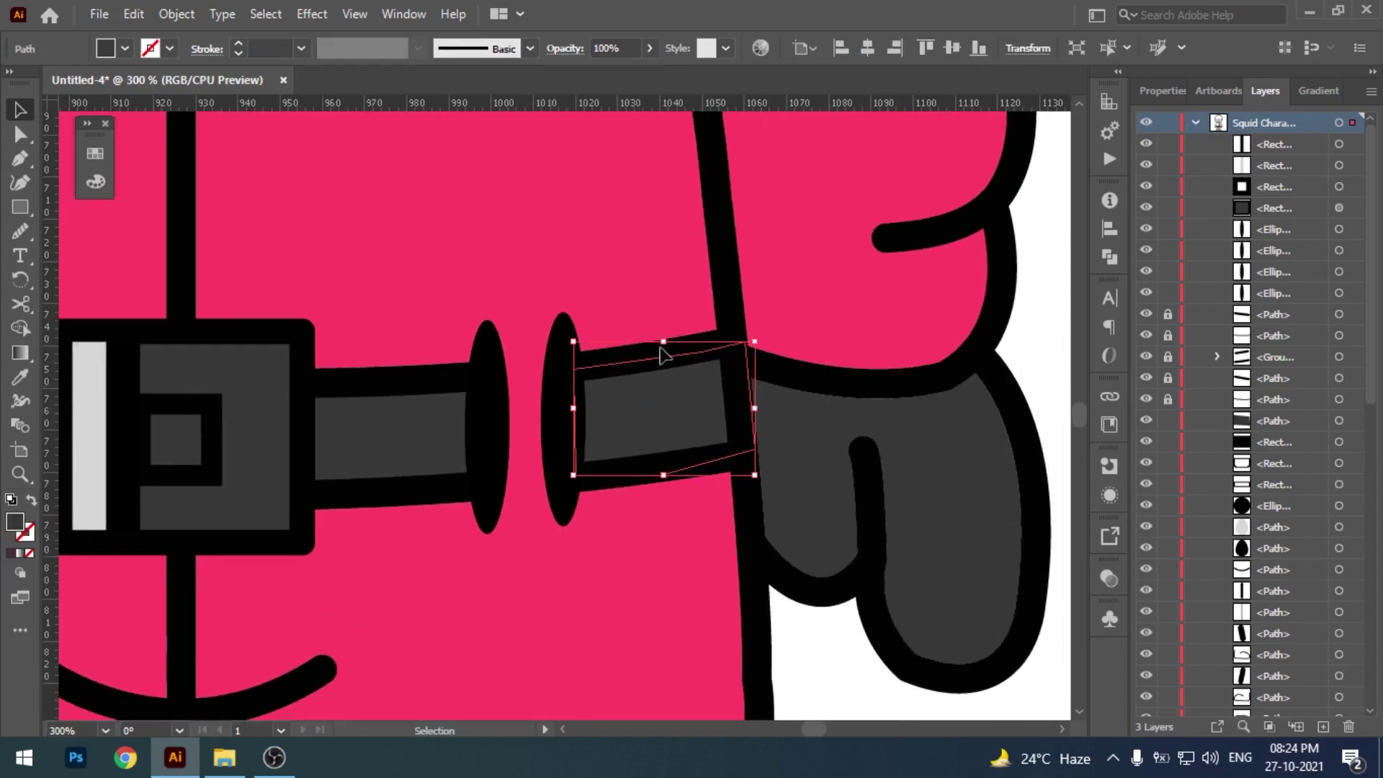
pyautogui.moveTo(660, 348); pyautogui.dragTo(656, 386)
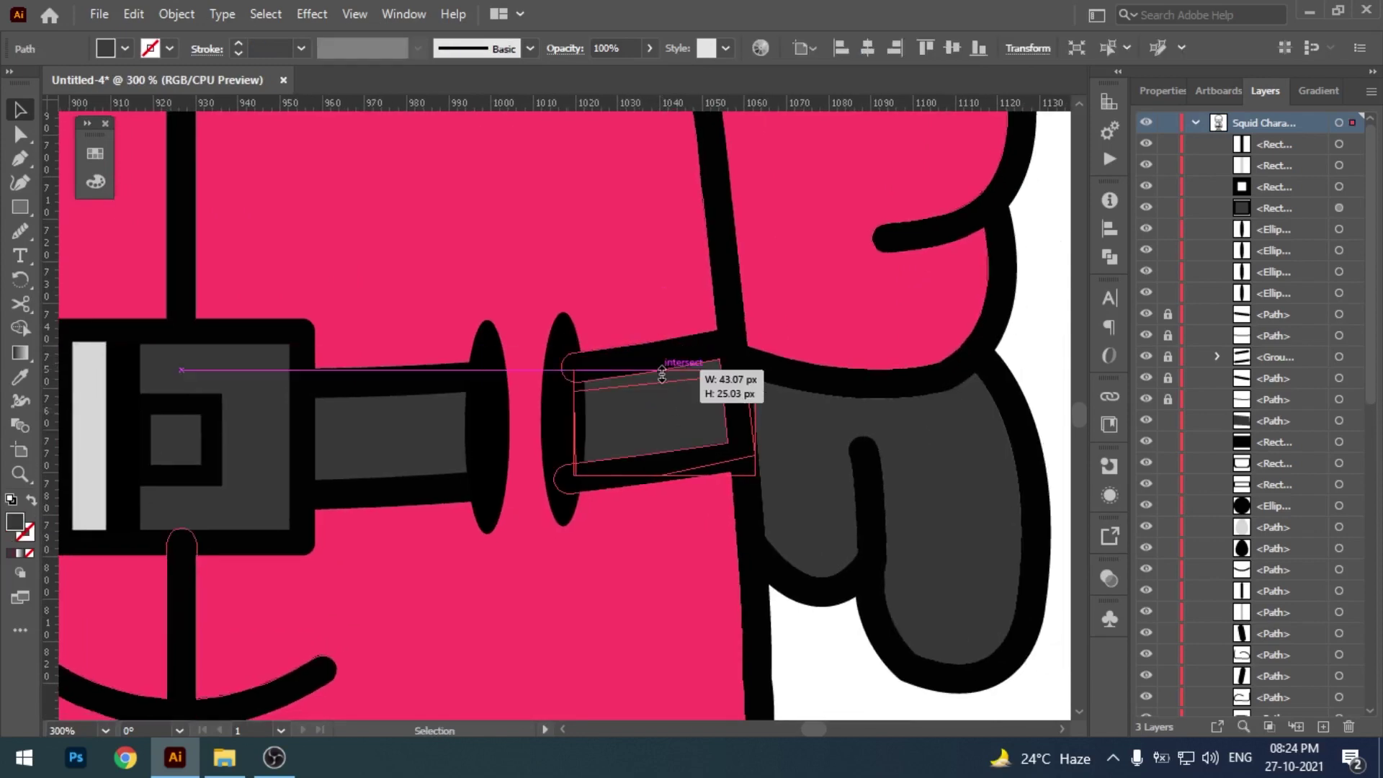
pyautogui.doubleClick(18, 524)
pyautogui.write('2b2b2b')
pyautogui.press('Return')
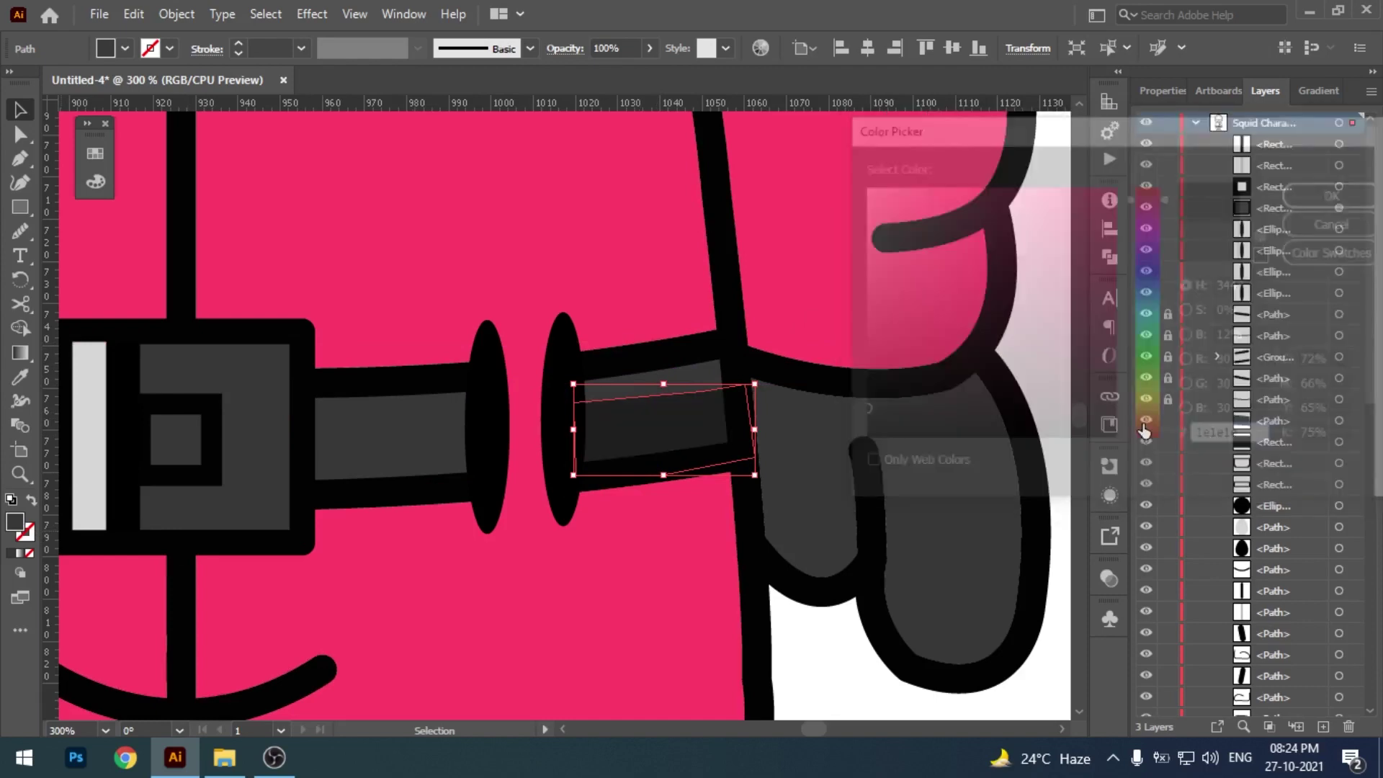
# - Shift and trim the right strap shading strip thinner and shorter
pyautogui.moveTo(655, 395); pyautogui.dragTo(647, 409)
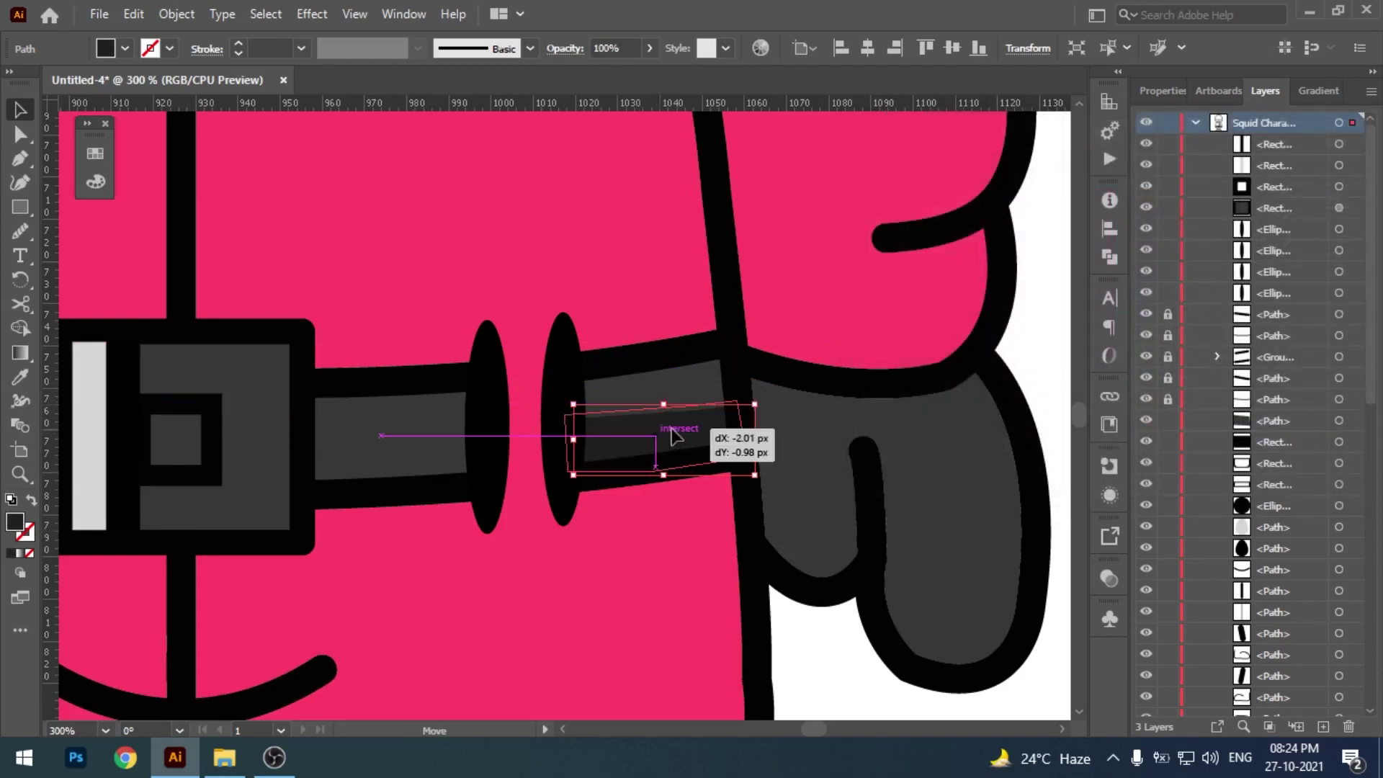
pyautogui.click(829, 634)
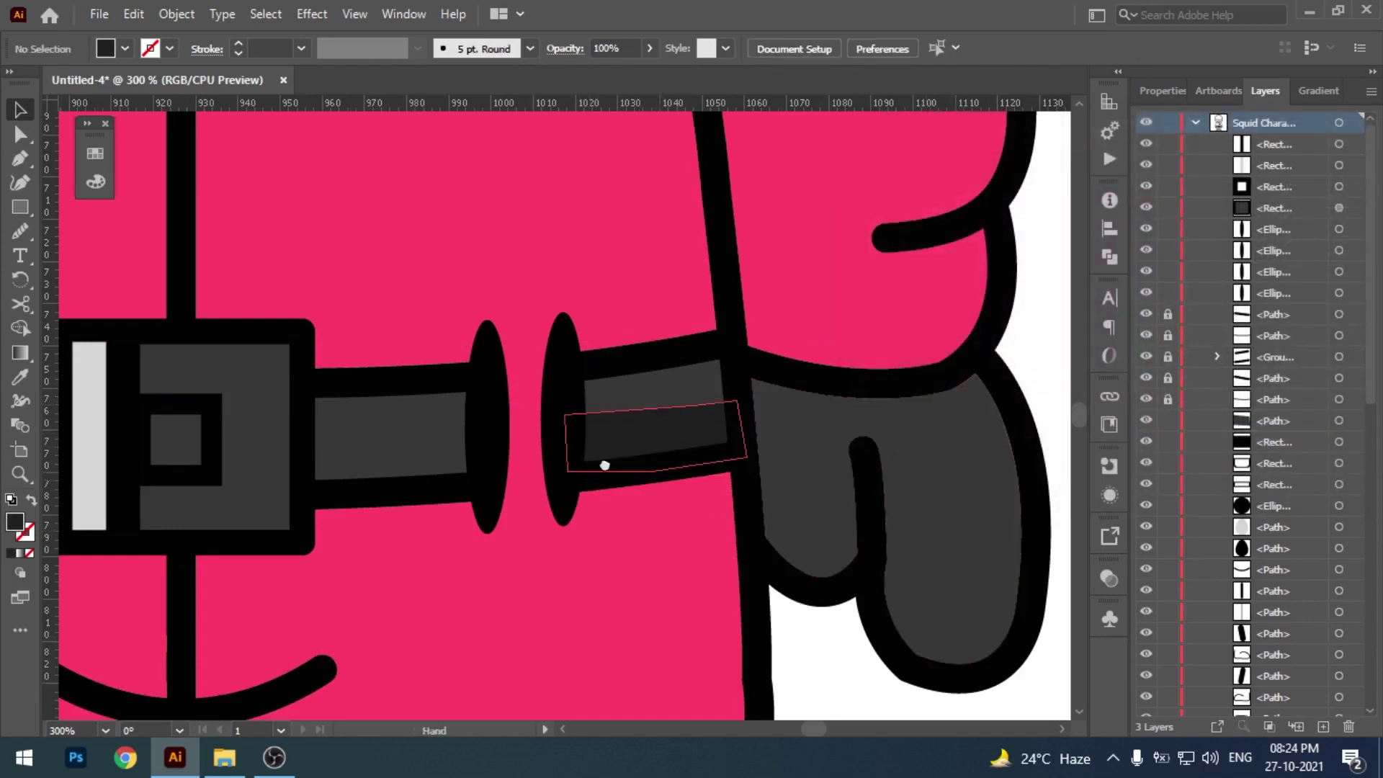
pyautogui.scroll(-2, 605, 463)
pyautogui.hscroll(-2, 605, 463)
pyautogui.click(492, 374)
pyautogui.moveTo(468, 294); pyautogui.dragTo(469, 351)
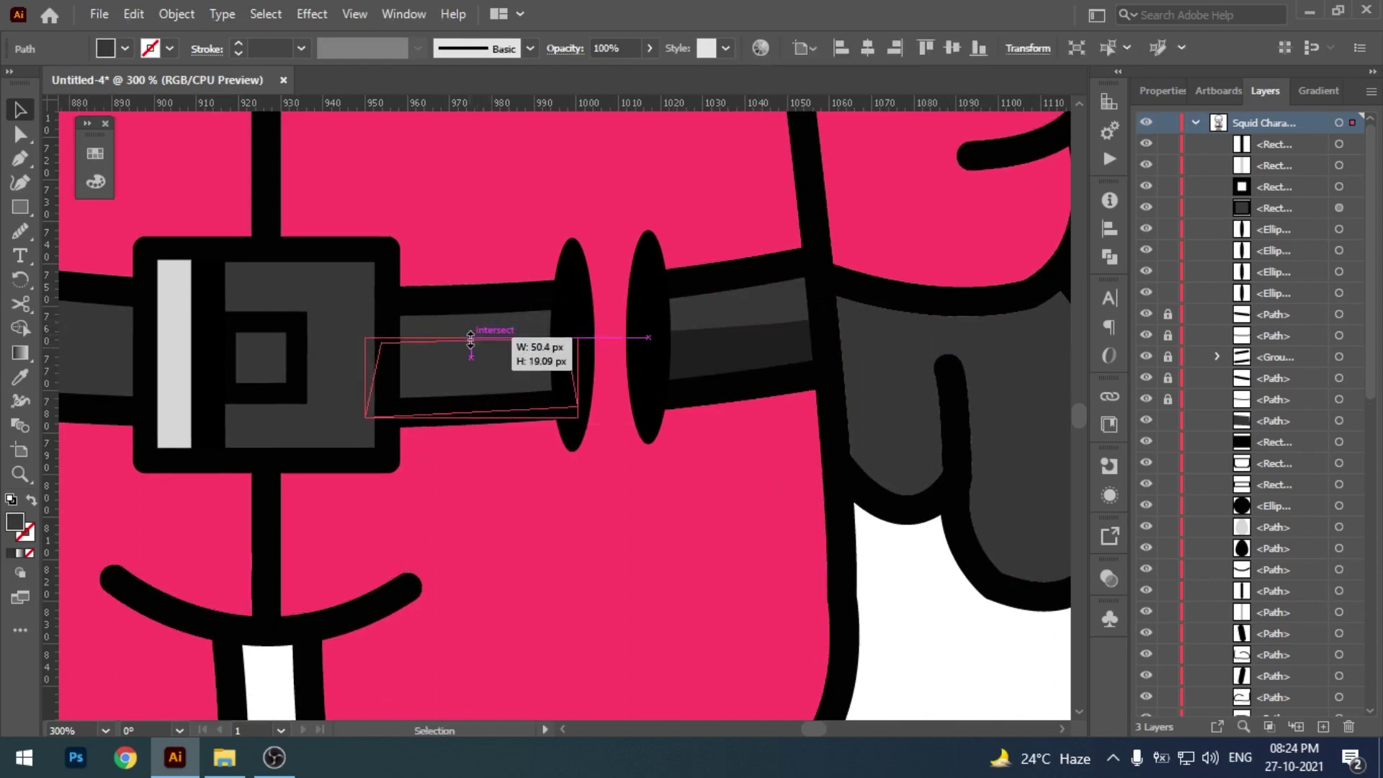
pyautogui.moveTo(471, 416); pyautogui.dragTo(471, 409)
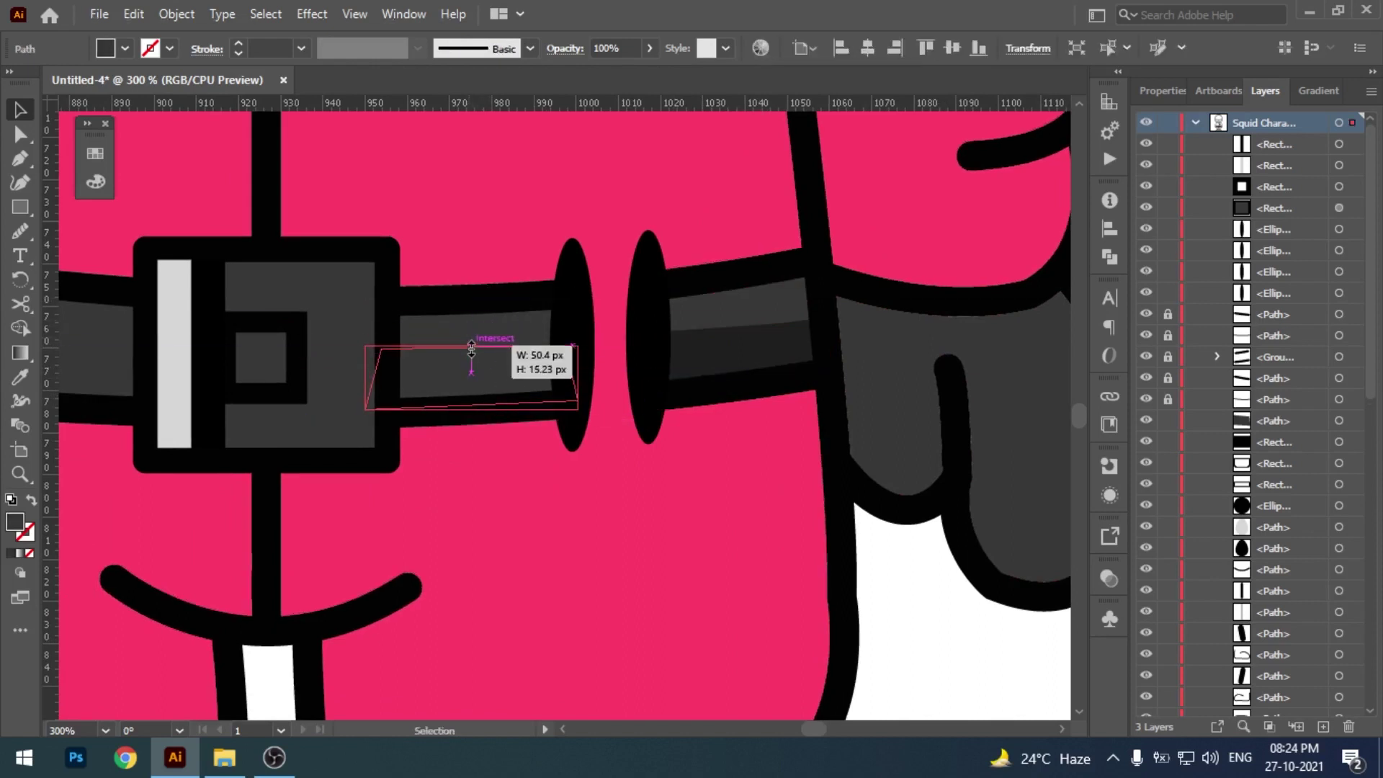
# - Paste a duplicate strip, thin it, and give it the dark strap colour
pyautogui.hscroll(-1, 719, 494)
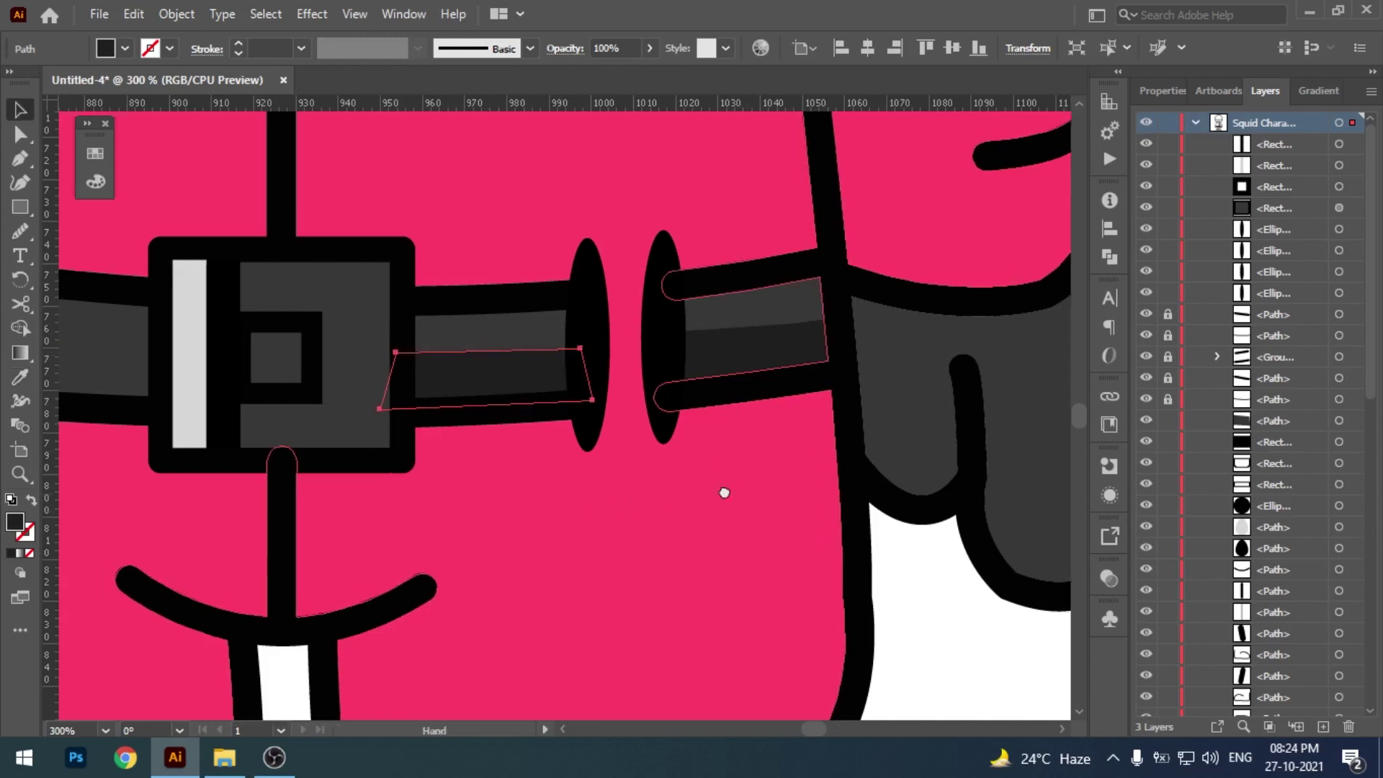
pyautogui.hscroll(-5, 585, 375)
pyautogui.hotkey('ctrl', 'v')
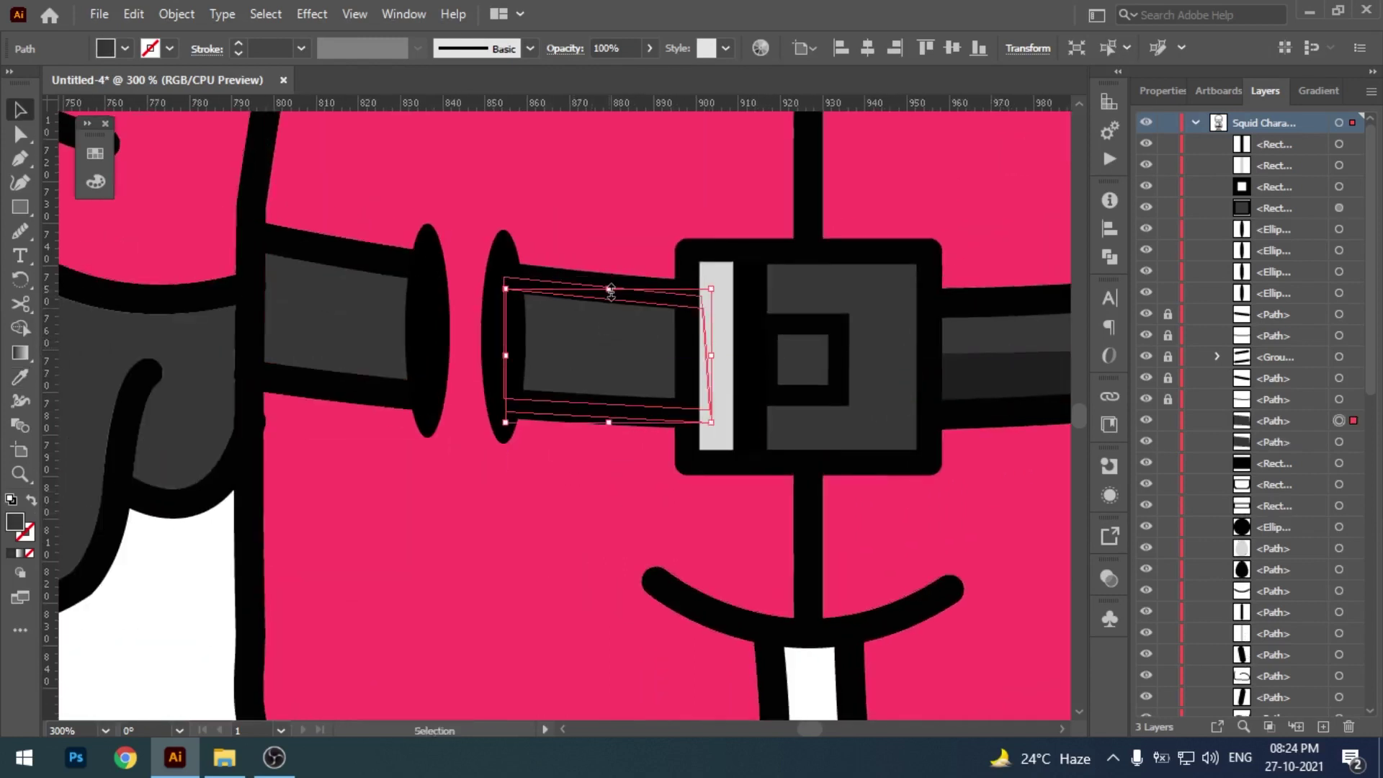
pyautogui.moveTo(607, 278); pyautogui.dragTo(607, 343)
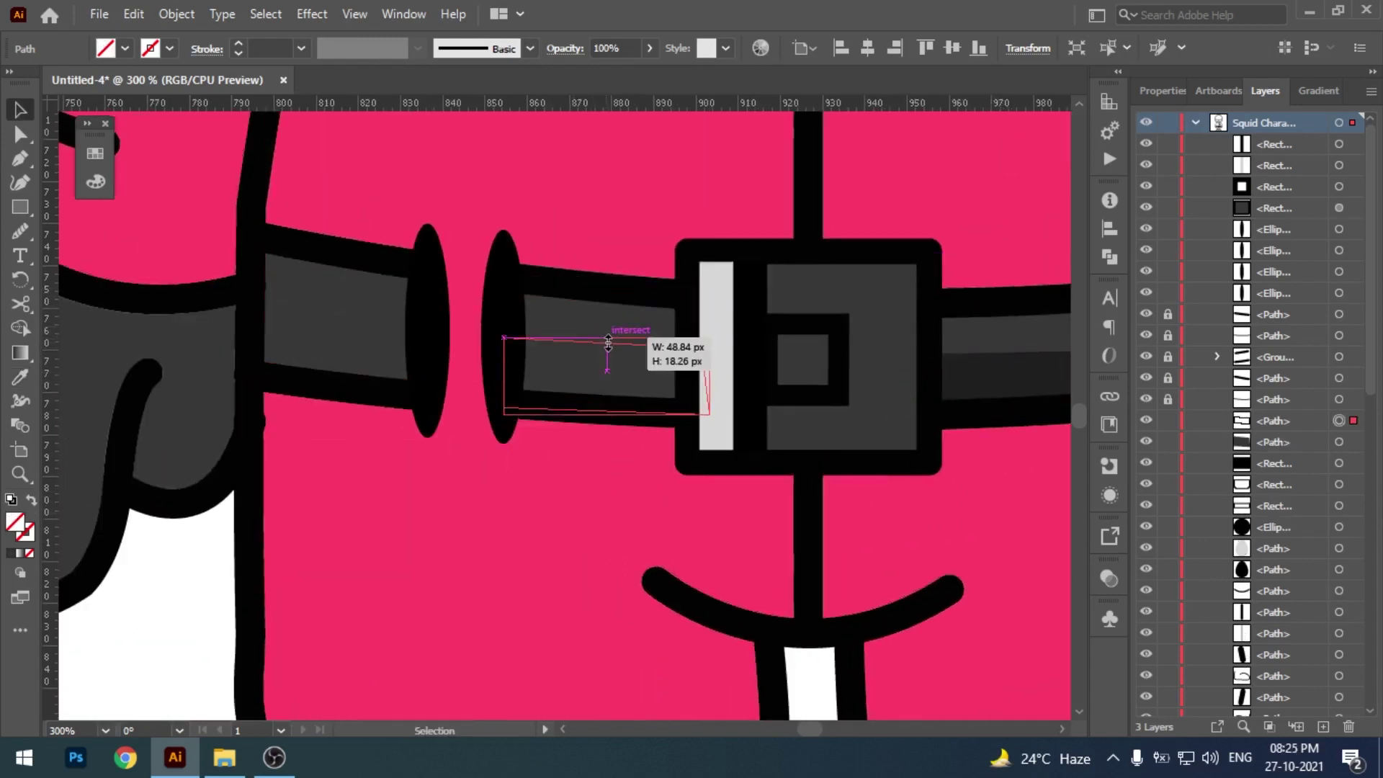
pyautogui.press('i')
pyautogui.click(954, 372)
pyautogui.press('v')
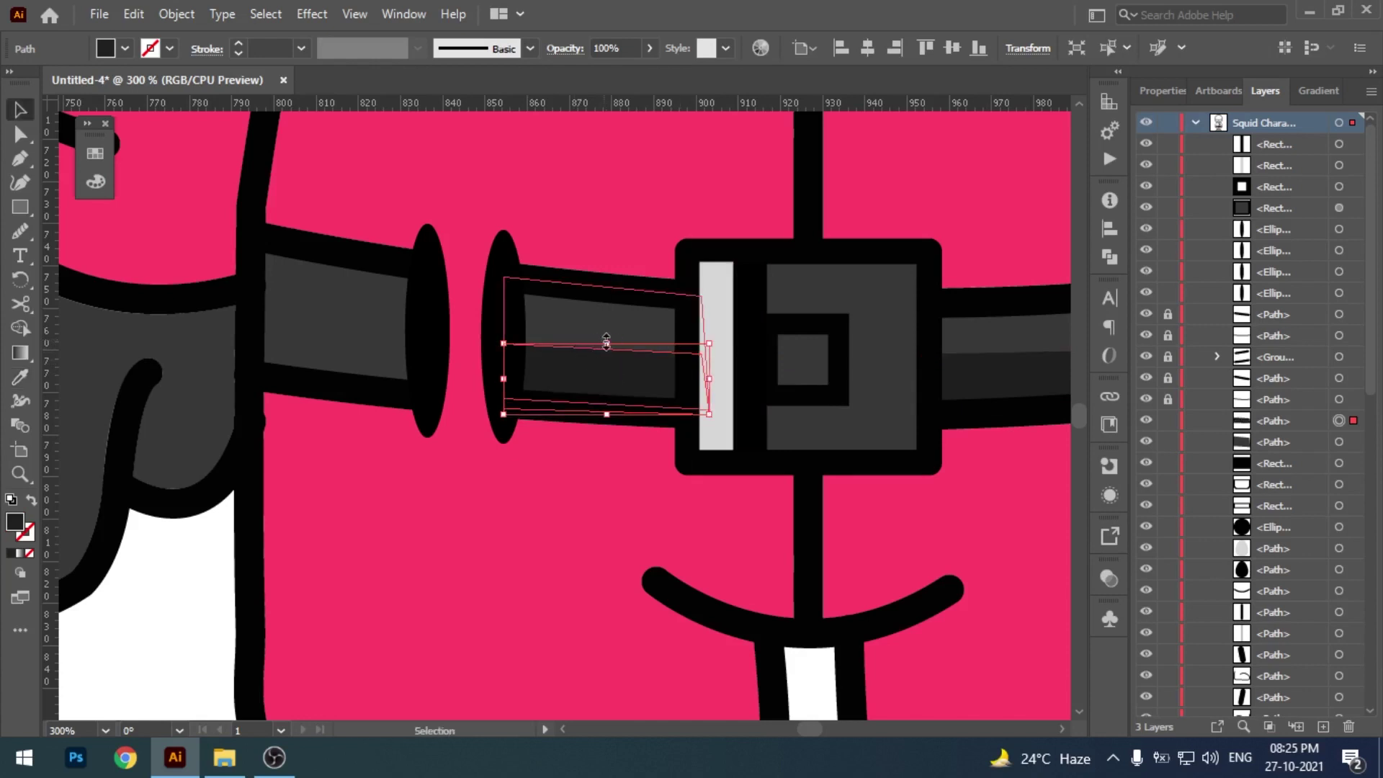
# - Copy the shading strip onto the left strap and resize it to fit
pyautogui.moveTo(444, 355); pyautogui.dragTo(444, 360)
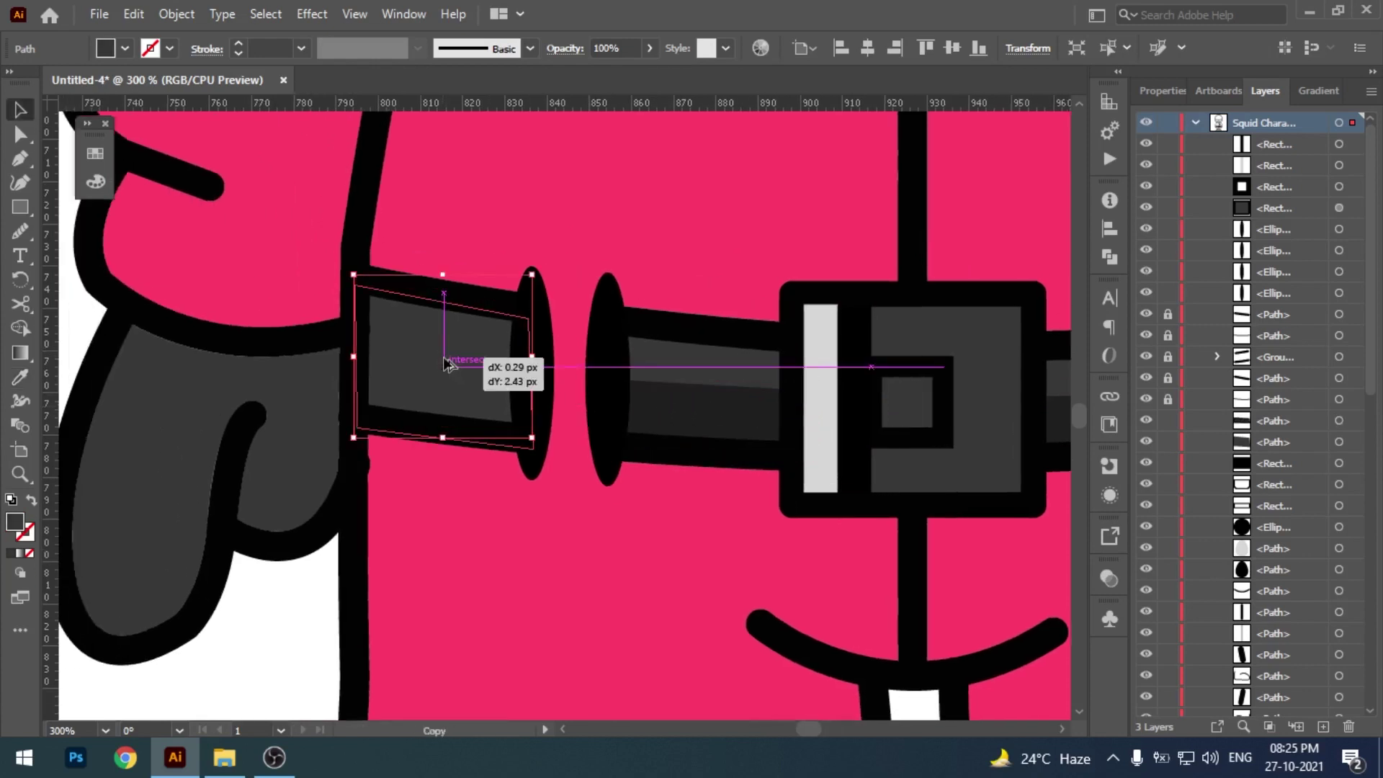
pyautogui.moveTo(457, 308)
pyautogui.mouseDown()
pyautogui.moveTo(433, 377)
pyautogui.moveTo(448, 369)
pyautogui.mouseUp()
pyautogui.moveTo(652, 448); pyautogui.dragTo(551, 443)
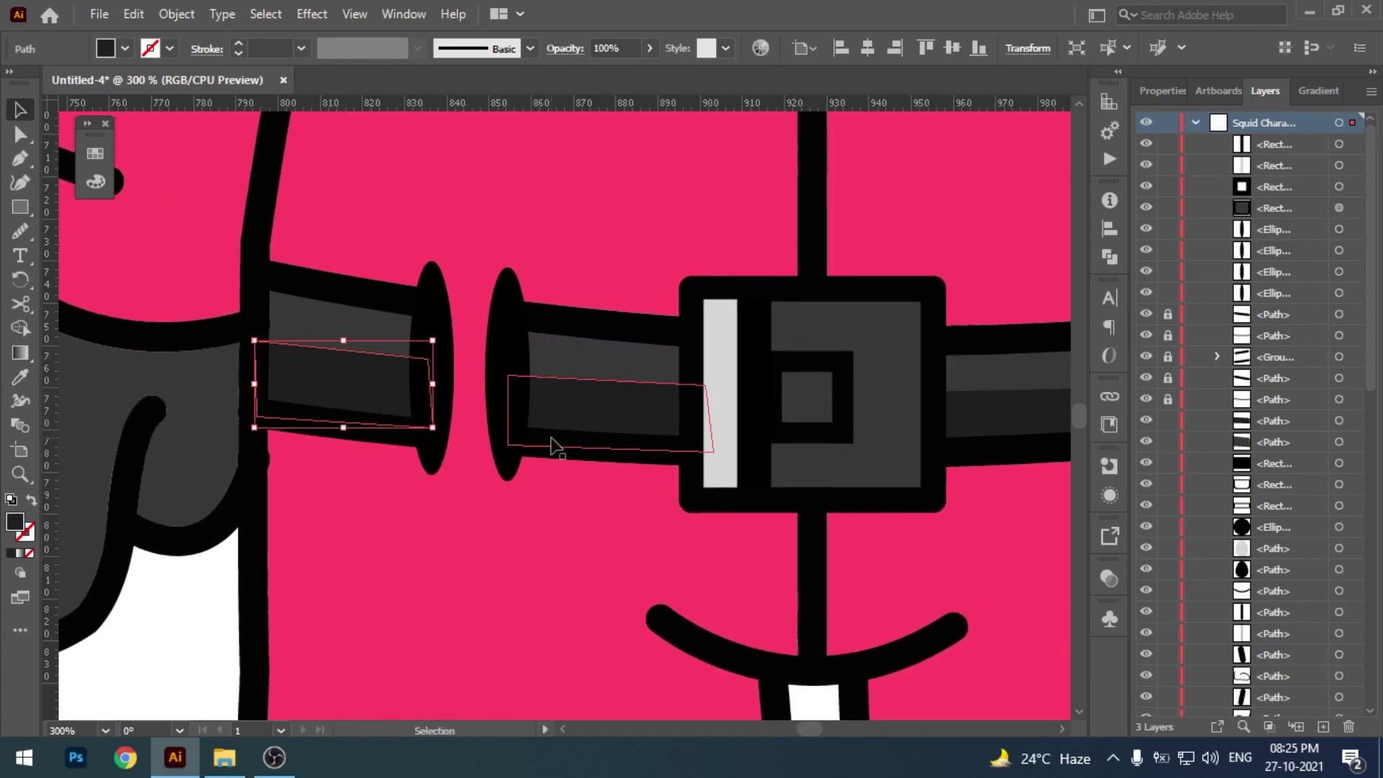
pyautogui.keyDown('alt'); pyautogui.scroll(-3, 551, 443); pyautogui.keyUp('alt')
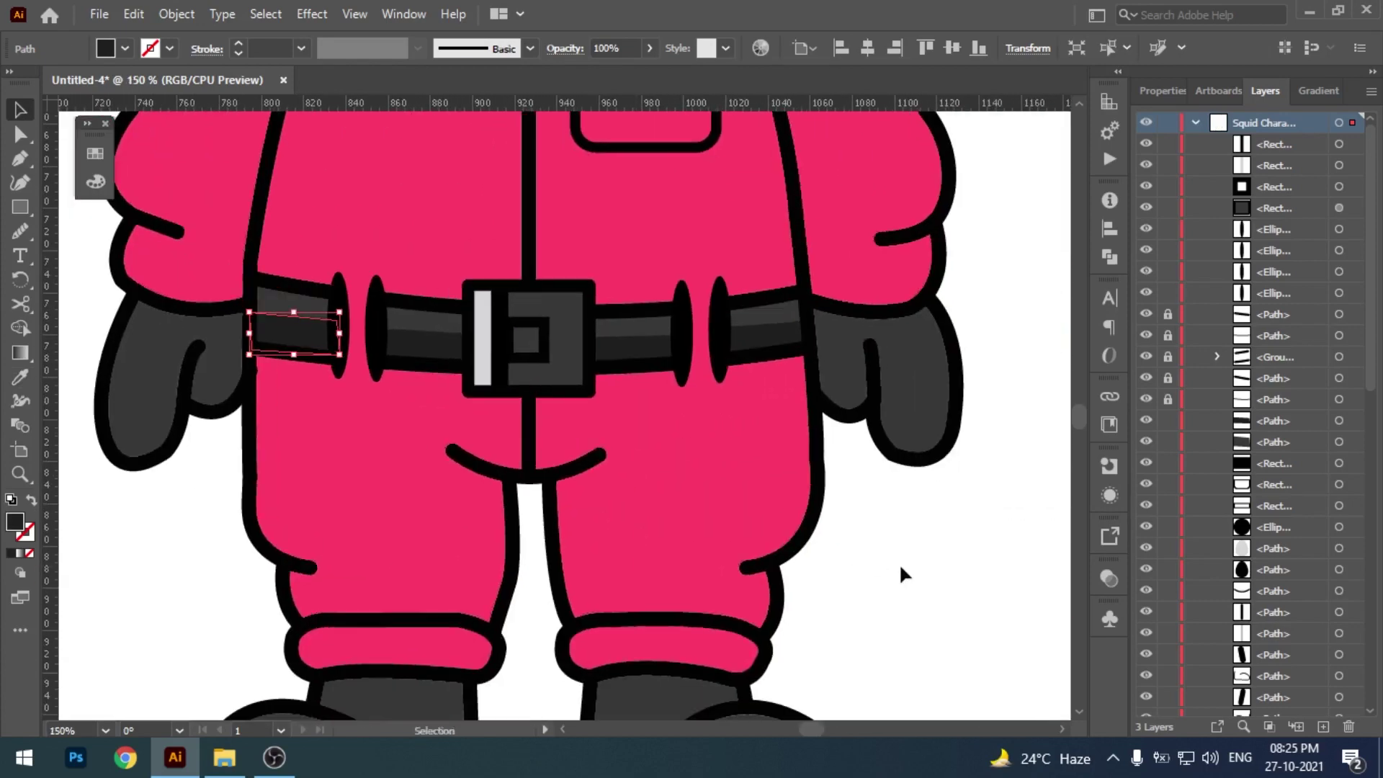
pyautogui.click(408, 418)
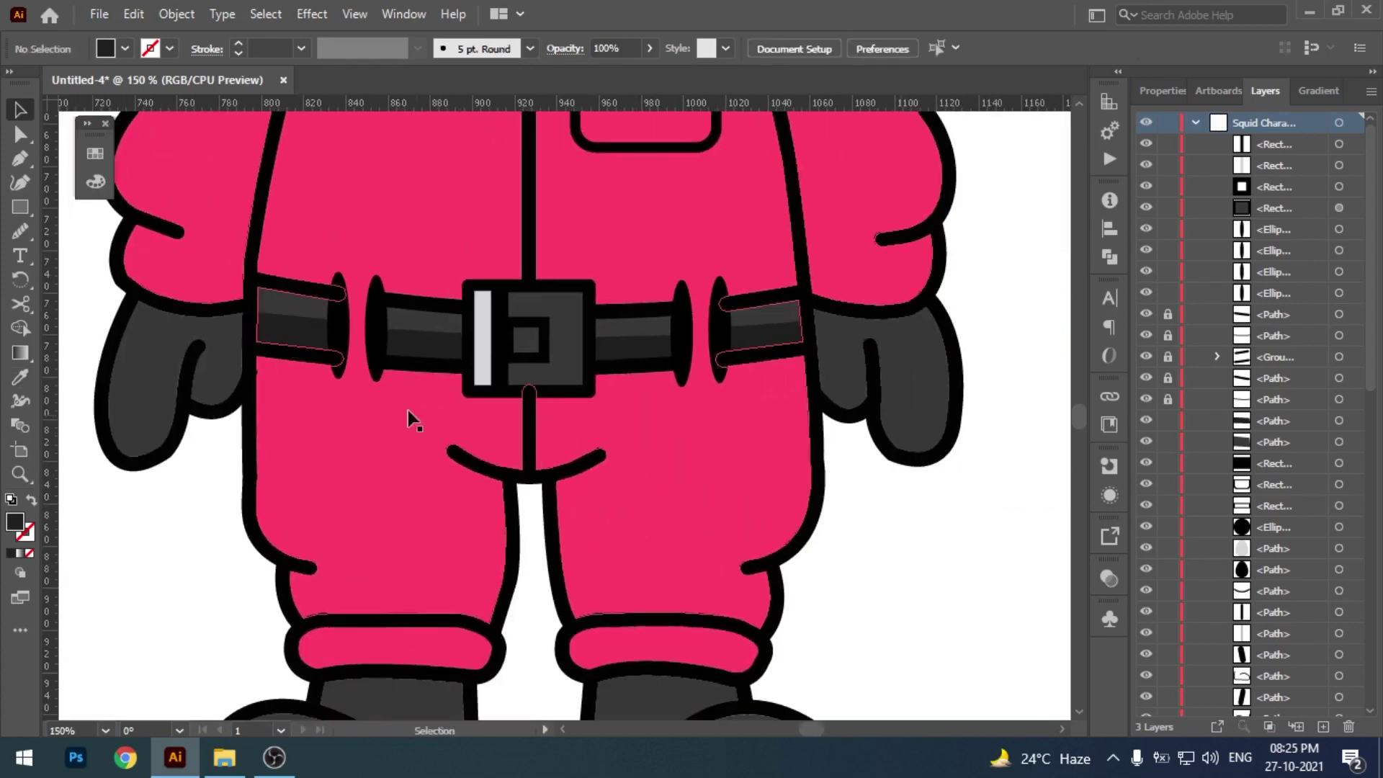
pyautogui.click(308, 329)
pyautogui.moveTo(299, 290); pyautogui.dragTo(296, 364)
pyautogui.click(833, 550)
pyautogui.click(297, 355)
pyautogui.click(878, 546)
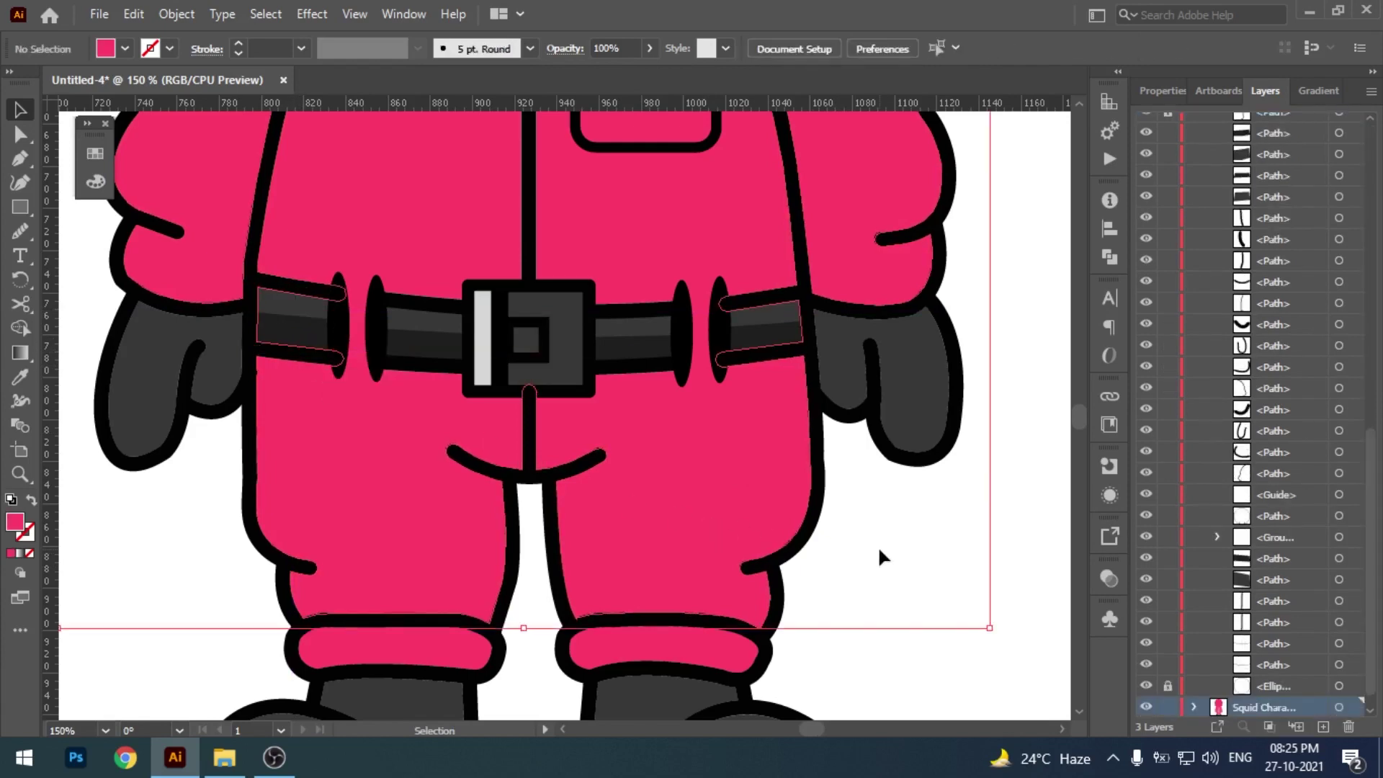
pyautogui.hotkey('ctrl', '-')
# - Bring the boots into view and create a new layer
pyautogui.moveTo(902, 443); pyautogui.dragTo(910, 387)
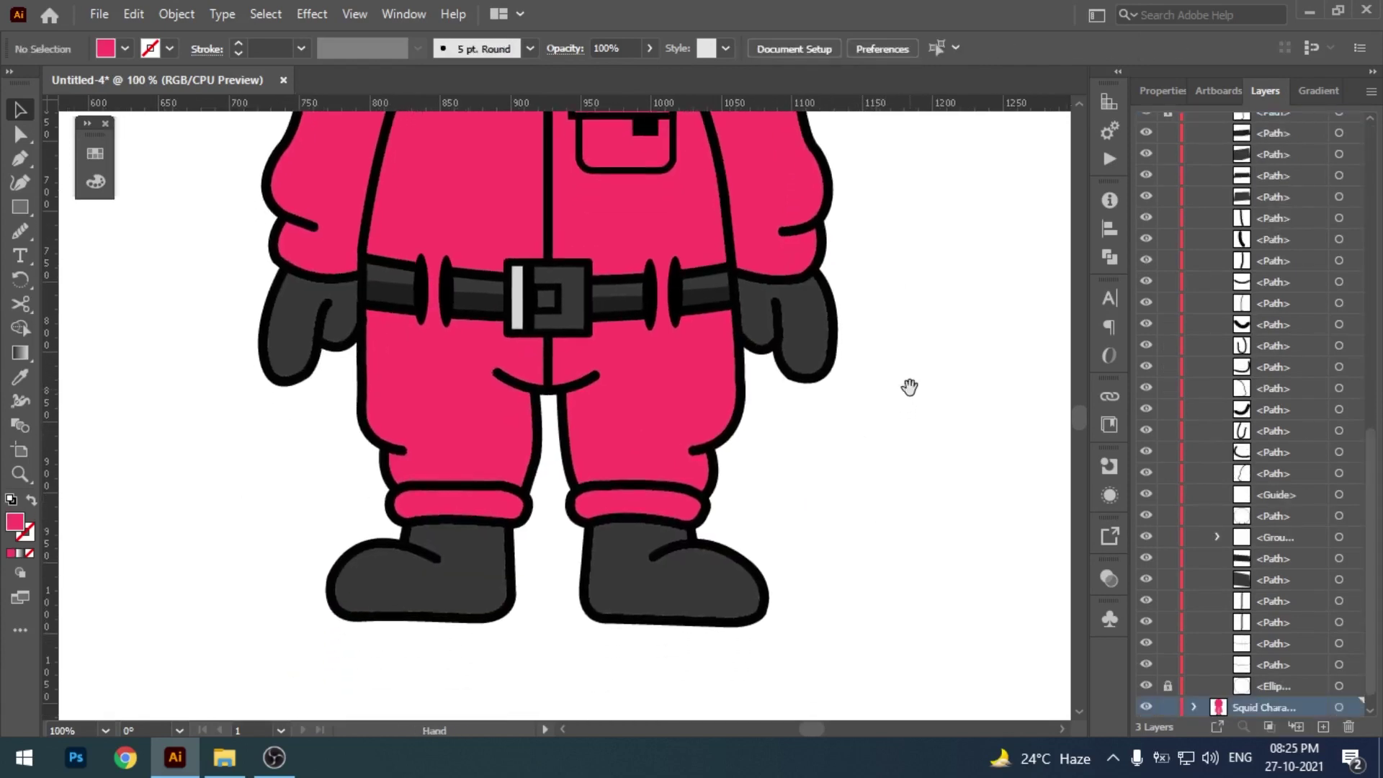
pyautogui.scroll(-2, 865, 371)
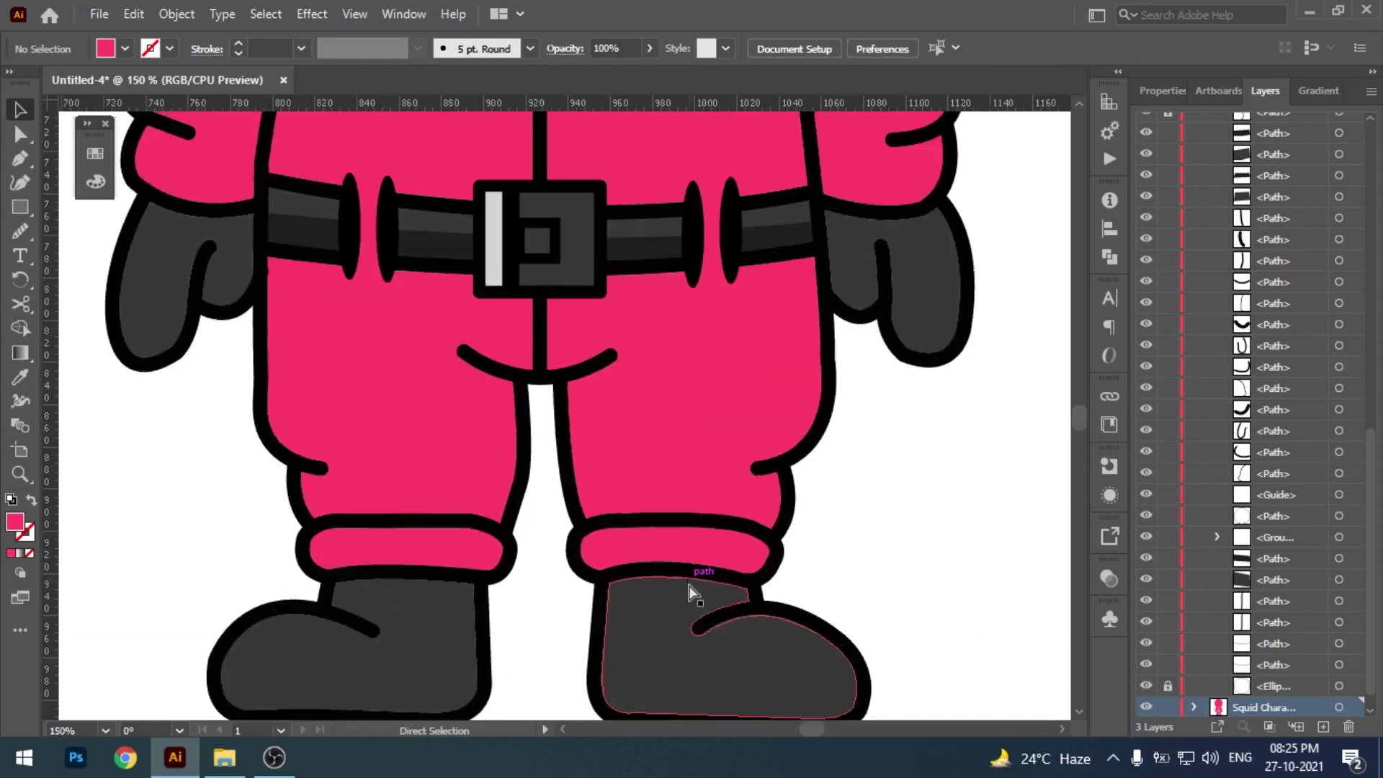
pyautogui.scroll(1, 494, 540)
pyautogui.scroll(1, 544, 389)
pyautogui.click(535, 394)
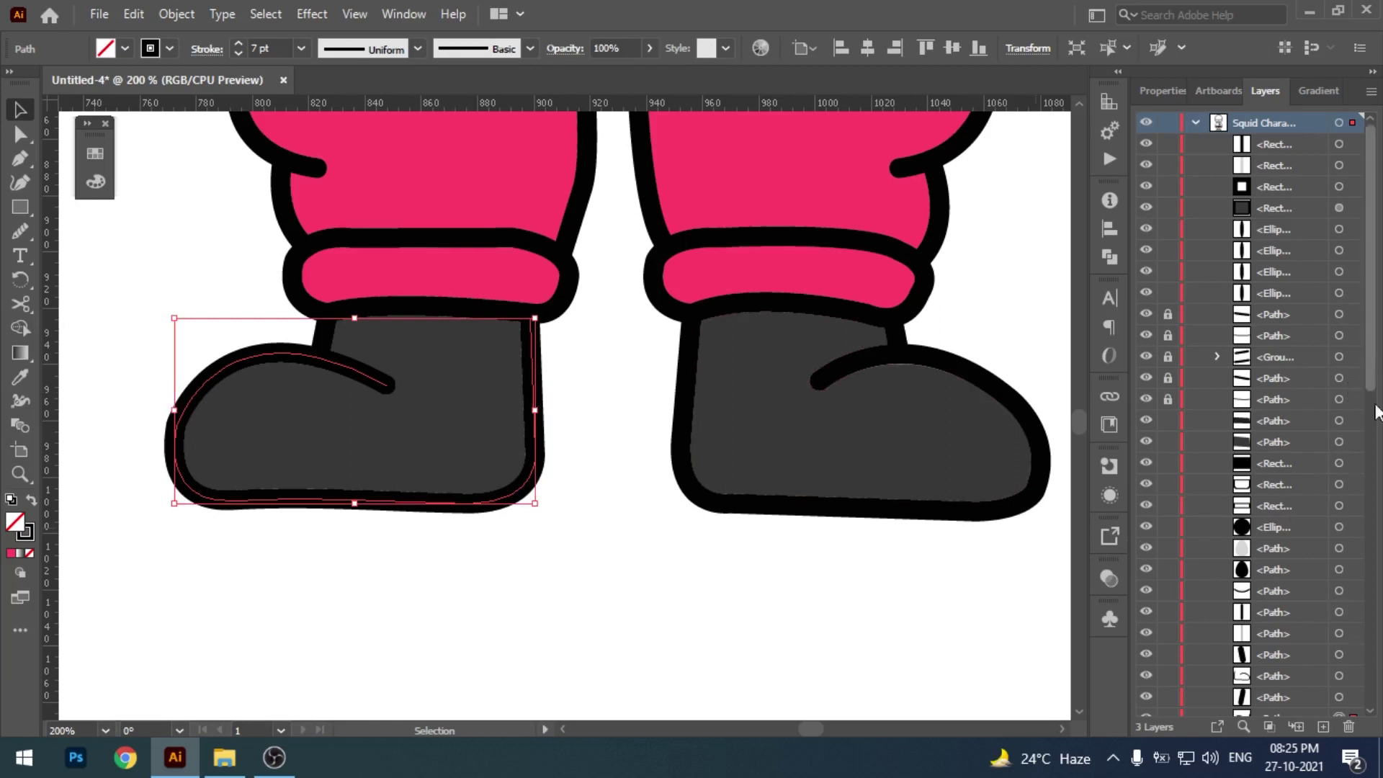
pyautogui.scroll(-5, 1319, 389)
pyautogui.scroll(-5, 1326, 331)
pyautogui.scroll(-5, 1329, 303)
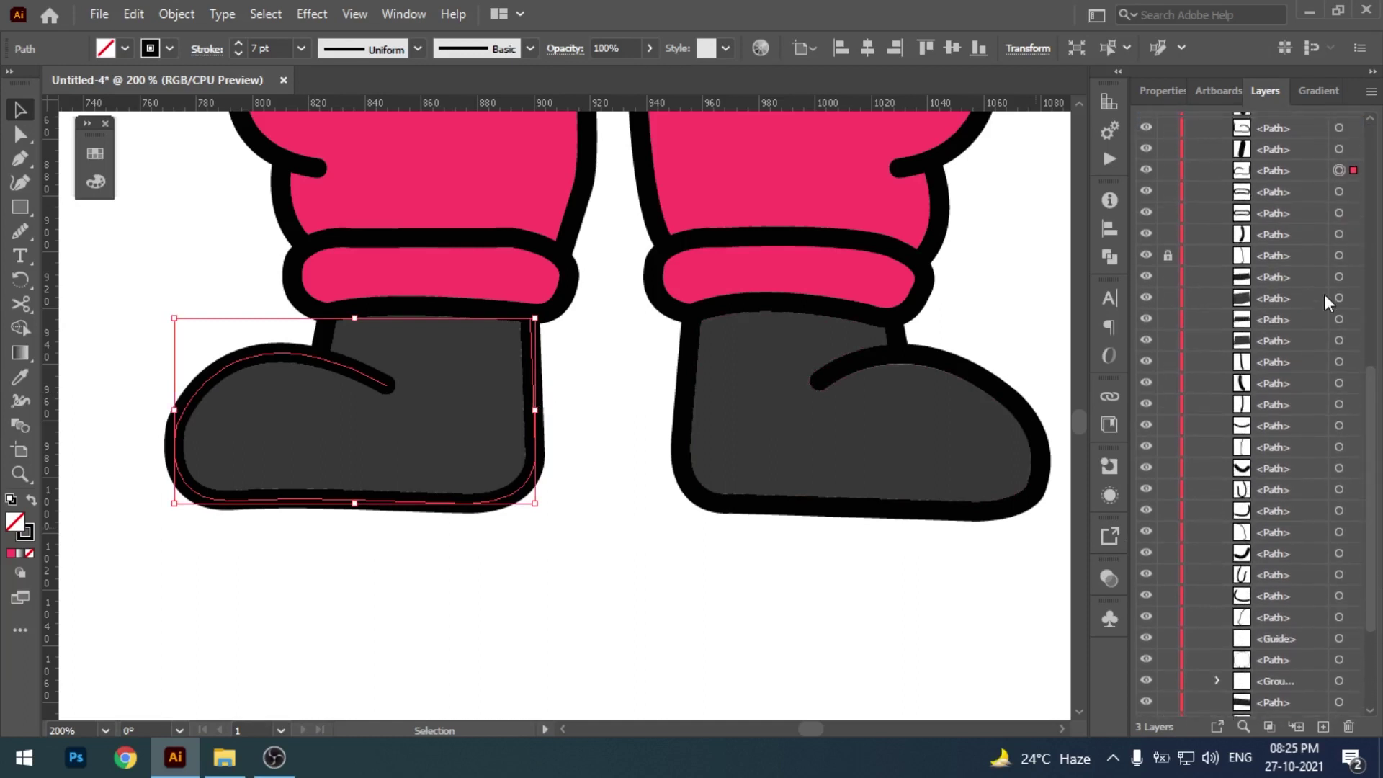
pyautogui.click(1339, 193)
pyautogui.click(1323, 728)
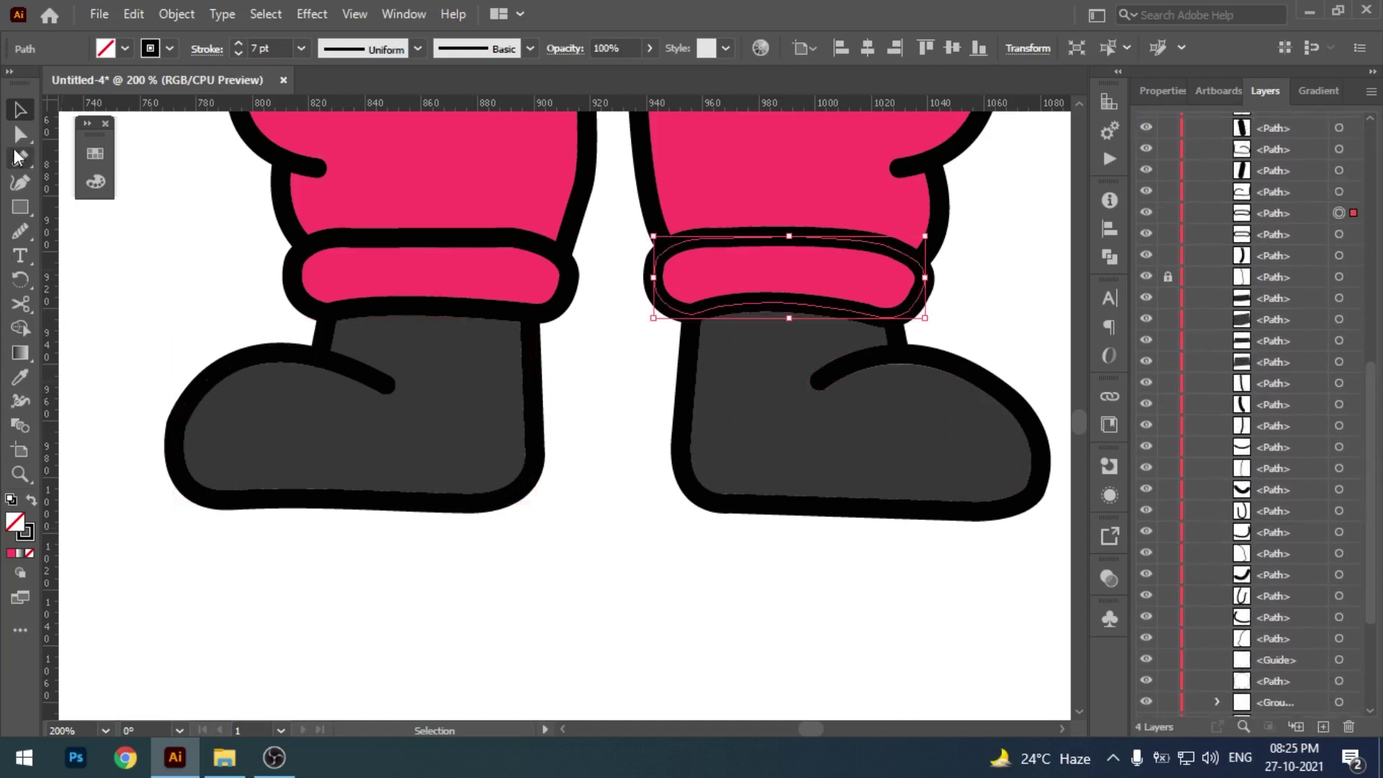
# - Select the left boot shape and lock it
pyautogui.click(17, 156)
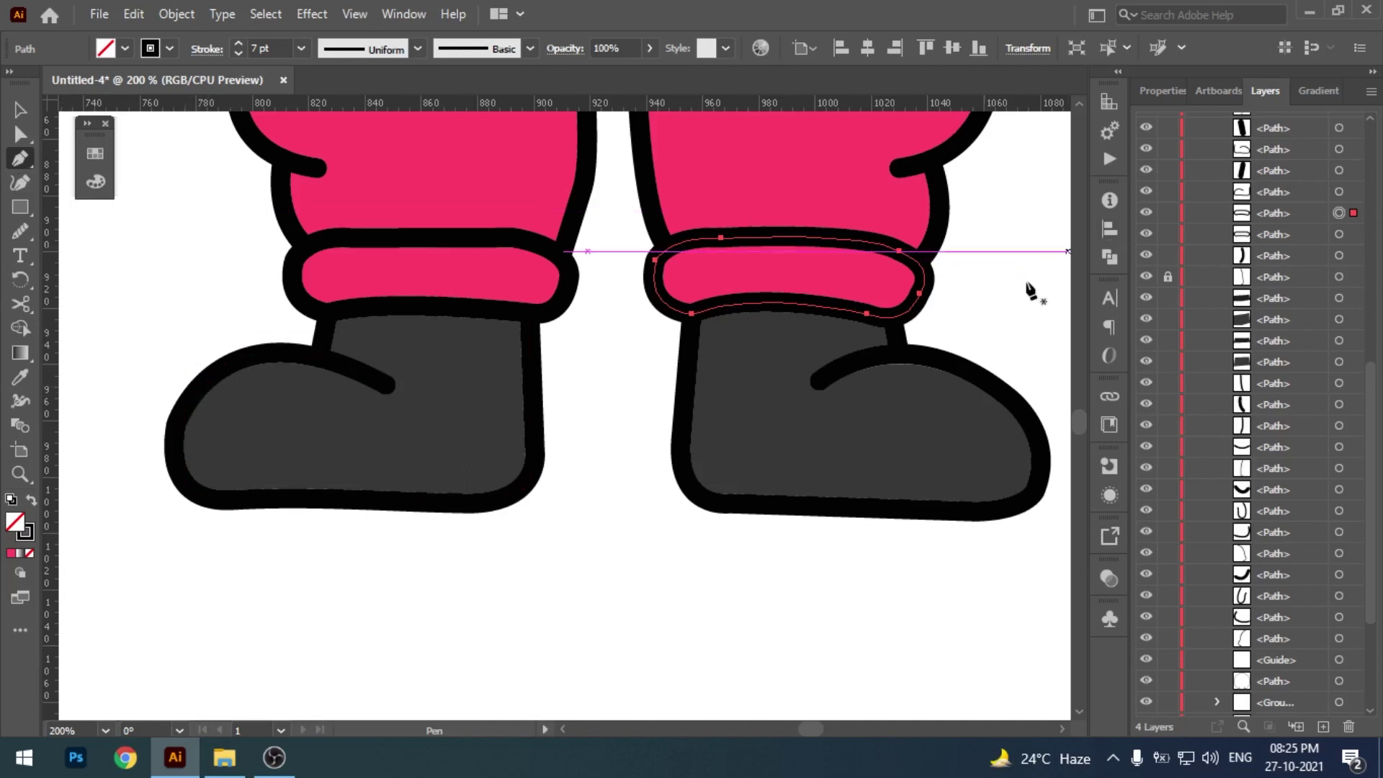
pyautogui.press('v')
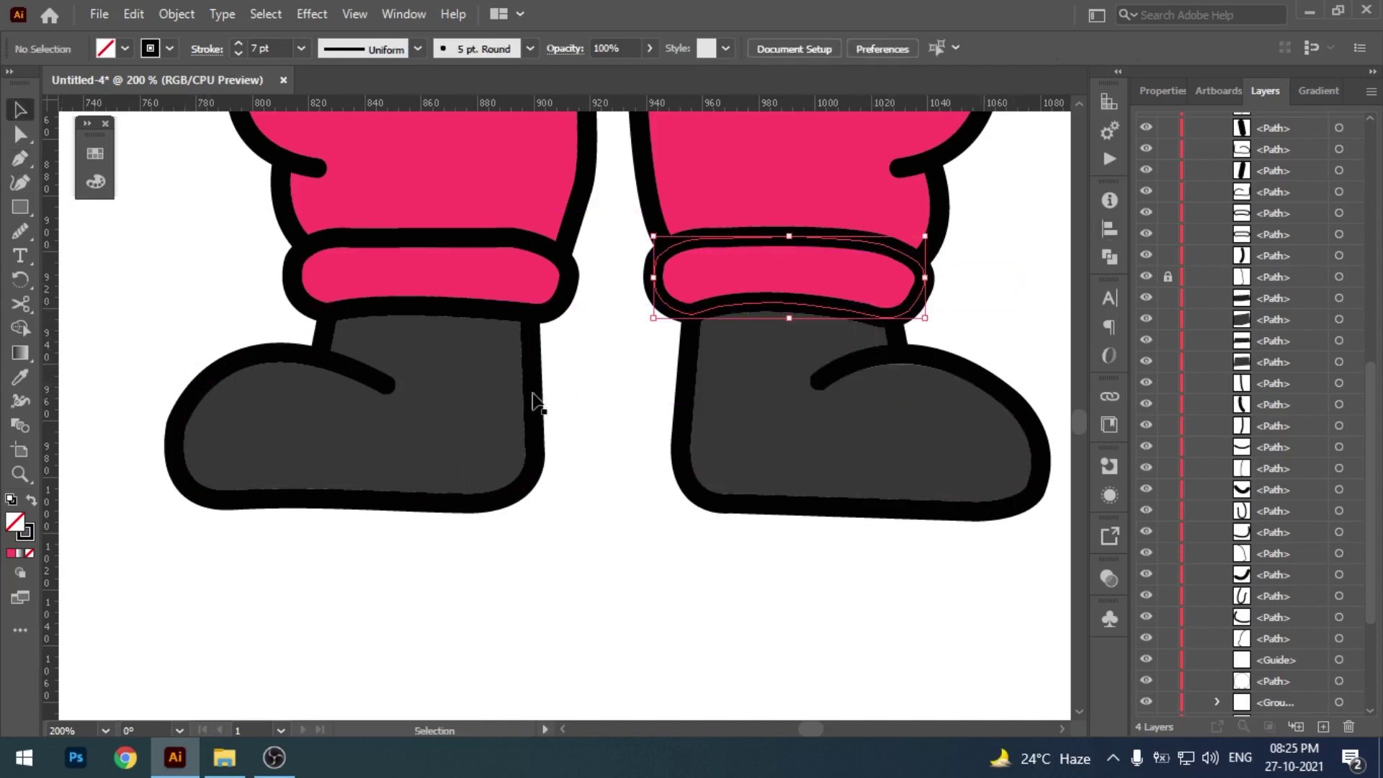
pyautogui.moveTo(559, 382)
pyautogui.mouseDown()
pyautogui.moveTo(520, 420)
pyautogui.moveTo(534, 438)
pyautogui.mouseUp()
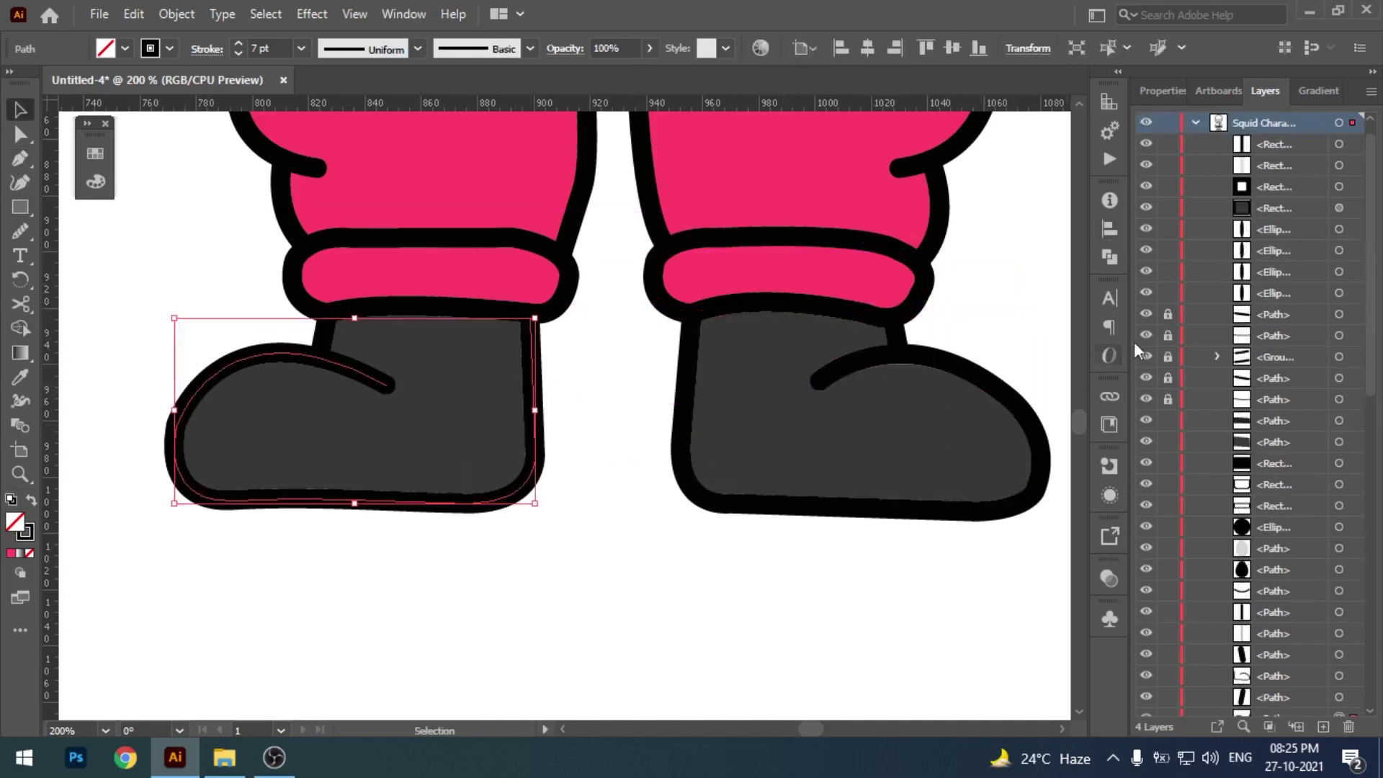
pyautogui.scroll(3, 1329, 382)
pyautogui.click(1167, 484)
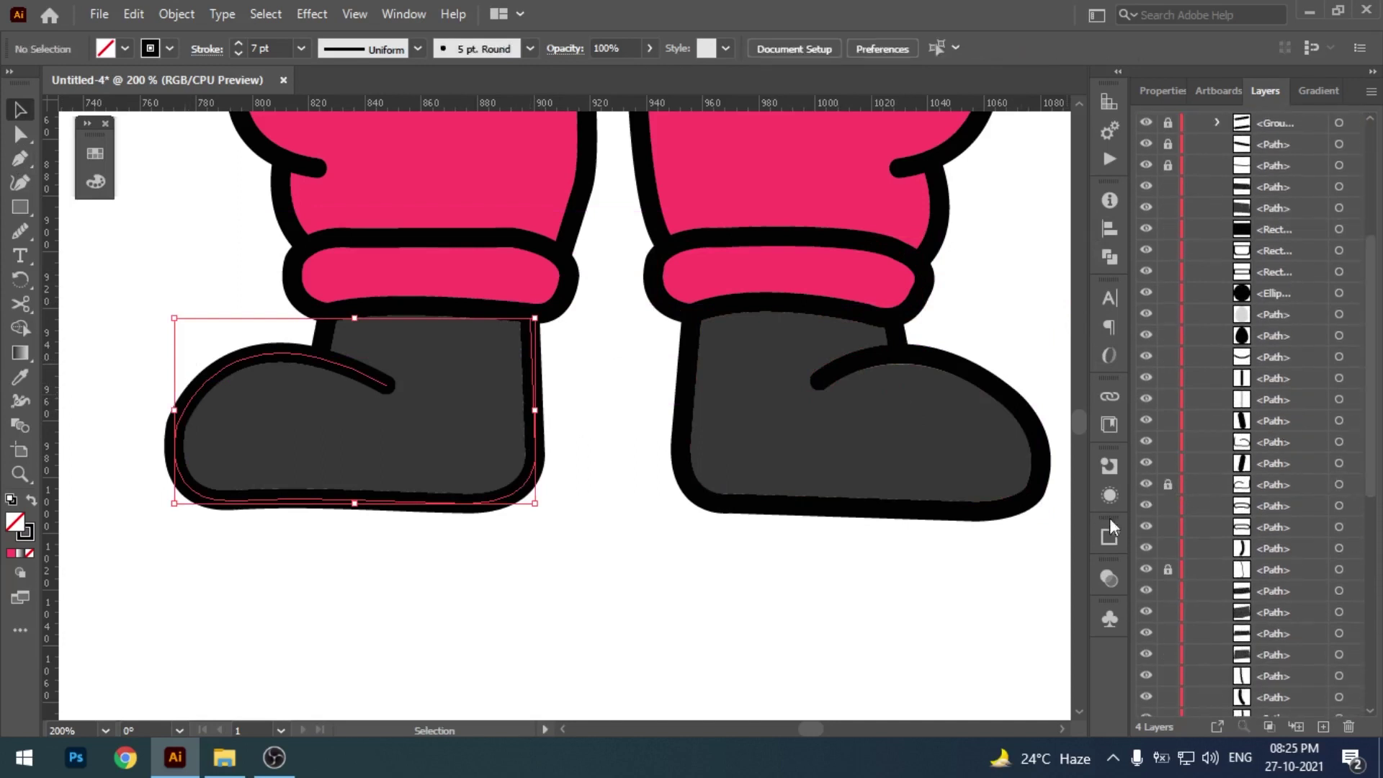
# - Trace a closed curved shading shape along the left boot's sole with the Pen tool
pyautogui.press('p')
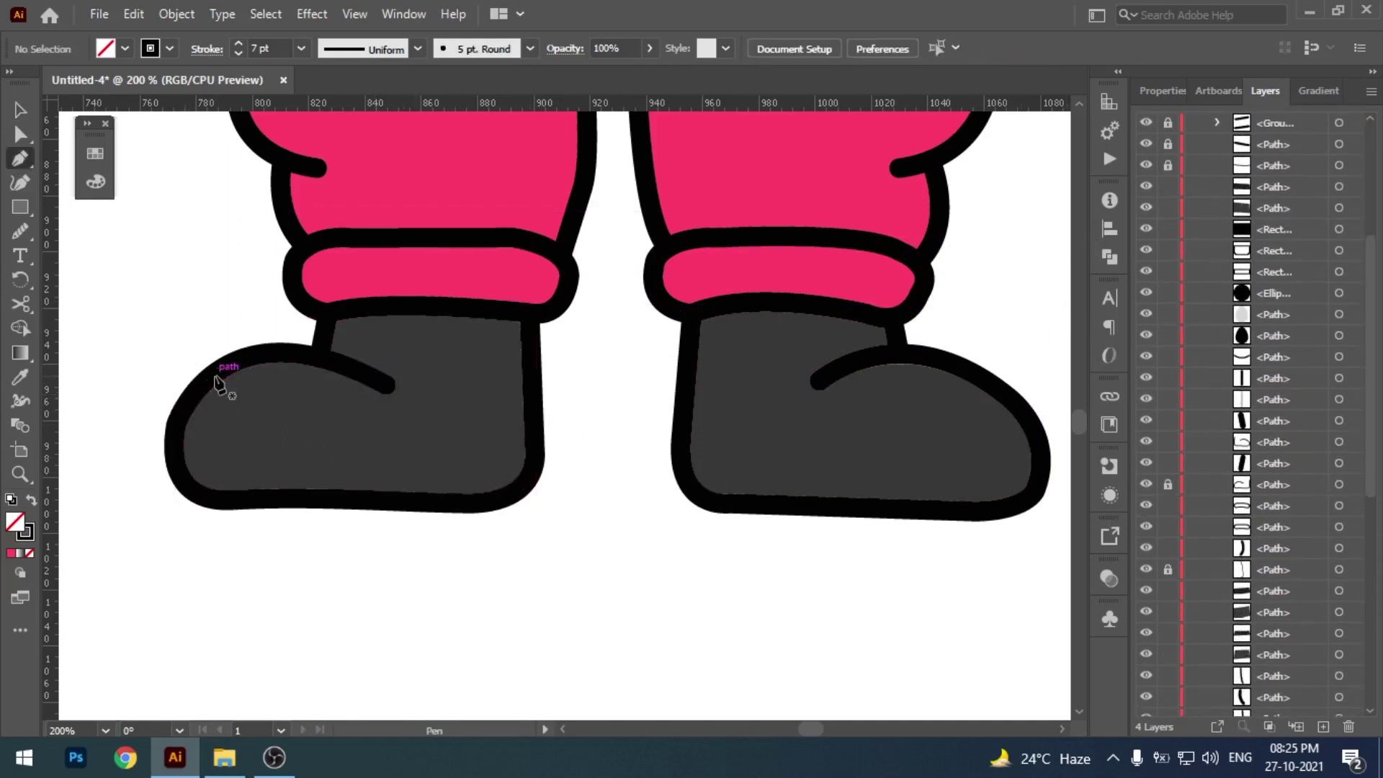
pyautogui.scroll(-1, 216, 401)
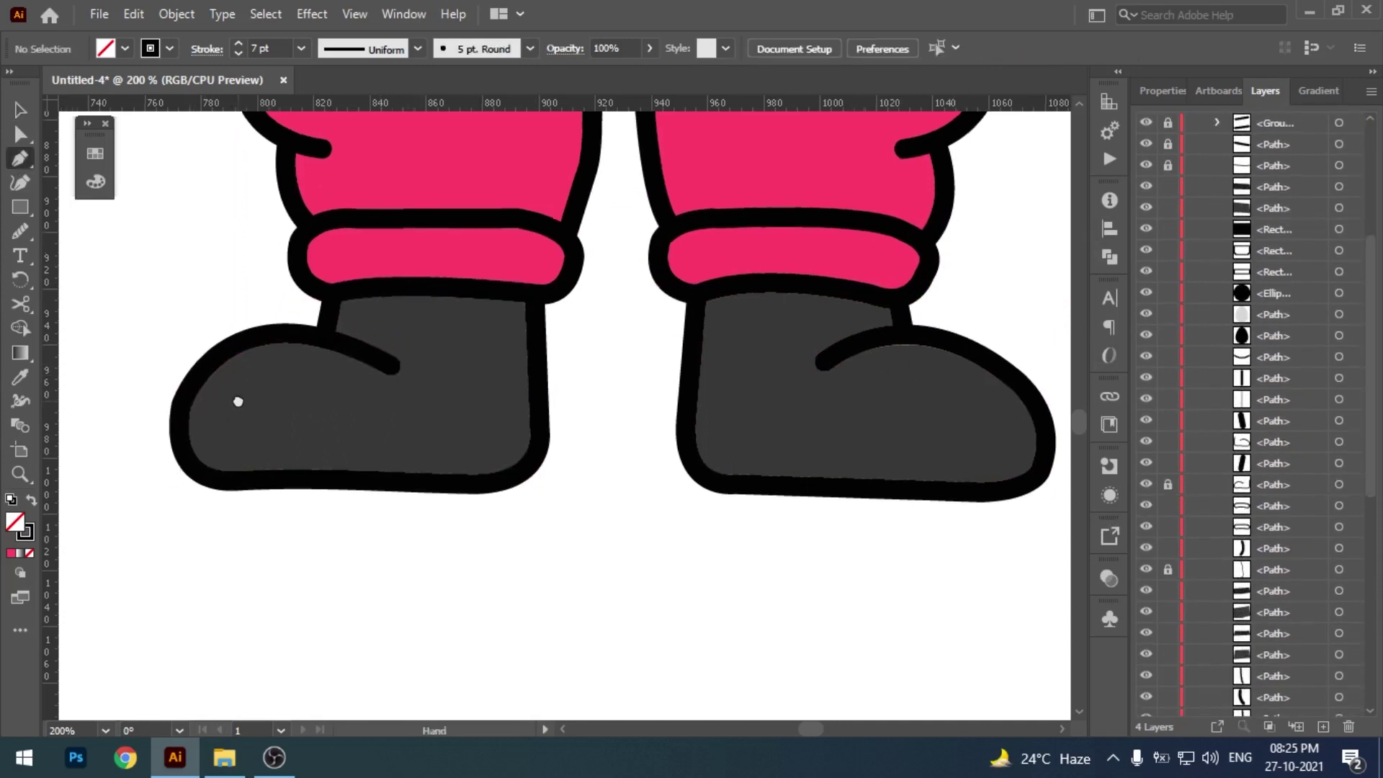
pyautogui.click(179, 421)
pyautogui.moveTo(540, 421)
pyautogui.mouseDown()
pyautogui.moveTo(649, 389)
pyautogui.moveTo(704, 392)
pyautogui.moveTo(529, 473)
pyautogui.mouseUp()
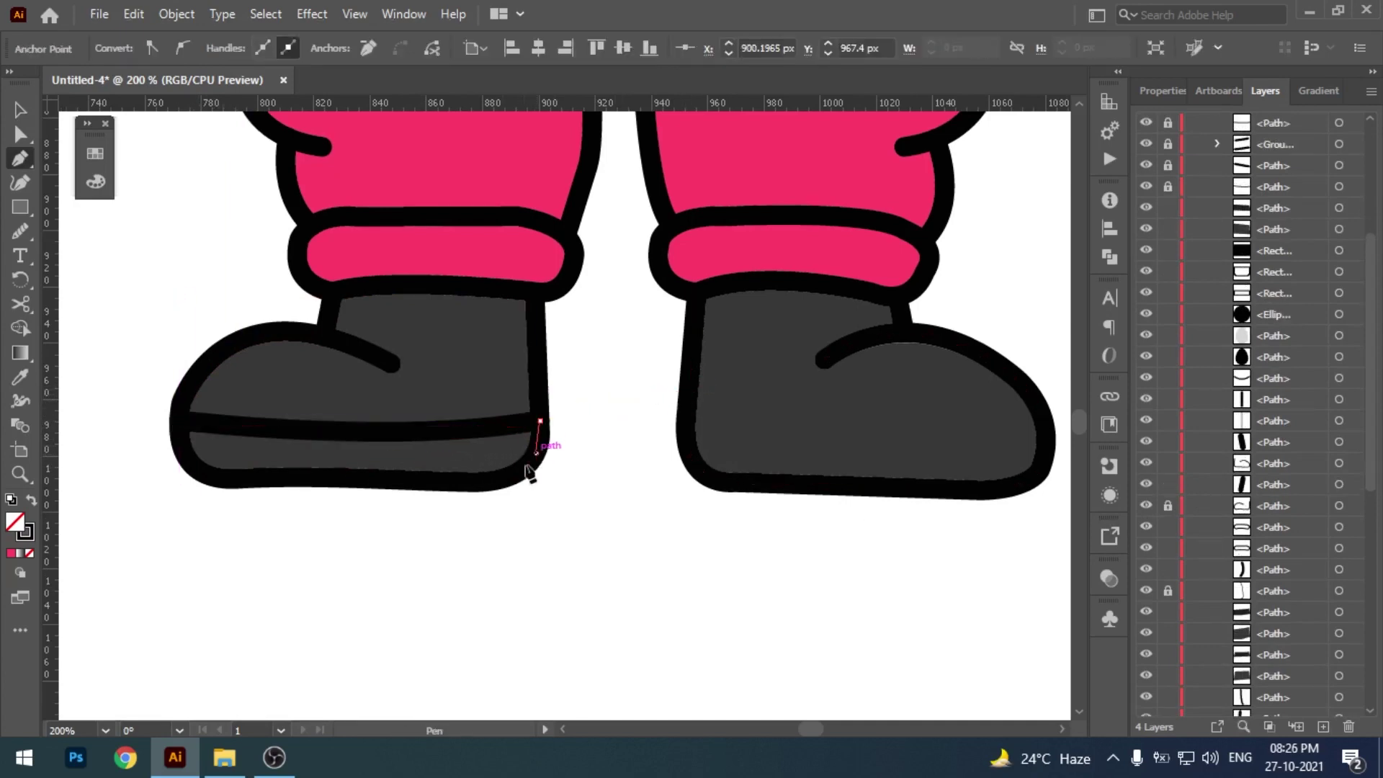
pyautogui.moveTo(416, 481); pyautogui.dragTo(224, 484)
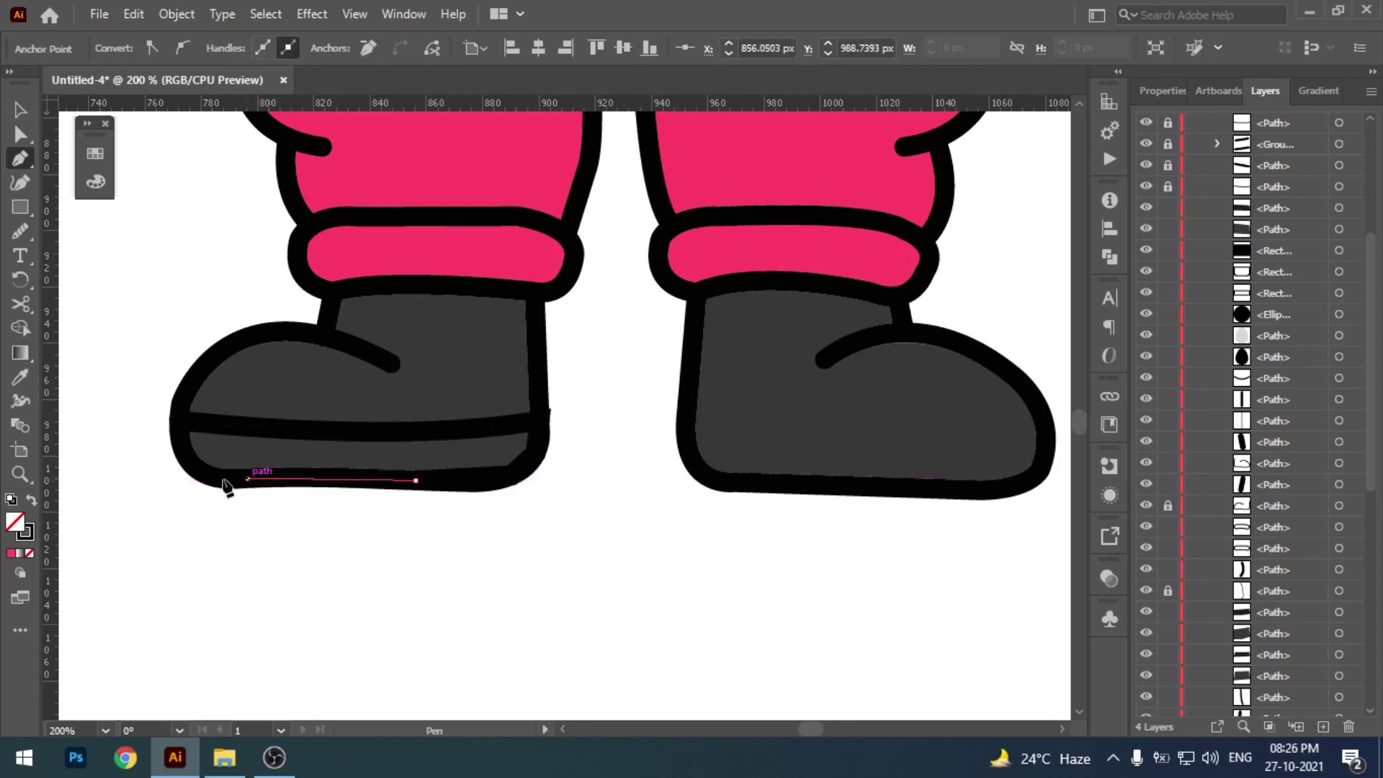
pyautogui.click(179, 420)
pyautogui.moveTo(359, 402); pyautogui.dragTo(367, 452)
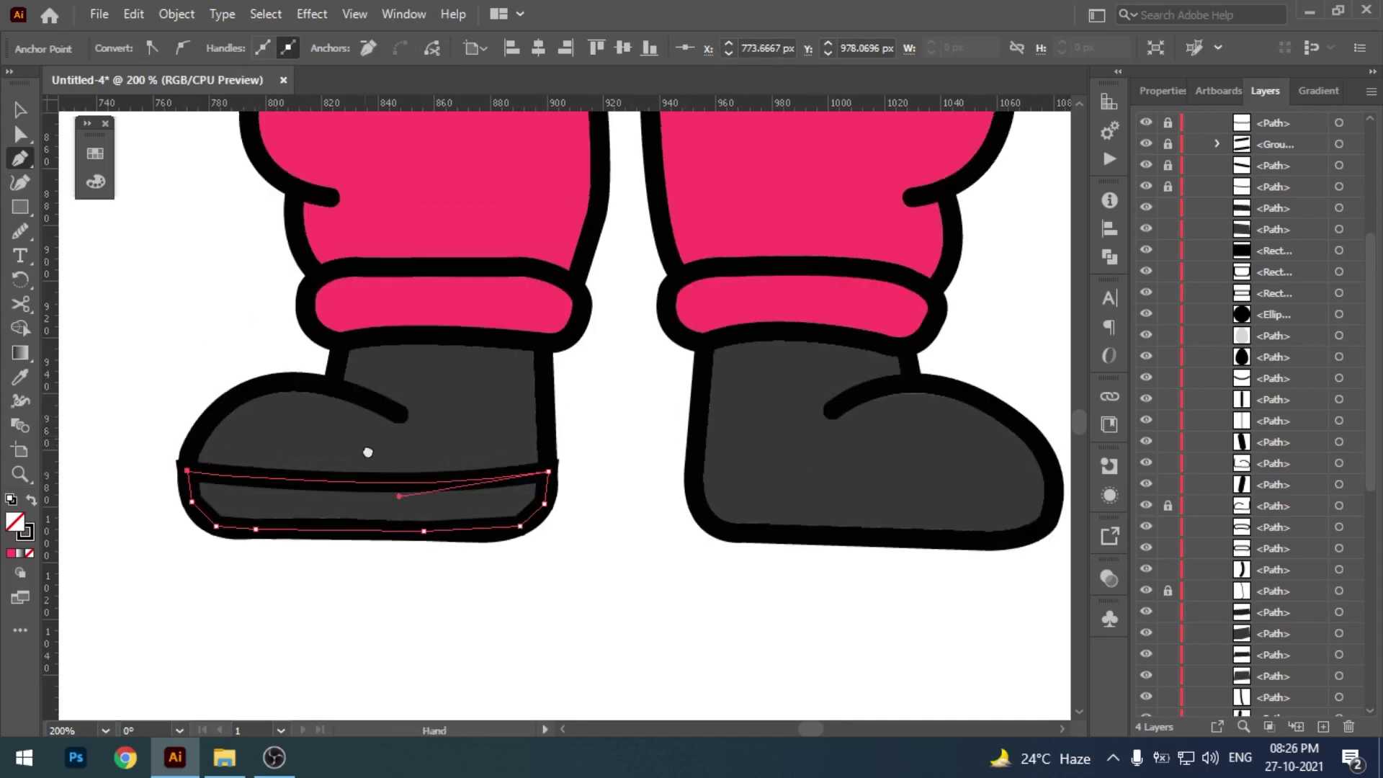
# - Fill the sole shape with the dark belt colour and stack it beneath the boot outline
pyautogui.press('i')
pyautogui.scroll(5, 673, 247)
pyautogui.click(495, 162)
pyautogui.scroll(-4, 621, 286)
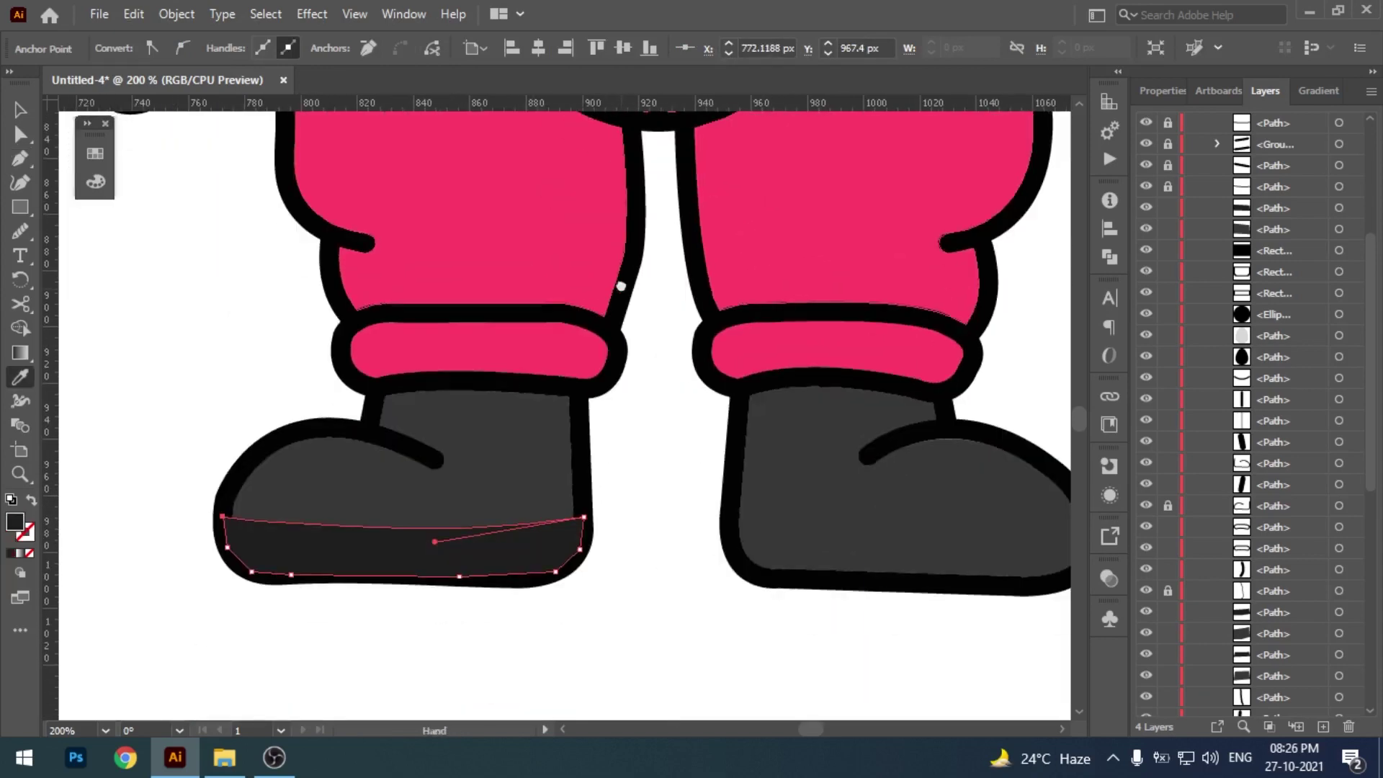
pyautogui.press('v')
pyautogui.moveTo(1372, 281); pyautogui.dragTo(1378, 162)
pyautogui.moveTo(1283, 433); pyautogui.dragTo(1282, 425)
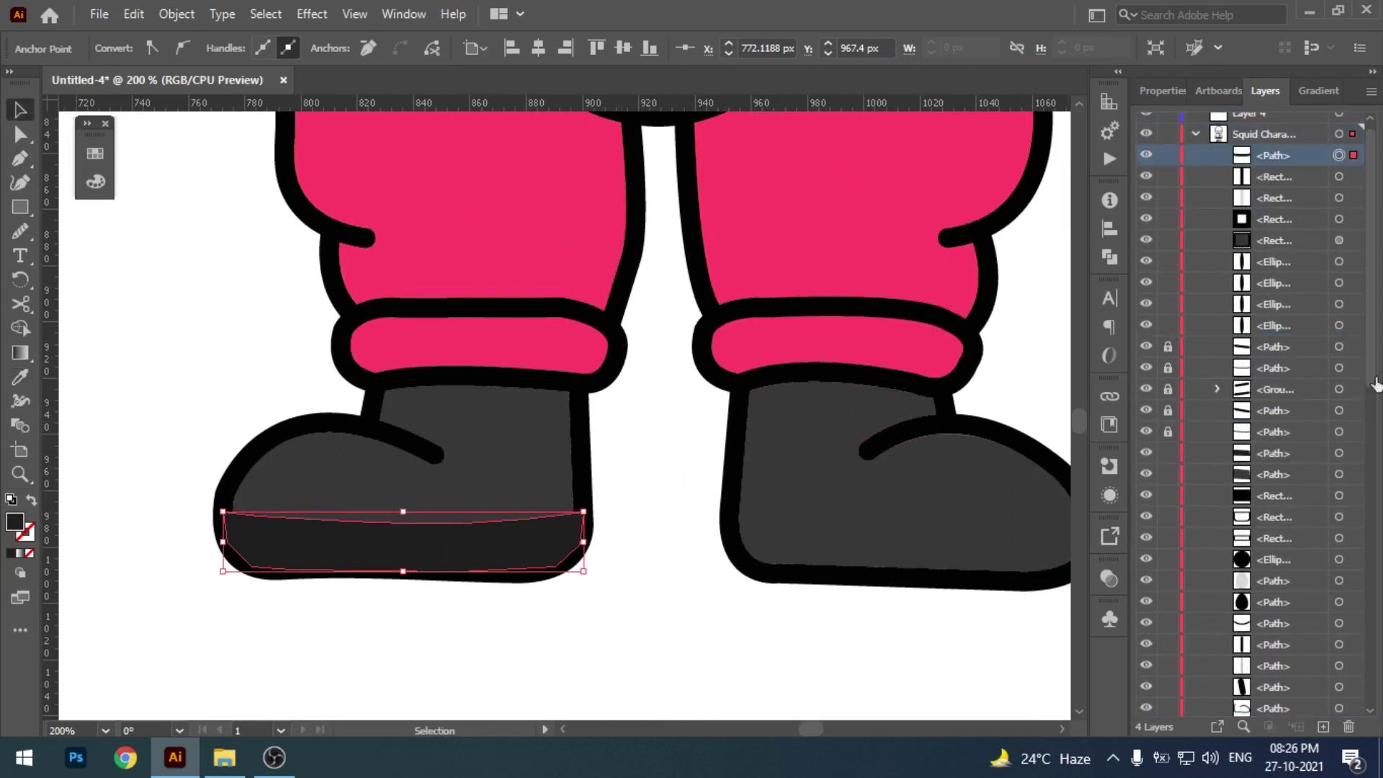
pyautogui.moveTo(1371, 346); pyautogui.dragTo(1370, 461)
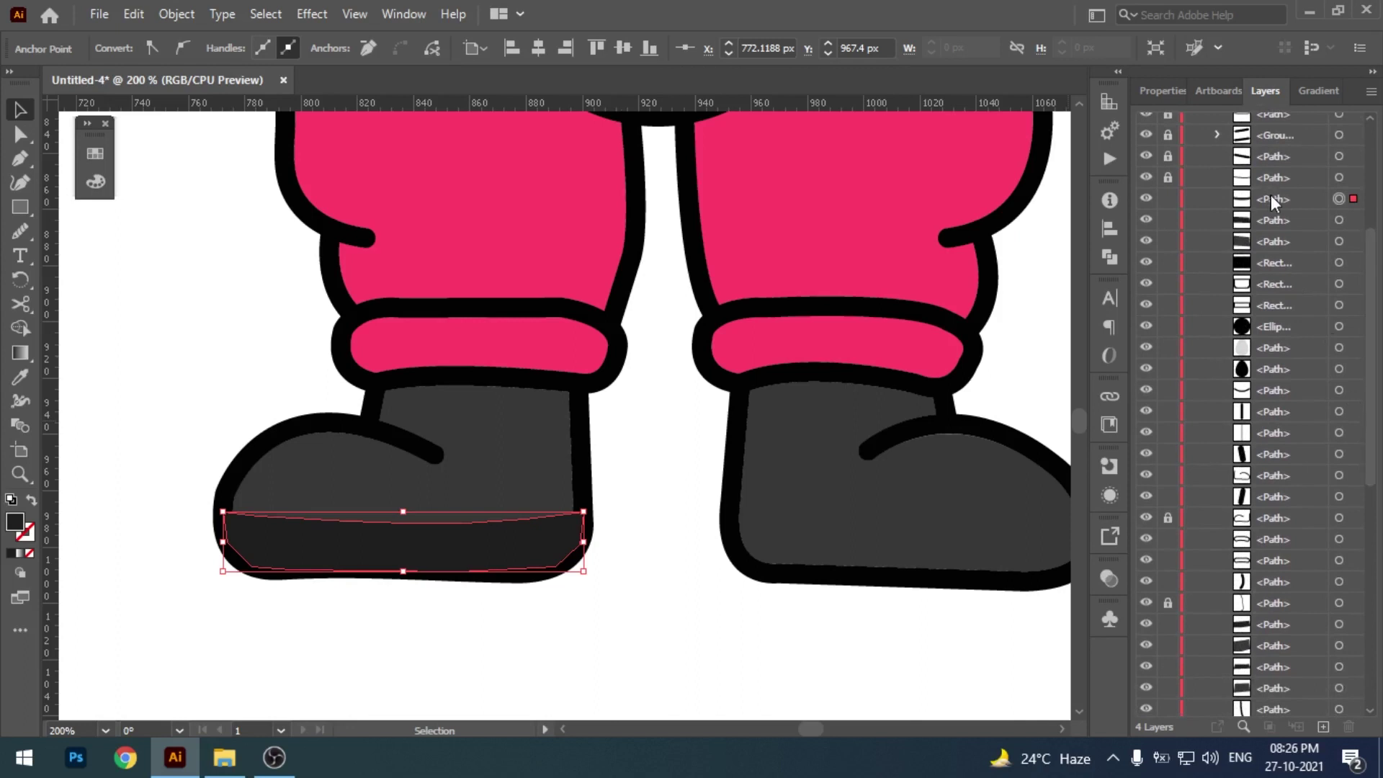
pyautogui.moveTo(1275, 202); pyautogui.dragTo(1270, 474)
pyautogui.moveTo(1266, 533); pyautogui.dragTo(1266, 535)
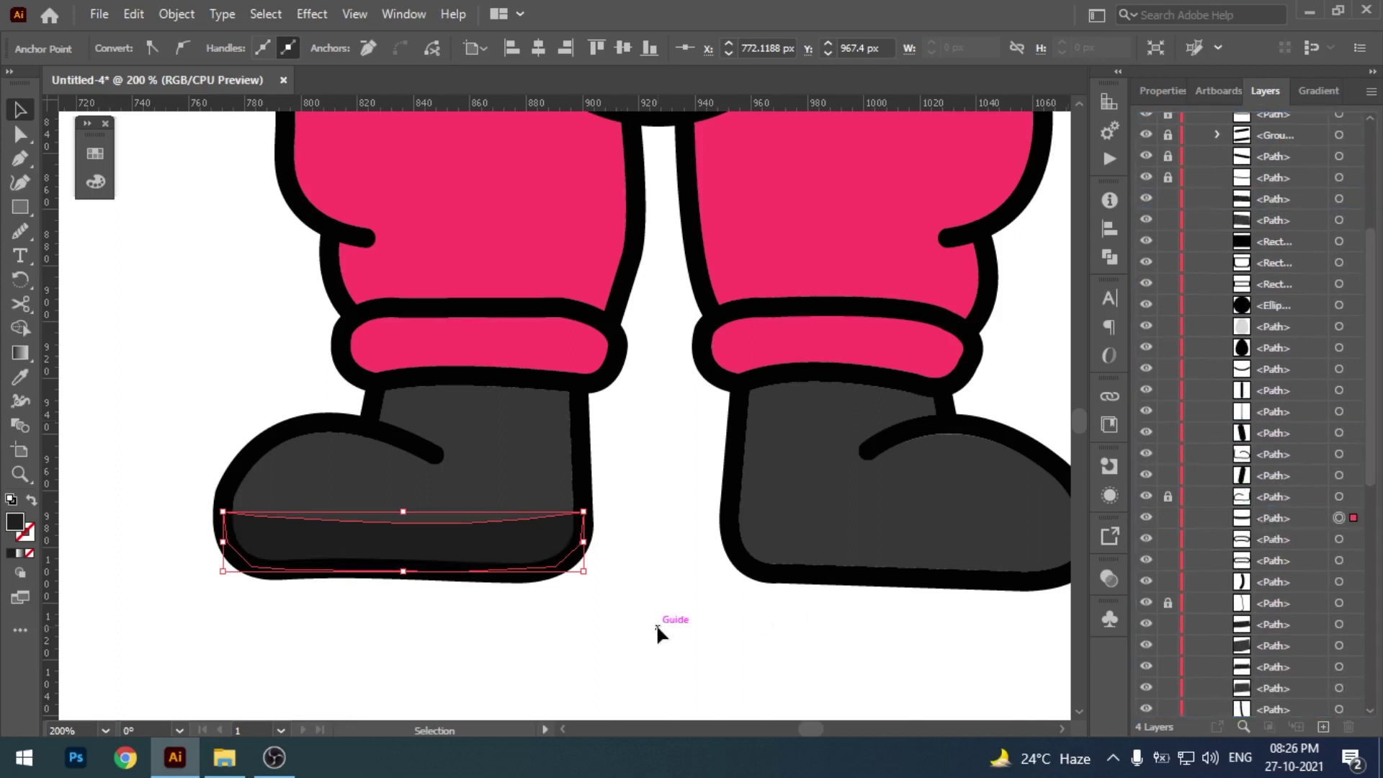
# - Start a shading path on the right boot, curving from the heel edge to the toe
pyautogui.click(658, 633)
pyautogui.click(757, 503)
pyautogui.moveTo(772, 578)
pyautogui.mouseDown()
pyautogui.moveTo(707, 571)
pyautogui.moveTo(917, 534)
pyautogui.mouseUp()
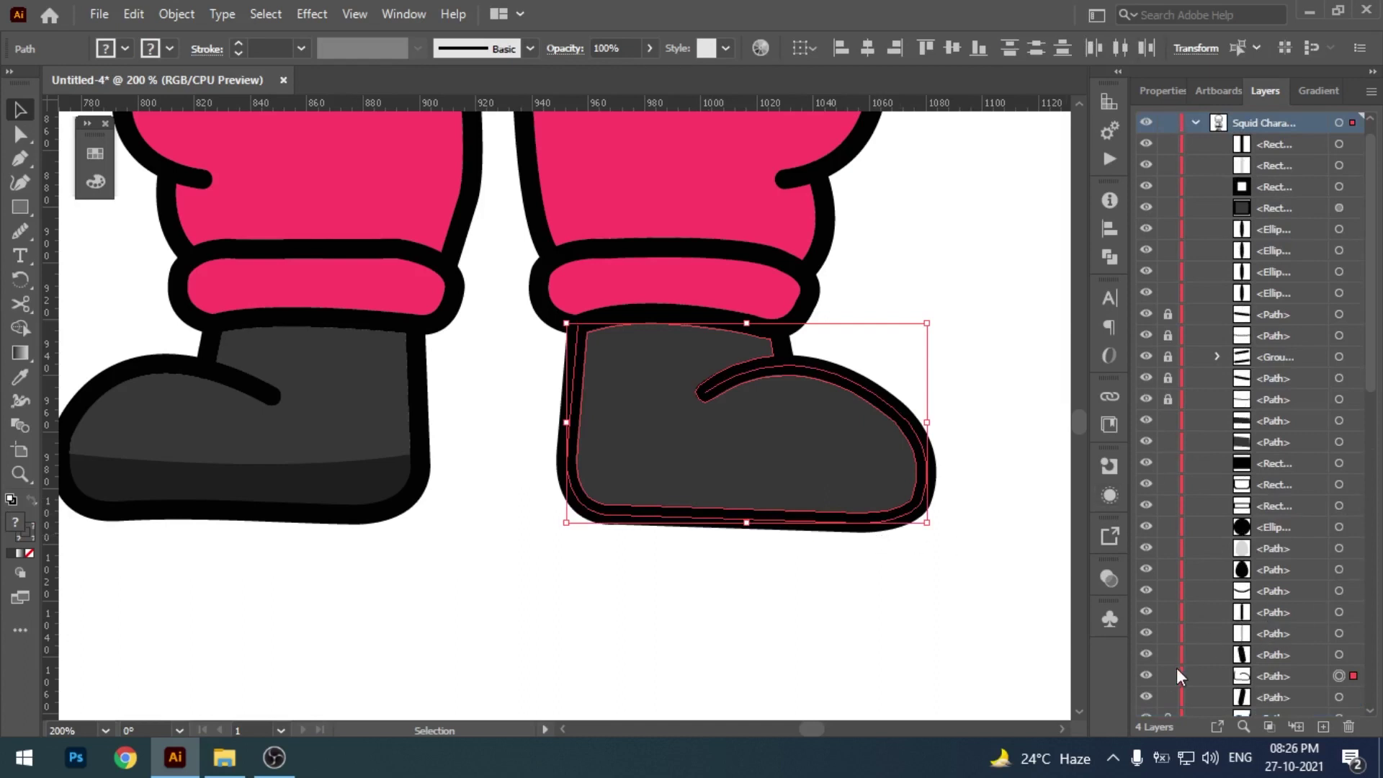
pyautogui.hscroll(3, 840, 578)
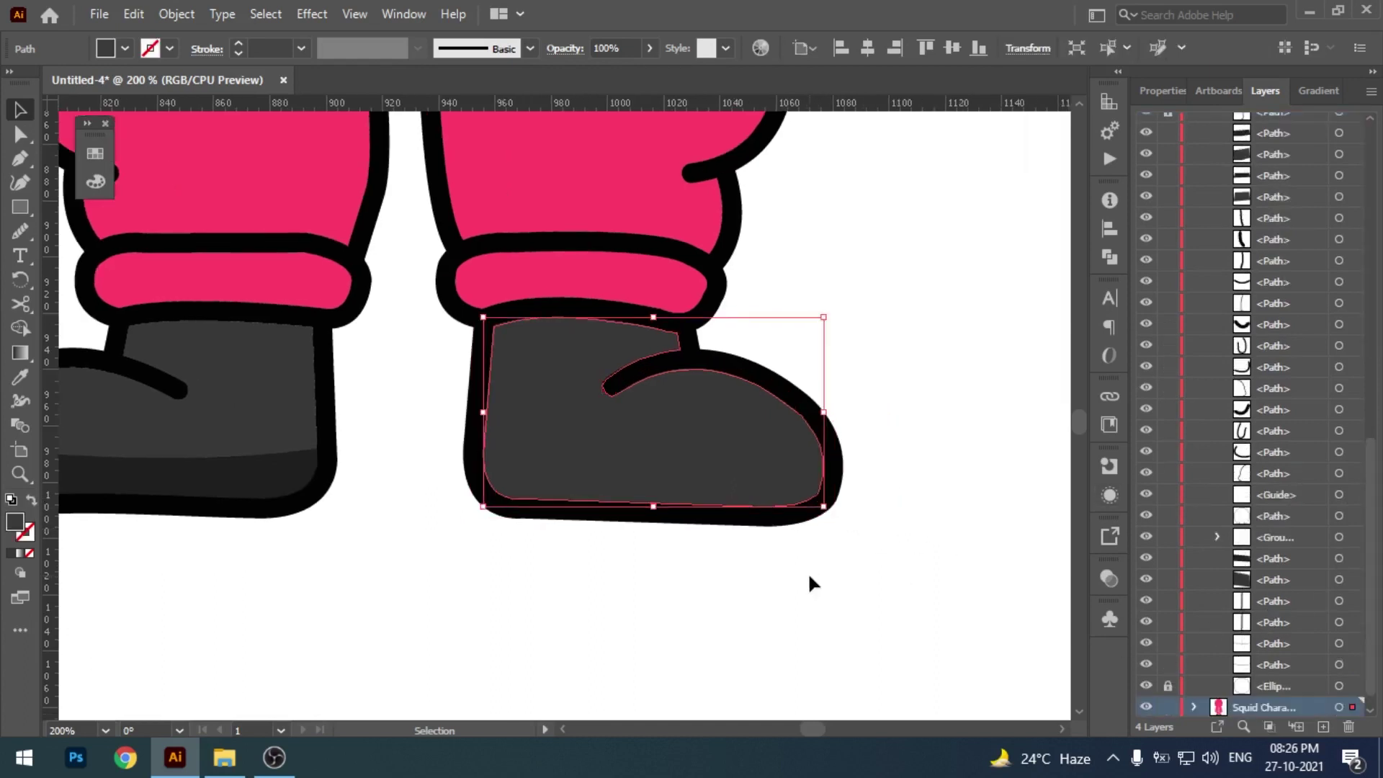
pyautogui.click(843, 559)
pyautogui.press('p')
pyautogui.click(475, 443)
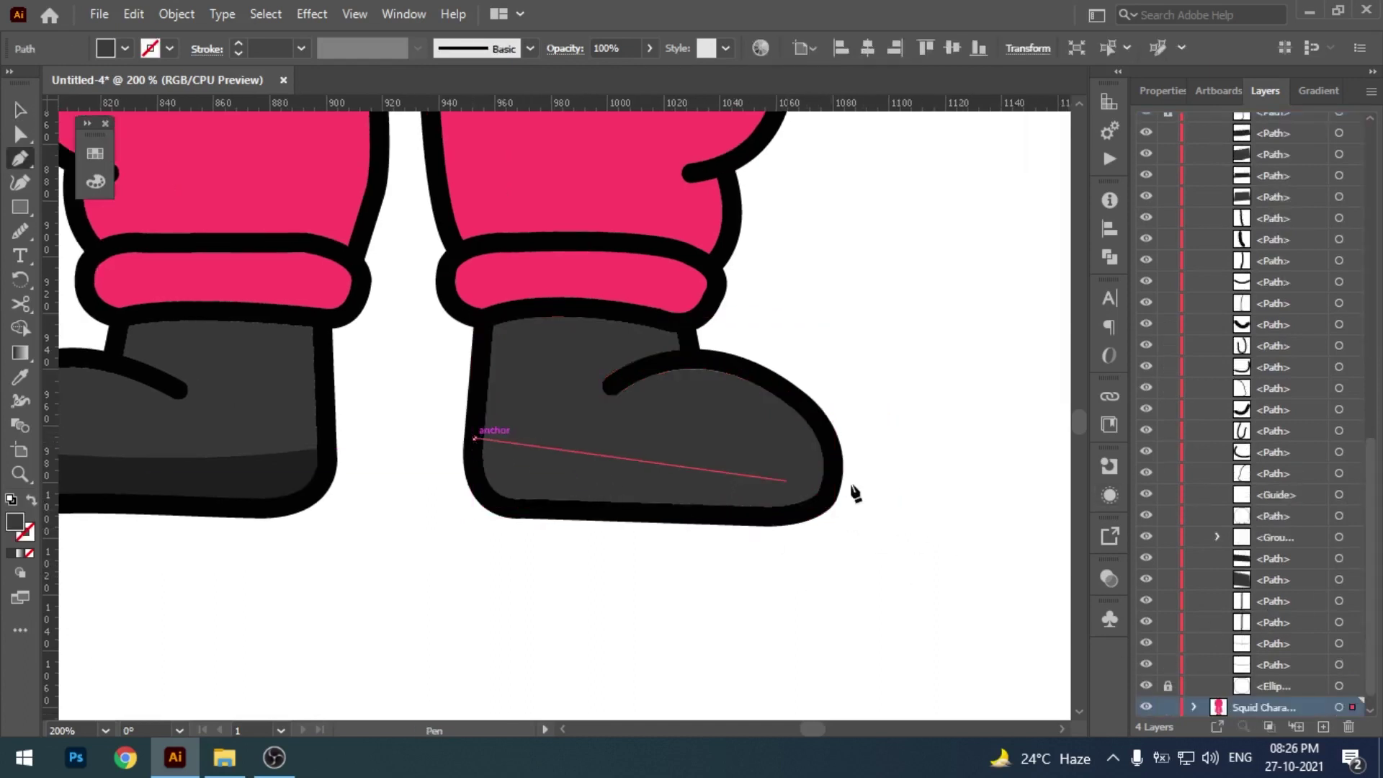
pyautogui.click(474, 452)
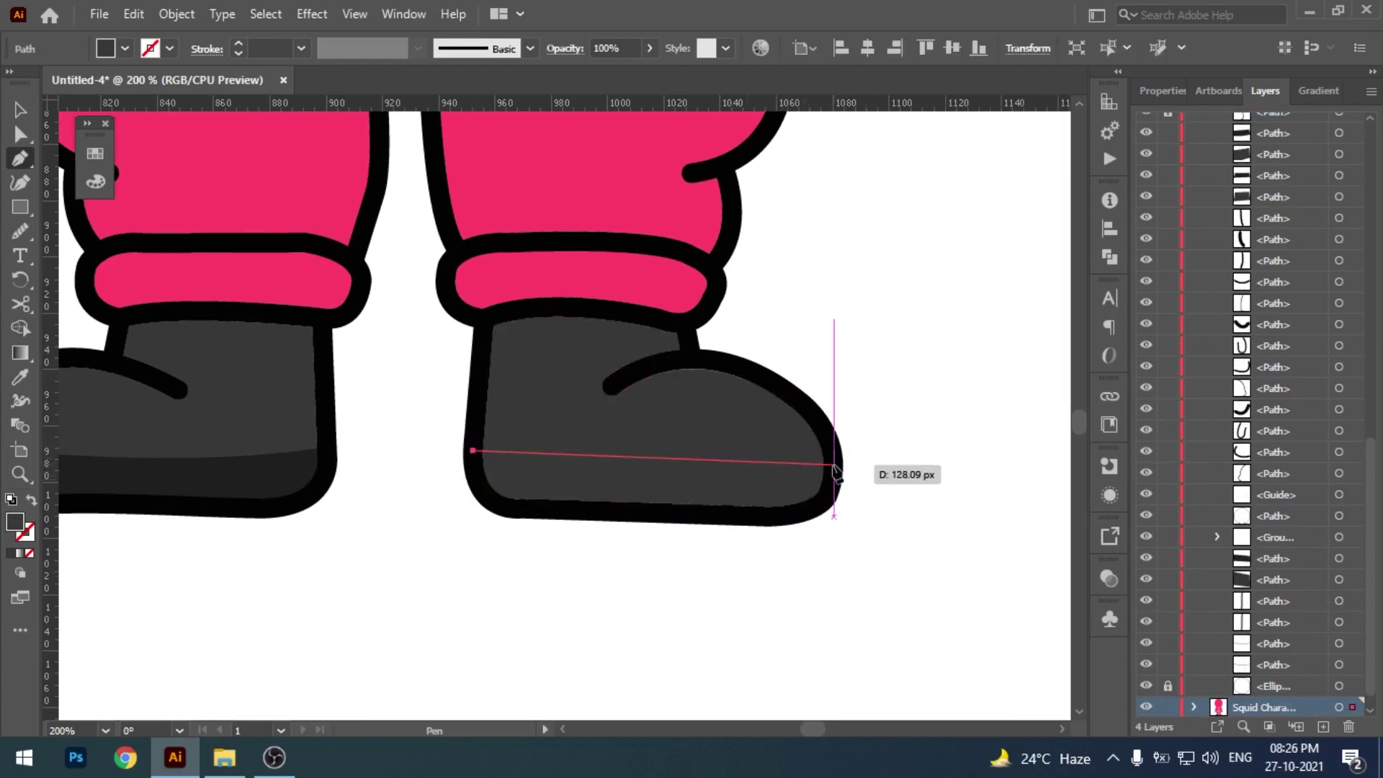
pyautogui.moveTo(834, 465); pyautogui.dragTo(963, 453)
pyautogui.click(834, 465)
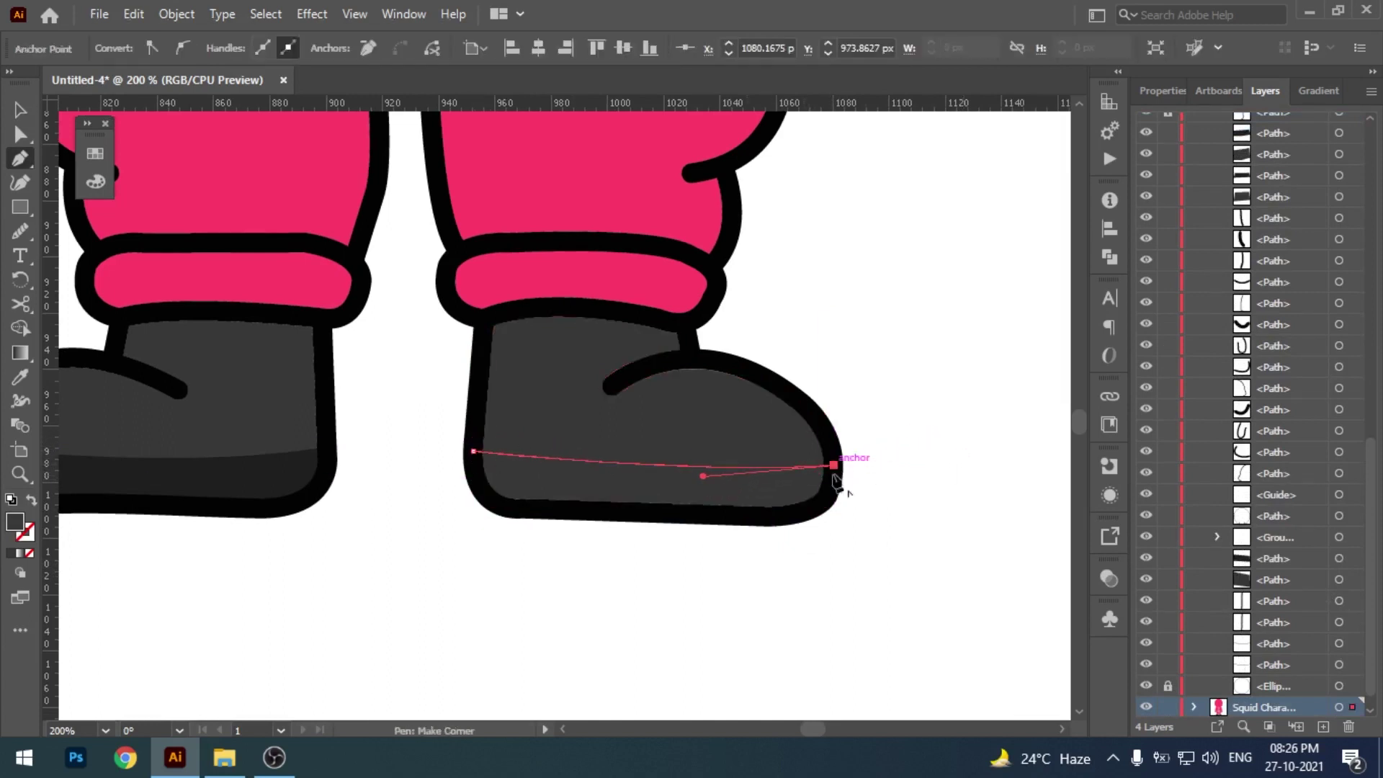
# - Trace around the toe and sole to close the shape and apply the left boot's dark fill
pyautogui.click(828, 496)
pyautogui.click(798, 513)
pyautogui.click(660, 514)
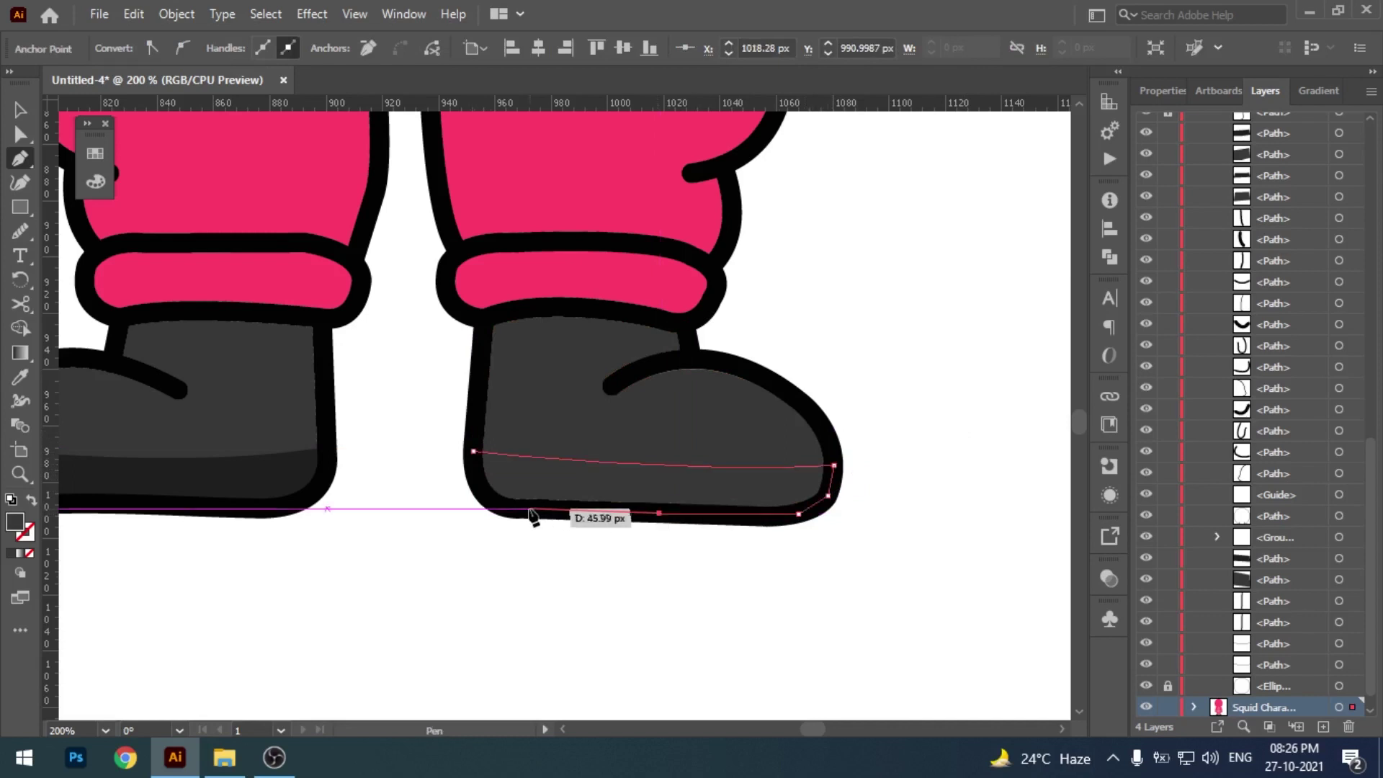
pyautogui.click(530, 509)
pyautogui.click(476, 475)
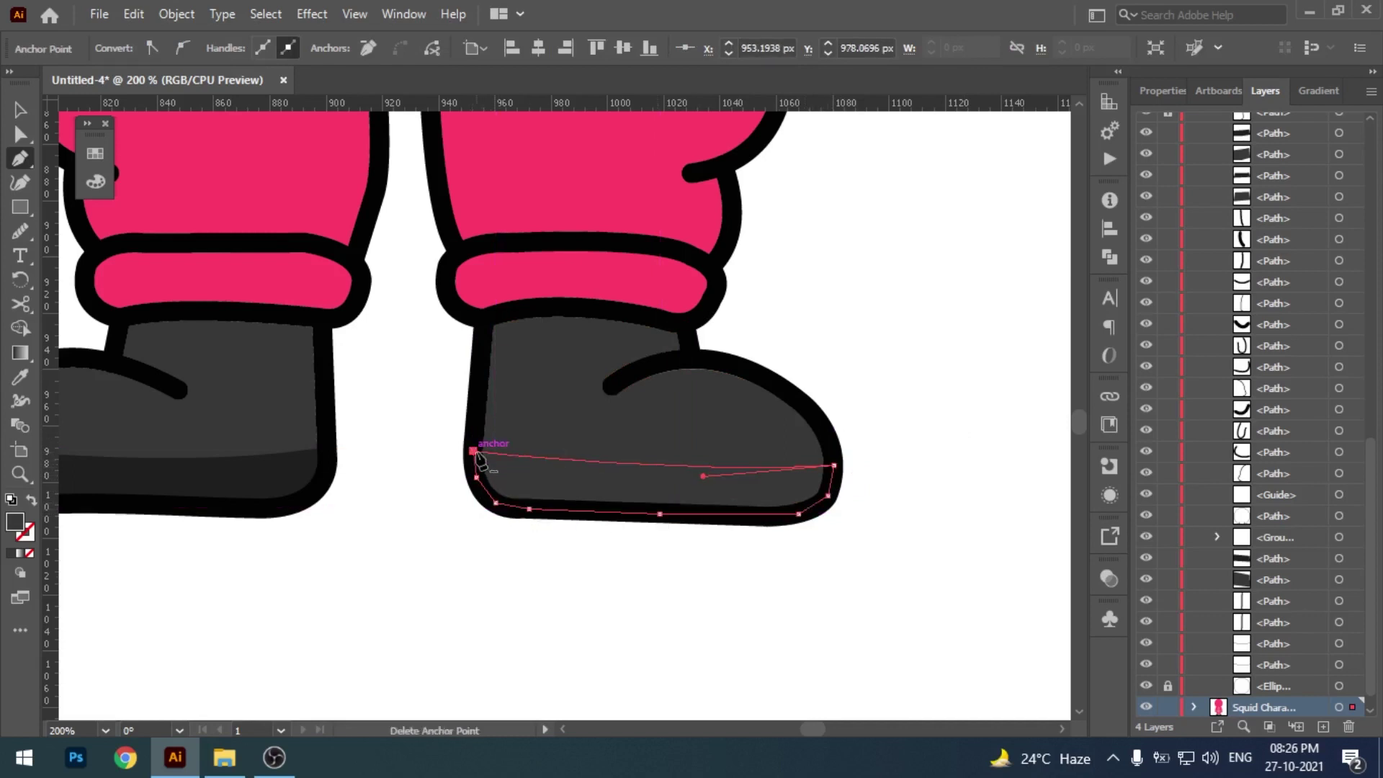
pyautogui.click(473, 452)
pyautogui.press('i')
pyautogui.click(231, 464)
pyautogui.press('v')
pyautogui.click(866, 516)
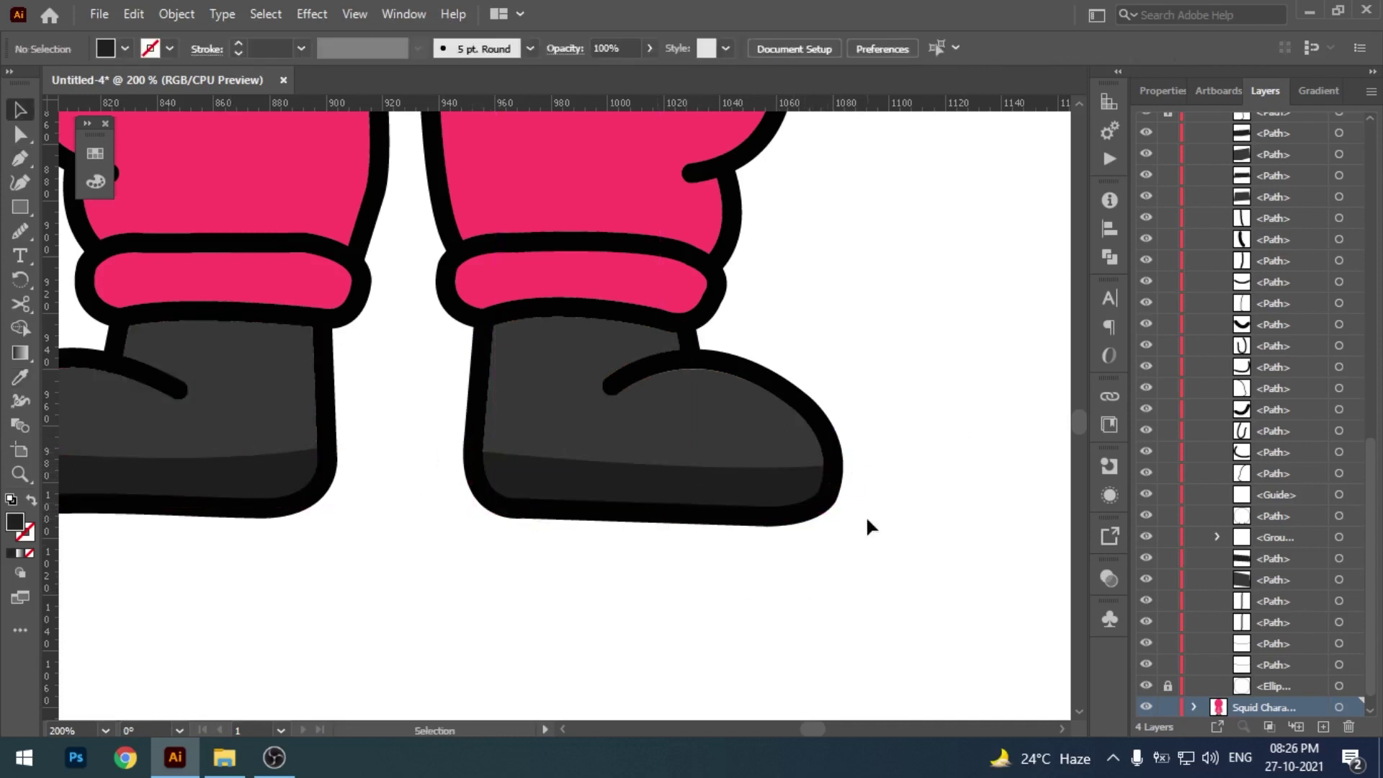
pyautogui.hotkey('ctrl', '-')
pyautogui.hotkey('ctrl', '-')
pyautogui.hotkey('ctrl', '-')
# - Select both pant-leg cuffs and fill them with darker crimson #dd1247
pyautogui.moveTo(809, 272); pyautogui.dragTo(796, 511)
pyautogui.moveTo(796, 444); pyautogui.dragTo(809, 428)
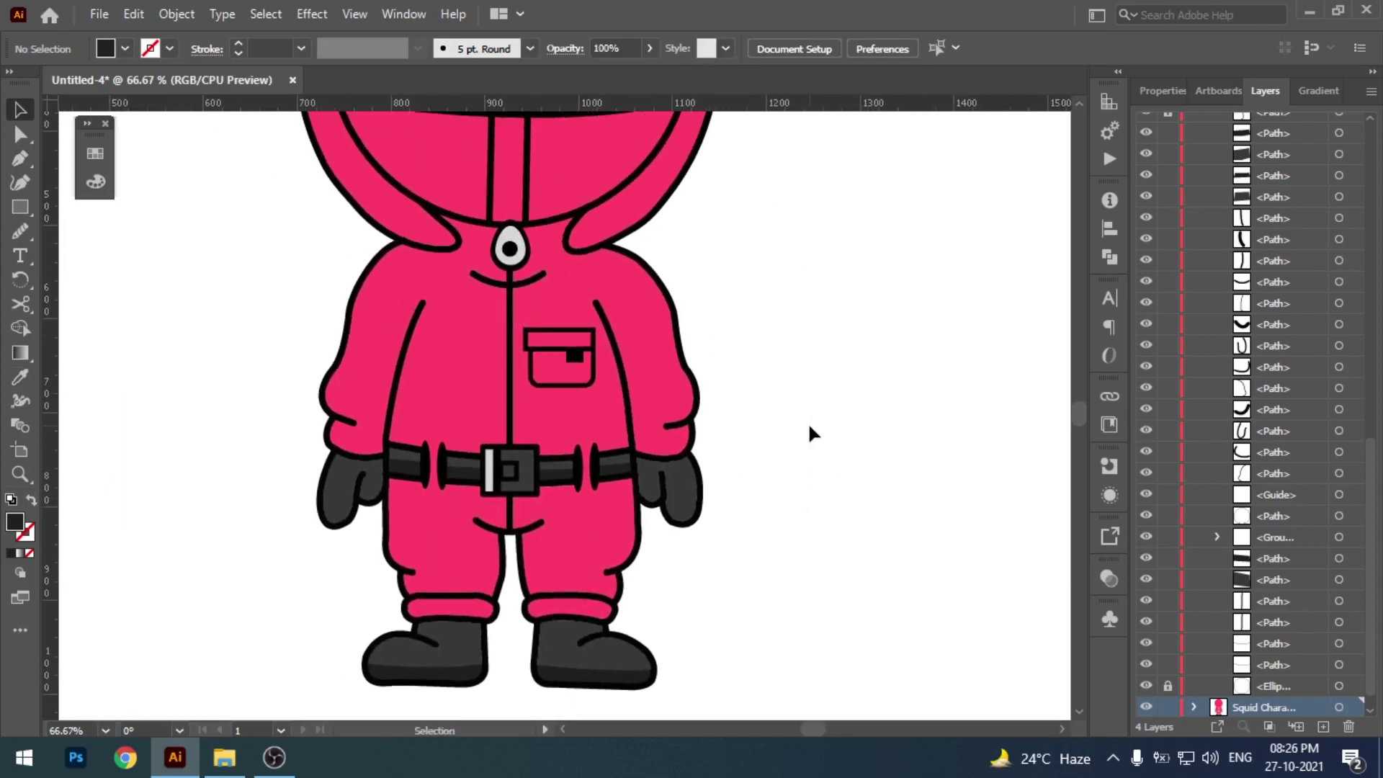
pyautogui.moveTo(794, 586); pyautogui.dragTo(827, 519)
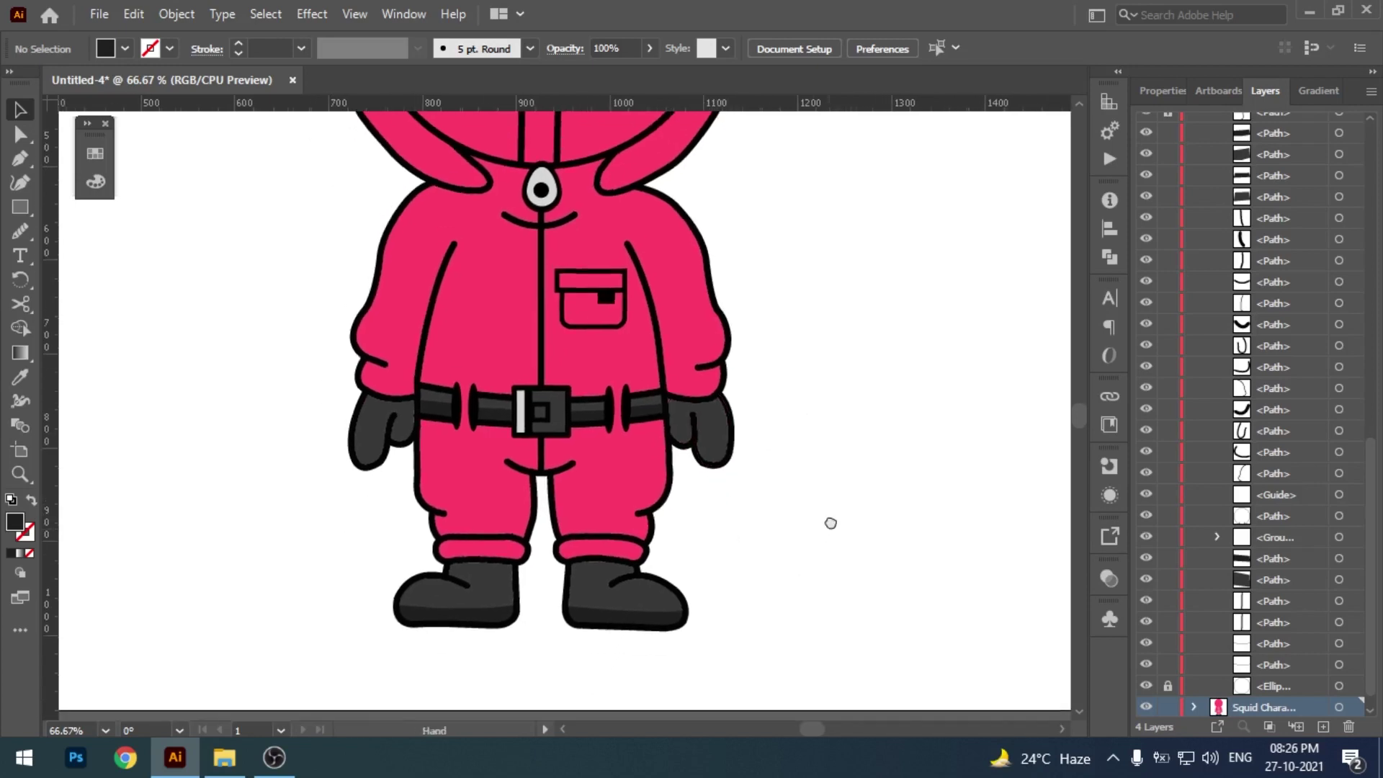
pyautogui.click(614, 541)
pyautogui.keyDown('shift'); pyautogui.click(469, 542); pyautogui.keyUp('shift')
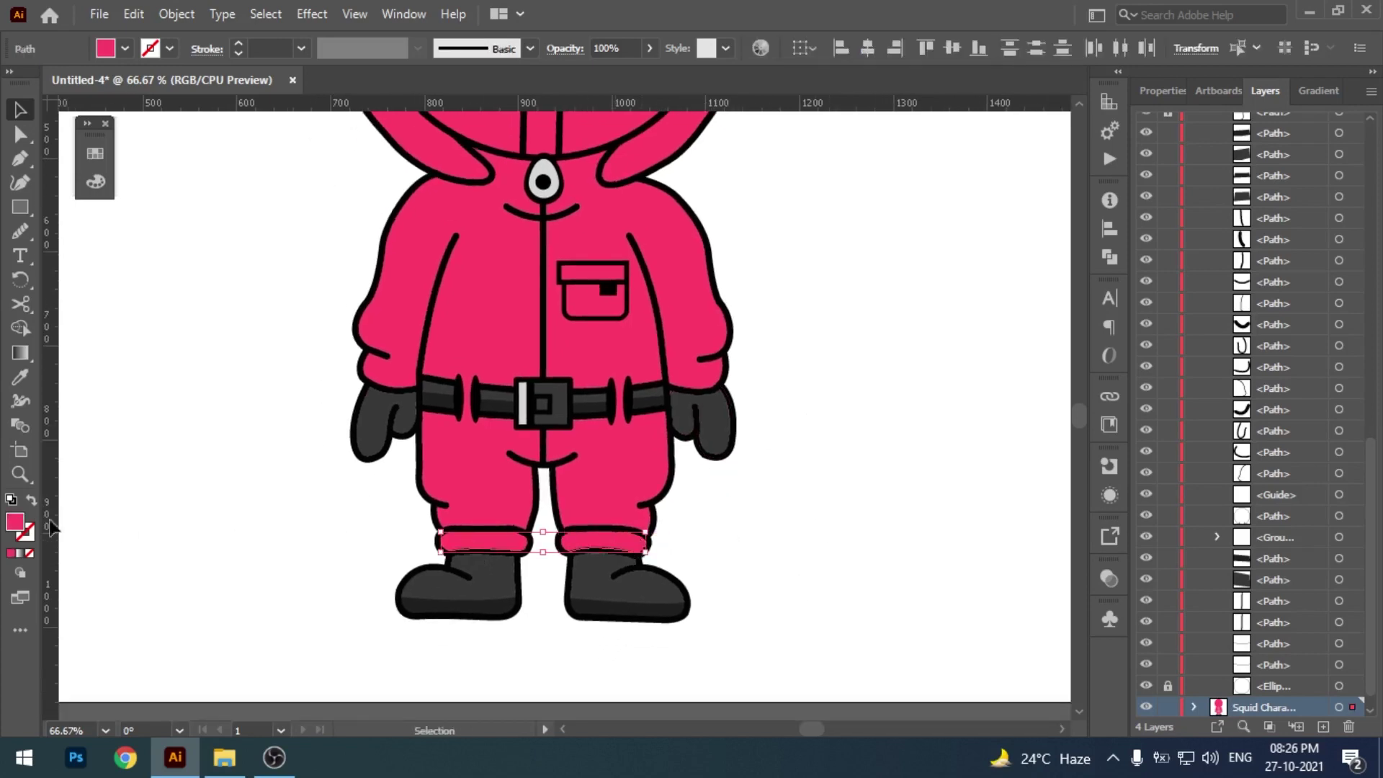
pyautogui.doubleClick(15, 522)
pyautogui.moveTo(1072, 192); pyautogui.dragTo(1098, 218)
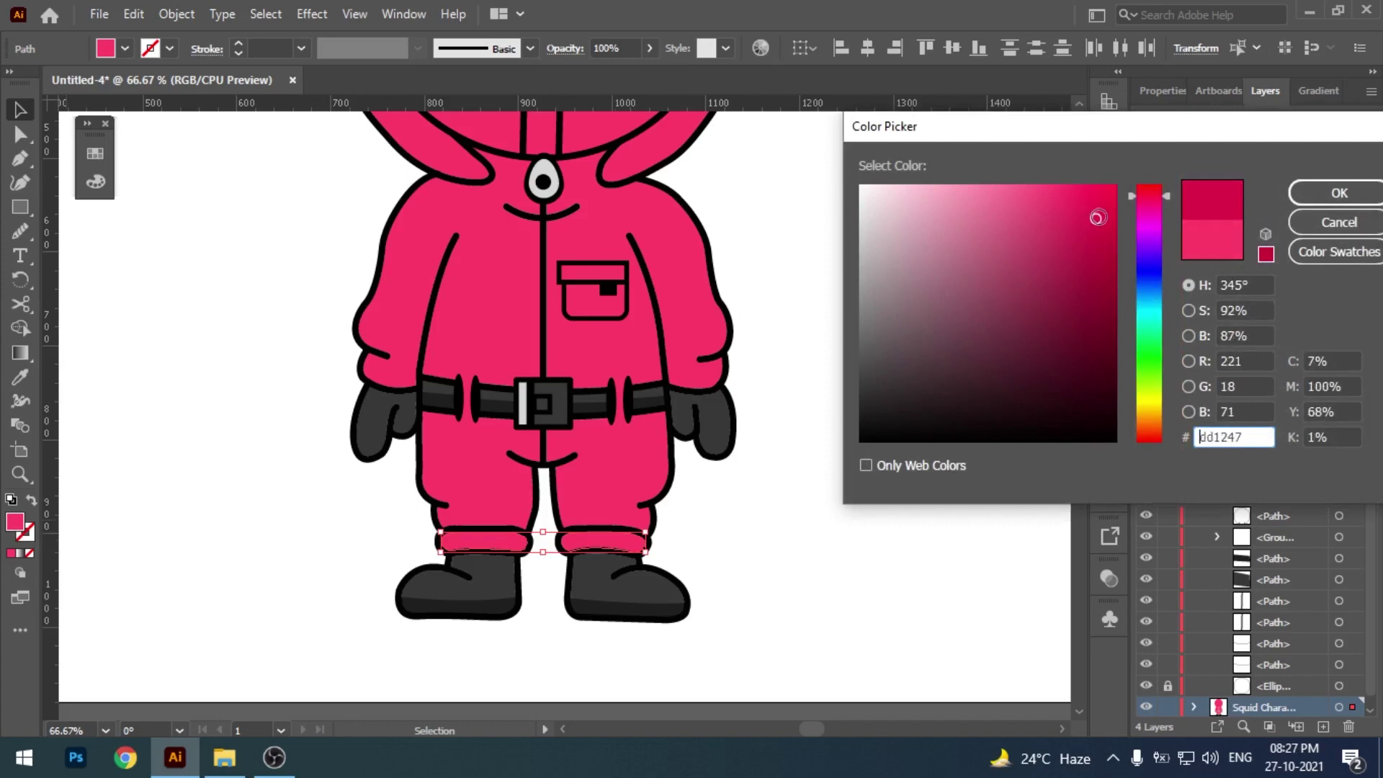
pyautogui.click(1338, 193)
pyautogui.click(807, 466)
pyautogui.moveTo(833, 433); pyautogui.dragTo(837, 457)
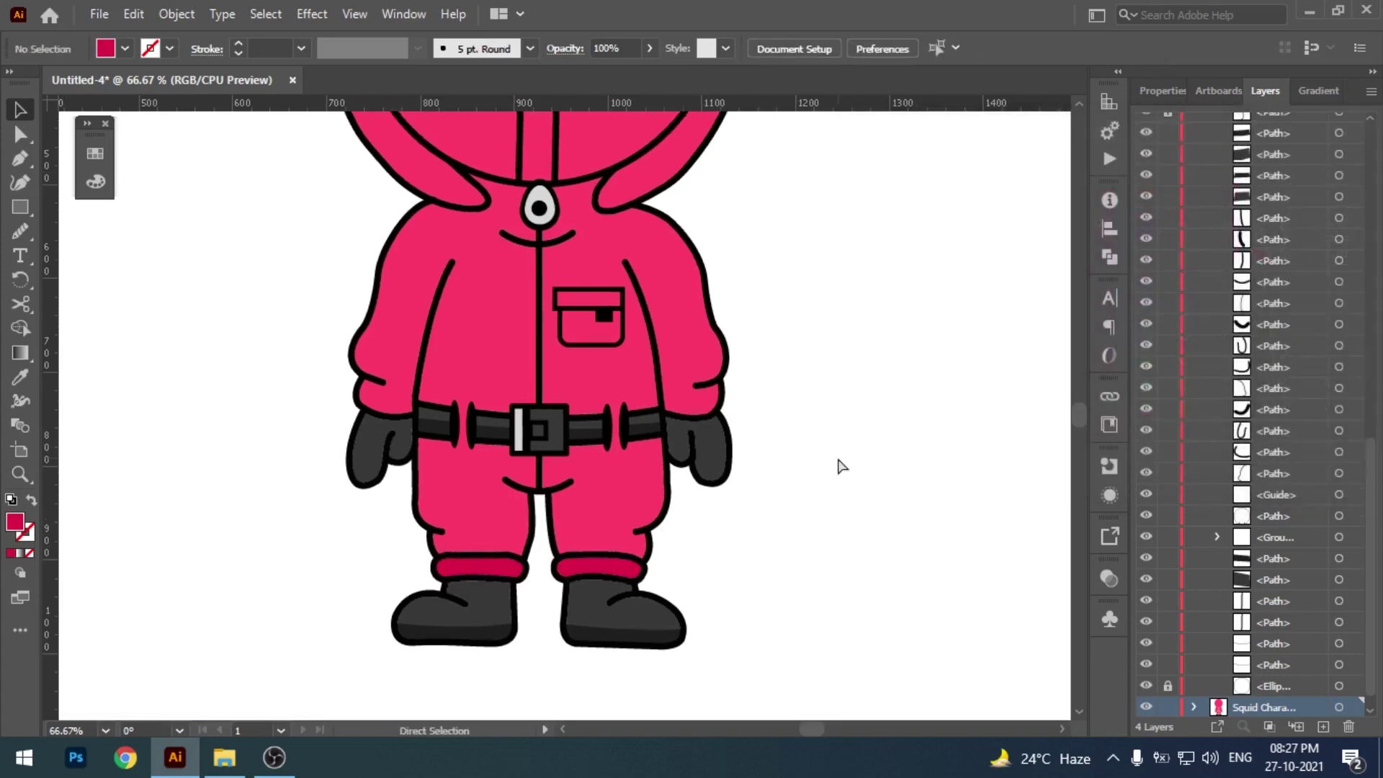
pyautogui.hotkey('ctrl', '-')
pyautogui.moveTo(813, 367); pyautogui.dragTo(777, 570)
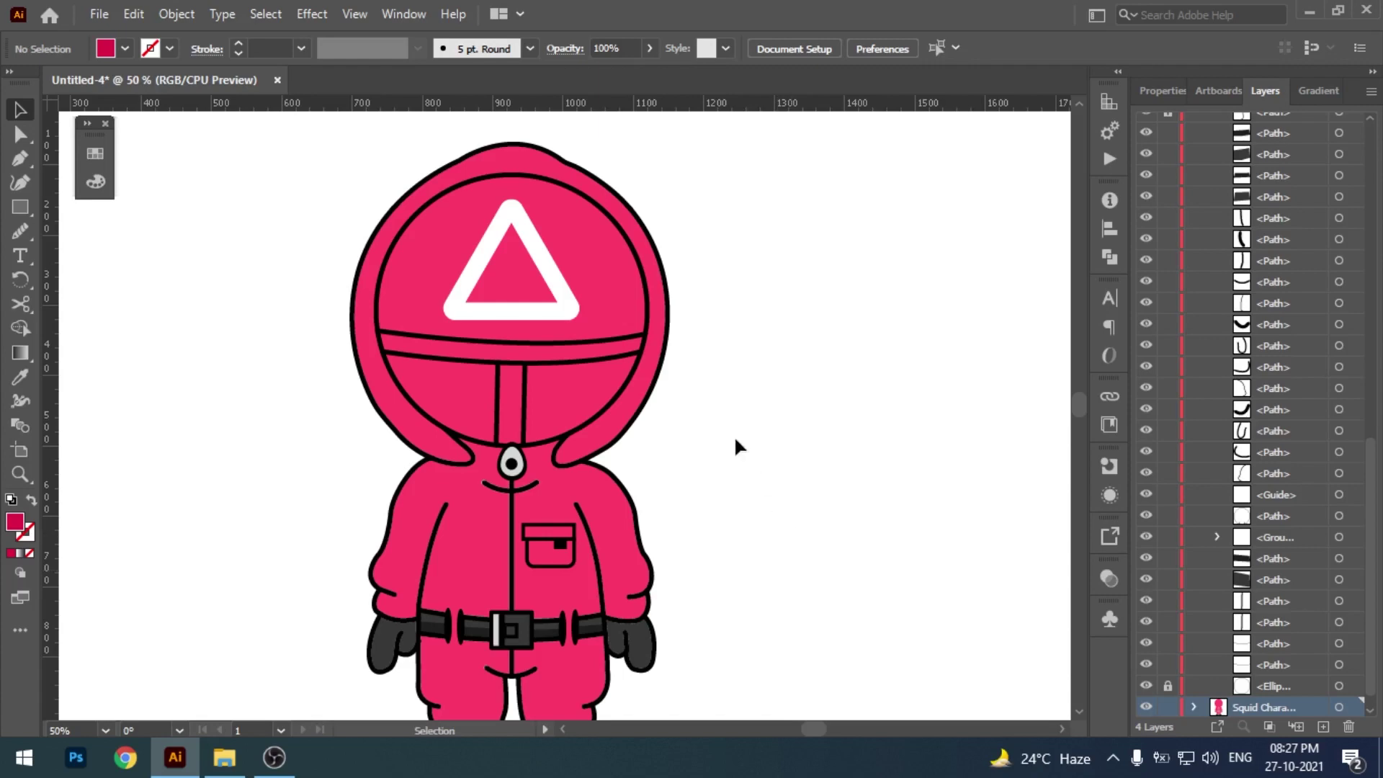
# - Duplicate the pocket flap rectangle as a stroke-less copy filled crimson #cc0036
pyautogui.hotkey('ctrl', '+')
pyautogui.hotkey('ctrl', '+')
pyautogui.hotkey('ctrl', '+')
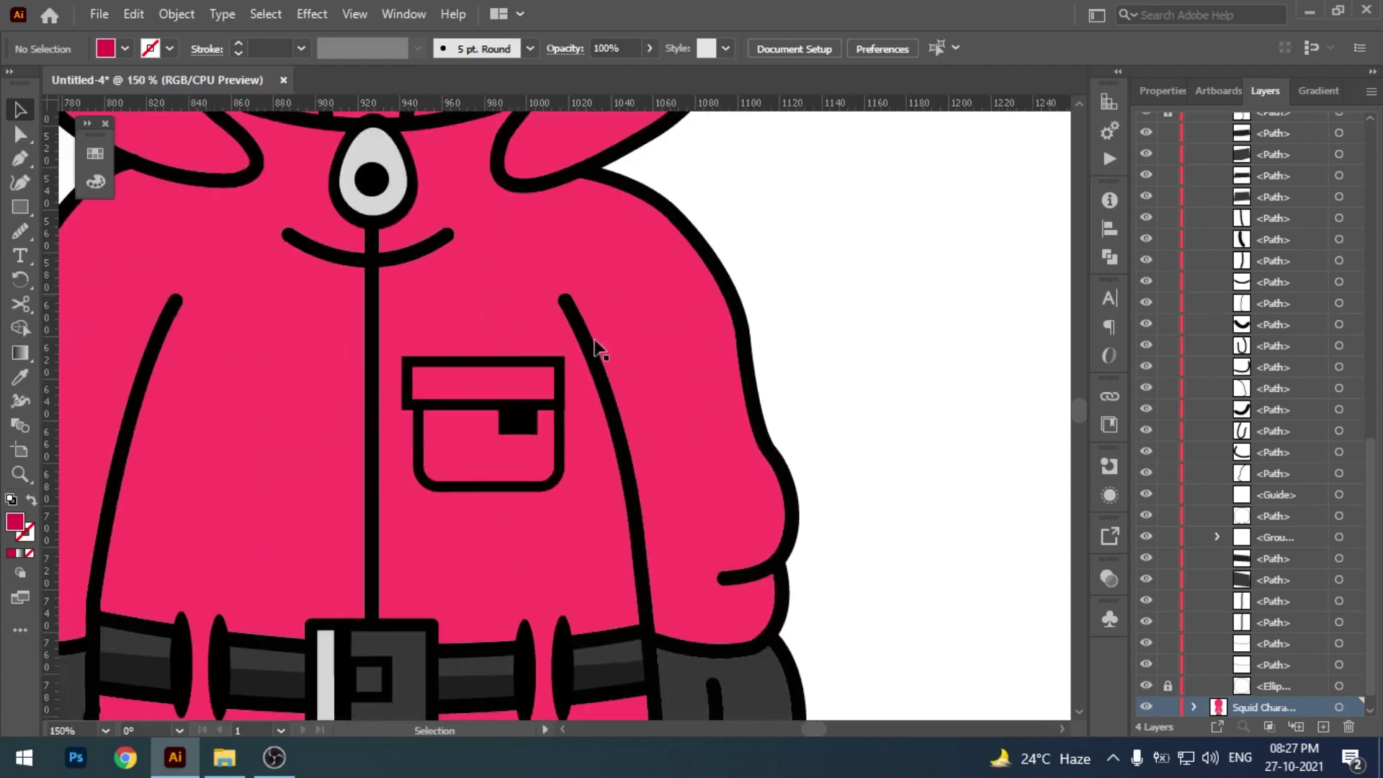
pyautogui.click(555, 366)
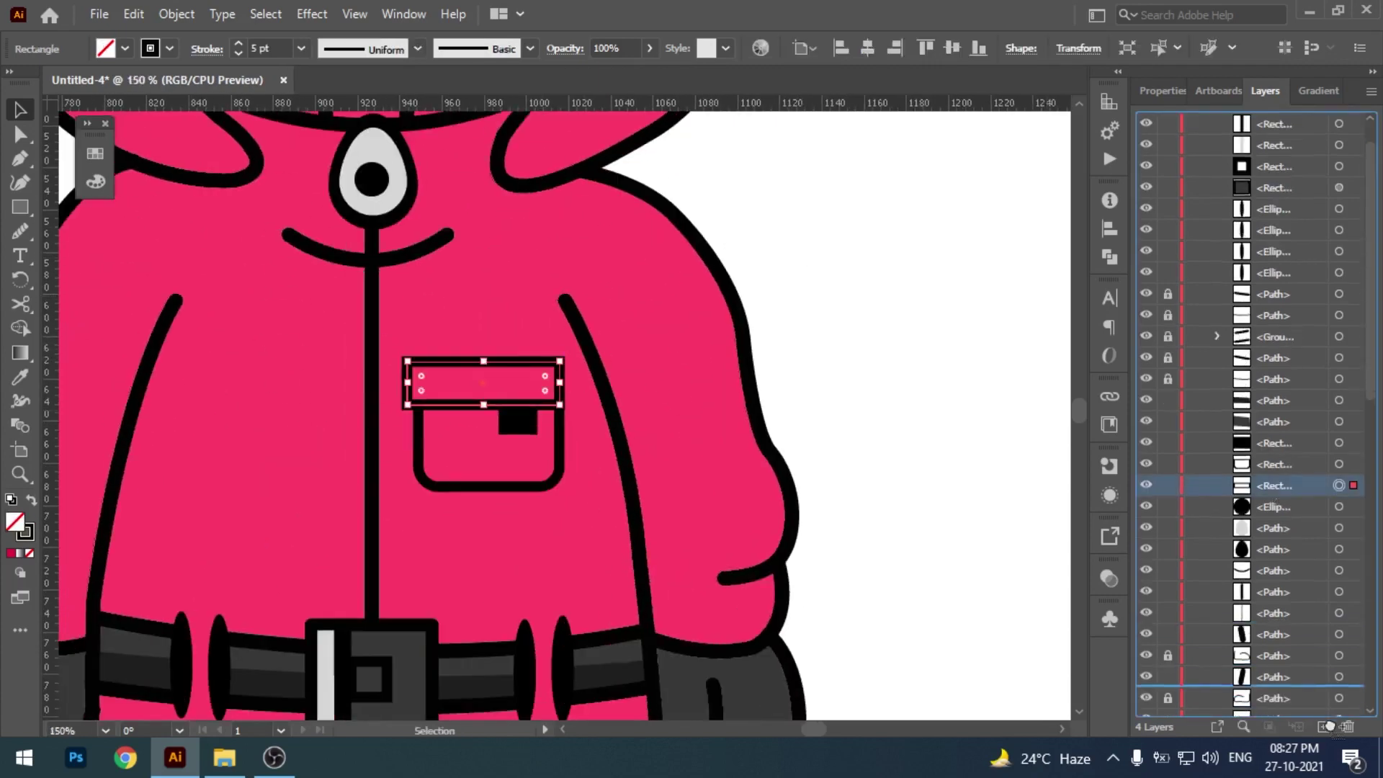
pyautogui.moveTo(1325, 729); pyautogui.dragTo(1324, 729)
pyautogui.click(26, 533)
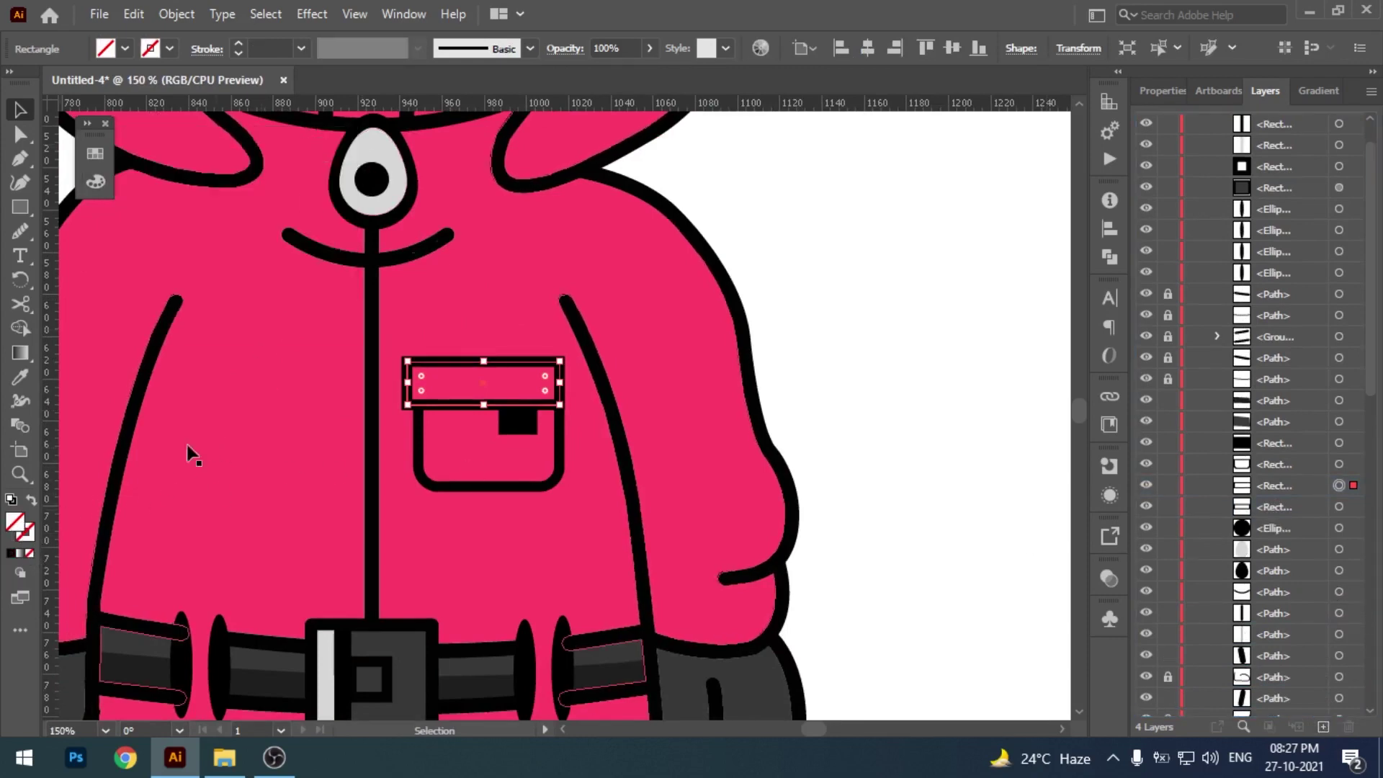
pyautogui.doubleClick(20, 530)
pyautogui.write('cc0036')
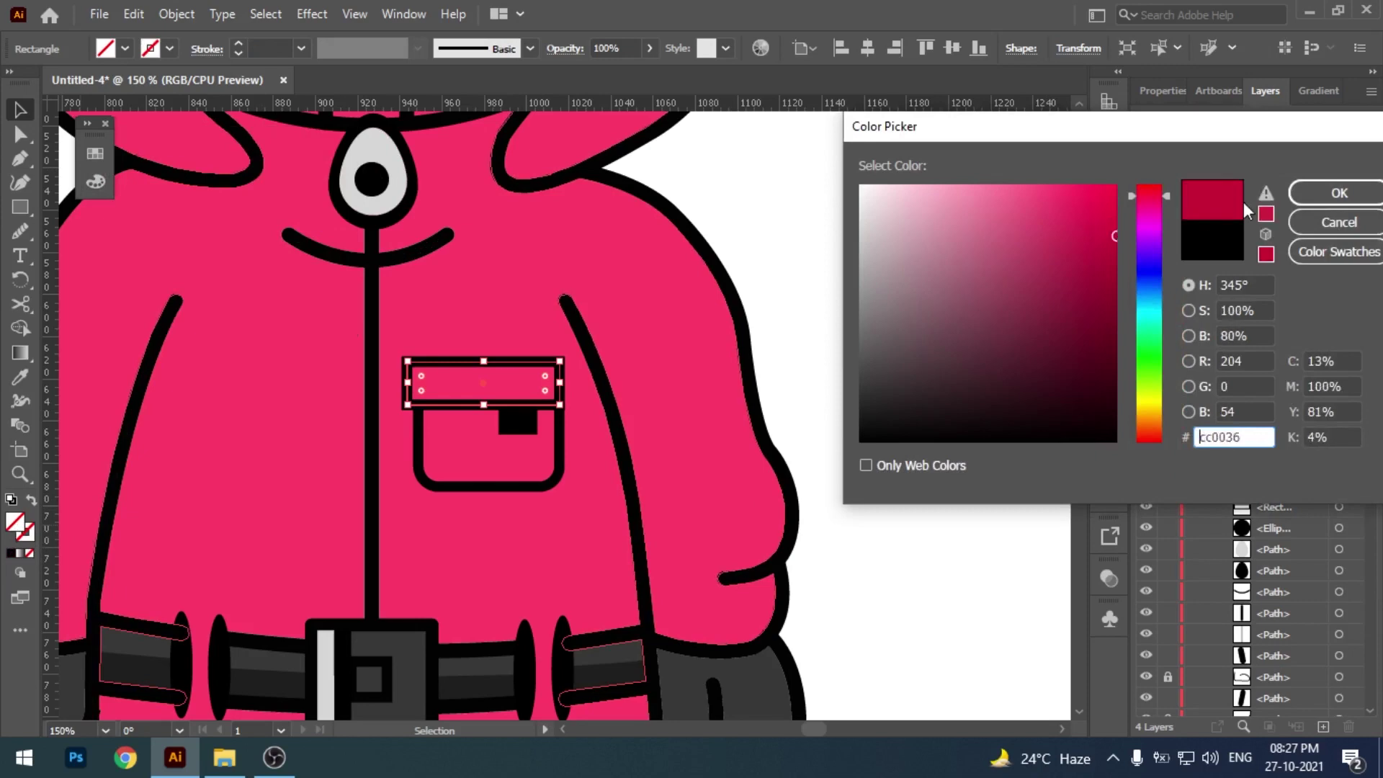
pyautogui.click(1338, 193)
# - Send the crimson copy one level back and narrow it to the flap's right half
pyautogui.scroll(-1, 901, 425)
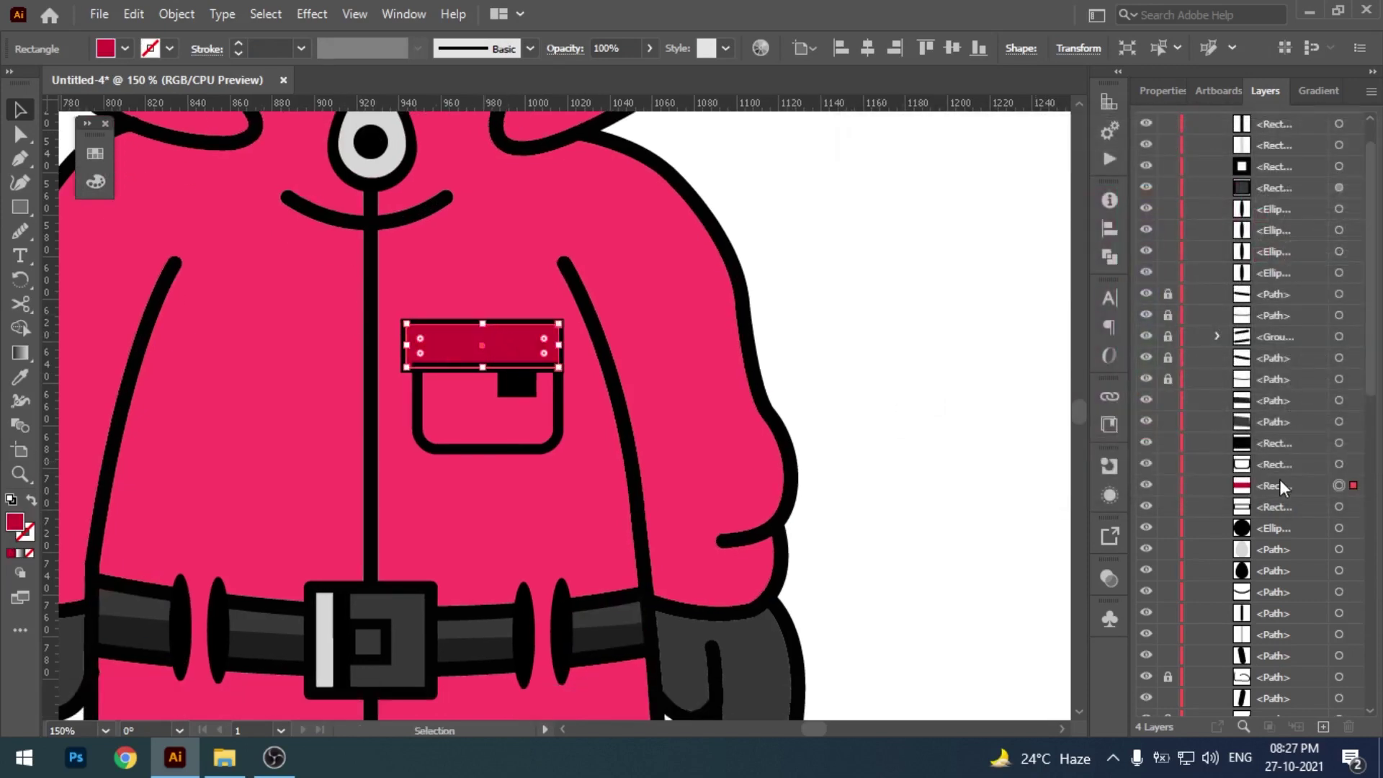
pyautogui.moveTo(1282, 487); pyautogui.dragTo(1283, 513)
pyautogui.moveTo(408, 346); pyautogui.dragTo(482, 346)
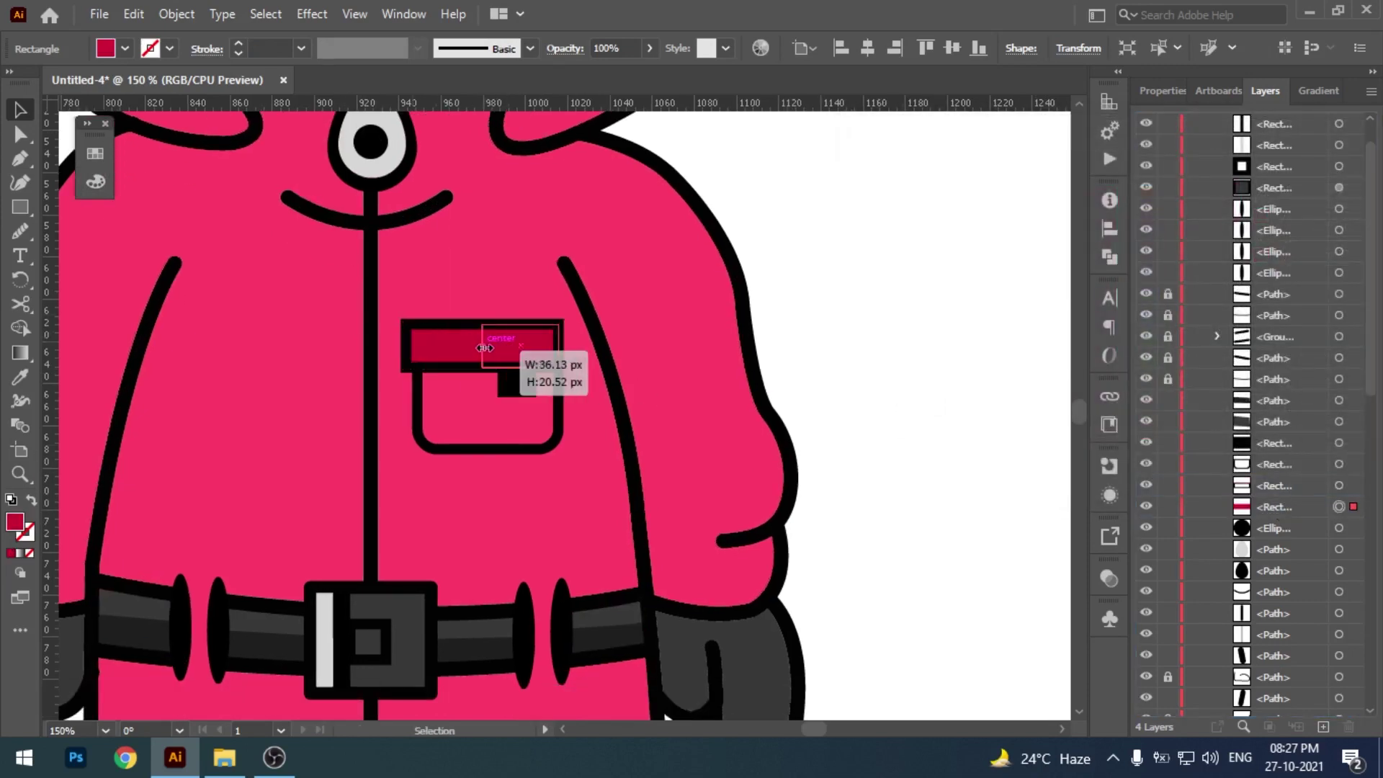
pyautogui.scroll(-2, 735, 410)
pyautogui.scroll(-3, 860, 428)
pyautogui.scroll(3, 860, 428)
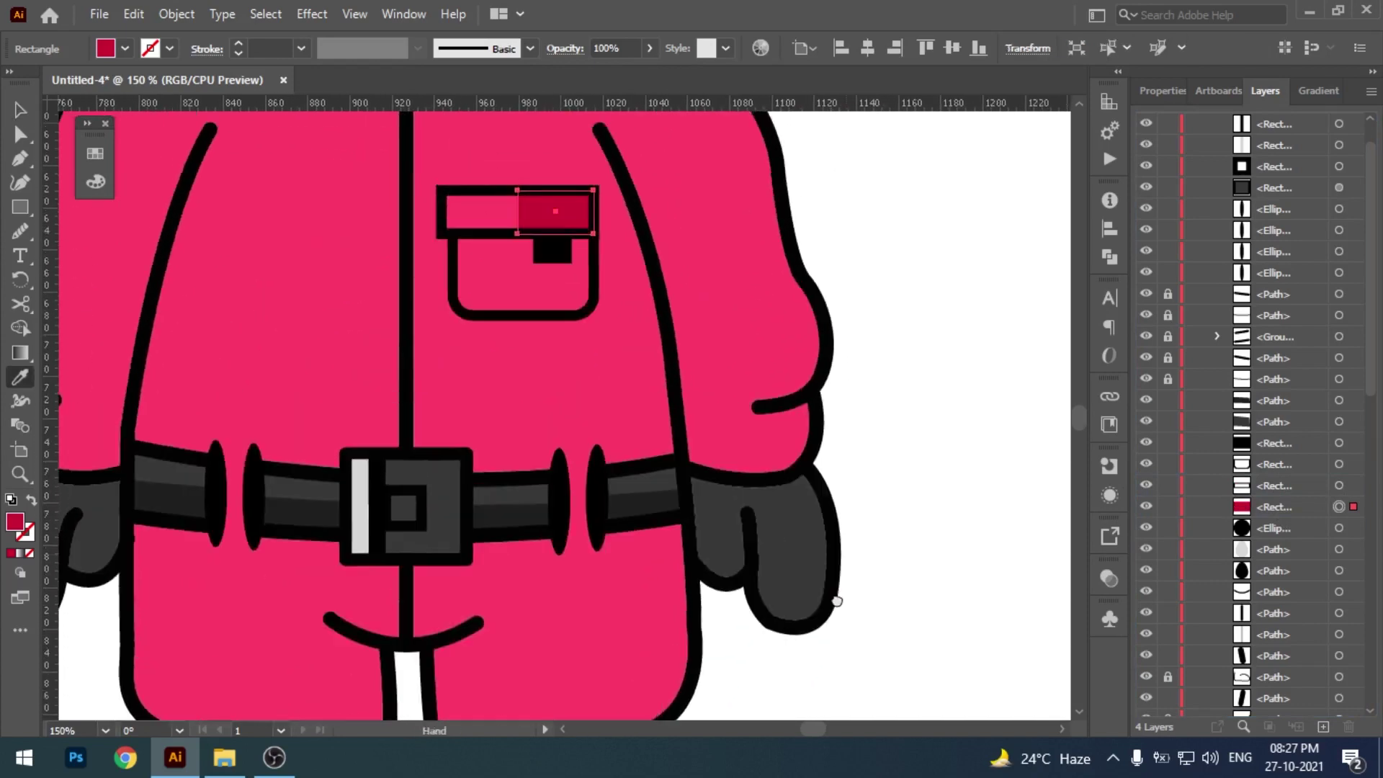
pyautogui.scroll(-6, 828, 597)
pyautogui.scroll(5, 761, 370)
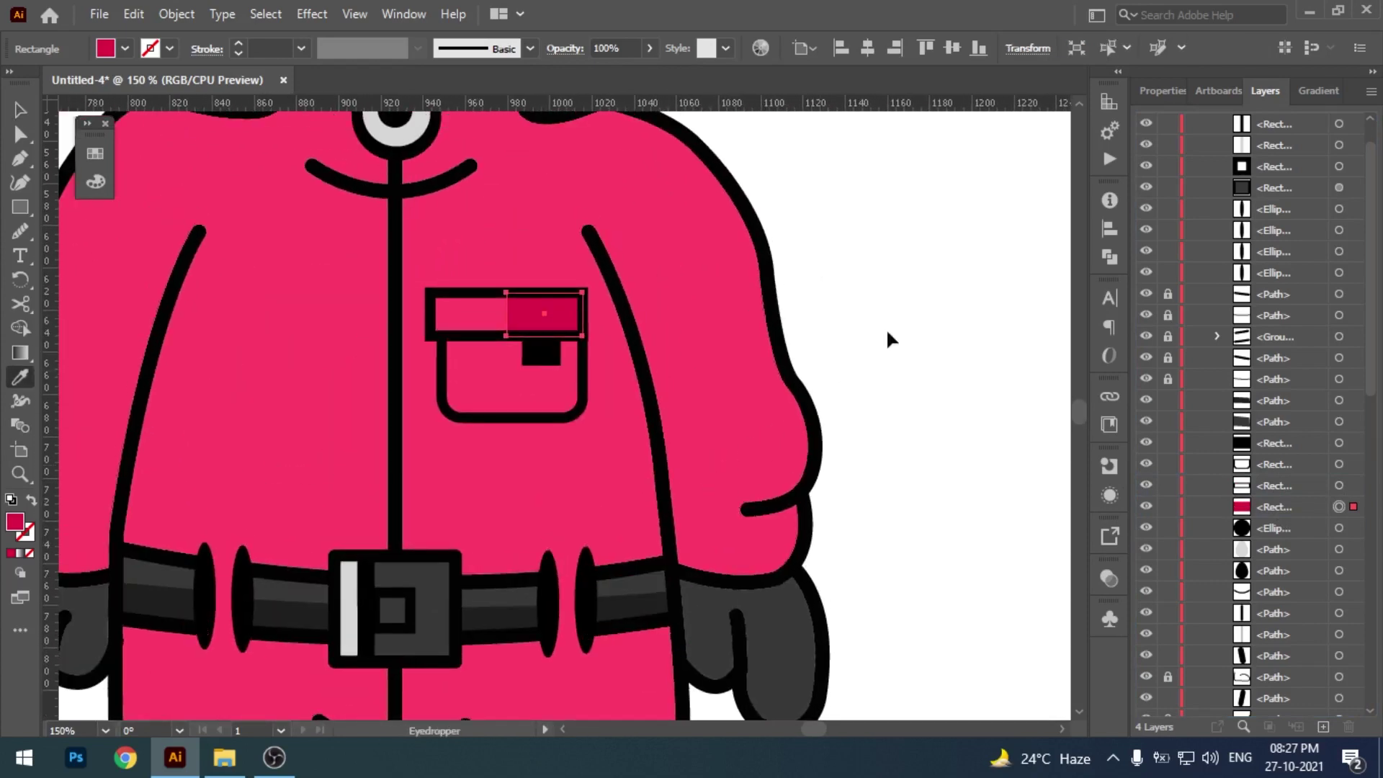
# - Alt-copy the crimson rectangle down into the pocket and stretch it over its right side
pyautogui.press('v')
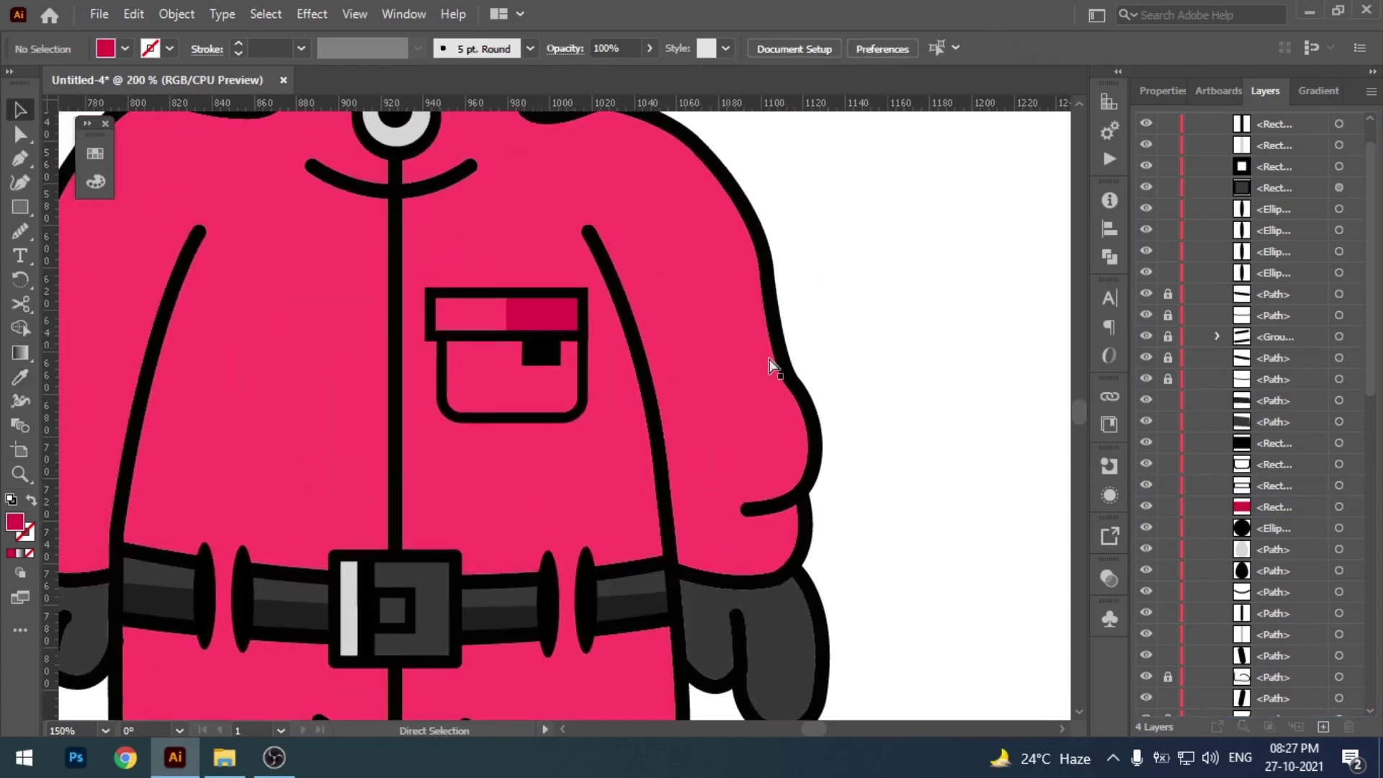
pyautogui.hotkey('ctrl', '+')
pyautogui.click(546, 283)
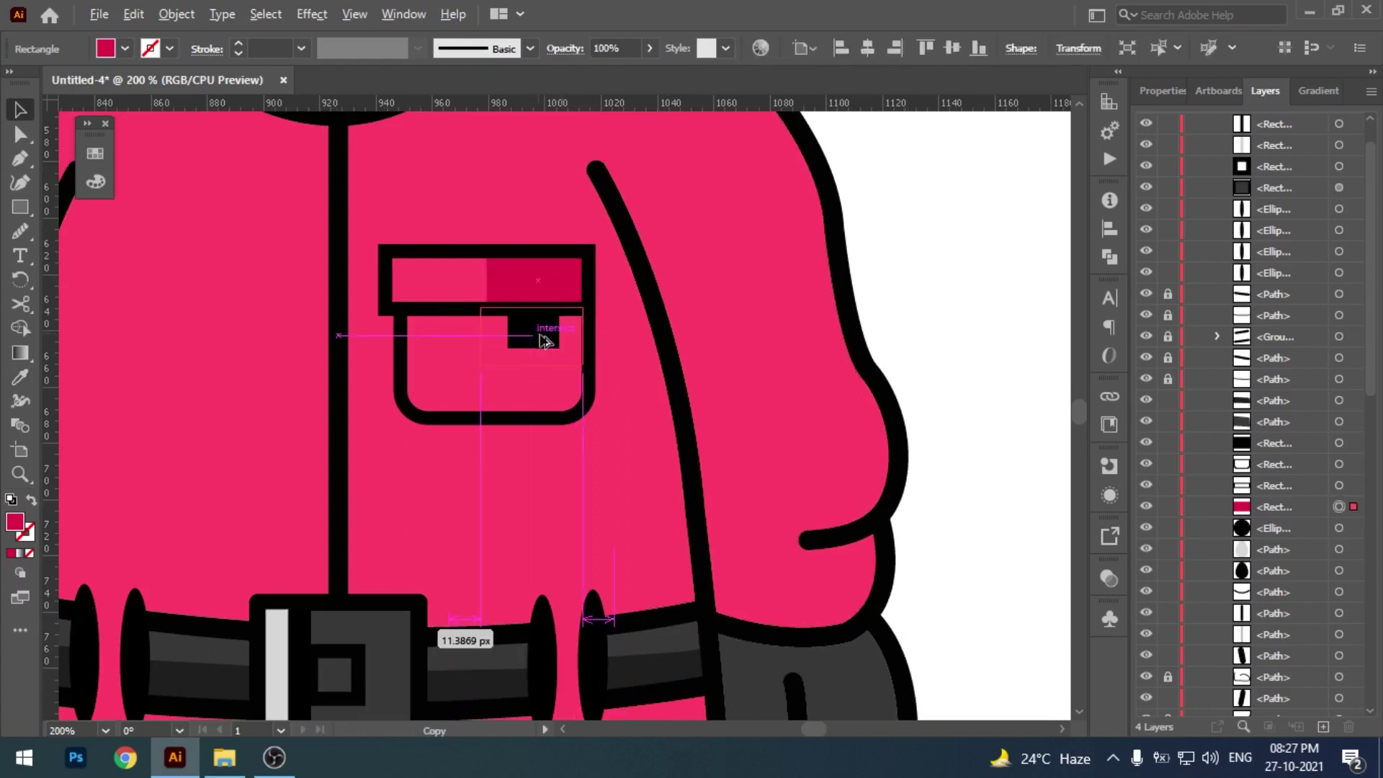
pyautogui.moveTo(534, 350)
pyautogui.mouseDown()
pyautogui.moveTo(544, 338)
pyautogui.moveTo(533, 416)
pyautogui.mouseUp()
pyautogui.moveTo(482, 364); pyautogui.dragTo(493, 366)
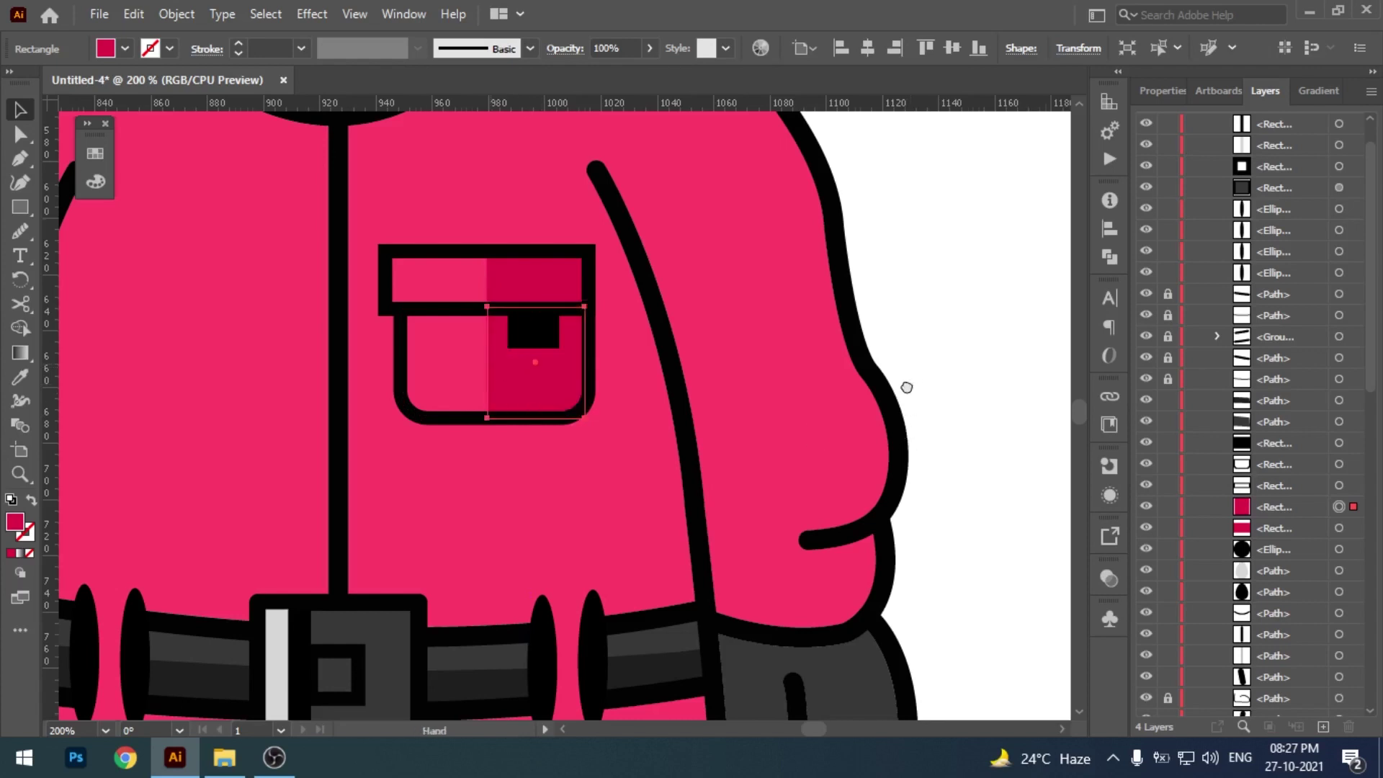
pyautogui.moveTo(905, 386); pyautogui.dragTo(893, 396)
pyautogui.click(798, 383)
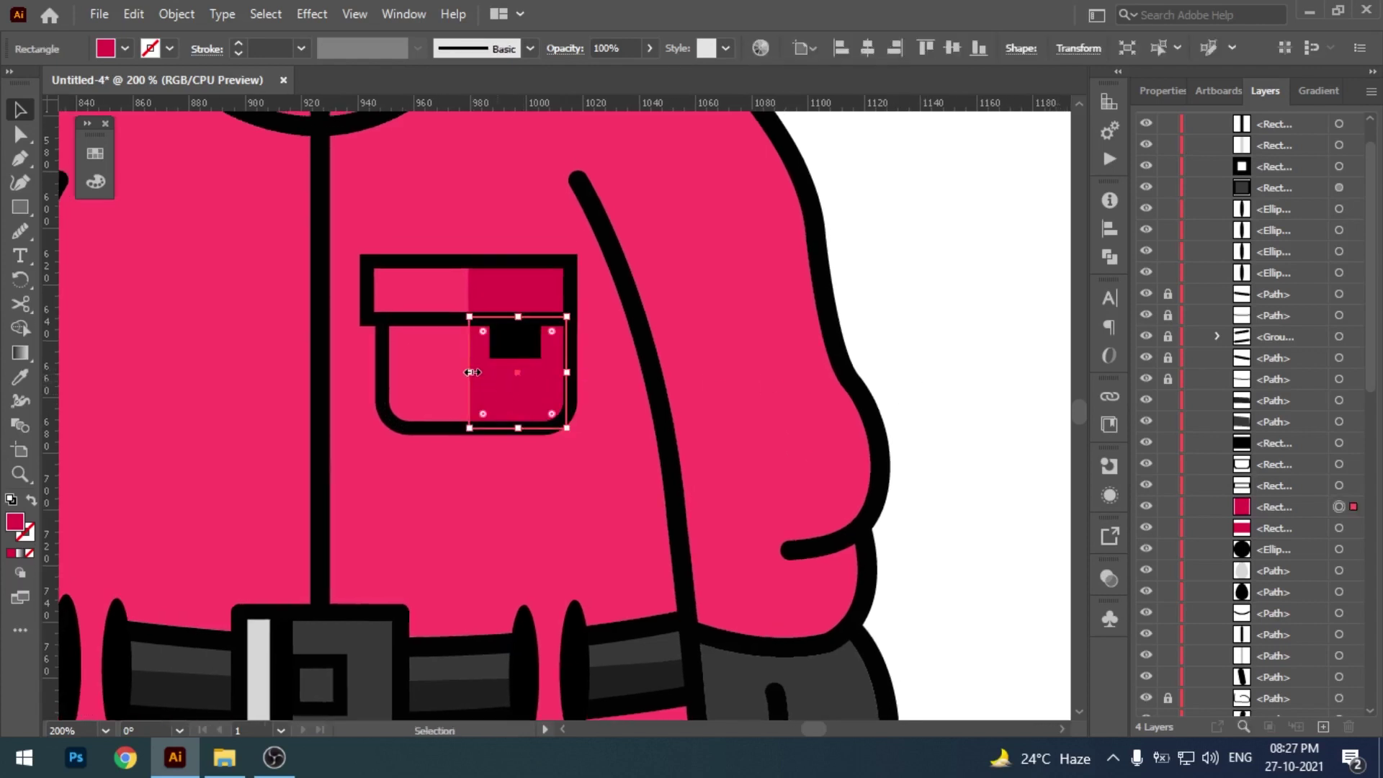
# - Nudge the pocket shading about 15px to the right
pyautogui.moveTo(510, 389); pyautogui.dragTo(521, 389)
pyautogui.click(892, 367)
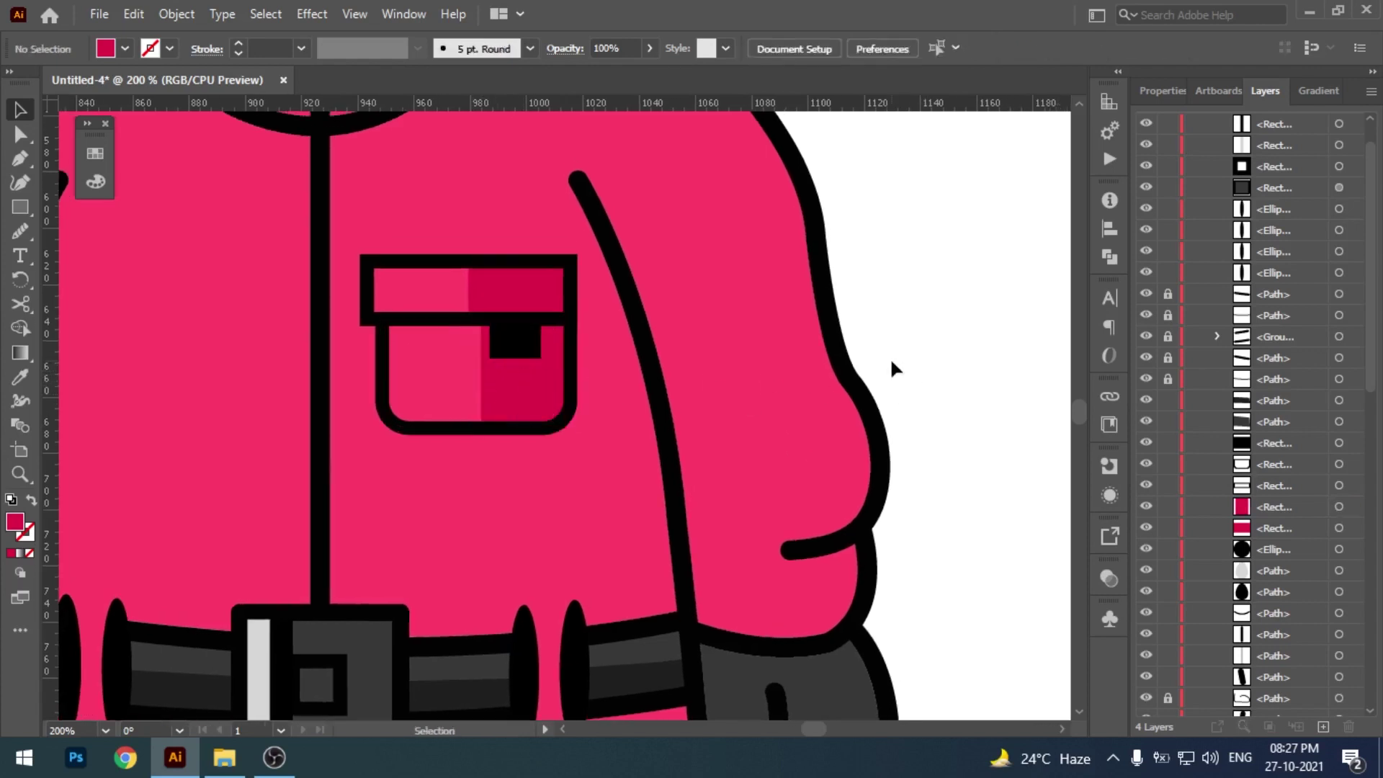
pyautogui.scroll(-1, 889, 357)
pyautogui.scroll(-2, 889, 357)
pyautogui.moveTo(756, 338)
pyautogui.mouseDown()
pyautogui.moveTo(772, 355)
pyautogui.moveTo(769, 426)
pyautogui.mouseUp()
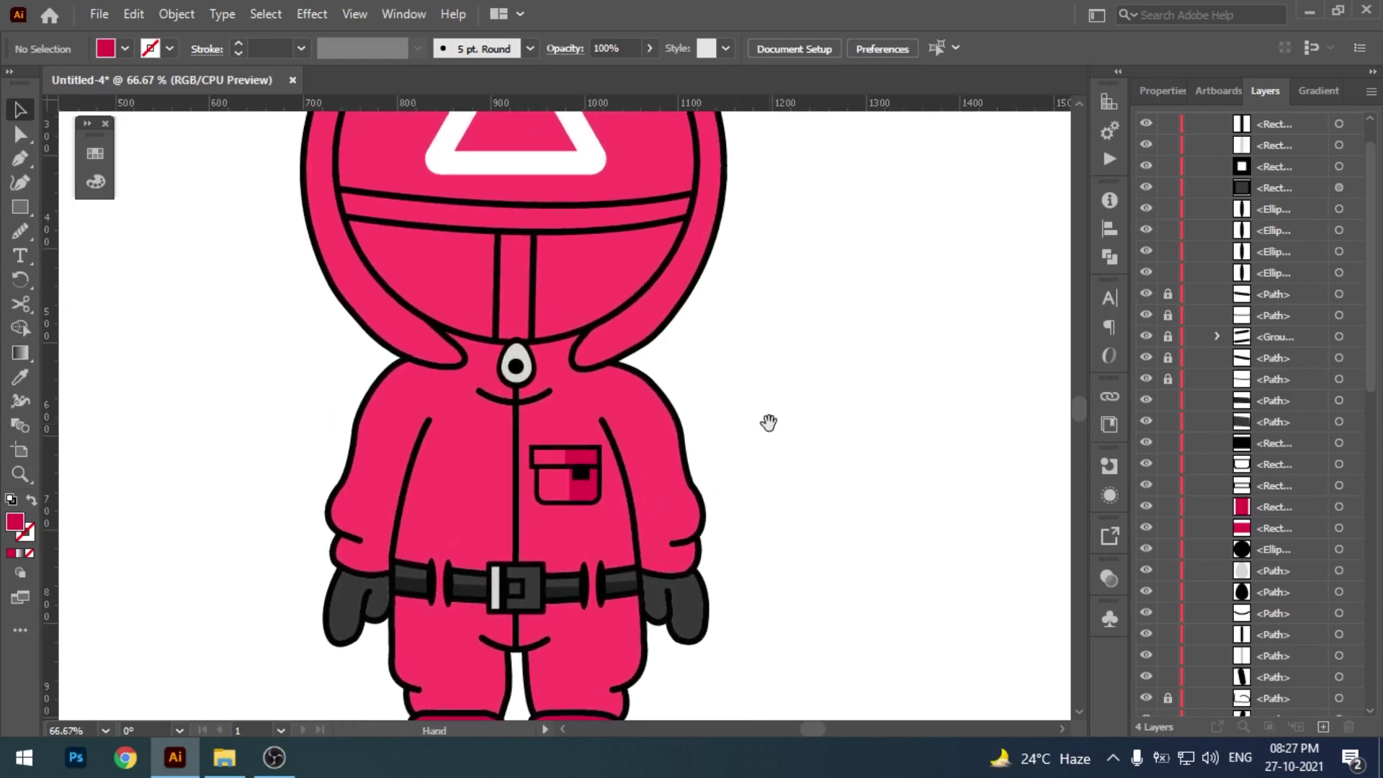
# - Apply a linear gradient fill to the helmet ellipse
pyautogui.scroll(-1, 767, 371)
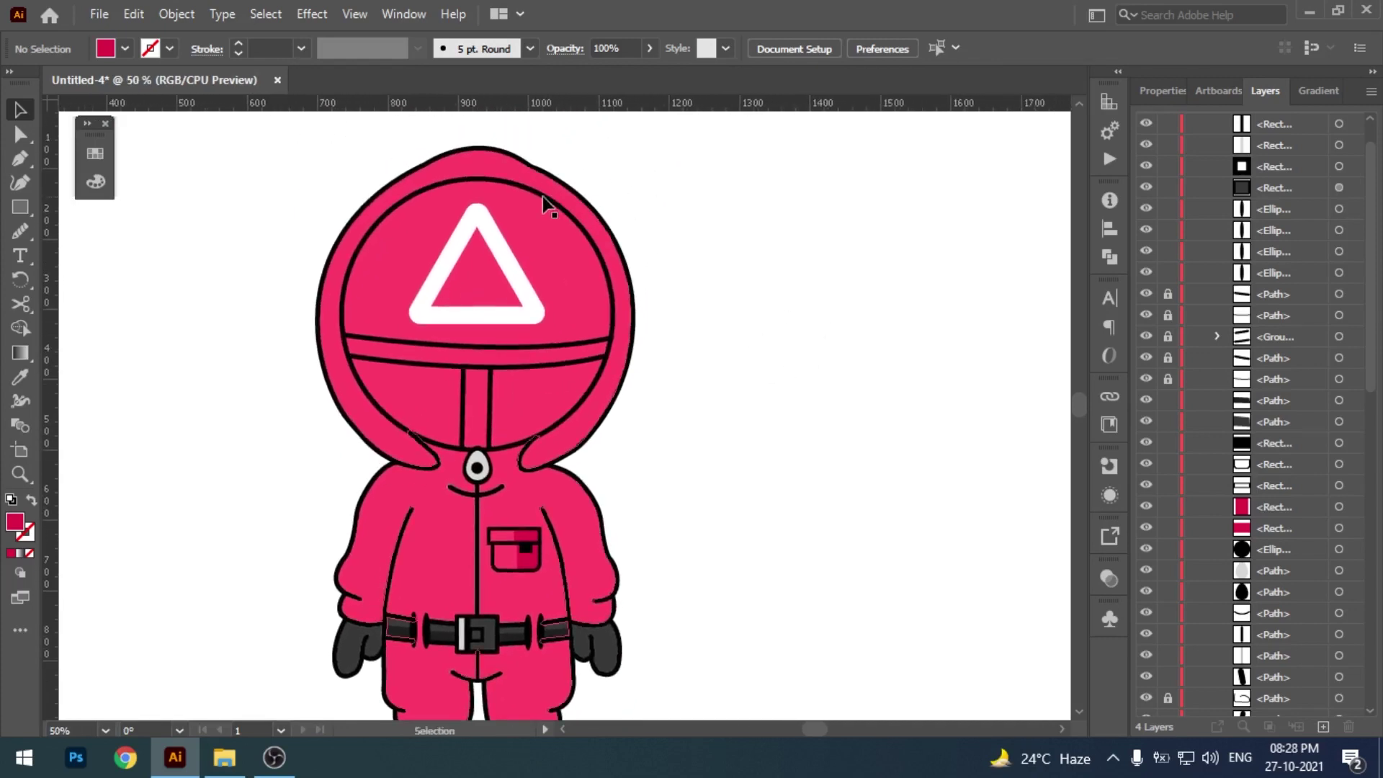
pyautogui.click(543, 201)
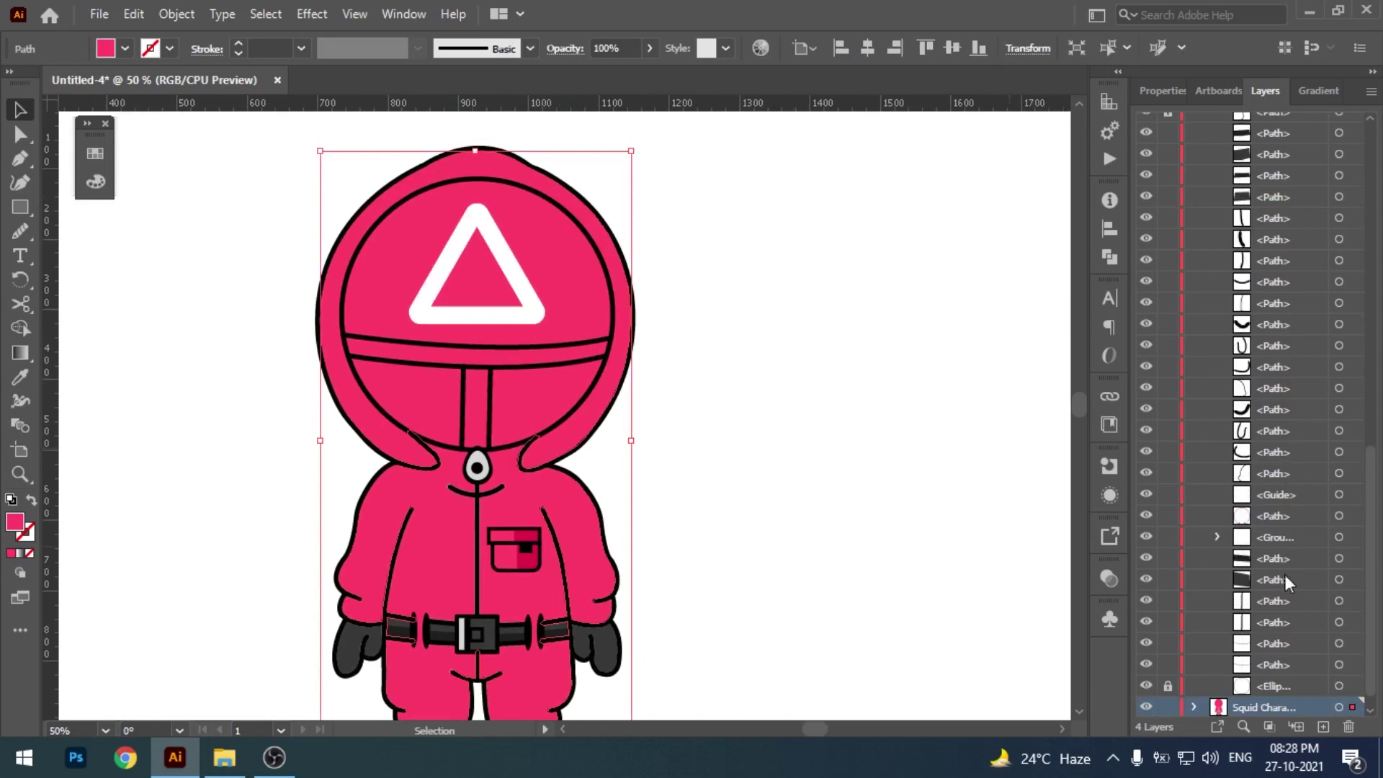
pyautogui.click(502, 448)
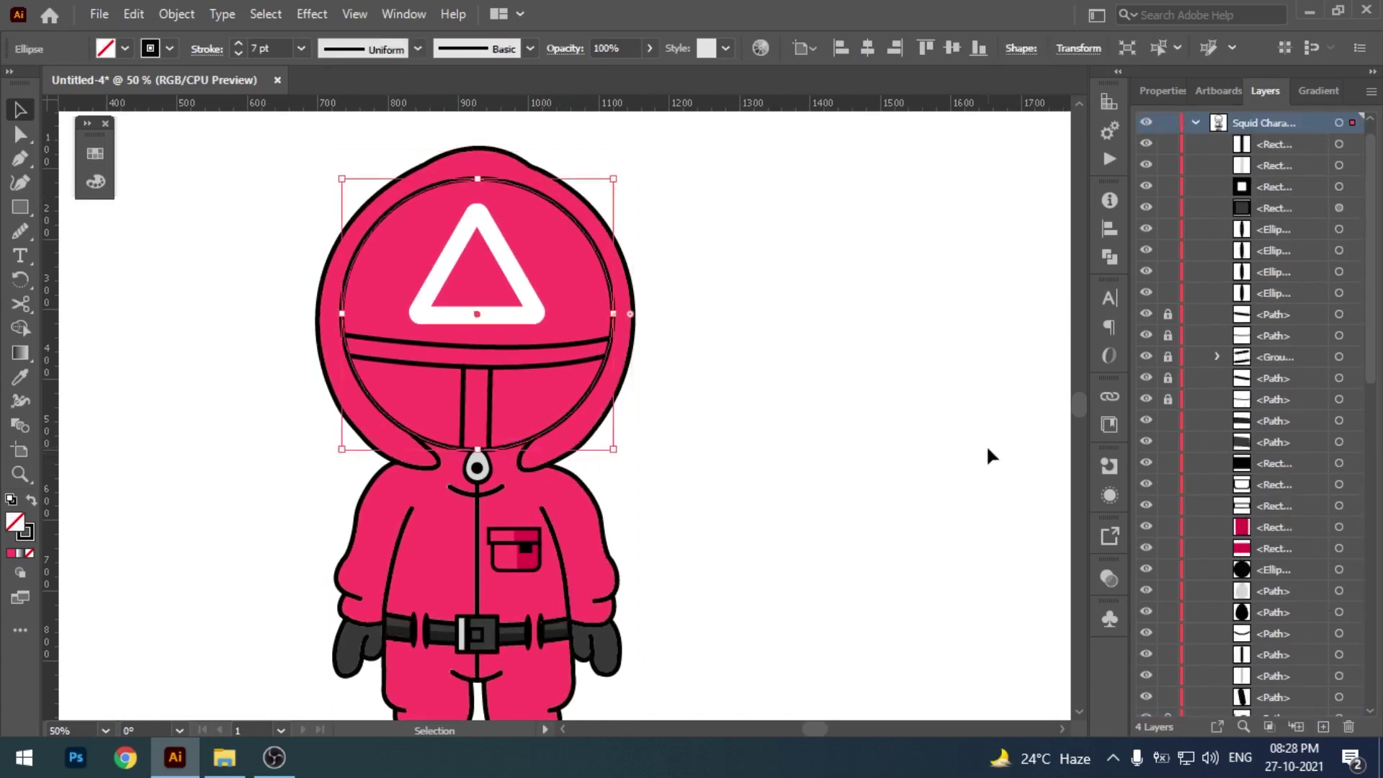
pyautogui.click(404, 15)
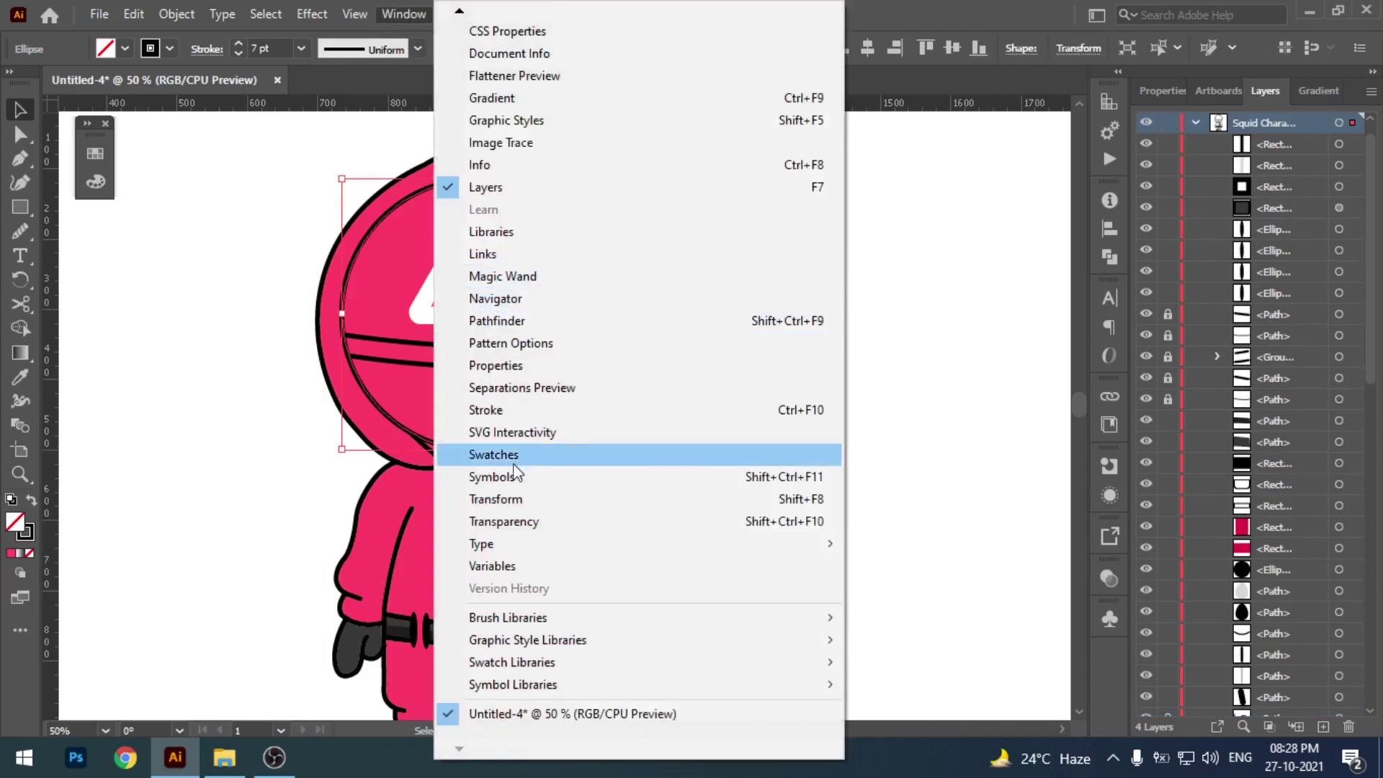
pyautogui.click(492, 98)
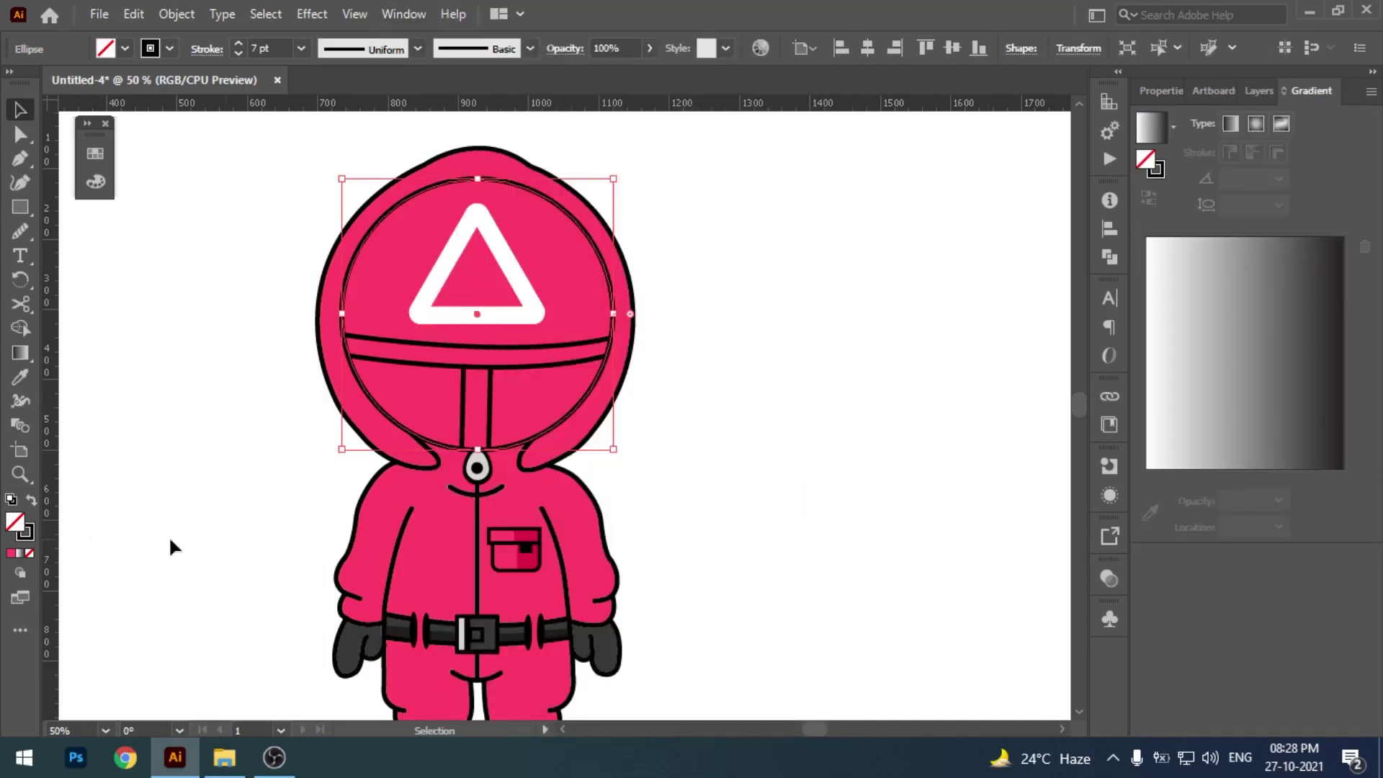
pyautogui.click(14, 554)
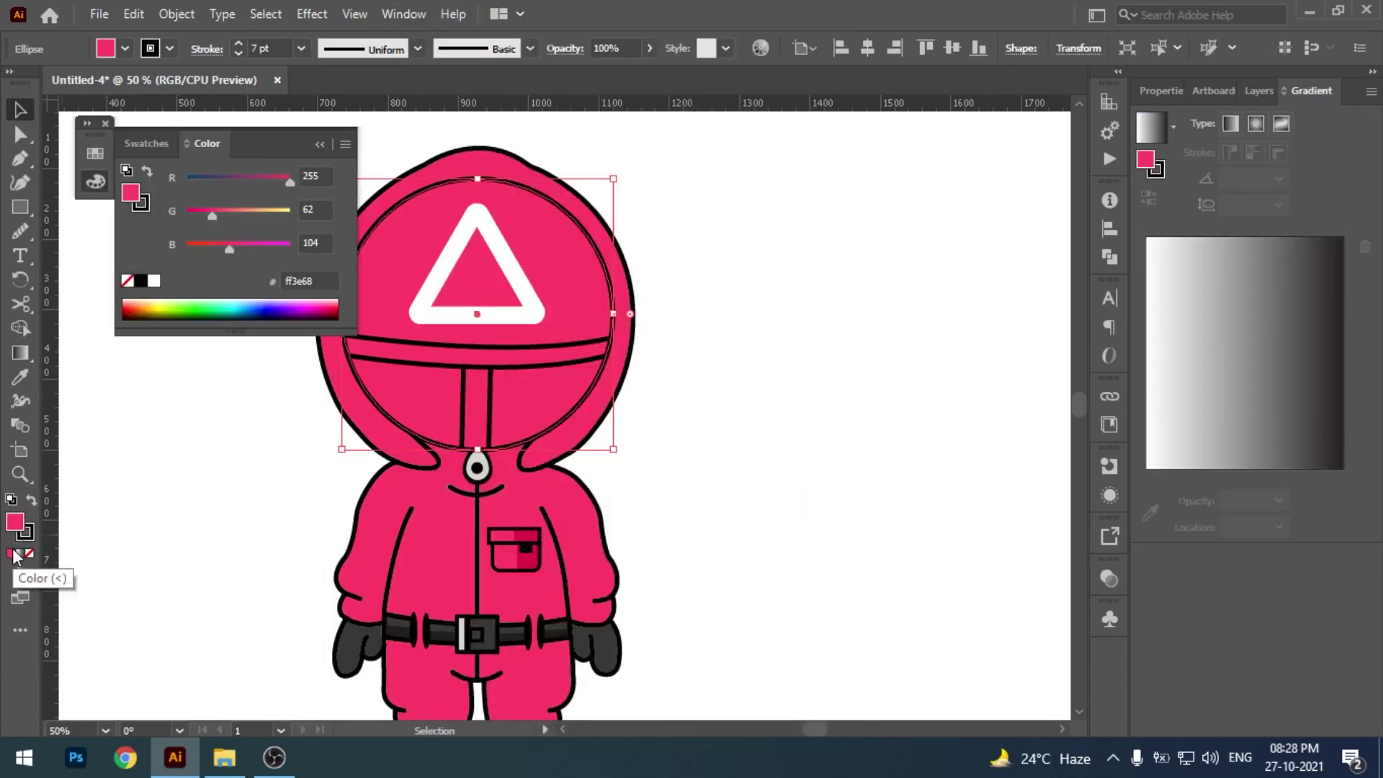
pyautogui.click(1110, 279)
pyautogui.click(1235, 124)
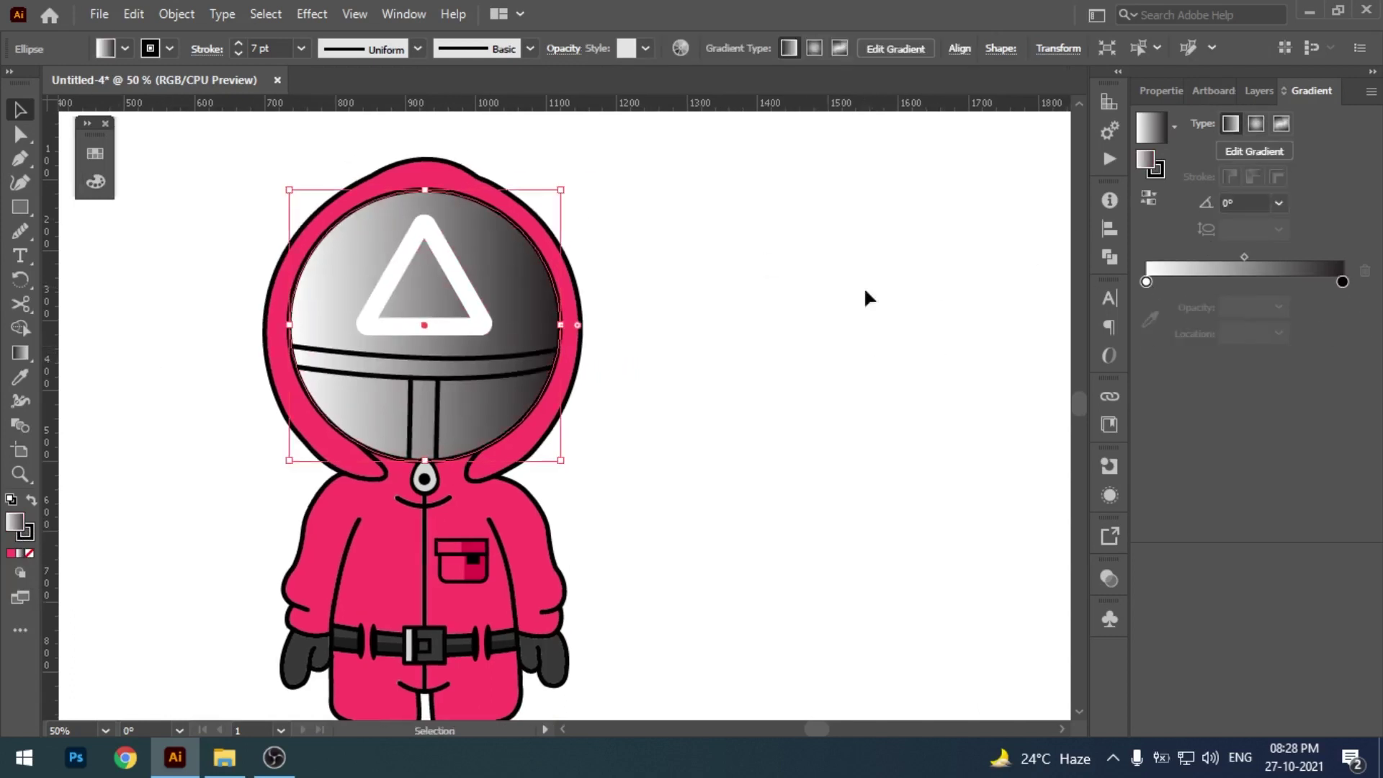
# - Draw a stroke-less sample square filled dark grey #232323 beside the character
pyautogui.press('m')
pyautogui.moveTo(717, 296); pyautogui.dragTo(784, 353)
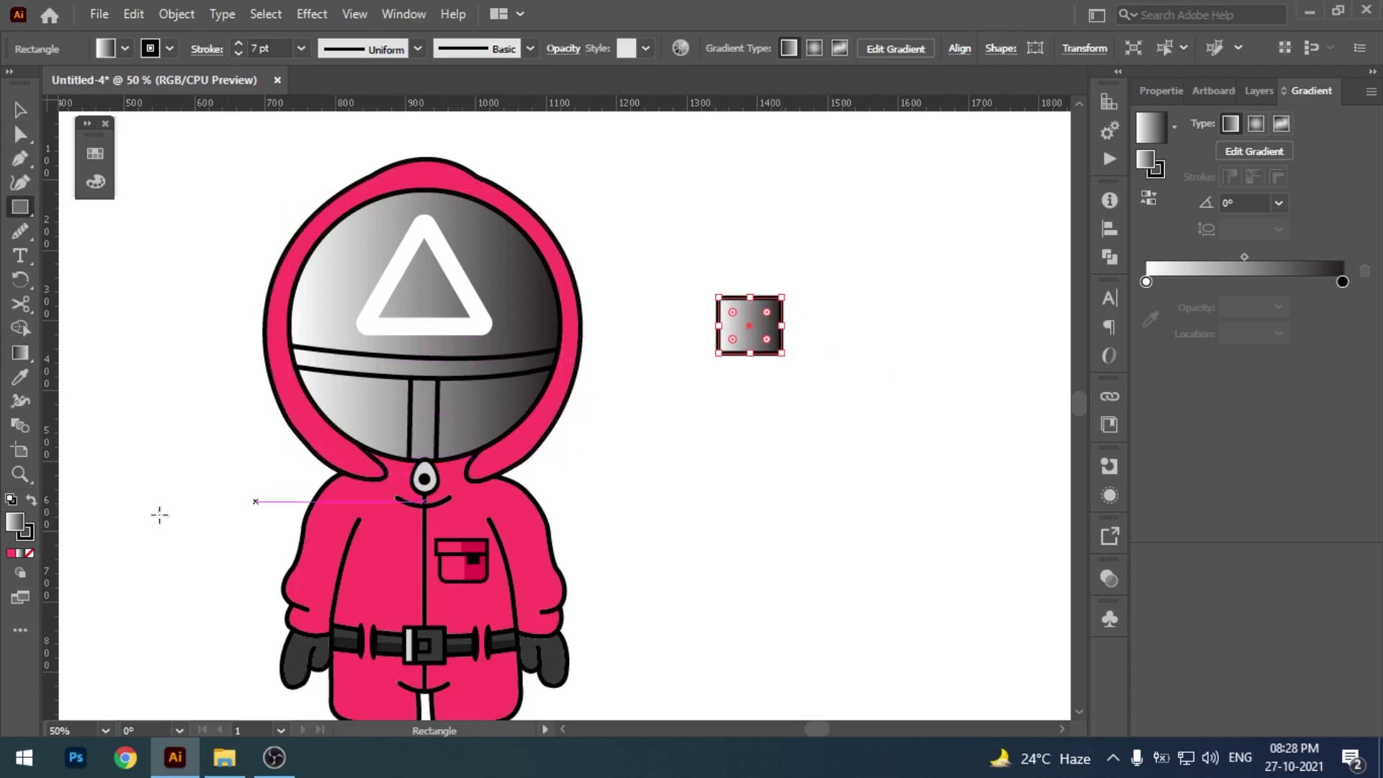
pyautogui.click(29, 552)
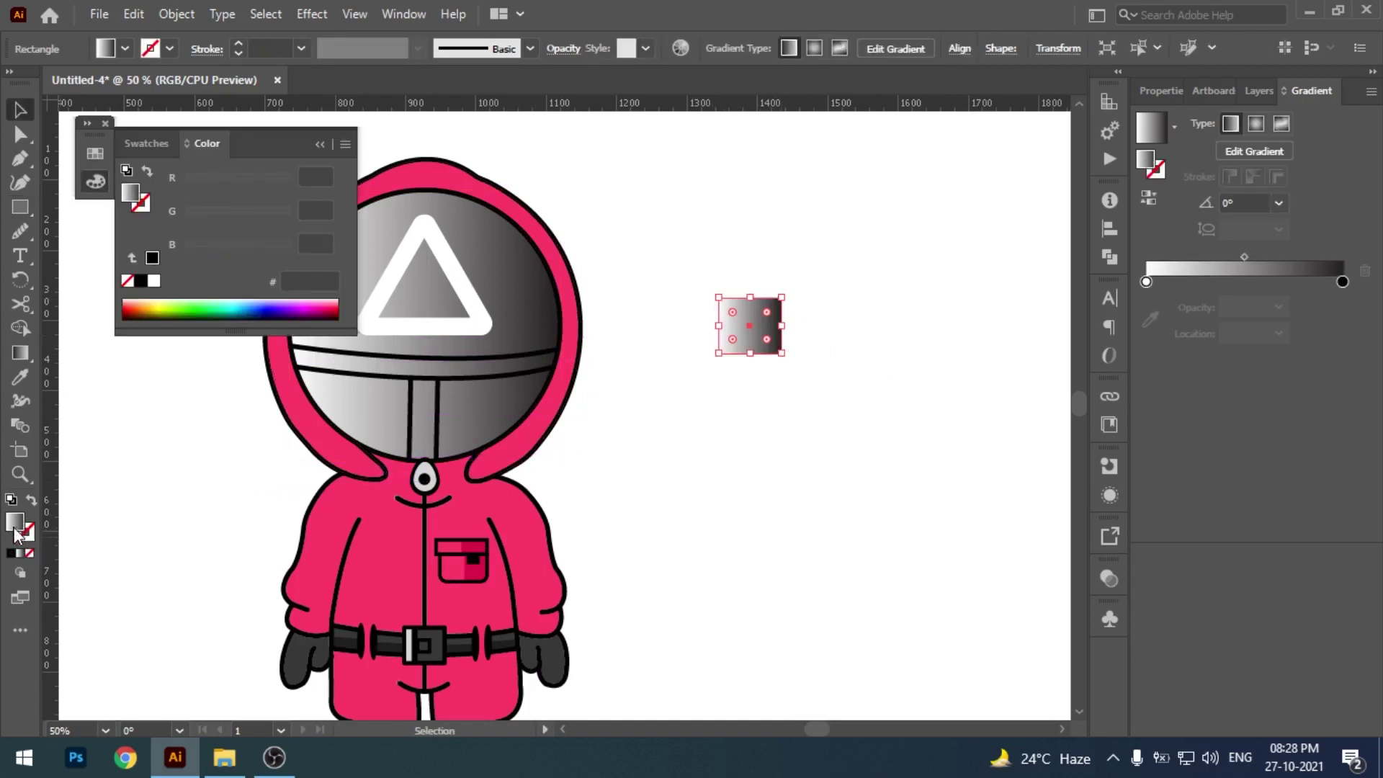
pyautogui.click(12, 553)
pyautogui.doubleClick(14, 522)
pyautogui.click(859, 409)
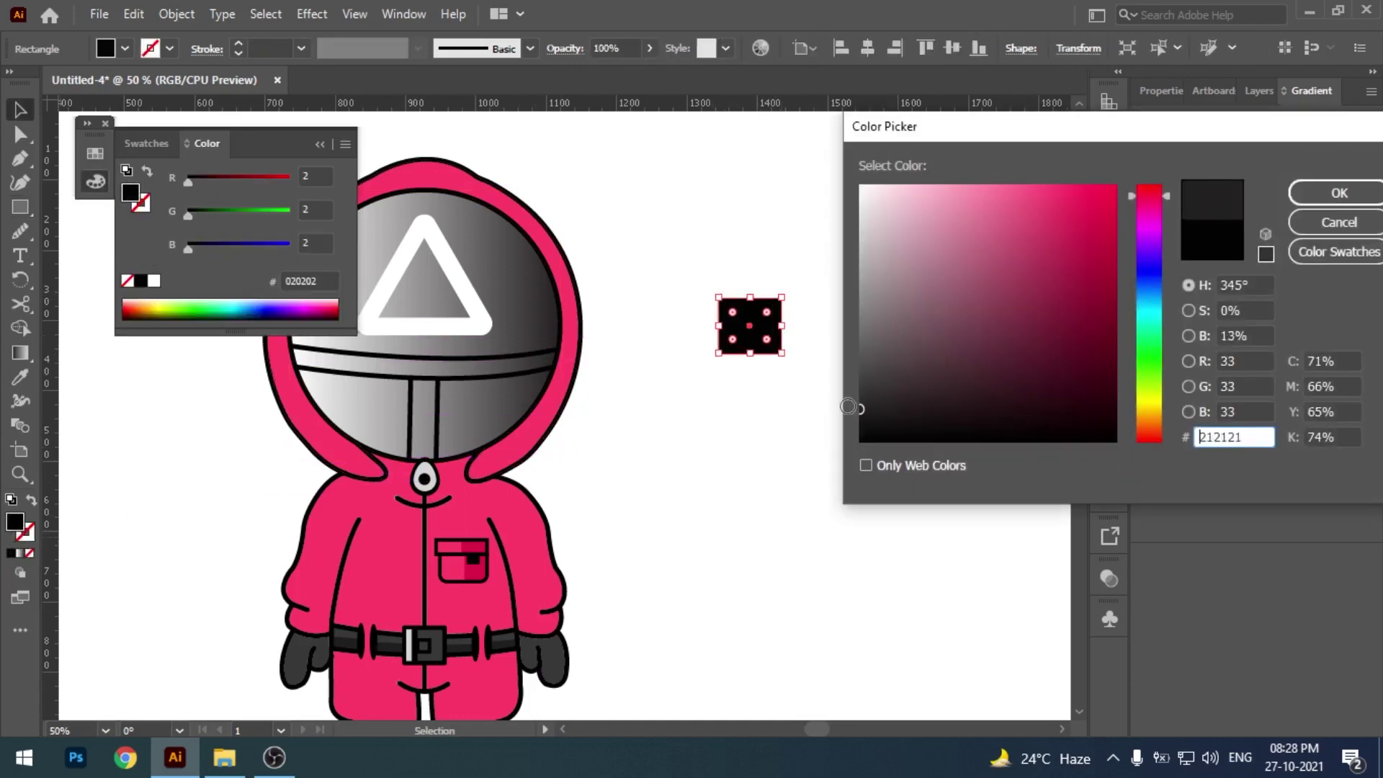
pyautogui.click(1339, 193)
# - Duplicate the sample square and fill the copy almost-black #0c0c0c
pyautogui.moveTo(763, 332); pyautogui.dragTo(819, 370)
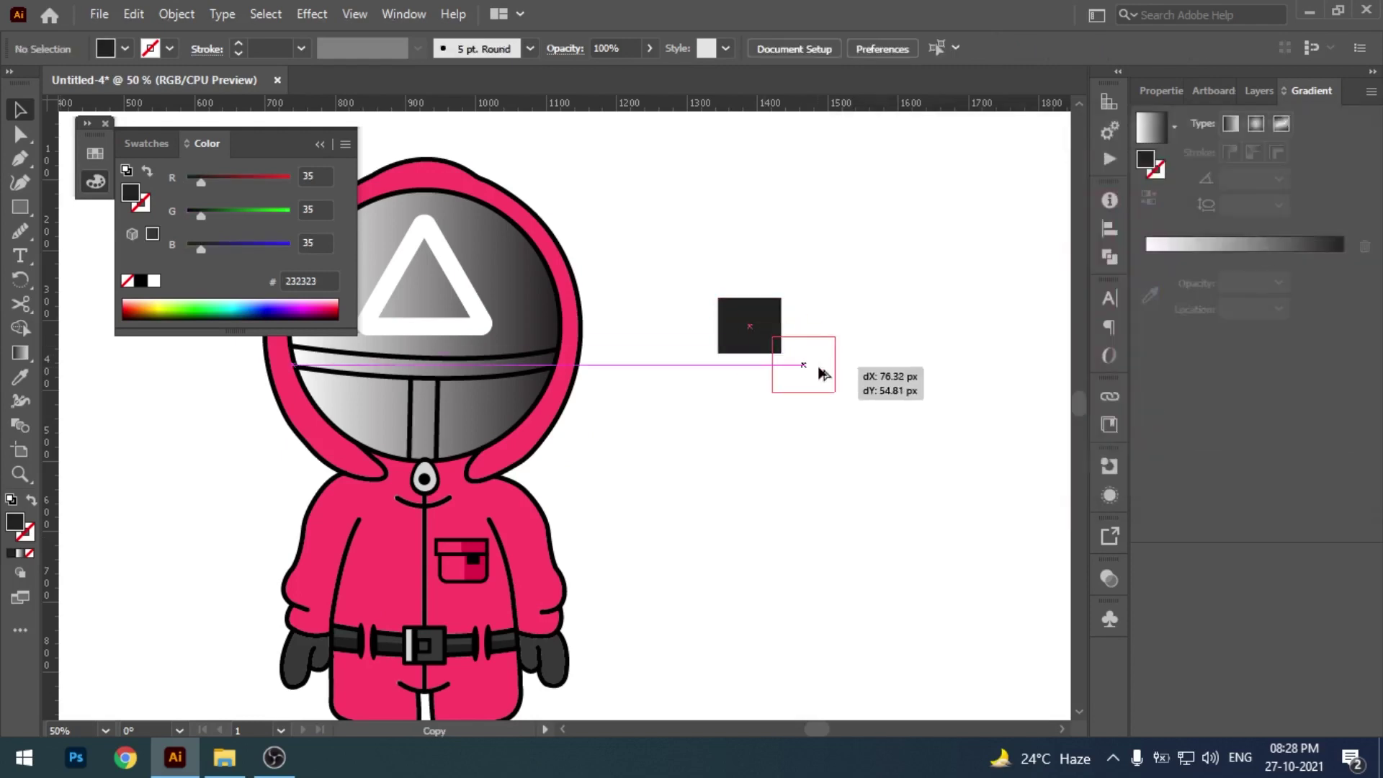
pyautogui.doubleClick(15, 521)
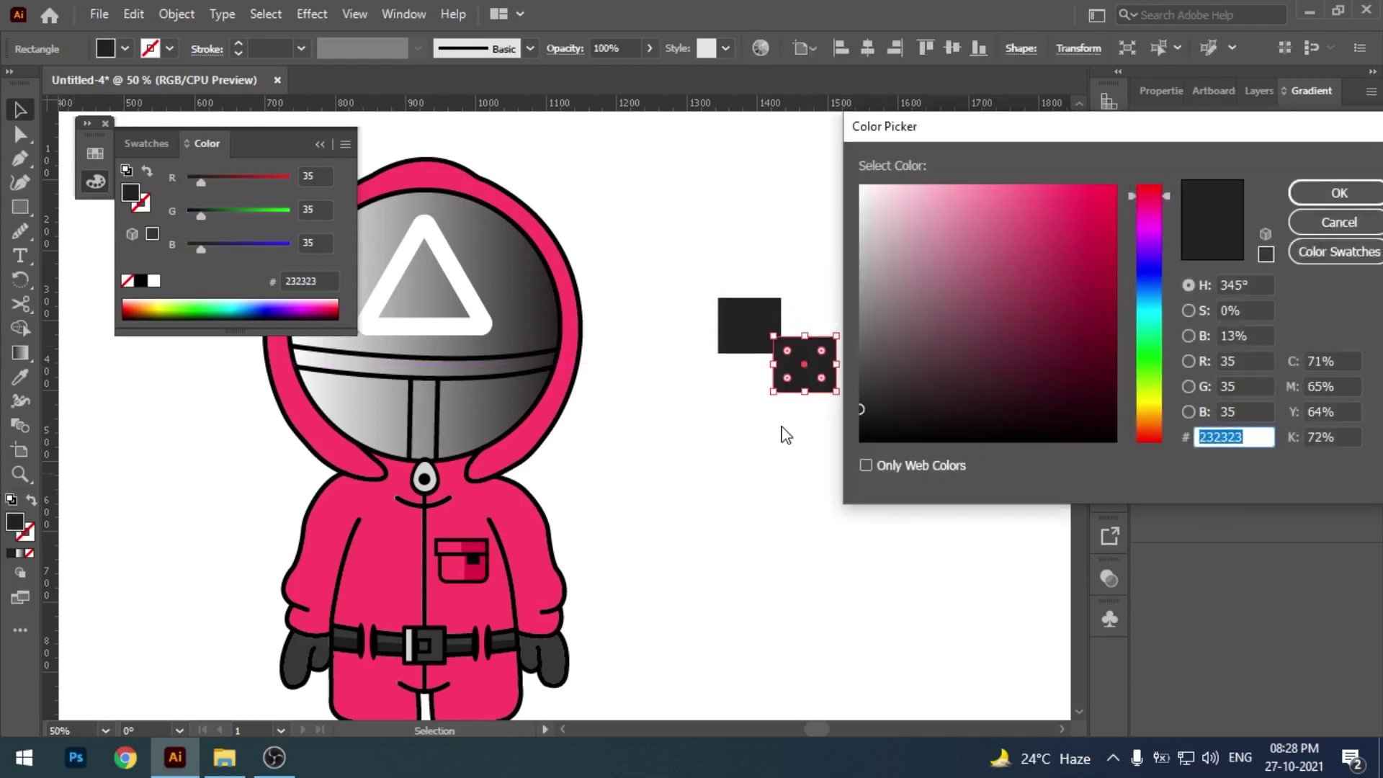
pyautogui.click(856, 428)
pyautogui.press('Return')
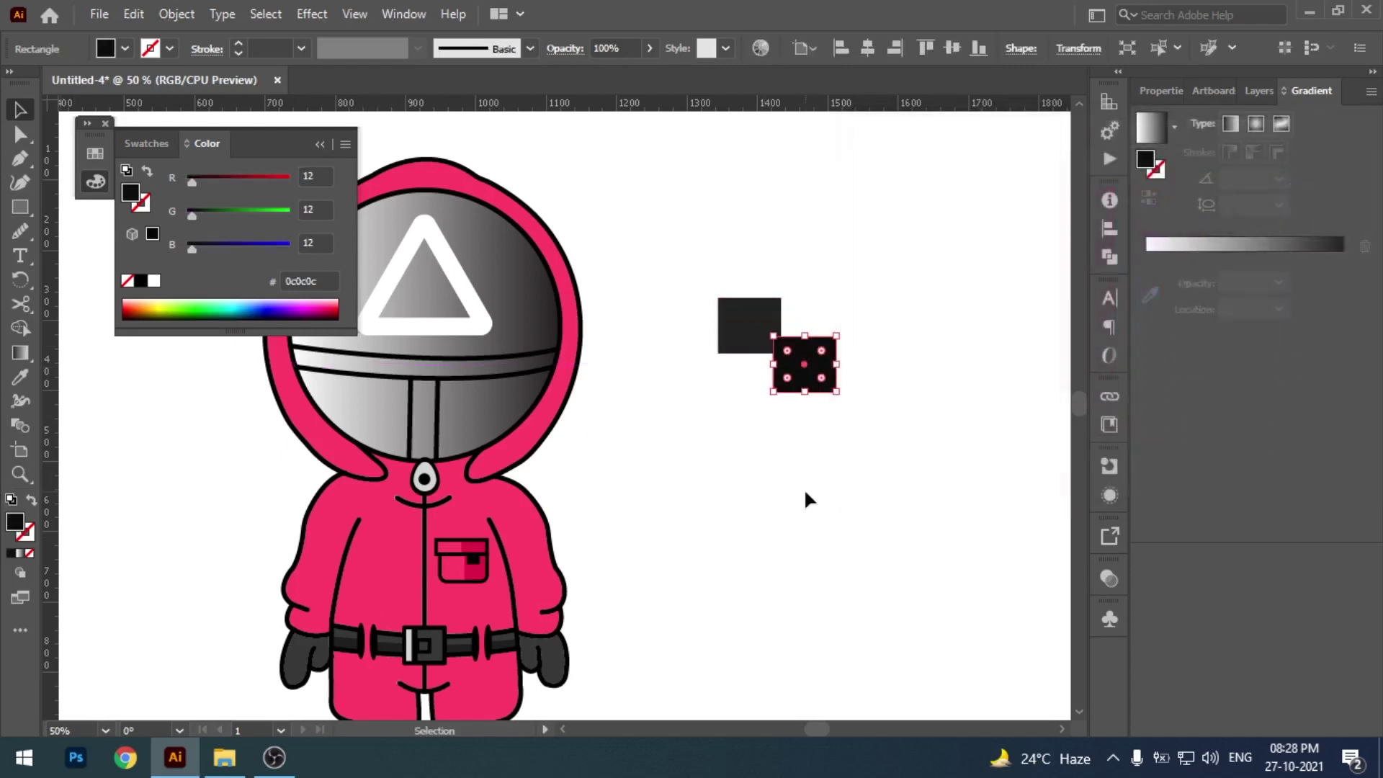
pyautogui.moveTo(771, 338); pyautogui.dragTo(757, 311)
# - Set the helmet gradient's right stop to #0c0c0c and left stop to #232323
pyautogui.click(540, 312)
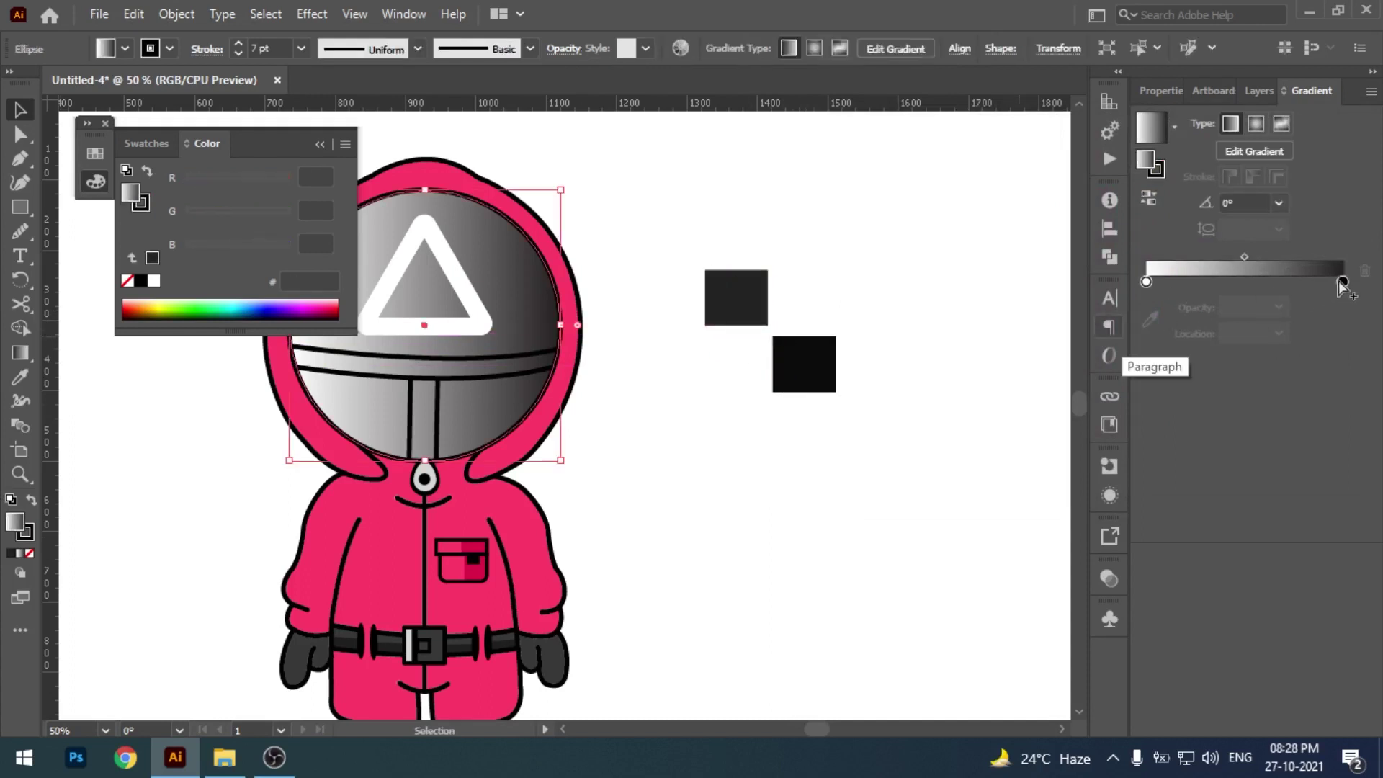
pyautogui.click(1342, 282)
pyautogui.click(1151, 294)
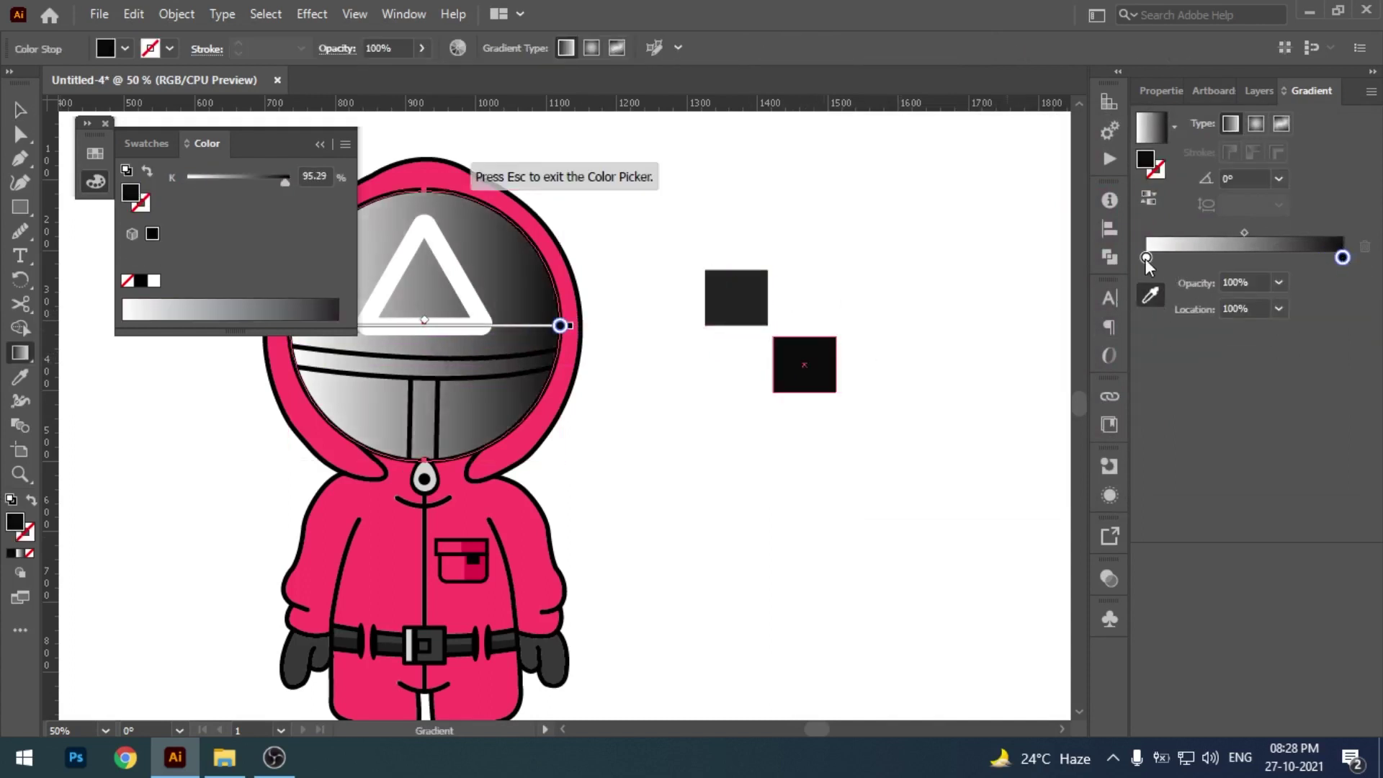
pyautogui.click(1147, 259)
pyautogui.click(742, 299)
pyautogui.press('v')
pyautogui.click(683, 485)
pyautogui.moveTo(691, 404); pyautogui.dragTo(724, 441)
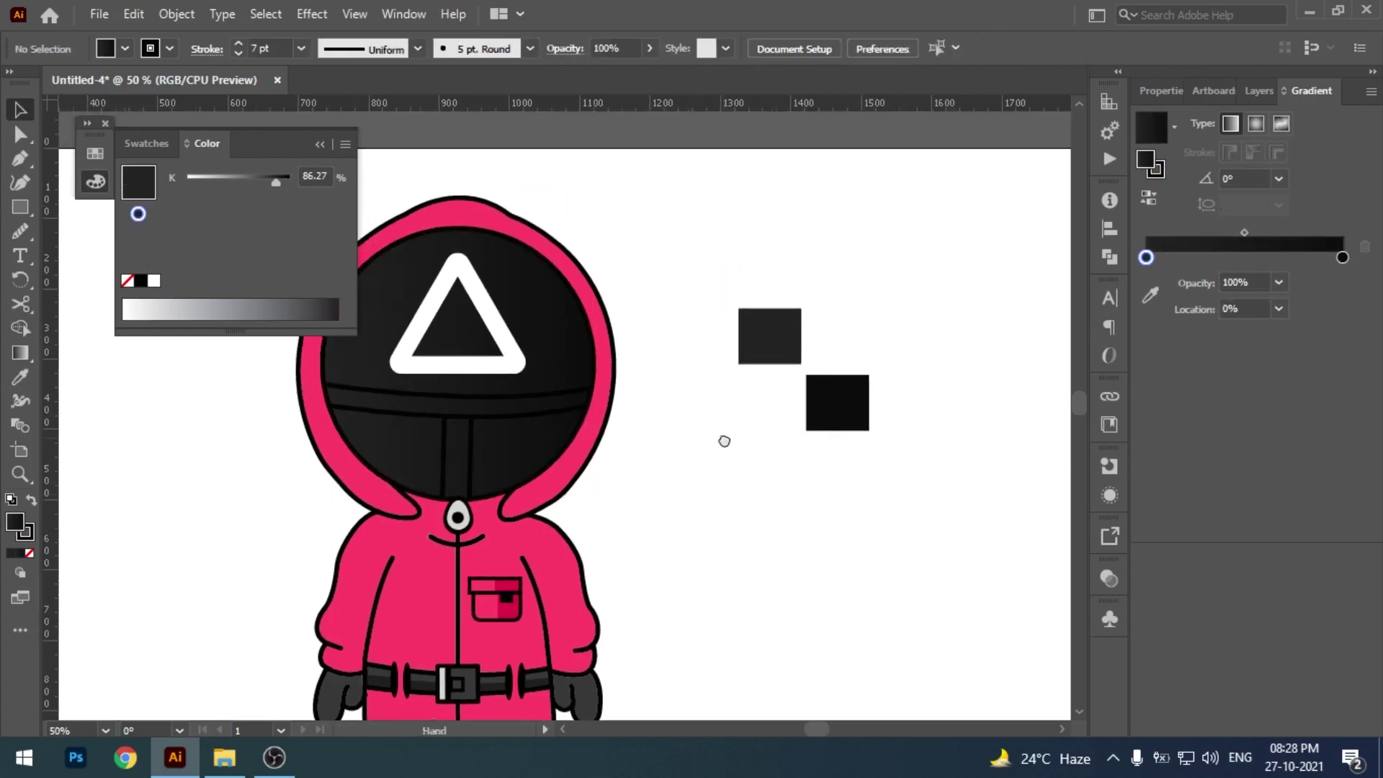
# - Shift the helmet gradient's midpoint to about 56%
pyautogui.click(769, 336)
pyautogui.click(556, 334)
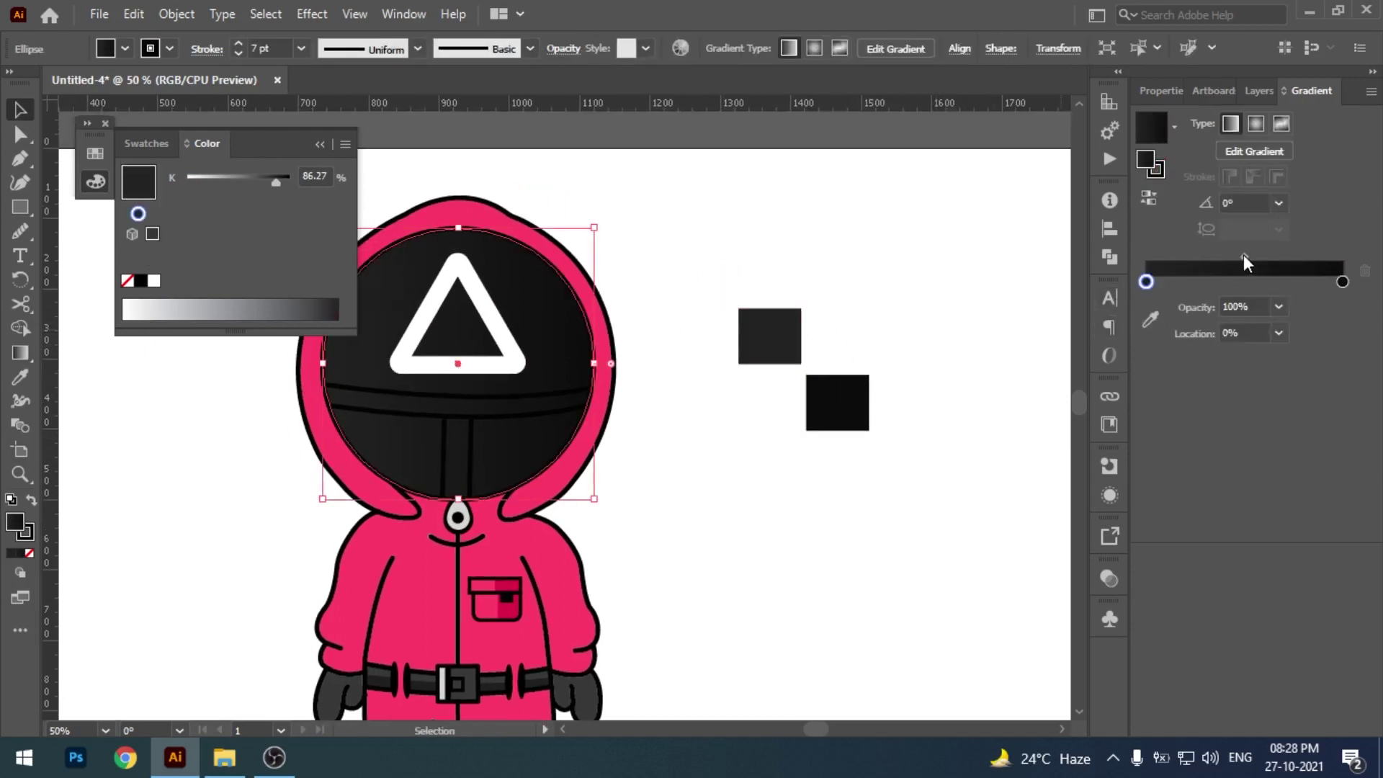
pyautogui.click(1255, 256)
pyautogui.click(320, 144)
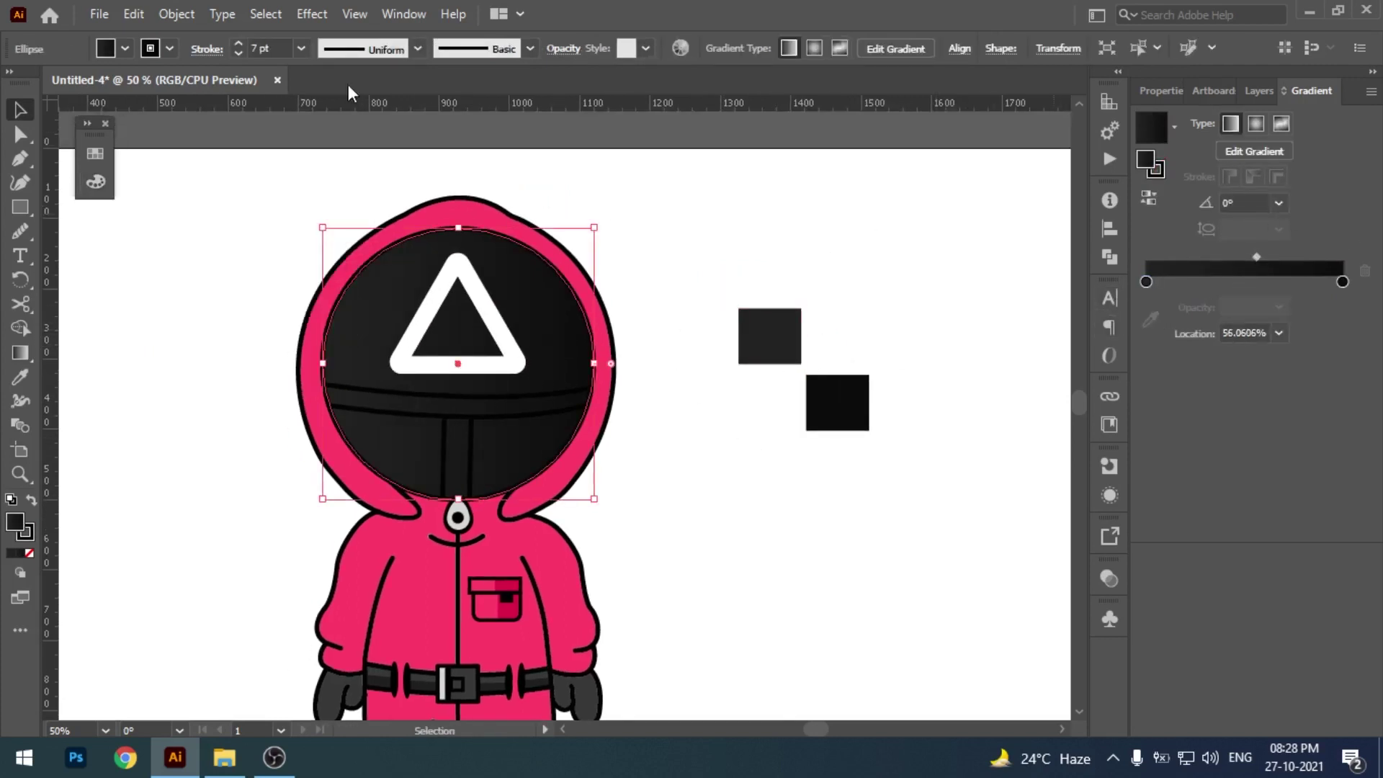
pyautogui.click(106, 124)
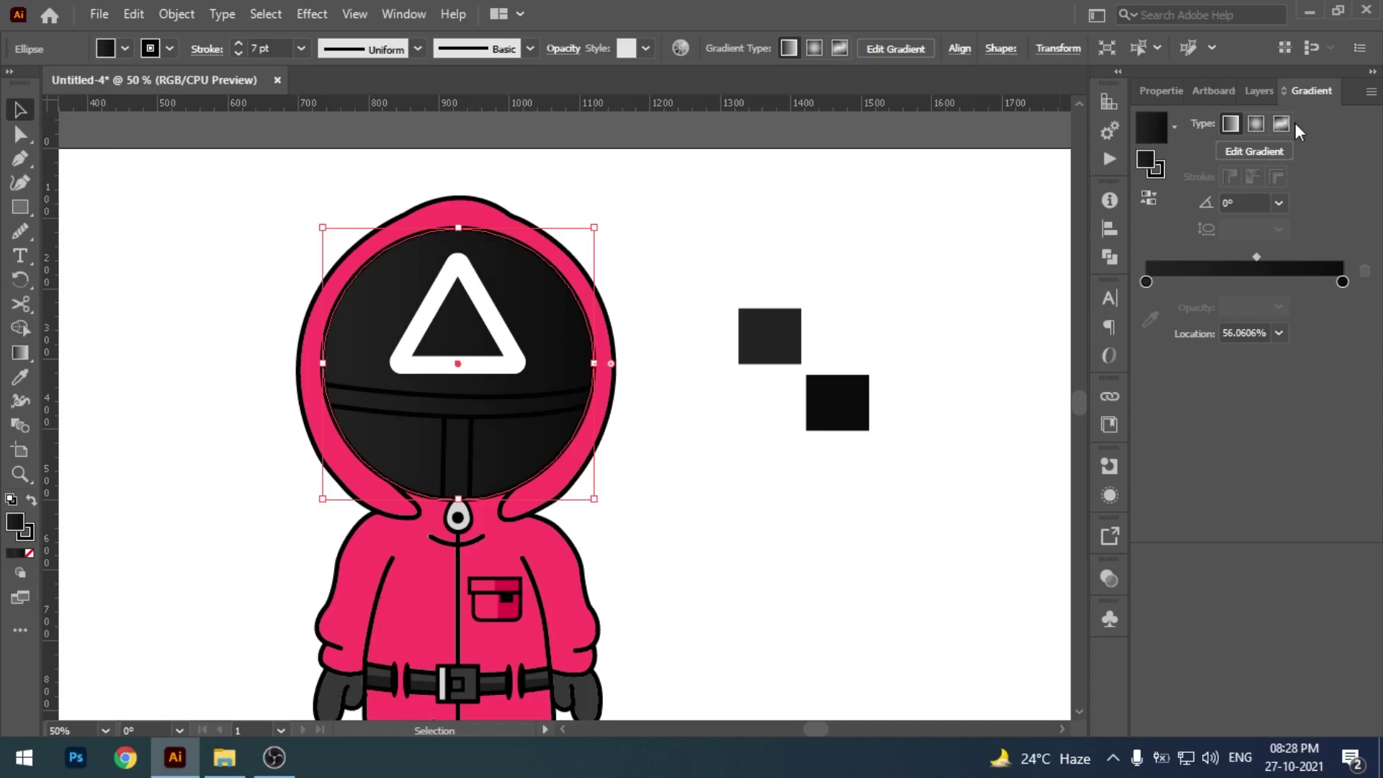
pyautogui.click(1261, 91)
pyautogui.moveTo(880, 298); pyautogui.dragTo(881, 281)
# - Delete the two dark sample squares
pyautogui.moveTo(755, 214); pyautogui.dragTo(957, 456)
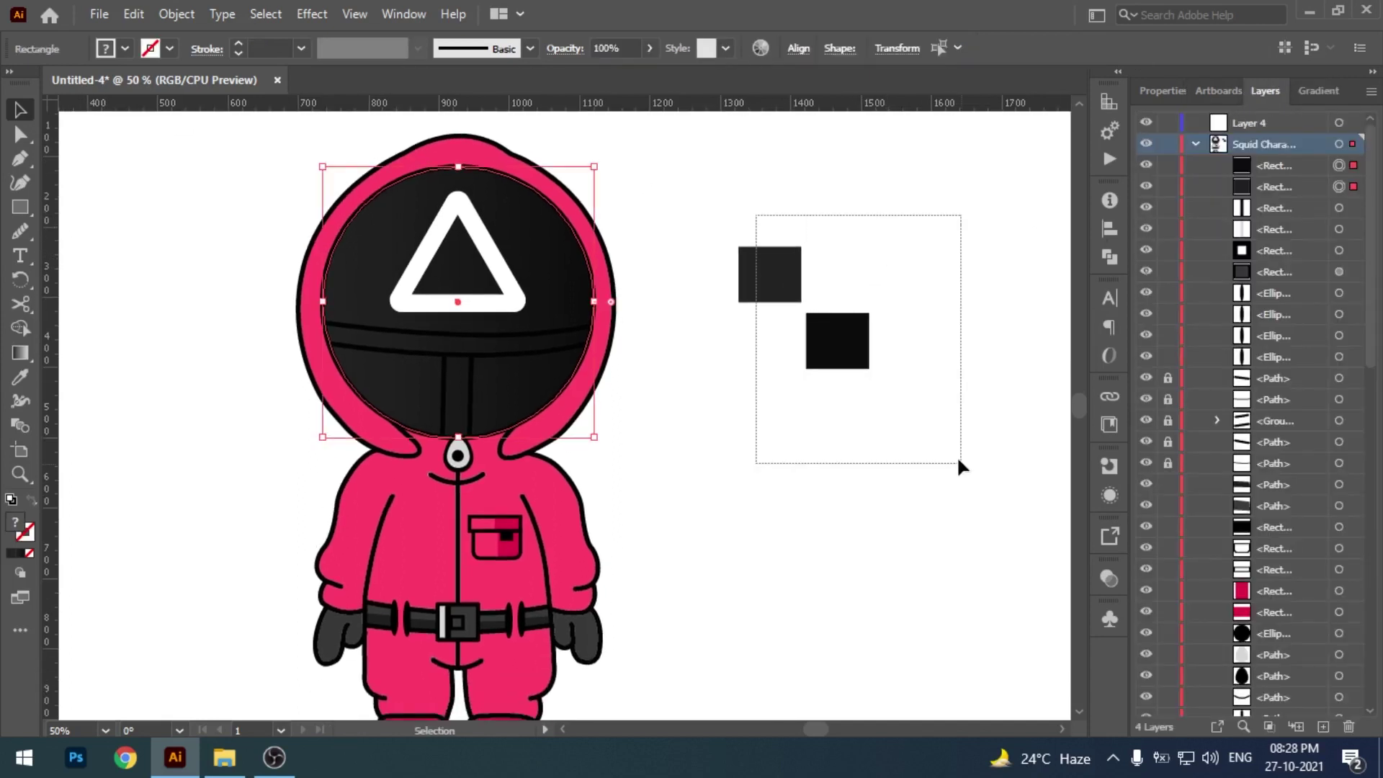
pyautogui.press('Delete')
pyautogui.moveTo(763, 375)
pyautogui.mouseDown()
pyautogui.moveTo(739, 399)
pyautogui.moveTo(791, 441)
pyautogui.mouseUp()
# - Scale the white triangle on the helmet down slightly
pyautogui.hotkey('ctrl', '=')
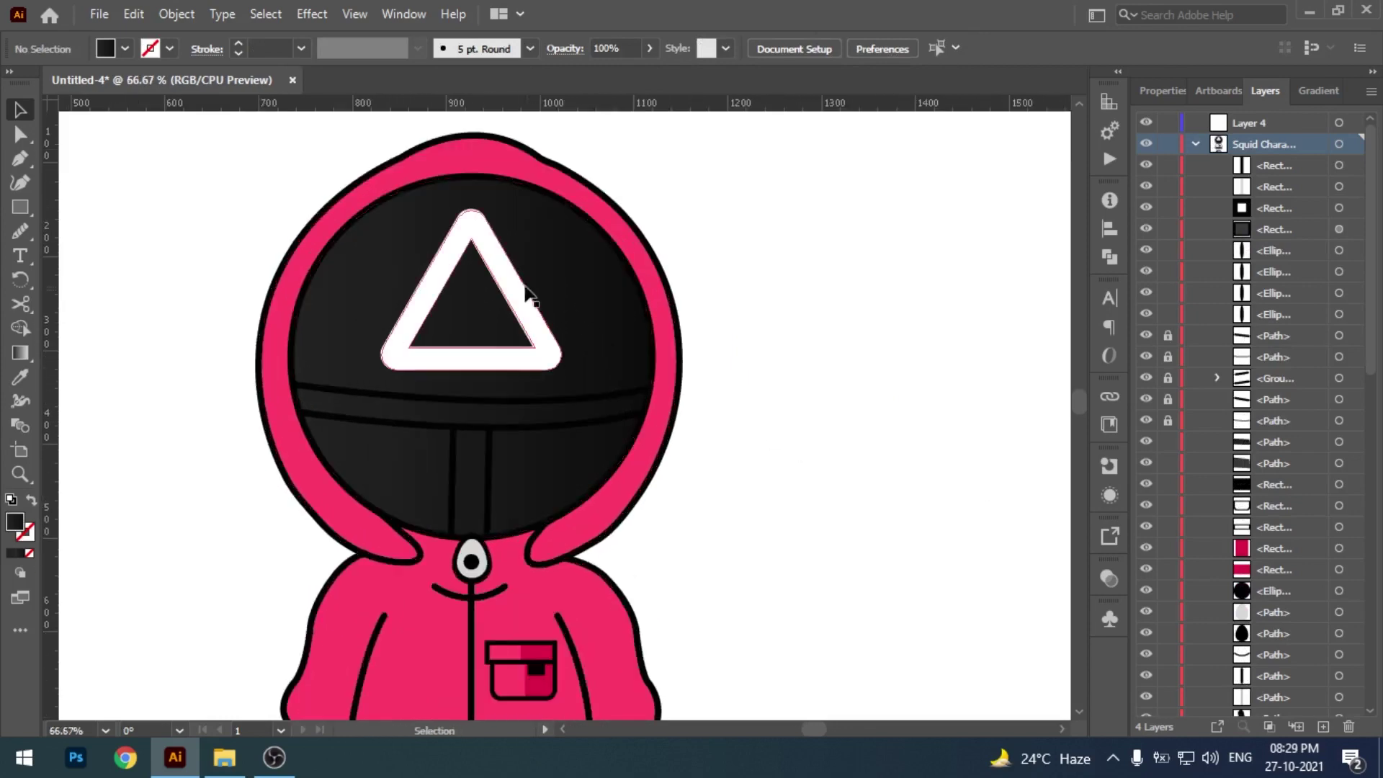
pyautogui.click(516, 232)
pyautogui.moveTo(562, 209); pyautogui.dragTo(557, 213)
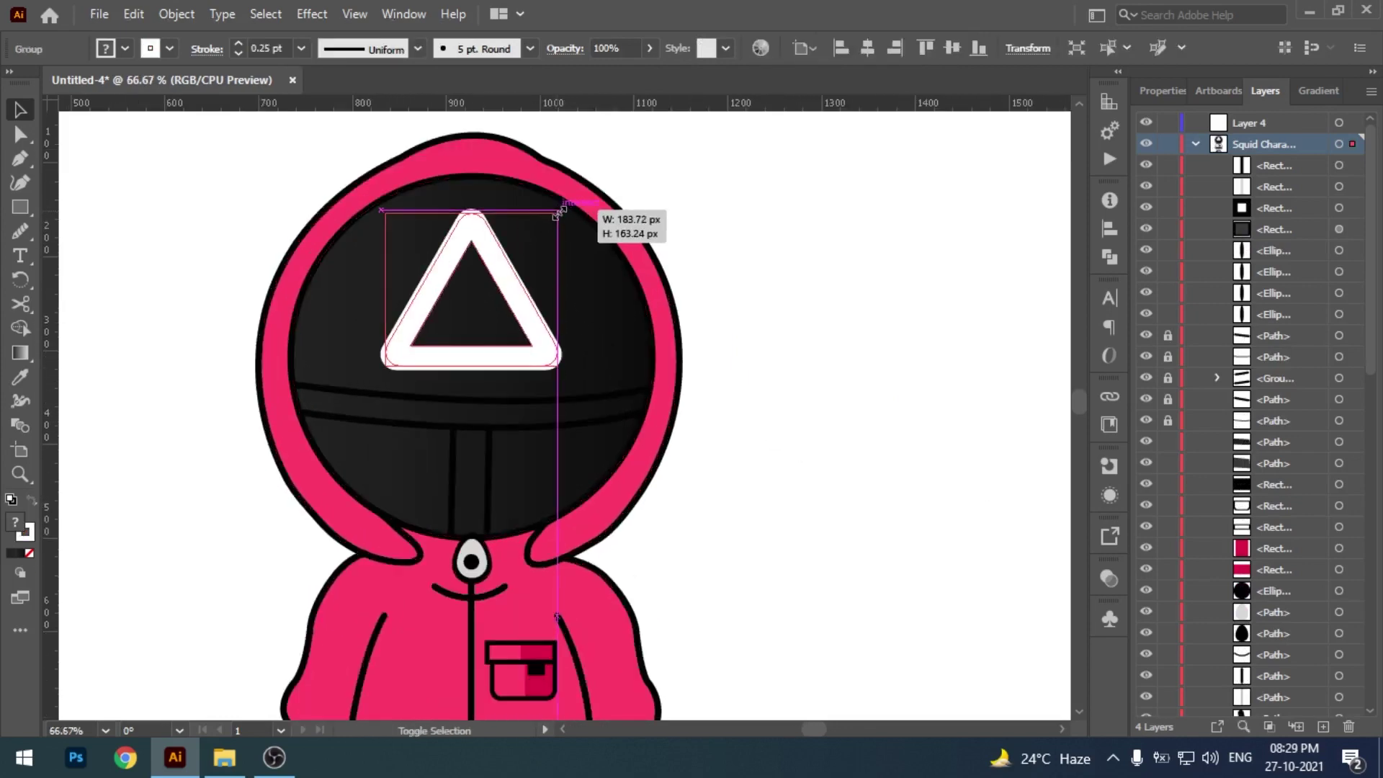
pyautogui.click(827, 324)
# - Lock the two hood outline paths and the whole character layer in Layers
pyautogui.moveTo(846, 370)
pyautogui.mouseDown()
pyautogui.moveTo(857, 317)
pyautogui.moveTo(891, 304)
pyautogui.mouseUp()
pyautogui.hotkey('ctrl', '+')
pyautogui.hotkey('ctrl', '+')
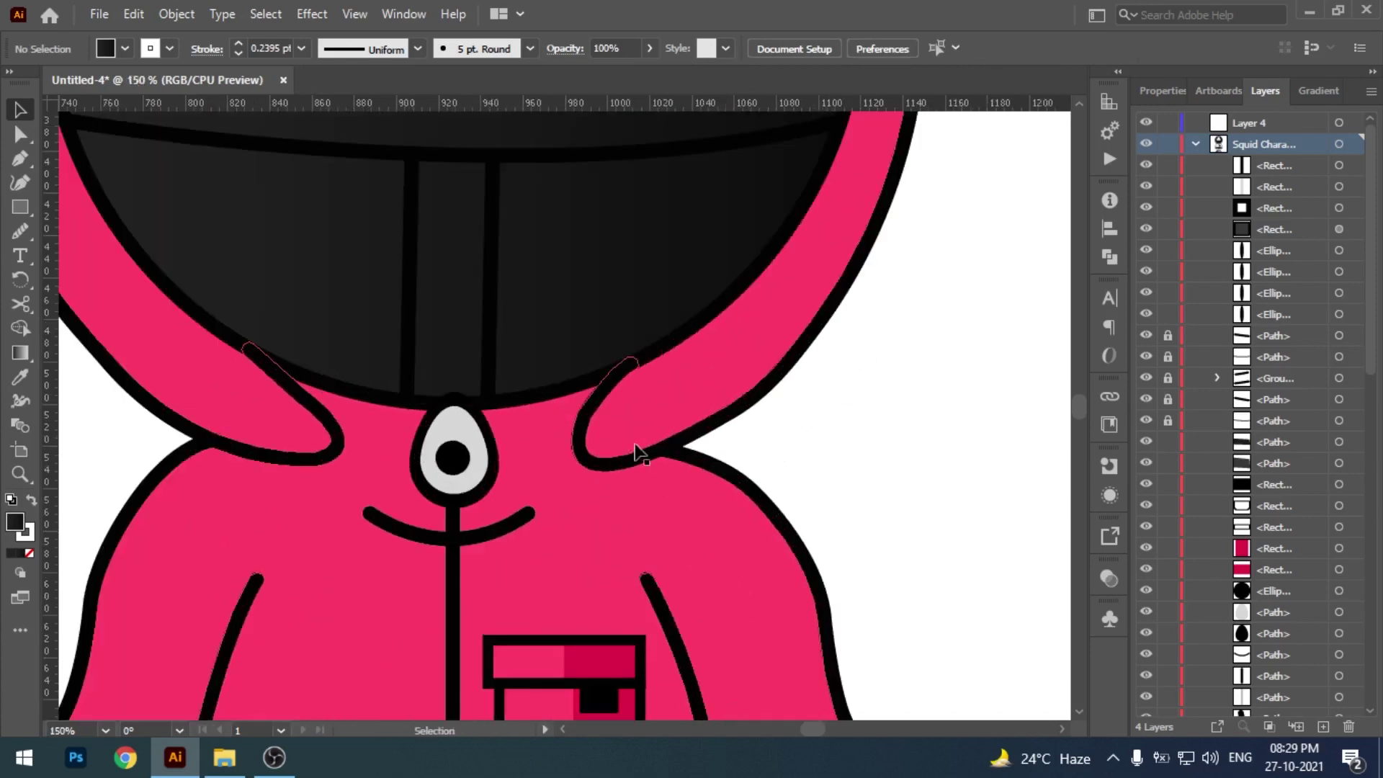
pyautogui.click(788, 463)
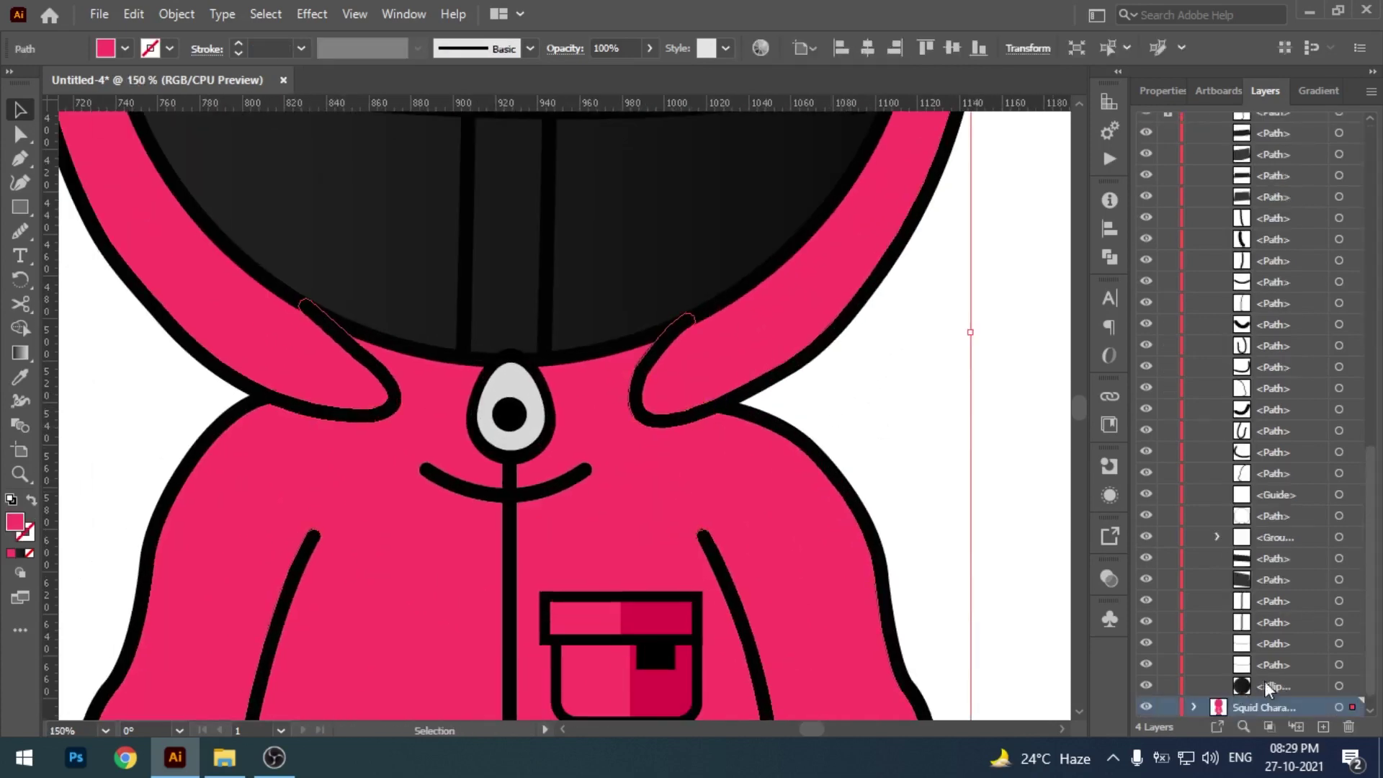
pyautogui.scroll(-1, 1264, 681)
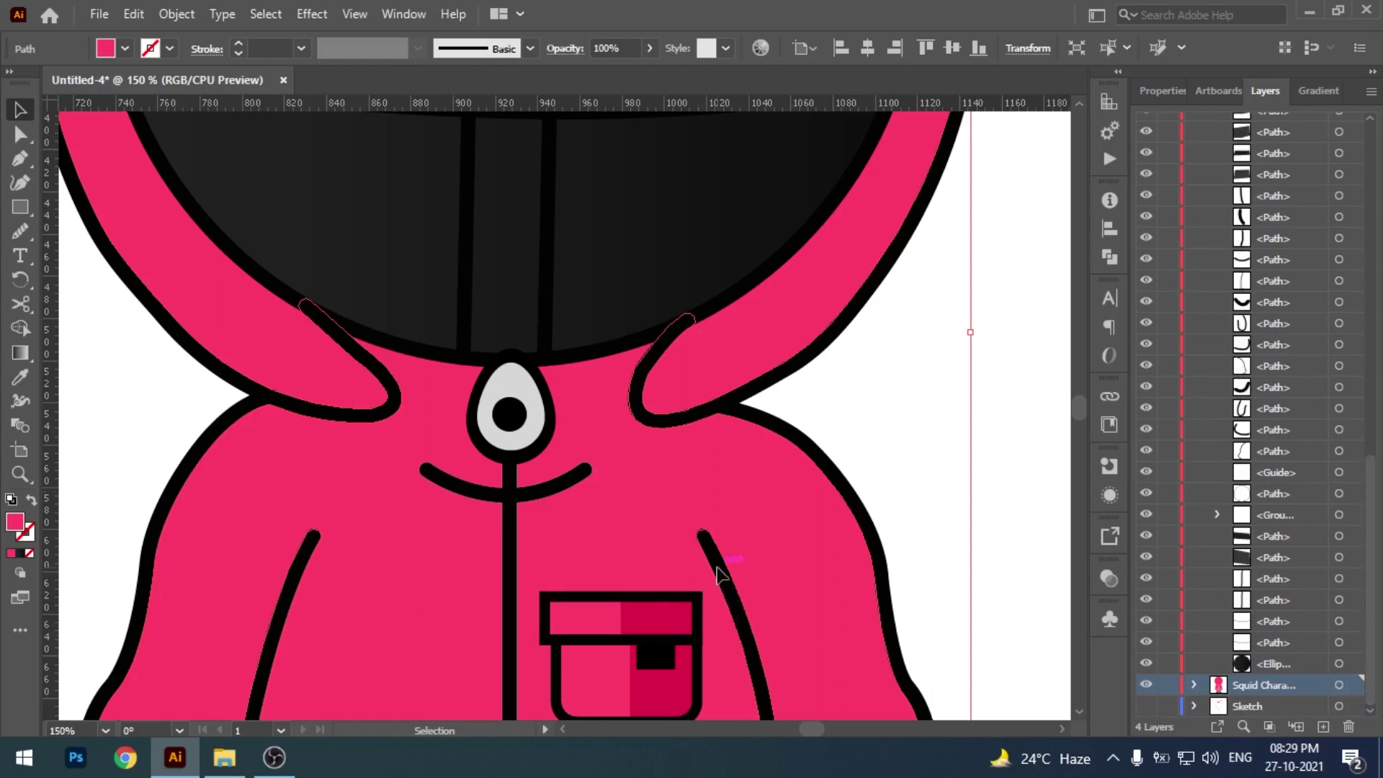
pyautogui.click(863, 450)
pyautogui.moveTo(835, 487); pyautogui.dragTo(834, 487)
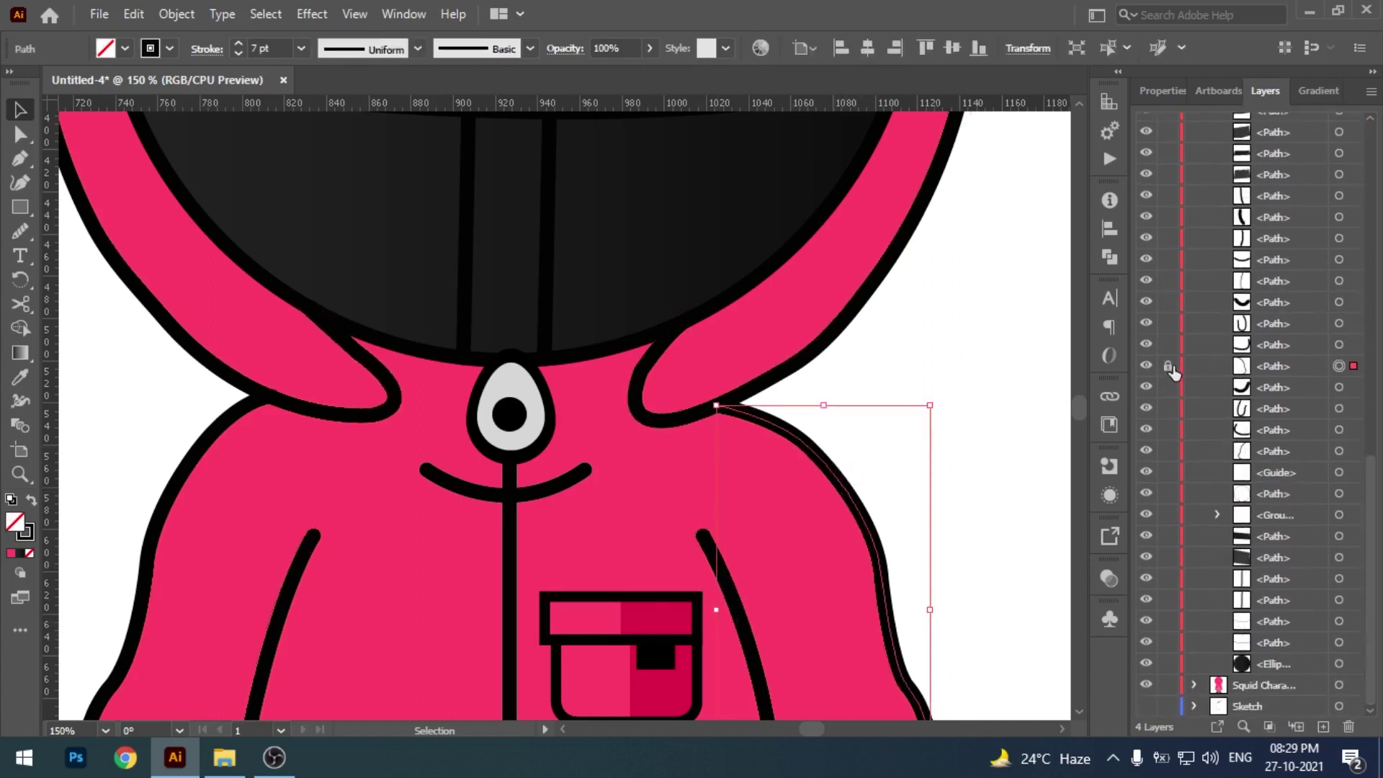
pyautogui.click(1168, 366)
pyautogui.moveTo(783, 334); pyautogui.dragTo(910, 401)
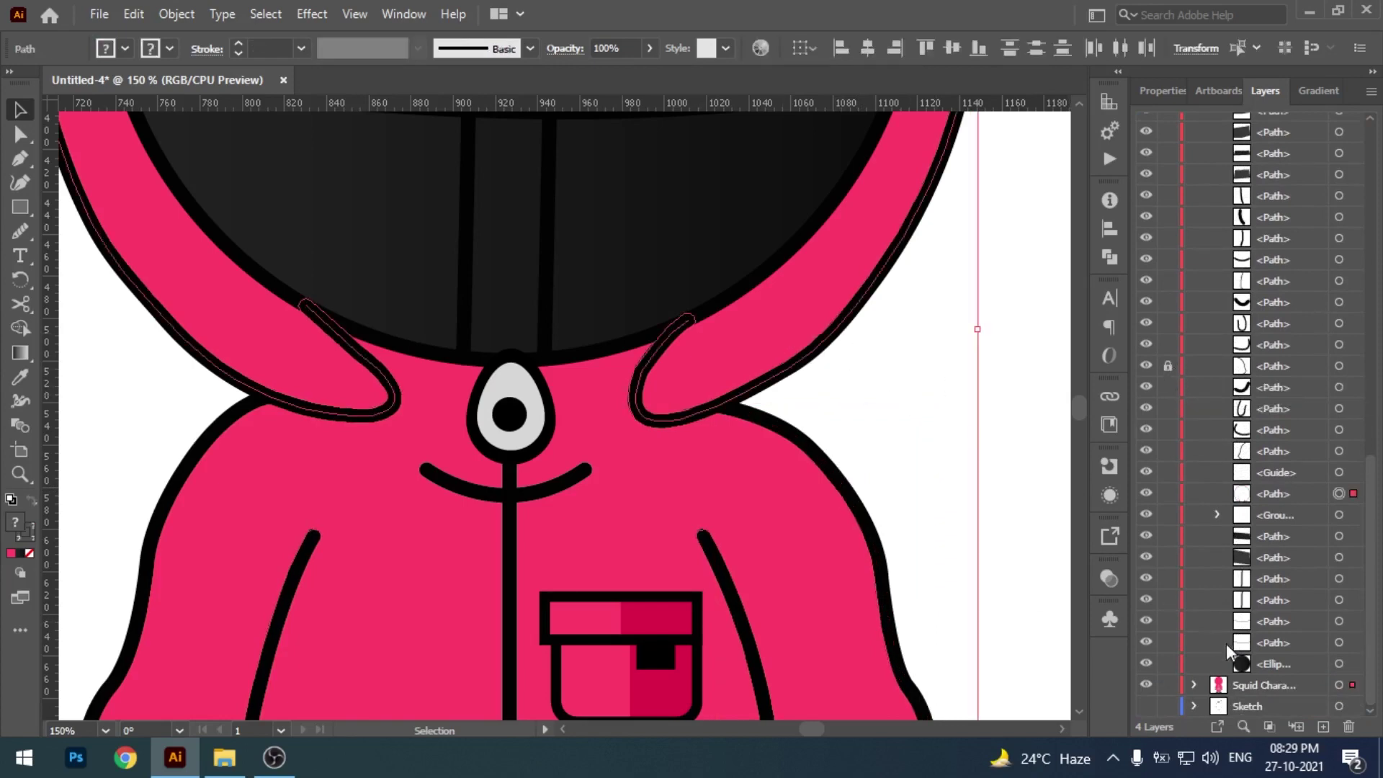
pyautogui.click(1168, 494)
pyautogui.click(1168, 685)
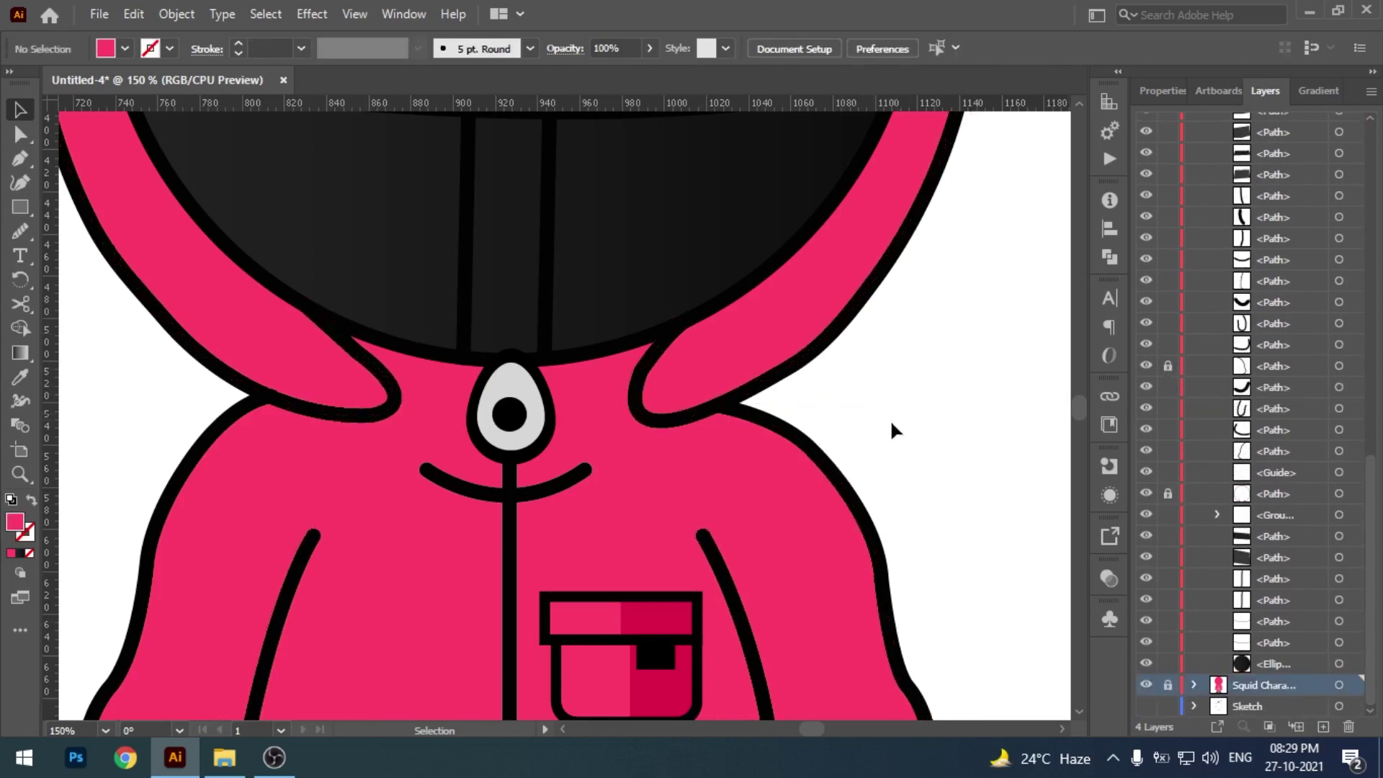
pyautogui.moveTo(505, 446); pyautogui.dragTo(502, 497)
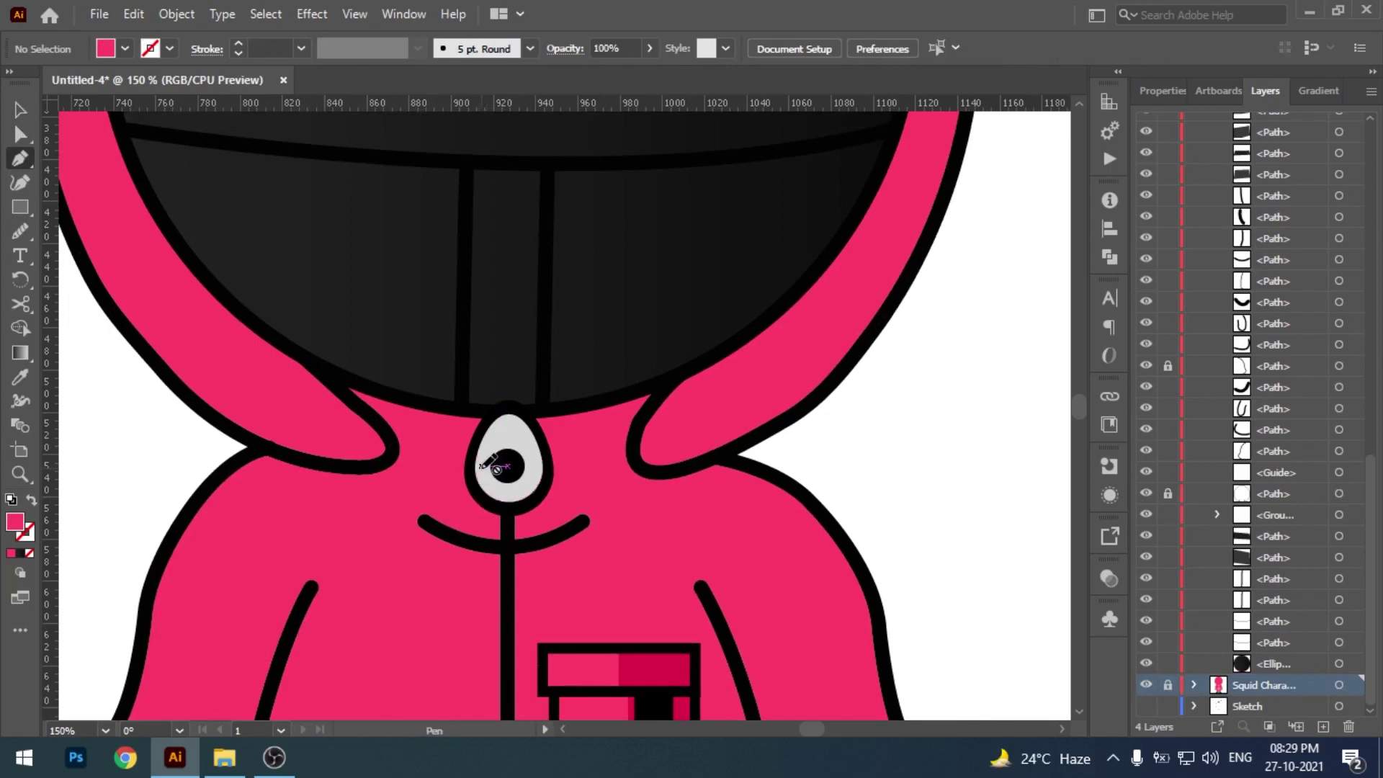
# - Pen-draw the collar shape between the hood tips, curving its top edge under the helmet
pyautogui.click(1280, 644)
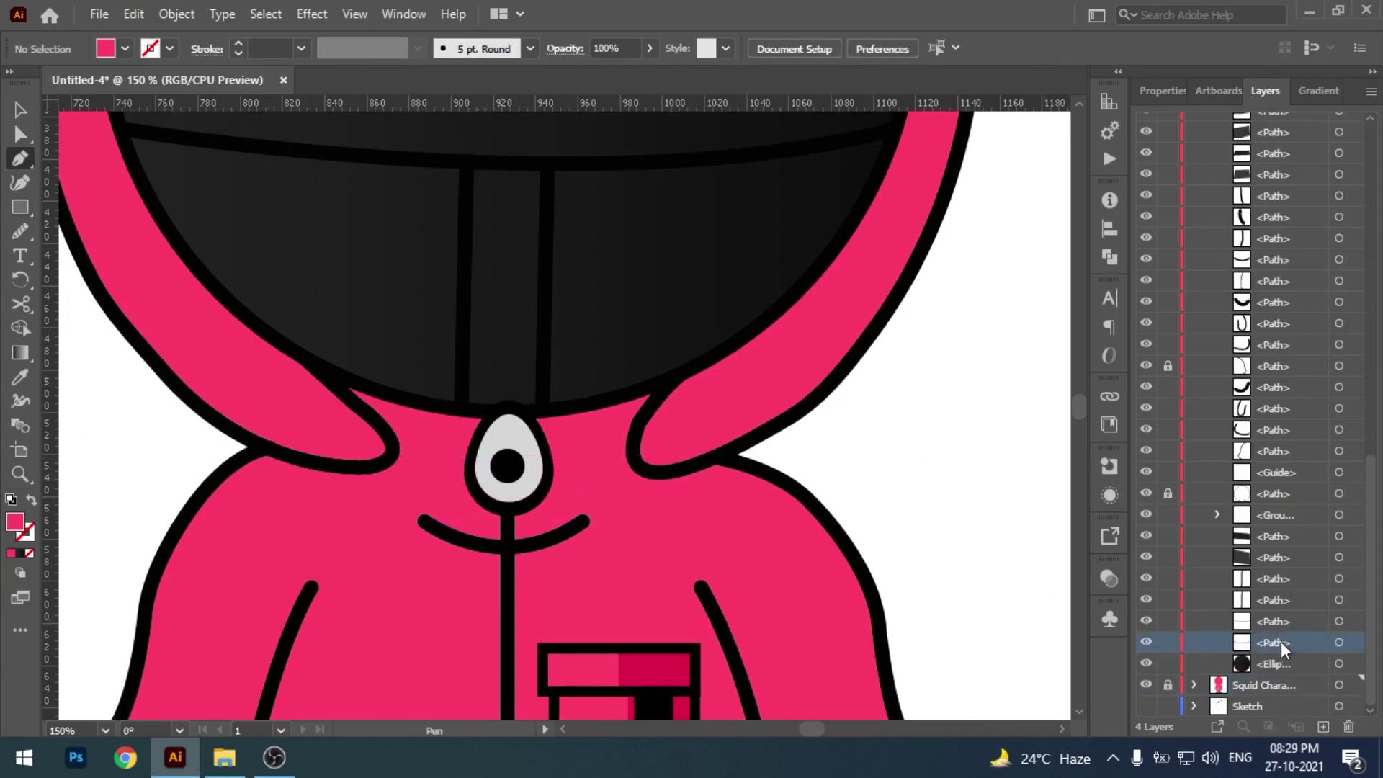
pyautogui.click(384, 462)
pyautogui.click(637, 462)
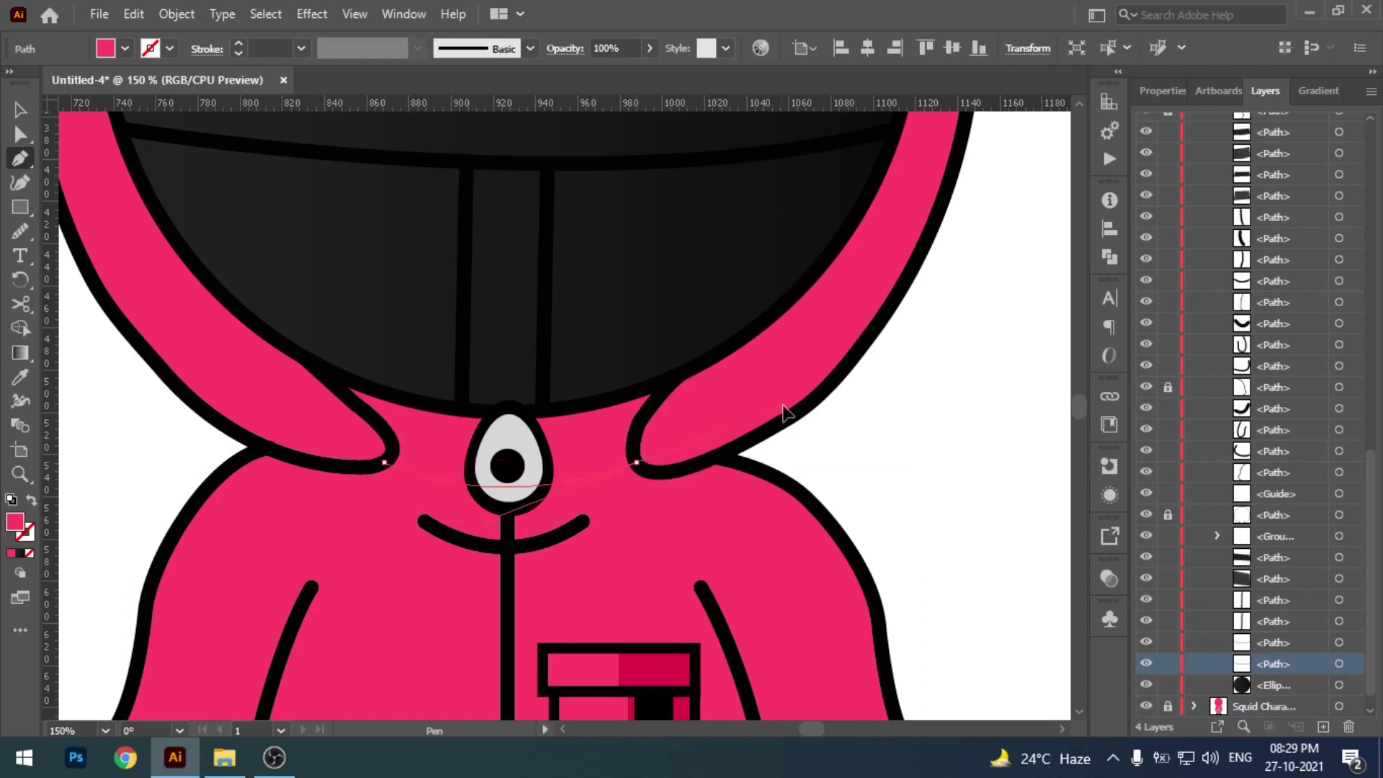
pyautogui.click(792, 416)
pyautogui.hotkey('ctrl', '+')
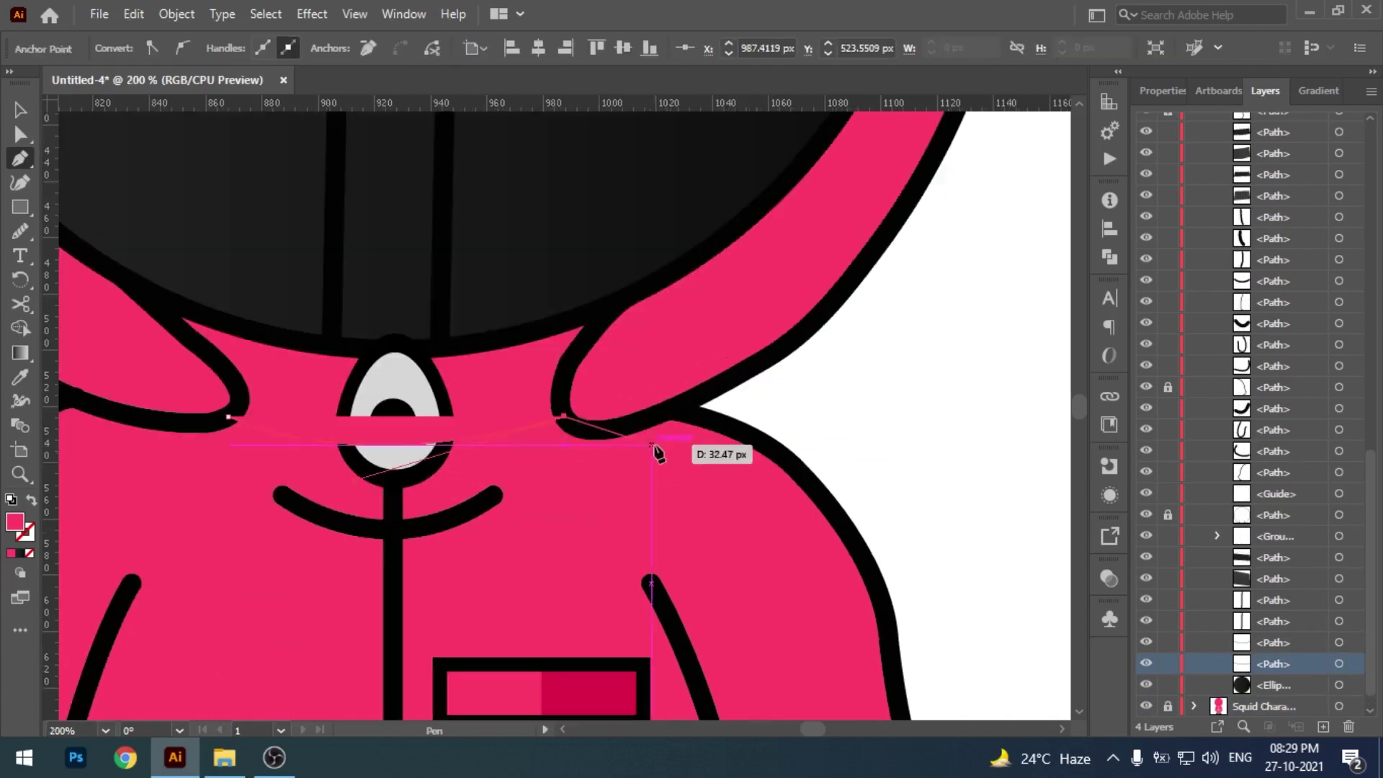
pyautogui.moveTo(566, 376); pyautogui.dragTo(592, 339)
pyautogui.click(603, 312)
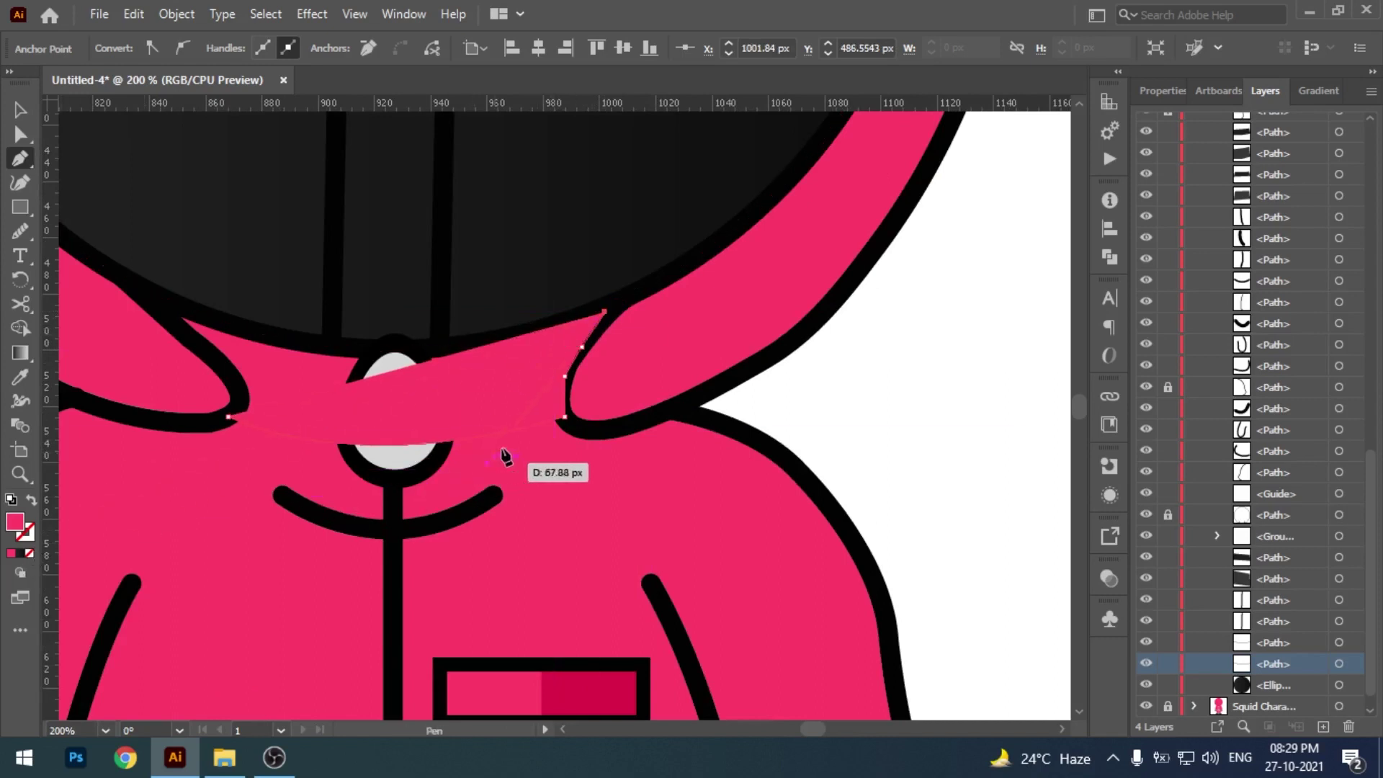
pyautogui.click(455, 346)
pyautogui.moveTo(357, 350)
pyautogui.mouseDown()
pyautogui.moveTo(262, 332)
pyautogui.moveTo(232, 372)
pyautogui.moveTo(227, 422)
pyautogui.mouseUp()
pyautogui.click(161, 304)
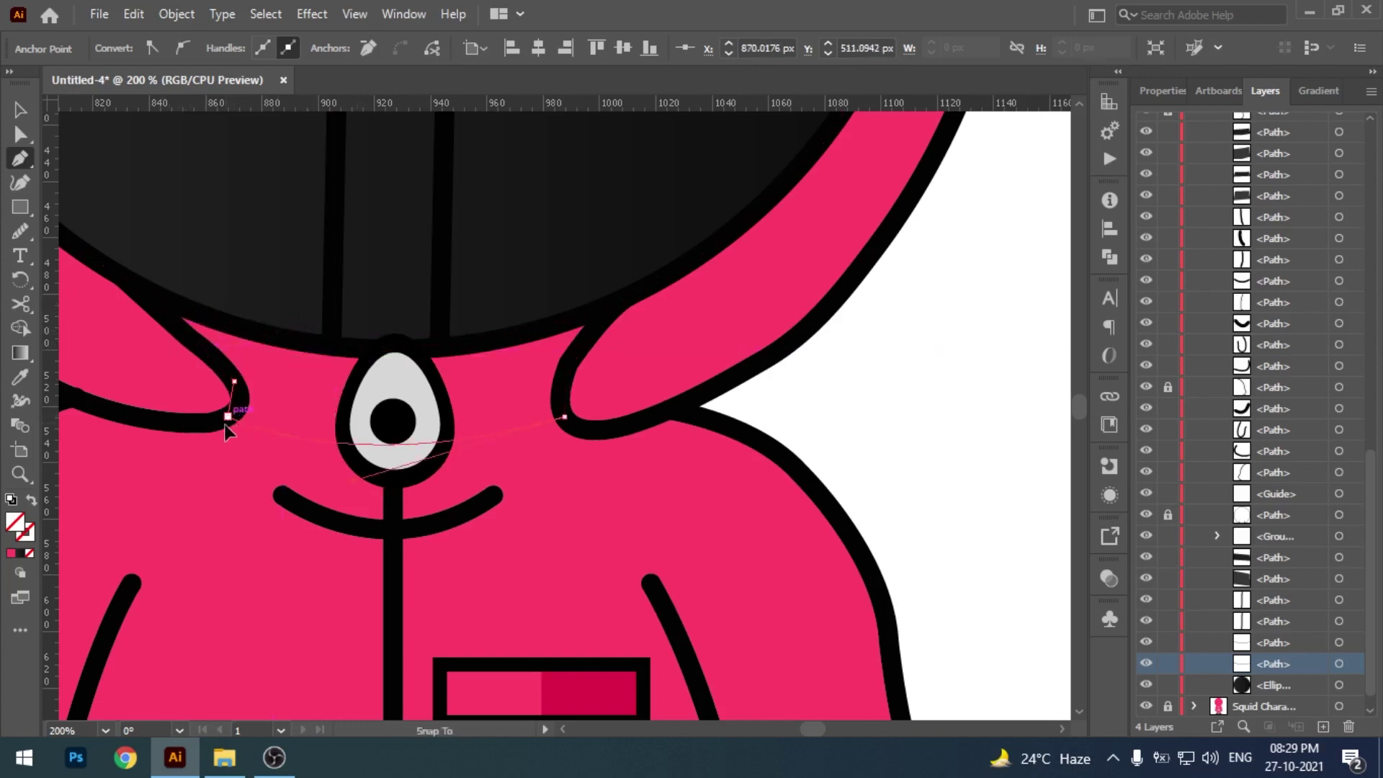
# - Fill the collar with the pocket's darker pink and send it behind the zipper pull
pyautogui.press('i')
pyautogui.click(576, 688)
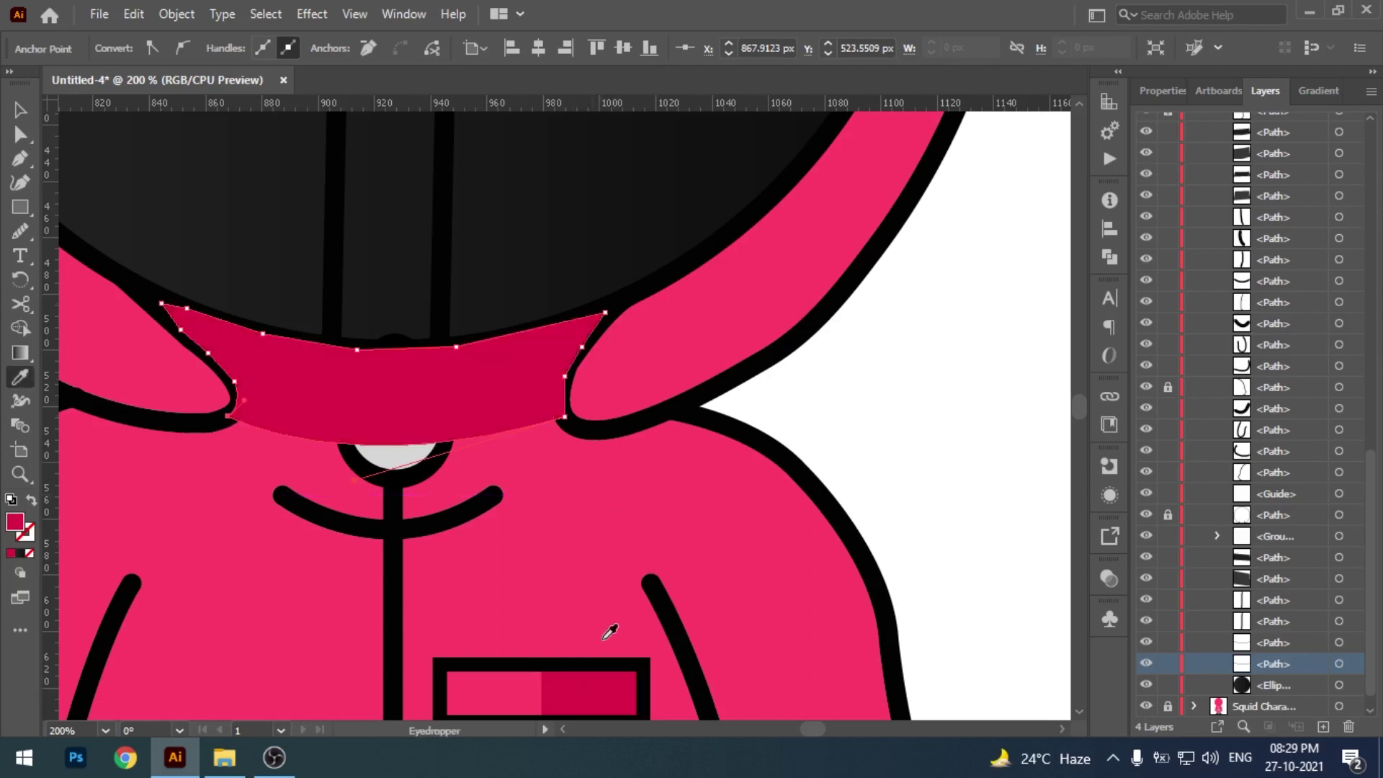
pyautogui.press('v')
pyautogui.hotkey('ctrl', 'shift', '[')
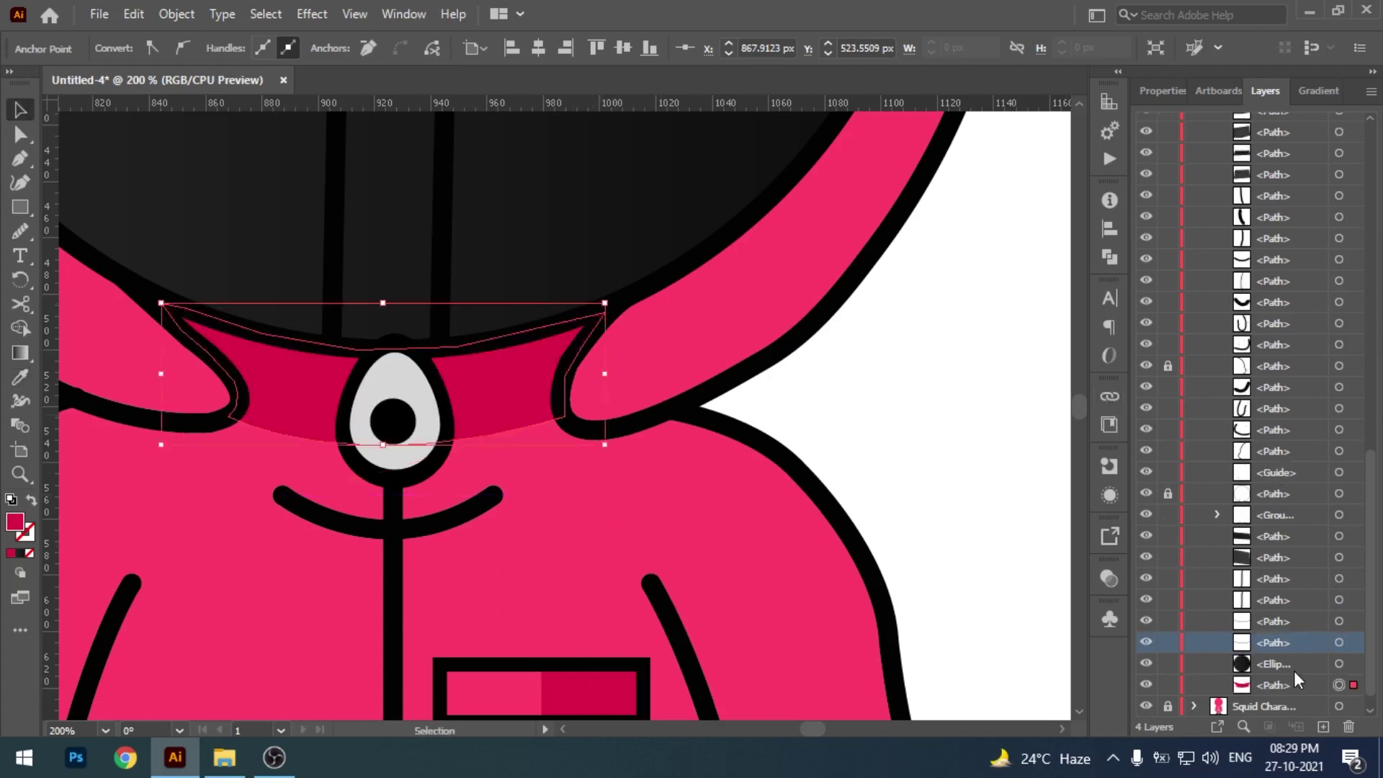
pyautogui.click(927, 451)
# - Select the right-hand glove and lock it in place
pyautogui.hotkey('ctrl', '-')
pyautogui.hotkey('ctrl', '-')
pyautogui.hotkey('ctrl', '-')
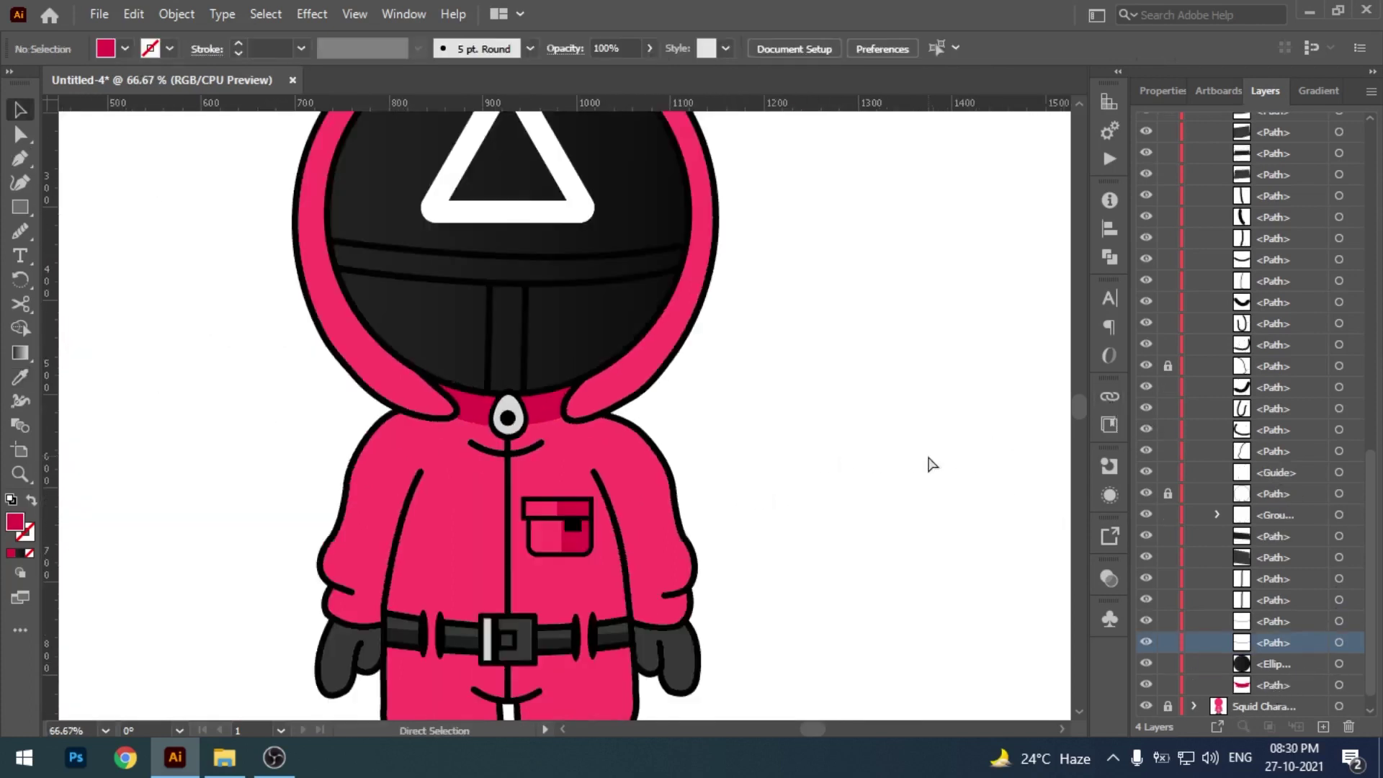
pyautogui.moveTo(769, 479)
pyautogui.mouseDown()
pyautogui.moveTo(769, 428)
pyautogui.moveTo(719, 367)
pyautogui.mouseUp()
pyautogui.scroll(1, 776, 571)
pyautogui.scroll(2, 801, 597)
pyautogui.scroll(1, 714, 388)
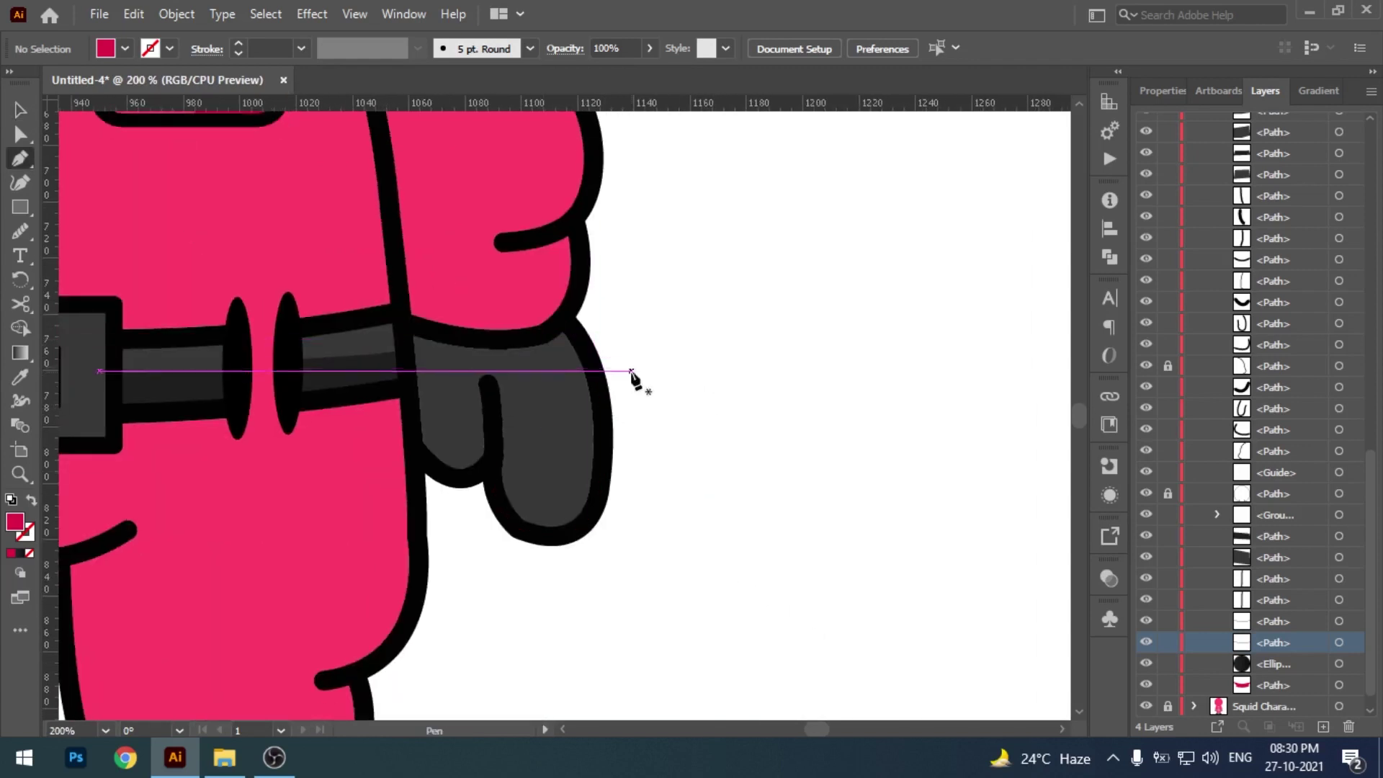
pyautogui.moveTo(593, 353); pyautogui.dragTo(626, 392)
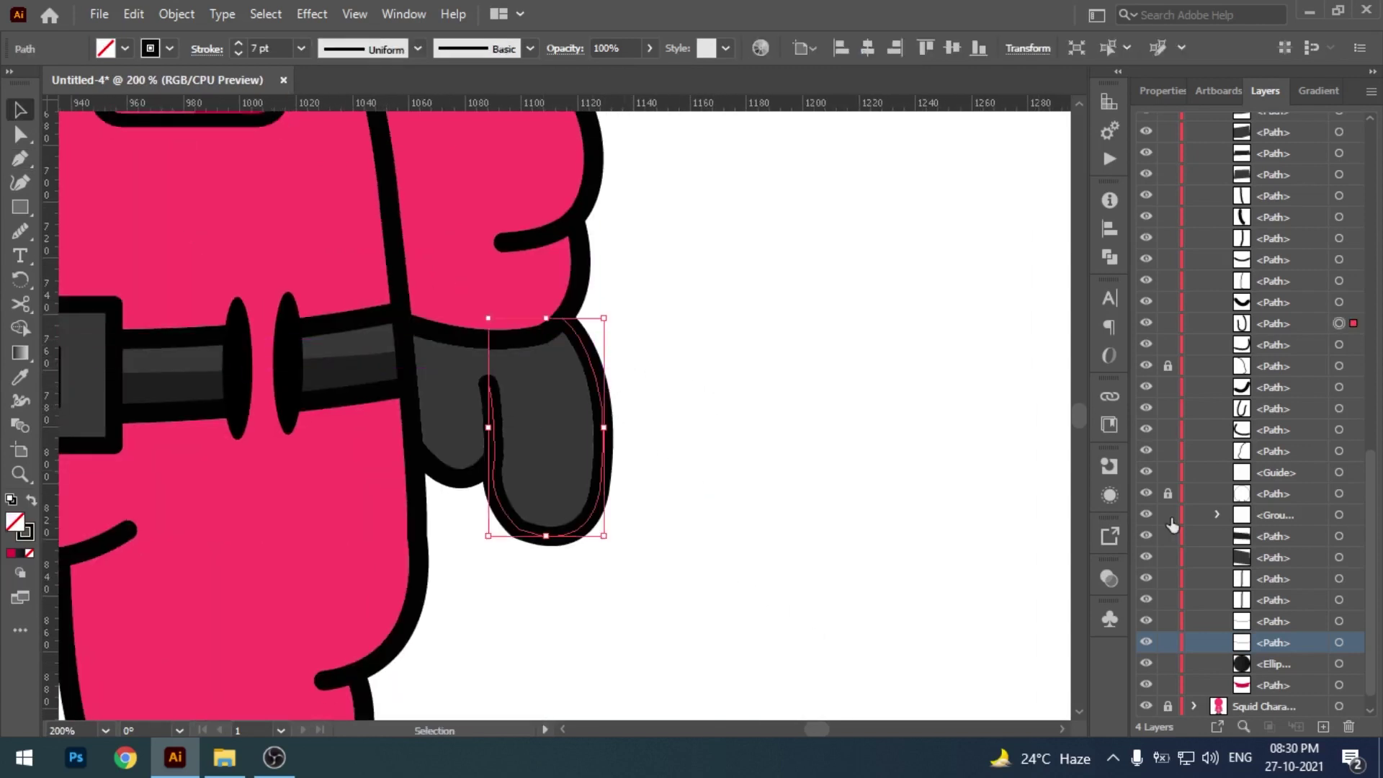
pyautogui.click(930, 362)
pyautogui.press('p')
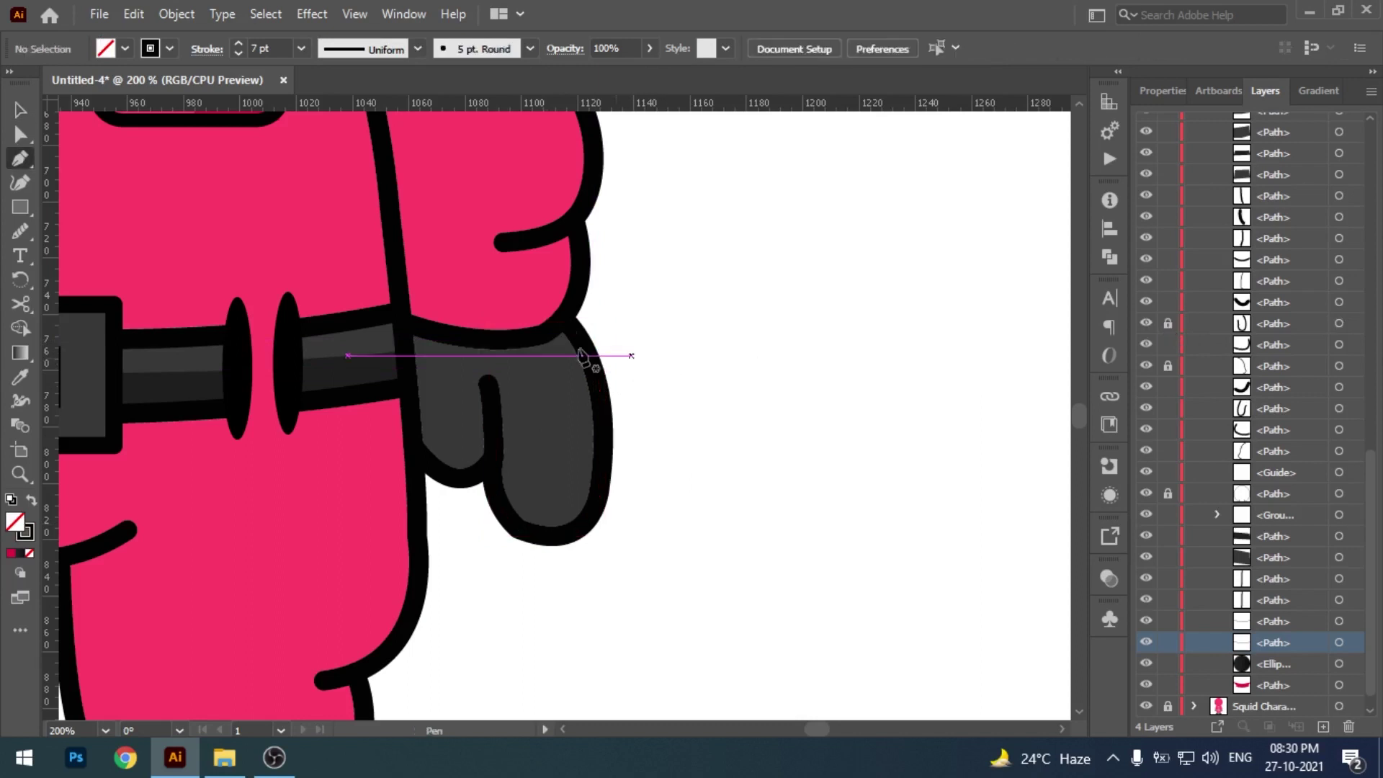
pyautogui.click(549, 336)
pyautogui.press('v')
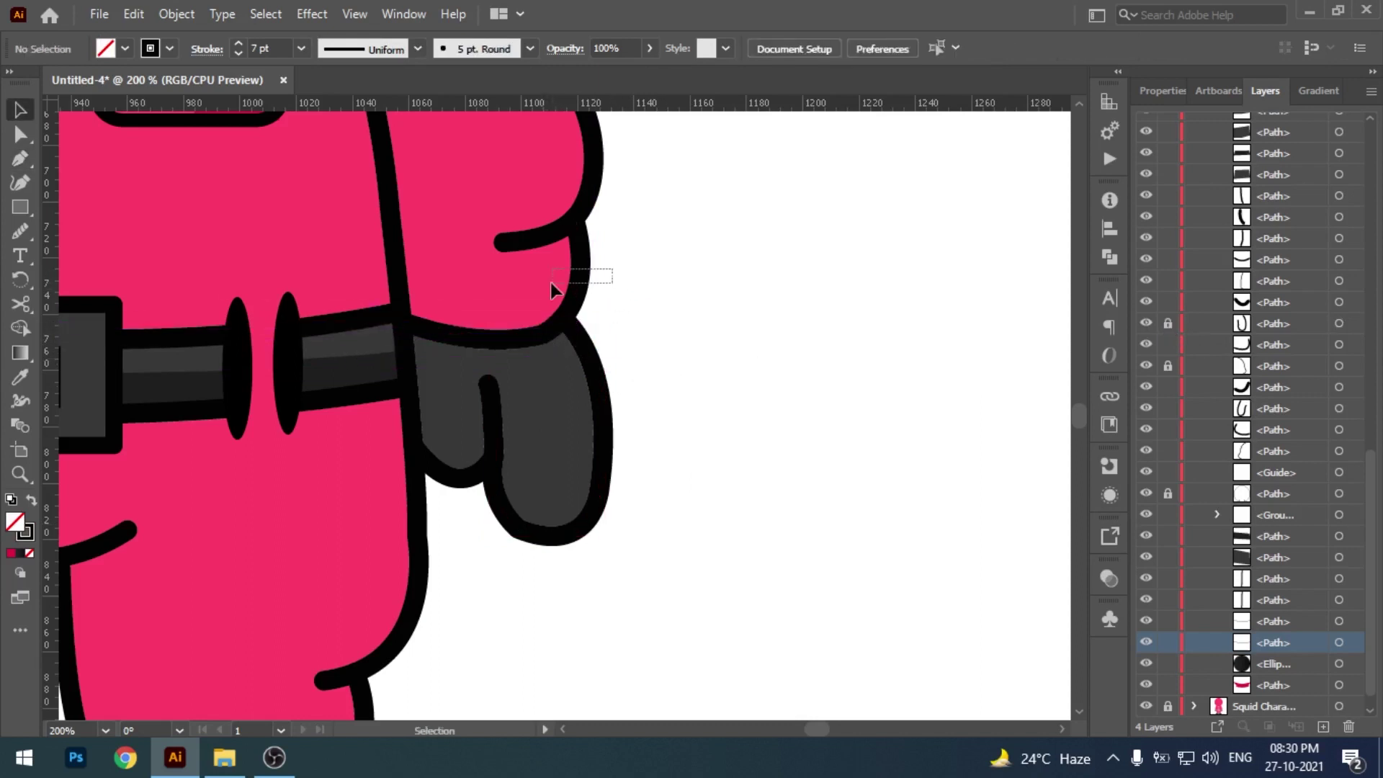
pyautogui.click(1168, 345)
# - Pen-draw a closed shading strip along the glove's outer right edge
pyautogui.press('p')
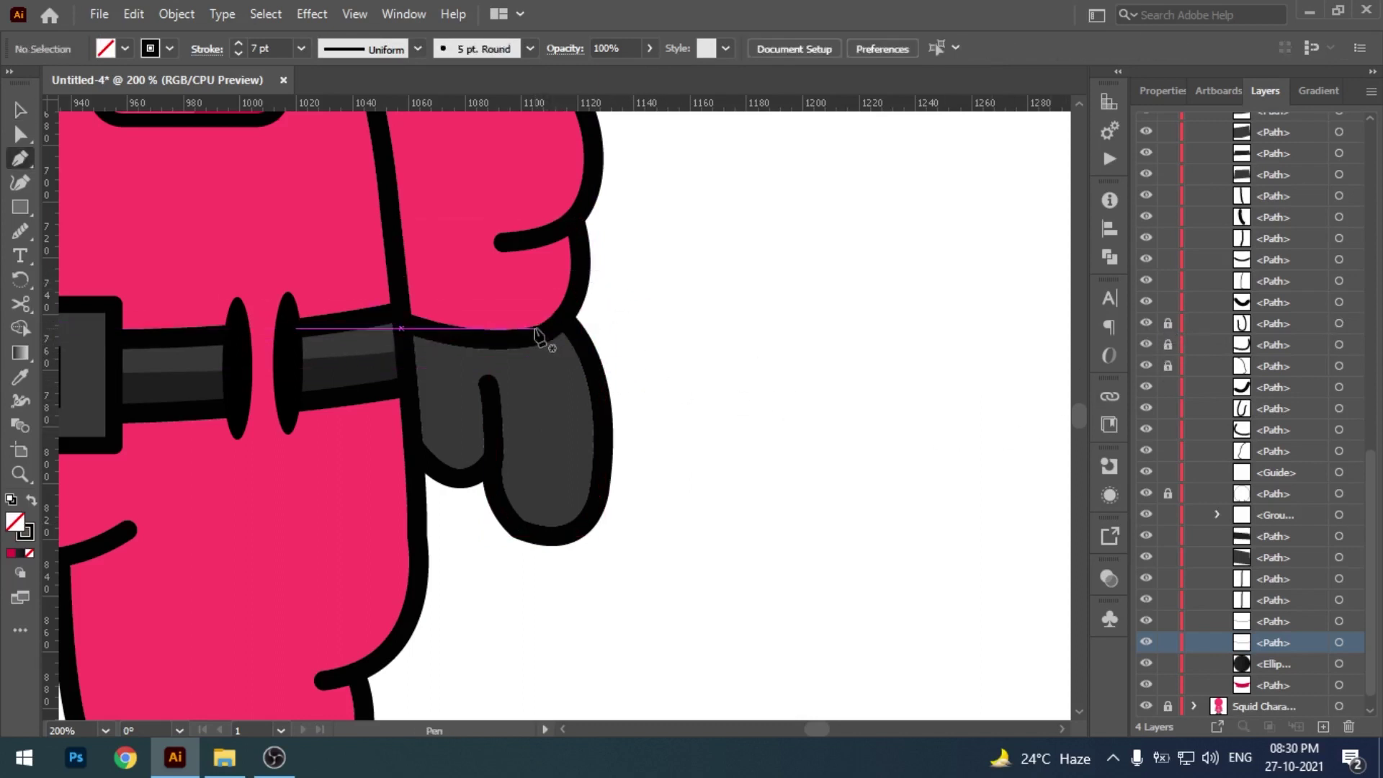
pyautogui.click(536, 339)
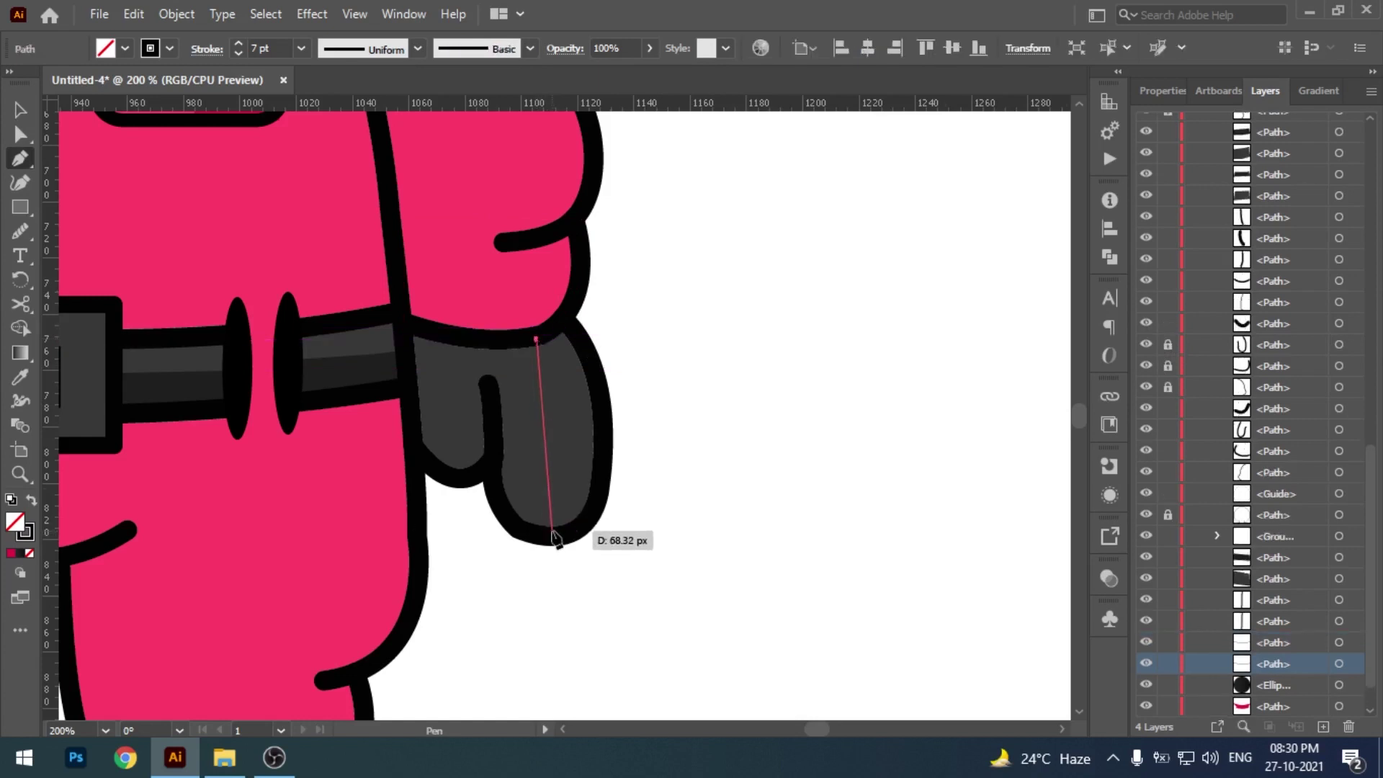
pyautogui.moveTo(521, 629); pyautogui.dragTo(512, 637)
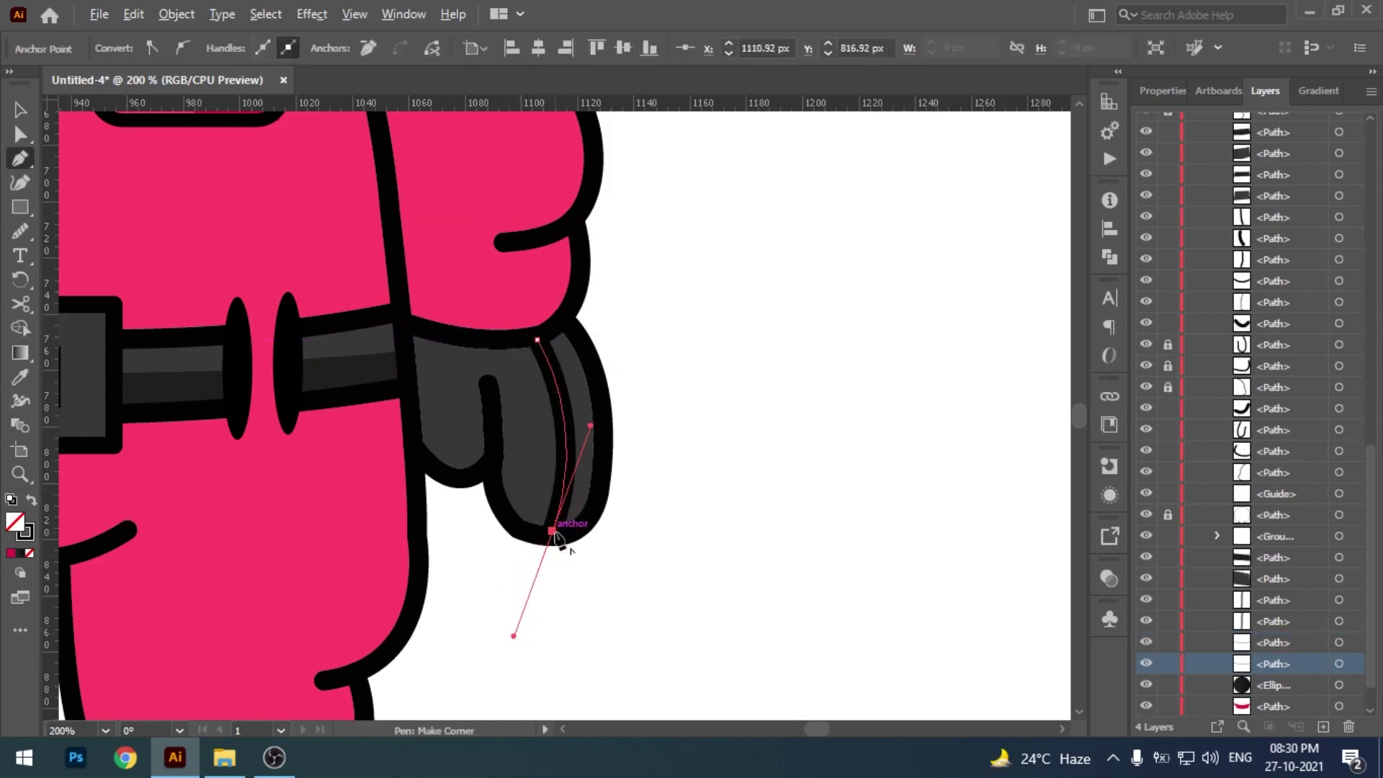
pyautogui.moveTo(557, 539); pyautogui.dragTo(574, 539)
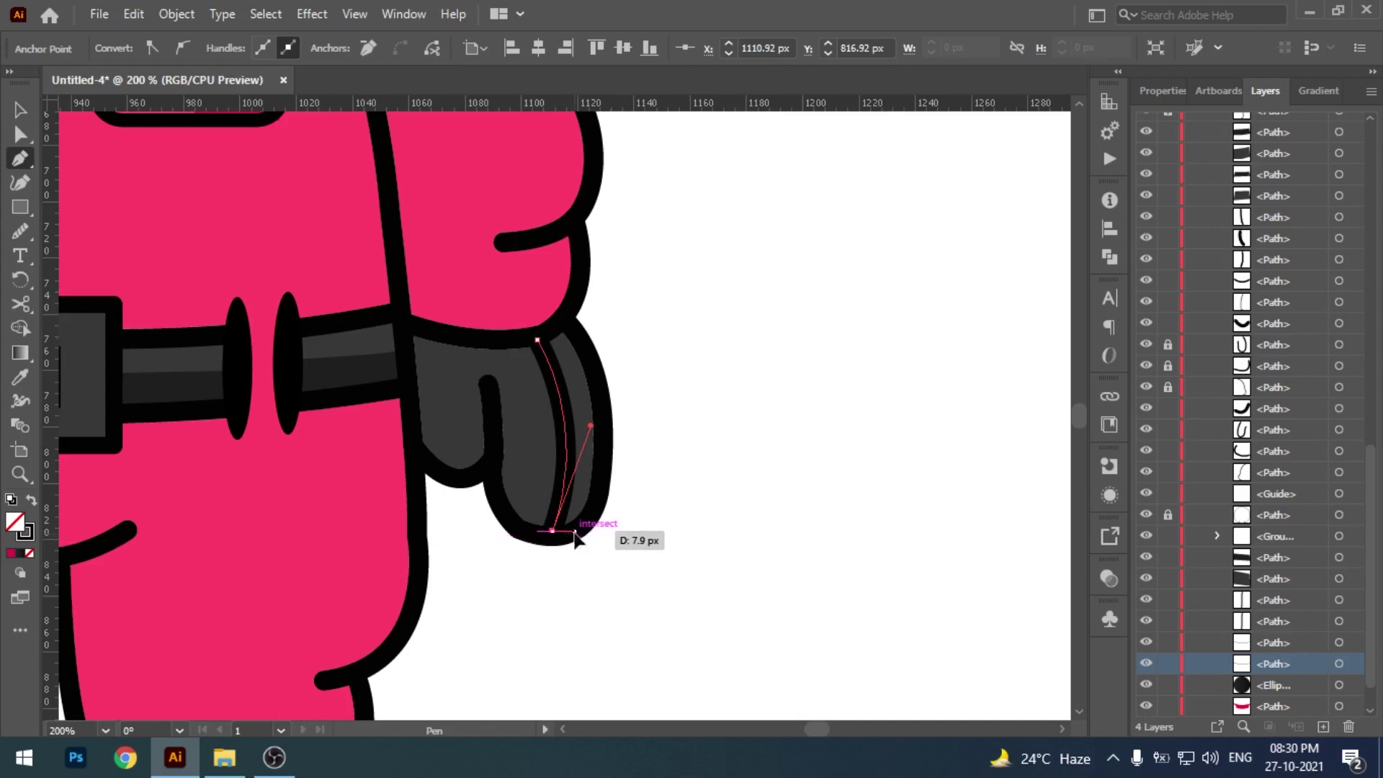
pyautogui.click(575, 533)
pyautogui.click(596, 506)
pyautogui.moveTo(604, 439); pyautogui.dragTo(604, 389)
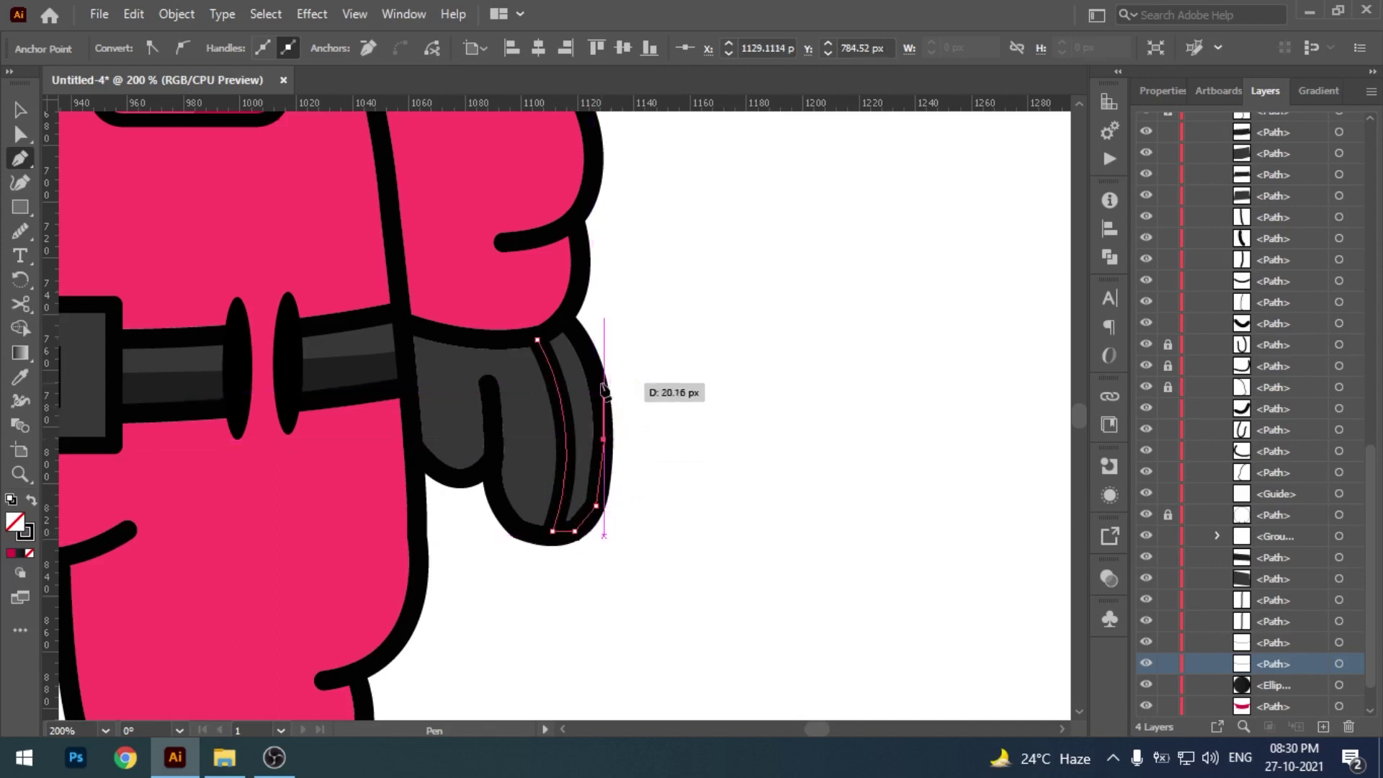
pyautogui.moveTo(537, 339); pyautogui.dragTo(538, 339)
pyautogui.press('v')
# - Swap fill and stroke to make the strip solid dark and send it behind the glove
pyautogui.hotkey('ctrl', '-')
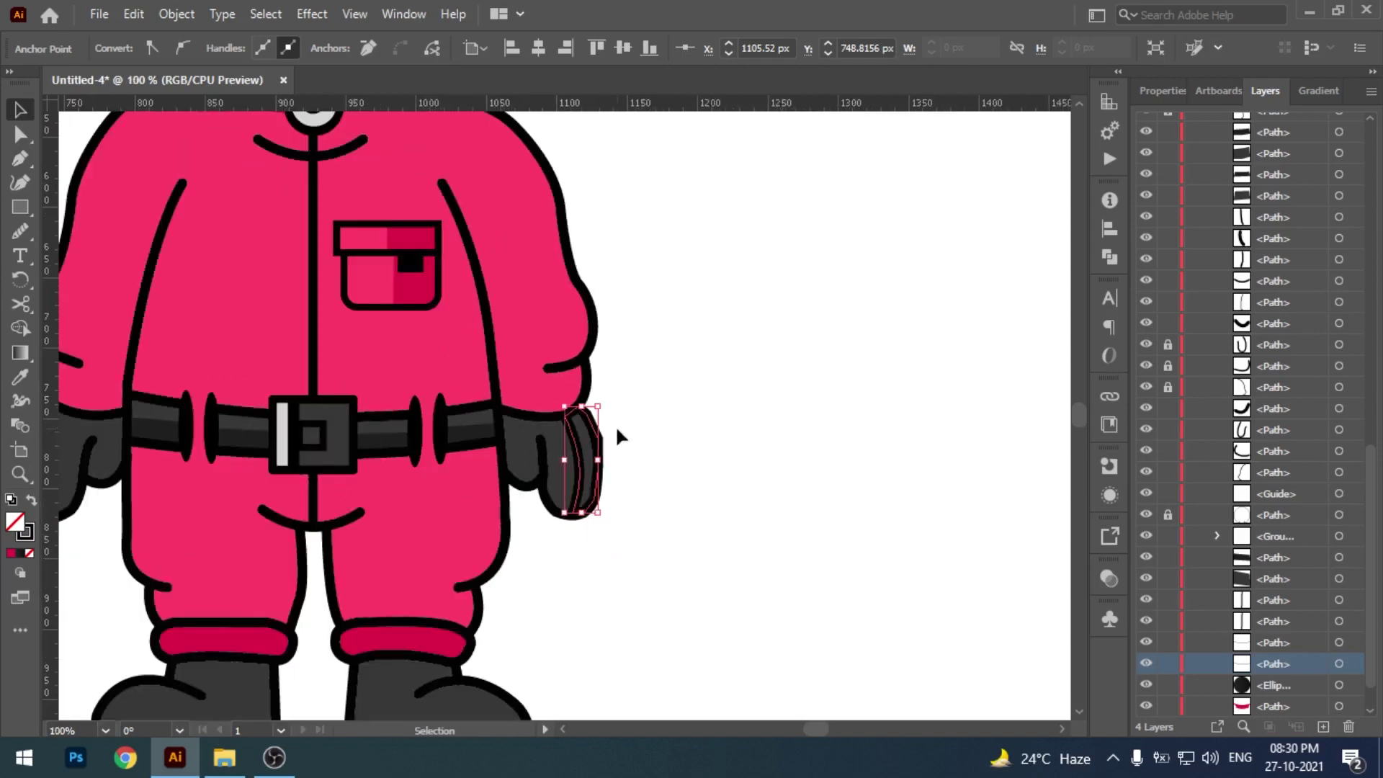
pyautogui.hotkey('shift', 'x')
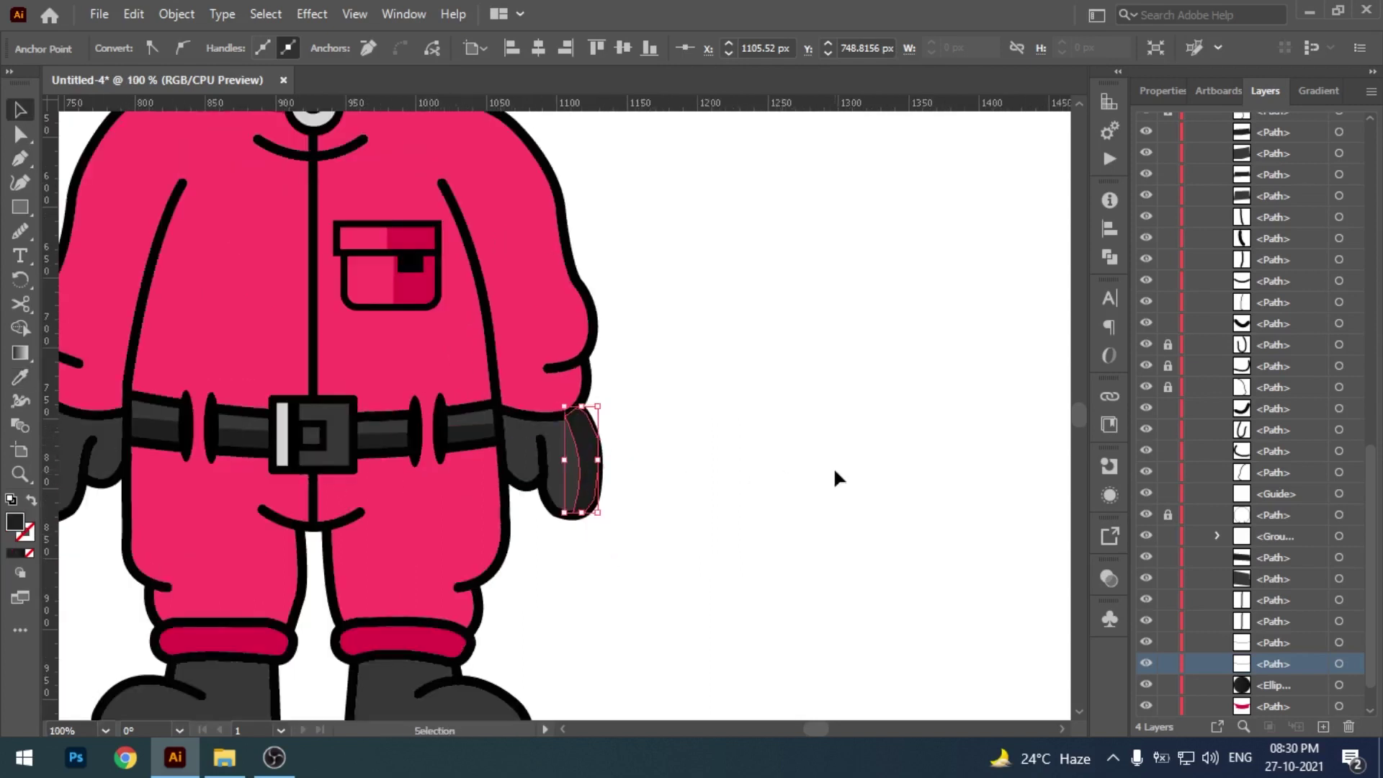
pyautogui.hotkey('ctrl', 'shift', '[')
# - Select the left glove and sleeve paths and lock the glove in Layers
pyautogui.click(864, 494)
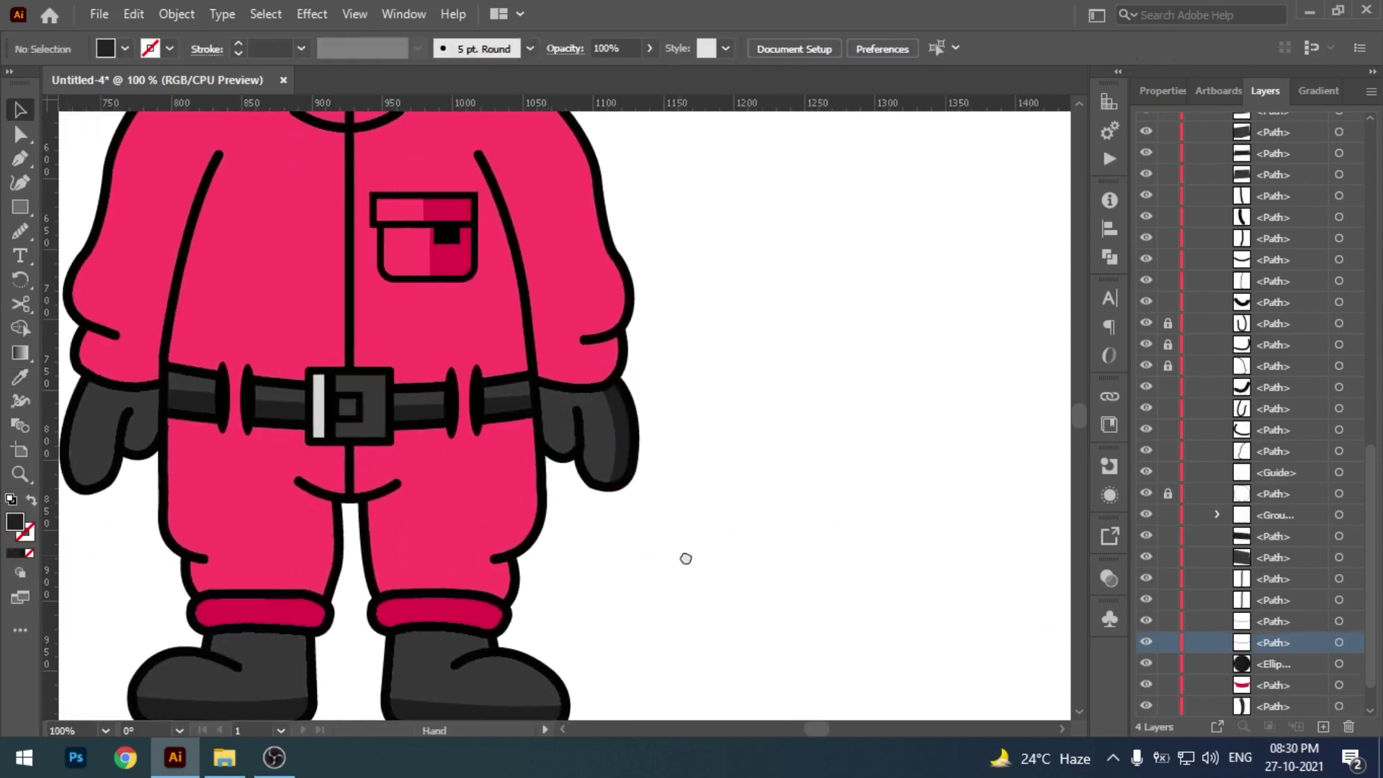
pyautogui.hscroll(-5, 792, 562)
pyautogui.hscroll(-2, 720, 504)
pyautogui.scroll(3, 504, 431)
pyautogui.hscroll(-3, 330, 478)
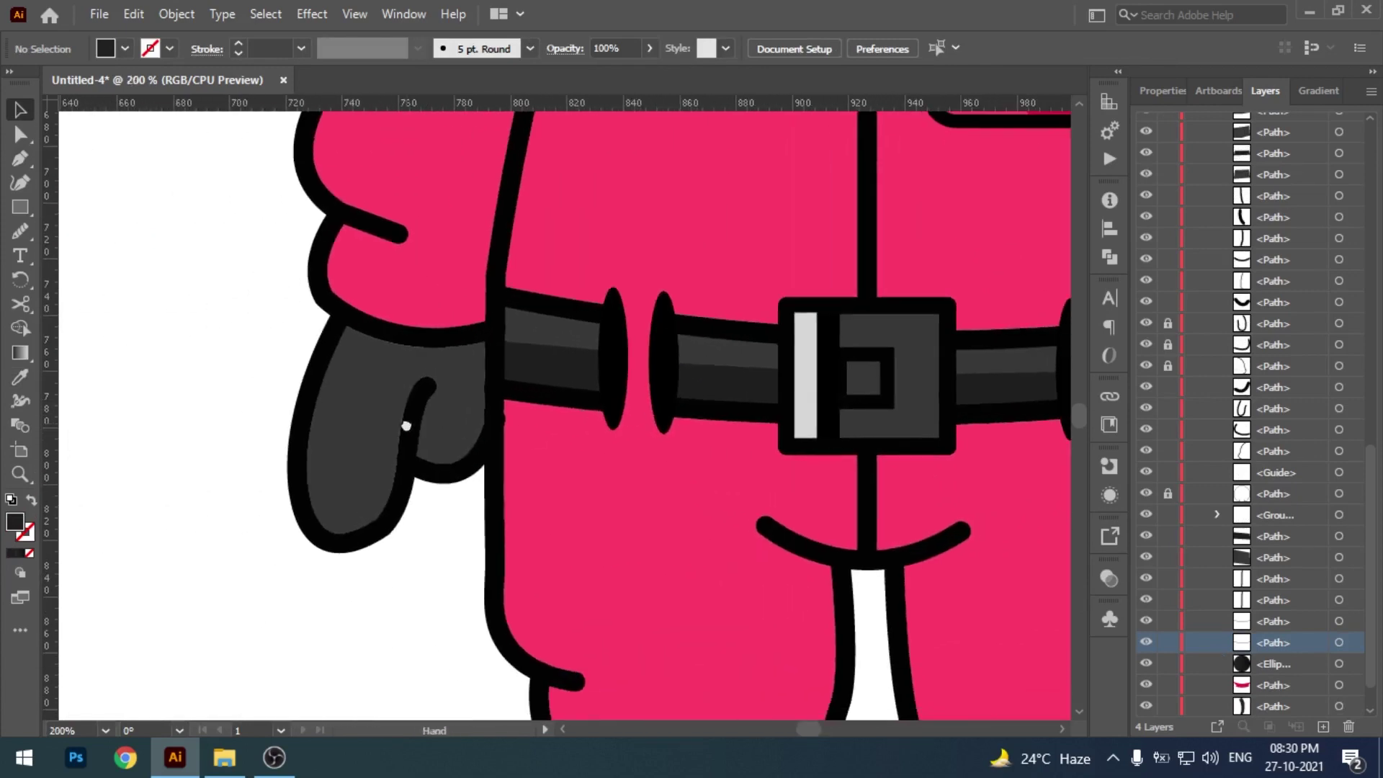
pyautogui.press('p')
pyautogui.press('v')
pyautogui.moveTo(353, 351); pyautogui.dragTo(354, 352)
pyautogui.click(1170, 431)
# - Draw a closed shading shape along the left glove's outer left edge with the Pen tool
pyautogui.press('p')
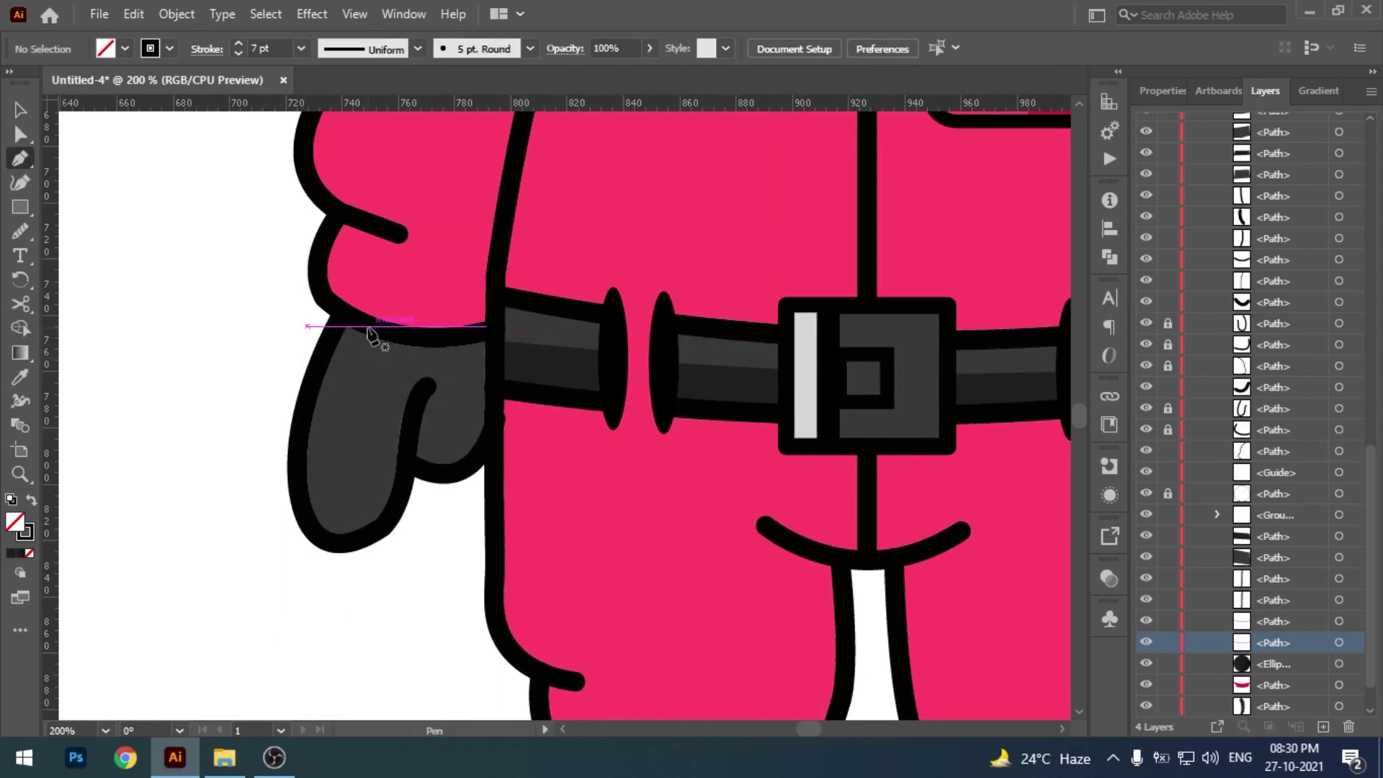
pyautogui.click(379, 331)
pyautogui.moveTo(344, 542); pyautogui.dragTo(363, 575)
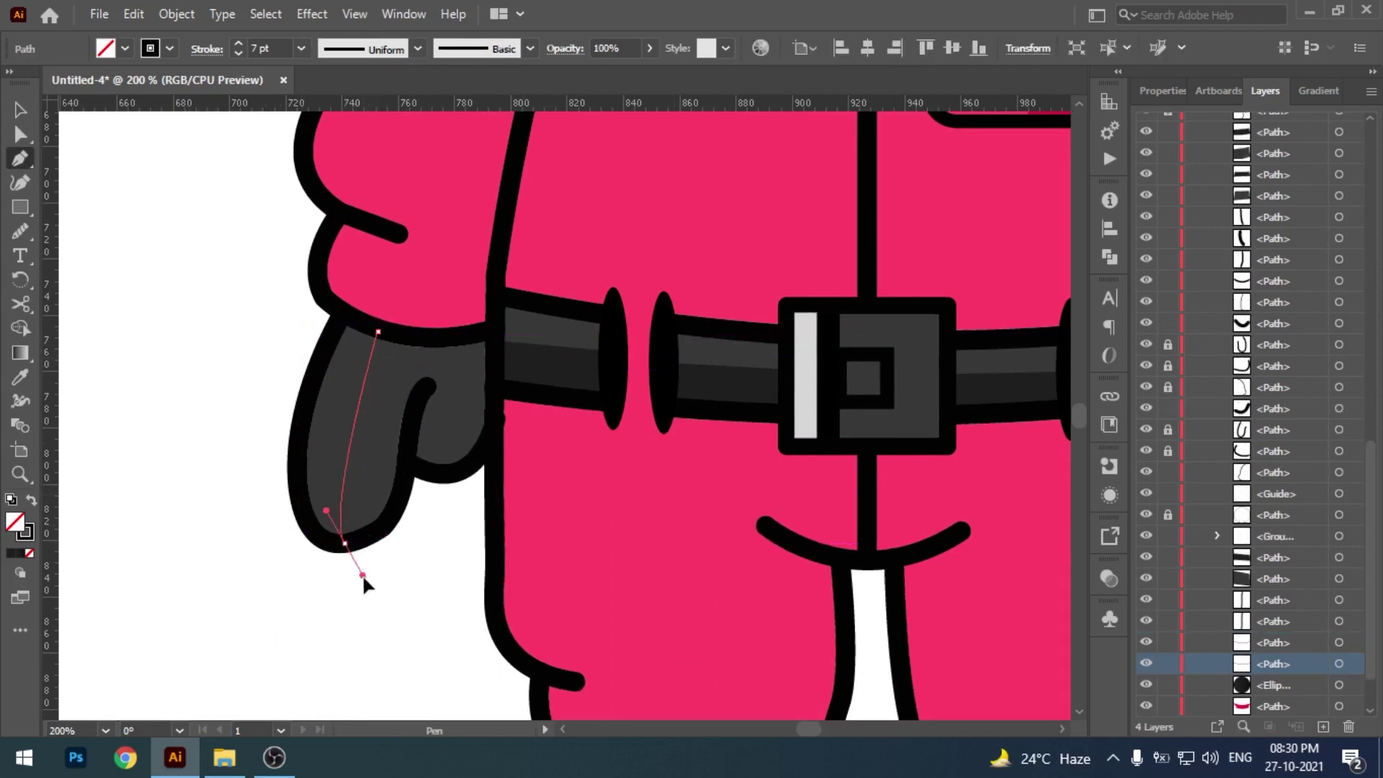
pyautogui.moveTo(359, 650); pyautogui.dragTo(361, 653)
pyautogui.click(344, 542)
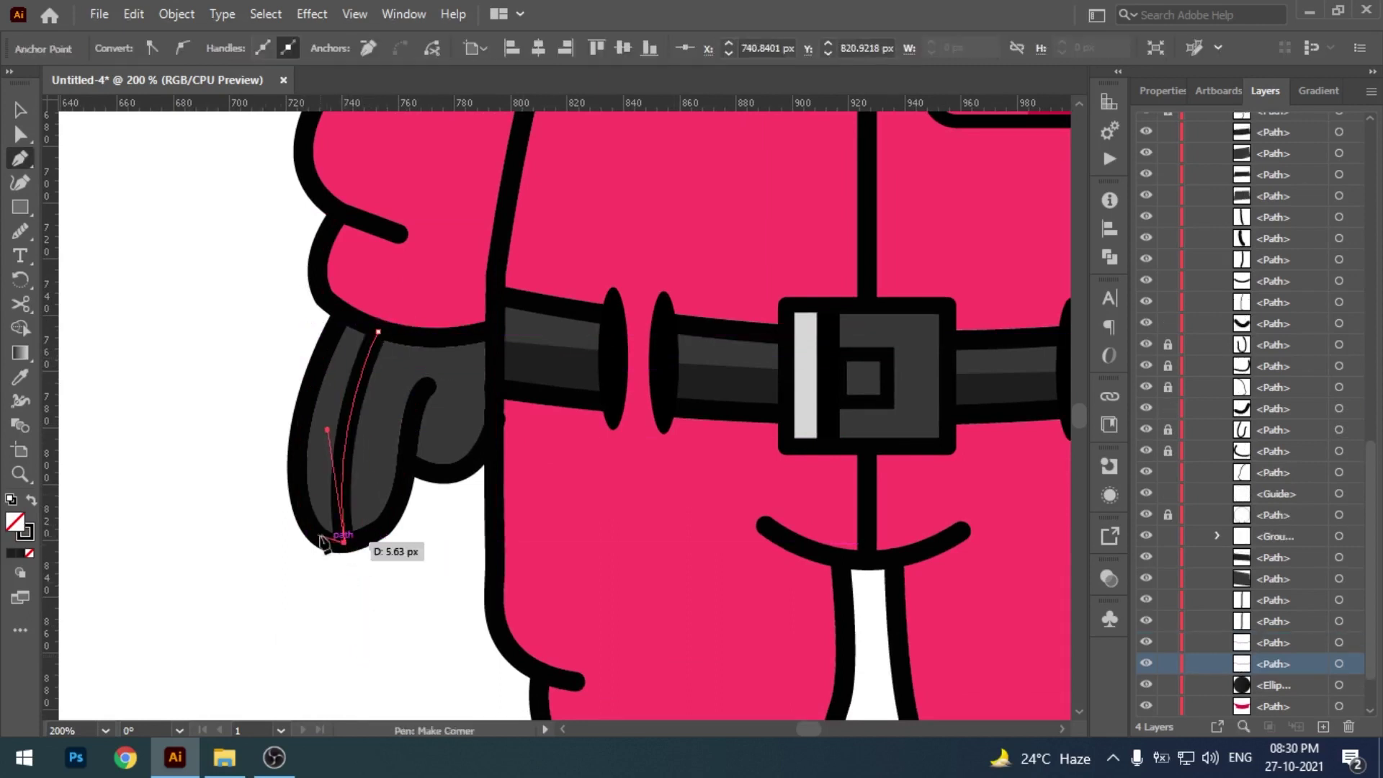
pyautogui.click(317, 534)
pyautogui.moveTo(294, 447); pyautogui.dragTo(301, 378)
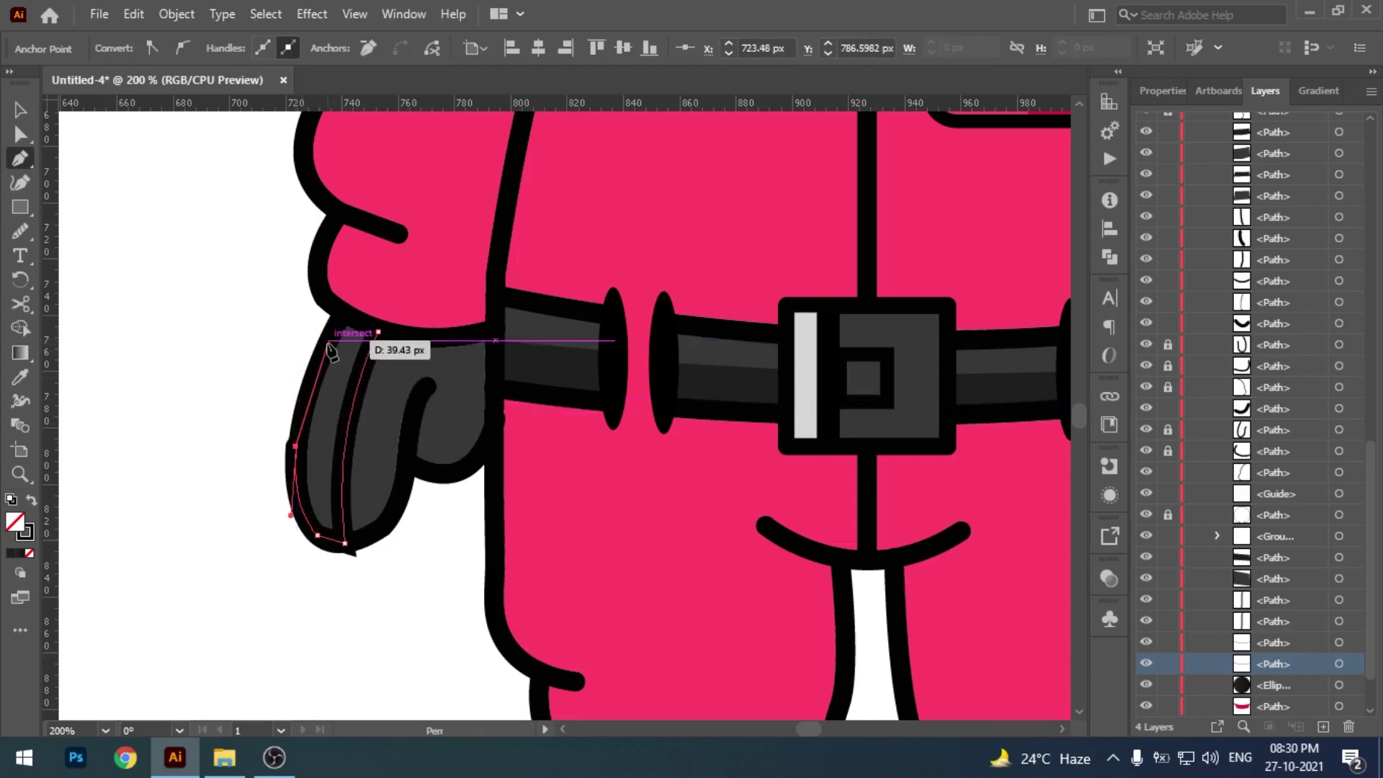
pyautogui.click(344, 311)
pyautogui.click(377, 330)
# - Fill the glove shading with the belt's dark grey using the Eyedropper
pyautogui.press('i')
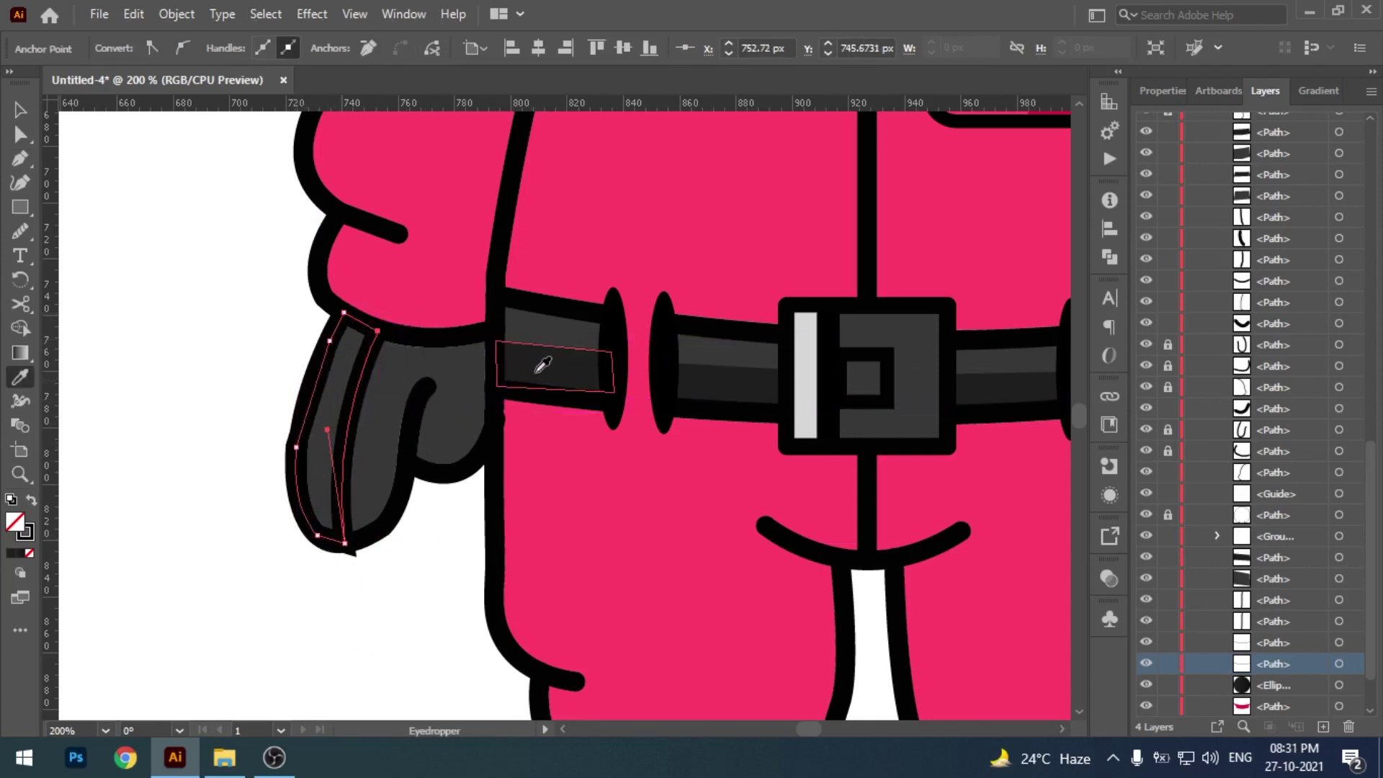
pyautogui.click(470, 438)
pyautogui.press('v')
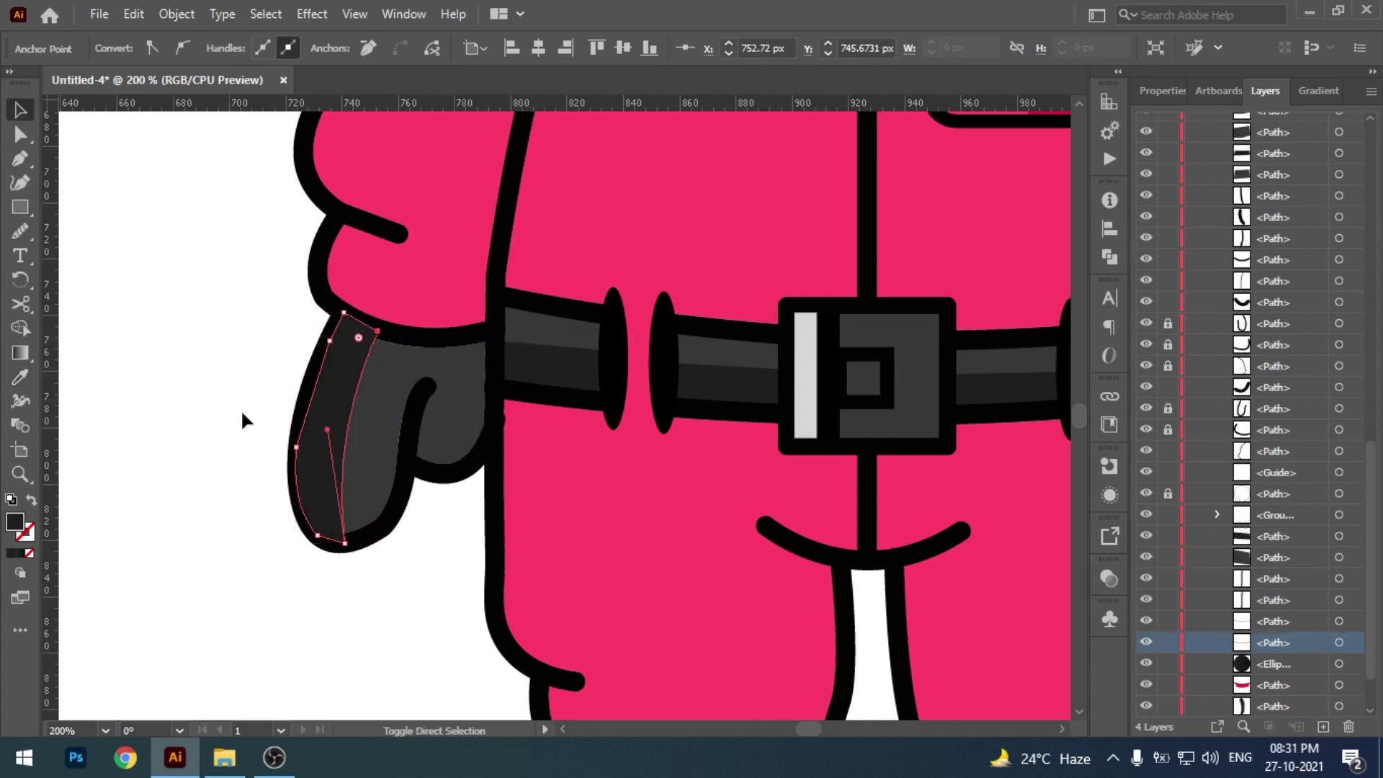
pyautogui.click(240, 411)
pyautogui.hscroll(2, 195, 426)
pyautogui.scroll(-3, 180, 436)
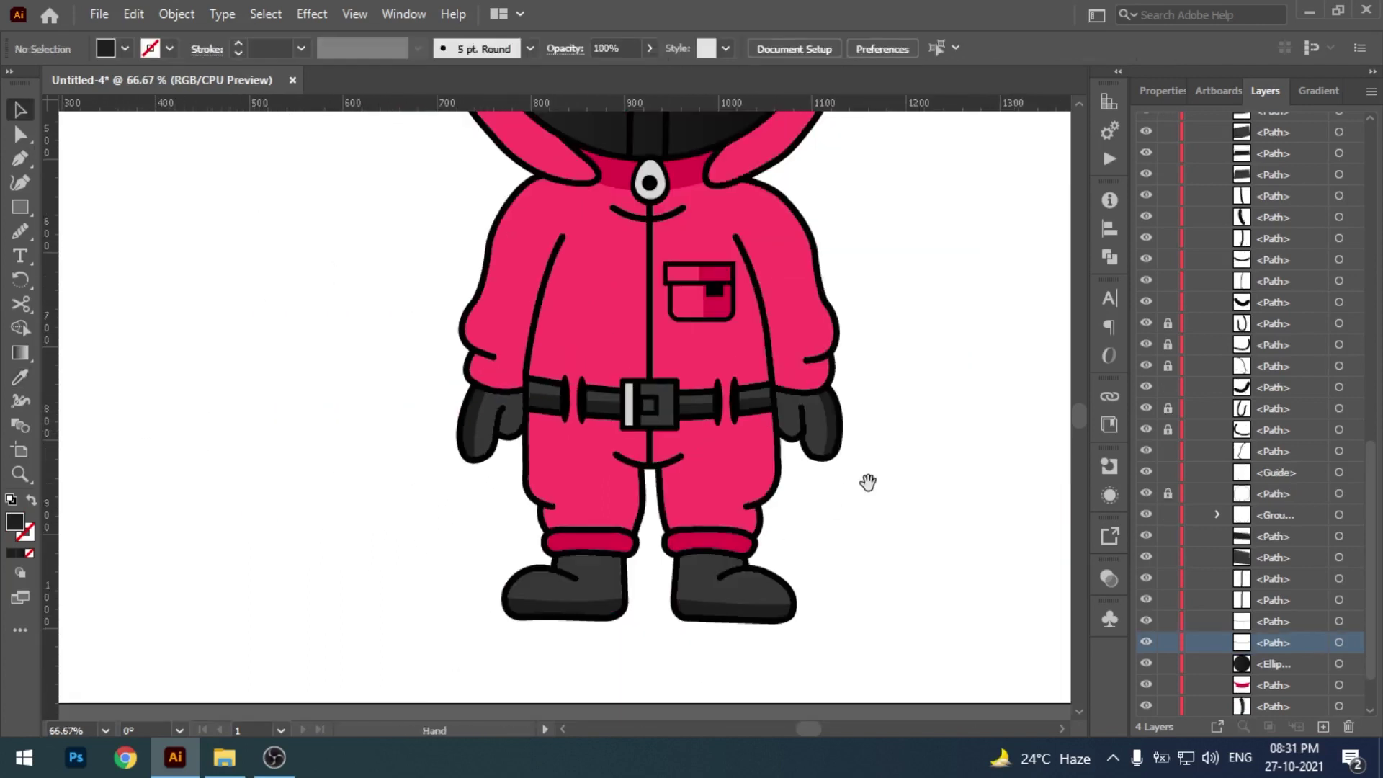
# - Lock the black mask circle so drawing the hood shadow won't disturb it
pyautogui.moveTo(867, 479)
pyautogui.mouseDown()
pyautogui.moveTo(687, 575)
pyautogui.moveTo(697, 541)
pyautogui.mouseUp()
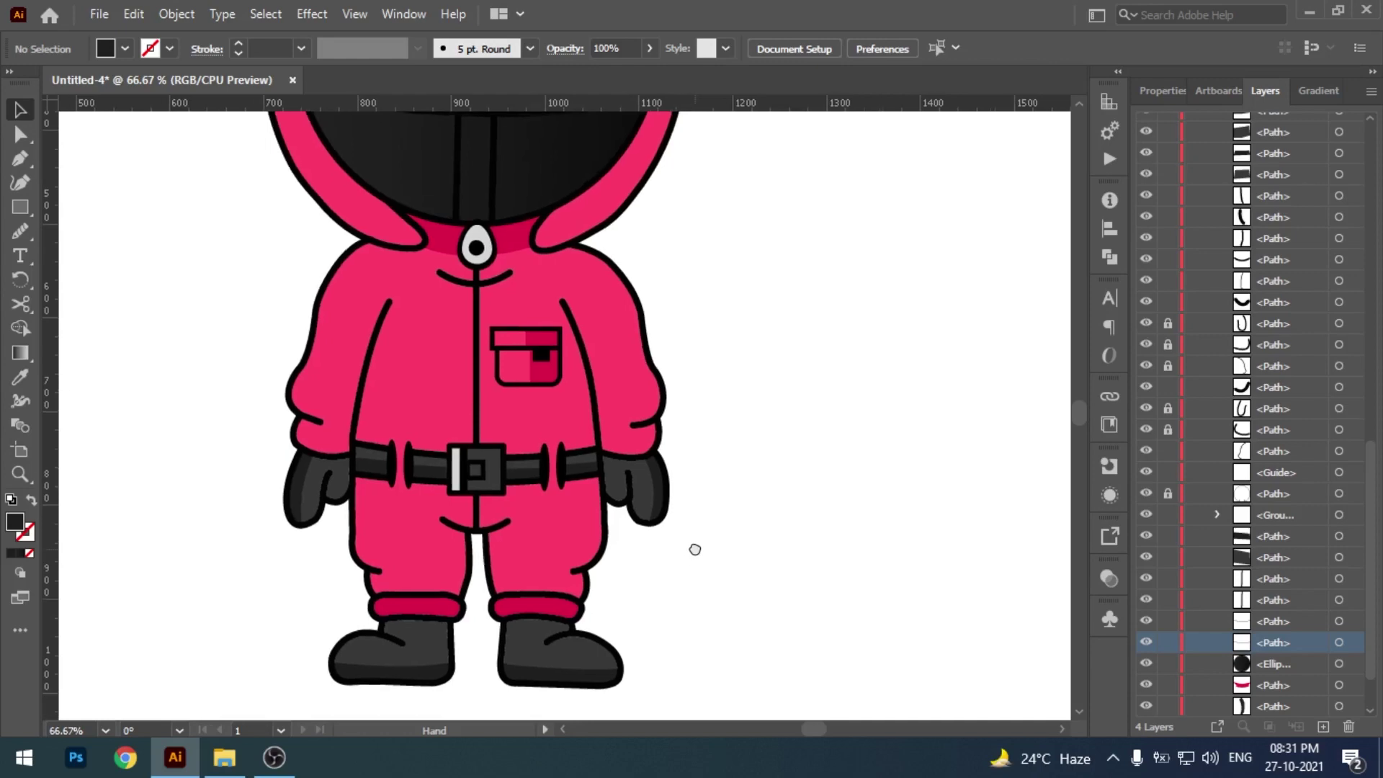
pyautogui.scroll(3, 659, 295)
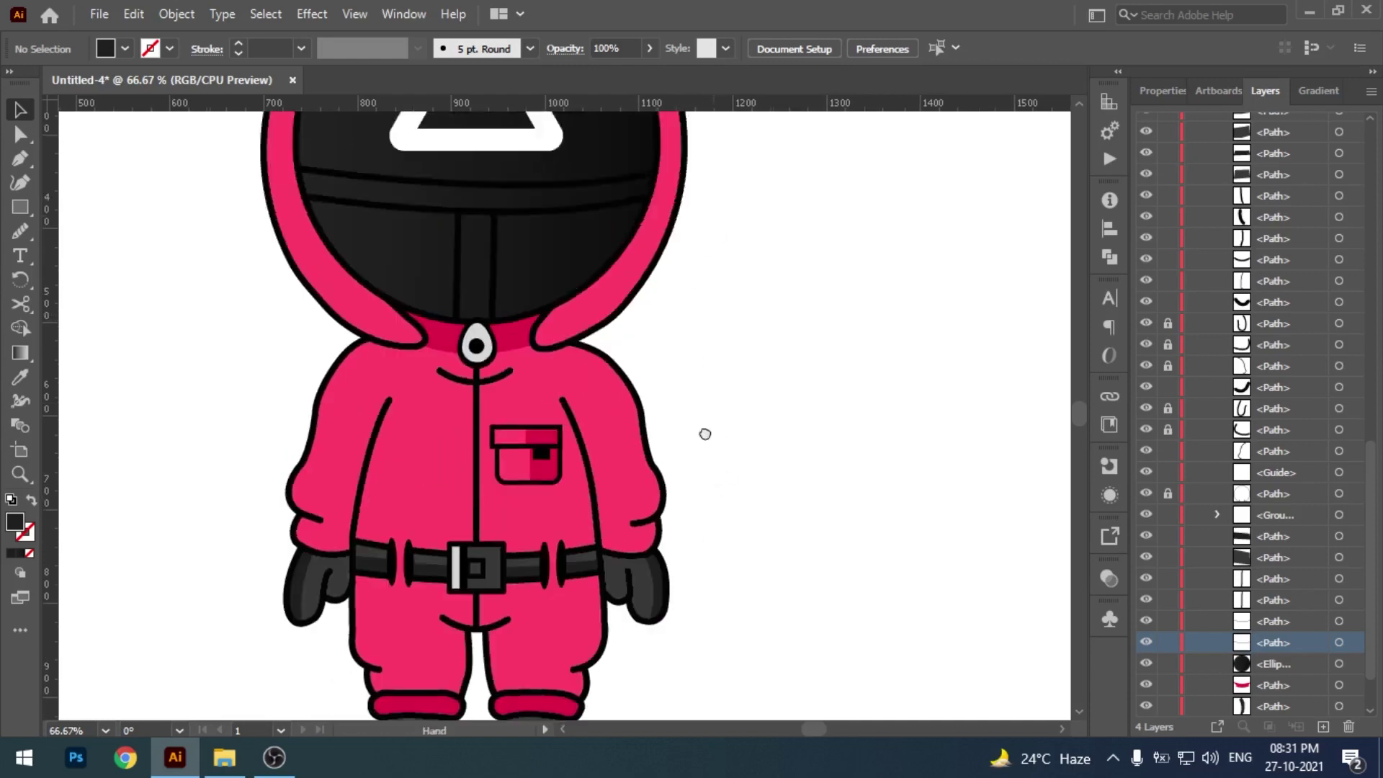
pyautogui.scroll(2, 659, 295)
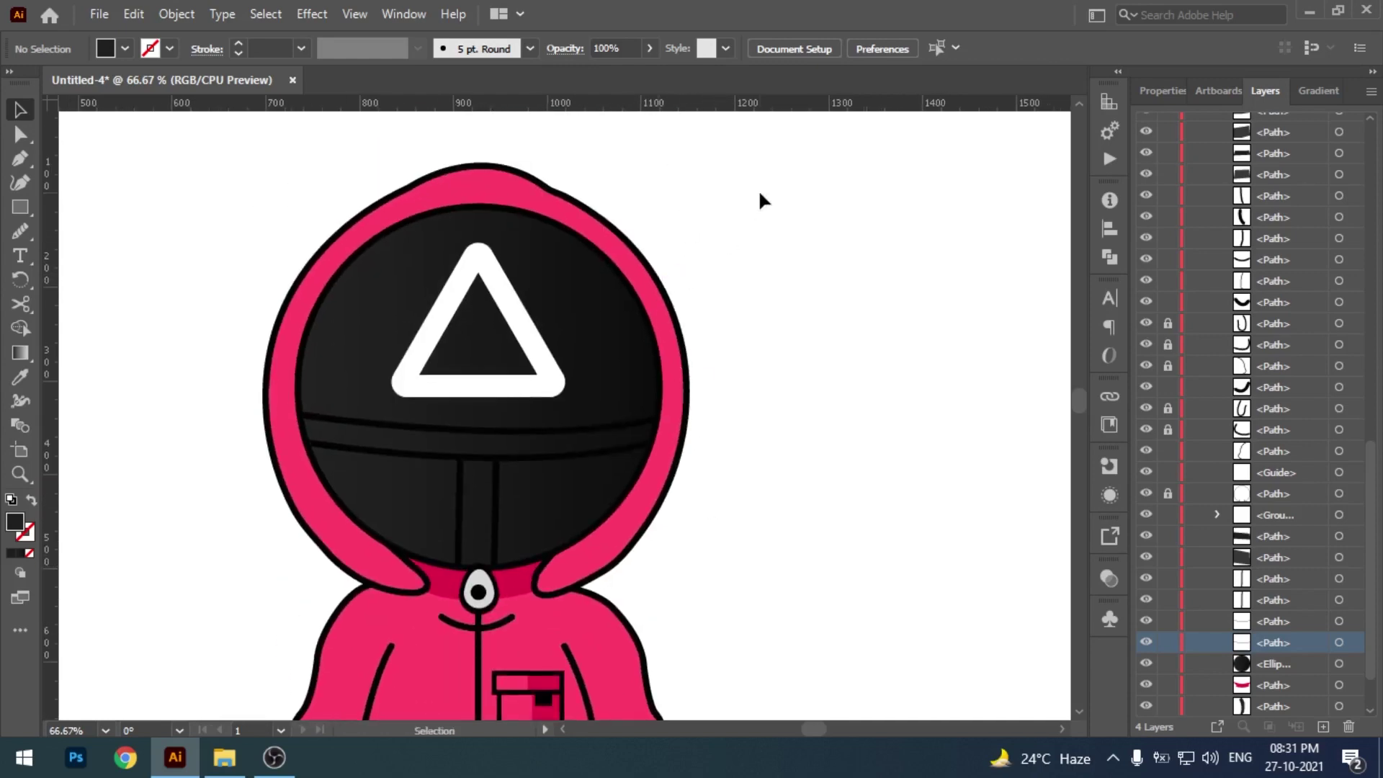
pyautogui.press('p')
pyautogui.click(478, 207)
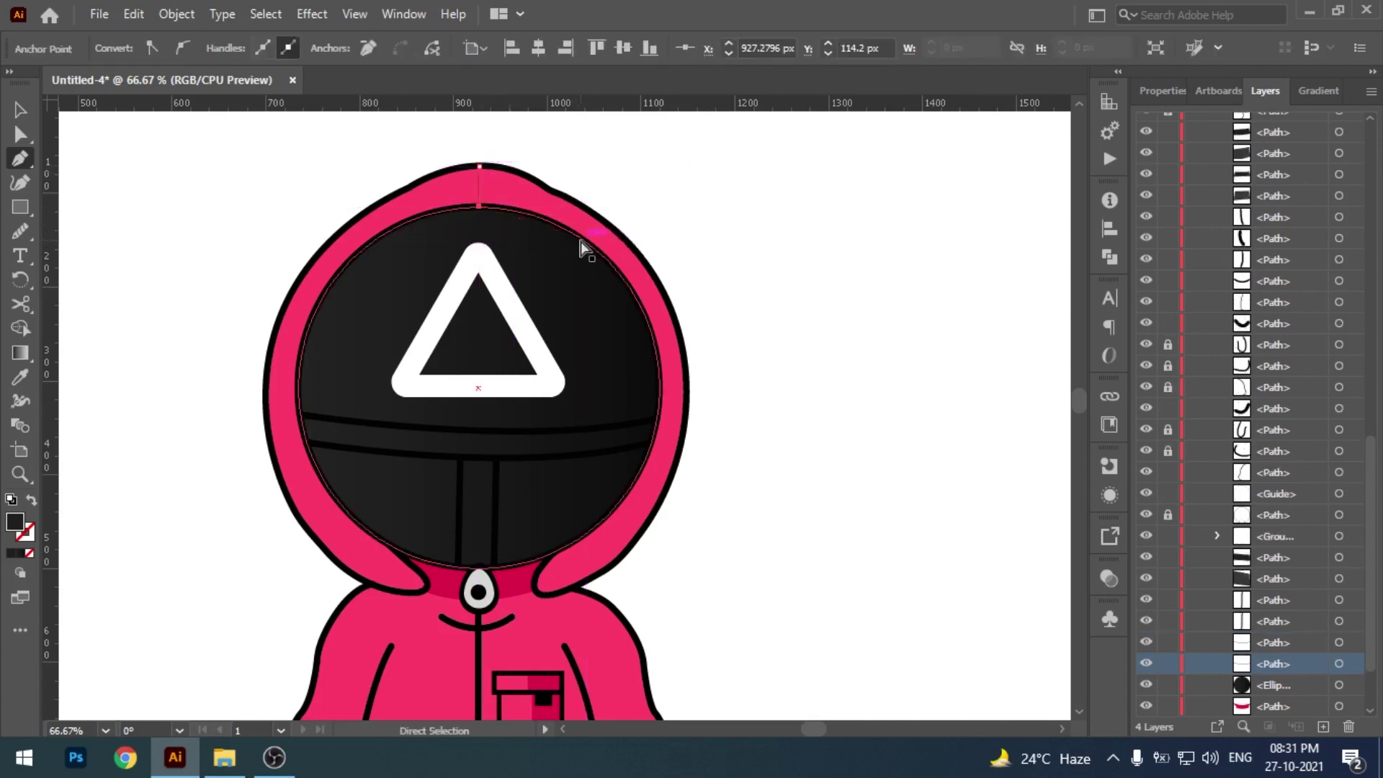
pyautogui.hotkey('ctrl', 'z')
pyautogui.press('v')
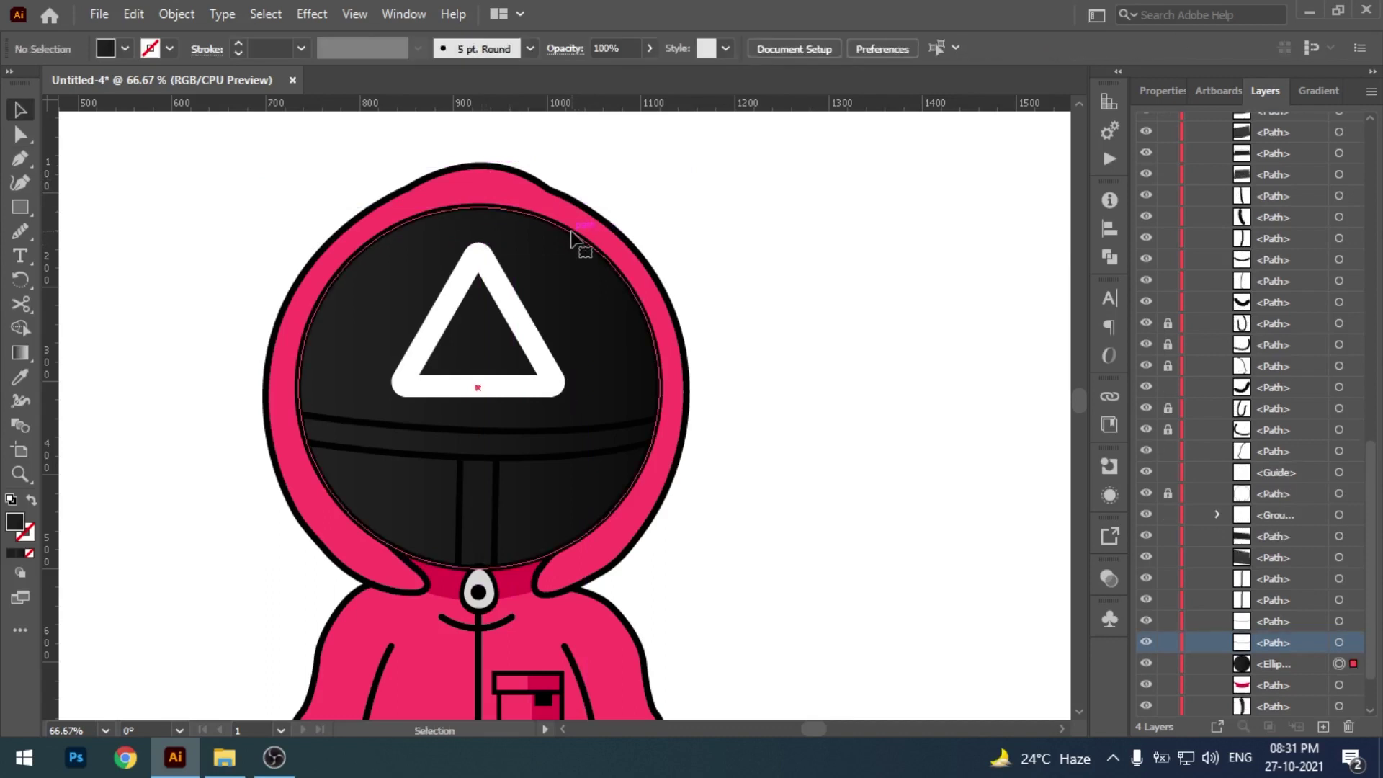
pyautogui.click(571, 233)
pyautogui.click(1168, 664)
# - Start the hood shadow path from the hood top, down to the collar and up the hood's edge
pyautogui.press('p')
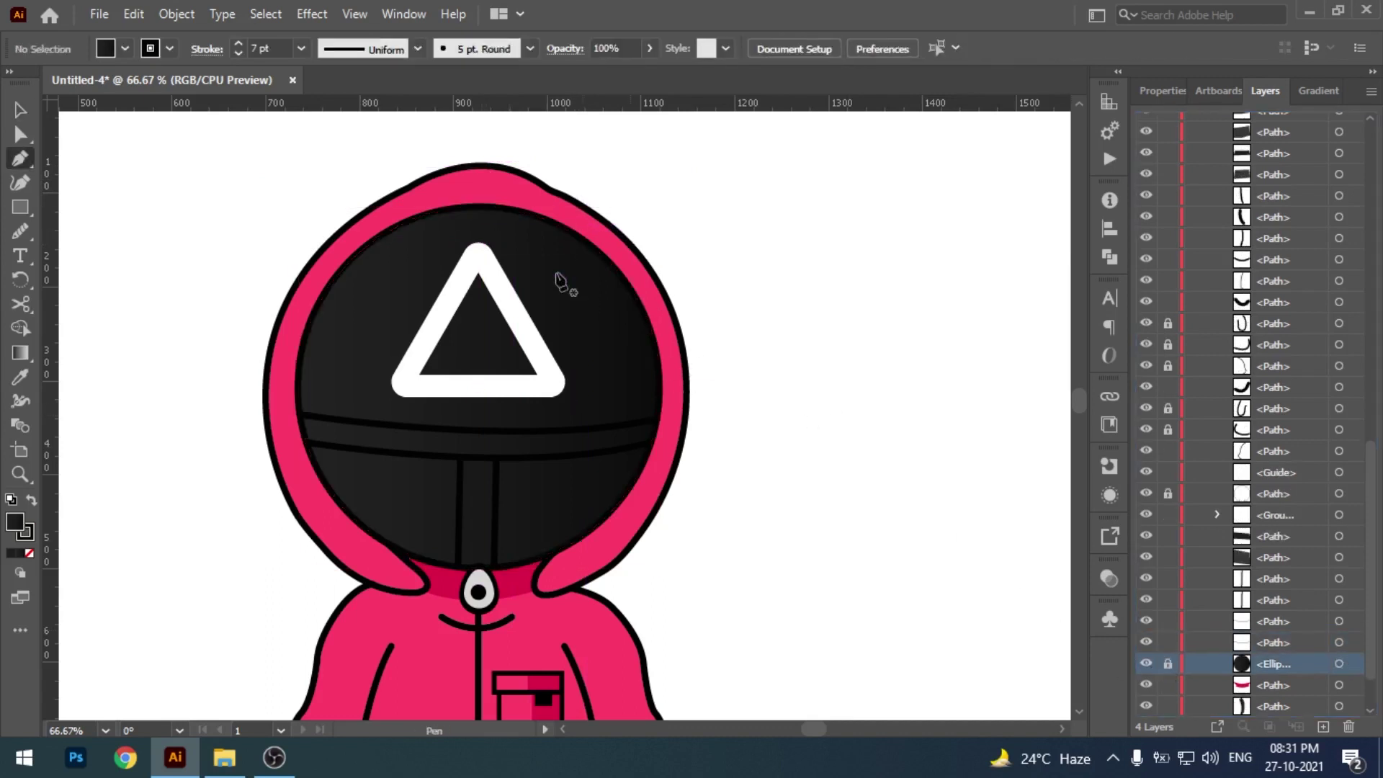
pyautogui.click(485, 166)
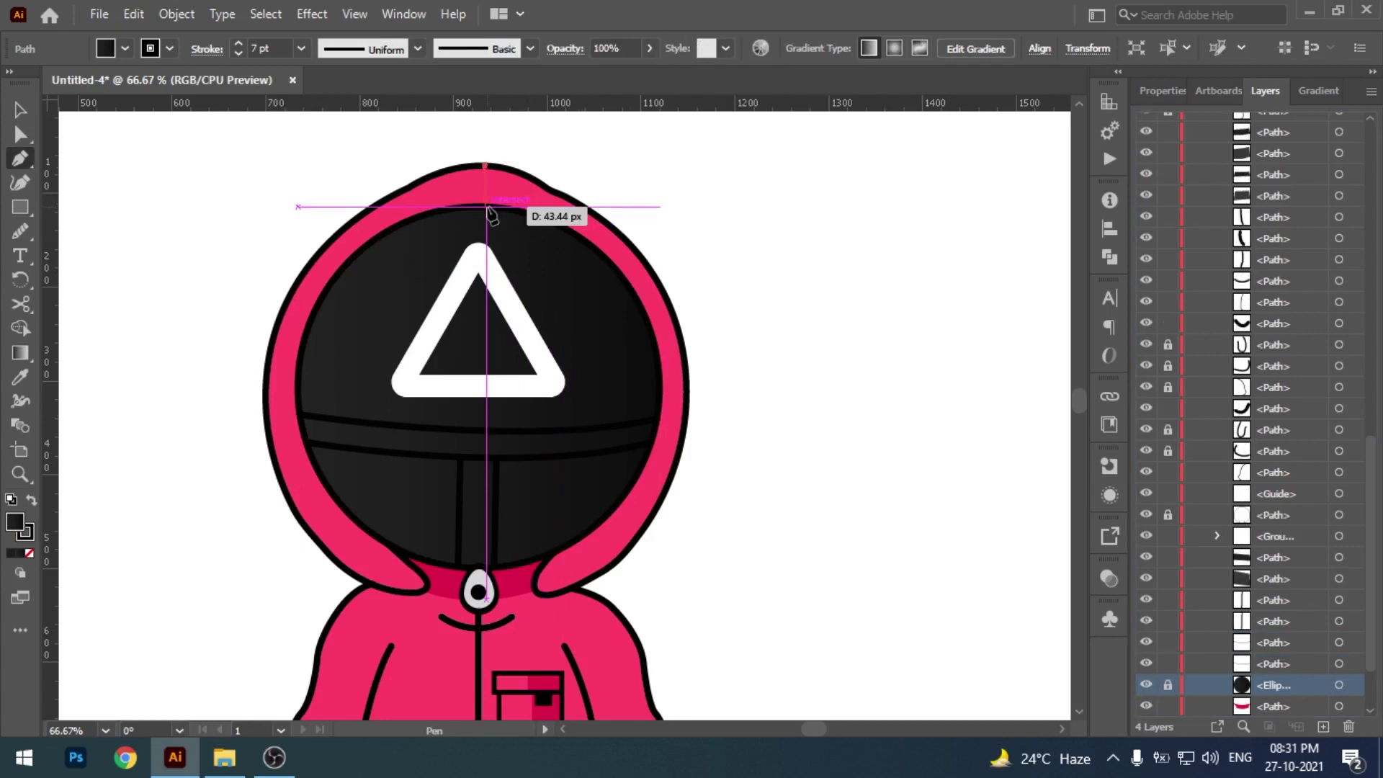
pyautogui.click(485, 207)
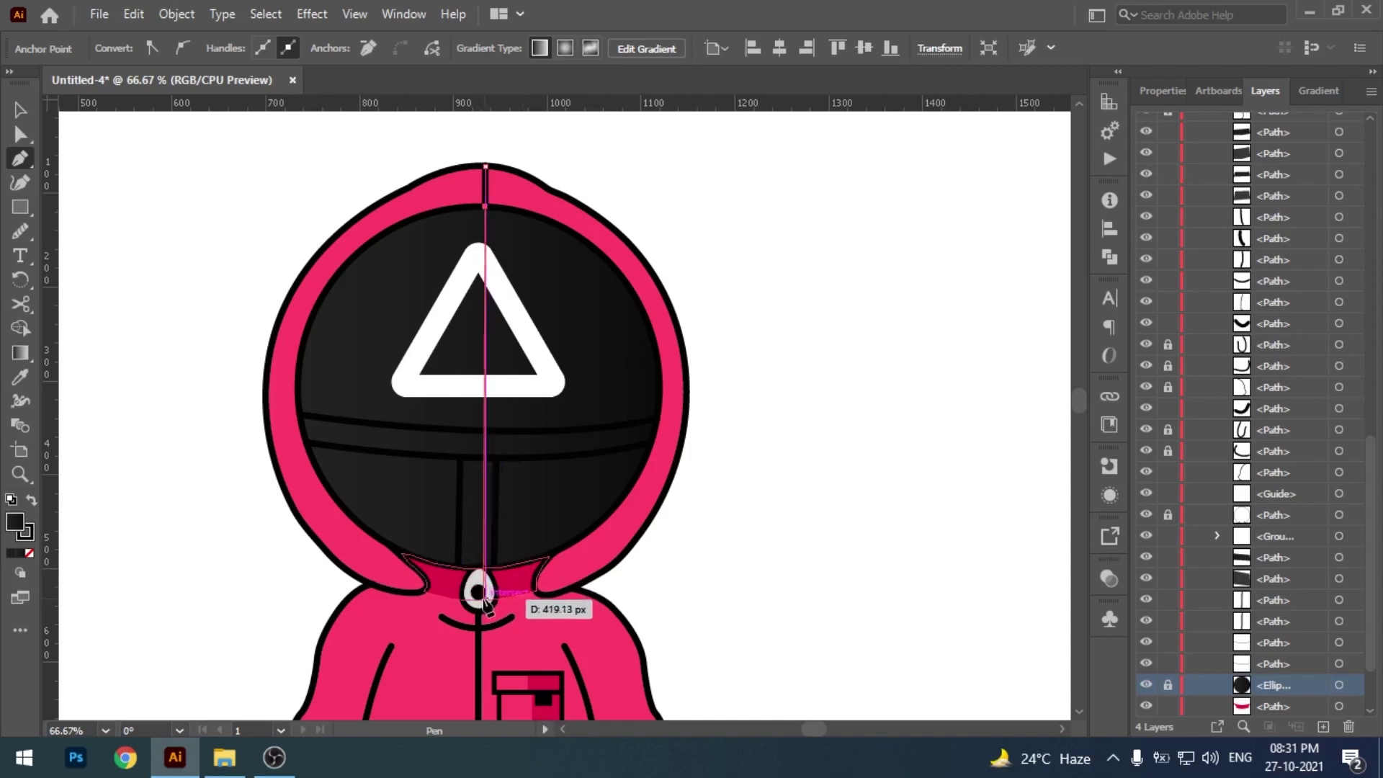
pyautogui.hotkey('ctrl', '=')
pyautogui.hotkey('ctrl', '=')
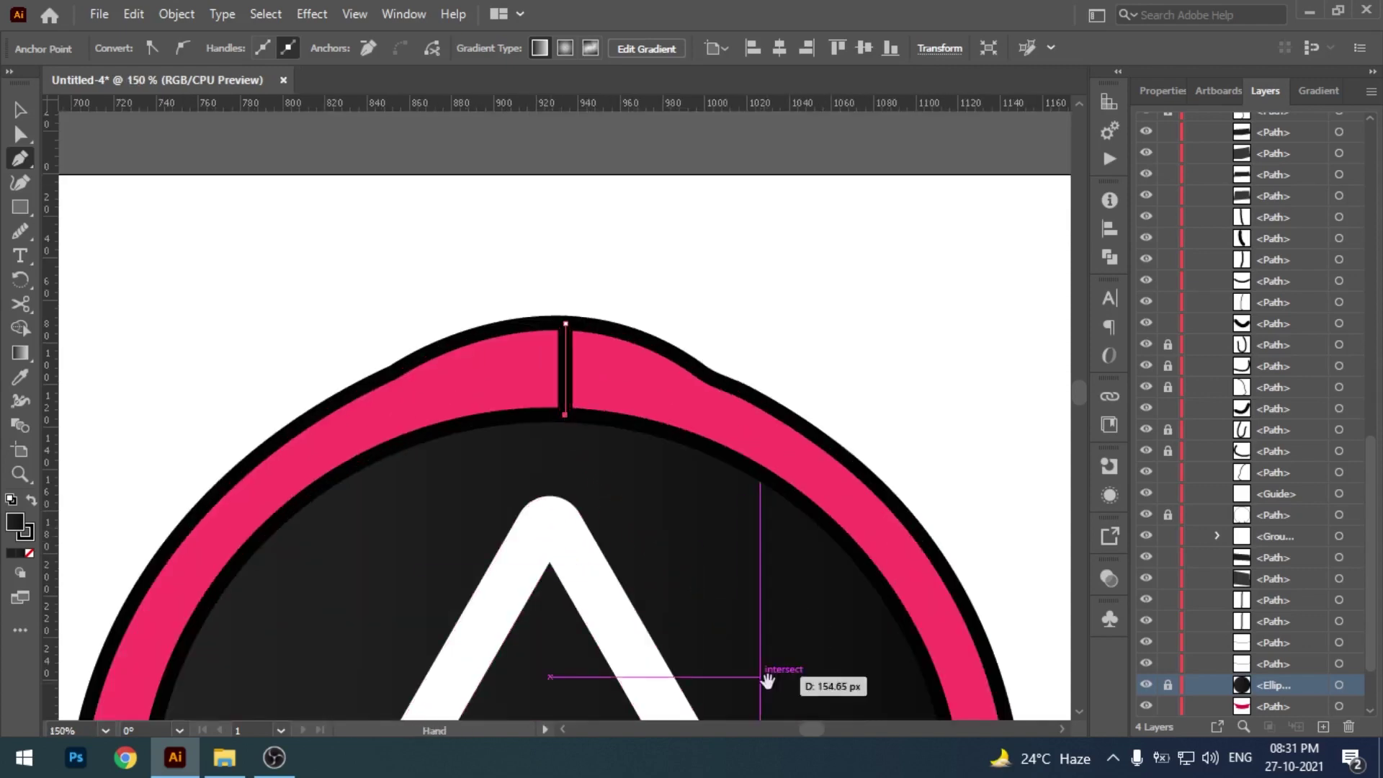
pyautogui.scroll(-10, 684, 433)
pyautogui.scroll(-1, 477, 425)
pyautogui.click(467, 418)
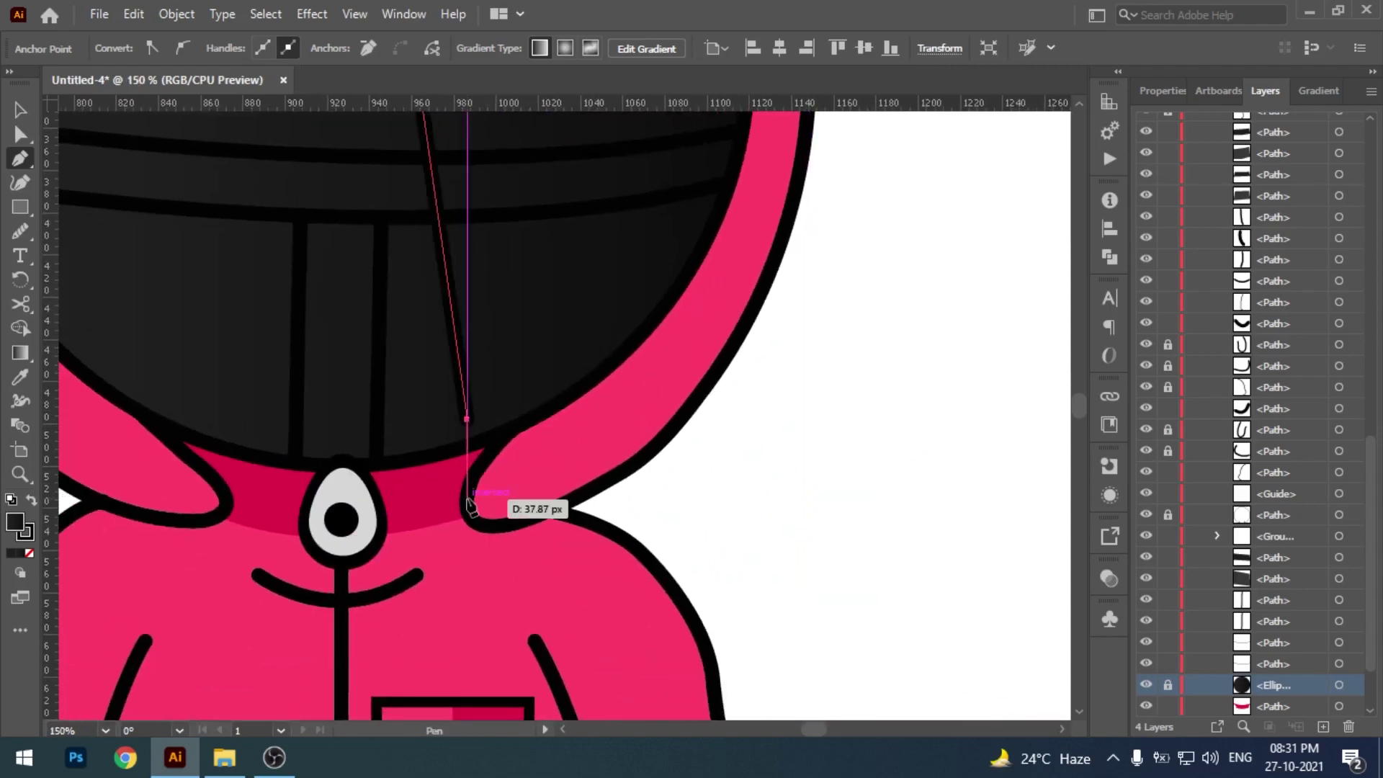
pyautogui.click(478, 524)
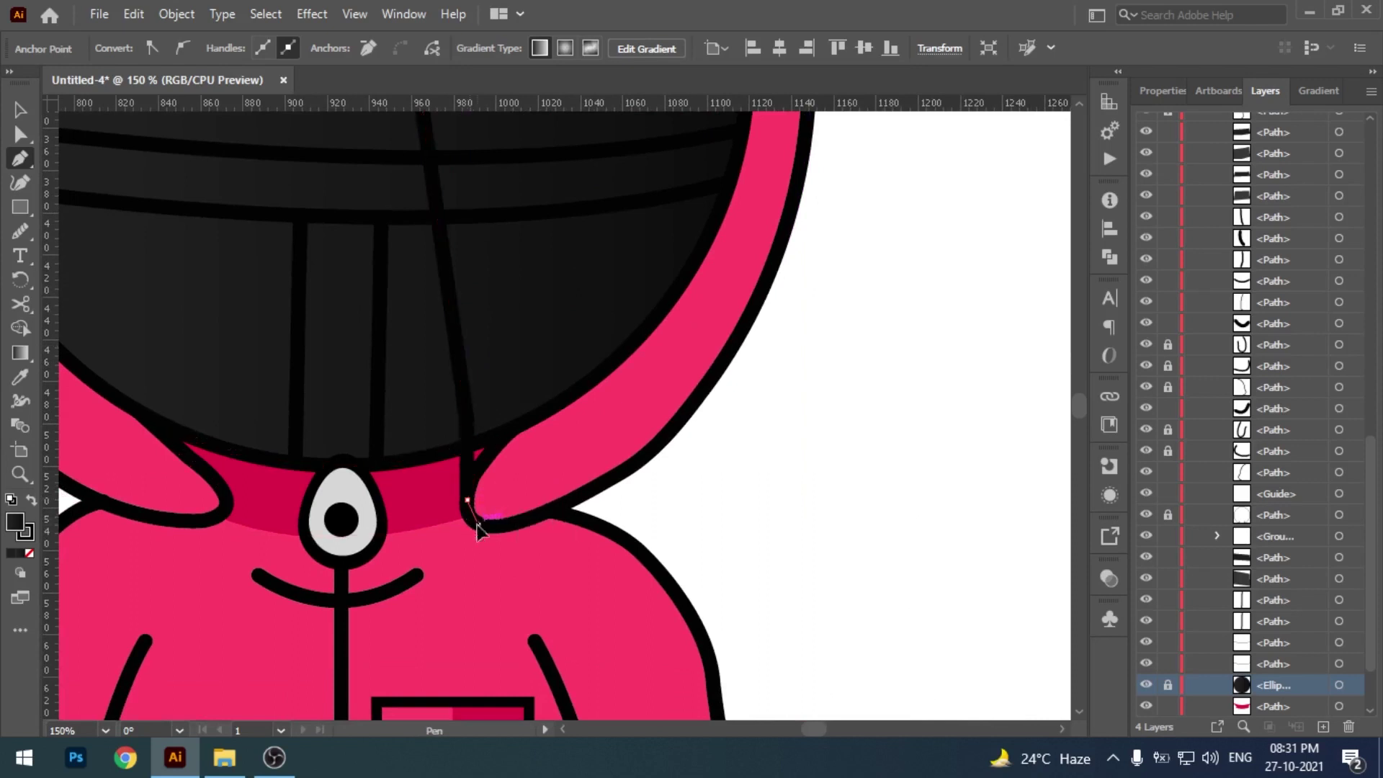
pyautogui.click(536, 517)
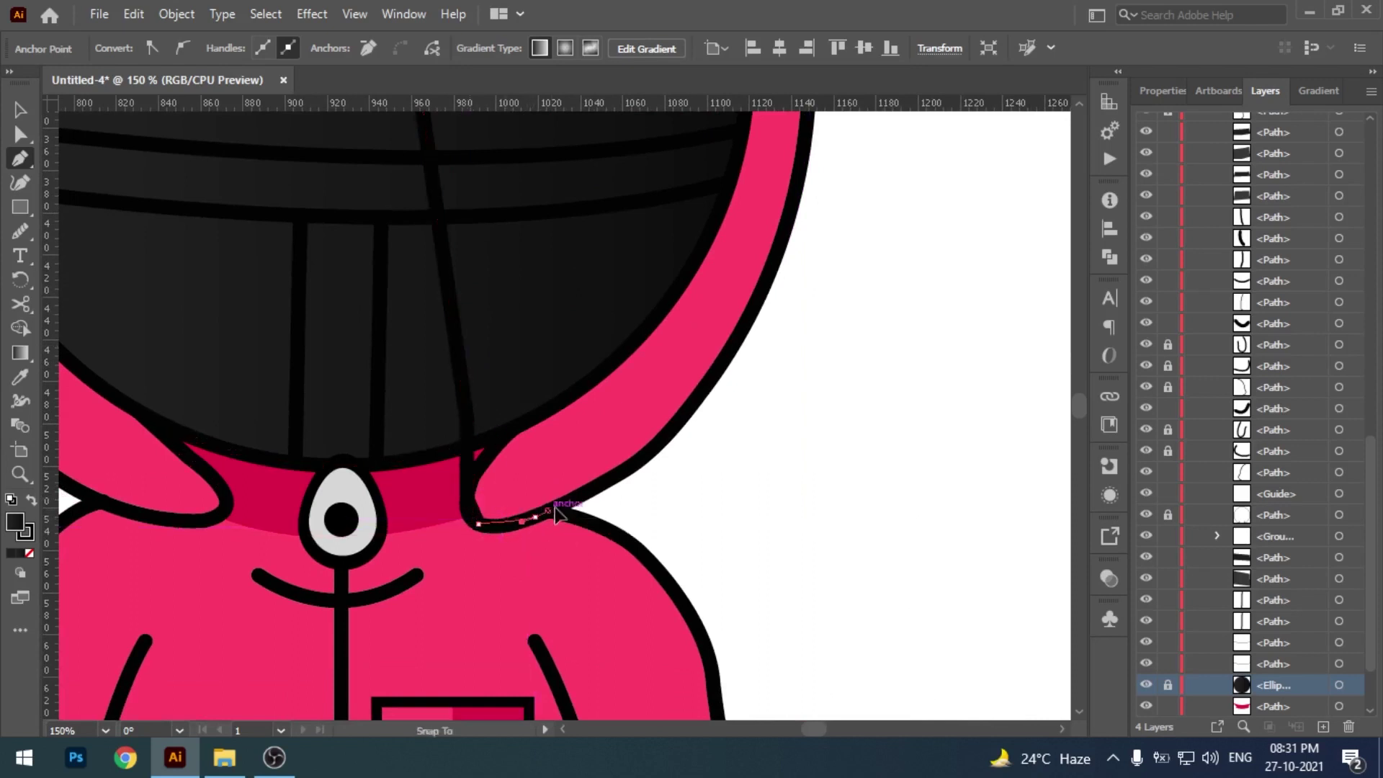
pyautogui.moveTo(651, 450); pyautogui.dragTo(673, 427)
pyautogui.click(651, 450)
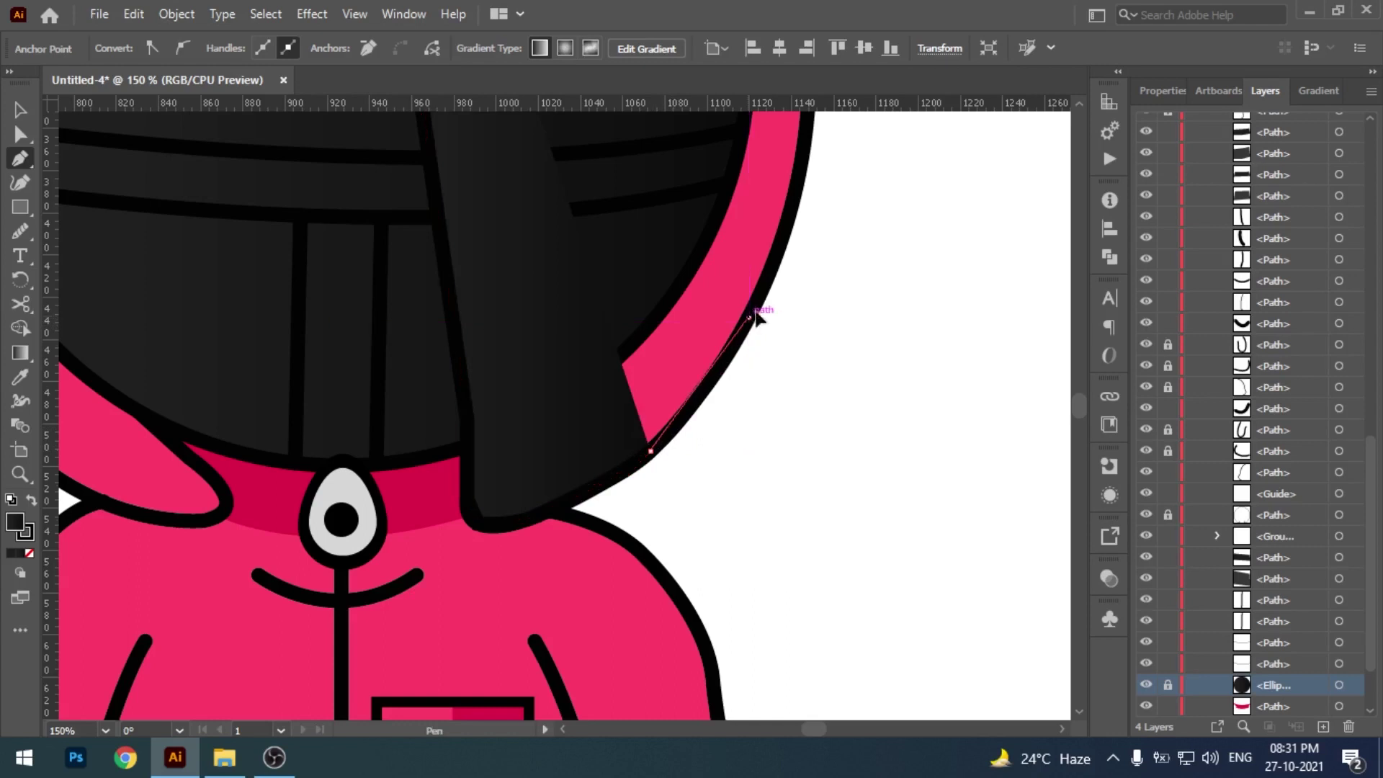
pyautogui.click(784, 259)
# - Continue the hood shadow outline around the ring curve and across the hood top to close it
pyautogui.scroll(5, 742, 432)
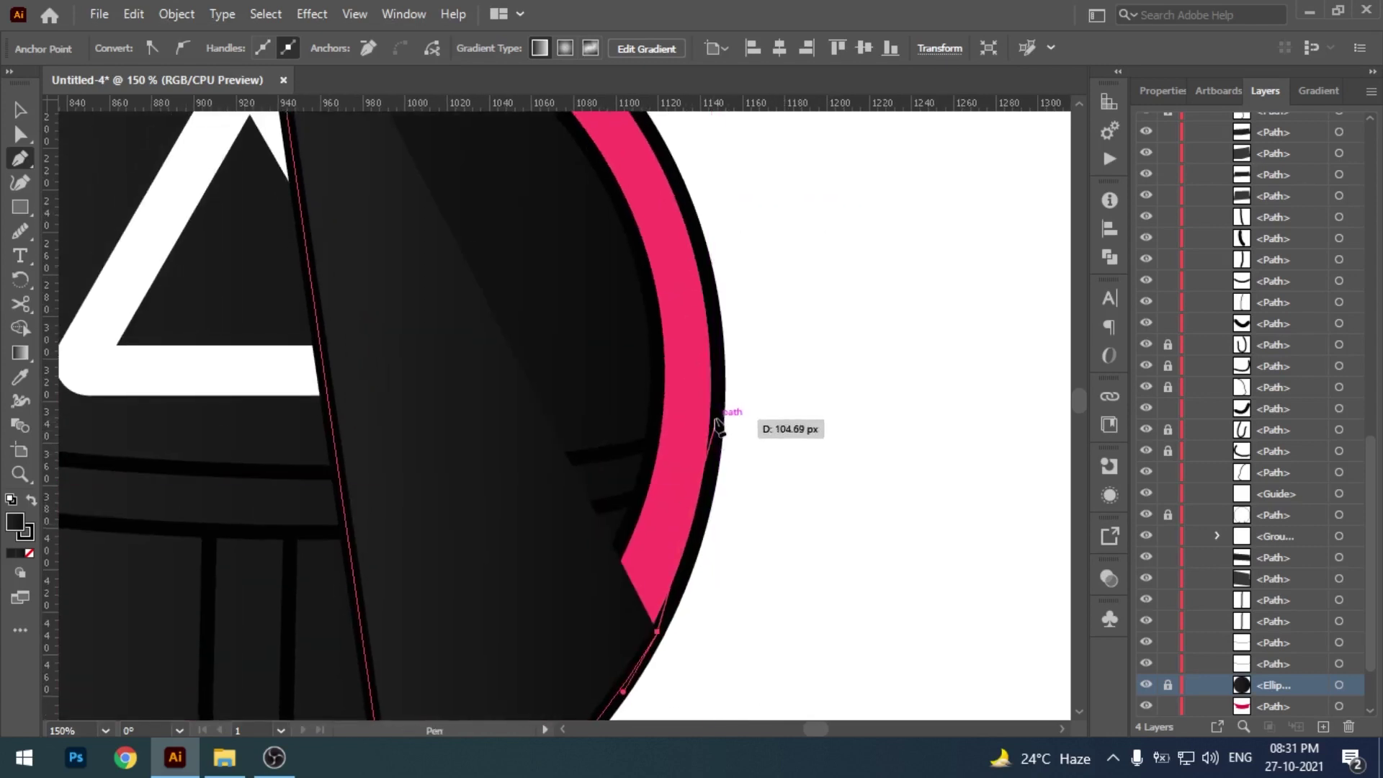
pyautogui.moveTo(718, 417); pyautogui.dragTo(721, 342)
pyautogui.click(718, 416)
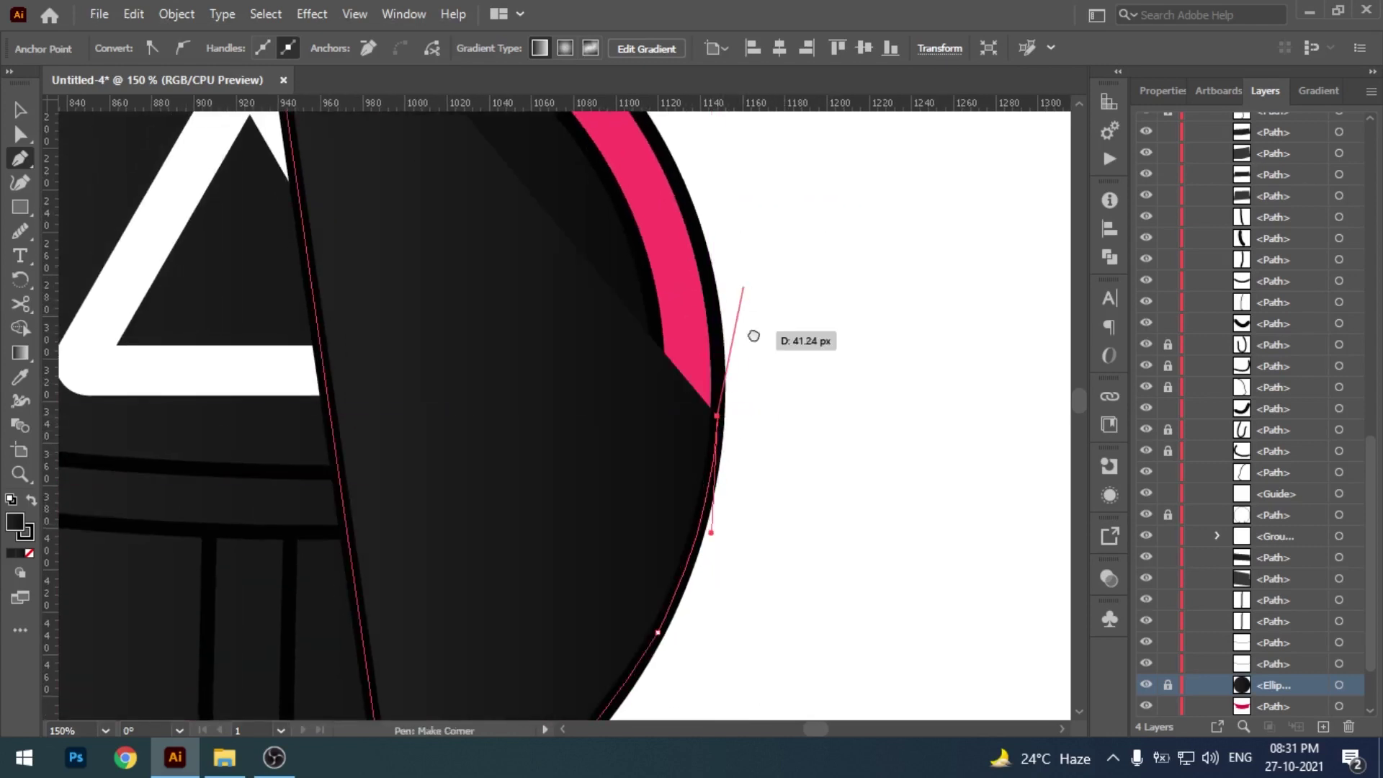
pyautogui.scroll(5, 751, 334)
pyautogui.moveTo(682, 370); pyautogui.dragTo(638, 294)
pyautogui.moveTo(730, 377); pyautogui.dragTo(821, 576)
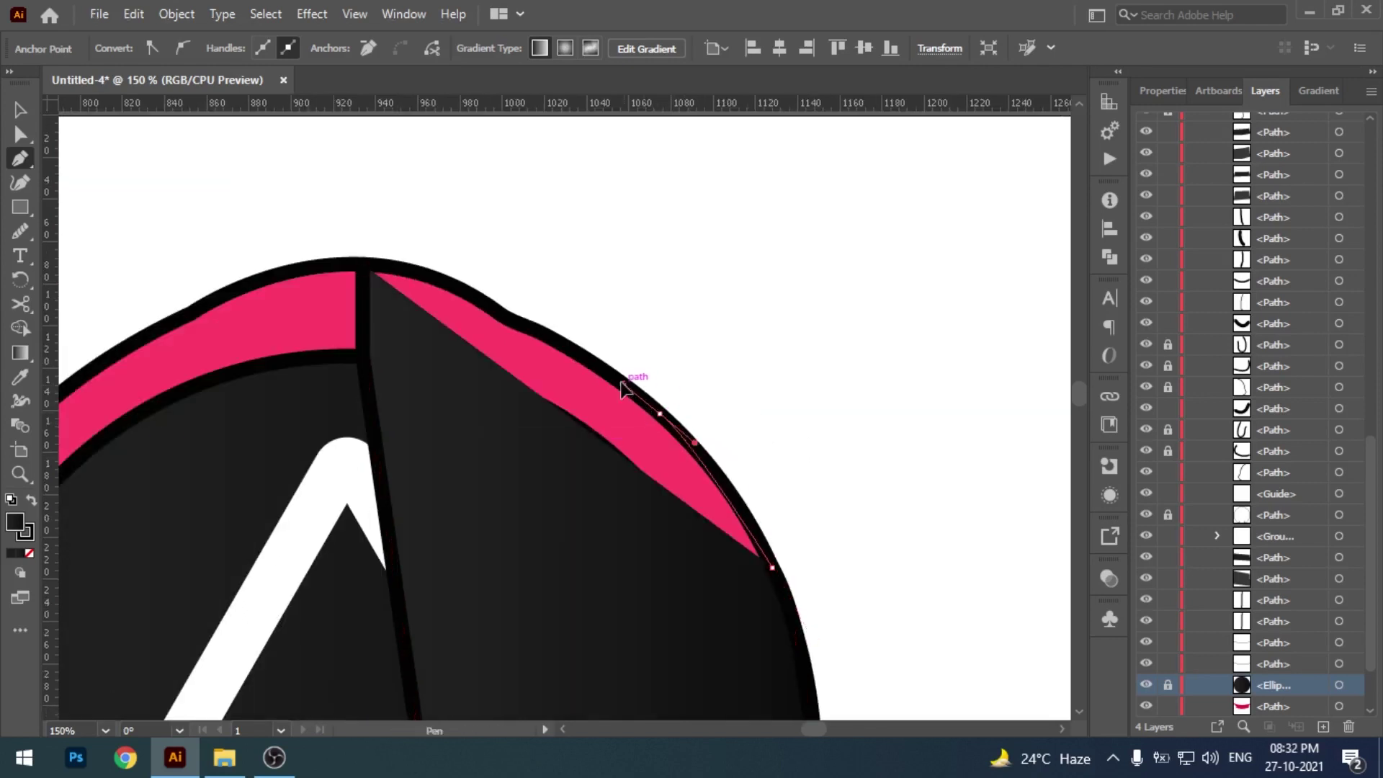
pyautogui.moveTo(607, 384); pyautogui.dragTo(735, 466)
pyautogui.moveTo(653, 408); pyautogui.dragTo(608, 397)
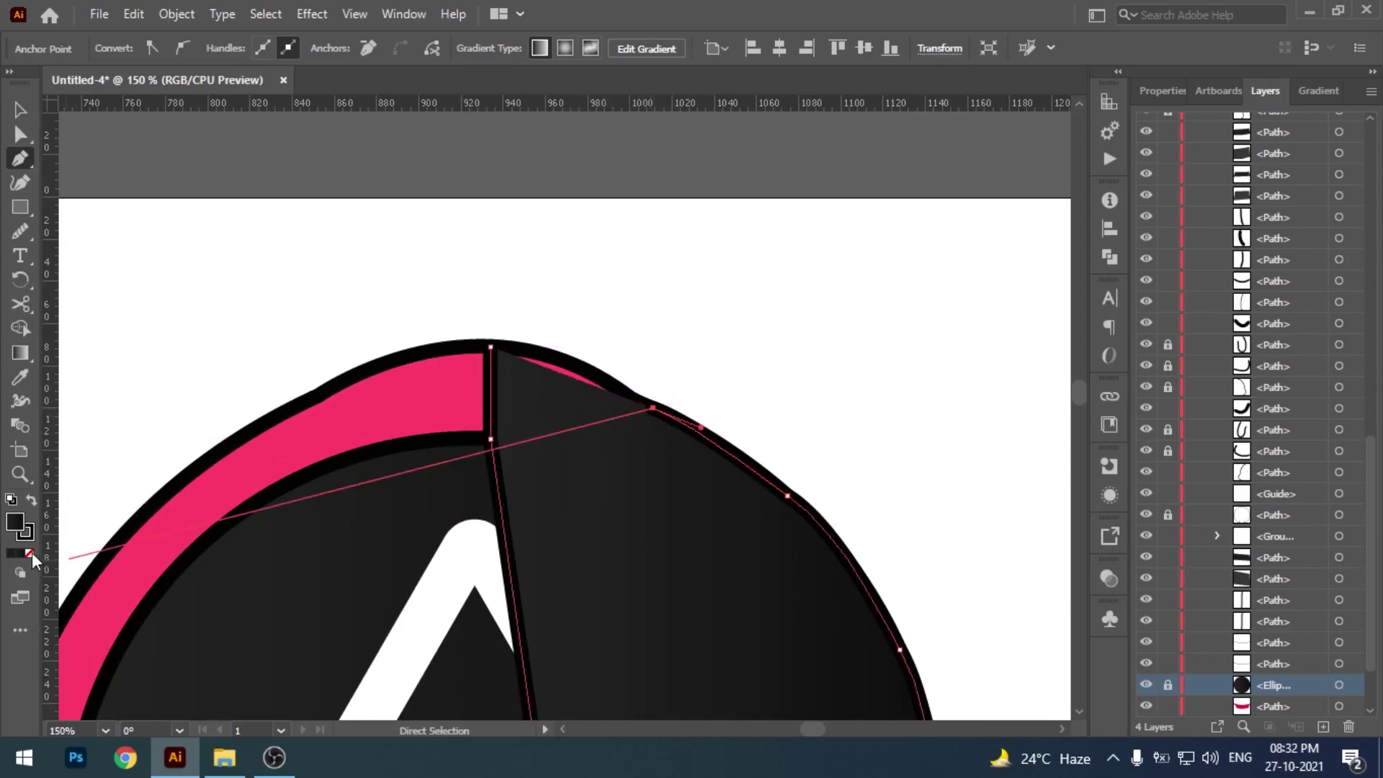
pyautogui.press('Escape')
pyautogui.click(587, 371)
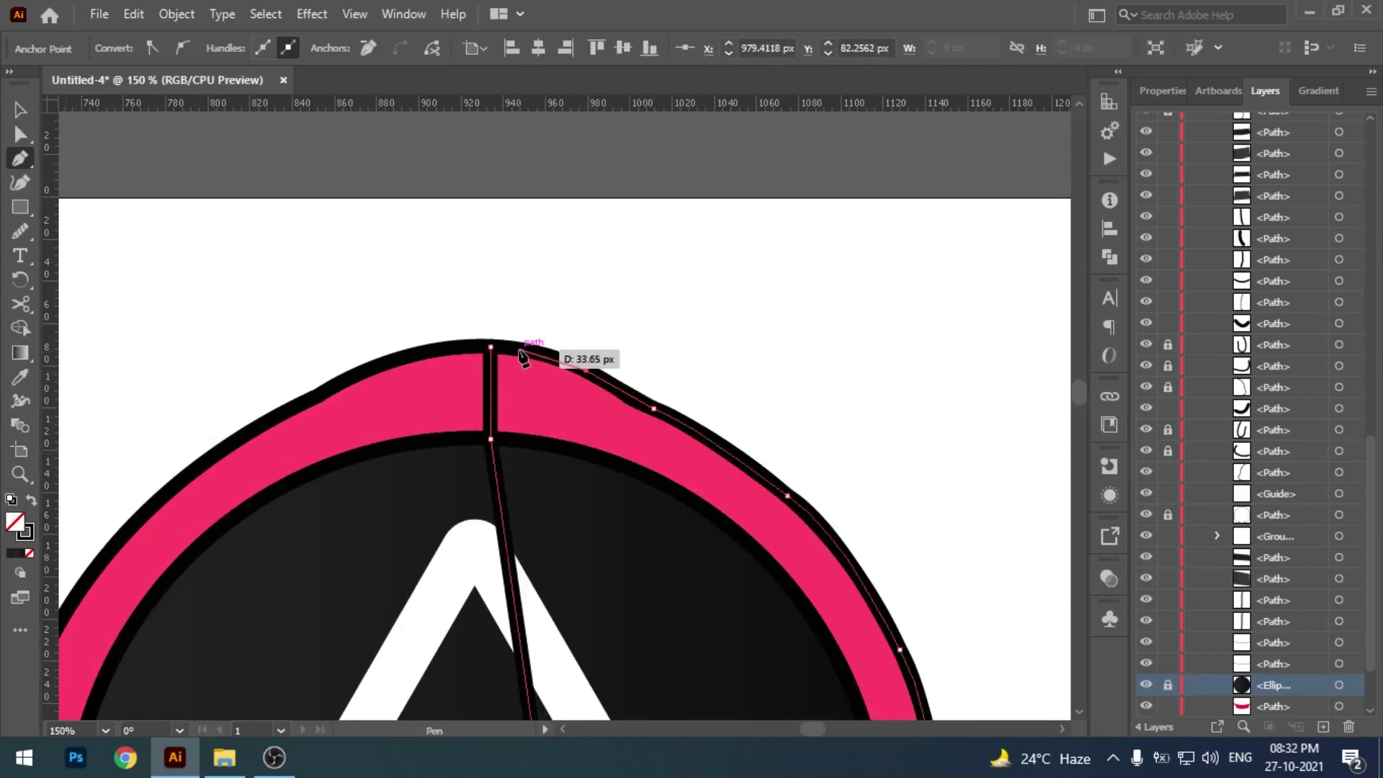
pyautogui.click(491, 347)
# - Fill the hood shadow with the pocket's dark pink and send it to the back
pyautogui.hotkey('ctrl', '-')
pyautogui.hotkey('ctrl', '-')
pyautogui.hotkey('ctrl', '-')
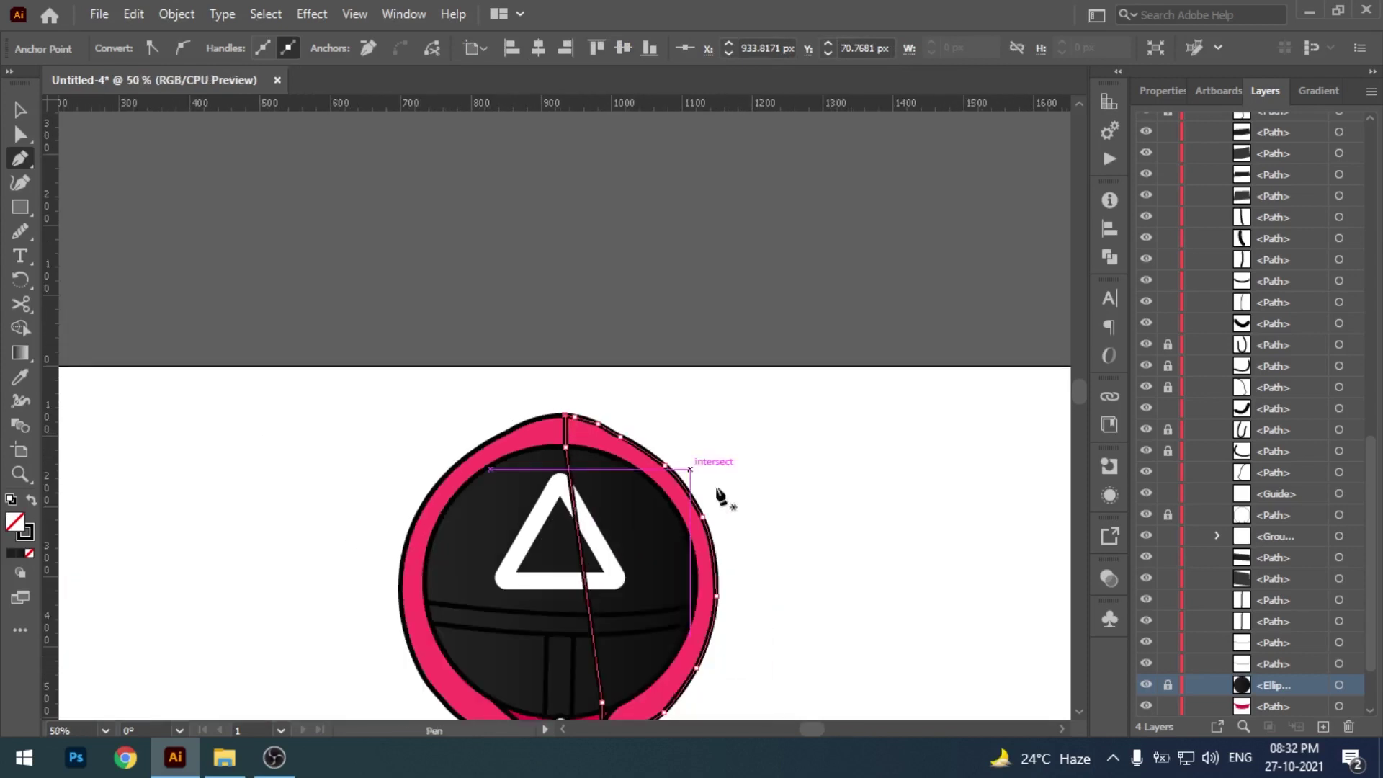
pyautogui.scroll(-3, 658, 324)
pyautogui.press('i')
pyautogui.click(529, 544)
pyautogui.moveTo(663, 425); pyautogui.dragTo(681, 468)
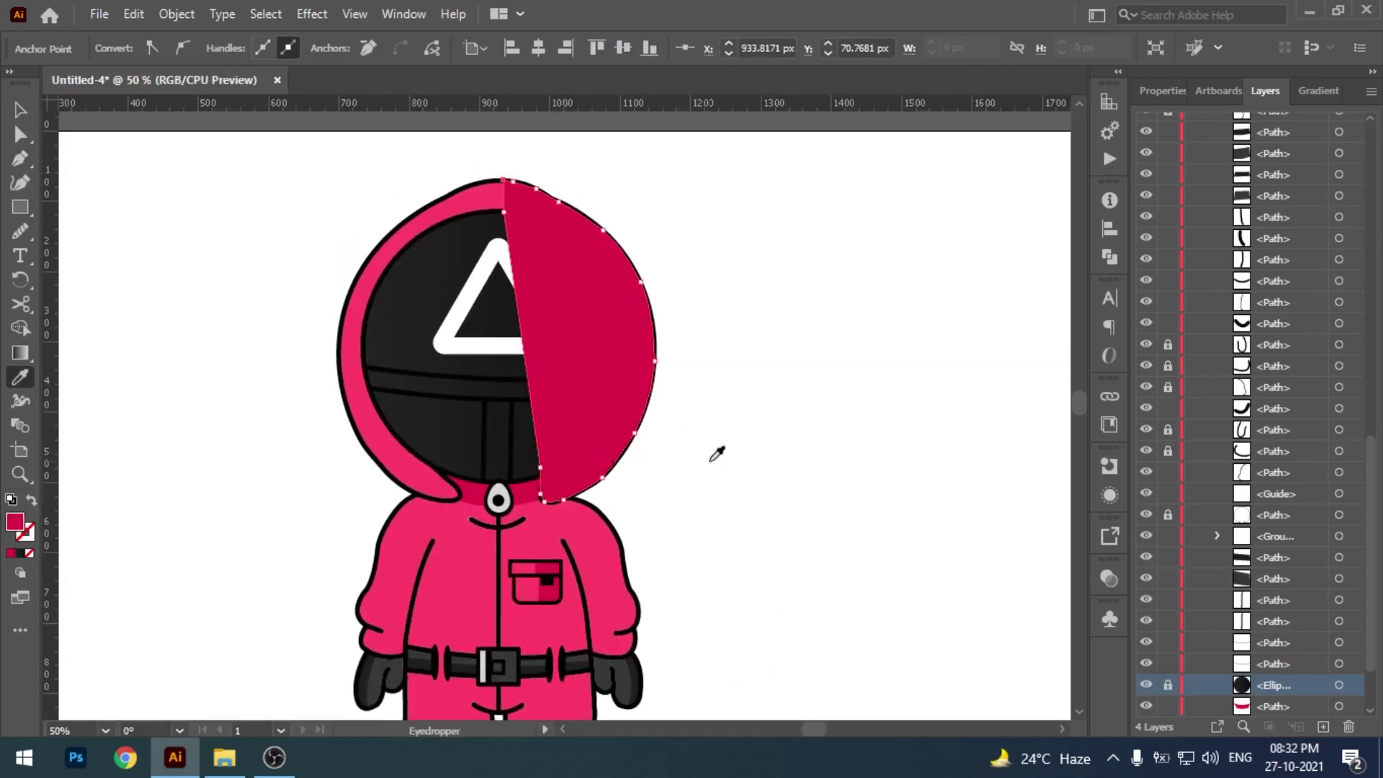
pyautogui.hotkey('ctrl', 'shift', '[')
# - Deselect the hood shadow and select the belt segment right of the buckle
pyautogui.press('v')
pyautogui.click(817, 525)
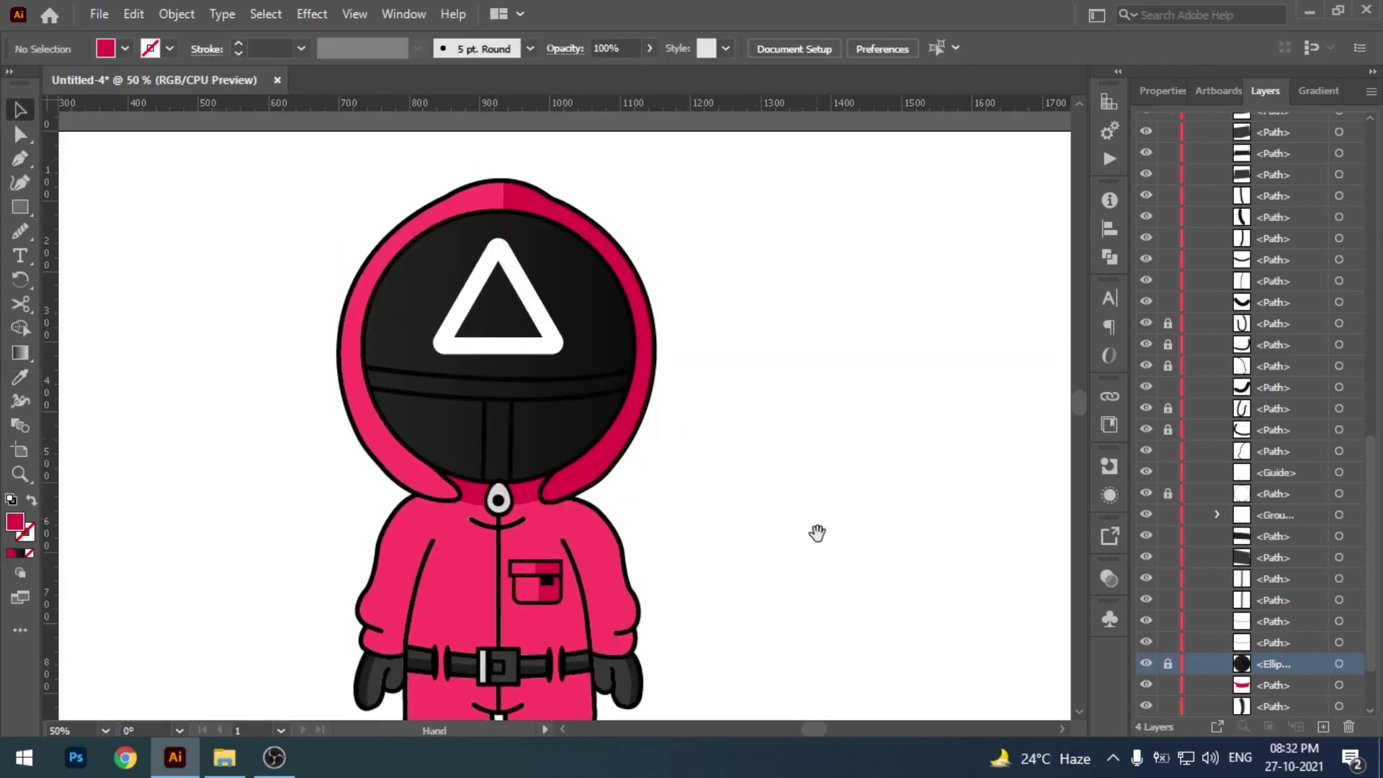
pyautogui.scroll(-3, 819, 526)
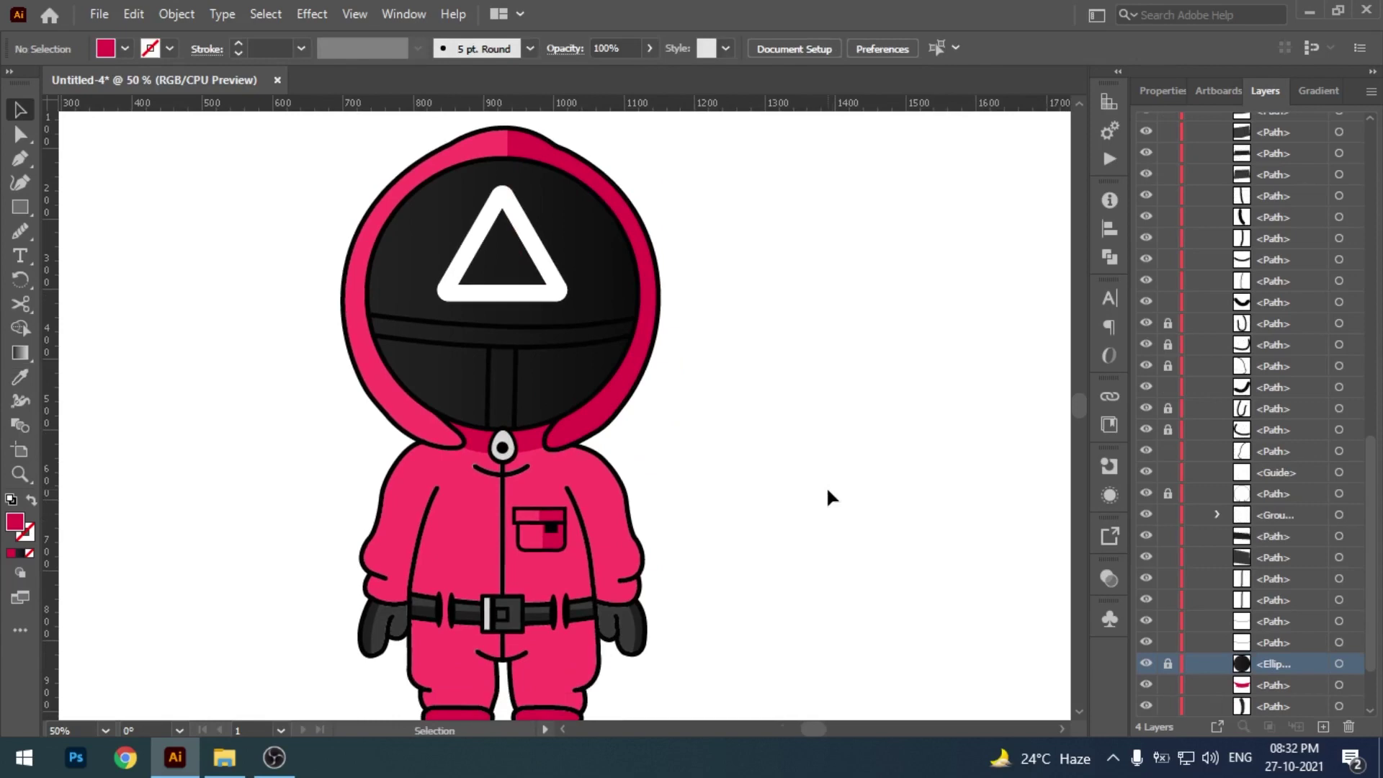
pyautogui.moveTo(803, 575); pyautogui.dragTo(798, 411)
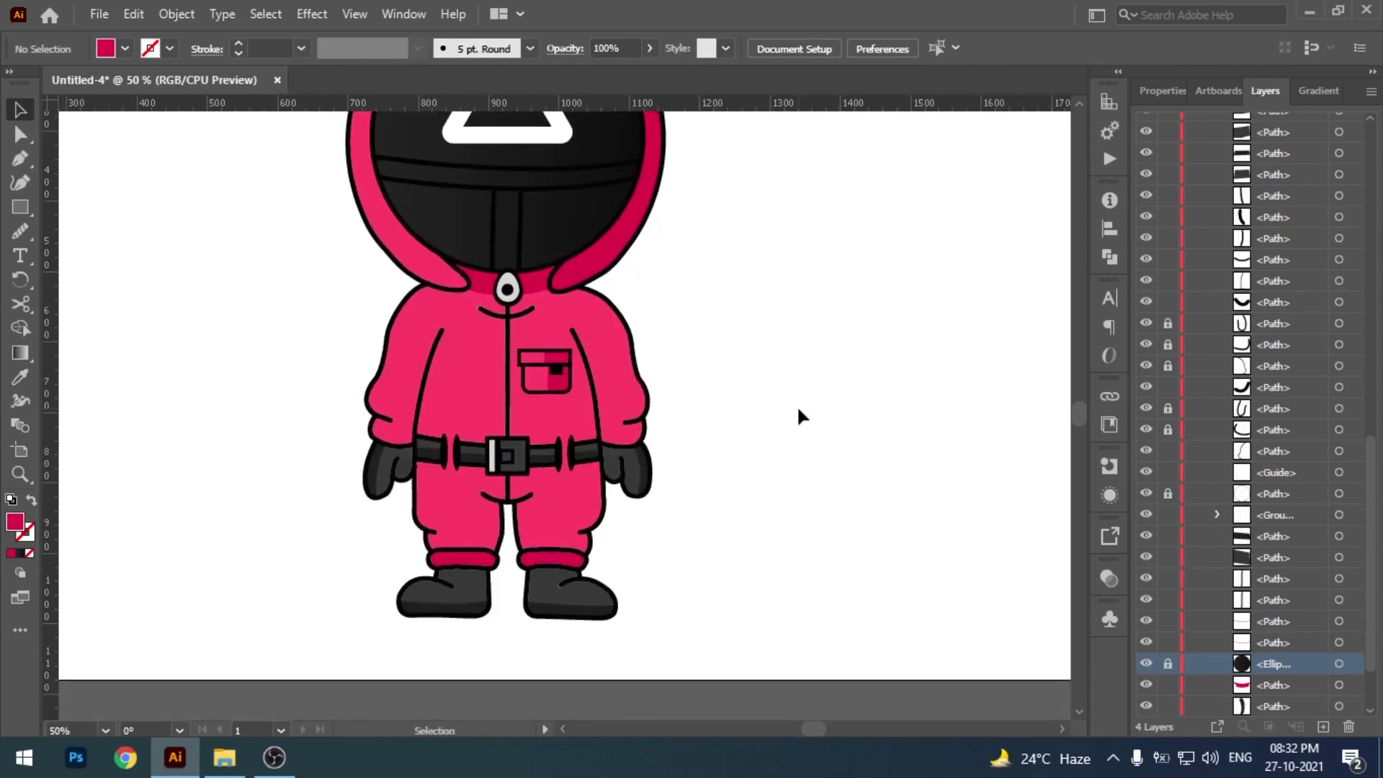
pyautogui.scroll(3, 798, 417)
pyautogui.scroll(-2, 814, 418)
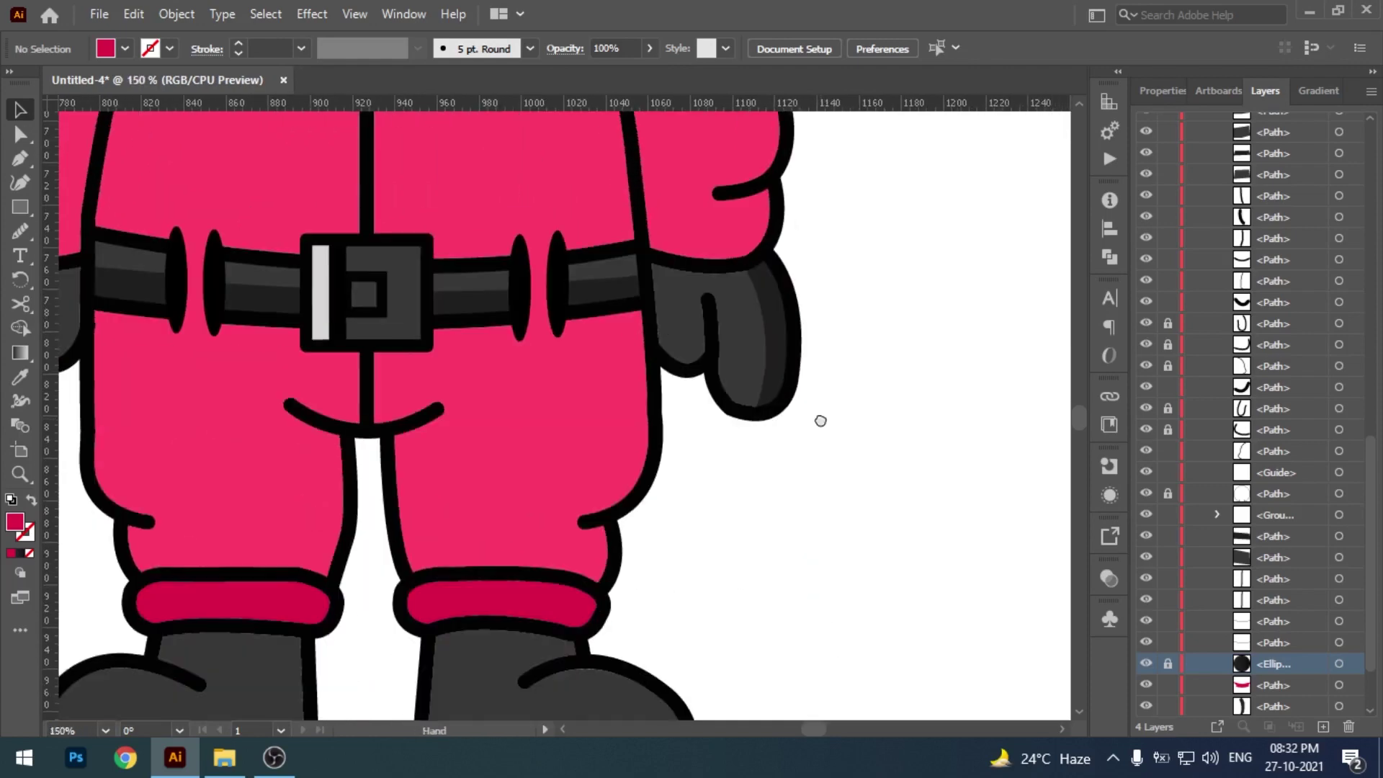
pyautogui.press('p')
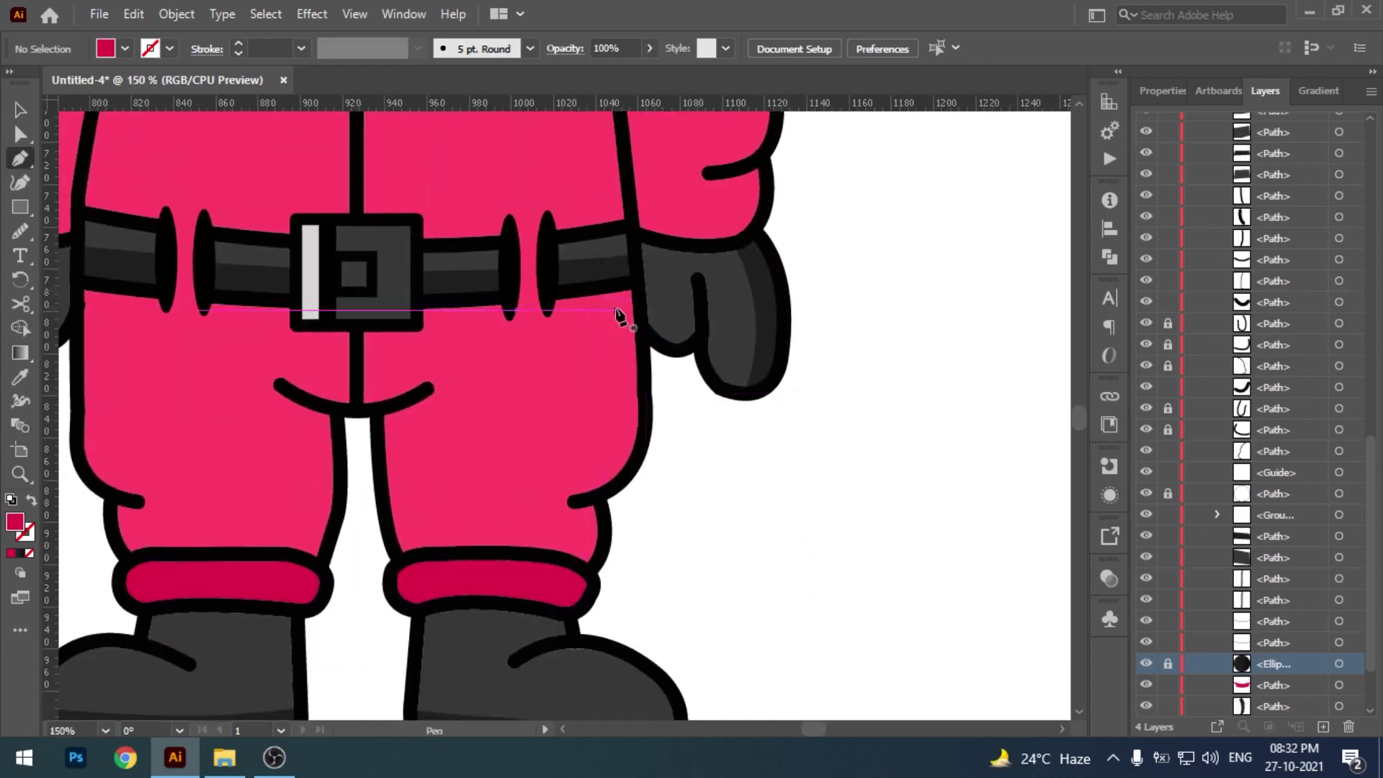
pyautogui.press('v')
pyautogui.click(588, 288)
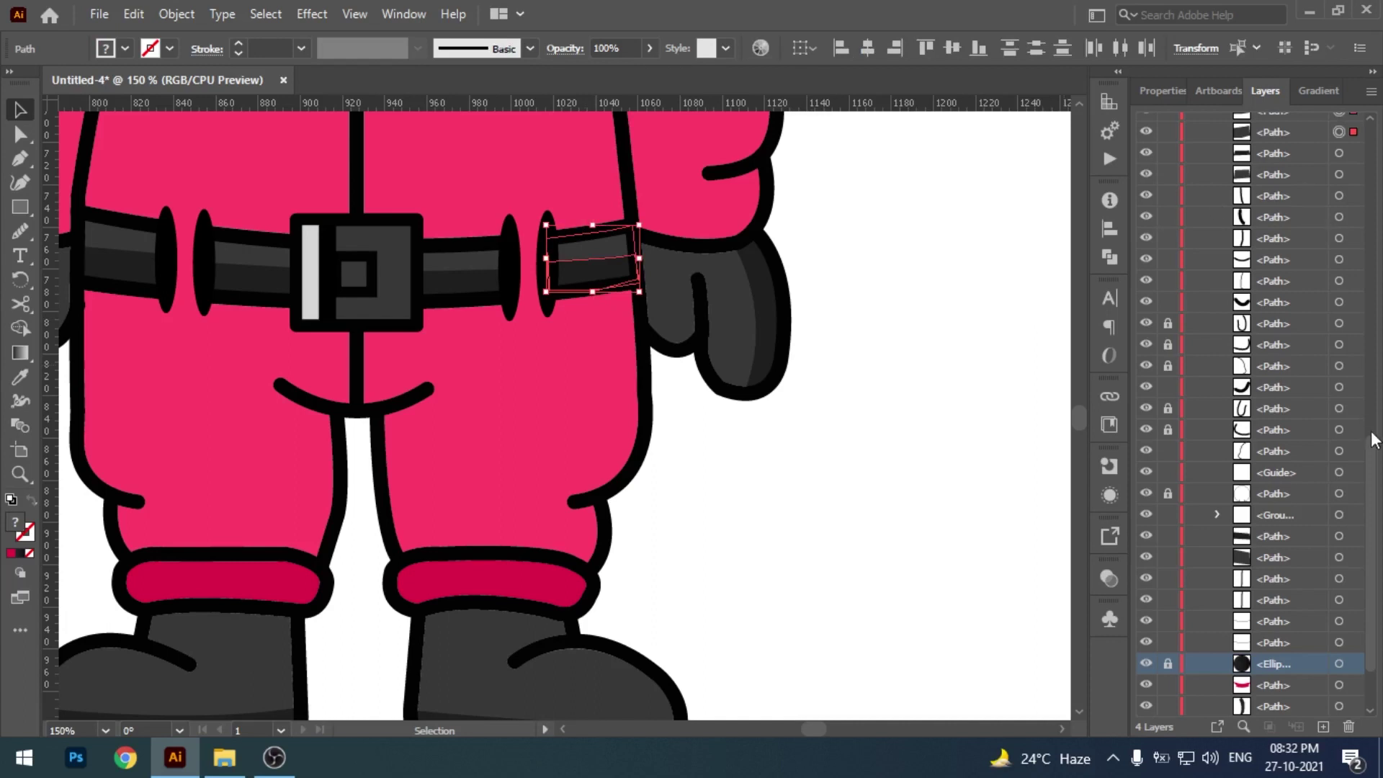
pyautogui.scroll(4, 1225, 417)
# - Start the right pant-leg shading path below the belt and give it fill #dd1247
pyautogui.press('p')
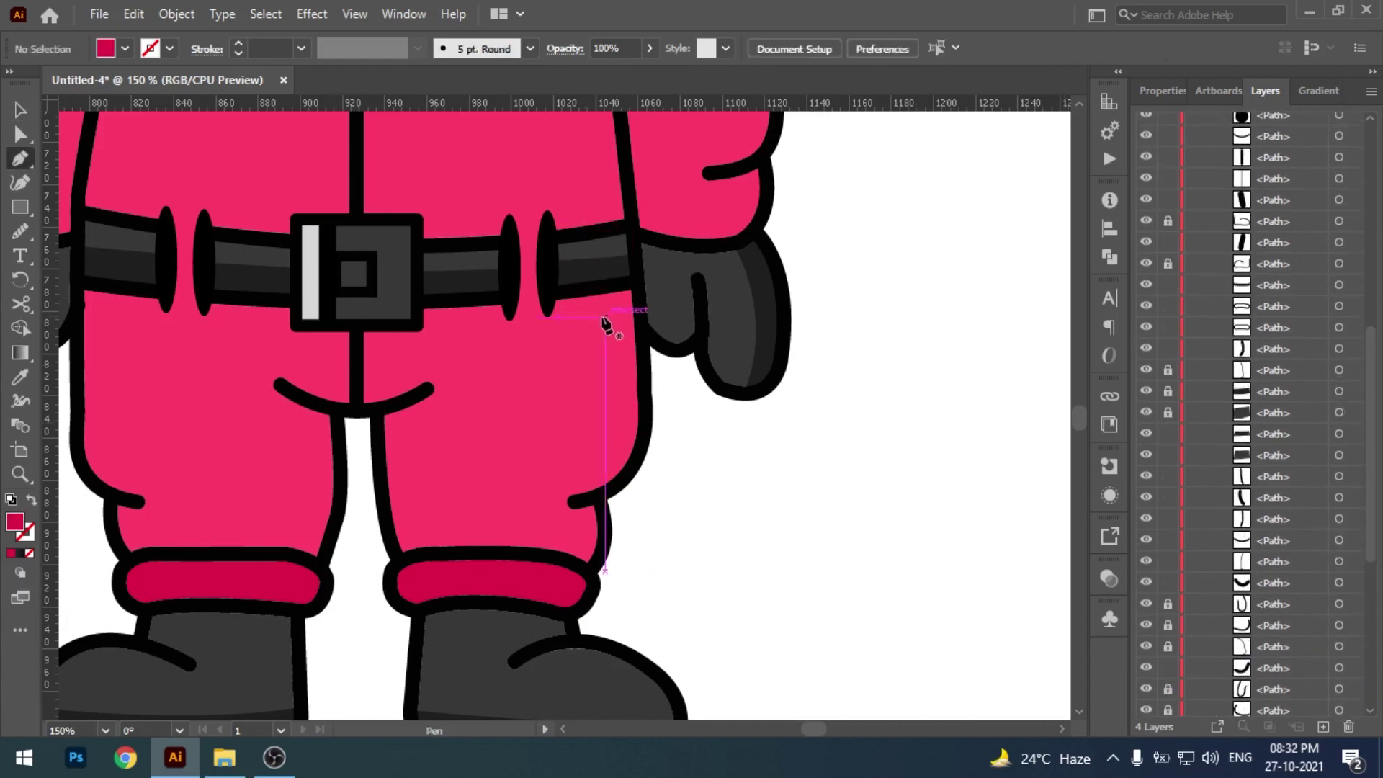
pyautogui.click(592, 290)
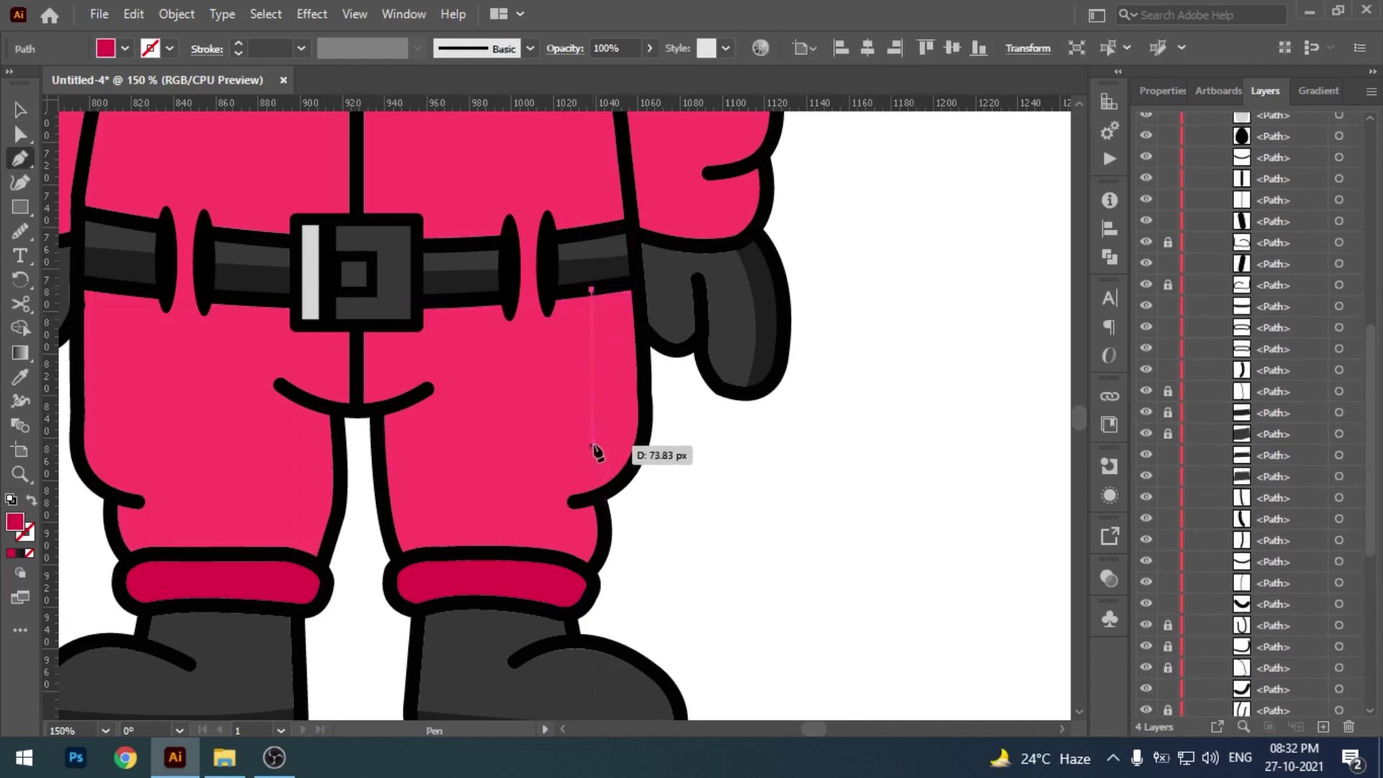
pyautogui.click(600, 435)
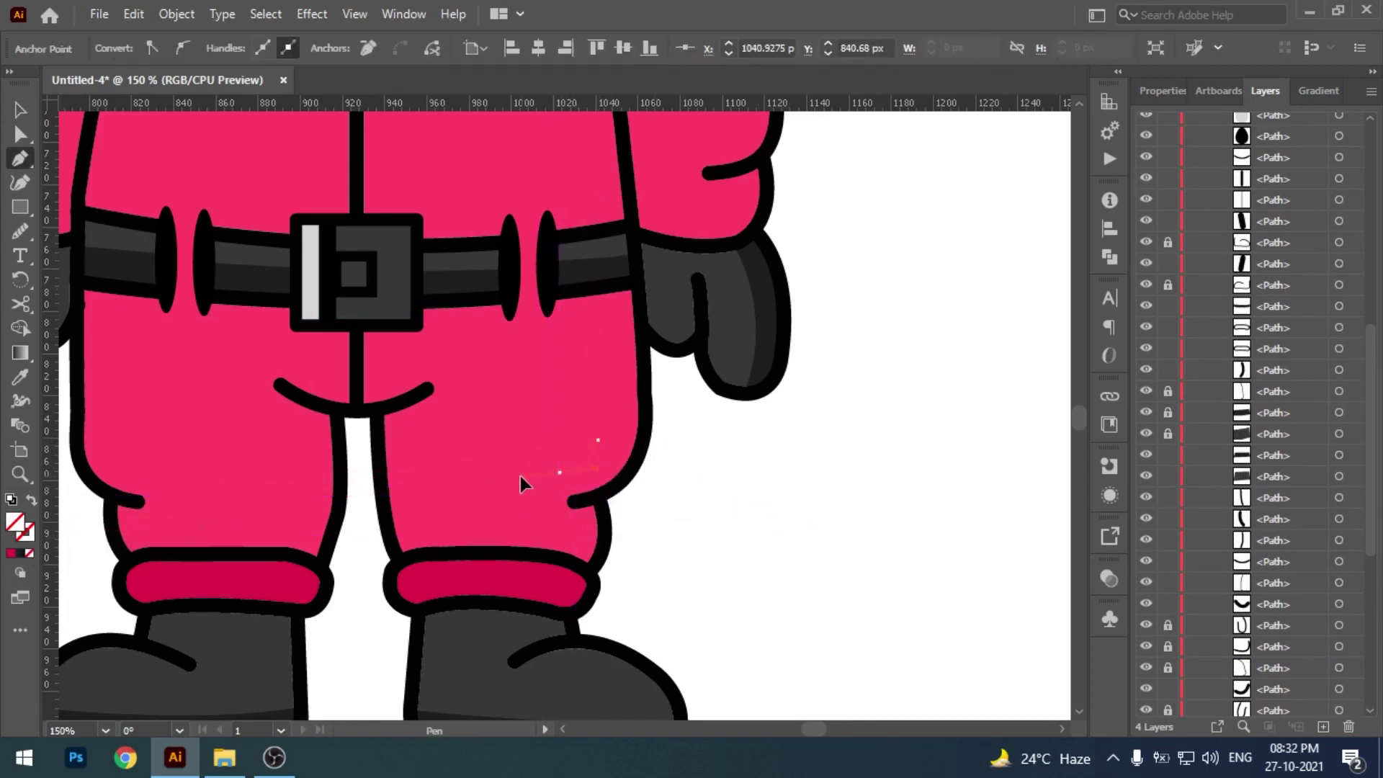
pyautogui.moveTo(567, 474); pyautogui.dragTo(634, 448)
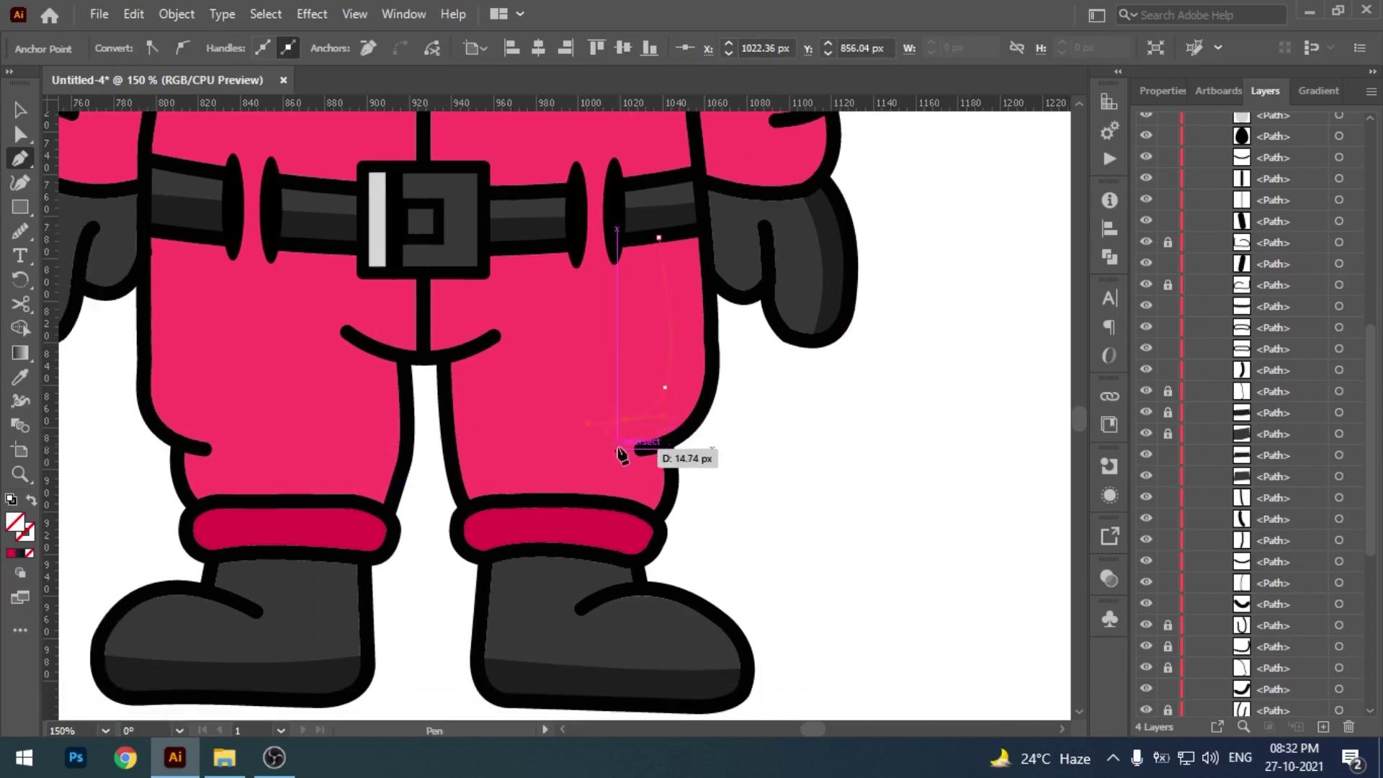
pyautogui.scroll(1, 798, 503)
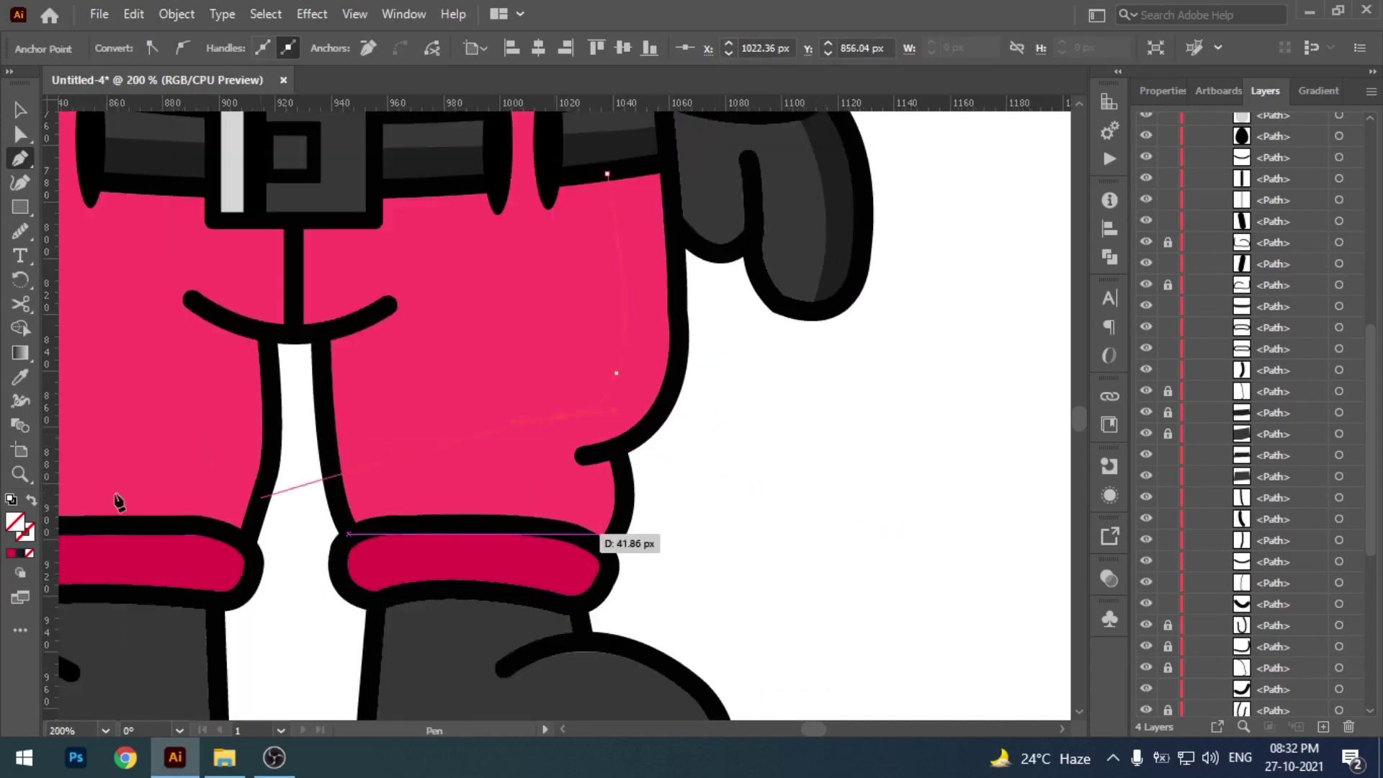
pyautogui.click(11, 553)
pyautogui.moveTo(582, 420); pyautogui.dragTo(565, 417)
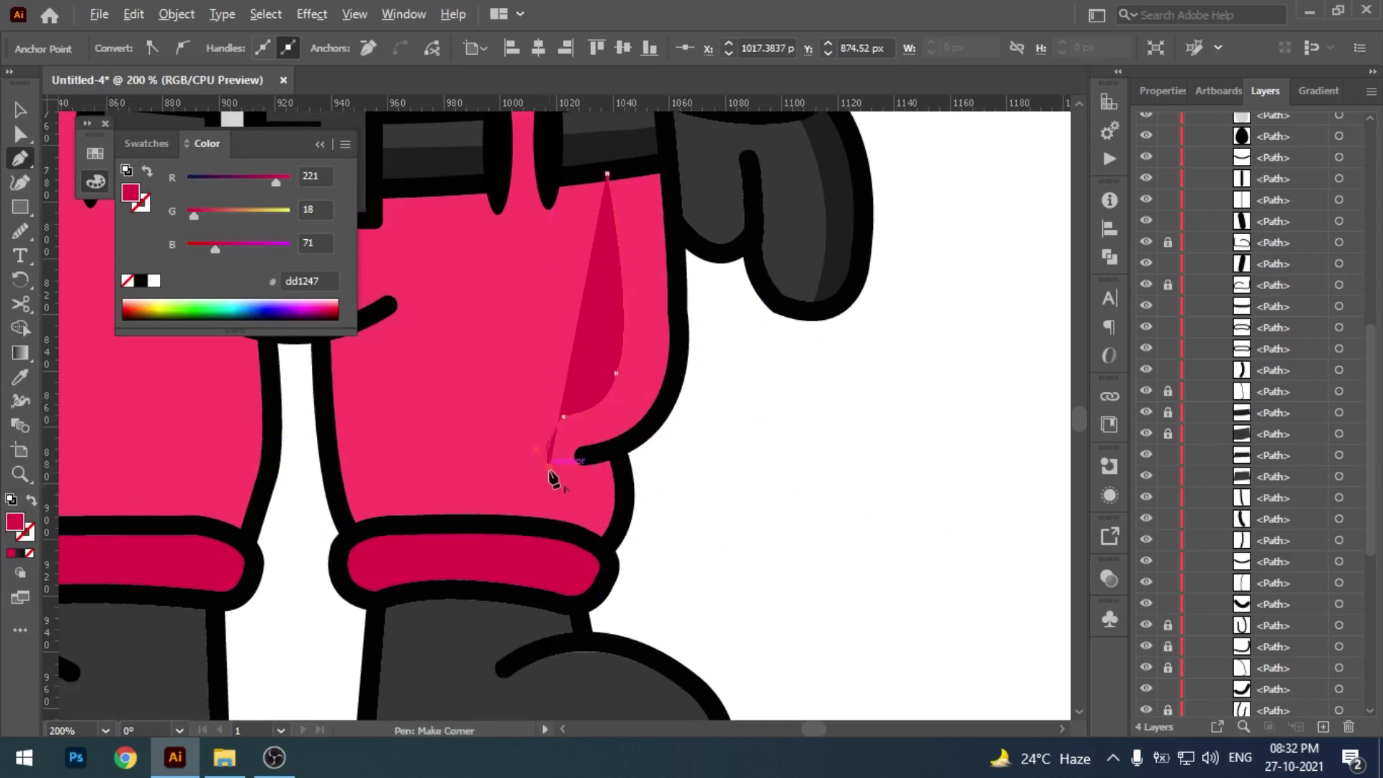
# - Trace the shading outline past the leg's side fold to the cuff and back up
pyautogui.click(549, 468)
pyautogui.click(563, 527)
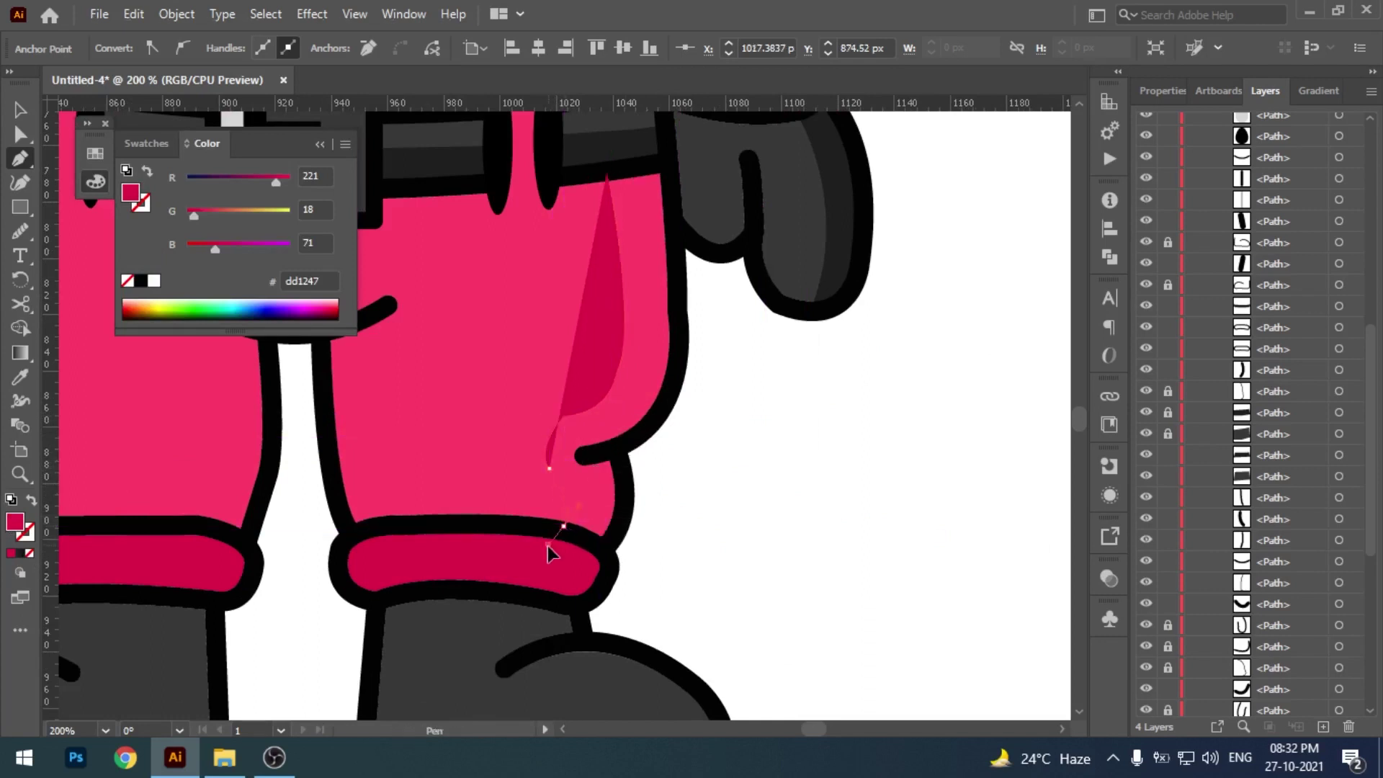
pyautogui.click(583, 538)
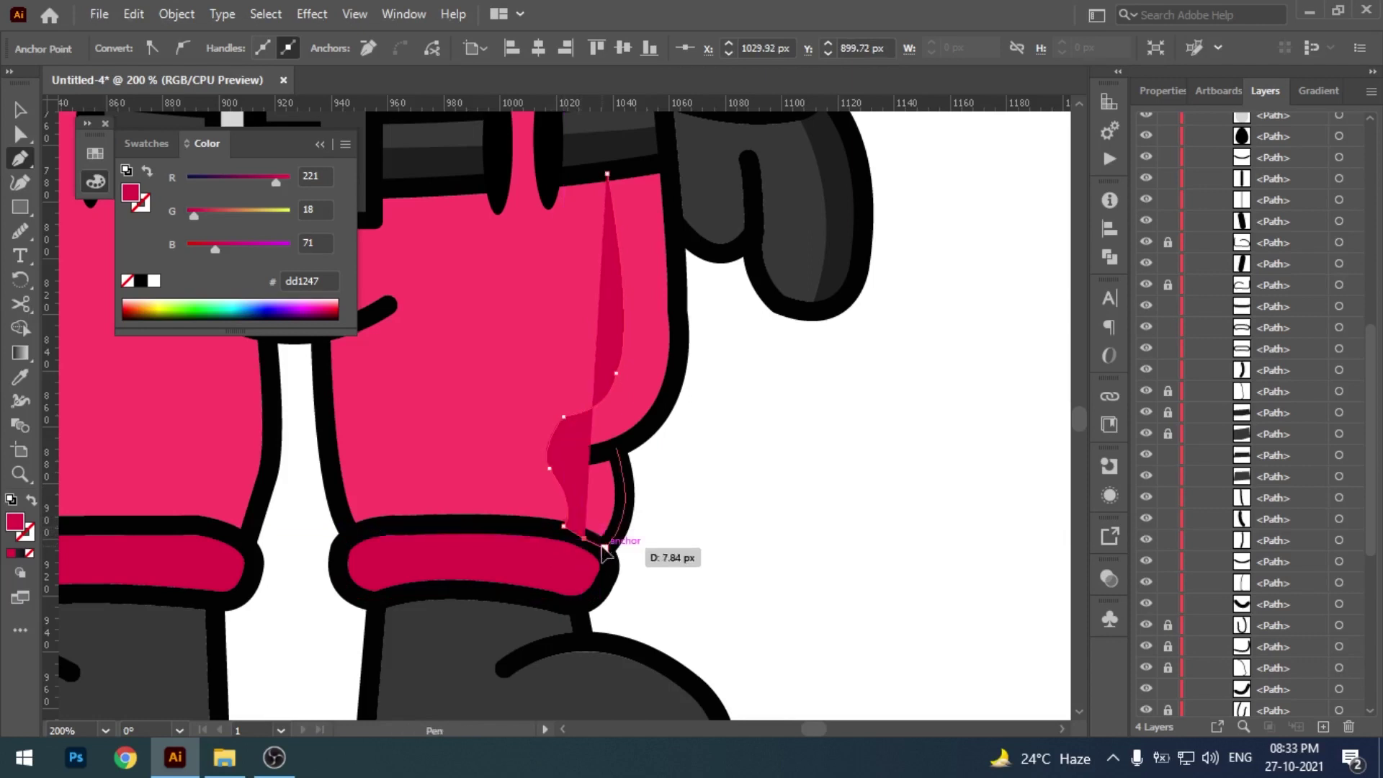
pyautogui.click(618, 529)
pyautogui.click(625, 486)
pyautogui.click(615, 448)
pyautogui.press('/')
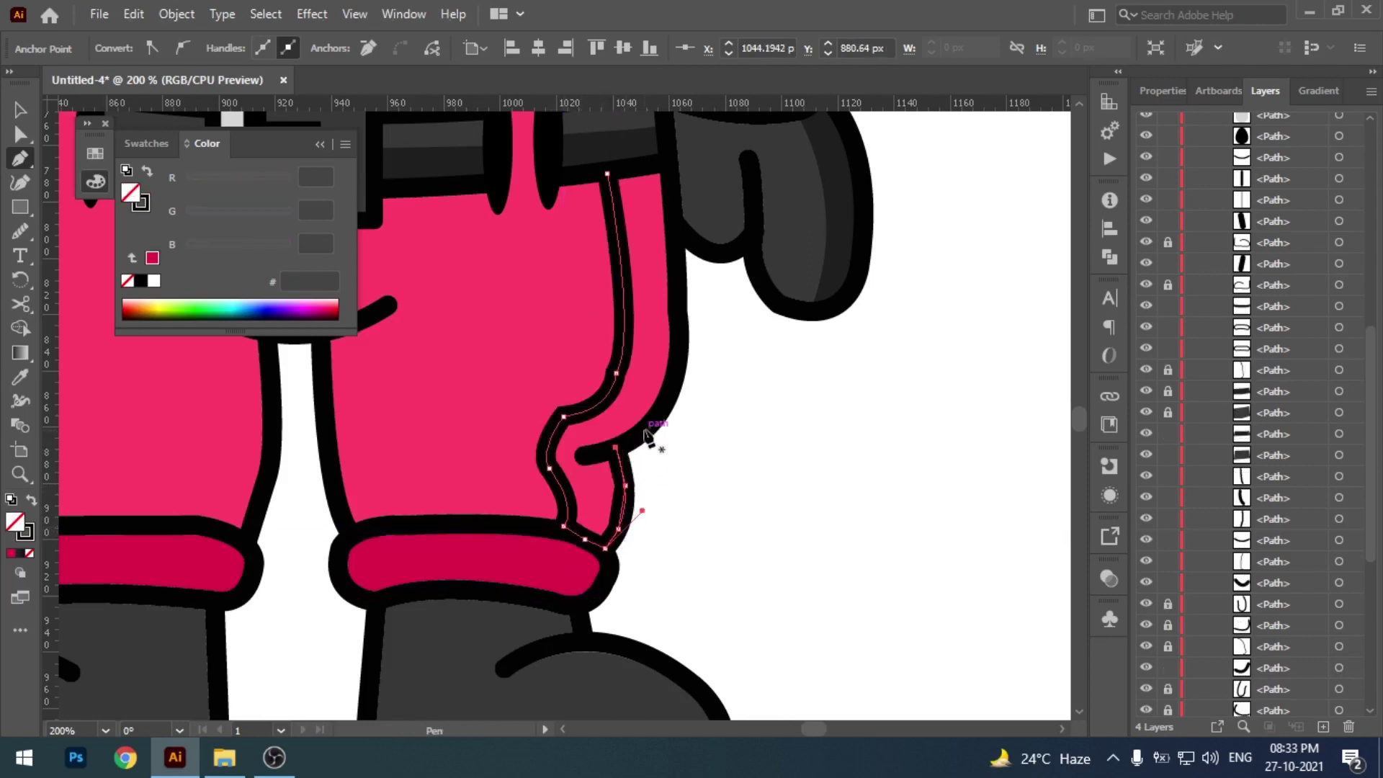
pyautogui.click(649, 432)
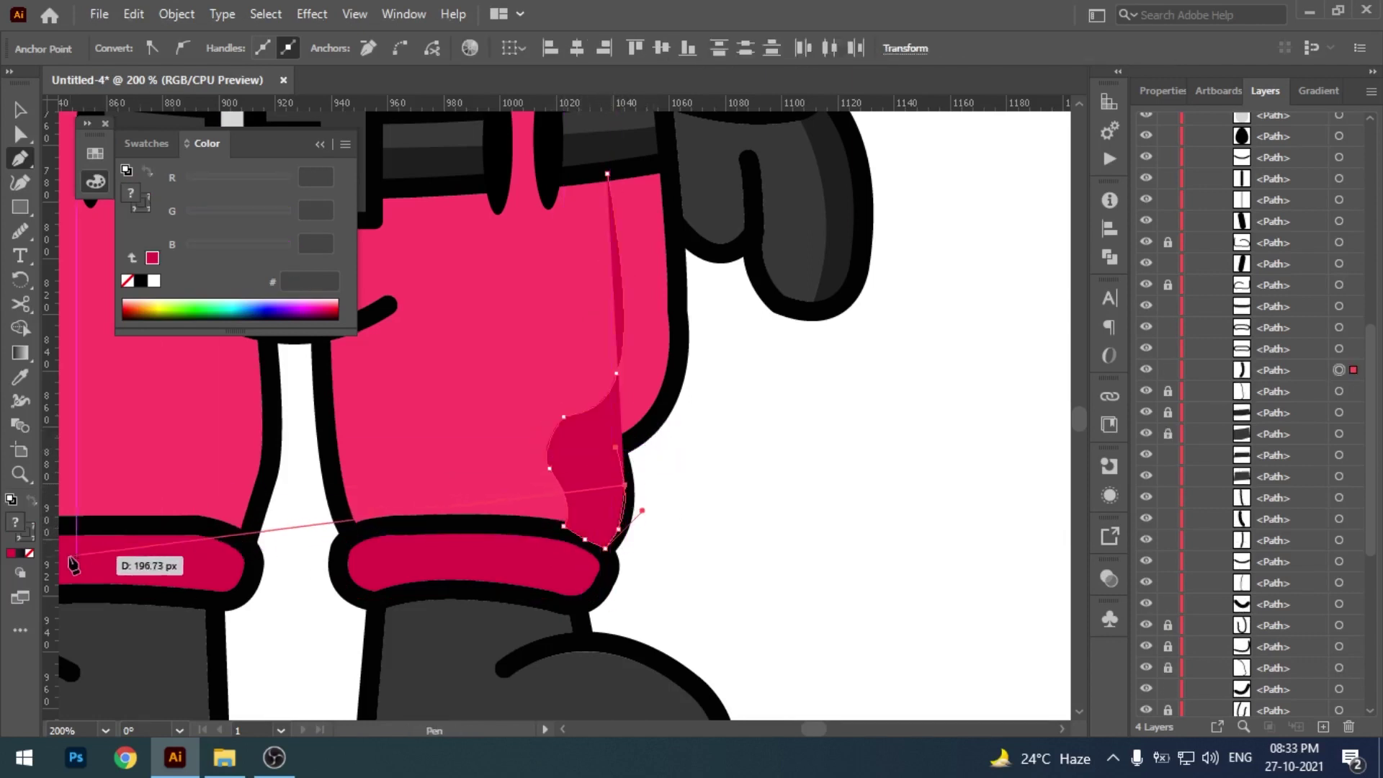
# - Extend the outline up the leg's outer edge and close the shape at the top
pyautogui.click(611, 447)
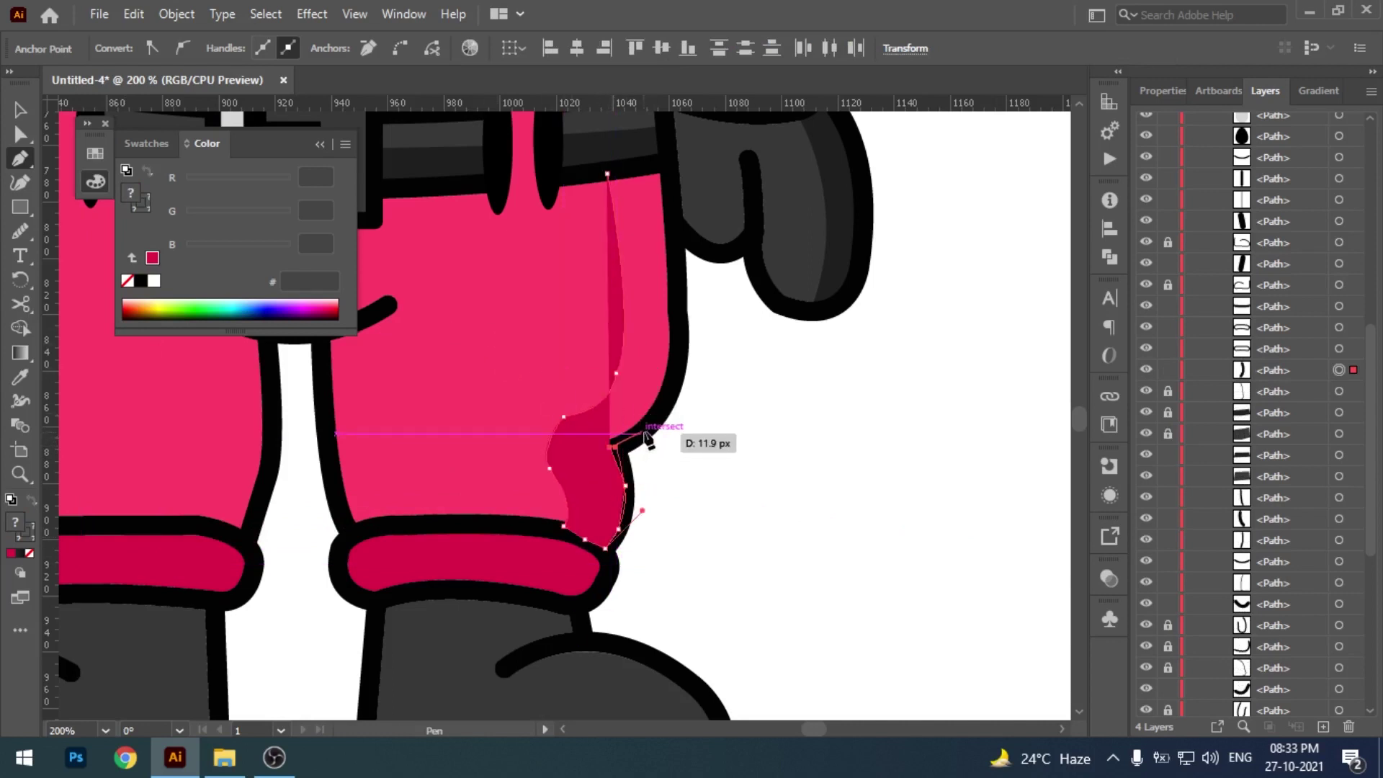
pyautogui.click(646, 434)
pyautogui.click(676, 376)
pyautogui.click(677, 309)
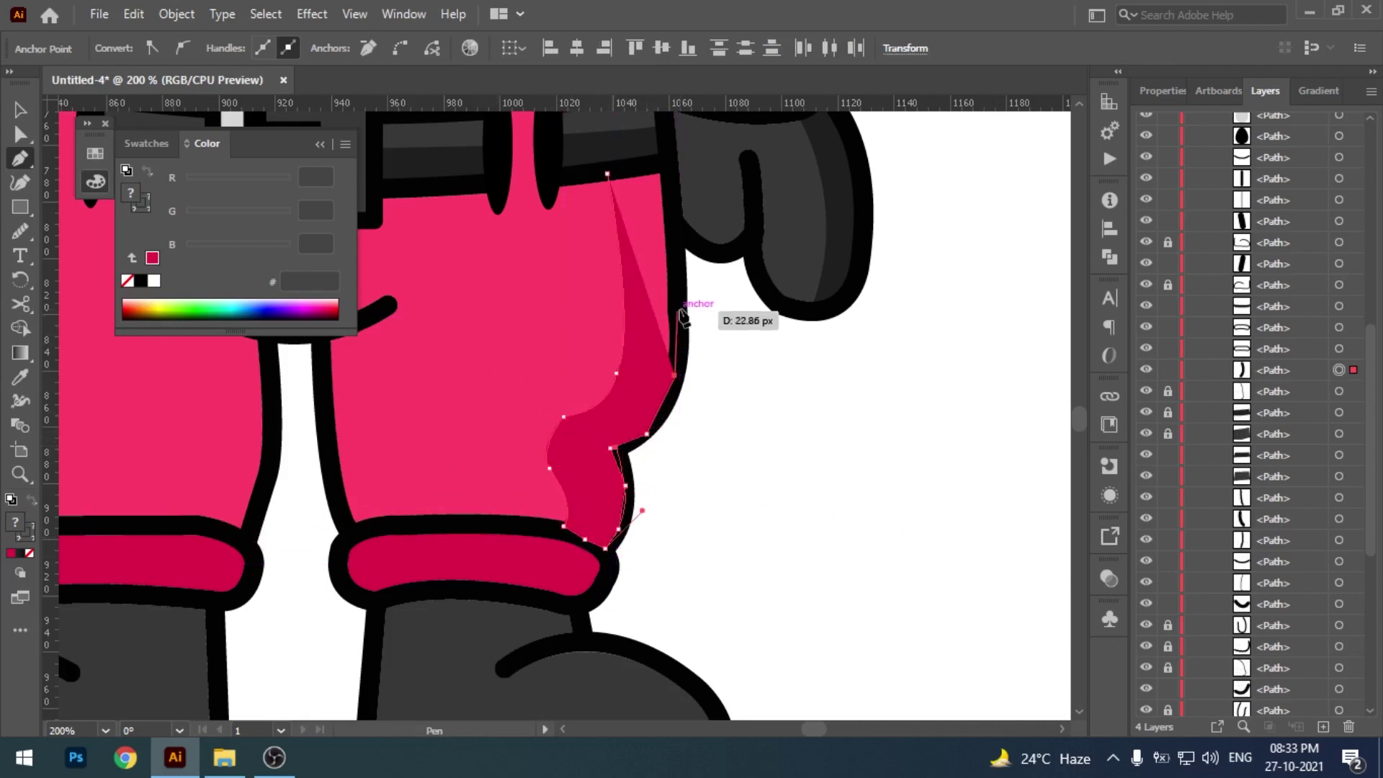
pyautogui.click(674, 163)
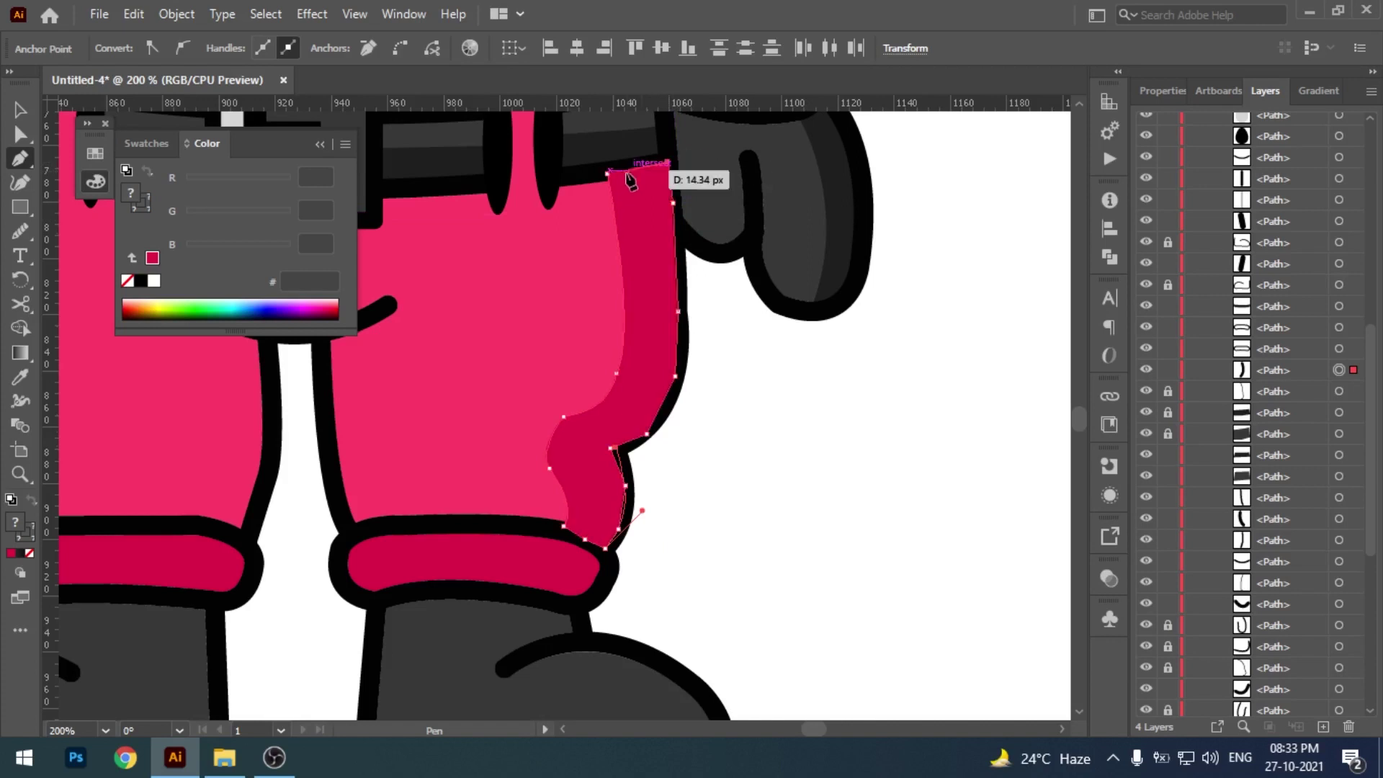
pyautogui.click(608, 174)
pyautogui.press('v')
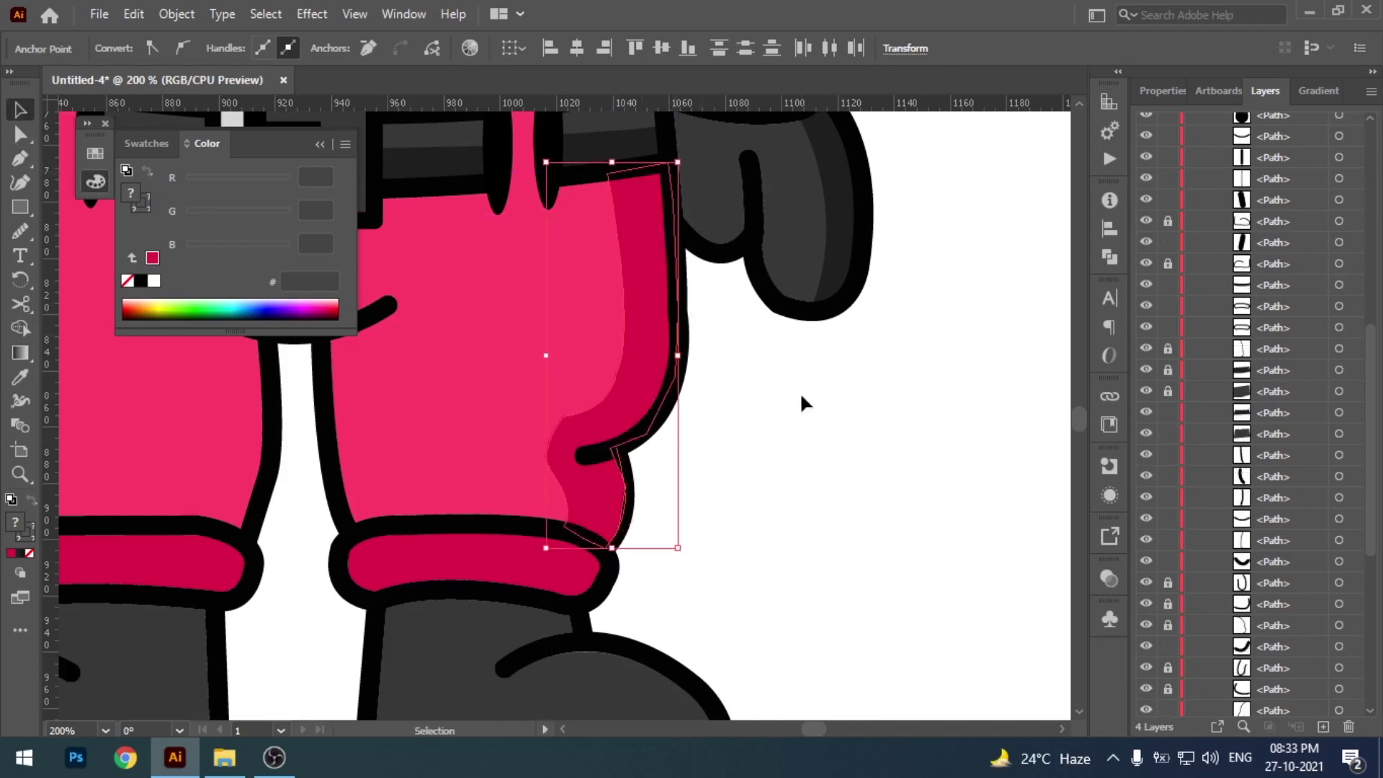
# - Smooth the shading shape's inner curved edge with the Smooth tool
pyautogui.moveTo(782, 458); pyautogui.dragTo(807, 466)
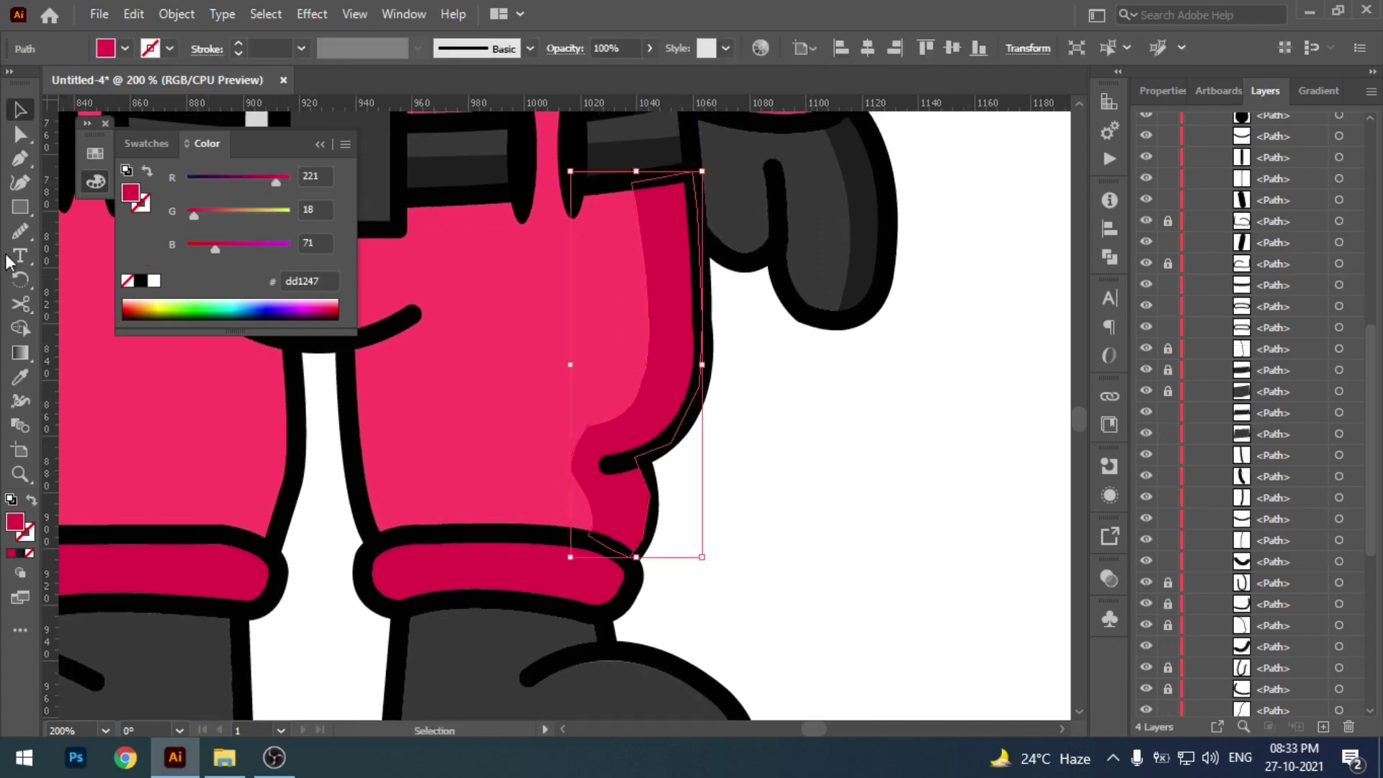
pyautogui.click(20, 231)
pyautogui.moveTo(575, 478); pyautogui.dragTo(593, 420)
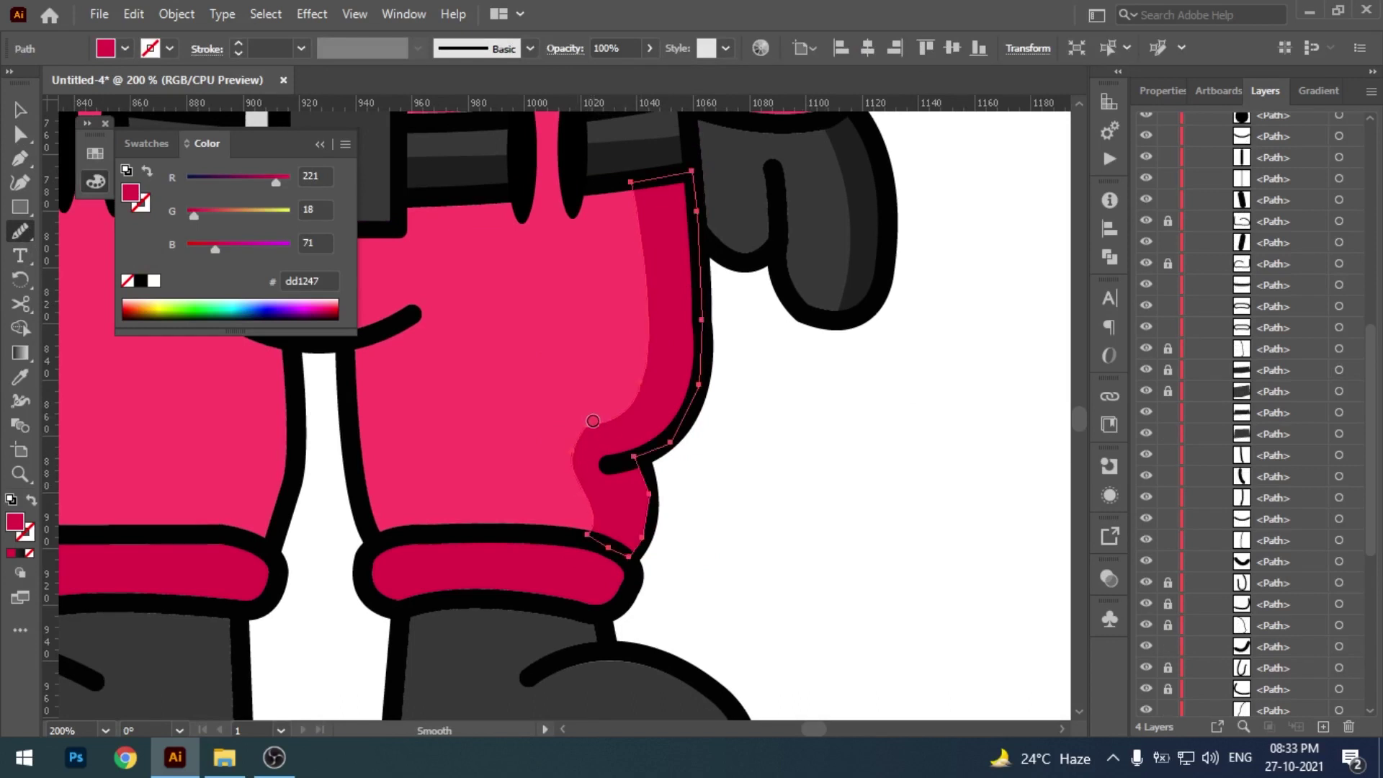
pyautogui.press('v')
pyautogui.click(812, 507)
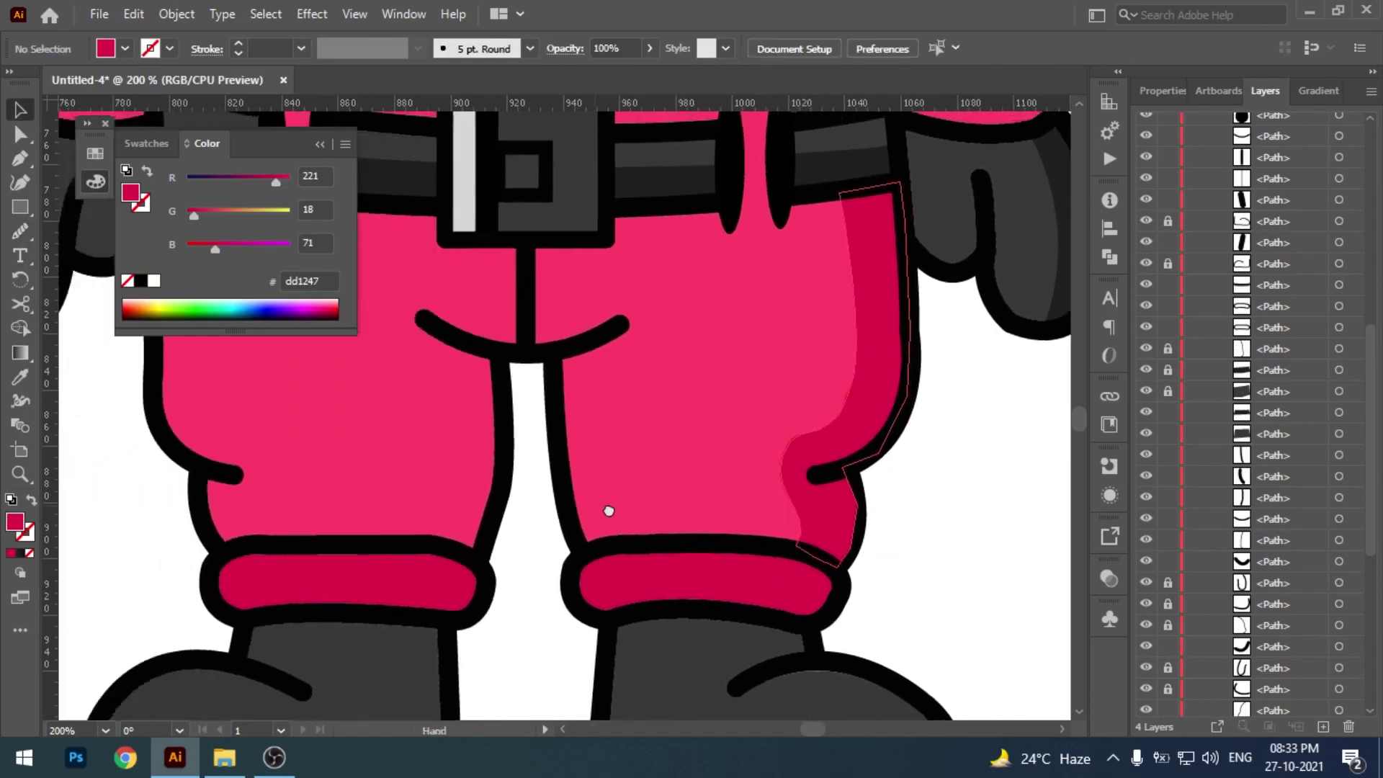
pyautogui.moveTo(608, 509); pyautogui.dragTo(680, 560)
pyautogui.click(1004, 478)
# - Lock the left leg outline, cuff and lower leg paths in Layers
pyautogui.click(20, 230)
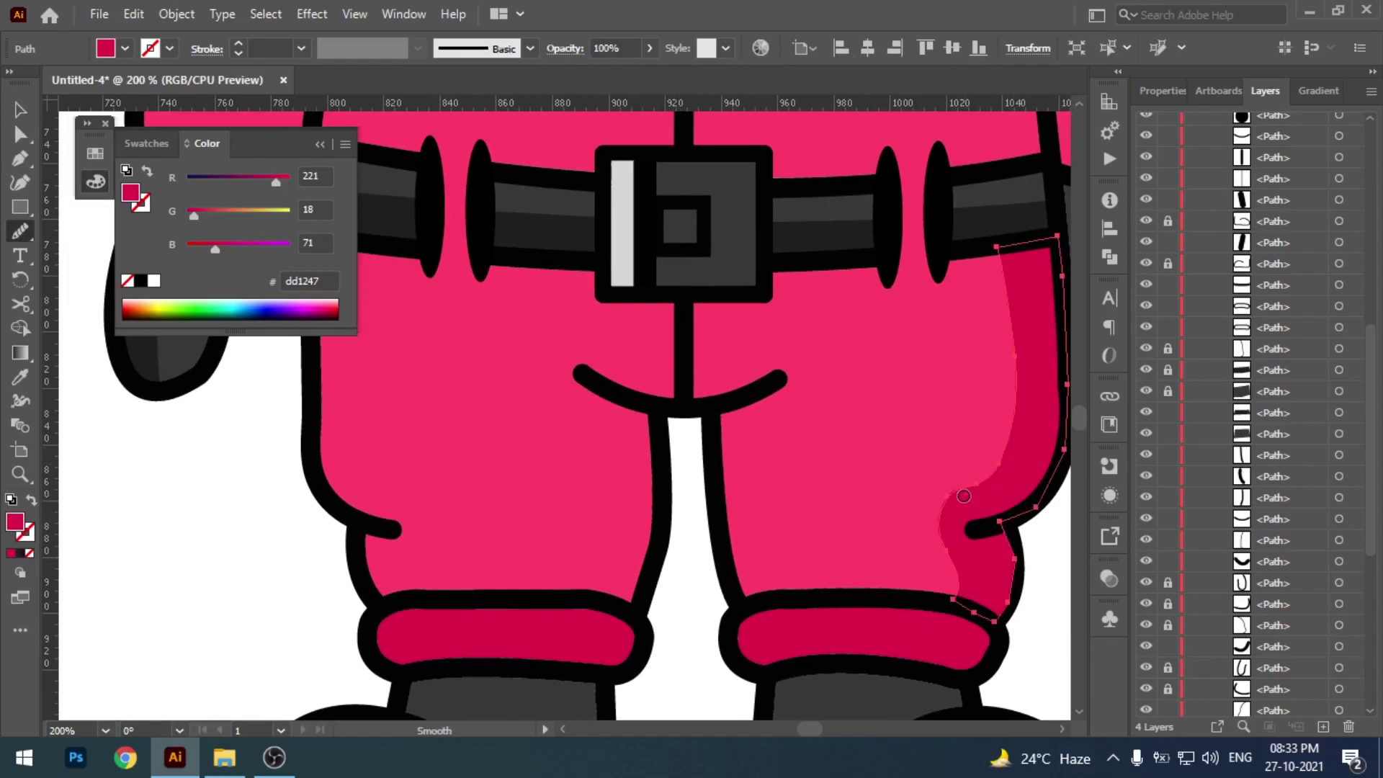
pyautogui.scroll(1, 781, 504)
pyautogui.hscroll(-3, 626, 420)
pyautogui.moveTo(781, 380); pyautogui.dragTo(756, 364)
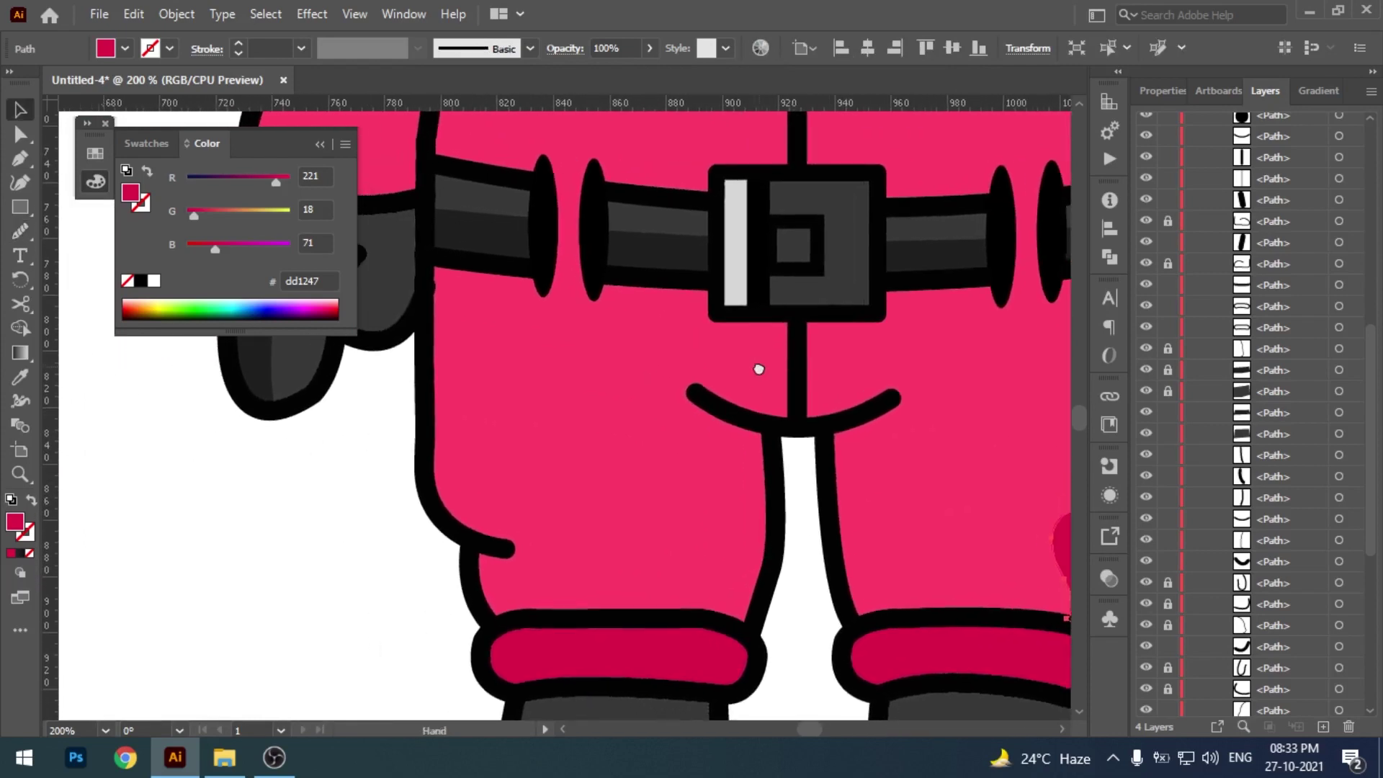
pyautogui.moveTo(383, 411); pyautogui.dragTo(436, 462)
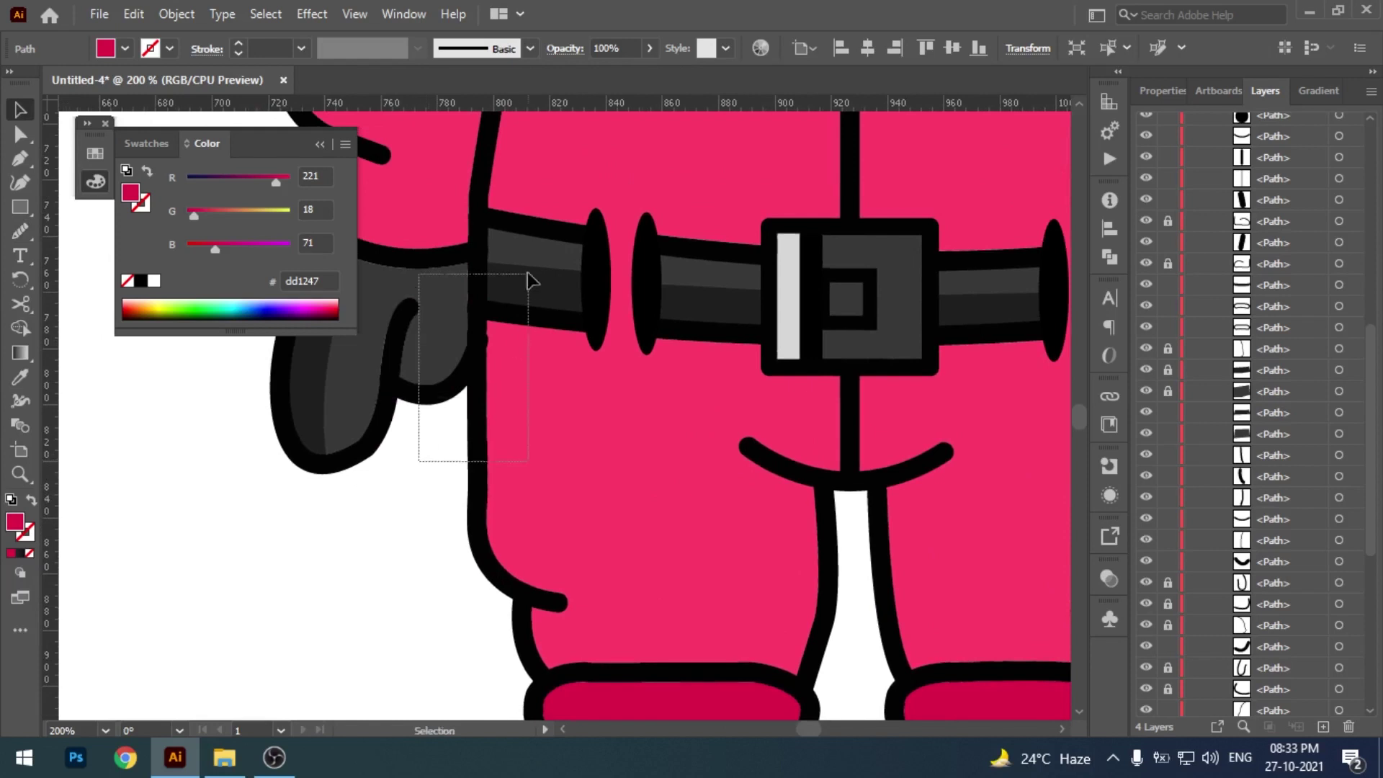
pyautogui.moveTo(534, 232); pyautogui.dragTo(535, 232)
pyautogui.scroll(-2, 626, 485)
pyautogui.hscroll(1, 627, 485)
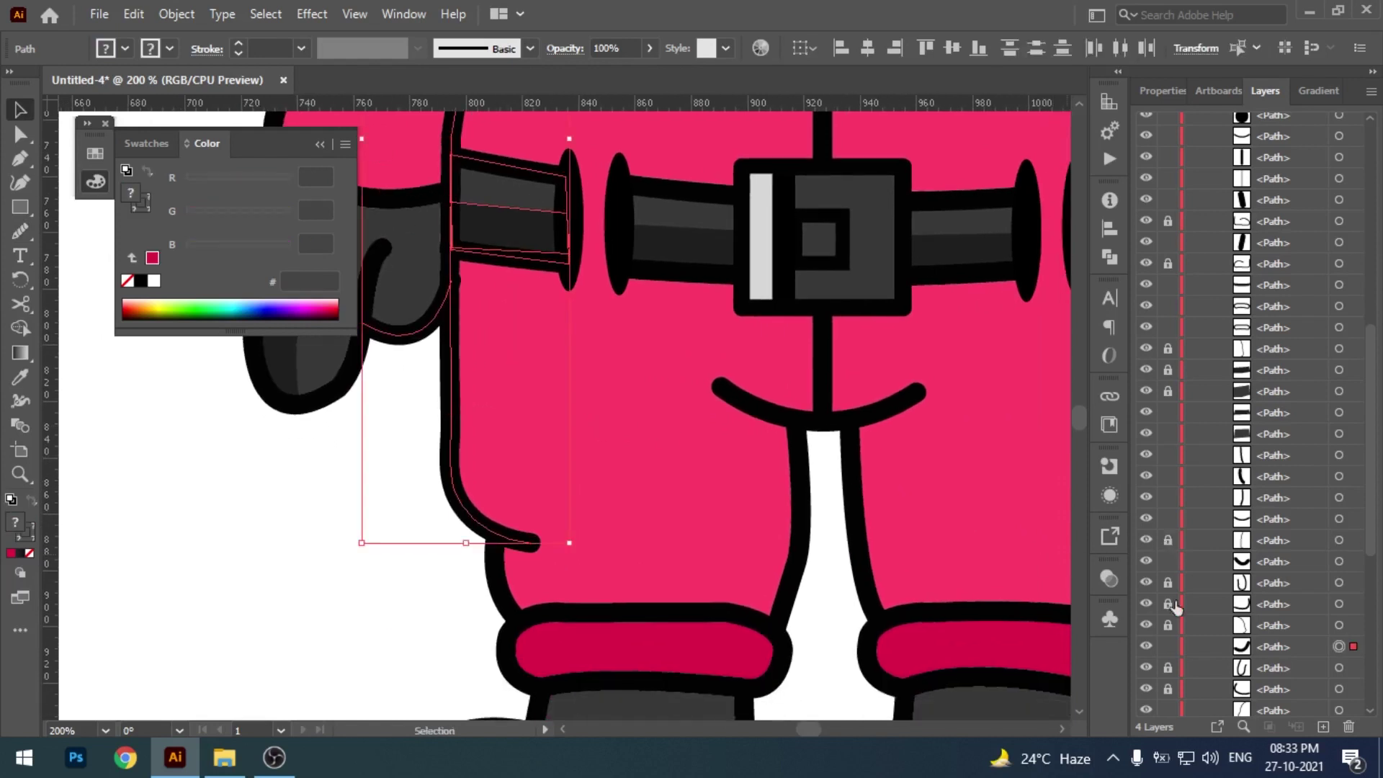
pyautogui.click(1168, 646)
pyautogui.moveTo(464, 574); pyautogui.dragTo(547, 648)
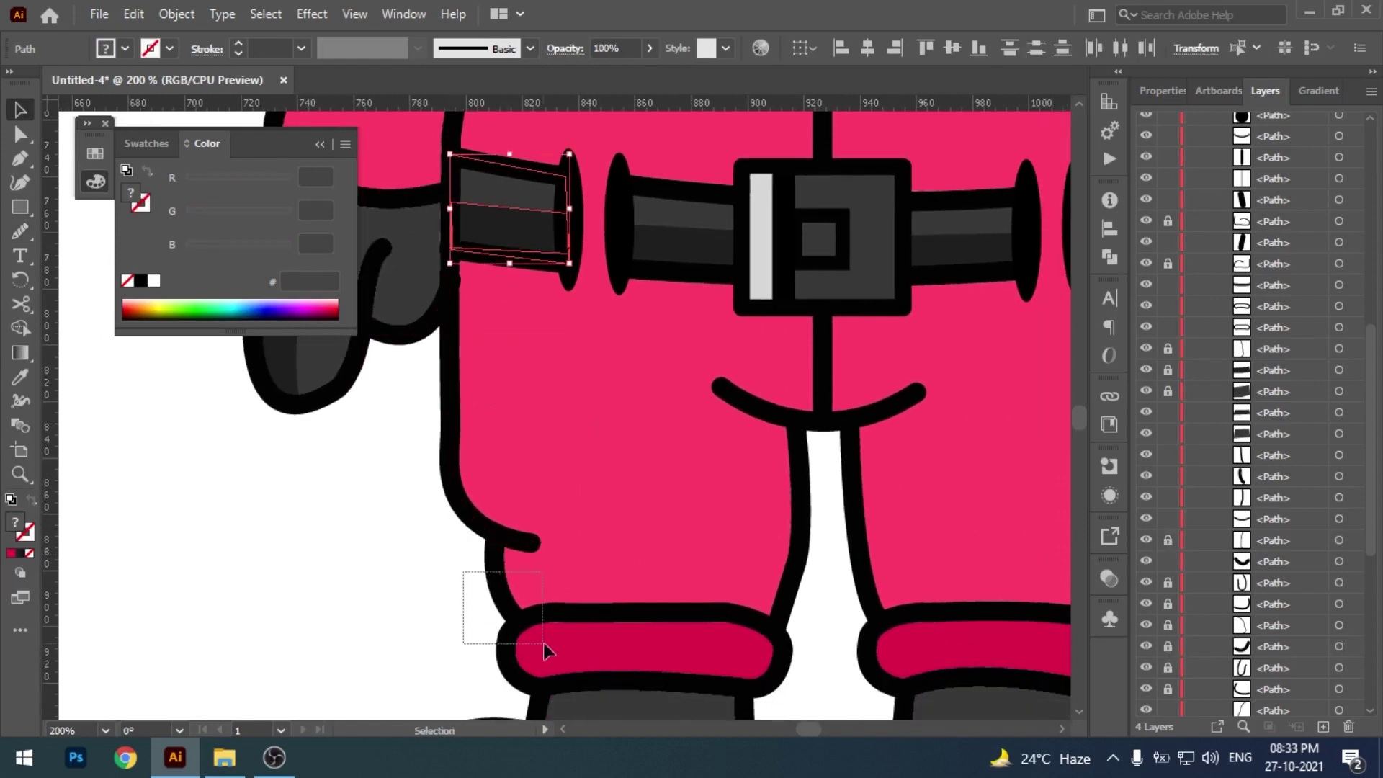
pyautogui.click(1168, 476)
pyautogui.click(1168, 328)
pyautogui.scroll(1, 679, 415)
pyautogui.hscroll(1, 679, 414)
# - Start the left pant-leg shading path at the belt edge and run it down to the cuff line
pyautogui.press('p')
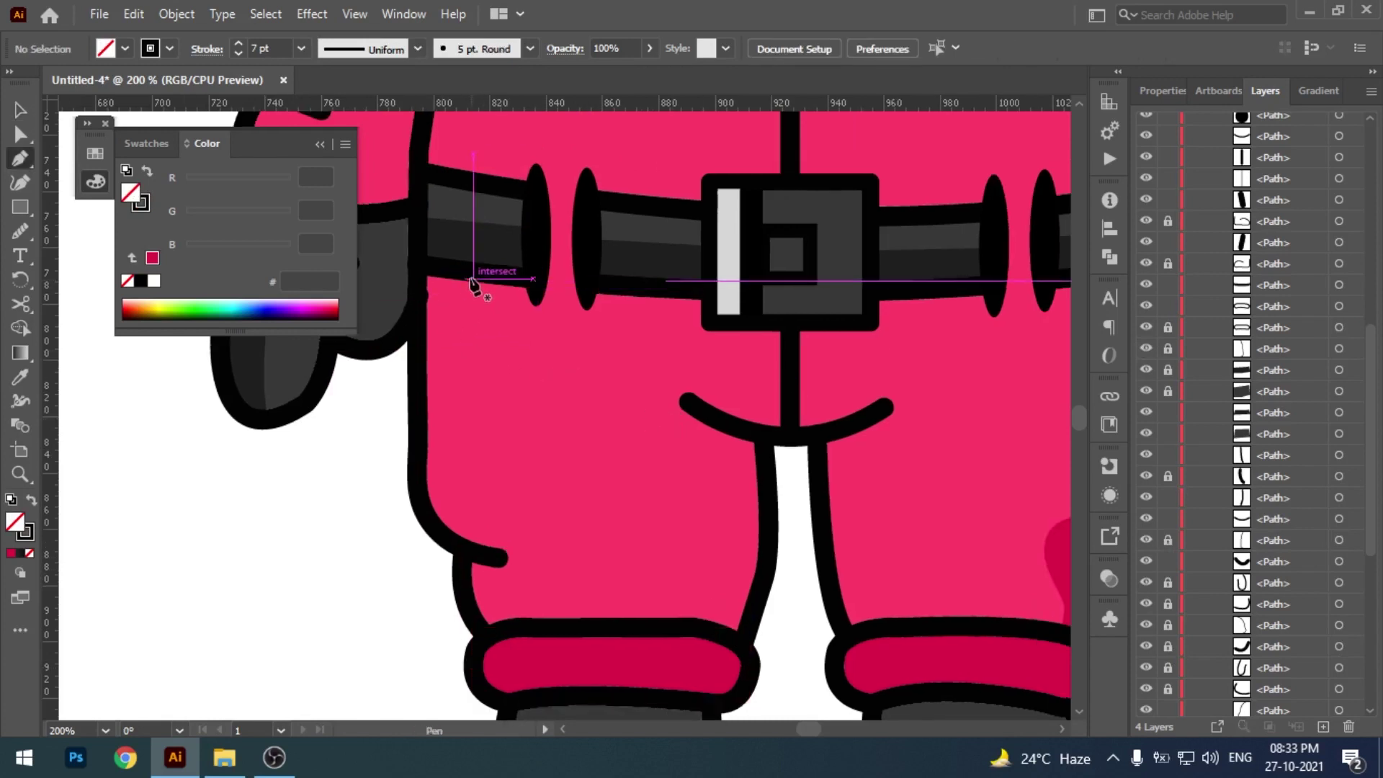
pyautogui.scroll(-1, 475, 266)
pyautogui.click(471, 247)
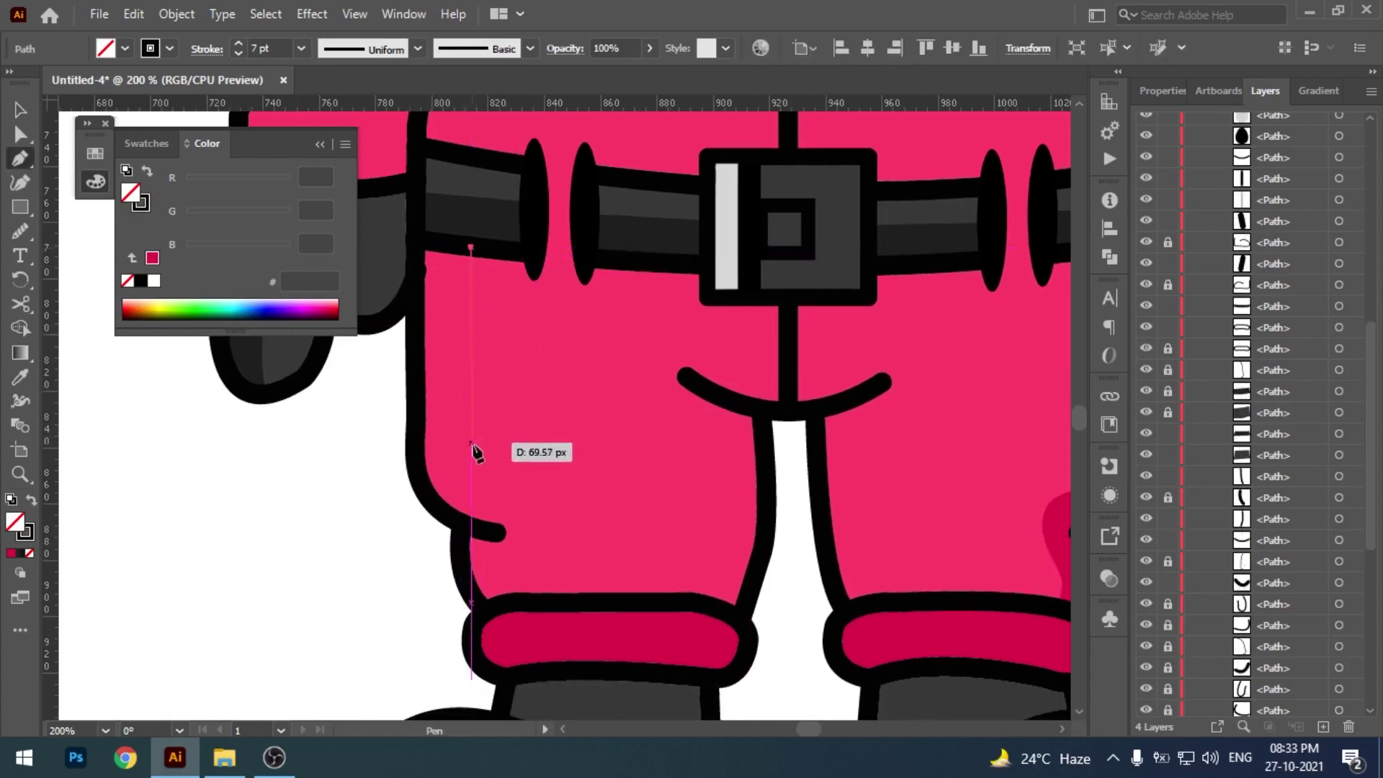
pyautogui.click(470, 442)
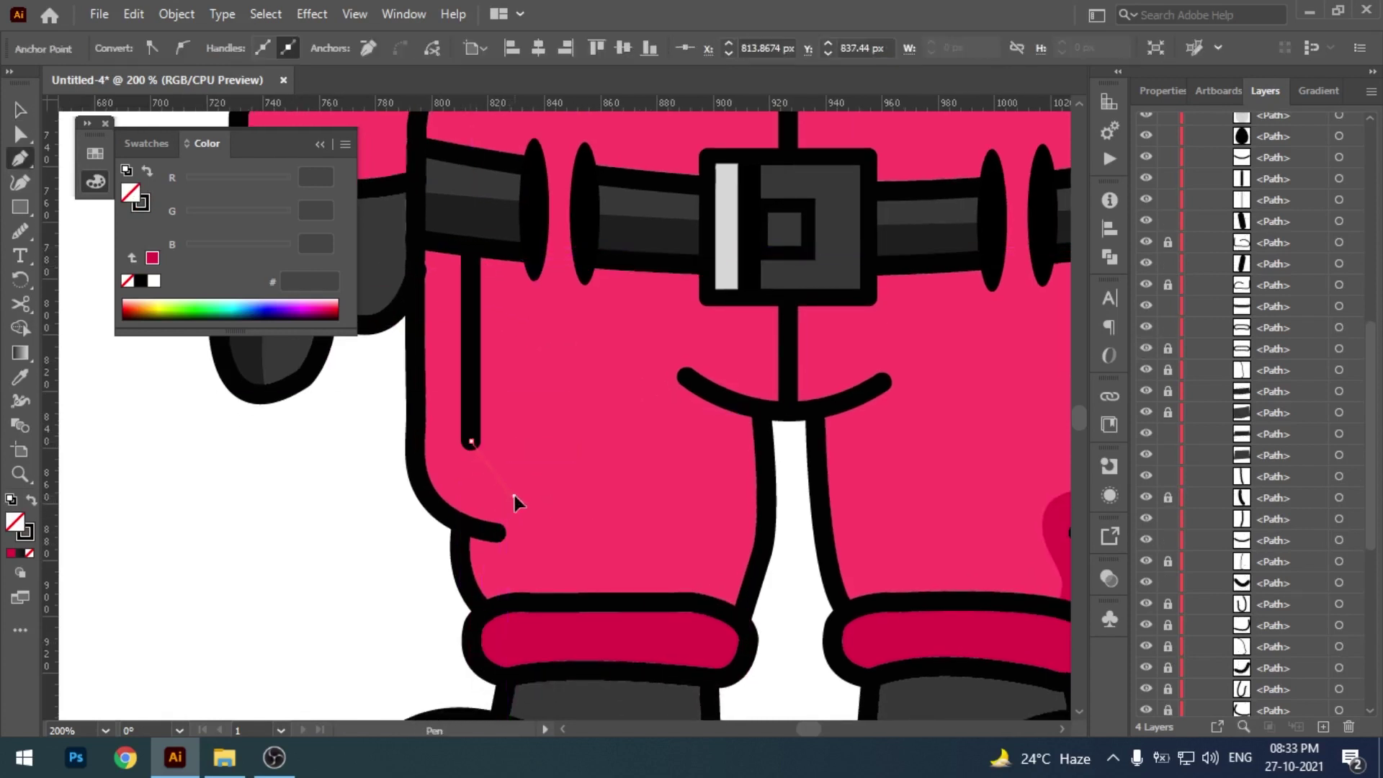
pyautogui.moveTo(513, 494); pyautogui.dragTo(542, 496)
pyautogui.scroll(-2, 533, 504)
pyautogui.hscroll(-1, 533, 504)
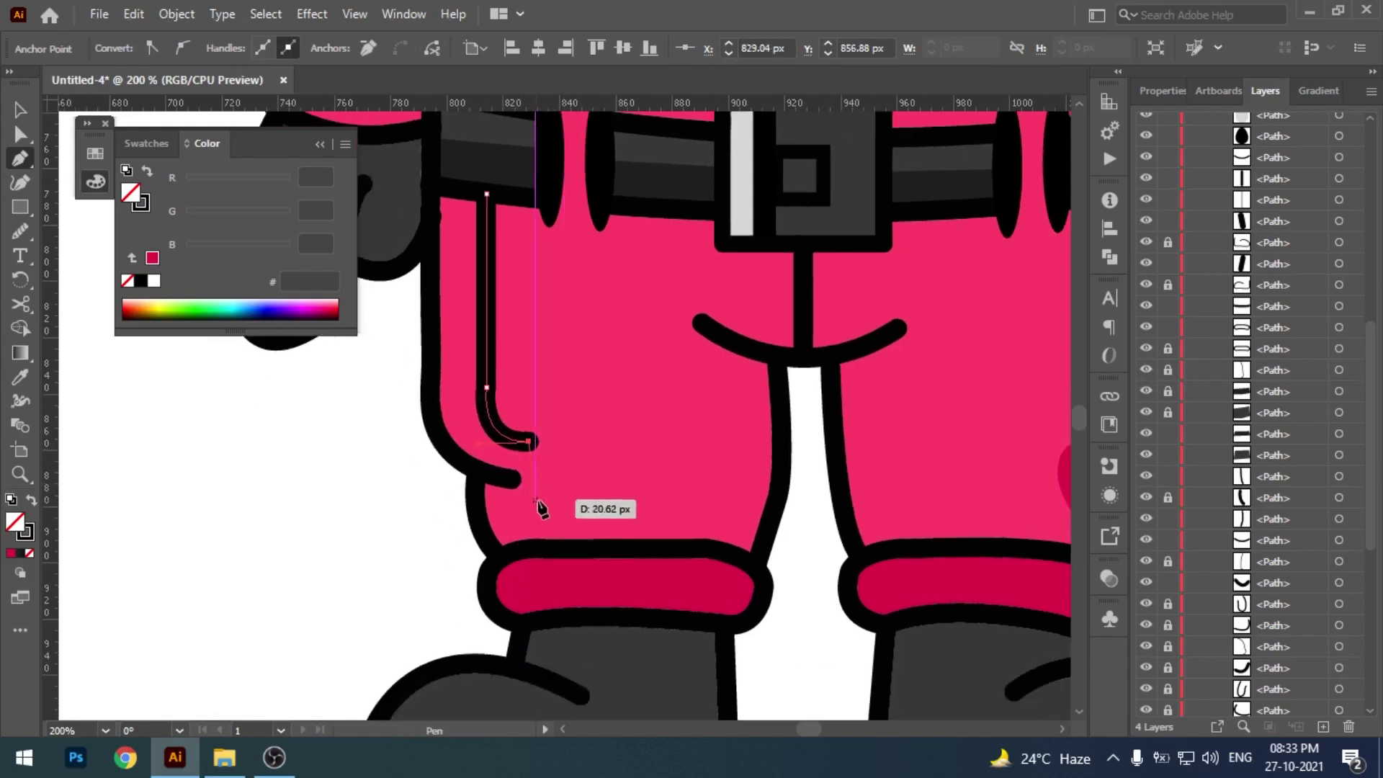
pyautogui.click(540, 501)
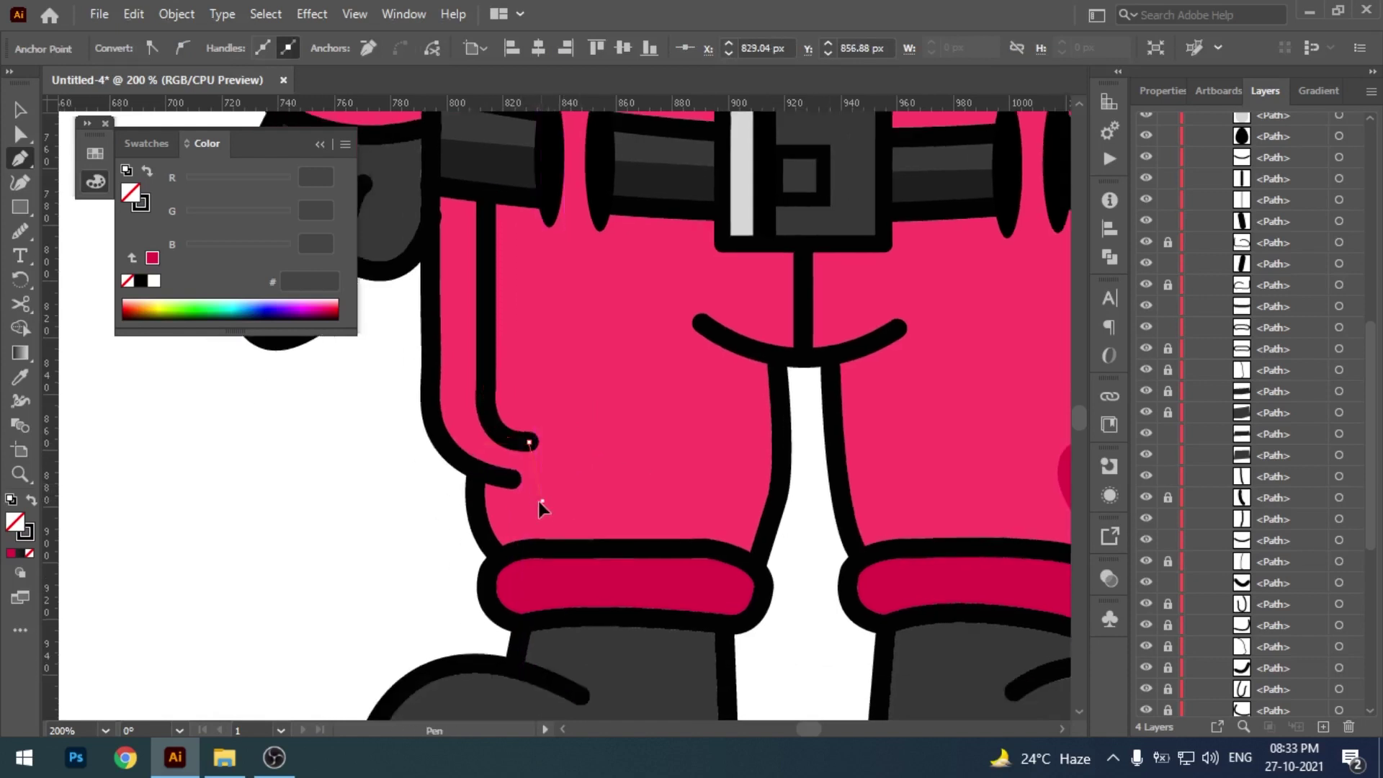
pyautogui.click(541, 547)
# - Trace the path back up the leg's outer edge and close it at the belt
pyautogui.click(503, 560)
pyautogui.click(482, 532)
pyautogui.click(476, 490)
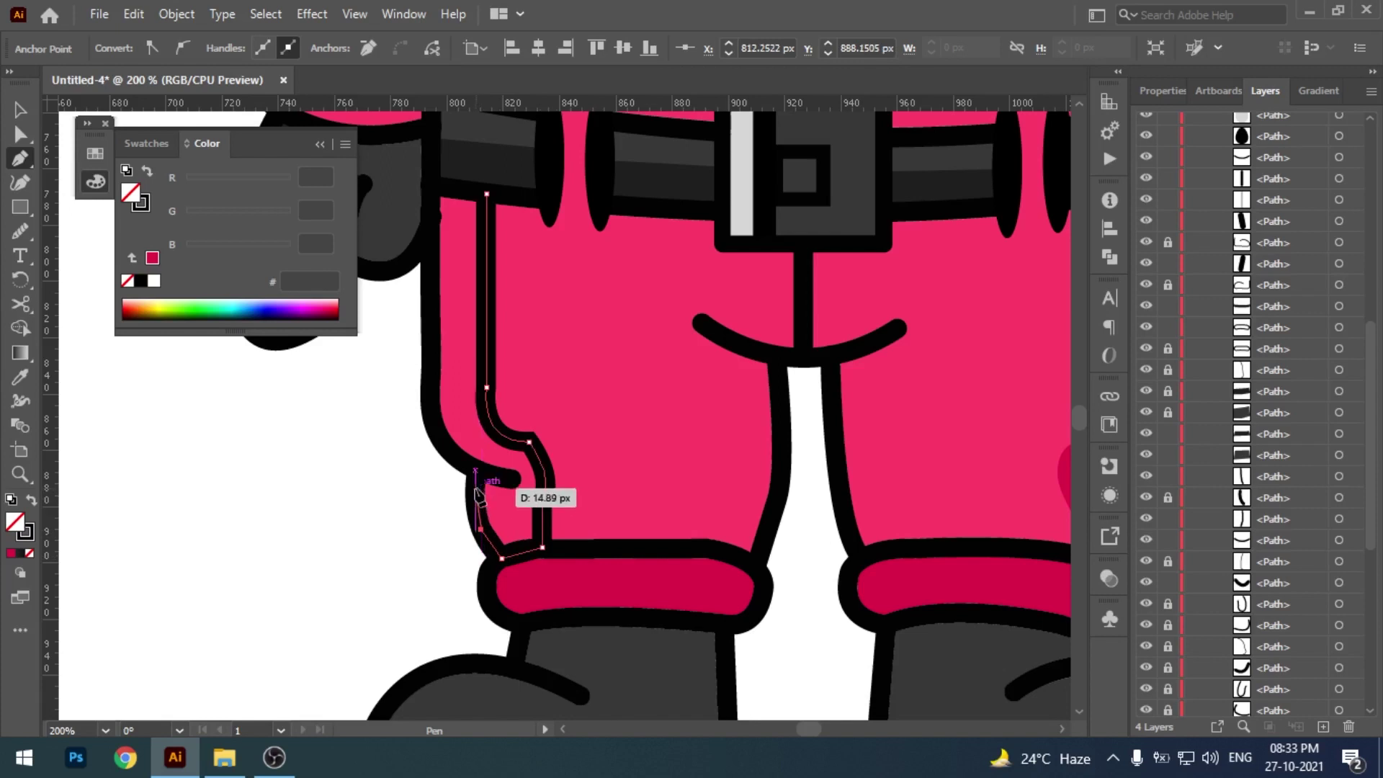
pyautogui.moveTo(437, 443); pyautogui.dragTo(470, 497)
pyautogui.click(463, 497)
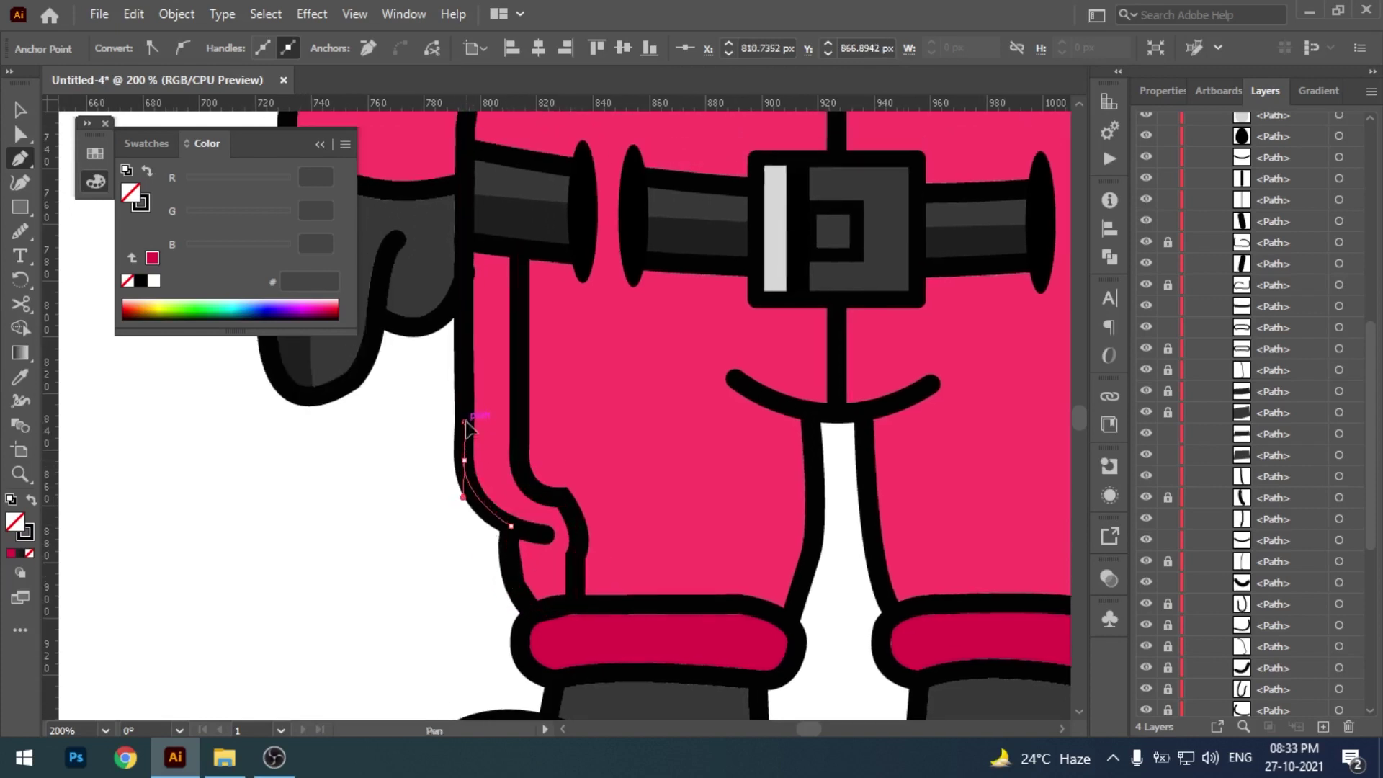
pyautogui.click(463, 459)
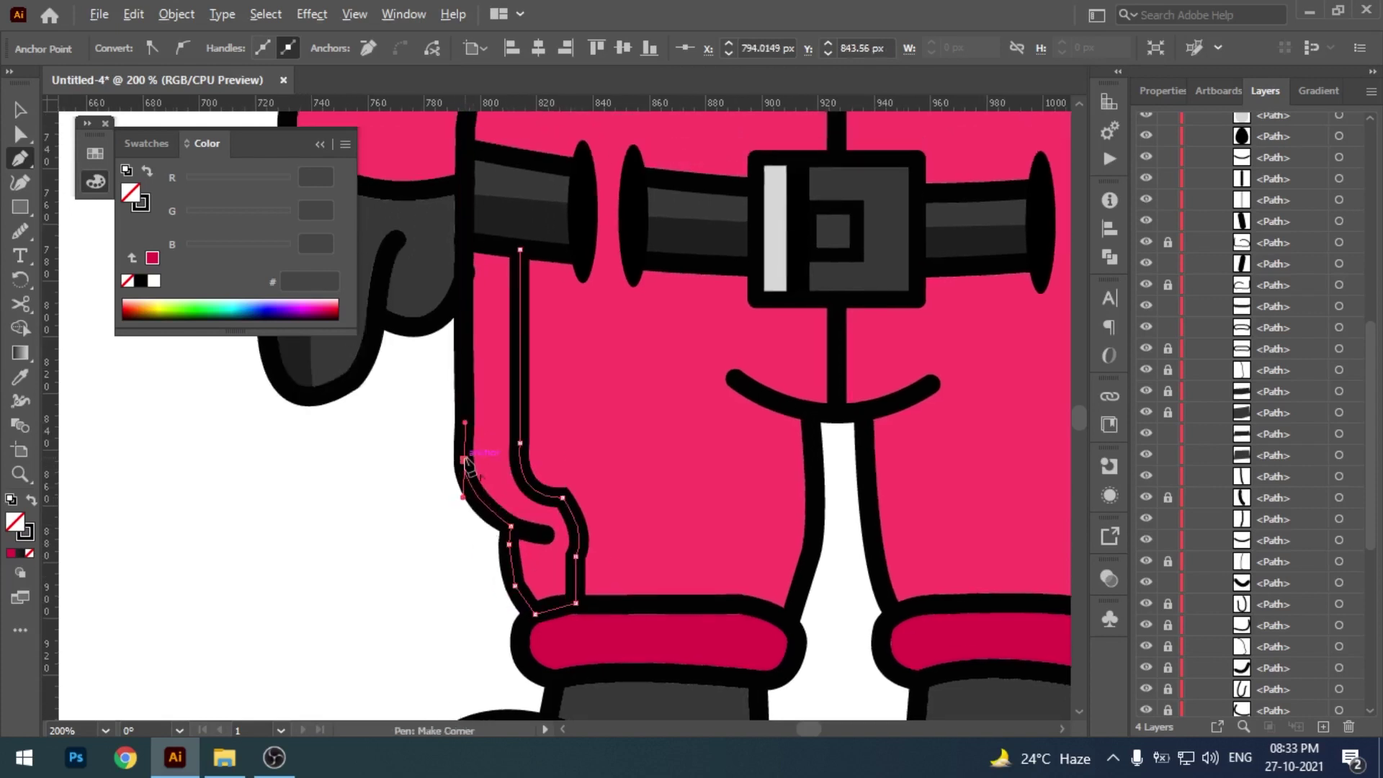
pyautogui.click(467, 239)
pyautogui.click(520, 249)
# - Fill the shape with sampled #dd1247, send it backward, and smooth its inner edge
pyautogui.press('i')
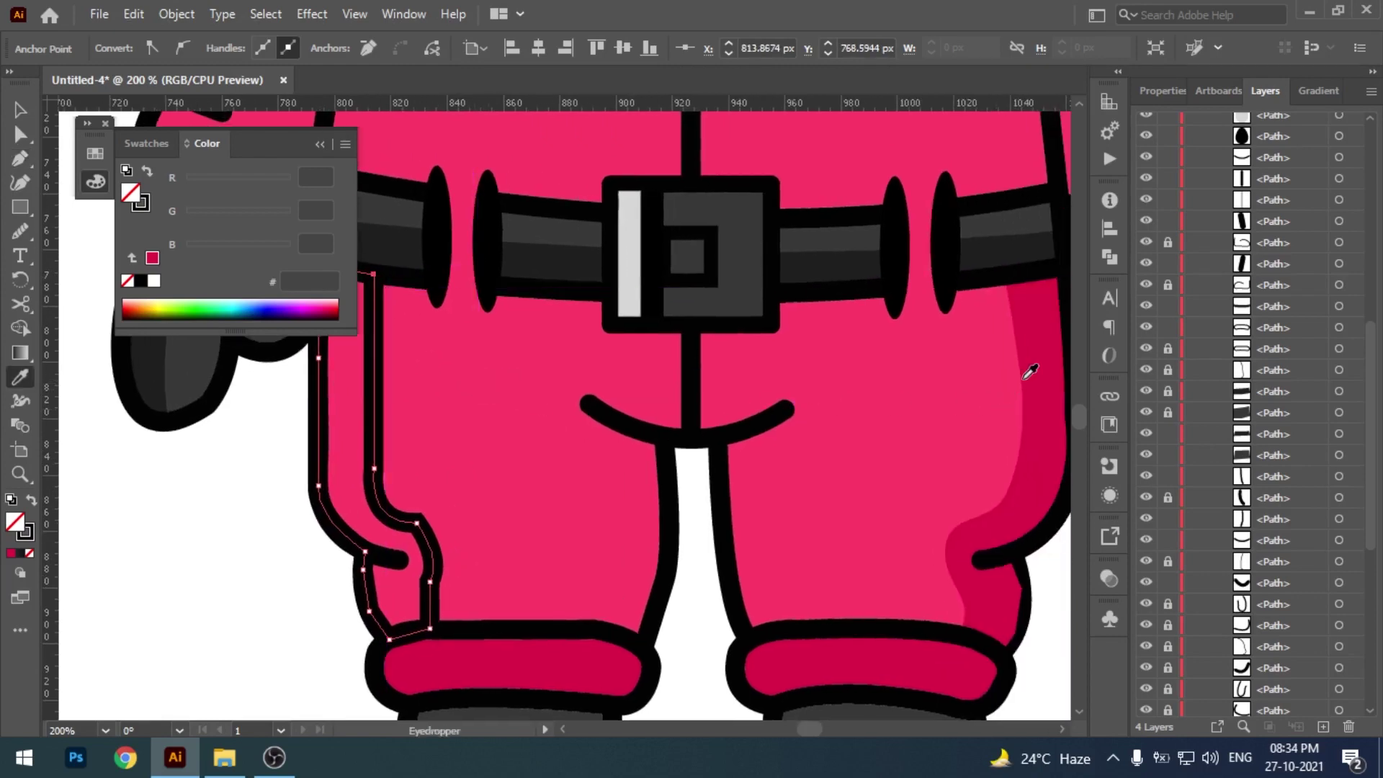
pyautogui.click(1056, 547)
pyautogui.press('v')
pyautogui.hotkey('ctrl', '[')
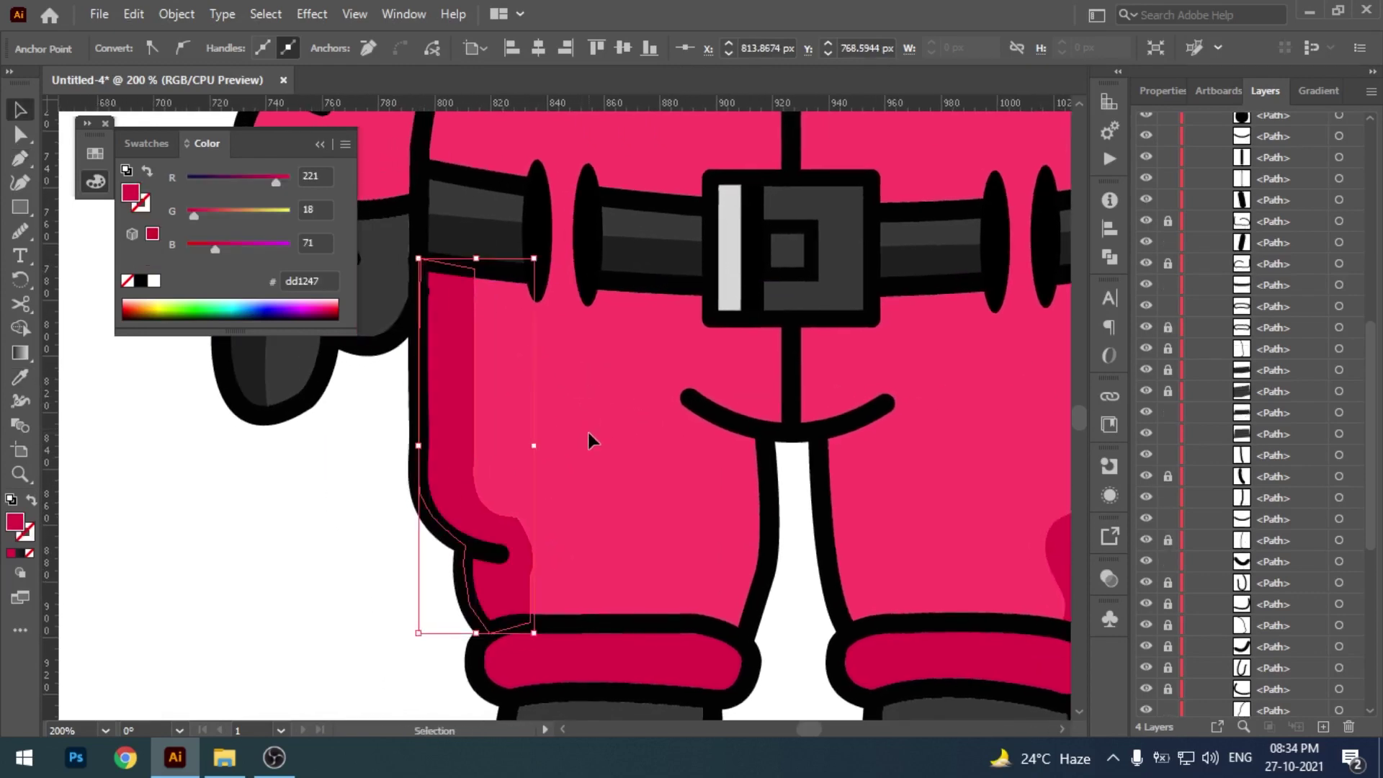
pyautogui.click(18, 231)
pyautogui.moveTo(528, 530); pyautogui.dragTo(549, 562)
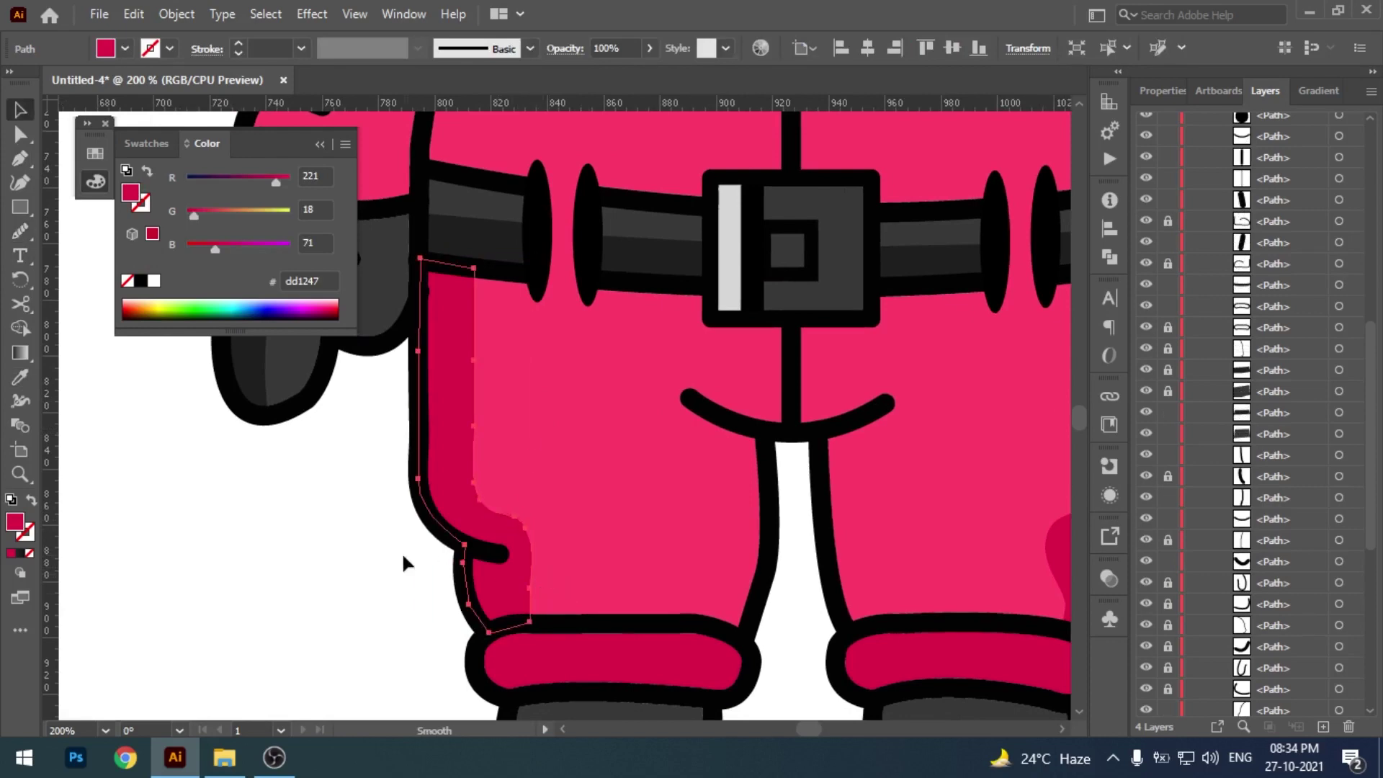
pyautogui.hotkey('ctrl', 'shift', 'a')
pyautogui.hotkey('ctrl', '-')
pyautogui.hotkey('ctrl', '-')
pyautogui.hotkey('ctrl', '-')
# - Frame the guard's body and select the left leg shading shape
pyautogui.moveTo(869, 473); pyautogui.dragTo(712, 624)
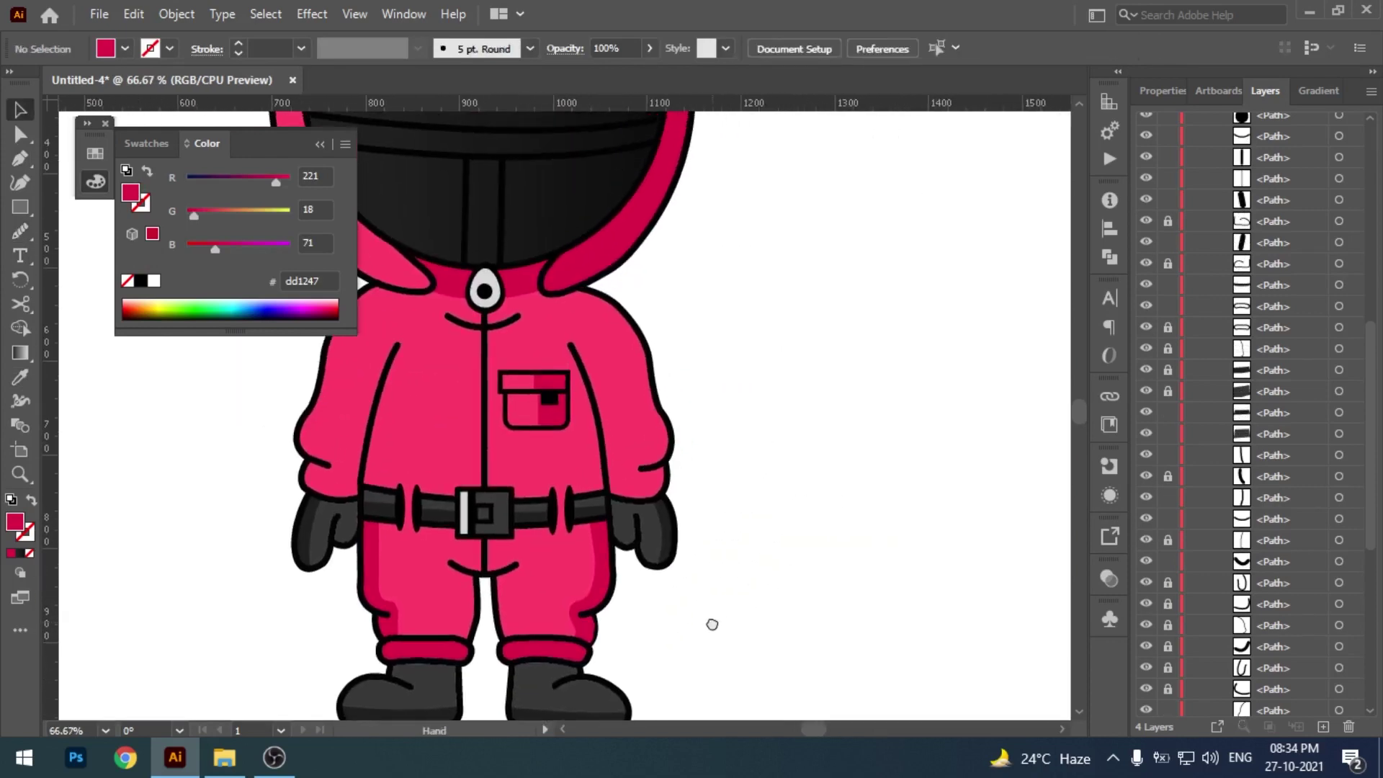
pyautogui.scroll(-3, 712, 624)
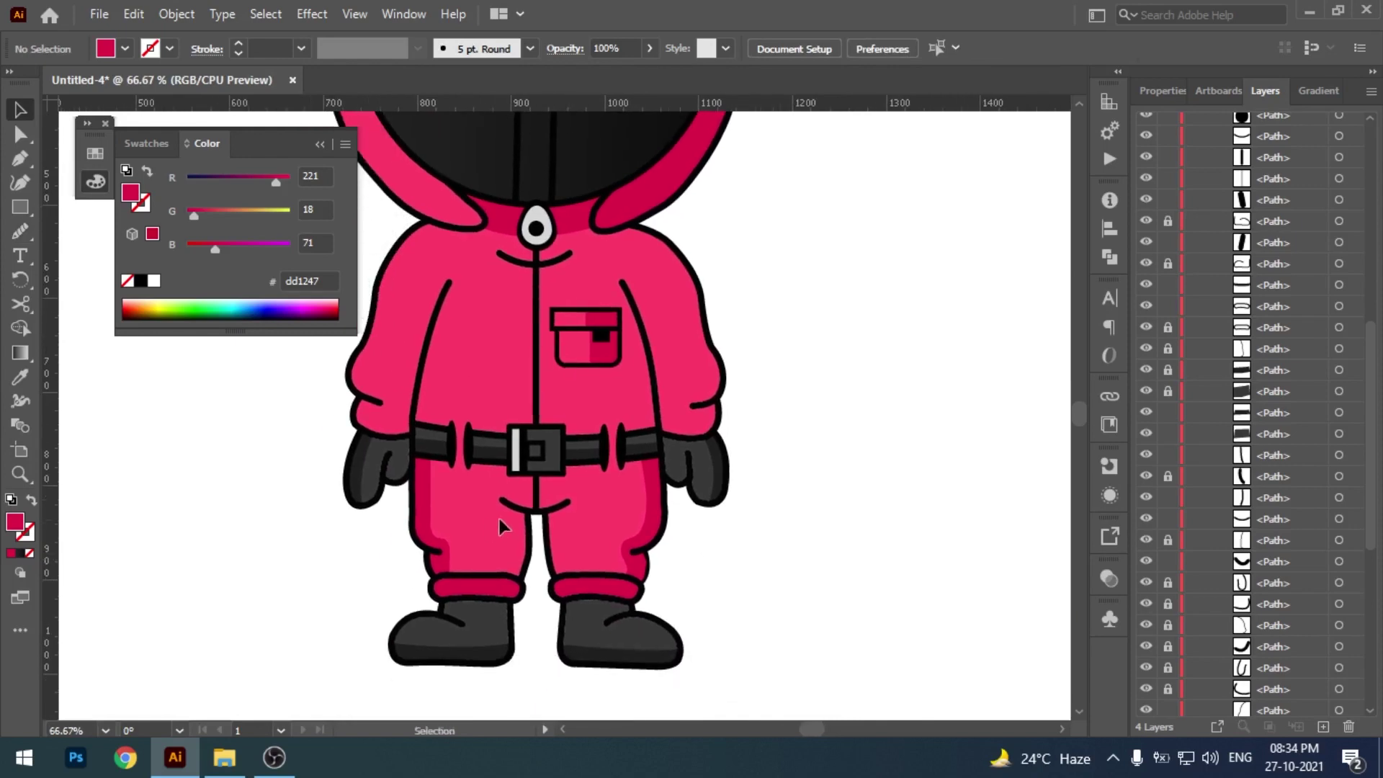
pyautogui.scroll(2, 499, 517)
pyautogui.click(416, 513)
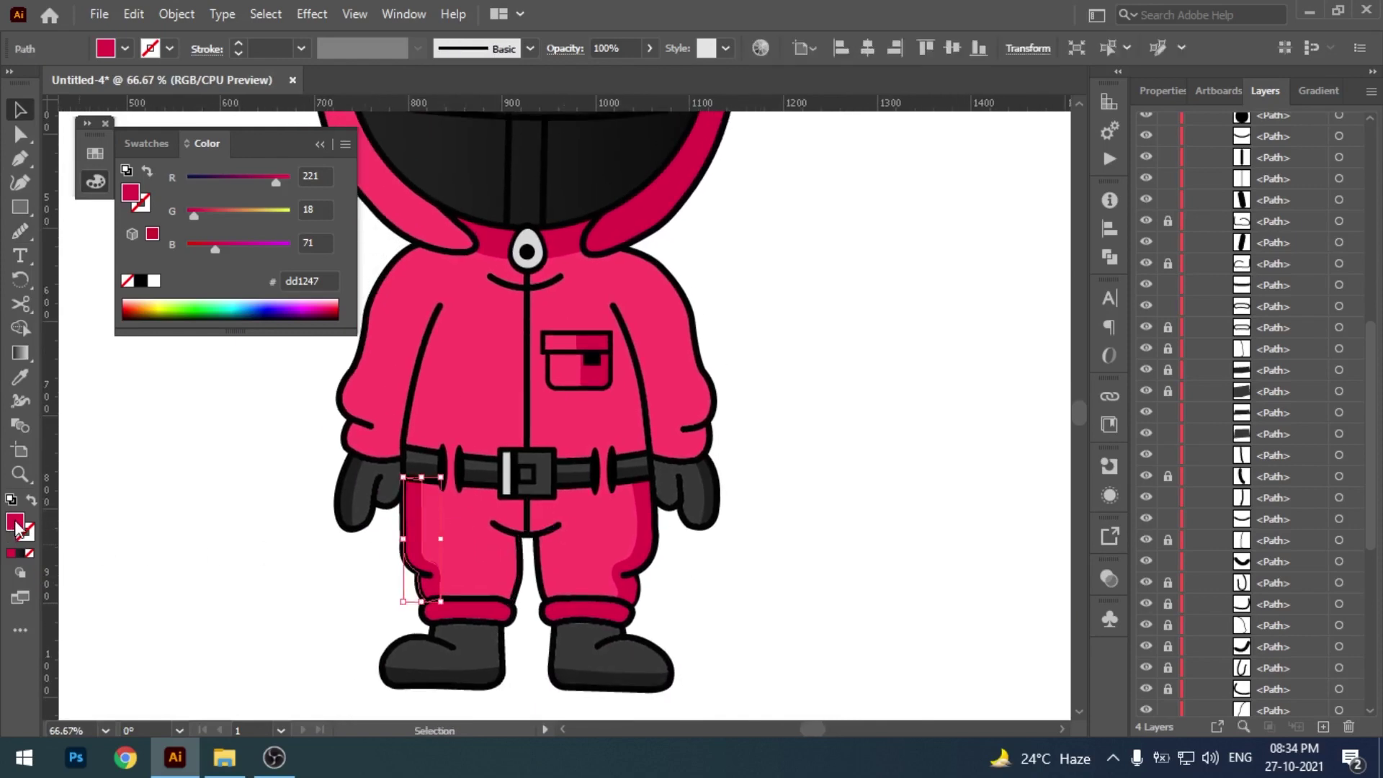
pyautogui.hotkey('ctrl', '-')
pyautogui.click(874, 552)
# - Adjust the left leg shading's width and set its opacity to 40%
pyautogui.scroll(3, 729, 611)
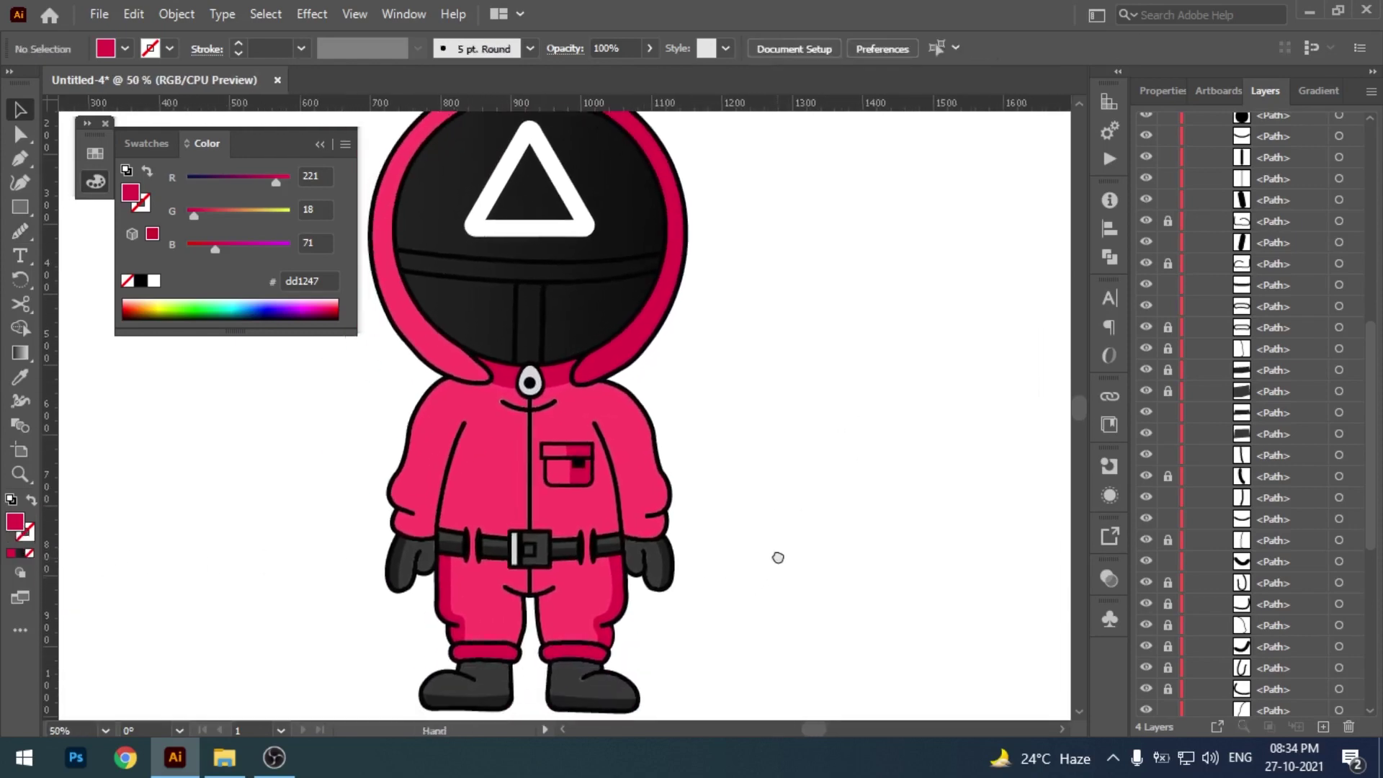
pyautogui.scroll(-1, 776, 552)
pyautogui.scroll(3, 742, 526)
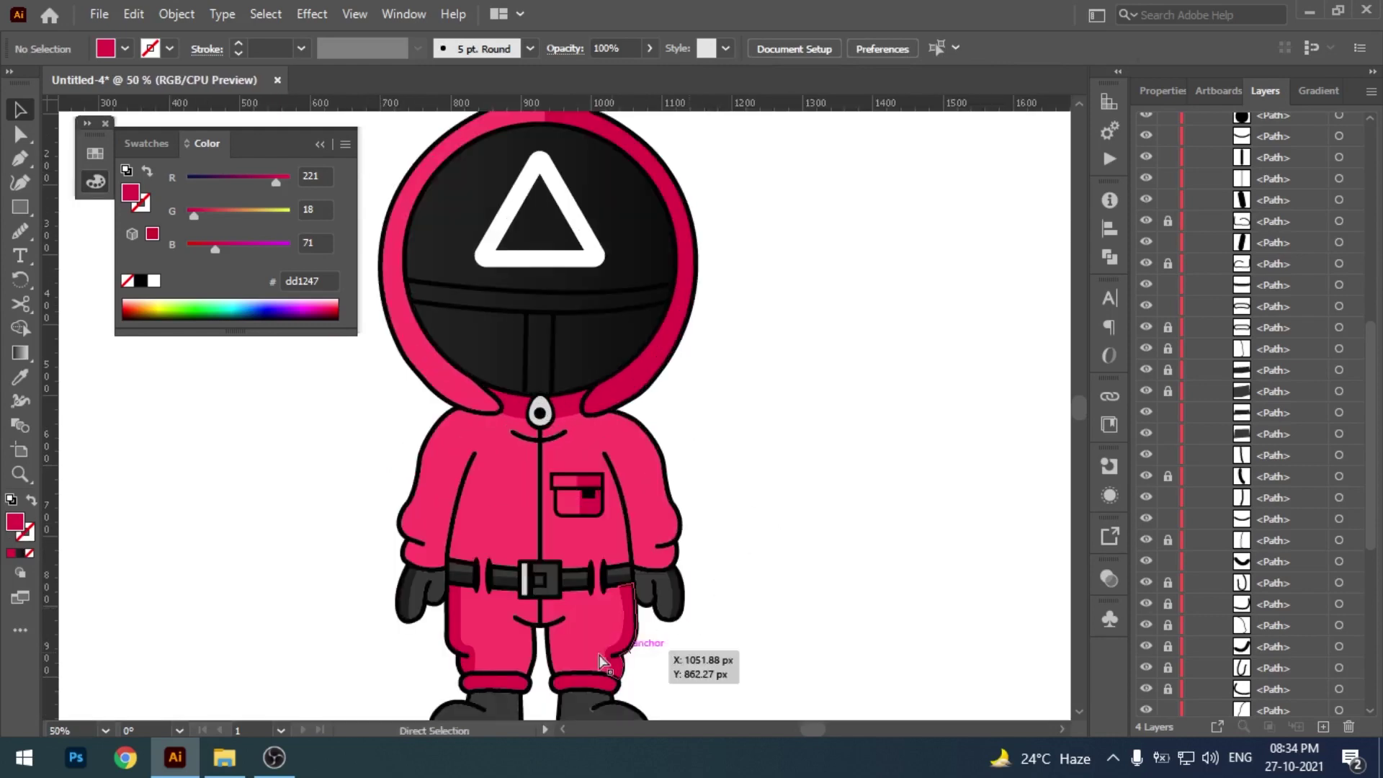
pyautogui.moveTo(664, 664)
pyautogui.mouseDown()
pyautogui.moveTo(450, 671)
pyautogui.moveTo(601, 406)
pyautogui.mouseUp()
pyautogui.click(508, 542)
pyautogui.moveTo(566, 604); pyautogui.dragTo(543, 609)
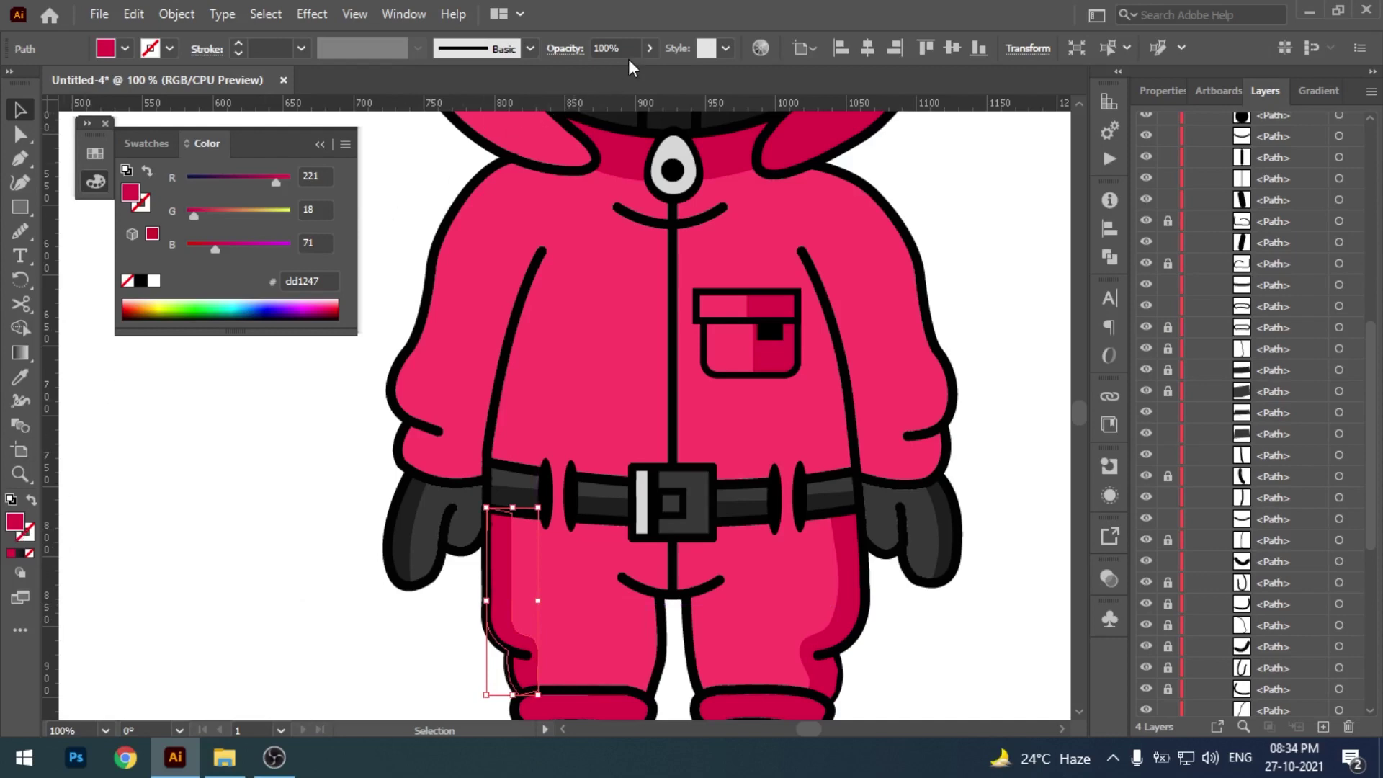
pyautogui.write('40')
pyautogui.press('Return')
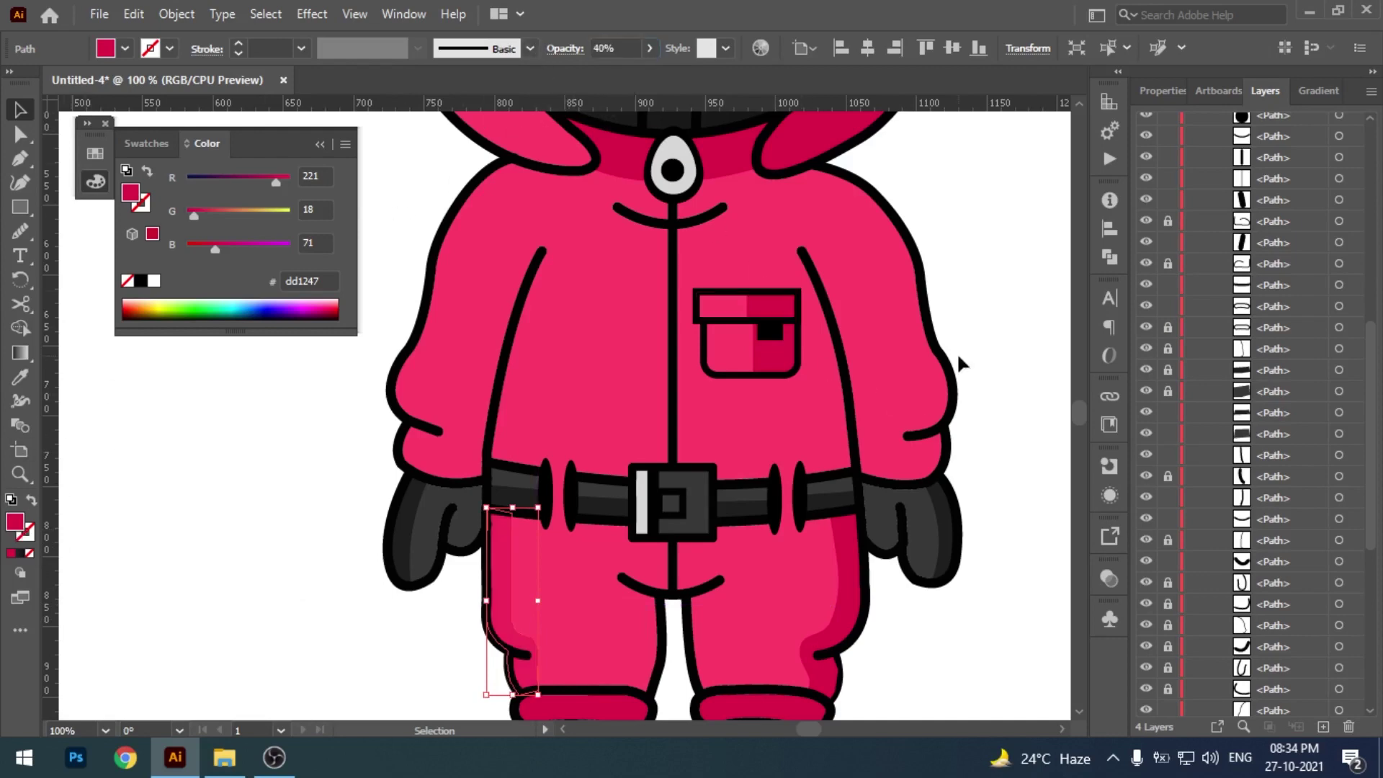
pyautogui.click(957, 352)
# - Zoom out to review the shaded guard, then frame the chest and right-hand sleeve
pyautogui.hotkey('ctrl', '-')
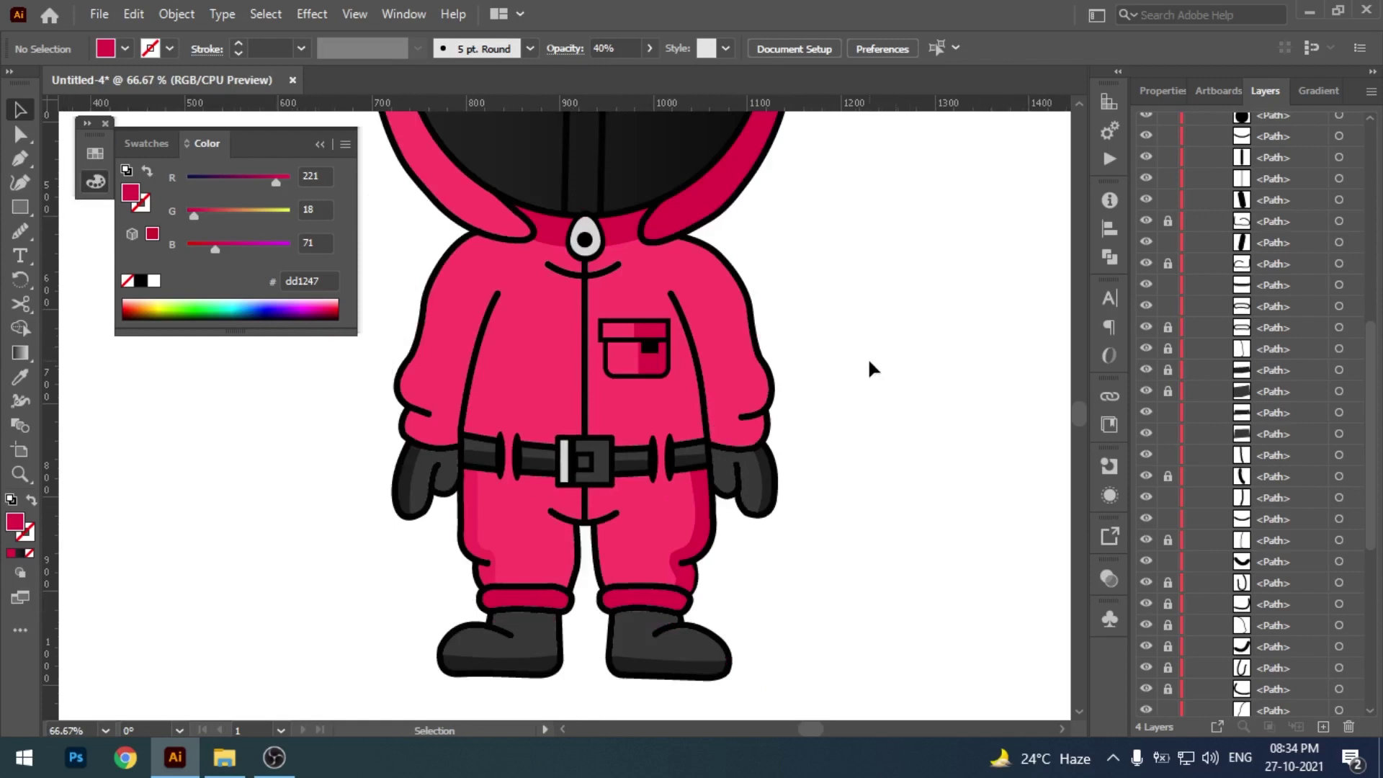
pyautogui.hotkey('ctrl', '-')
pyautogui.scroll(1, 870, 370)
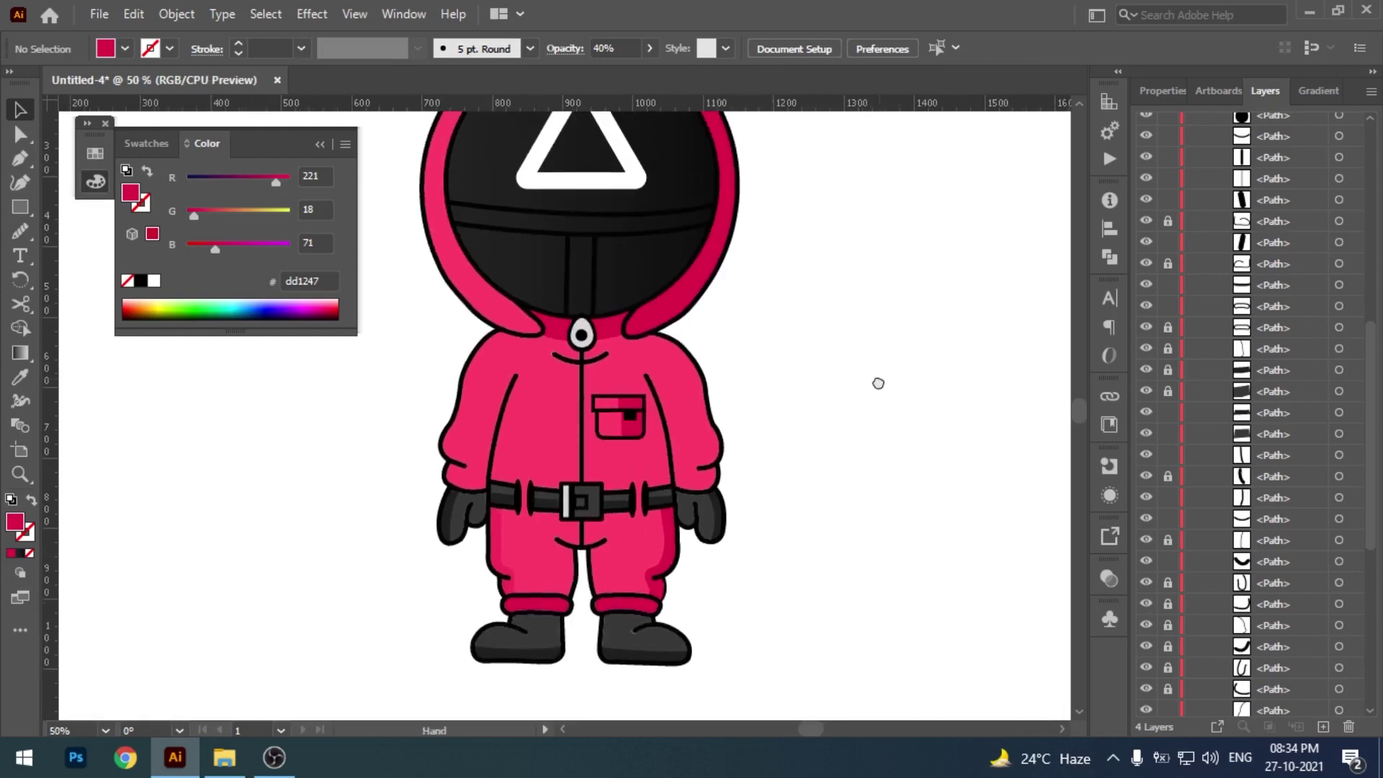
pyautogui.moveTo(870, 367); pyautogui.dragTo(878, 398)
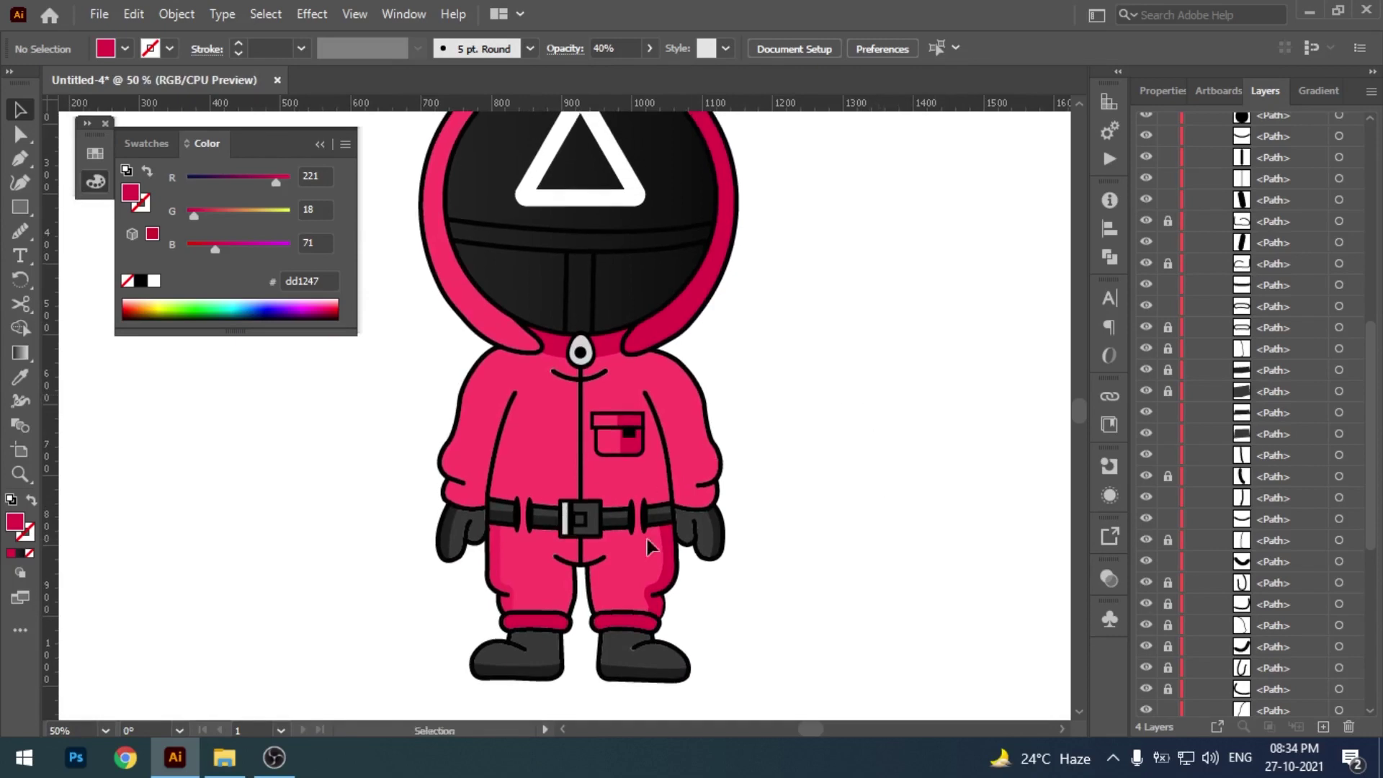
pyautogui.scroll(1, 789, 520)
pyautogui.hscroll(2, 741, 546)
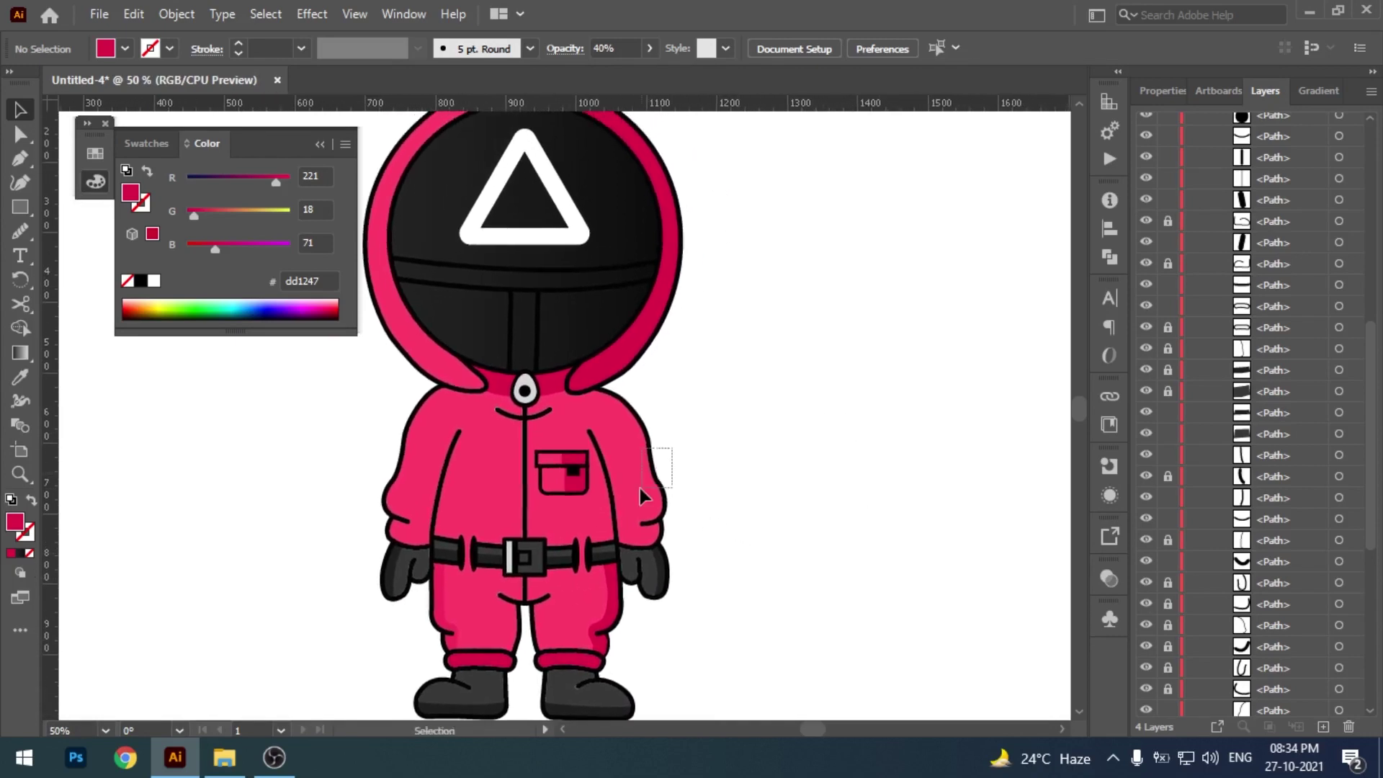
pyautogui.hotkey('ctrl', '+')
pyautogui.hotkey('ctrl', '+')
pyautogui.hotkey('ctrl', '+')
pyautogui.moveTo(740, 378); pyautogui.dragTo(615, 233)
pyautogui.press('p')
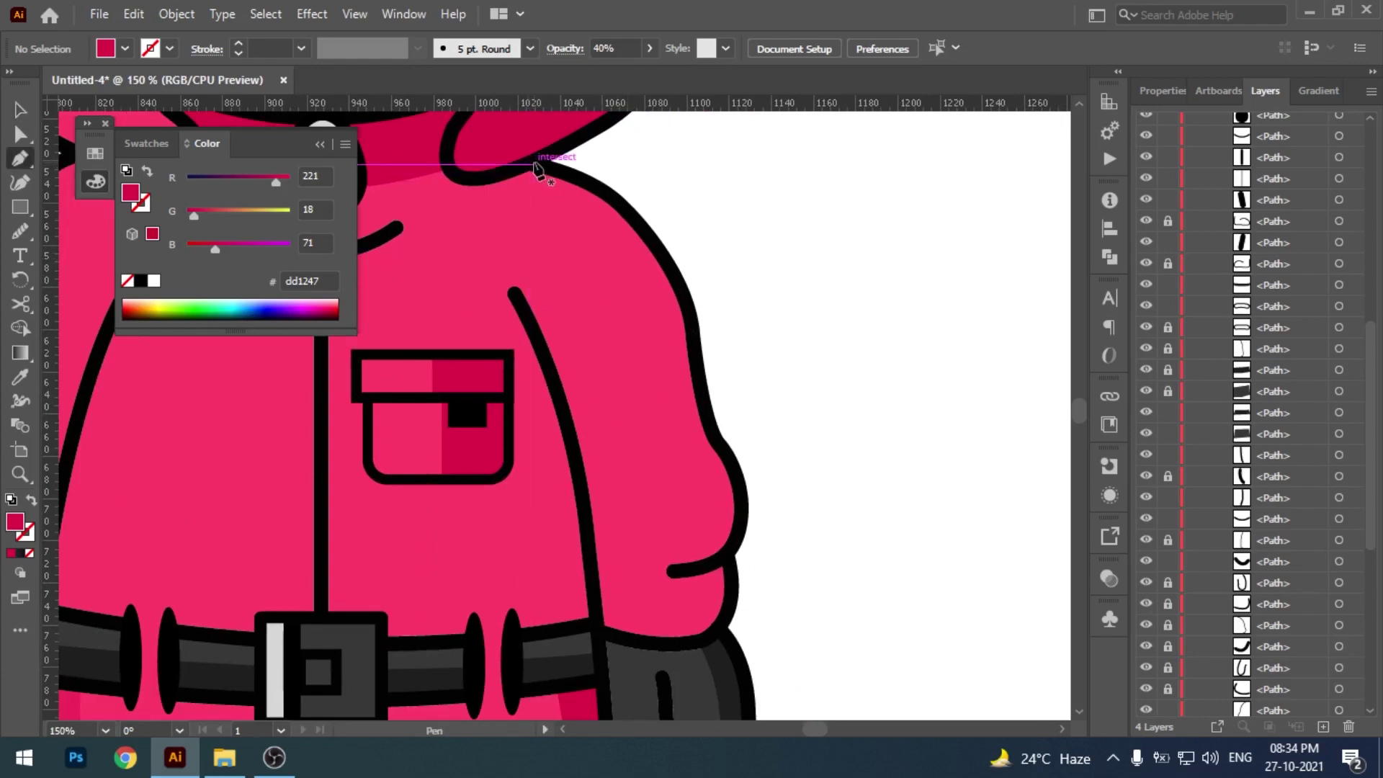
# - Place three Pen points for the darker sleeve shading, from the right shoulder outline down the sleeve
pyautogui.scroll(-1, 532, 162)
pyautogui.hscroll(1, 531, 162)
pyautogui.click(508, 145)
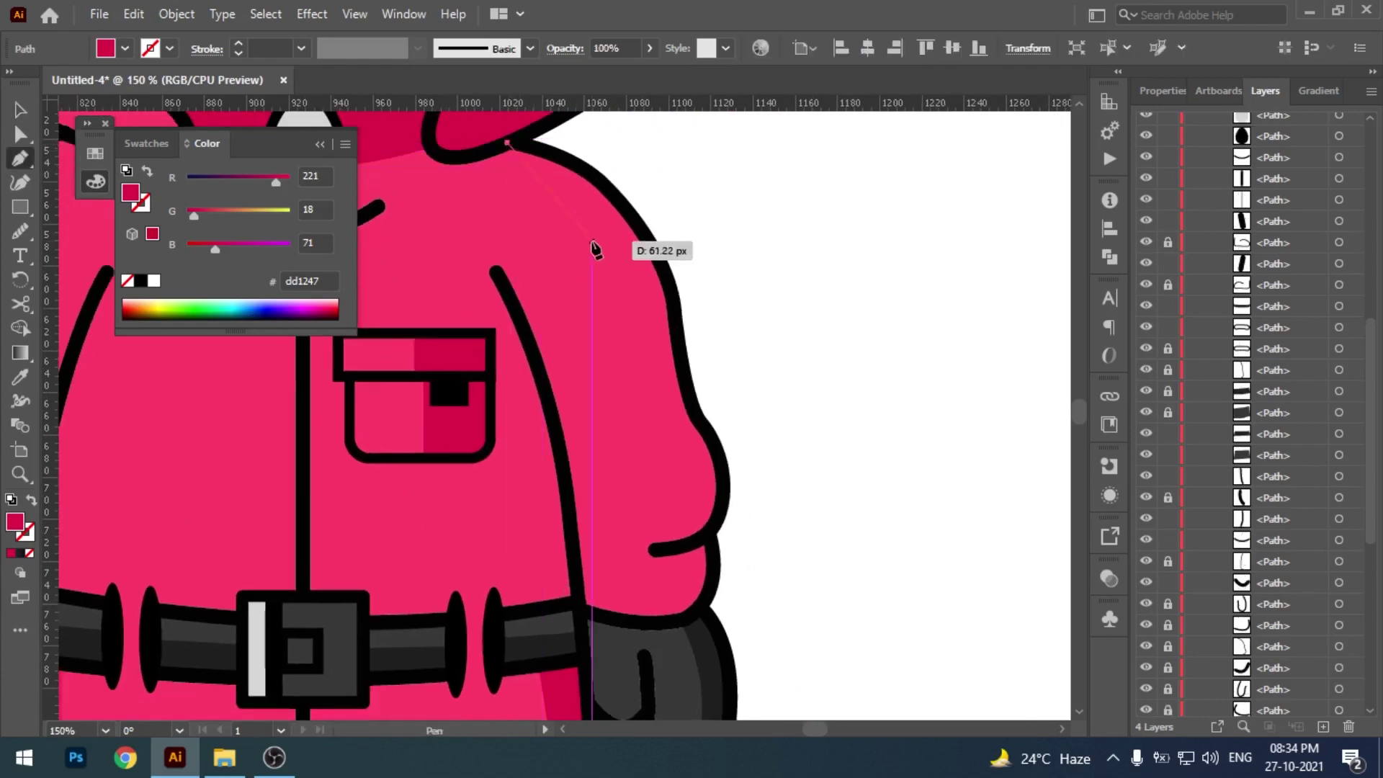
pyautogui.click(617, 250)
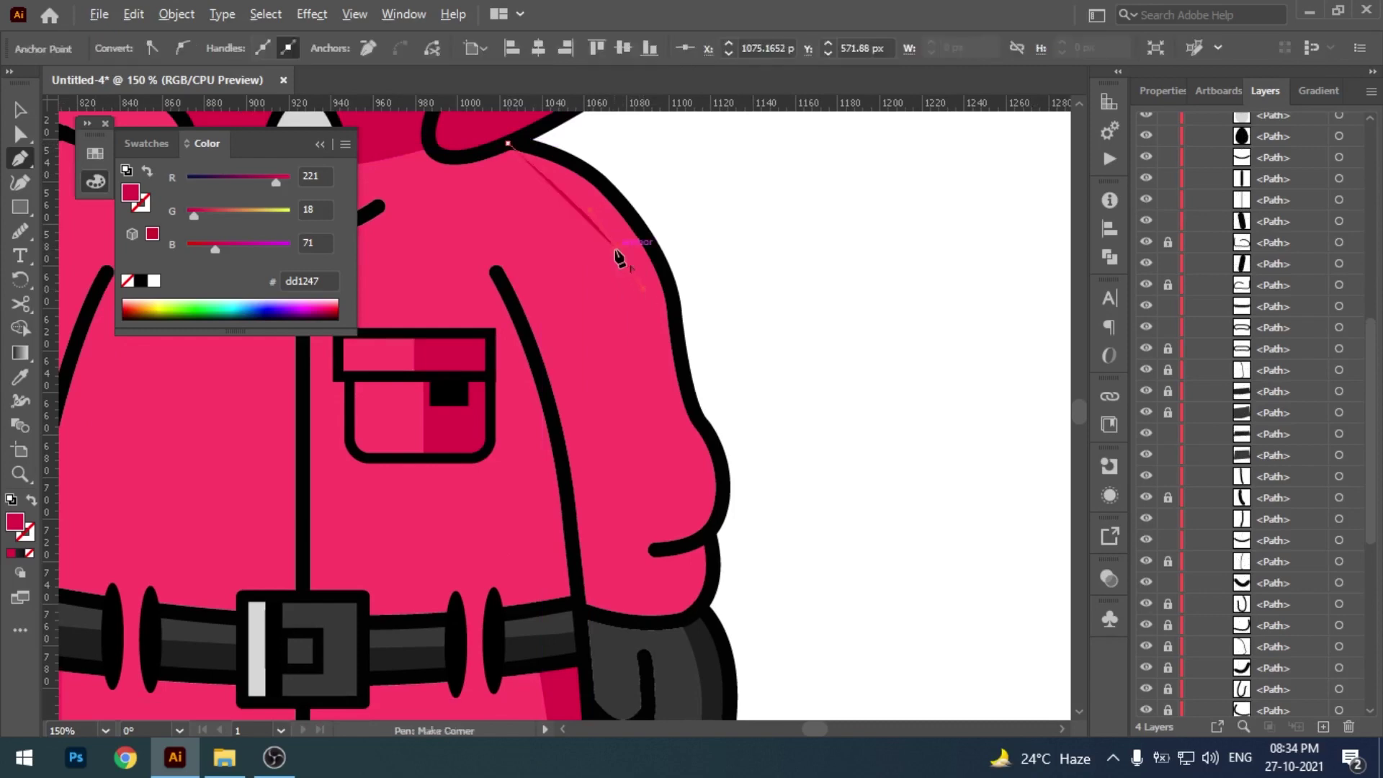
pyautogui.scroll(-2, 639, 303)
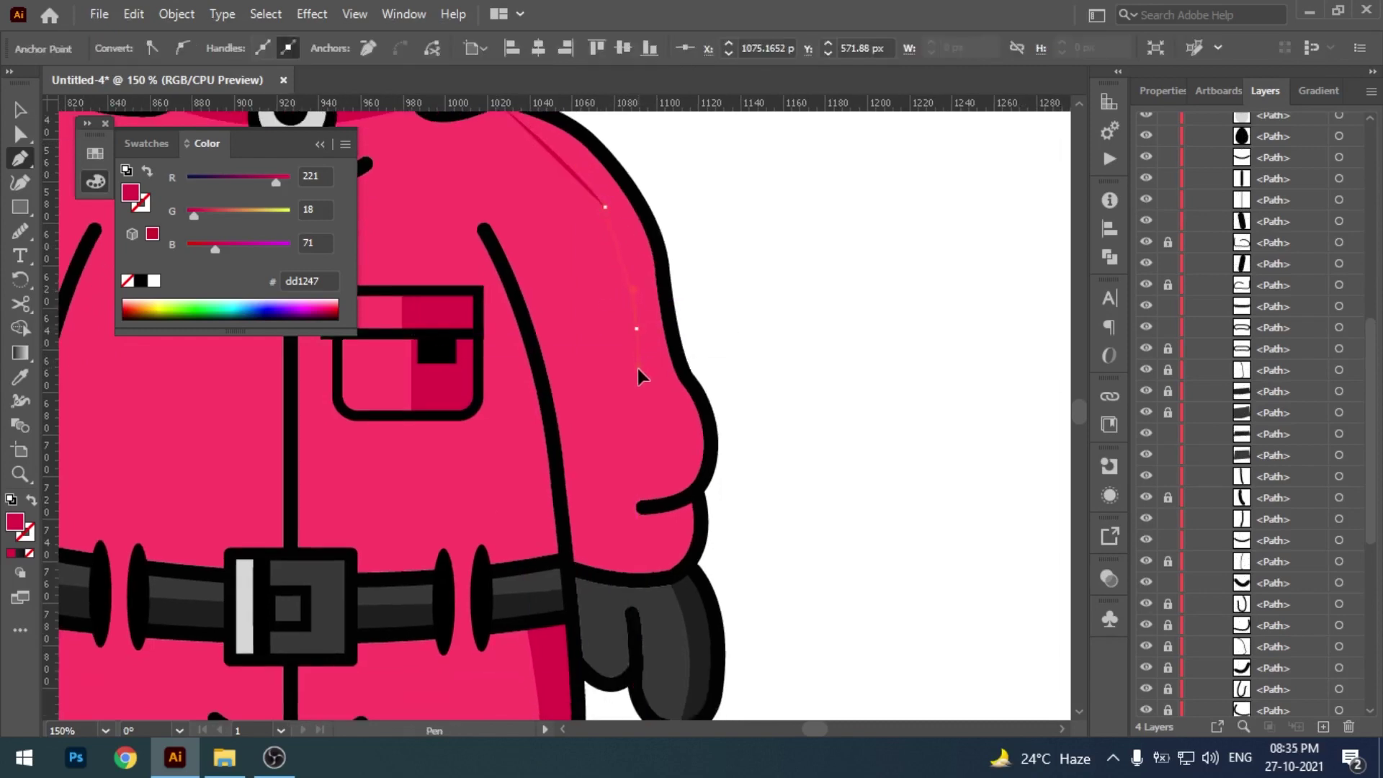
pyautogui.click(658, 395)
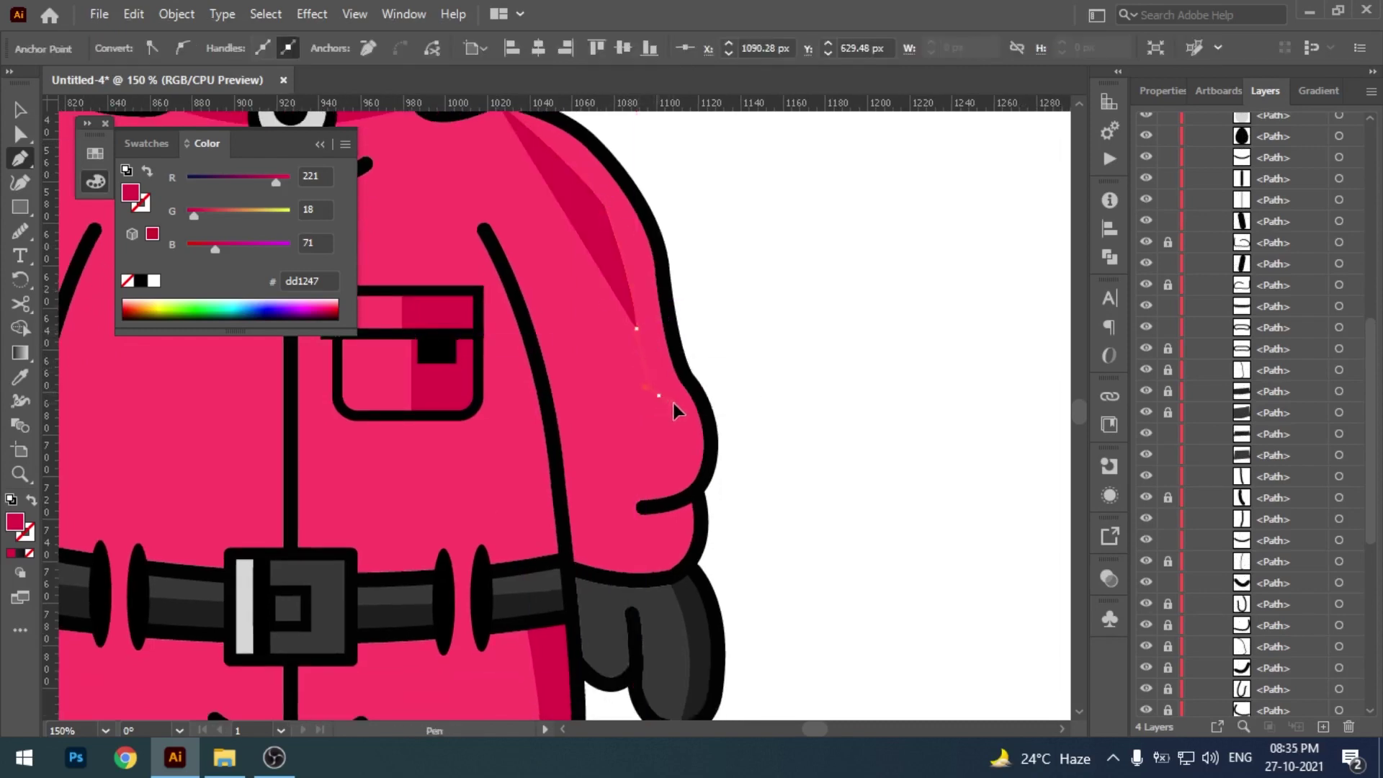
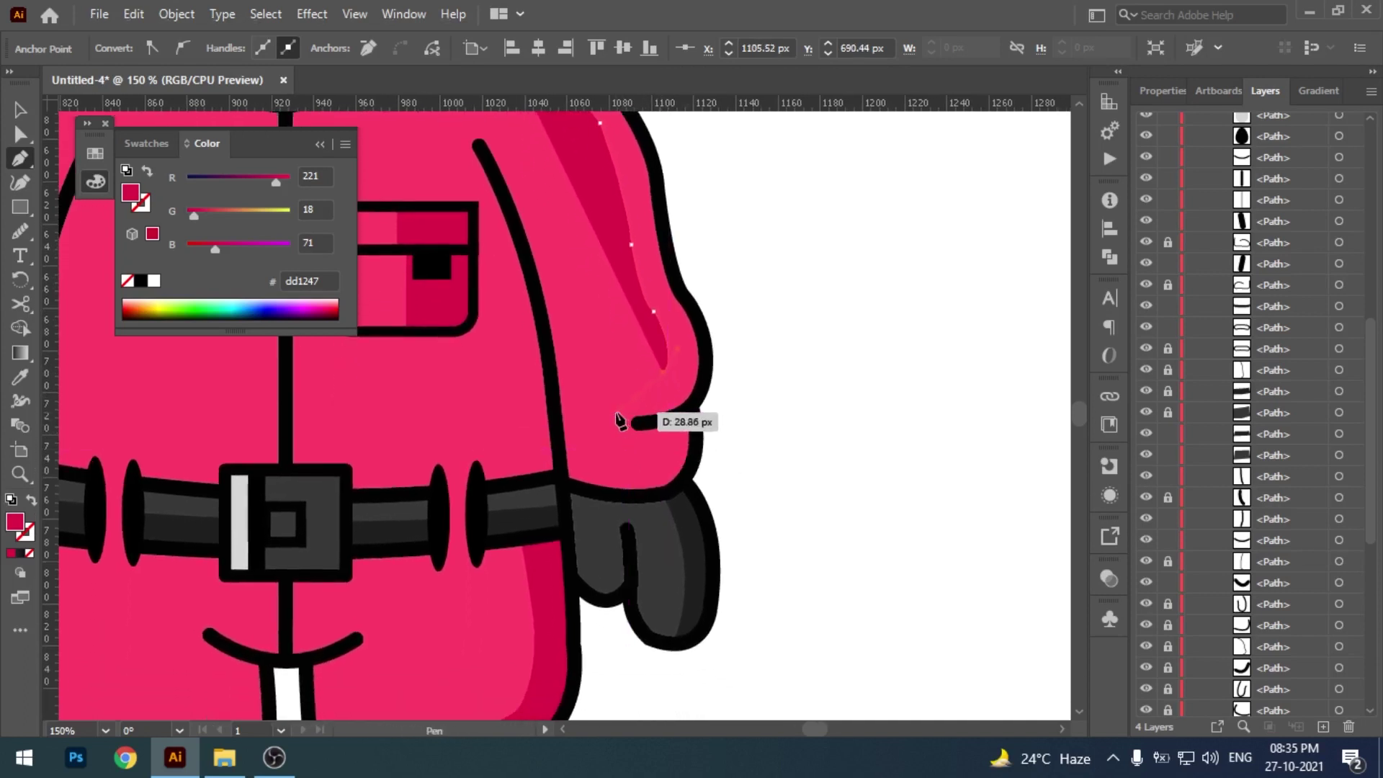
# - Trace the lower right-sleeve shading shape from the cuff to the belt edge and up the arm
pyautogui.click(616, 412)
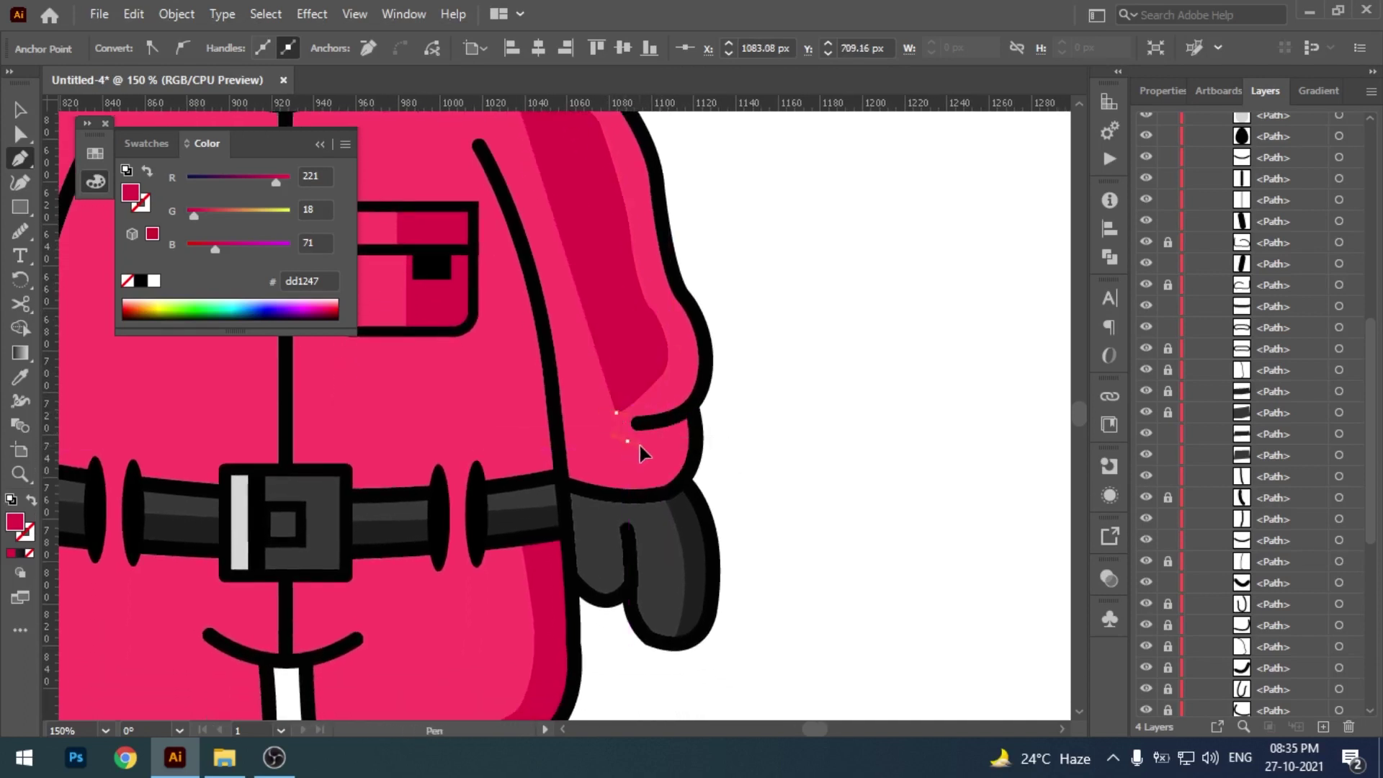
pyautogui.click(627, 441)
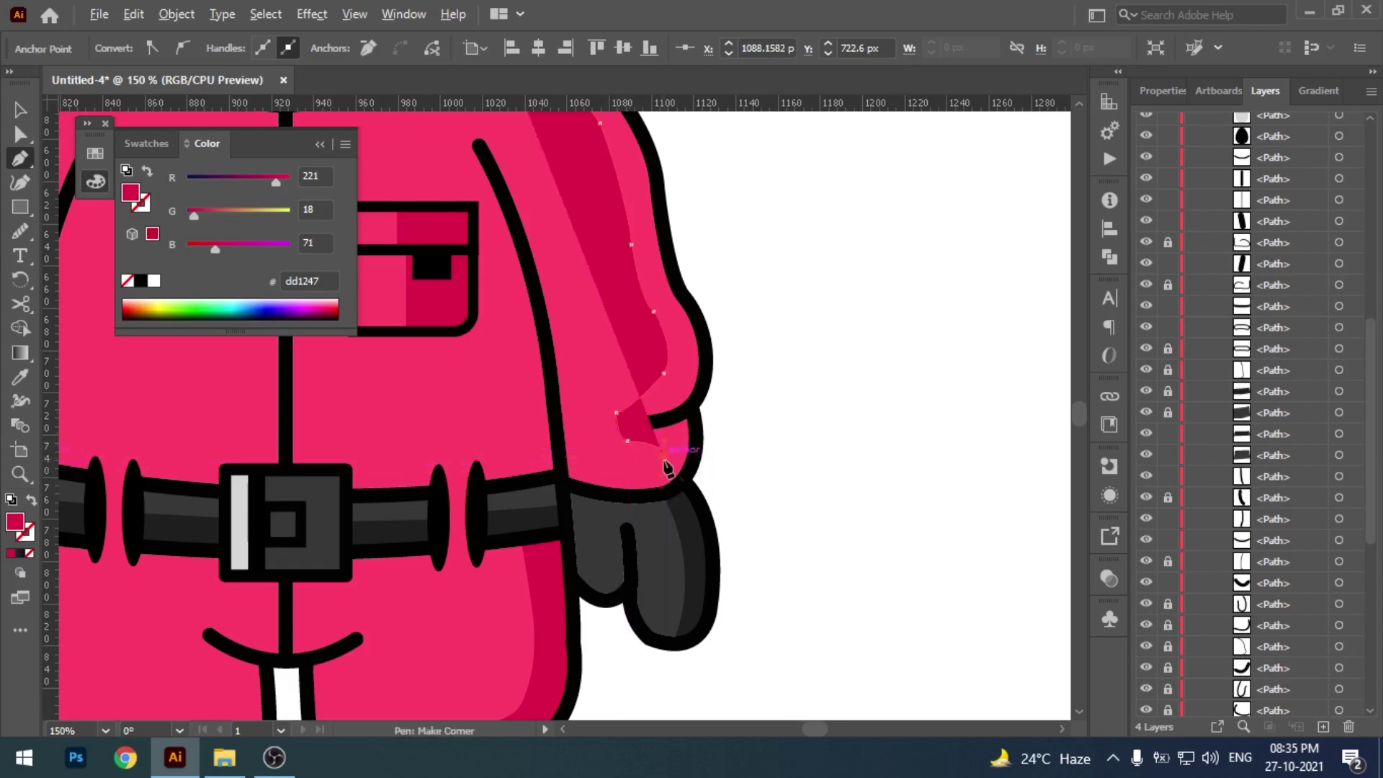
pyautogui.click(650, 496)
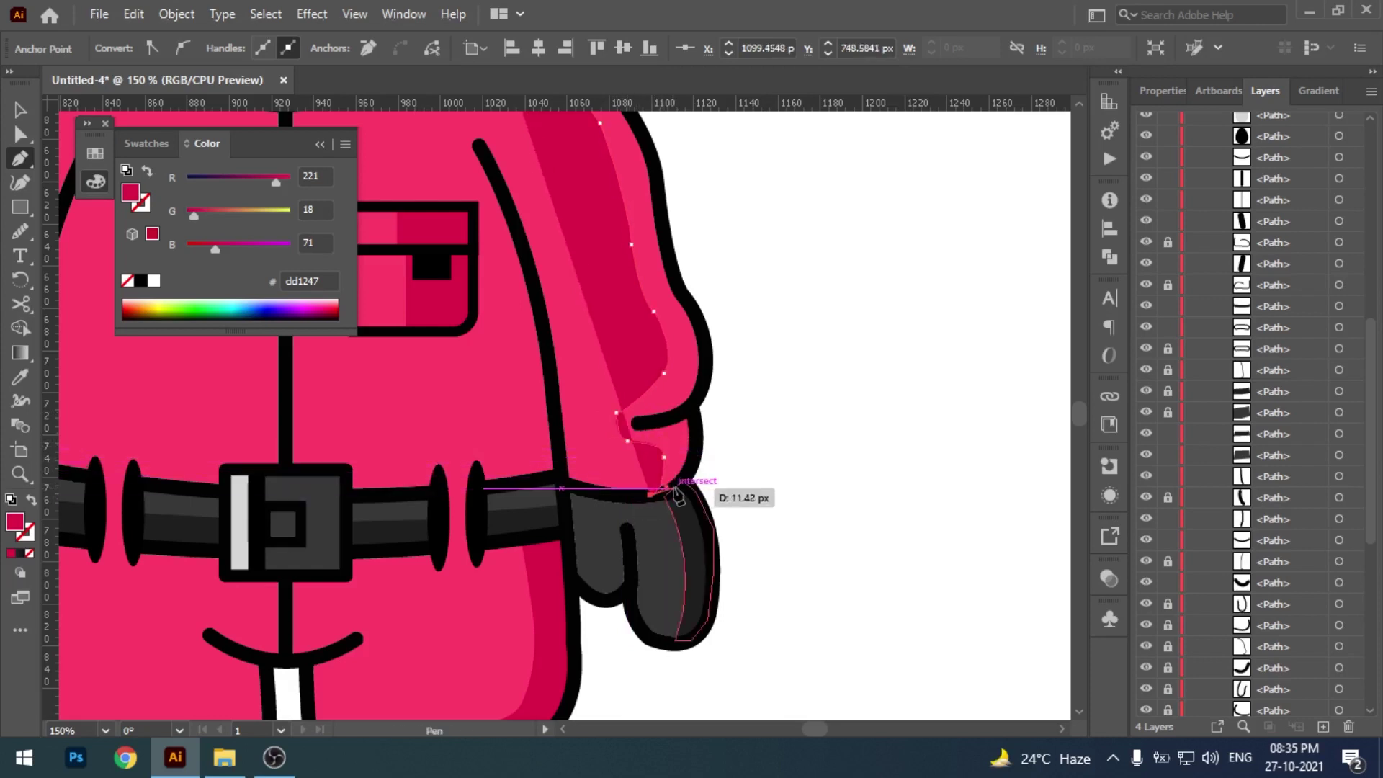
pyautogui.click(693, 457)
pyautogui.click(696, 429)
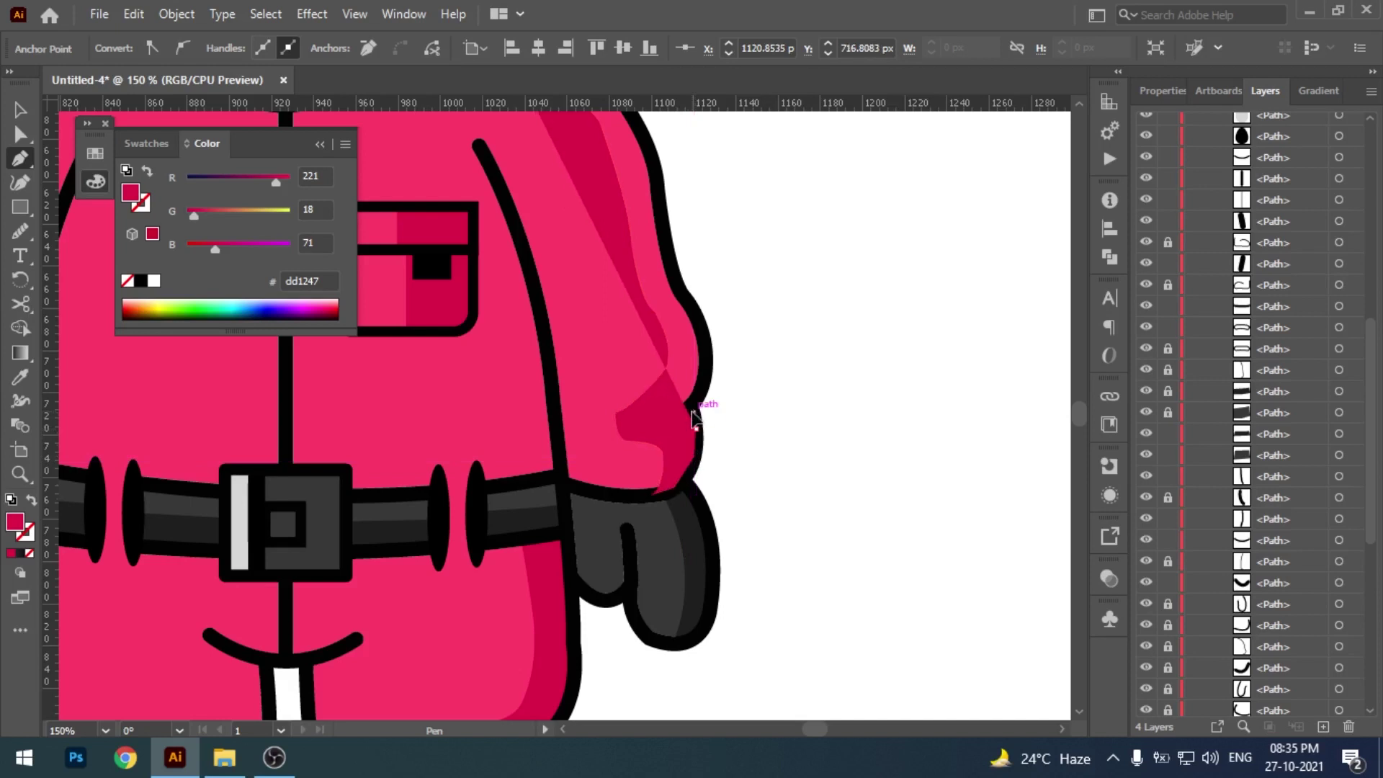
pyautogui.click(703, 380)
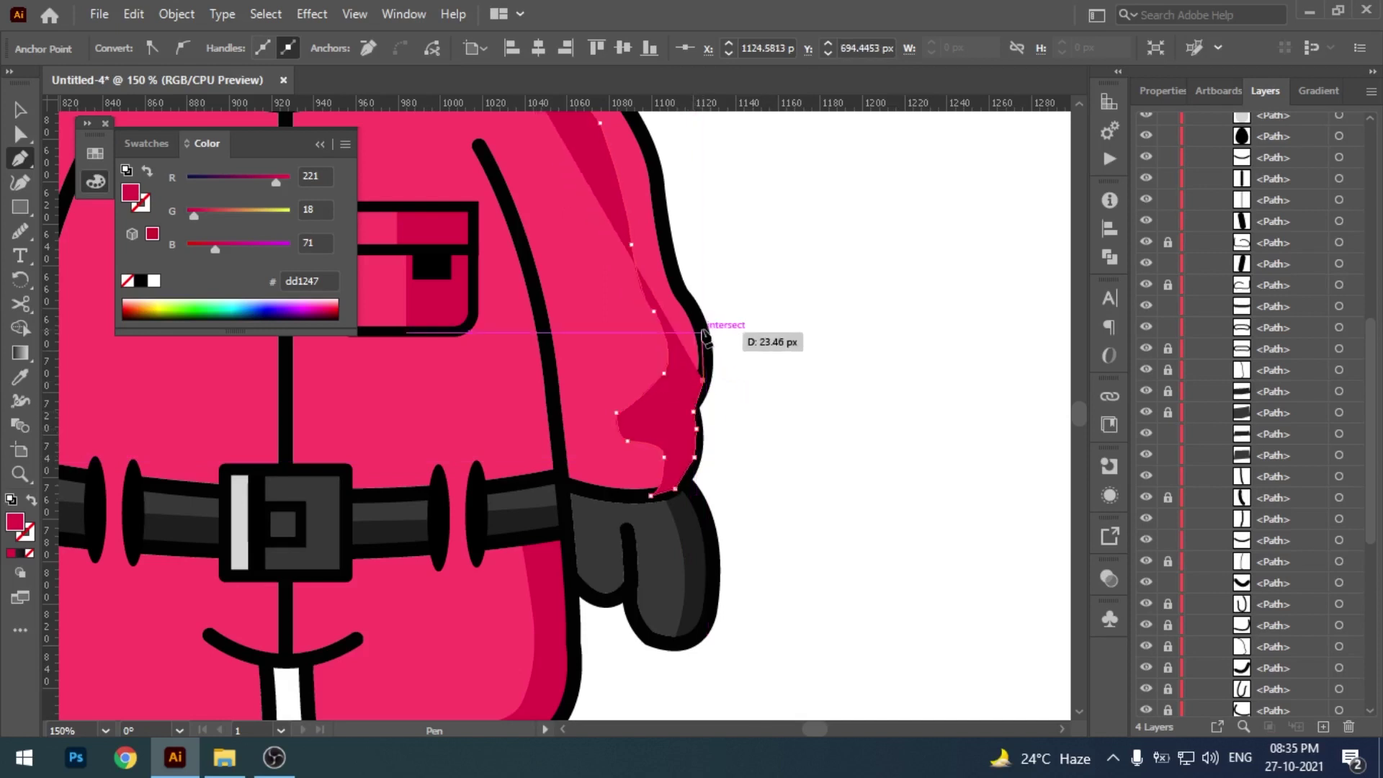
pyautogui.scroll(1, 719, 329)
pyautogui.moveTo(710, 447); pyautogui.dragTo(556, 370)
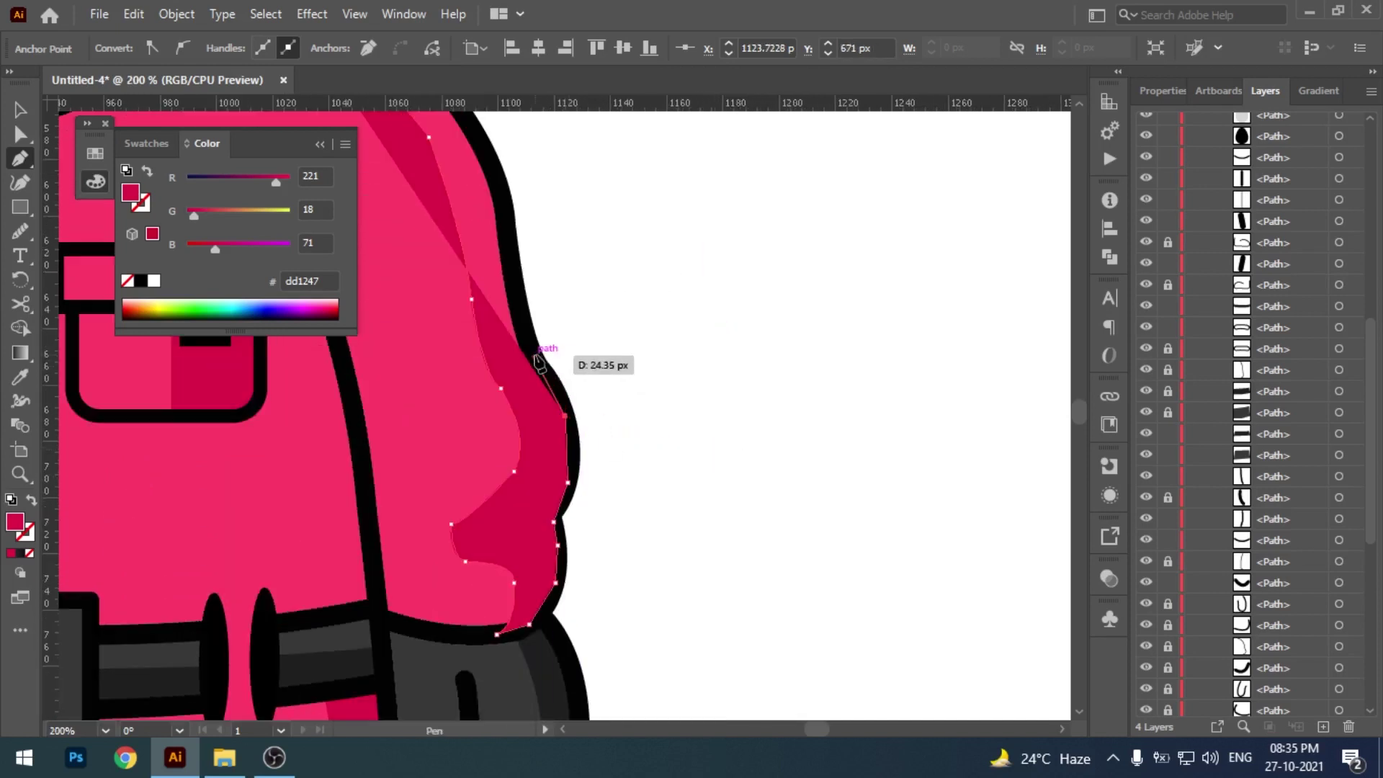
# - Continue the shading shape up the shoulder and close it at its starting point
pyautogui.click(531, 355)
pyautogui.moveTo(517, 287); pyautogui.dragTo(598, 478)
pyautogui.click(584, 394)
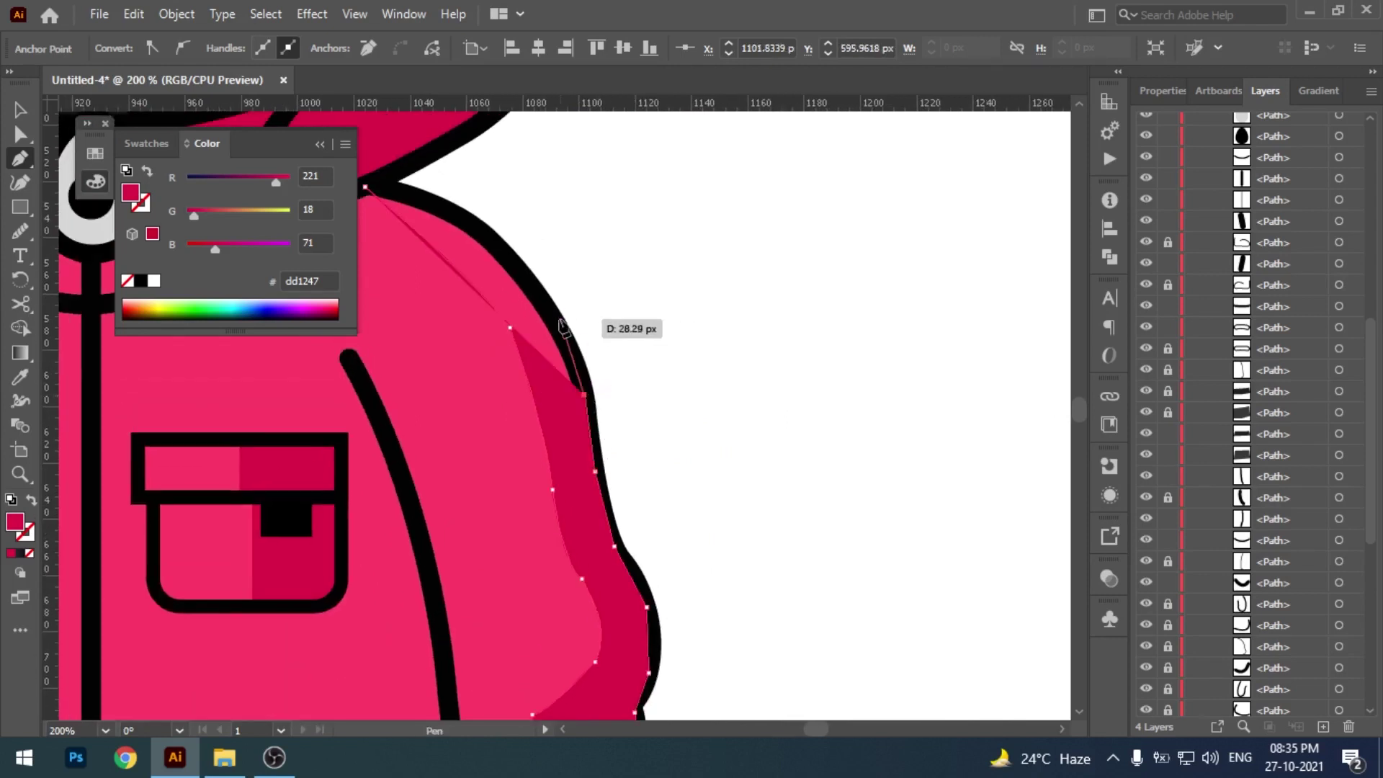
pyautogui.click(553, 319)
pyautogui.moveTo(497, 241); pyautogui.dragTo(626, 328)
pyautogui.click(584, 302)
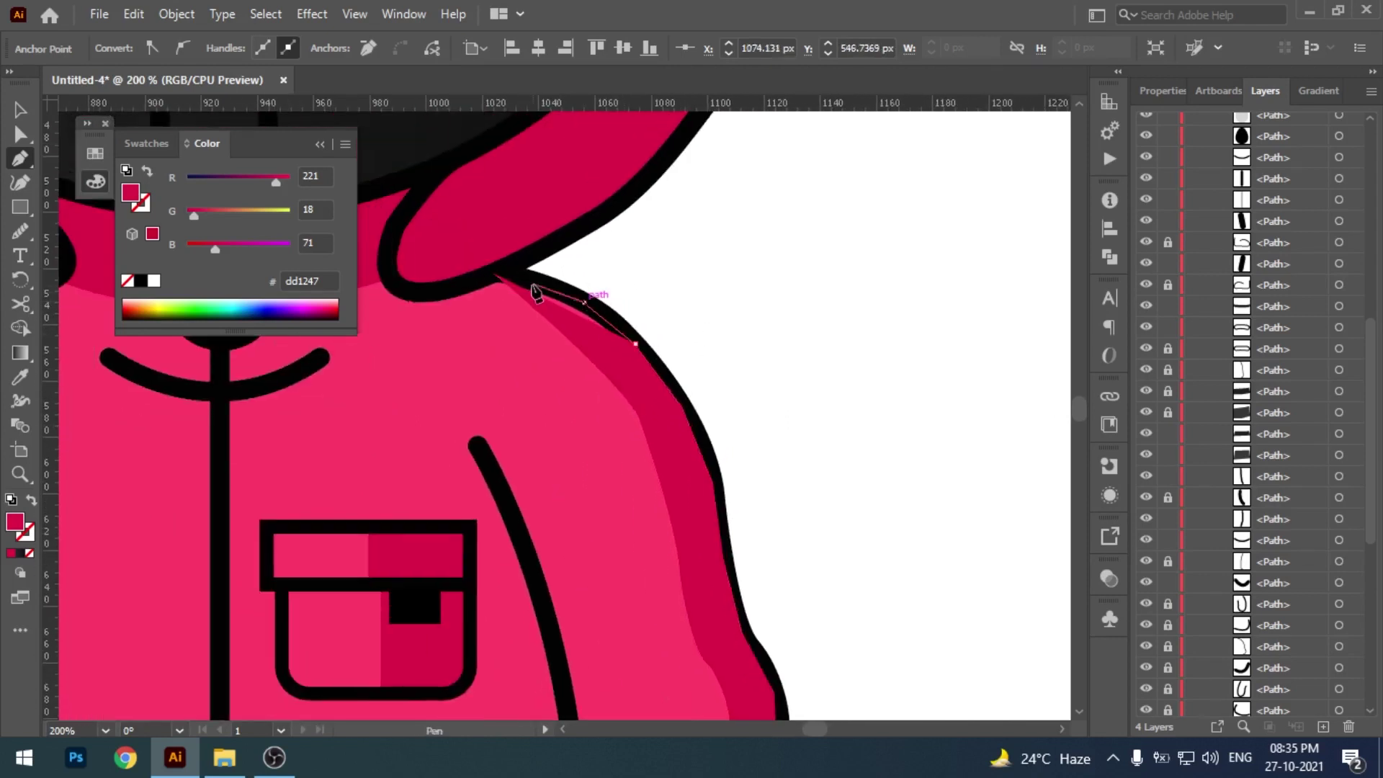
pyautogui.click(507, 280)
pyautogui.scroll(-1, 507, 281)
pyautogui.press('v')
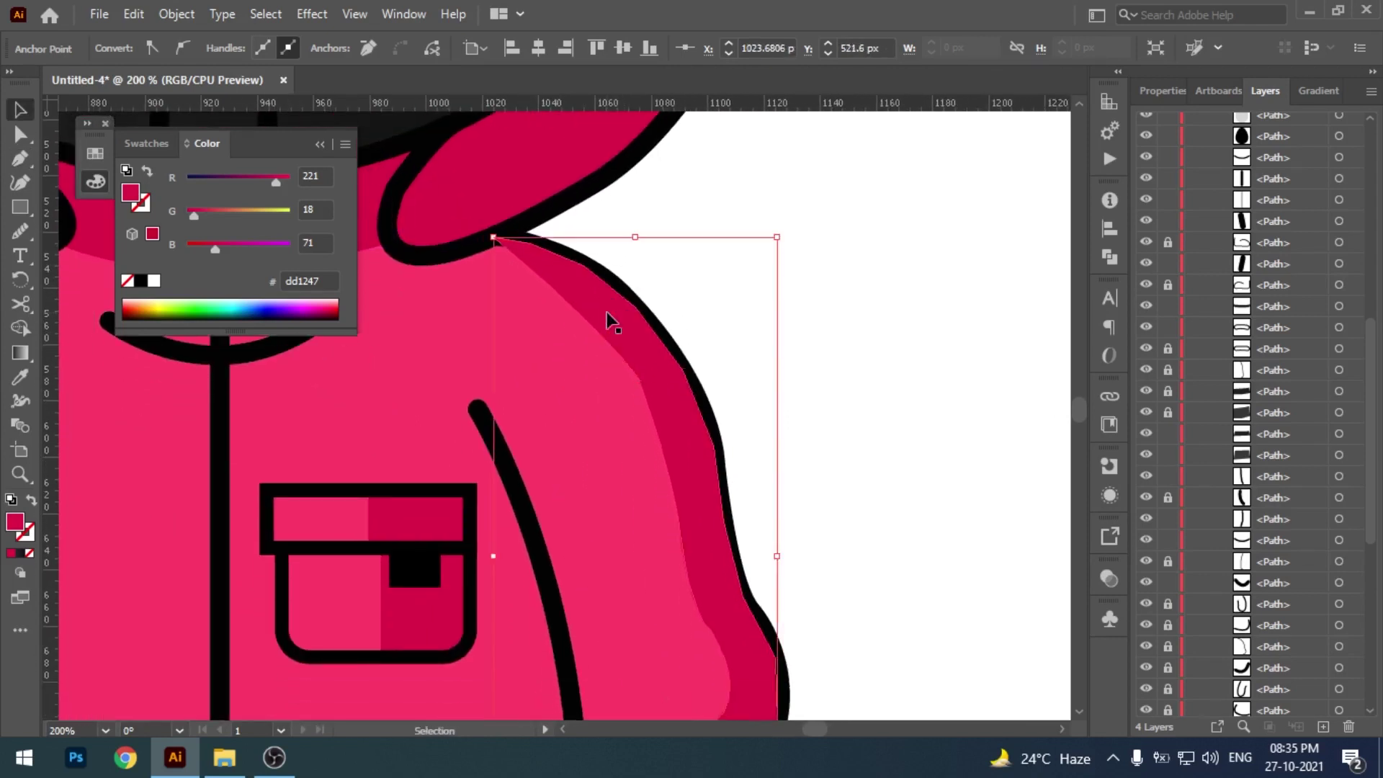
pyautogui.hotkey('ctrl', '-')
pyautogui.moveTo(817, 339)
pyautogui.mouseDown()
pyautogui.moveTo(855, 556)
pyautogui.moveTo(778, 405)
pyautogui.moveTo(783, 416)
pyautogui.mouseUp()
# - Smooth the shading shape's jagged inner edge, then zoom out to the whole guard
pyautogui.click(26, 233)
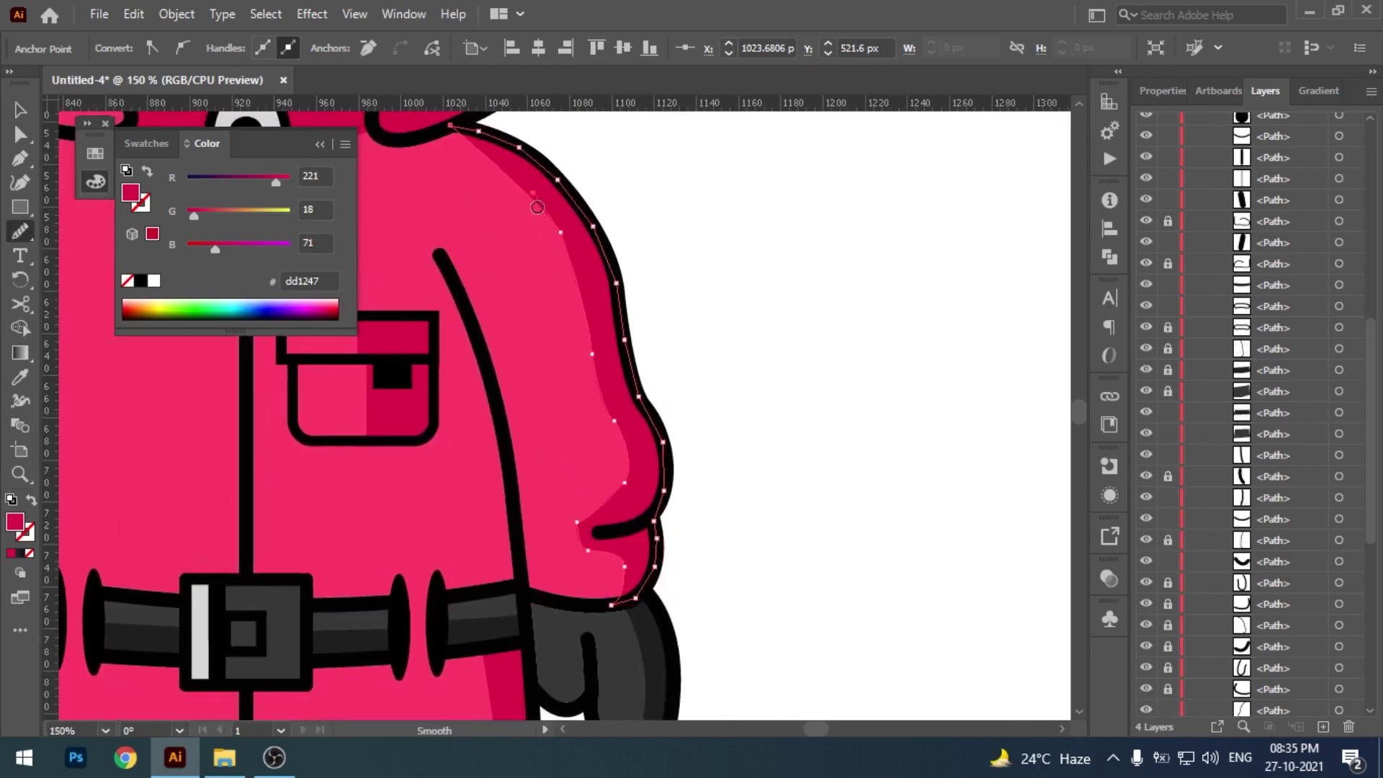
pyautogui.moveTo(537, 208); pyautogui.dragTo(593, 293)
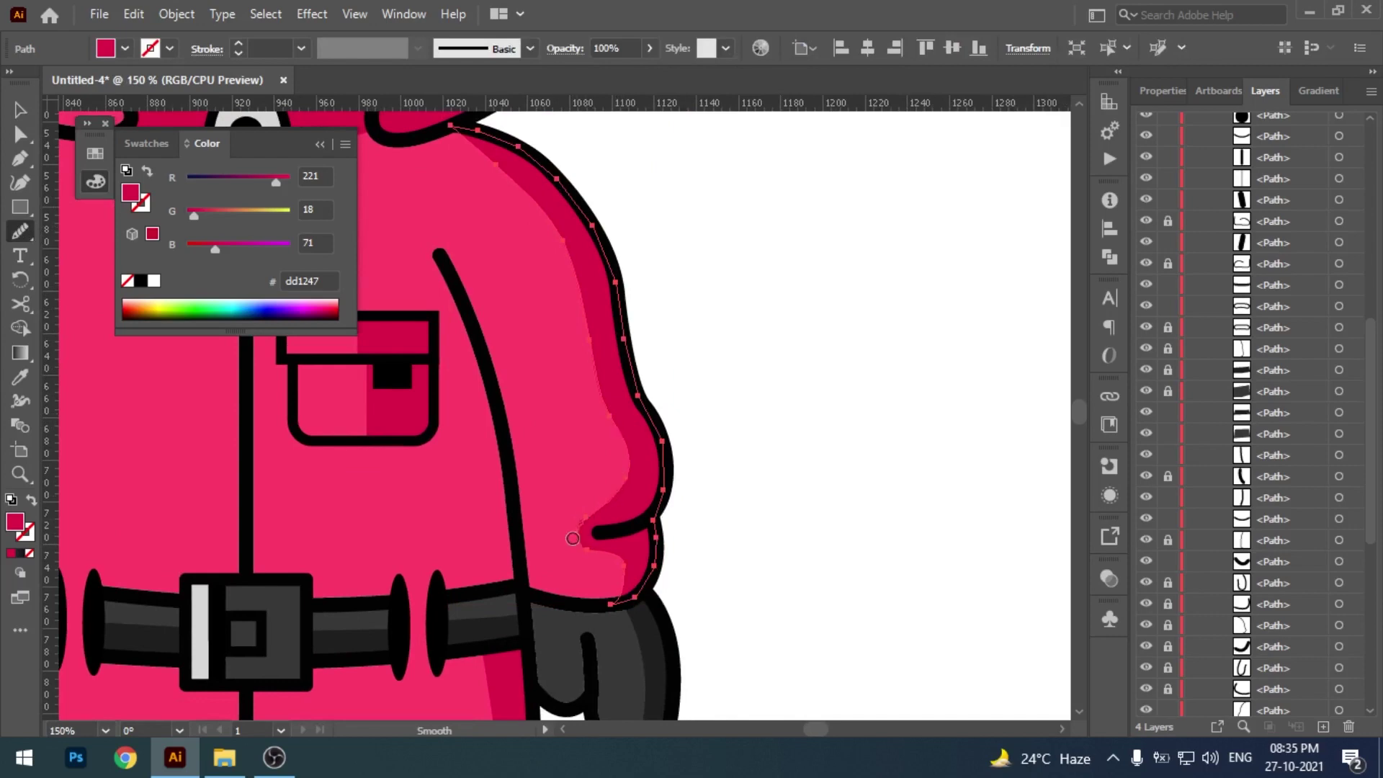
pyautogui.moveTo(573, 539); pyautogui.dragTo(584, 547)
pyautogui.hotkey('ctrl', '-')
pyautogui.press('v')
pyautogui.hotkey('ctrl', 'shift', 'a')
pyautogui.hotkey('ctrl', '-')
# - Zoom in on the torso and left sleeve, briefly selecting then deselecting the hoodie outline
pyautogui.moveTo(680, 432); pyautogui.dragTo(757, 414)
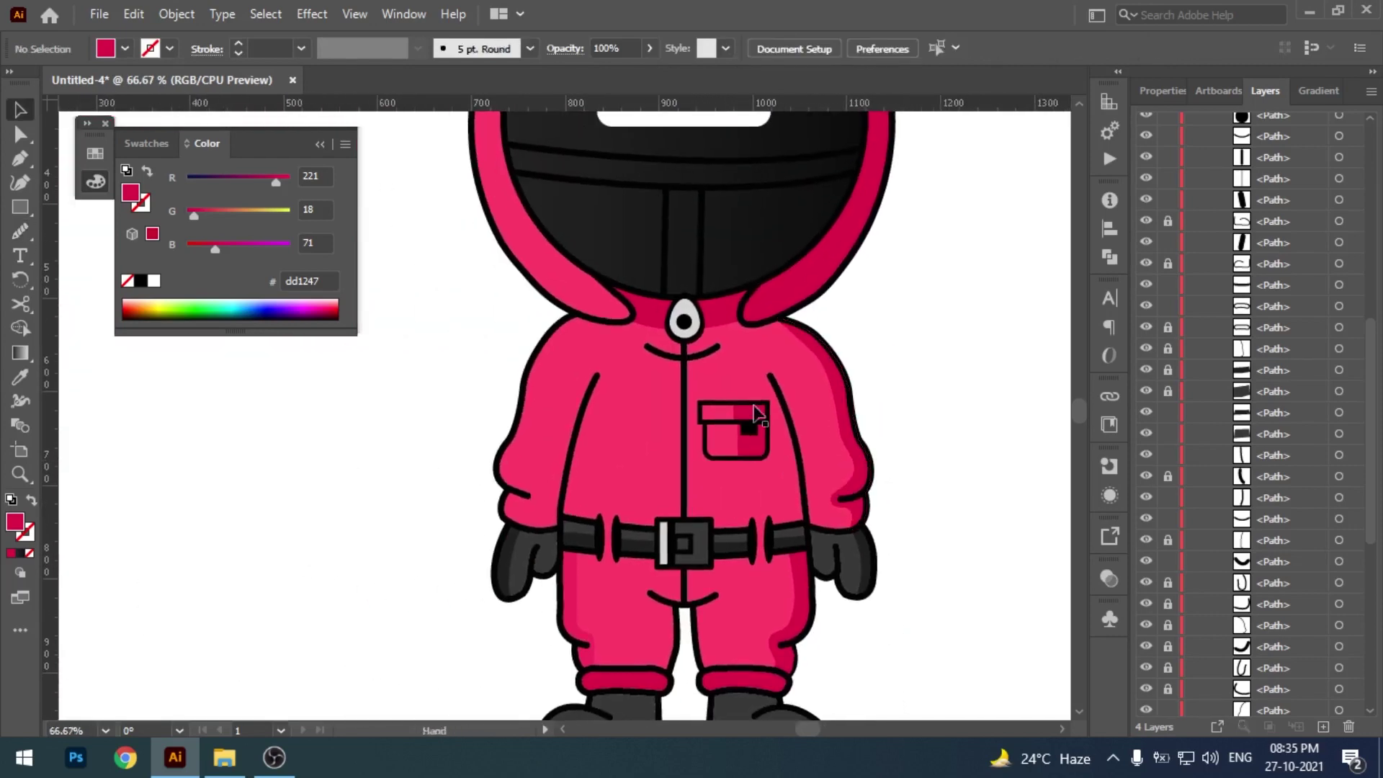
pyautogui.hotkey('ctrl', '+')
pyautogui.hotkey('ctrl', '+')
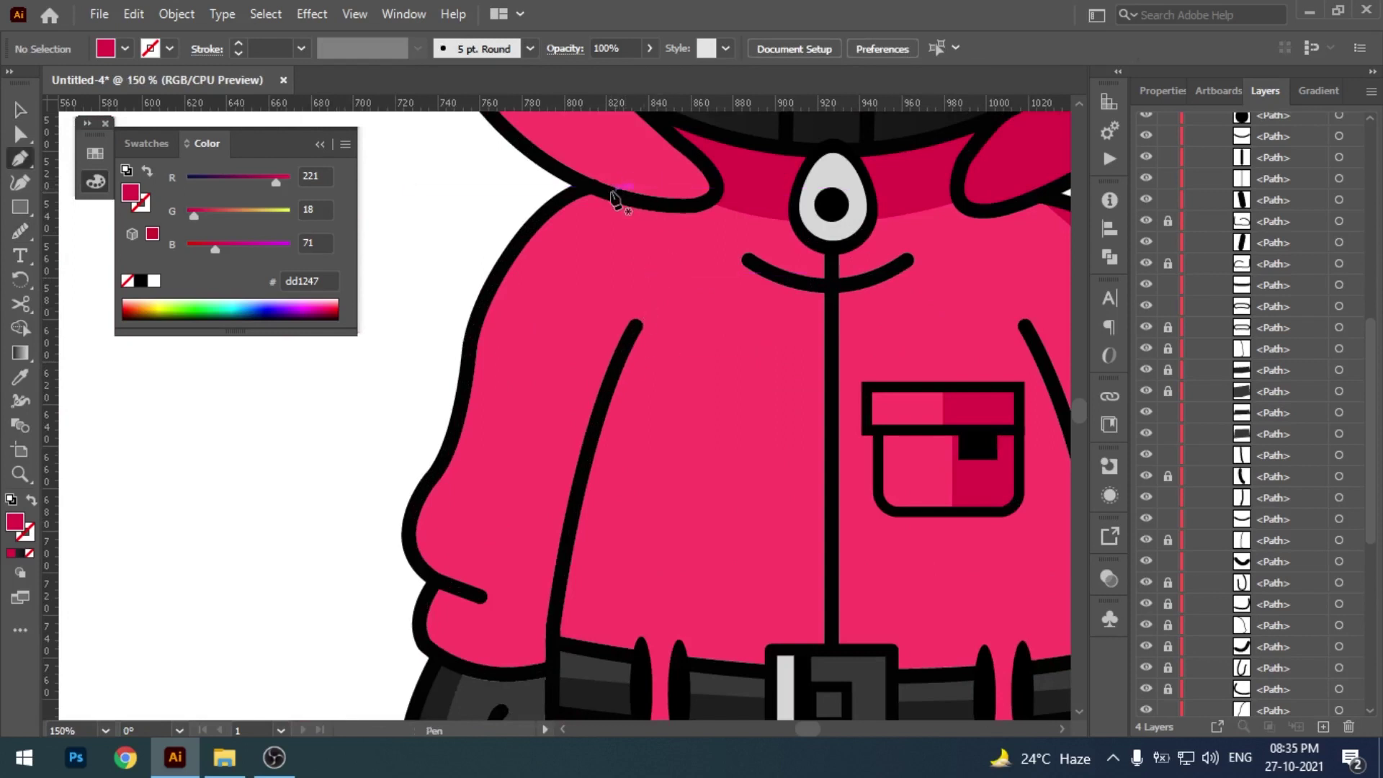
pyautogui.moveTo(590, 193); pyautogui.dragTo(578, 155)
pyautogui.press('v')
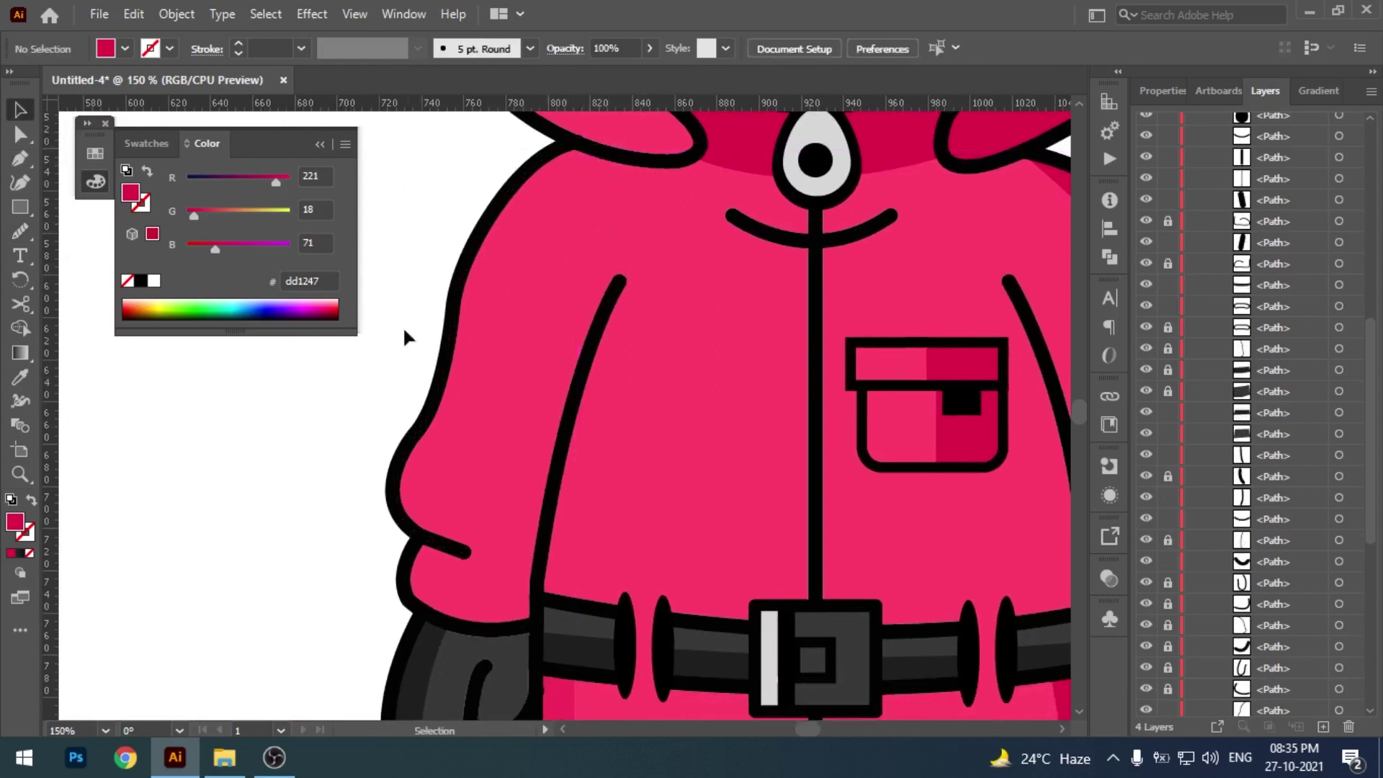
pyautogui.moveTo(447, 615); pyautogui.dragTo(447, 614)
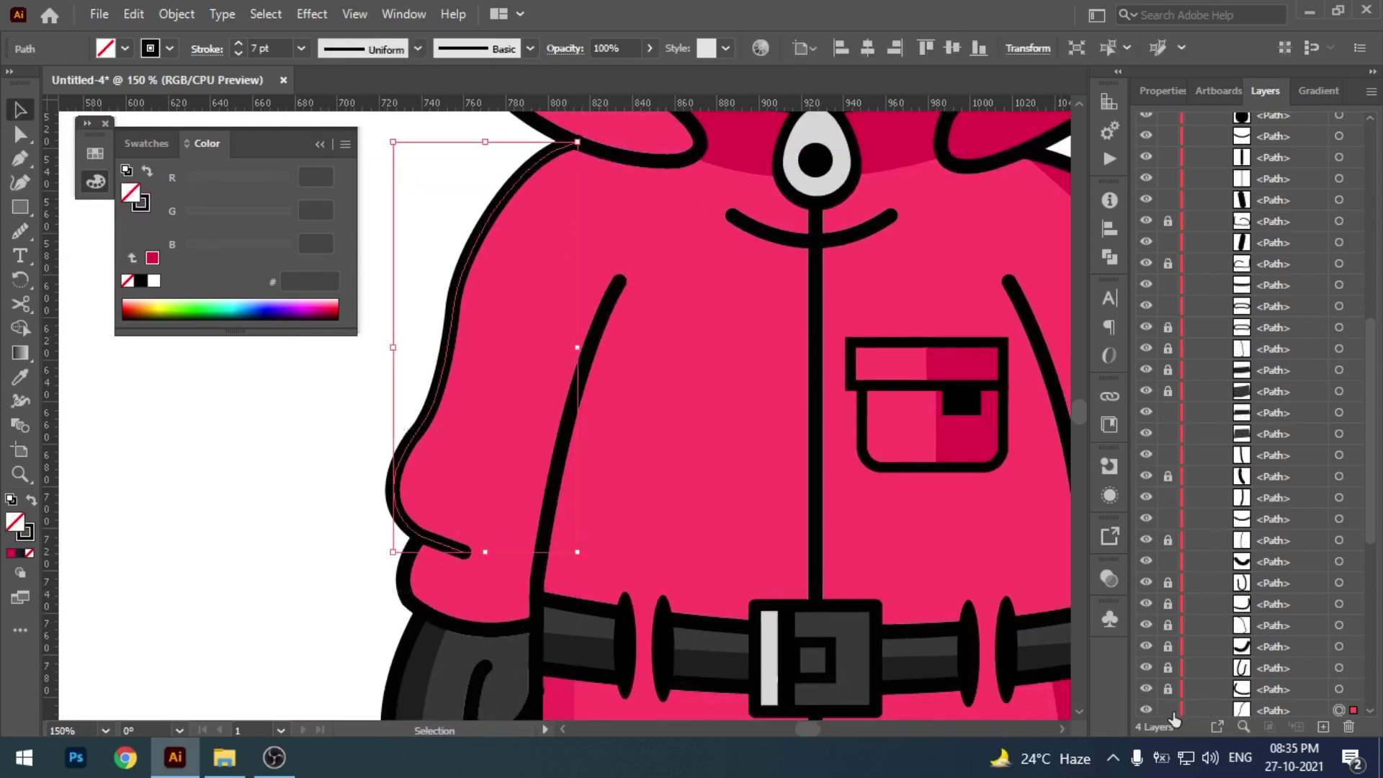
pyautogui.hotkey('ctrl', 'shift', 'a')
pyautogui.press('p')
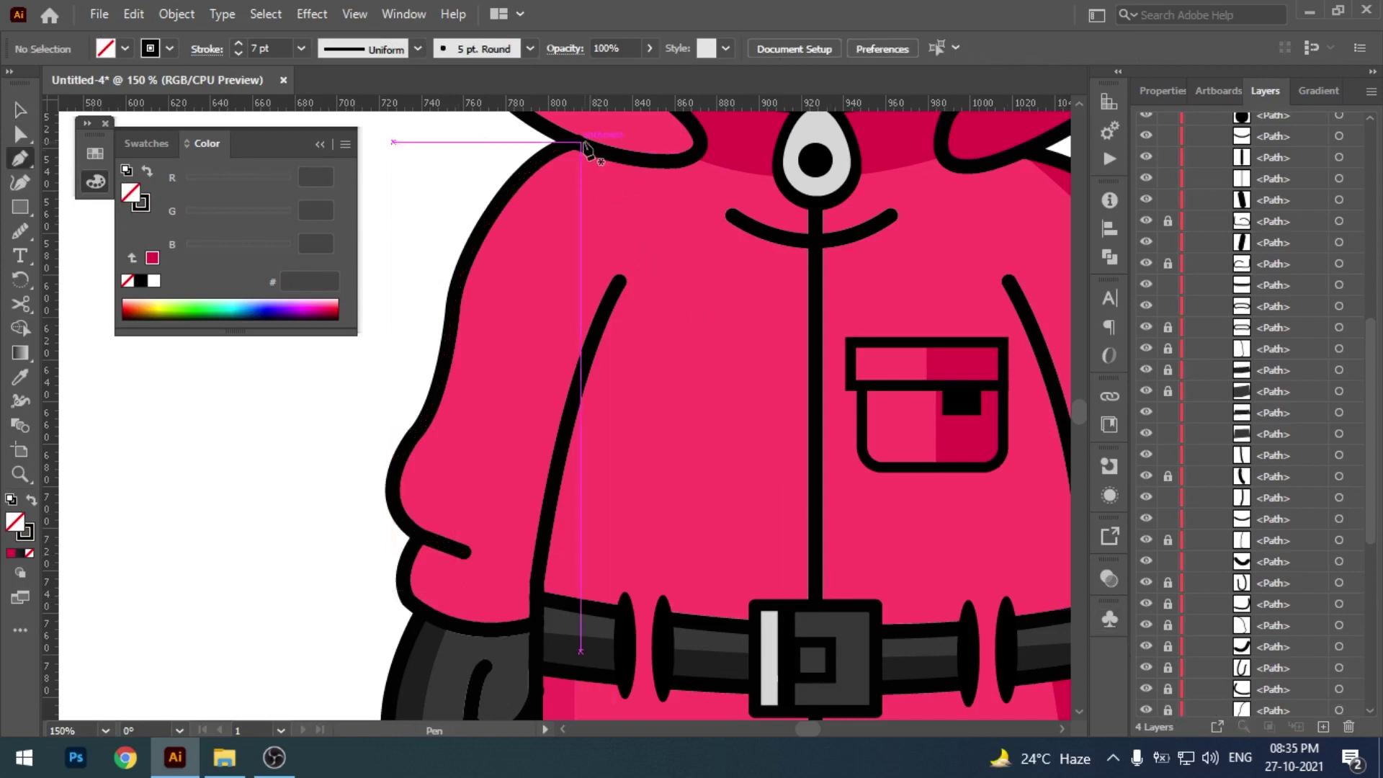
# - Draw an open Pen line from the hood edge down the left sleeve to the cuff
pyautogui.click(580, 143)
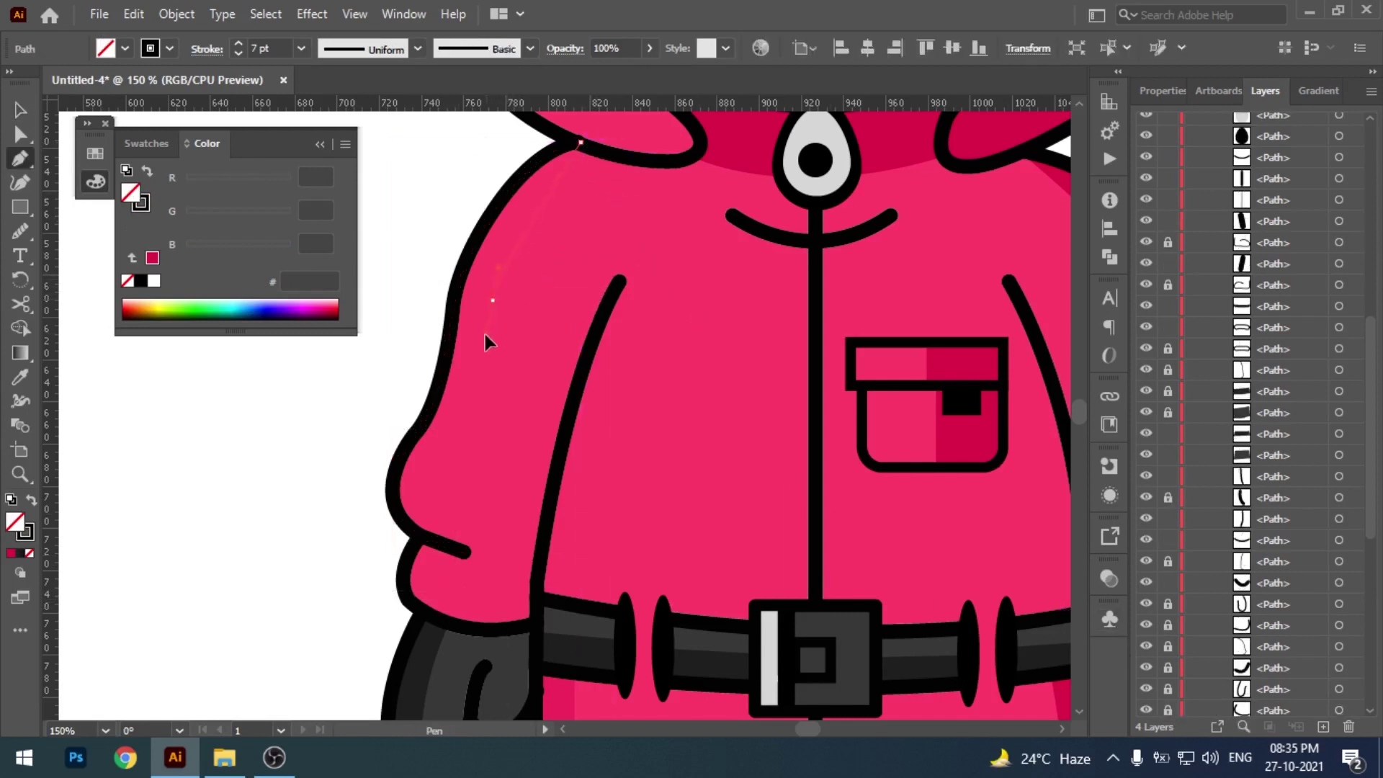
pyautogui.click(492, 300)
pyautogui.scroll(-2, 504, 324)
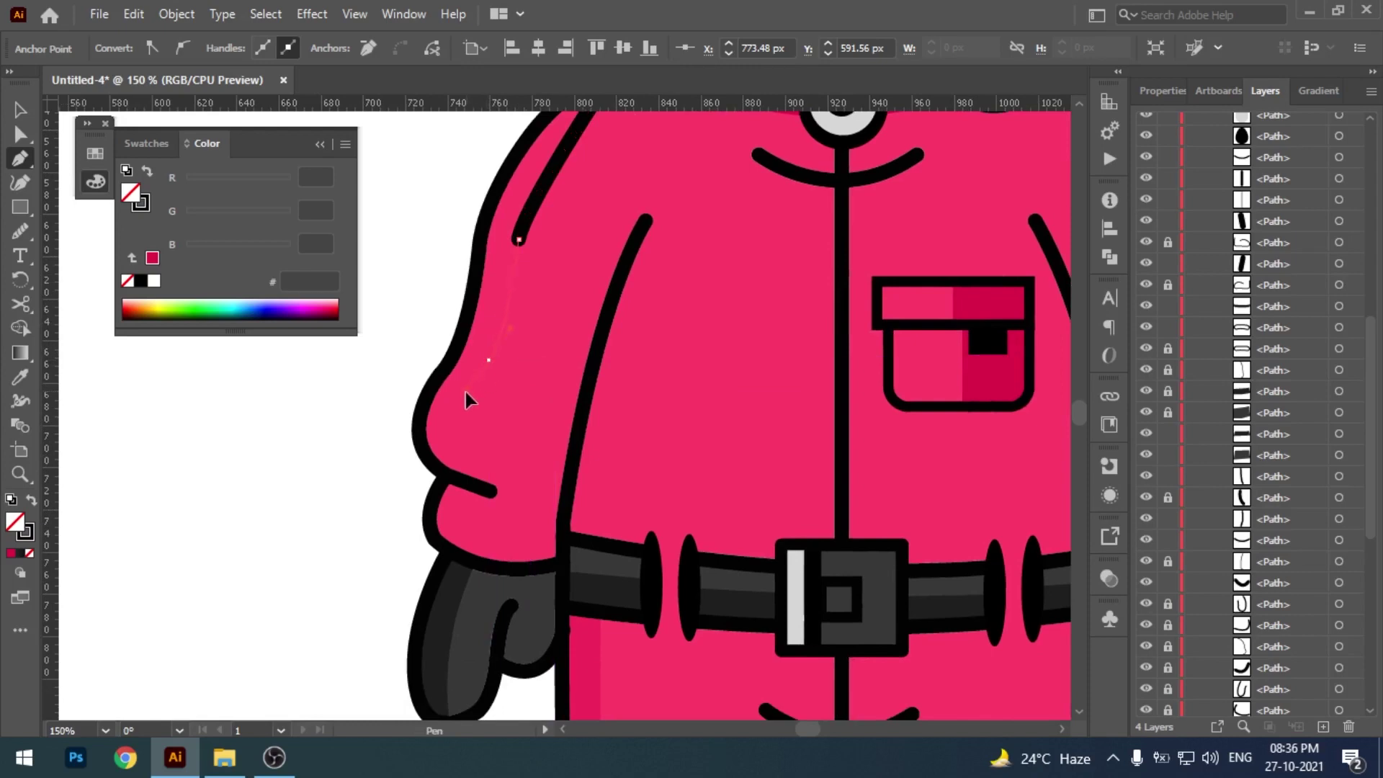
pyautogui.click(488, 359)
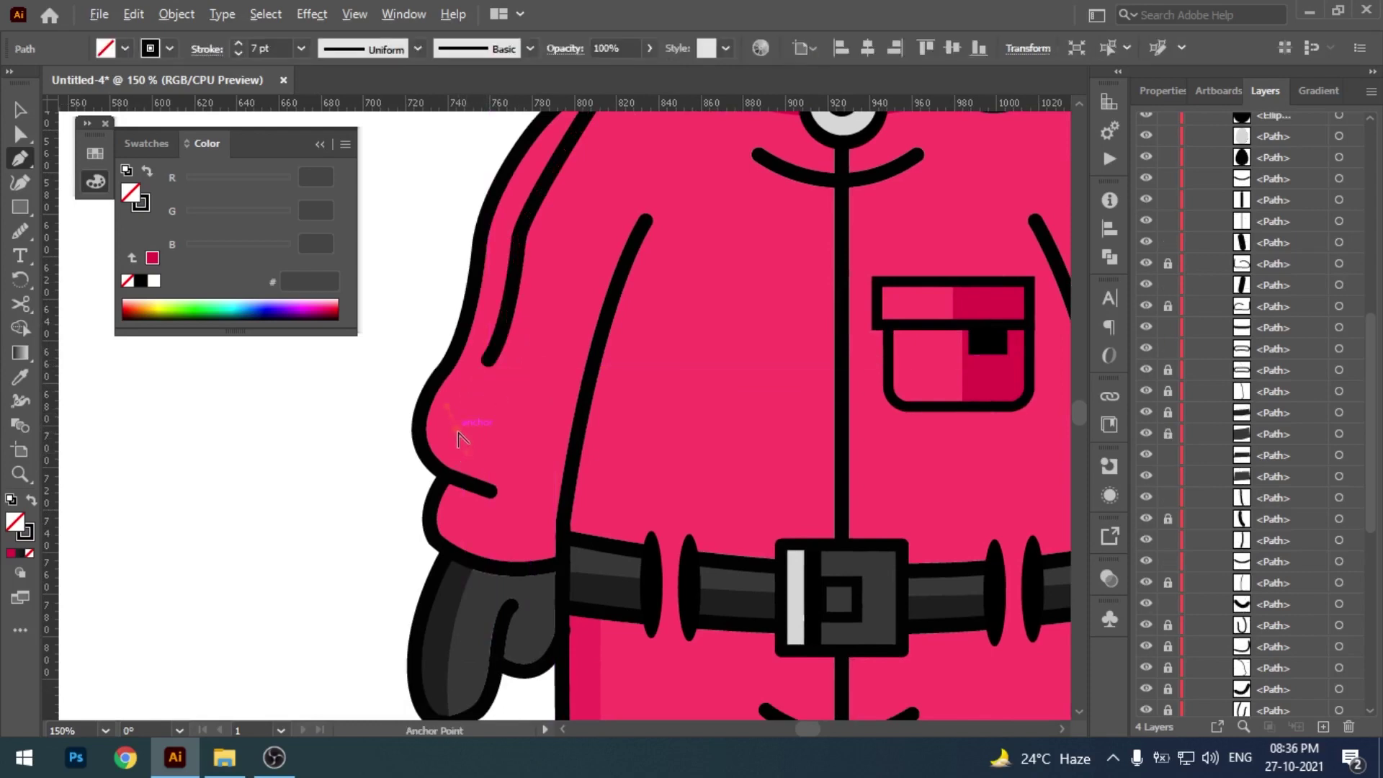
pyautogui.click(488, 361)
pyautogui.moveTo(458, 436)
pyautogui.mouseDown()
pyautogui.moveTo(468, 461)
pyautogui.moveTo(507, 473)
pyautogui.moveTo(504, 559)
pyautogui.mouseUp()
pyautogui.click(507, 471)
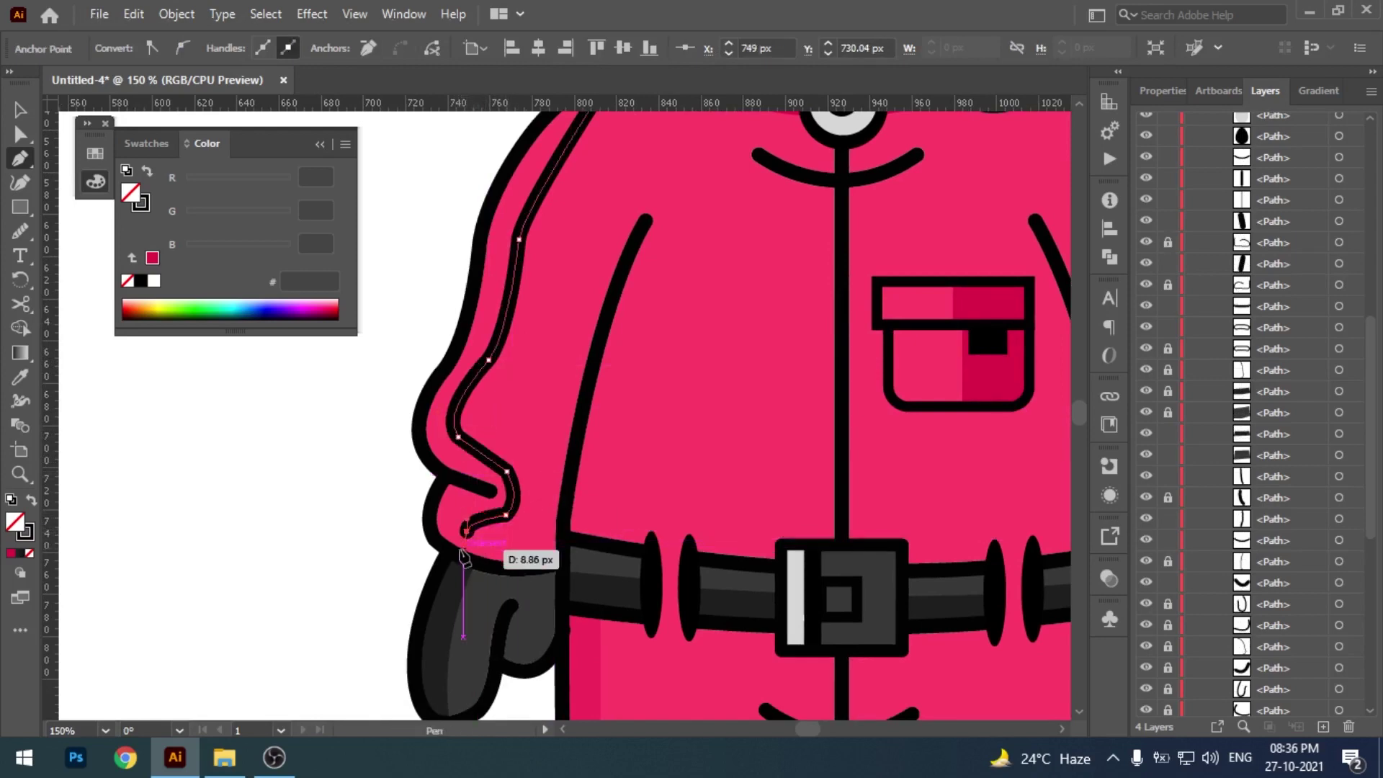
pyautogui.press('Escape')
# - Trace and close the left sleeve shadow shape from the cuff up to the shoulder top
pyautogui.click(435, 539)
pyautogui.click(445, 479)
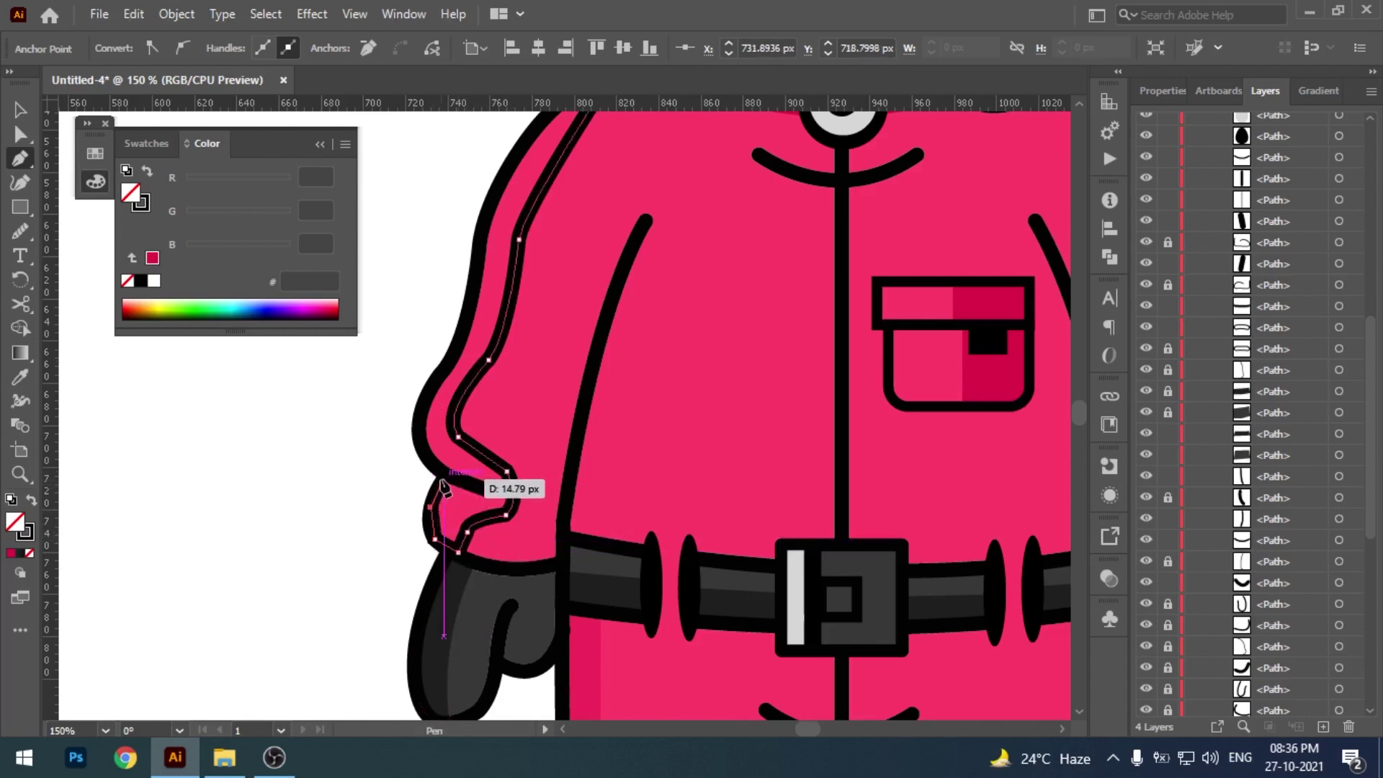
pyautogui.click(420, 425)
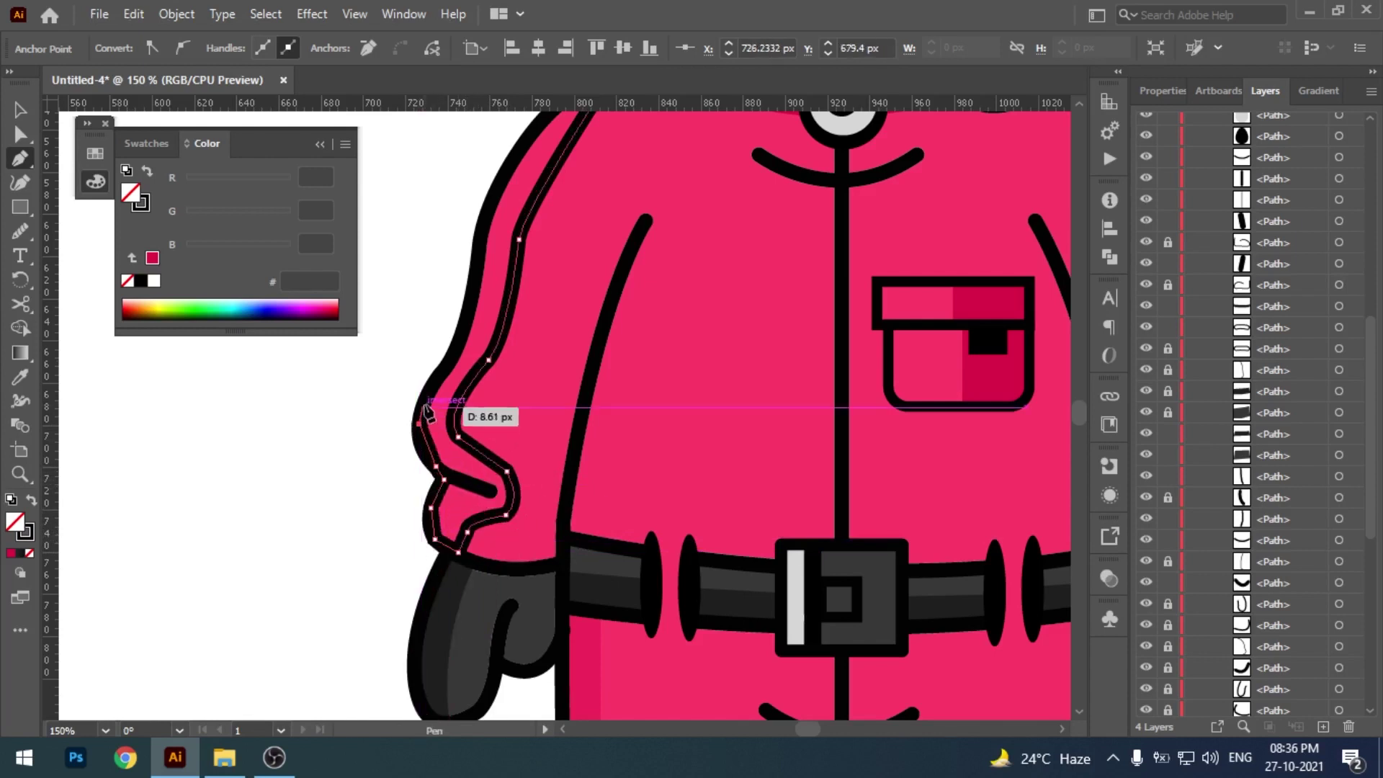
pyautogui.click(427, 397)
pyautogui.click(440, 373)
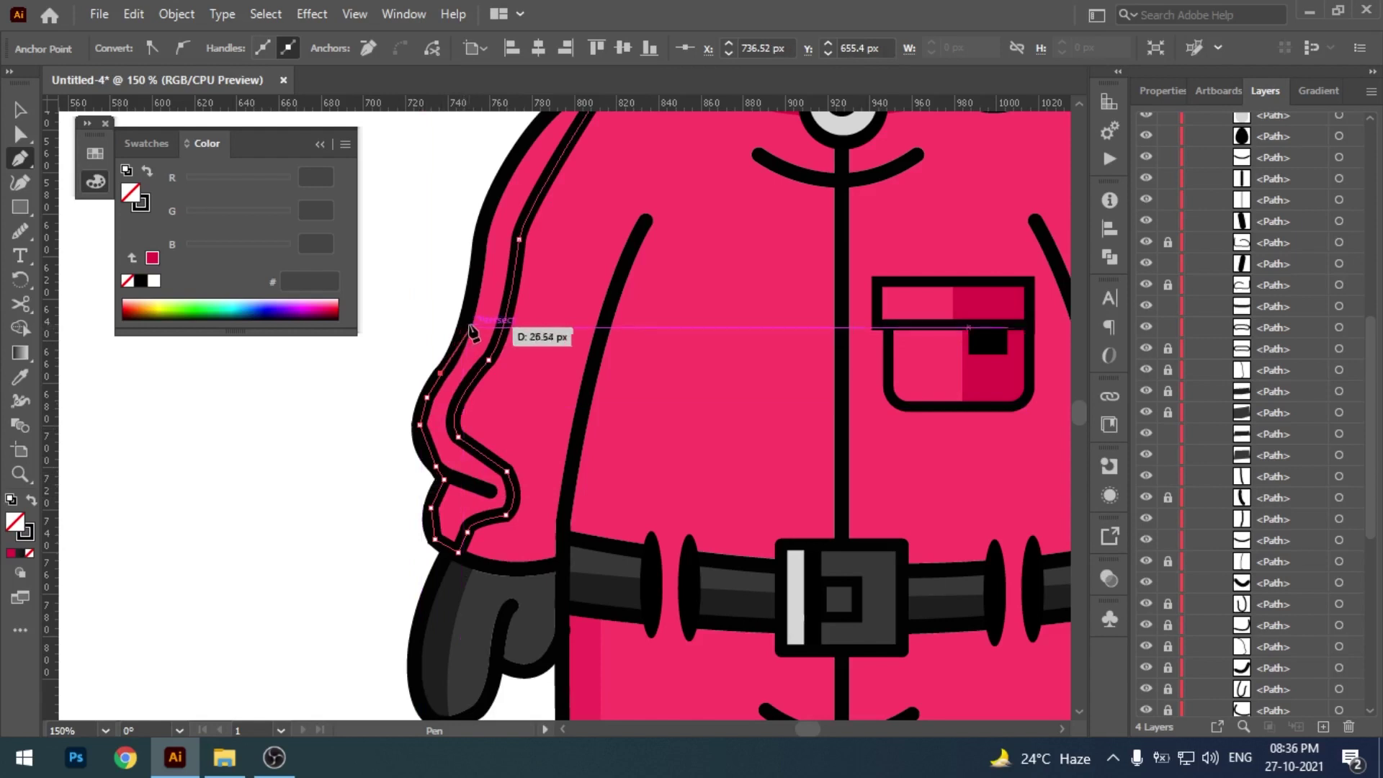
pyautogui.click(458, 344)
pyautogui.press('space')
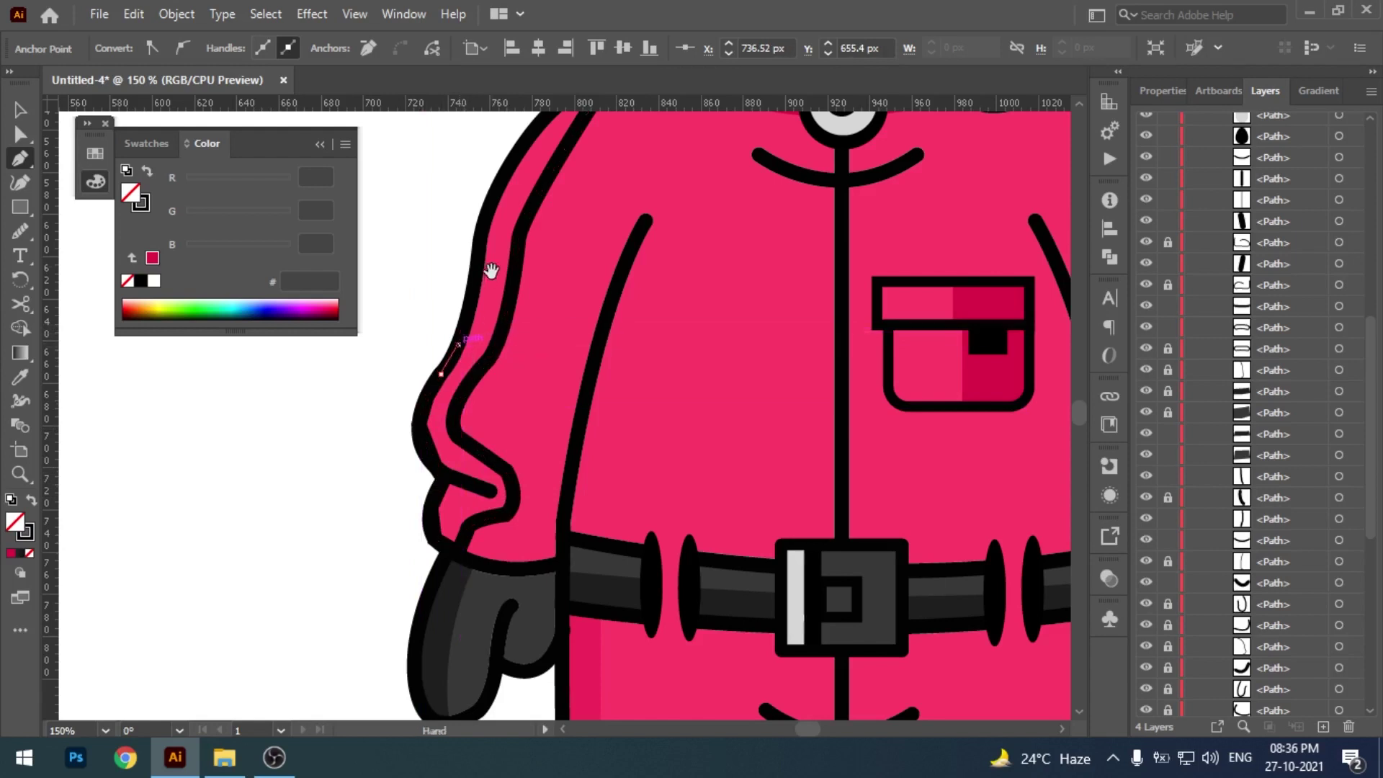
pyautogui.moveTo(490, 271); pyautogui.dragTo(476, 373)
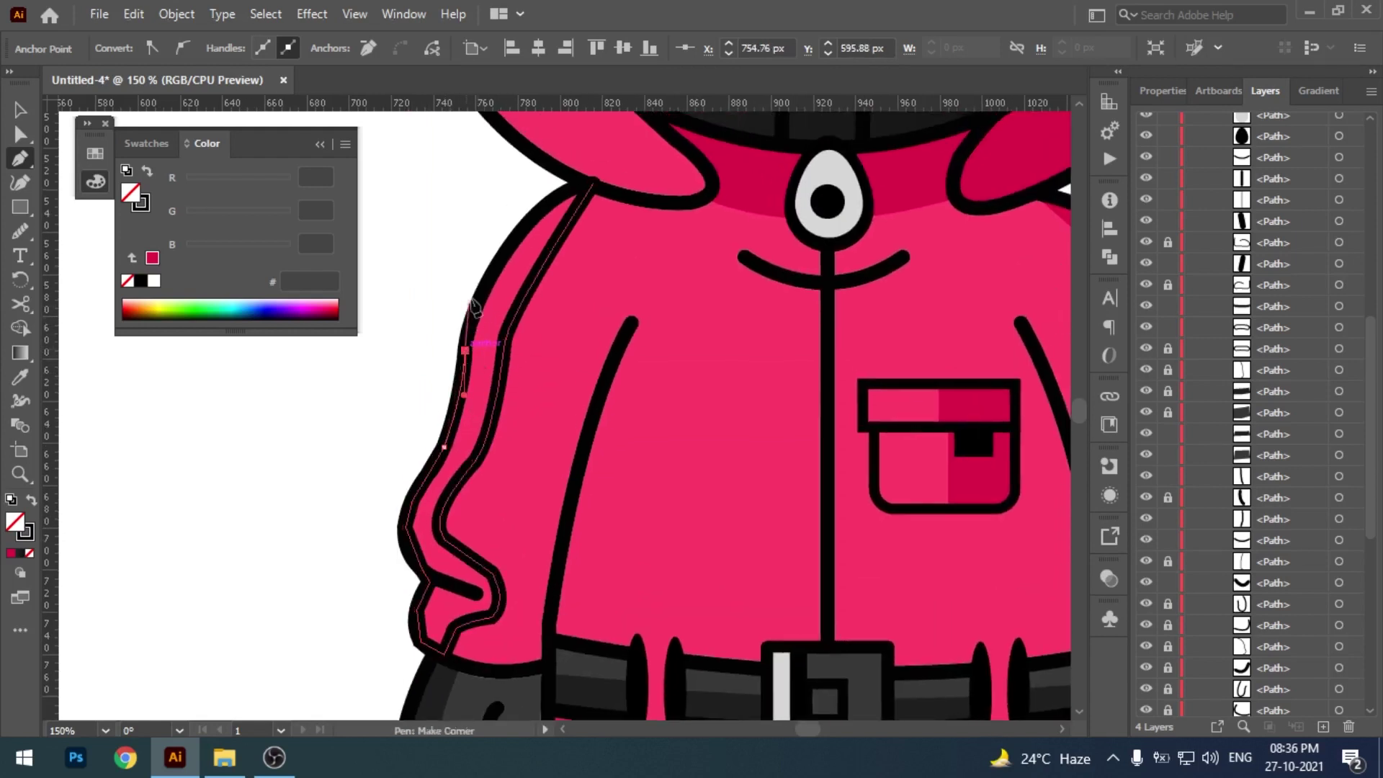
pyautogui.moveTo(507, 252)
pyautogui.mouseDown()
pyautogui.moveTo(546, 235)
pyautogui.moveTo(572, 192)
pyautogui.mouseUp()
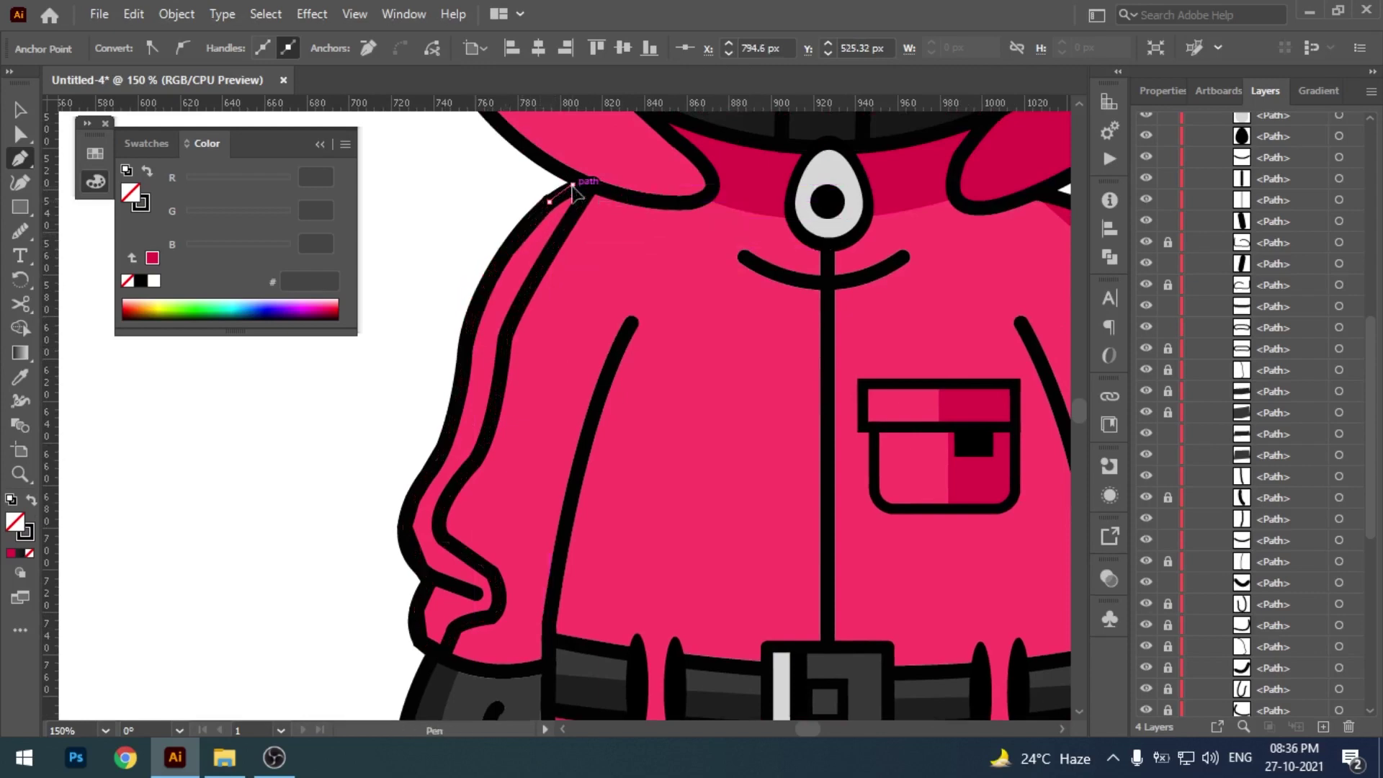
pyautogui.click(591, 183)
pyautogui.moveTo(700, 285); pyautogui.dragTo(629, 272)
# - Fill the shadow with sampled #dd1247 and send it backward behind the sleeve outline
pyautogui.press('i')
pyautogui.click(1056, 338)
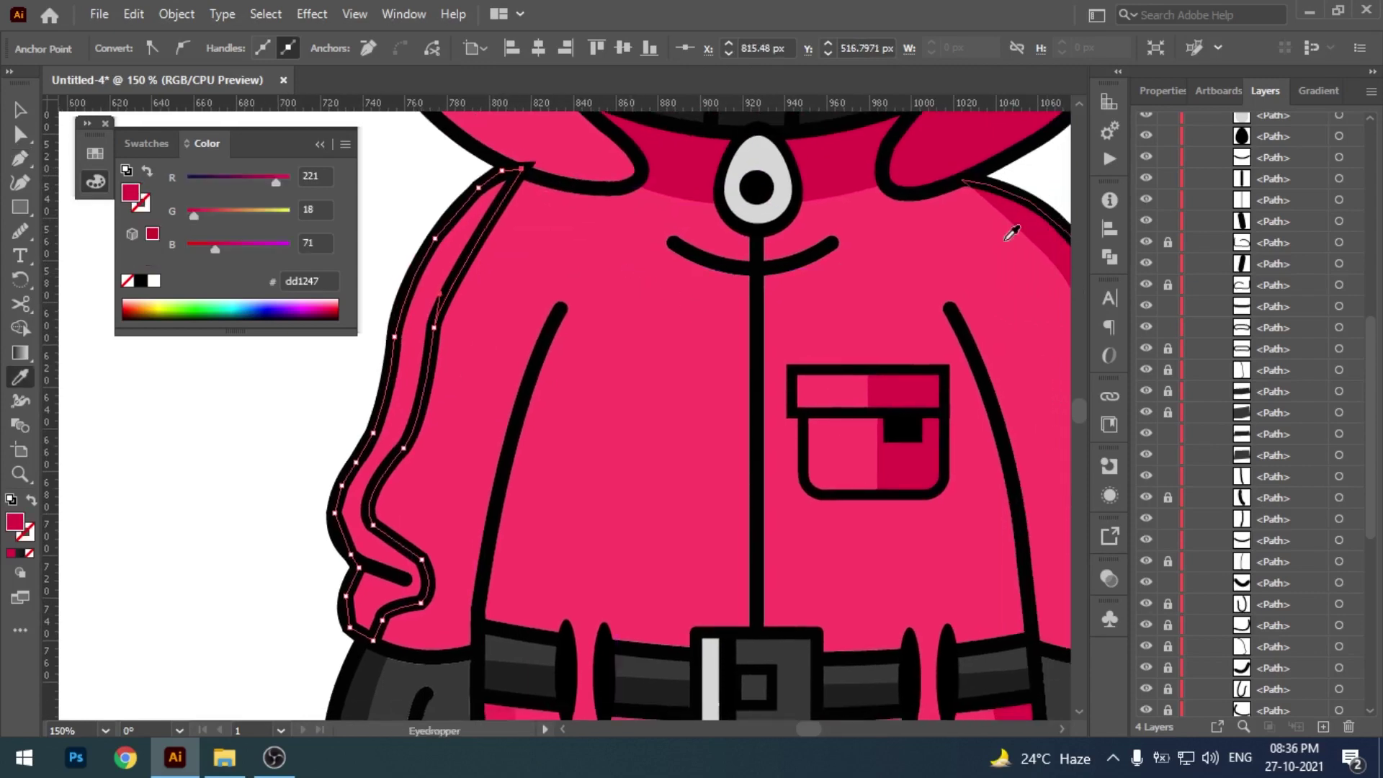
pyautogui.moveTo(807, 342); pyautogui.dragTo(857, 231)
pyautogui.hotkey('ctrl', '[')
# - Select the left sleeve shadow path and smooth its edge with the Smooth tool
pyautogui.press('v')
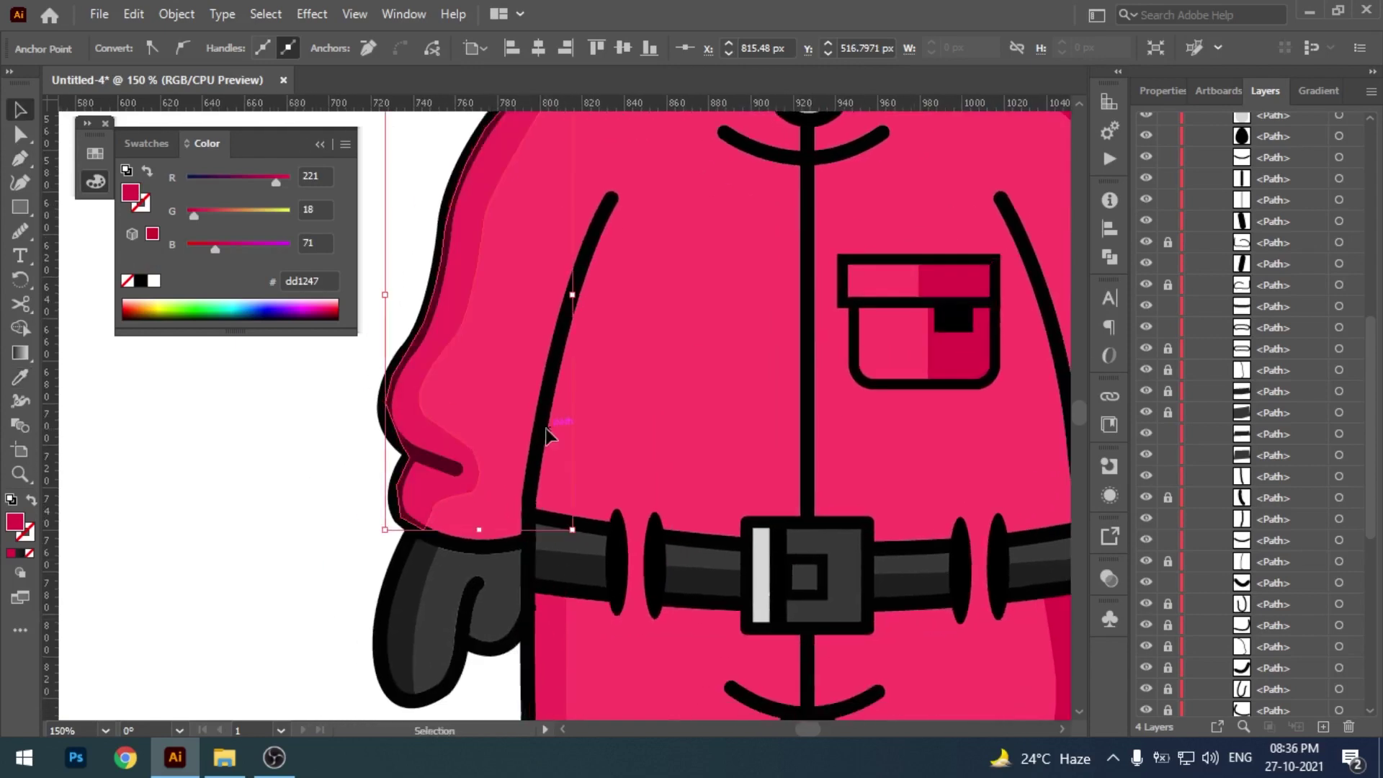
pyautogui.click(288, 477)
pyautogui.moveTo(308, 482)
pyautogui.mouseDown()
pyautogui.moveTo(457, 368)
pyautogui.moveTo(459, 683)
pyautogui.mouseUp()
pyautogui.click(457, 367)
pyautogui.click(21, 232)
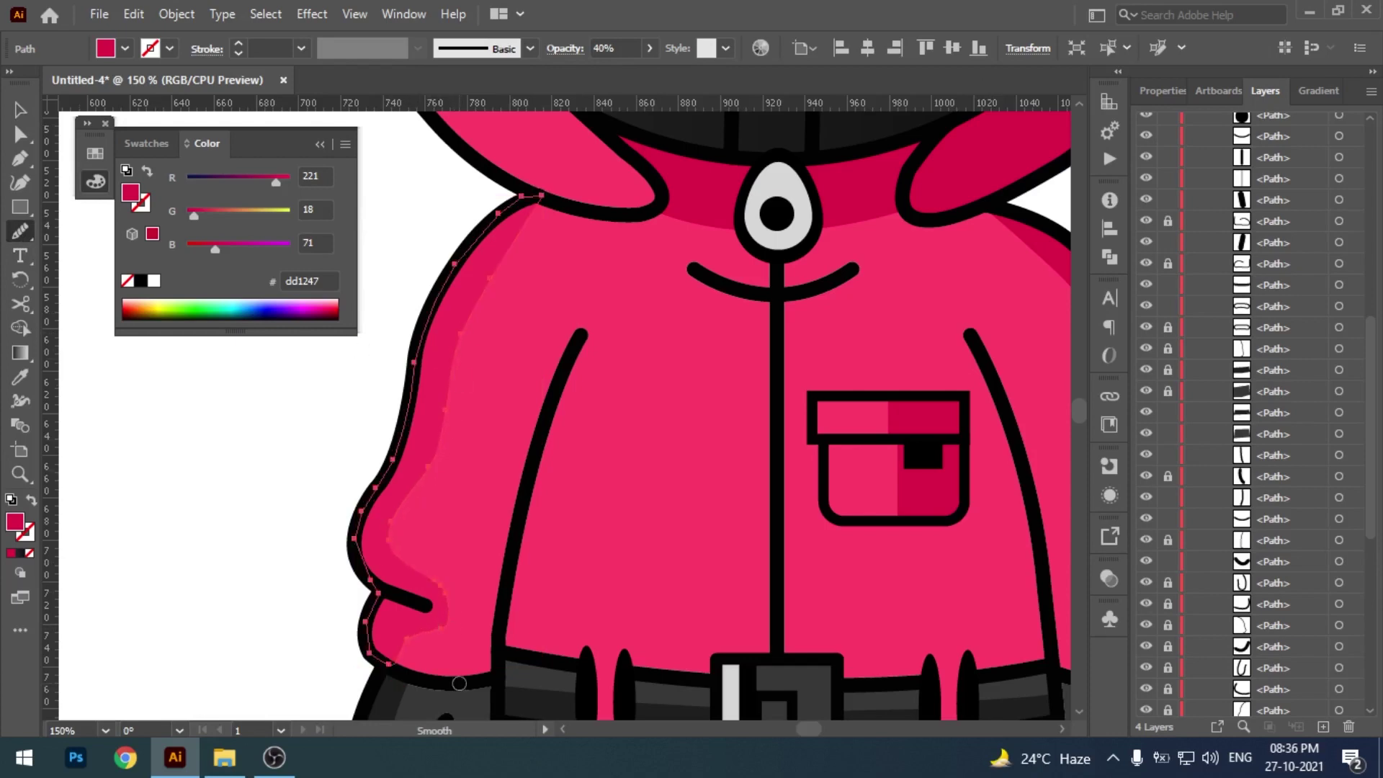
pyautogui.press('v')
pyautogui.click(262, 584)
# - Zoom out to review the whole artboard, then zoom back in on the head
pyautogui.hotkey('ctrl', '-')
pyautogui.hotkey('ctrl', '-')
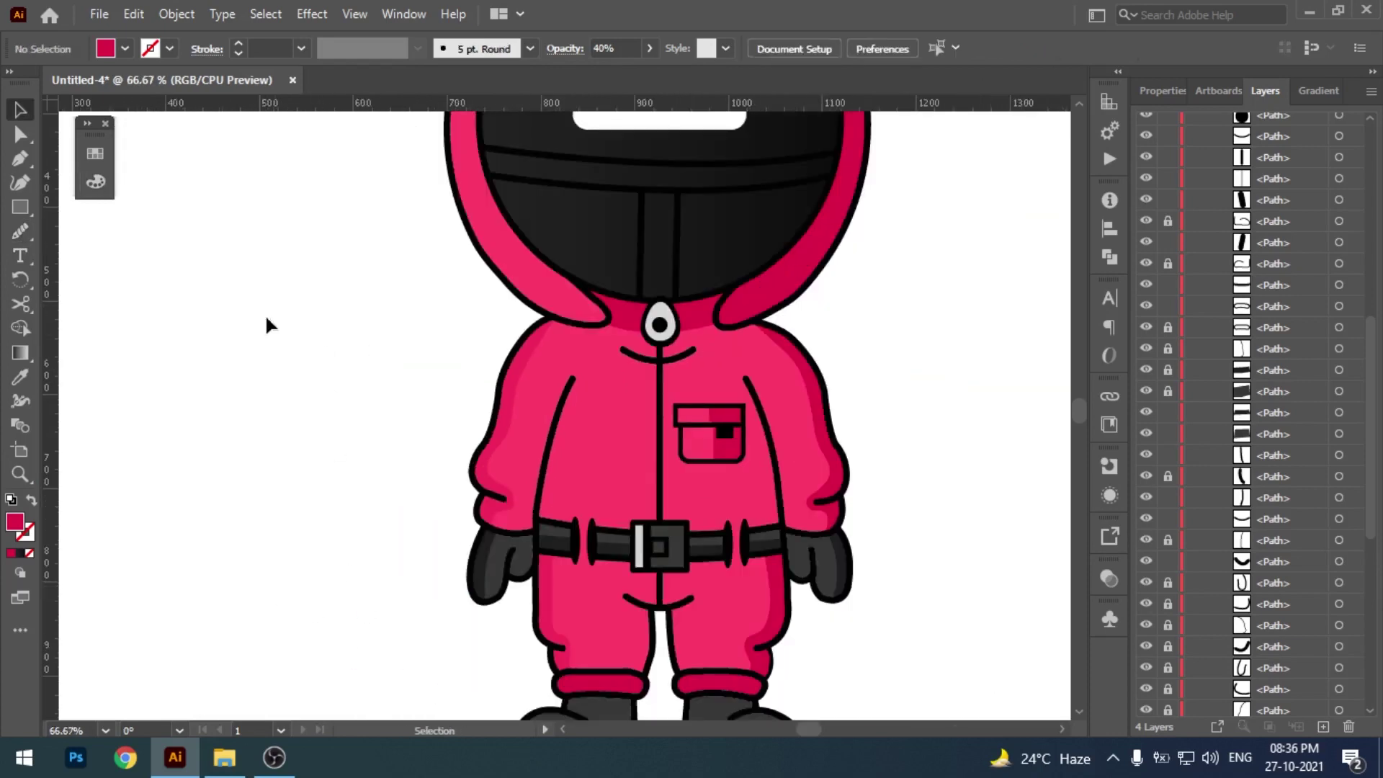
pyautogui.hotkey('ctrl', '-')
pyautogui.hscroll(3, 775, 492)
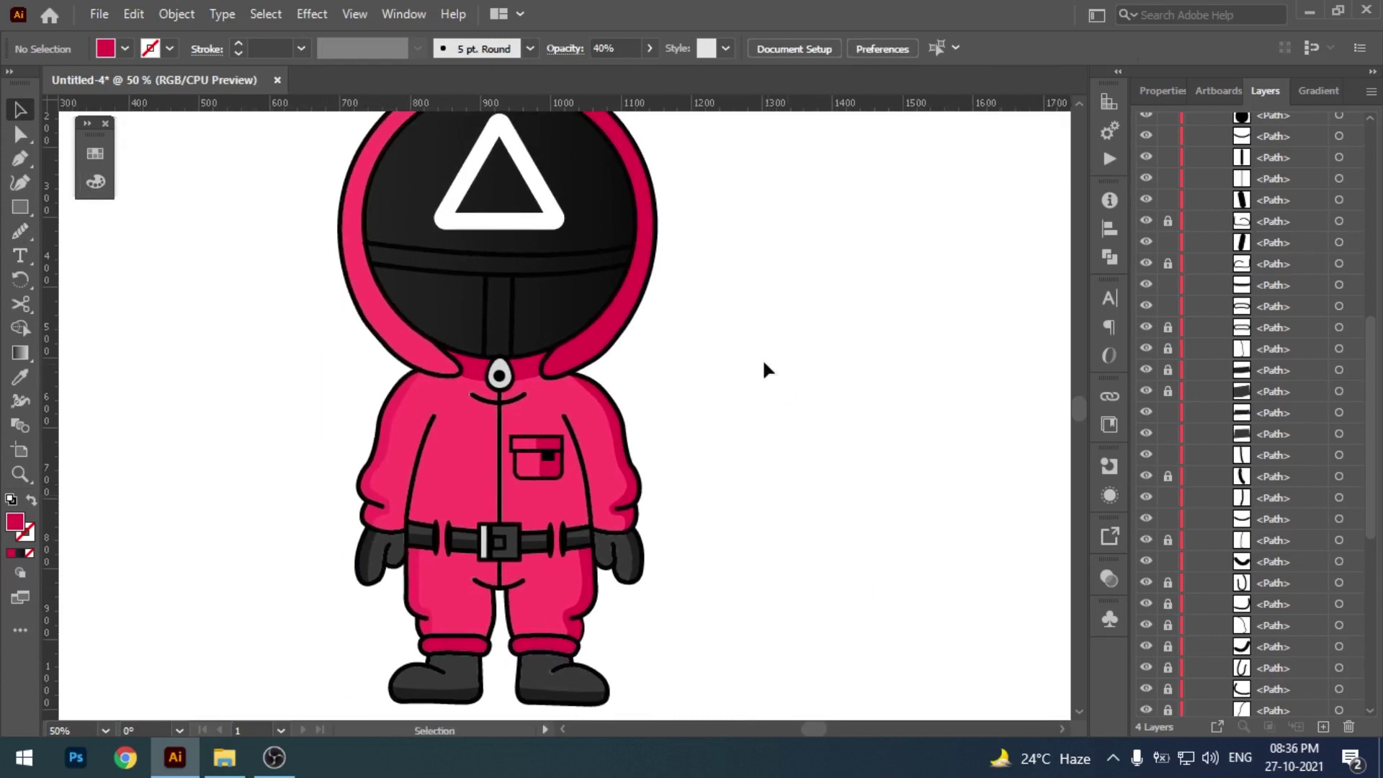
pyautogui.hotkey('ctrl', '-')
pyautogui.moveTo(773, 388); pyautogui.dragTo(779, 411)
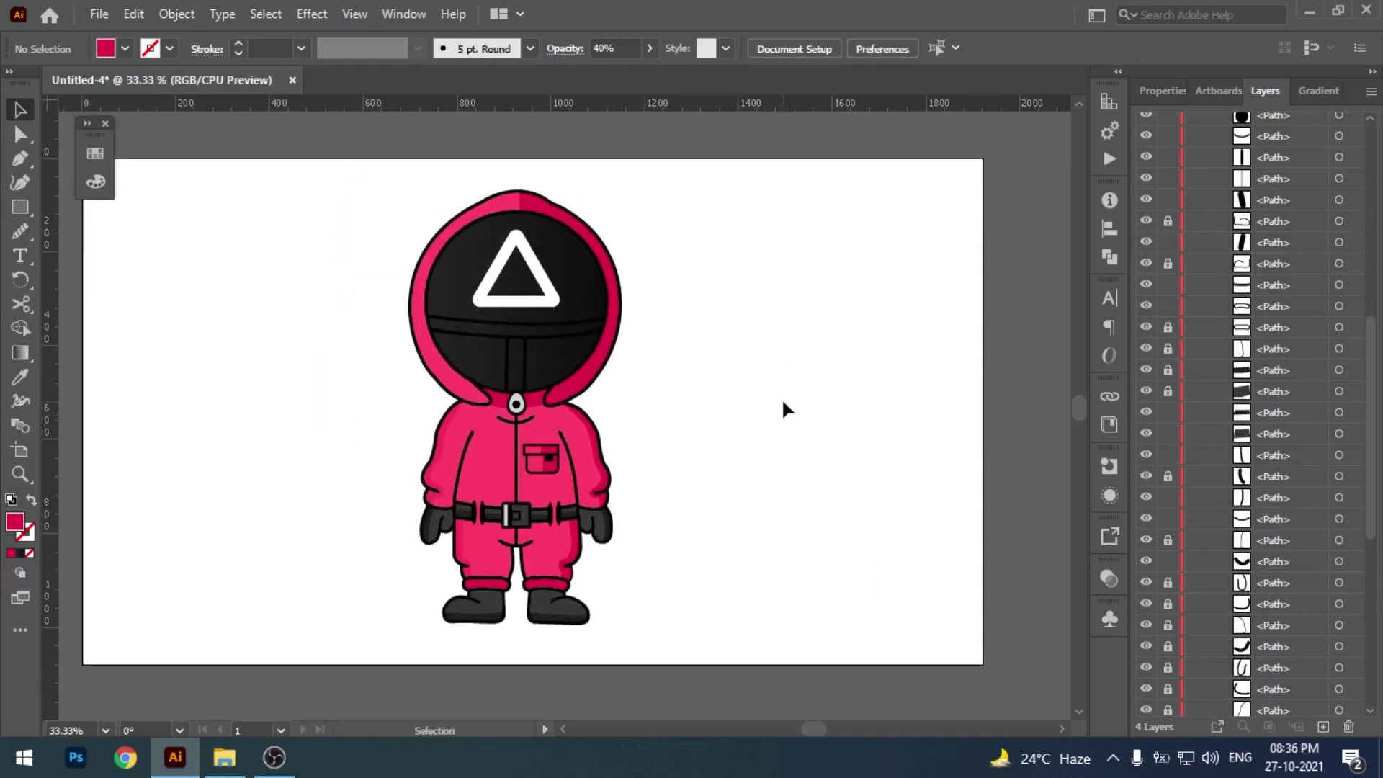
pyautogui.hotkey('ctrl', '+')
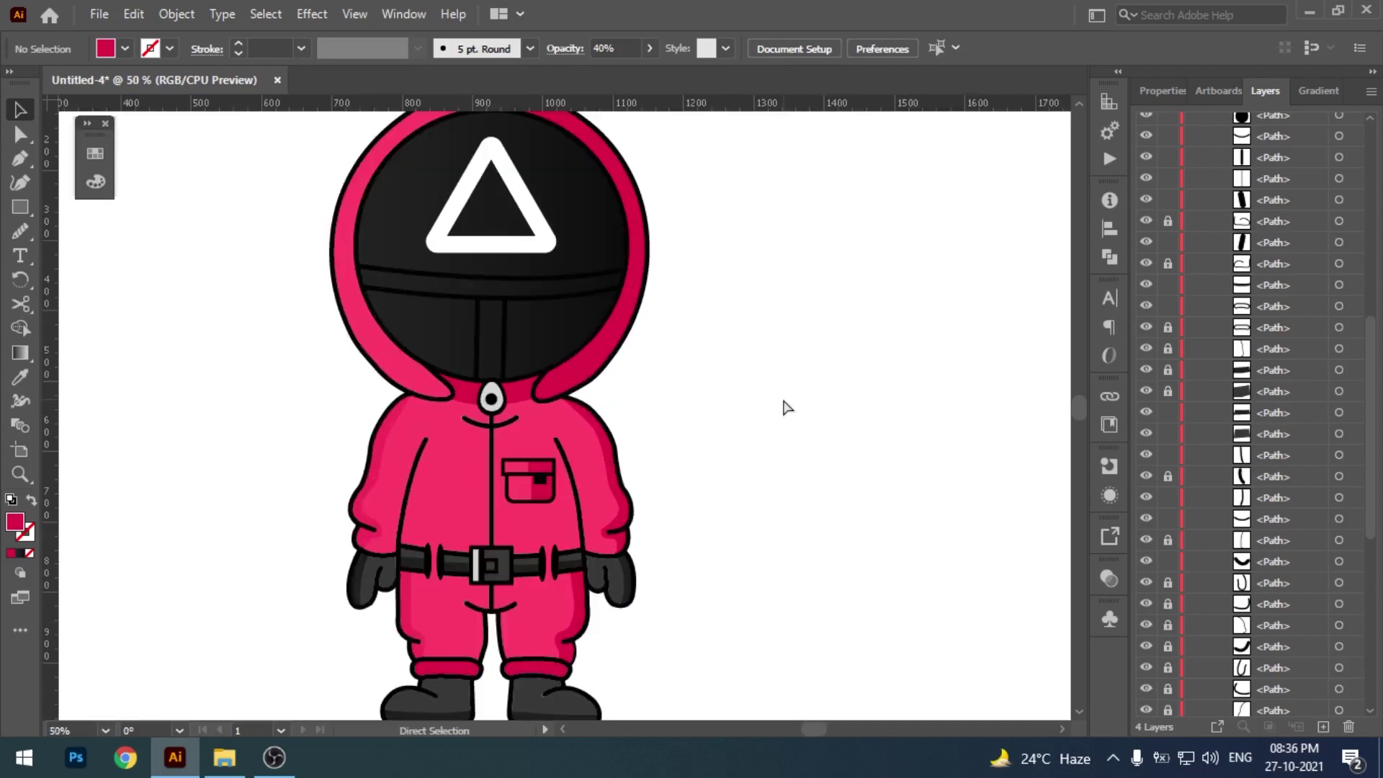
pyautogui.hotkey('ctrl', '+')
# - Try drawing a small polygon beside the head, then undo it
pyautogui.moveTo(865, 297); pyautogui.dragTo(592, 487)
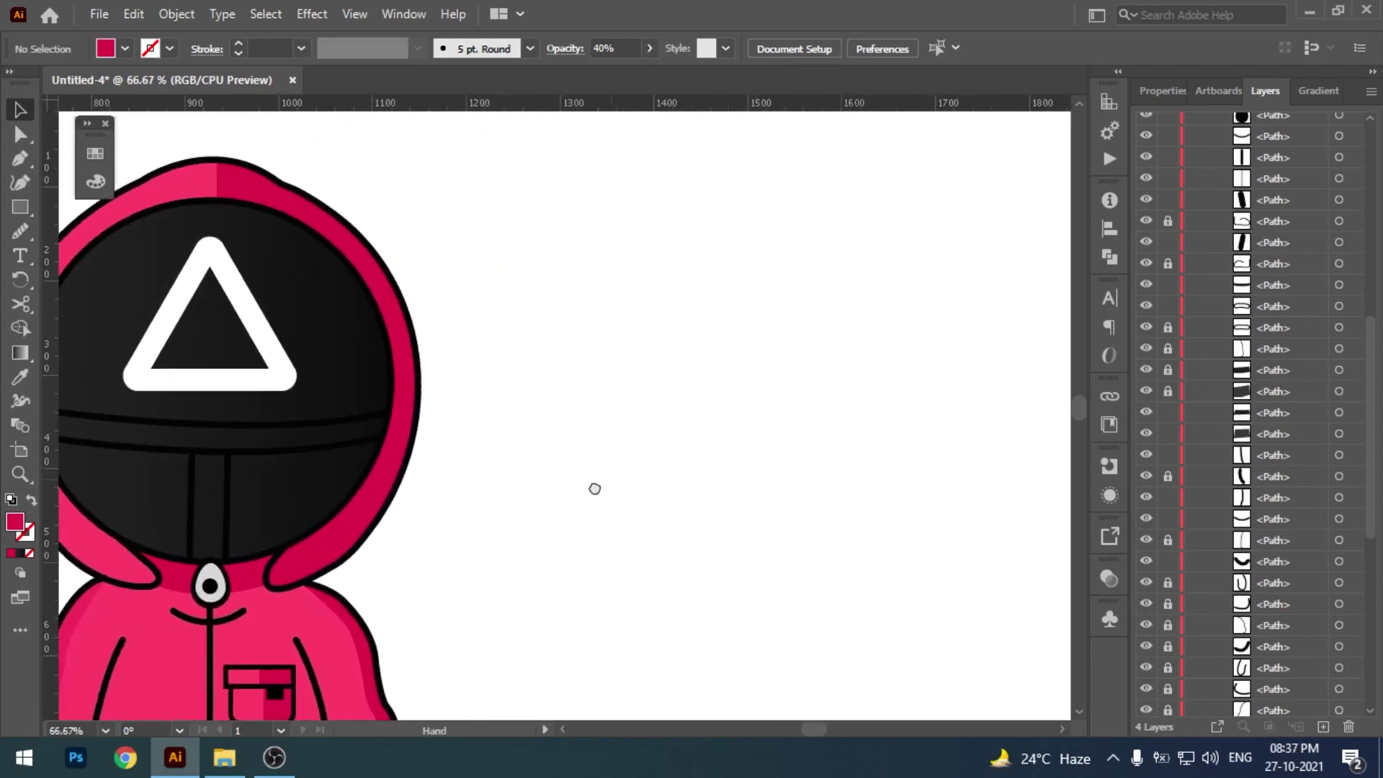
pyautogui.click(20, 208)
pyautogui.click(115, 256)
pyautogui.moveTo(516, 215); pyautogui.dragTo(526, 225)
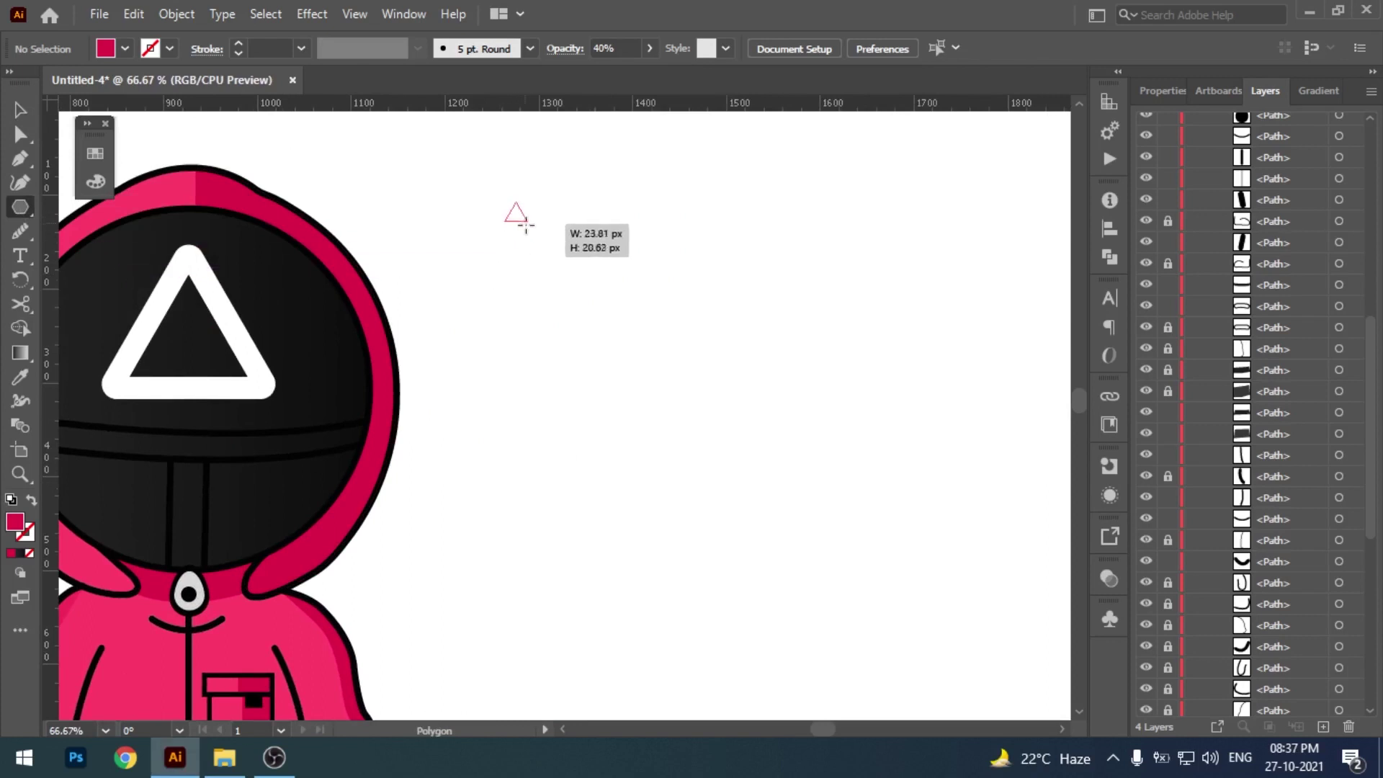
pyautogui.hotkey('ctrl', 'z')
# - Draw a small circle with the Ellipse tool on the artboard beside the head
pyautogui.click(19, 208)
pyautogui.click(116, 232)
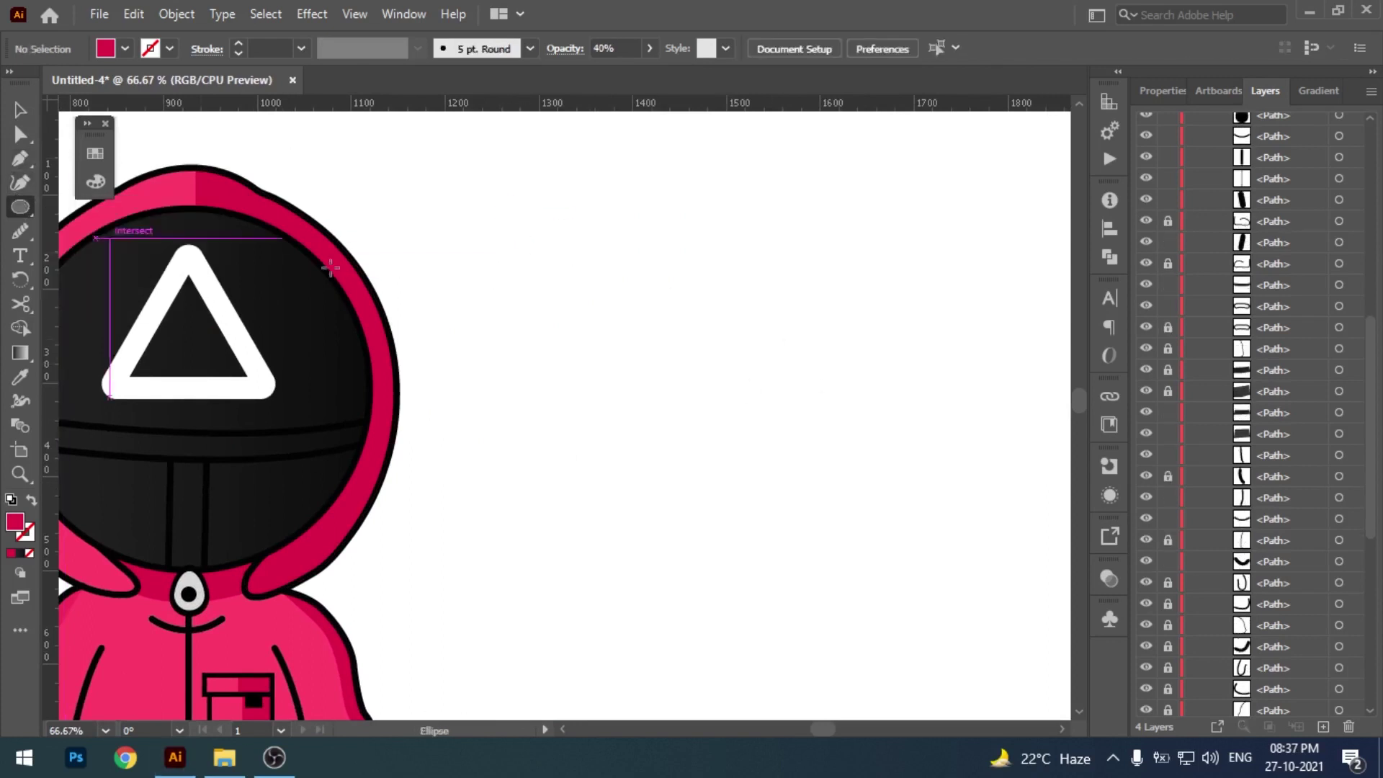
pyautogui.moveTo(546, 240); pyautogui.dragTo(563, 257)
pyautogui.moveTo(670, 275); pyautogui.dragTo(552, 319)
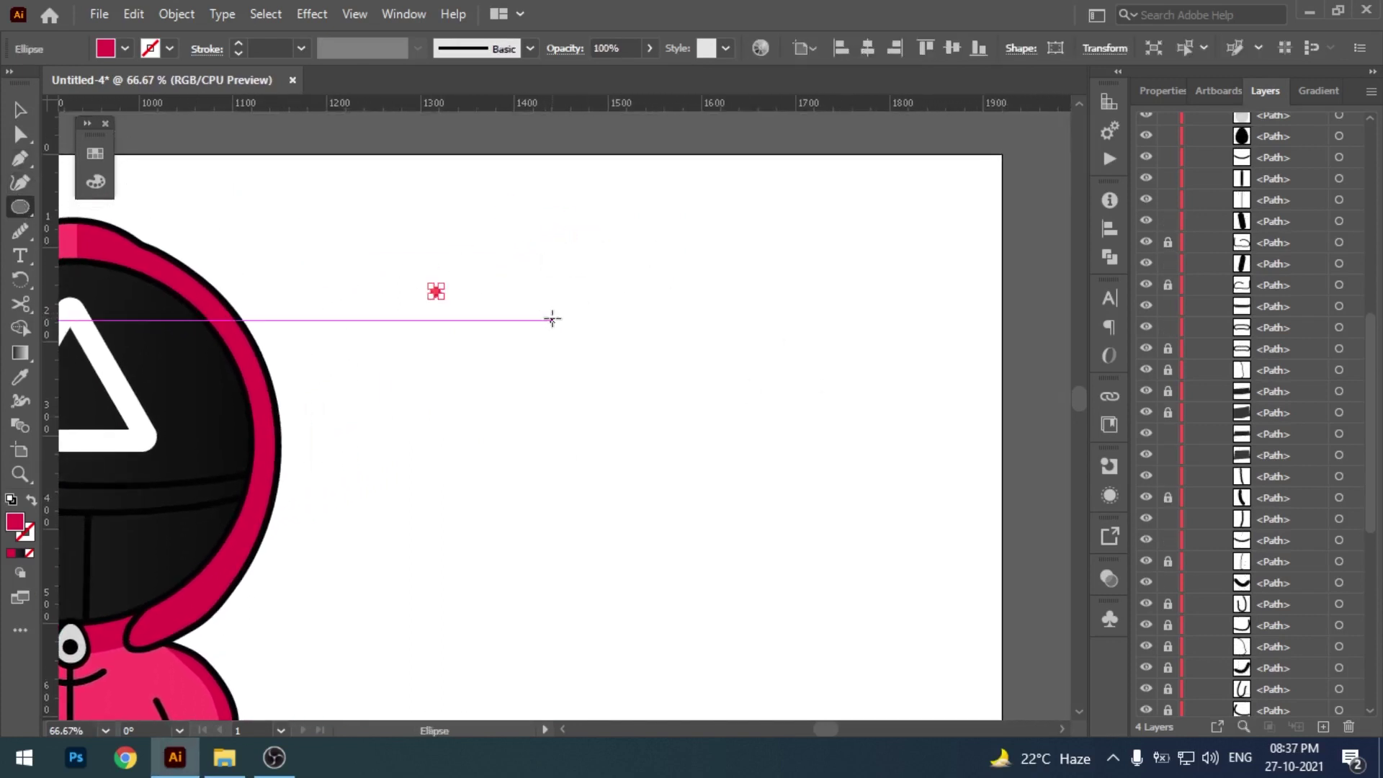
# - Set the circle's fill to black 000000 in the Color panel and deselect it
pyautogui.click(12, 554)
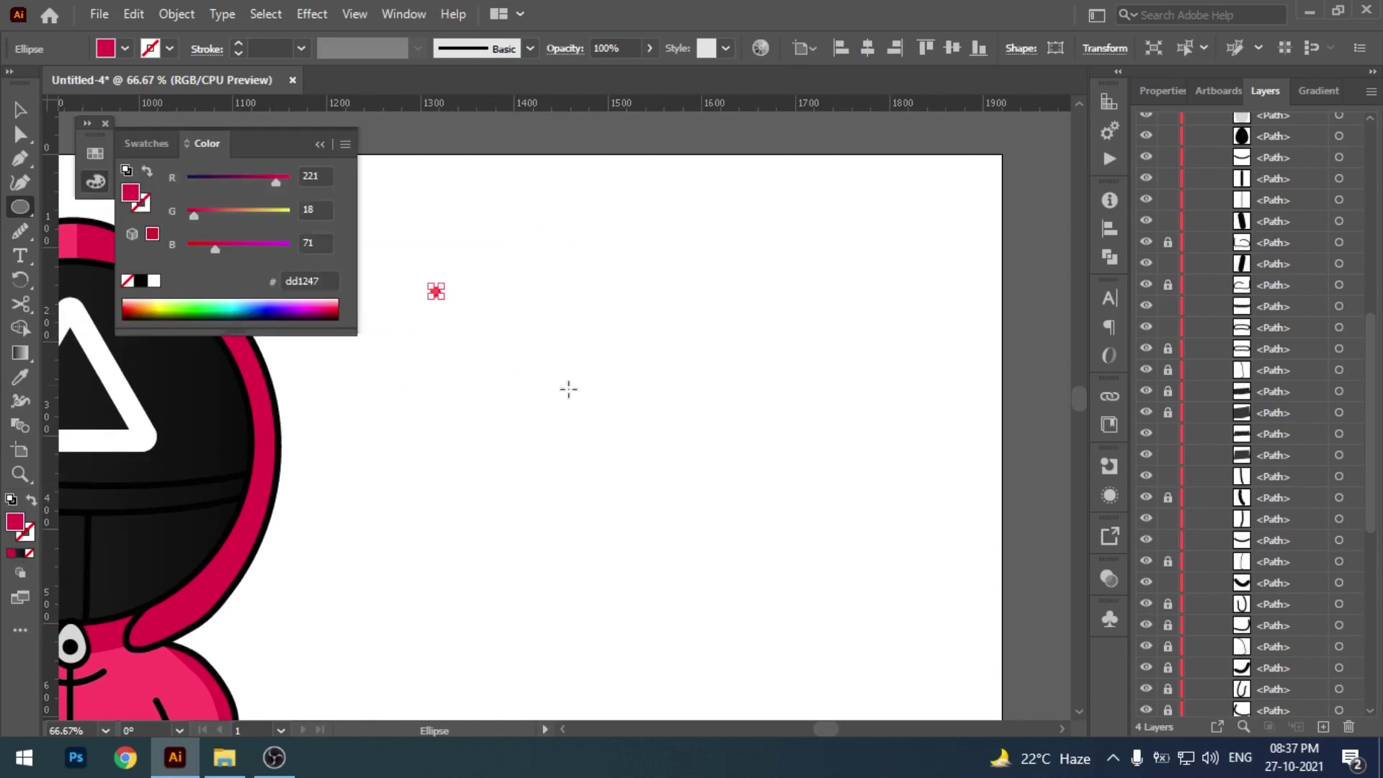
pyautogui.click(141, 281)
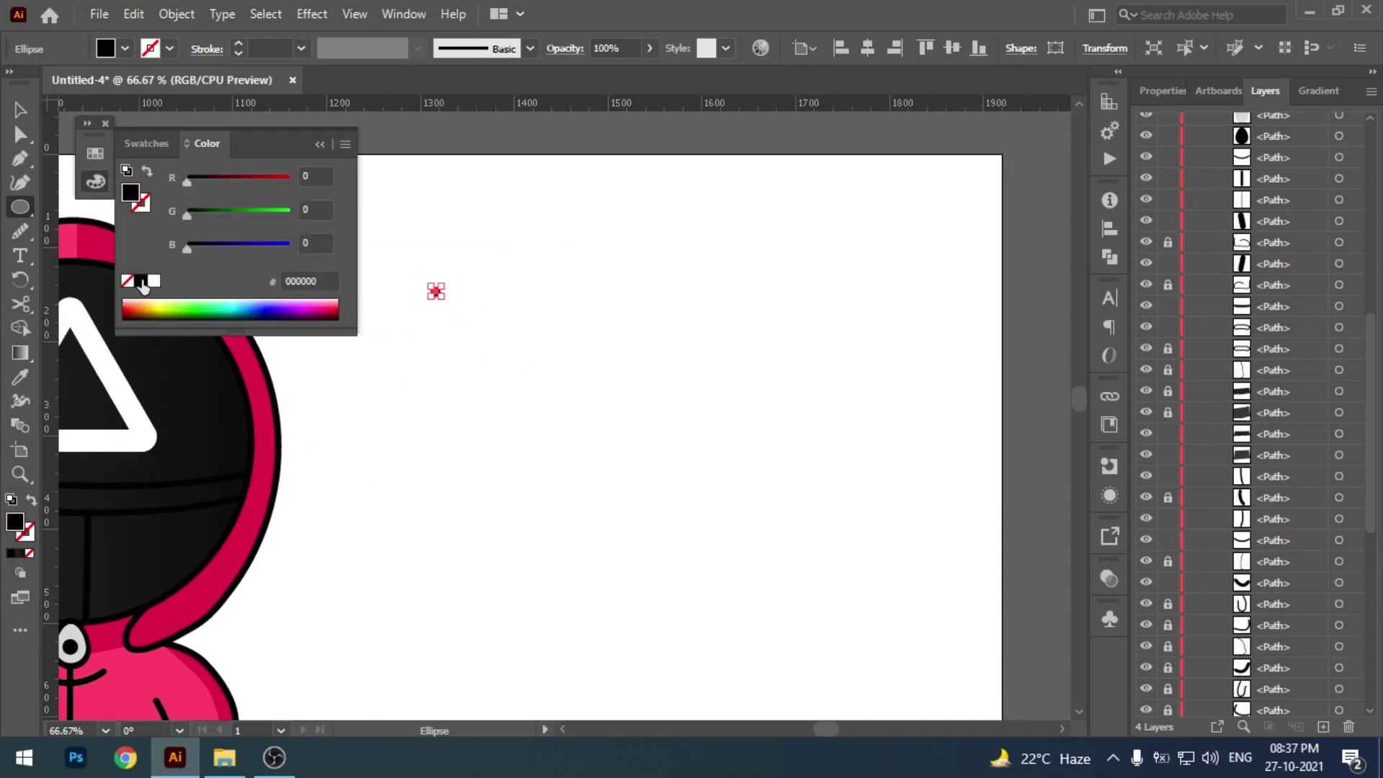
pyautogui.click(318, 144)
pyautogui.moveTo(427, 285); pyautogui.dragTo(438, 296)
pyautogui.press('v')
pyautogui.click(517, 287)
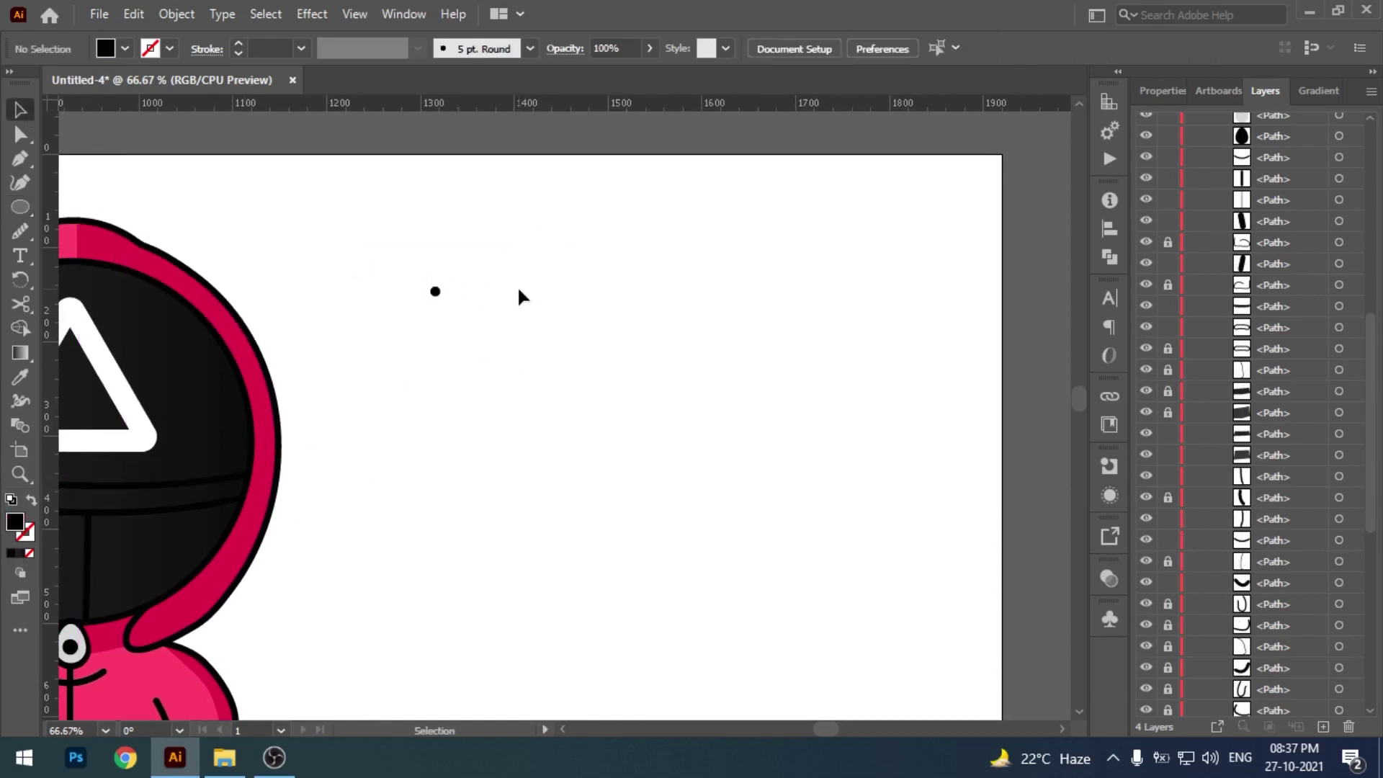
# - Alt-drag copies of the dot, doubling it repeatedly to a row of sixteen dots
pyautogui.hotkey('ctrl', '+')
pyautogui.hotkey('ctrl', '+')
pyautogui.scroll(3, 361, 253)
pyautogui.moveTo(271, 293); pyautogui.dragTo(379, 294)
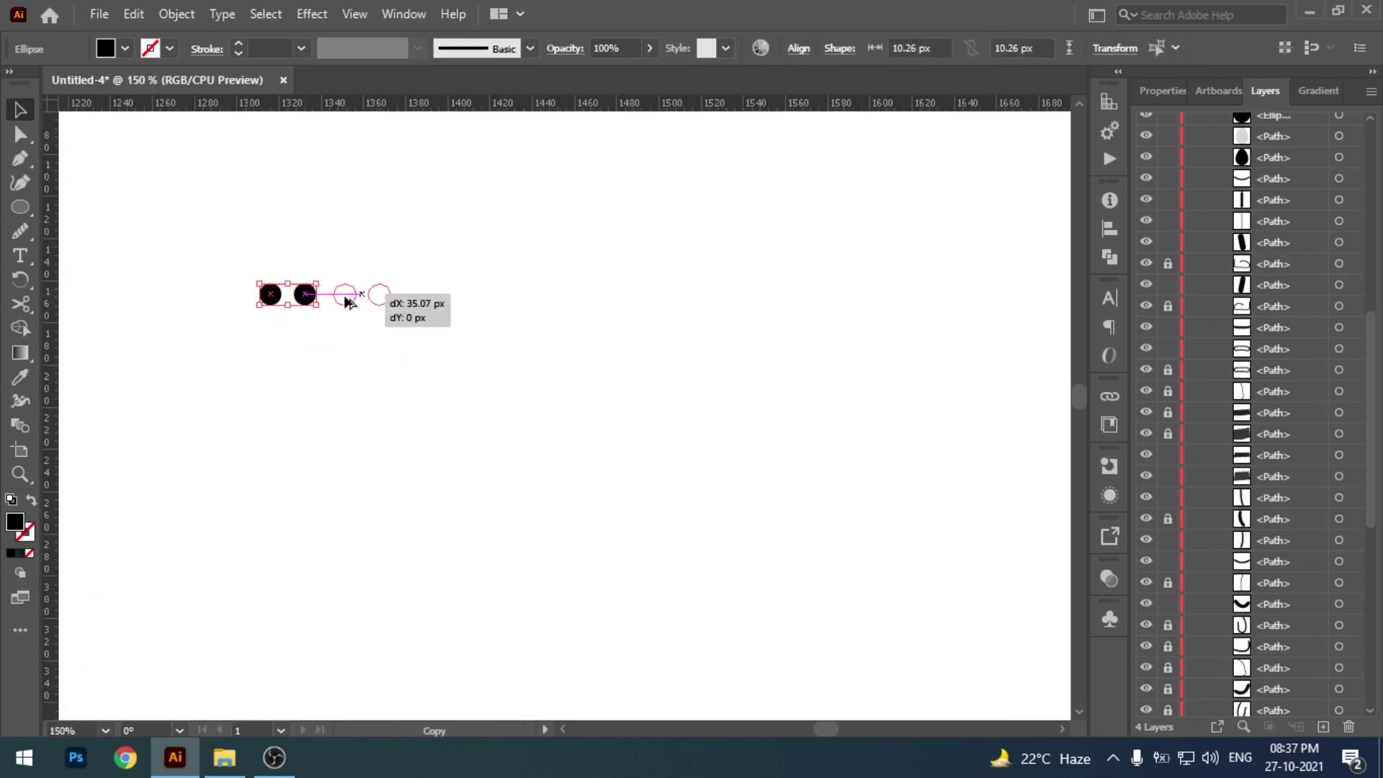
pyautogui.moveTo(223, 253); pyautogui.dragTo(464, 339)
pyautogui.moveTo(345, 297); pyautogui.dragTo(427, 303)
pyautogui.moveTo(173, 230); pyautogui.dragTo(634, 368)
pyautogui.moveTo(281, 301); pyautogui.dragTo(569, 303)
pyautogui.click(615, 362)
# - Select all sixteen dots and Alt-drag a copy to double the row length
pyautogui.hotkey('ctrl', '-')
pyautogui.hscroll(3, 381, 347)
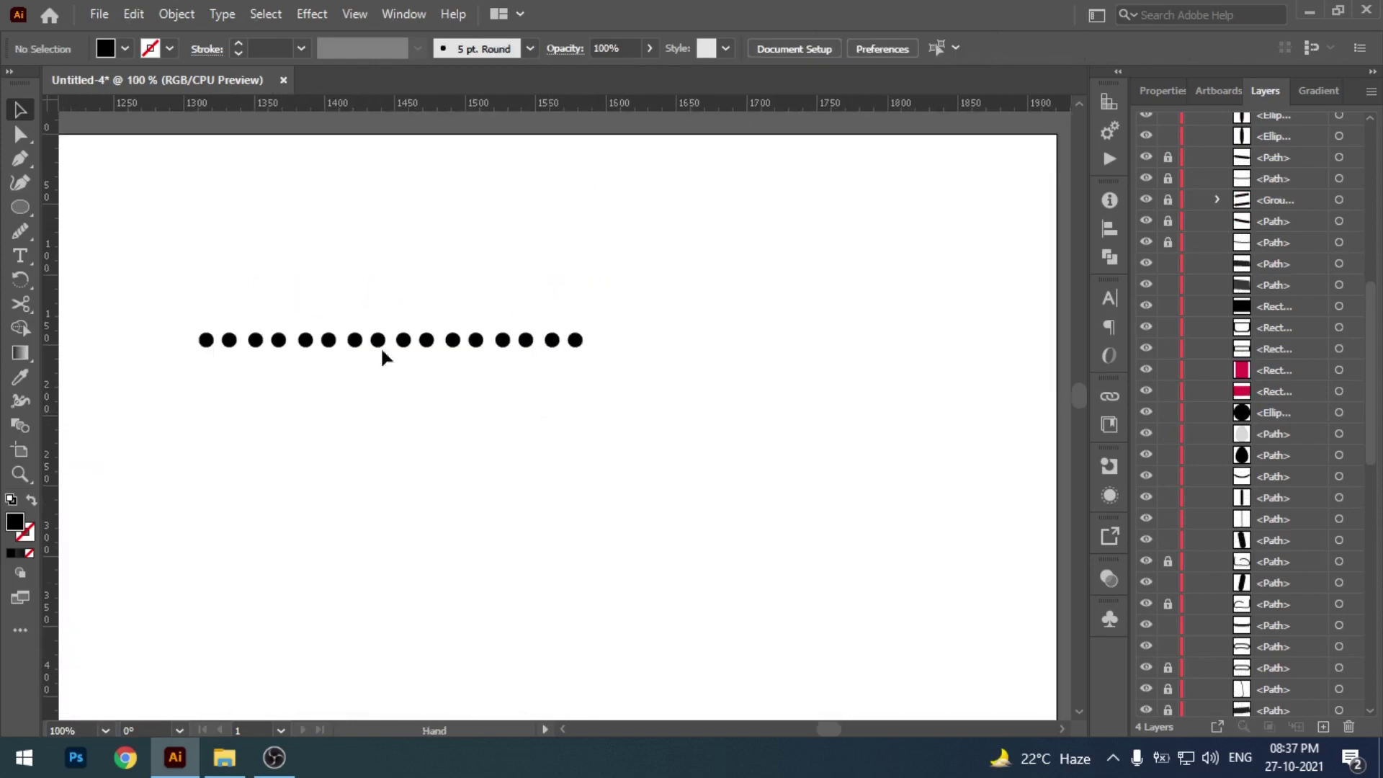
pyautogui.moveTo(496, 368); pyautogui.dragTo(193, 337)
pyautogui.moveTo(208, 341); pyautogui.dragTo(678, 429)
pyautogui.click(250, 389)
pyautogui.moveTo(218, 345); pyautogui.dragTo(604, 343)
pyautogui.click(646, 410)
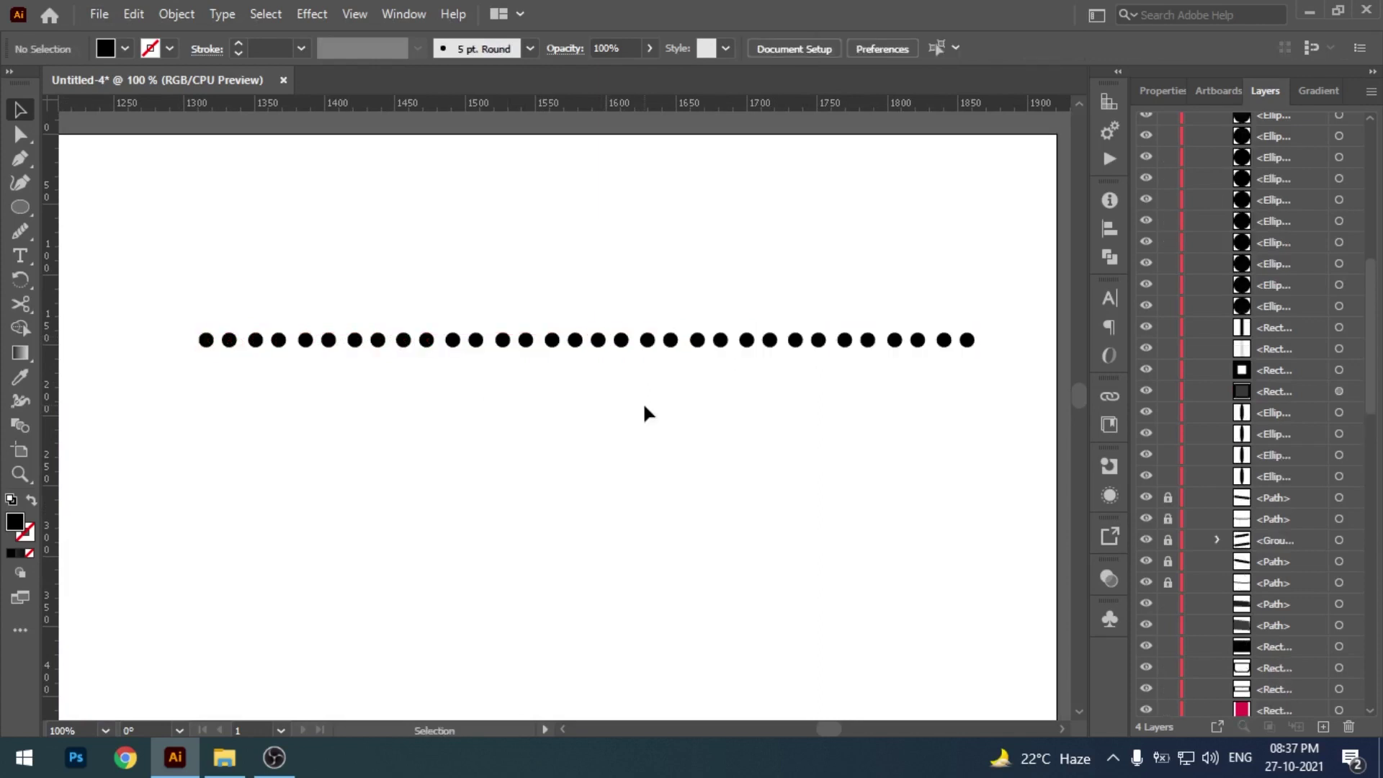
# - Select the whole dotted row and squeeze it to a shorter length
pyautogui.hotkey('ctrl', '-')
pyautogui.moveTo(323, 344); pyautogui.dragTo(364, 297)
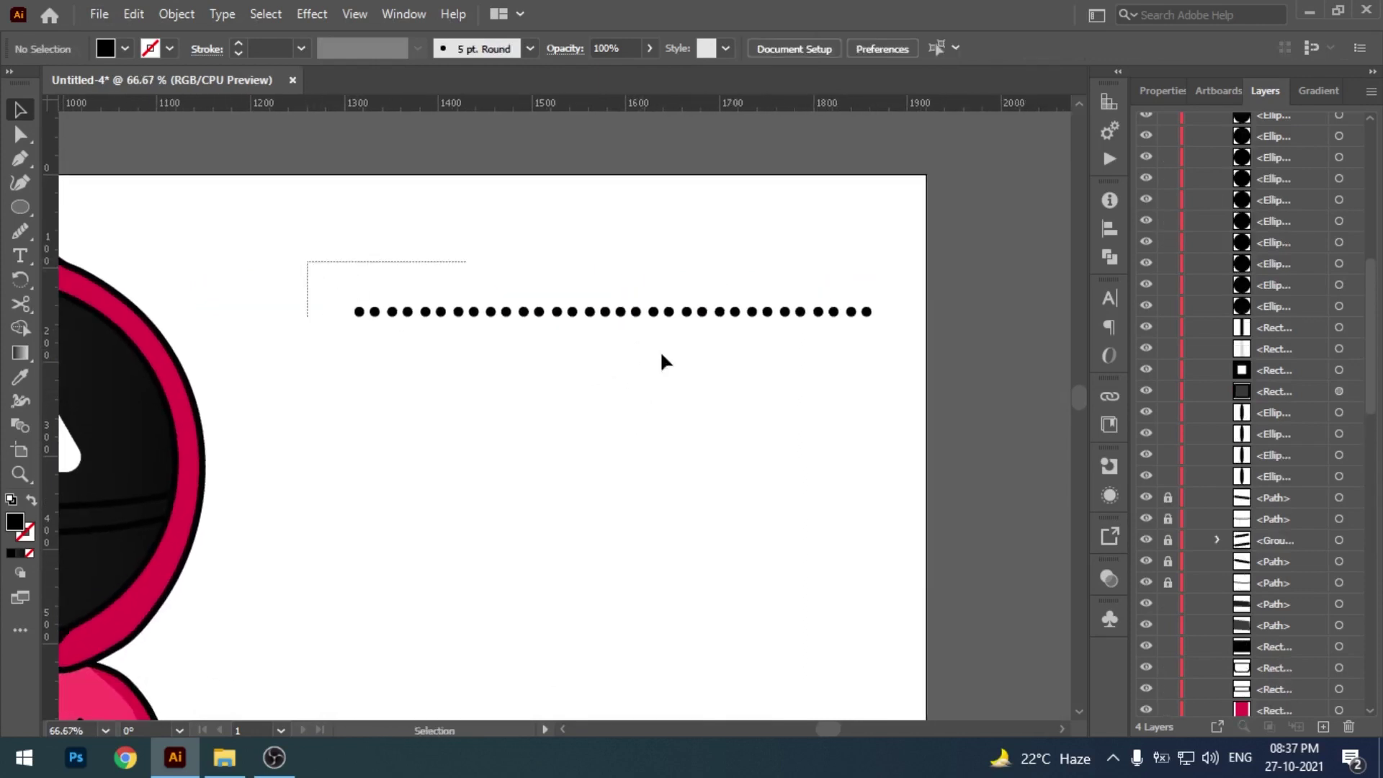
pyautogui.moveTo(305, 262); pyautogui.dragTo(896, 370)
pyautogui.moveTo(879, 310); pyautogui.dragTo(735, 309)
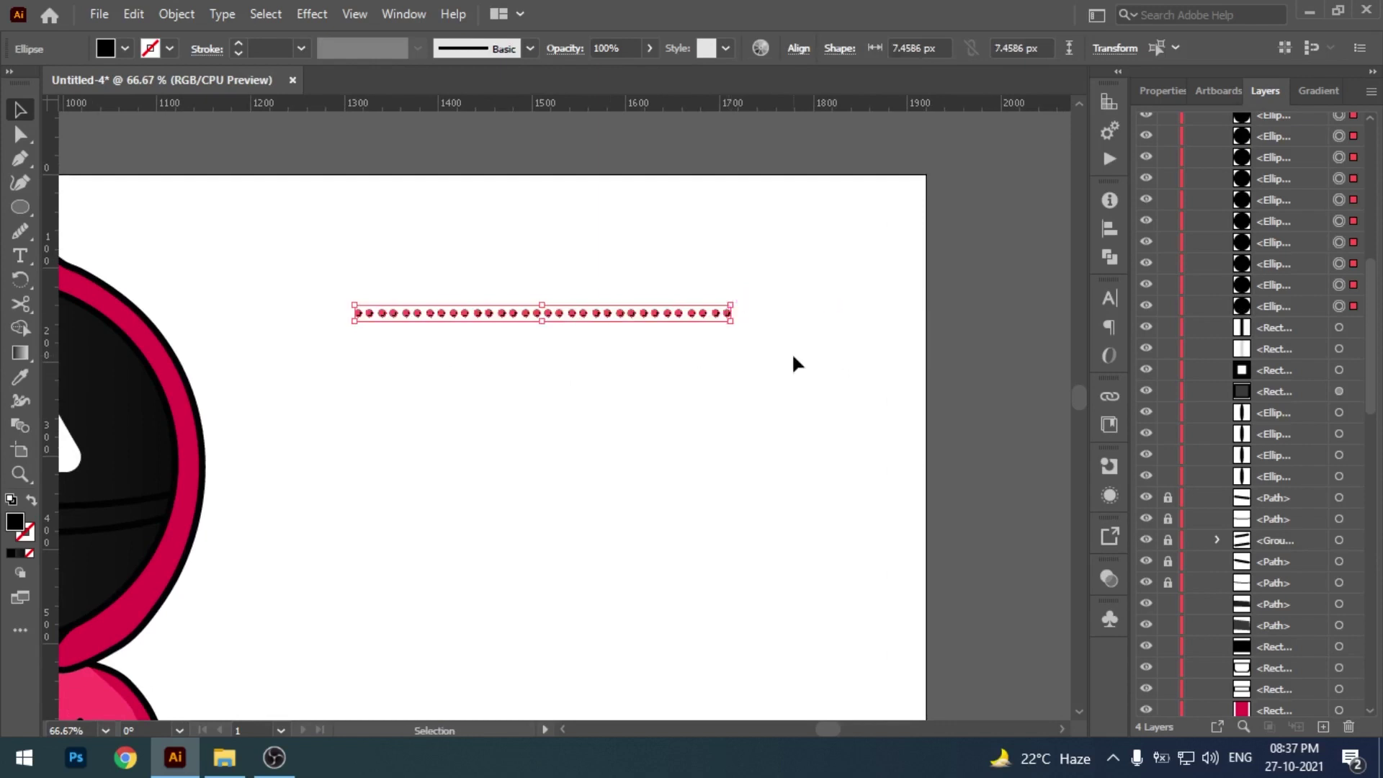
pyautogui.click(794, 362)
pyautogui.moveTo(845, 409); pyautogui.dragTo(794, 409)
pyautogui.moveTo(675, 351)
pyautogui.mouseDown()
pyautogui.moveTo(702, 350)
pyautogui.moveTo(692, 309)
pyautogui.mouseUp()
pyautogui.press('a')
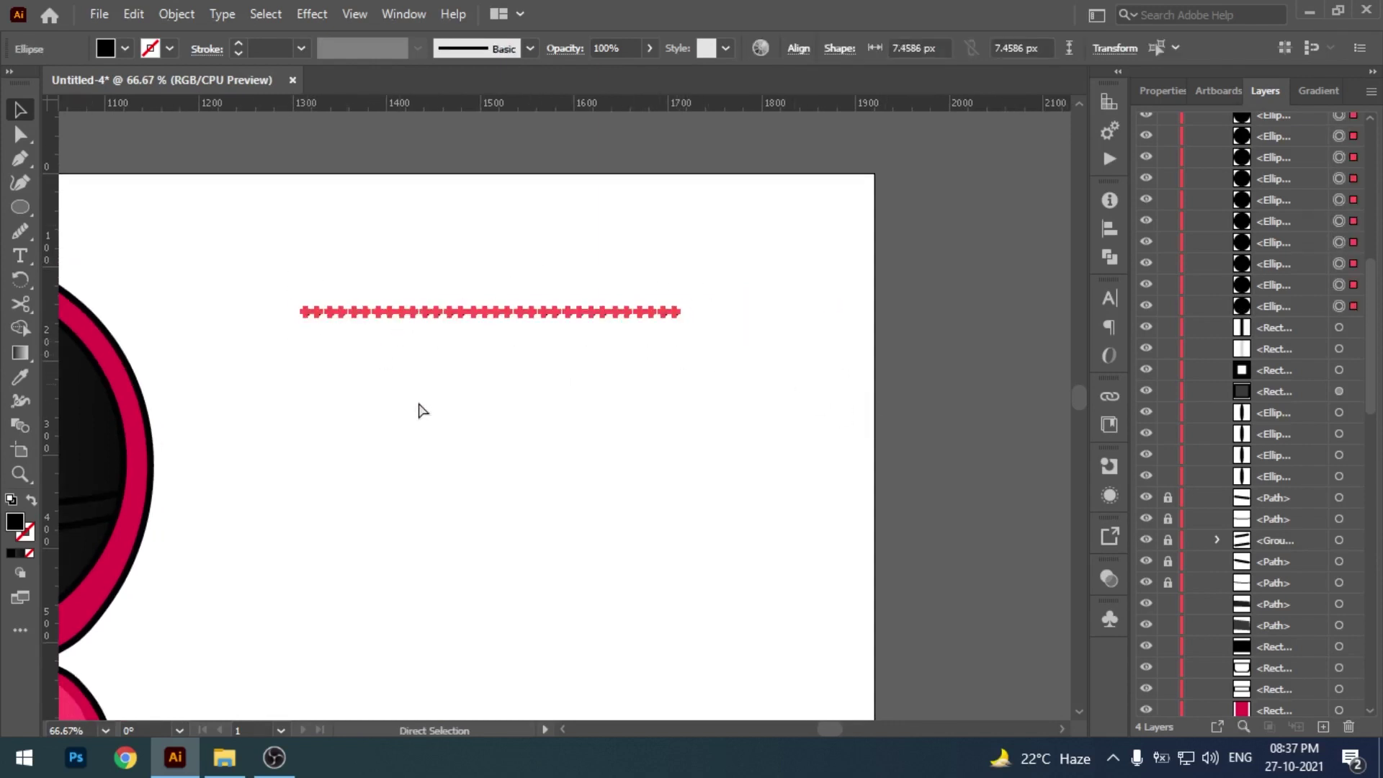
pyautogui.click(420, 408)
# - Copy the row rightward and nudge the copy to close the gap between halves
pyautogui.moveTo(306, 312); pyautogui.dragTo(690, 315)
pyautogui.hotkey('ctrl', '=')
pyautogui.hotkey('ctrl', '=')
pyautogui.hotkey('ctrl', '=')
pyautogui.click(312, 338)
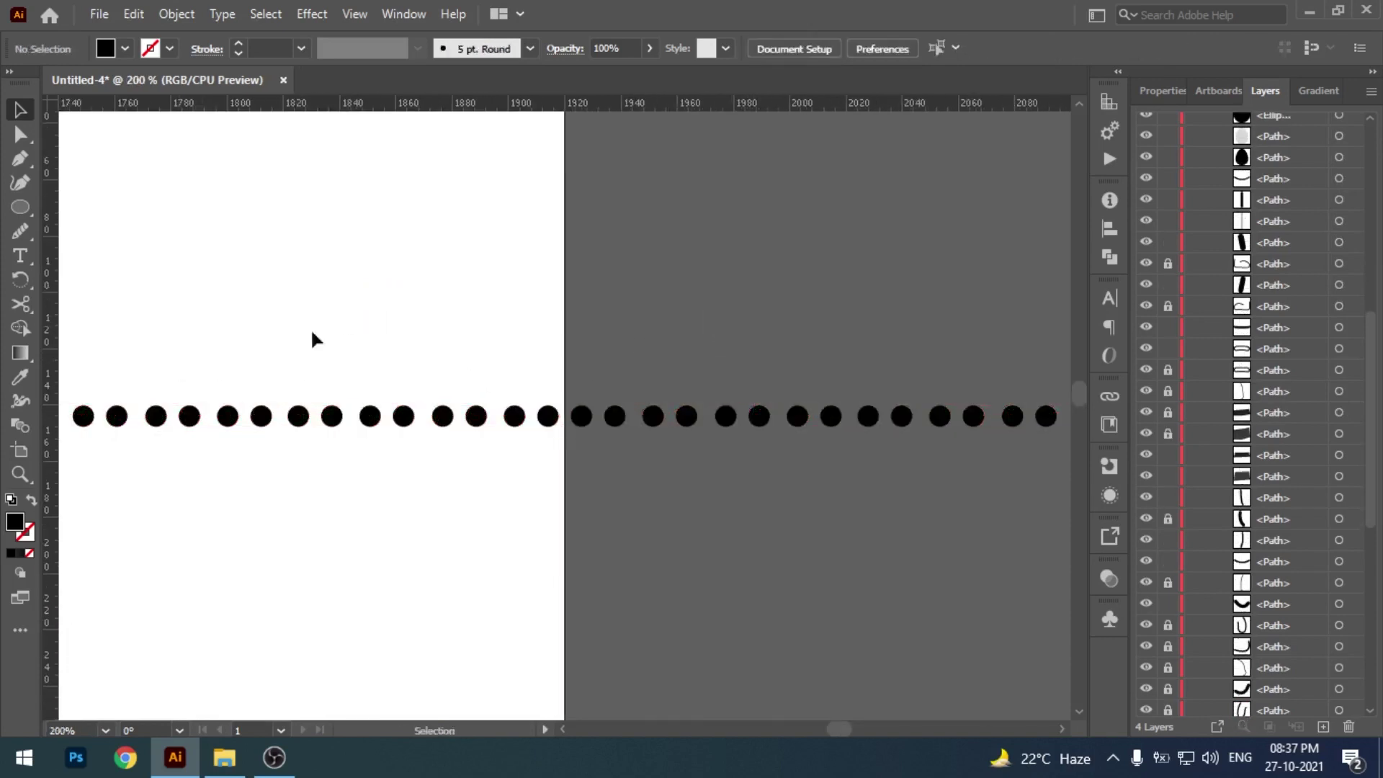
pyautogui.hotkey('ctrl', '-')
pyautogui.moveTo(664, 371); pyautogui.dragTo(671, 386)
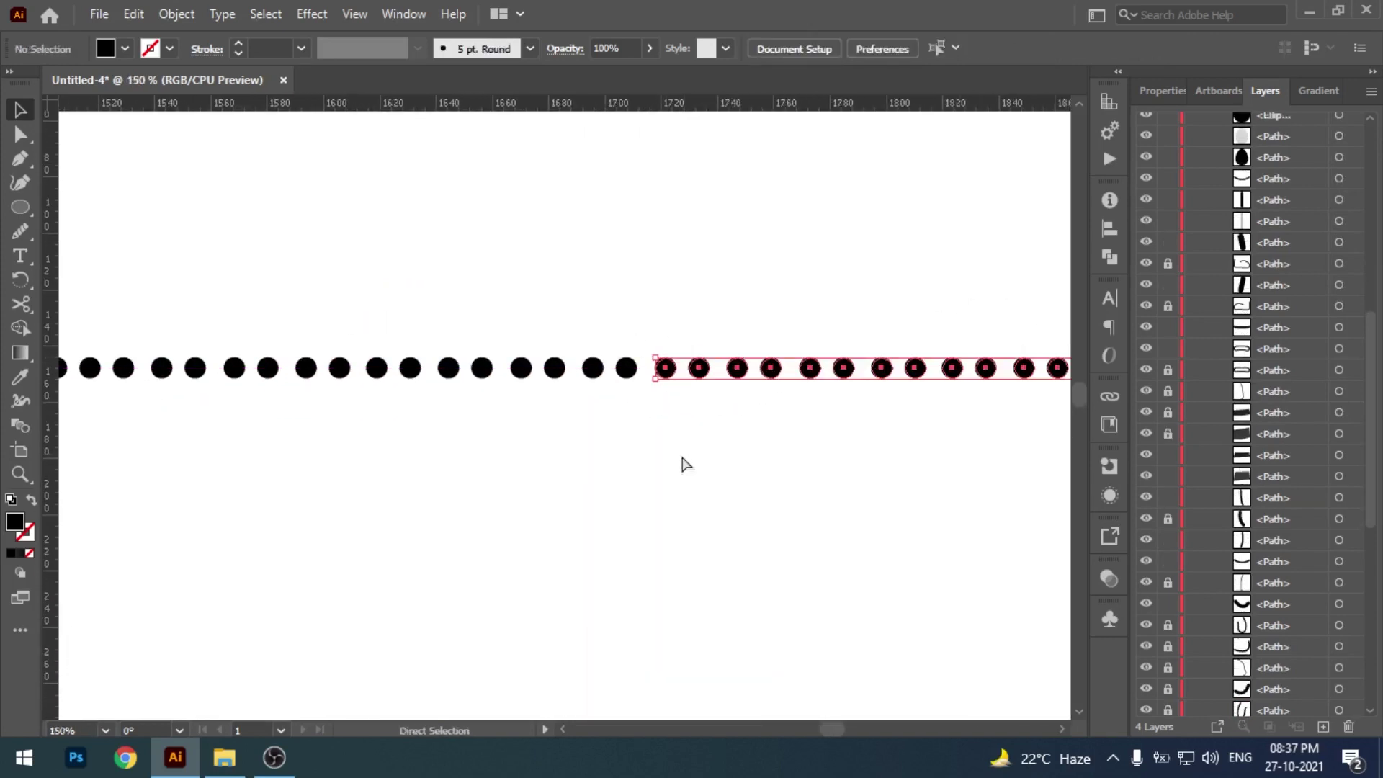
pyautogui.hotkey('ctrl', '-')
pyautogui.hotkey('ctrl', '-')
pyautogui.hotkey('ctrl', '-')
# - Stretch the combined row across the artboard and nudge it left and up into place
pyautogui.keyDown('shift'); pyautogui.click(630, 302); pyautogui.keyUp('shift')
pyautogui.moveTo(916, 304); pyautogui.dragTo(825, 298)
pyautogui.hotkey('shift', 'Left')
pyautogui.hotkey('shift', 'Left')
pyautogui.hotkey('shift', 'Left')
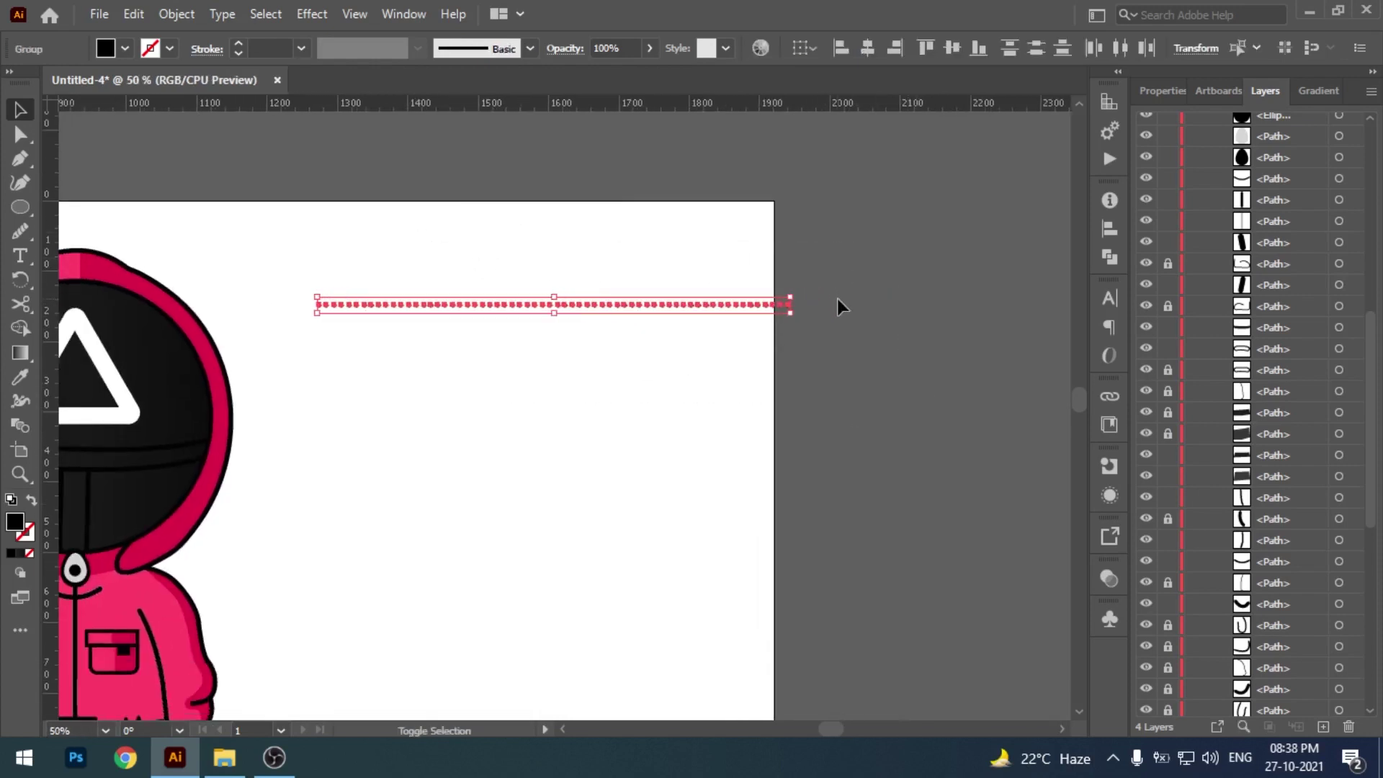
pyautogui.hotkey('shift', 'Left')
pyautogui.hotkey('shift', 'Left')
pyautogui.hotkey('shift', 'Left')
pyautogui.hotkey('shift', 'Left')
pyautogui.hotkey('shift', 'Left')
pyautogui.hotkey('shift', 'Up')
pyautogui.hotkey('shift', 'Up')
pyautogui.hotkey('shift', 'Up')
pyautogui.hotkey('shift', 'Up')
pyautogui.hotkey('shift', 'Up')
pyautogui.click(791, 322)
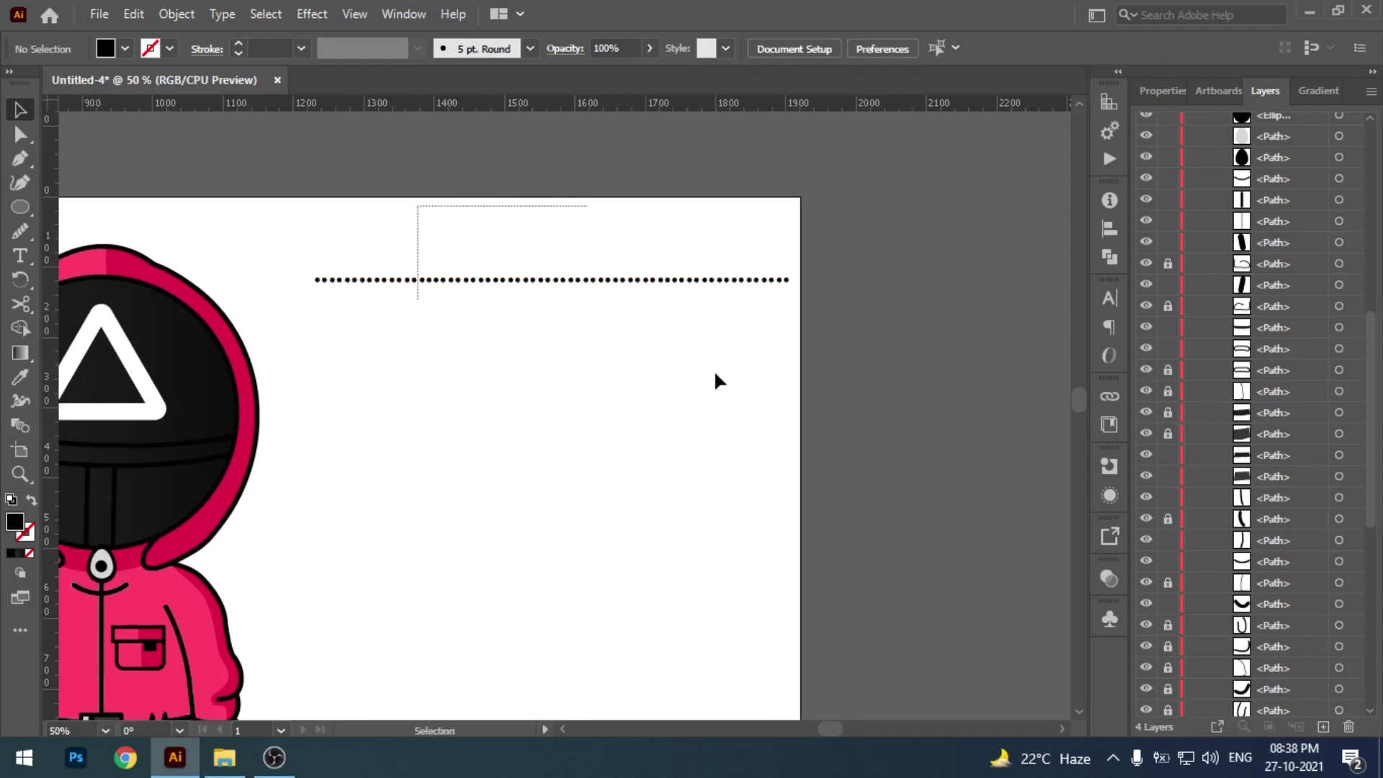
pyautogui.hotkey('ctrl', 'z')
pyautogui.hotkey('ctrl', '+')
pyautogui.click(610, 333)
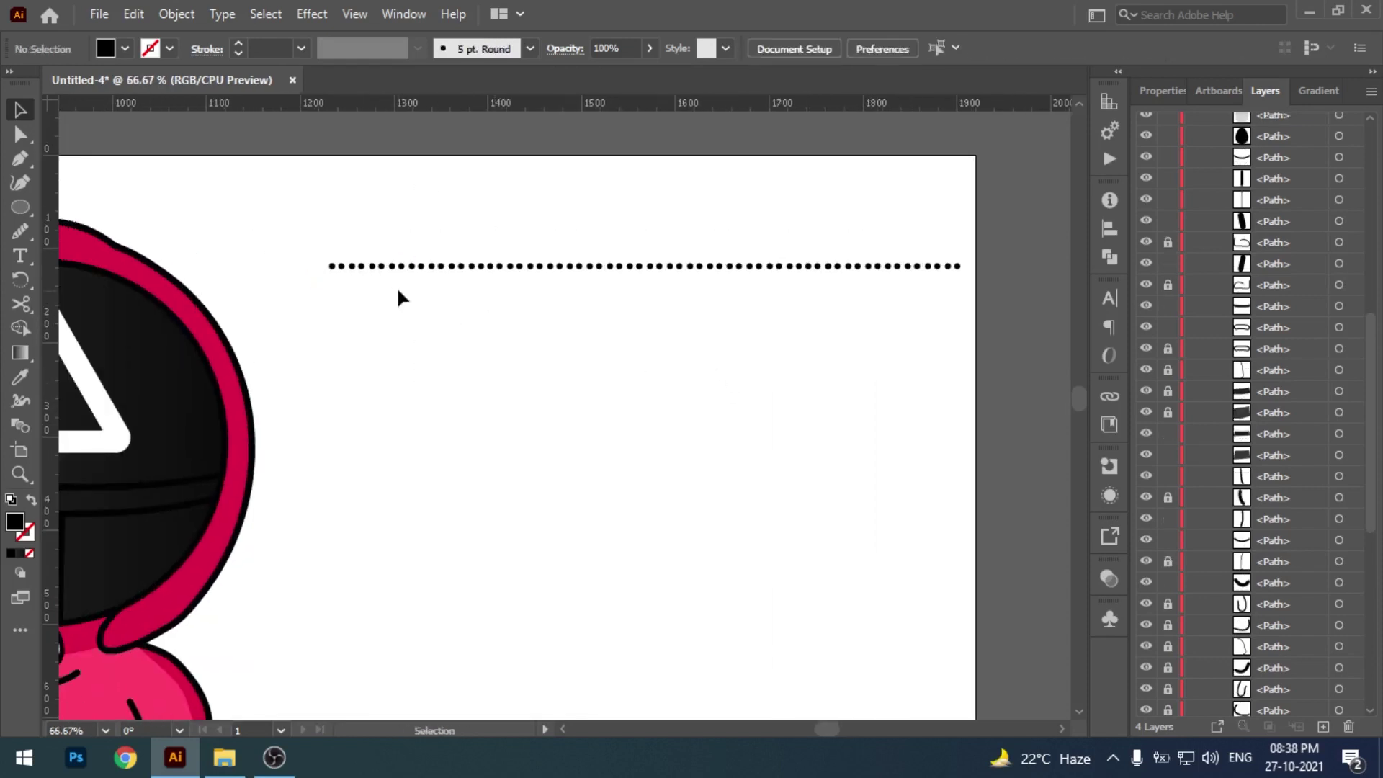
pyautogui.click(418, 268)
# - Duplicate the dotted row downward, then copy both rows further down
pyautogui.hotkey('alt', 'shift', 'Down')
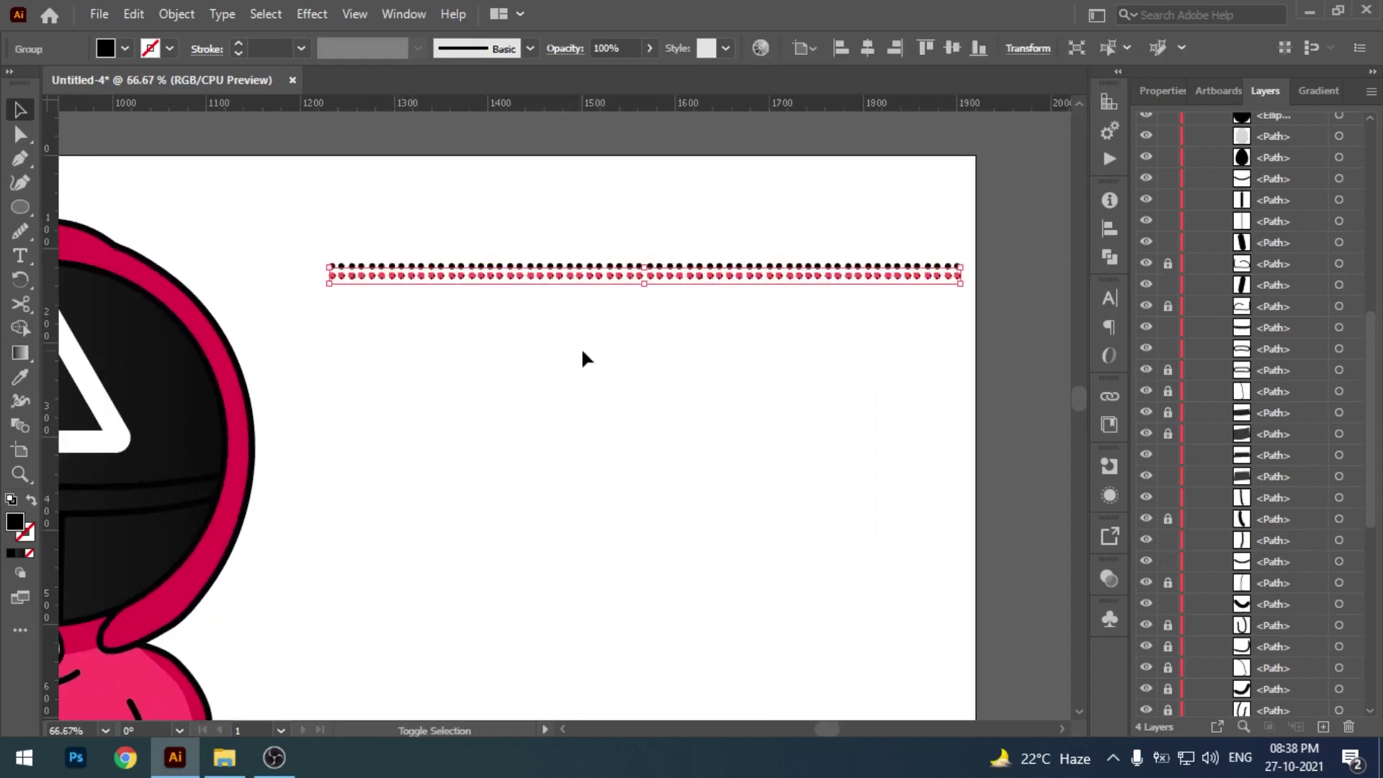
pyautogui.hotkey('shift', 'Down')
pyautogui.click(507, 310)
pyautogui.moveTo(534, 330); pyautogui.dragTo(533, 333)
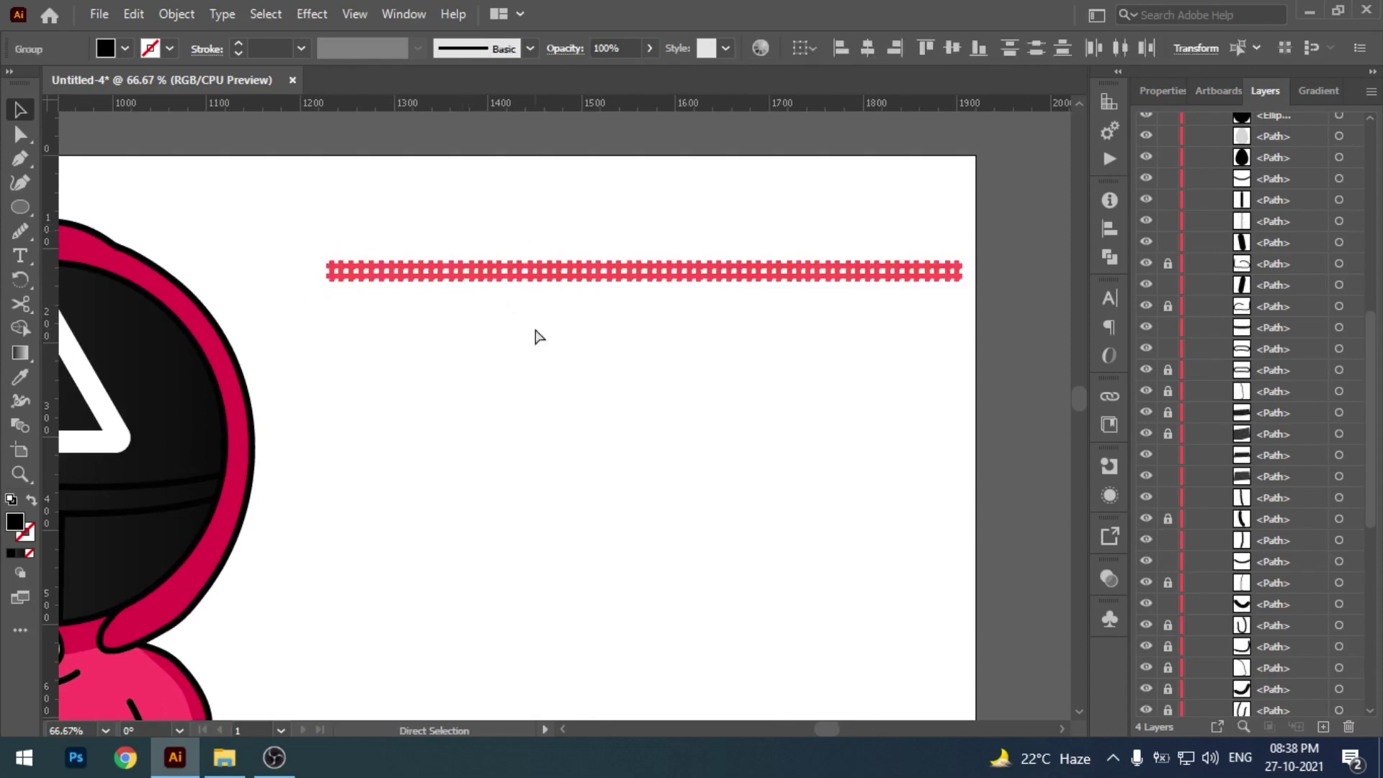
pyautogui.hotkey('alt', 'Down')
pyautogui.press('Down')
pyautogui.press('Down')
pyautogui.click(627, 376)
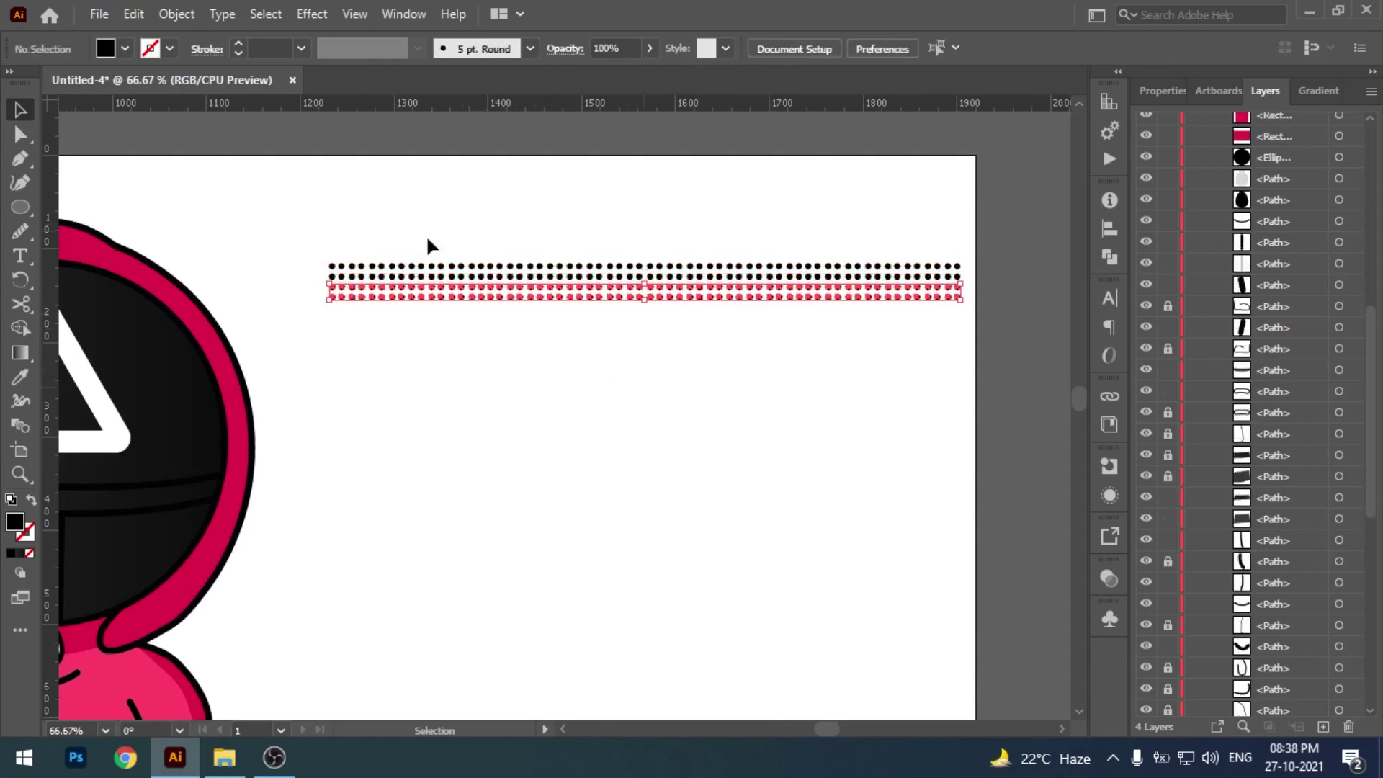
# - Select all the dot rows and nudge a duplicate set further down
pyautogui.moveTo(417, 209); pyautogui.dragTo(560, 380)
pyautogui.press('a')
pyautogui.press('v')
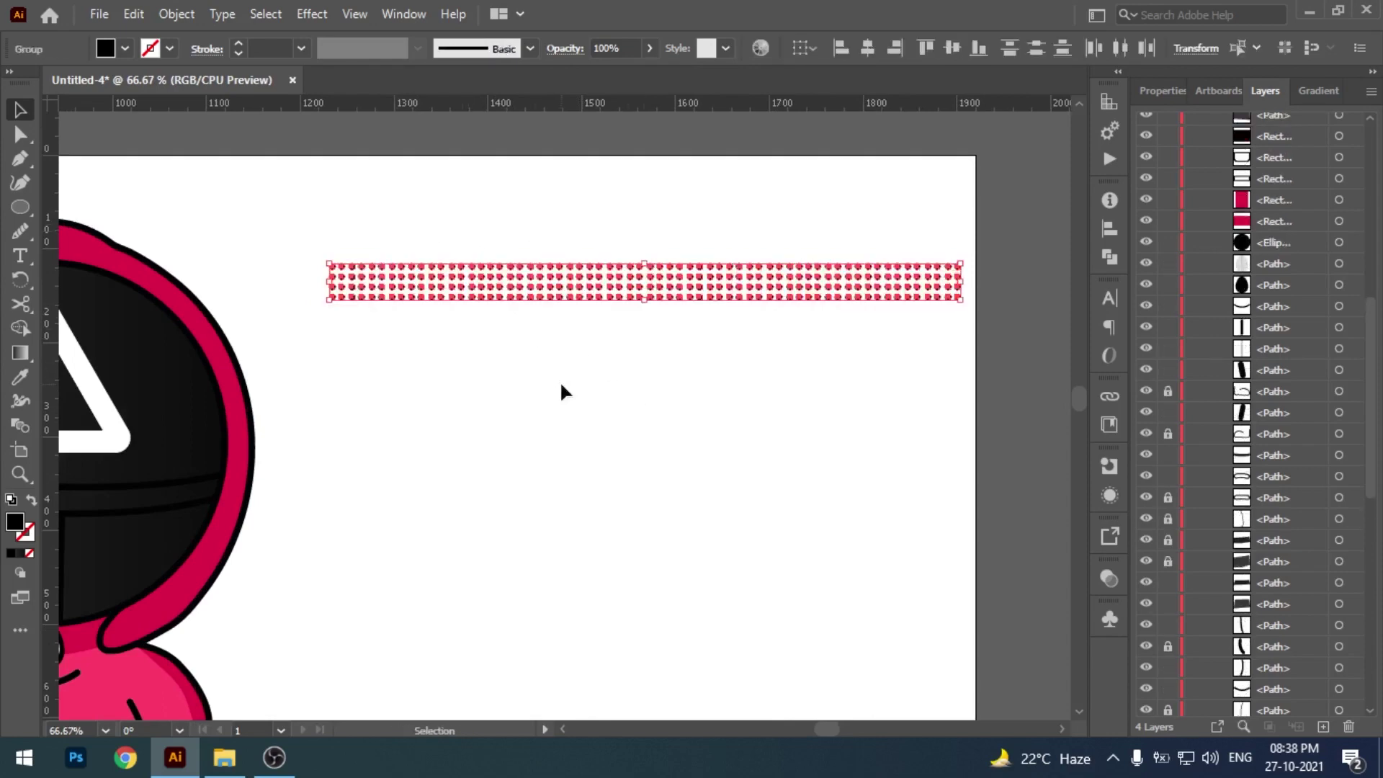
pyautogui.hotkey('alt', 'Down')
pyautogui.press('Down')
pyautogui.press('Down')
pyautogui.press('Down')
pyautogui.press('Down')
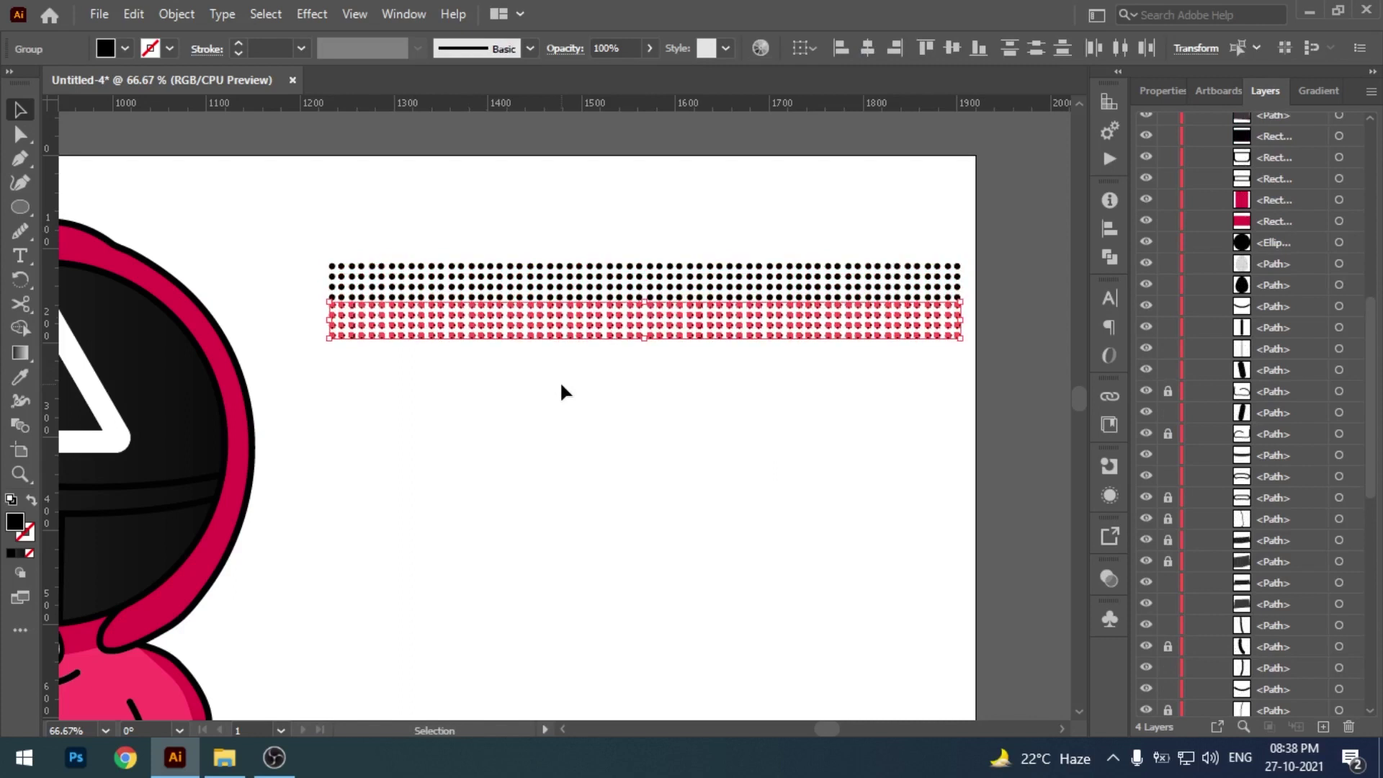
pyautogui.press('Down')
pyautogui.press('Down')
pyautogui.click(561, 386)
pyautogui.moveTo(613, 405)
pyautogui.mouseDown()
pyautogui.moveTo(599, 389)
pyautogui.moveTo(661, 384)
pyautogui.mouseUp()
# - Group all the dot rows with Ctrl+G and shift a copy of the group down
pyautogui.moveTo(451, 187); pyautogui.dragTo(690, 404)
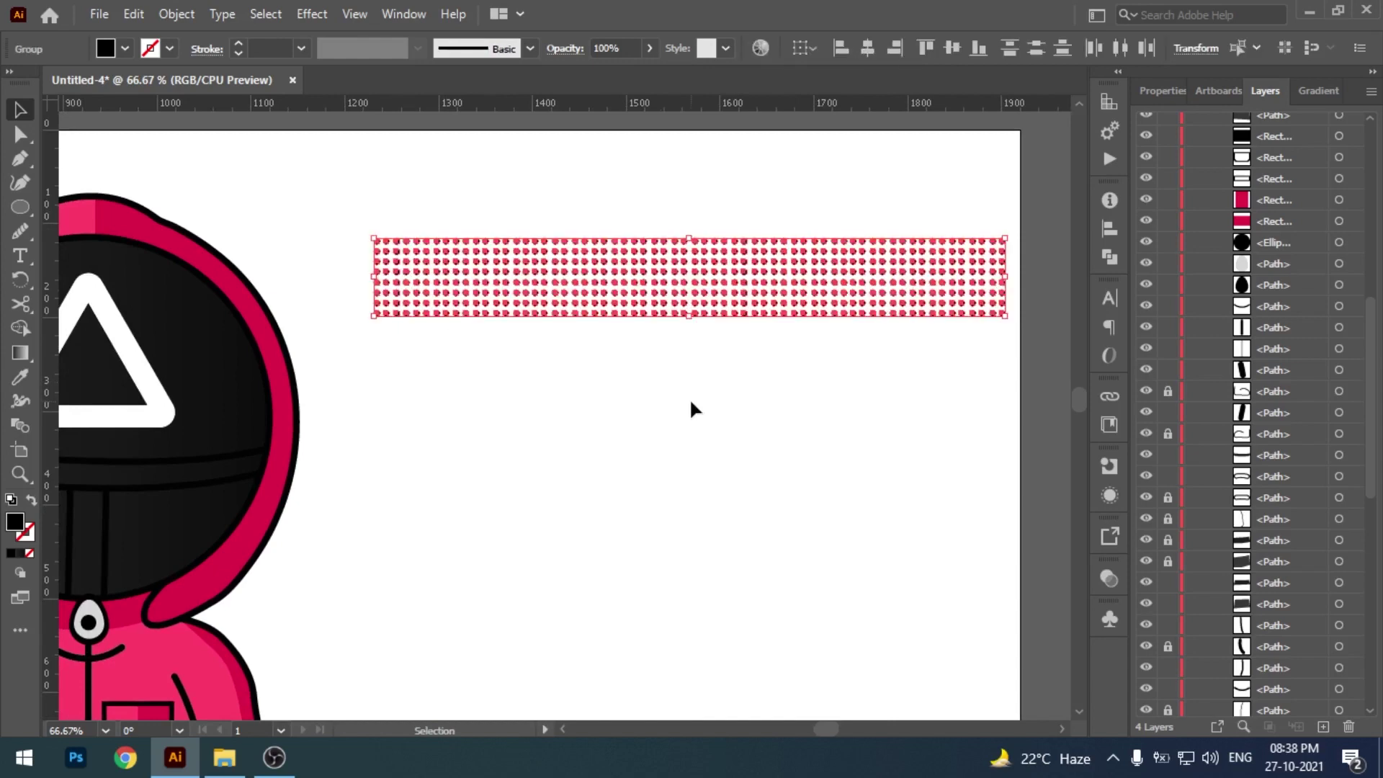
pyautogui.hotkey('ctrl', 'g')
pyautogui.hotkey('shift', 'Down')
pyautogui.hotkey('shift', 'Down')
pyautogui.hotkey('shift', 'Down')
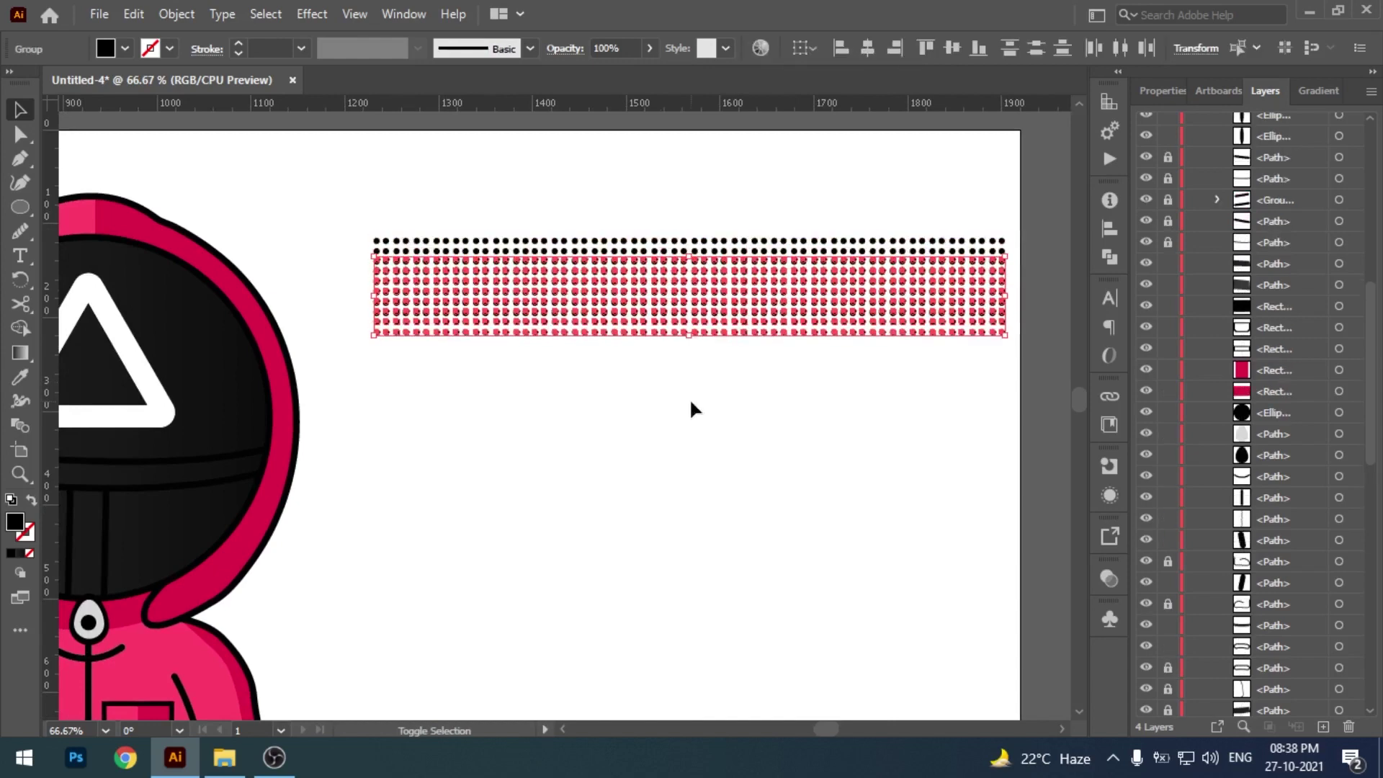
pyautogui.hotkey('shift', 'Down')
pyautogui.hotkey('shift', 'Down')
pyautogui.hotkey('shift', 'Down')
pyautogui.hotkey('shift', 'Down')
pyautogui.hotkey('shift', 'Down')
pyautogui.hotkey('shift', 'Down')
pyautogui.hotkey('shift', 'Down')
pyautogui.hotkey('shift', 'Down')
pyautogui.hotkey('shift', 'Down')
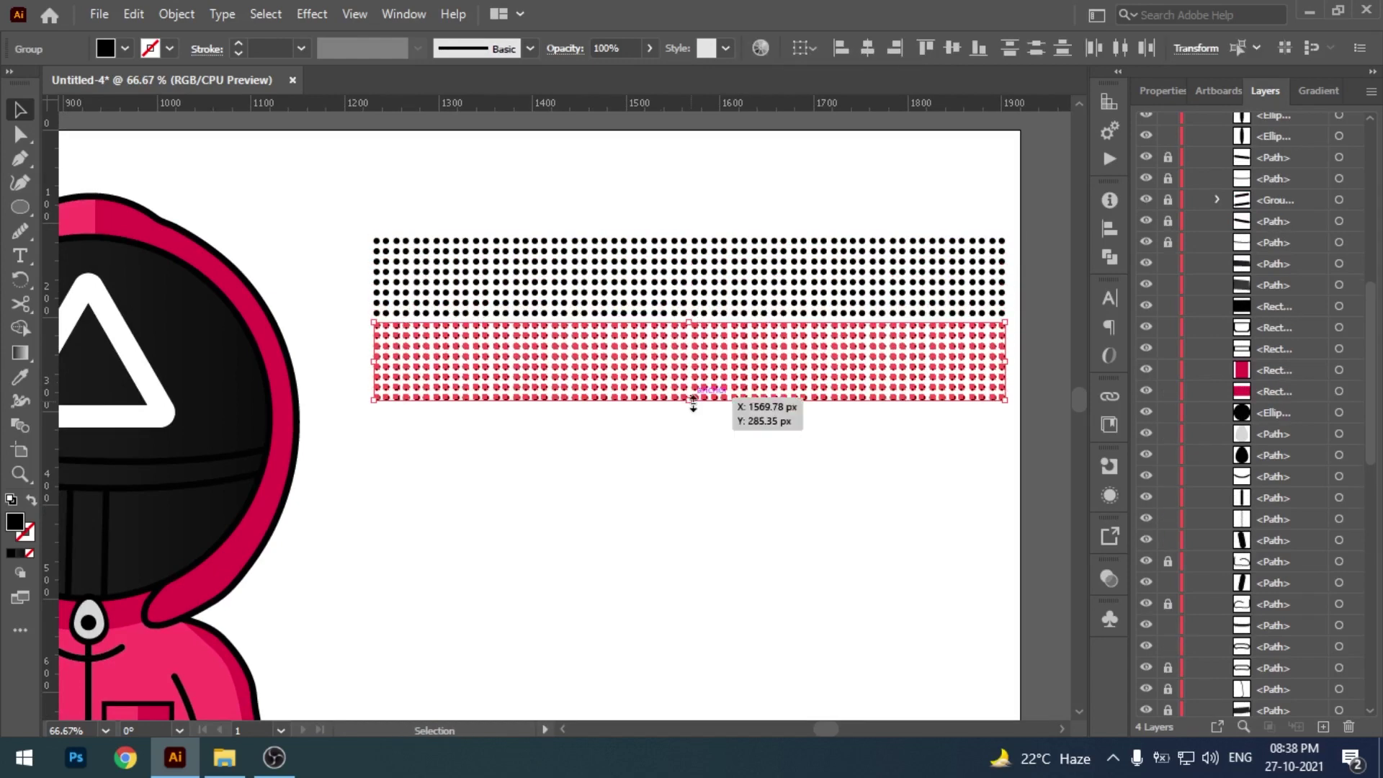
pyautogui.click(690, 401)
pyautogui.moveTo(517, 452); pyautogui.dragTo(690, 398)
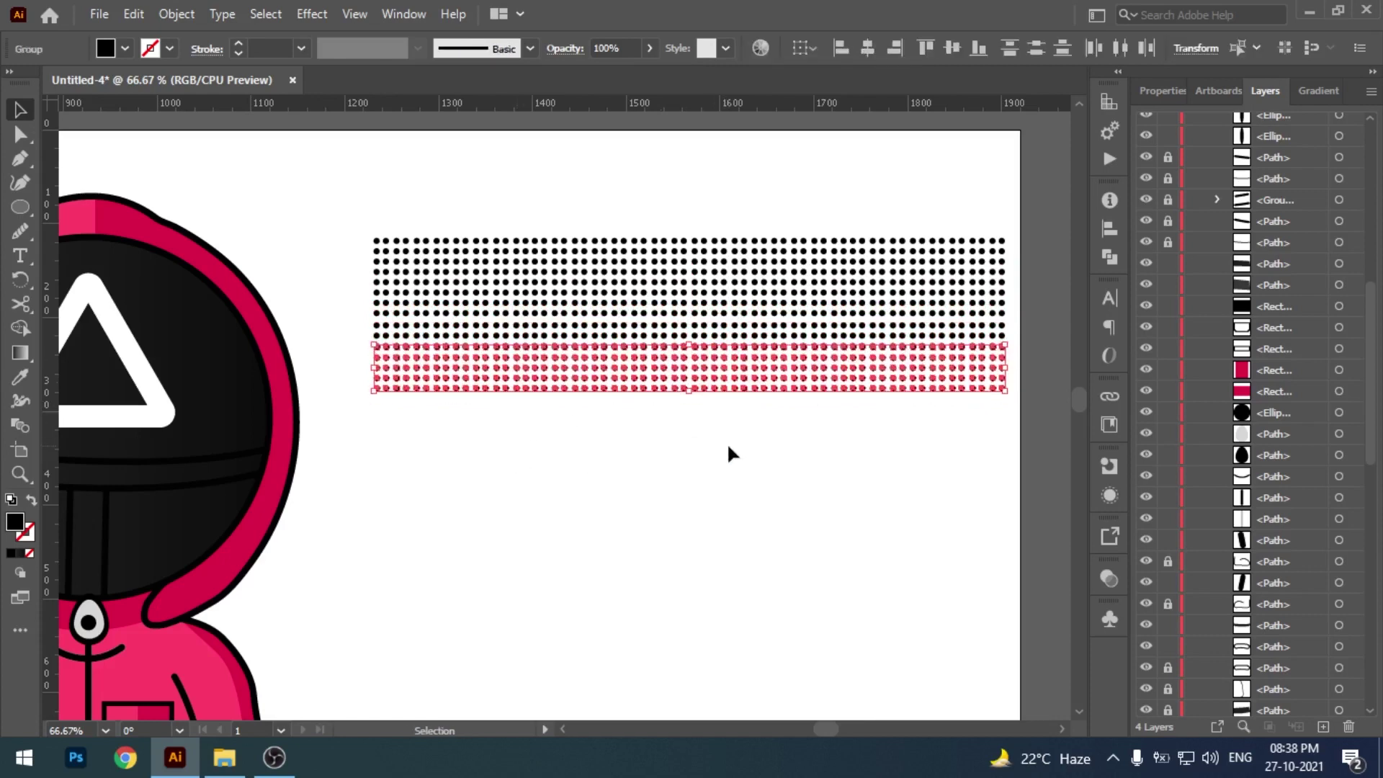
pyautogui.moveTo(511, 444)
pyautogui.mouseDown()
pyautogui.moveTo(673, 333)
pyautogui.moveTo(685, 395)
pyautogui.mouseUp()
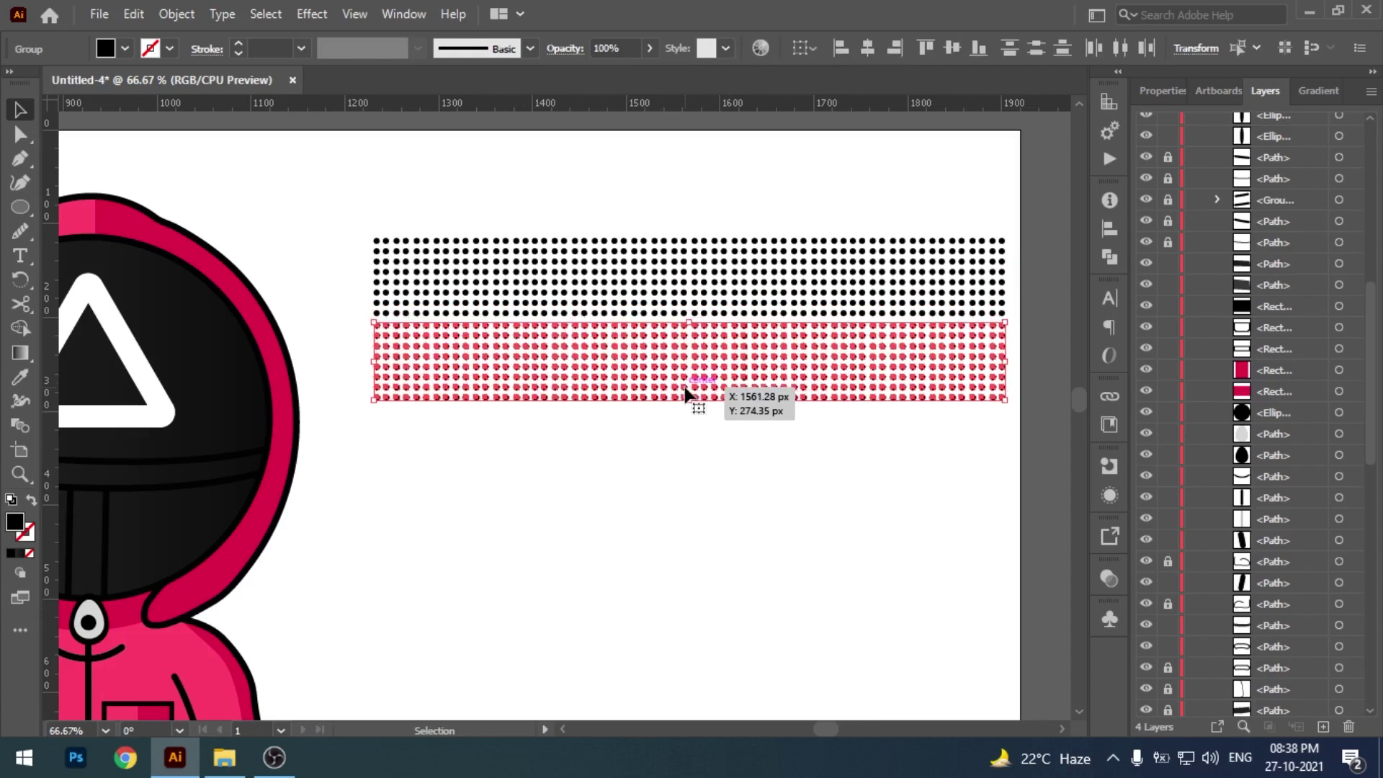
pyautogui.click(714, 439)
# - Scale the dot group smaller
pyautogui.hscroll(2, 751, 457)
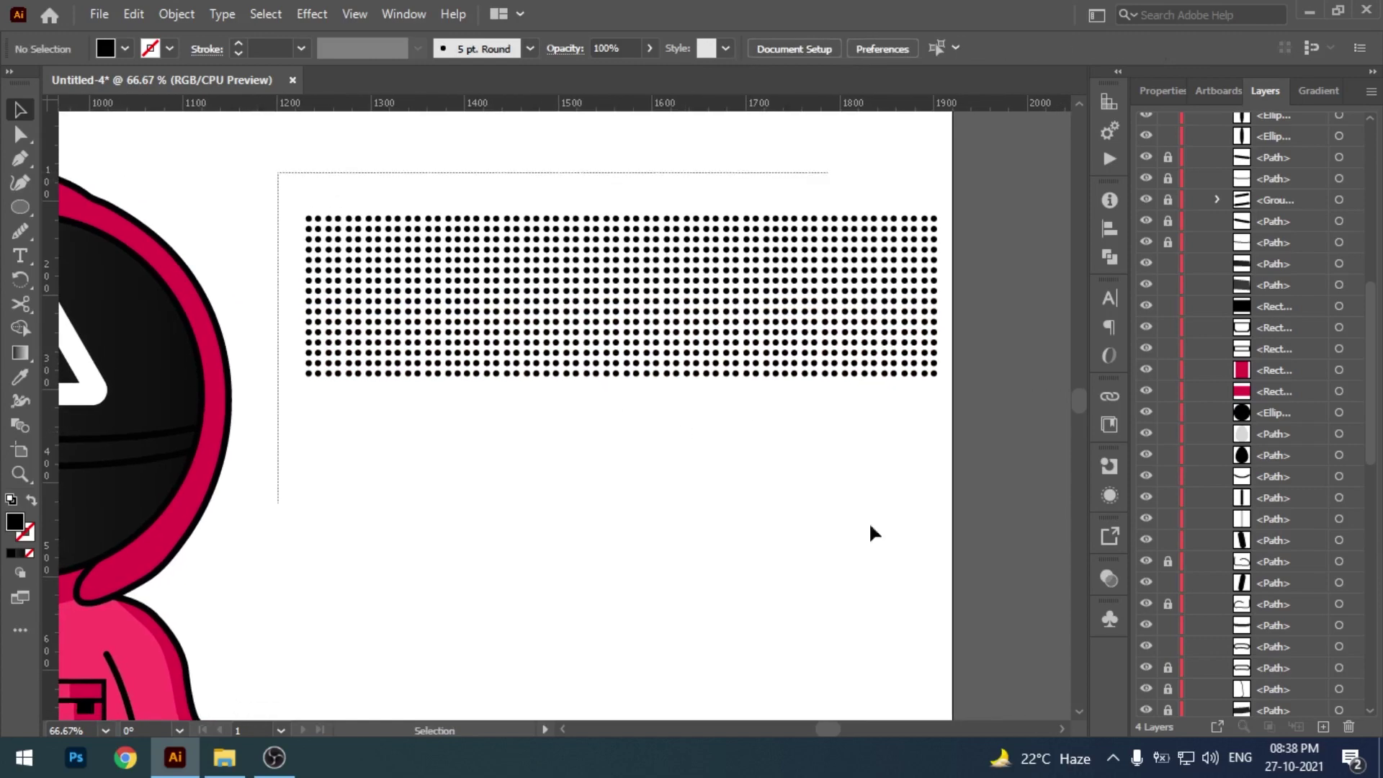
pyautogui.moveTo(874, 533)
pyautogui.mouseDown()
pyautogui.moveTo(932, 256)
pyautogui.moveTo(845, 239)
pyautogui.mouseUp()
pyautogui.hscroll(-2, 853, 216)
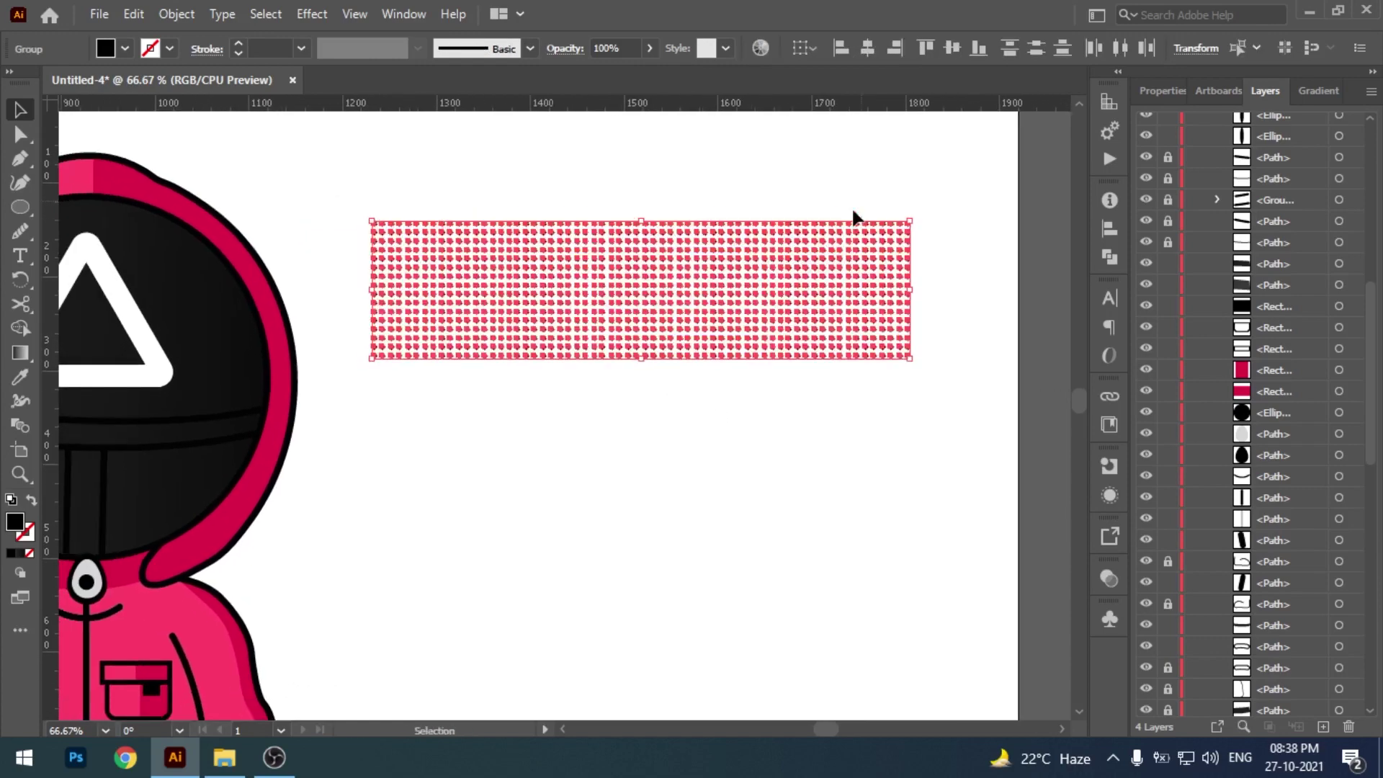
pyautogui.click(614, 392)
pyautogui.moveTo(649, 383); pyautogui.dragTo(807, 425)
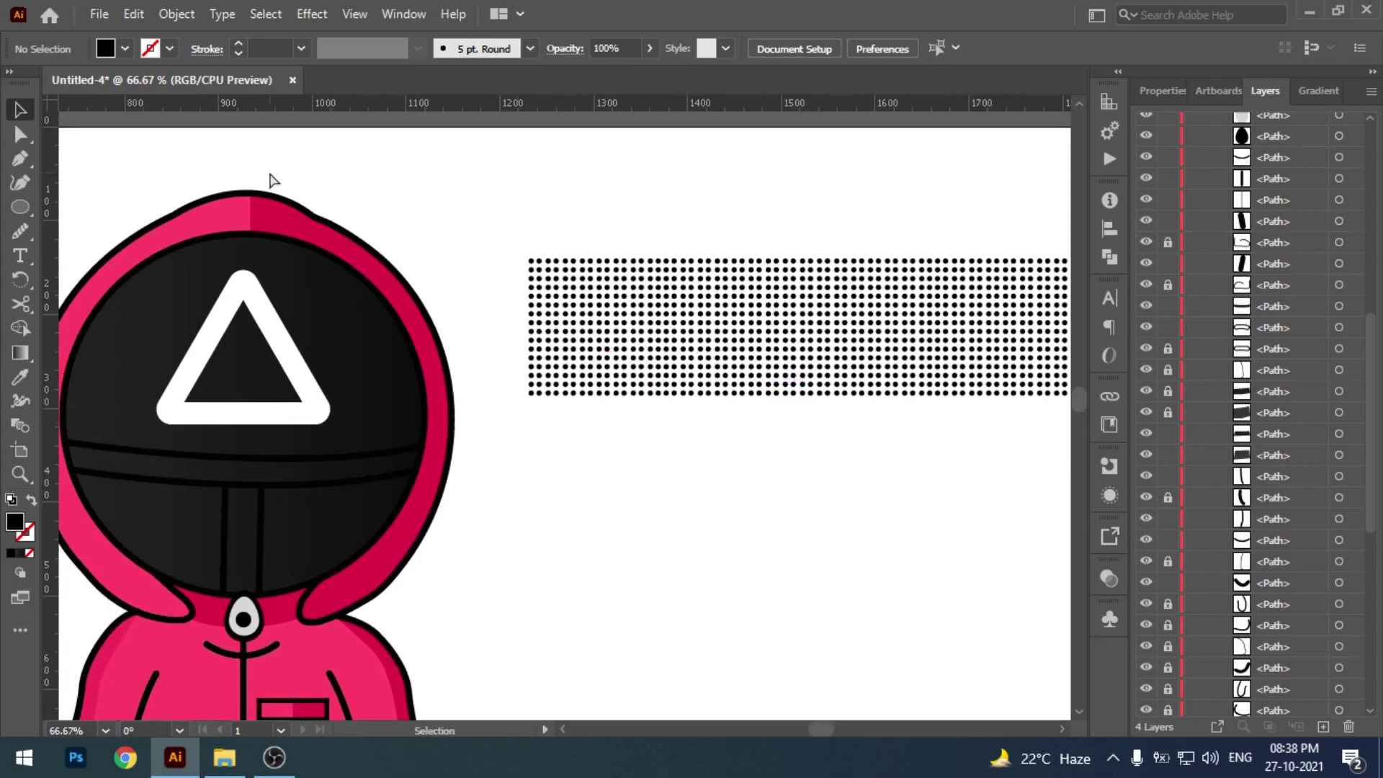
pyautogui.scroll(2, 463, 226)
# - Alt-drag a copy of the dot grid below, aligned to form one large grid
pyautogui.moveTo(481, 165); pyautogui.dragTo(483, 484)
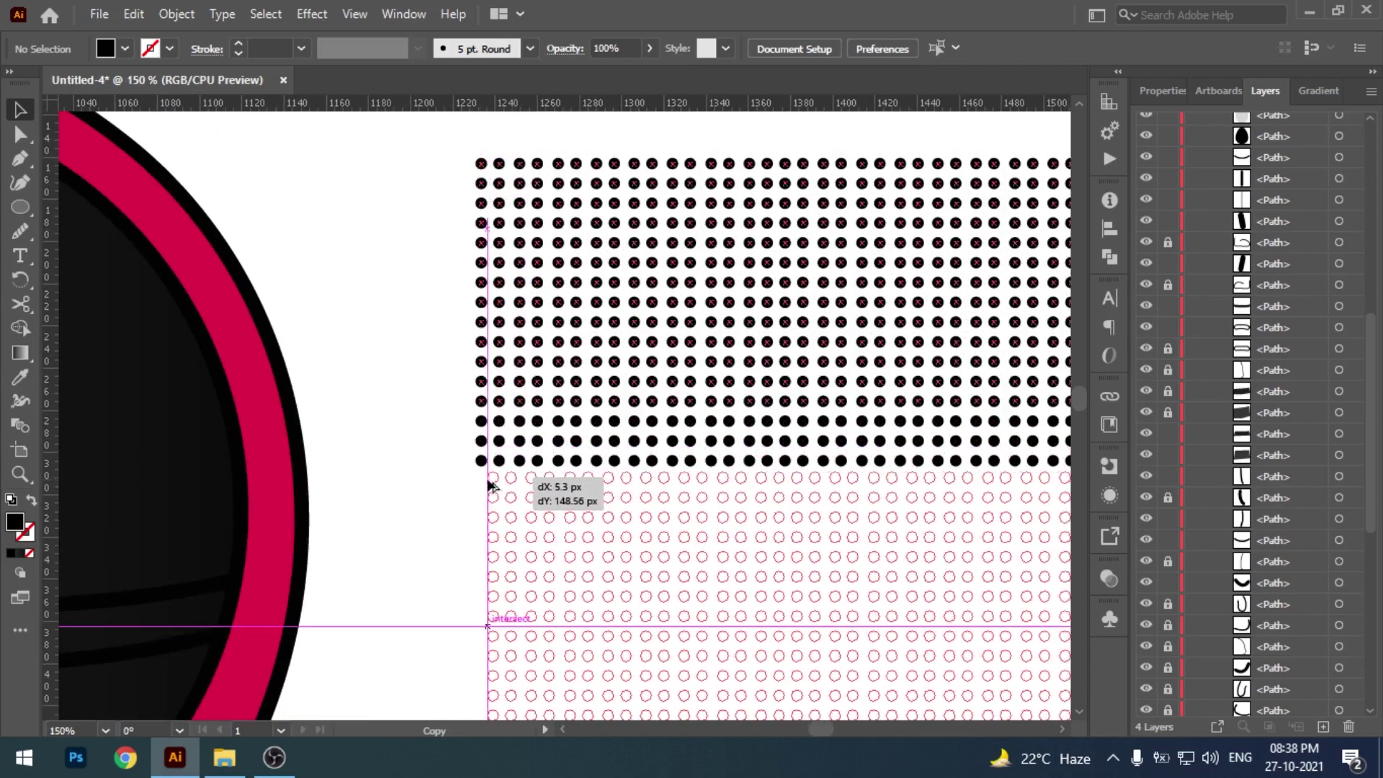
pyautogui.click(423, 494)
pyautogui.scroll(-5, 468, 288)
pyautogui.moveTo(464, 346)
pyautogui.mouseDown()
pyautogui.moveTo(483, 637)
pyautogui.moveTo(464, 451)
pyautogui.mouseUp()
pyautogui.click(409, 467)
# - Duplicate the black visor ellipse in the Layers panel and set the copy's stroke to None
pyautogui.hotkey('ctrl', '-')
pyautogui.hotkey('ctrl', '-')
pyautogui.hotkey('ctrl', '-')
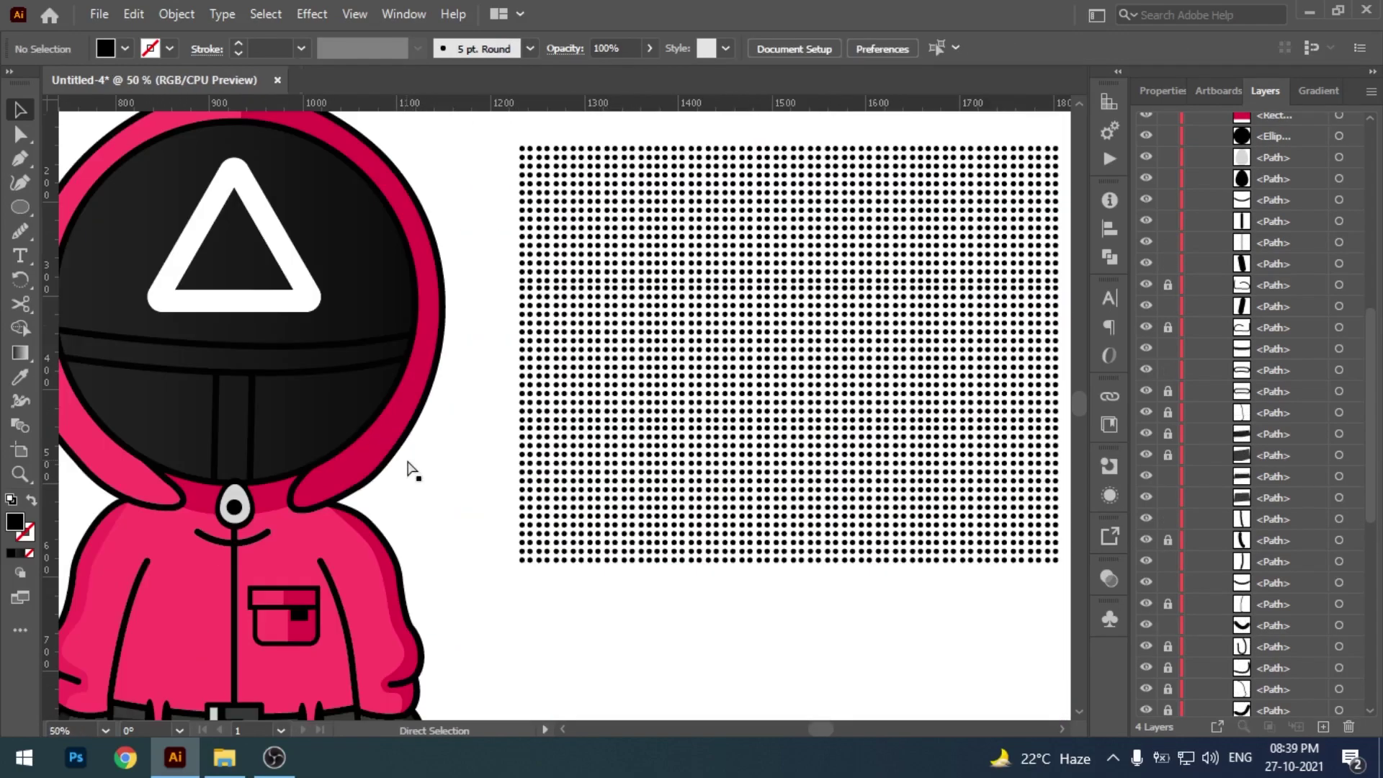
pyautogui.click(796, 418)
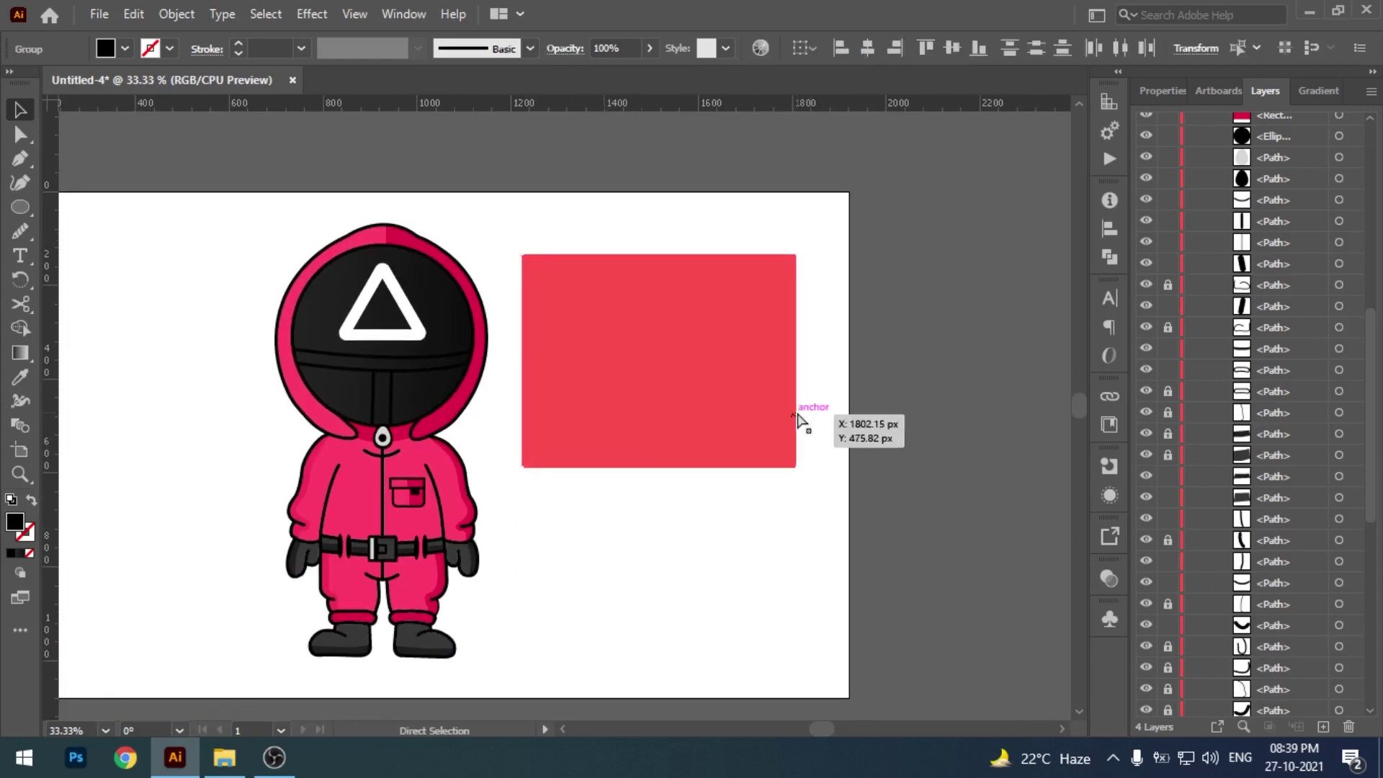
pyautogui.click(787, 555)
pyautogui.hotkey('ctrl', '+')
pyautogui.click(511, 333)
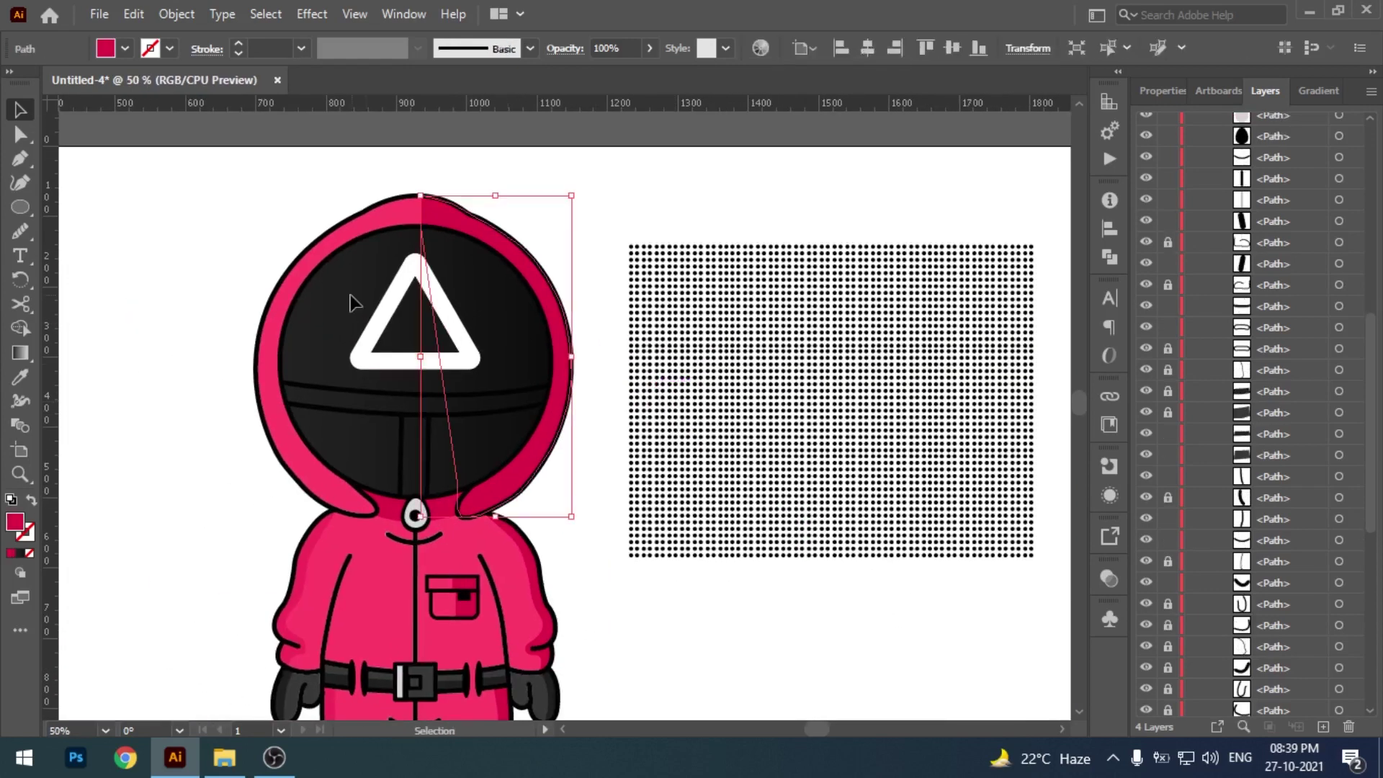
pyautogui.click(350, 303)
pyautogui.moveTo(1371, 504); pyautogui.dragTo(1374, 710)
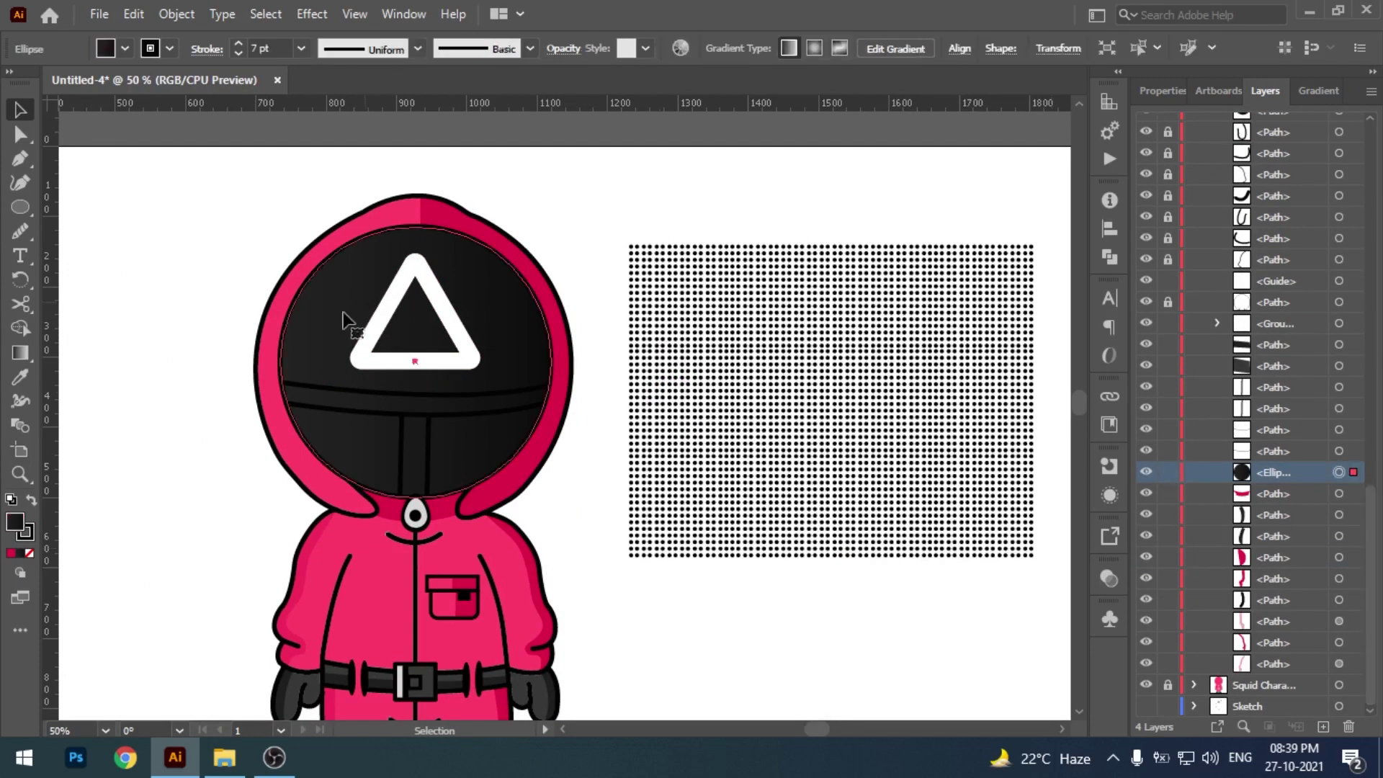
pyautogui.moveTo(367, 322); pyautogui.dragTo(504, 257)
pyautogui.hotkey('ctrl', 'z')
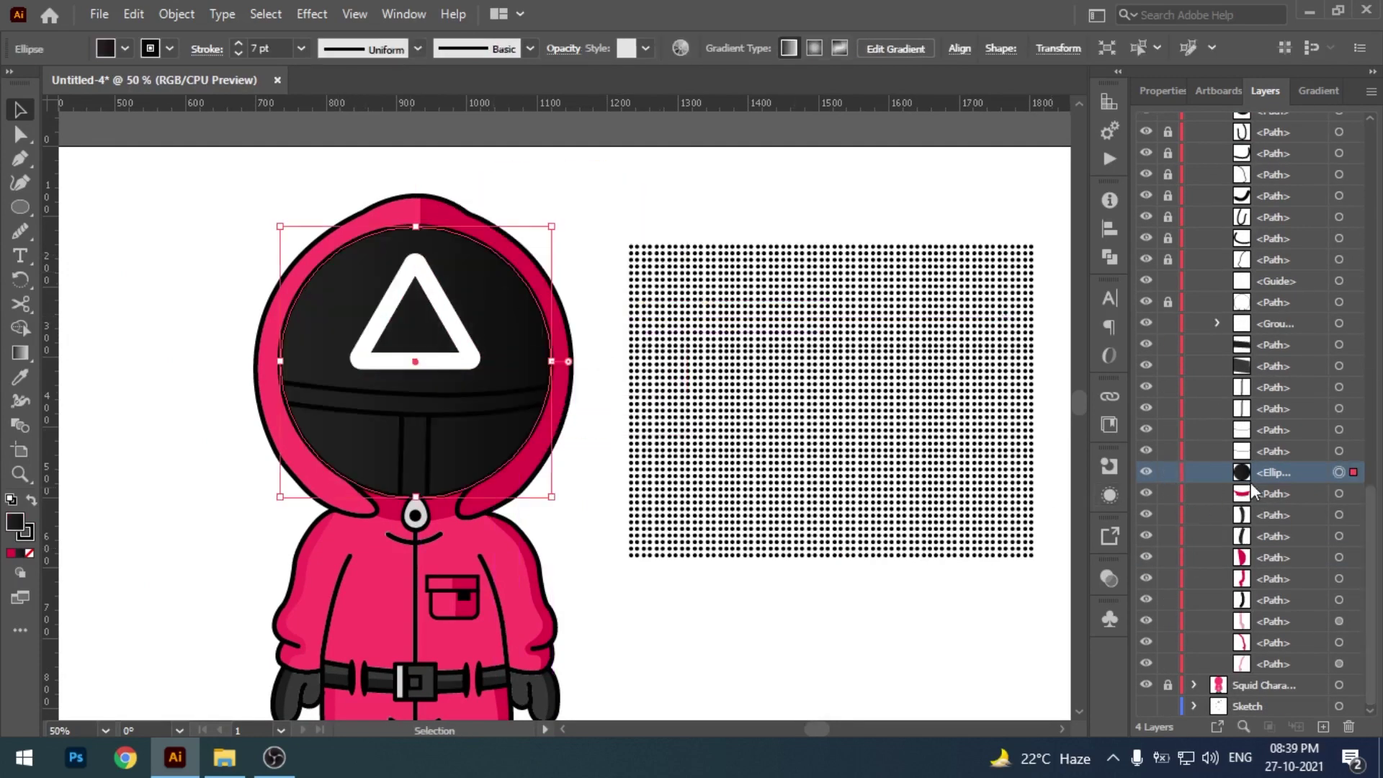
pyautogui.moveTo(1330, 730); pyautogui.dragTo(1326, 725)
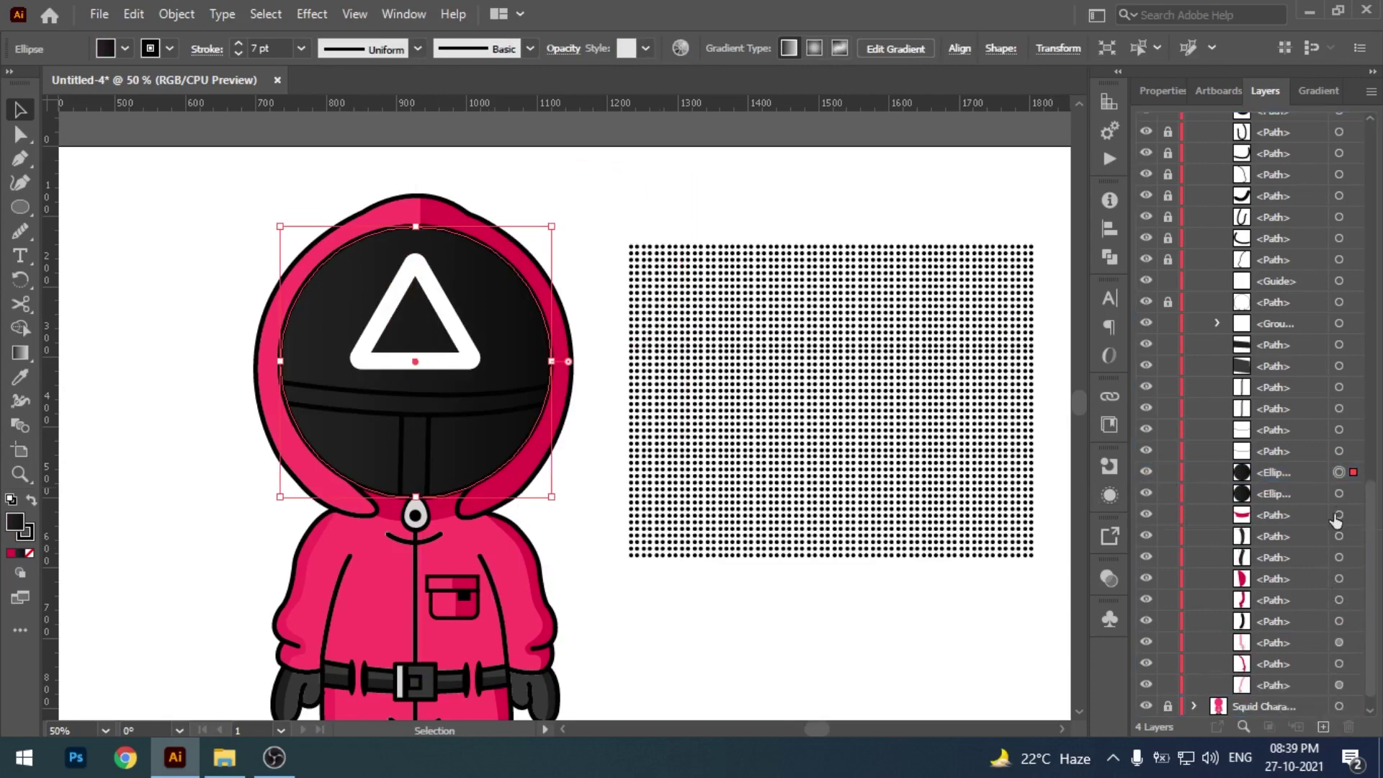
pyautogui.click(29, 552)
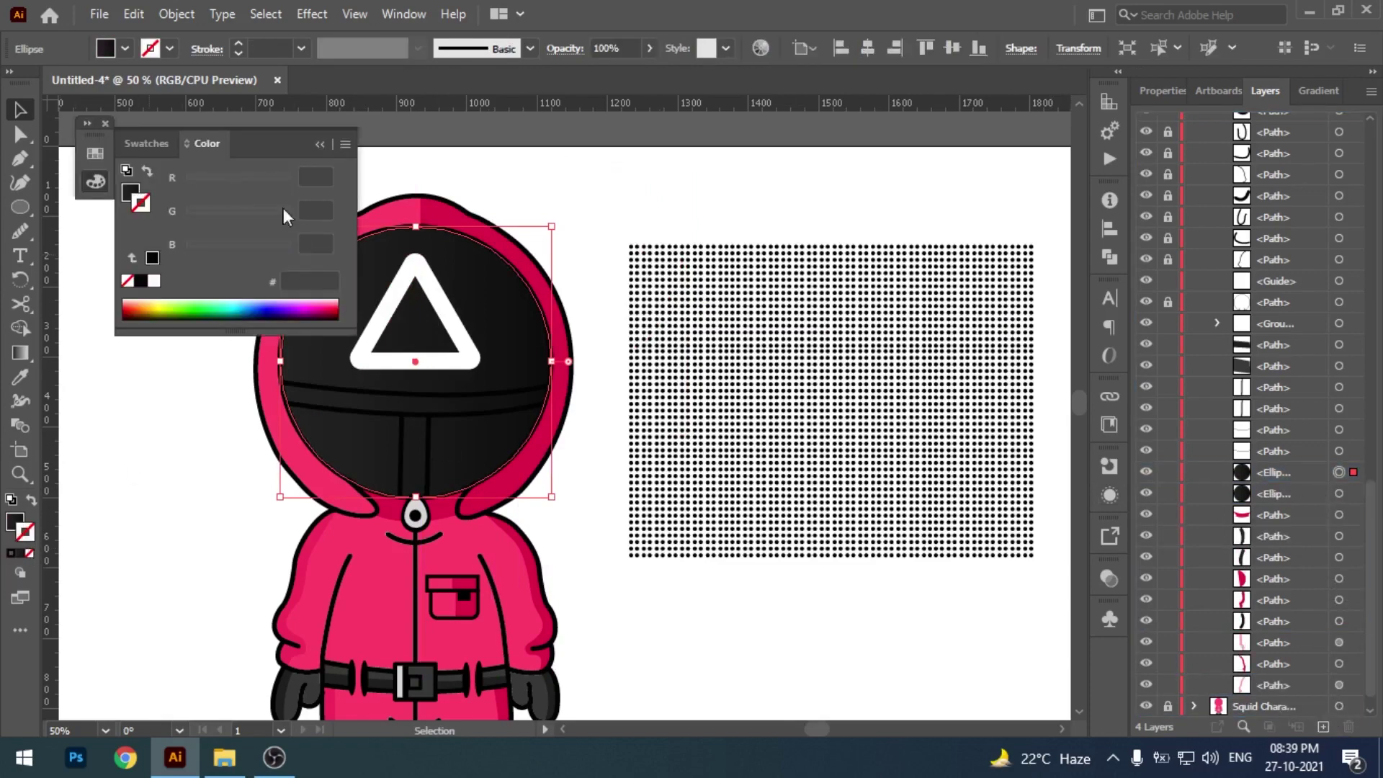
# - Move the dot grid over the head, stack it under the visor copy, and Make Clipping Mask
pyautogui.click(319, 145)
pyautogui.moveTo(830, 398); pyautogui.dragTo(427, 358)
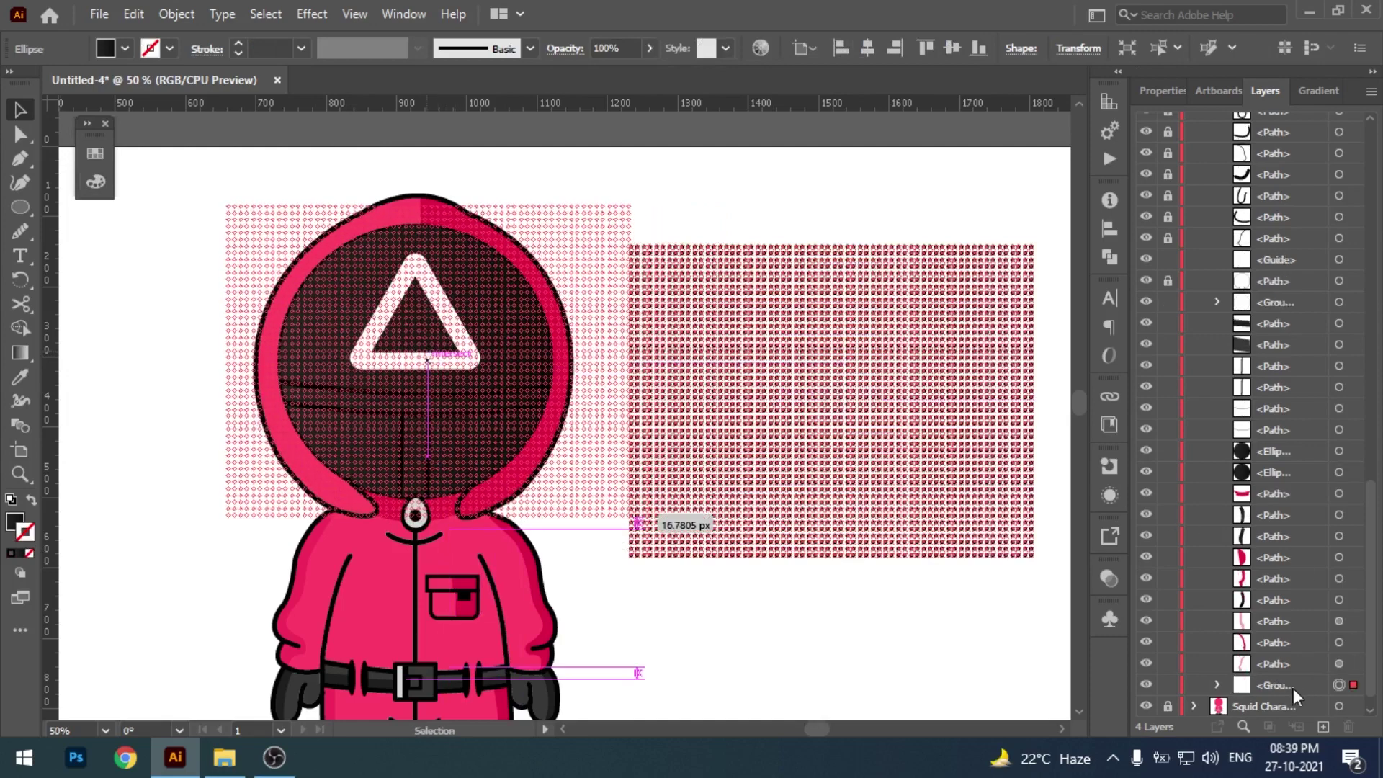
pyautogui.moveTo(1275, 685); pyautogui.dragTo(1276, 461)
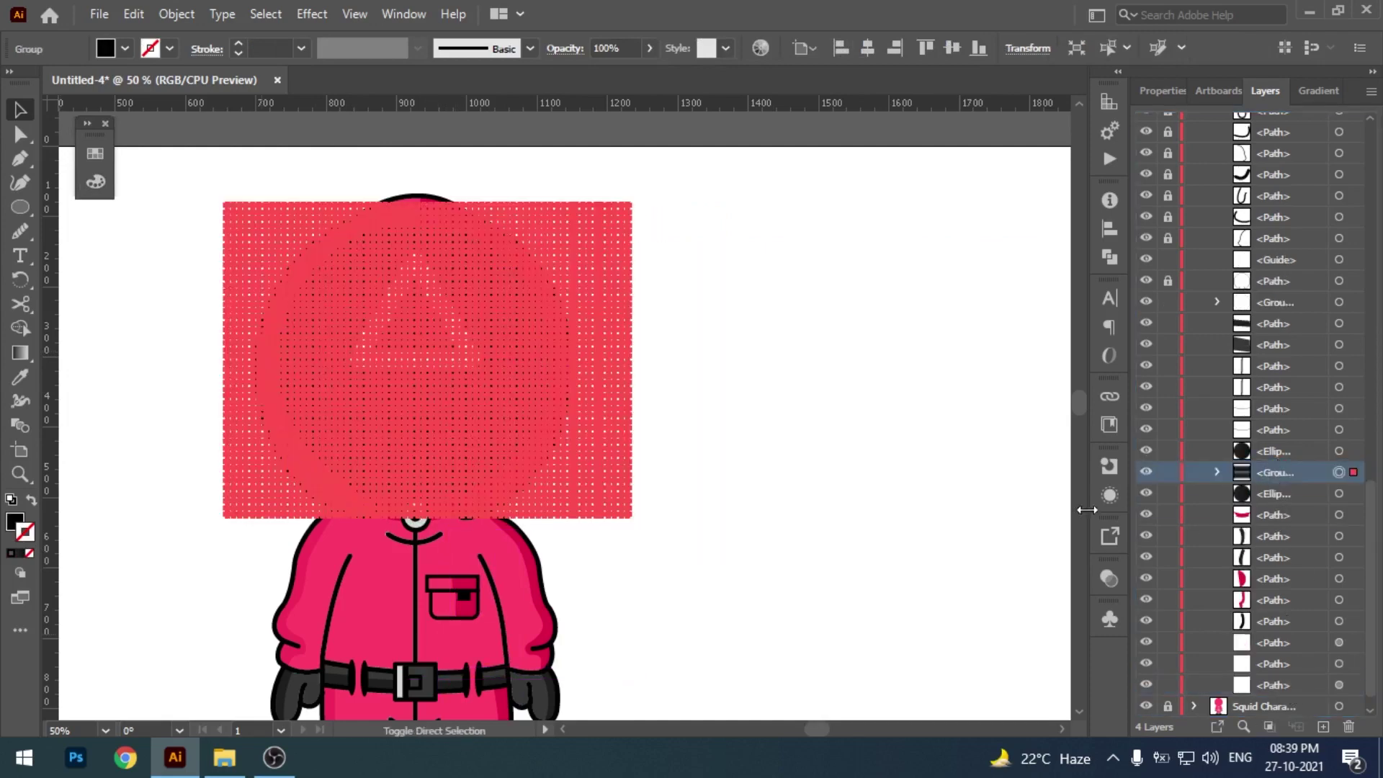
pyautogui.click(1339, 453)
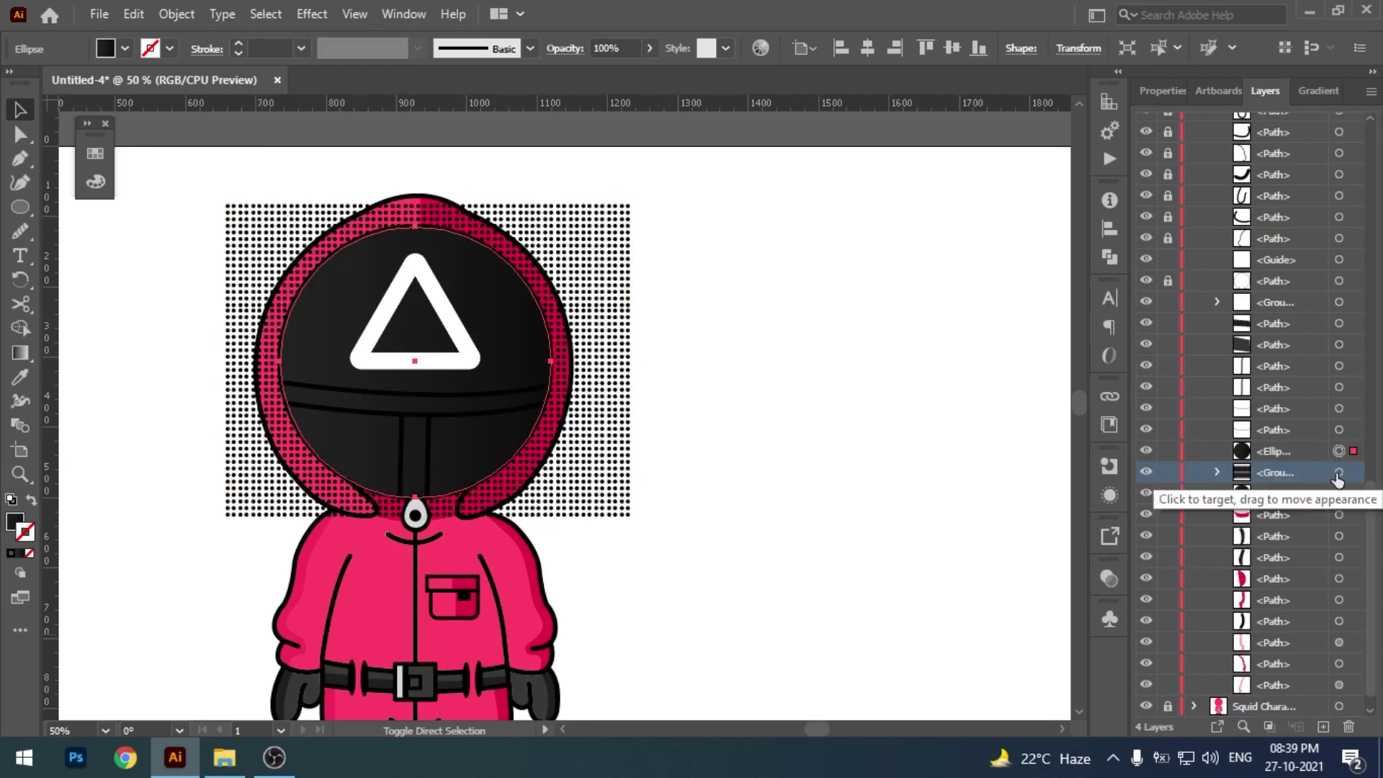
pyautogui.rightClick(540, 347)
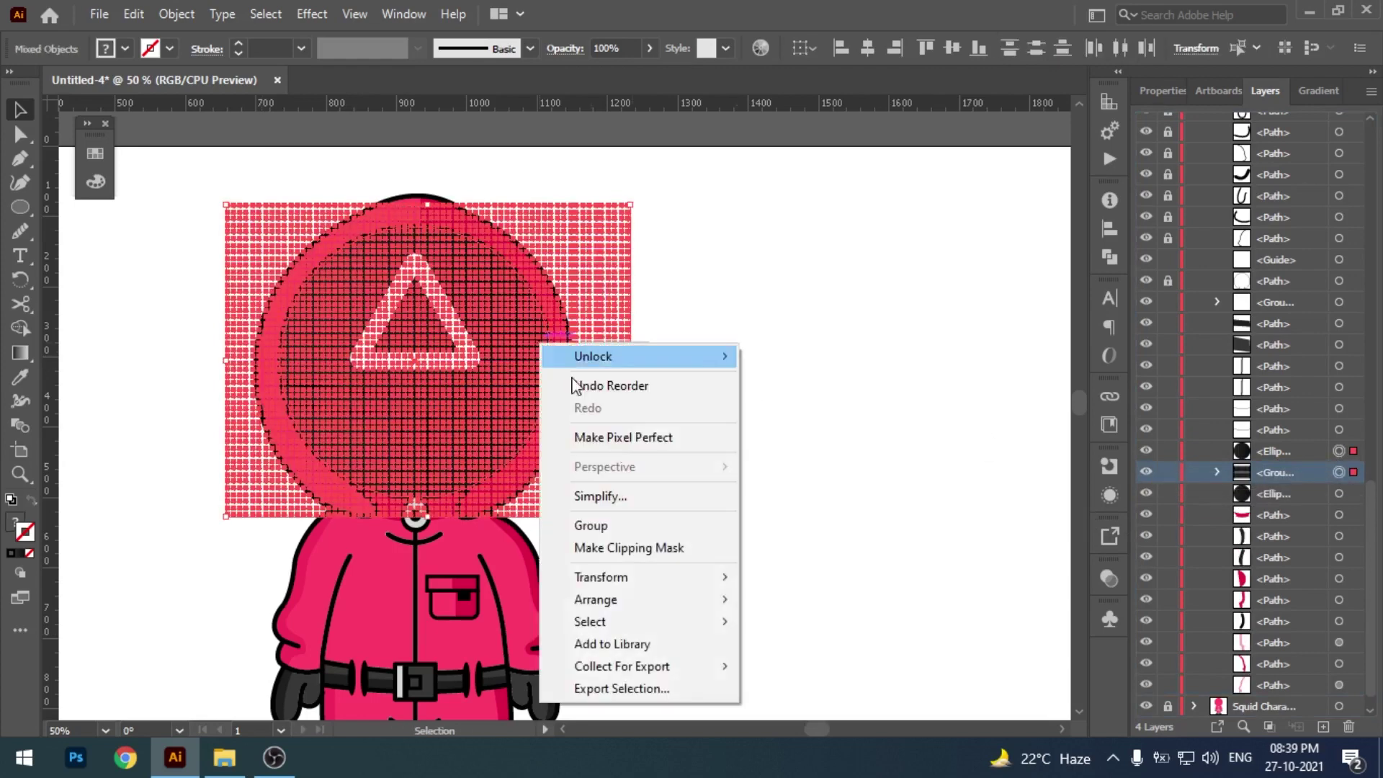
pyautogui.click(612, 547)
pyautogui.click(729, 525)
pyautogui.moveTo(729, 525); pyautogui.dragTo(818, 516)
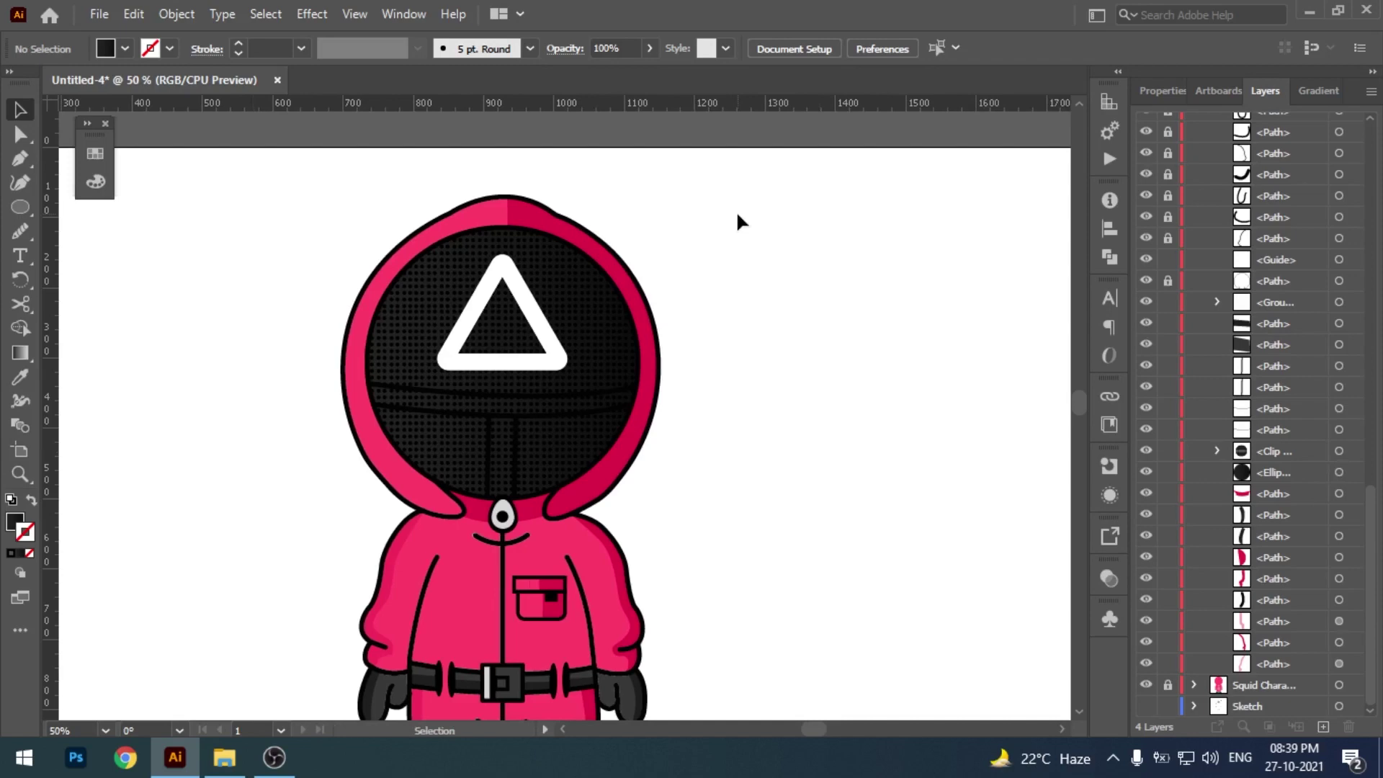
# - Try 50% opacity on the mask ellipse, then undo it
pyautogui.hotkey('ctrl', '=')
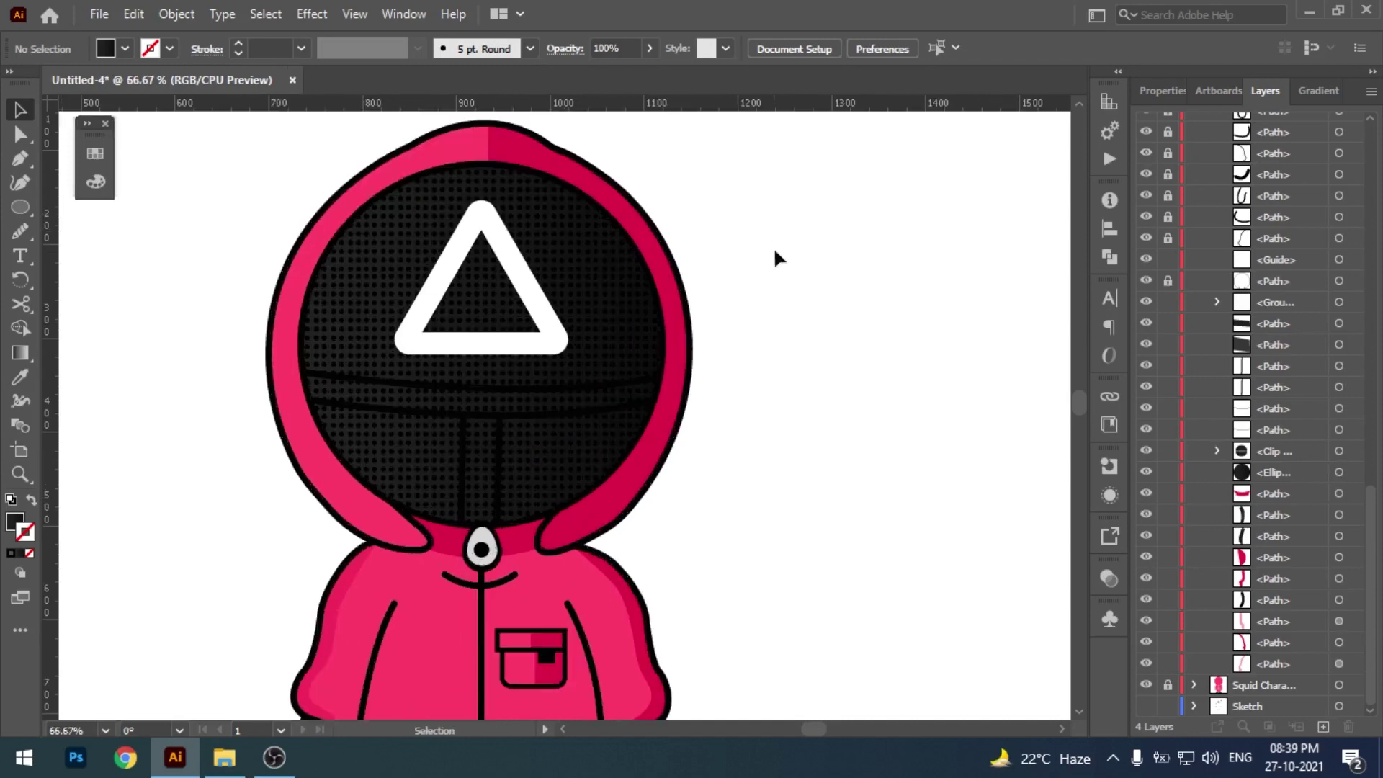
pyautogui.scroll(1, 901, 325)
pyautogui.click(1338, 474)
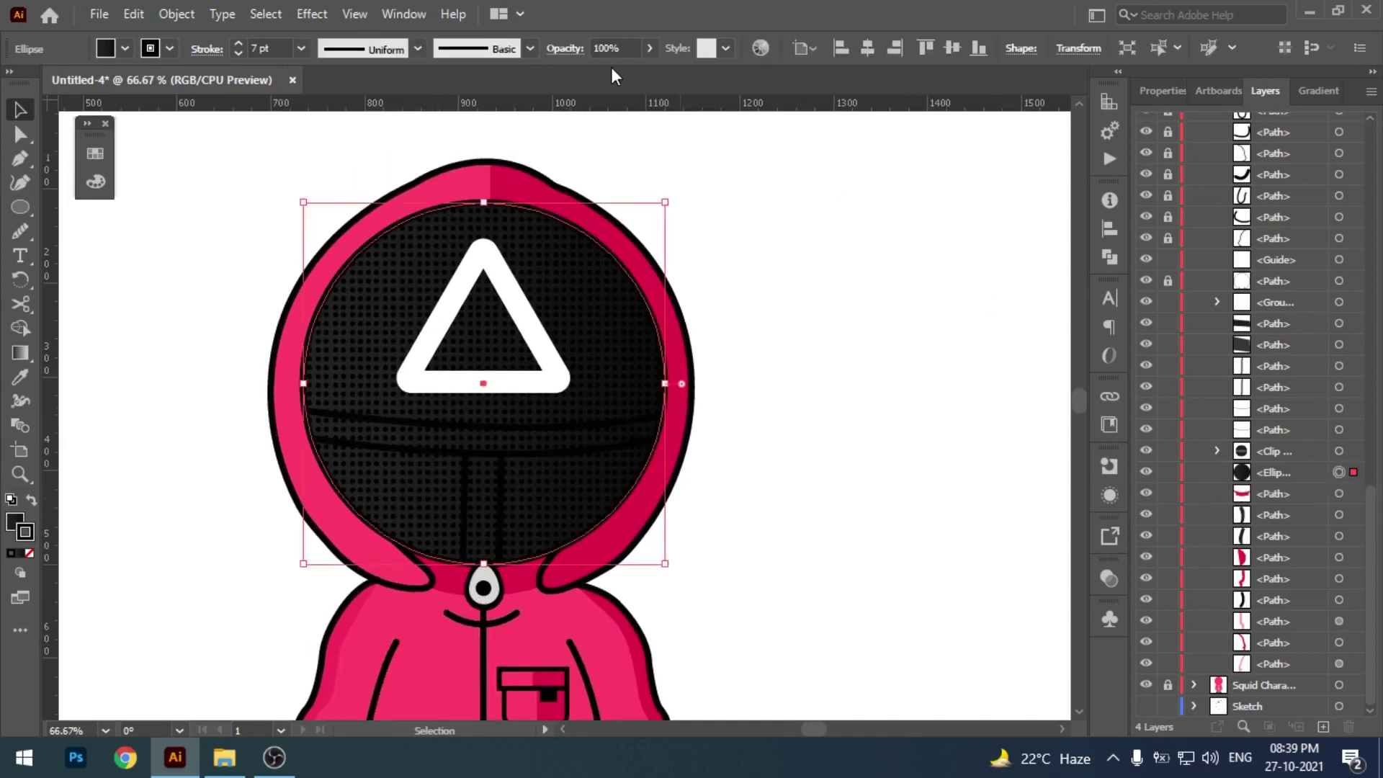
pyautogui.write('50')
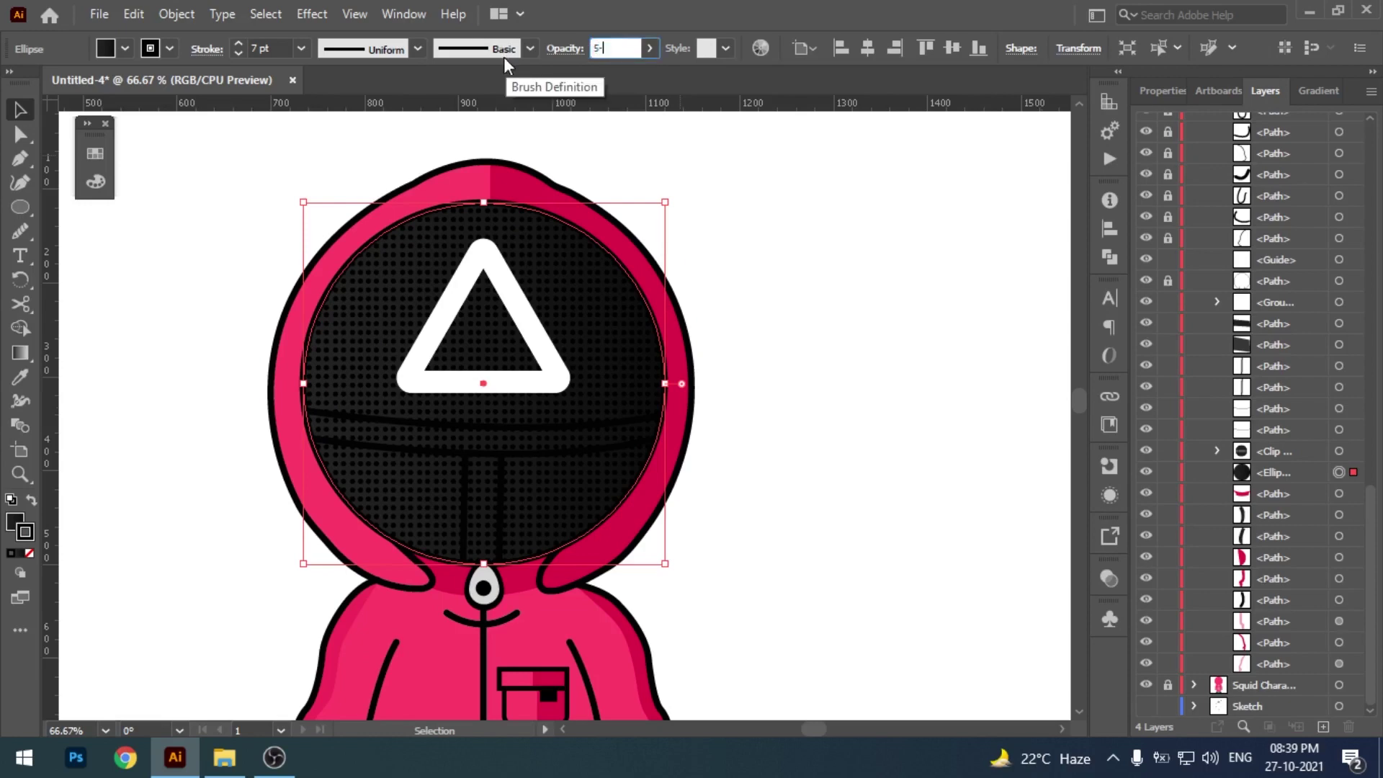
pyautogui.press('Return')
pyautogui.hotkey('ctrl', 'z')
pyautogui.press('a')
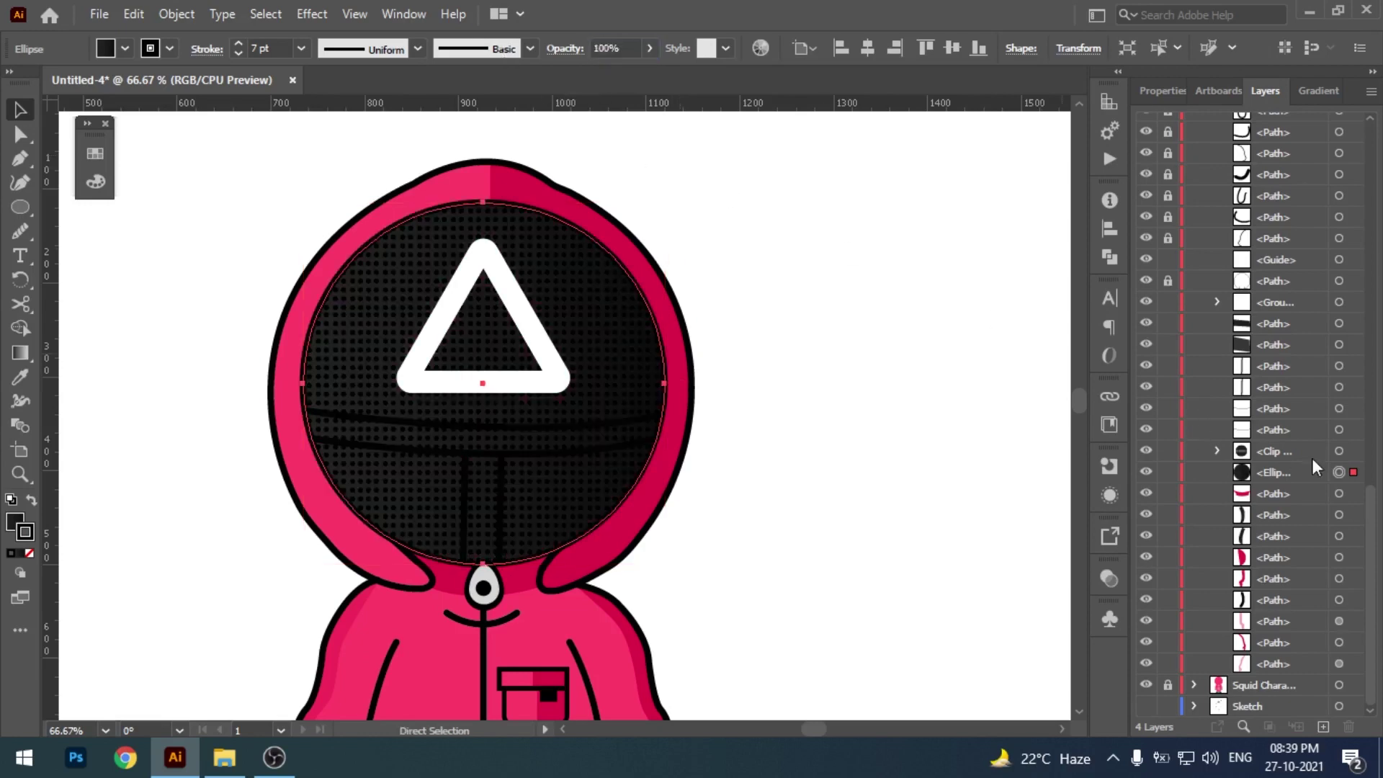
pyautogui.press('v')
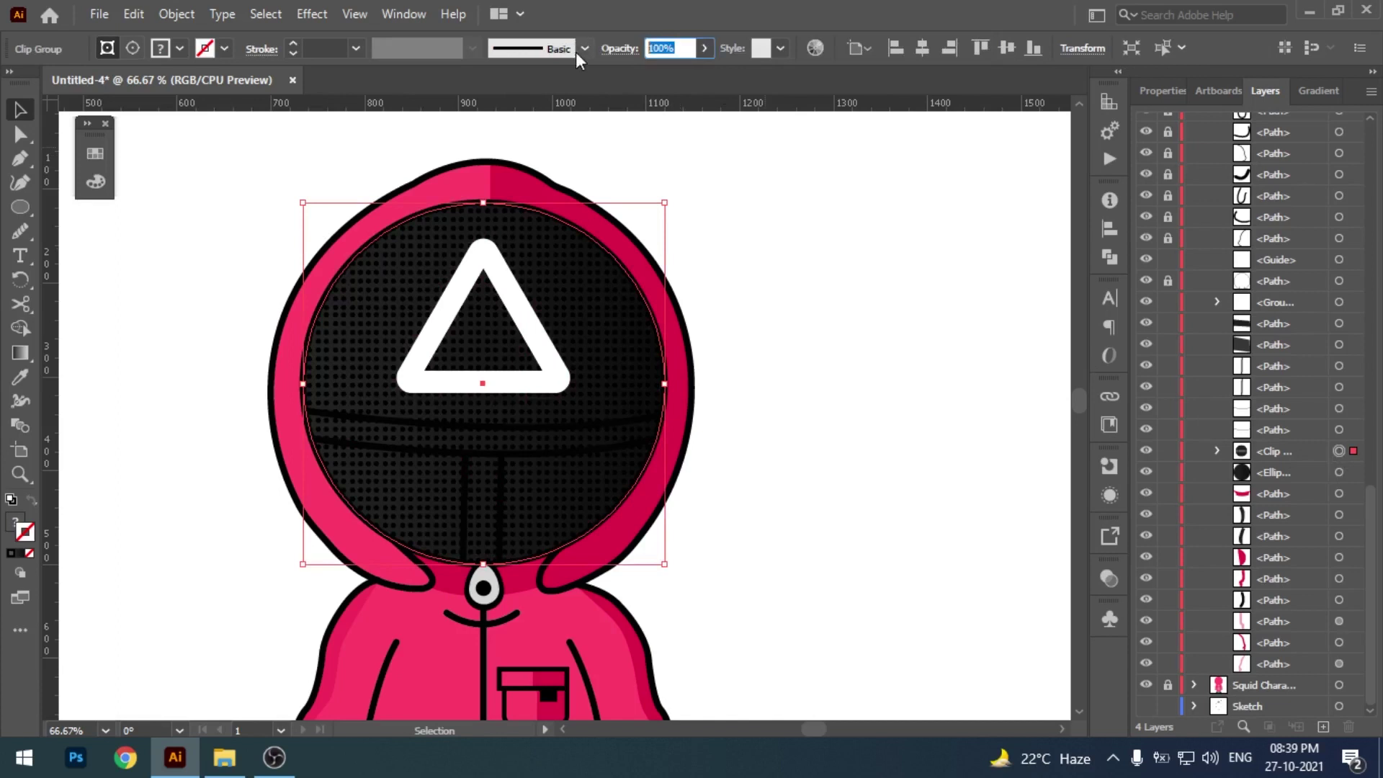
pyautogui.write('50')
pyautogui.click(802, 306)
pyautogui.moveTo(880, 346); pyautogui.dragTo(852, 325)
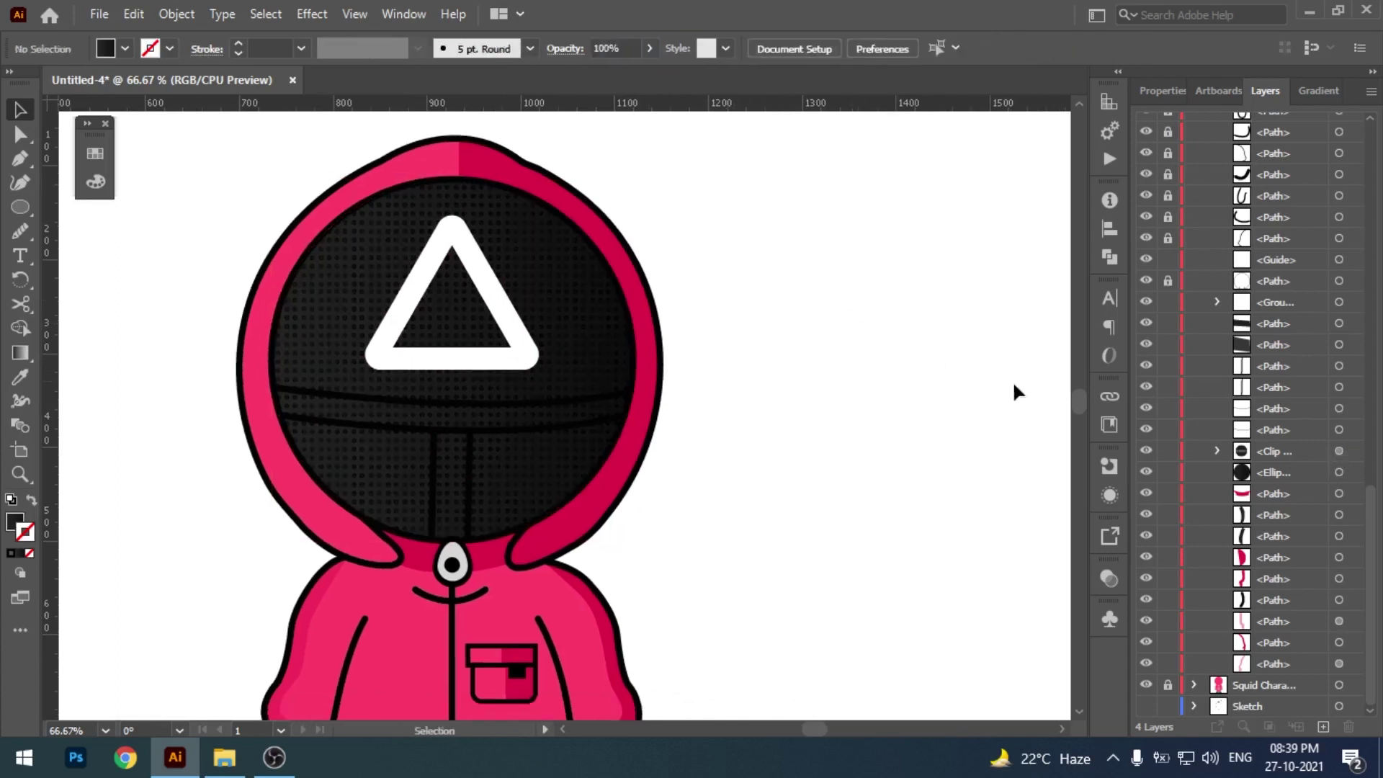
# - Set the clipped dot texture group to 20% opacity, toggling visibility to compare
pyautogui.click(1338, 451)
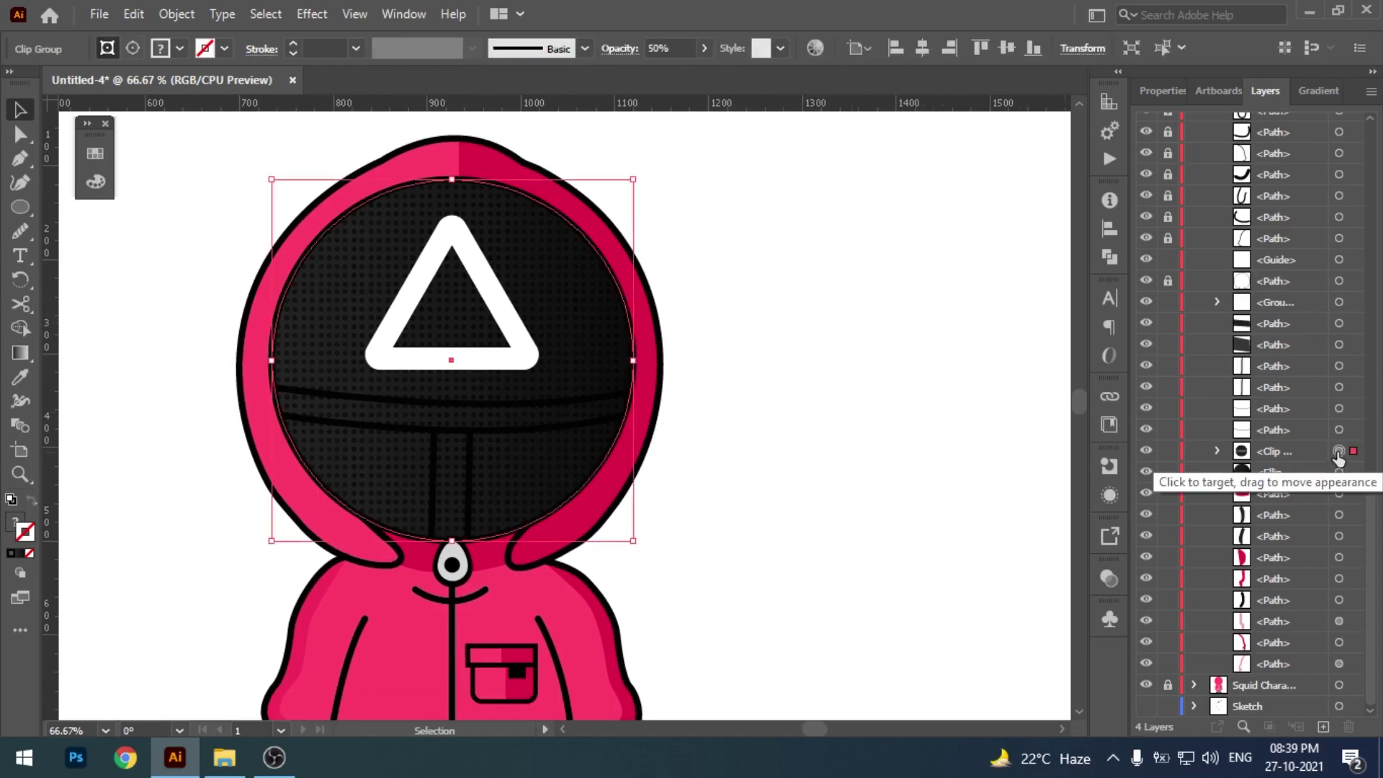
pyautogui.click(1147, 452)
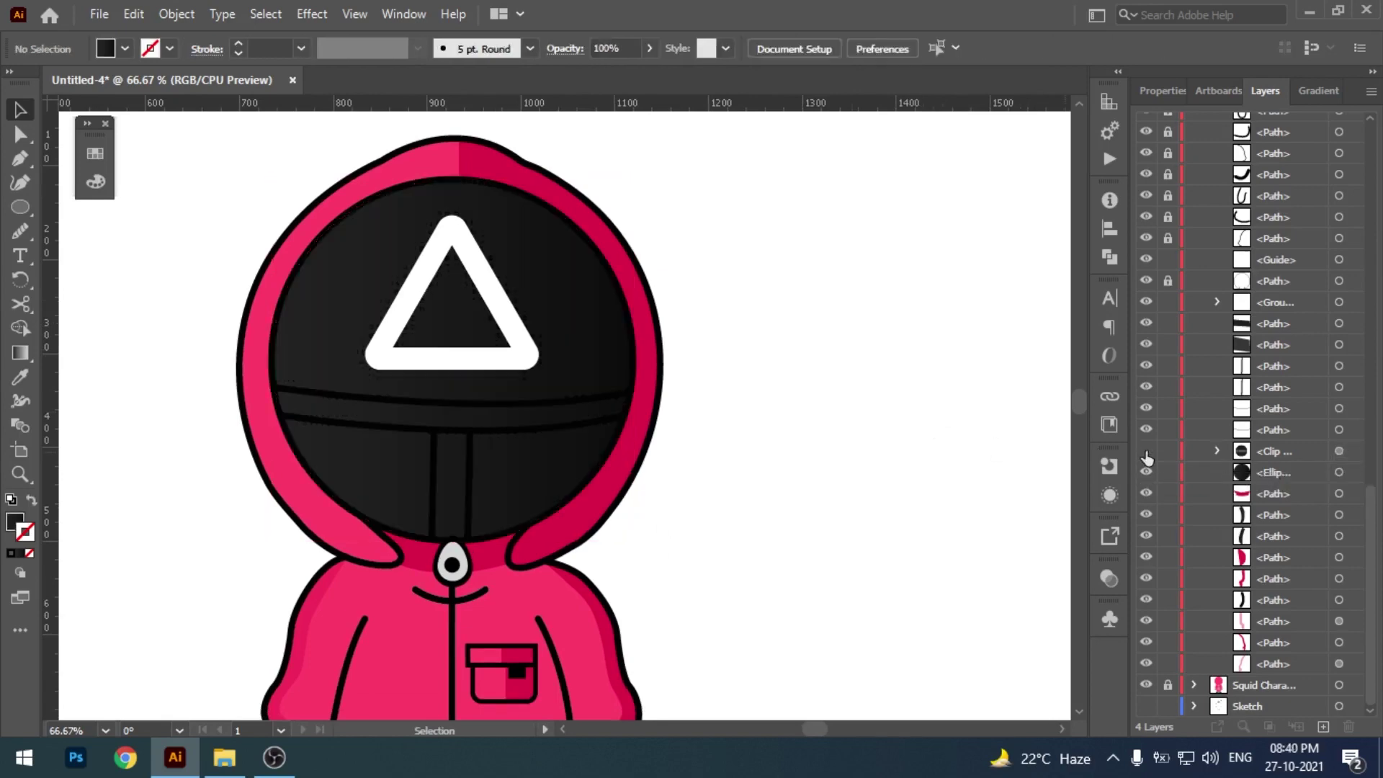
pyautogui.click(1338, 452)
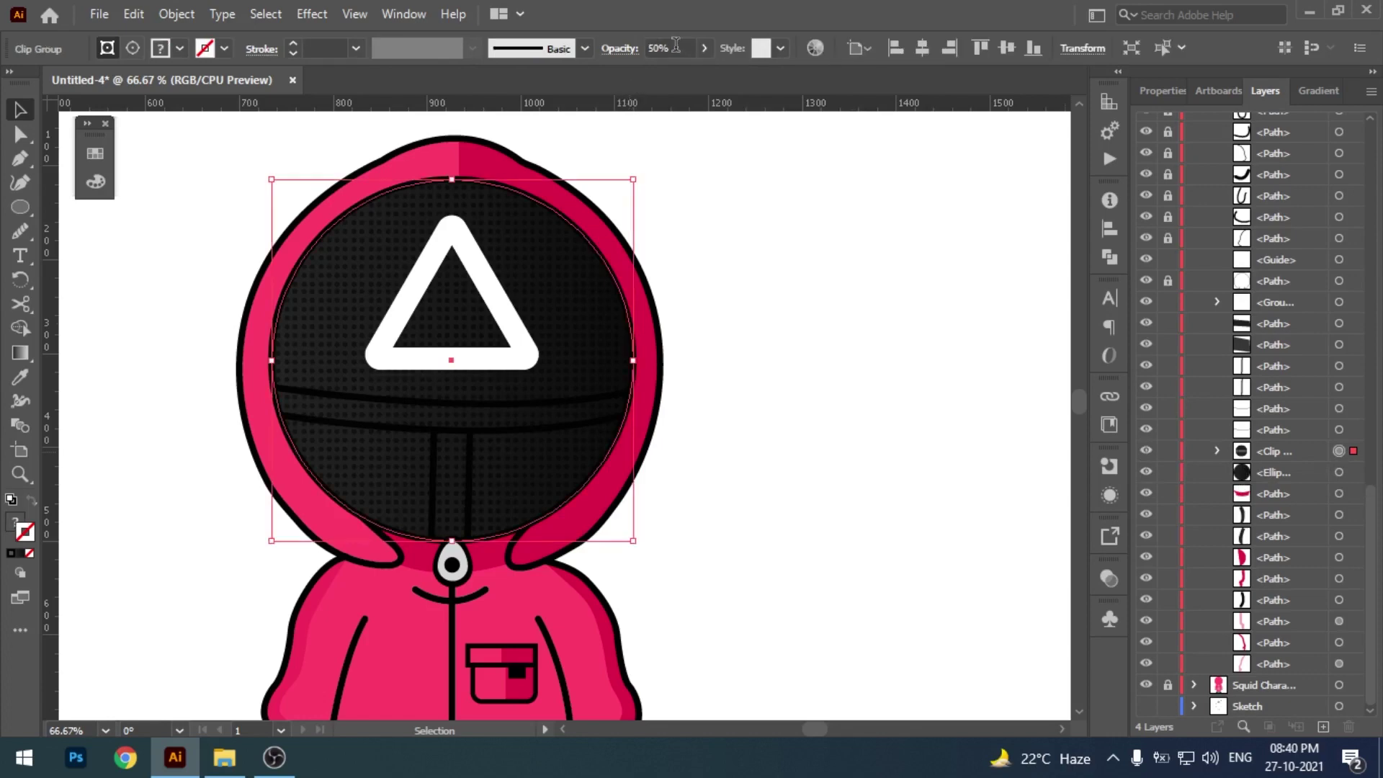
pyautogui.click(763, 248)
pyautogui.moveTo(784, 322); pyautogui.dragTo(795, 298)
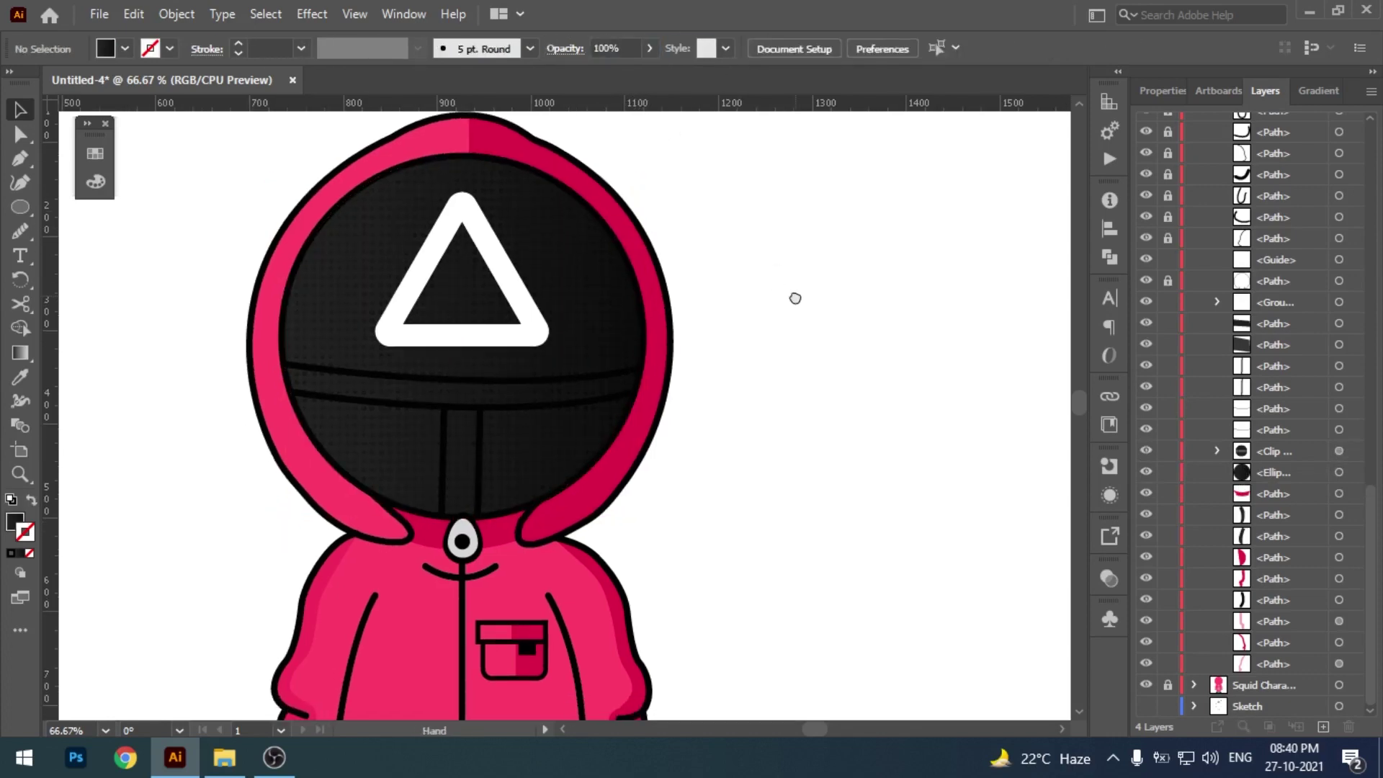
pyautogui.click(1339, 472)
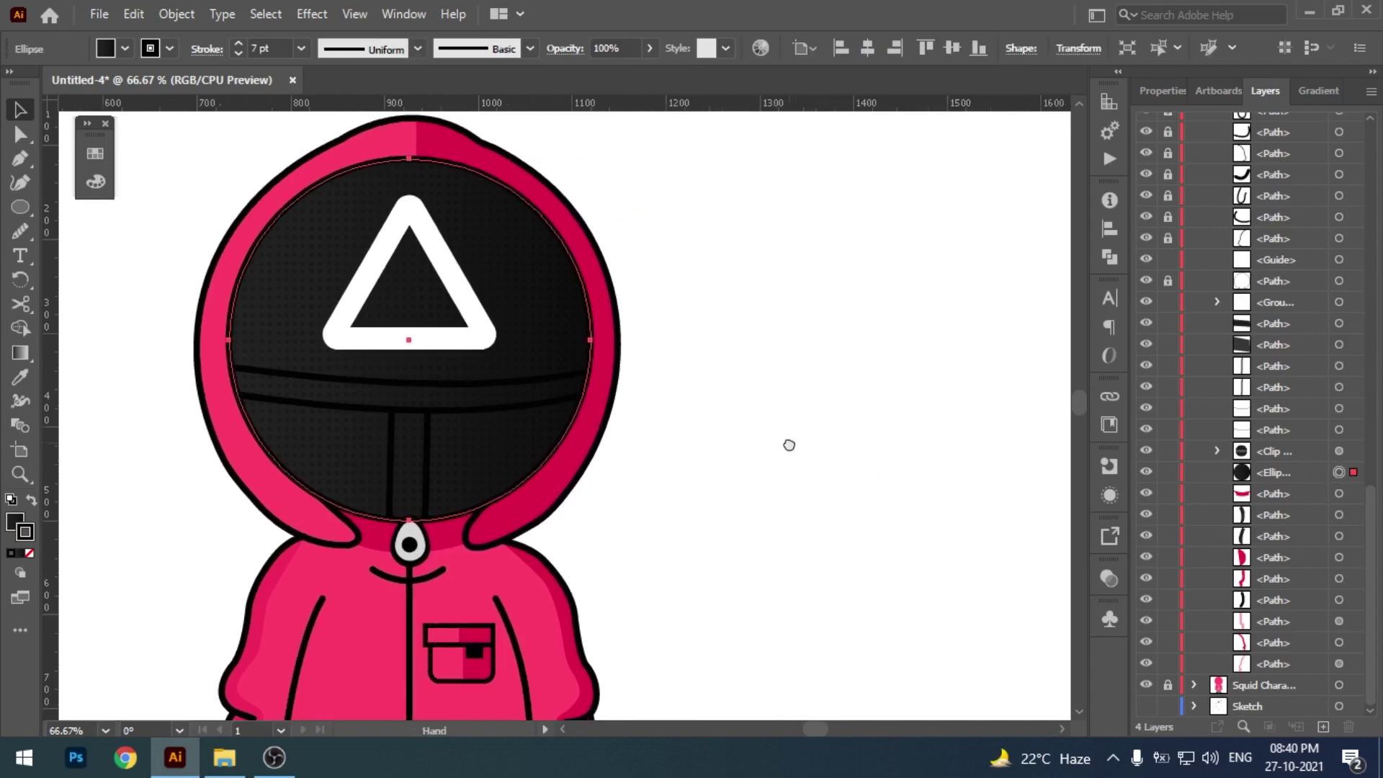
pyautogui.moveTo(840, 443); pyautogui.dragTo(787, 441)
# - Fill the mask with a linear gradient angled from upper-left to lower-right
pyautogui.click(403, 14)
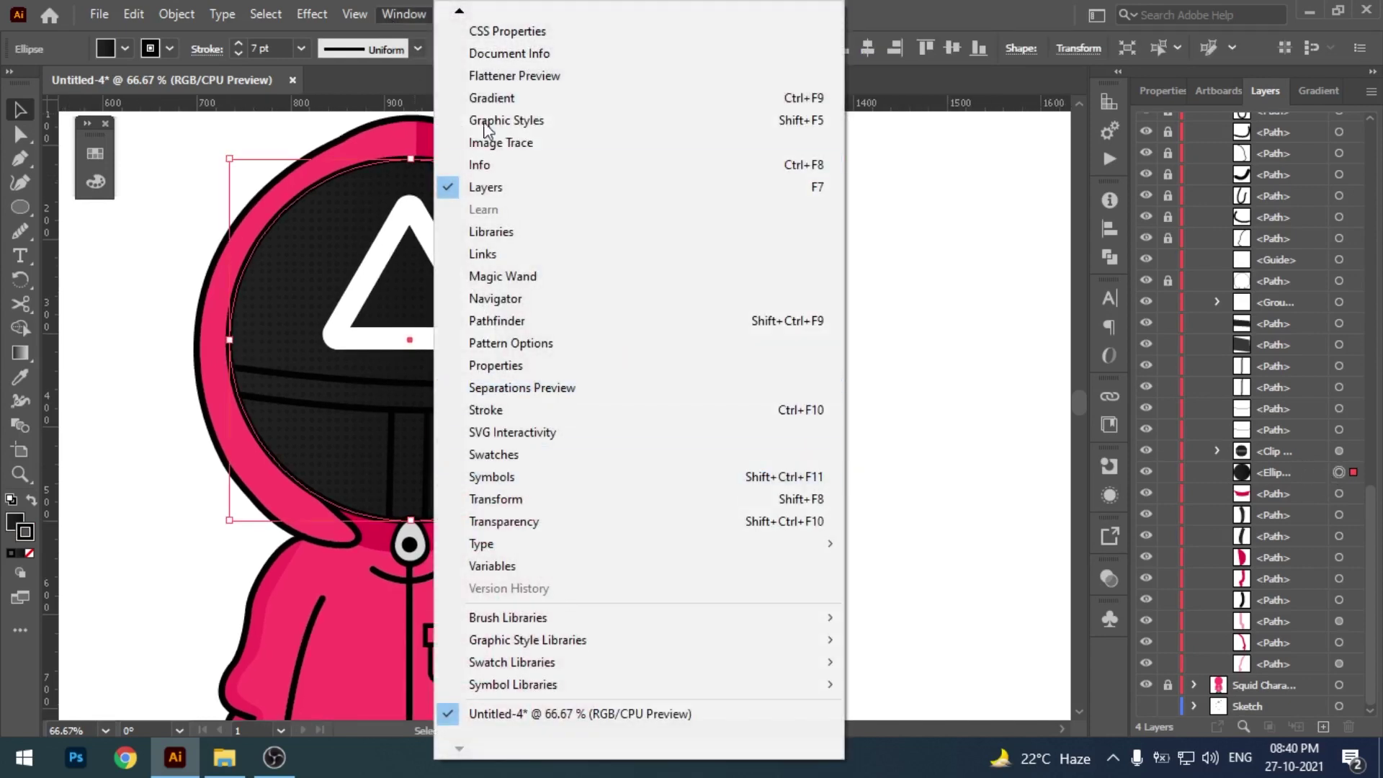
pyautogui.click(504, 98)
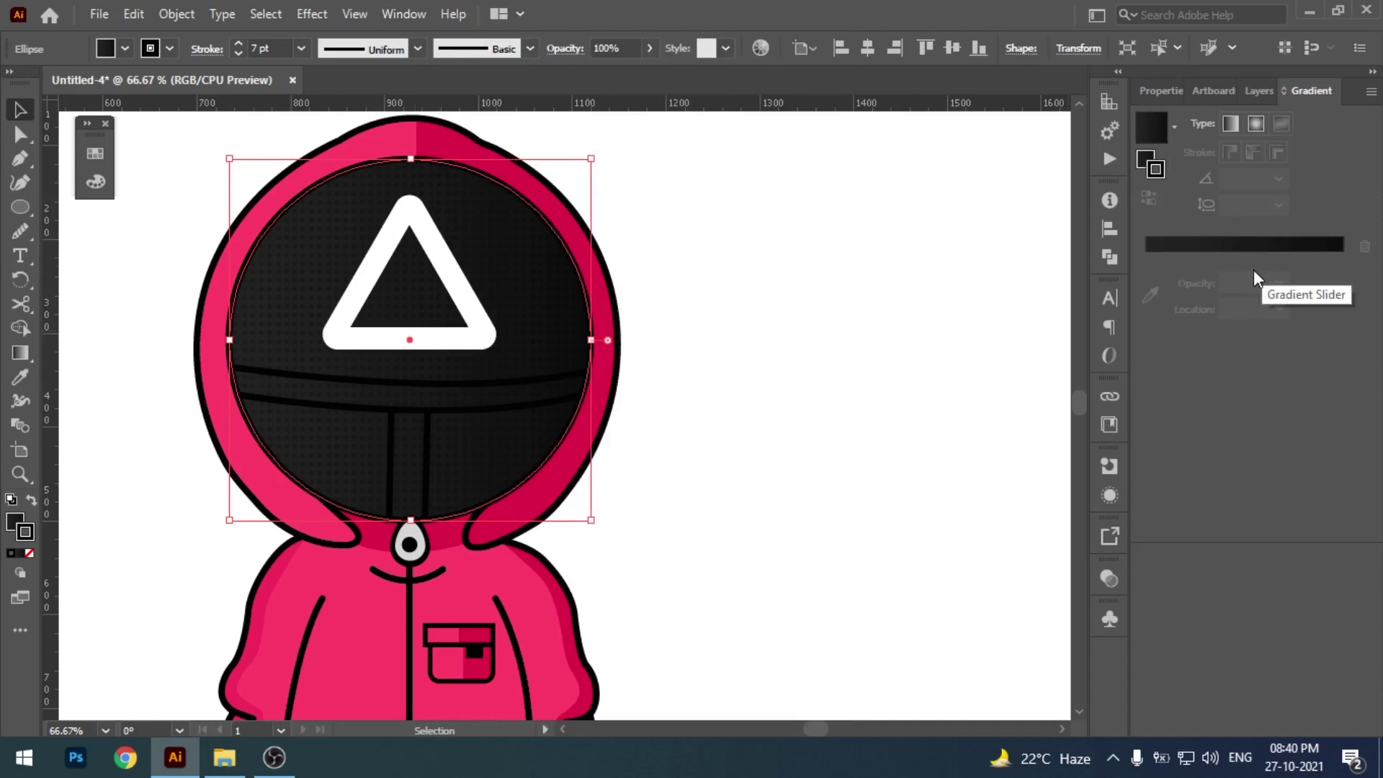
pyautogui.click(1145, 160)
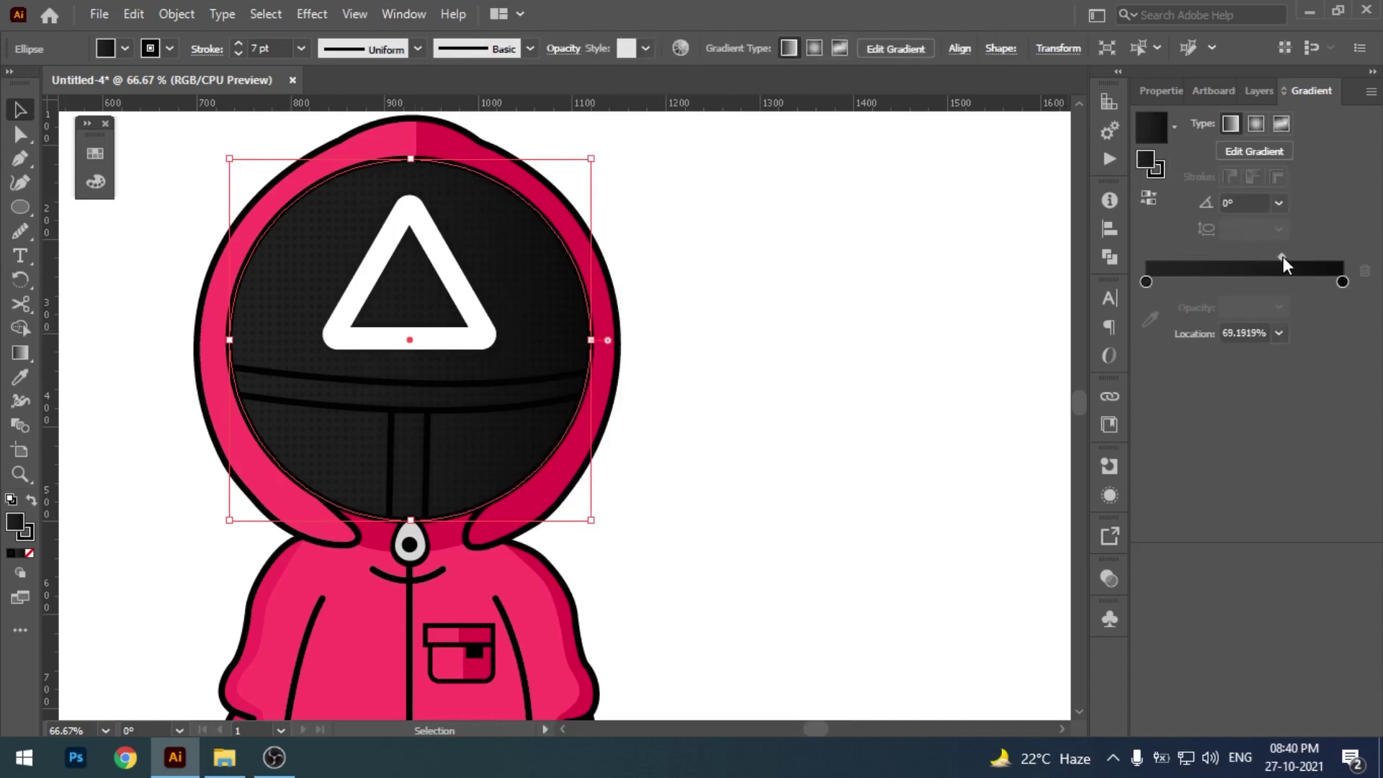
pyautogui.press('g')
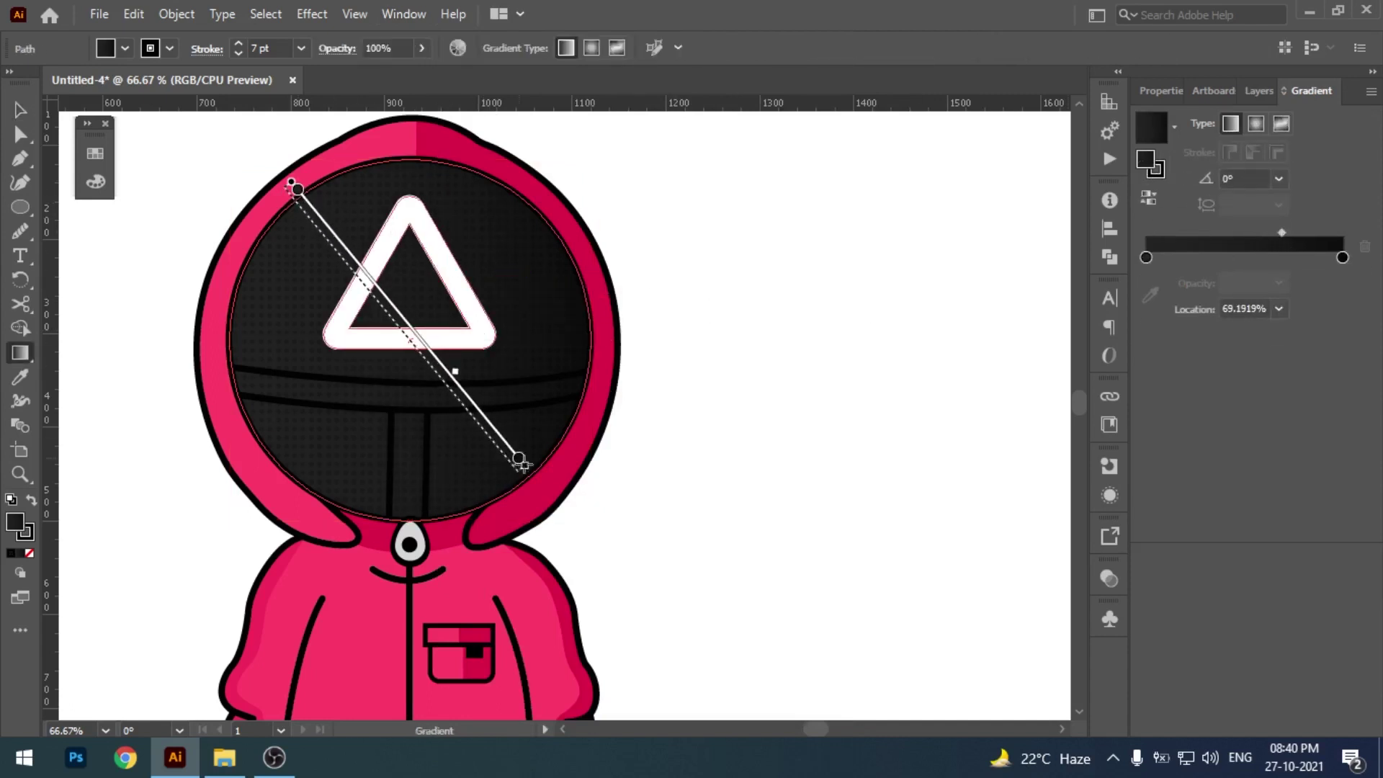
pyautogui.moveTo(335, 234); pyautogui.dragTo(537, 494)
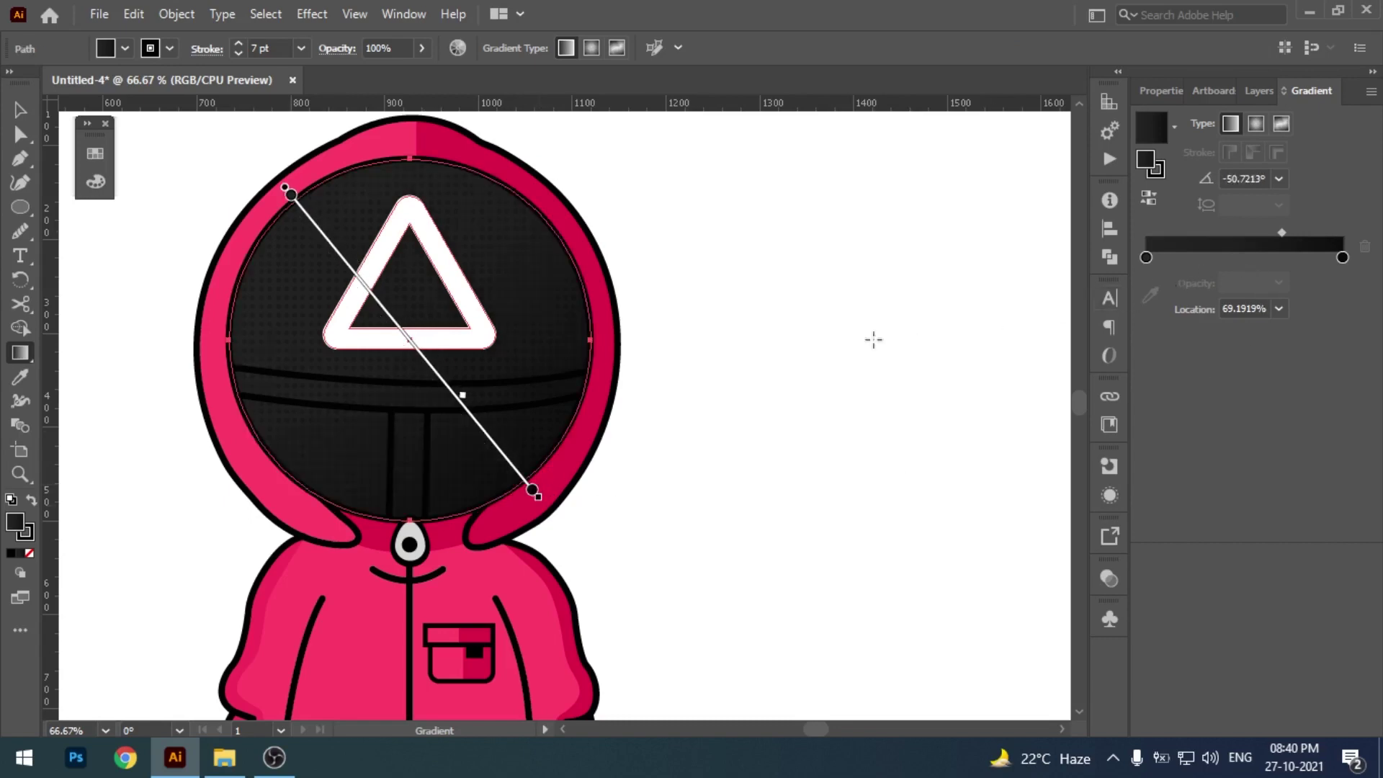
pyautogui.press('v')
# - Draw a helper rectangle with no stroke and a #262626 dark grey fill
pyautogui.moveTo(737, 286); pyautogui.dragTo(835, 349)
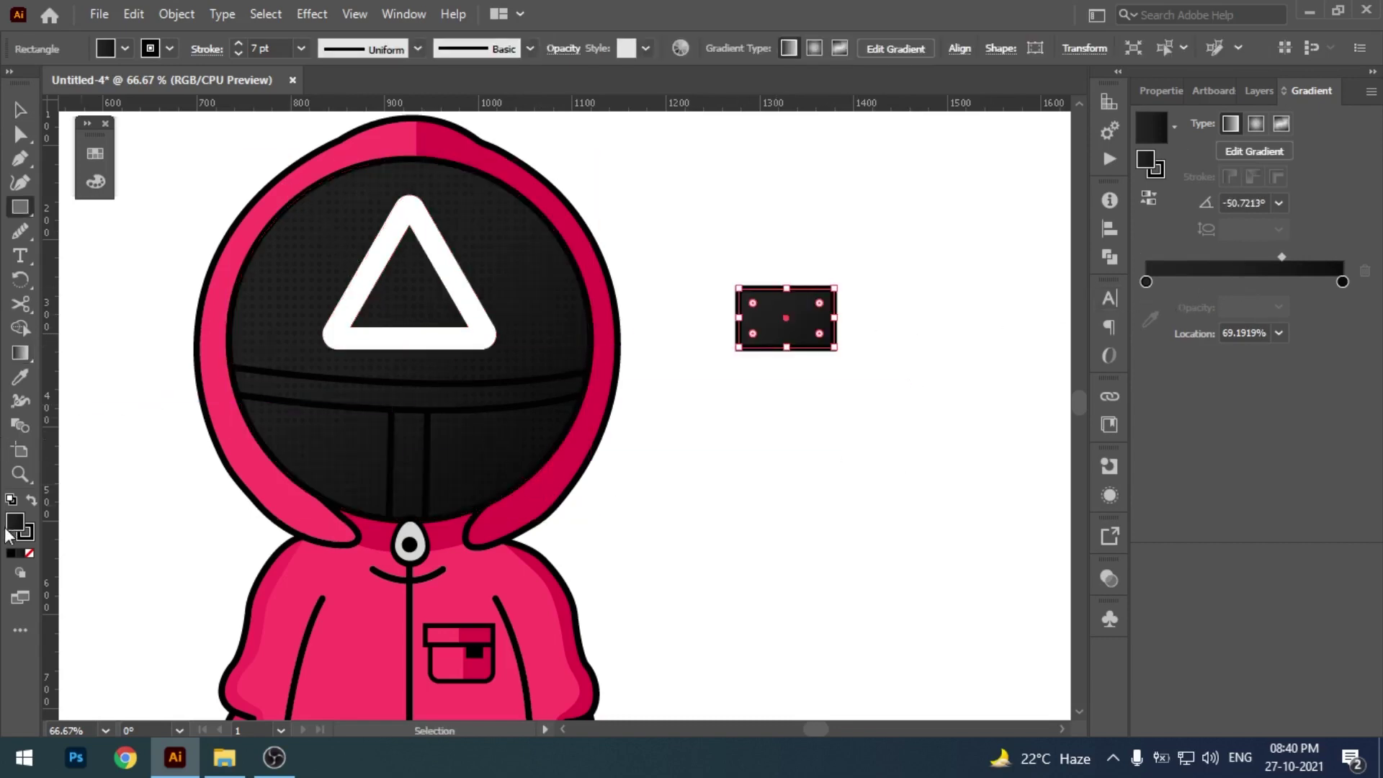
pyautogui.click(29, 553)
pyautogui.click(14, 521)
pyautogui.click(10, 552)
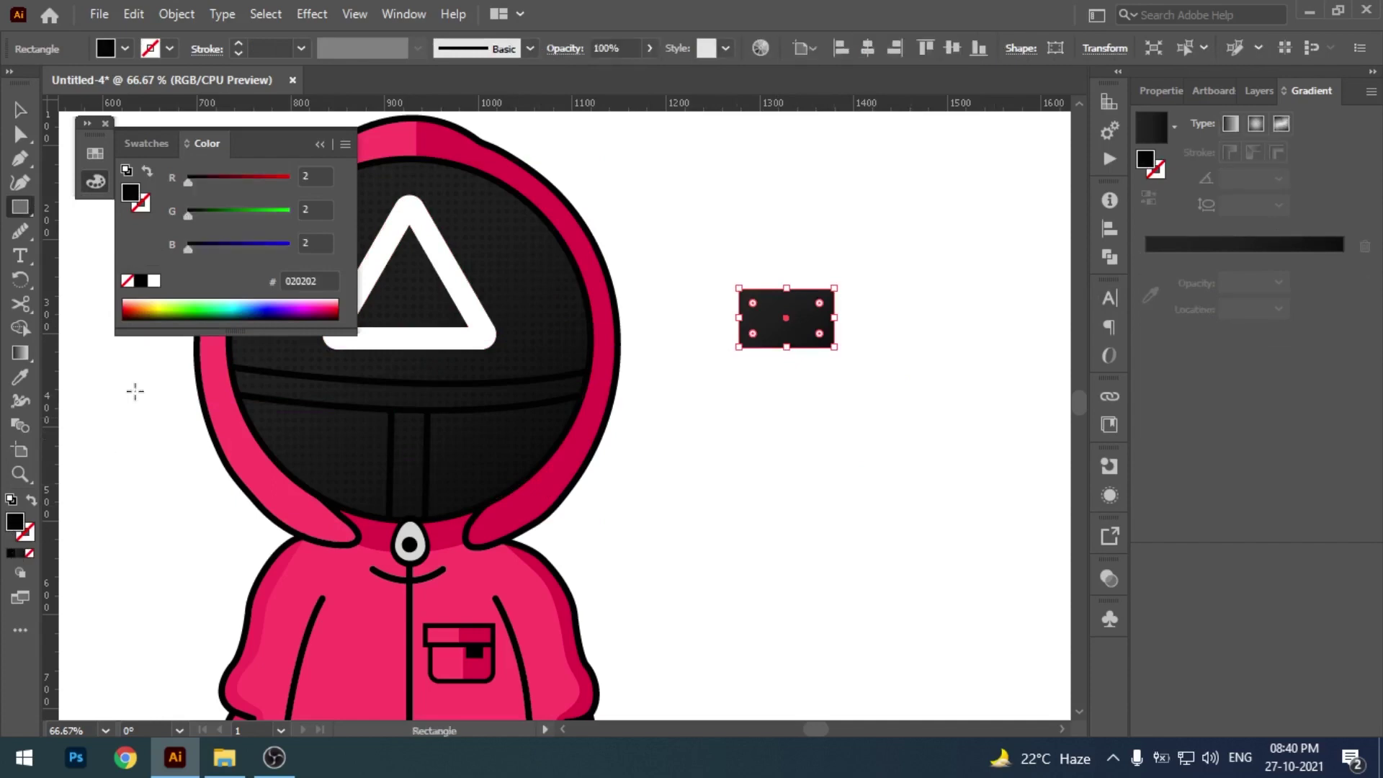
pyautogui.doubleClick(16, 526)
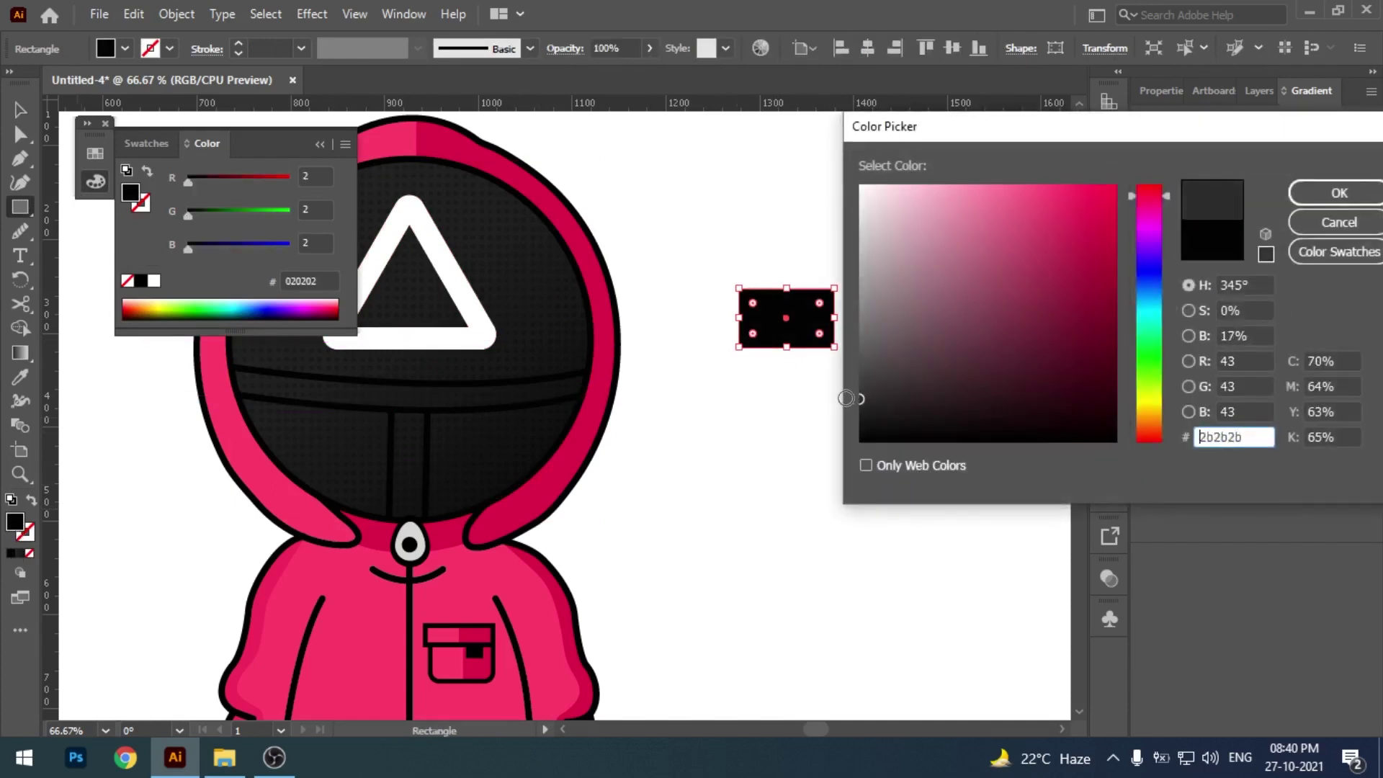
pyautogui.click(1304, 196)
pyautogui.press('v')
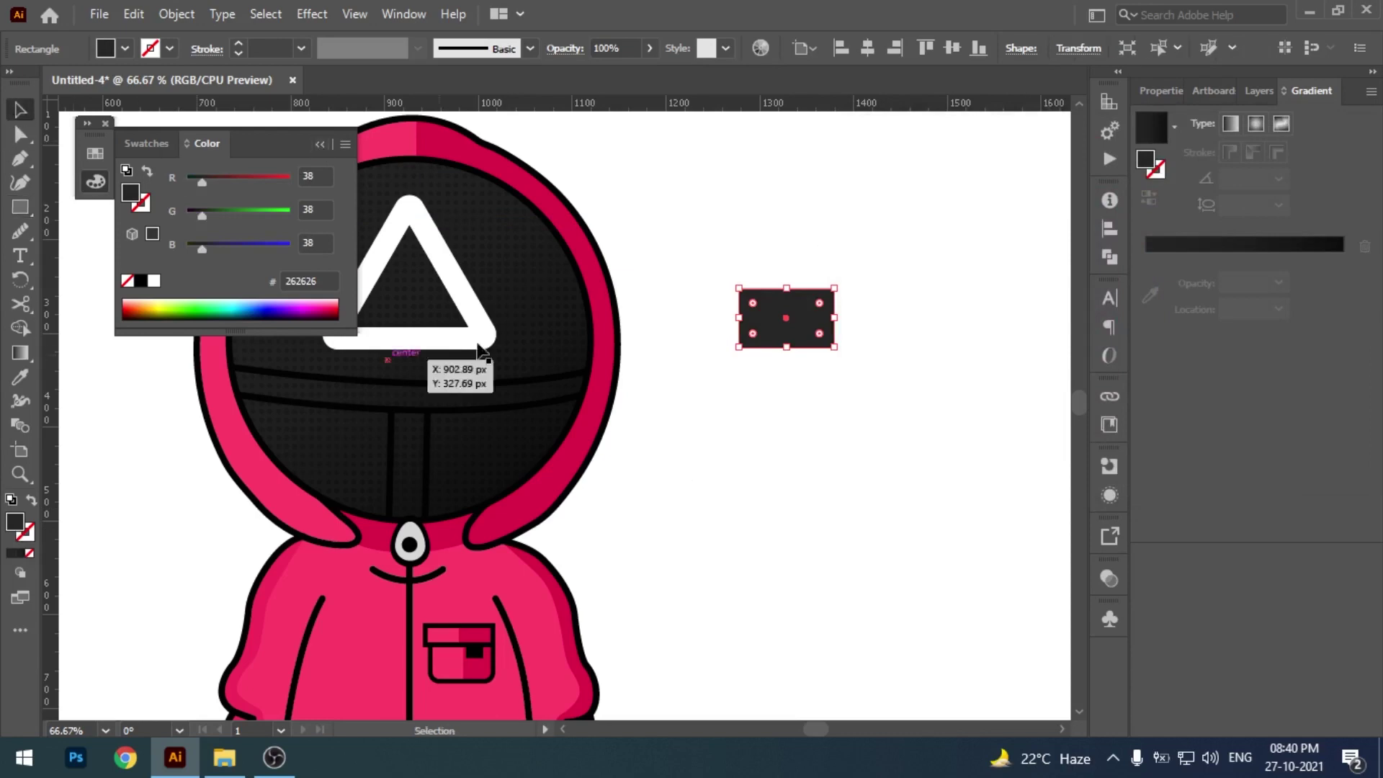
# - Eyedrop the #262626 grey into the mask gradient's starting colour stop
pyautogui.click(572, 346)
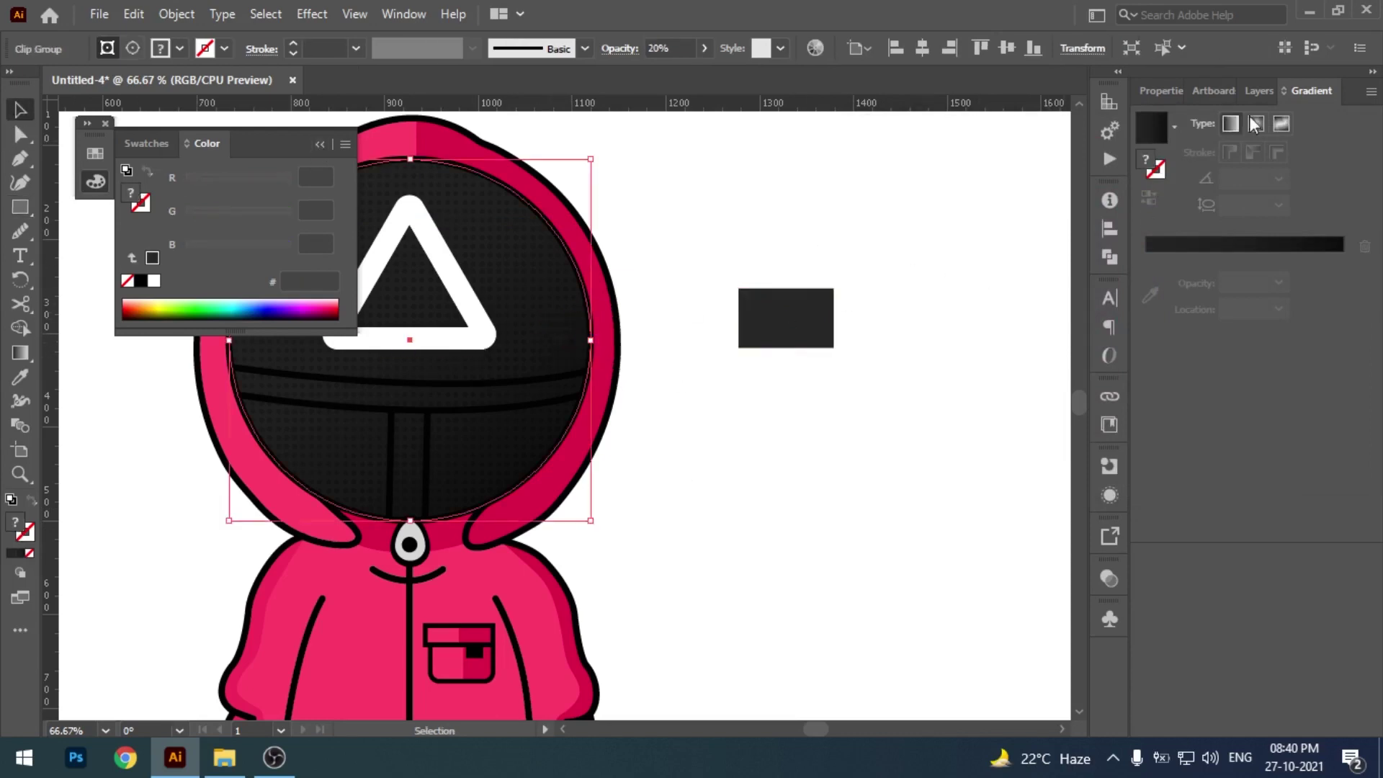
pyautogui.click(1259, 90)
pyautogui.moveTo(1371, 231); pyautogui.dragTo(1363, 666)
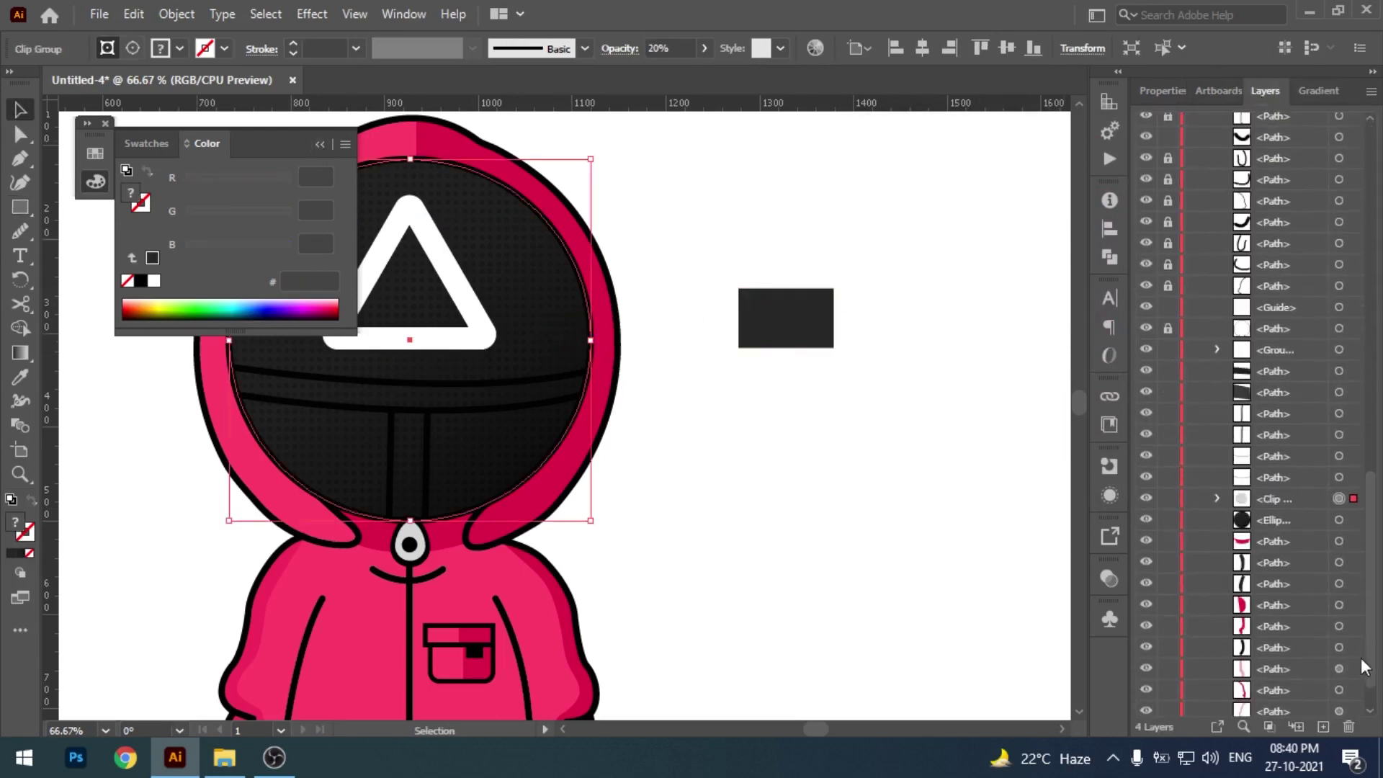
pyautogui.click(1338, 520)
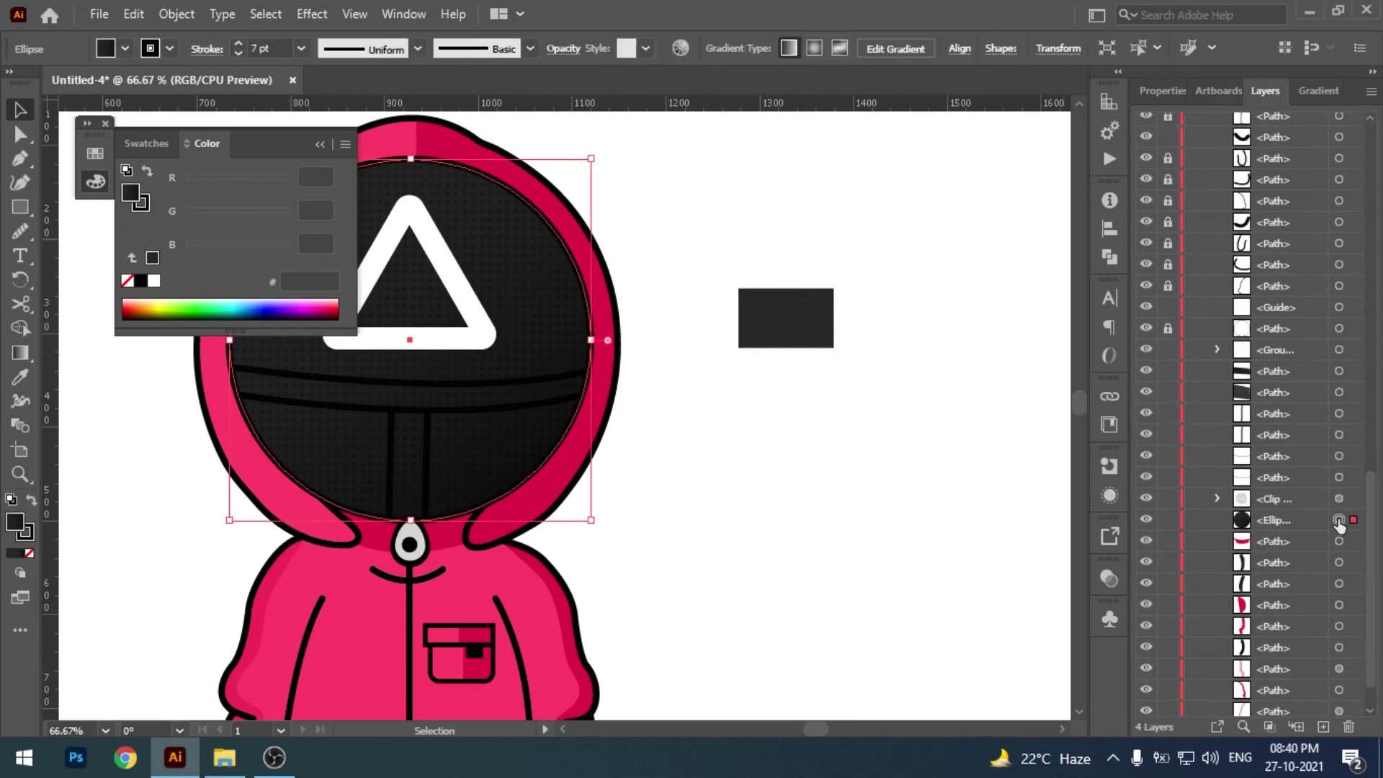
pyautogui.click(1318, 90)
pyautogui.click(1146, 257)
pyautogui.click(1150, 294)
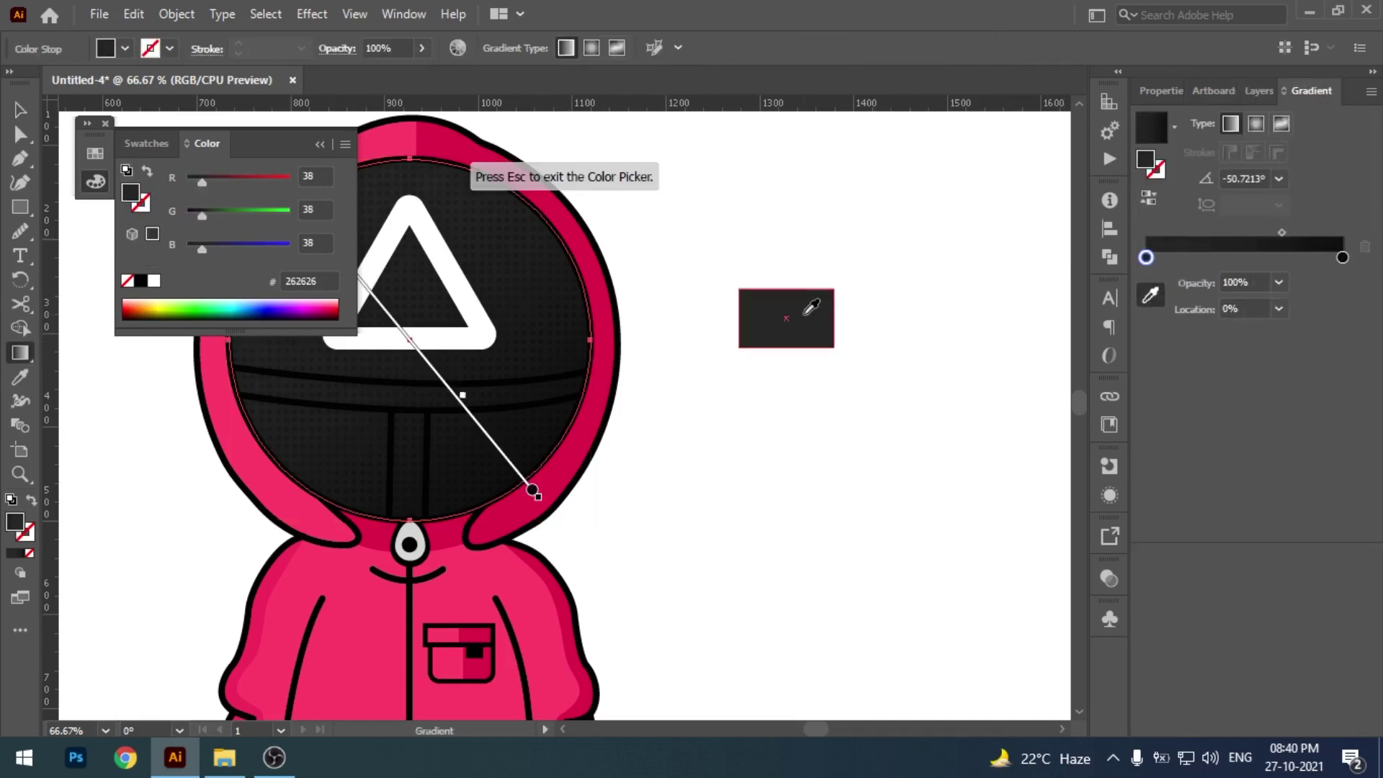
pyautogui.press('Escape')
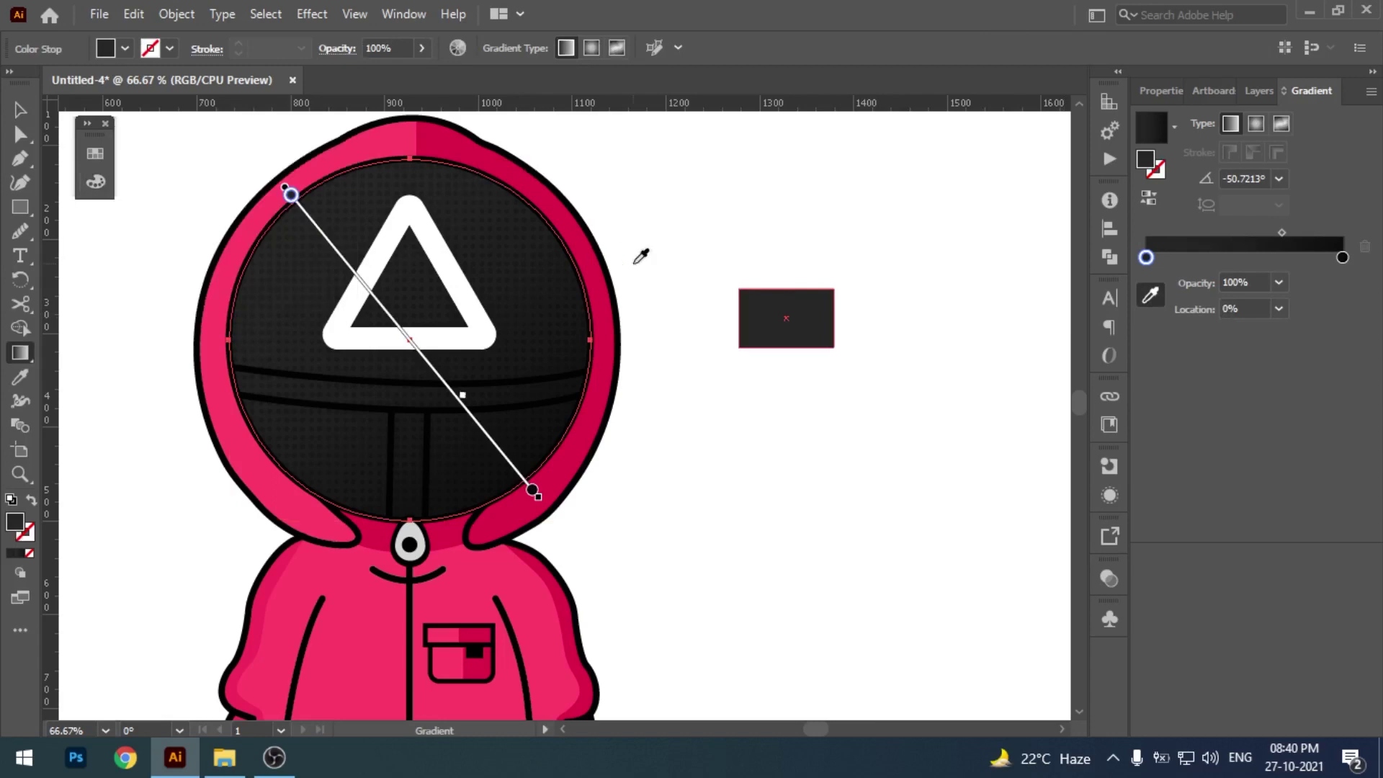
pyautogui.click(20, 110)
# - Delete the temporary grey helper rectangle
pyautogui.click(64, 188)
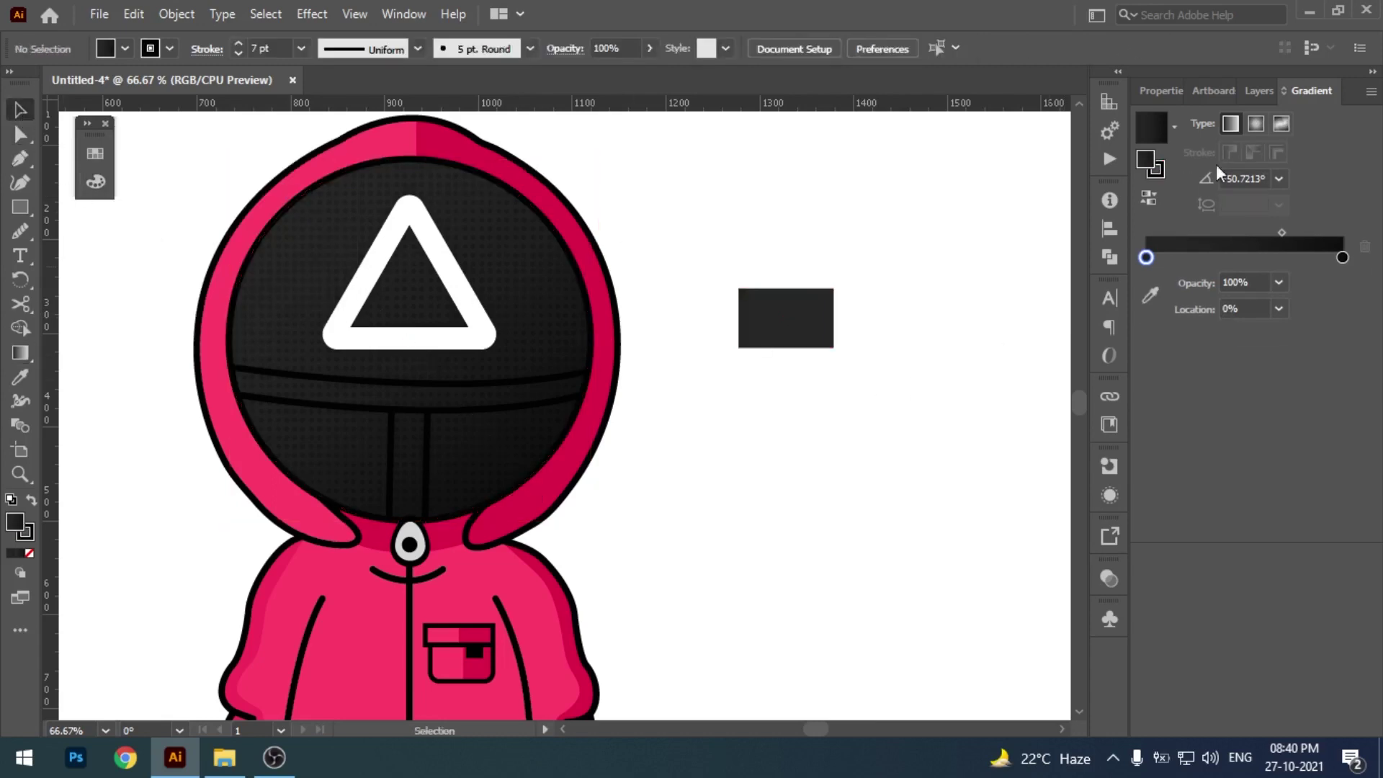
pyautogui.click(1266, 93)
pyautogui.moveTo(724, 250); pyautogui.dragTo(855, 405)
pyautogui.press('Delete')
pyautogui.hotkey('ctrl', '-')
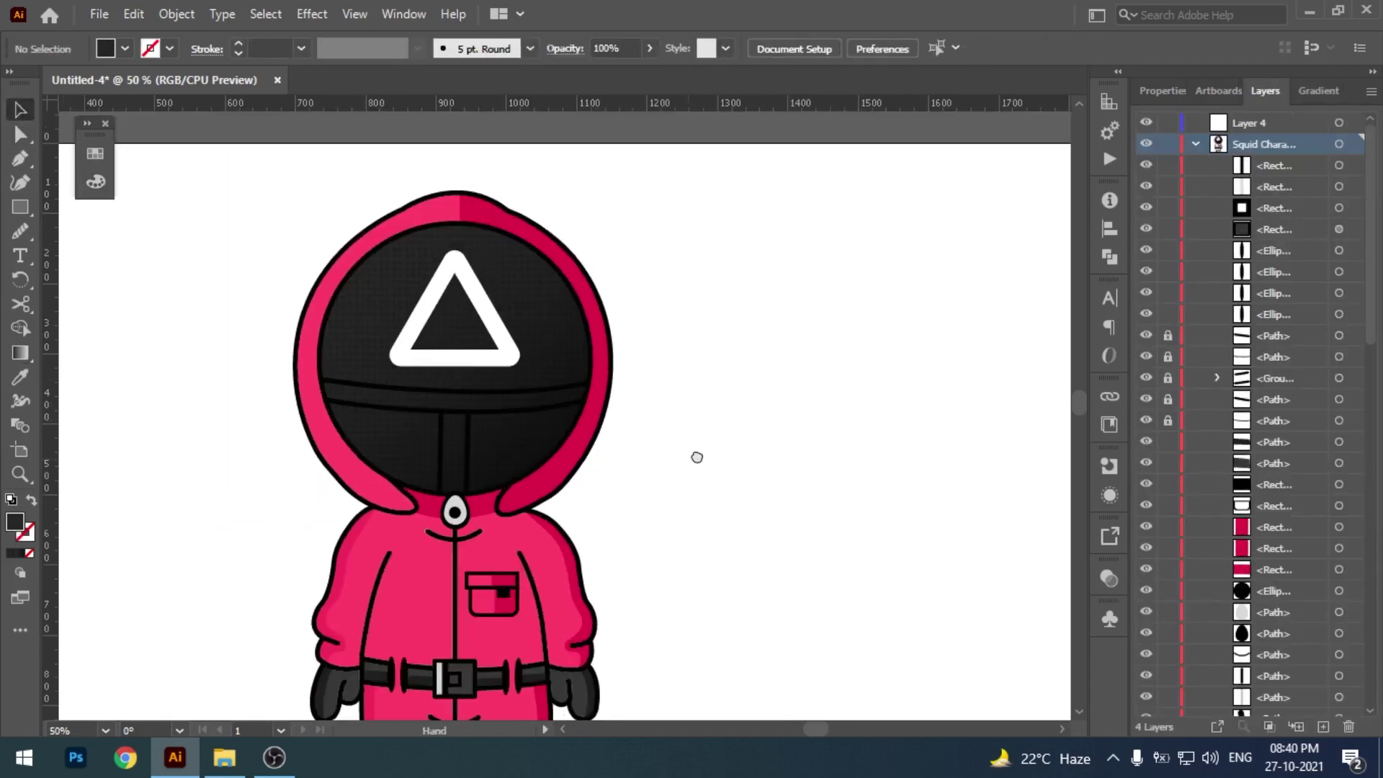
# - Centre the guard in view and zoom out to show the whole artboard
pyautogui.moveTo(697, 457); pyautogui.dragTo(741, 412)
pyautogui.hotkey('ctrl', '-')
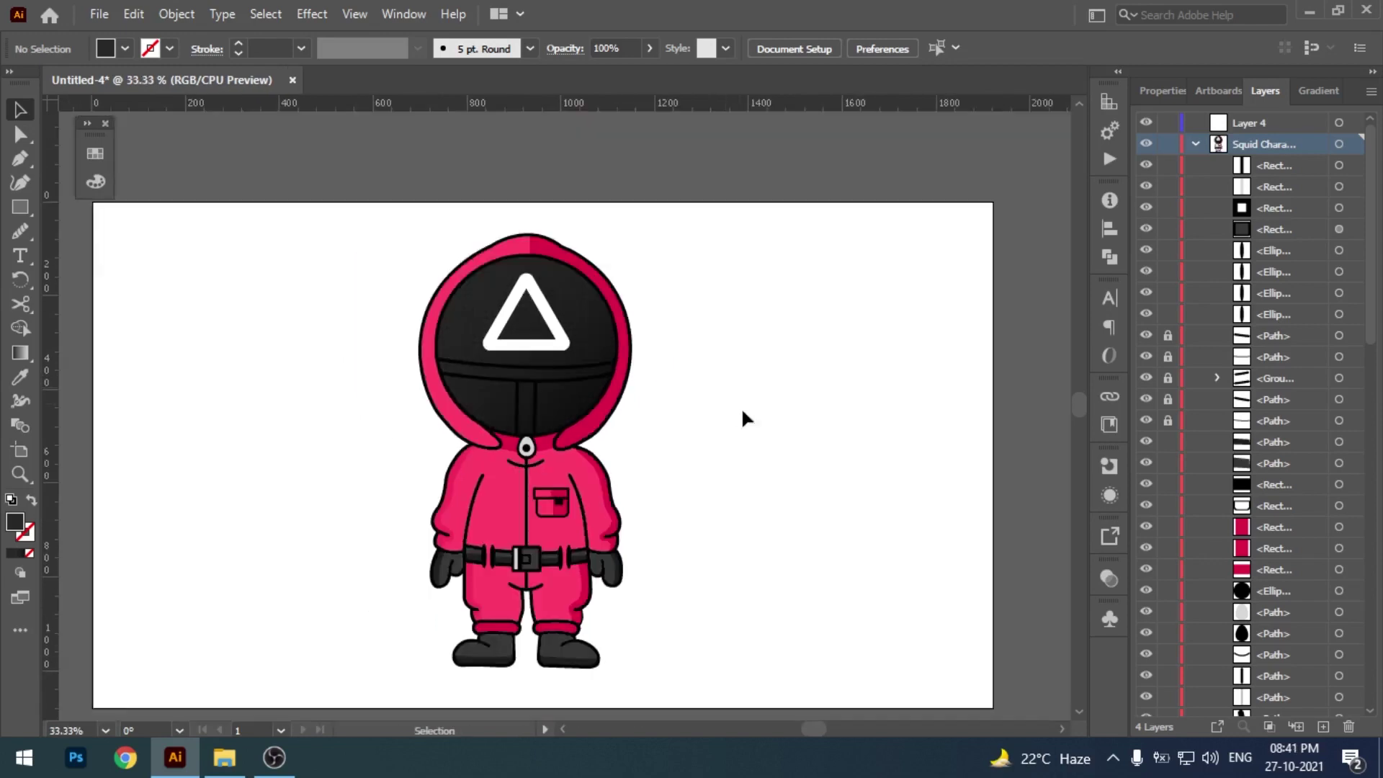